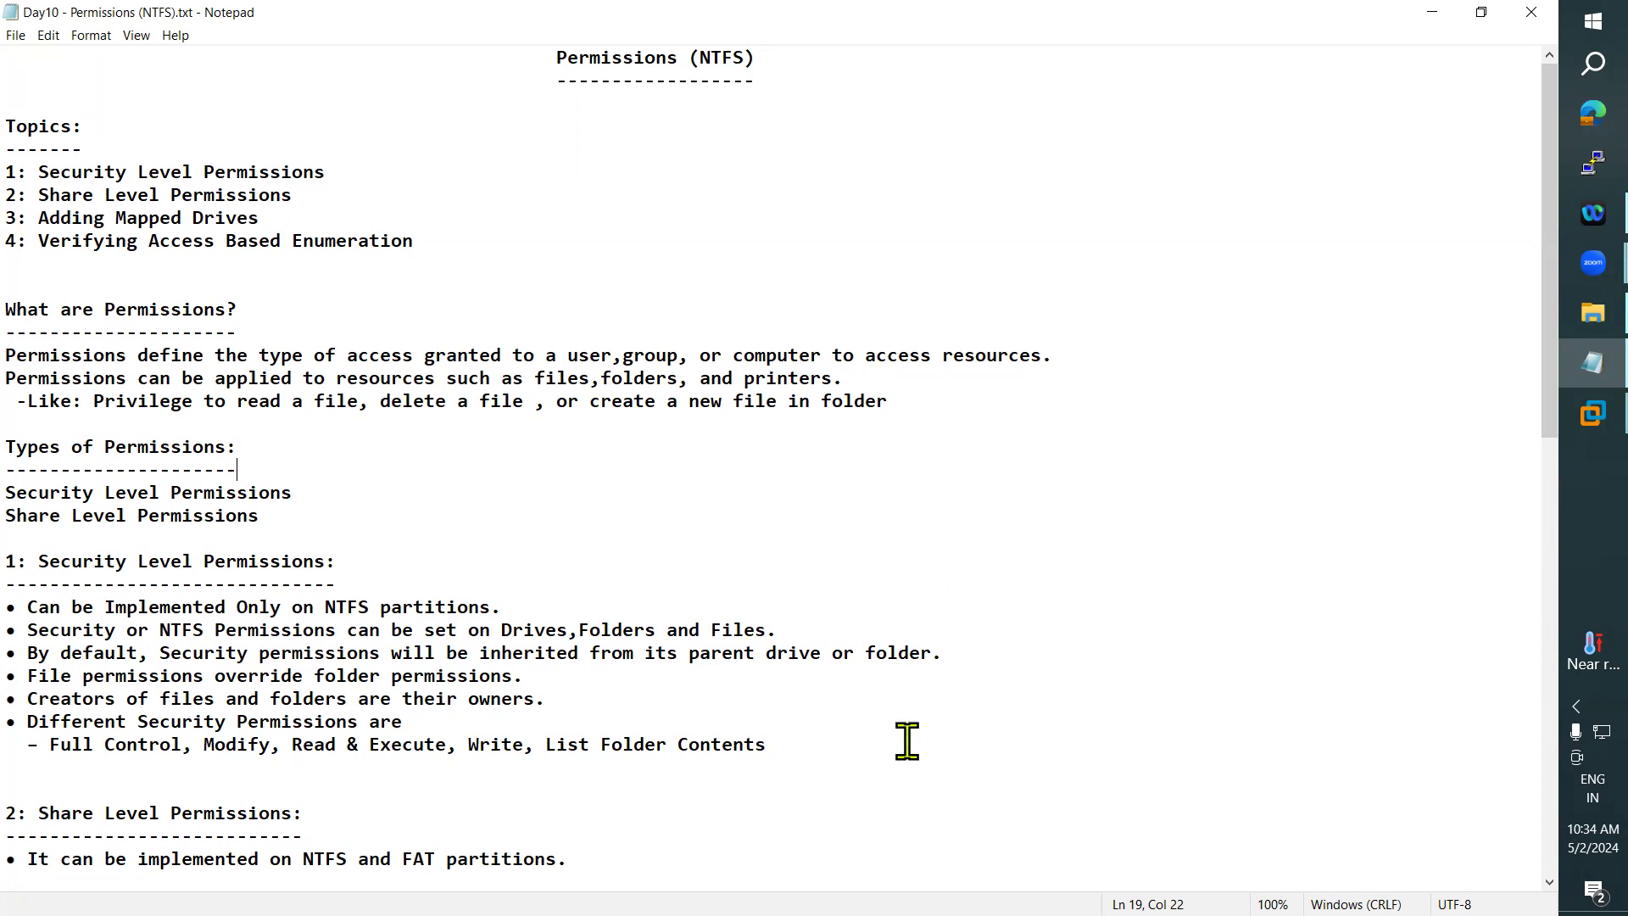
- Highlight the Security Level Permissions and Share Level Permissions entries in the notes while reviewing the types of permissions
click(697, 765)
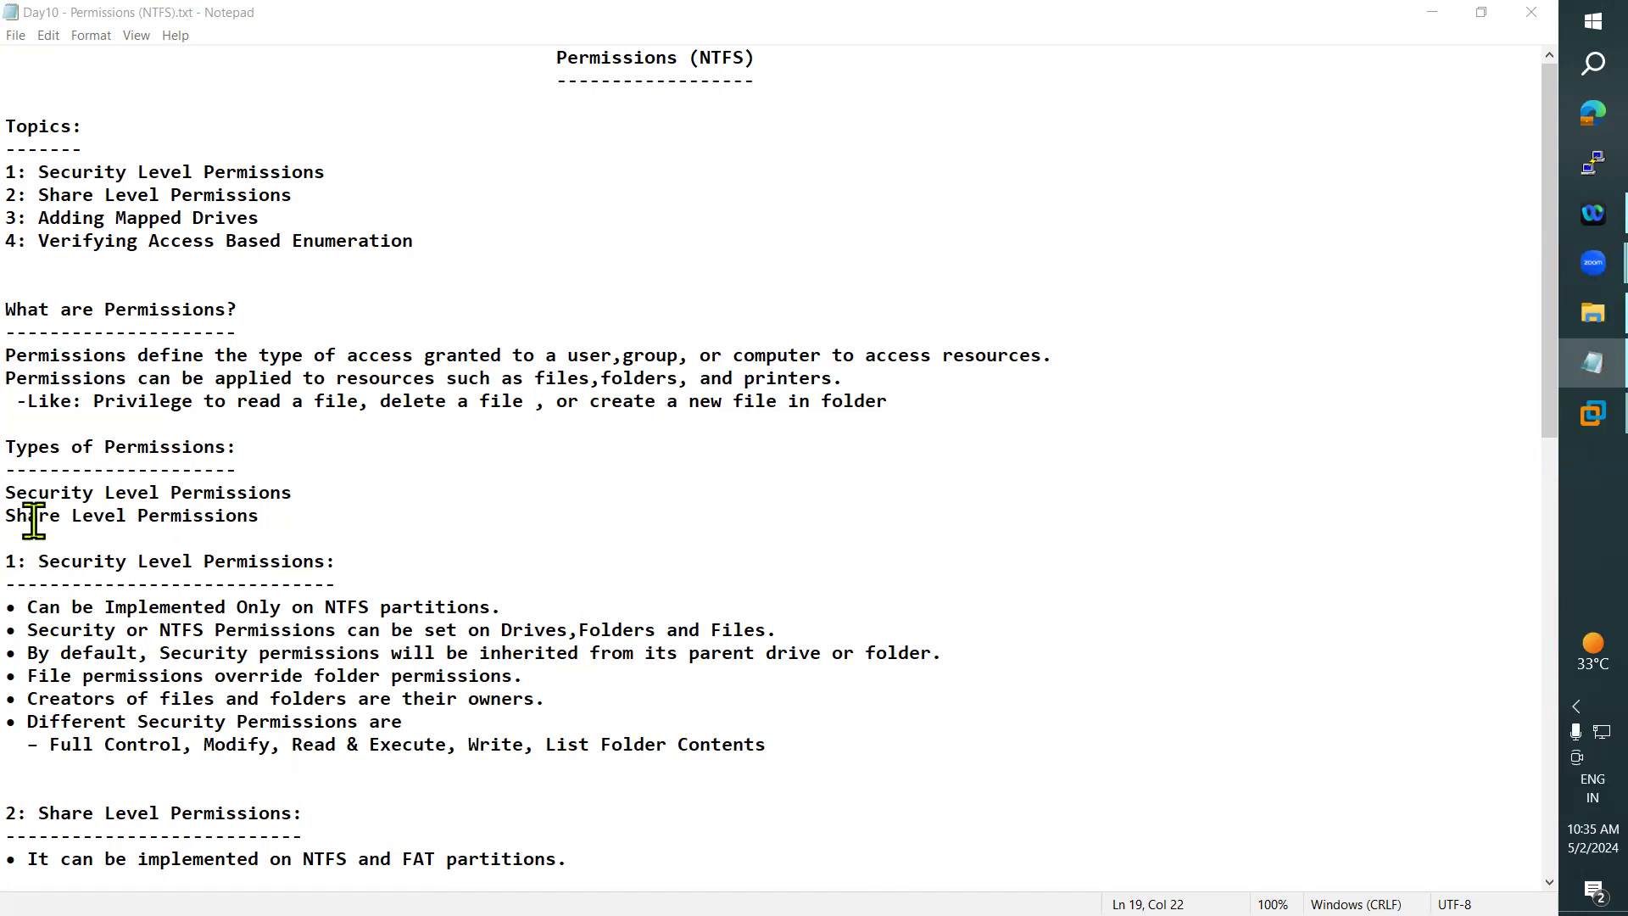
drag(7, 495, 291, 492)
drag(29, 517, 295, 511)
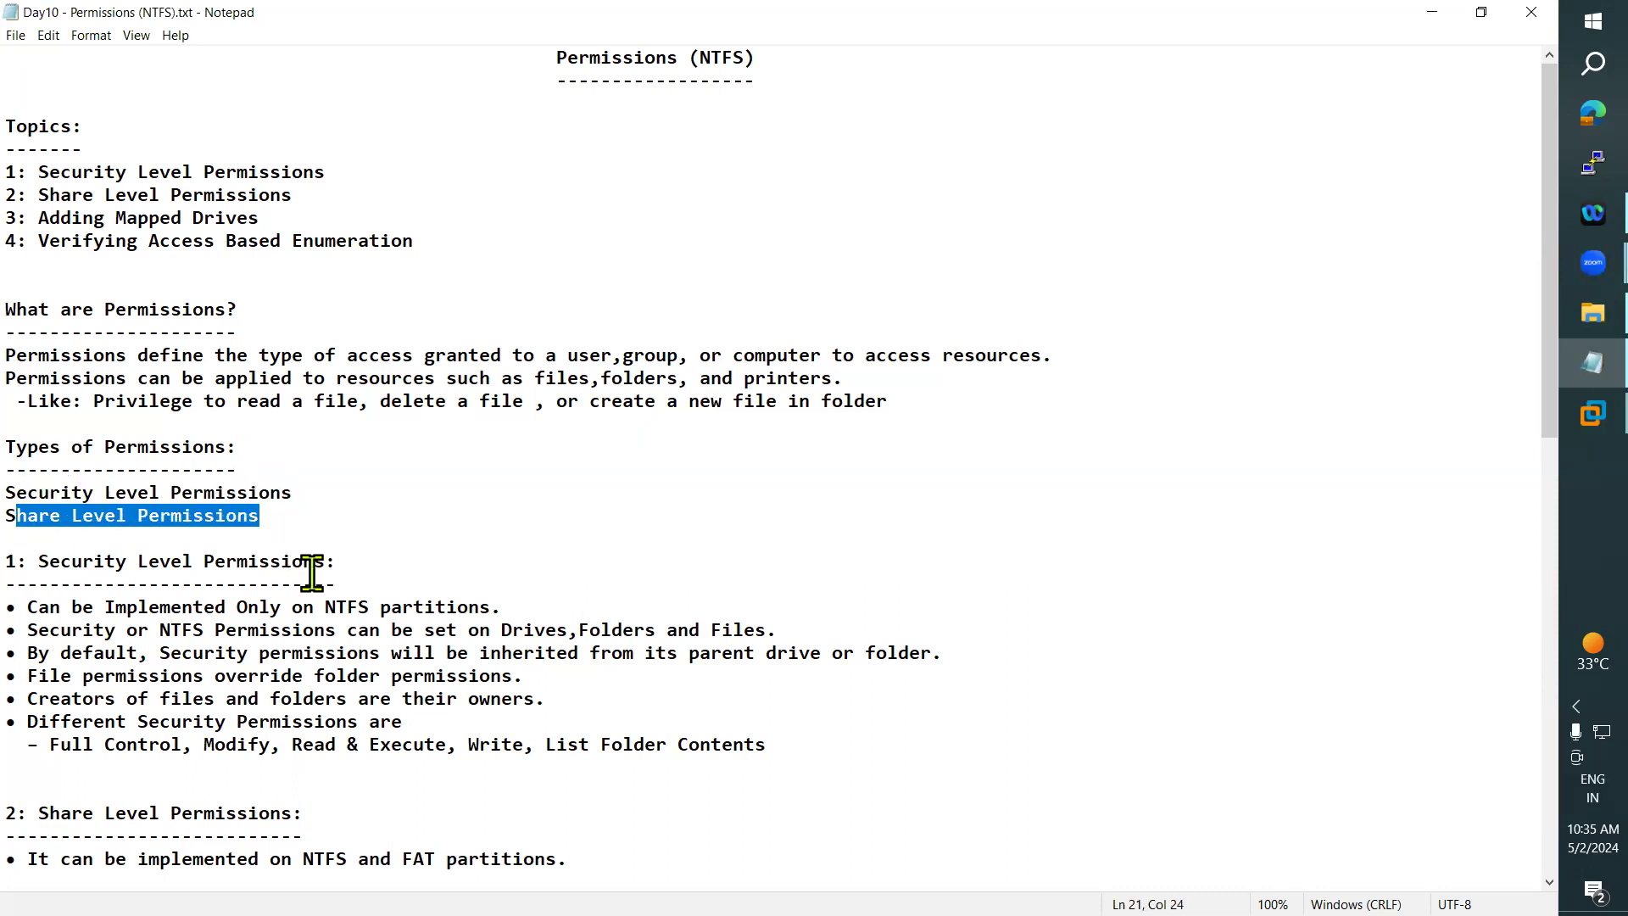
drag(10, 492, 316, 480)
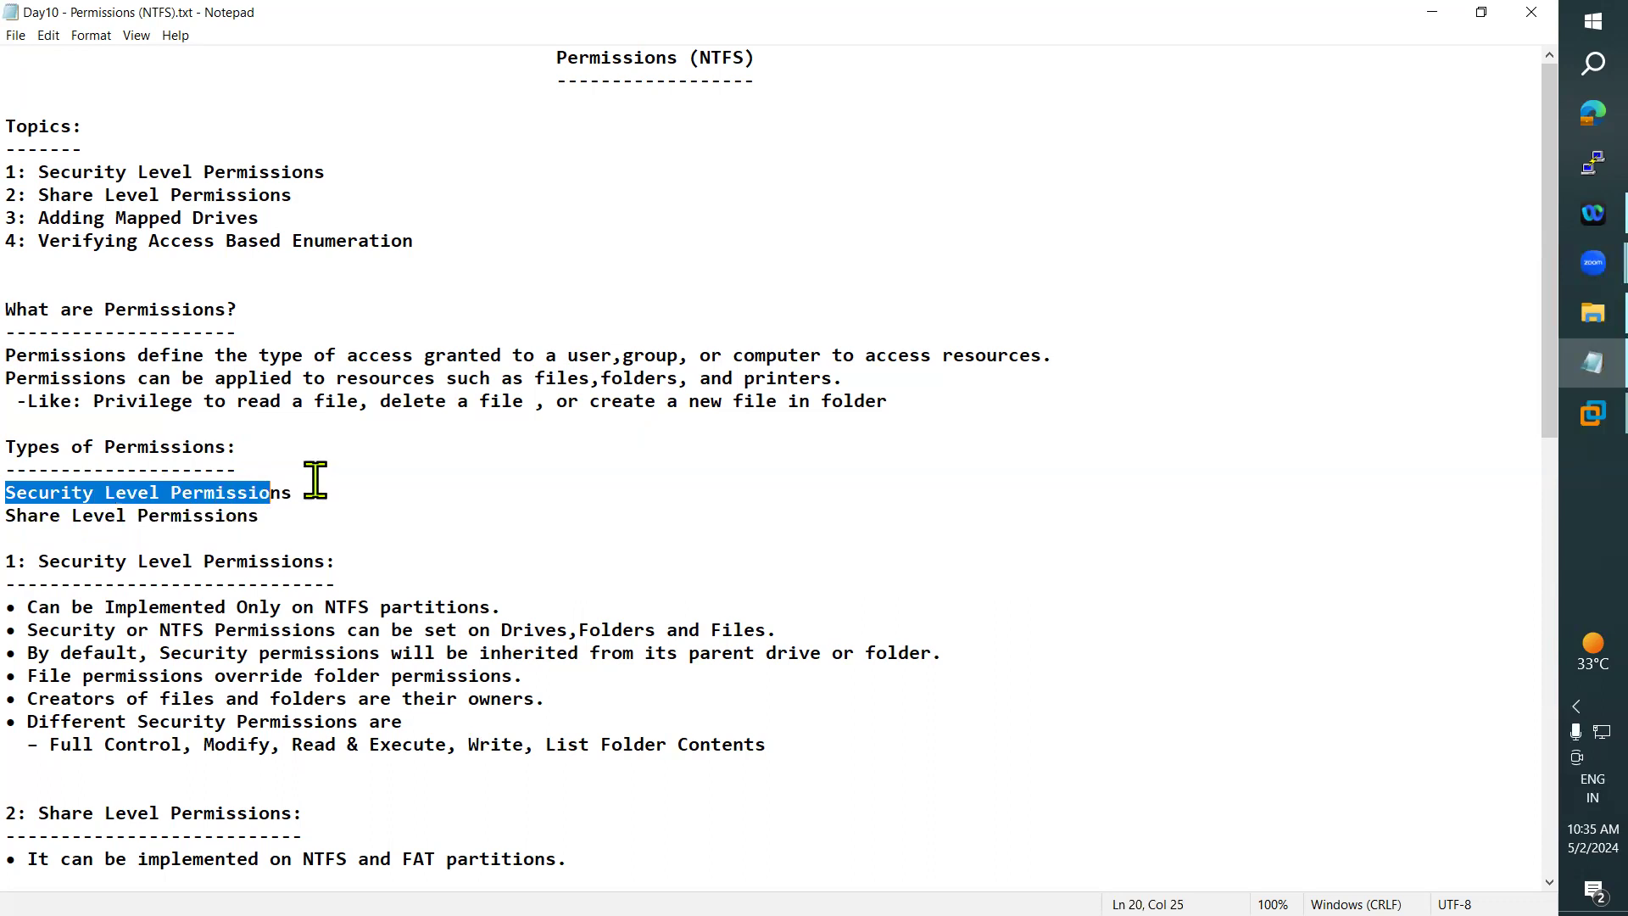
click(316, 479)
scroll(353, 569, down, 2)
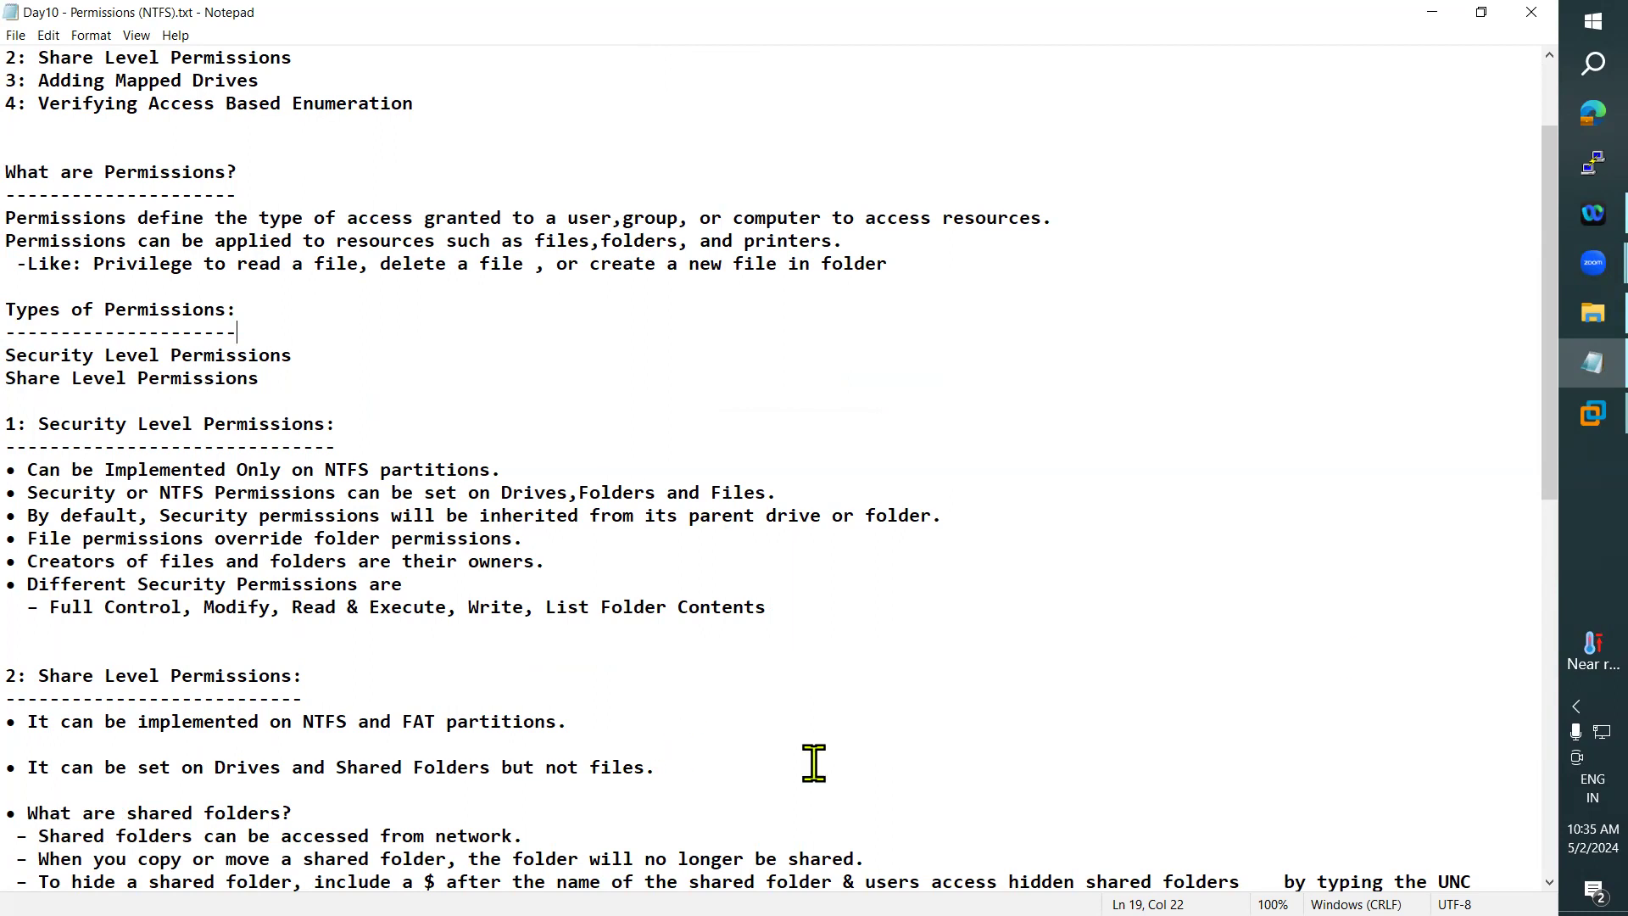
- Switch to VMware Workstation, sign in to the DC machine with the account password and dismiss the Shutdown Event Tracker
click(1593, 414)
click(1454, 170)
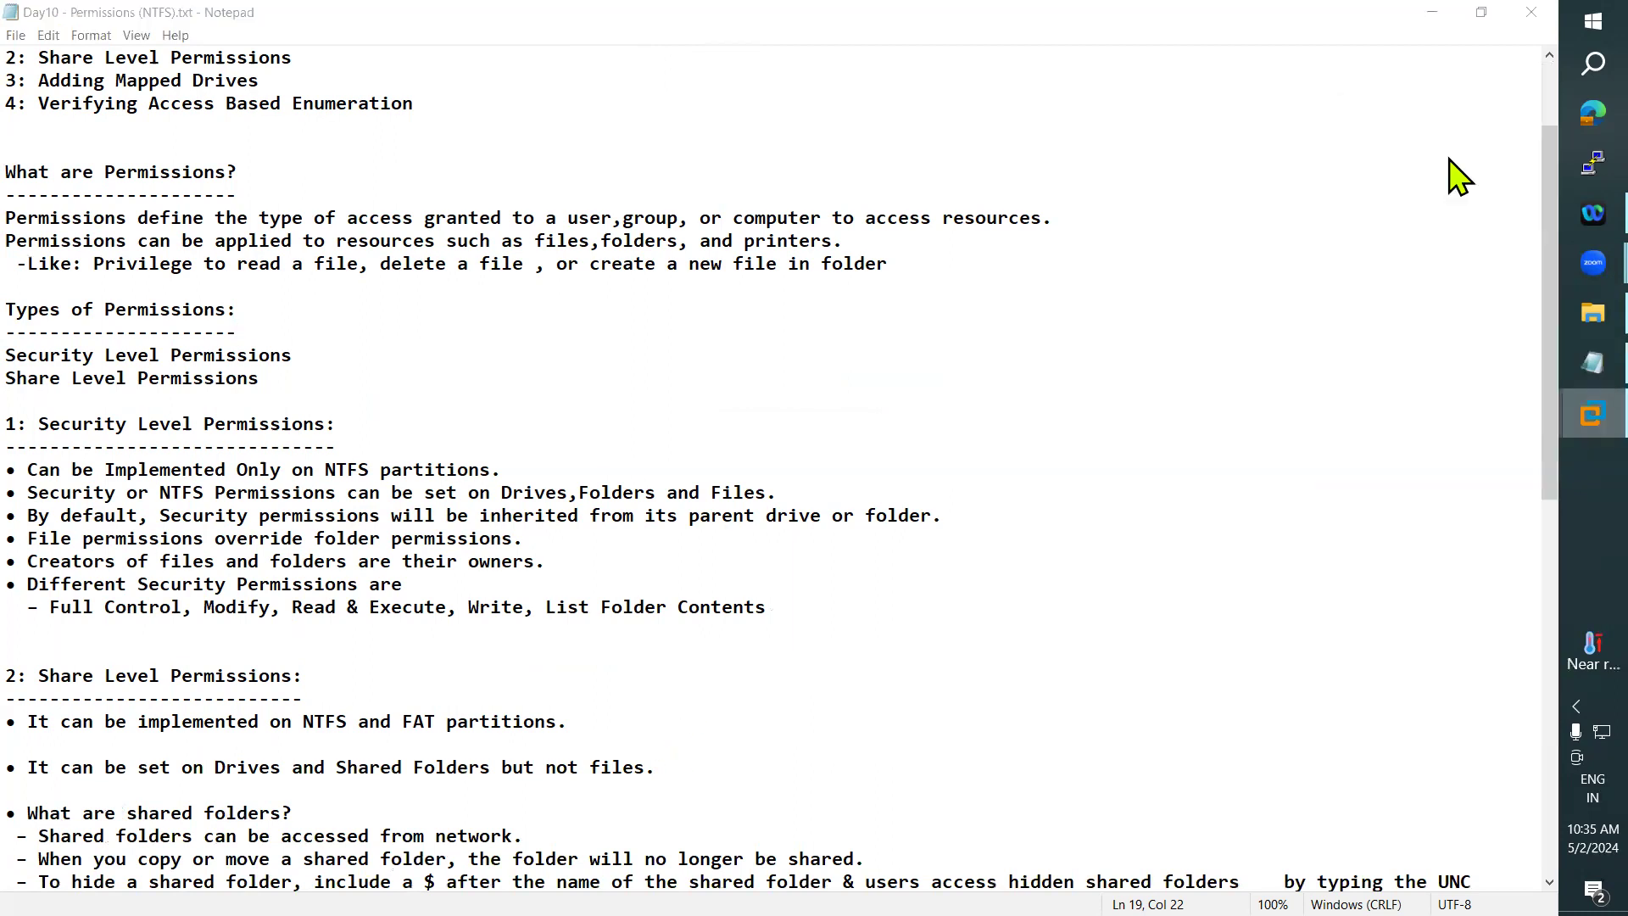
click(136, 44)
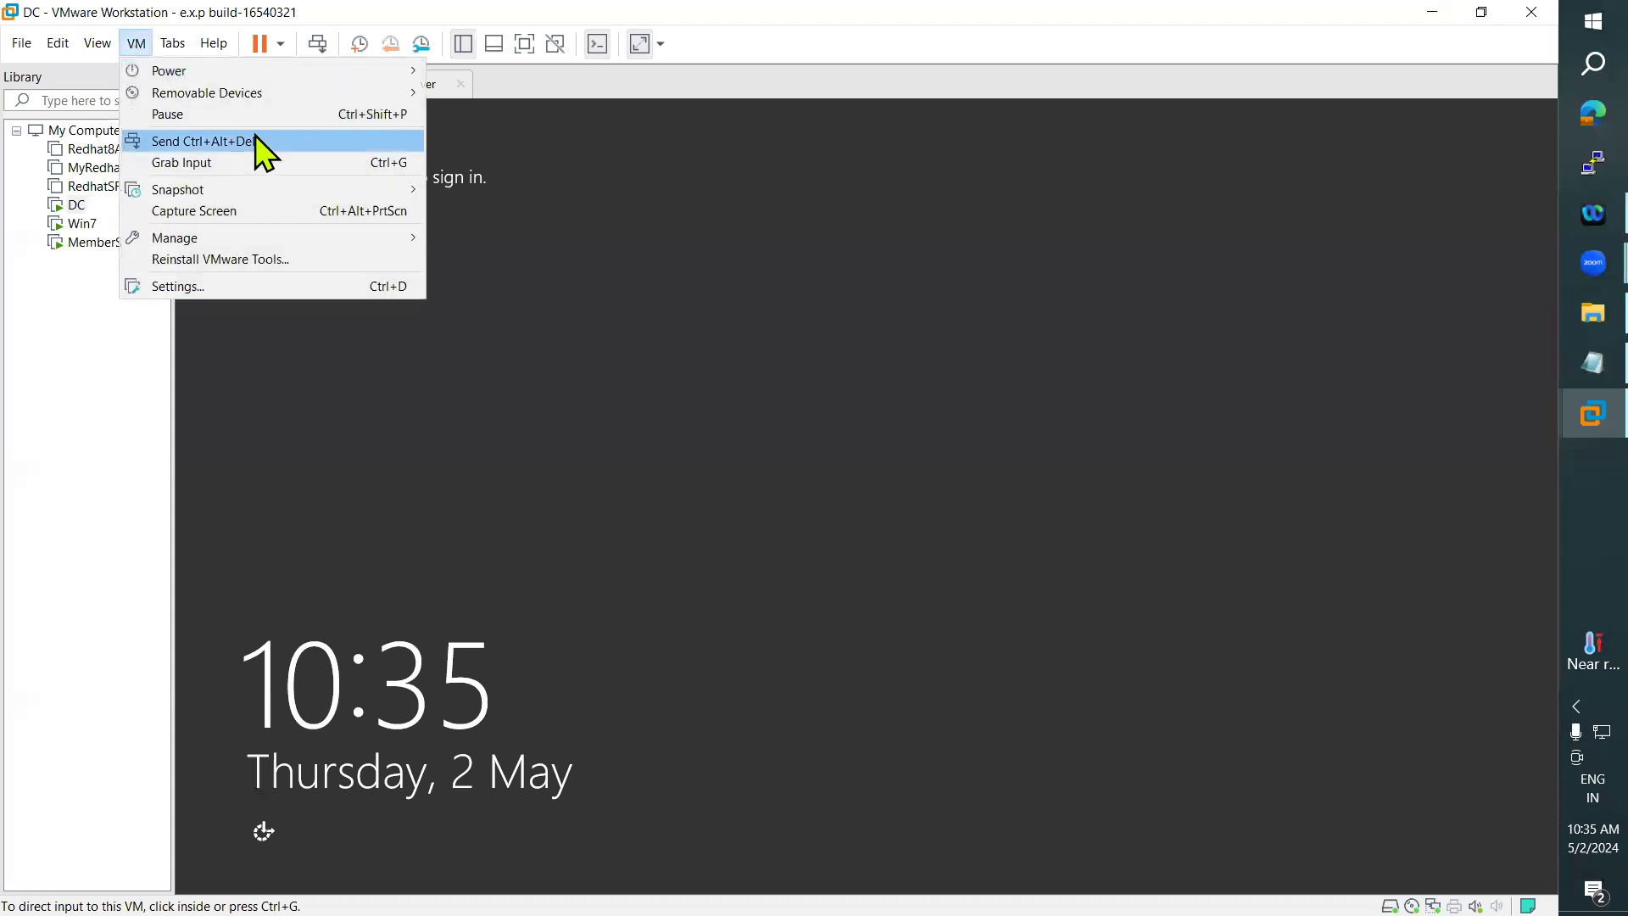
click(259, 140)
click(880, 385)
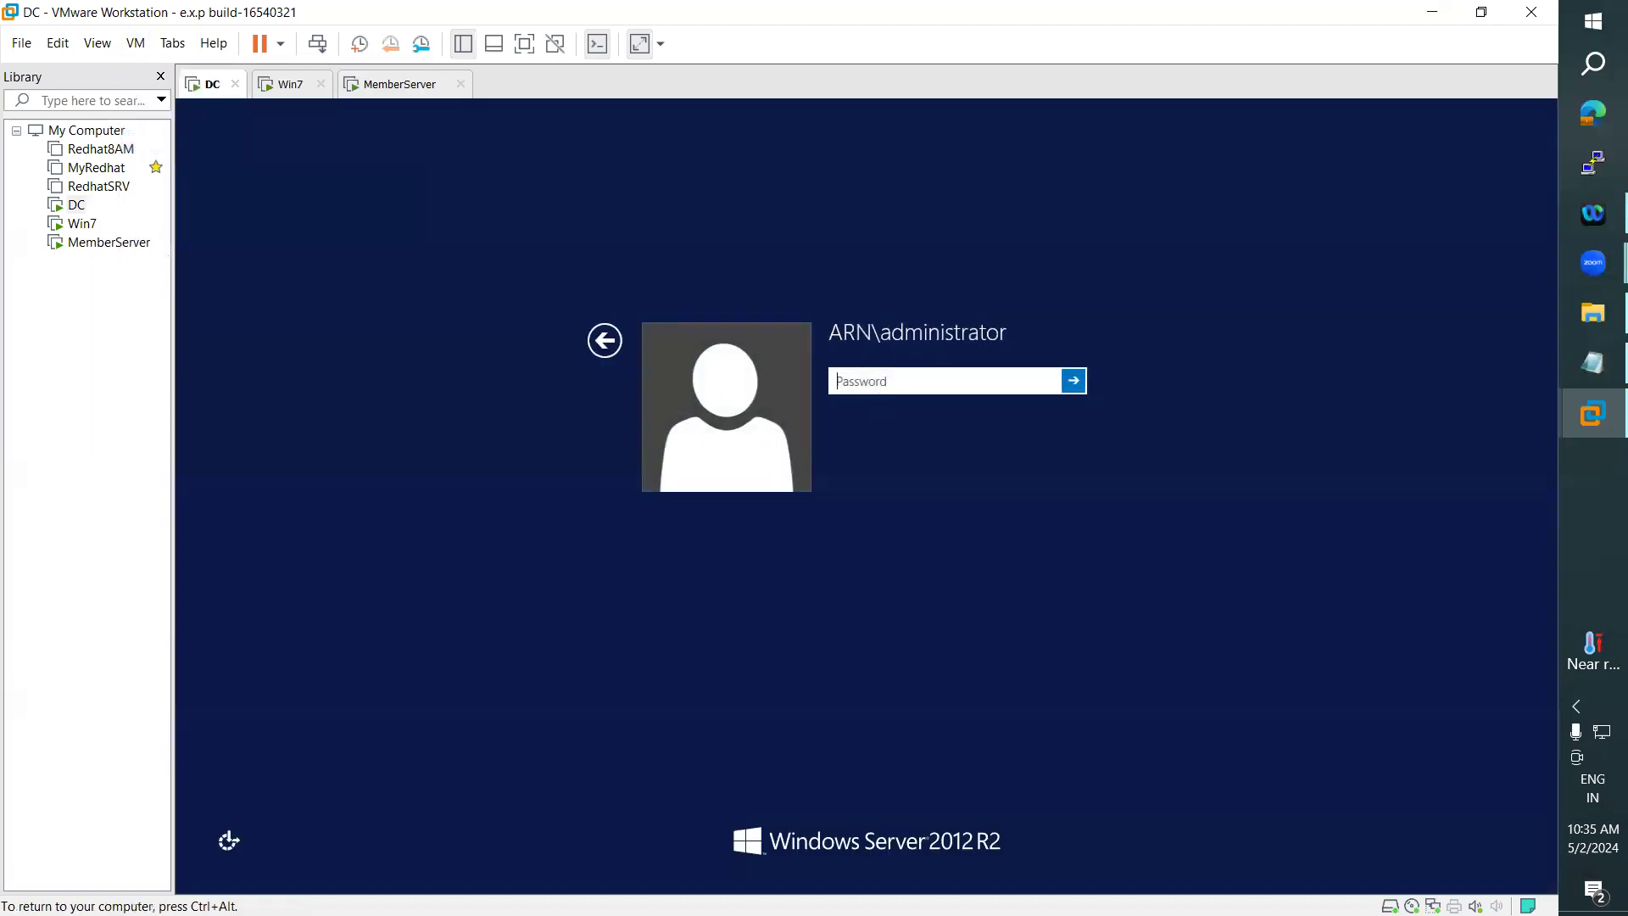
text(•••••••••)
key(Return)
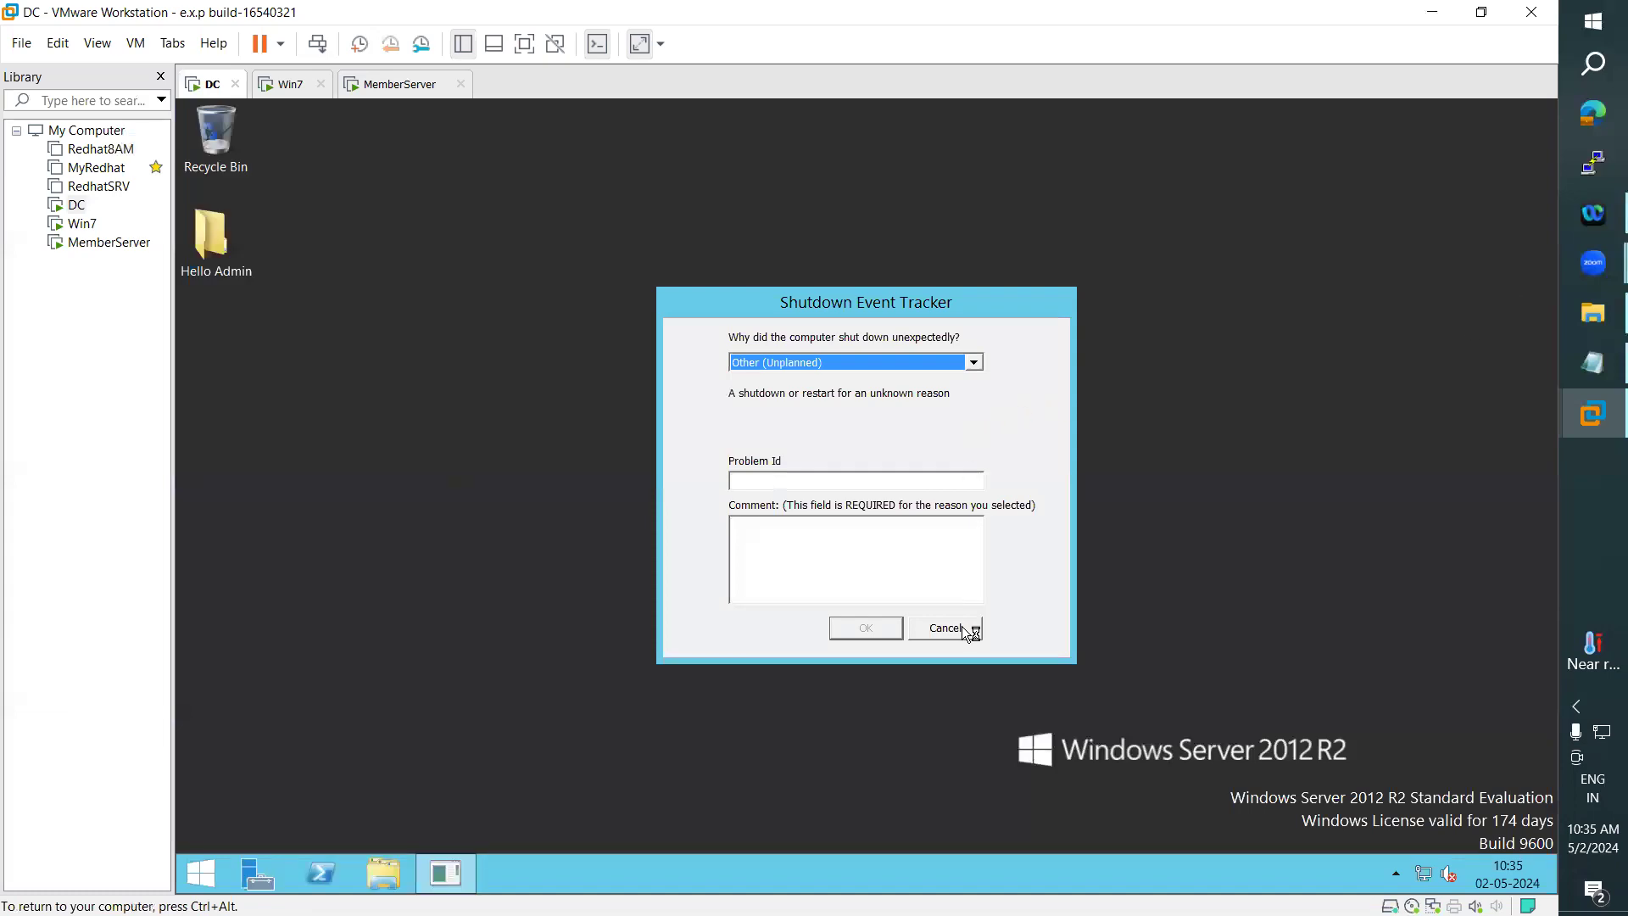
click(965, 632)
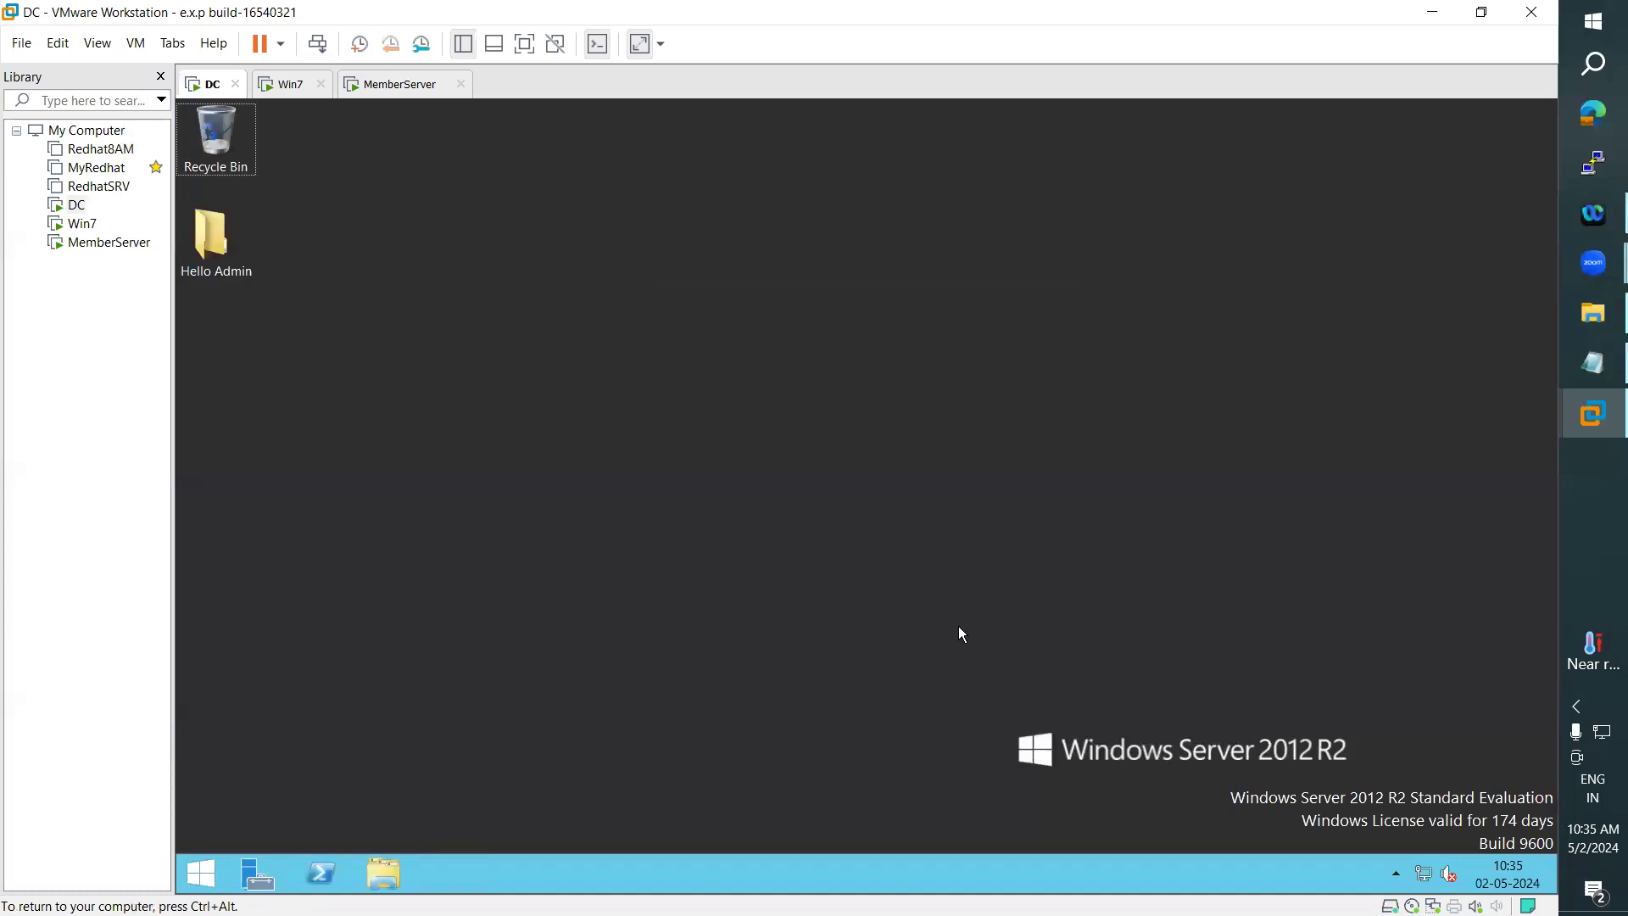
- Check the host's Windows (C:) drive properties in File Explorer for its file system
click(1564, 313)
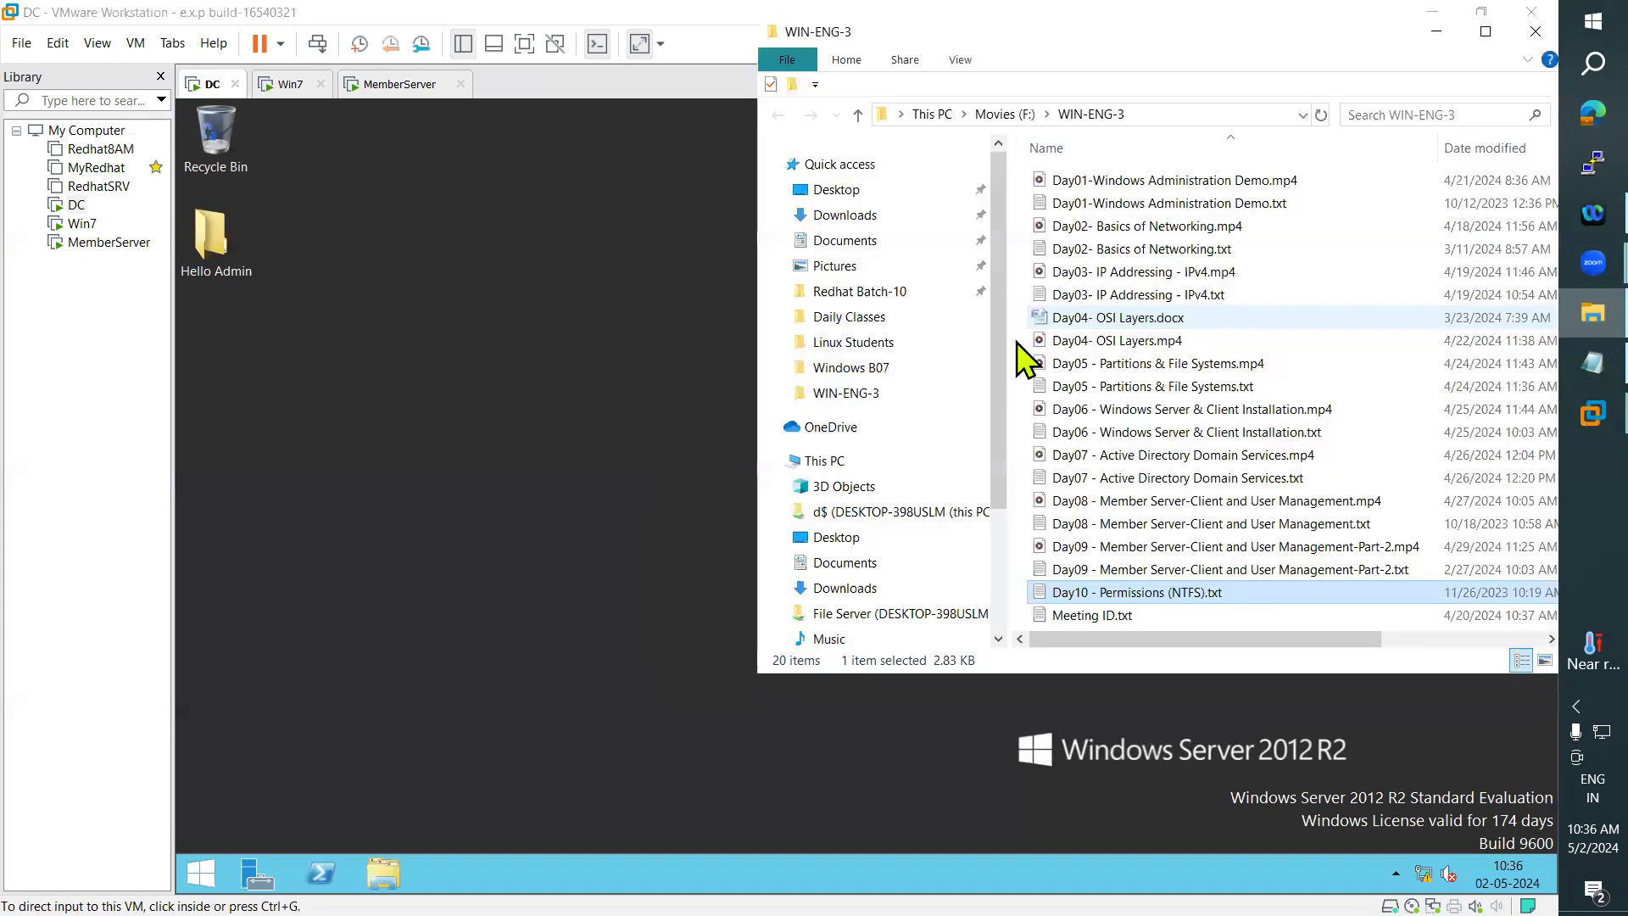
click(851, 464)
click(1487, 34)
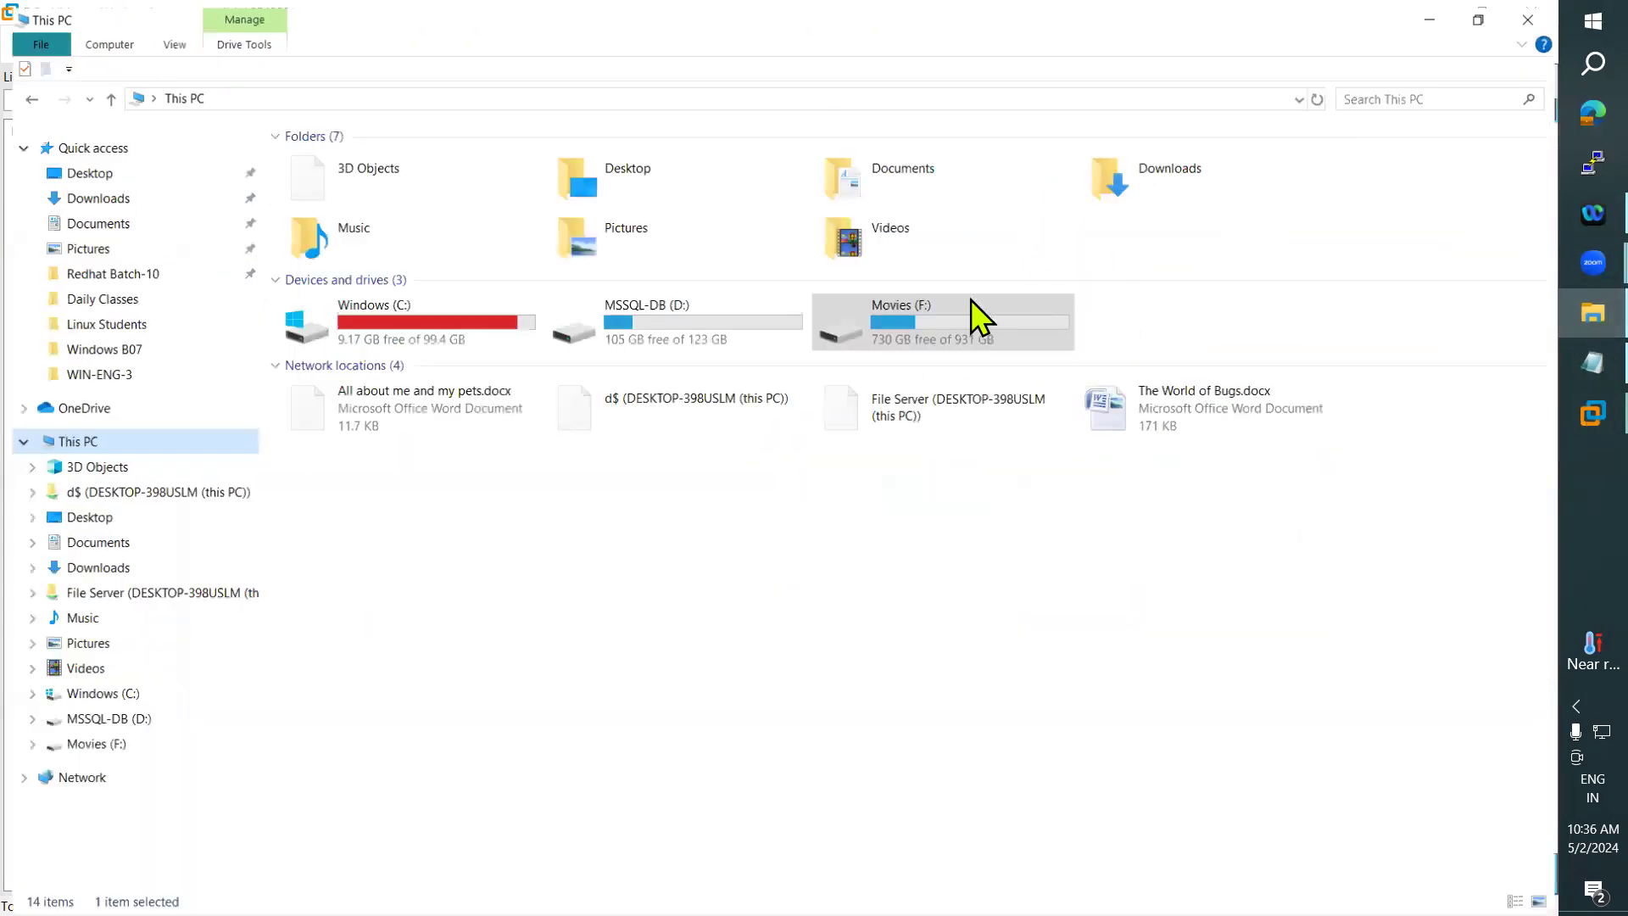
right_click(405, 324)
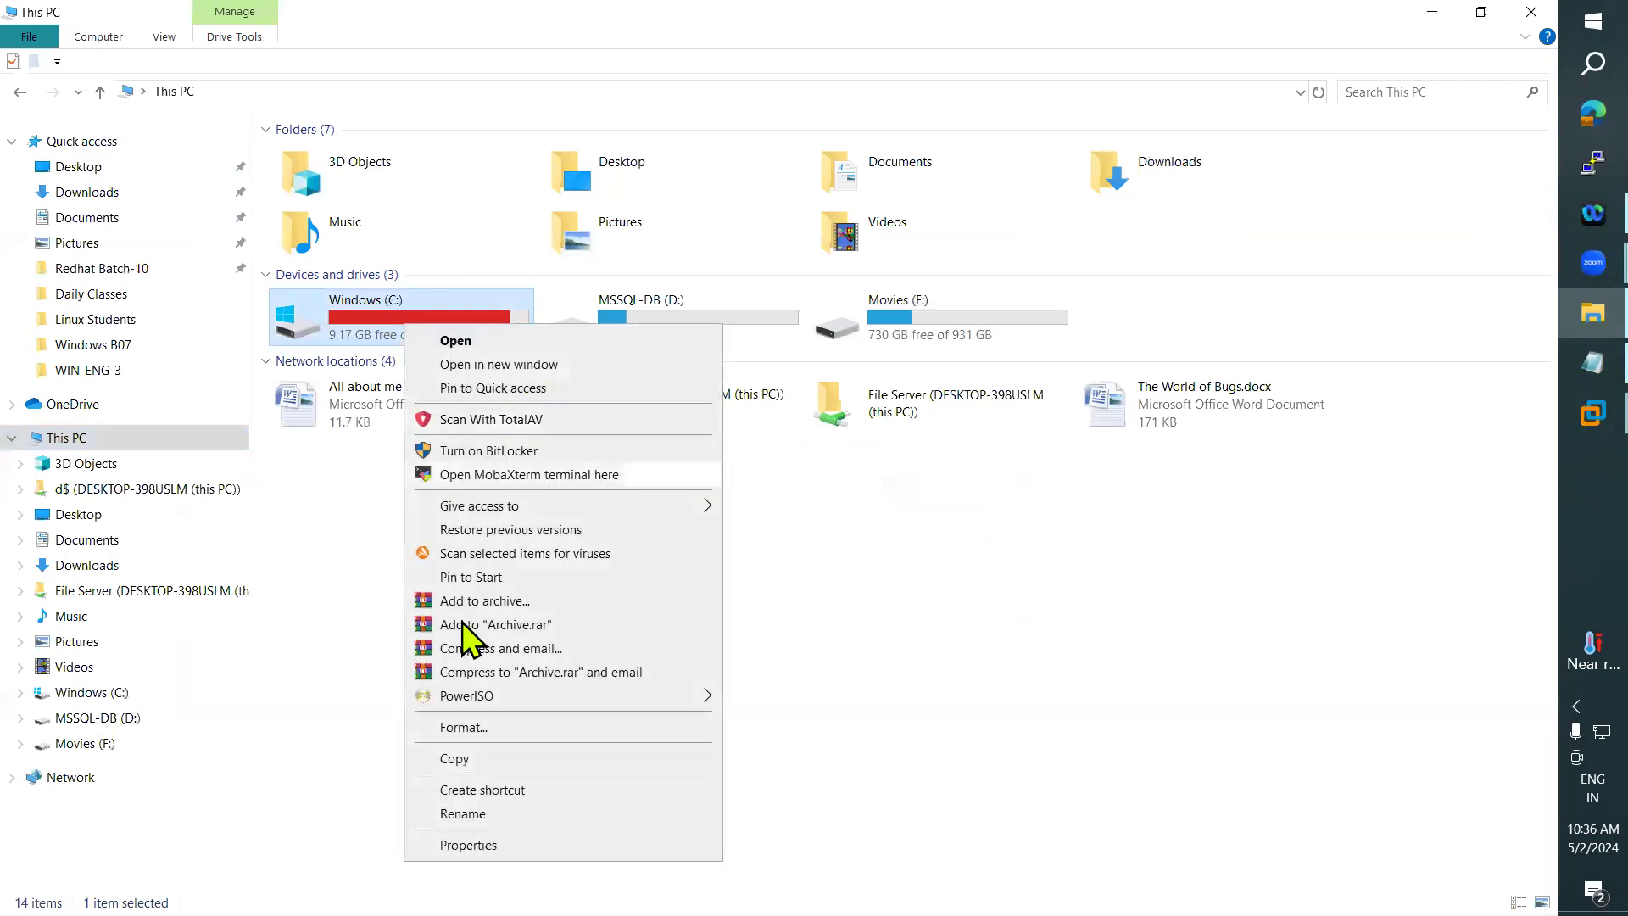
click(480, 844)
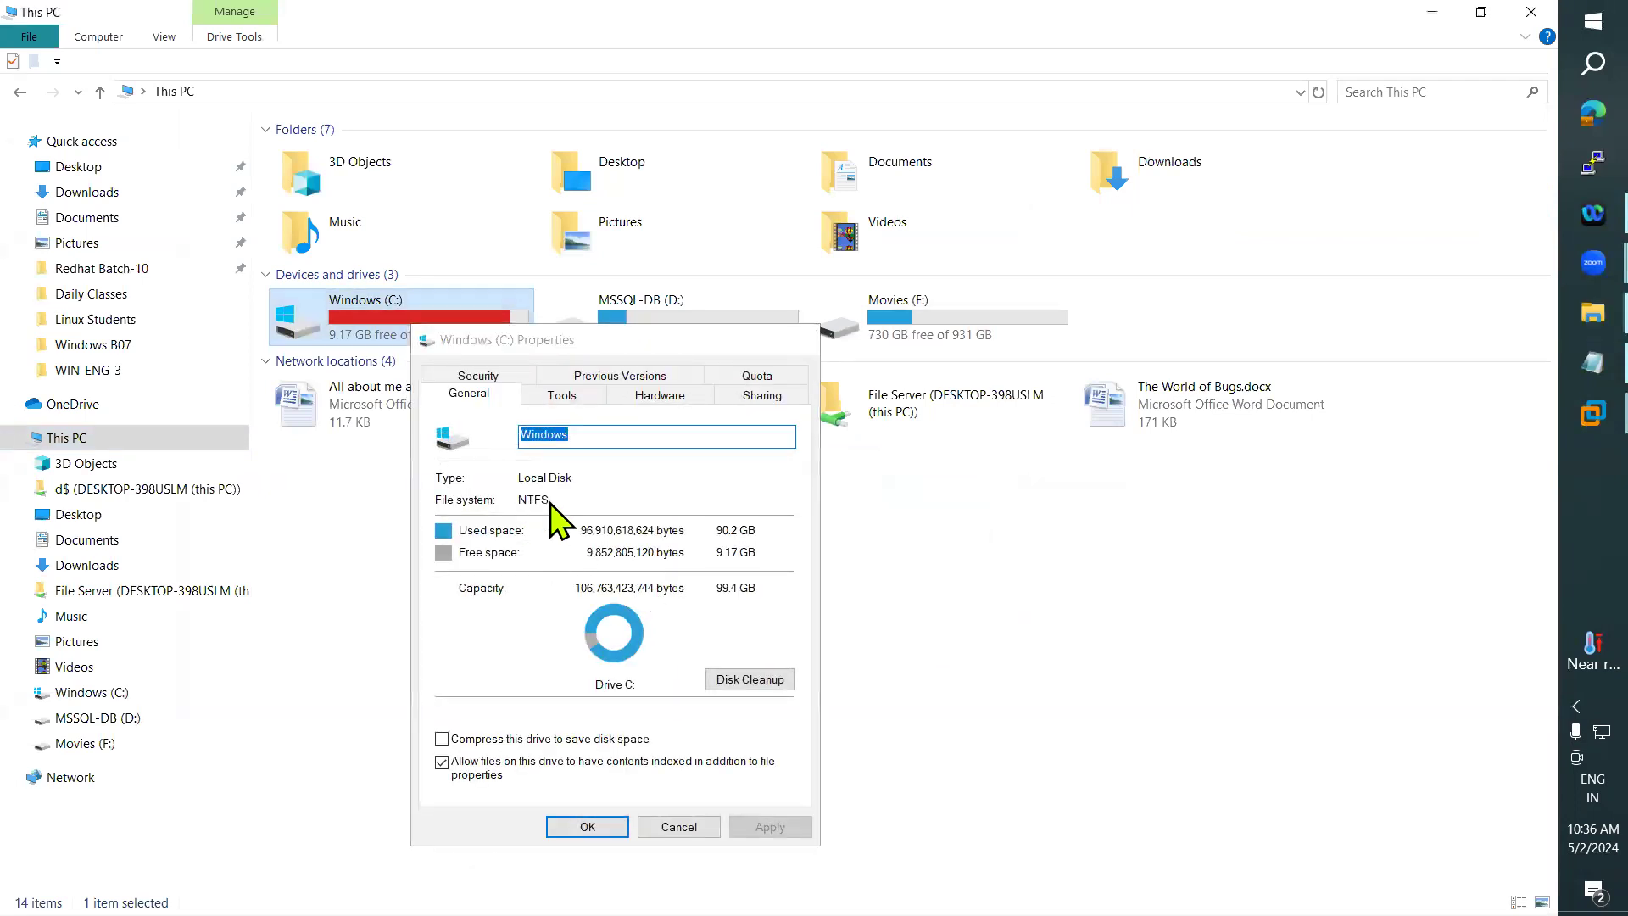
key(Escape)
- Return to Notepad and highlight the note on setting NTFS permissions on drives, folders and files, focusing on "Drives,Folders"
click(1569, 365)
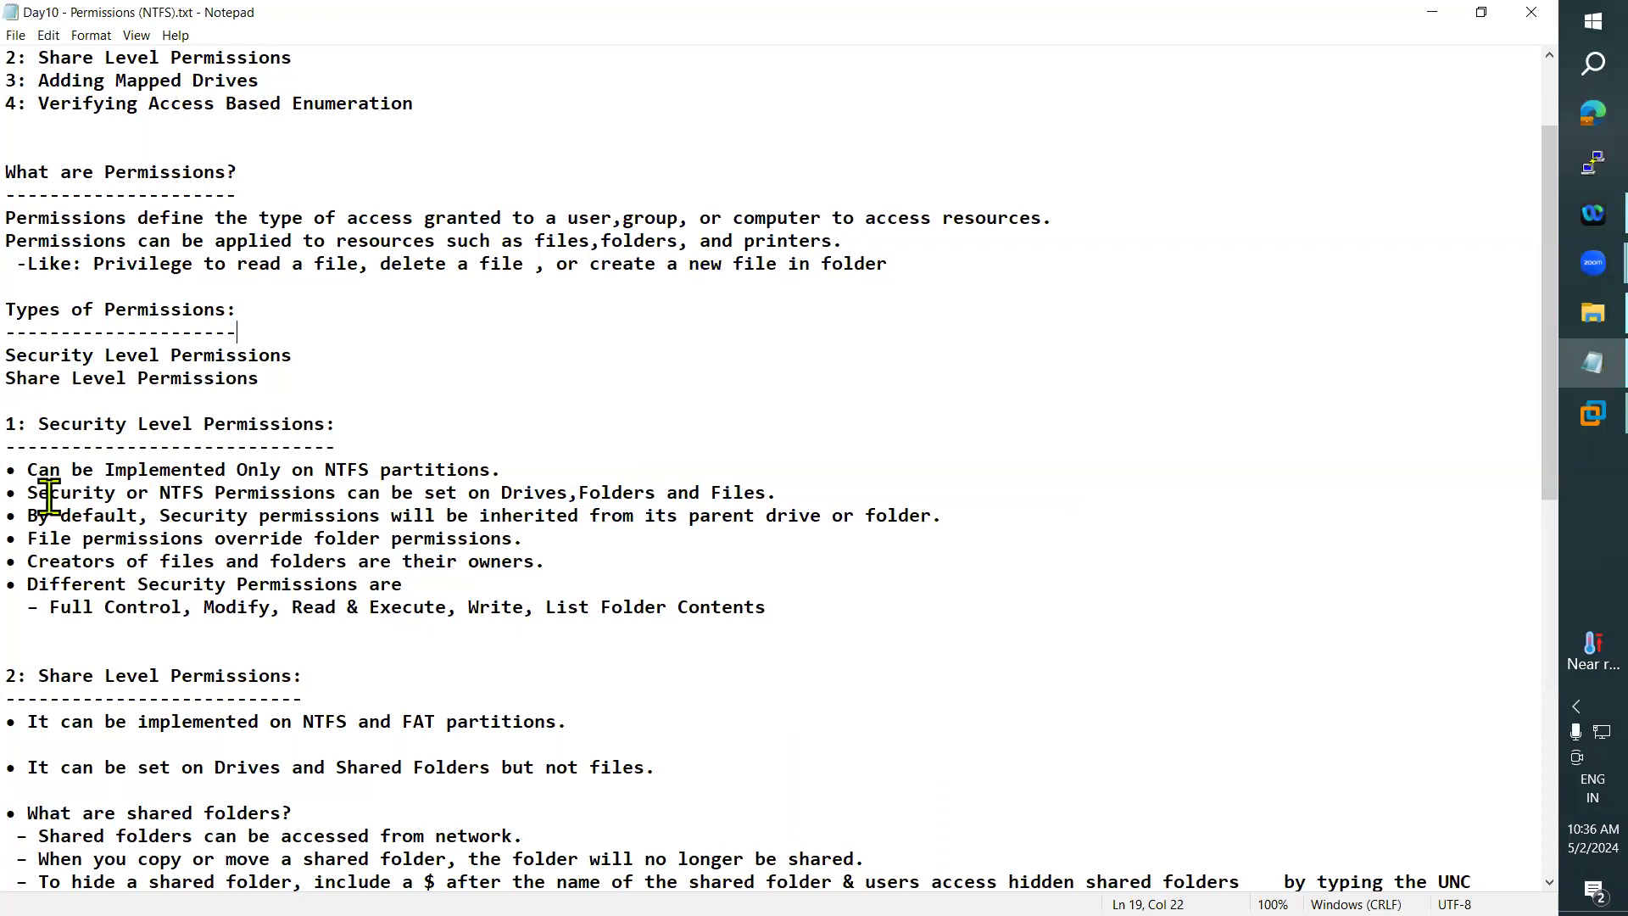
drag(32, 497, 763, 485)
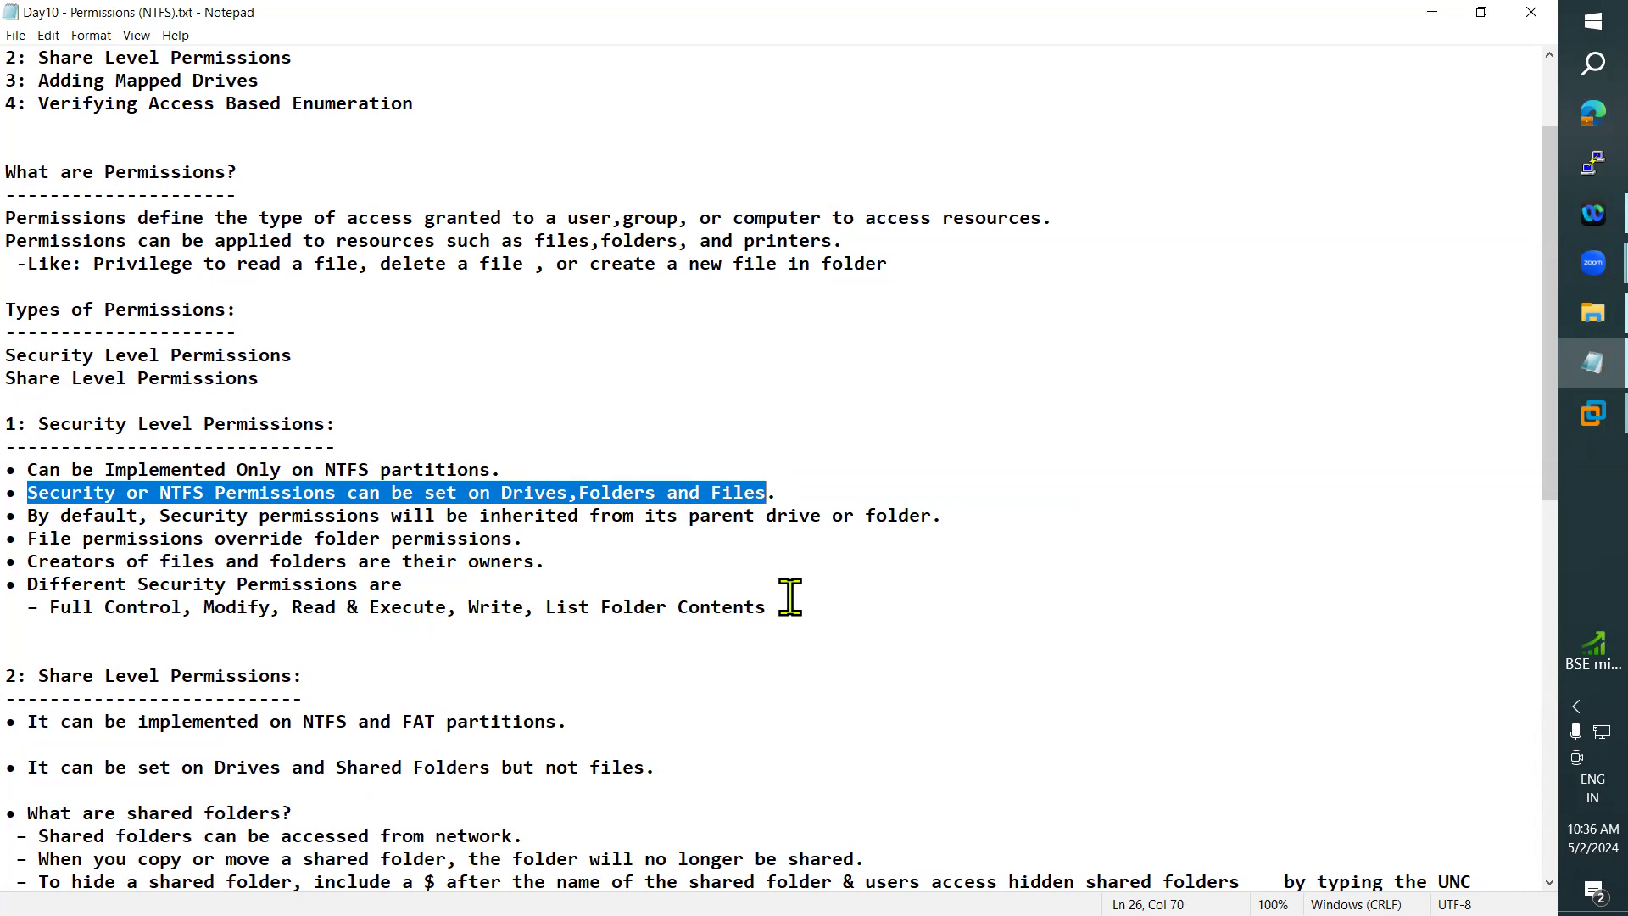
drag(502, 492, 668, 492)
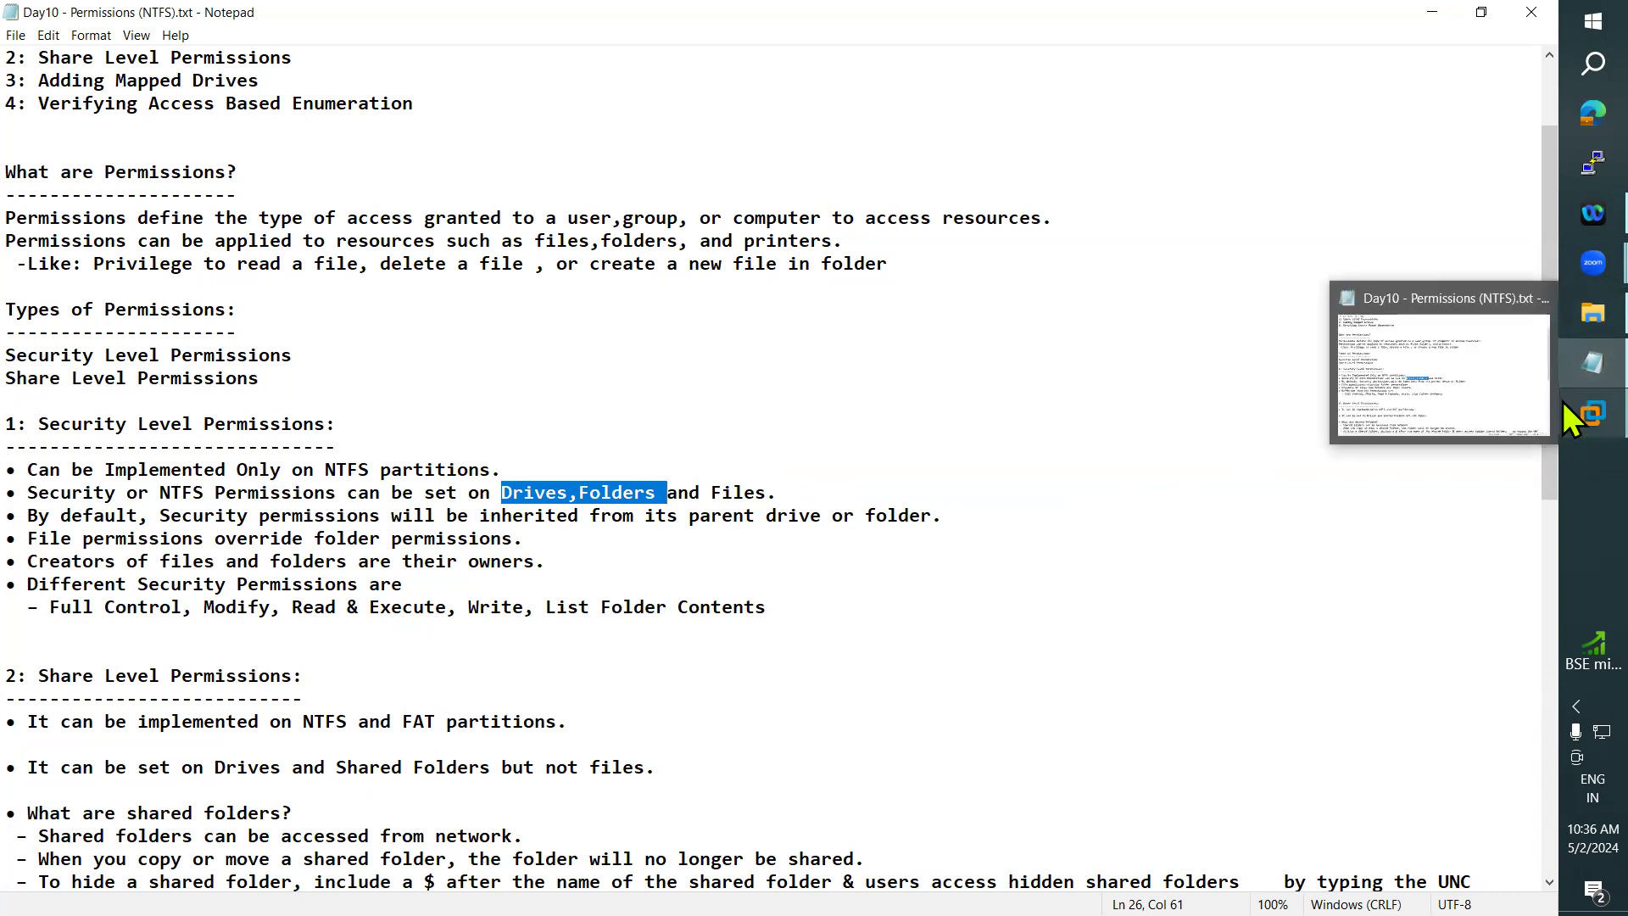
- Switch to the DC machine in VMware Workstation and open Local Disk (C:) in its file explorer
mouse_move(1566, 402)
click(1433, 236)
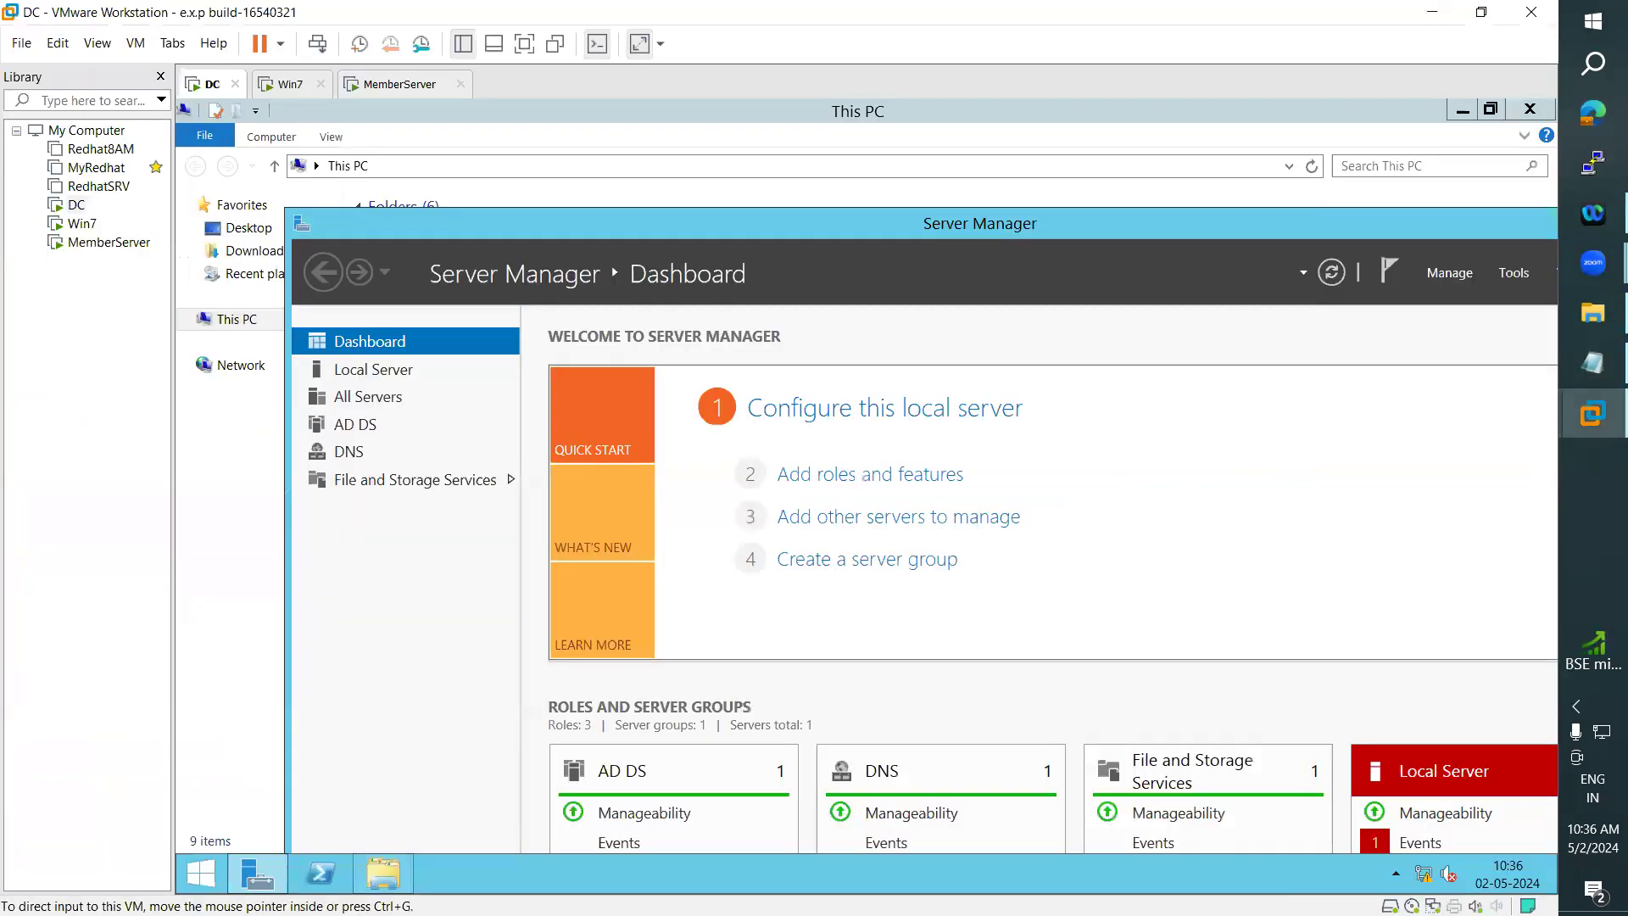
click(406, 886)
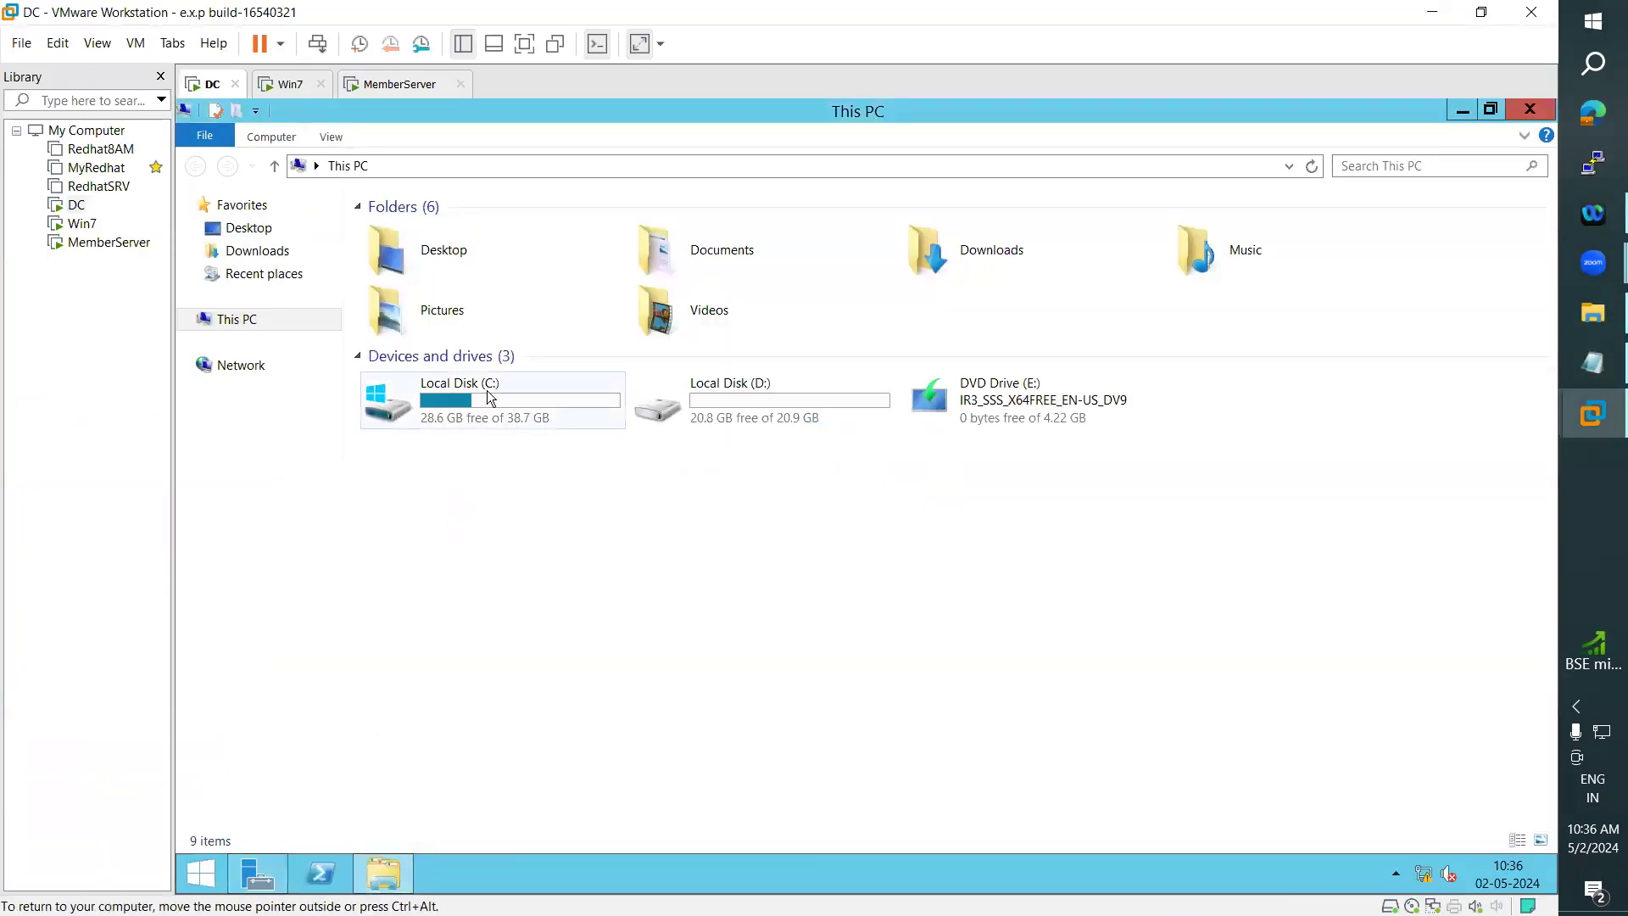
double_click(471, 410)
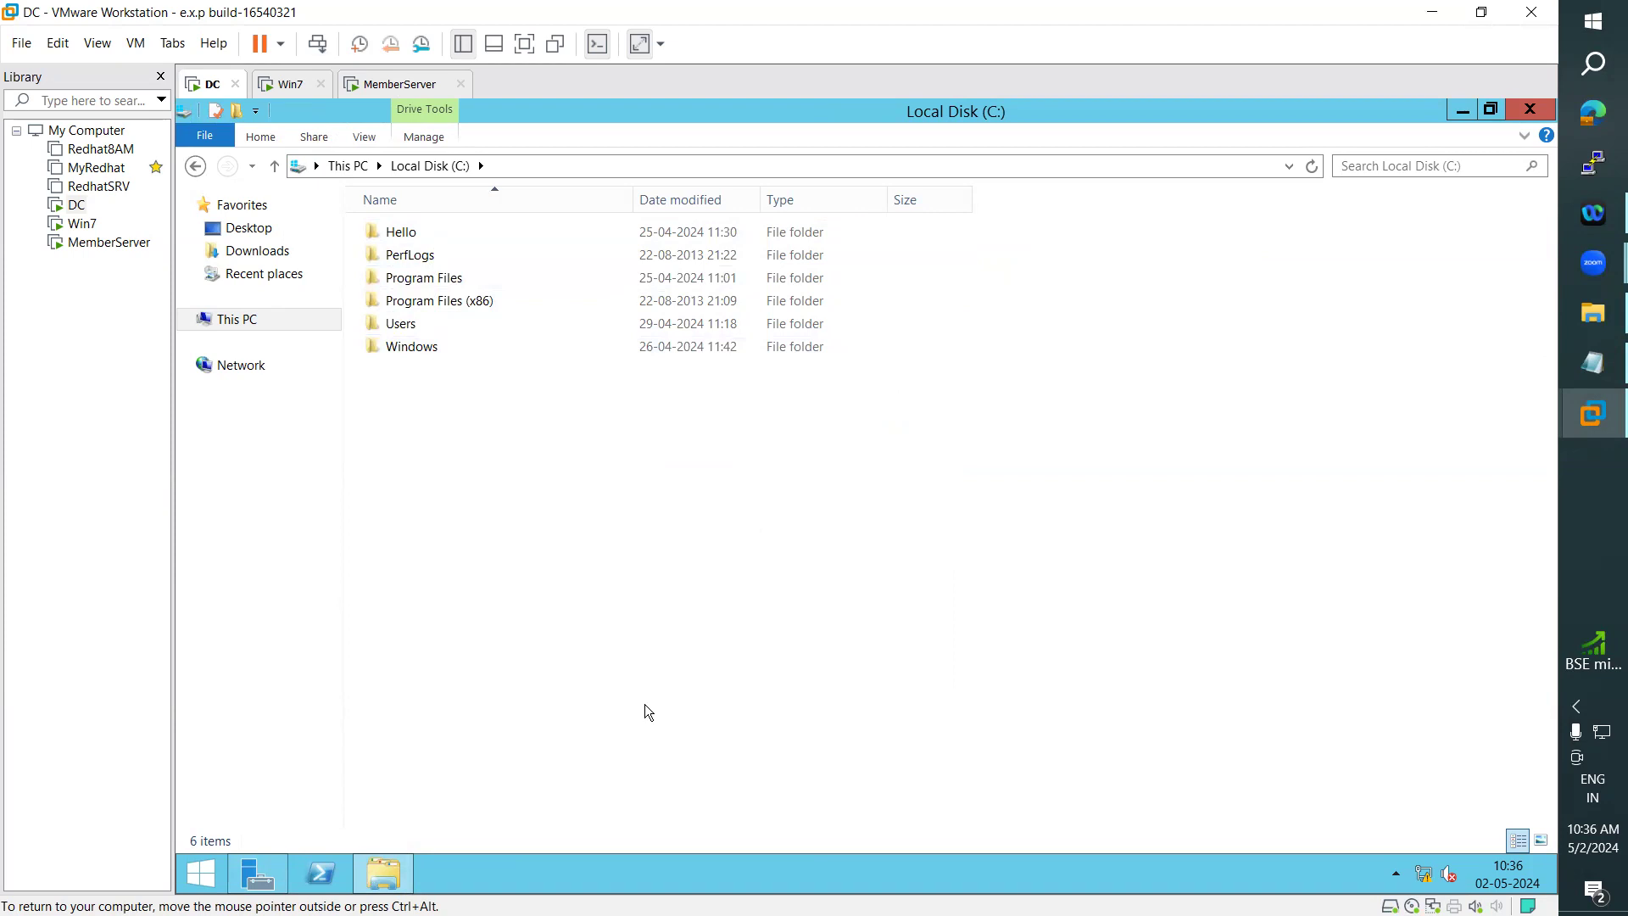
- Create a text document named "hi" inside the Hello folder on the DC's C: drive
click(1565, 363)
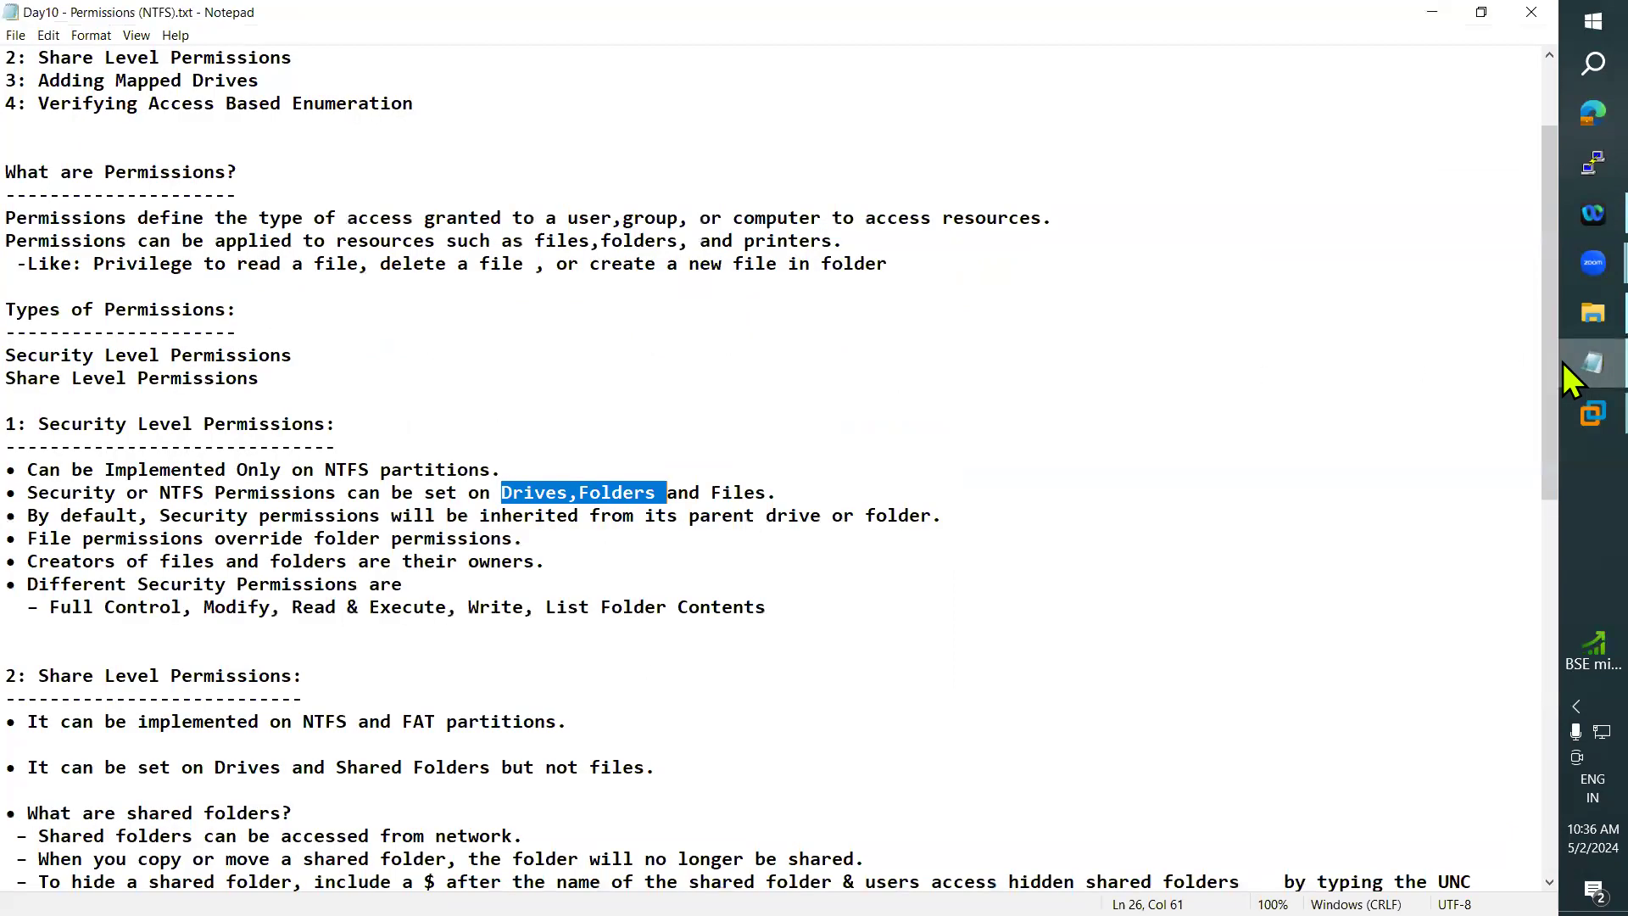
key(alt+Tab)
double_click(397, 232)
right_click(422, 251)
mouse_move(509, 438)
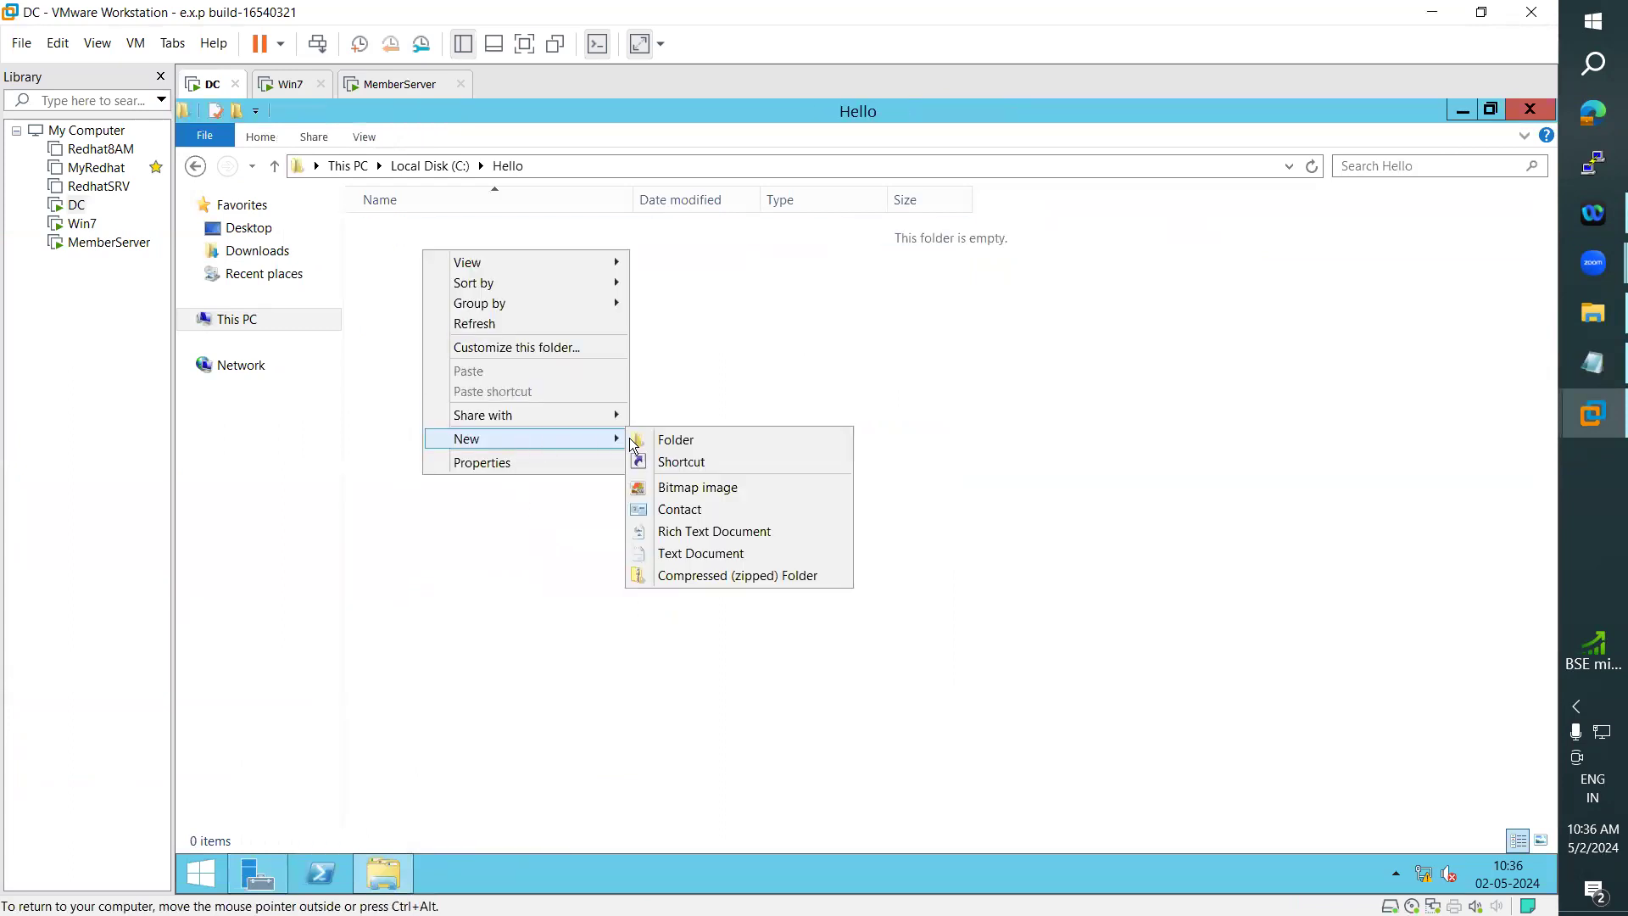
click(693, 553)
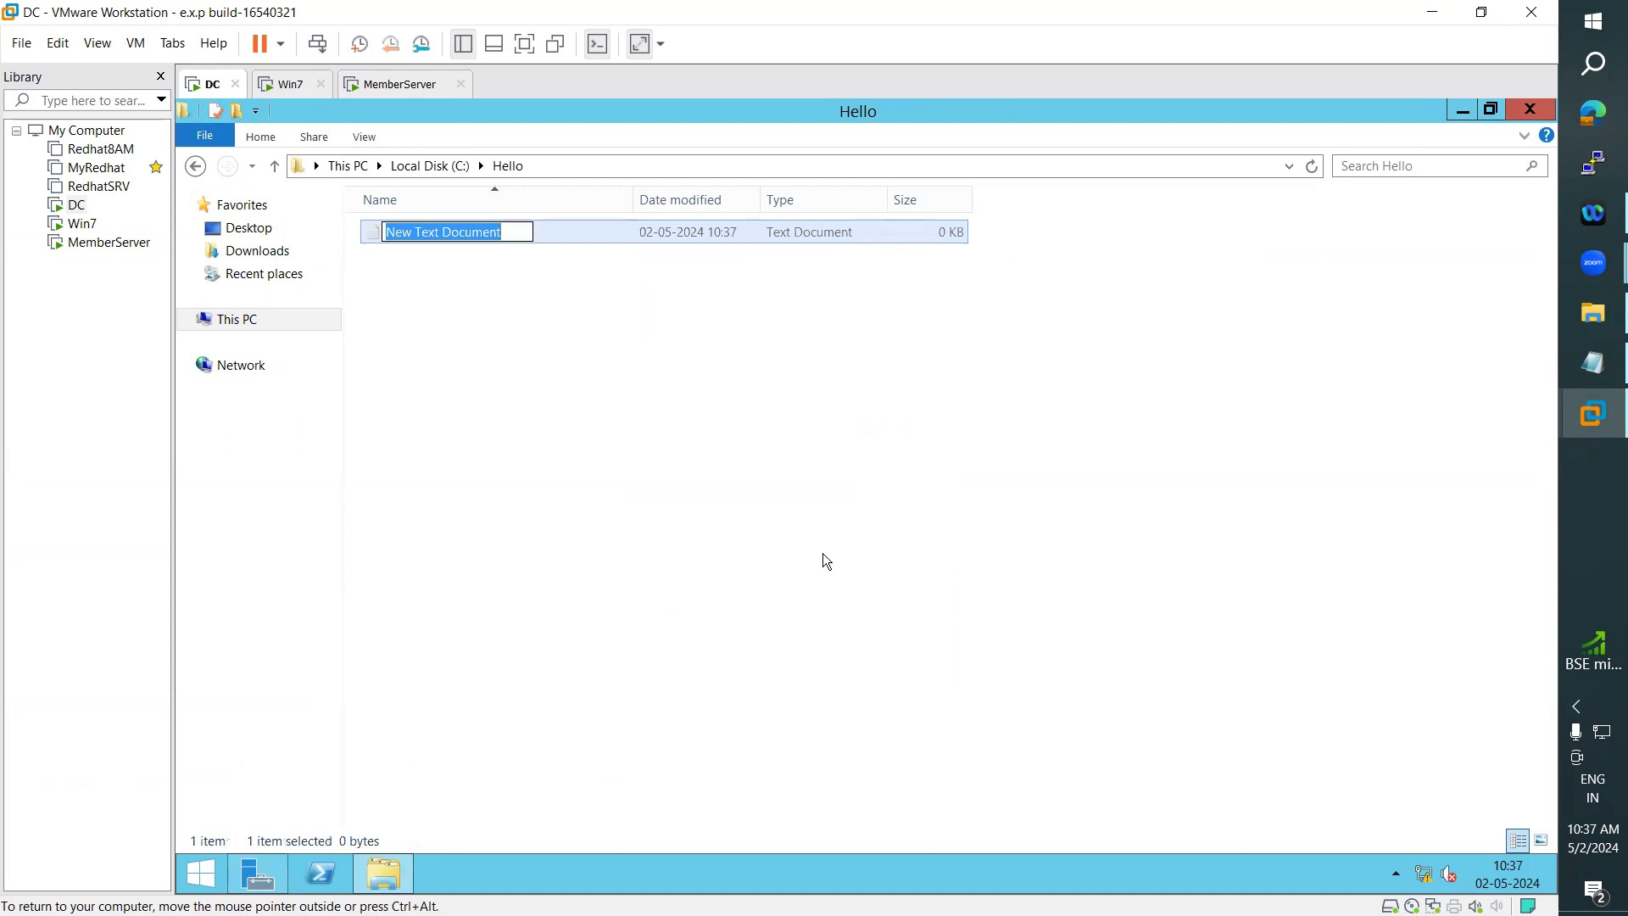
text(hi)
key(Return)
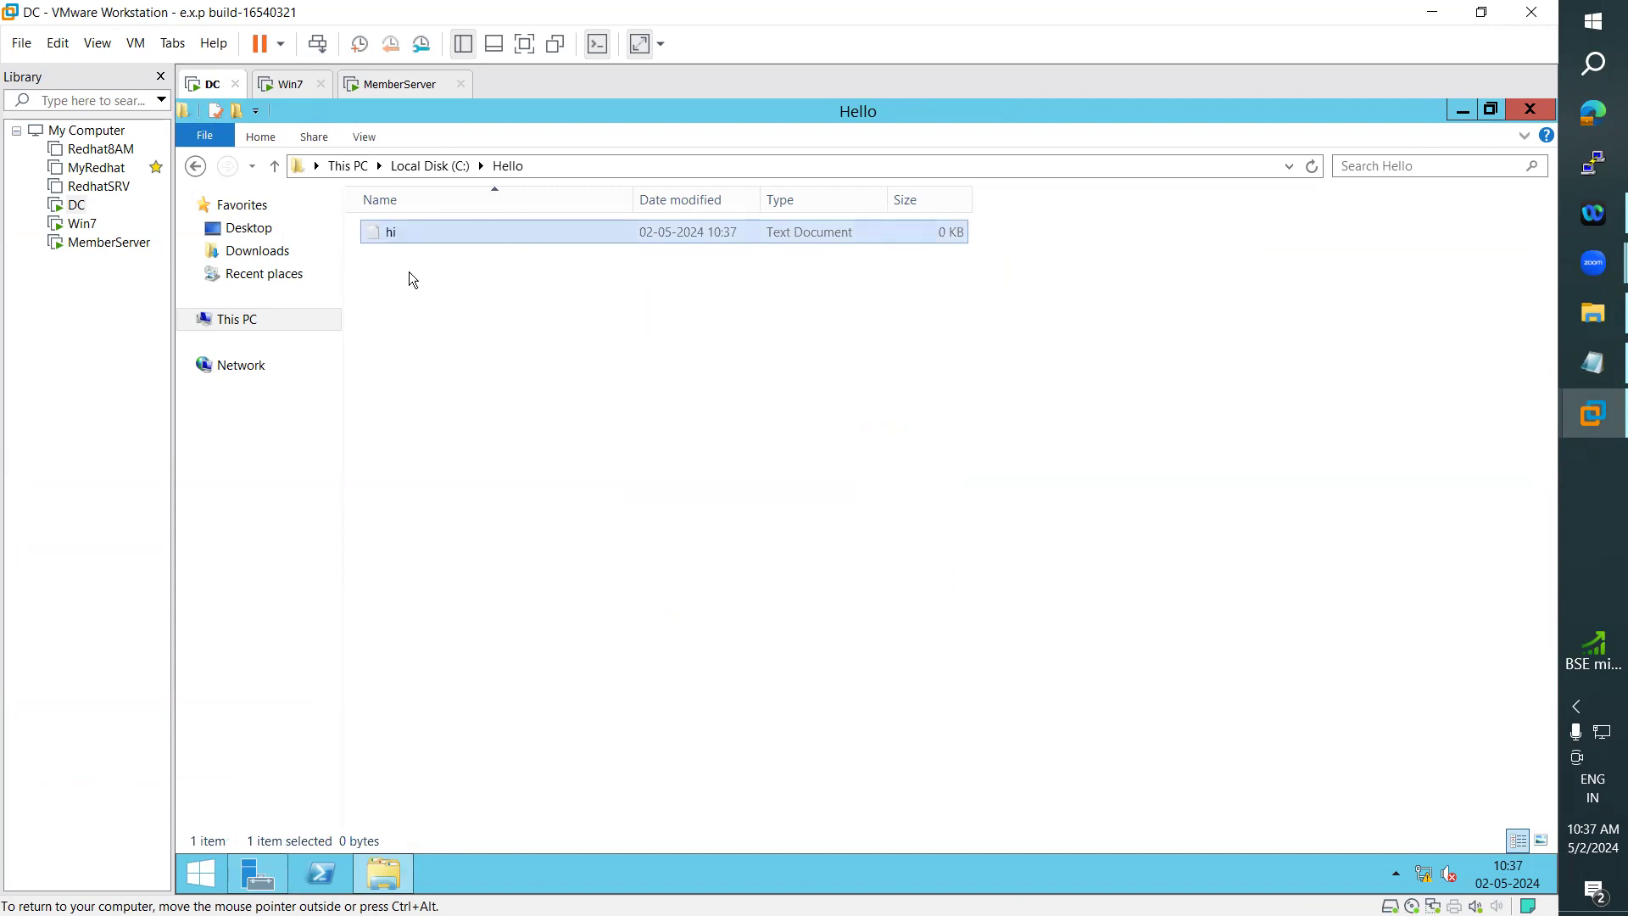
- Trace the hierarchy from This PC through Local Disk (C:) and the Hello folder to the "hi" file
click(353, 167)
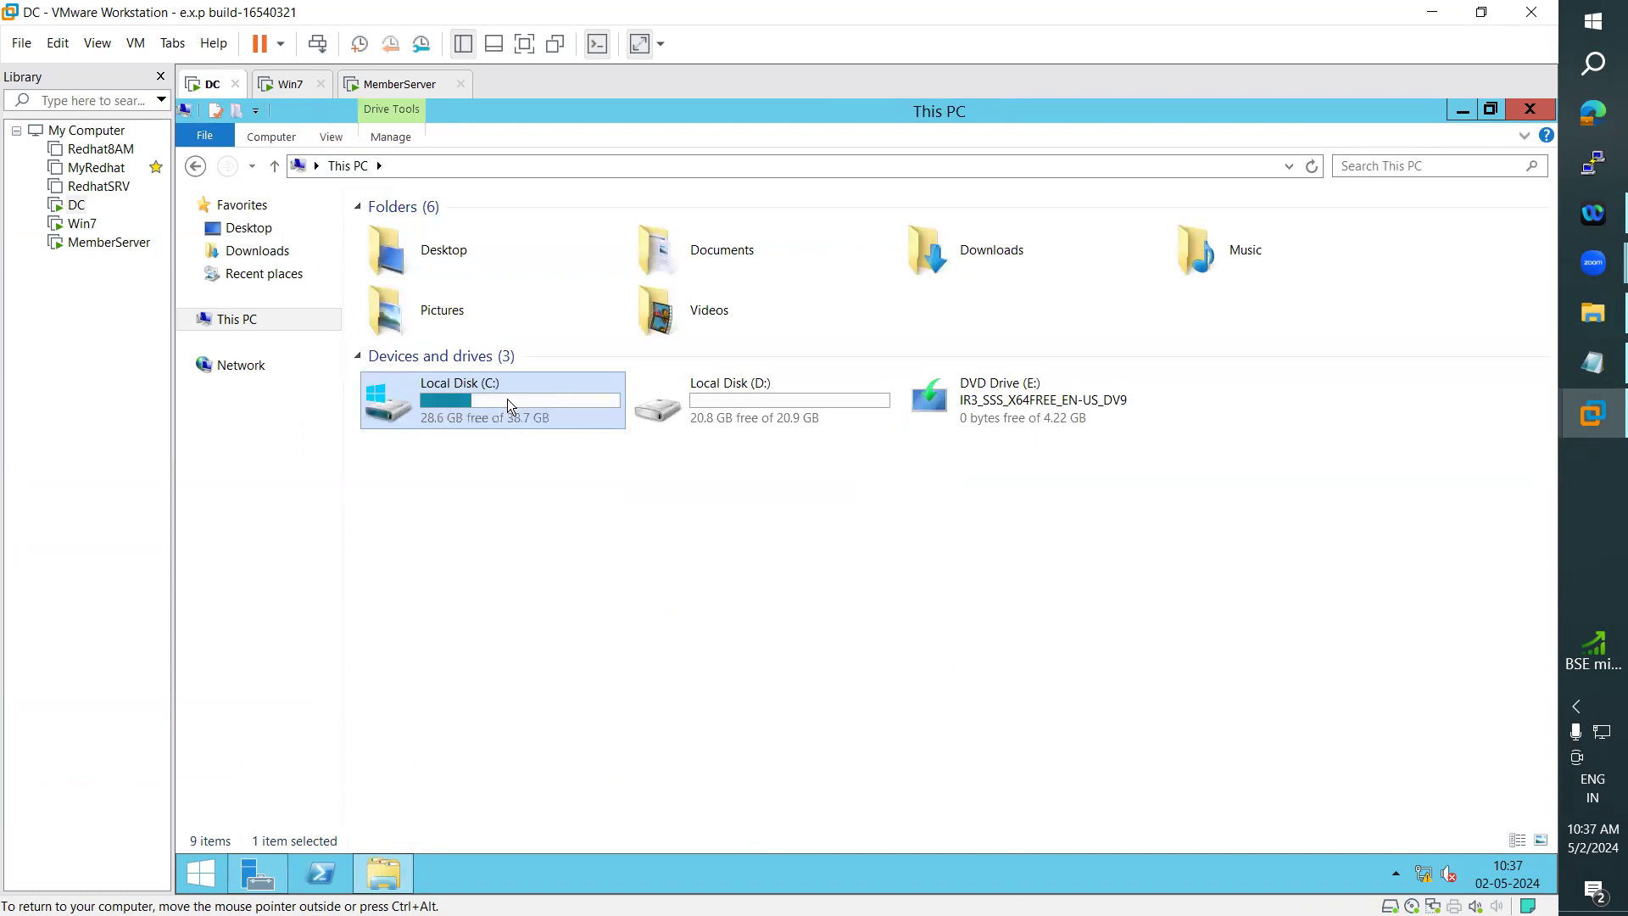
double_click(465, 399)
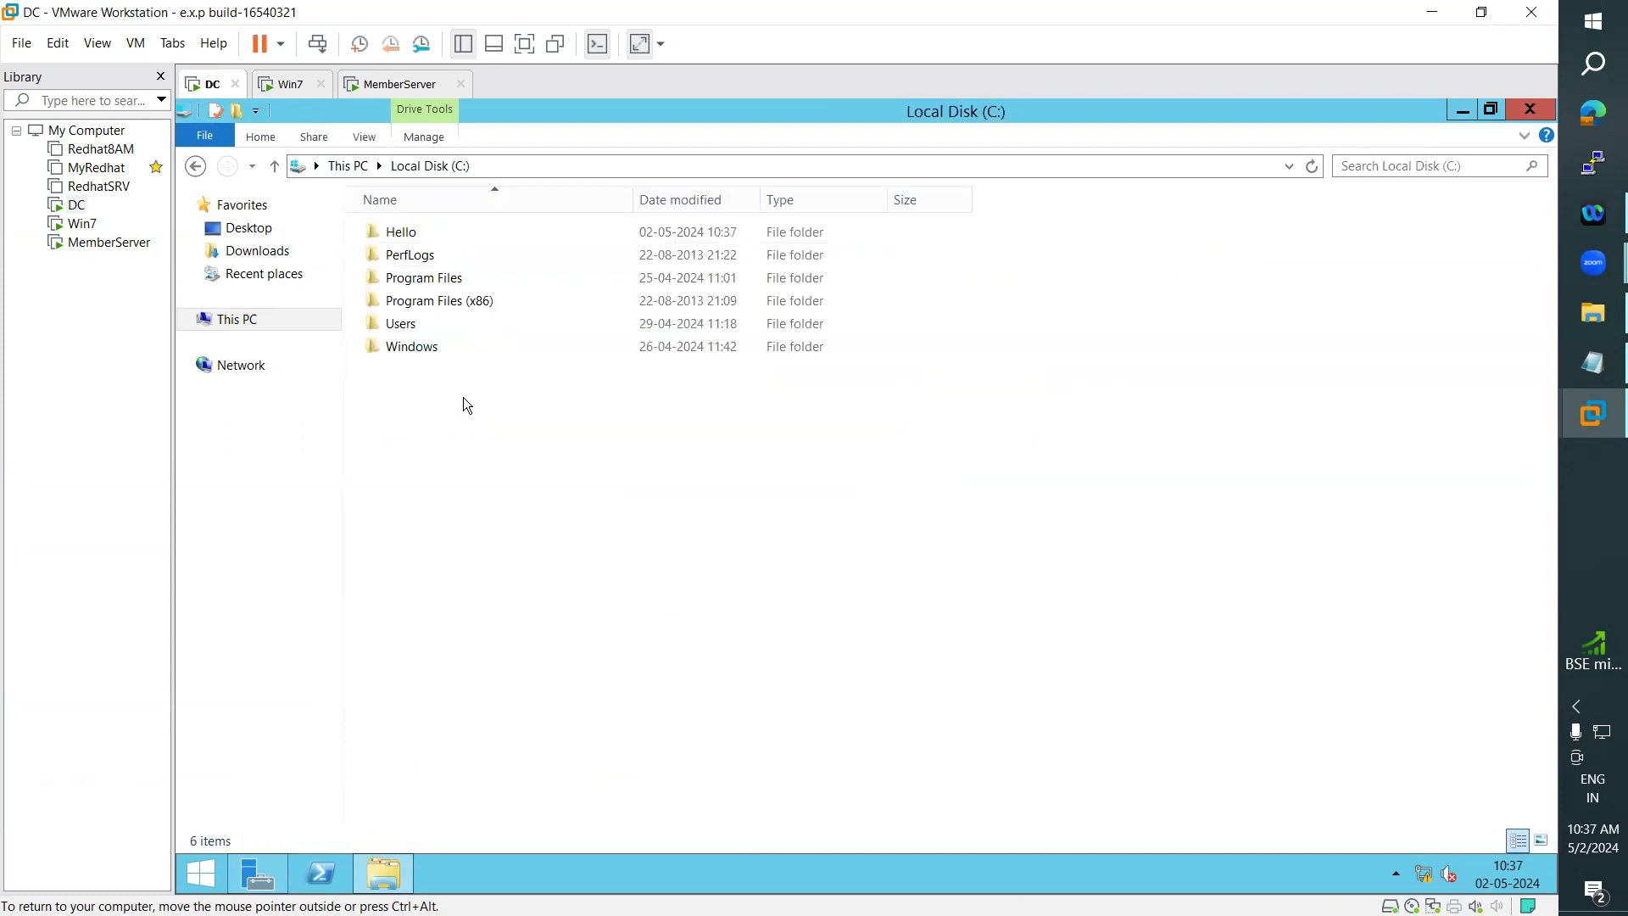
double_click(399, 232)
click(392, 232)
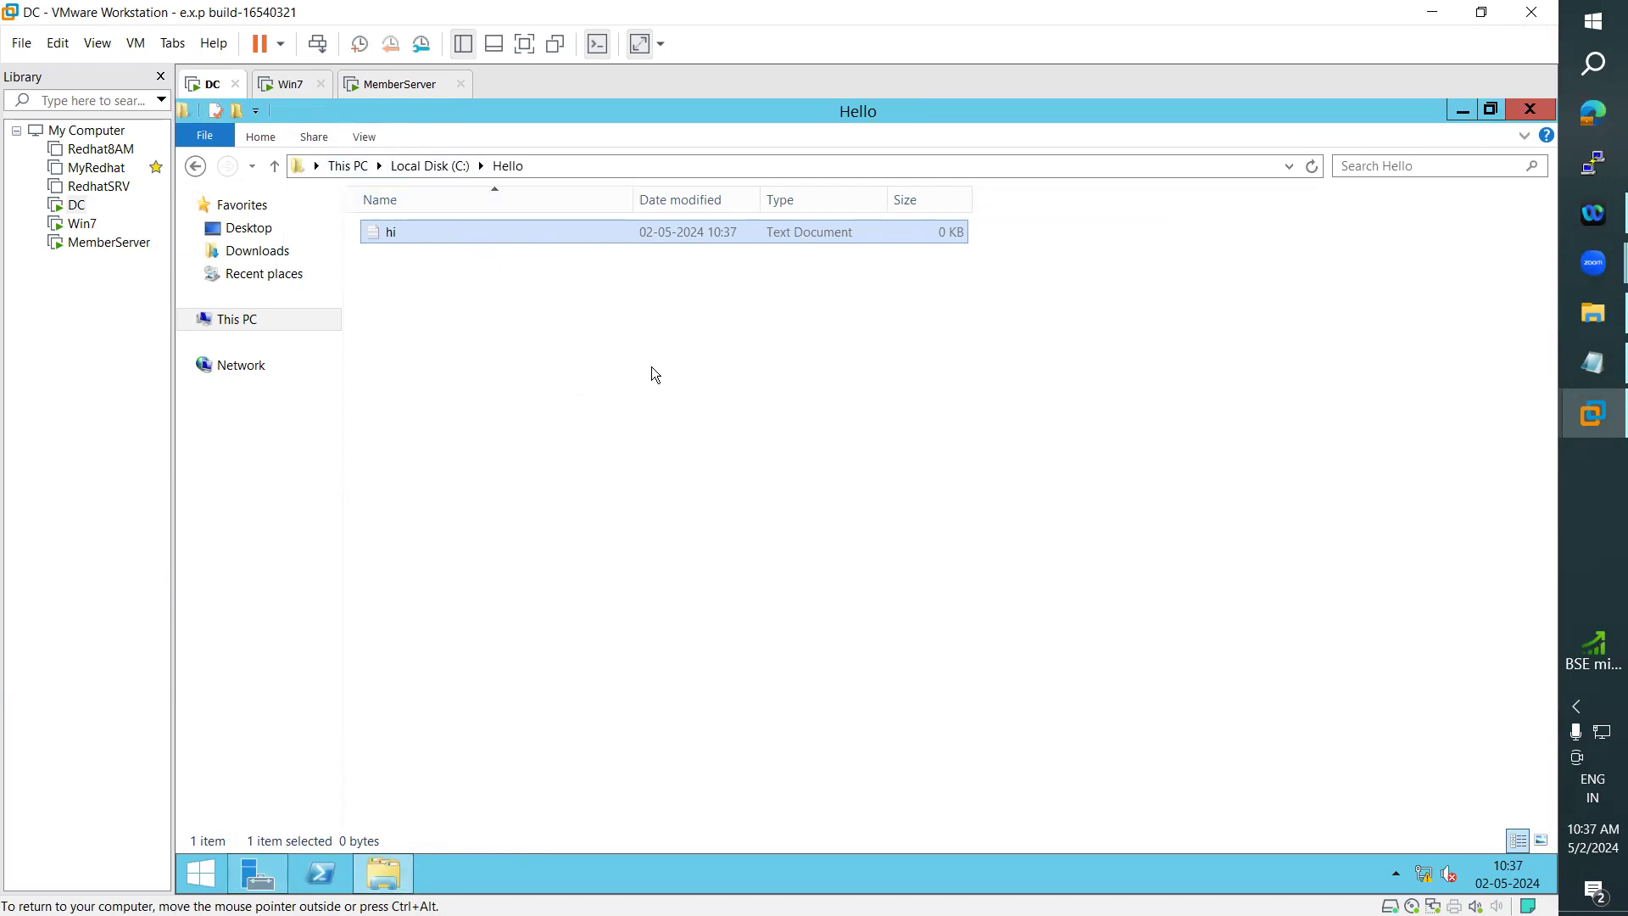
- Highlight the Notepad line on inheriting security permissions from the parent, and compare it with the Hello folder and its C: drive on the DC
click(1577, 367)
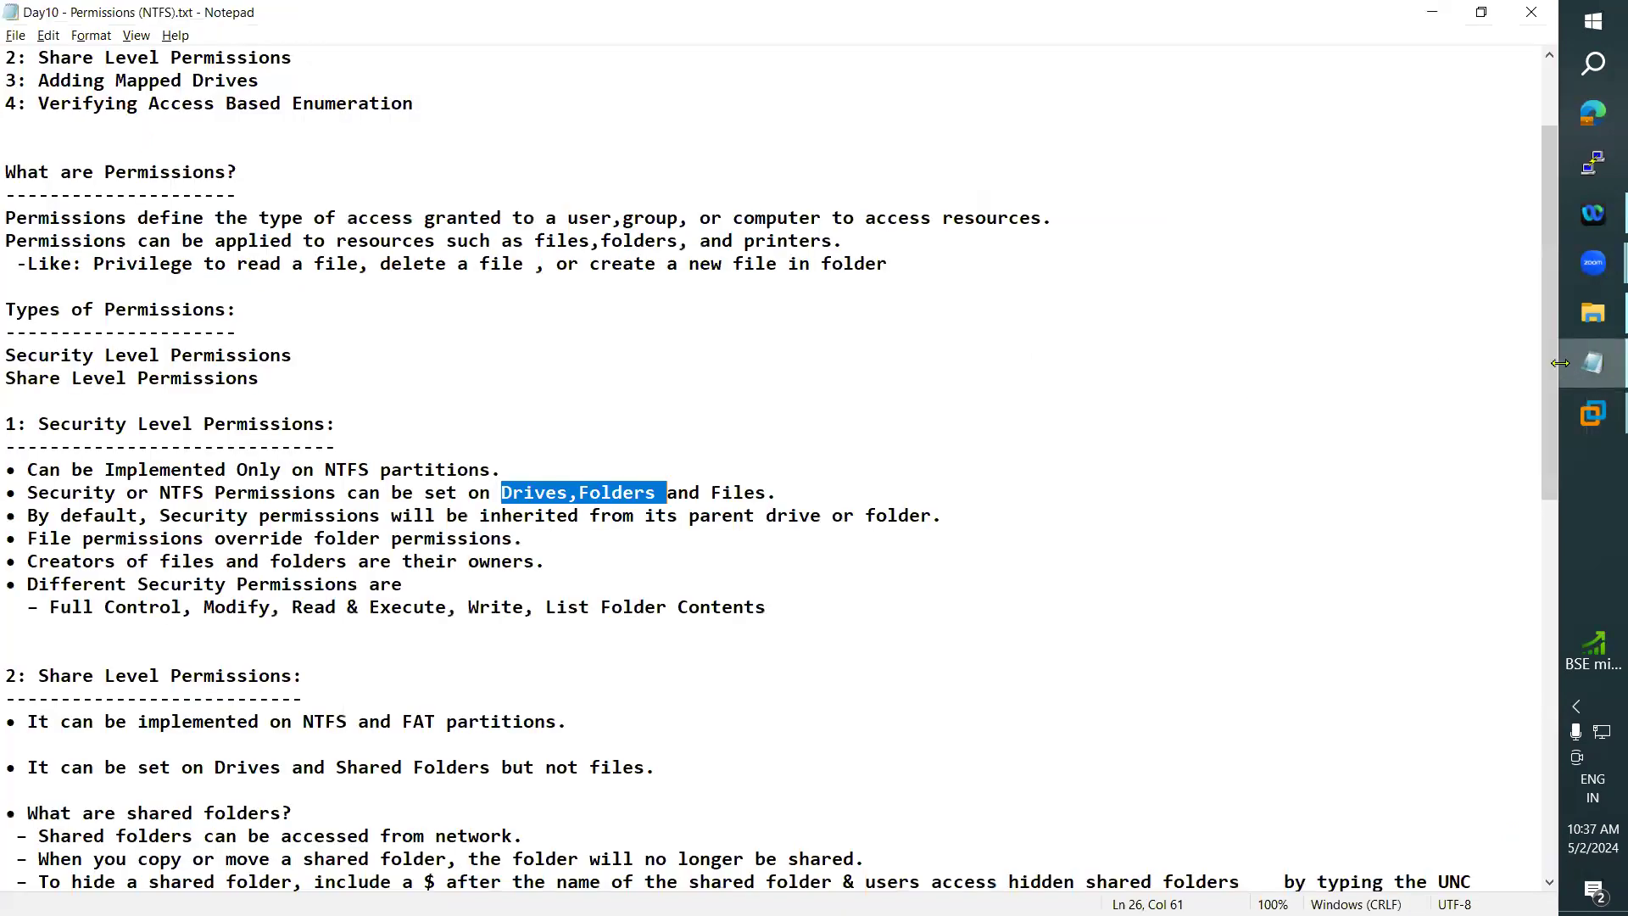
drag(28, 515, 975, 513)
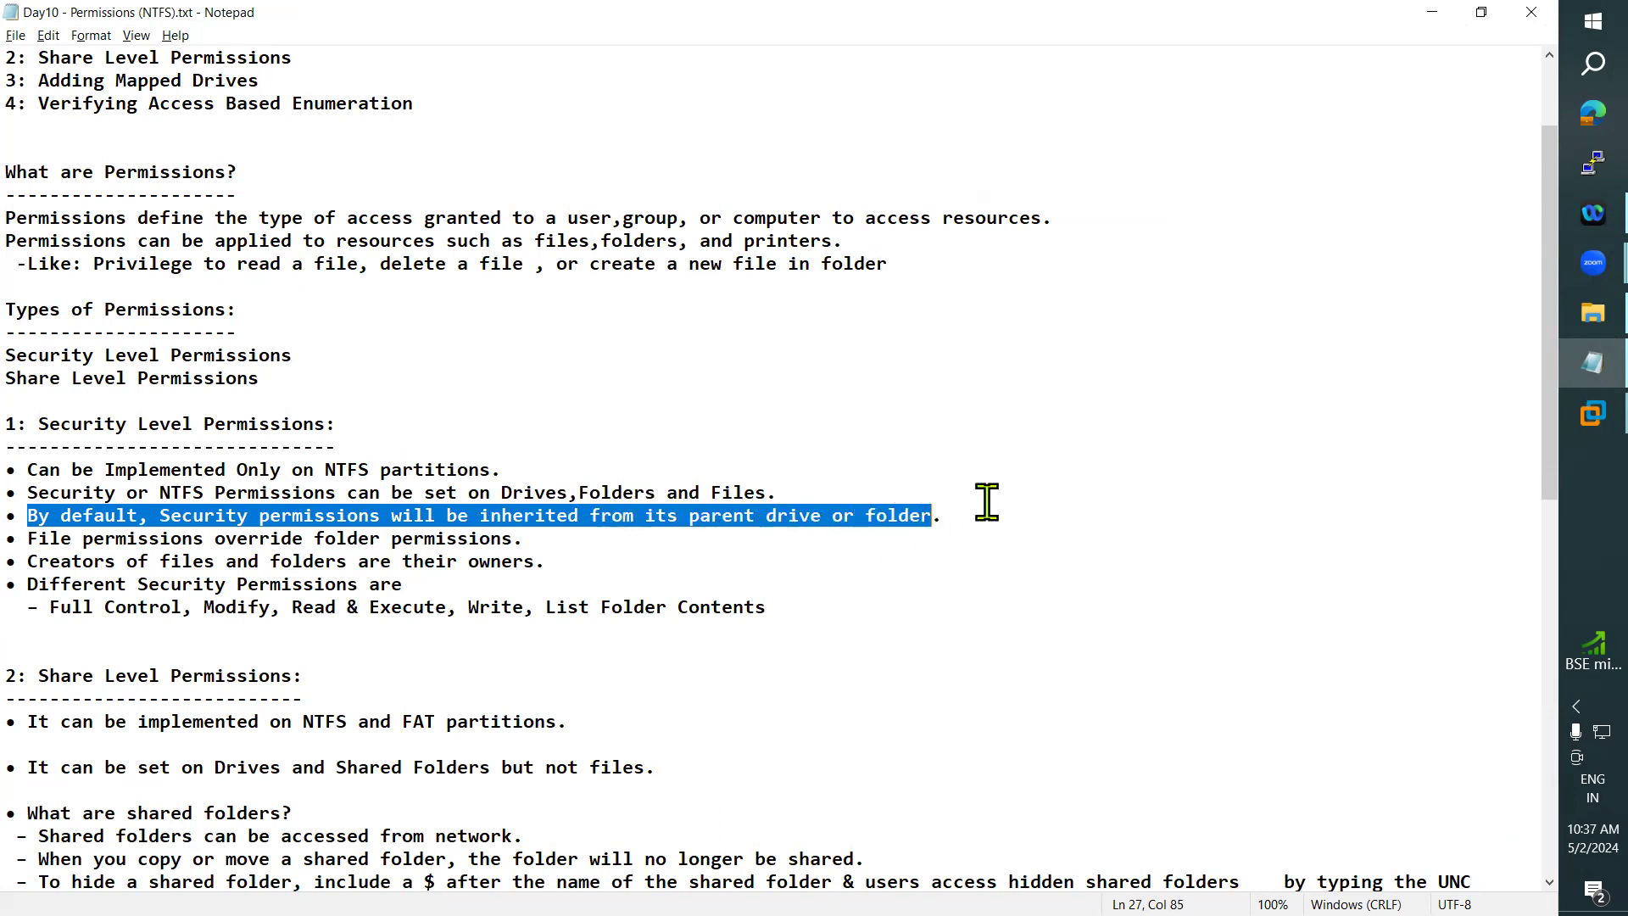
click(1432, 13)
click(443, 167)
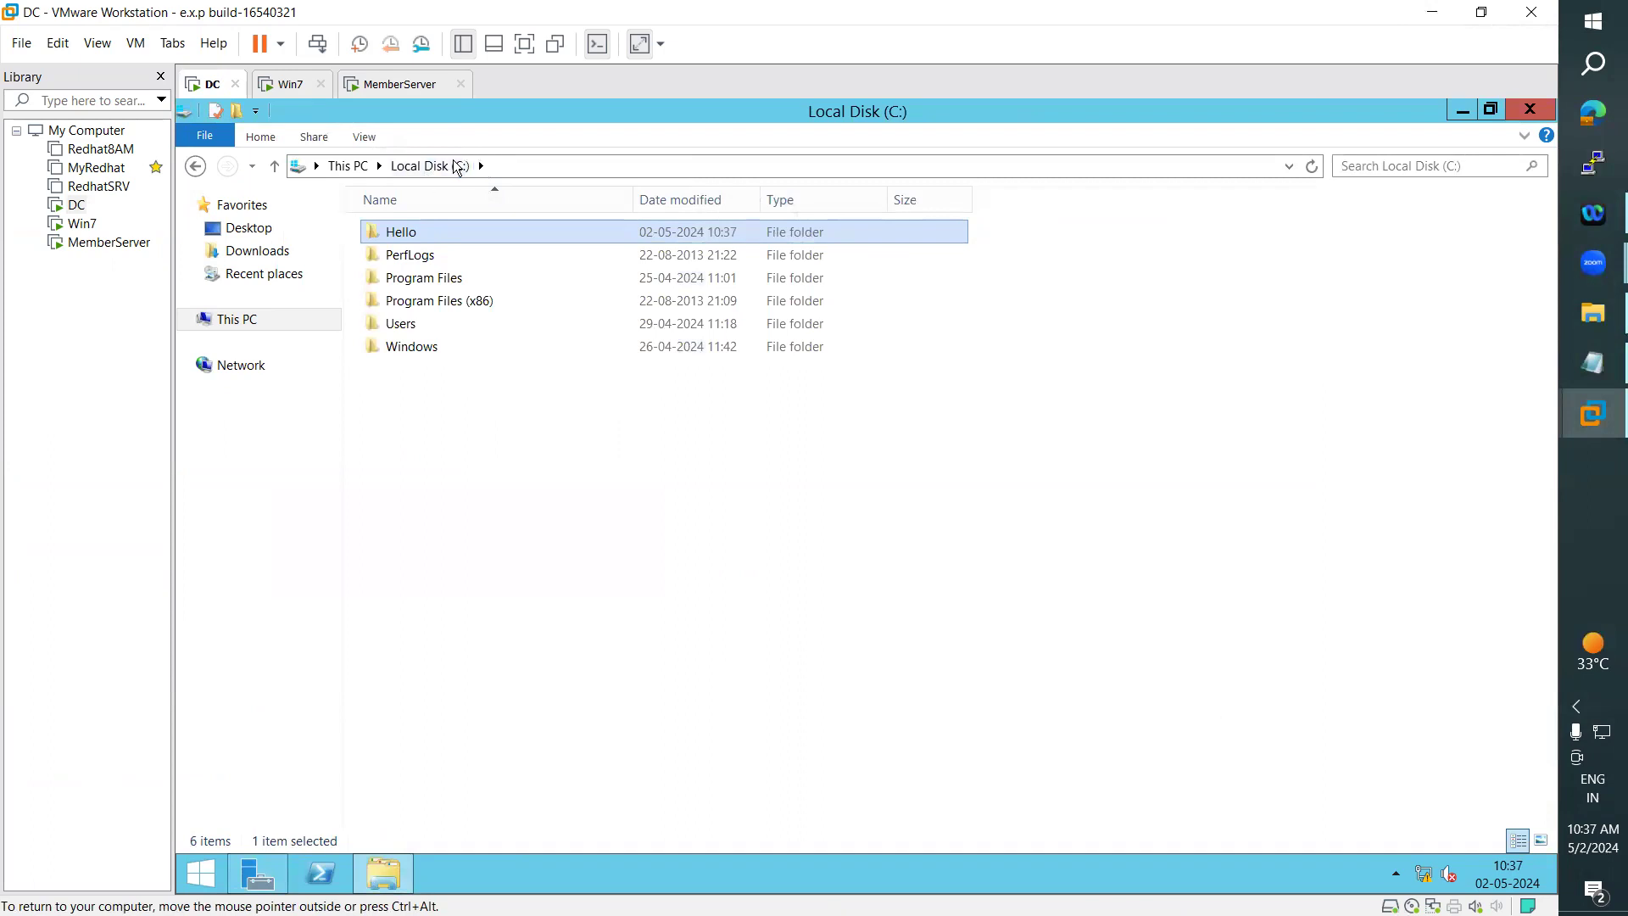
double_click(406, 233)
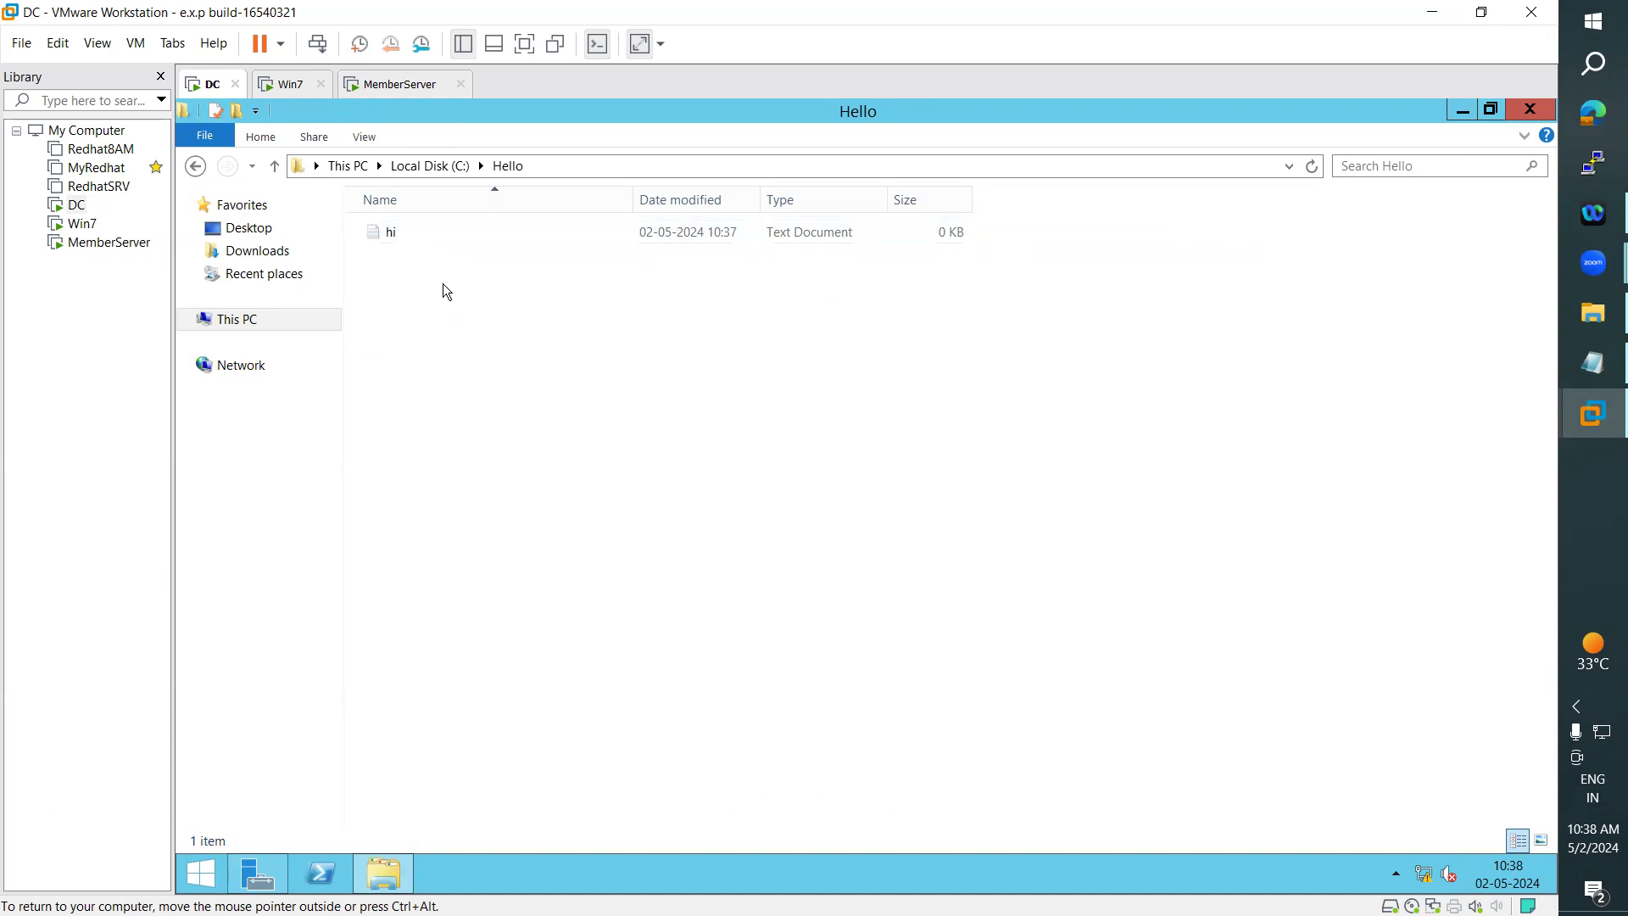
click(452, 171)
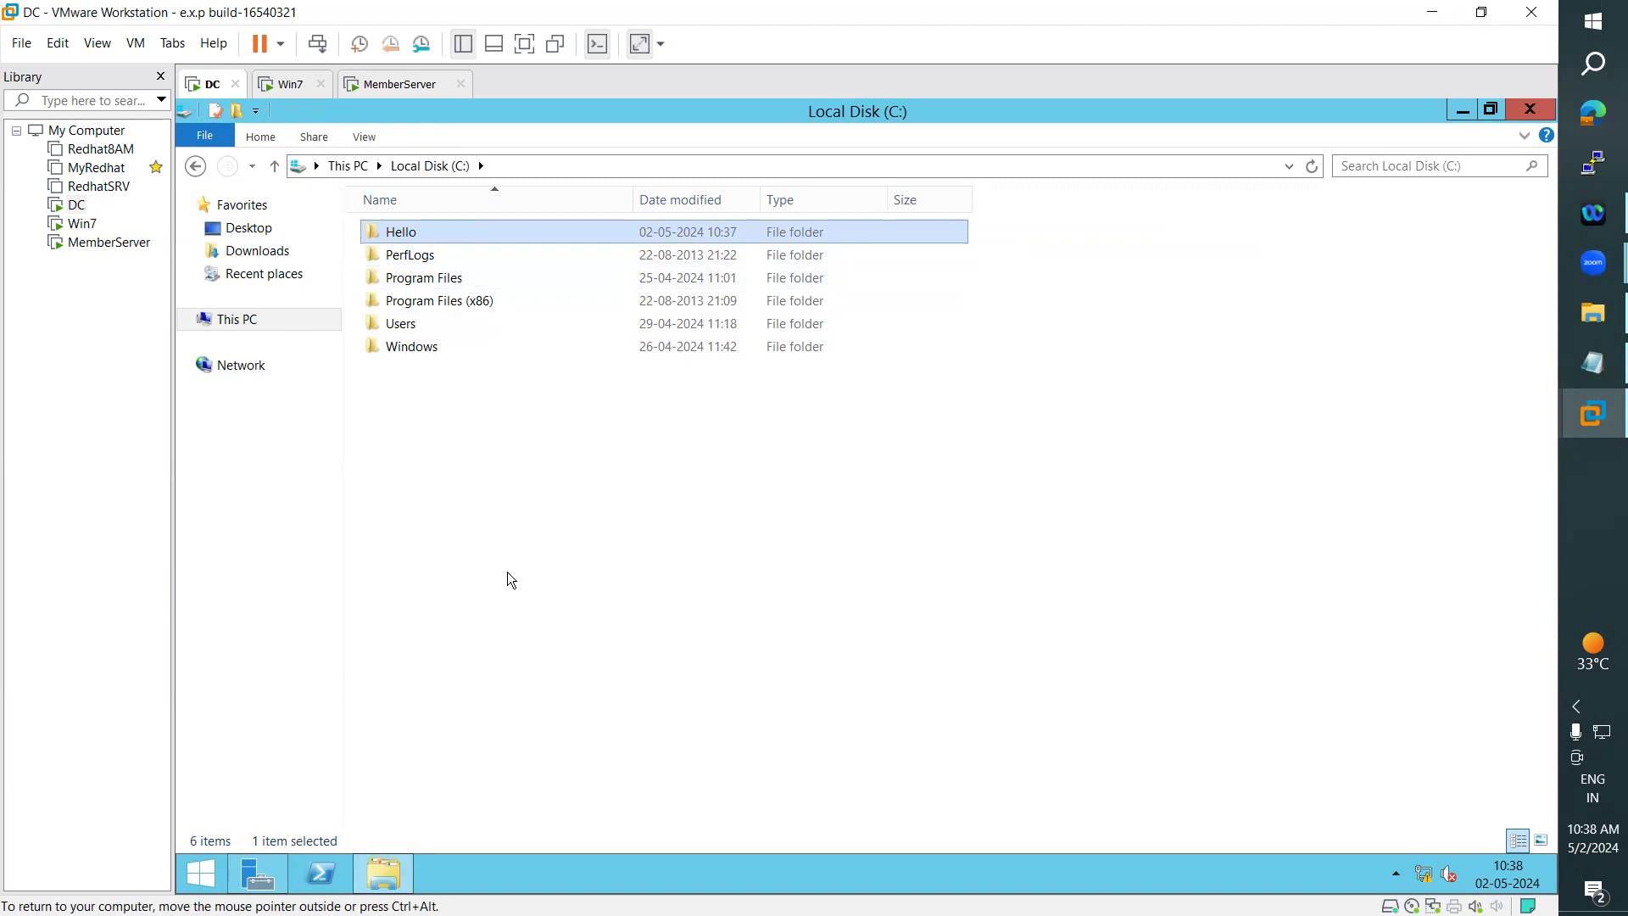
- Highlight the Notepad line "File permissions override folder permissions" and open the Hello folder on the DC's C: drive
click(1566, 360)
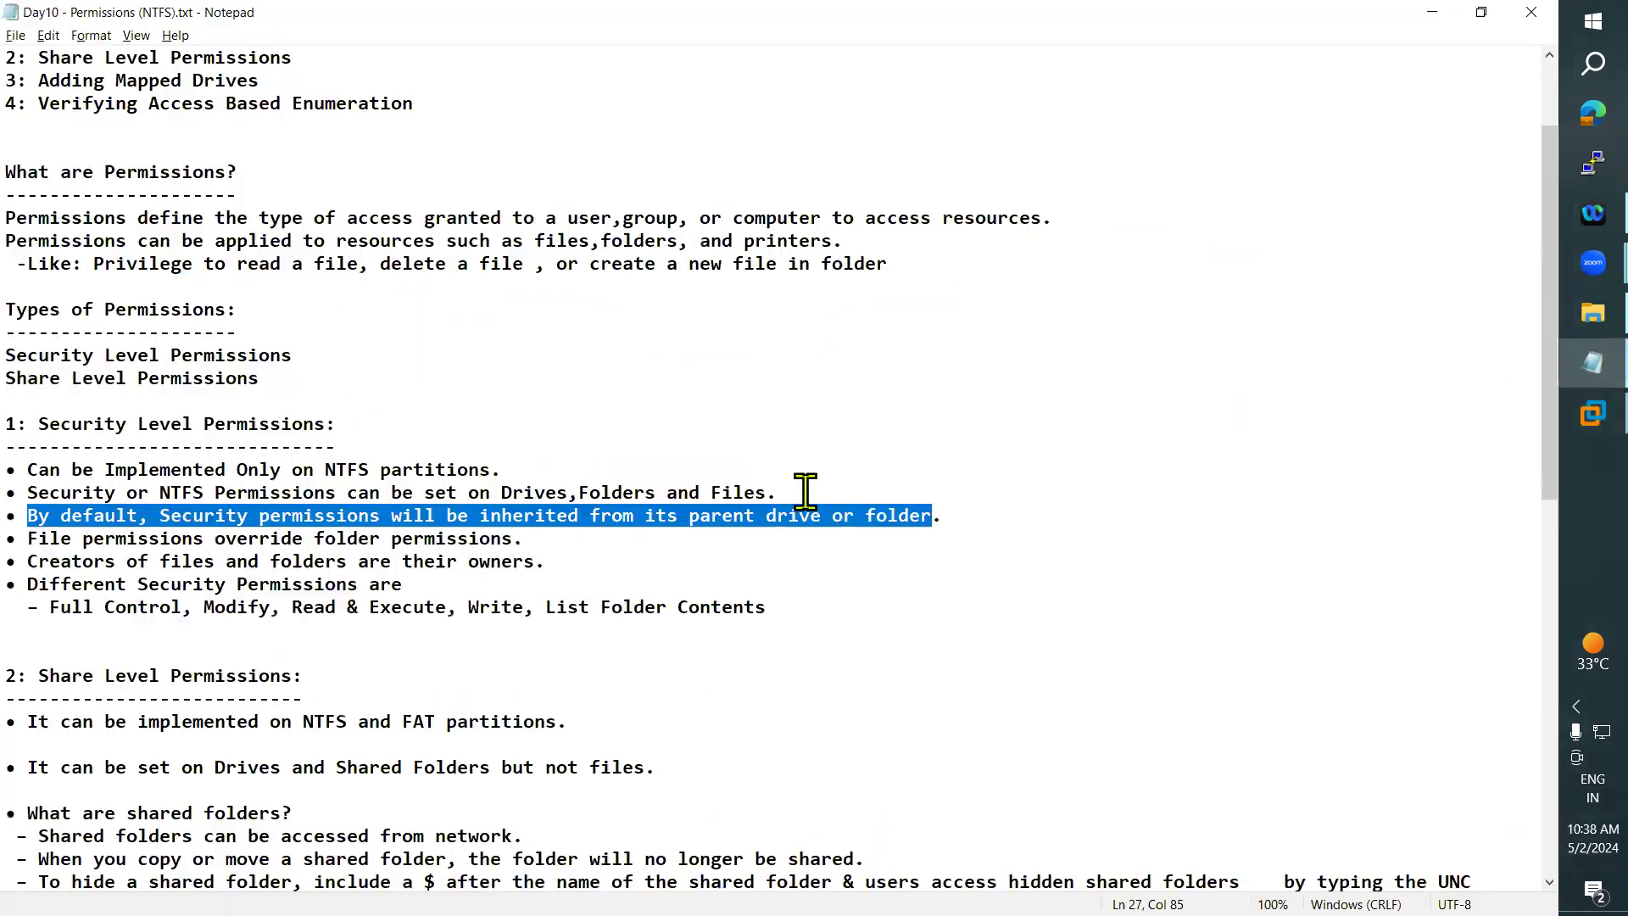
drag(39, 538, 513, 540)
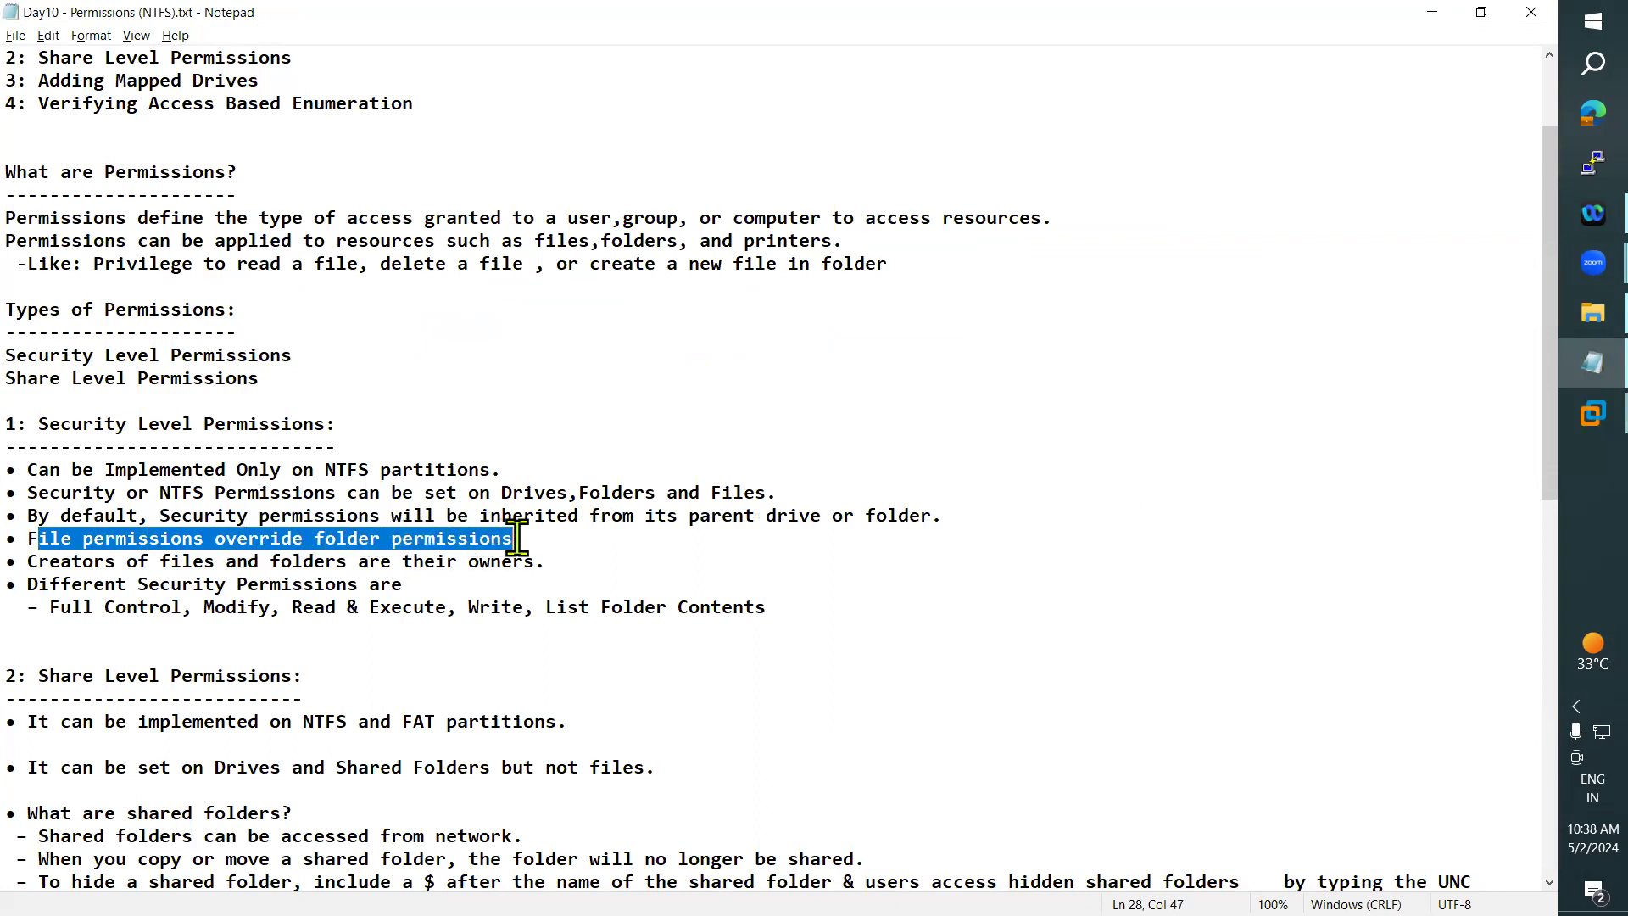
click(1433, 11)
click(421, 234)
double_click(420, 233)
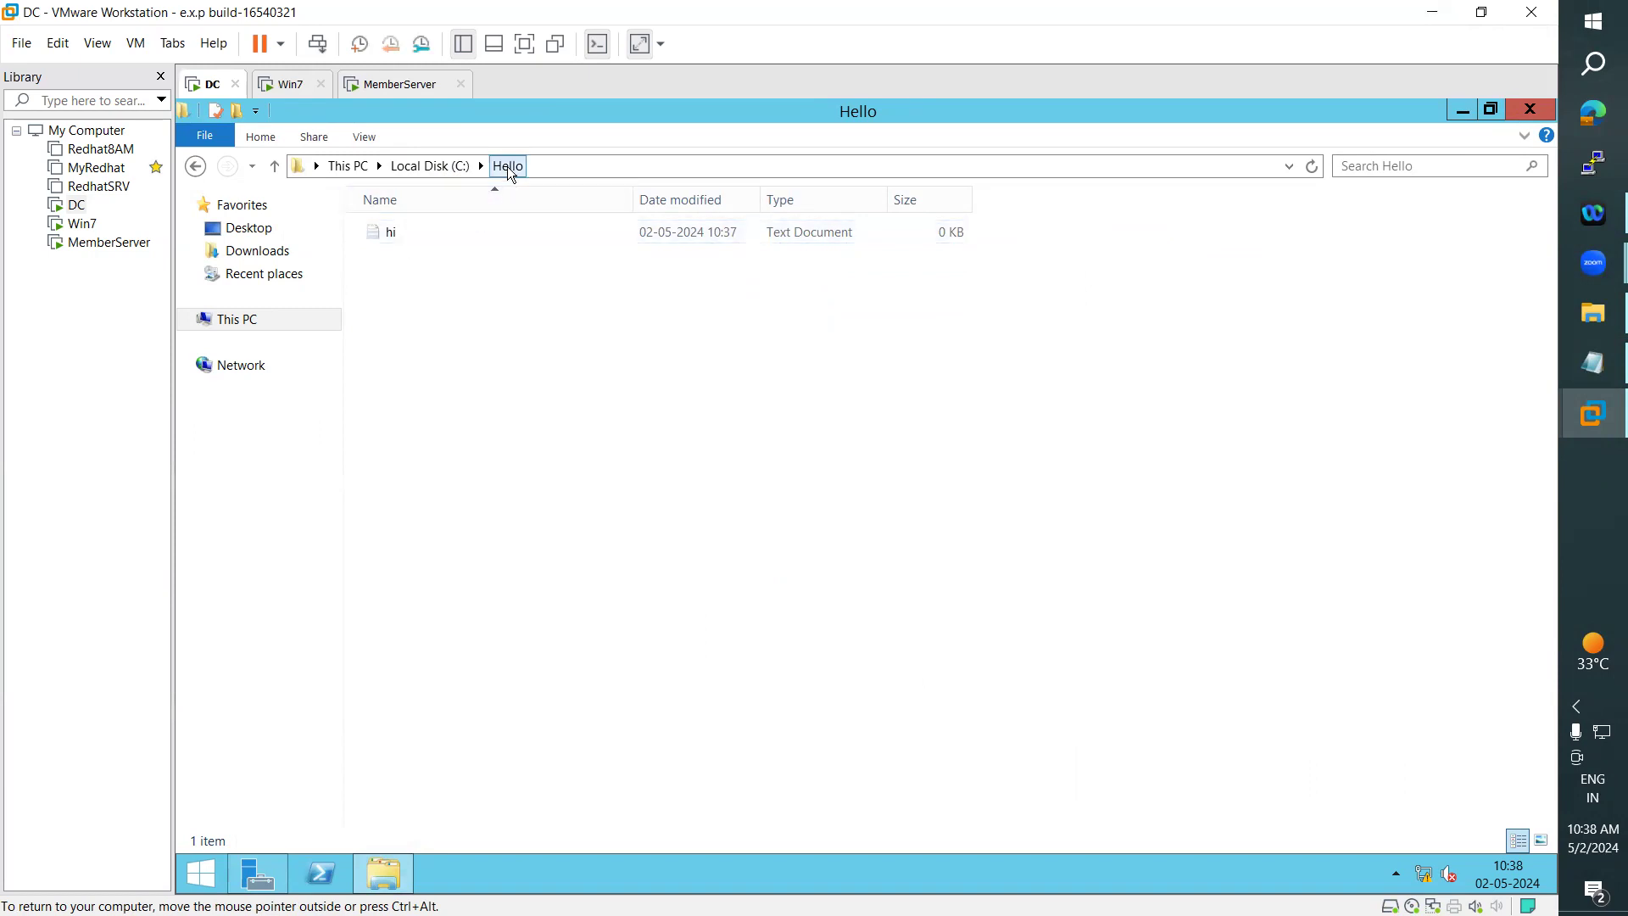
- View the properties of the Hello folder on the C: drive beside the folder list, and close them
click(450, 167)
right_click(408, 230)
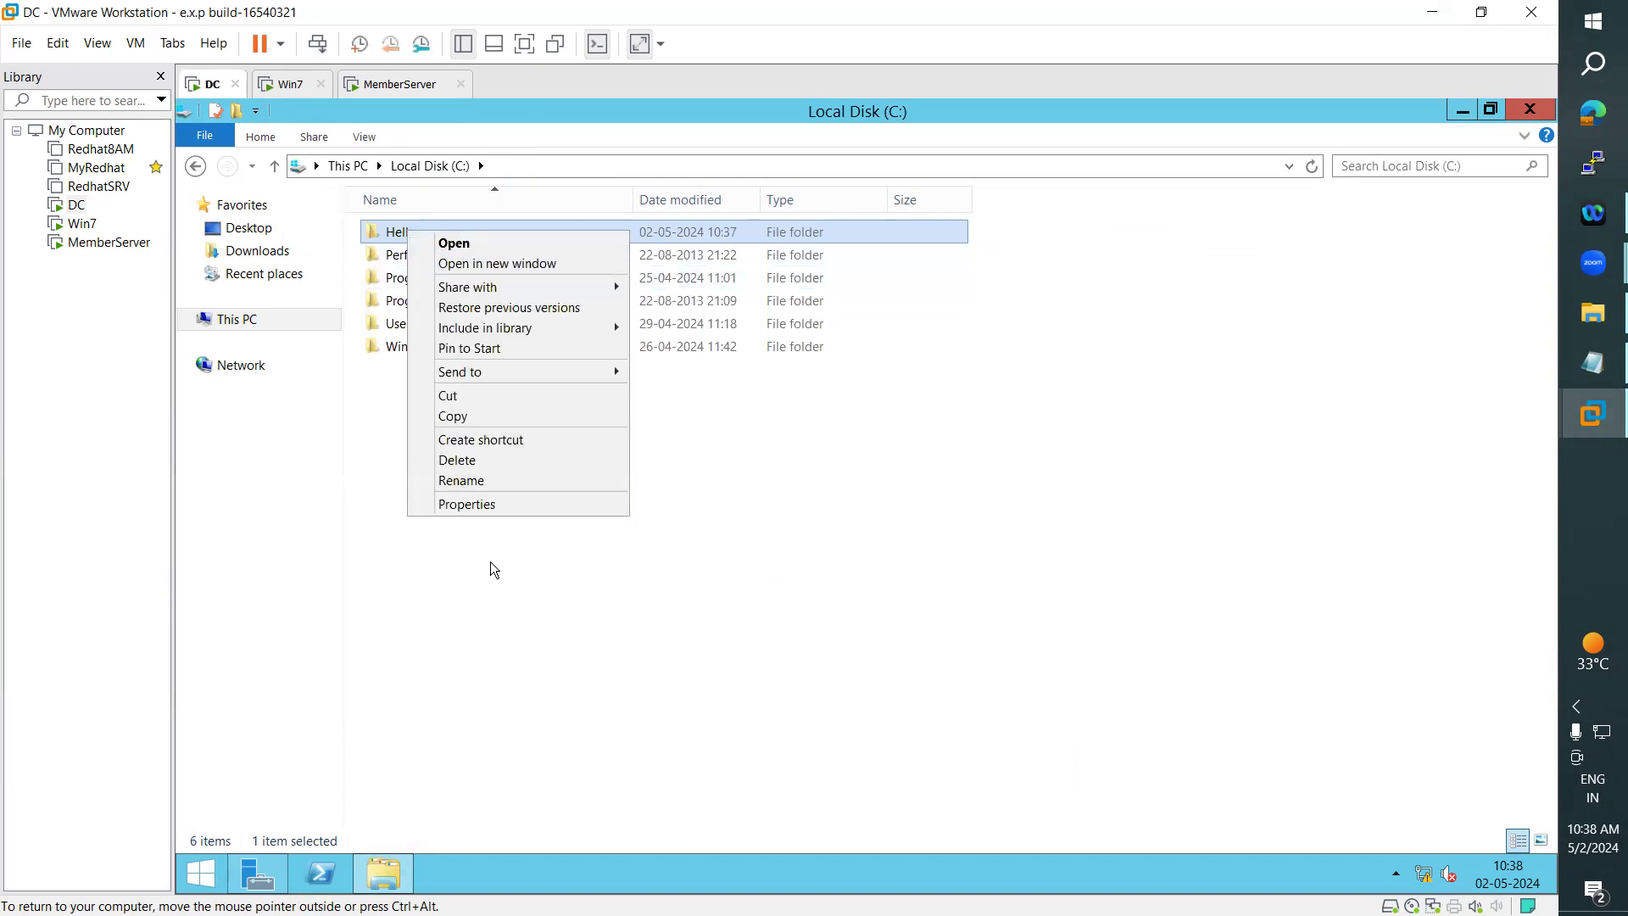
click(492, 505)
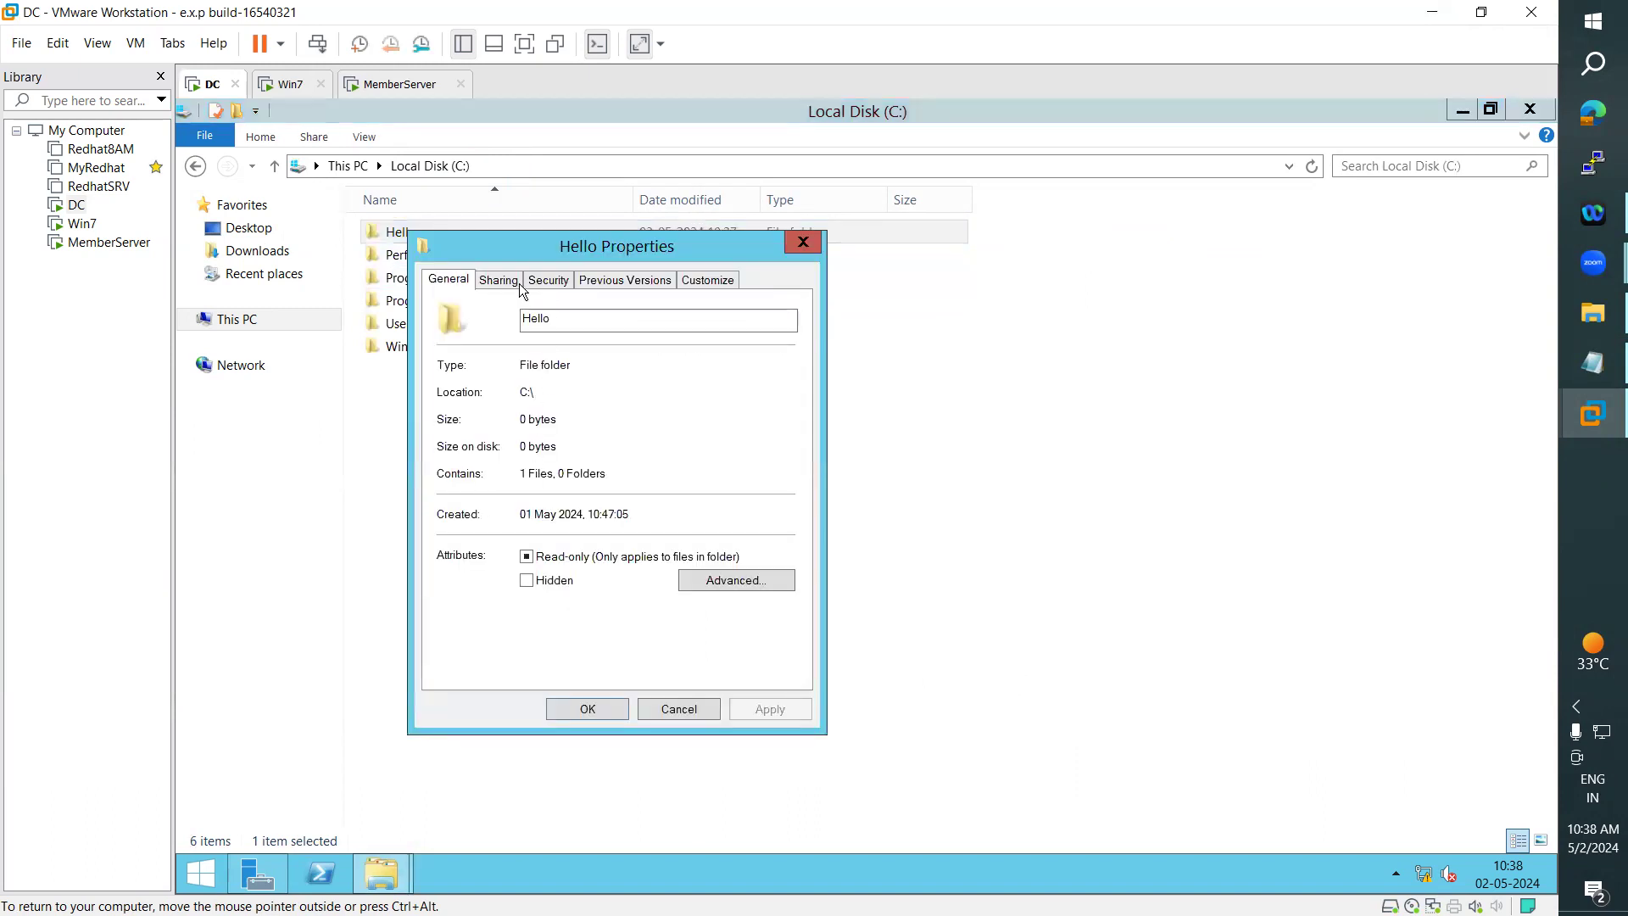
drag(576, 255, 1064, 219)
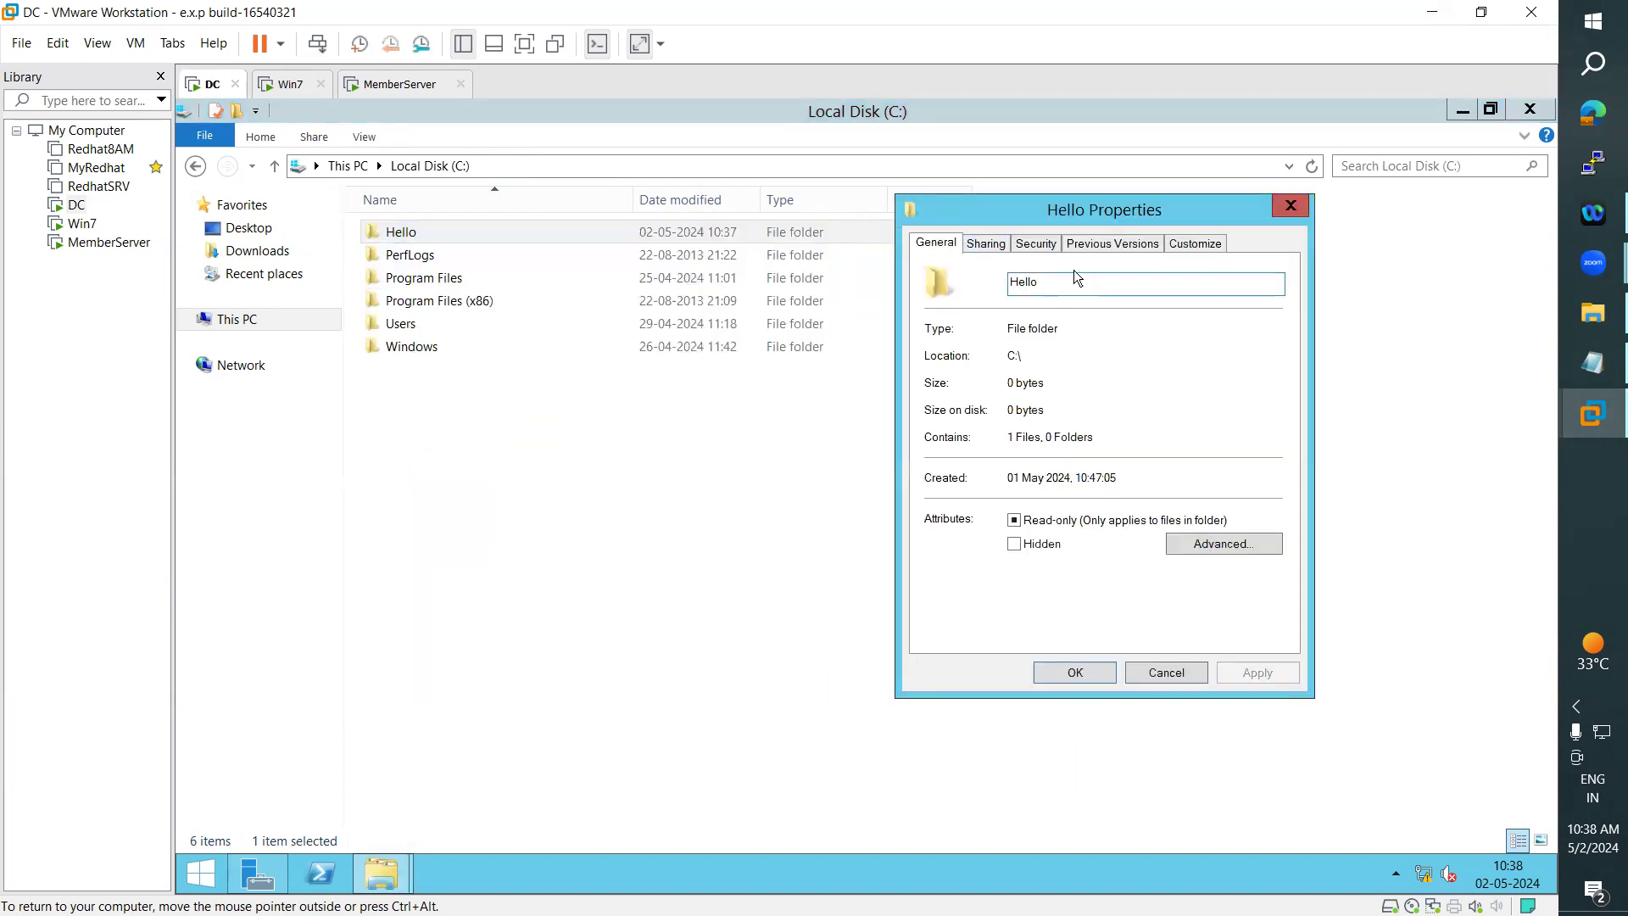
click(399, 239)
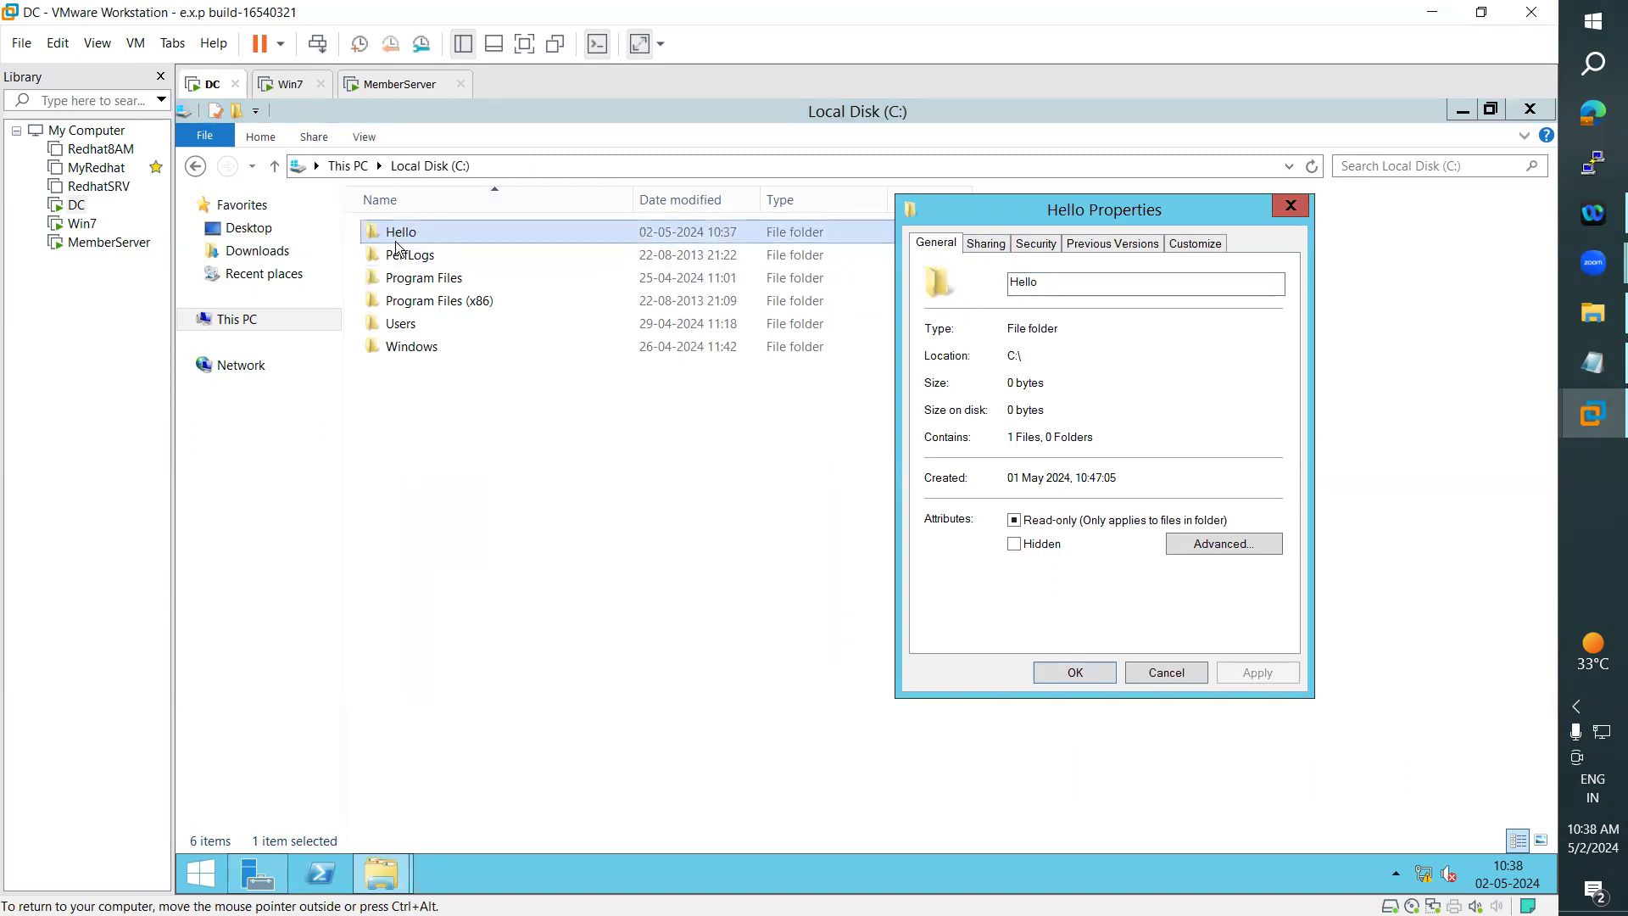
click(1186, 222)
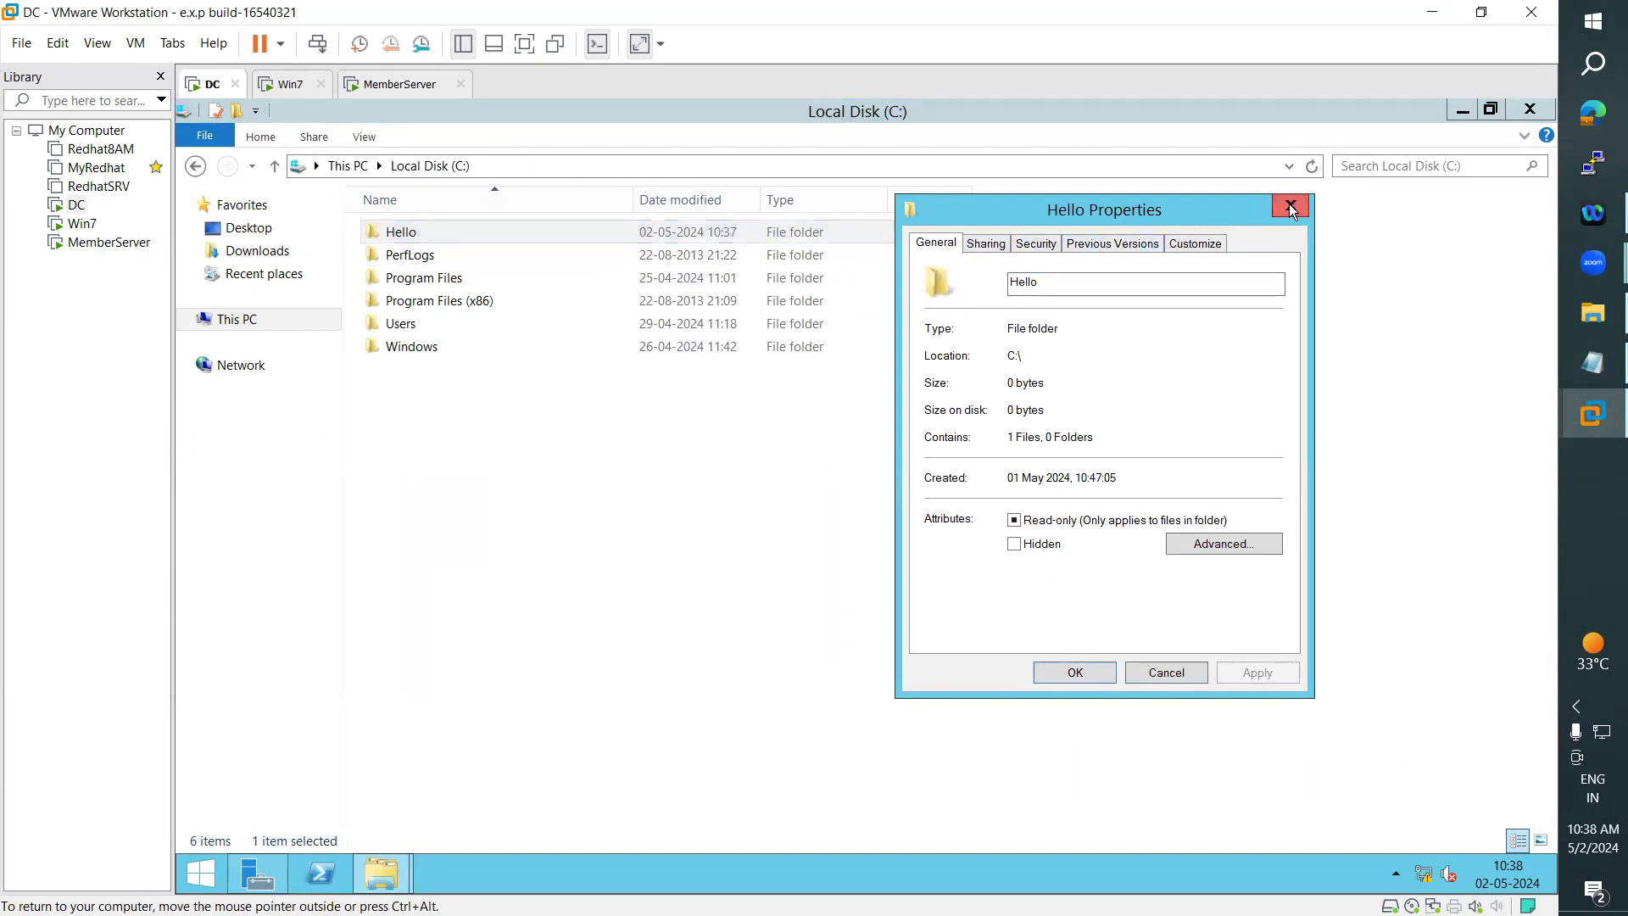
click(1290, 208)
- Compare the contents of the Hello folder with its parent C: drive, ending inside the Hello folder
double_click(428, 232)
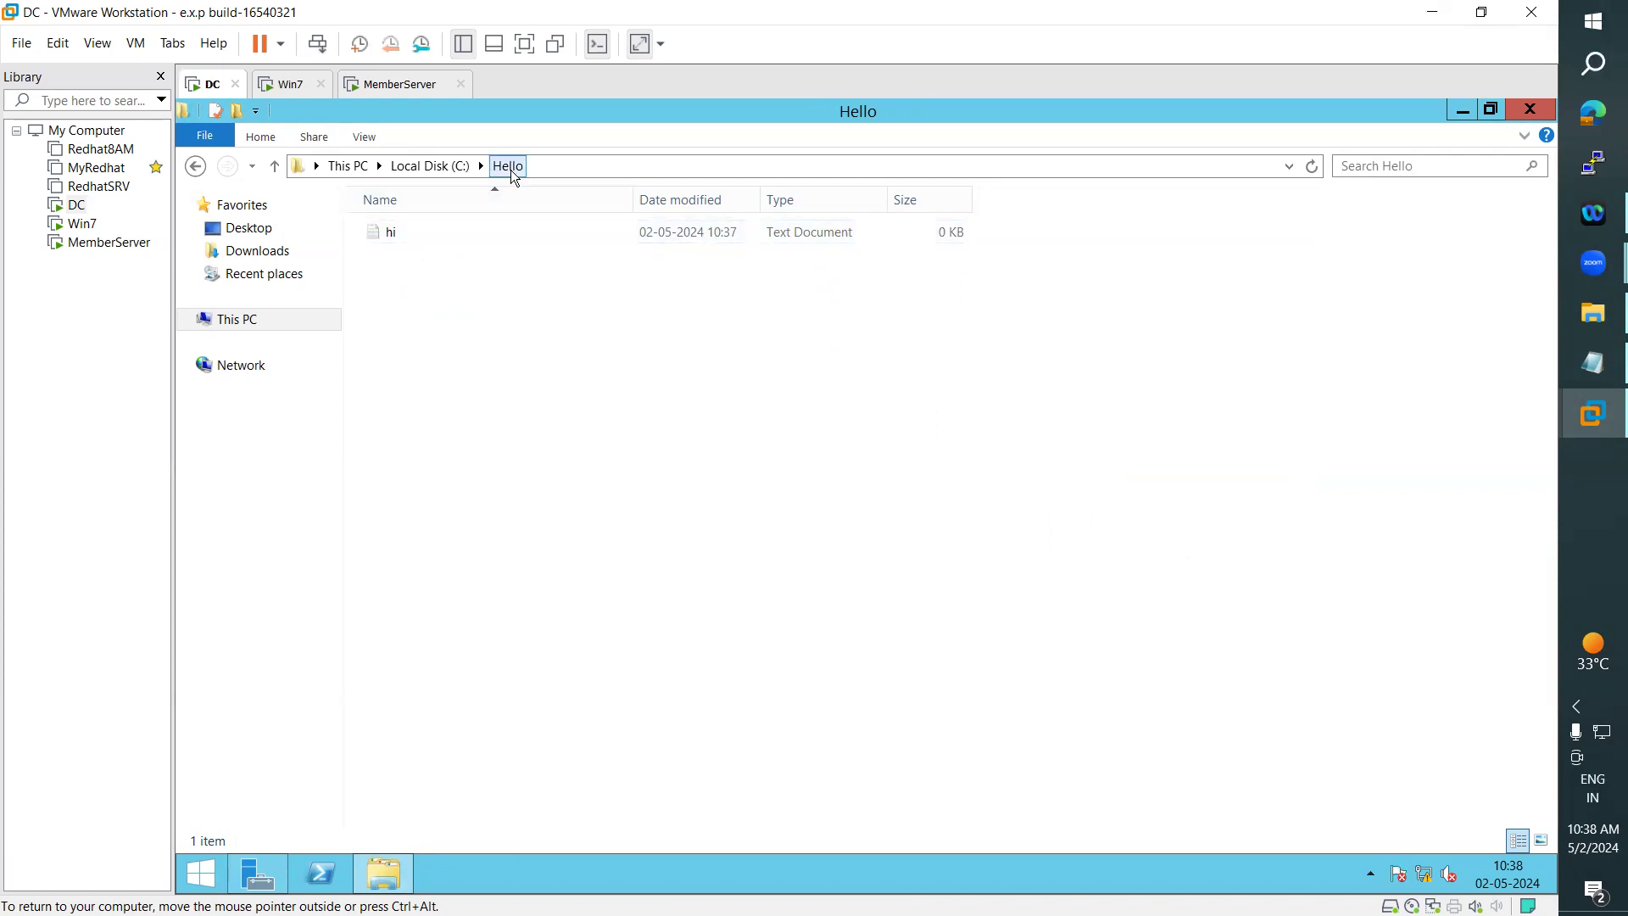
click(456, 167)
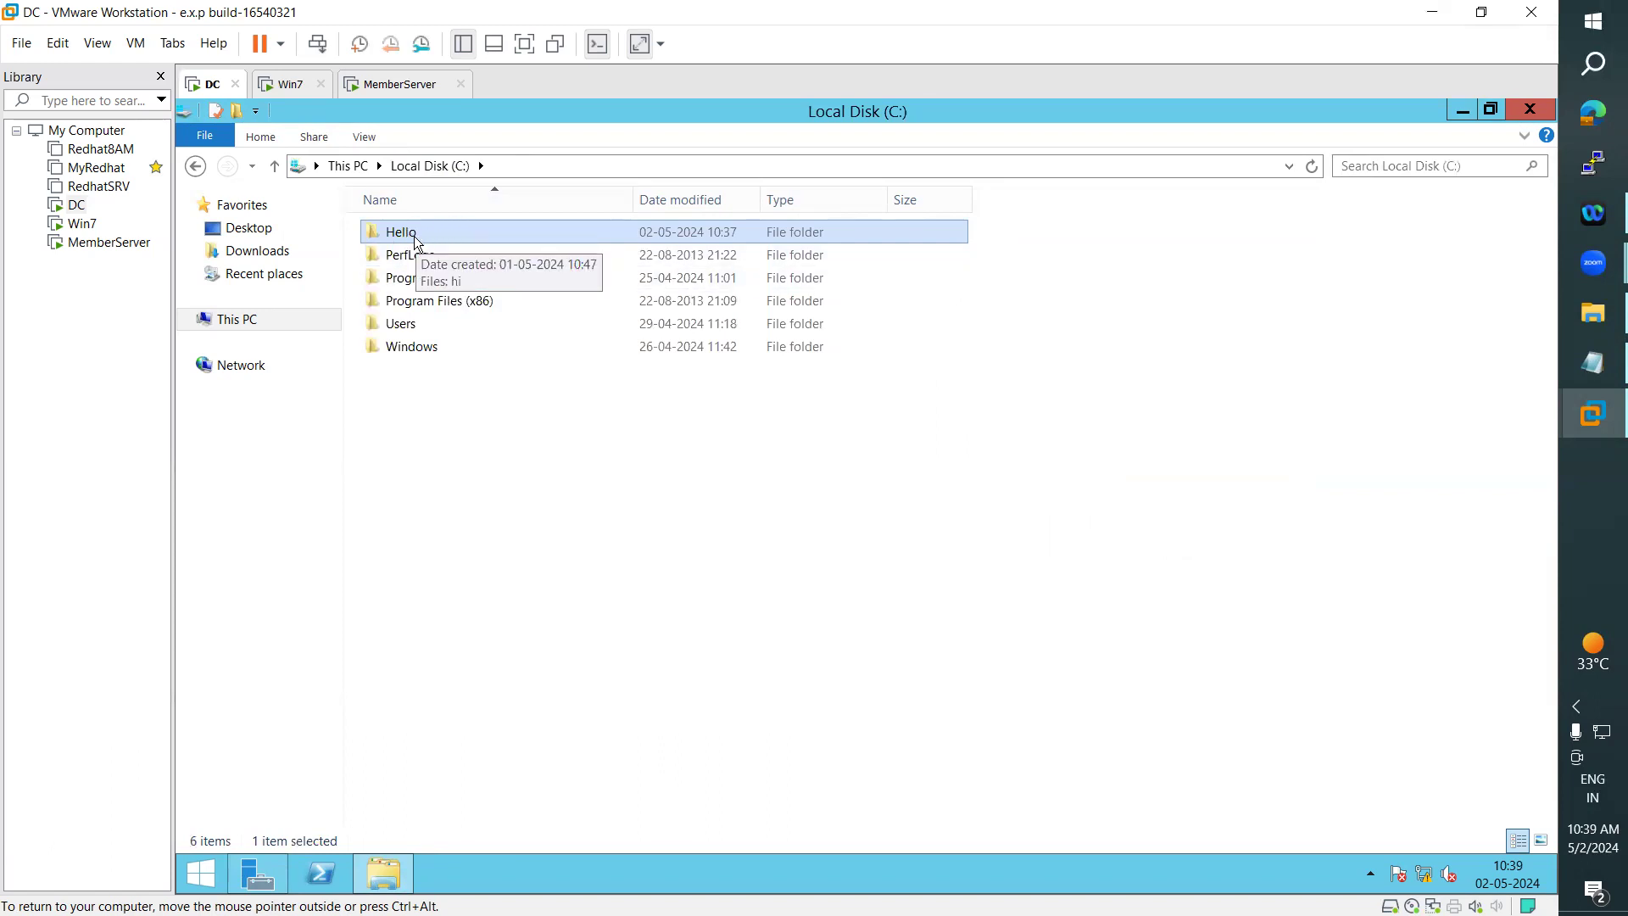
double_click(417, 234)
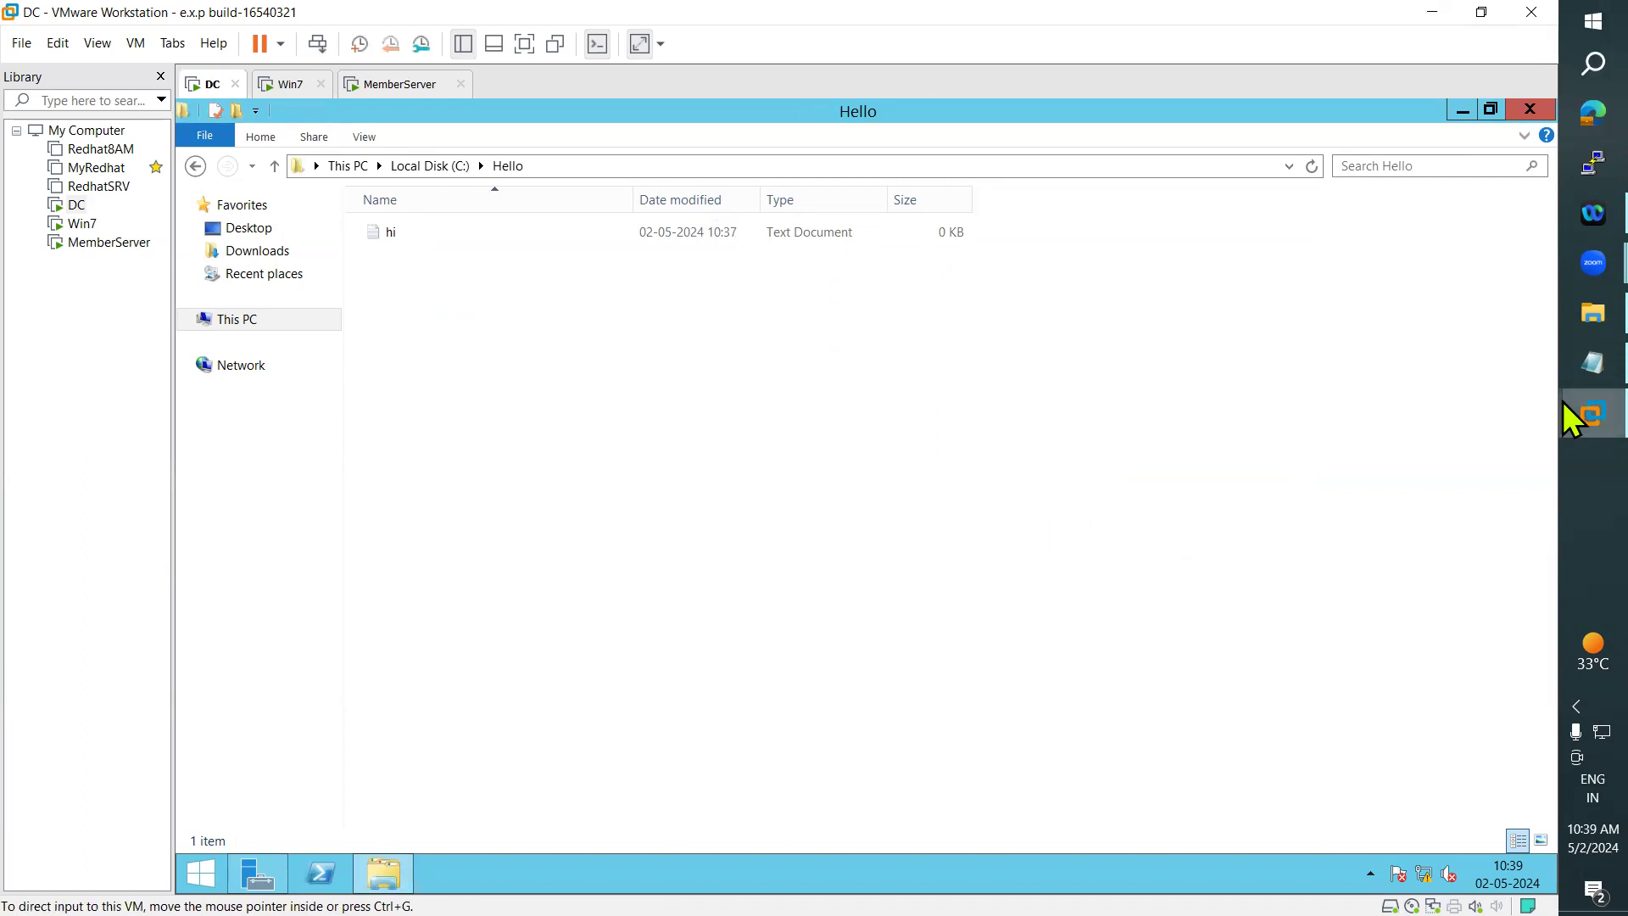
- Highlight the line "Creators of files and folders are their owners." in the Notepad notes and return to the DC virtual machine
click(1571, 365)
drag(34, 562, 547, 560)
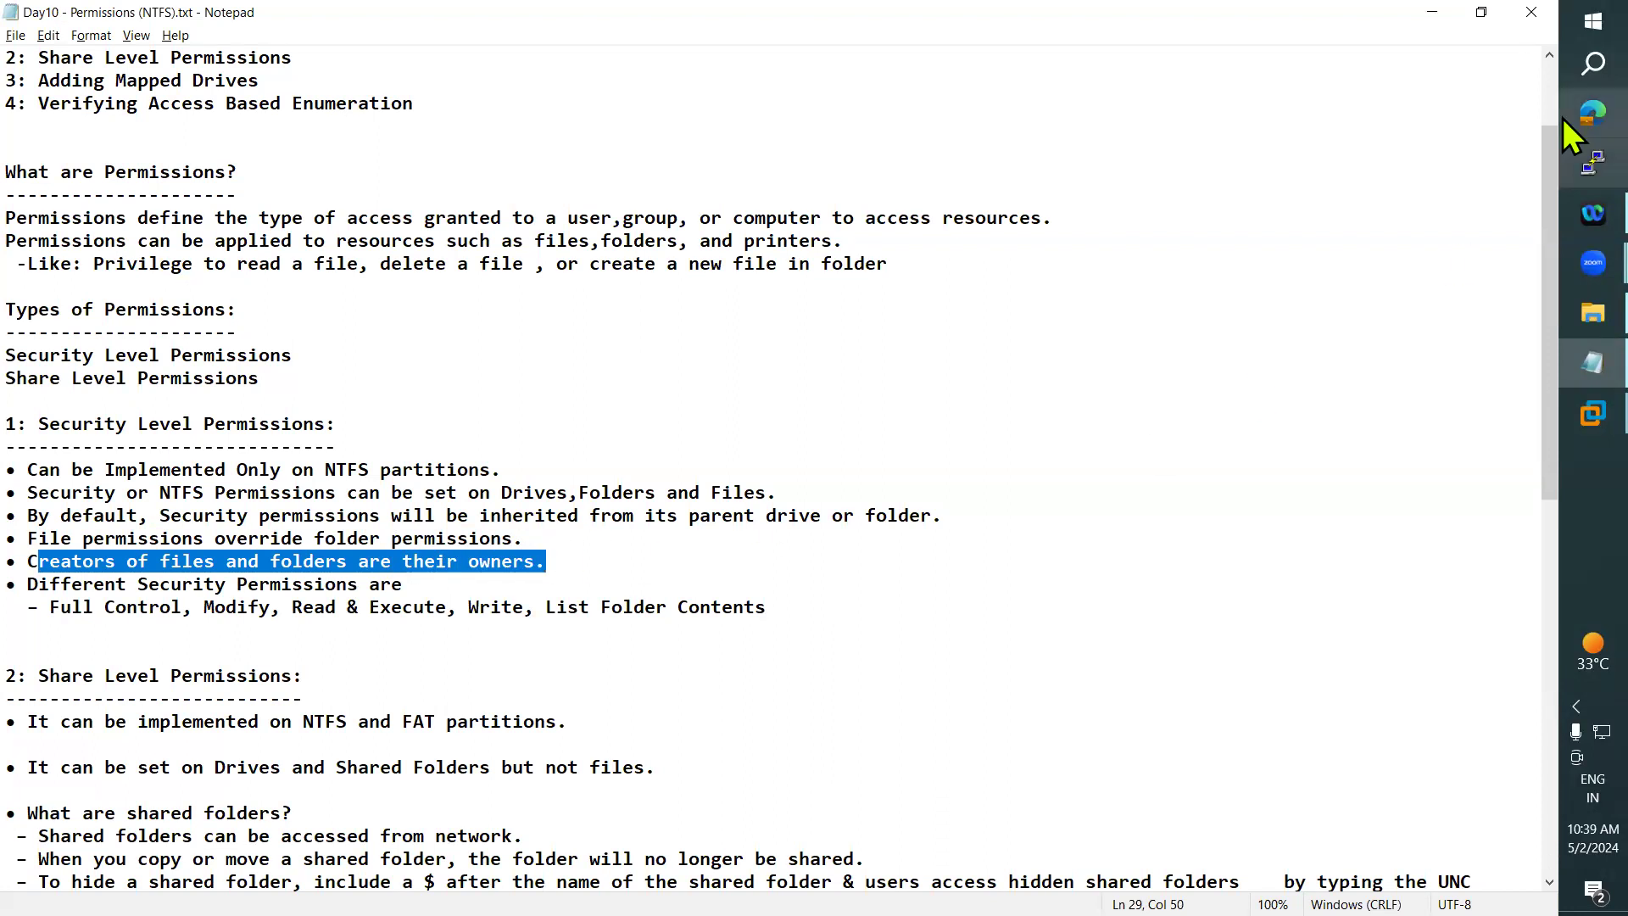
click(1433, 11)
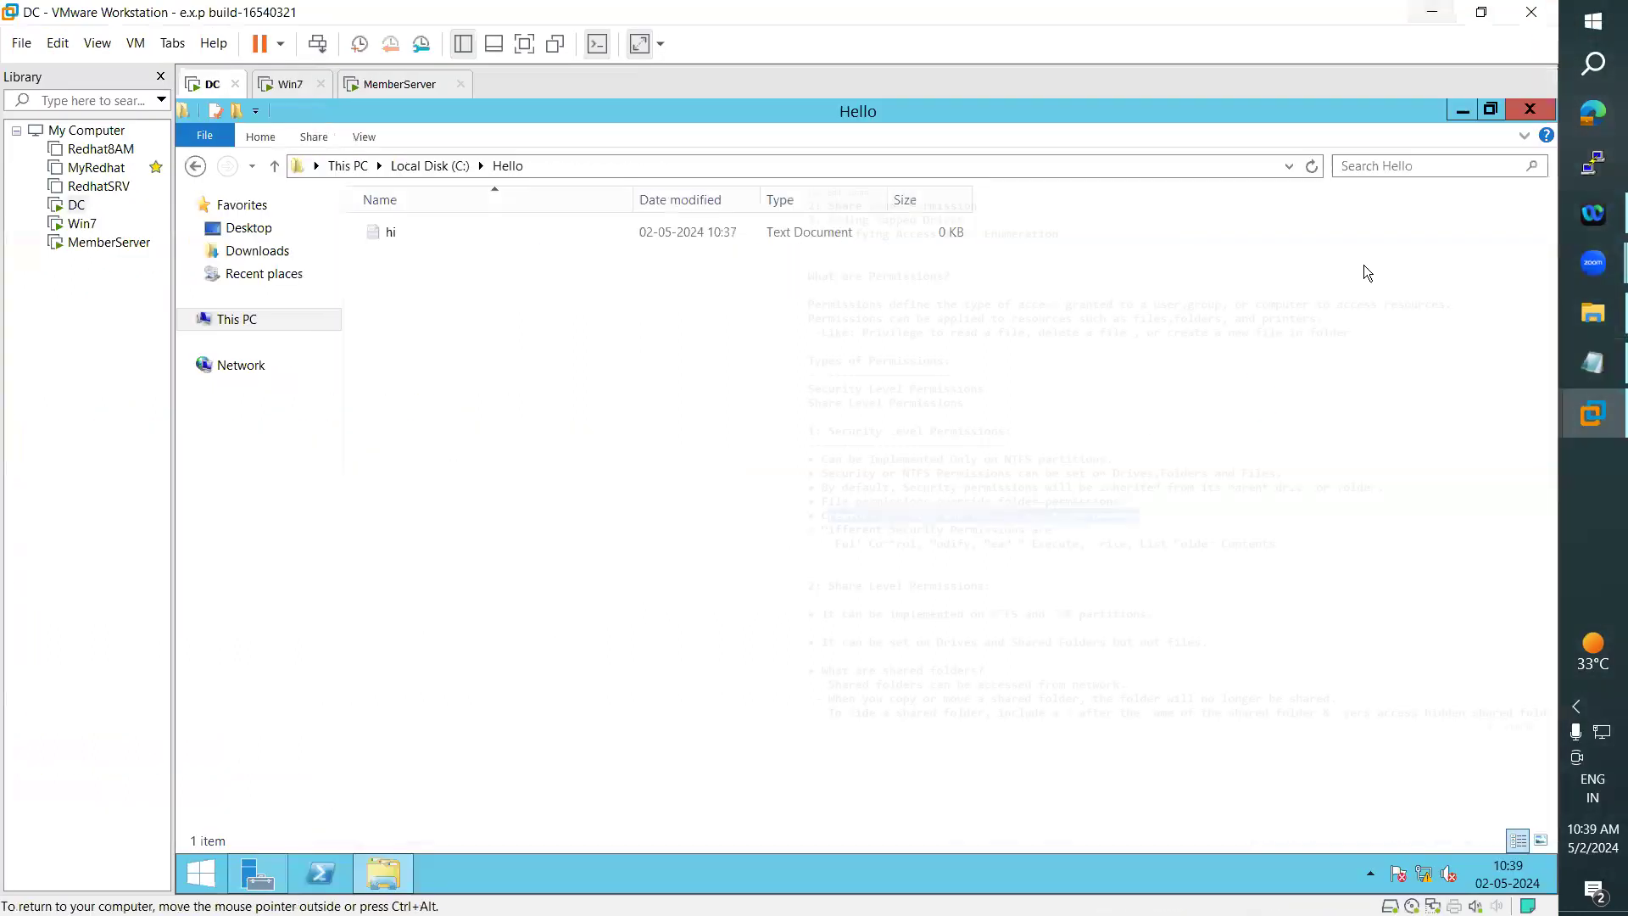
- Check the owner of the "hi" file in its property details, and close its properties
click(404, 229)
right_click(405, 234)
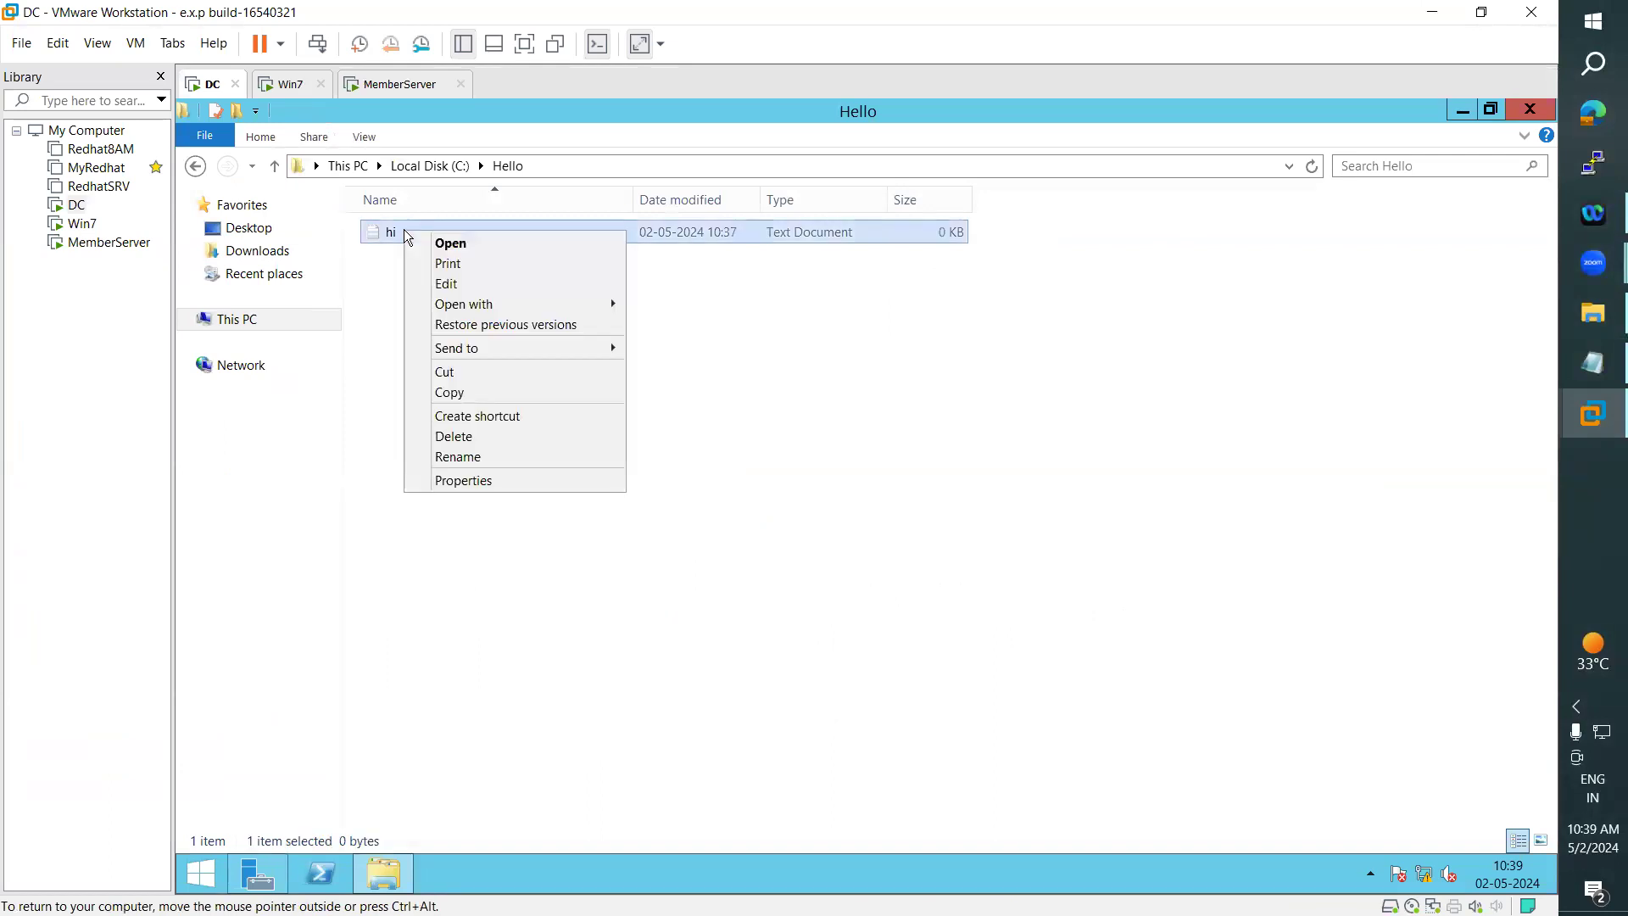
click(516, 483)
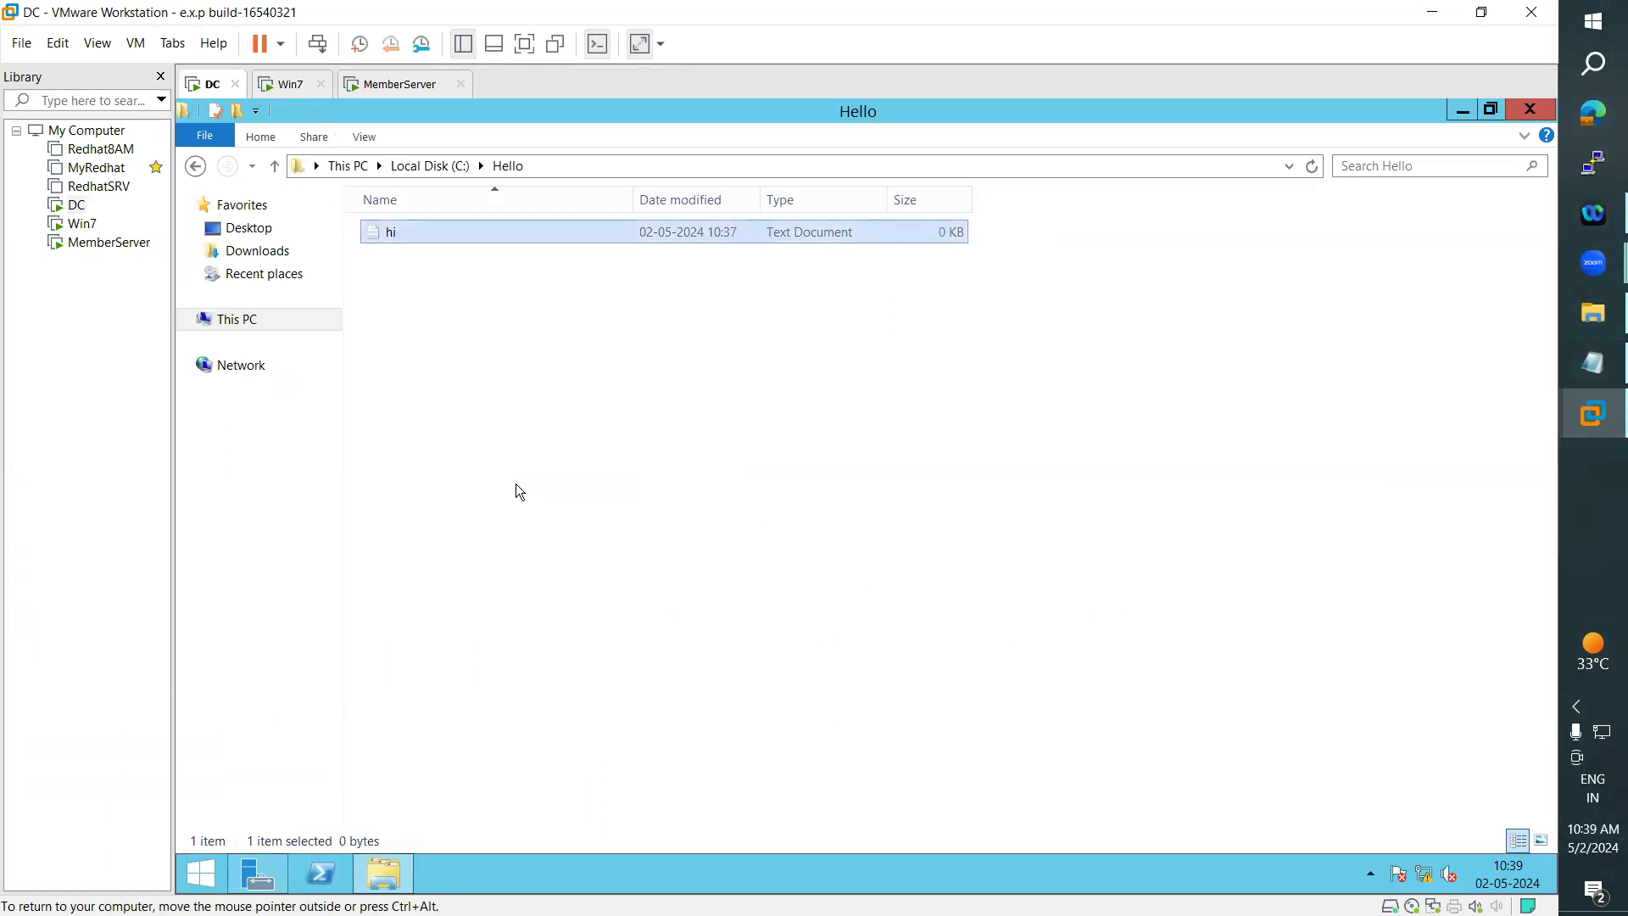
drag(591, 241, 865, 233)
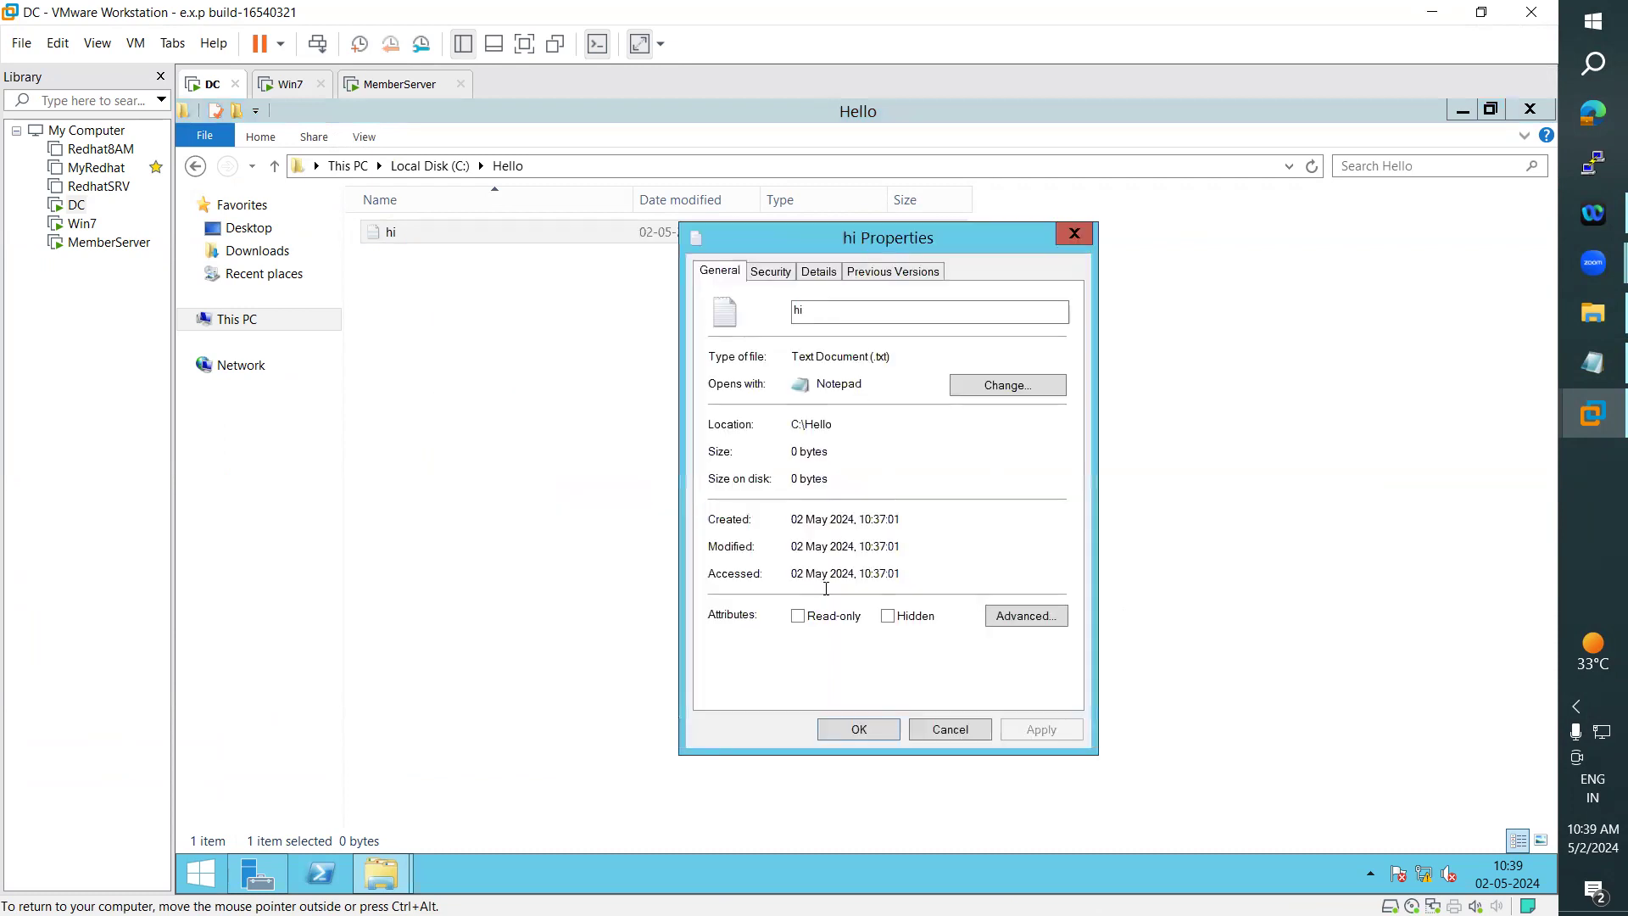
click(819, 270)
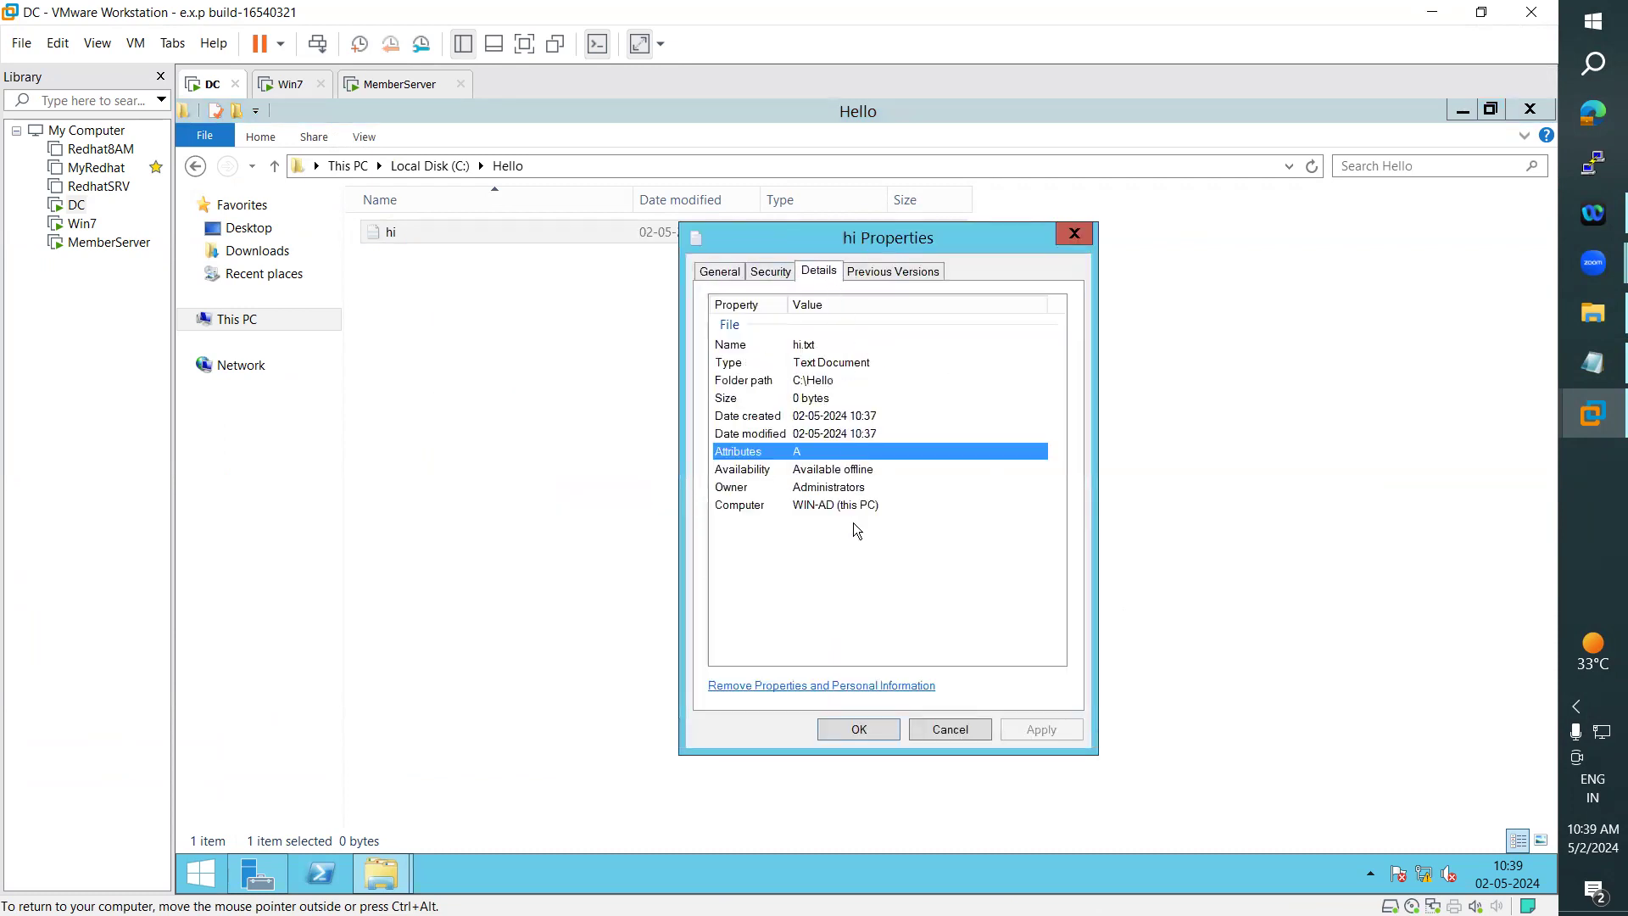
click(786, 486)
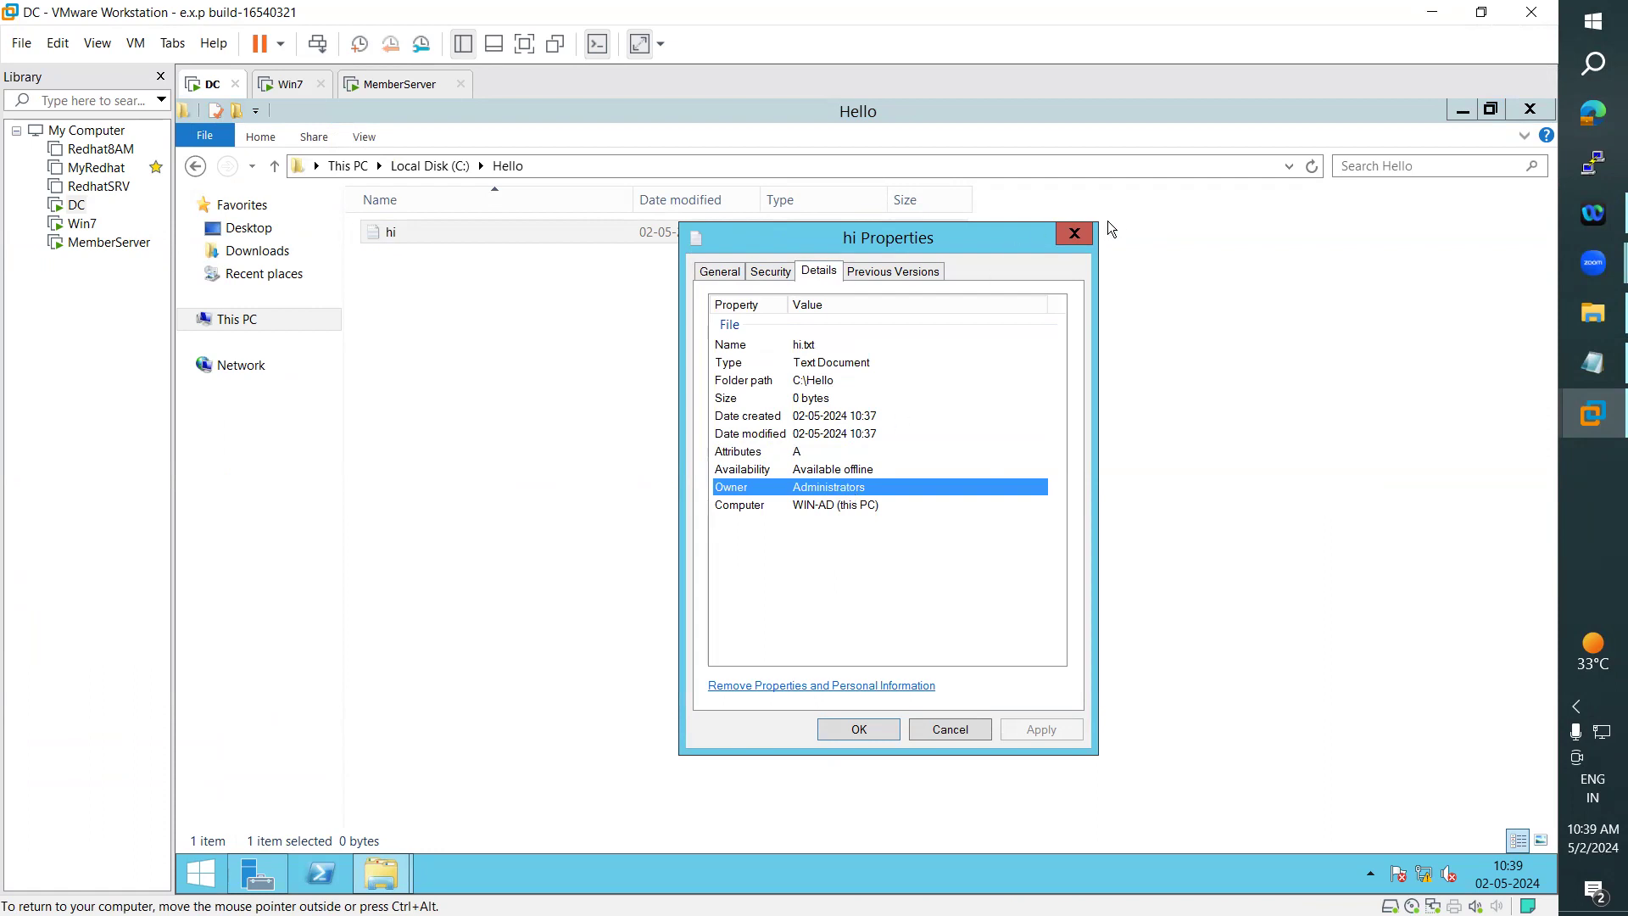
click(1074, 233)
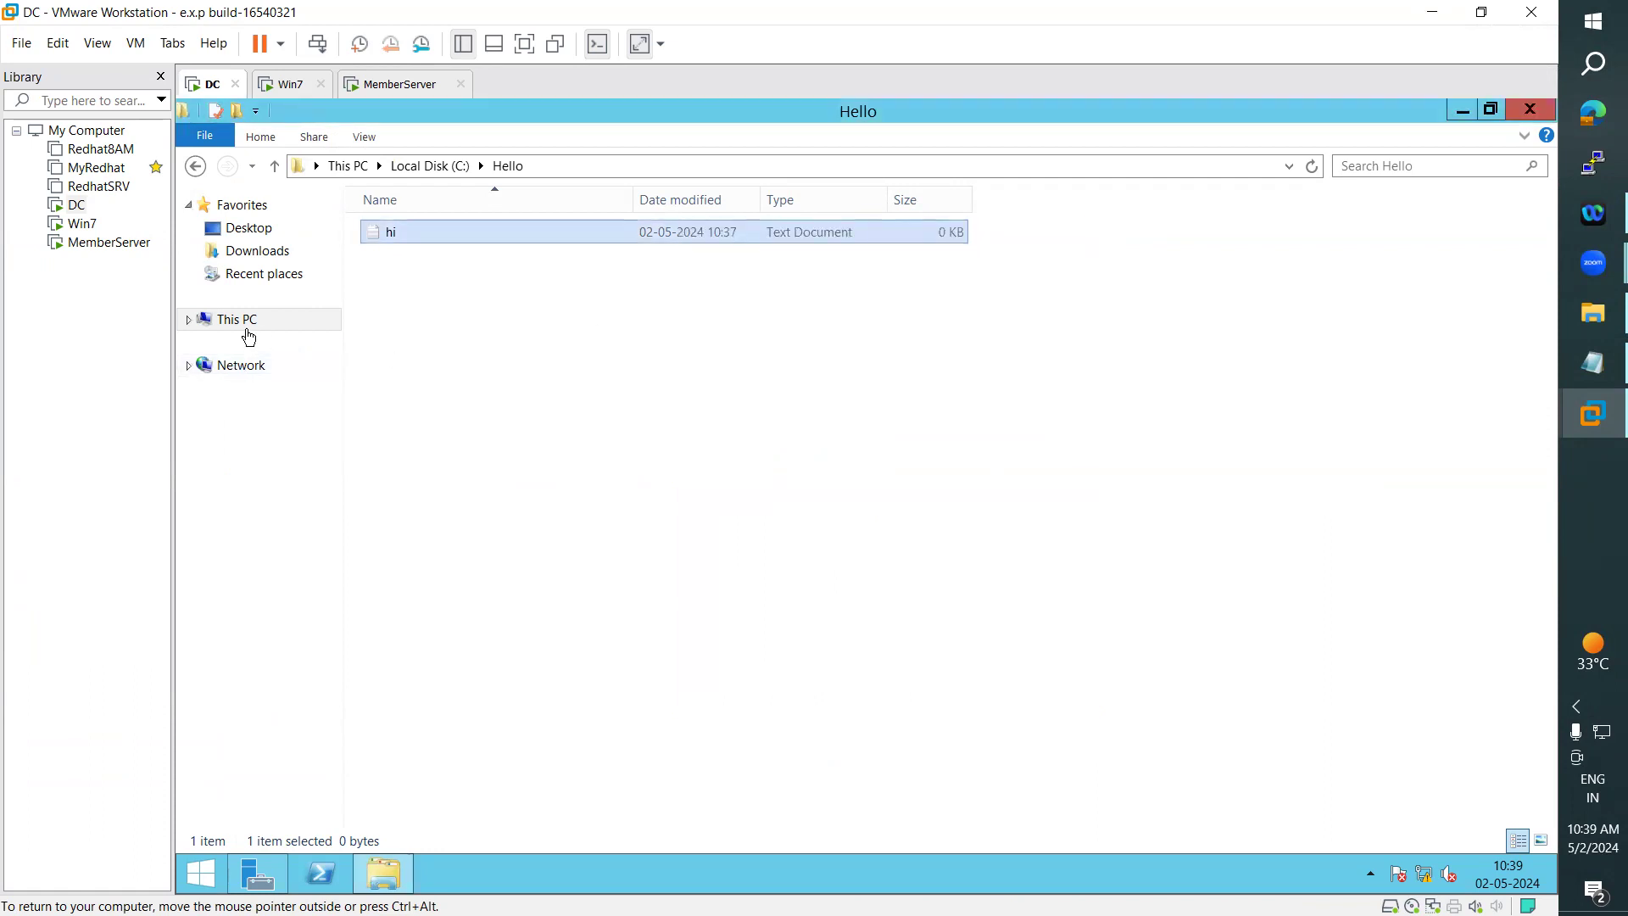
- Open the D: drive and check the owner of the "Hi" text document in its property details
click(240, 321)
double_click(752, 402)
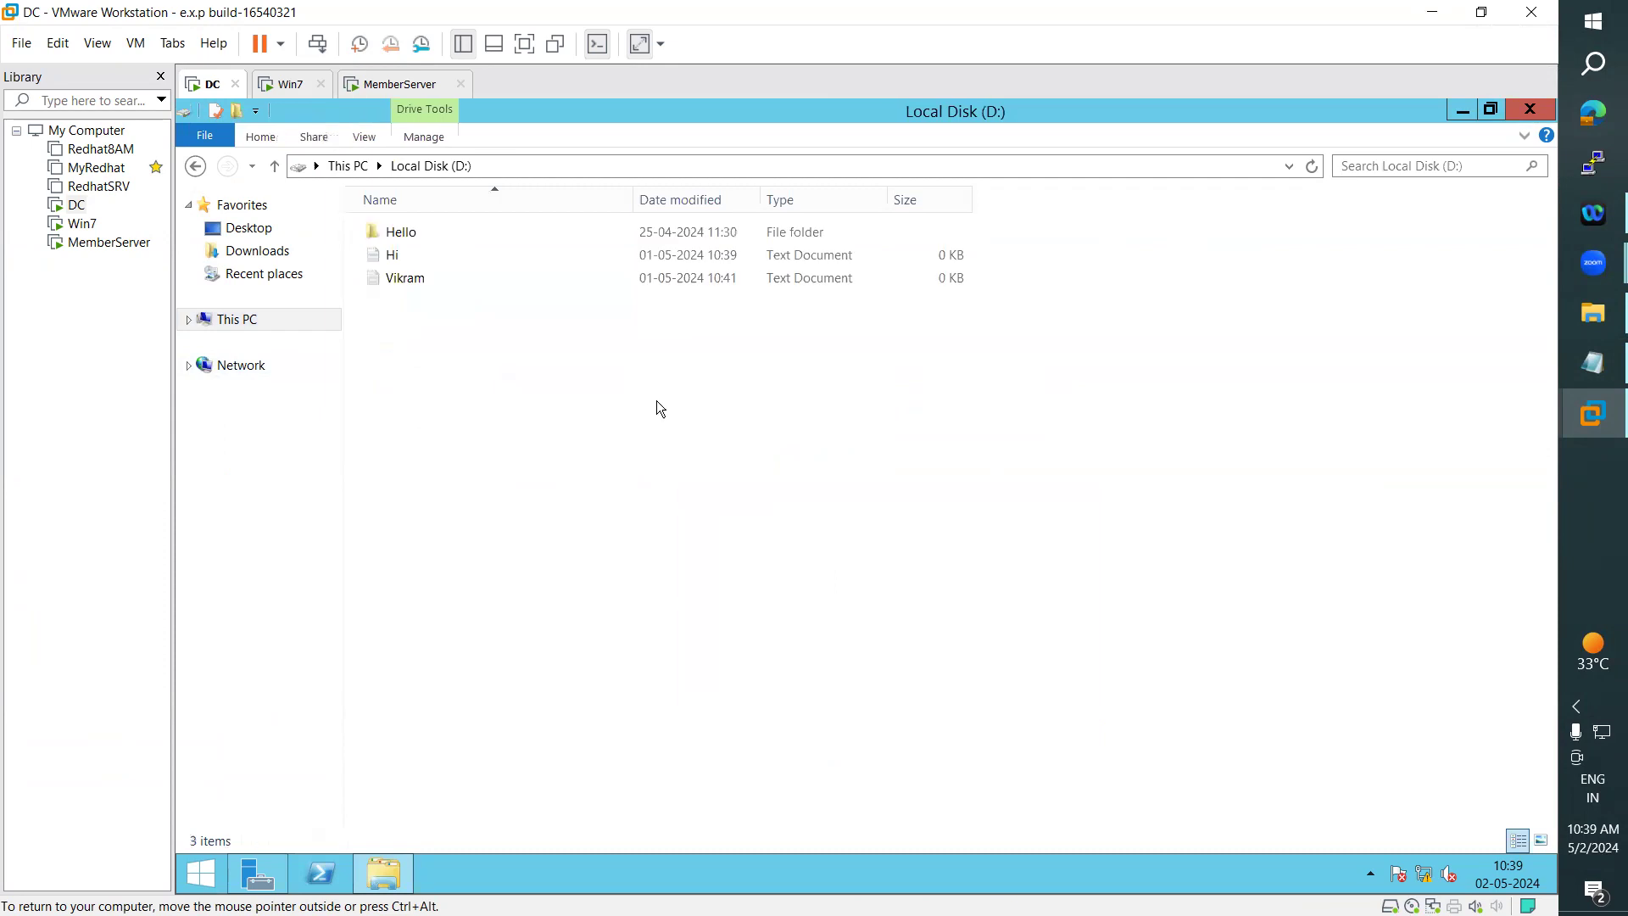
right_click(405, 258)
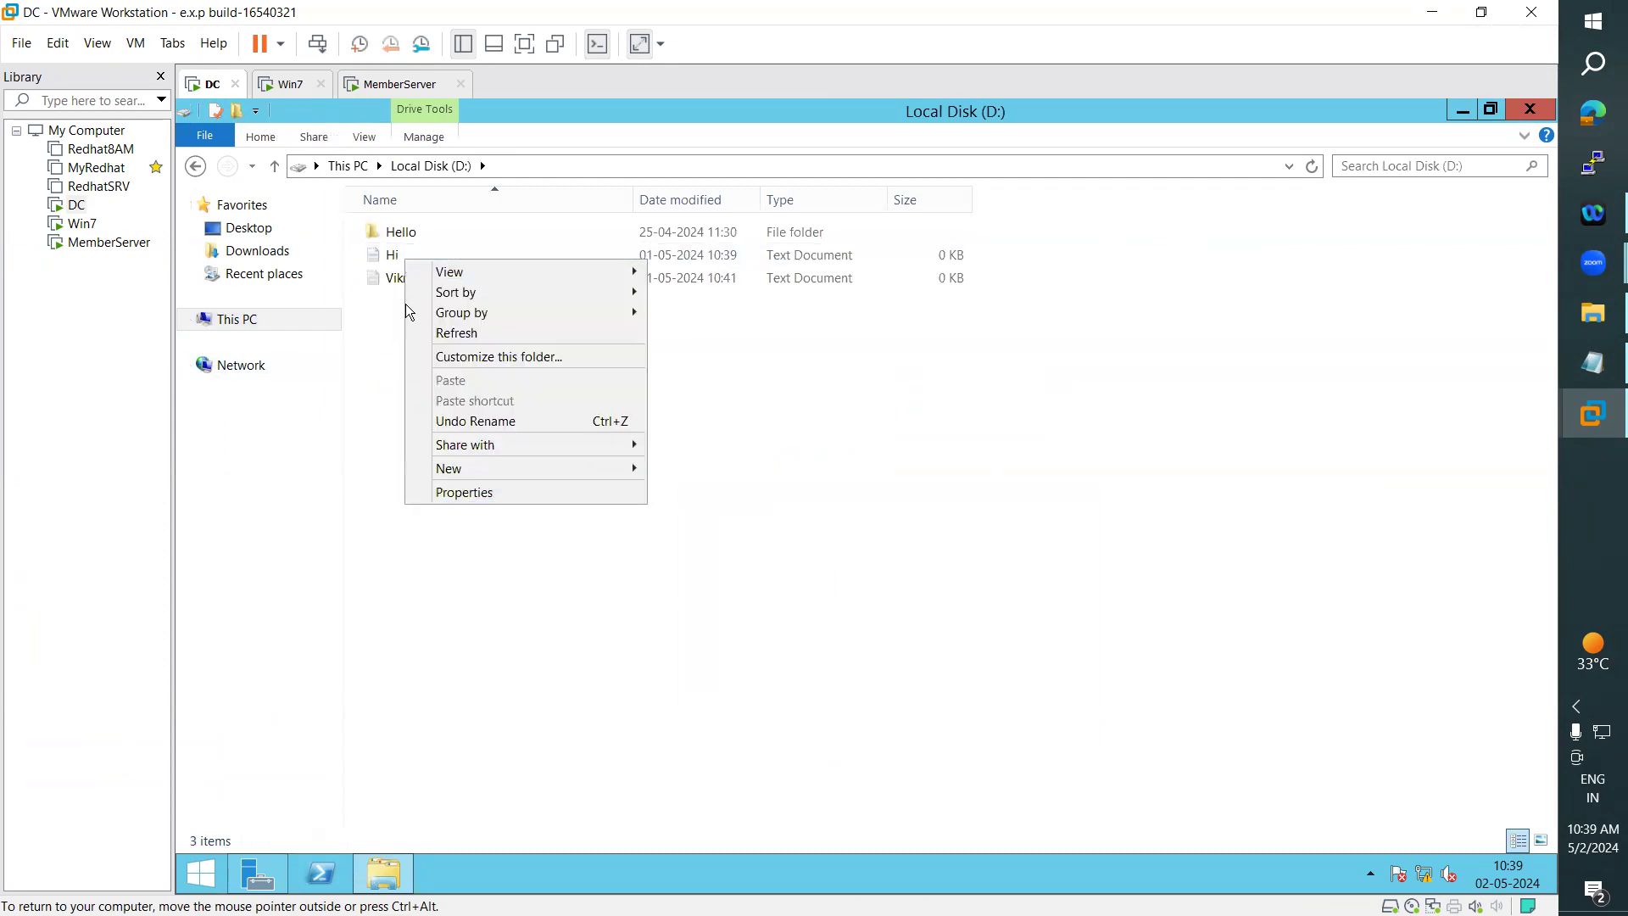
click(395, 258)
right_click(395, 257)
click(475, 507)
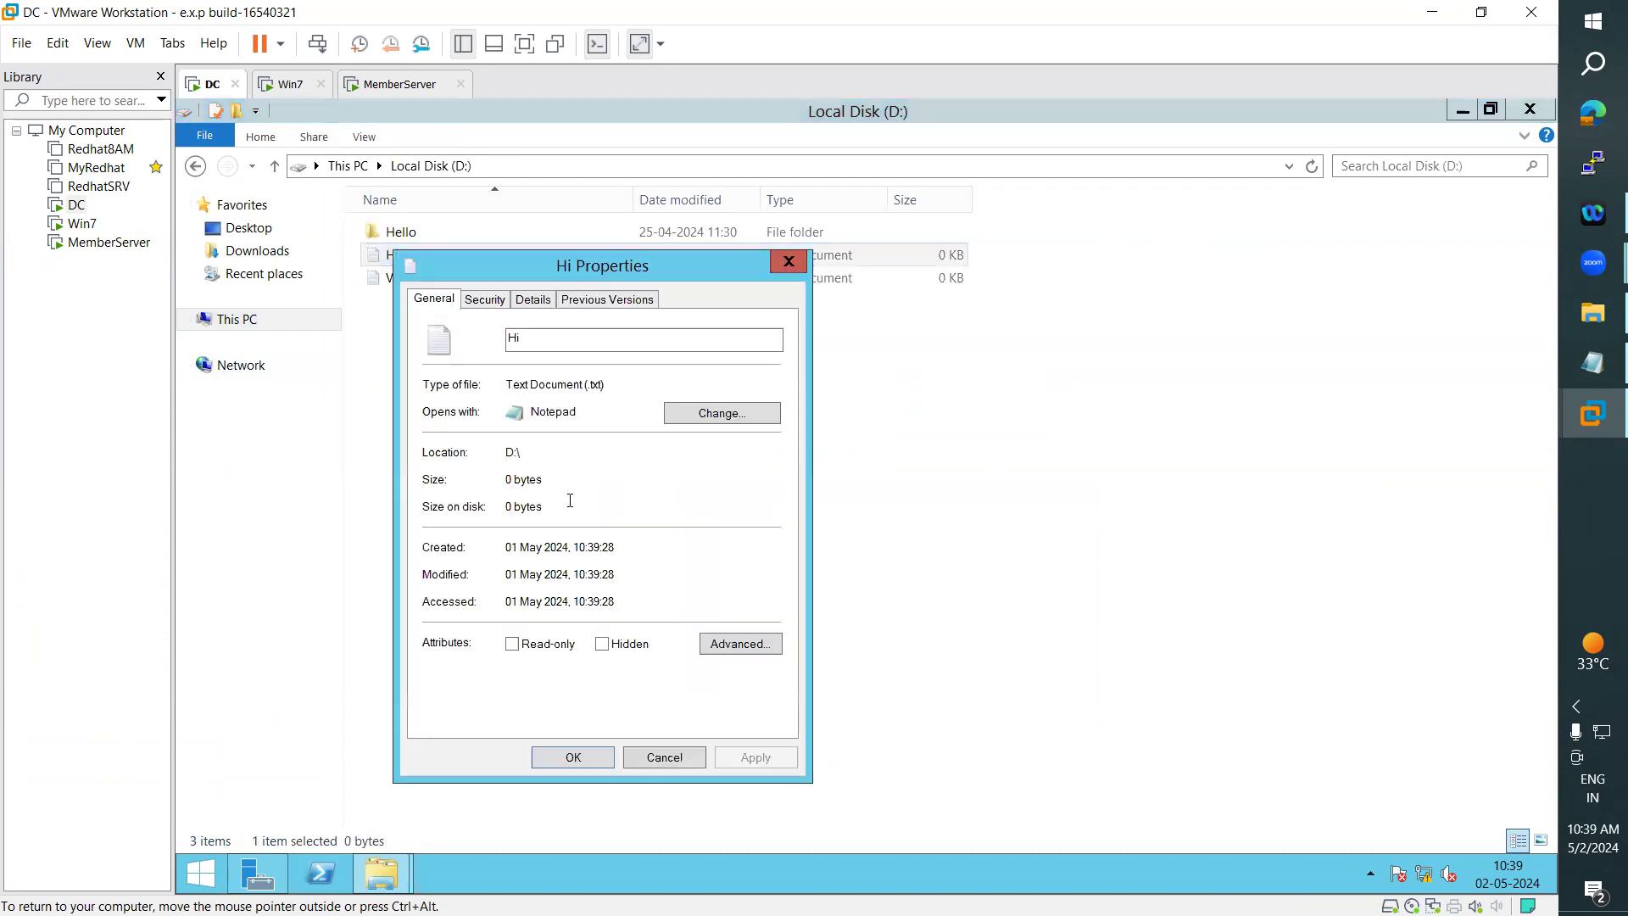
drag(623, 269, 1023, 253)
click(930, 282)
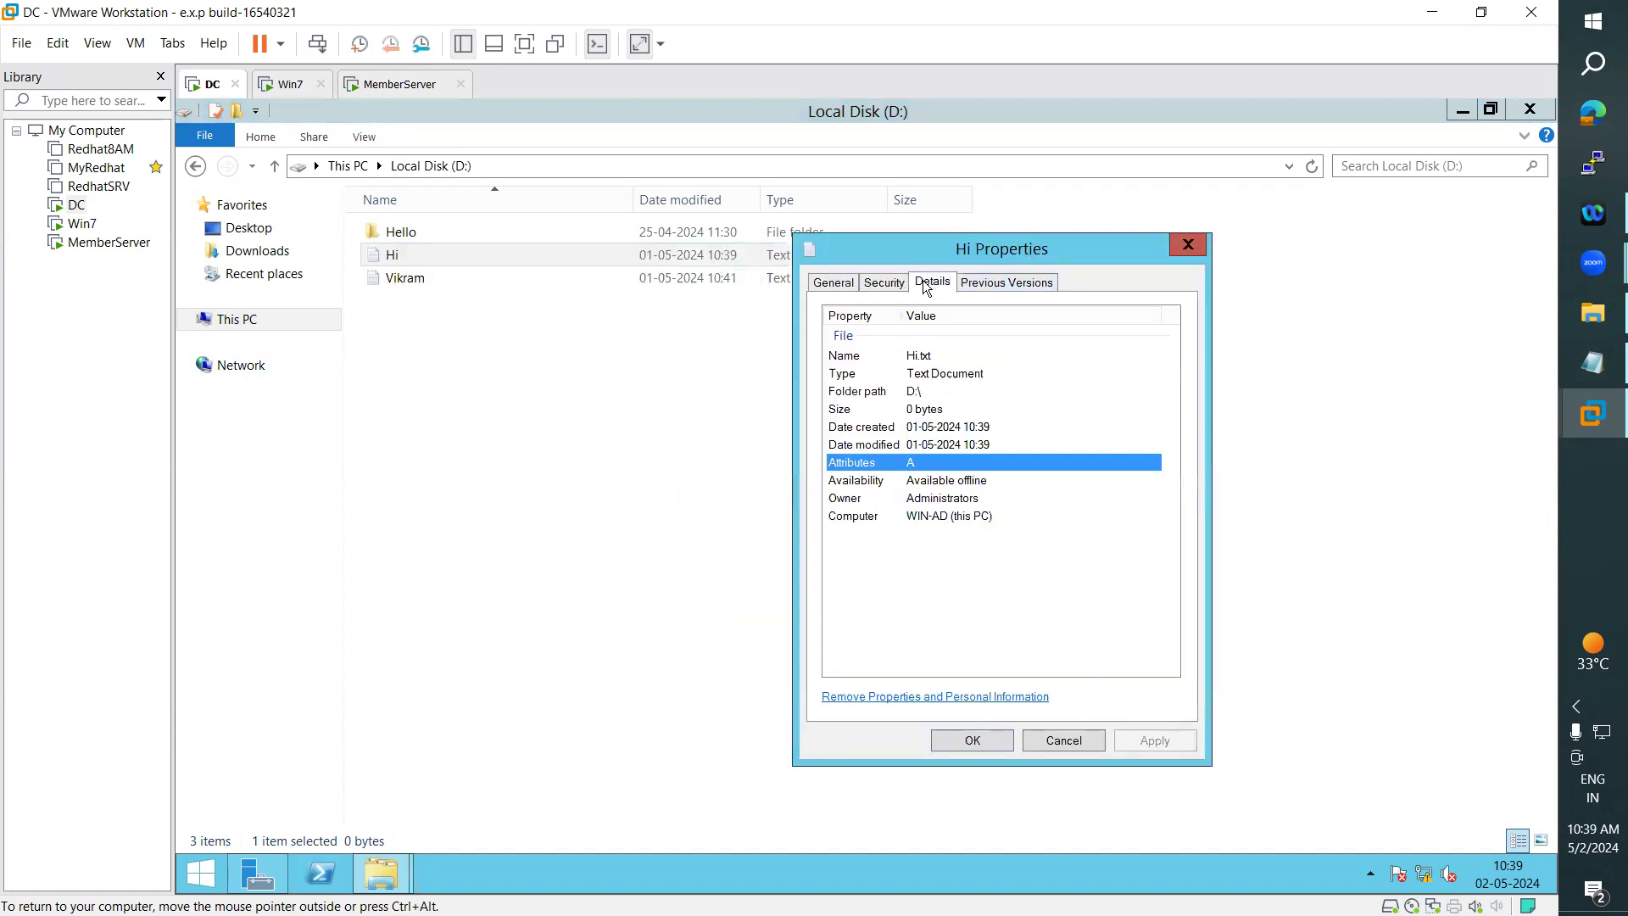
click(926, 497)
- Check the owner of the other text document on the D: drive in its property details
right_click(389, 278)
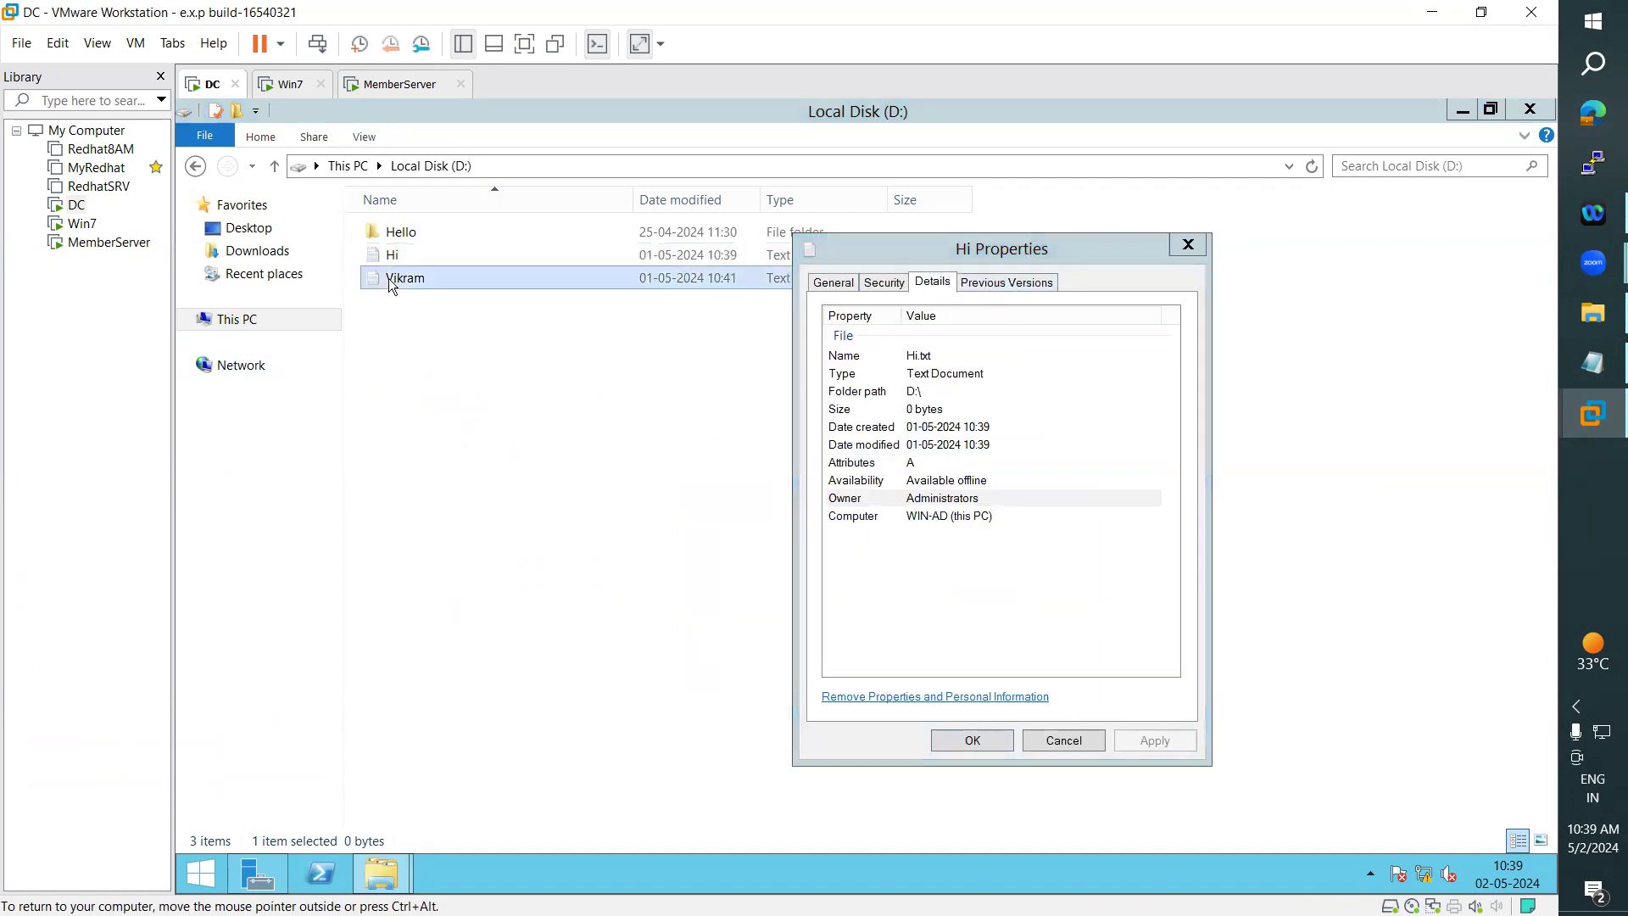
click(458, 530)
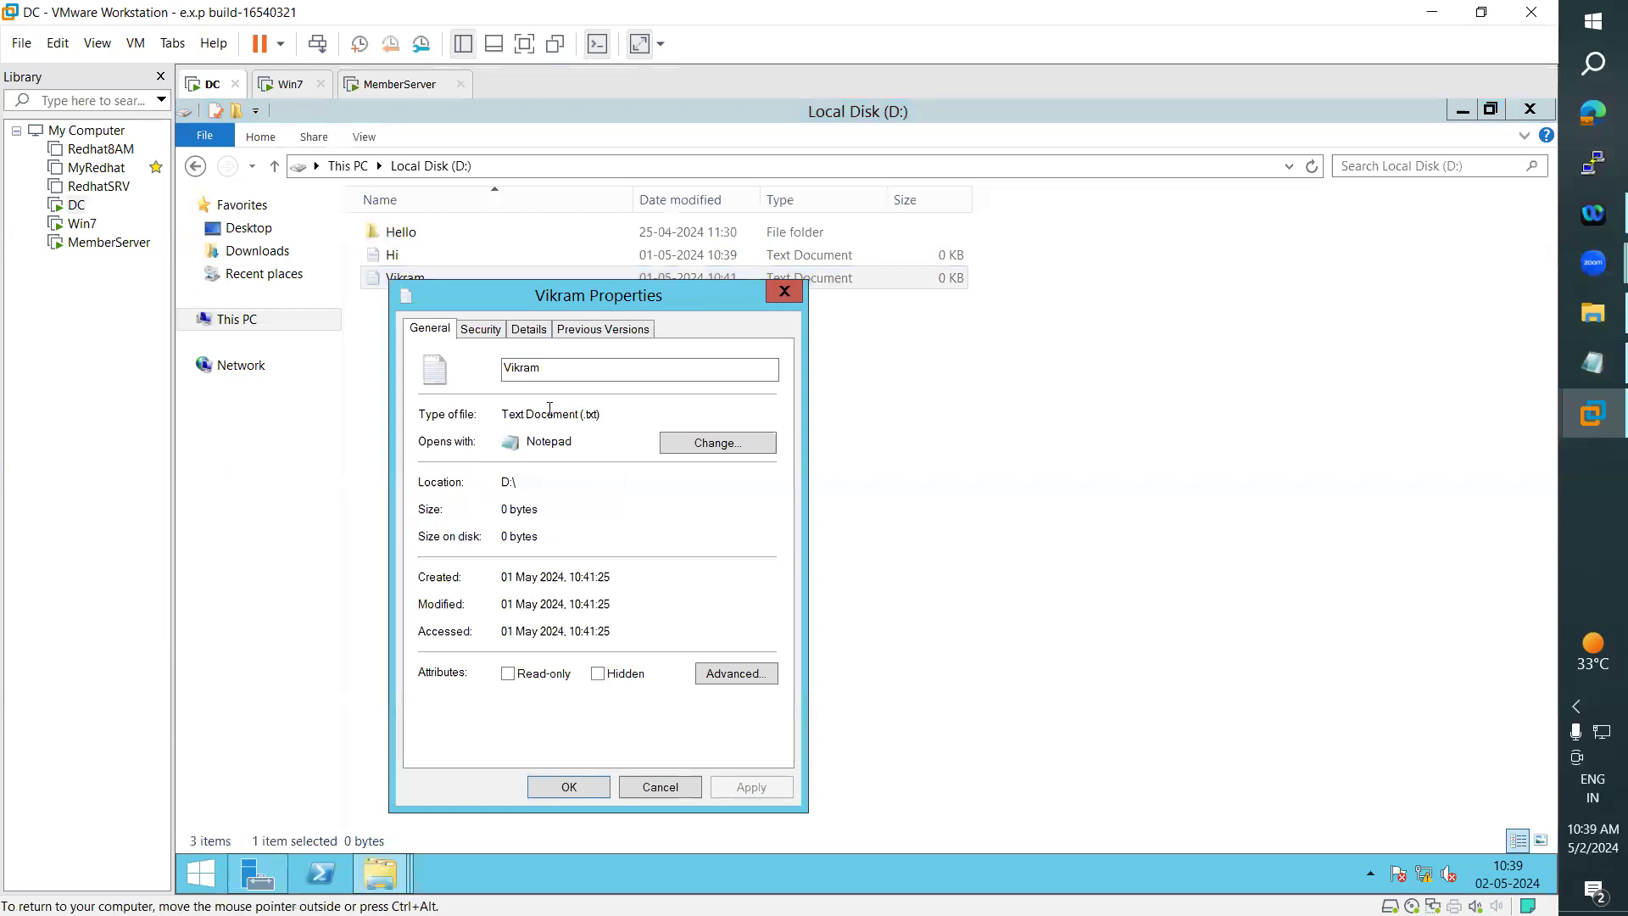
click(530, 329)
click(648, 509)
click(686, 550)
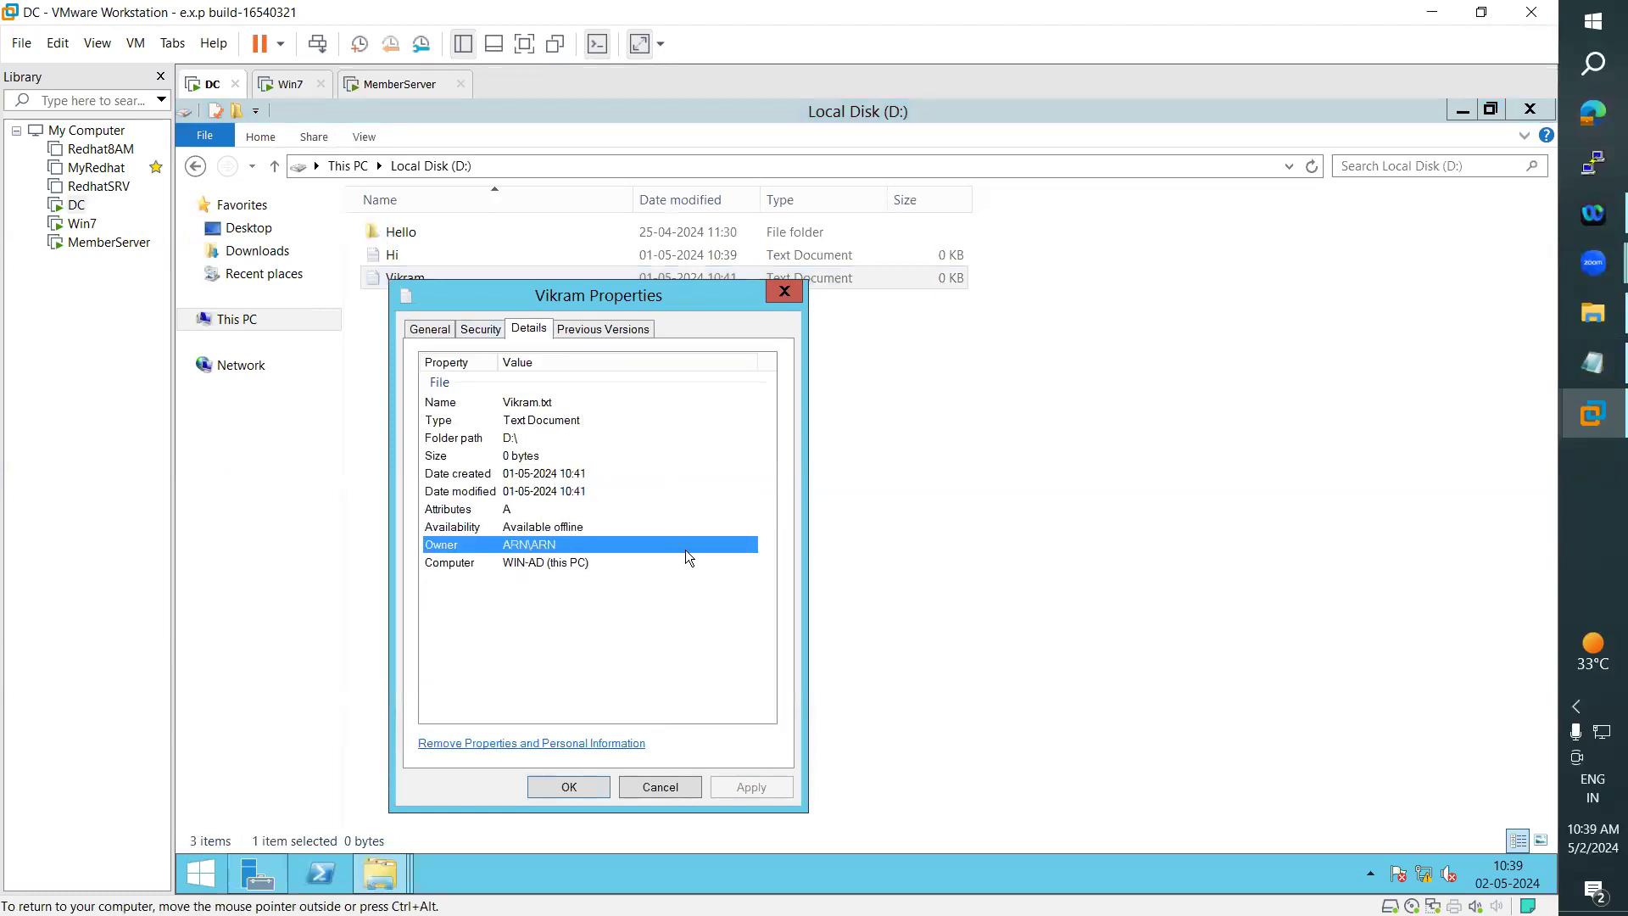
- Minimize File Explorer and Server Manager, and compare the property details of the two D: drive documents side by side
click(1453, 113)
drag(1027, 256, 1073, 312)
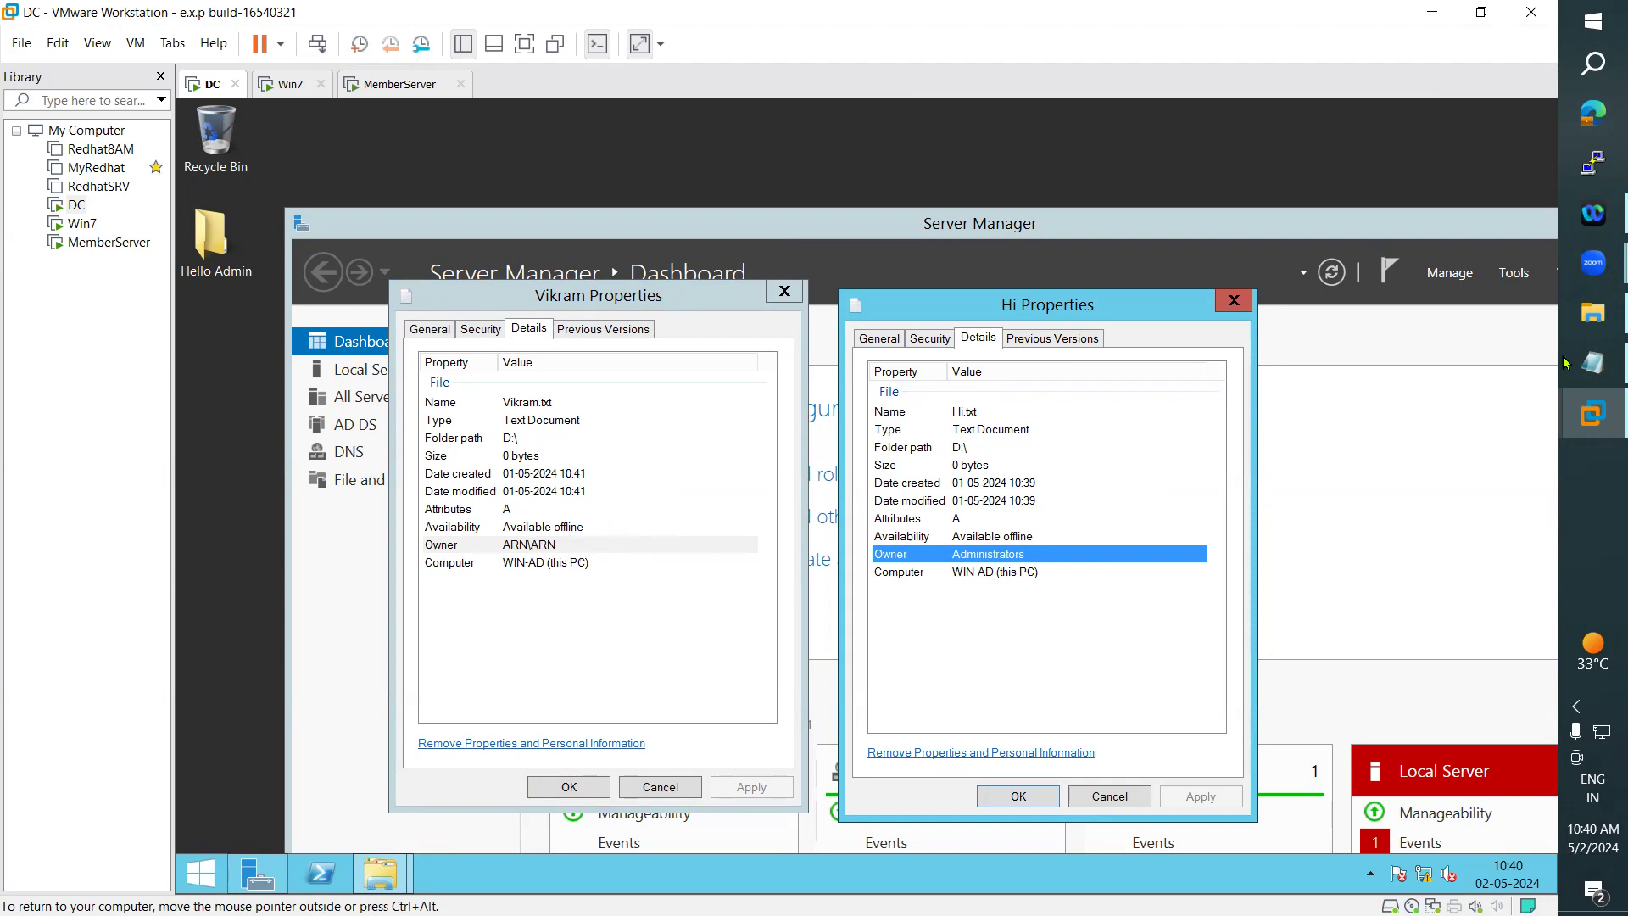
double_click(1476, 227)
click(1460, 240)
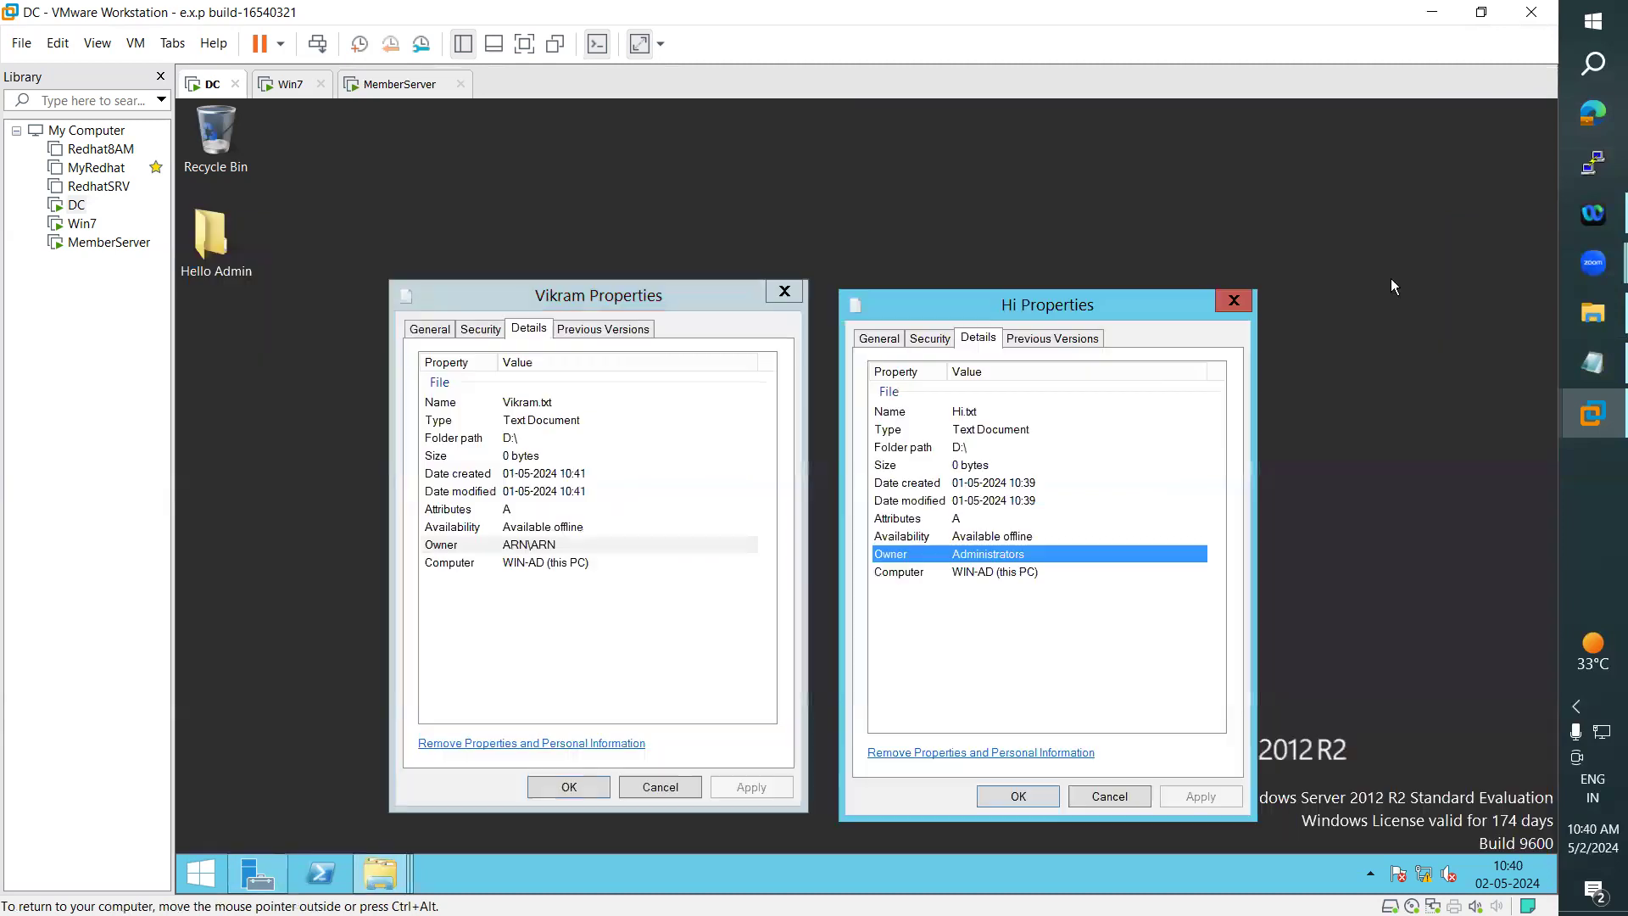
drag(1115, 305, 1118, 294)
- Close the properties of both text documents and bring back the D: drive window
click(1238, 290)
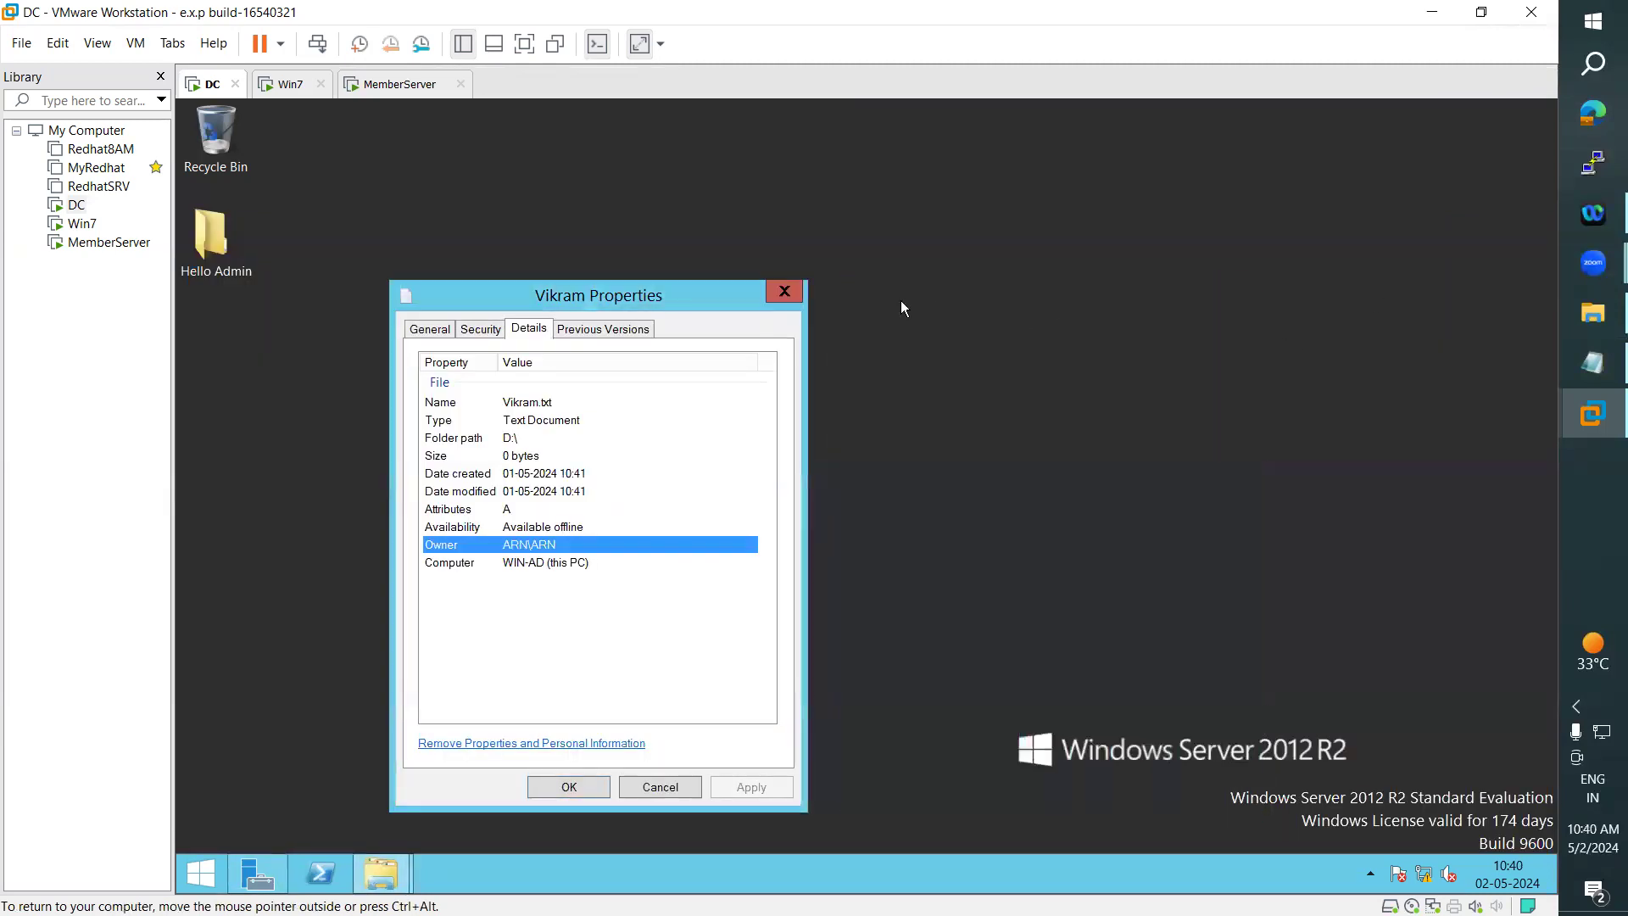
click(785, 292)
click(392, 857)
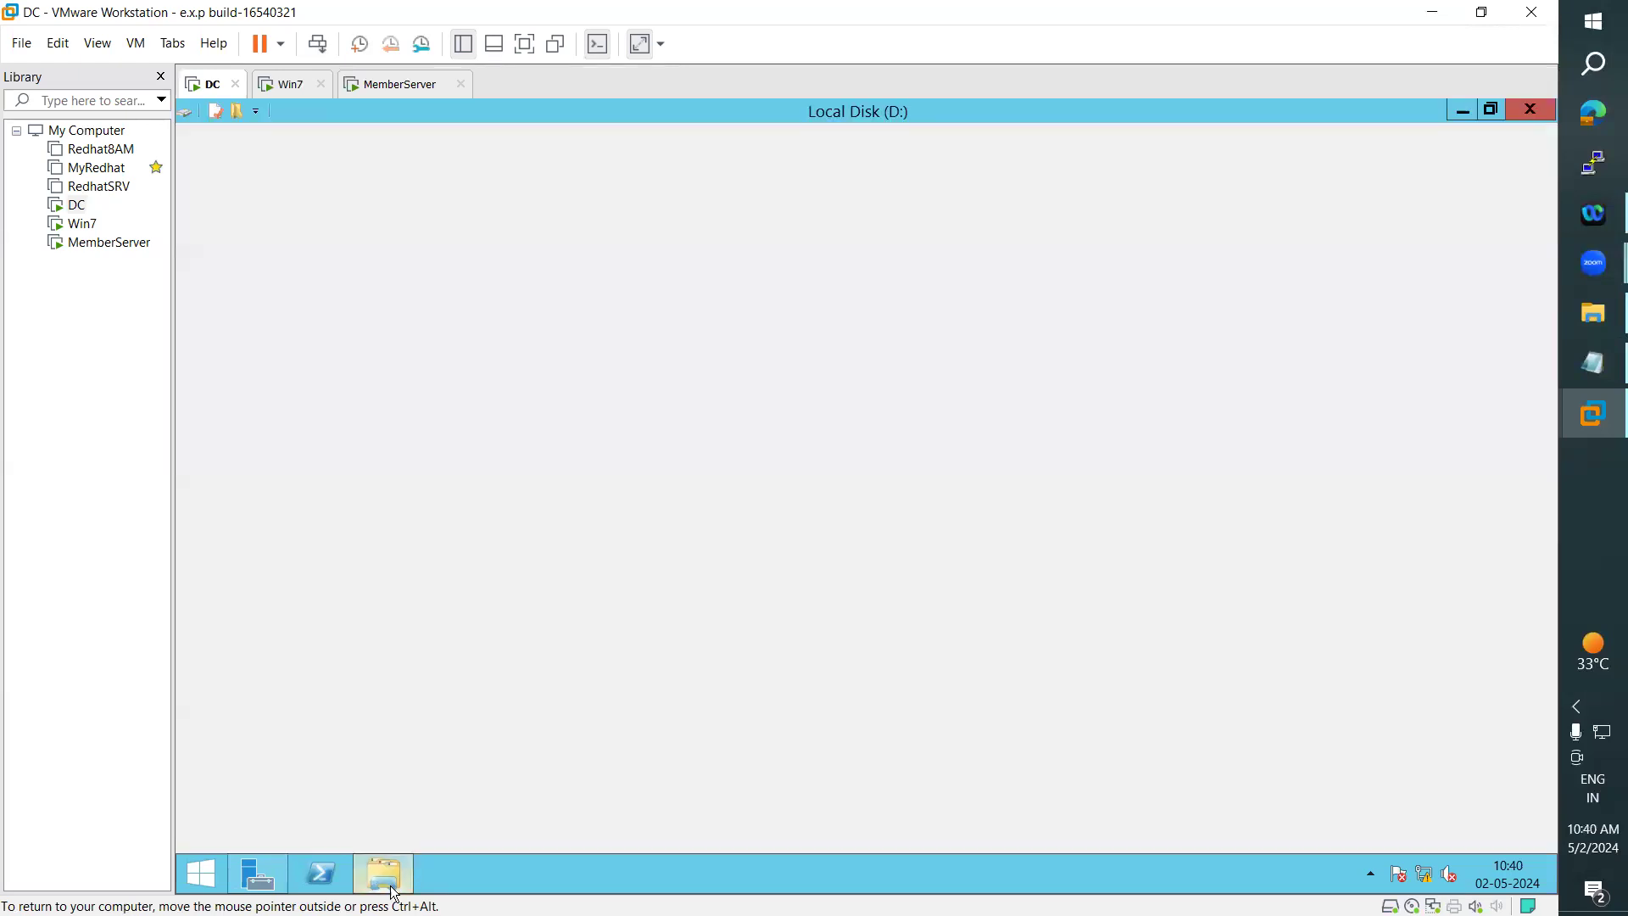
- Highlight "Different Security Permissions are" in the Notepad notes, and mark Read, Write, Execute and Modify in the line below
click(1564, 355)
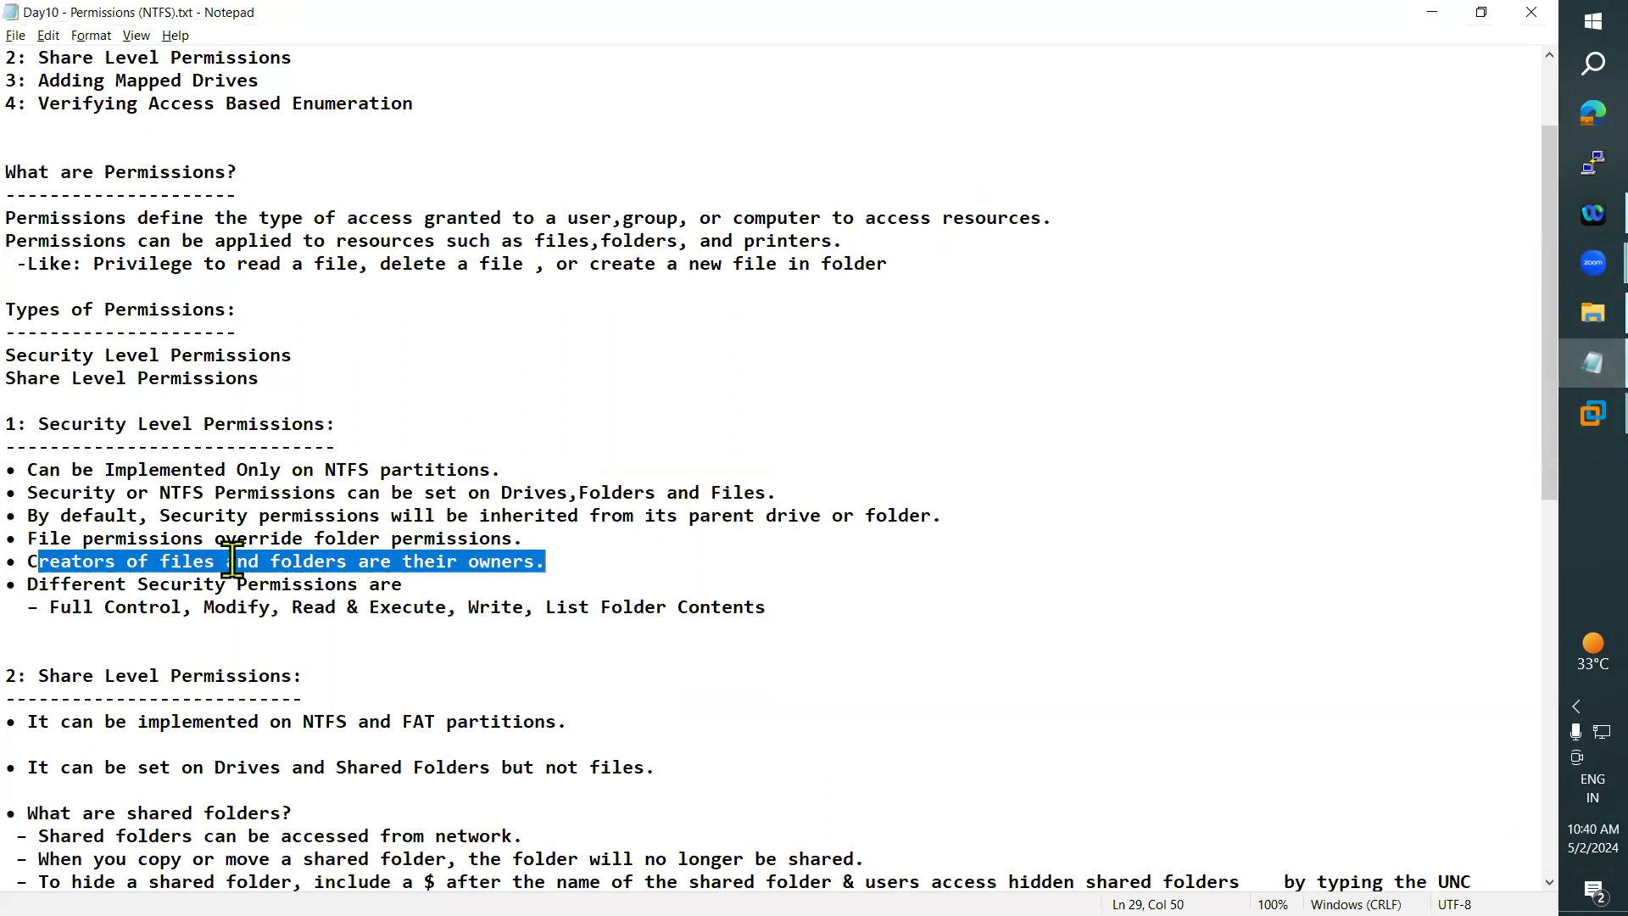
drag(29, 585, 418, 571)
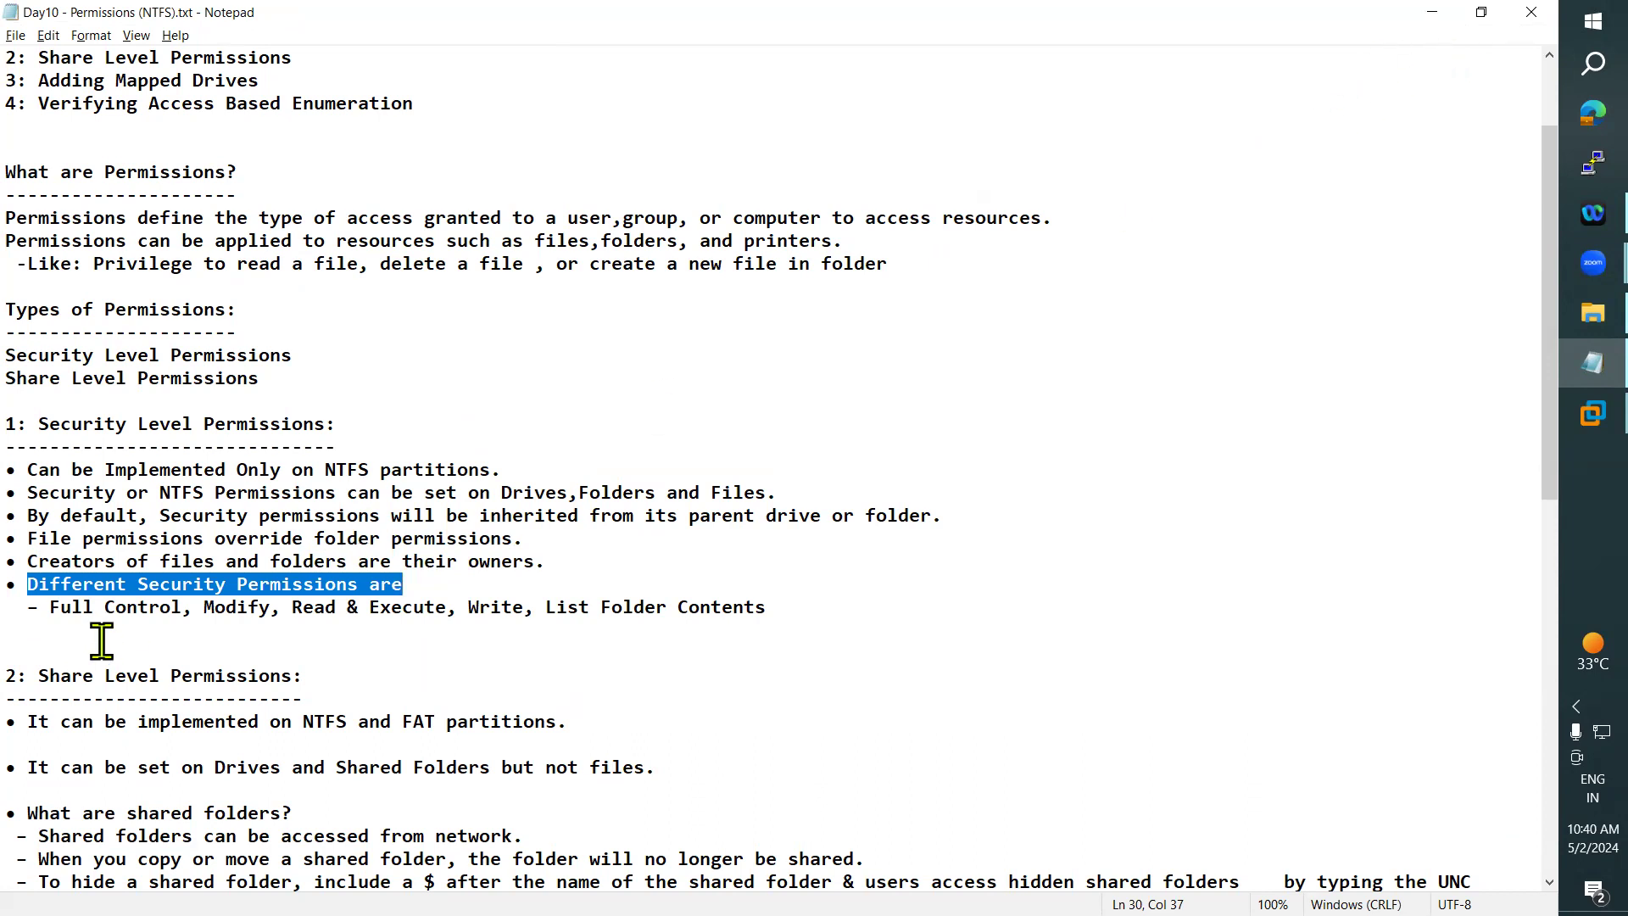
drag(294, 607, 342, 611)
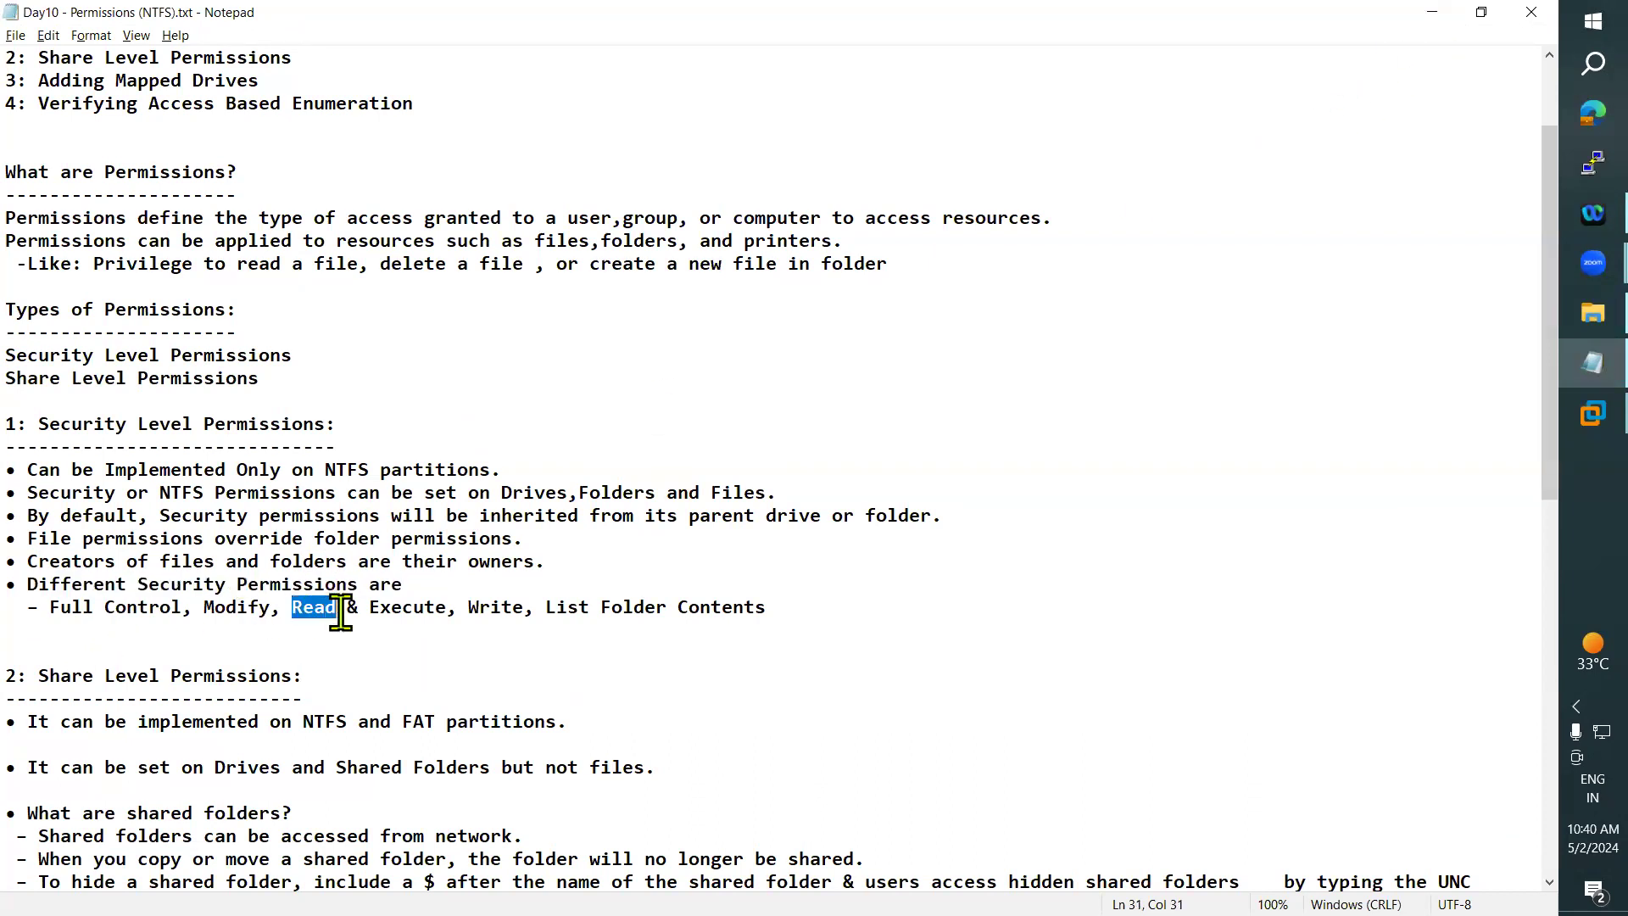
drag(481, 607, 523, 607)
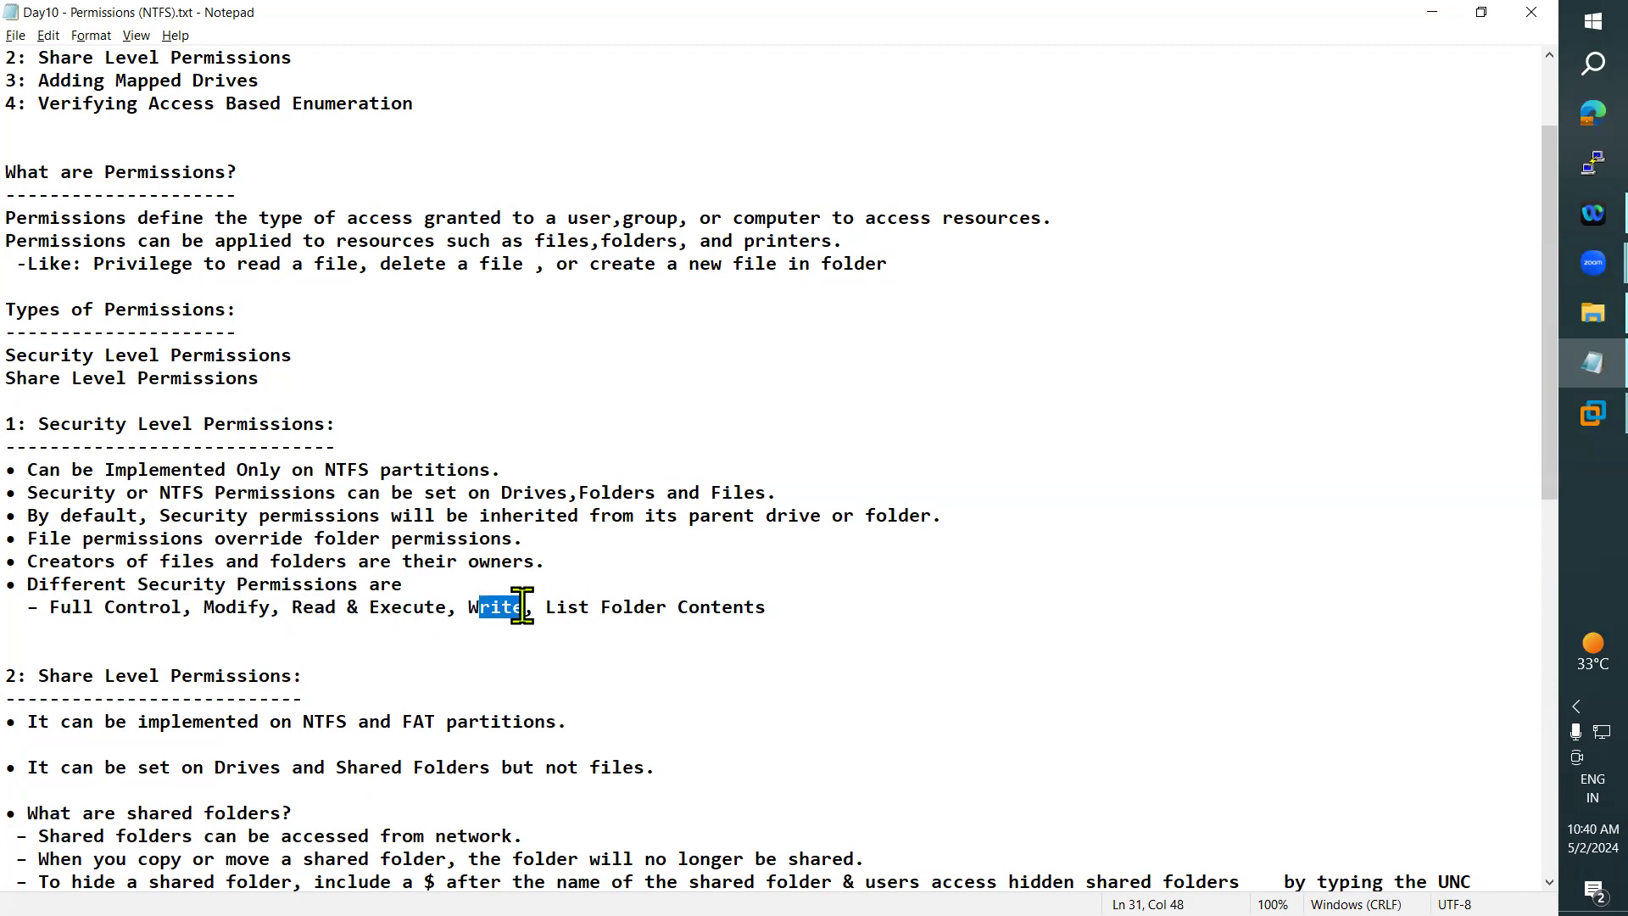
drag(381, 607, 402, 607)
drag(204, 607, 241, 607)
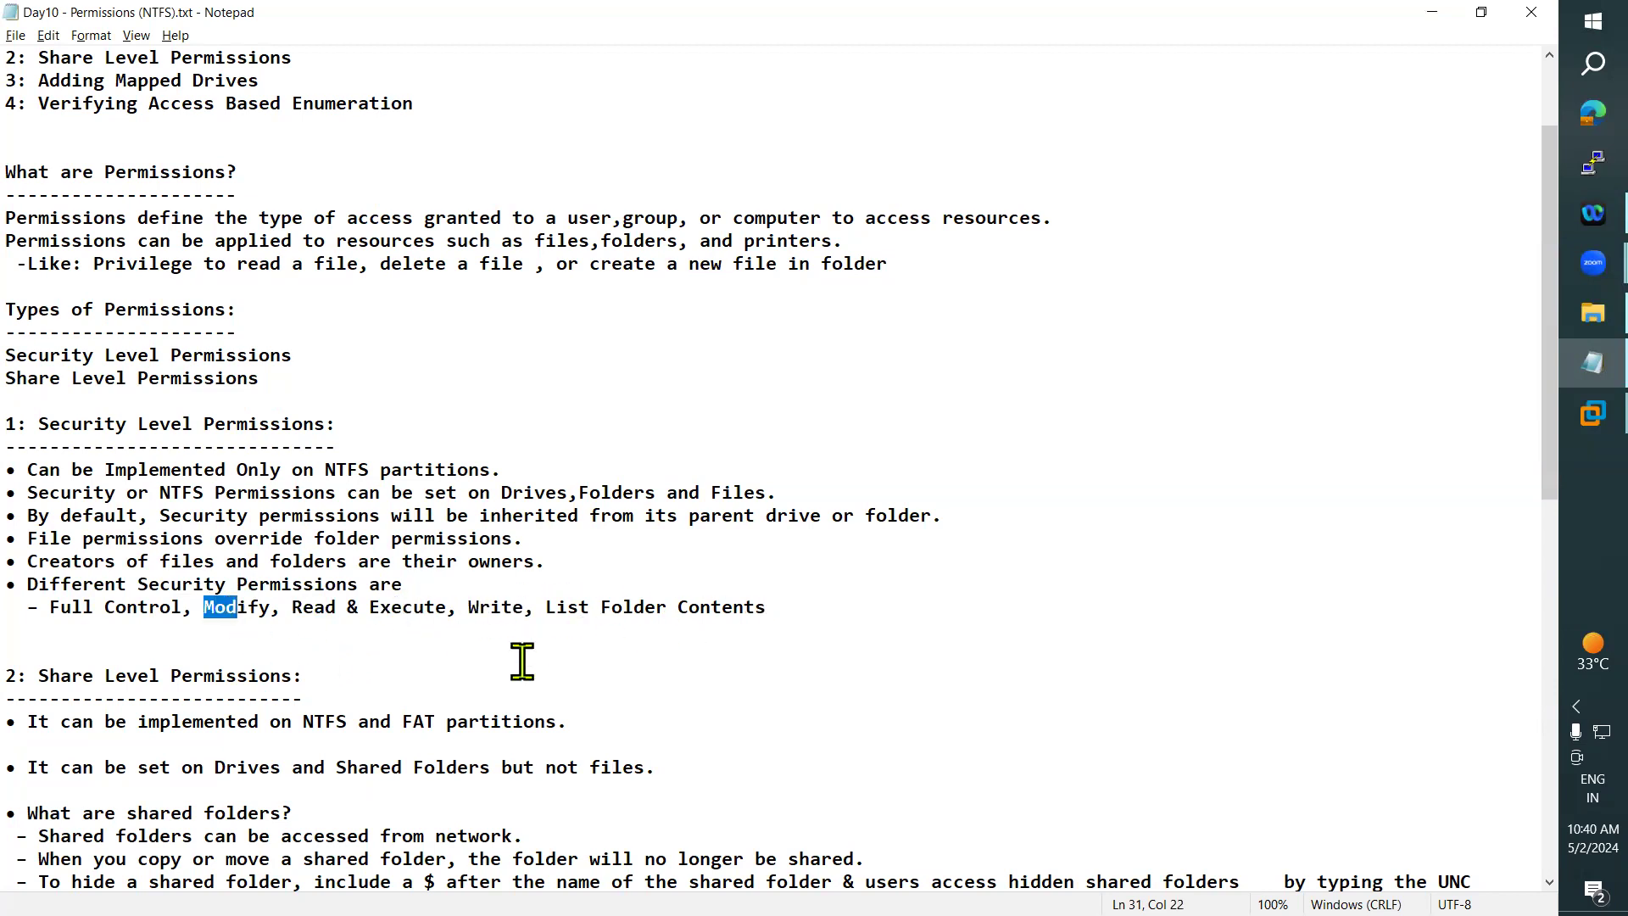
- Return to the DC and show the security permissions of the Hello folder on the D: drive
click(1442, 14)
click(424, 230)
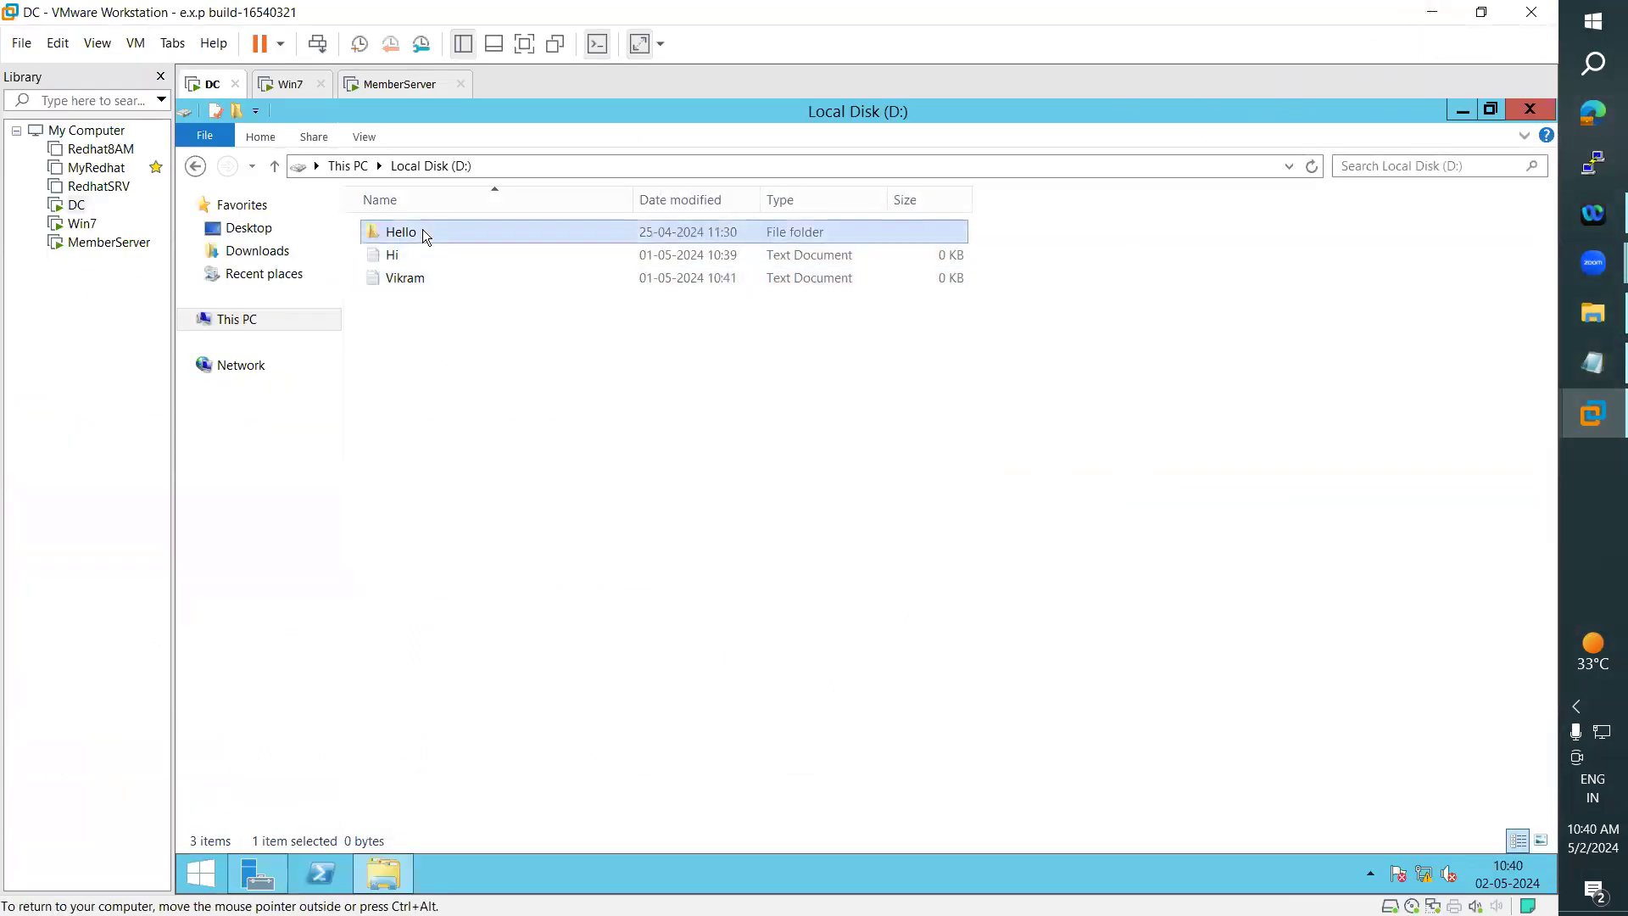
right_click(423, 230)
click(519, 507)
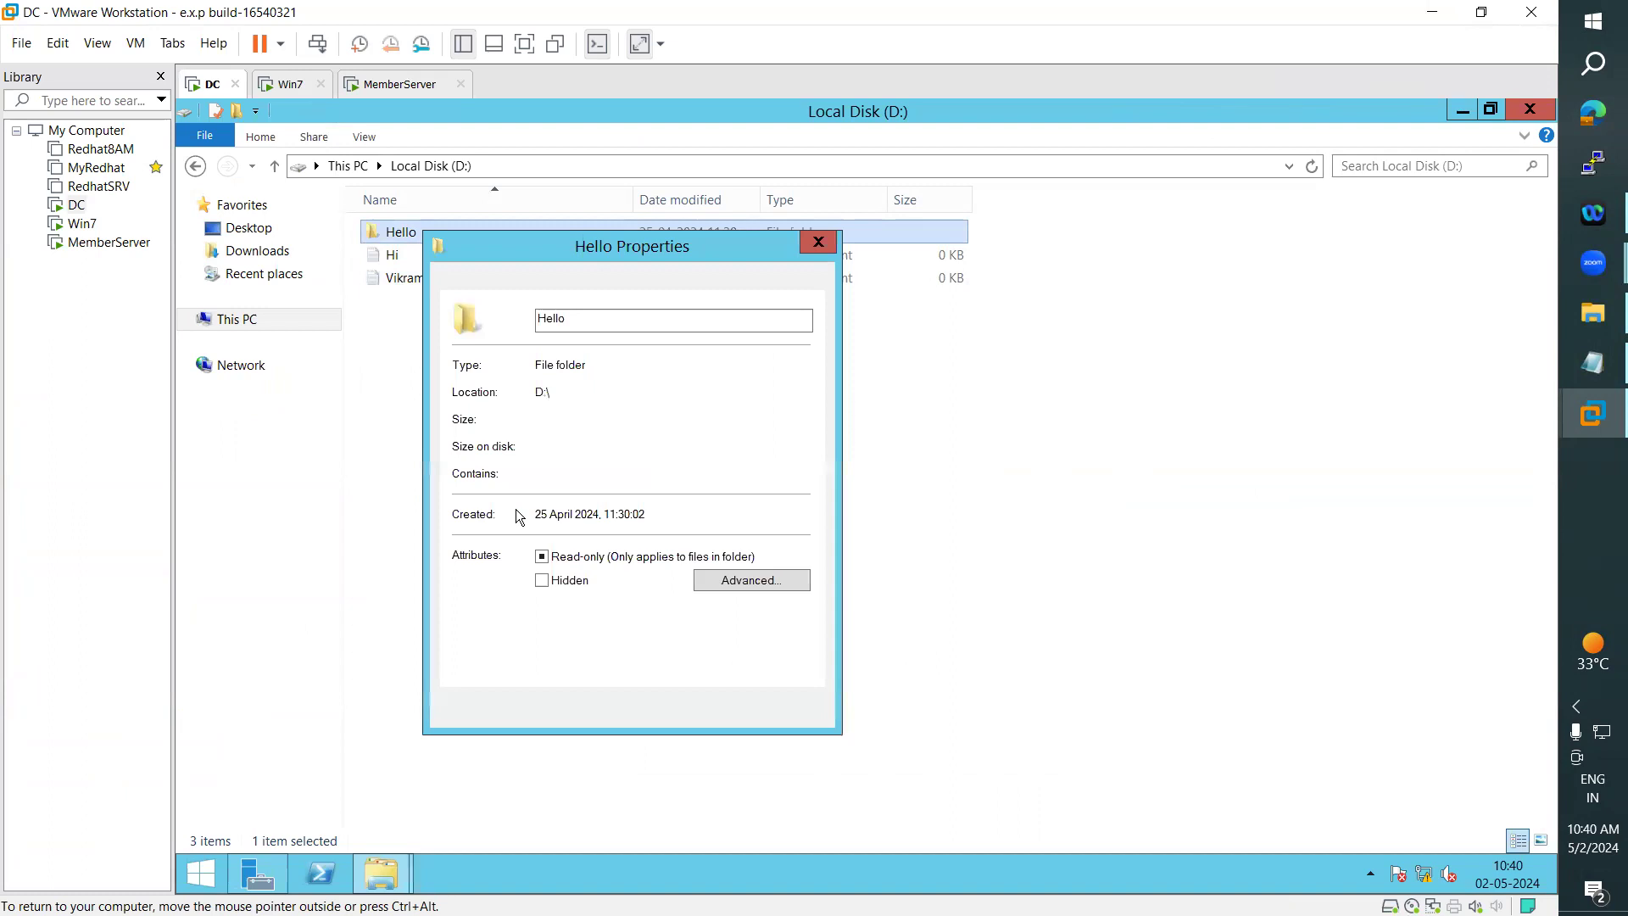
click(566, 281)
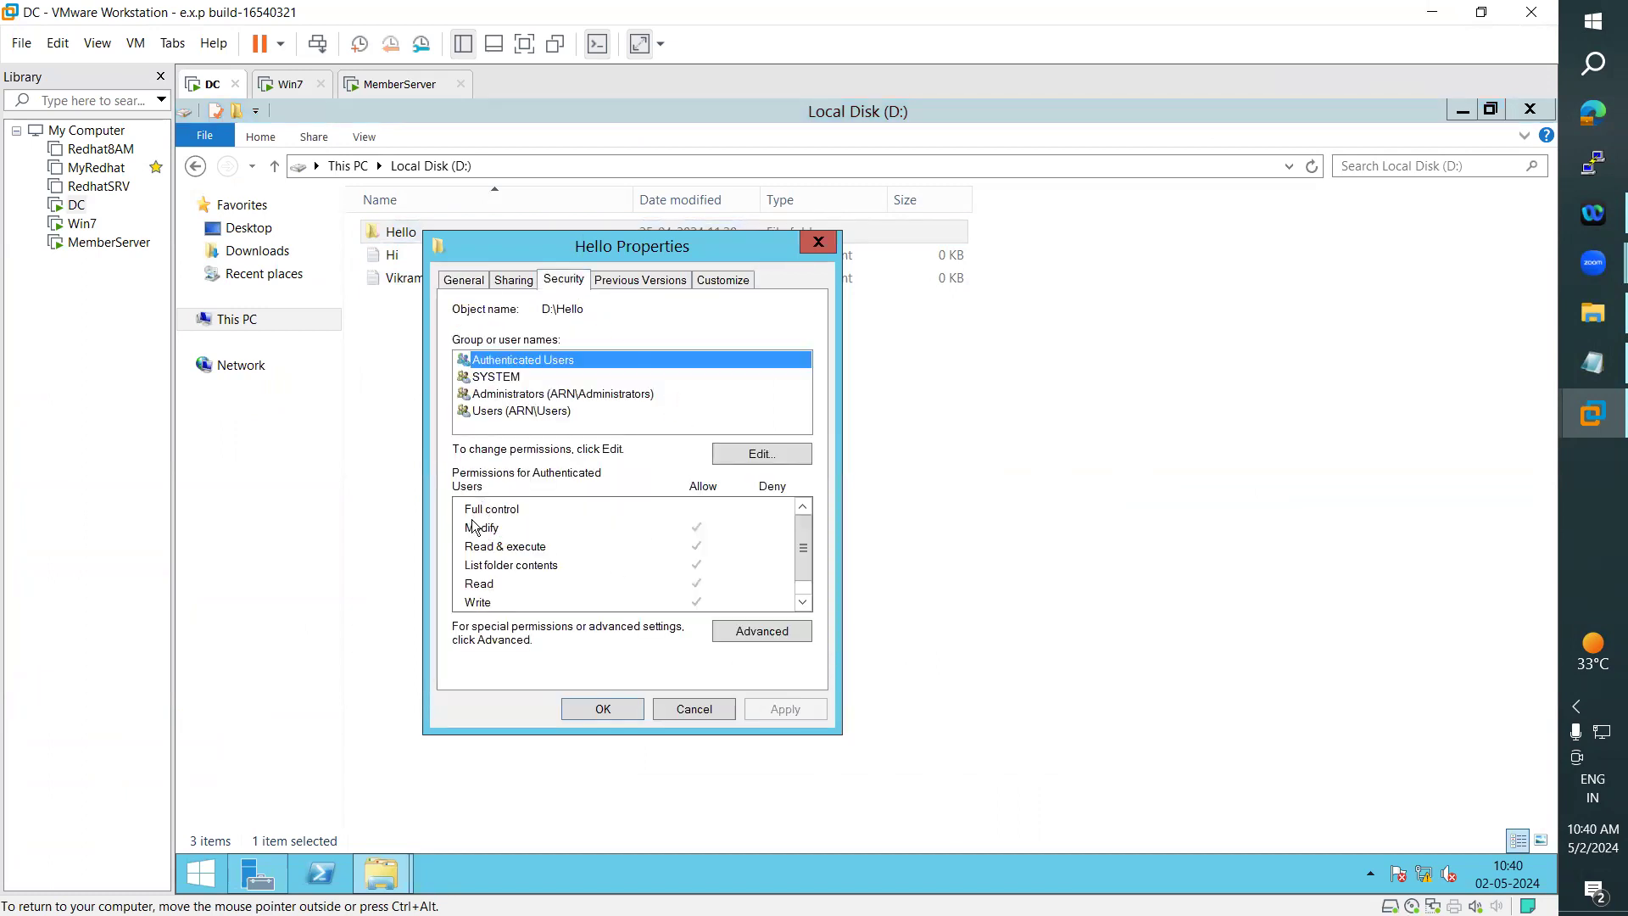
- Review the Hello folder's permission list down to Special permissions, and close its properties
click(520, 536)
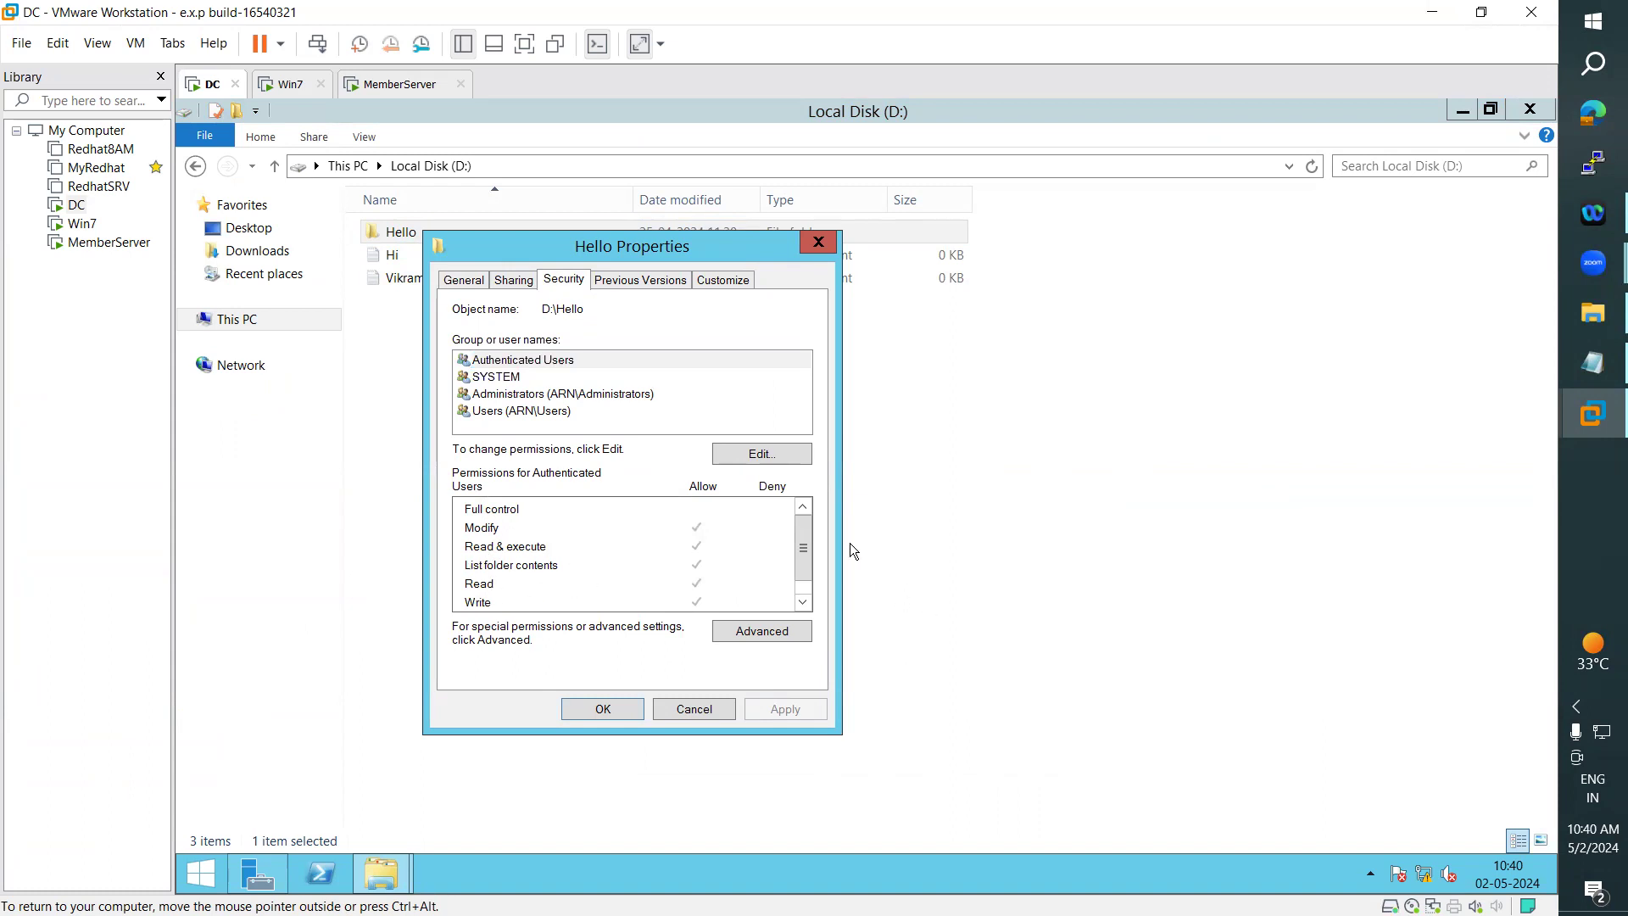
drag(808, 534, 808, 568)
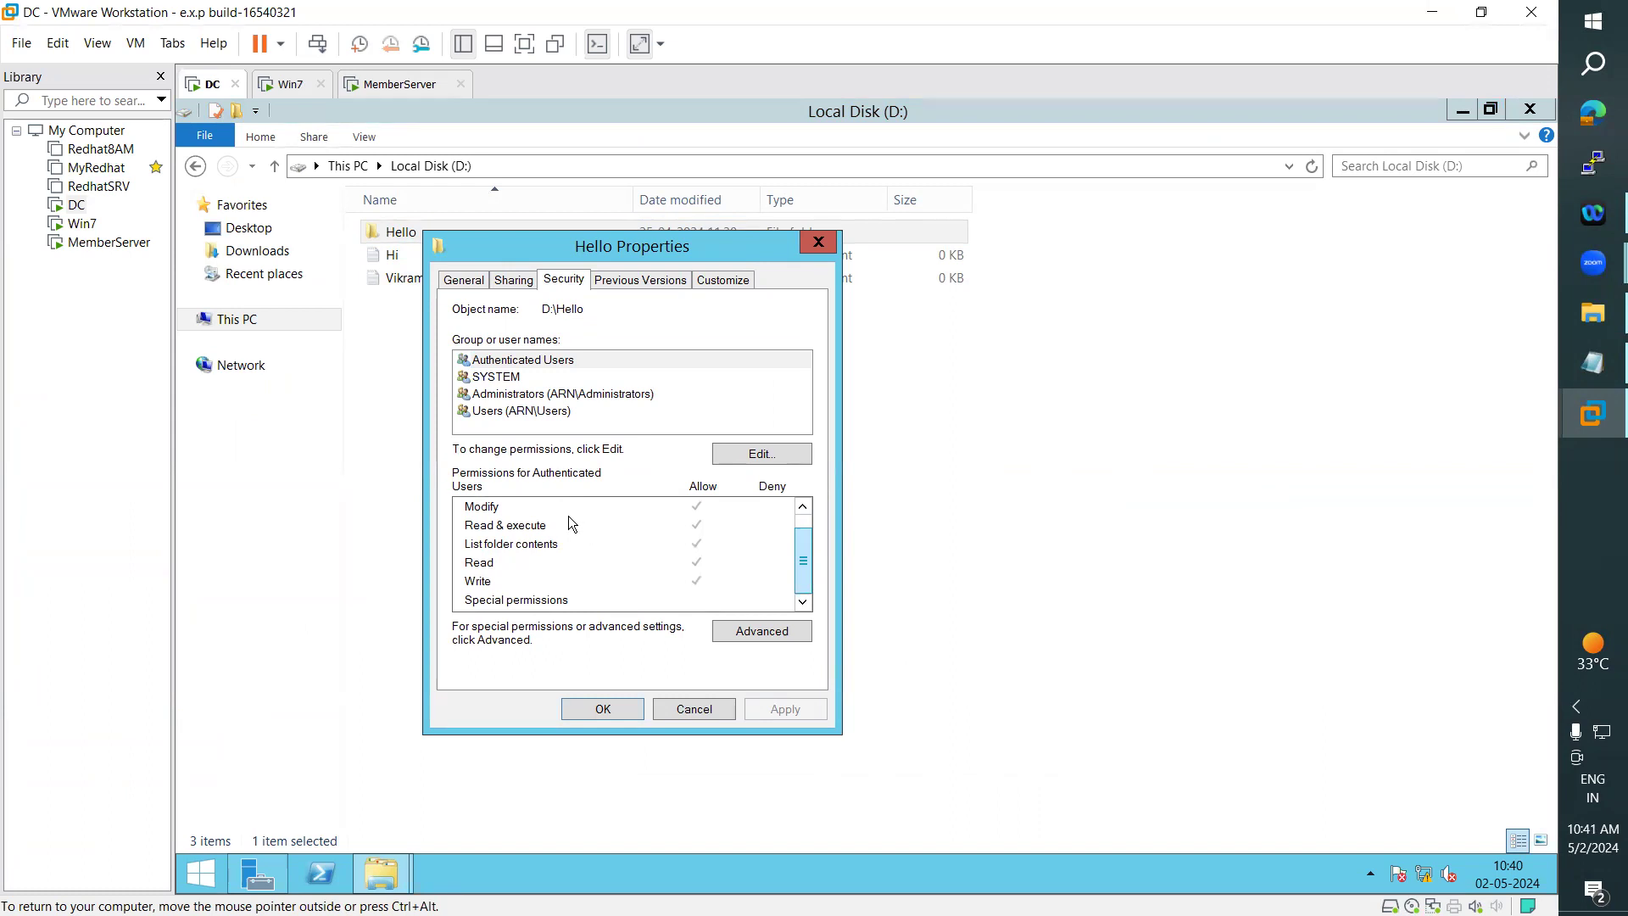
click(819, 243)
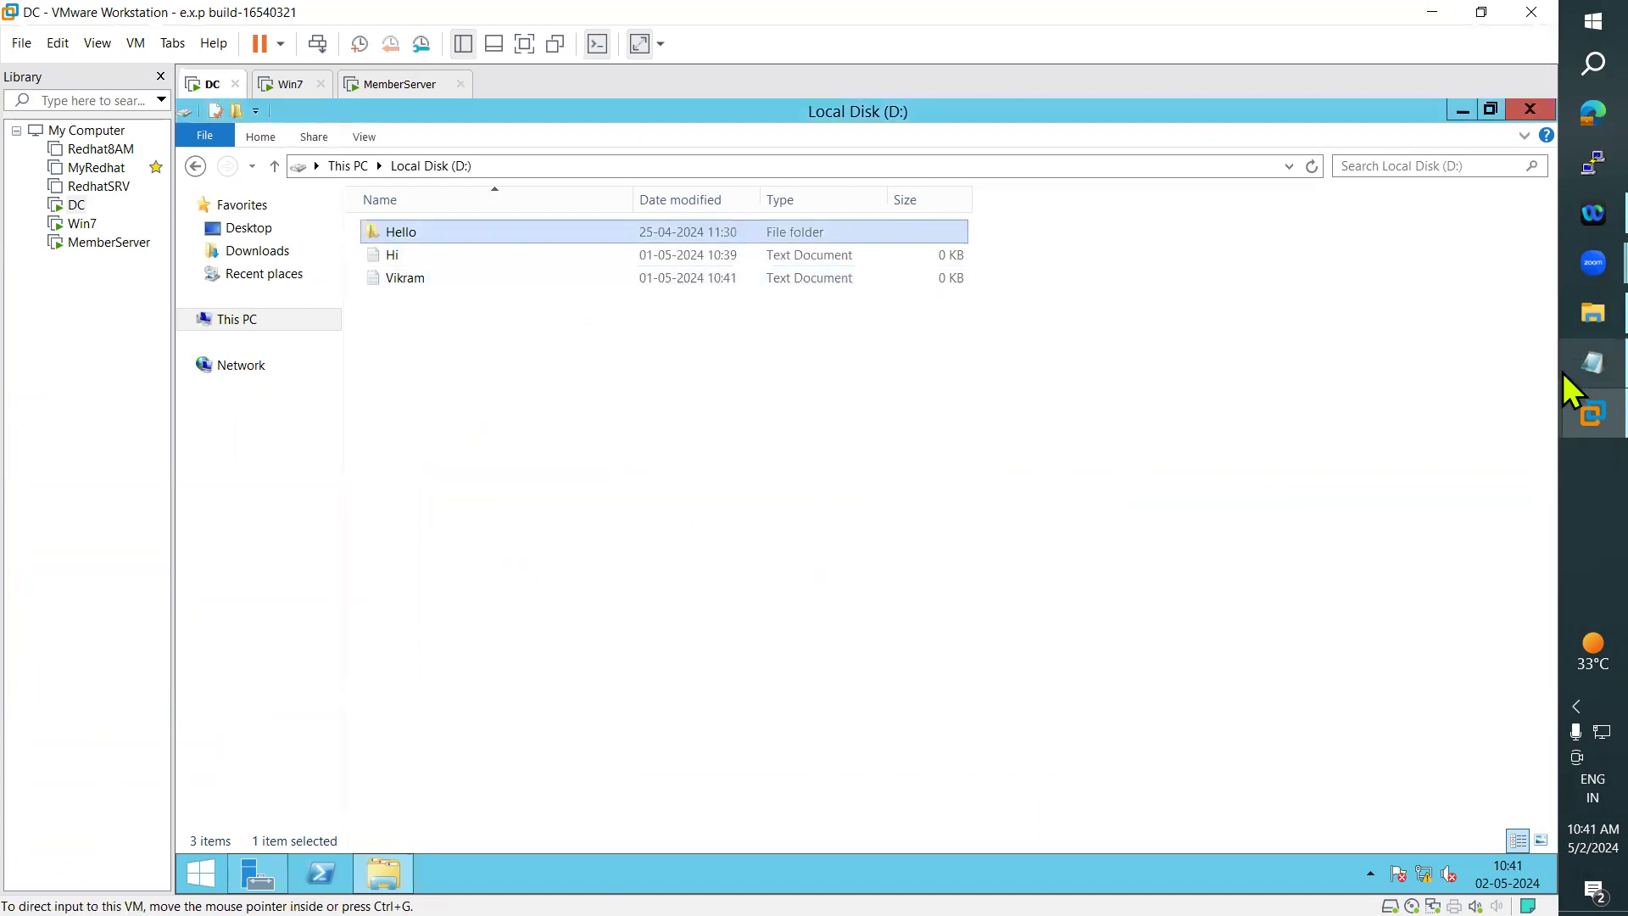
- Switch to the Notepad notes and highlight the "Share Level Permissions" heading and "and FAT partitions" in its first bullet
click(1565, 361)
scroll(106, 603, down, 3)
drag(17, 470, 307, 470)
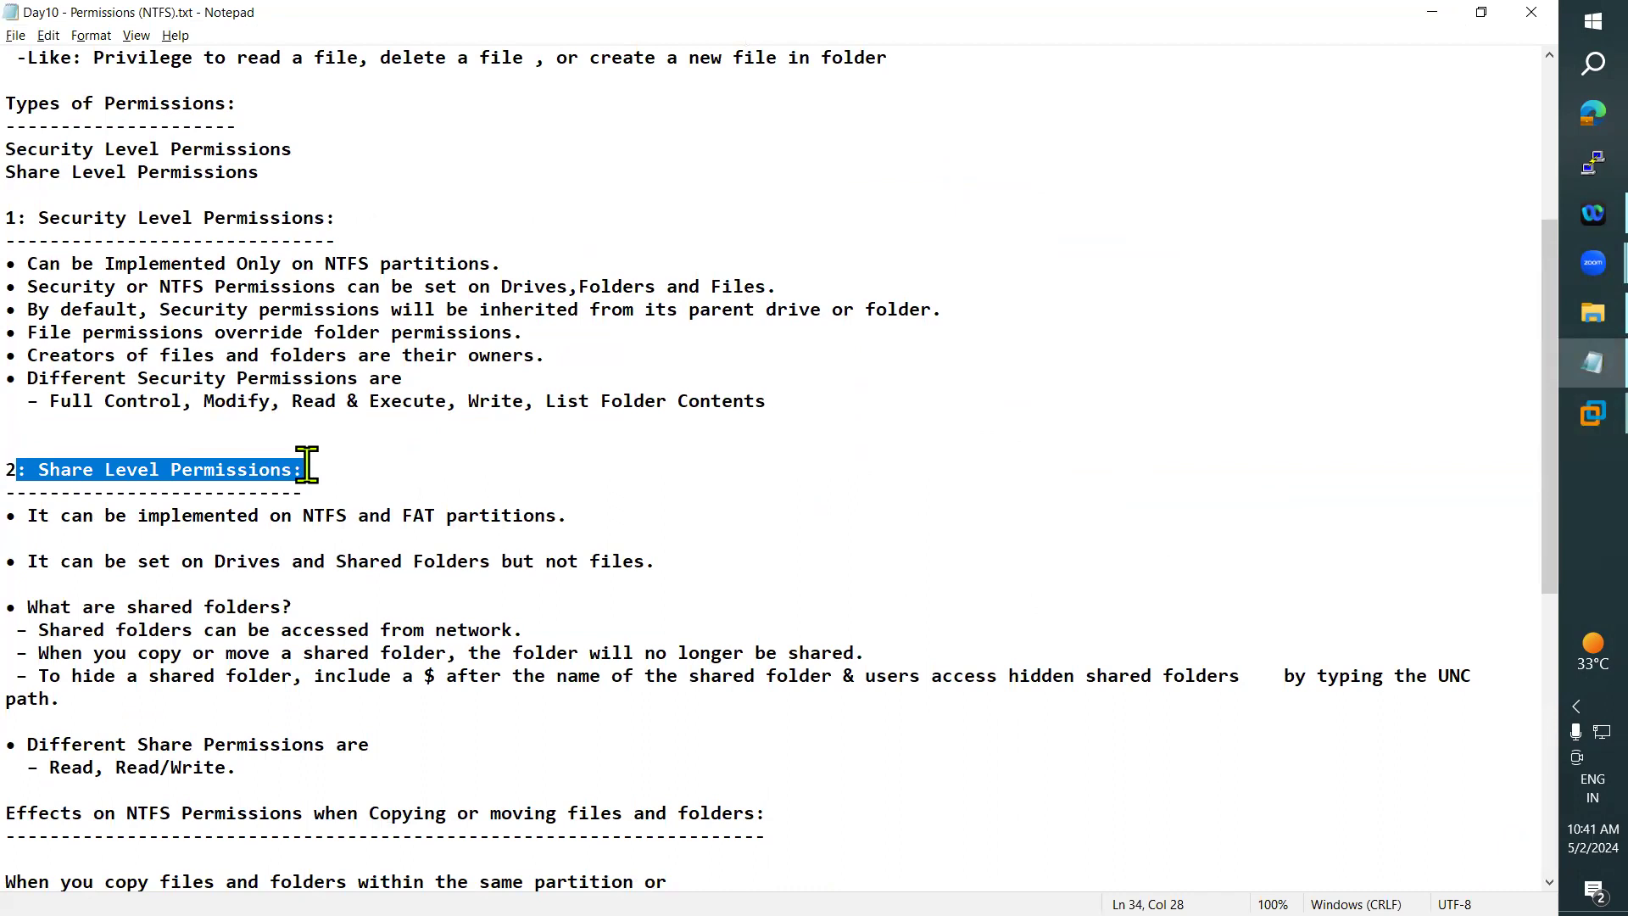
drag(43, 534, 371, 518)
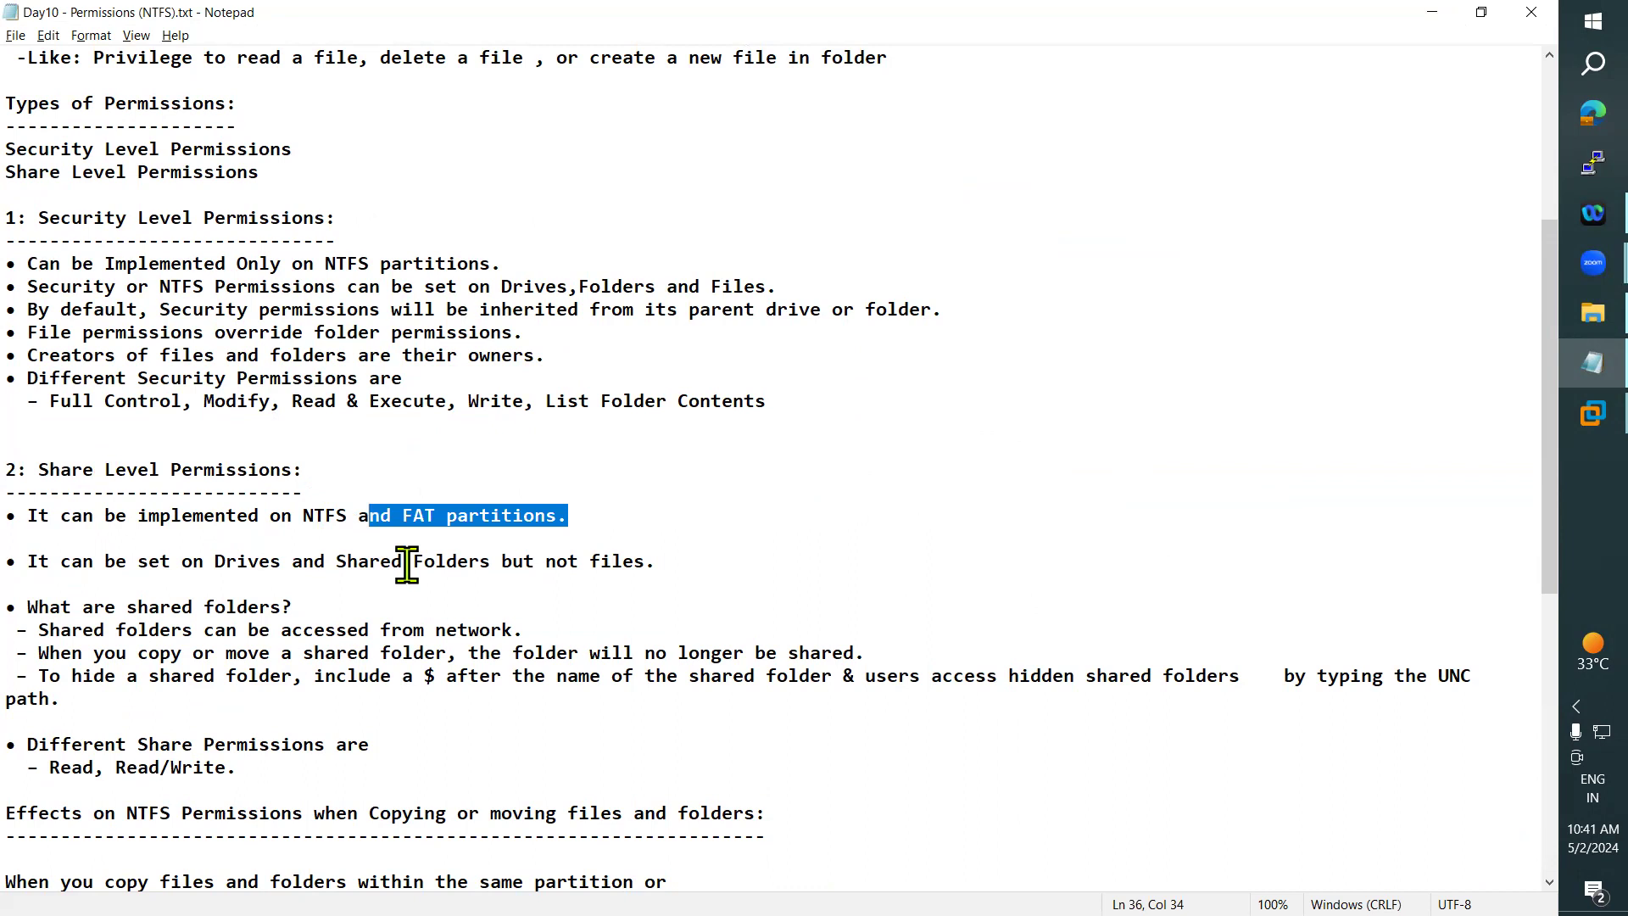
- Highlight part of the "Share Level Permissions" heading again, and mark NTFS, FAT and "NTFS and FAT" in the bullet below
drag(39, 470, 140, 469)
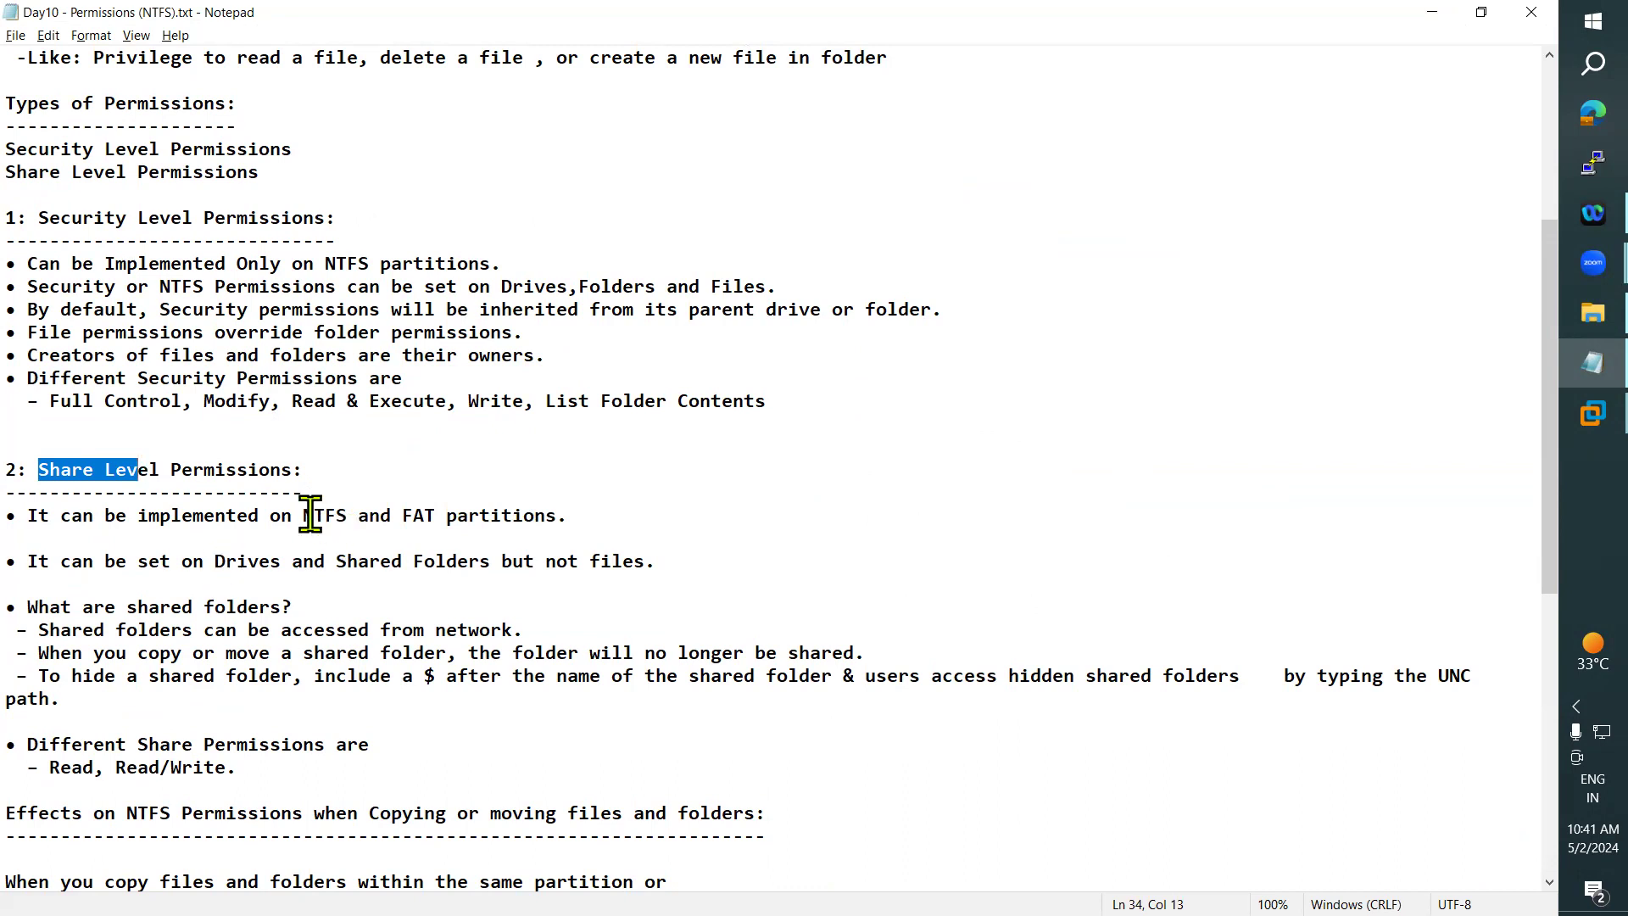
drag(293, 515, 359, 516)
drag(469, 517, 524, 520)
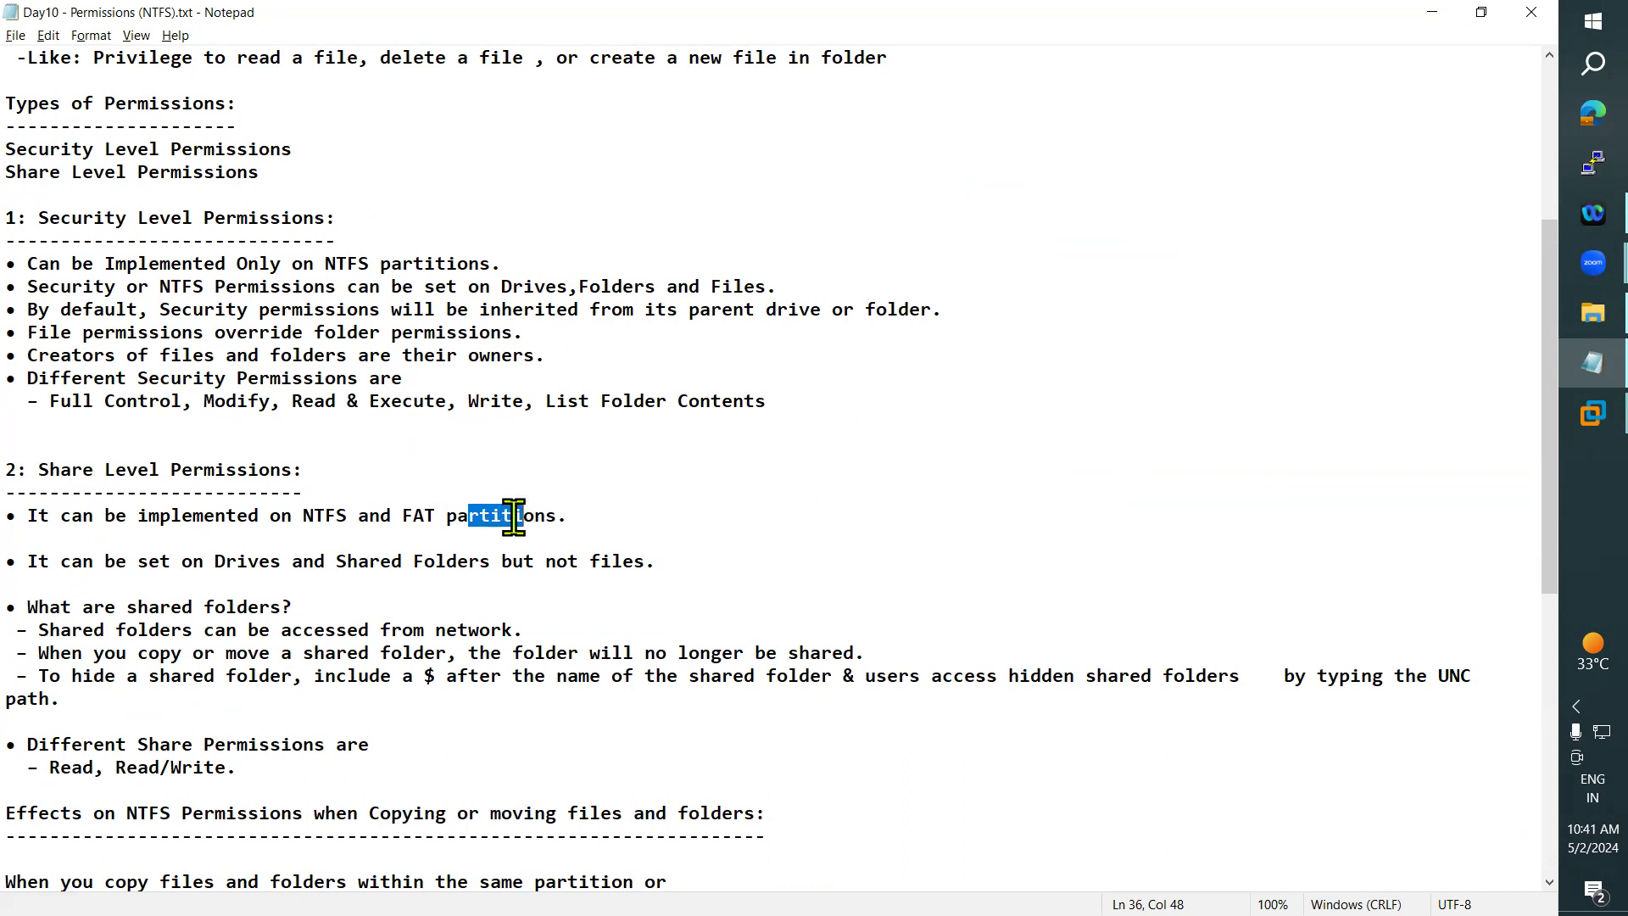
drag(414, 516, 450, 519)
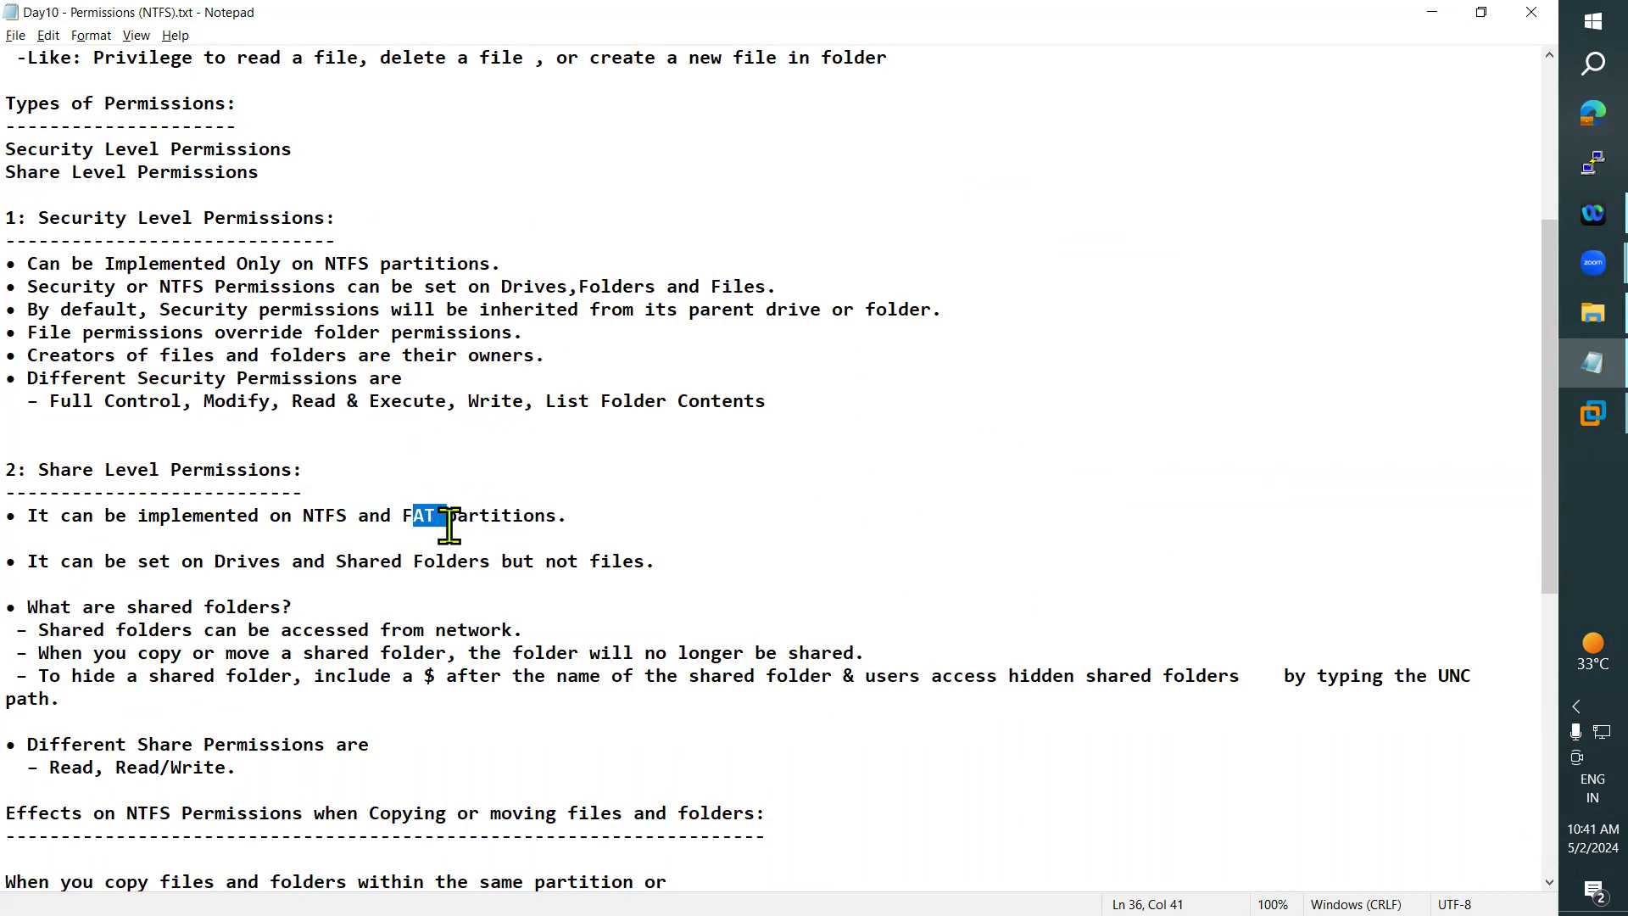
drag(304, 517, 351, 518)
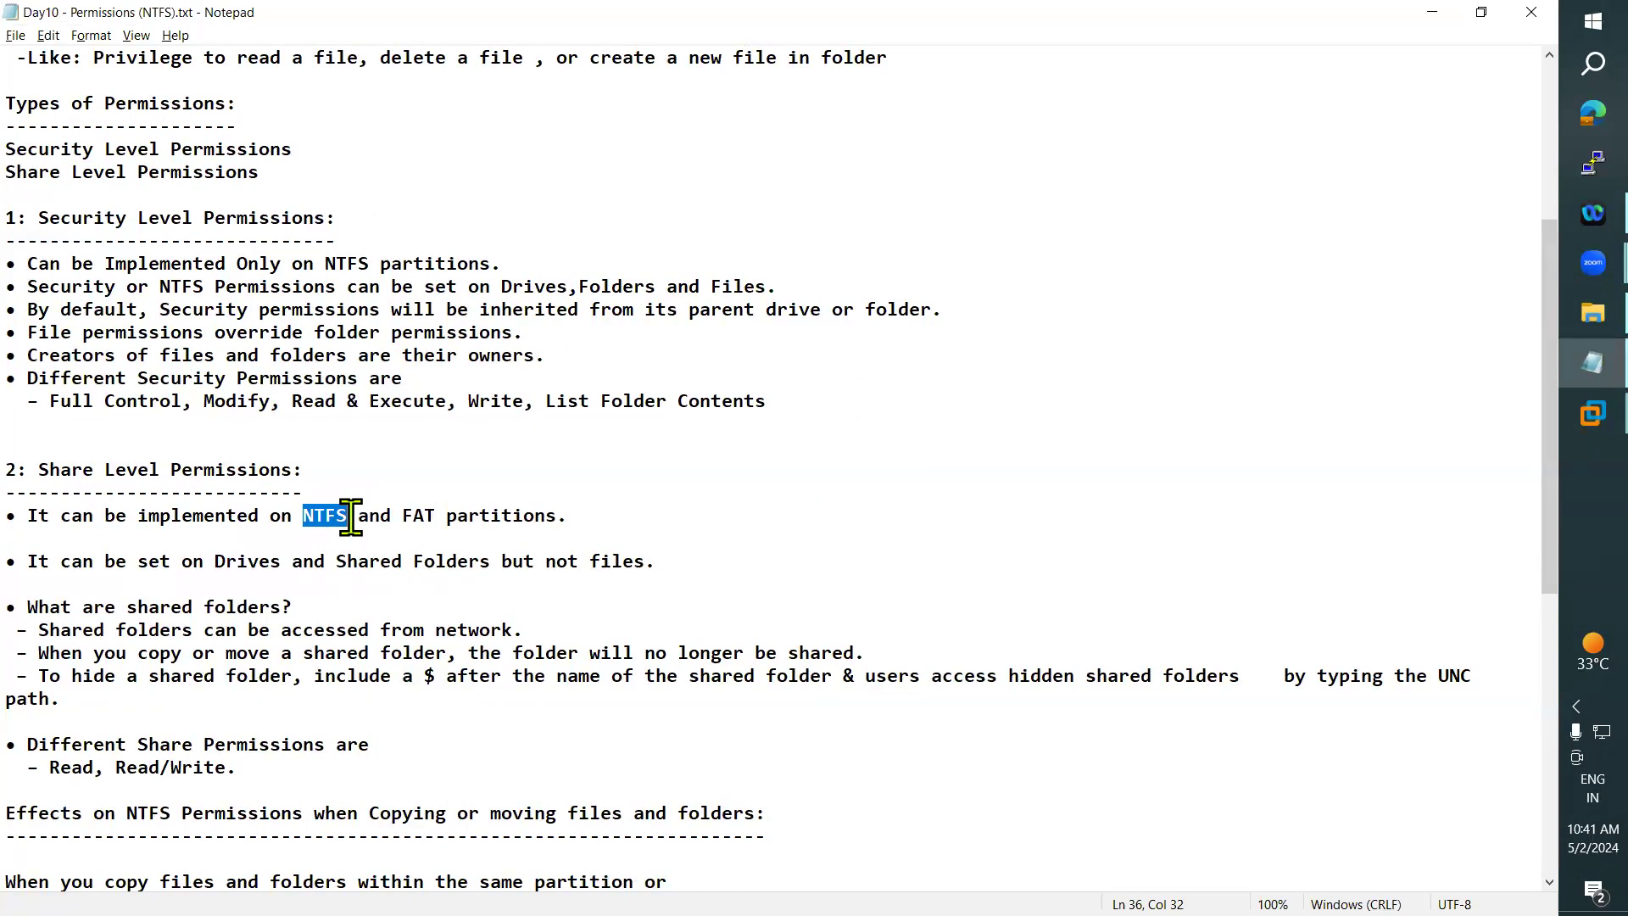
drag(437, 516, 405, 515)
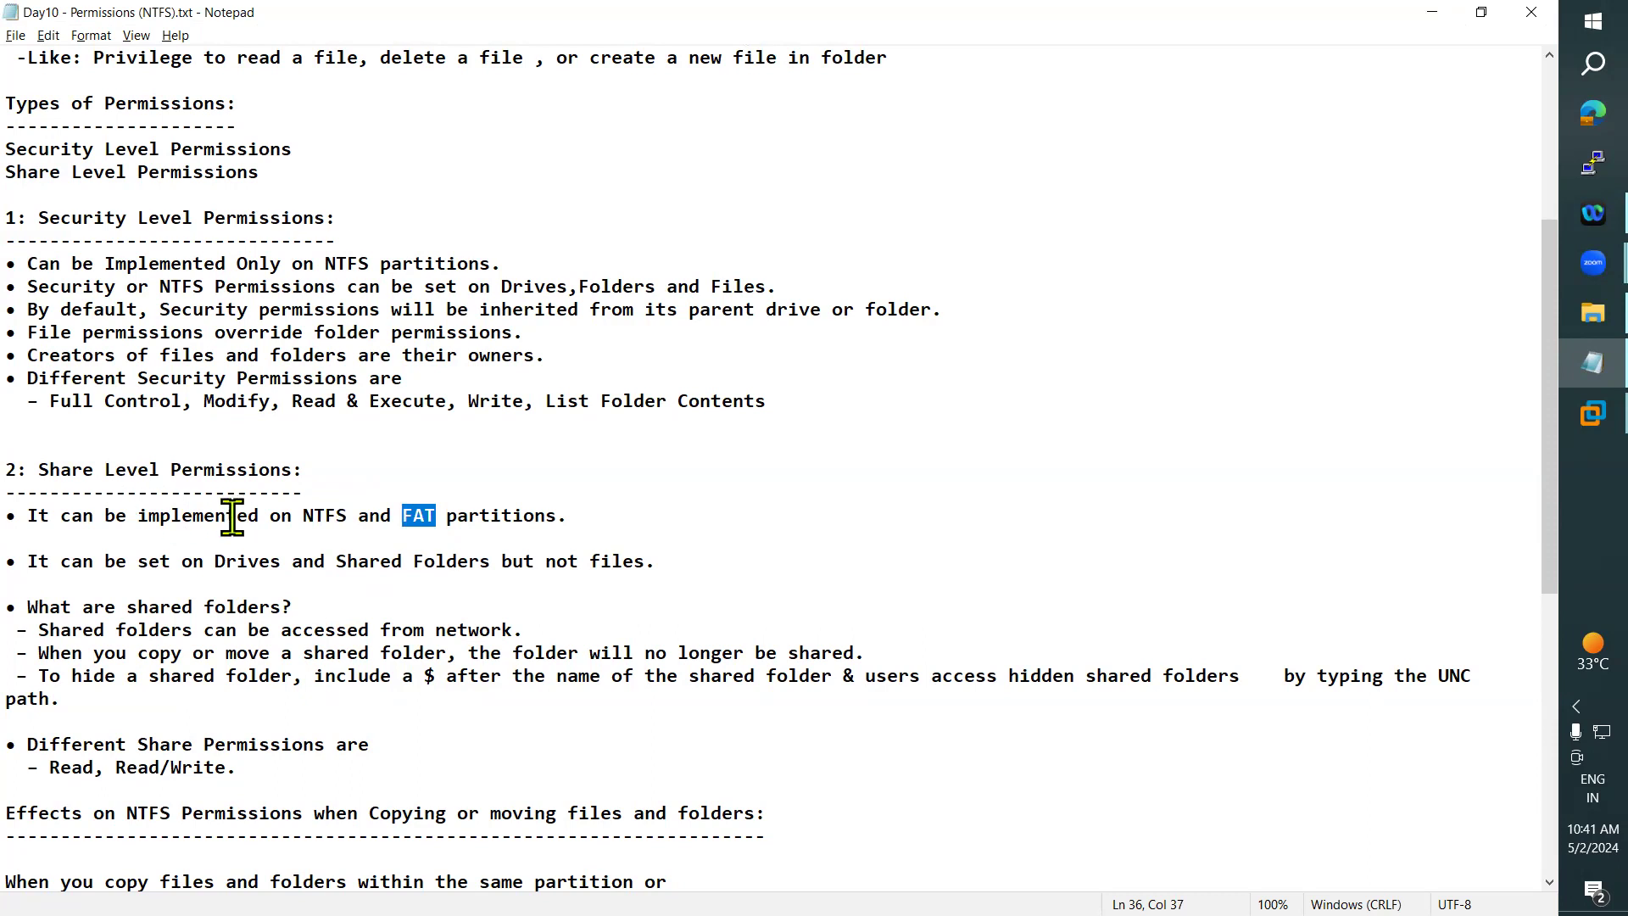
drag(292, 515, 439, 515)
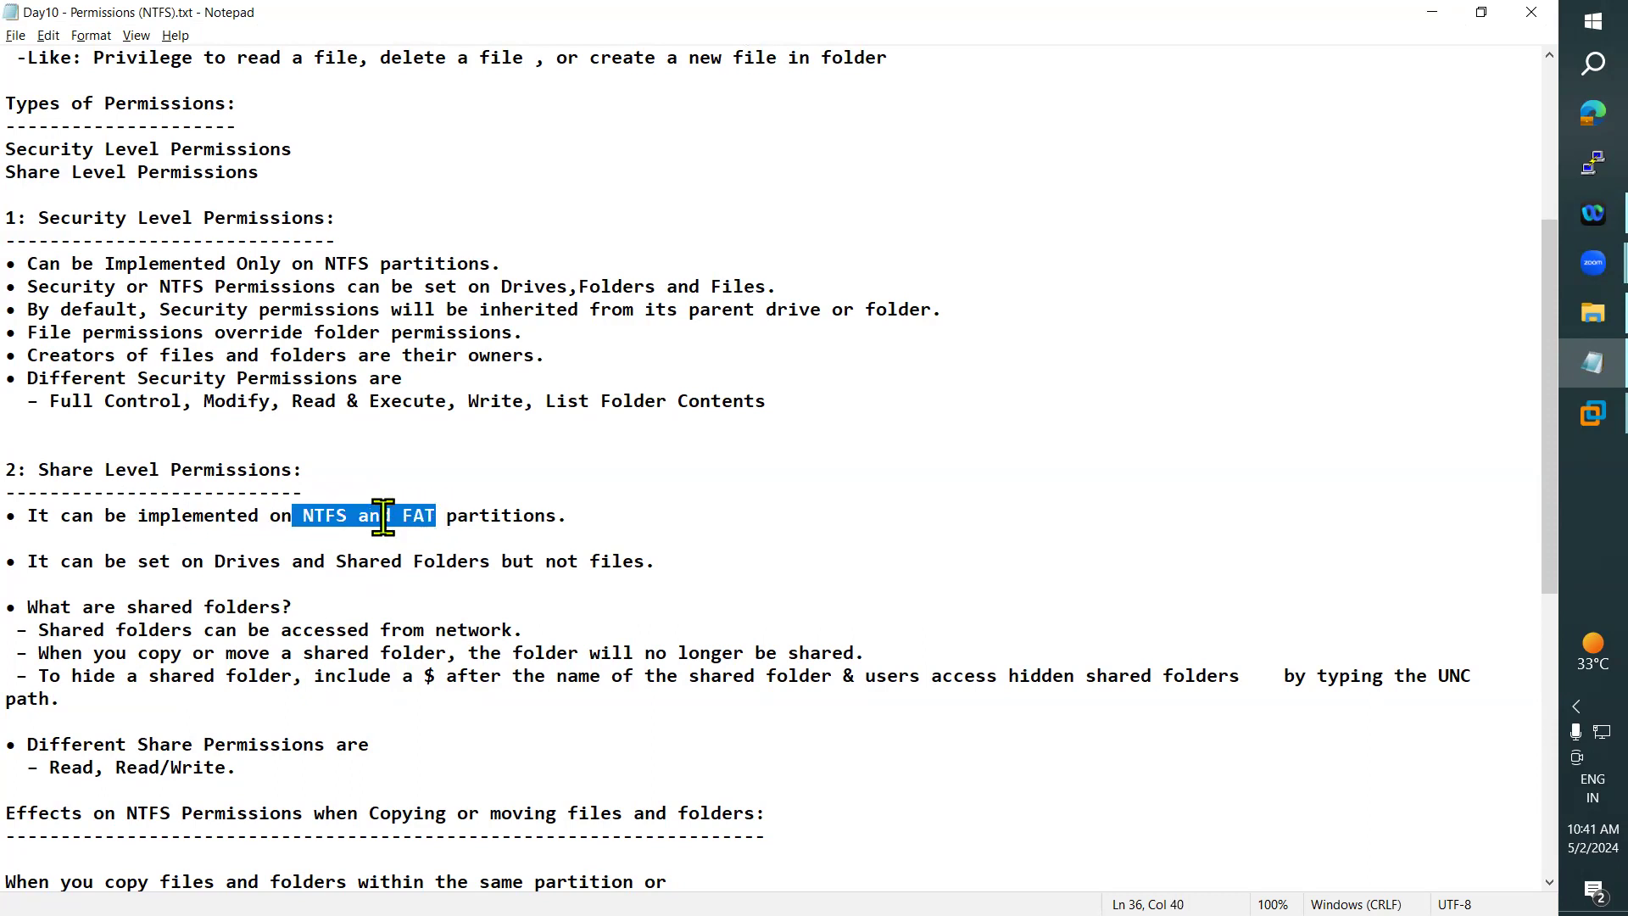
click(358, 516)
- Highlight the bullet on drives and shared folders with its word "not", and the shared folders question and its network access line
drag(34, 564, 657, 565)
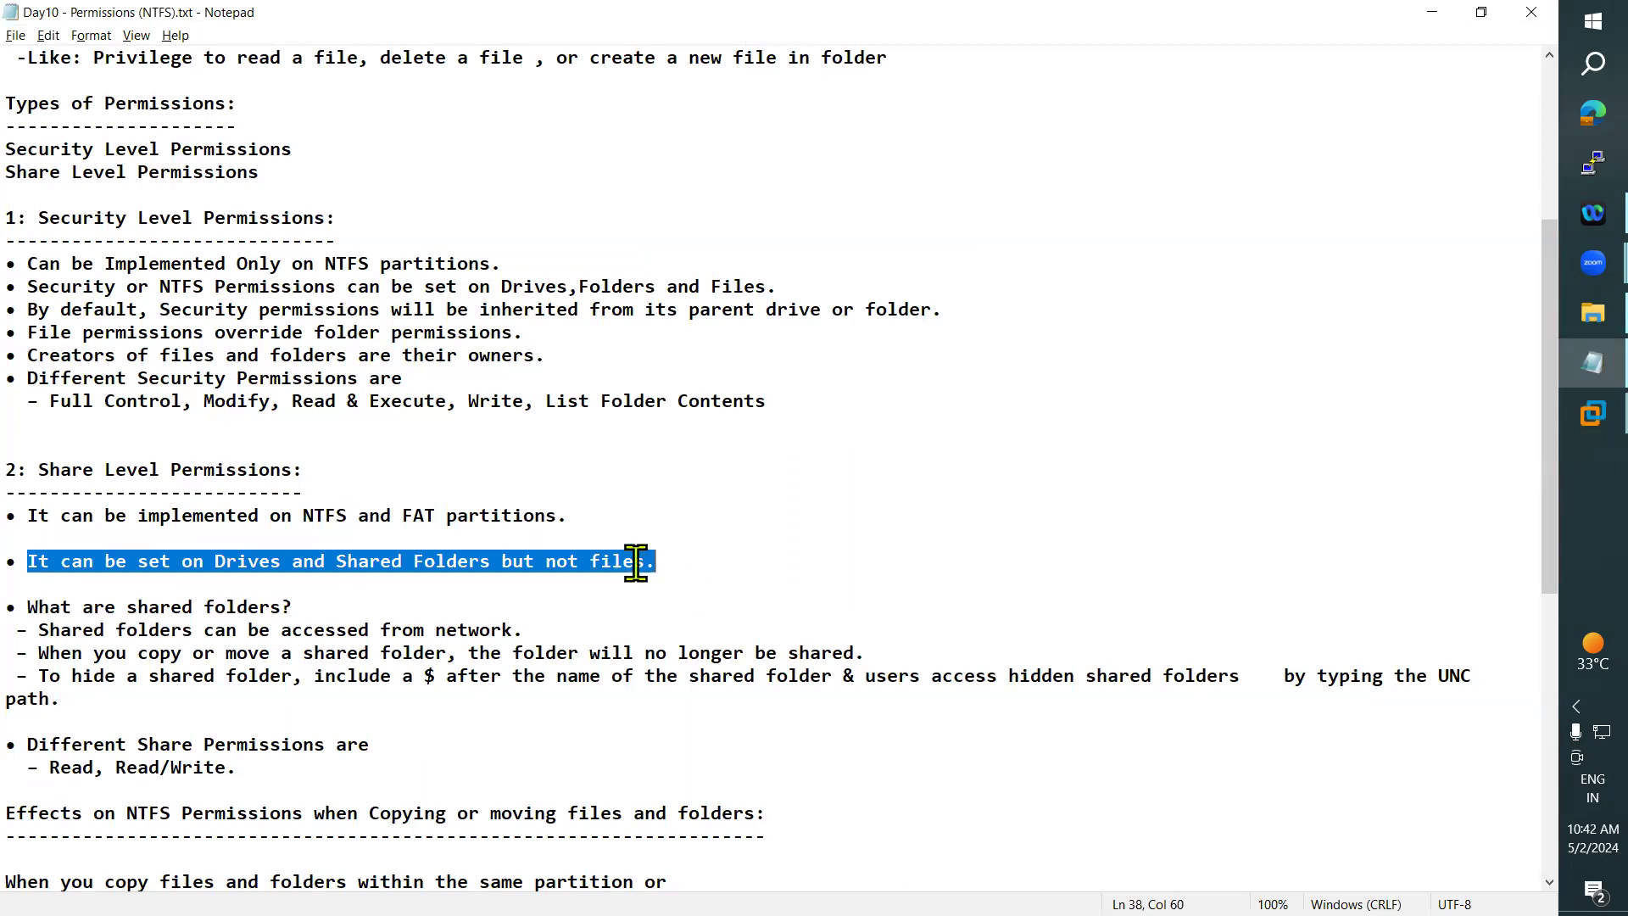
double_click(562, 562)
scroll(596, 593, down, 1)
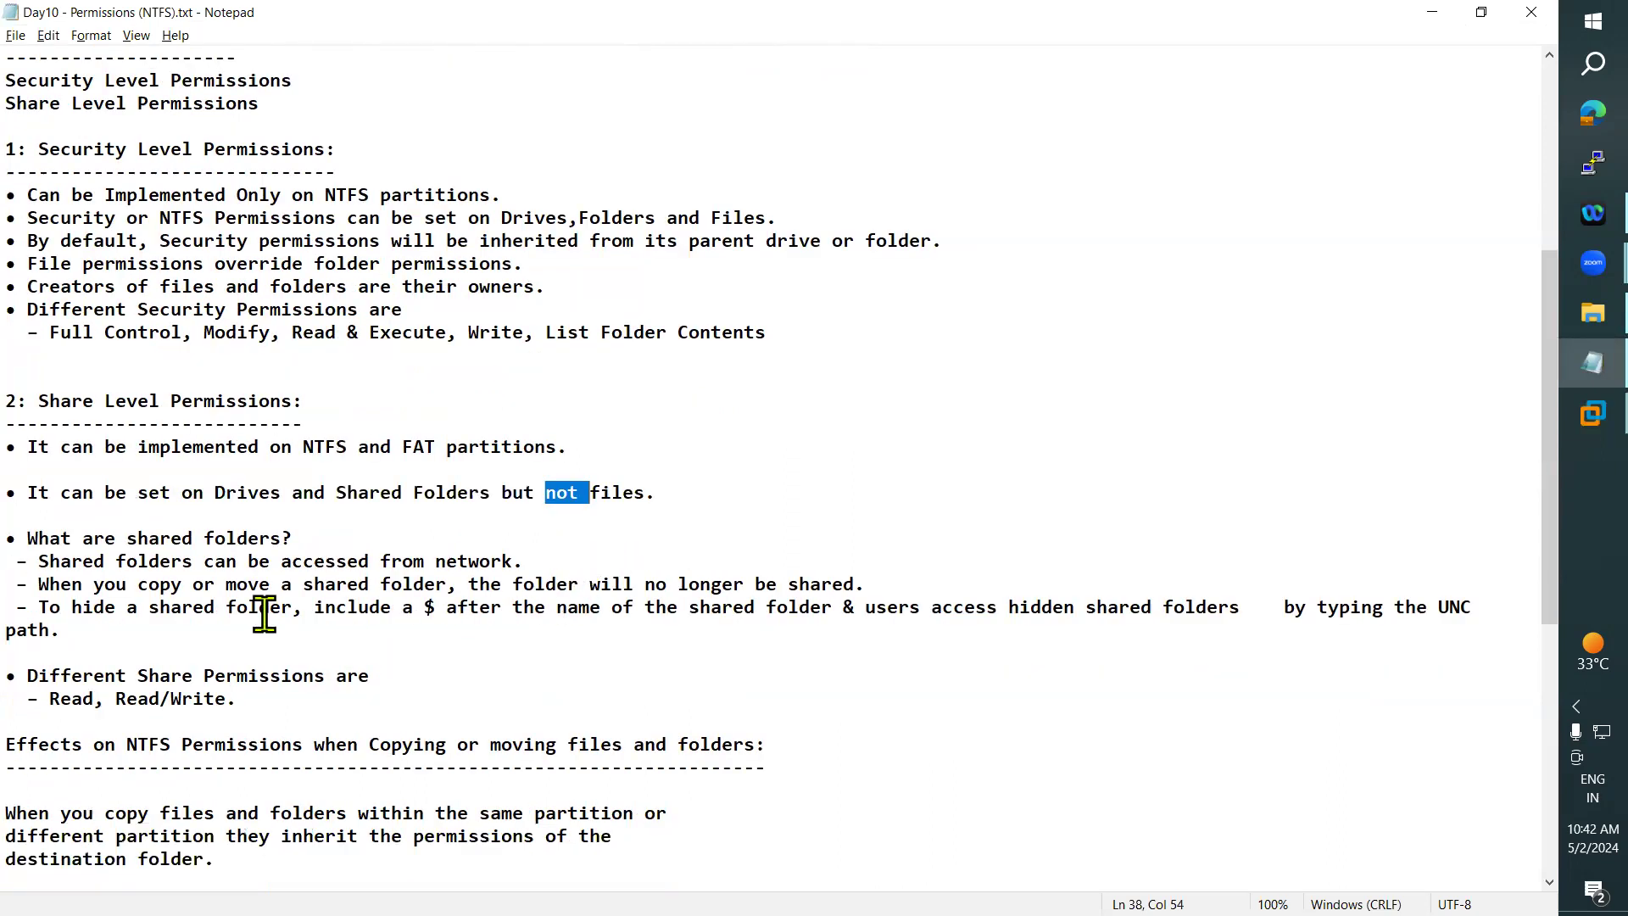
drag(31, 537, 280, 538)
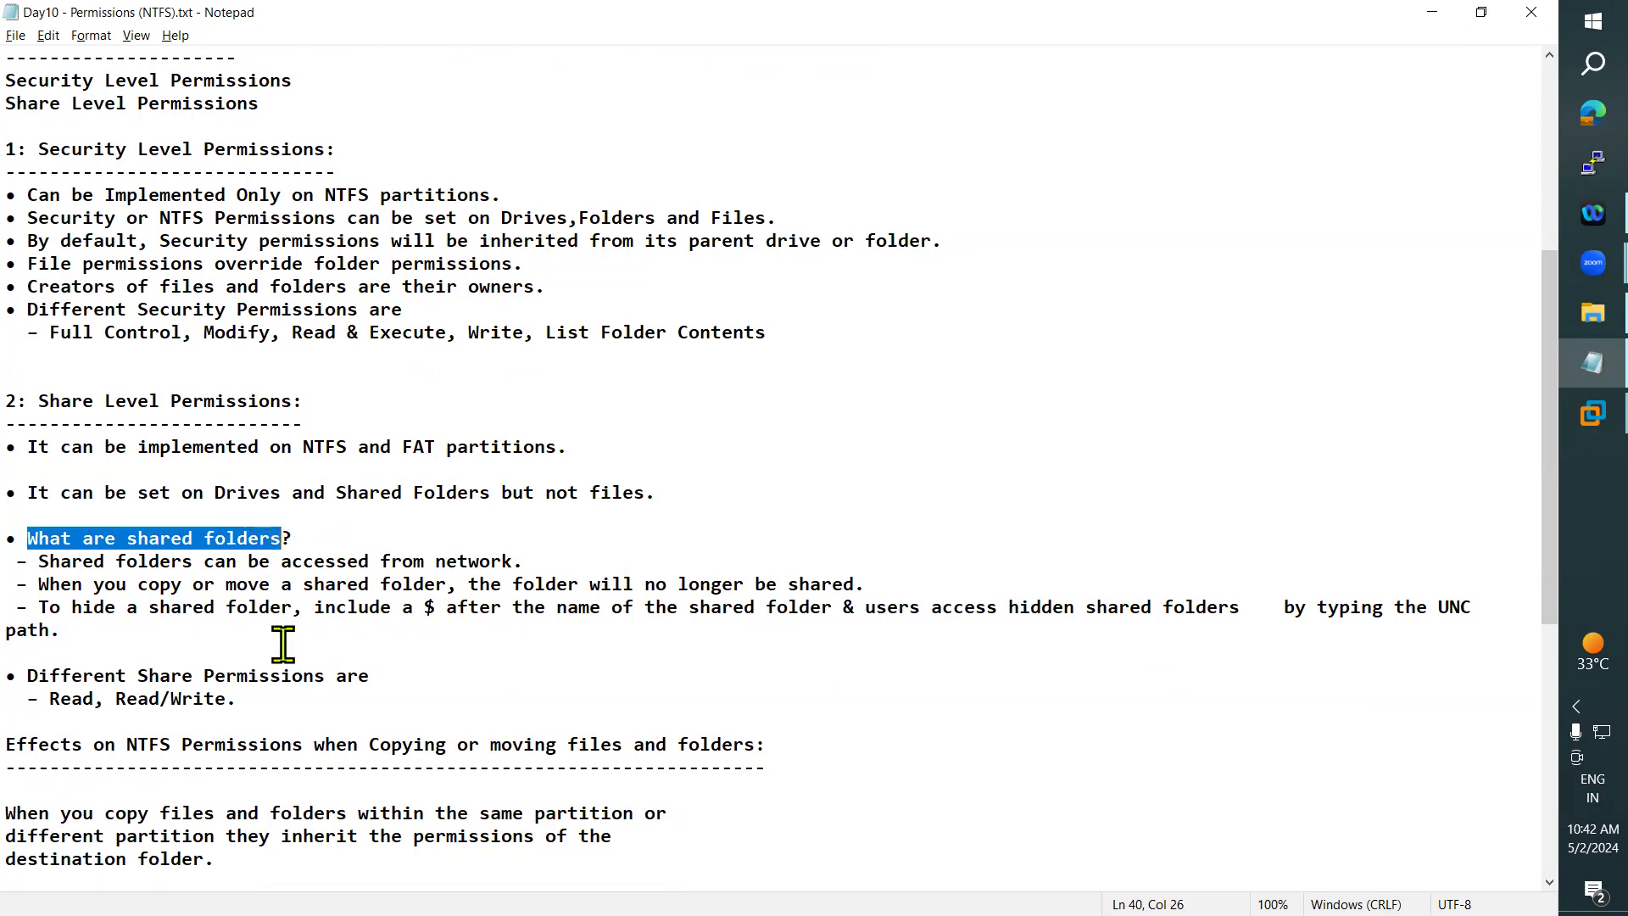
drag(38, 562, 519, 559)
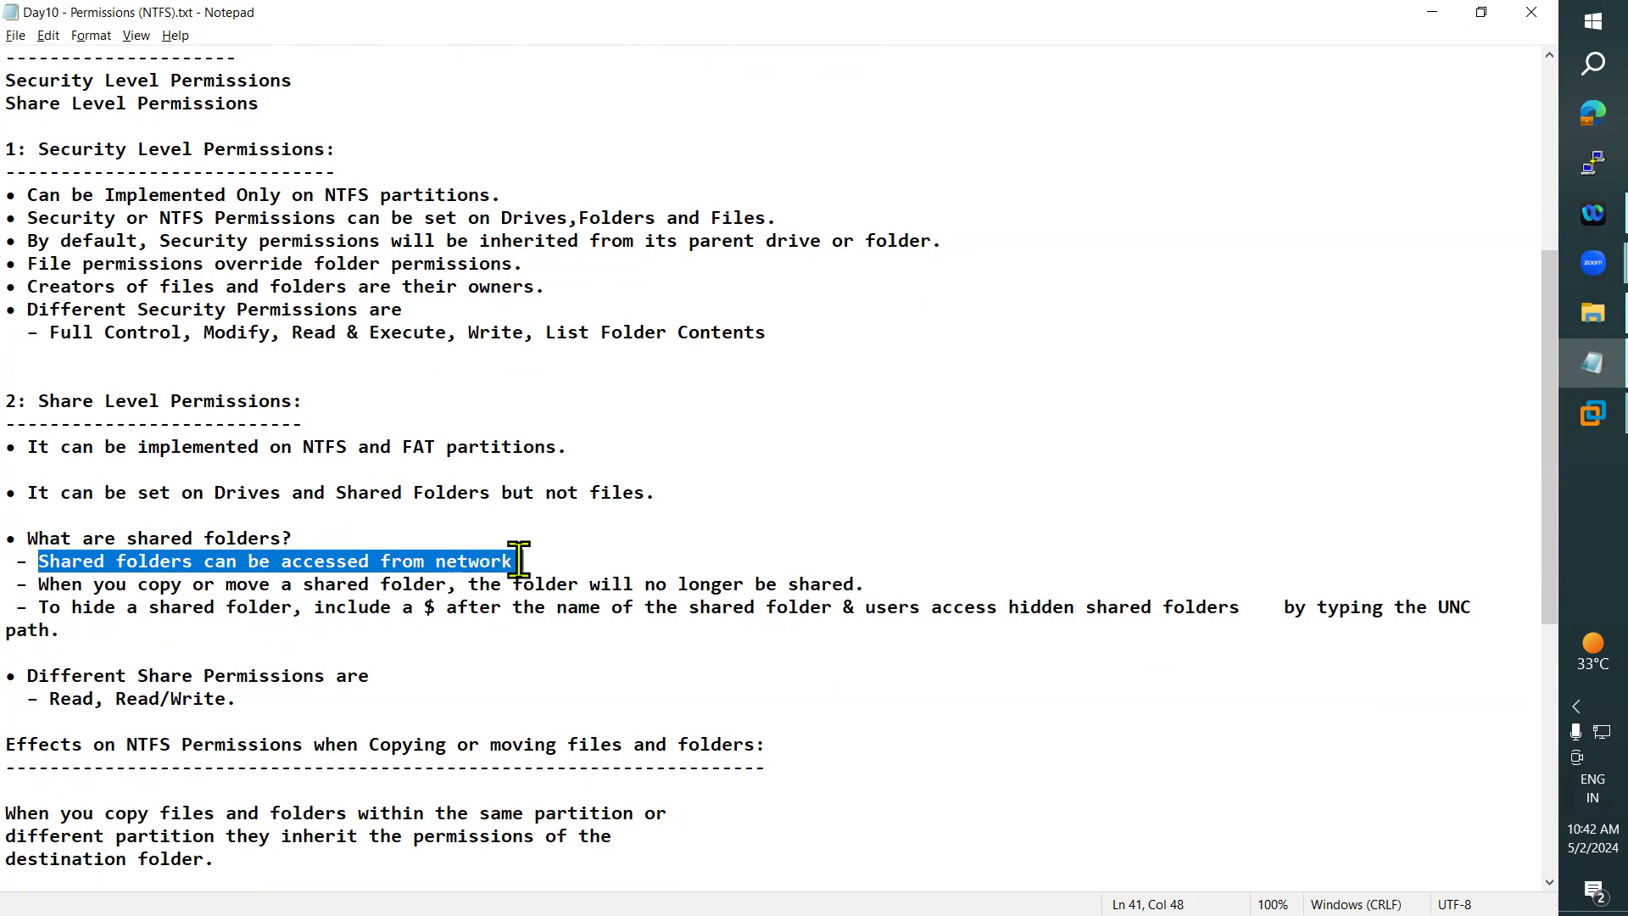
- Switch to VMware Workstation and log on to the Win7 virtual machine by entering the account password
click(1564, 425)
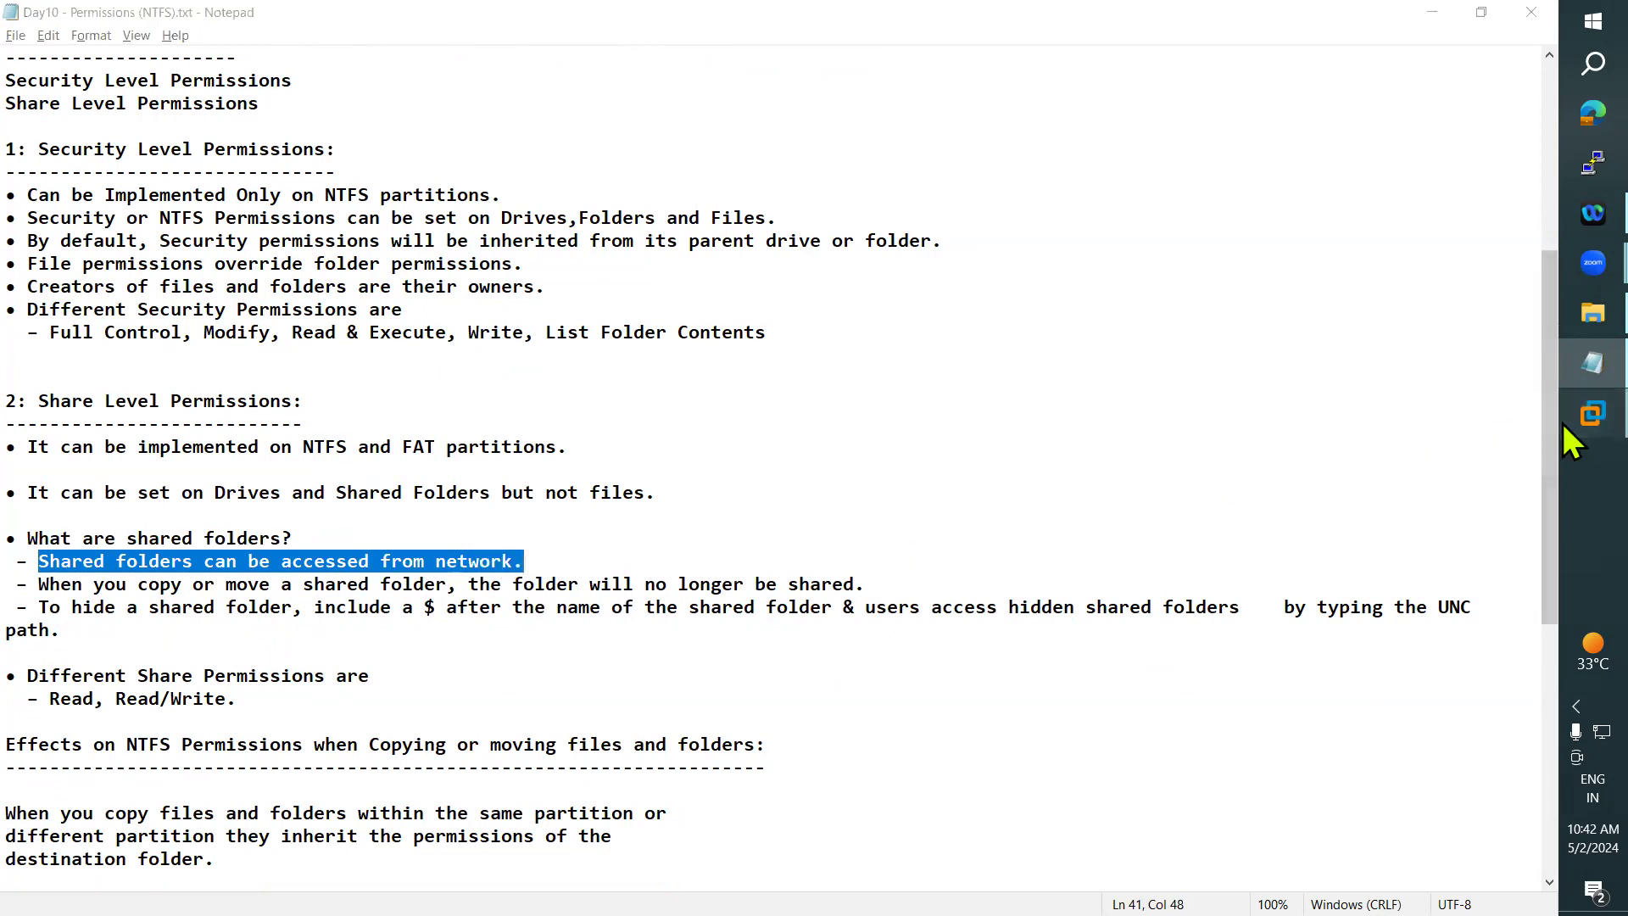
click(1423, 264)
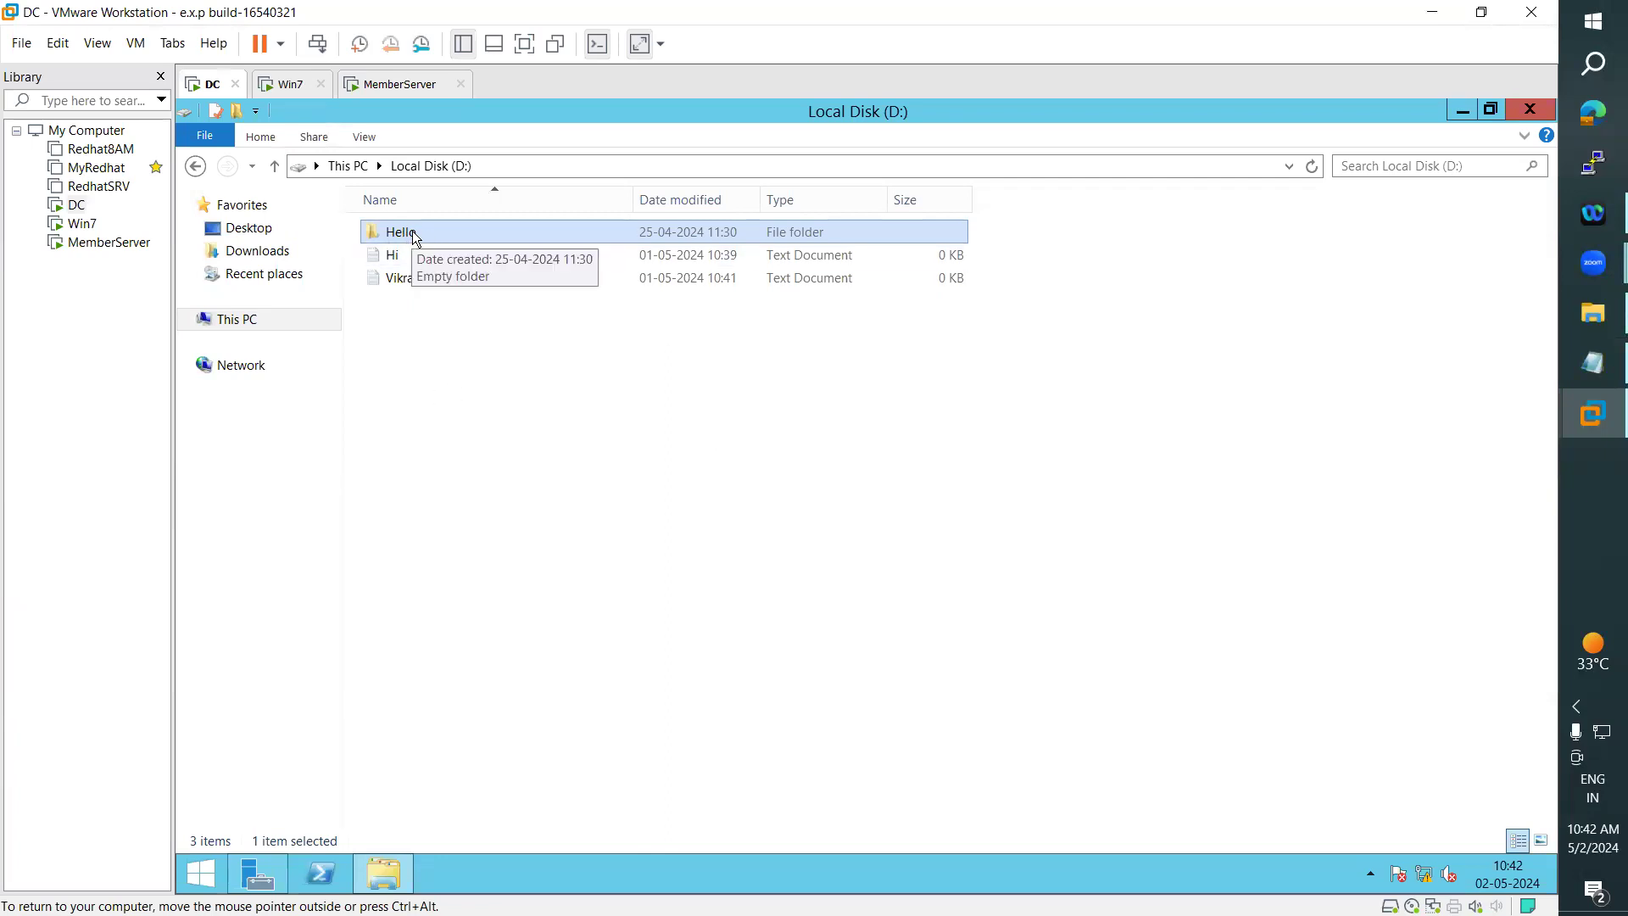
click(292, 85)
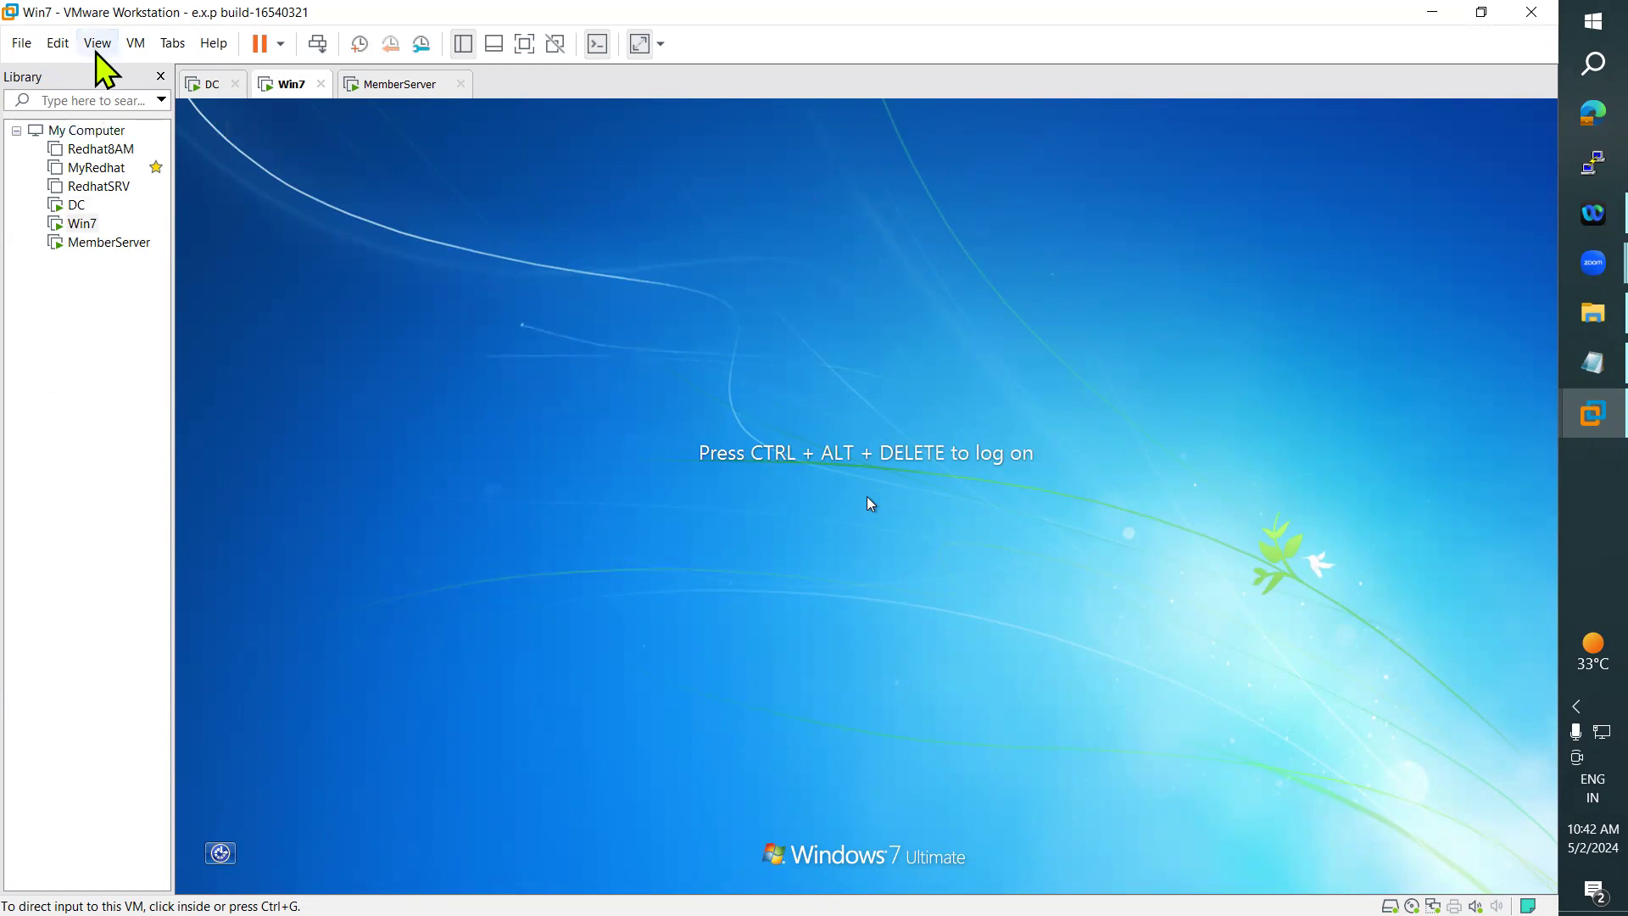
click(134, 44)
click(189, 139)
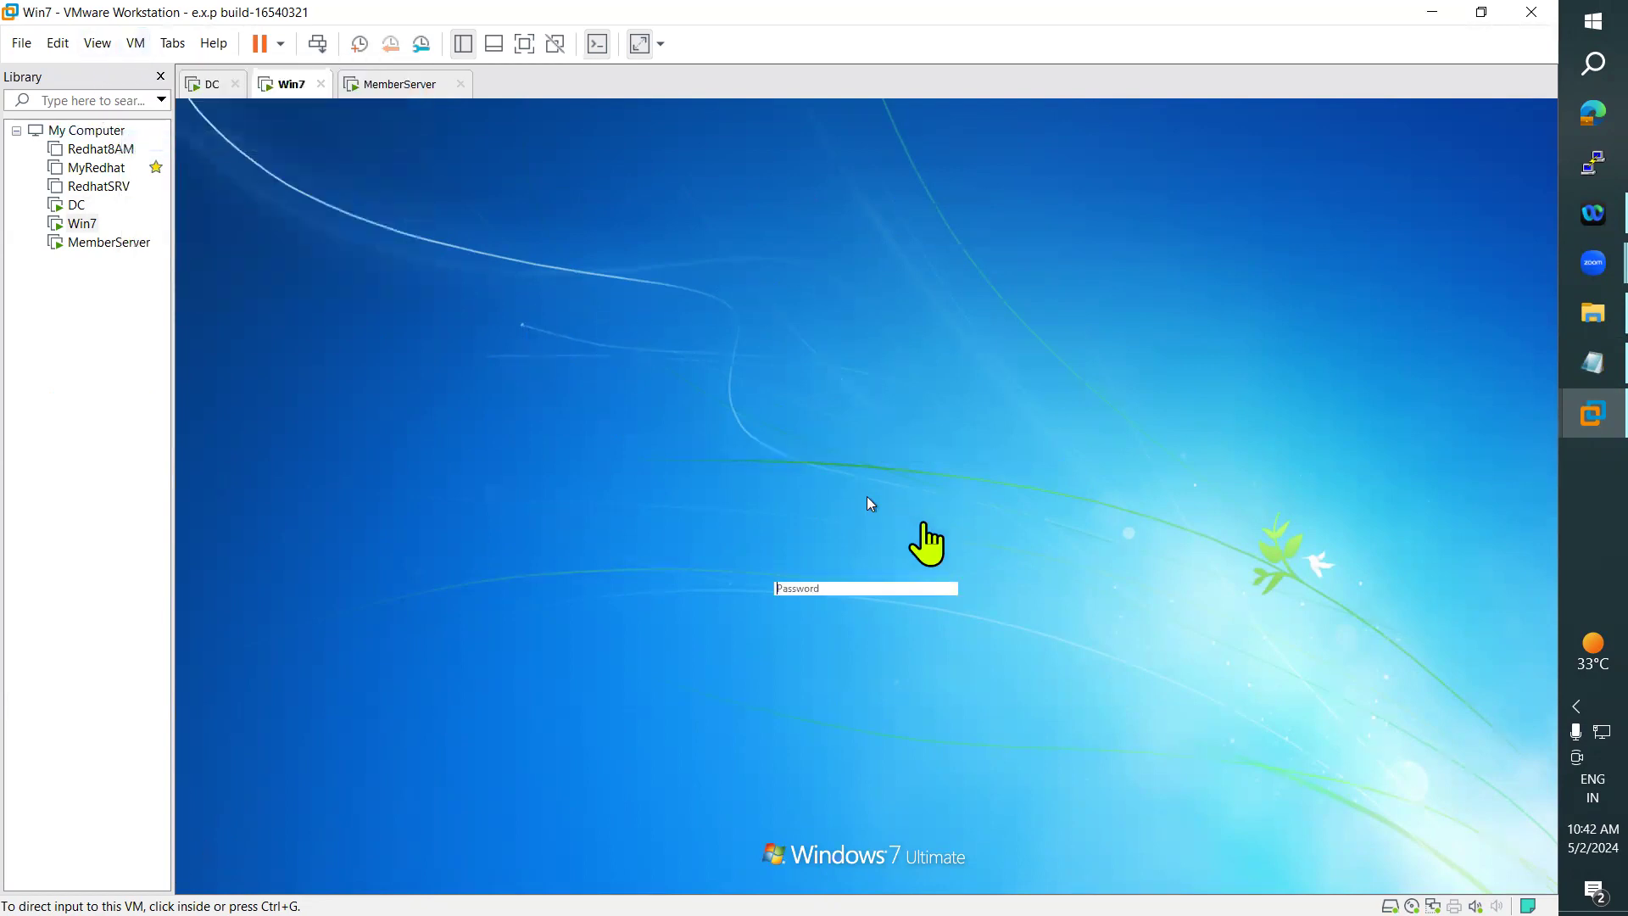
click(835, 587)
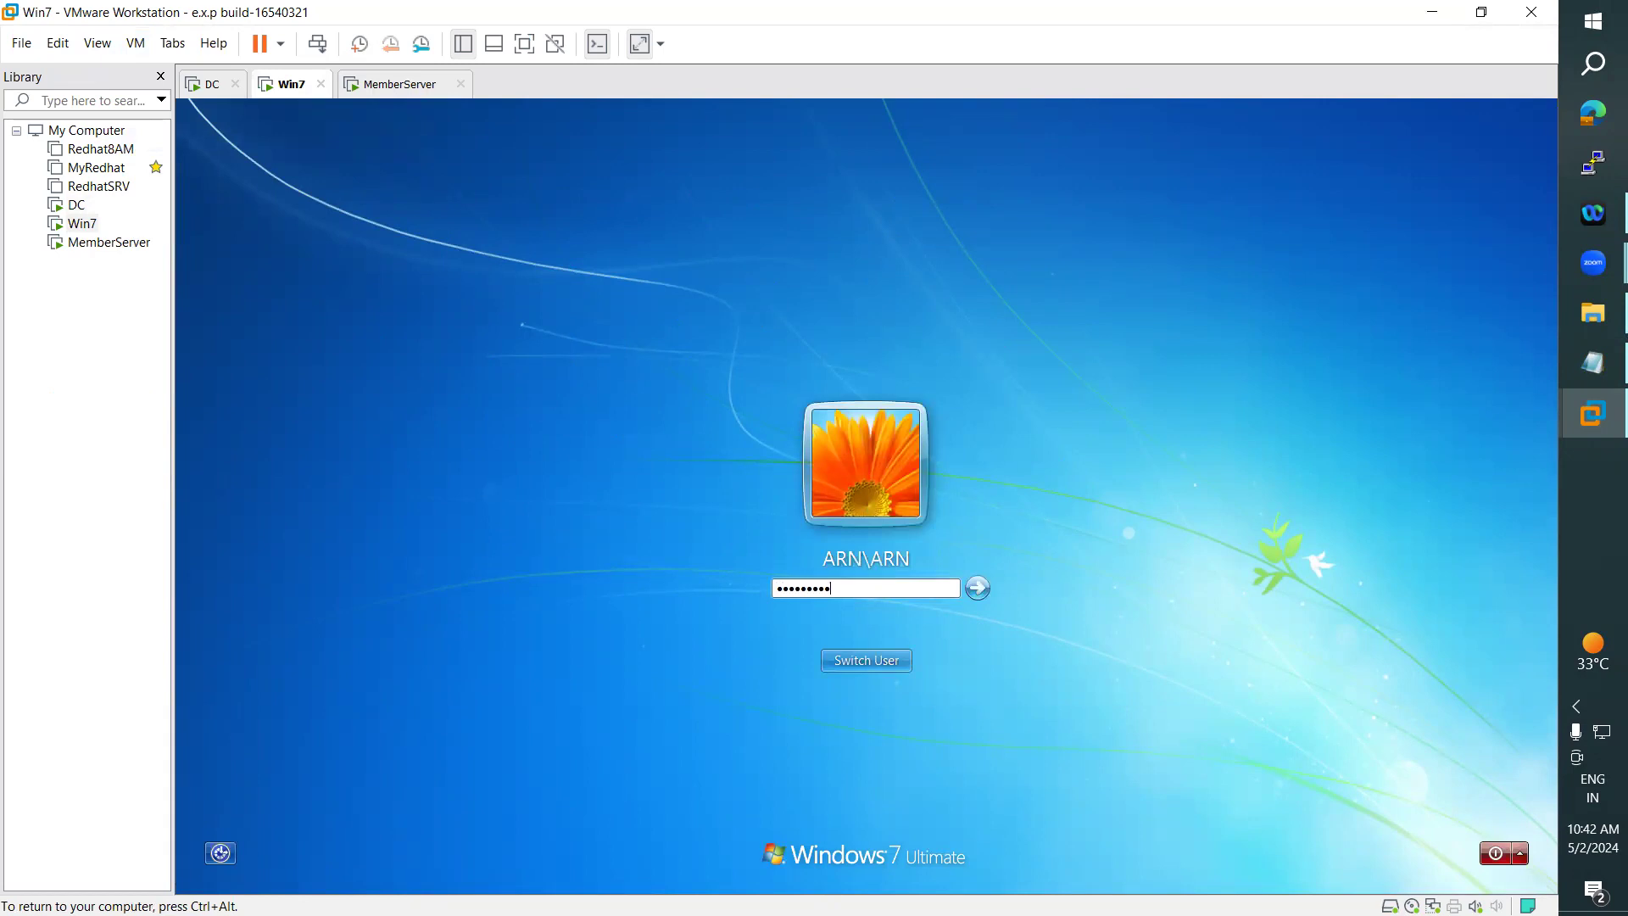
key(Return)
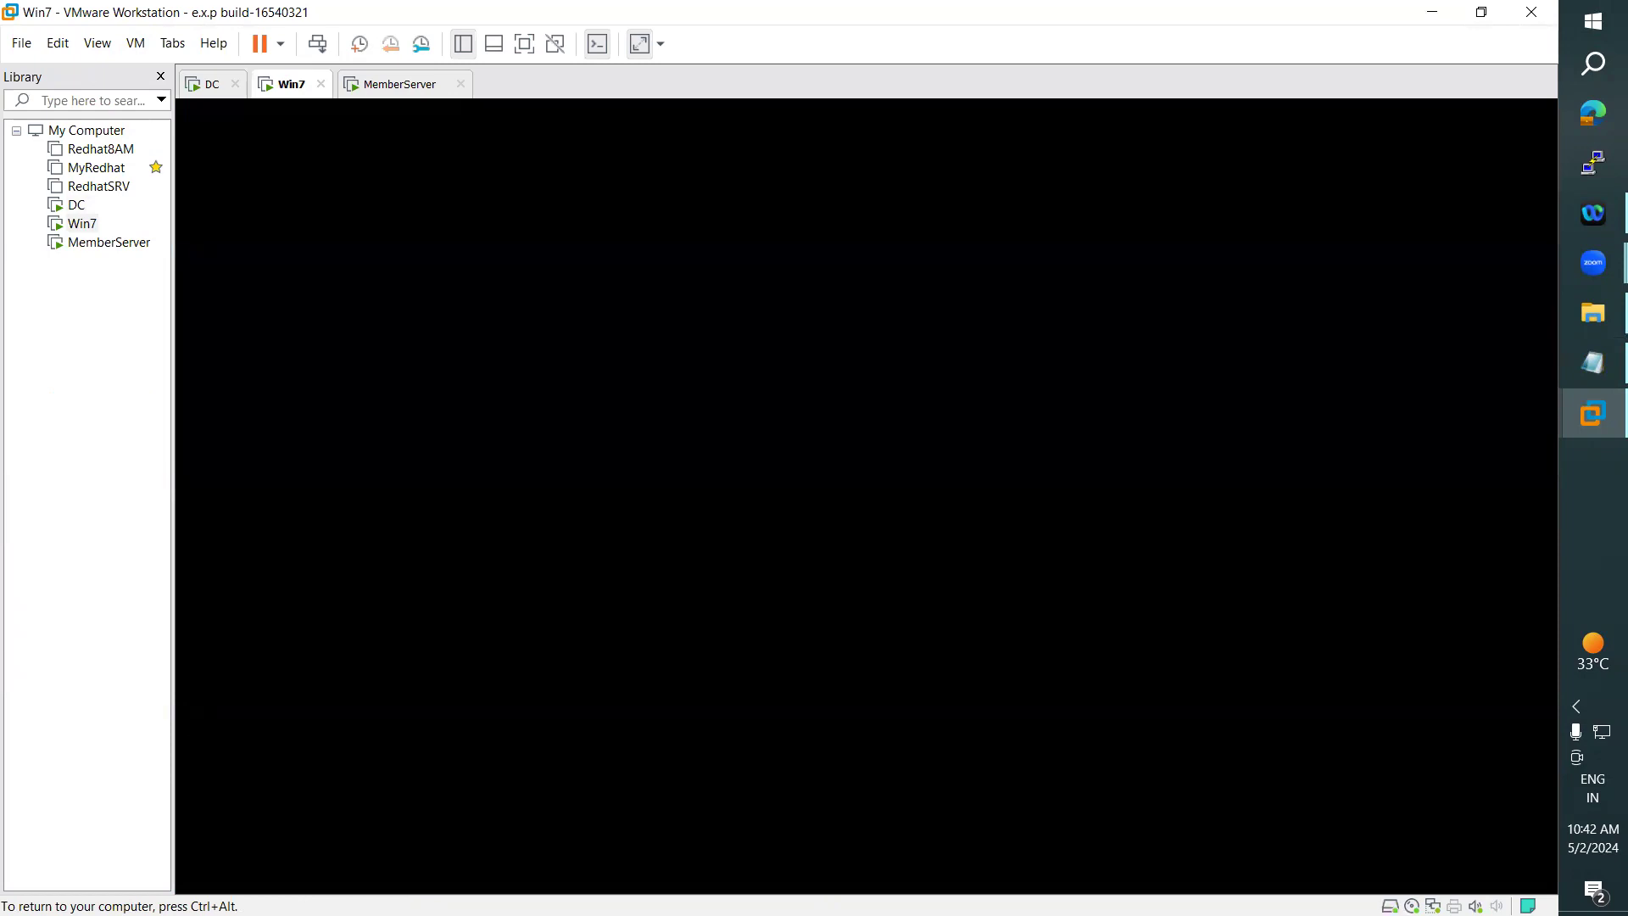
- Show the DC, Win7 and MemberServer virtual machines as networked computers, and return to the DC's D: drive
key(ctrl+alt)
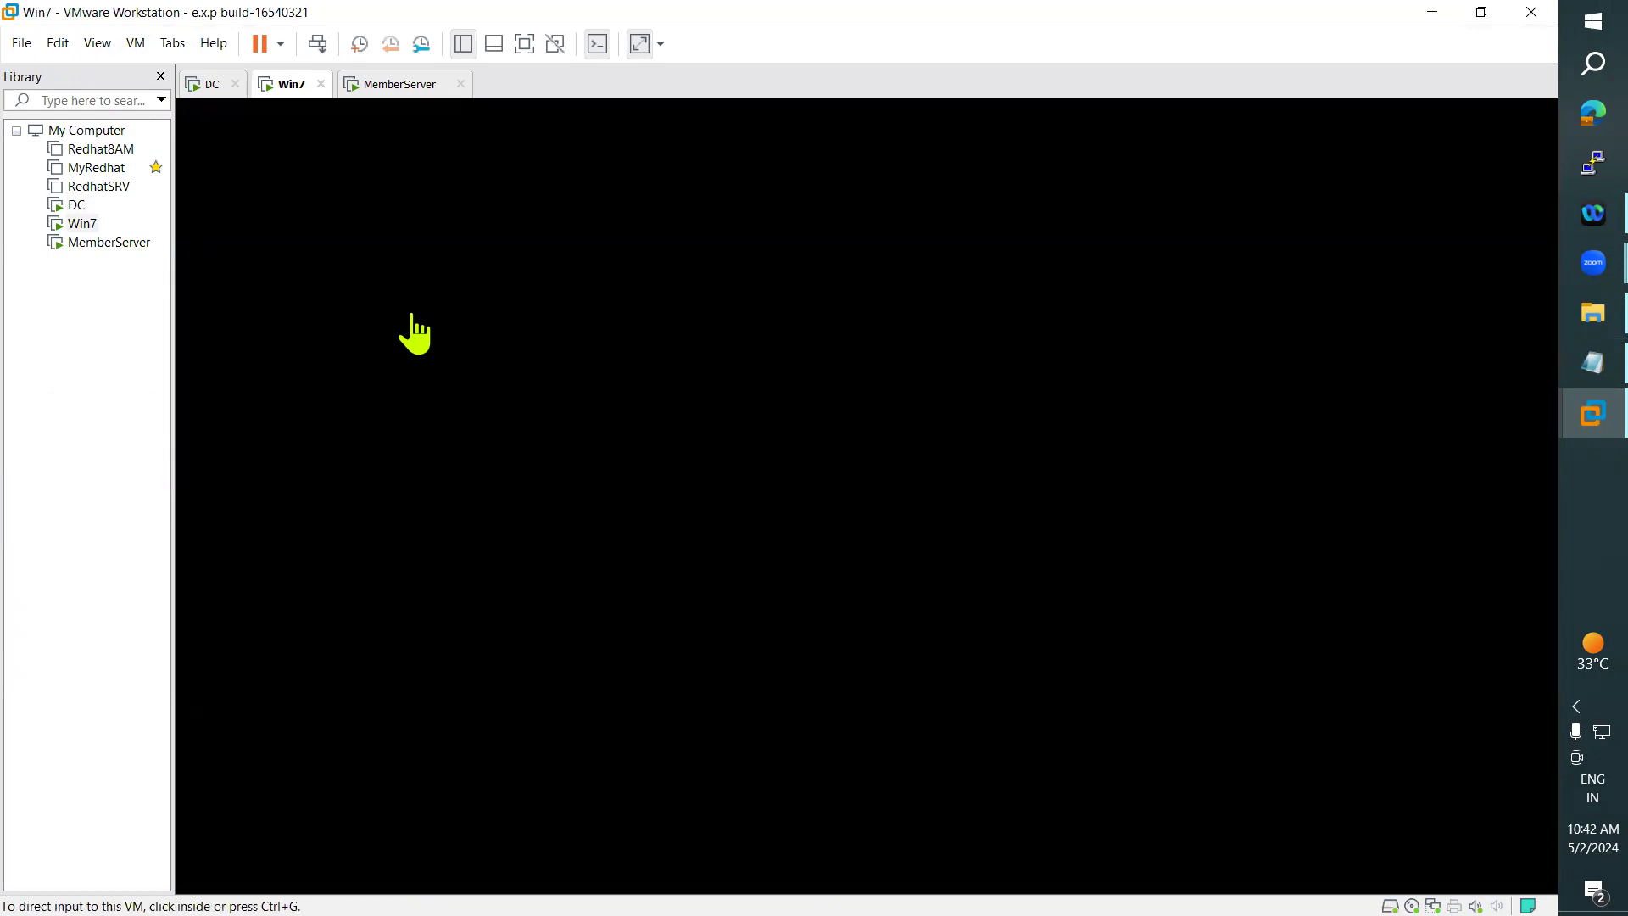
click(210, 85)
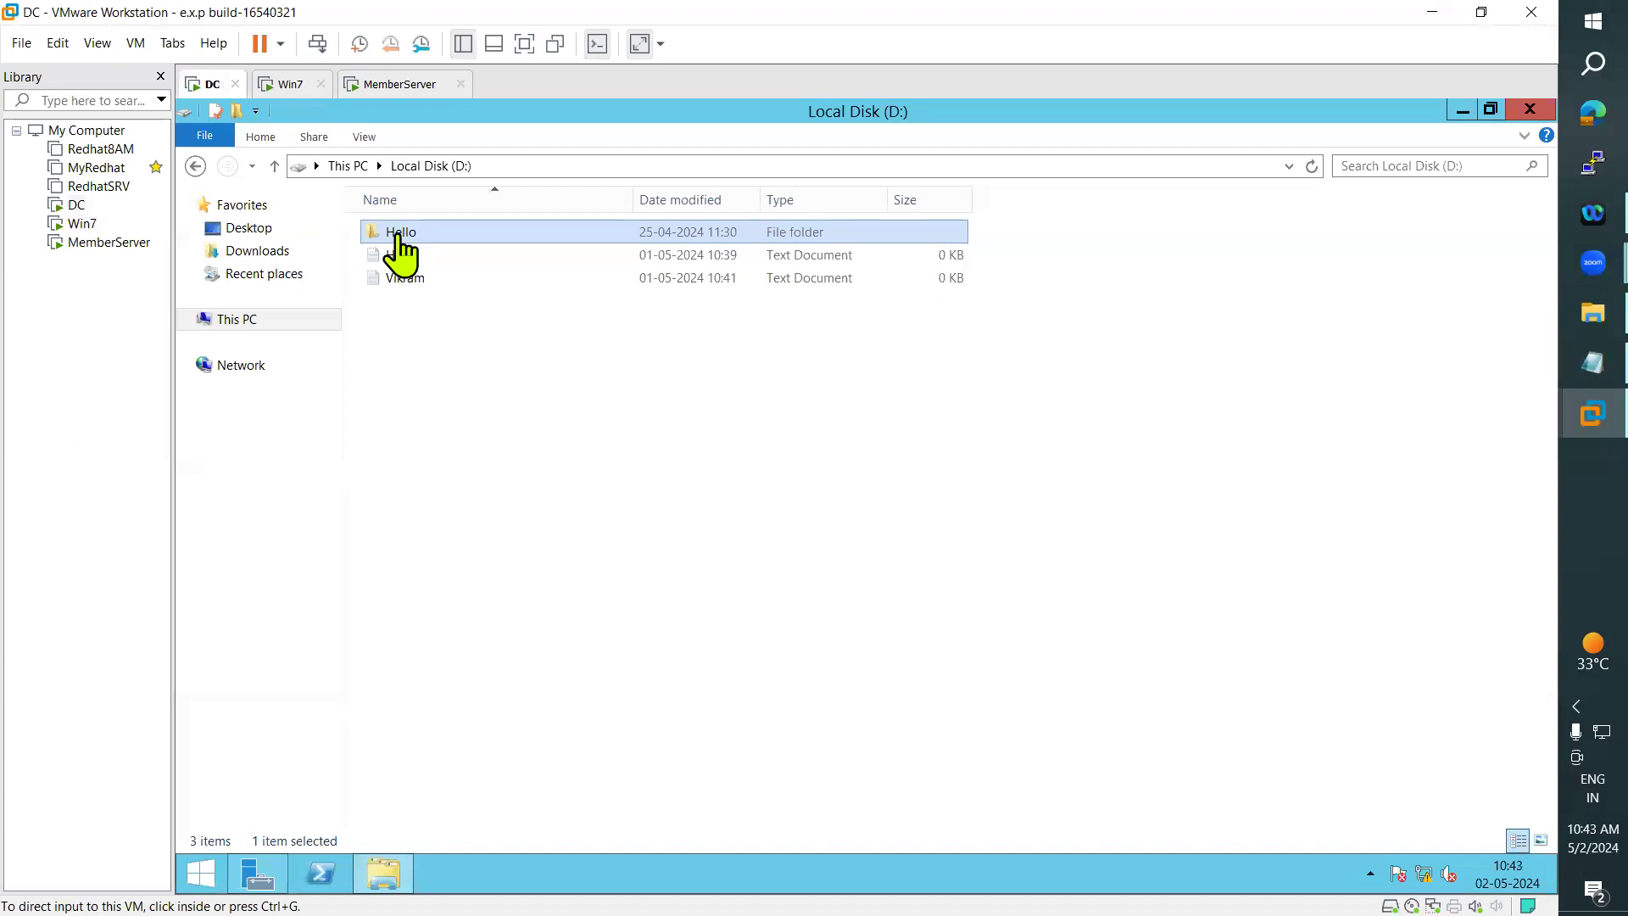
click(279, 86)
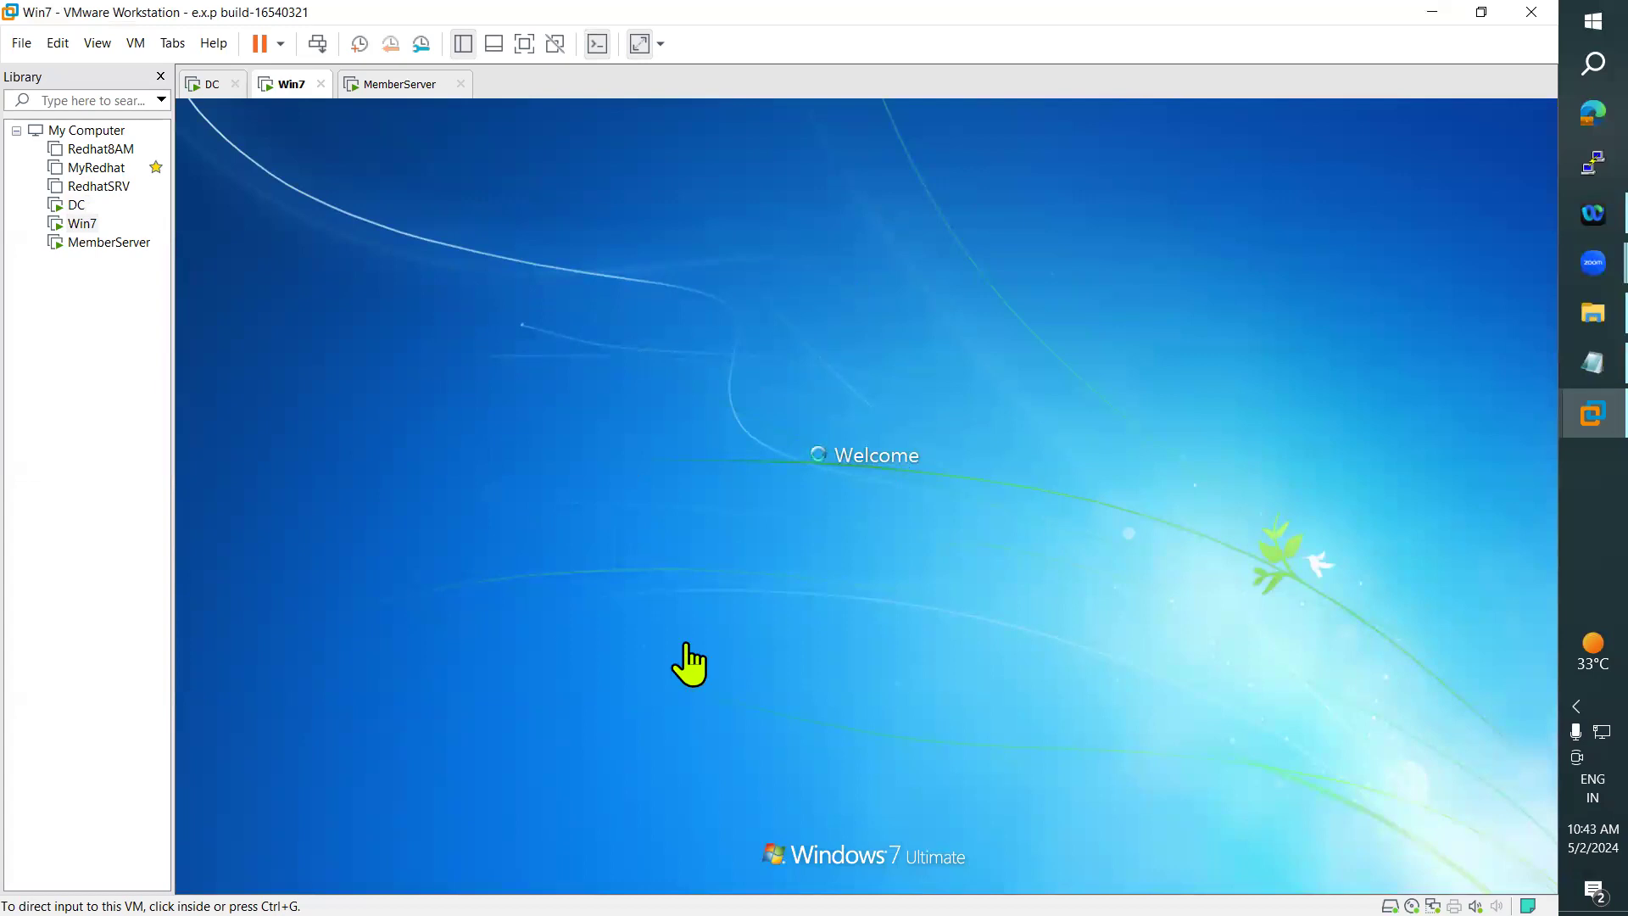
click(216, 88)
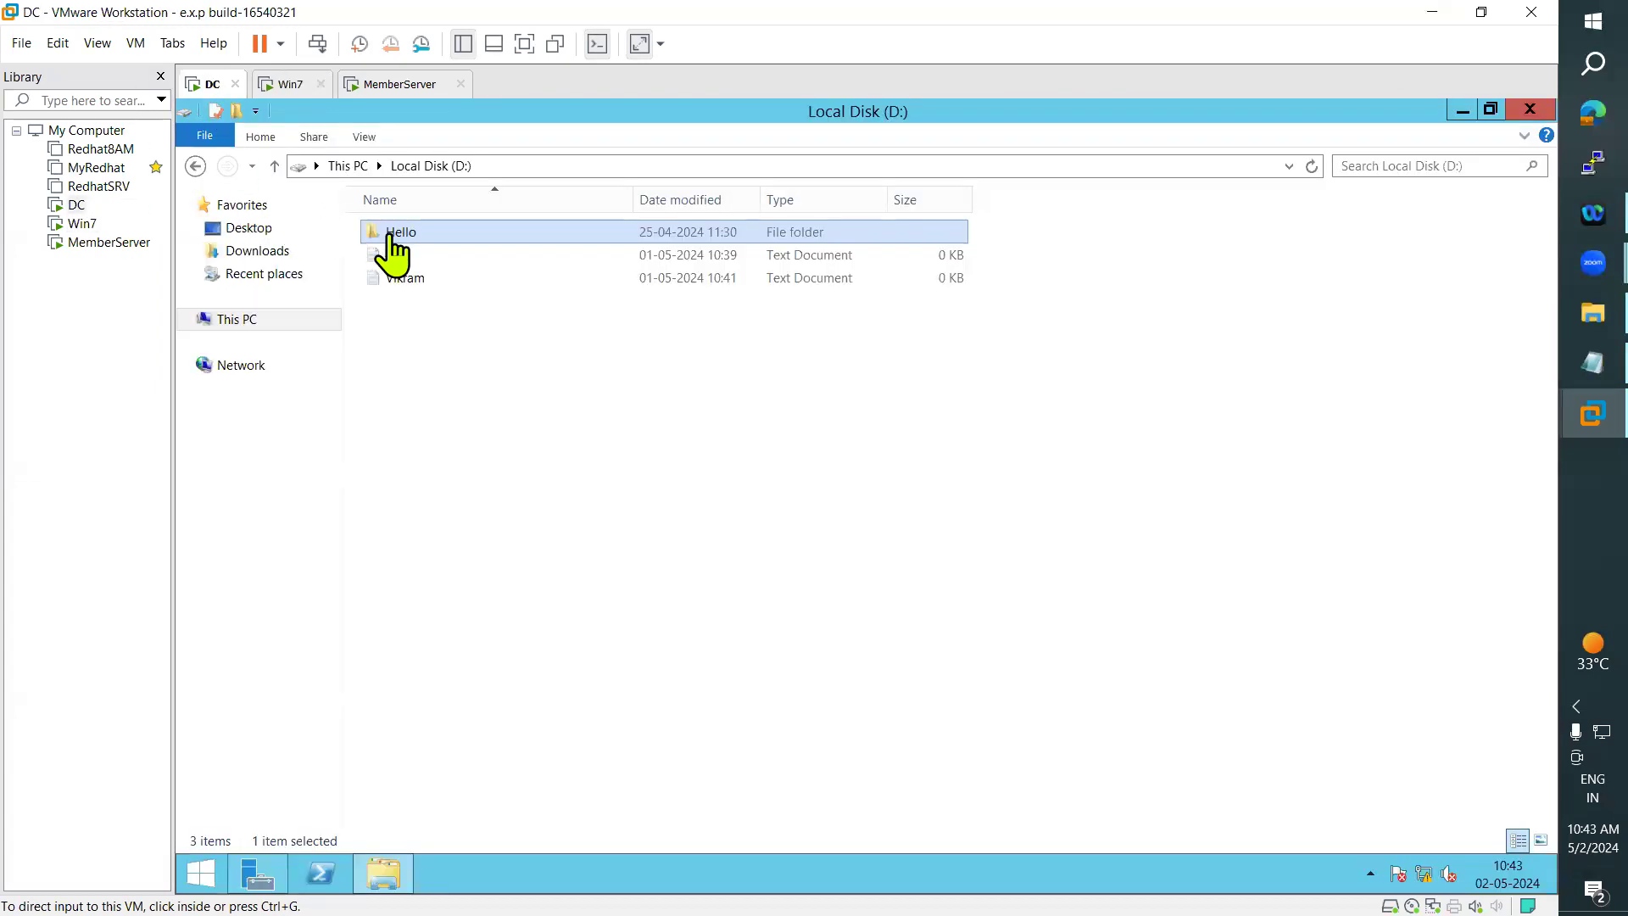
click(400, 88)
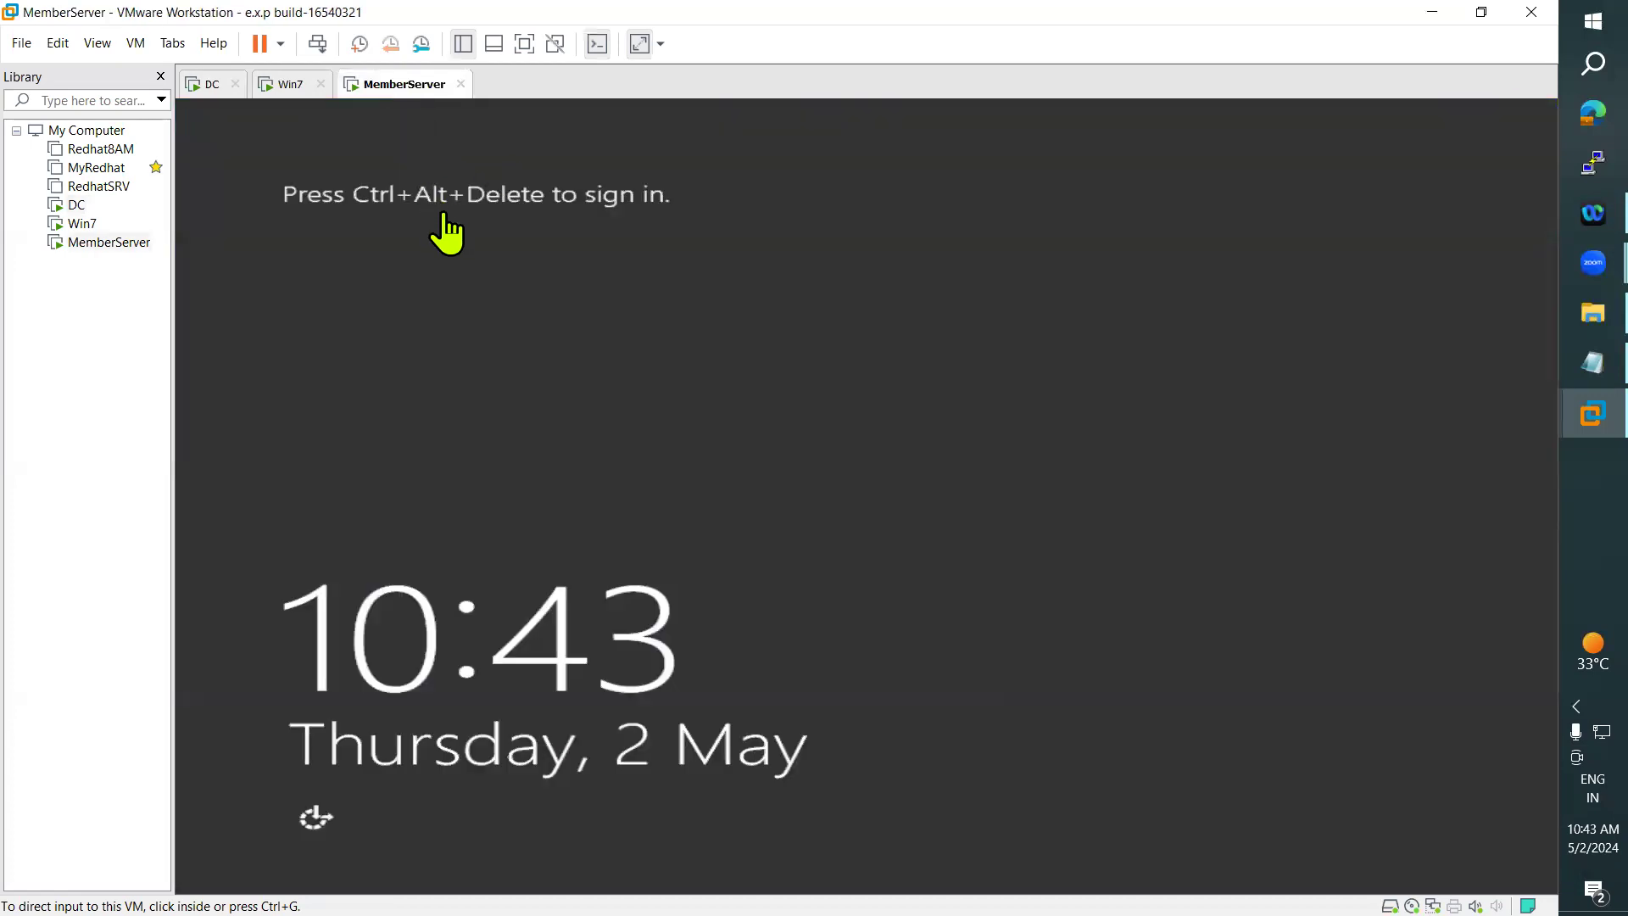
click(205, 86)
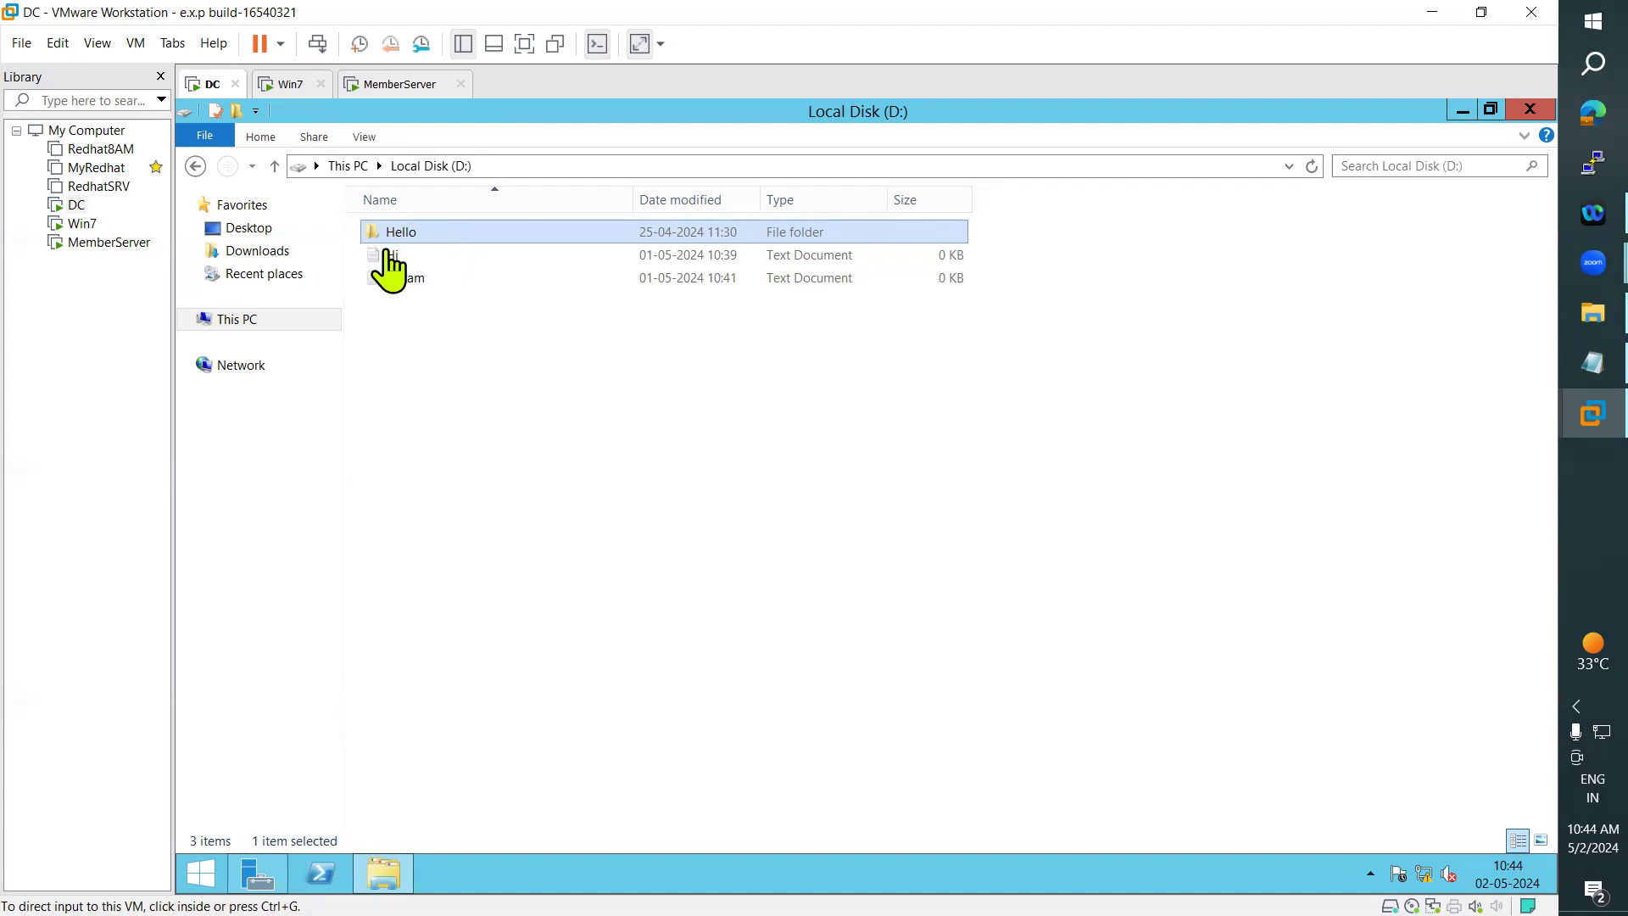
- Return to the Notepad notes and mark the shared folders question and the starts of the lines on hiding and copying shared folders
click(1588, 365)
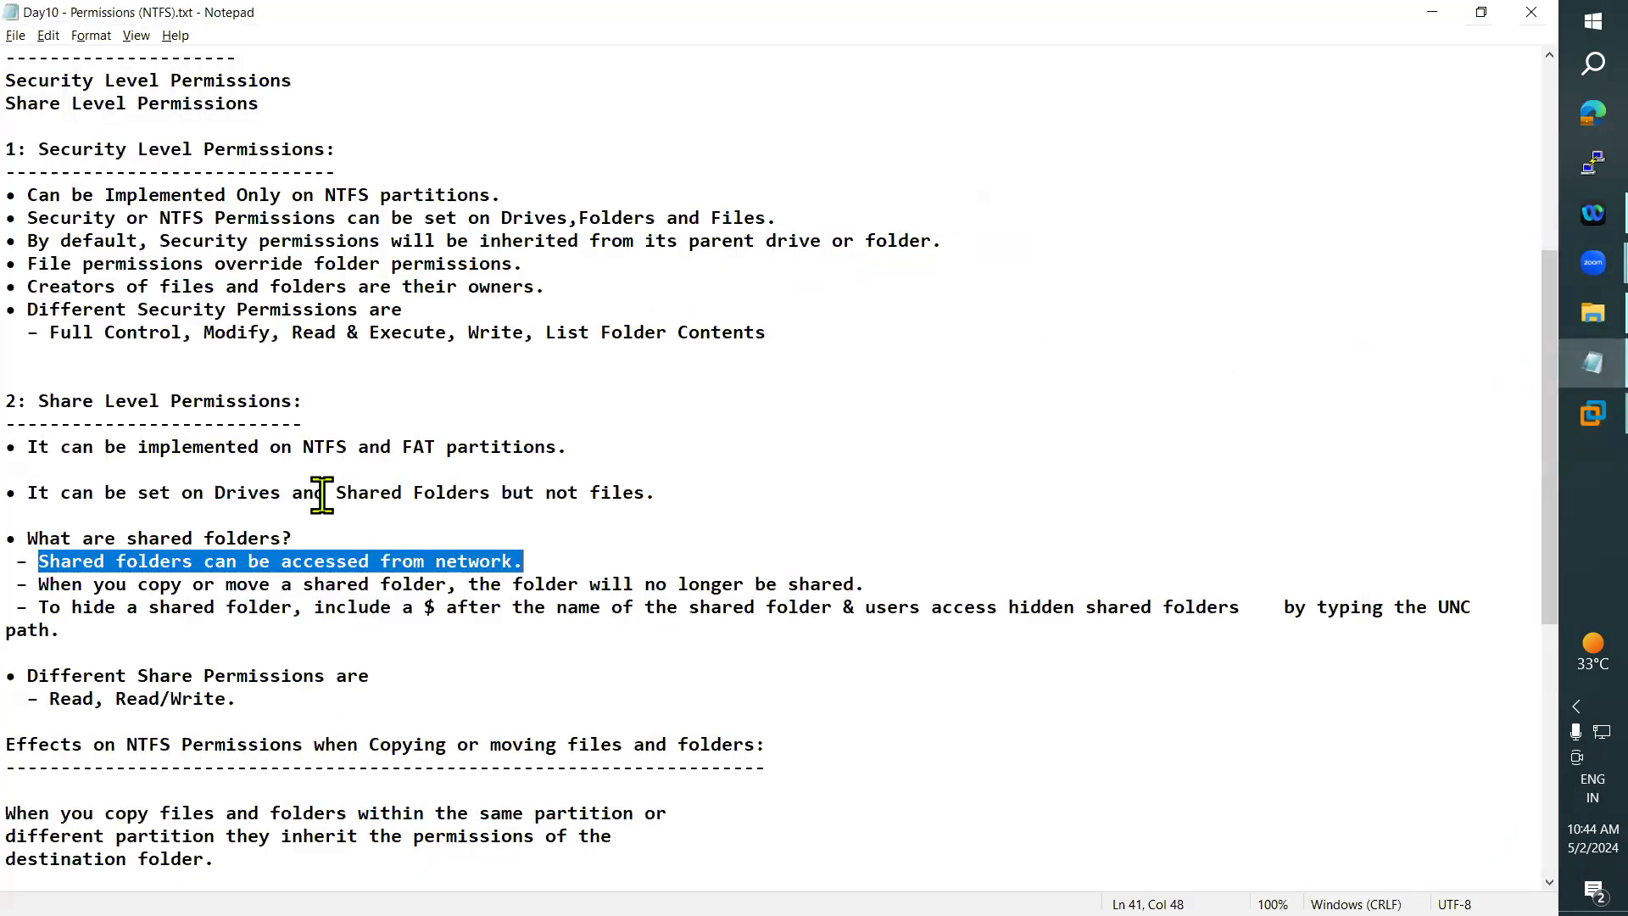
click(161, 562)
drag(343, 540, 73, 539)
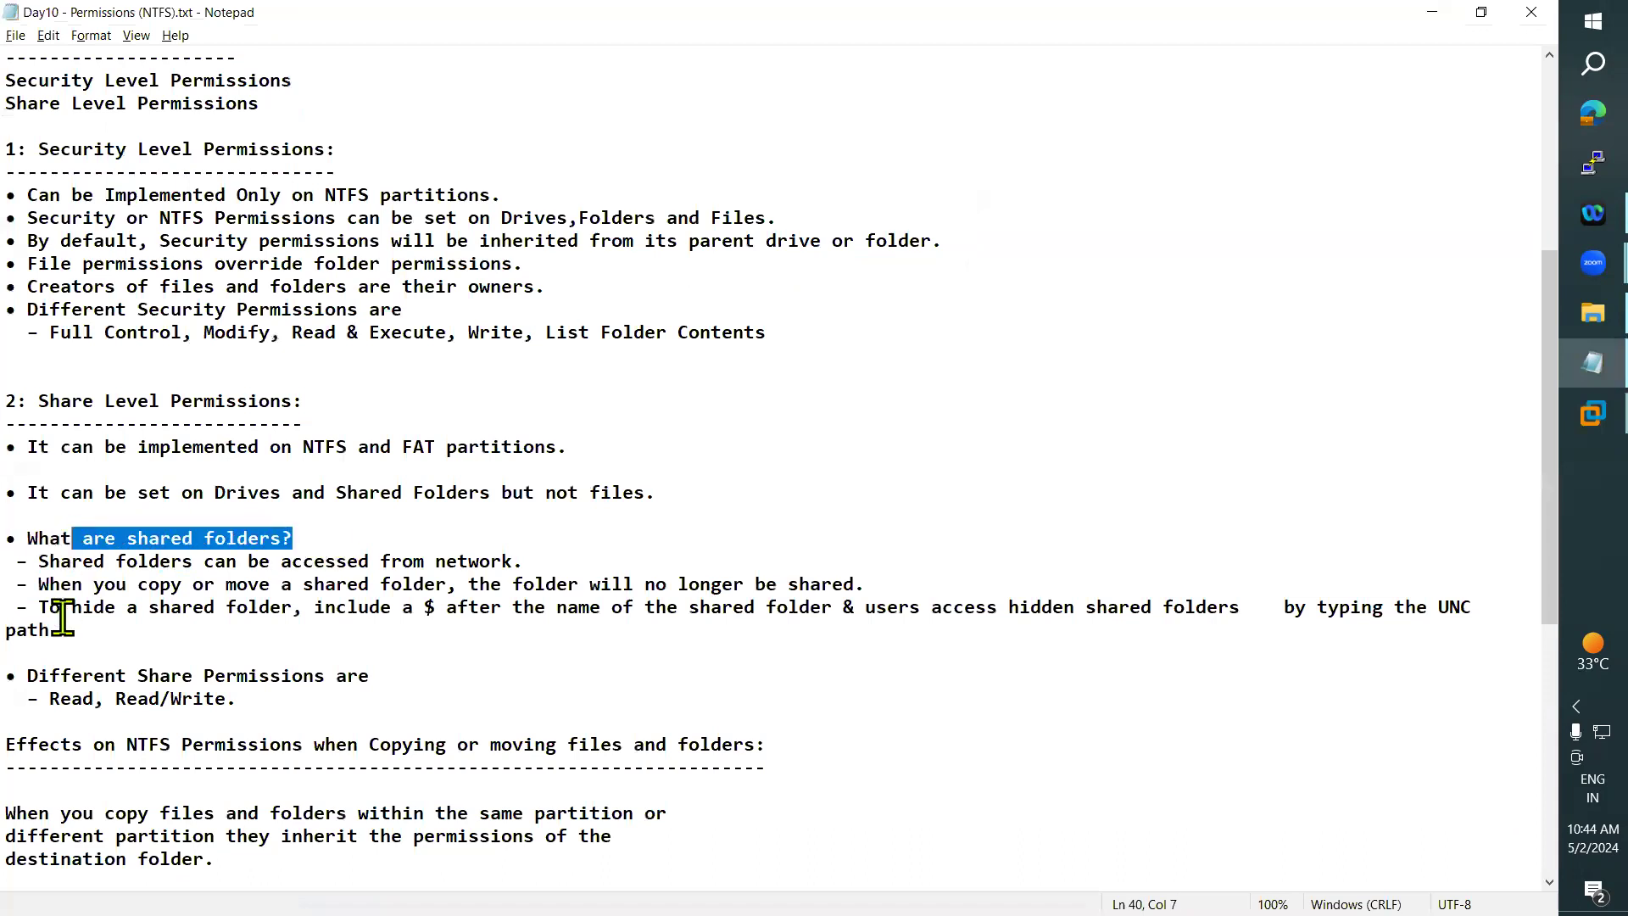
drag(40, 608, 159, 607)
drag(40, 583, 115, 584)
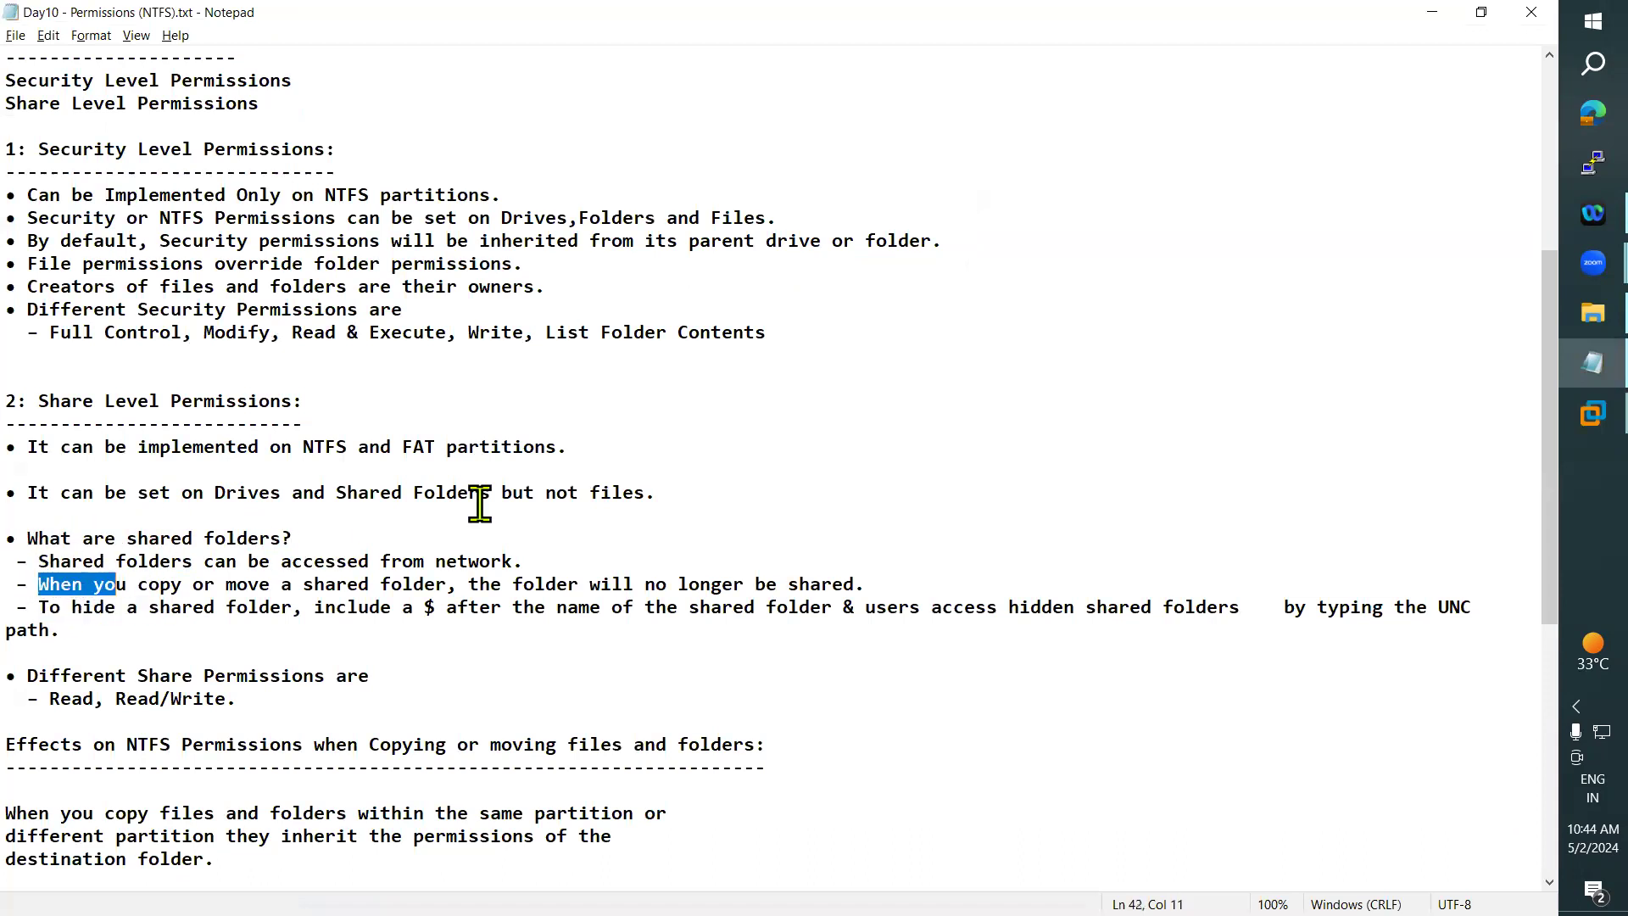
- Minimize the notes, and copy the Hello folder from the DC's D: drive into the C: drive
click(1433, 10)
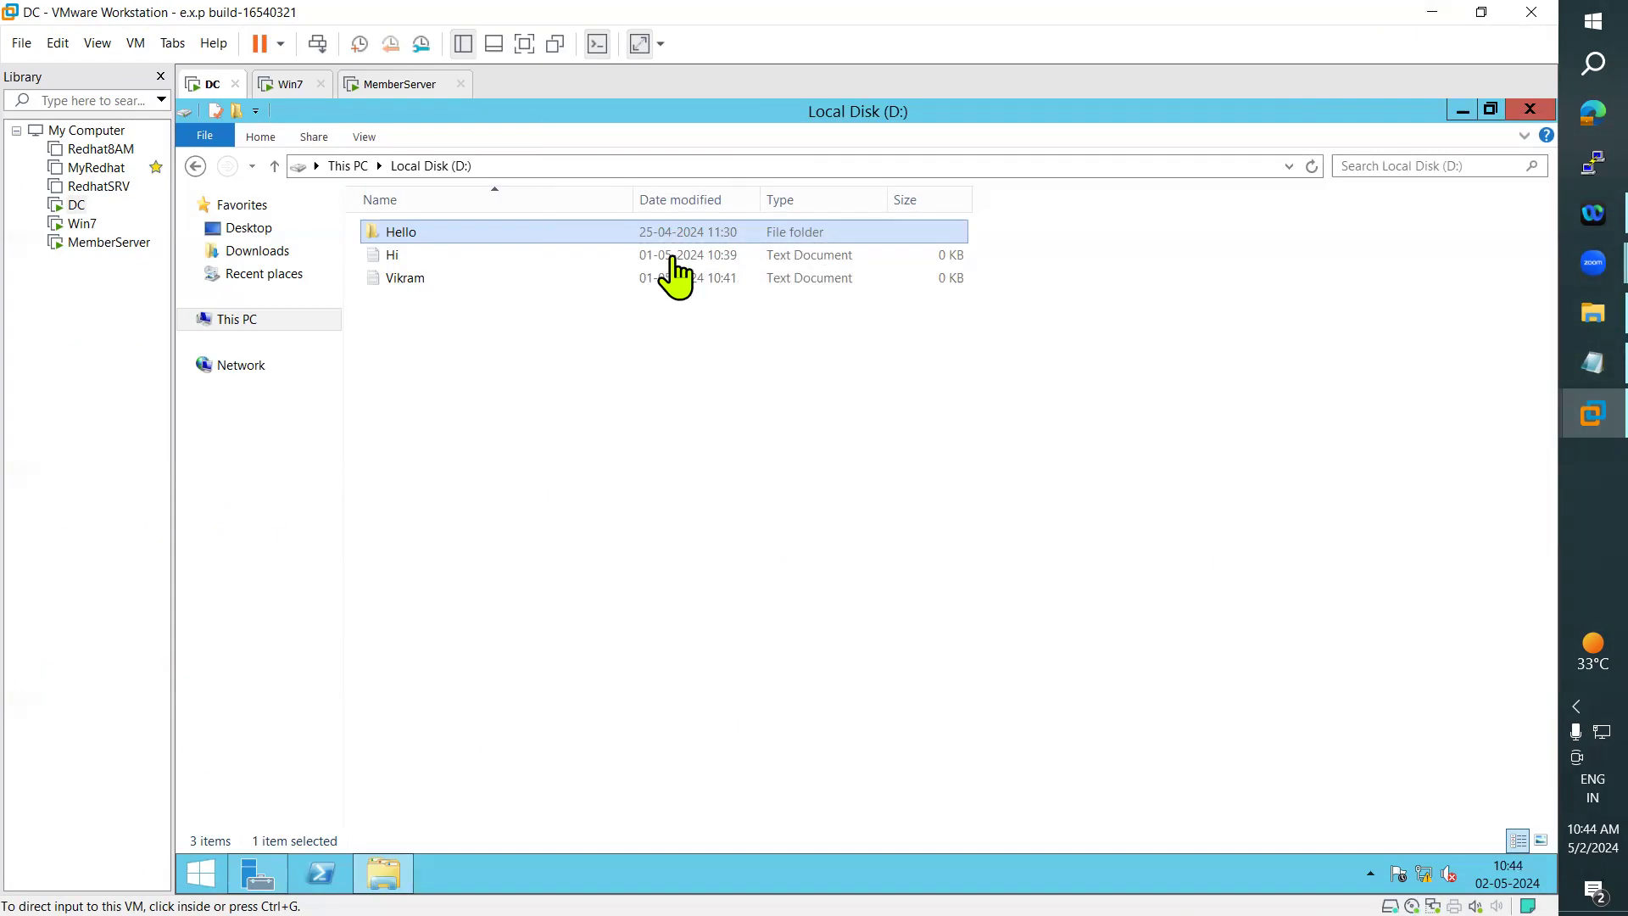
click(413, 234)
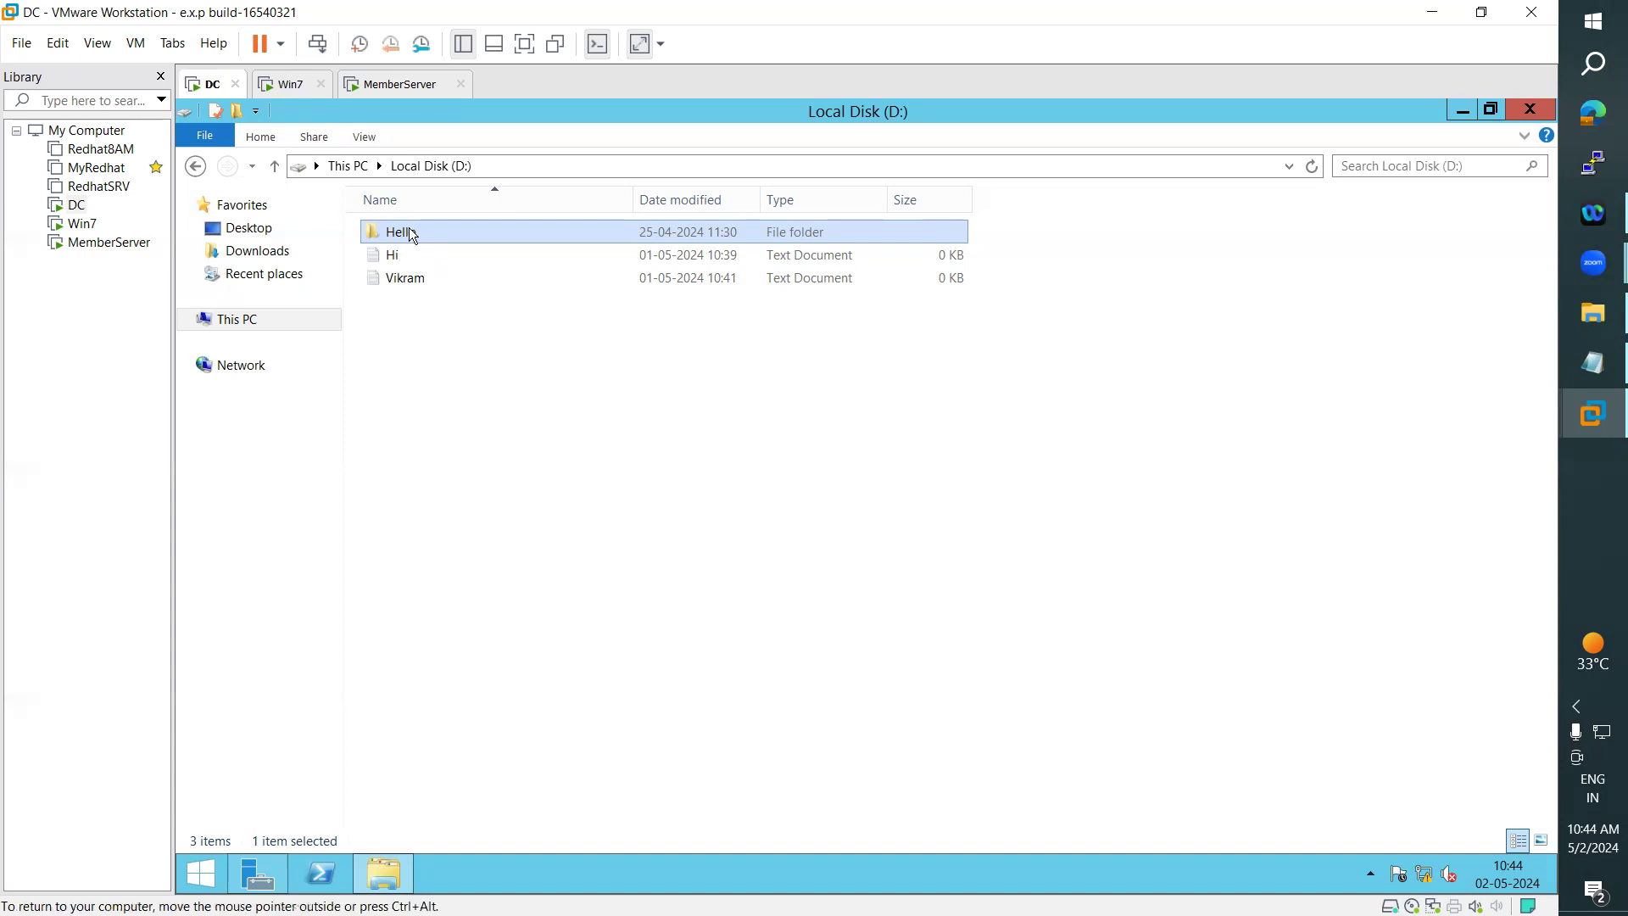
right_click(413, 234)
click(458, 413)
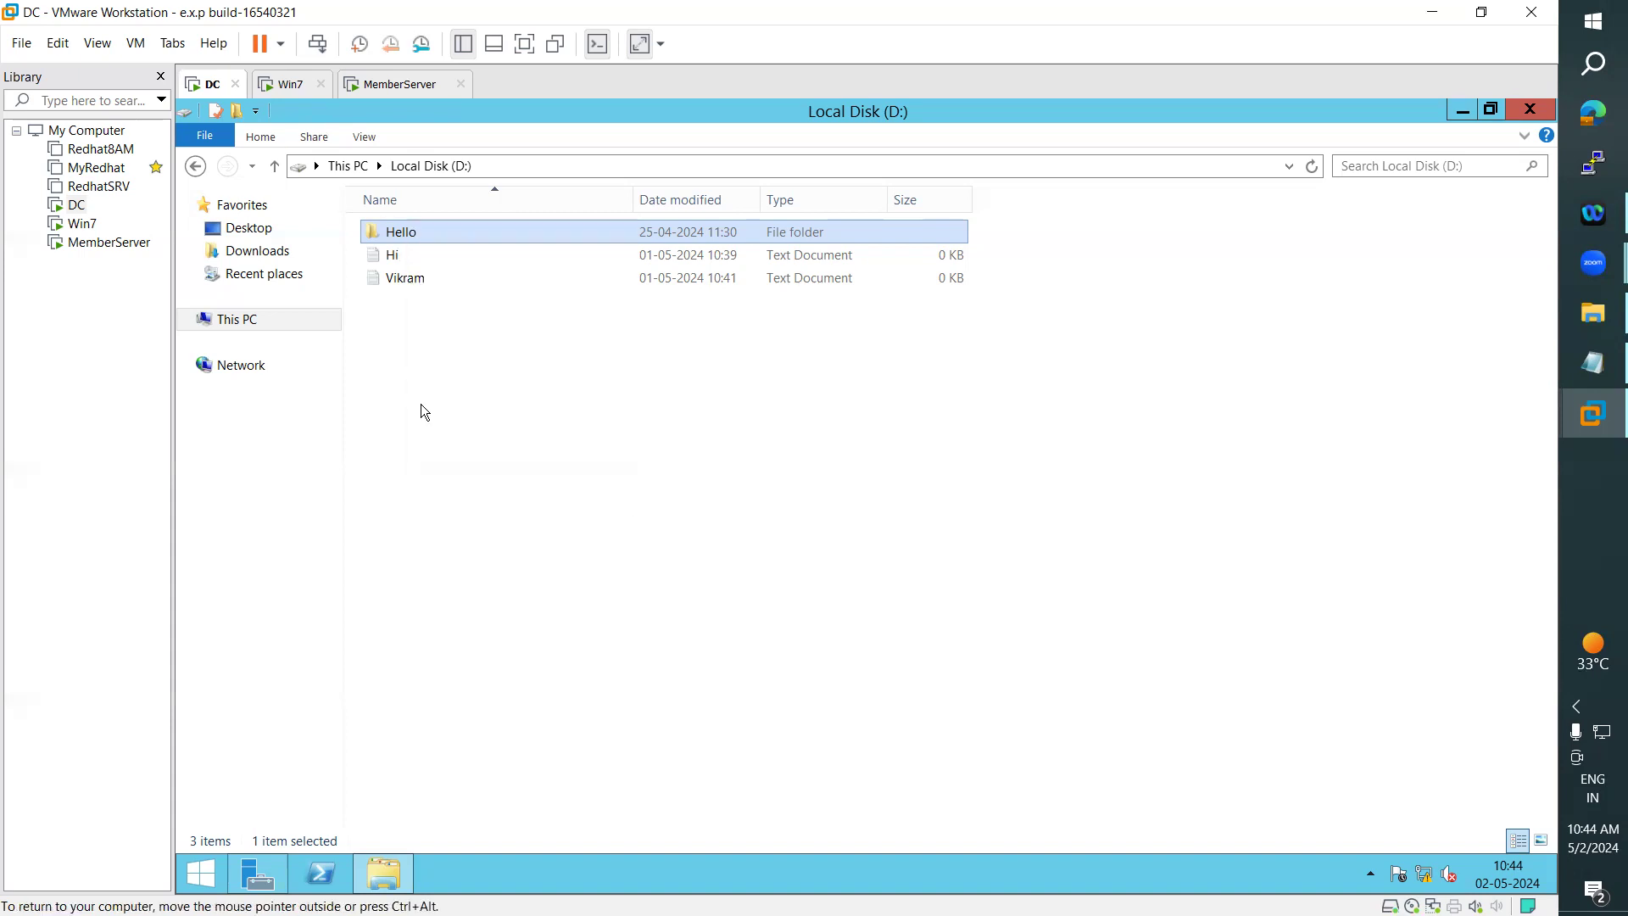
click(236, 322)
double_click(470, 400)
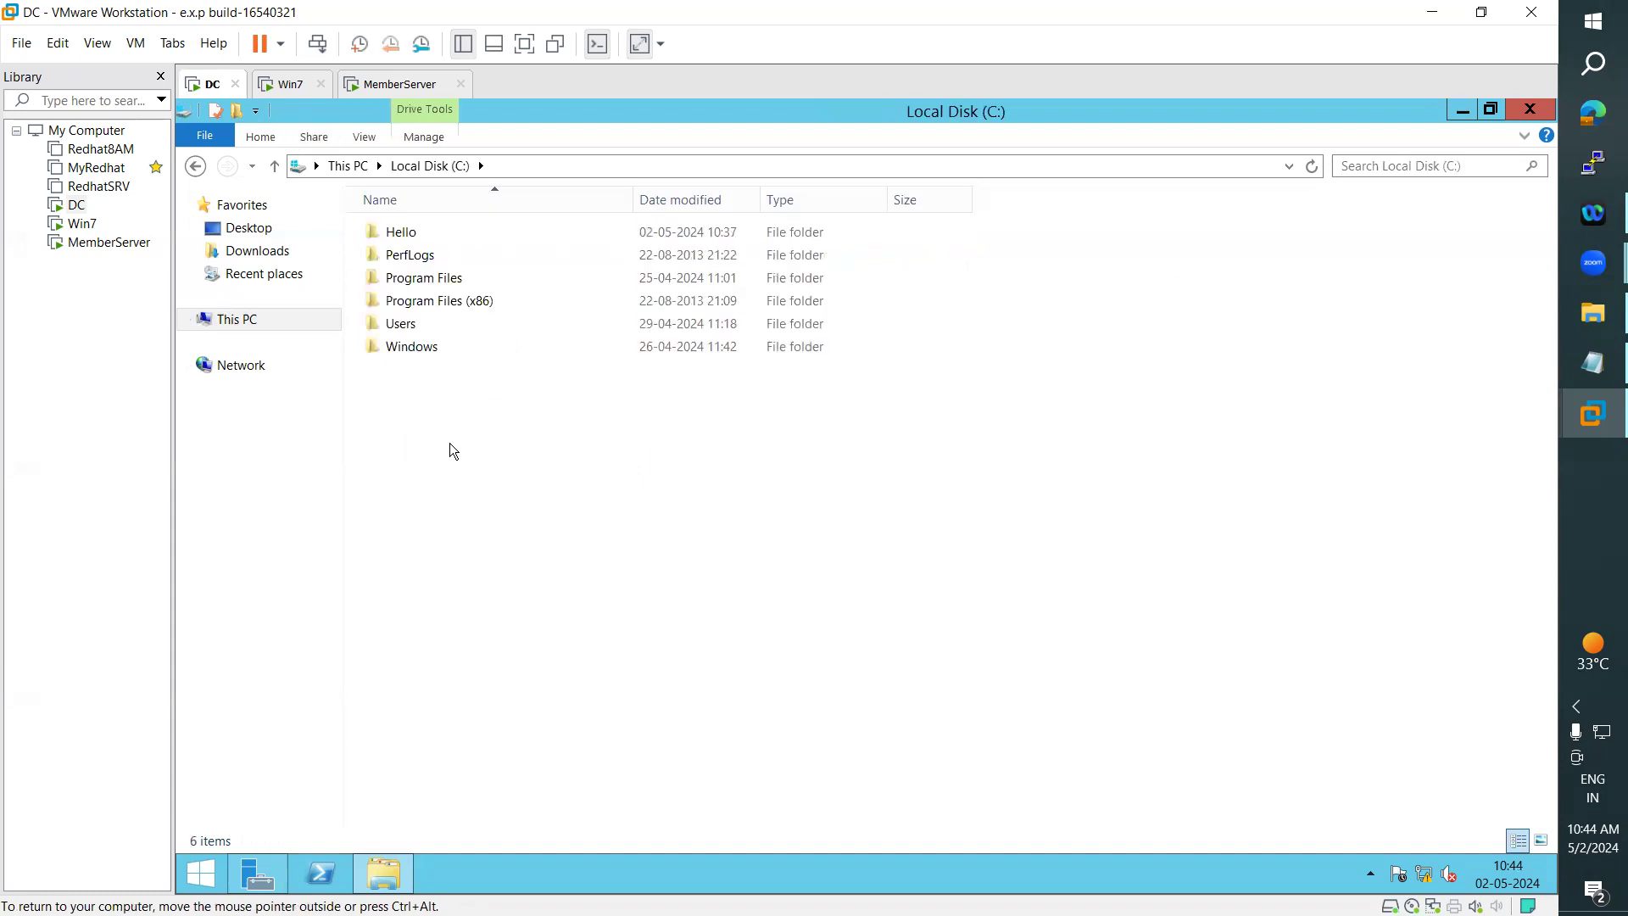
right_click(450, 443)
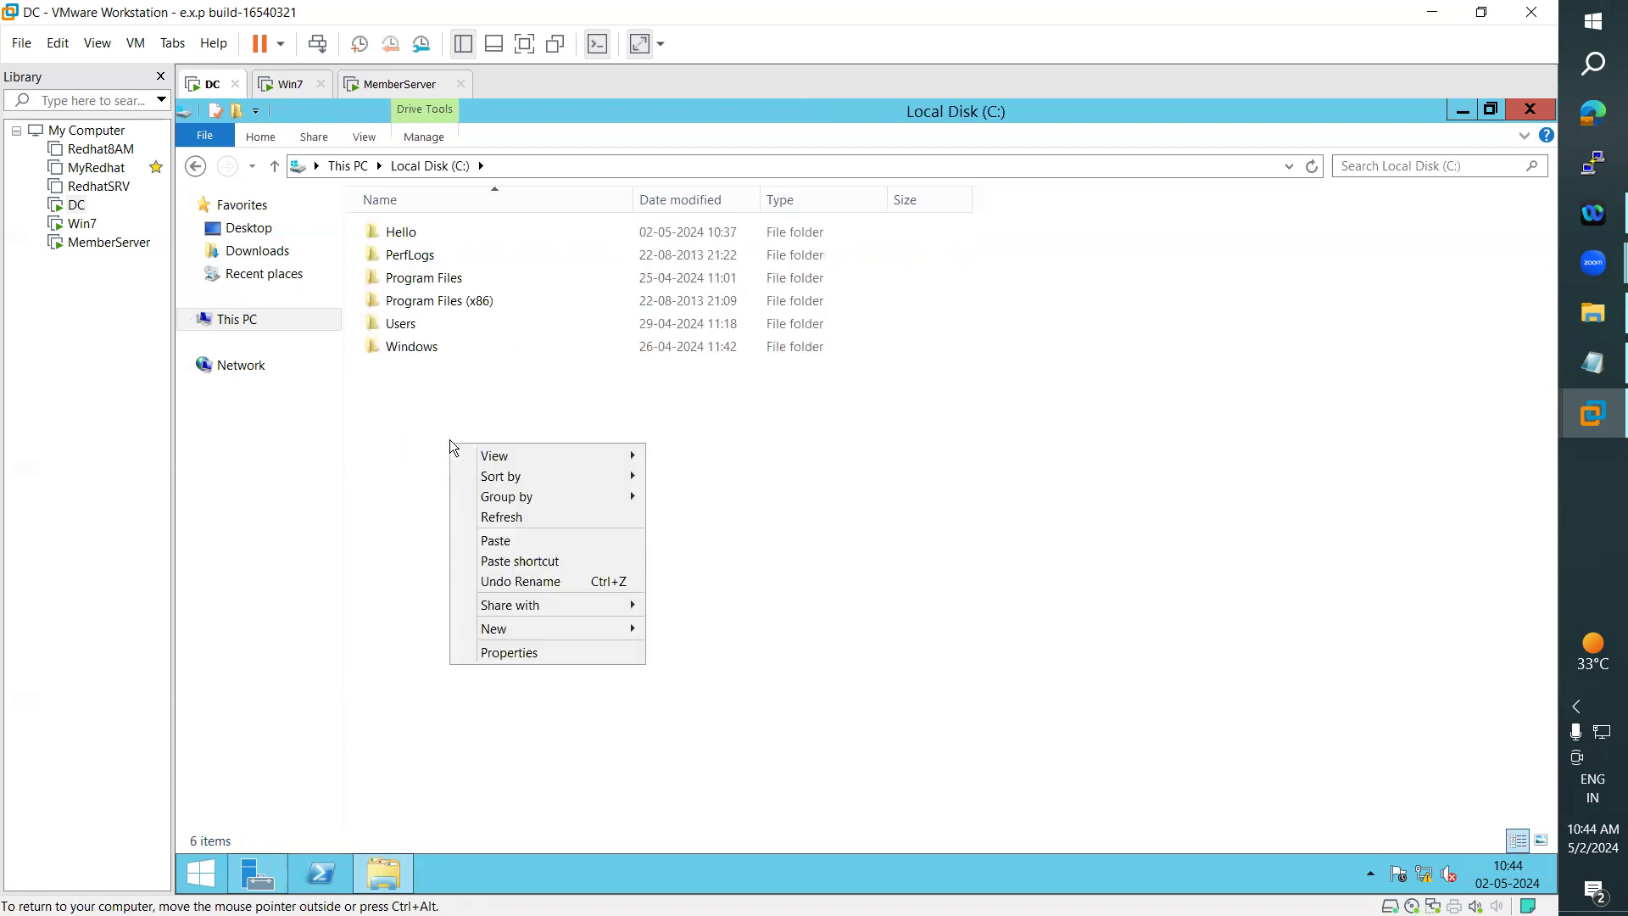
click(523, 543)
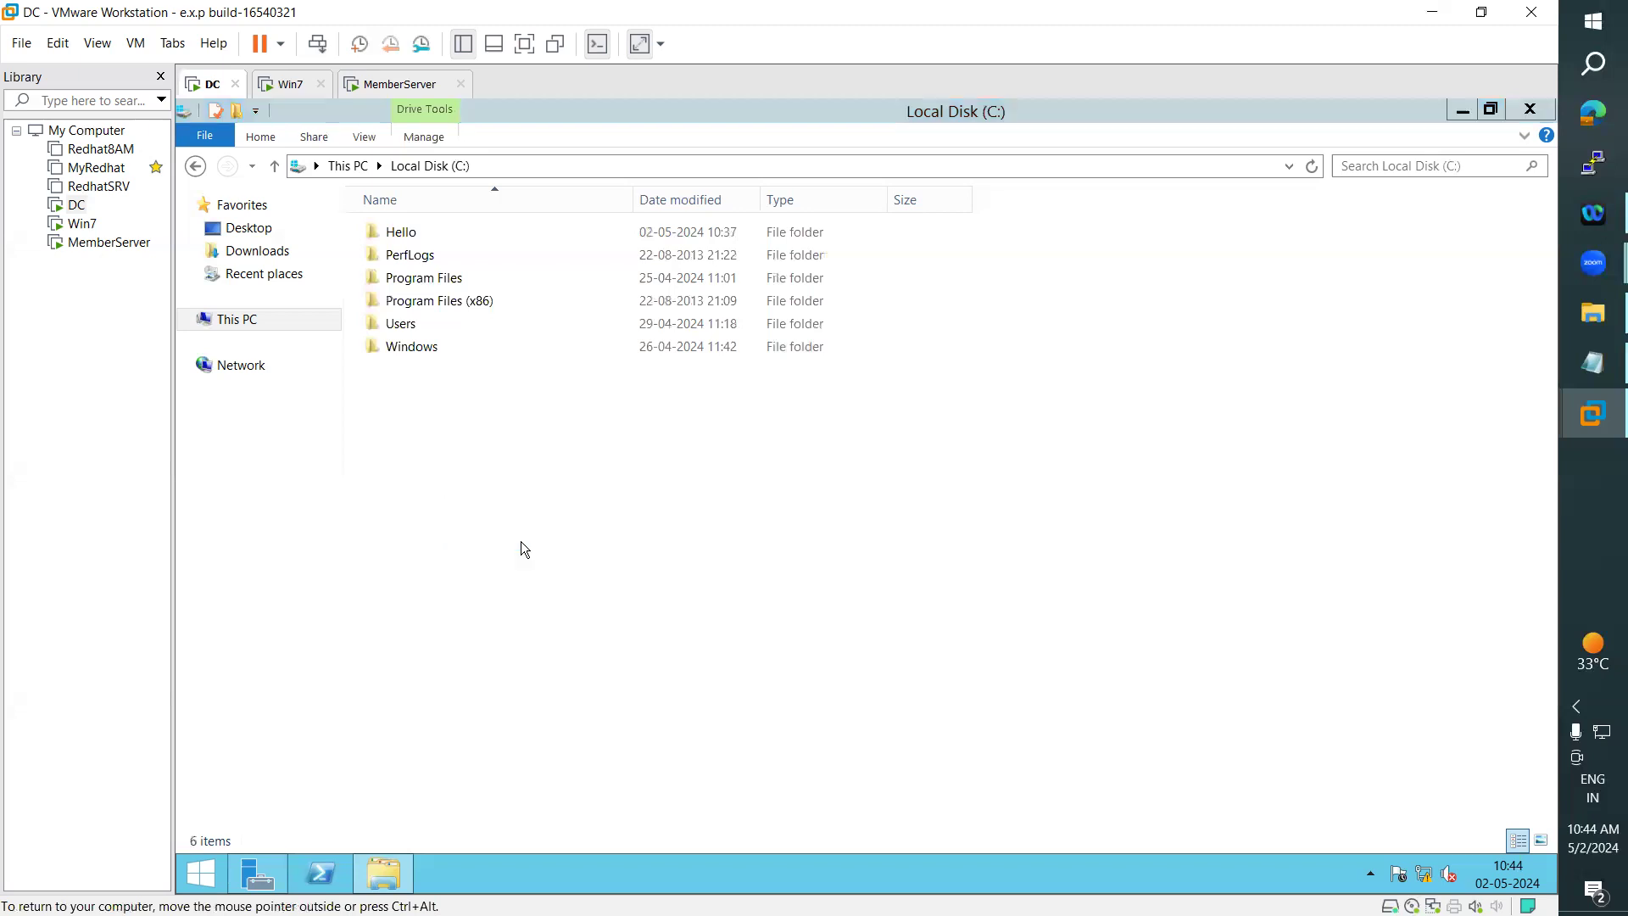
- Return to the Notepad notes and mark the line saying a copied or moved folder will no longer be shared
click(1565, 369)
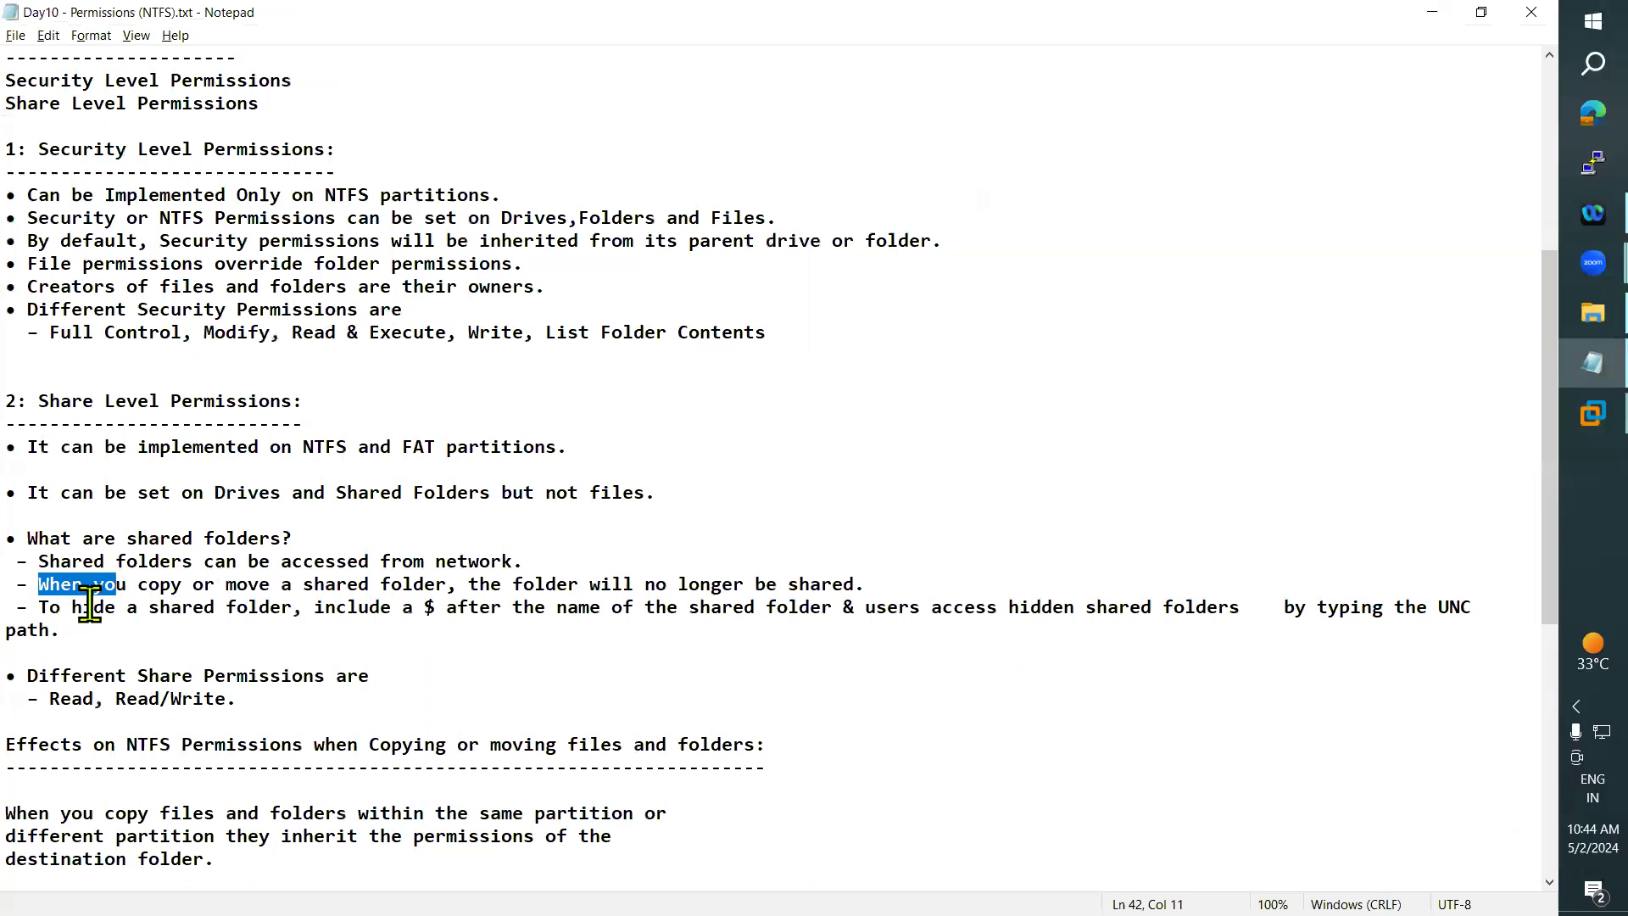
drag(56, 599, 211, 585)
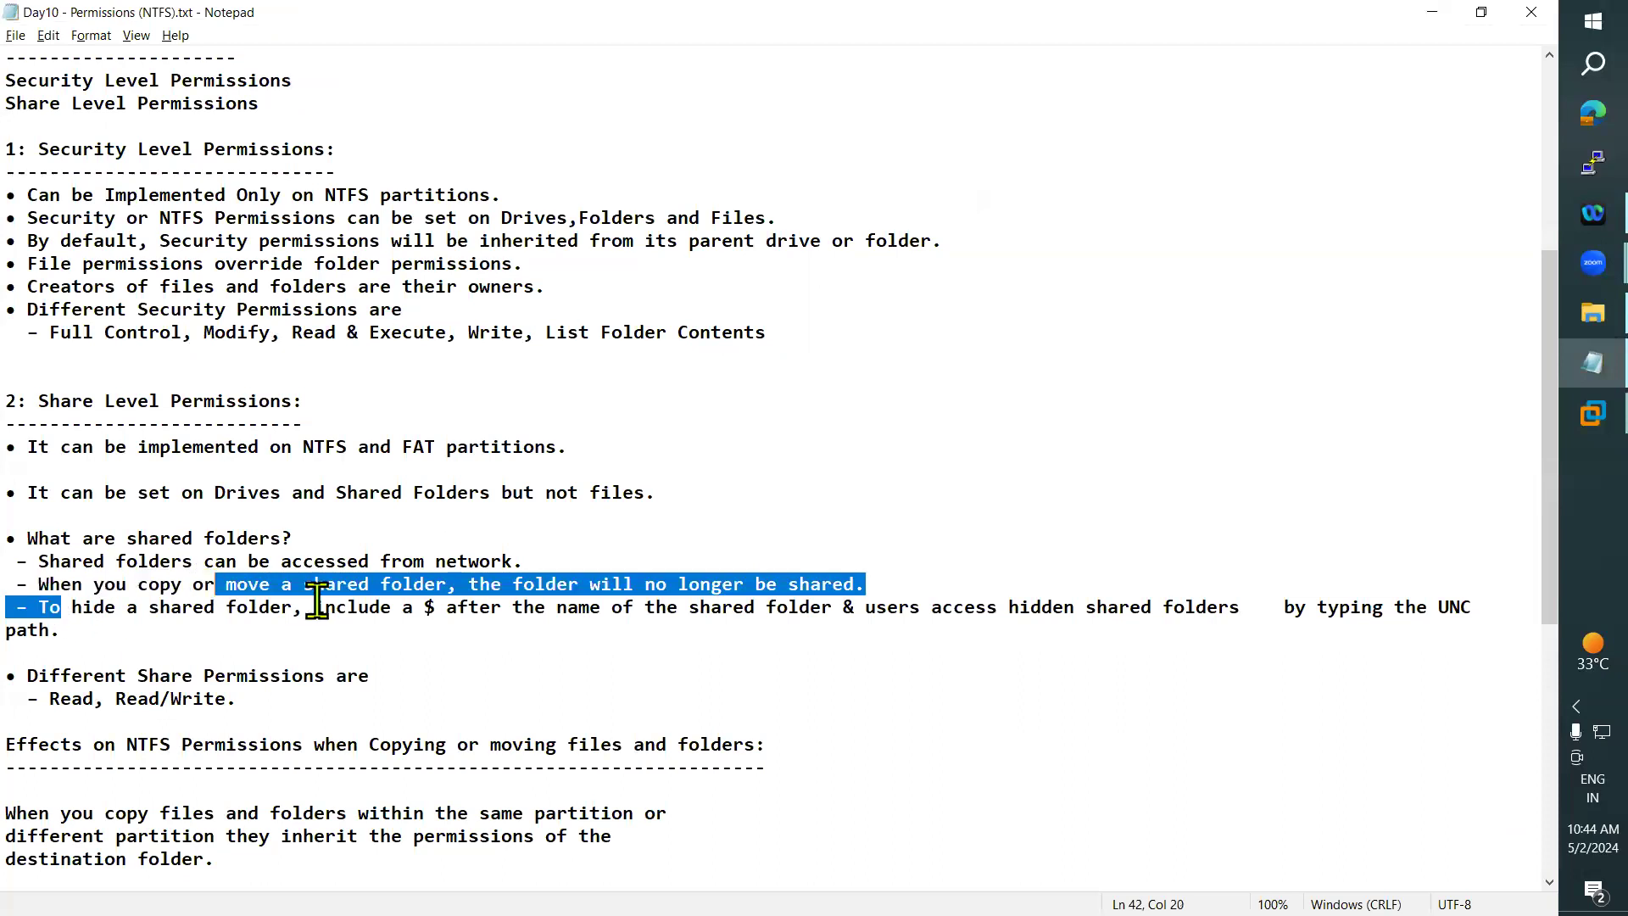
click(478, 636)
drag(480, 584, 855, 584)
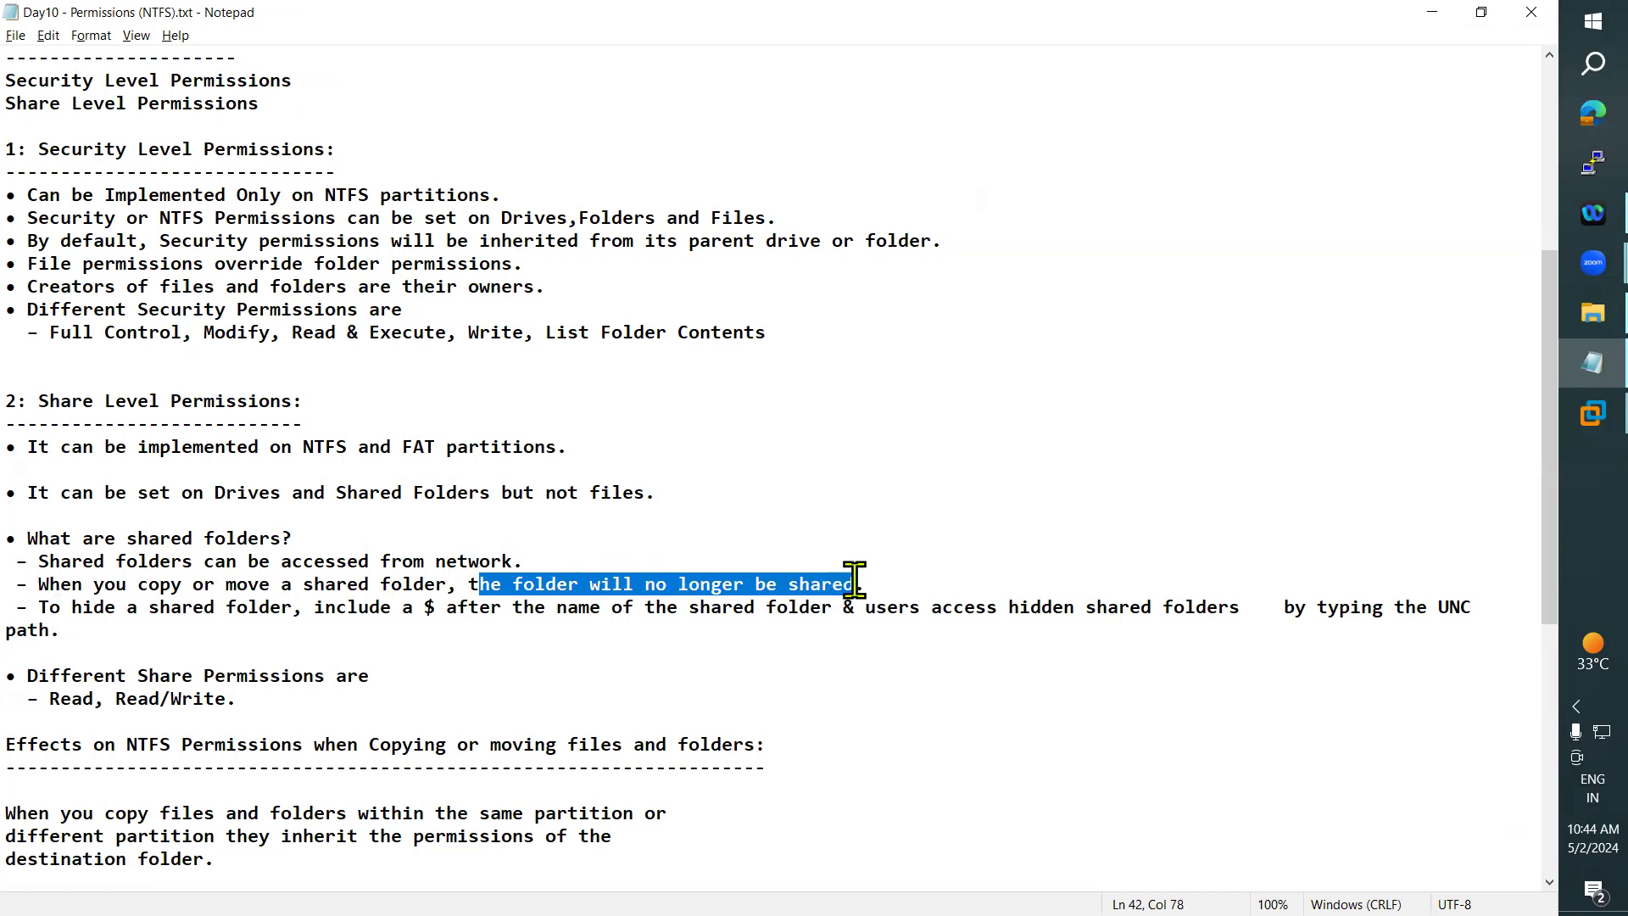
- Mark the line on hiding shared folders, delete the extra spaces before "by typing the UNC path", and save the notes
drag(42, 607, 976, 609)
drag(1284, 607, 1253, 608)
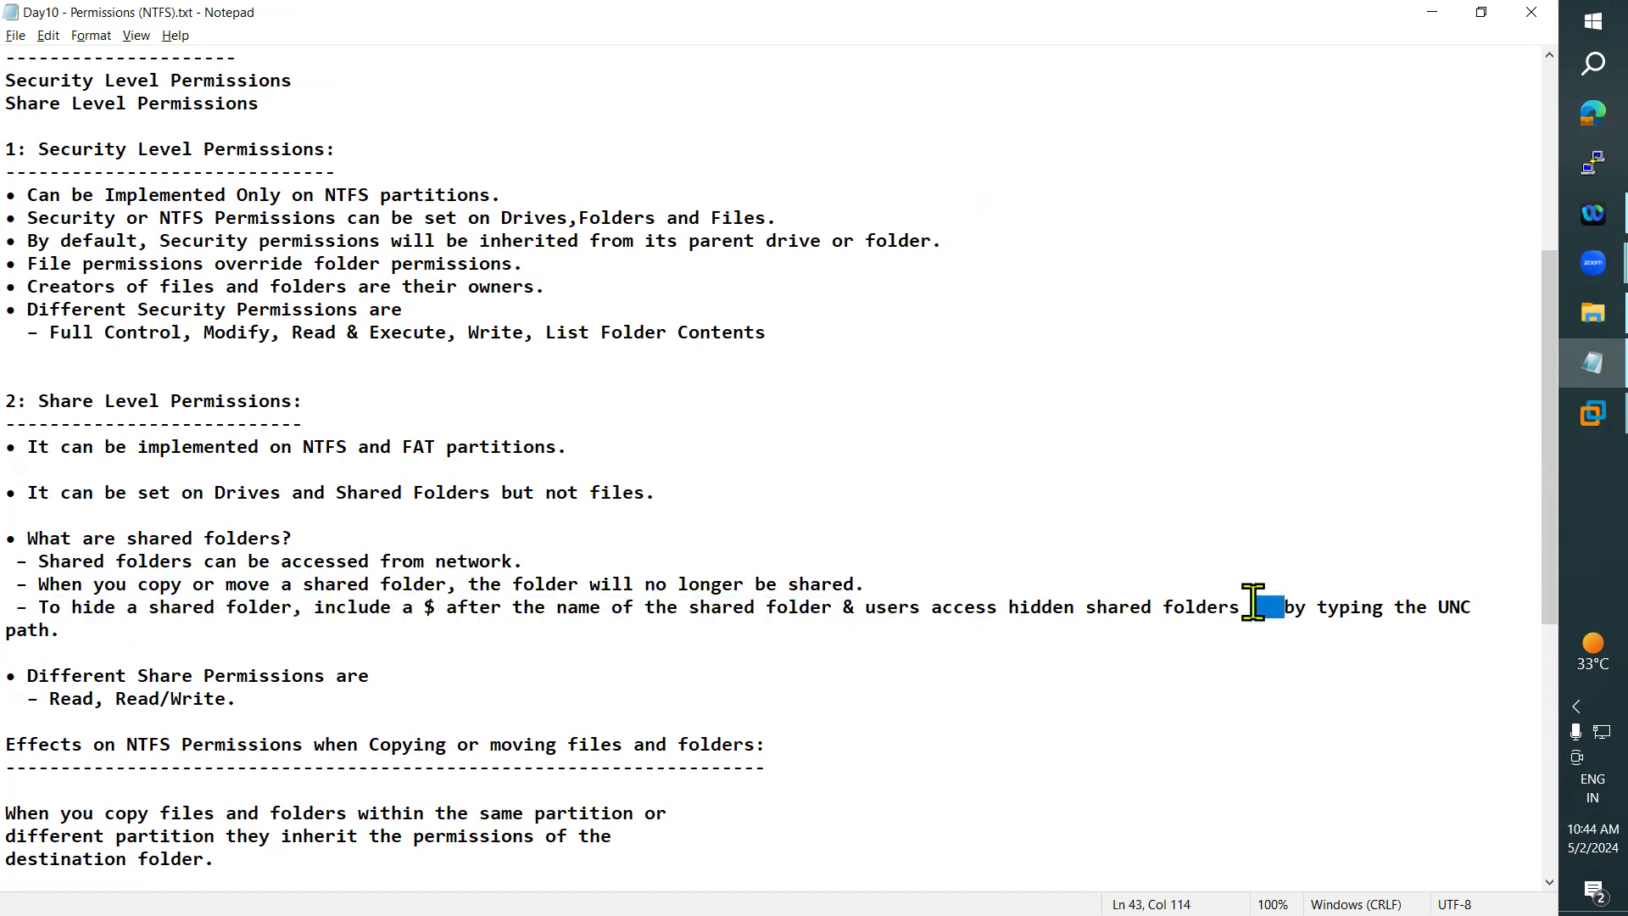
key(Delete)
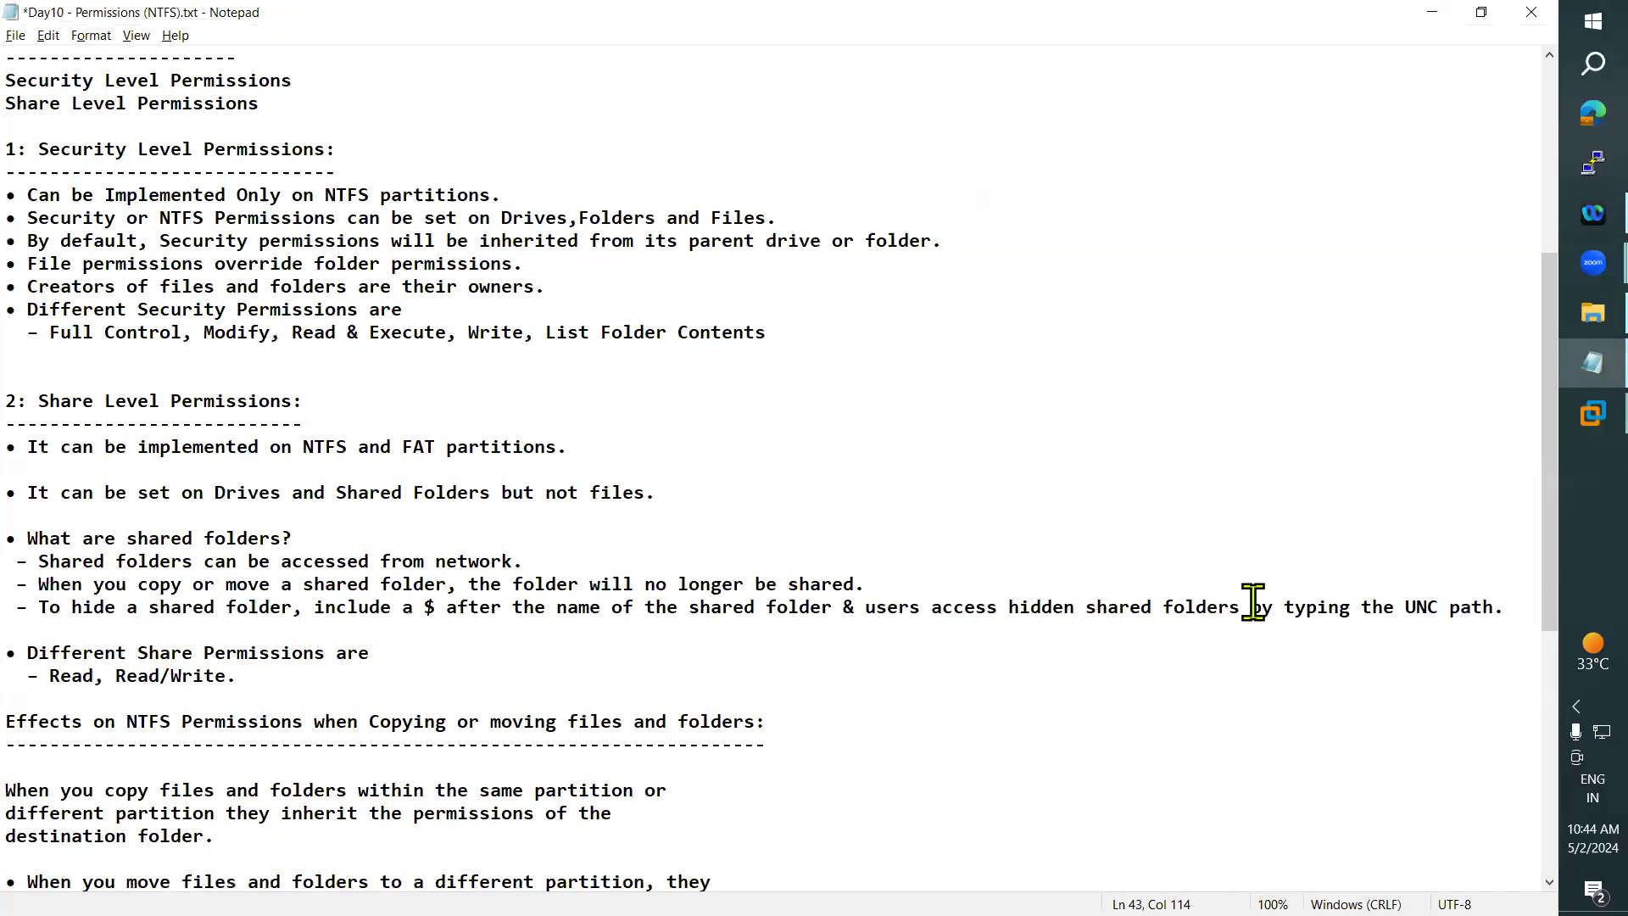
click(15, 36)
click(44, 119)
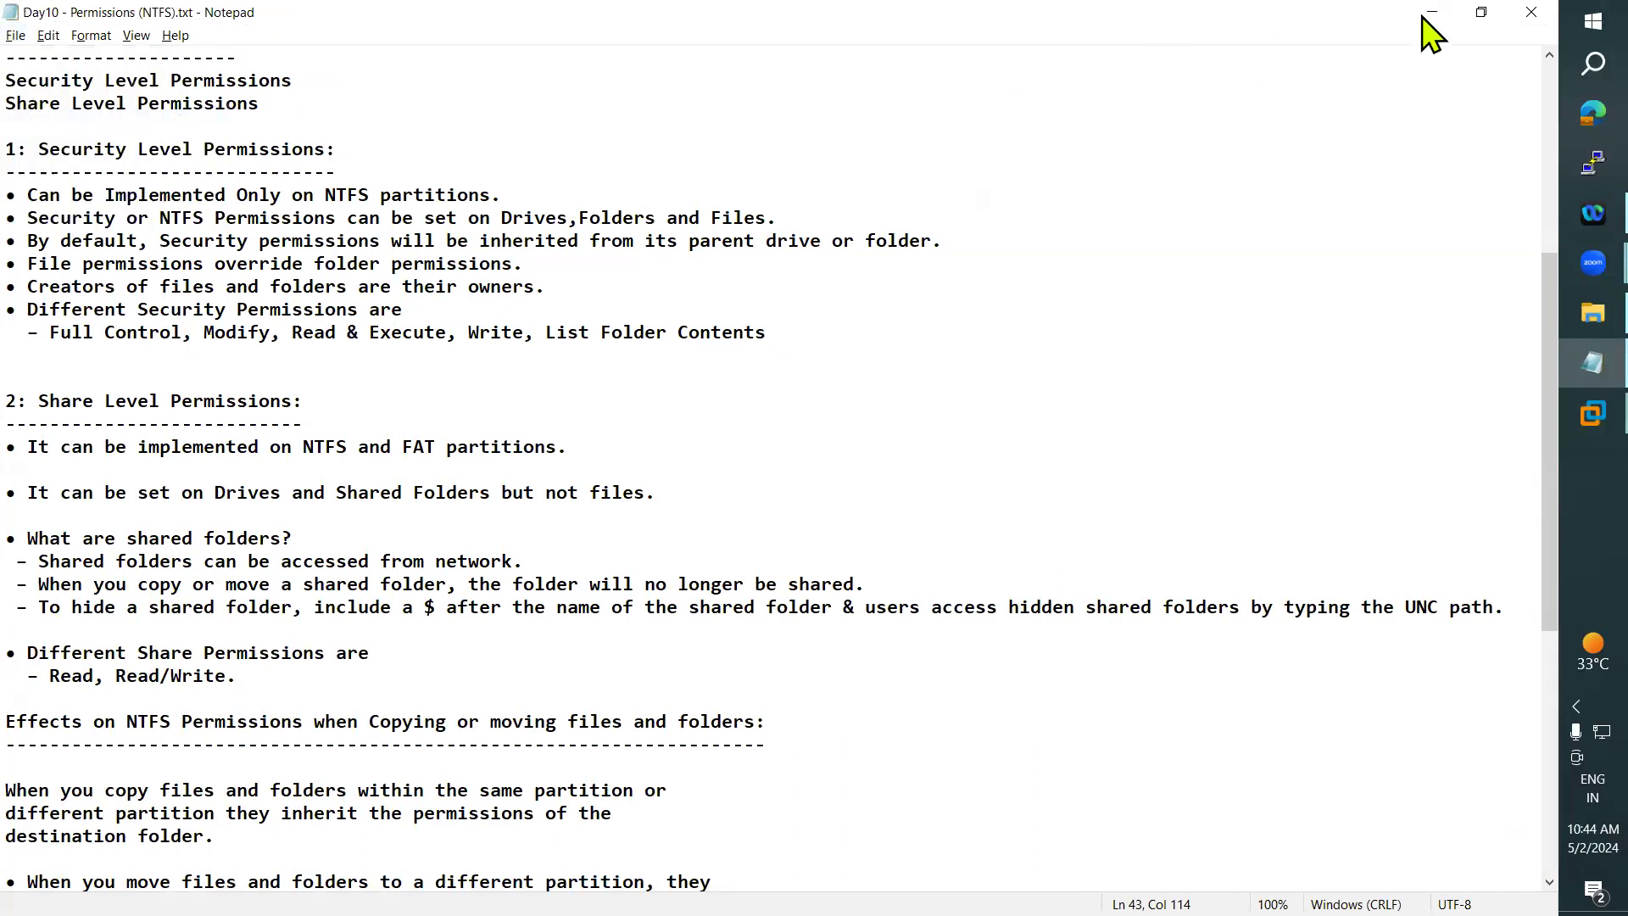
- Minimize the notes and hide the Hello folder on the DC's C: drive, including its subfolders and files
click(1432, 13)
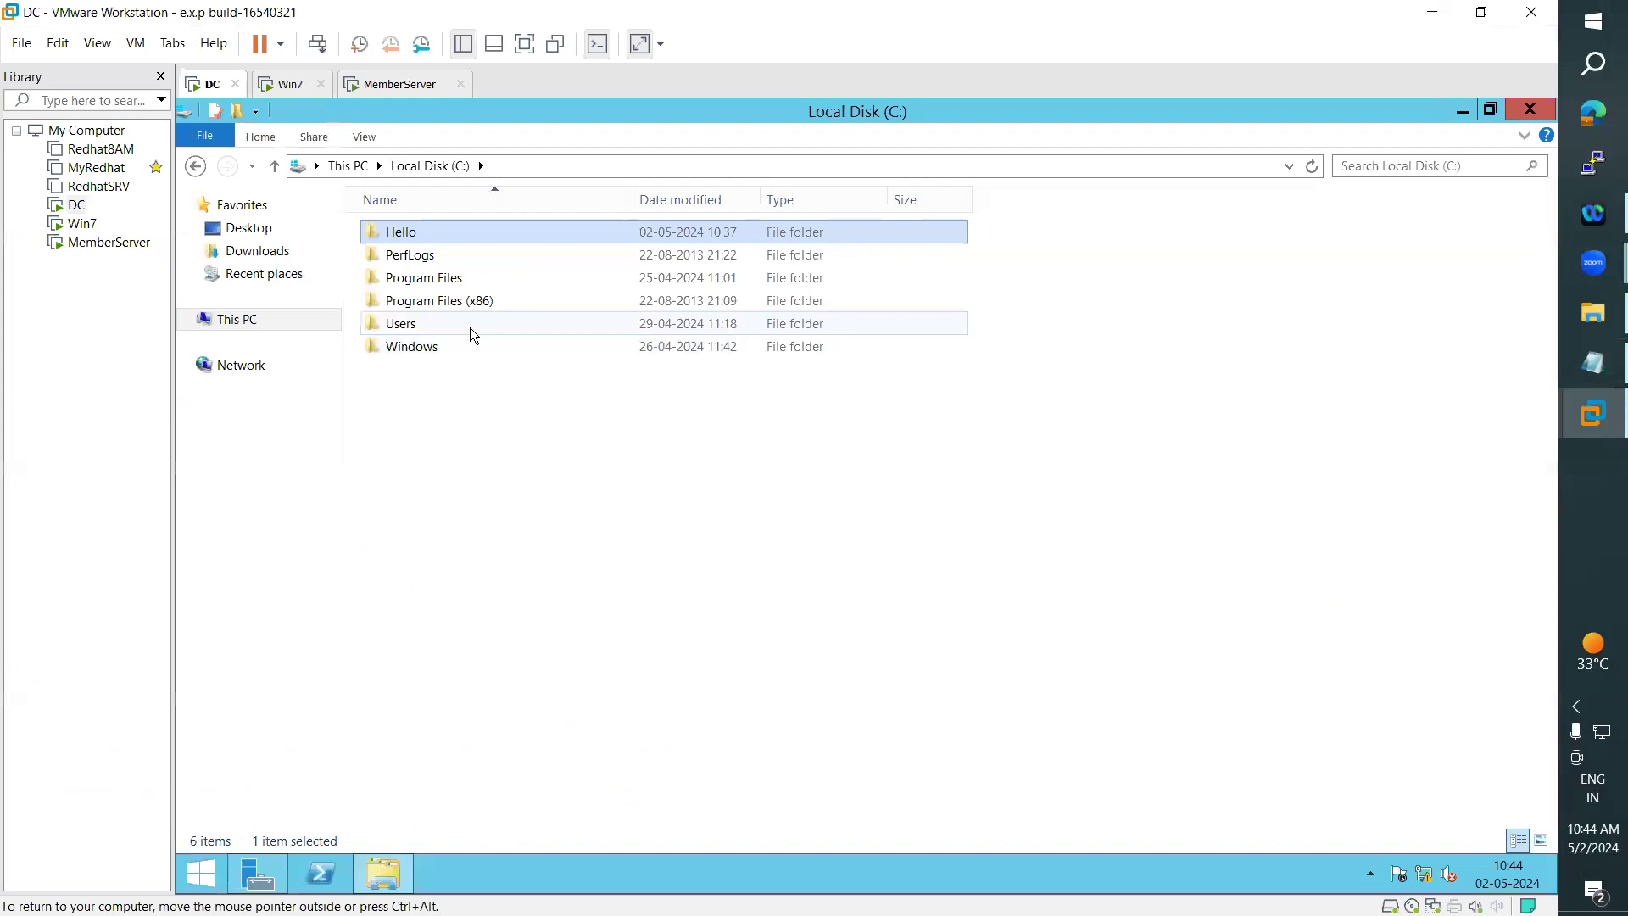
right_click(415, 236)
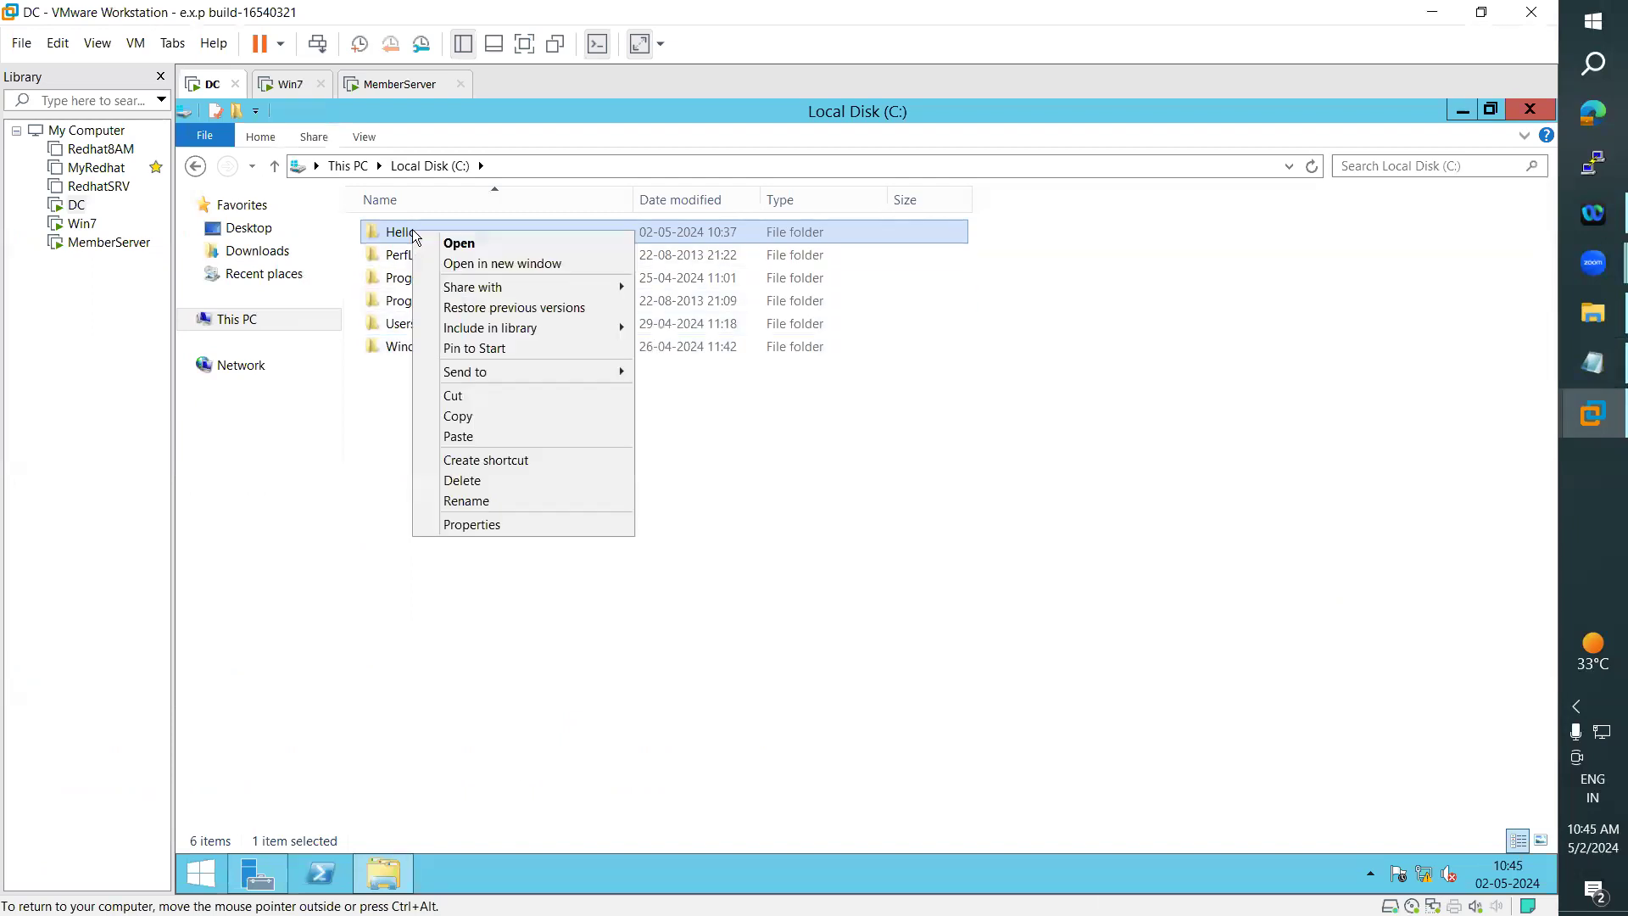
click(494, 526)
click(533, 581)
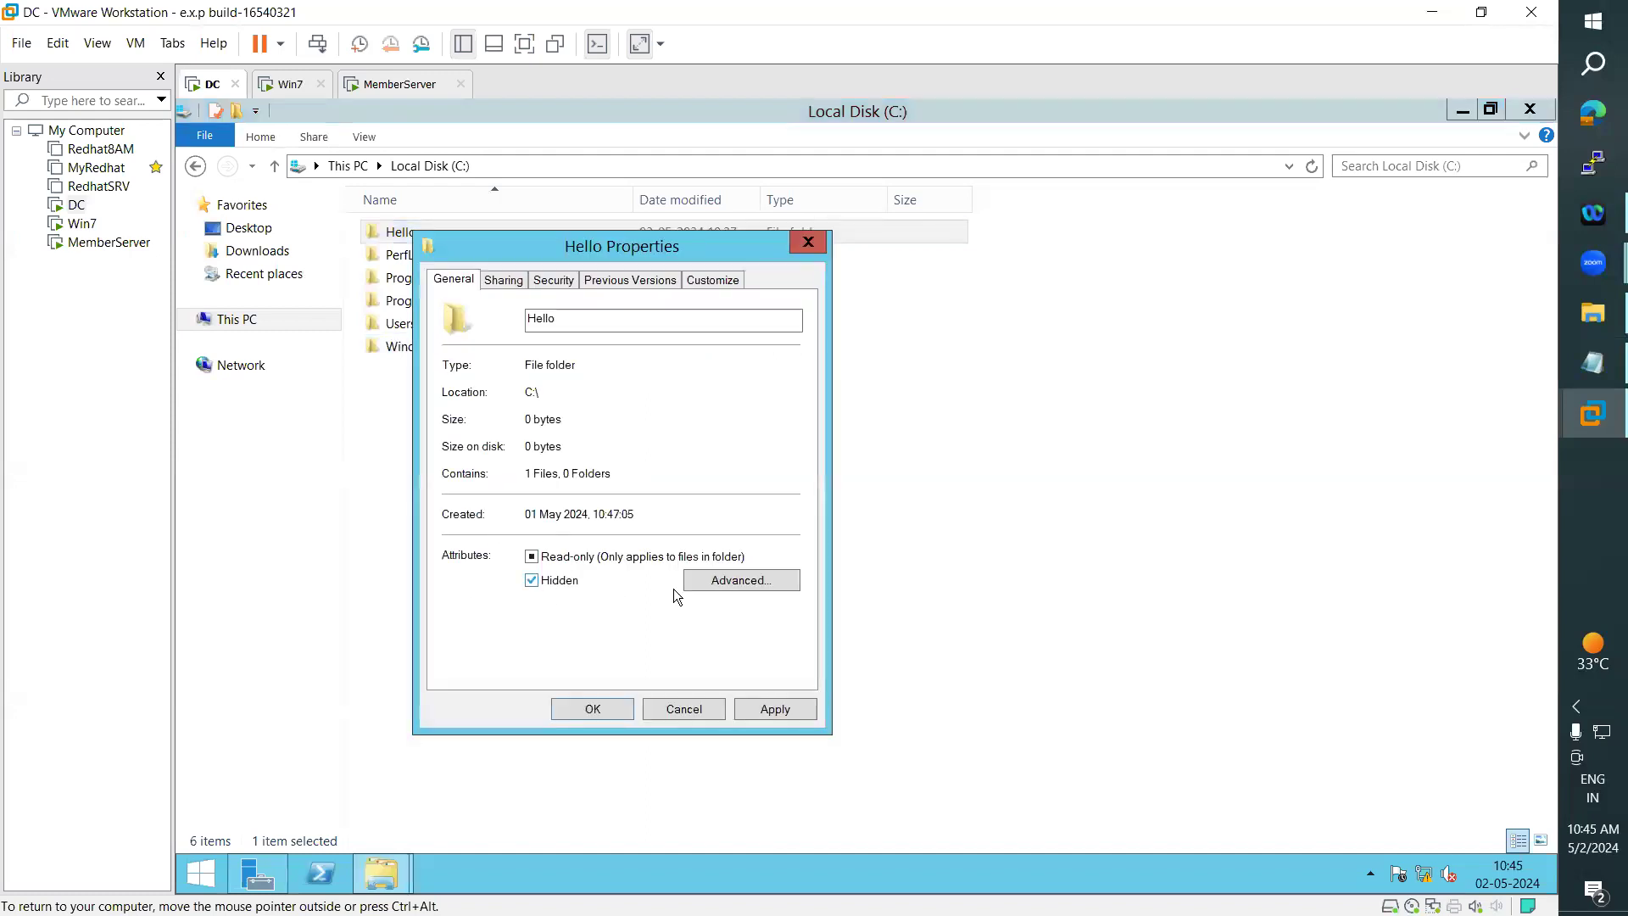
drag(669, 250, 959, 198)
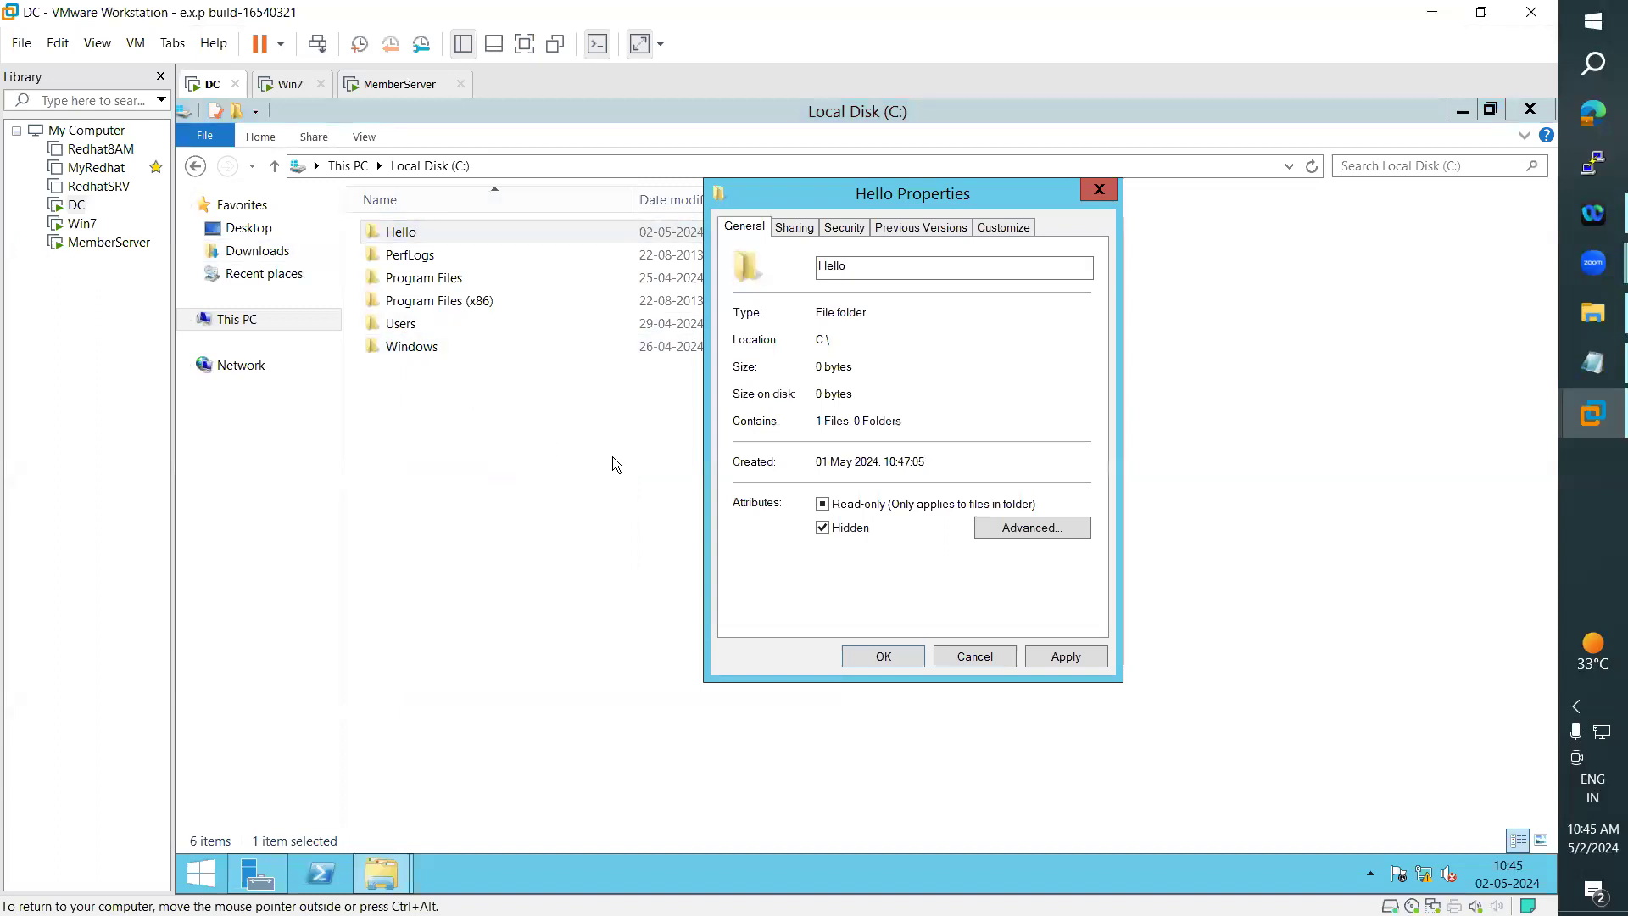
click(1070, 657)
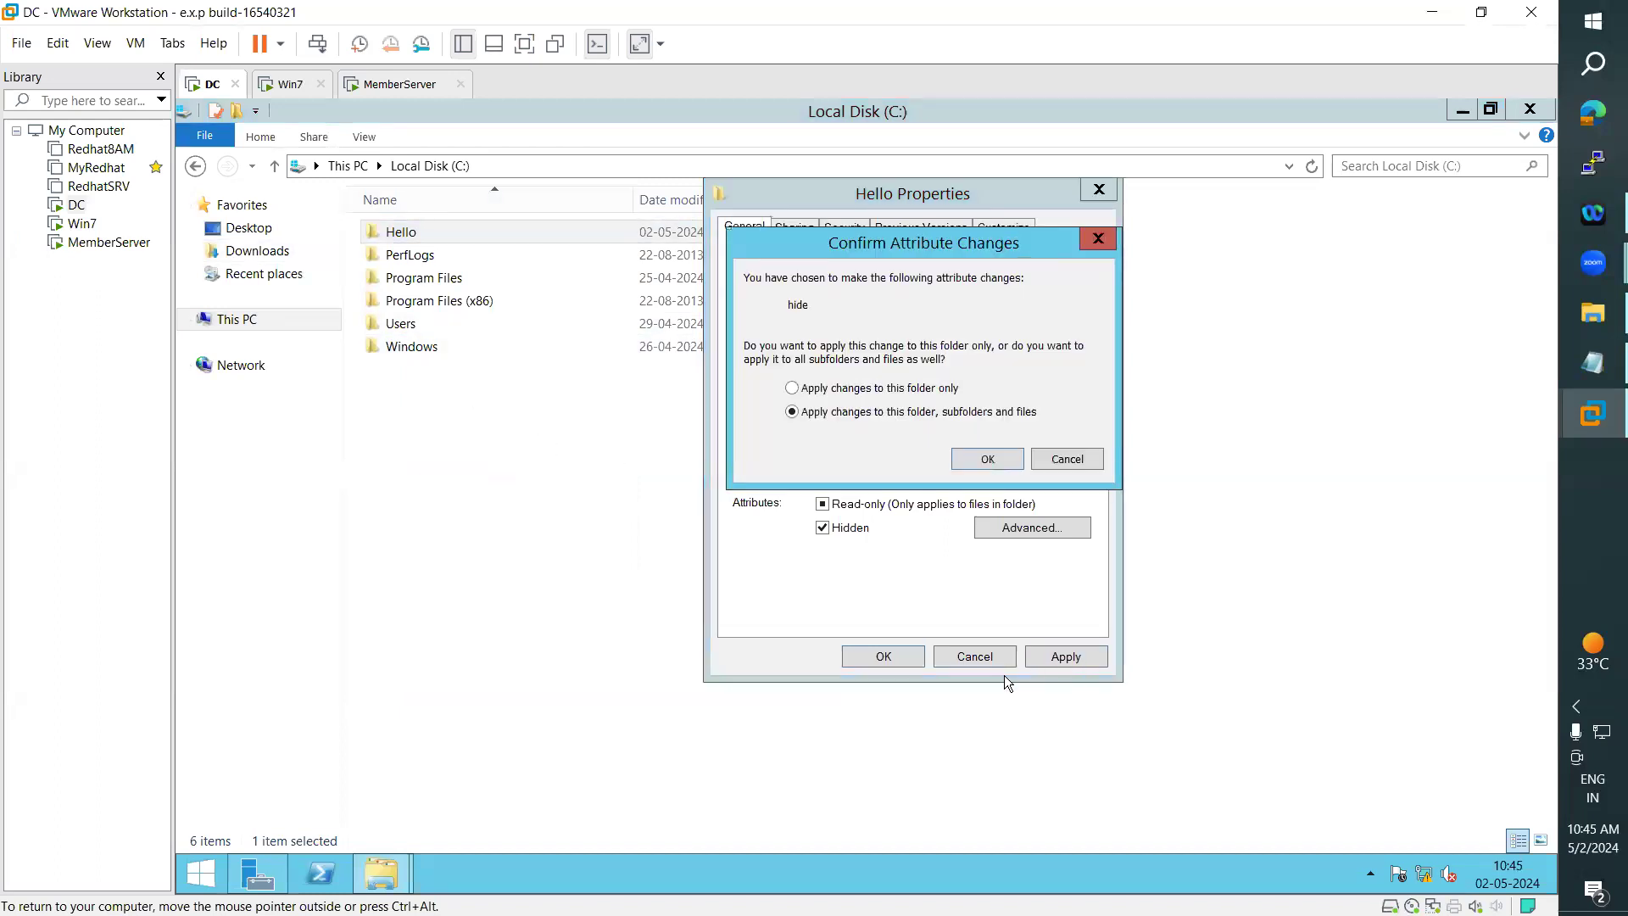
click(979, 468)
click(861, 656)
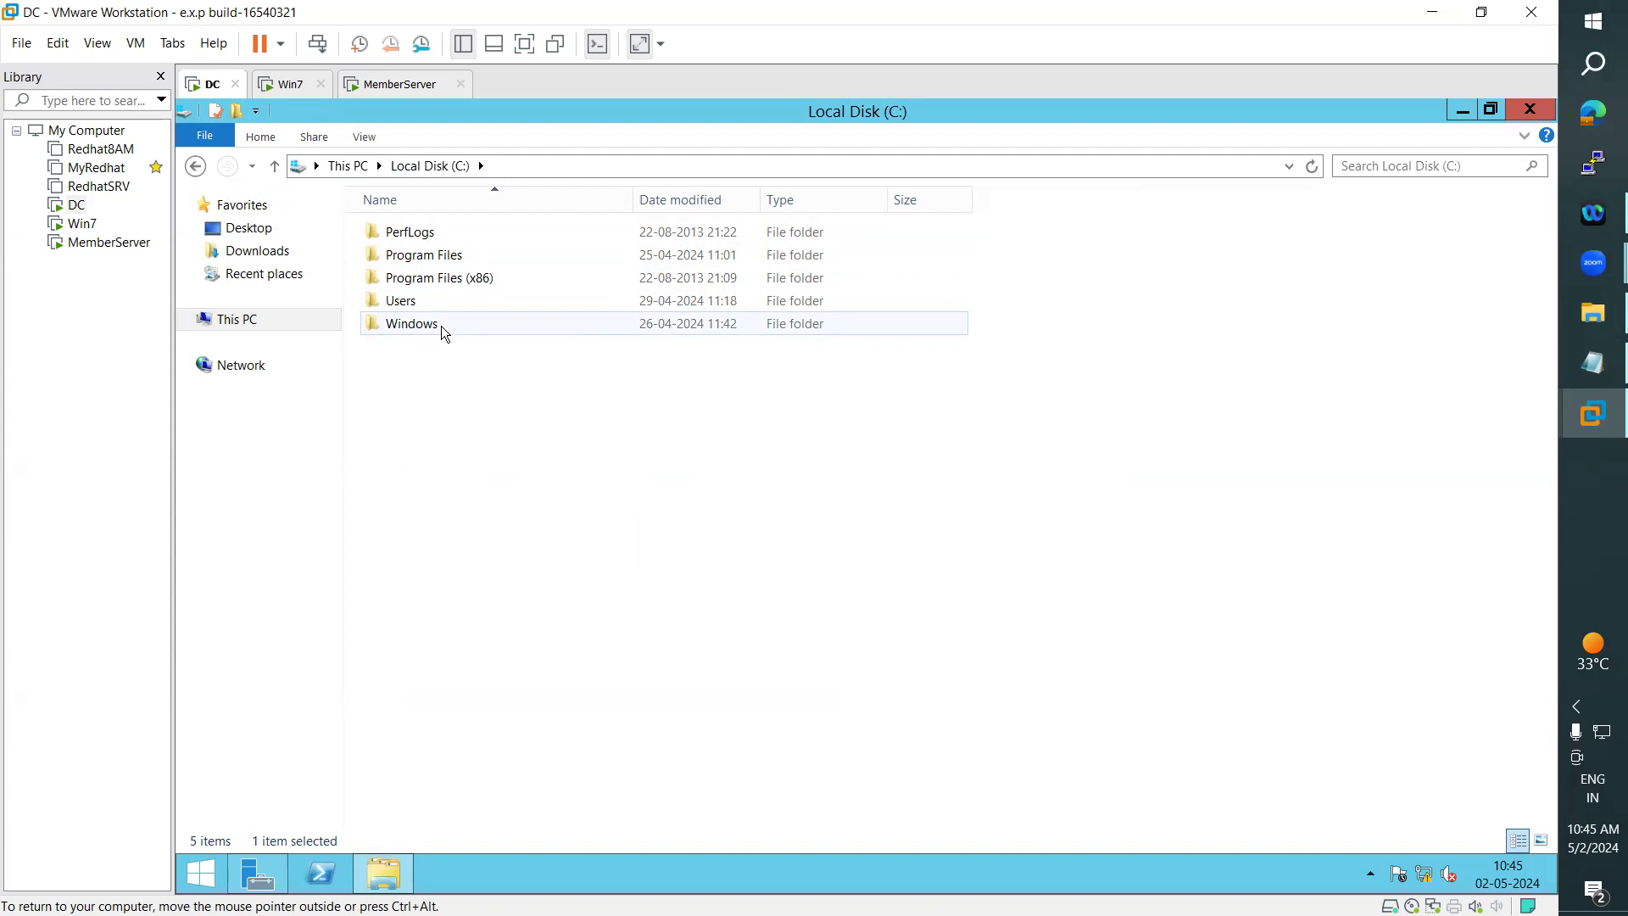
- Open the DC's D: drive and set its Hello folder to Hidden
mouse_move(442, 327)
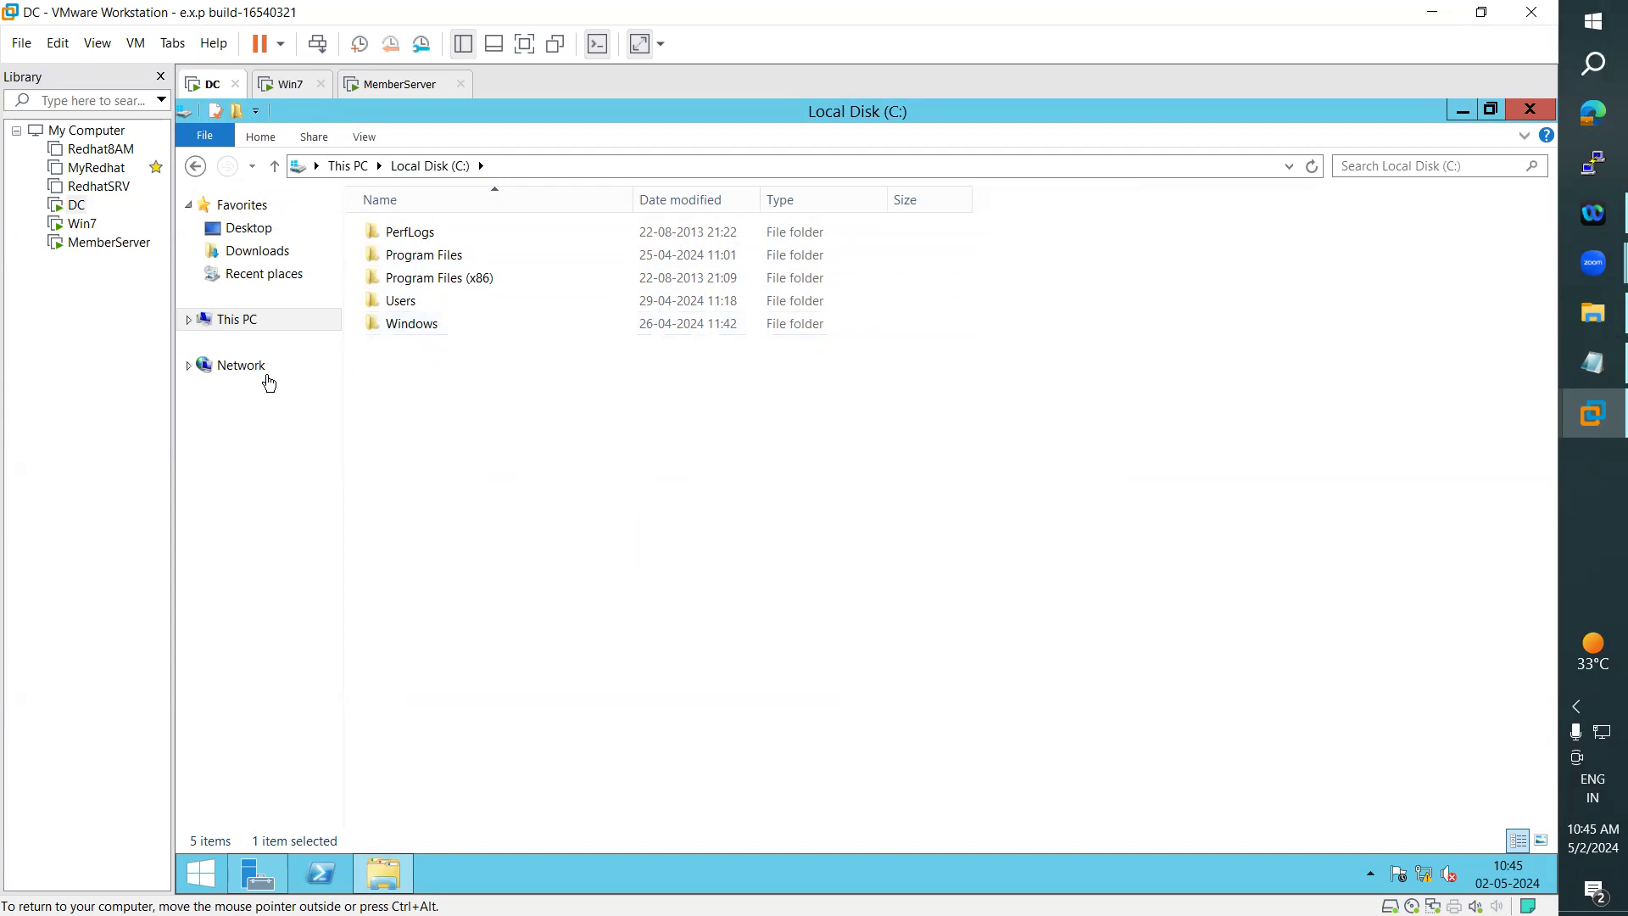
click(227, 320)
double_click(730, 399)
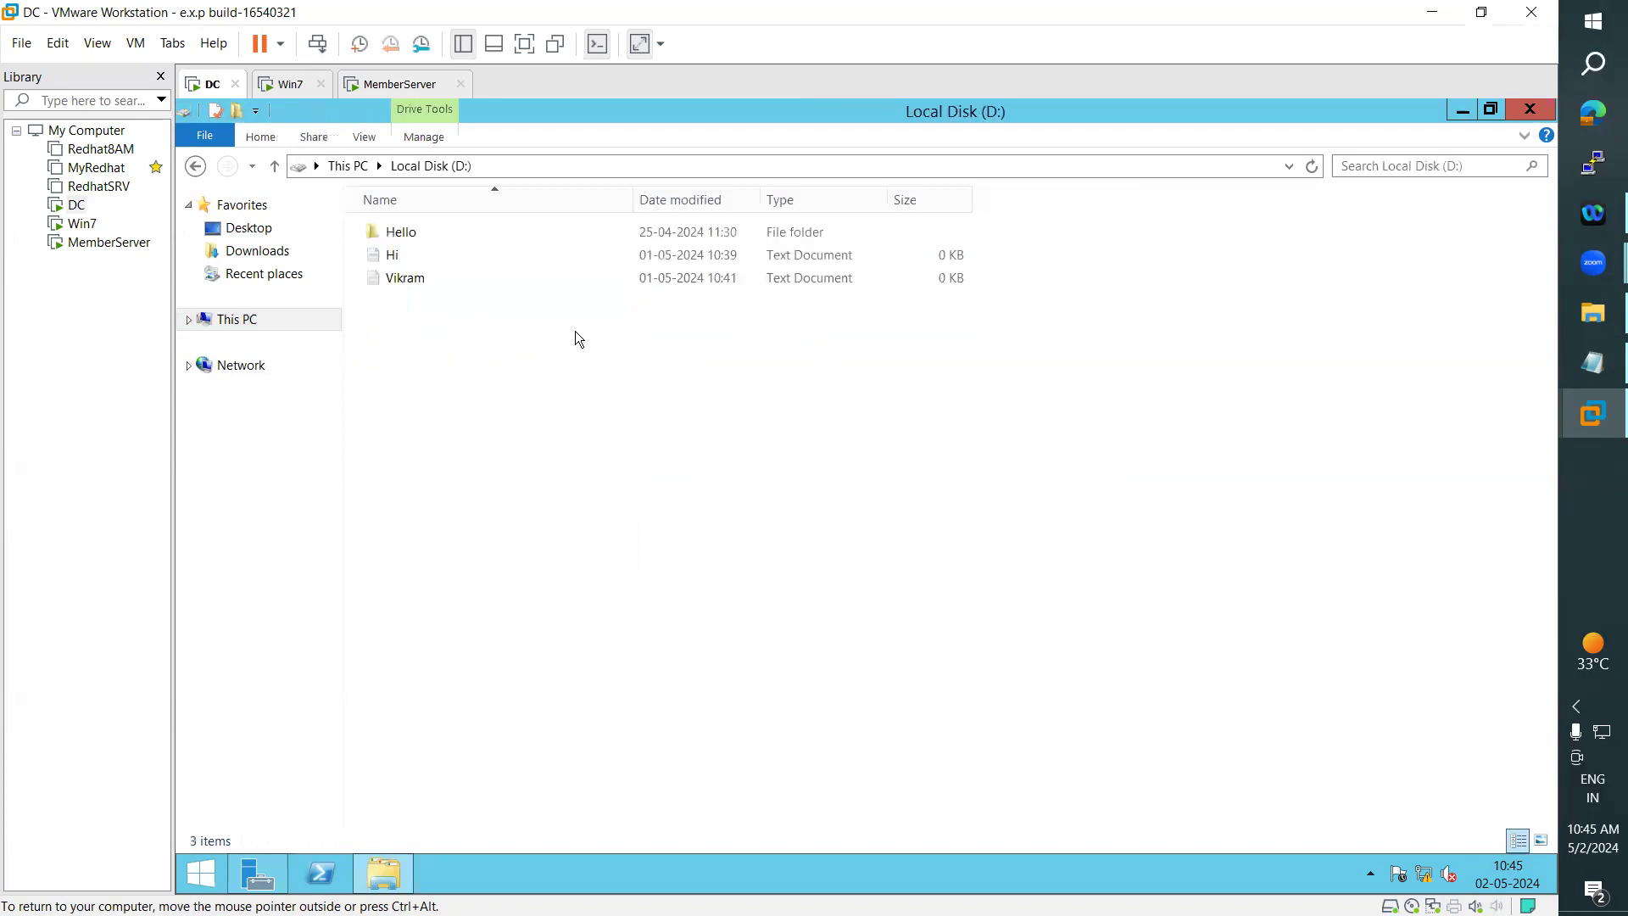
right_click(414, 227)
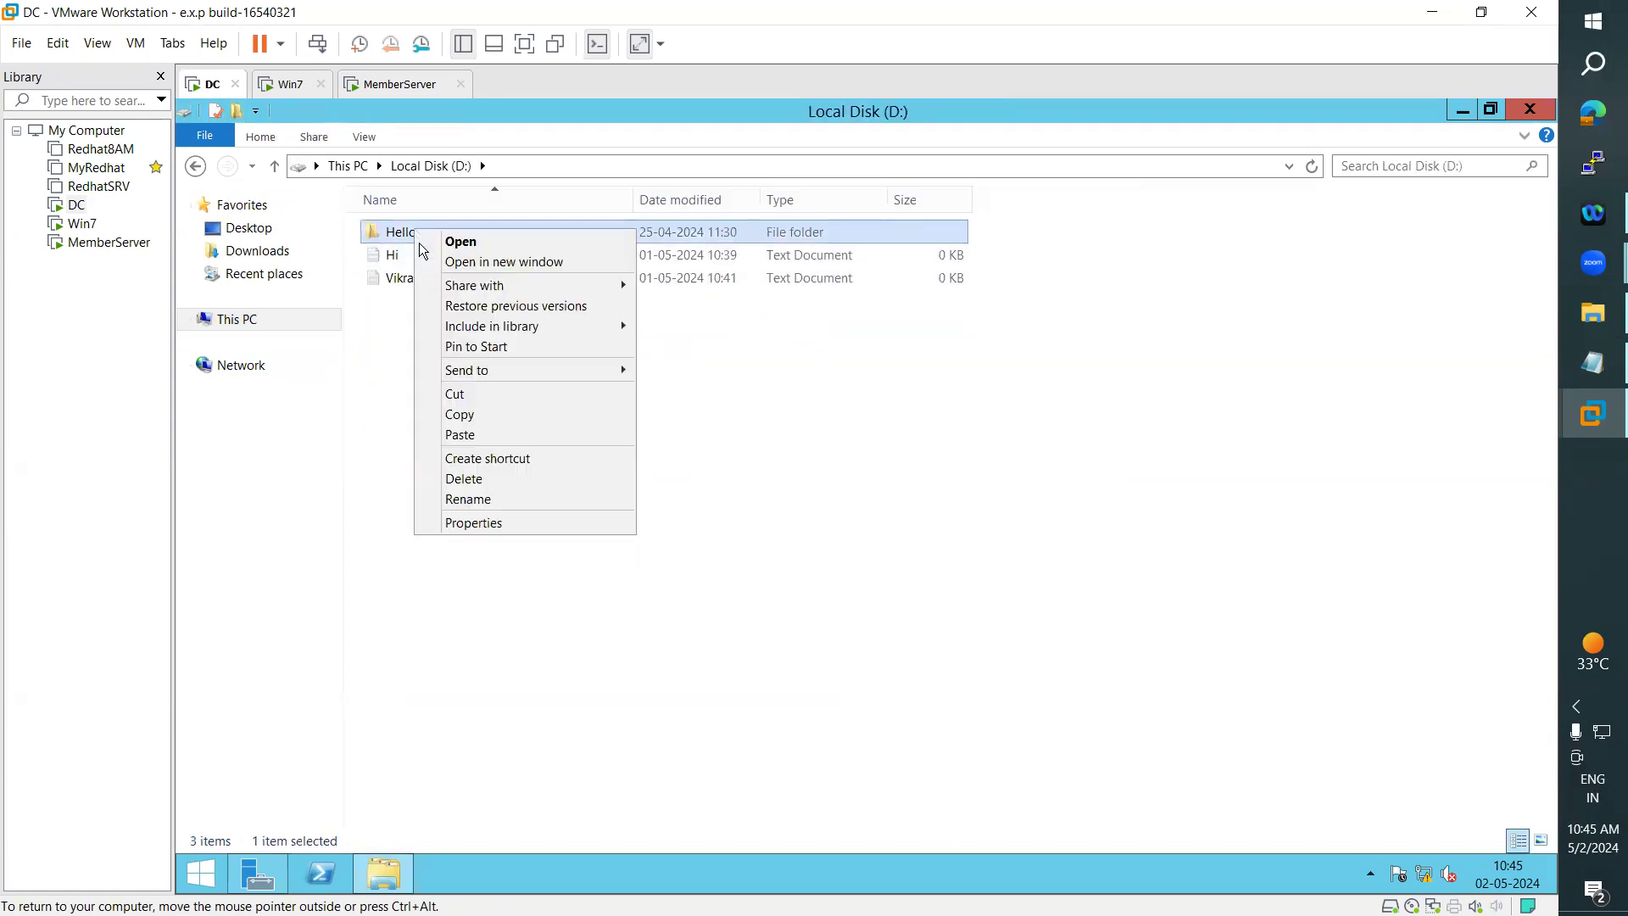
click(517, 523)
click(559, 581)
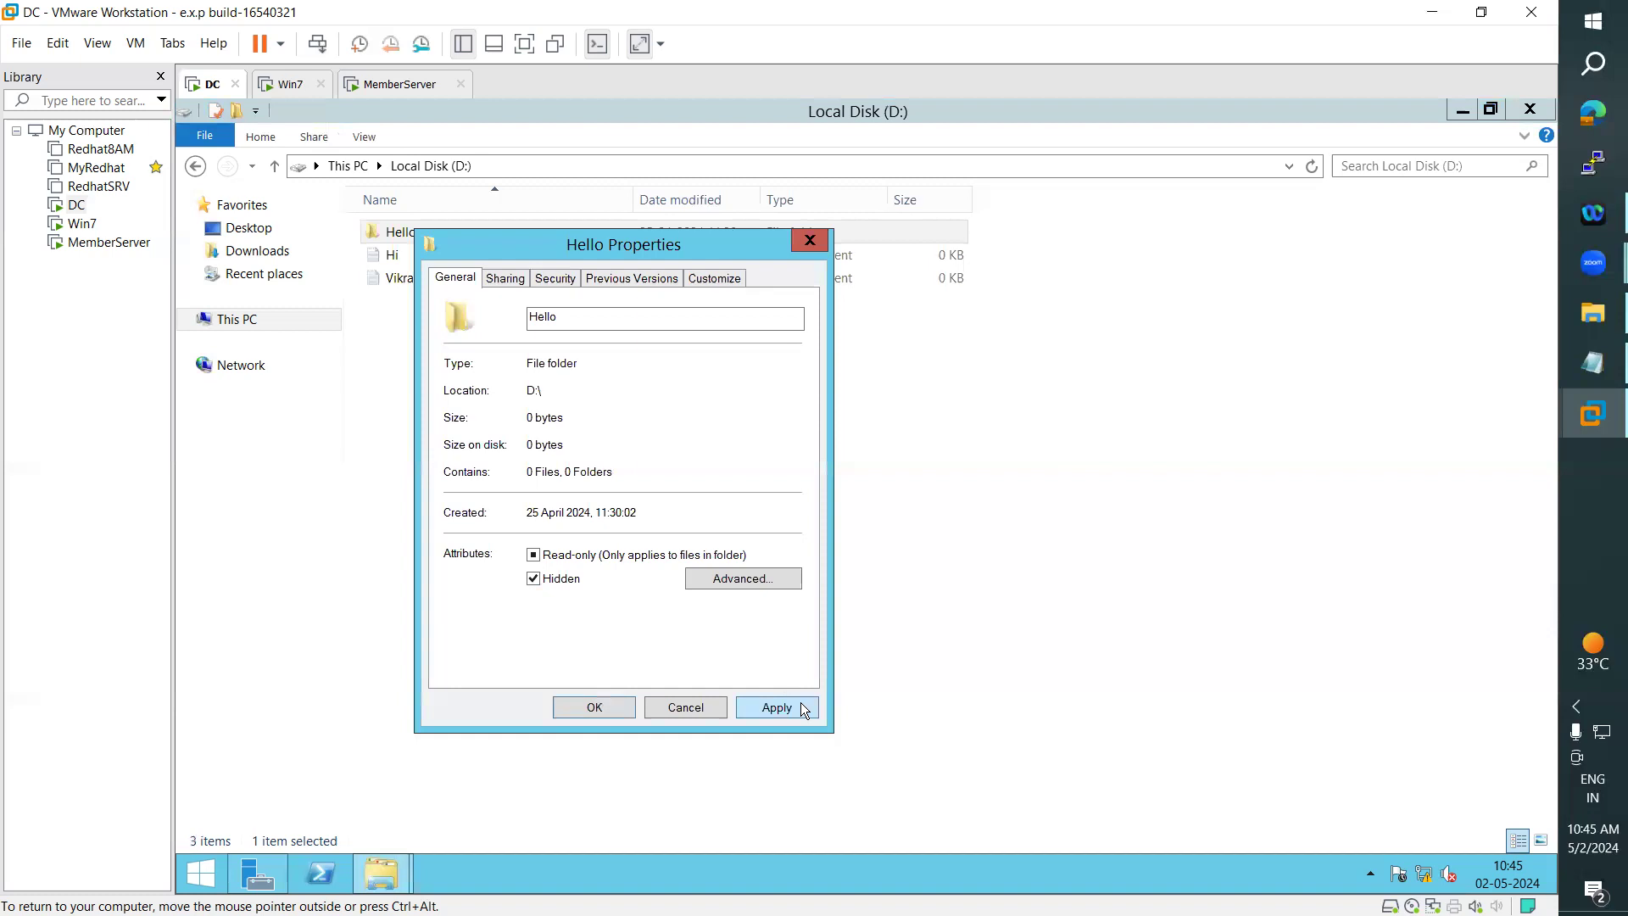
click(592, 709)
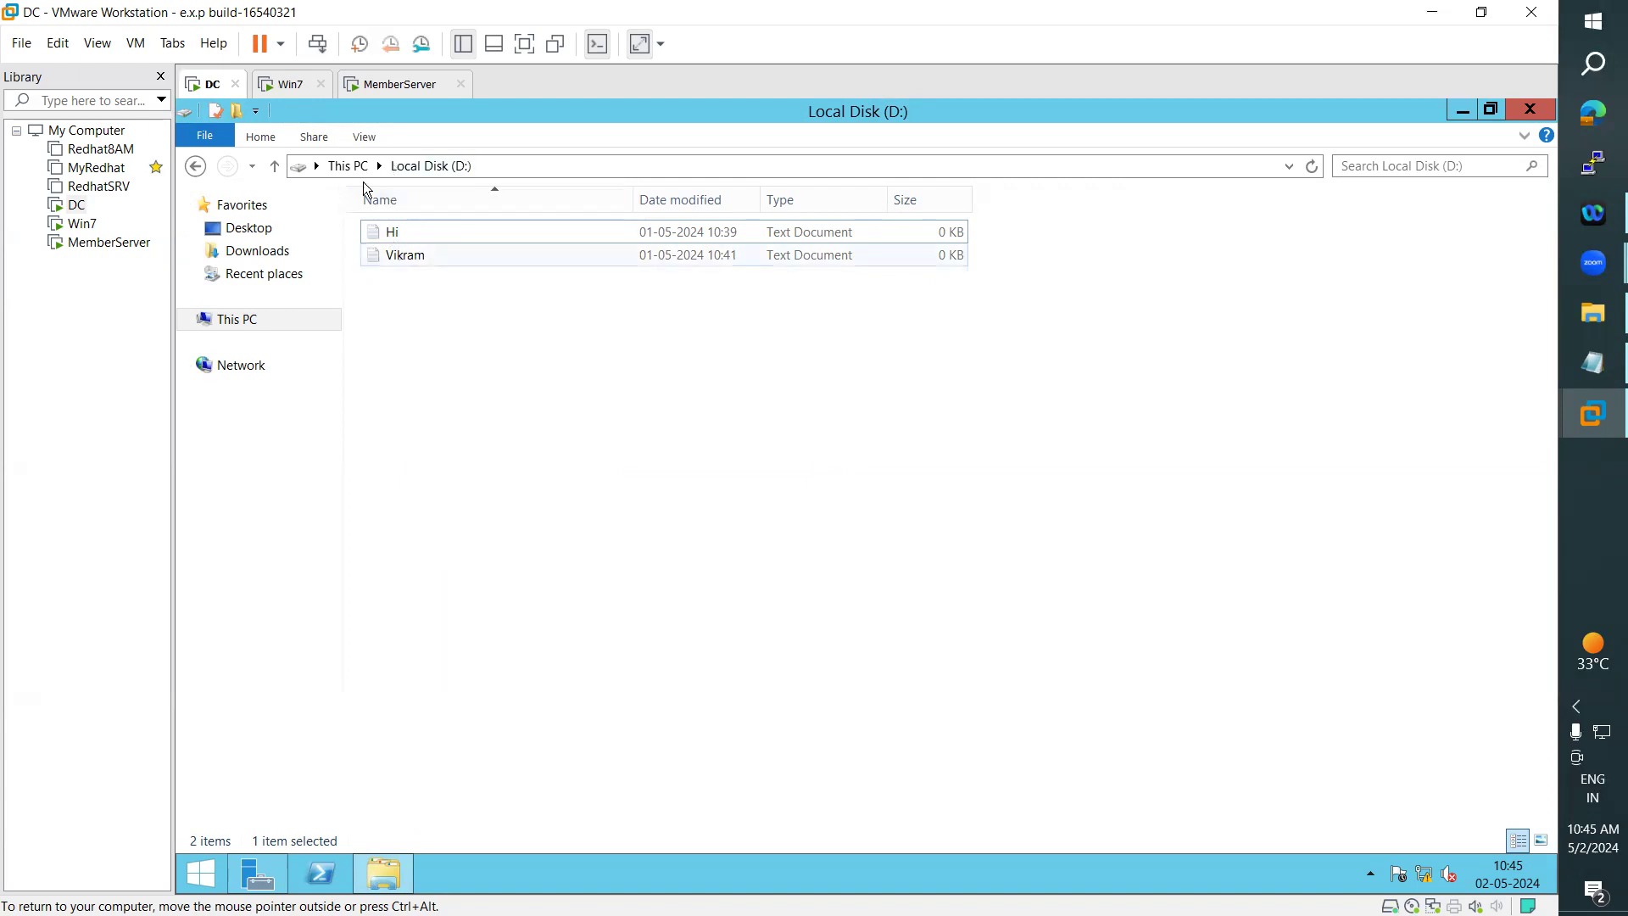
- Show hidden items on the D: drive and clear the Hidden attribute of its Hello folder
click(377, 137)
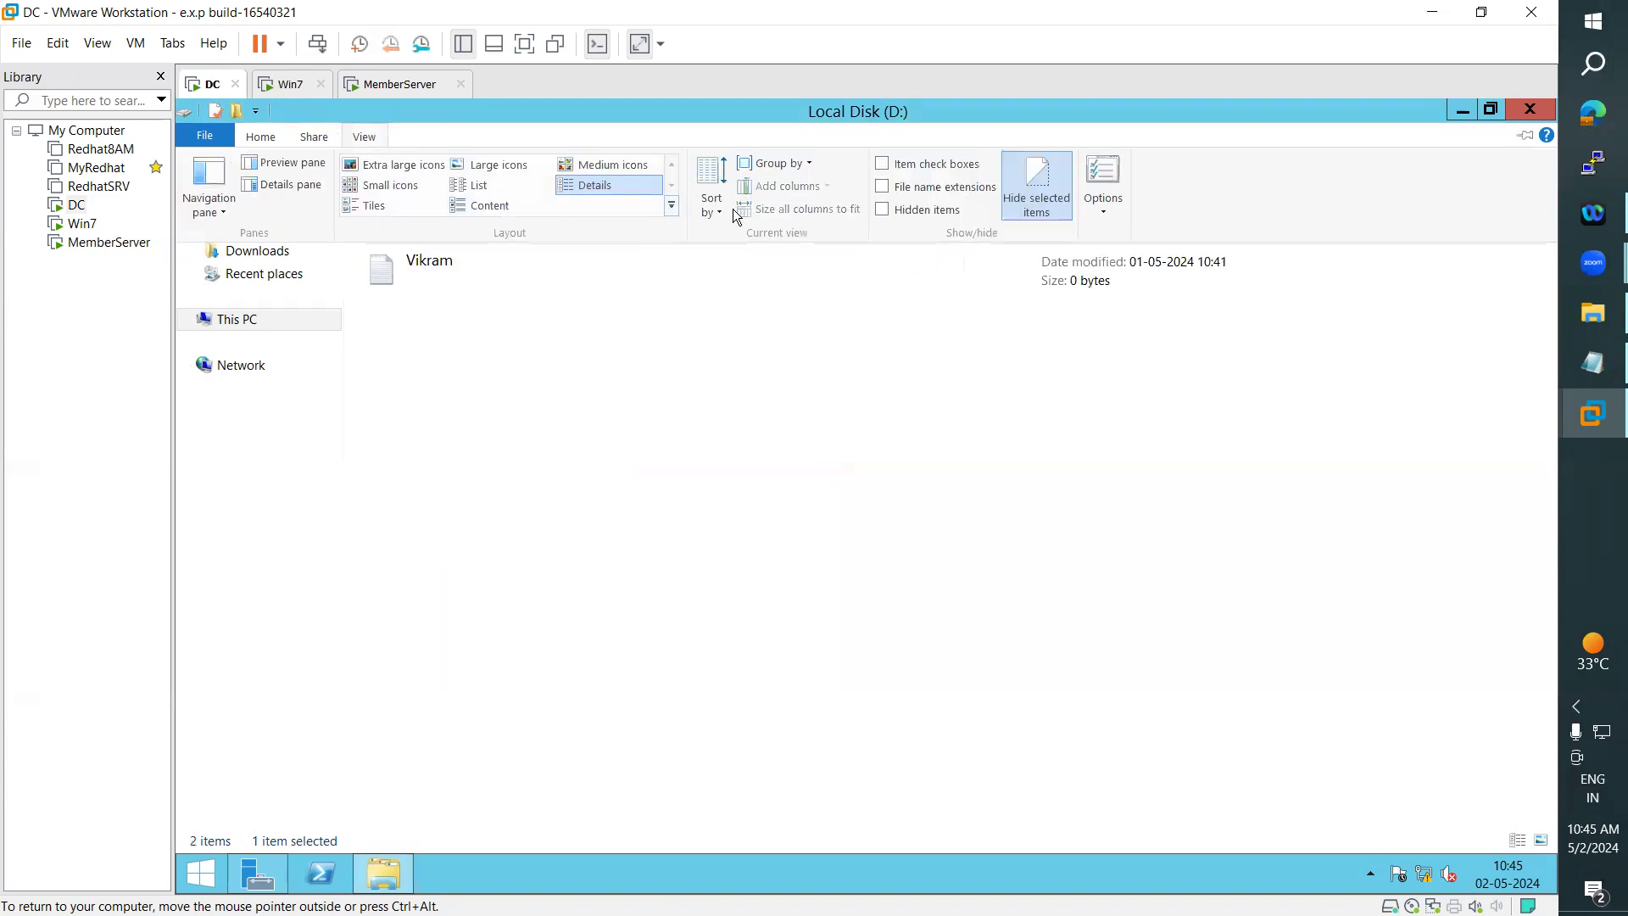
click(882, 209)
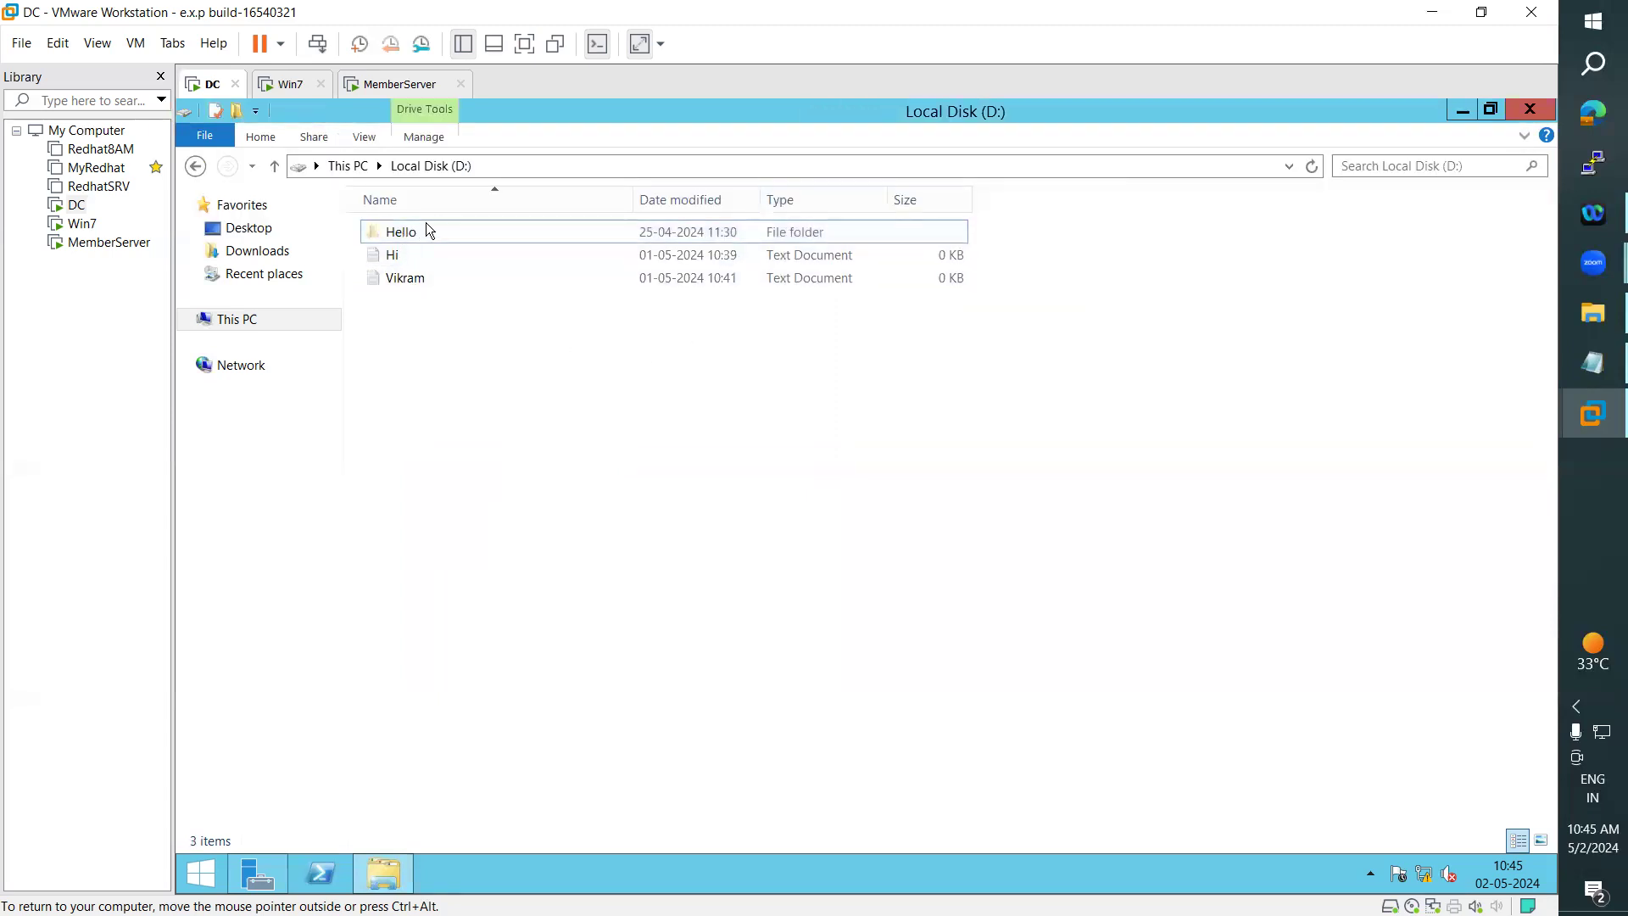
right_click(418, 233)
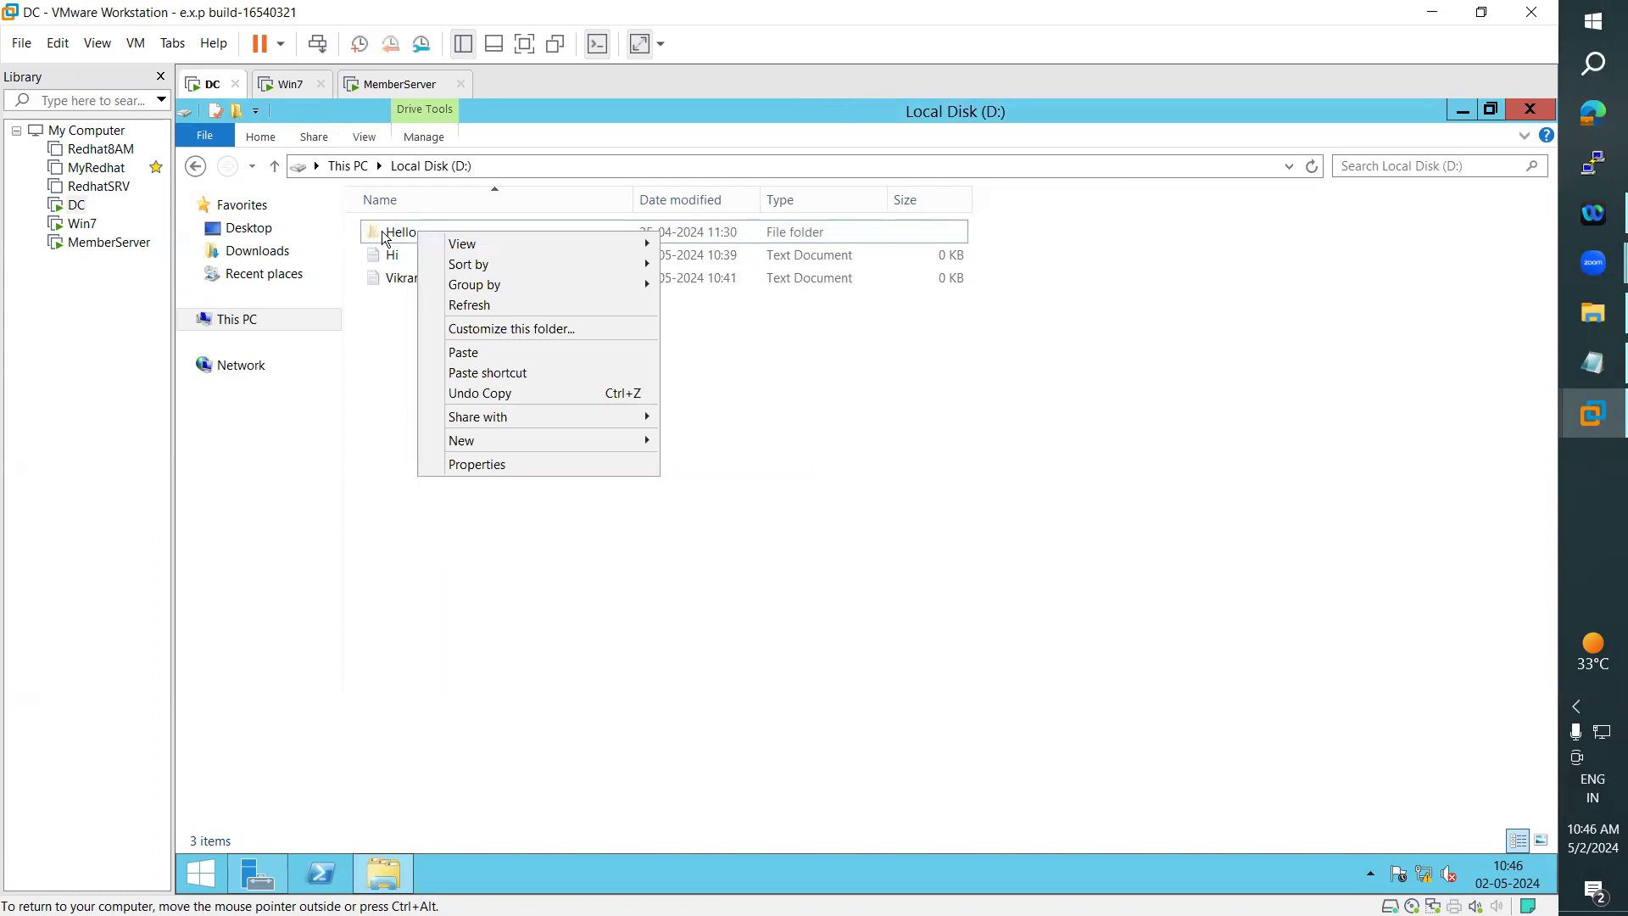
click(382, 231)
right_click(380, 231)
click(420, 527)
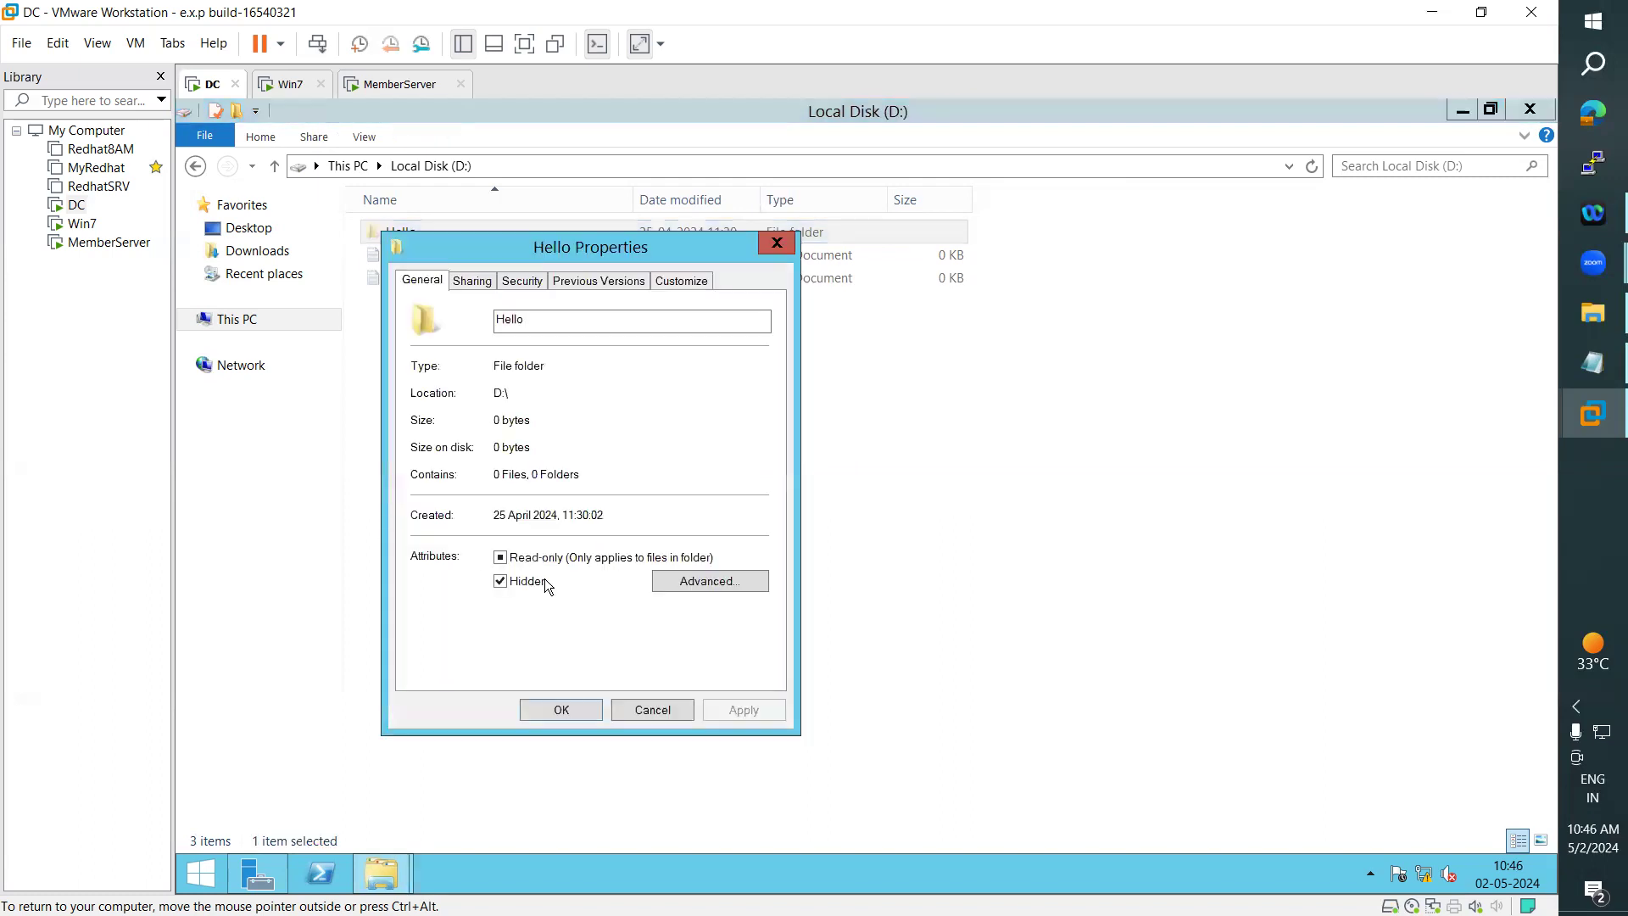
click(512, 582)
click(726, 717)
click(558, 711)
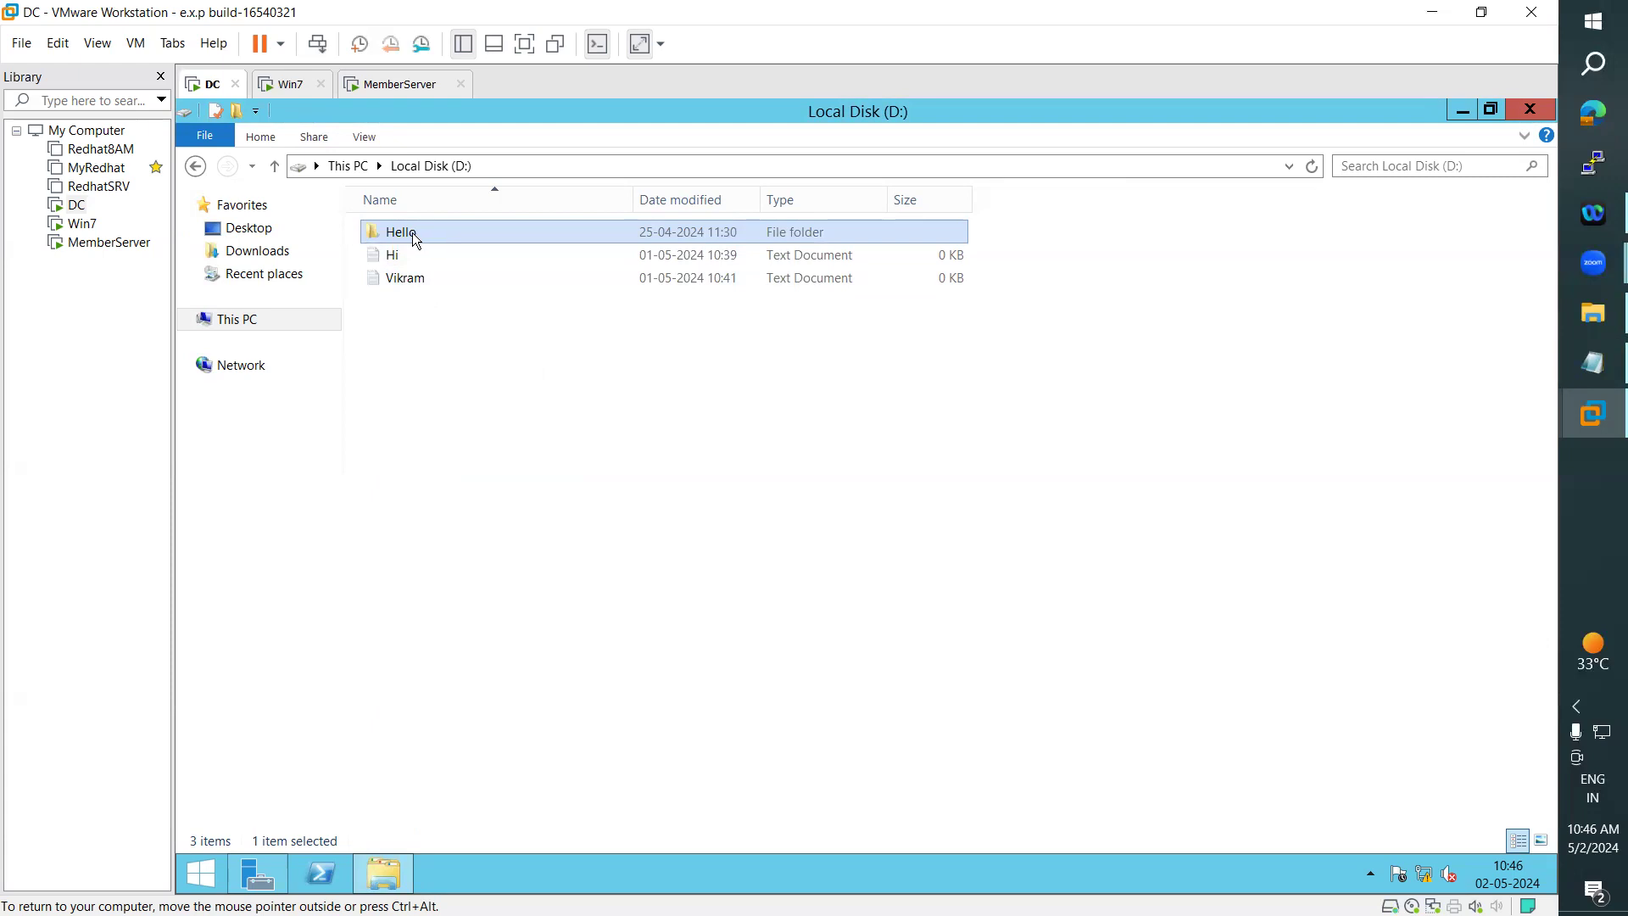
- Return to the notes and mark the instruction to include a $ after the shared folder's name
click(1578, 366)
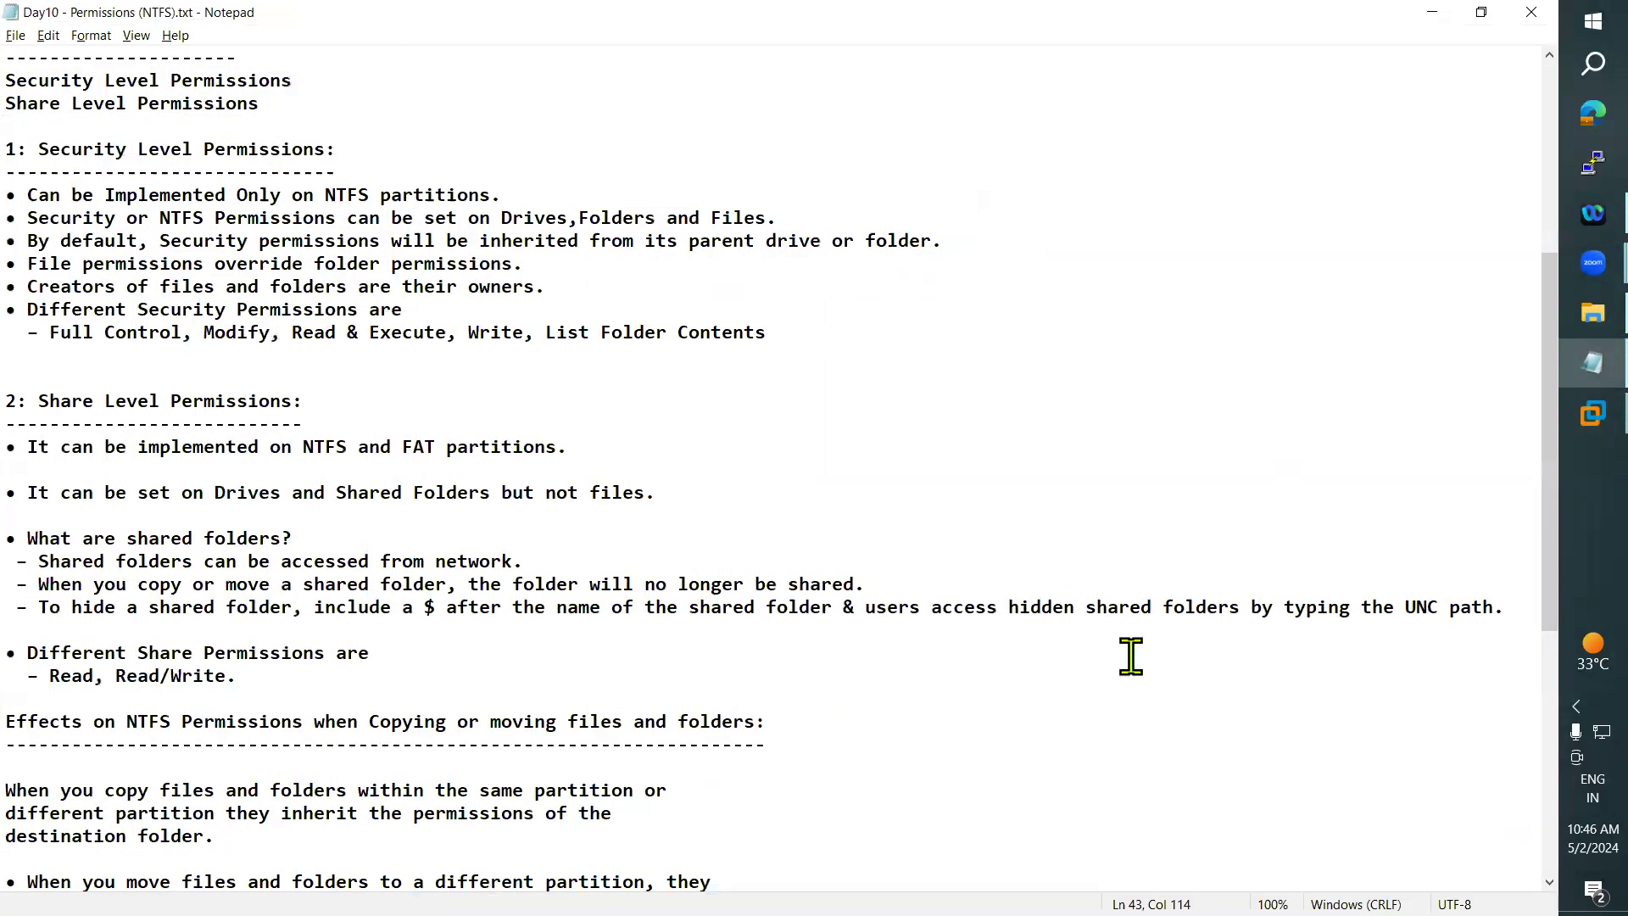
drag(38, 613, 744, 609)
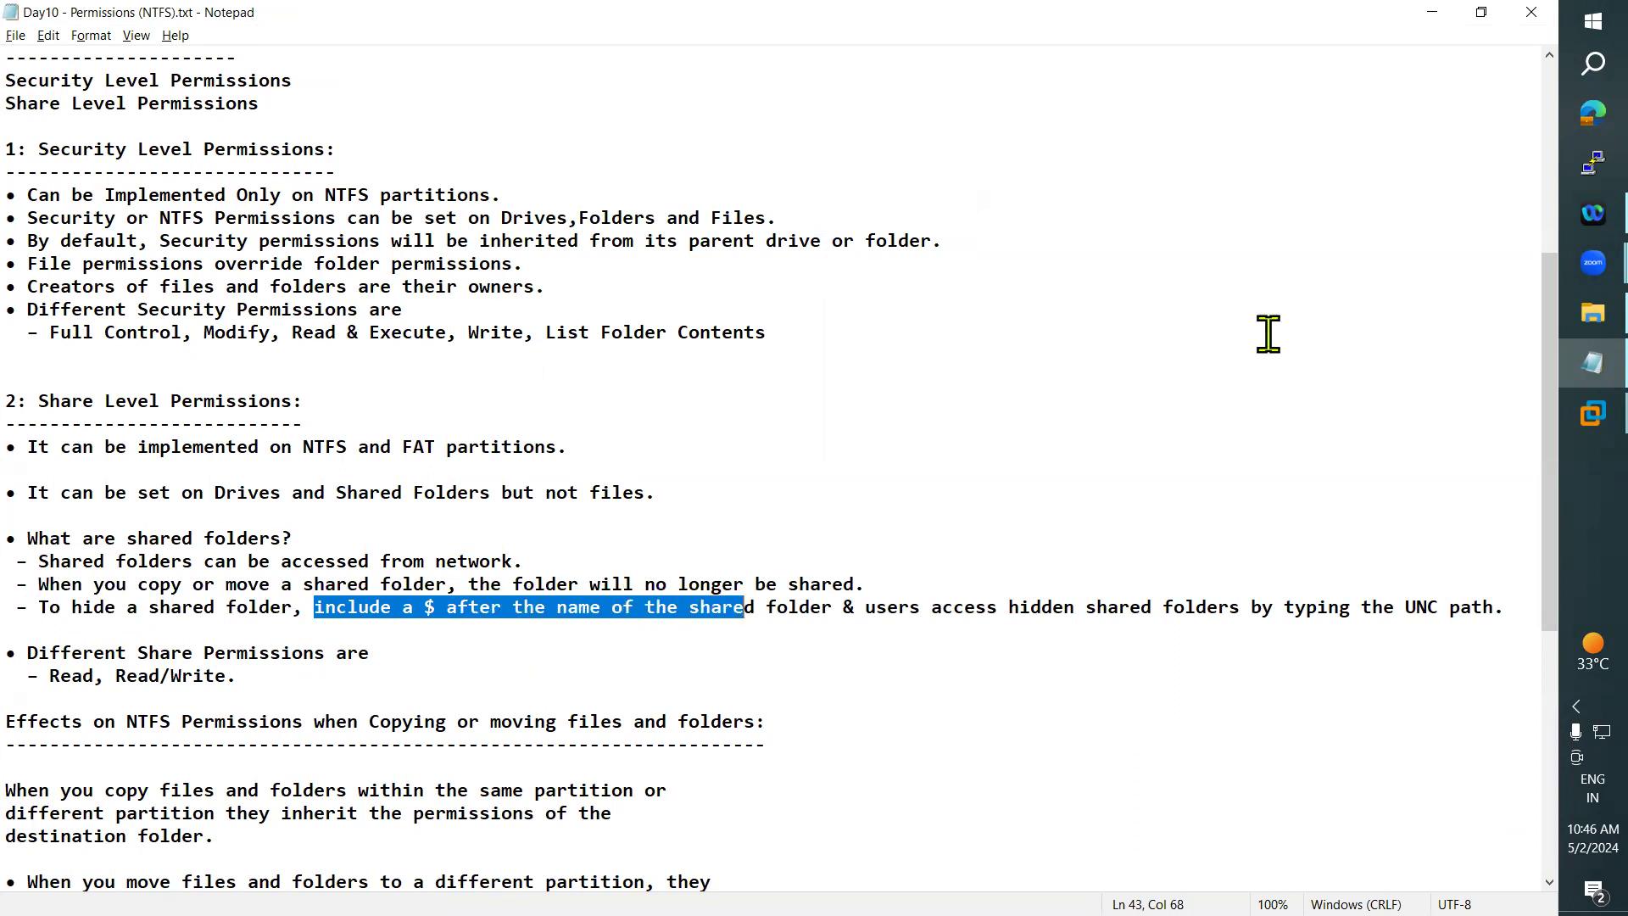
click(1432, 15)
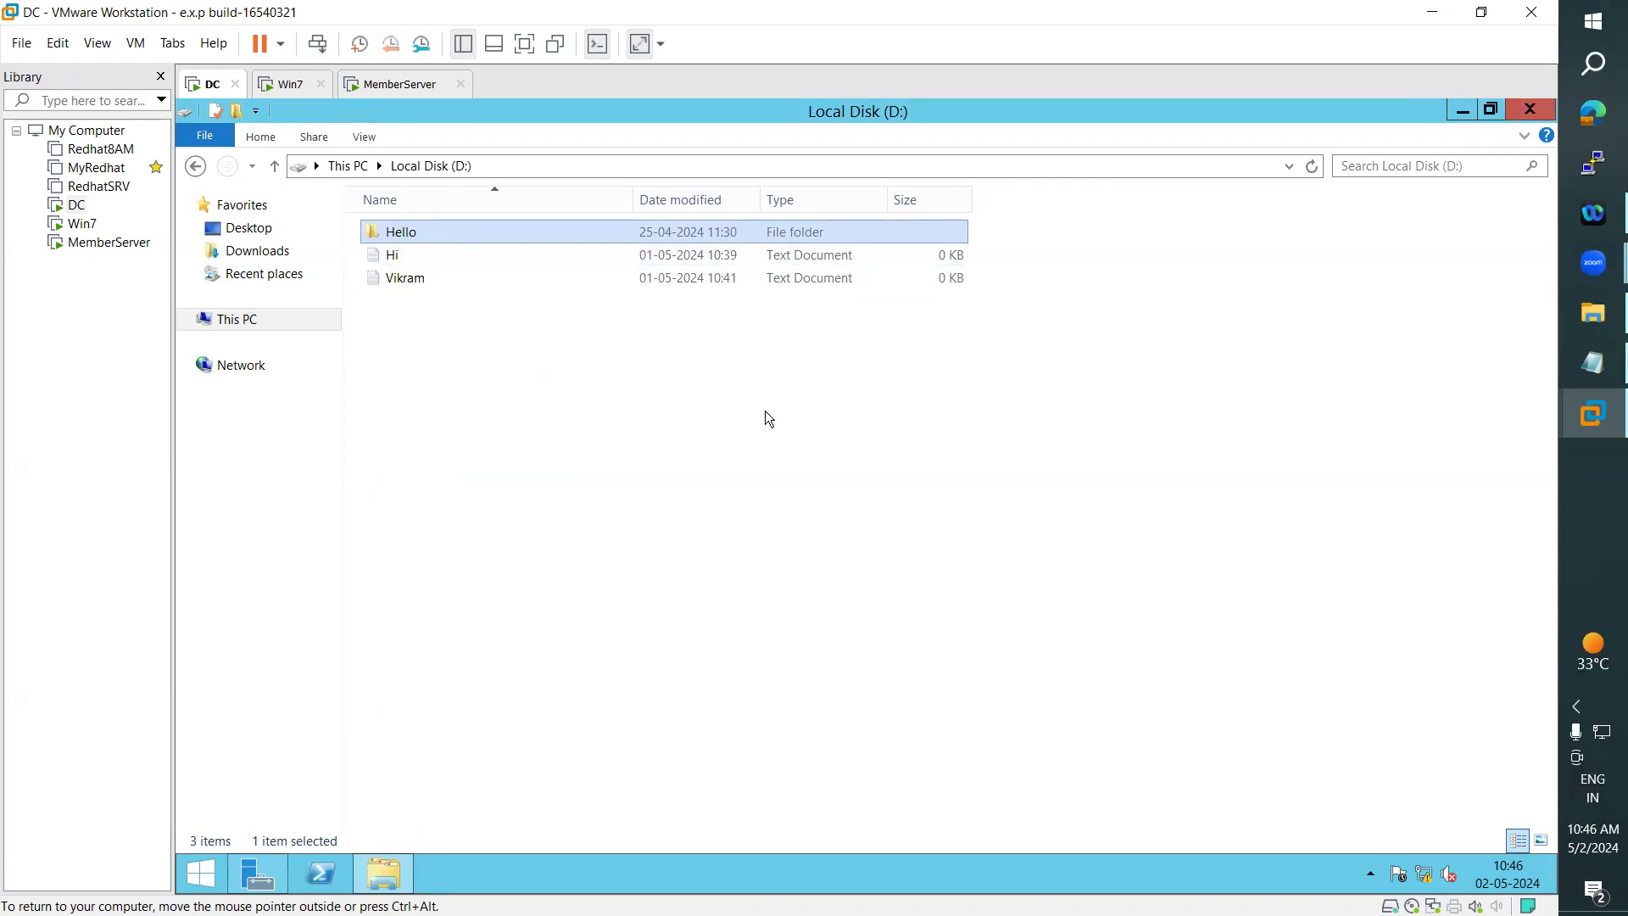
click(1569, 367)
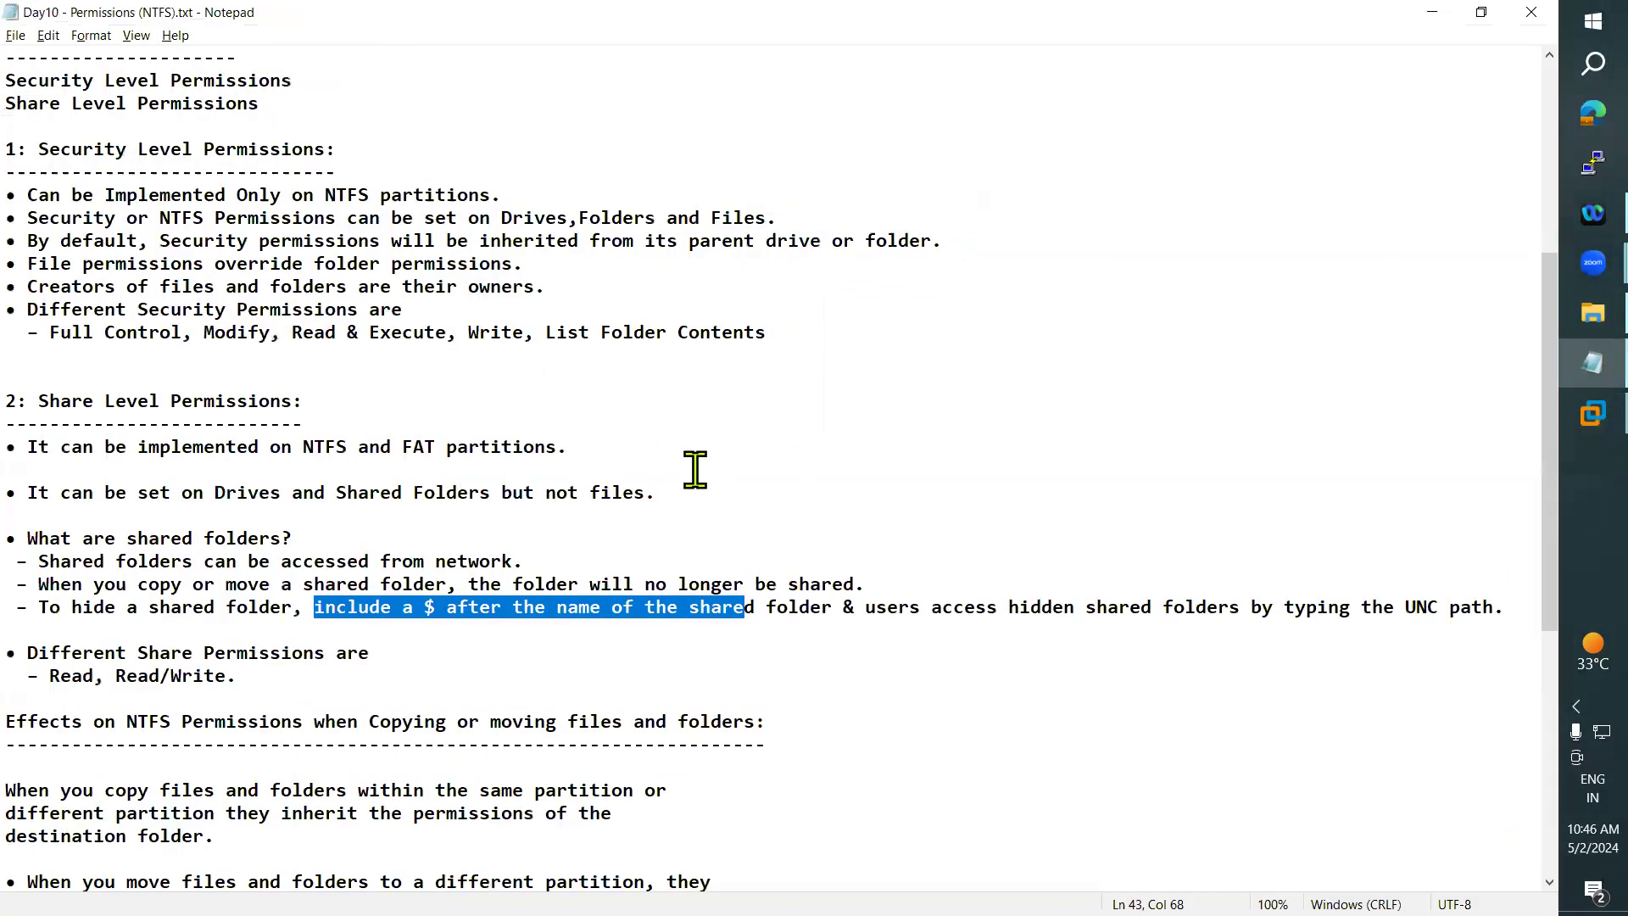
- Mark the "Different Share Permissions are" item and its Read, Read/Write options in the notes
scroll(652, 484, down, 2)
drag(27, 514, 349, 550)
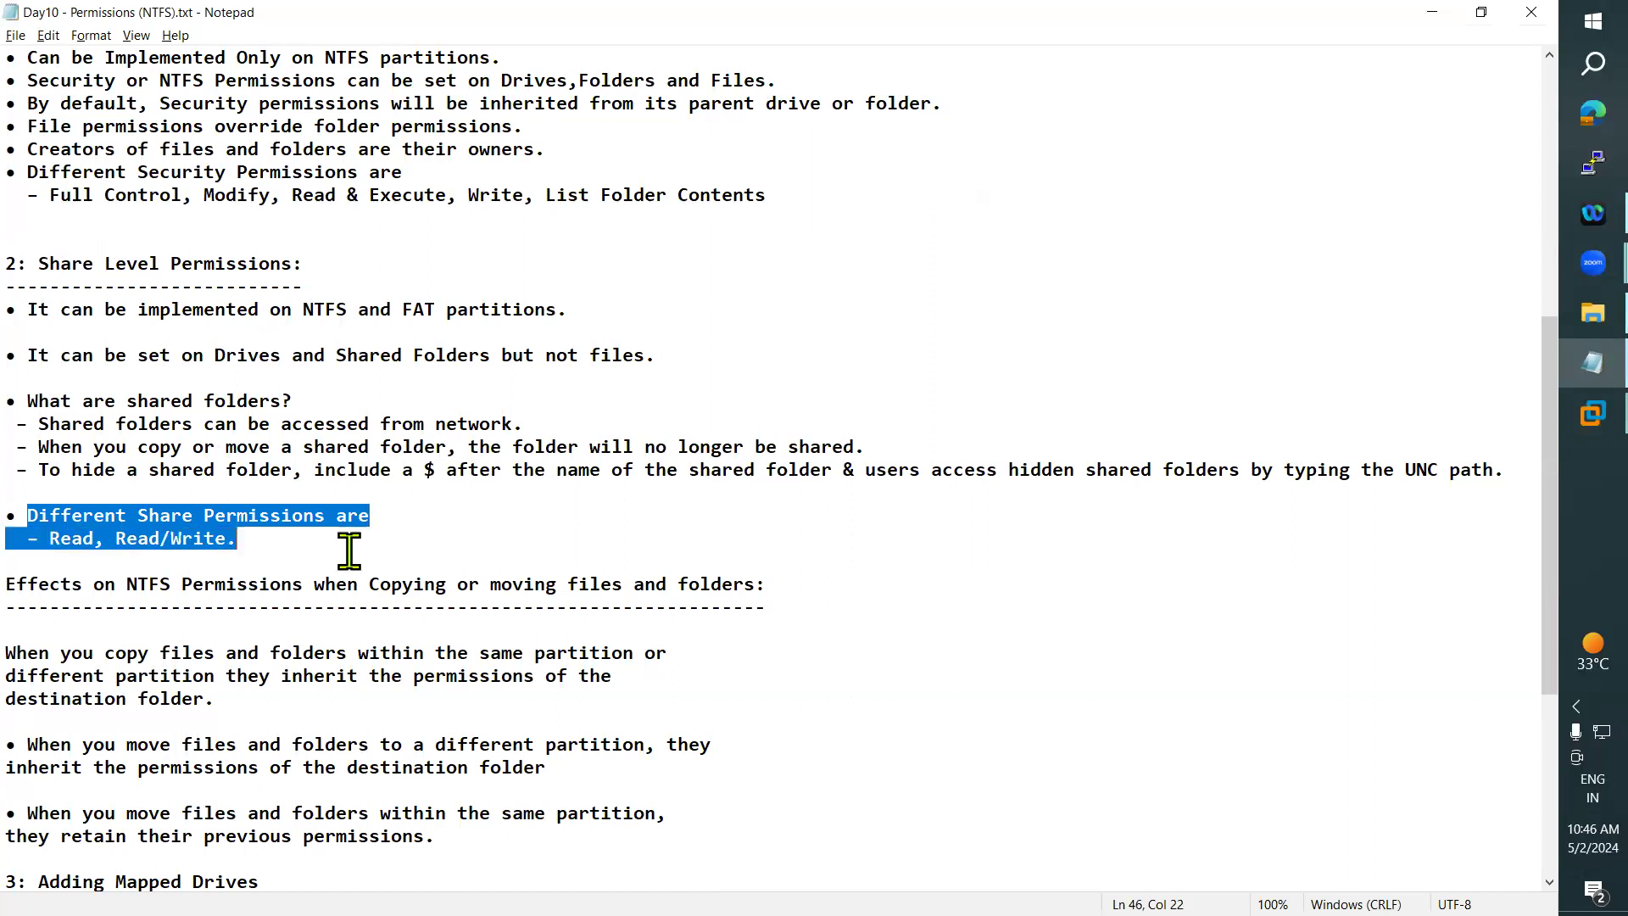
click(81, 544)
drag(54, 544, 102, 544)
drag(240, 545, 41, 545)
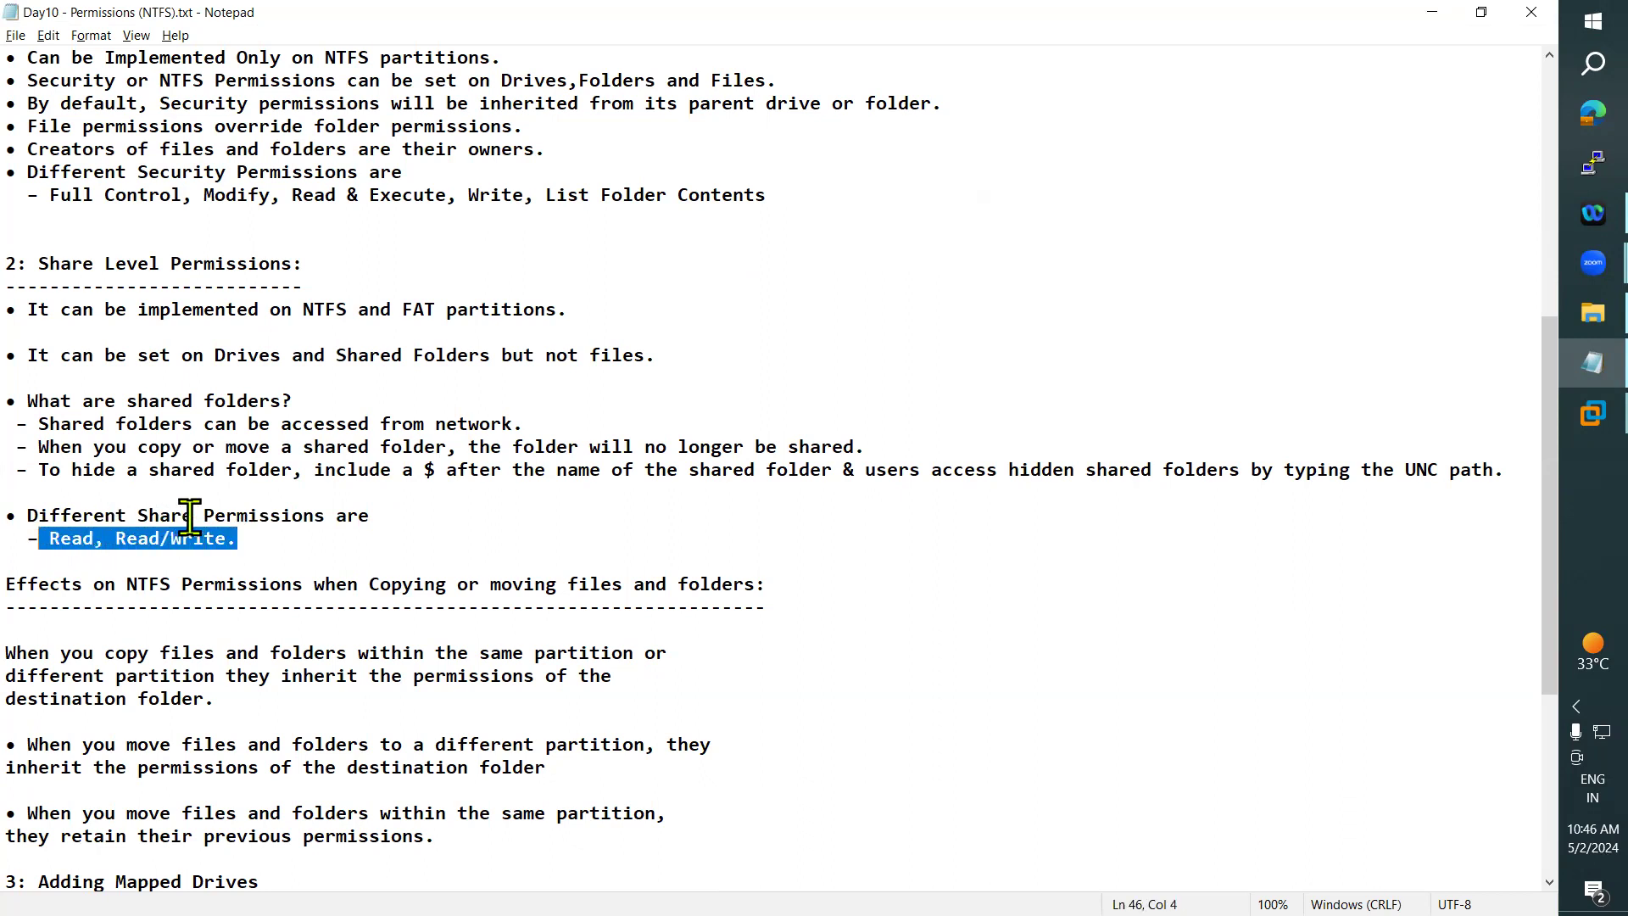
- Compare the security permissions list with the share permissions by marking both lines in the notes
click(279, 532)
click(801, 193)
drag(659, 196, 54, 196)
drag(49, 539, 246, 544)
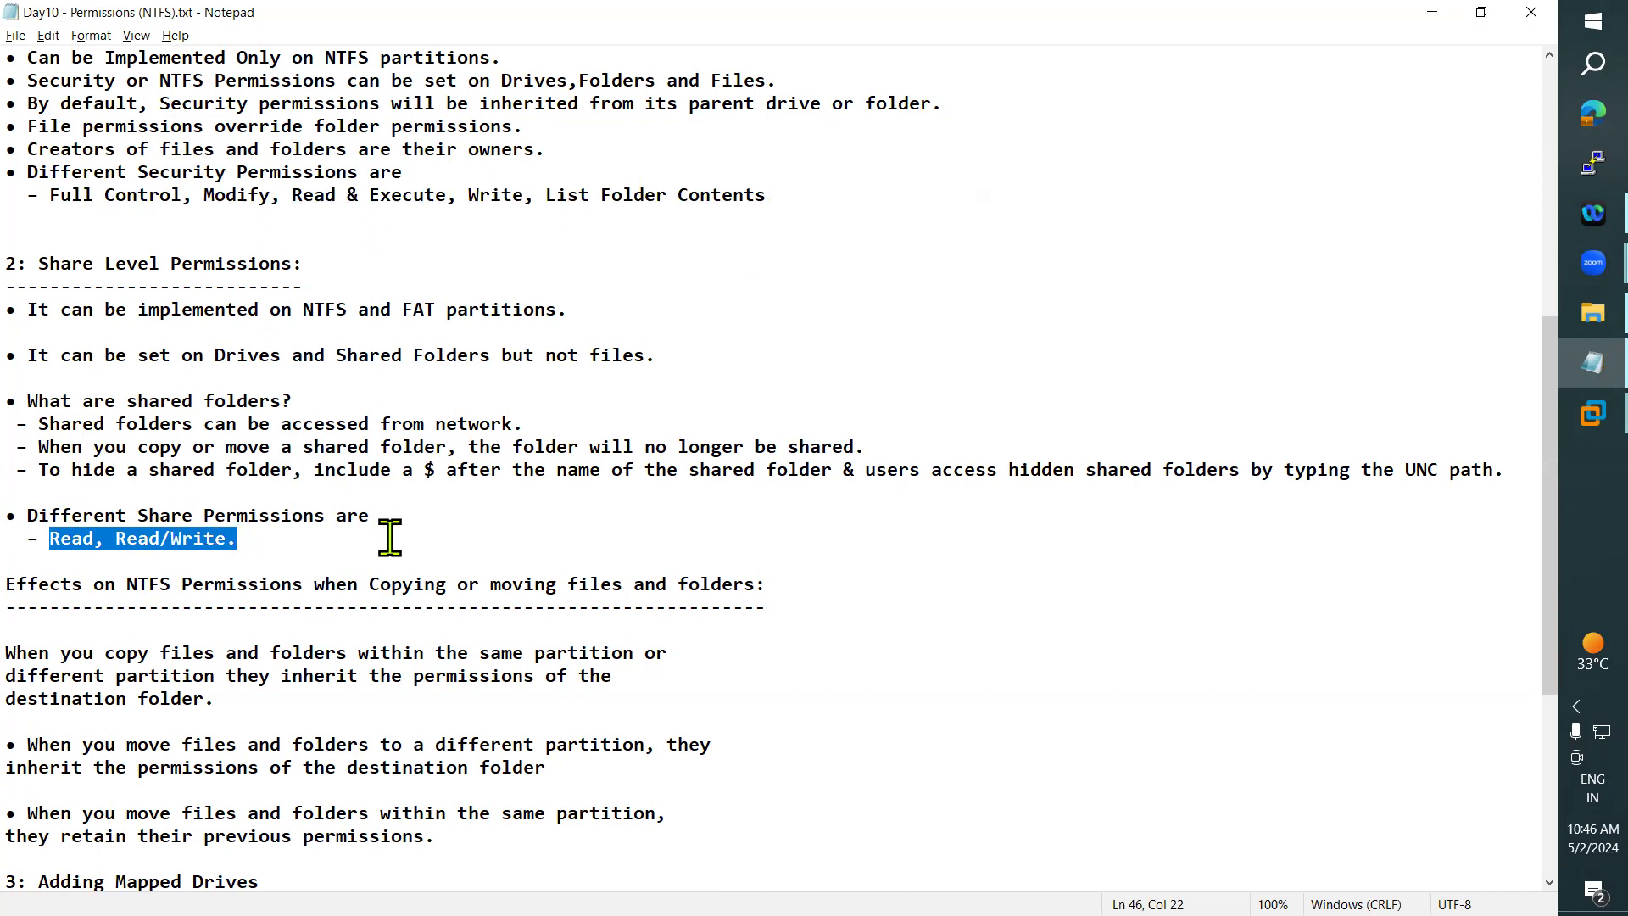
scroll(390, 536, down, 2)
click(298, 404)
drag(238, 405, 59, 406)
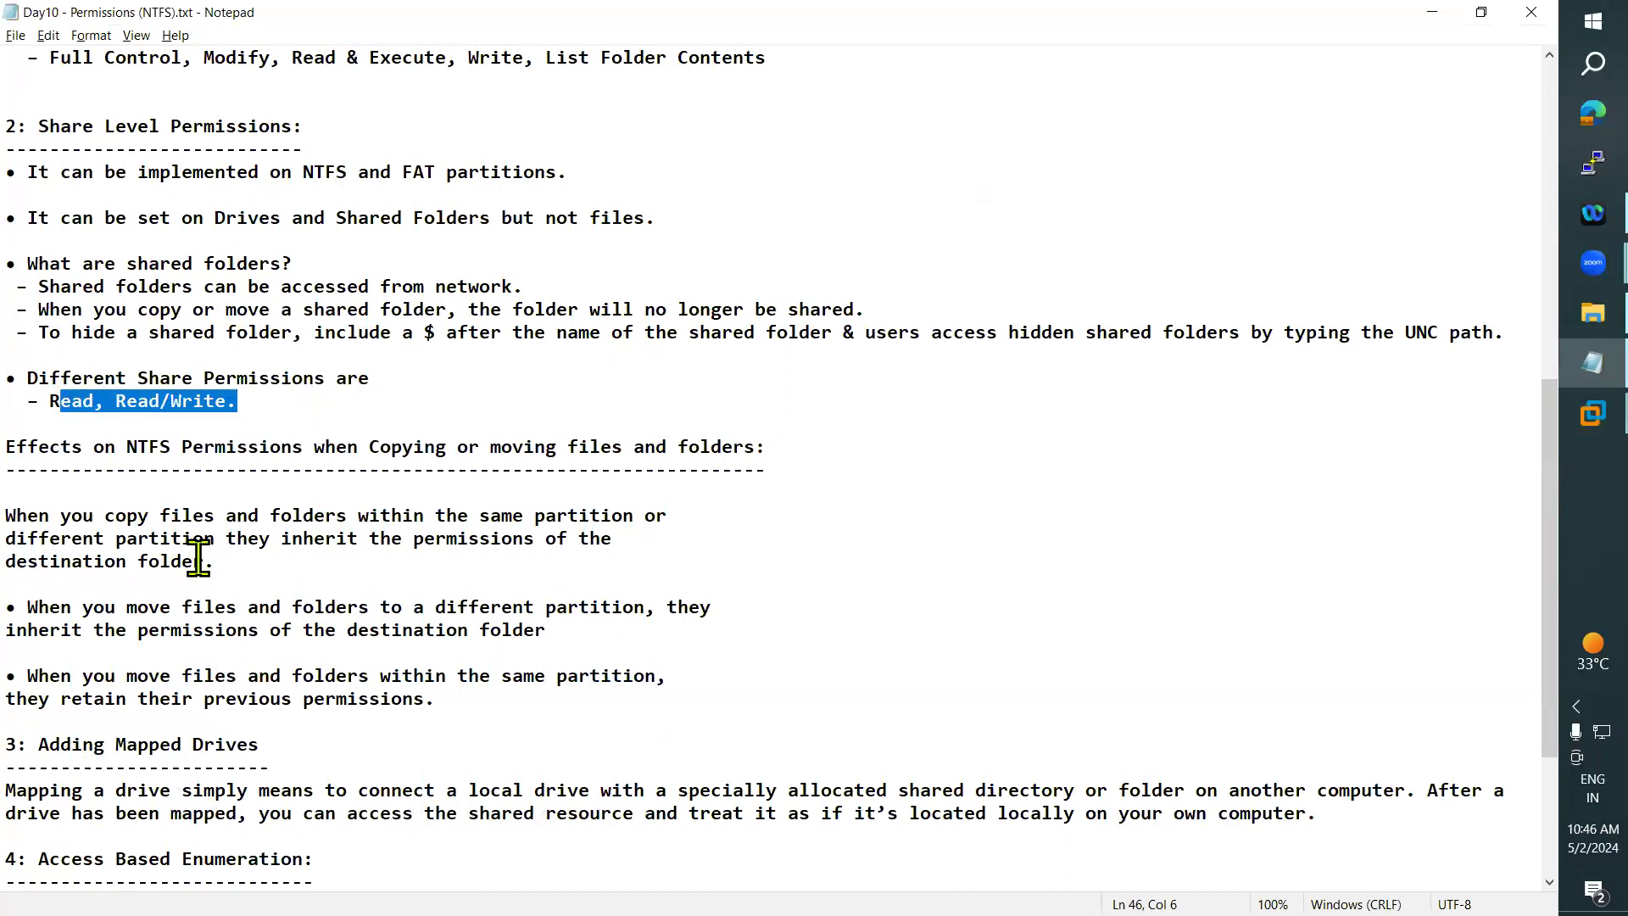
- Mark the heading on the effects of copying or moving files on NTFS permissions, and the words "destination folder." below it
scroll(198, 558, down, 3)
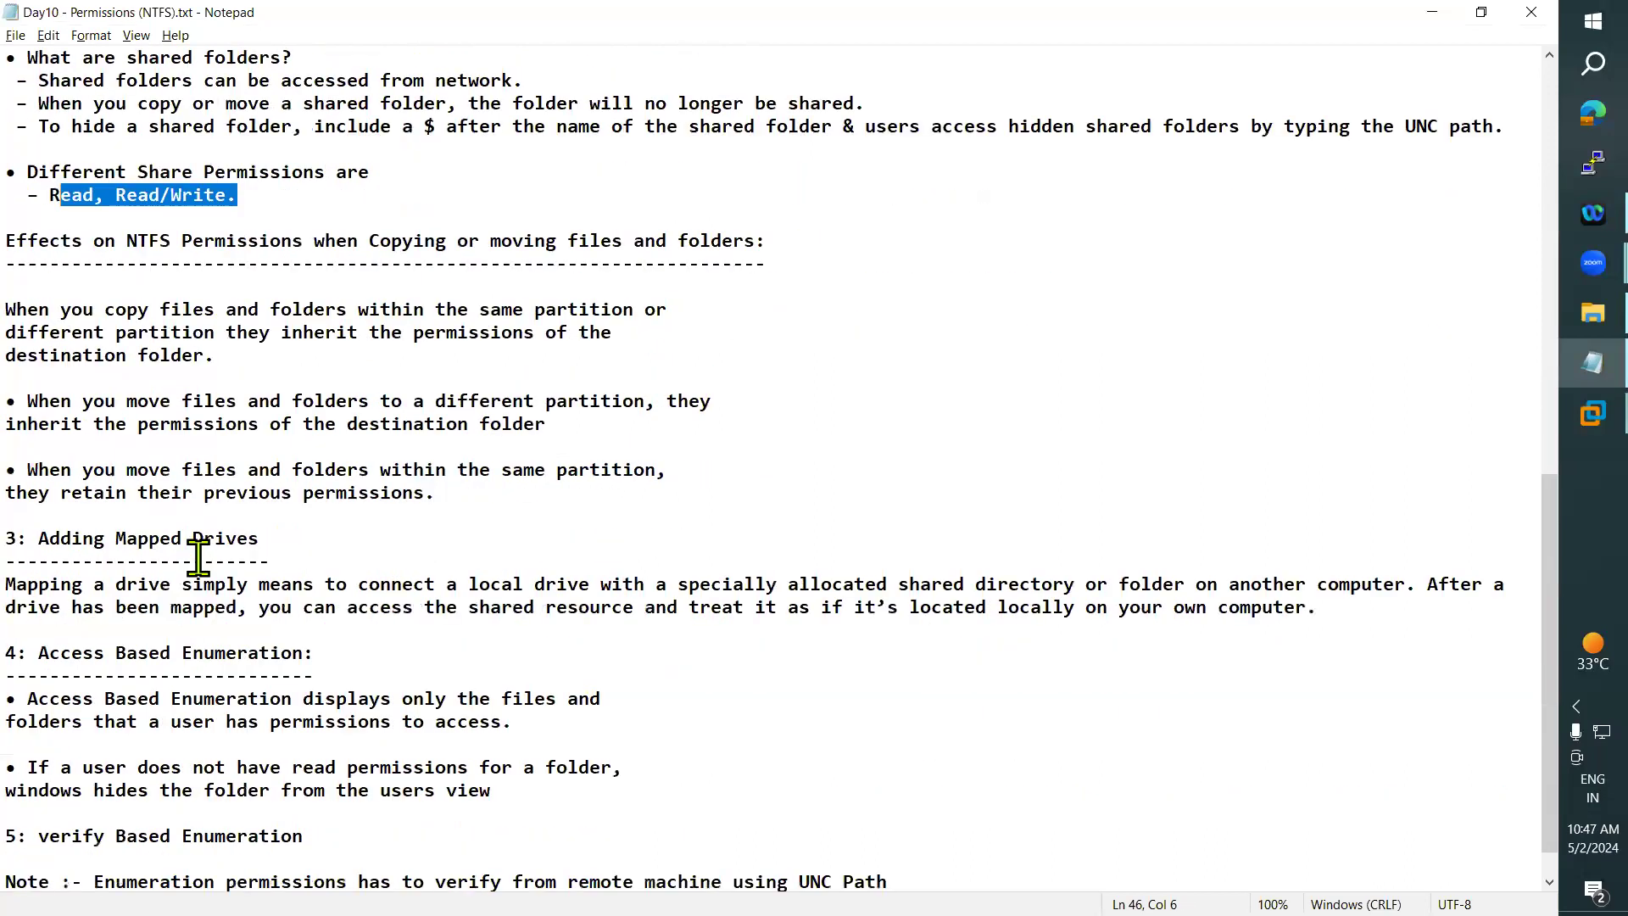
click(214, 516)
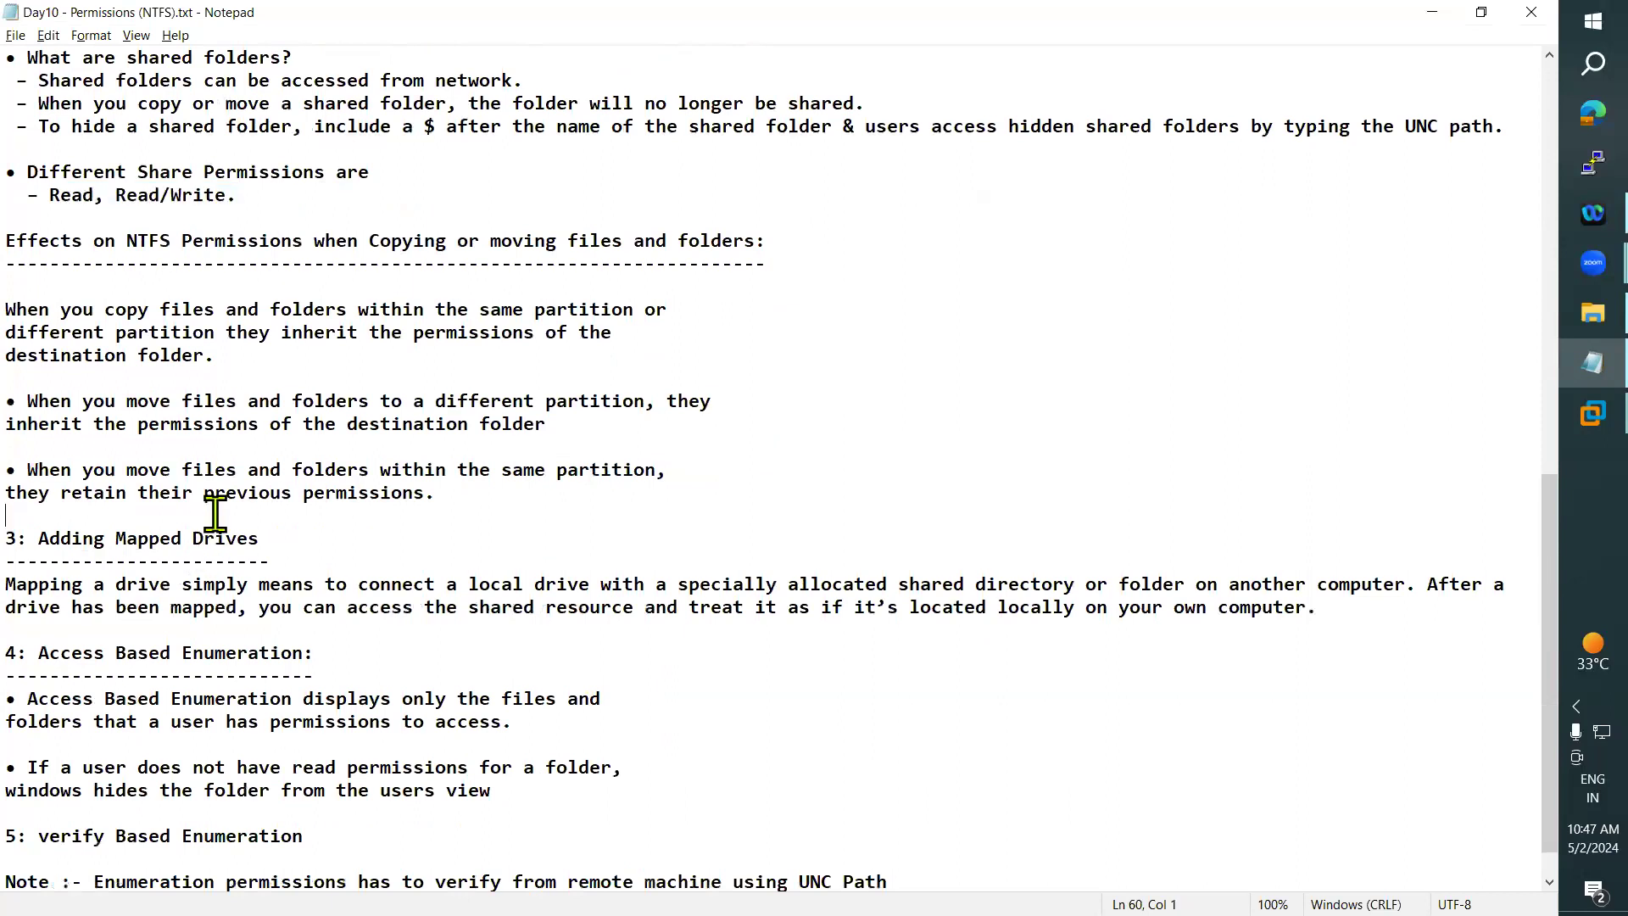
click(34, 237)
drag(34, 237, 775, 237)
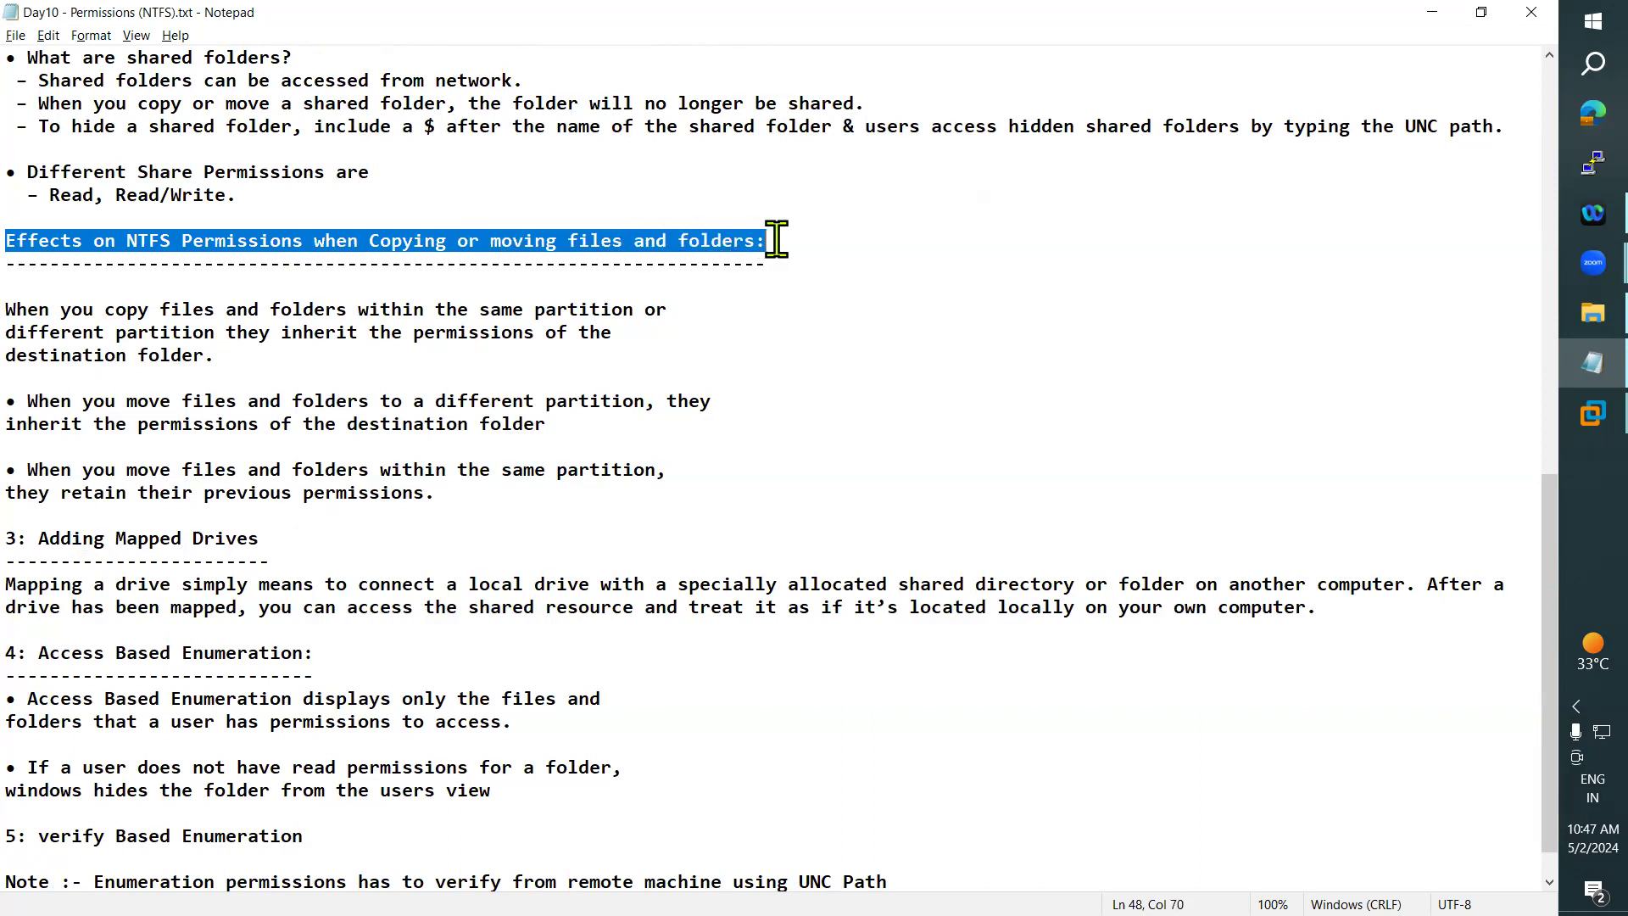
click(811, 356)
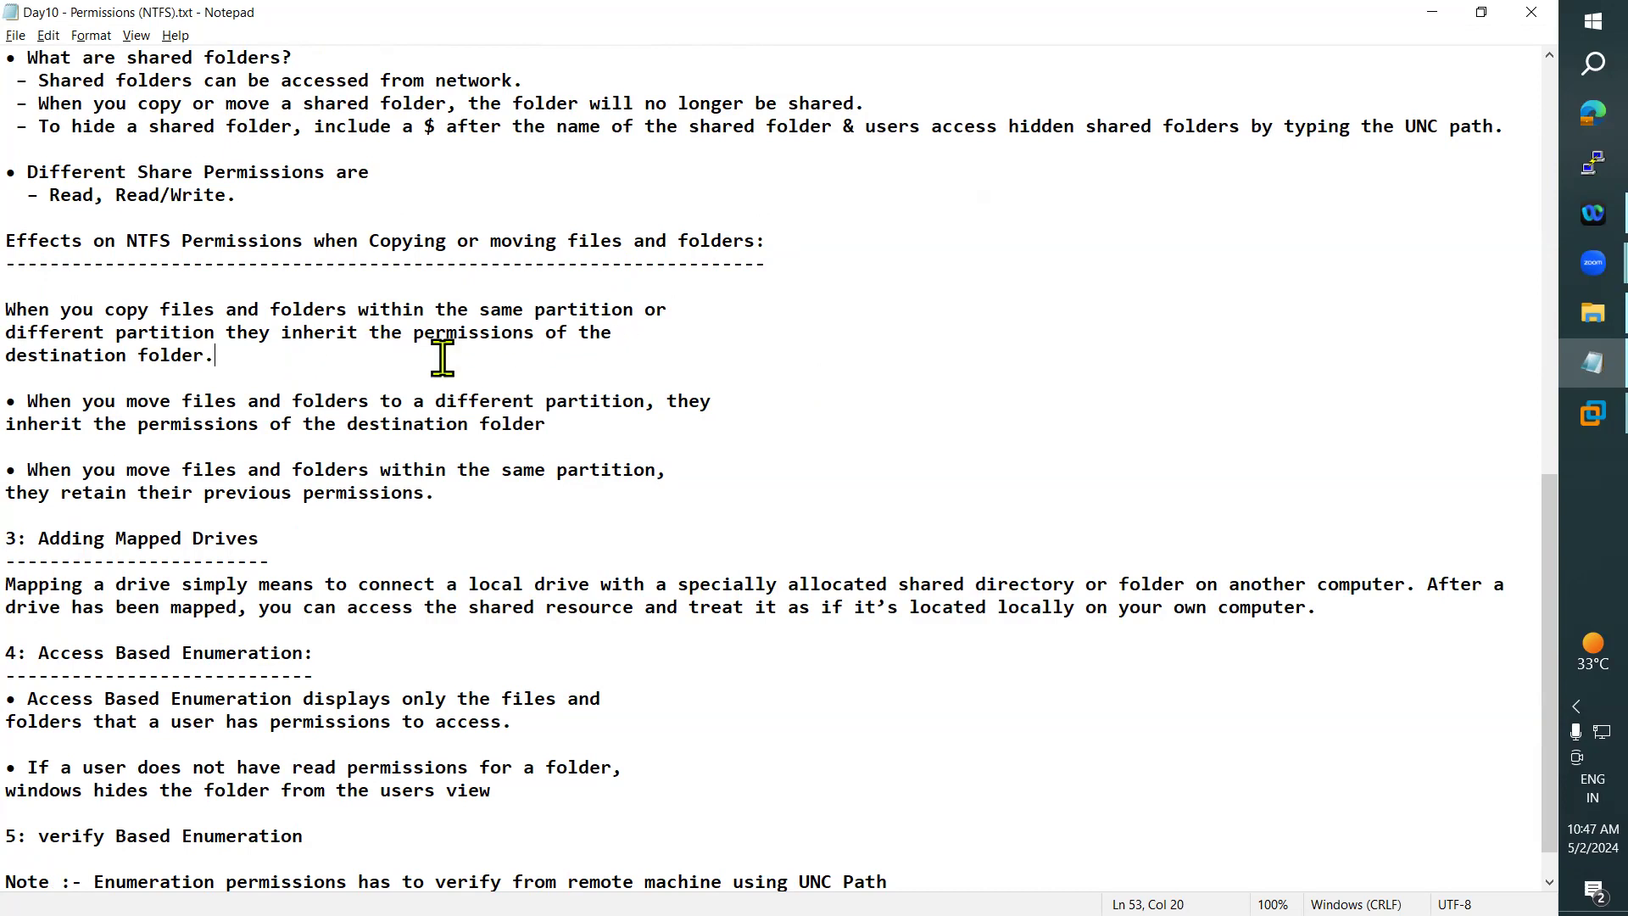
drag(34, 361, 208, 361)
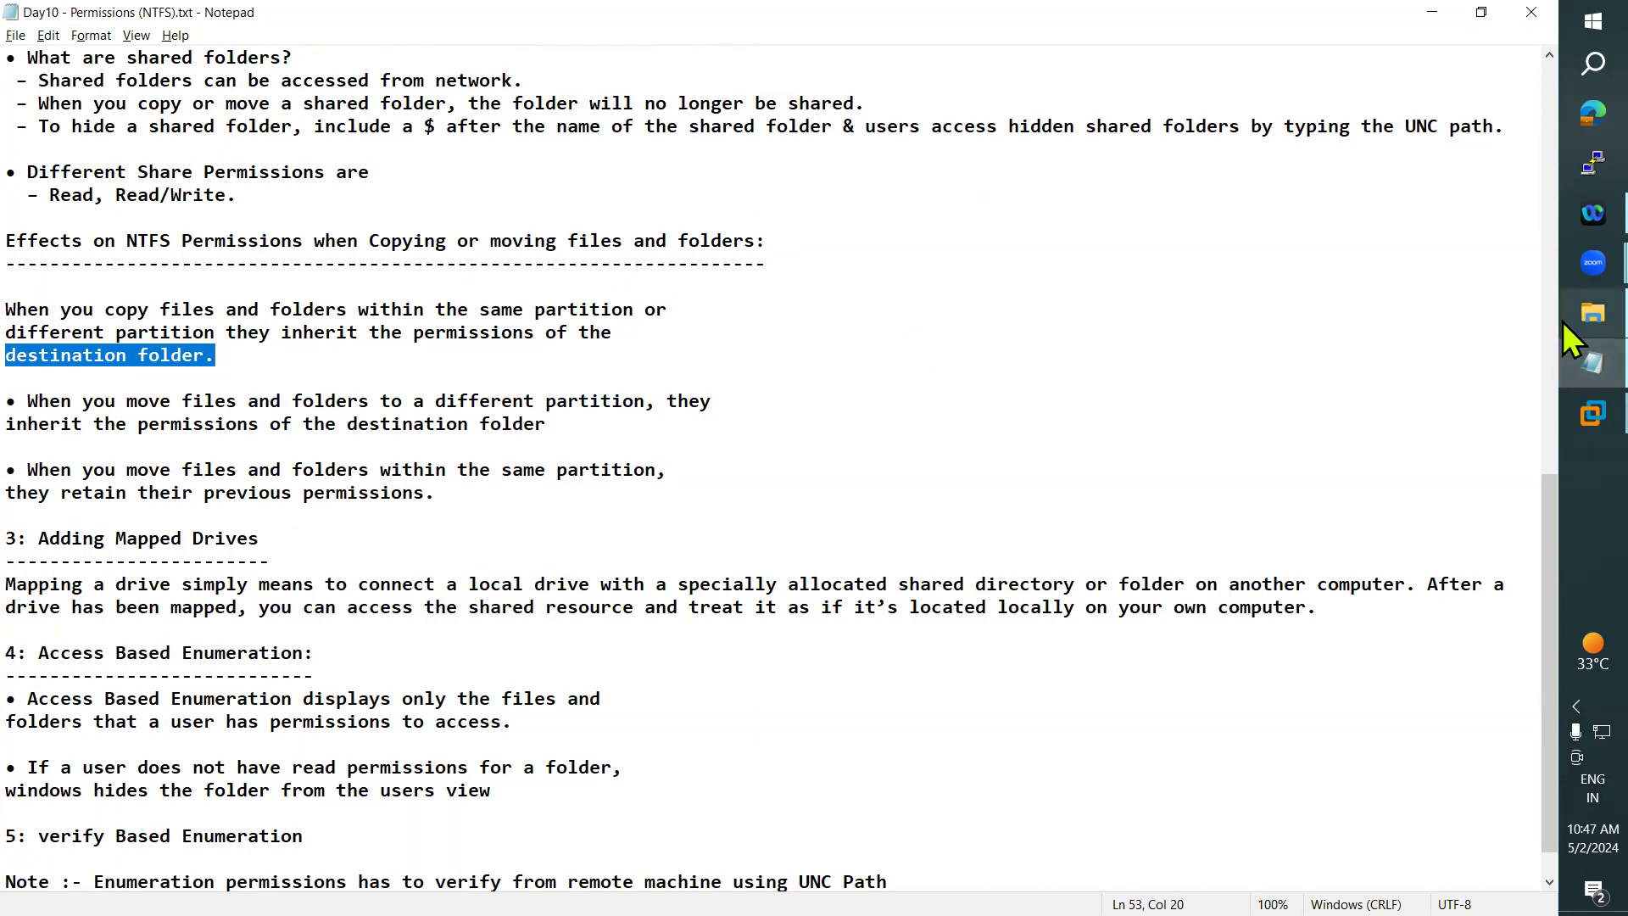
- Switch to the DC virtual machine and make a copy of the Hello folder within Local Disk (D:)
click(1564, 317)
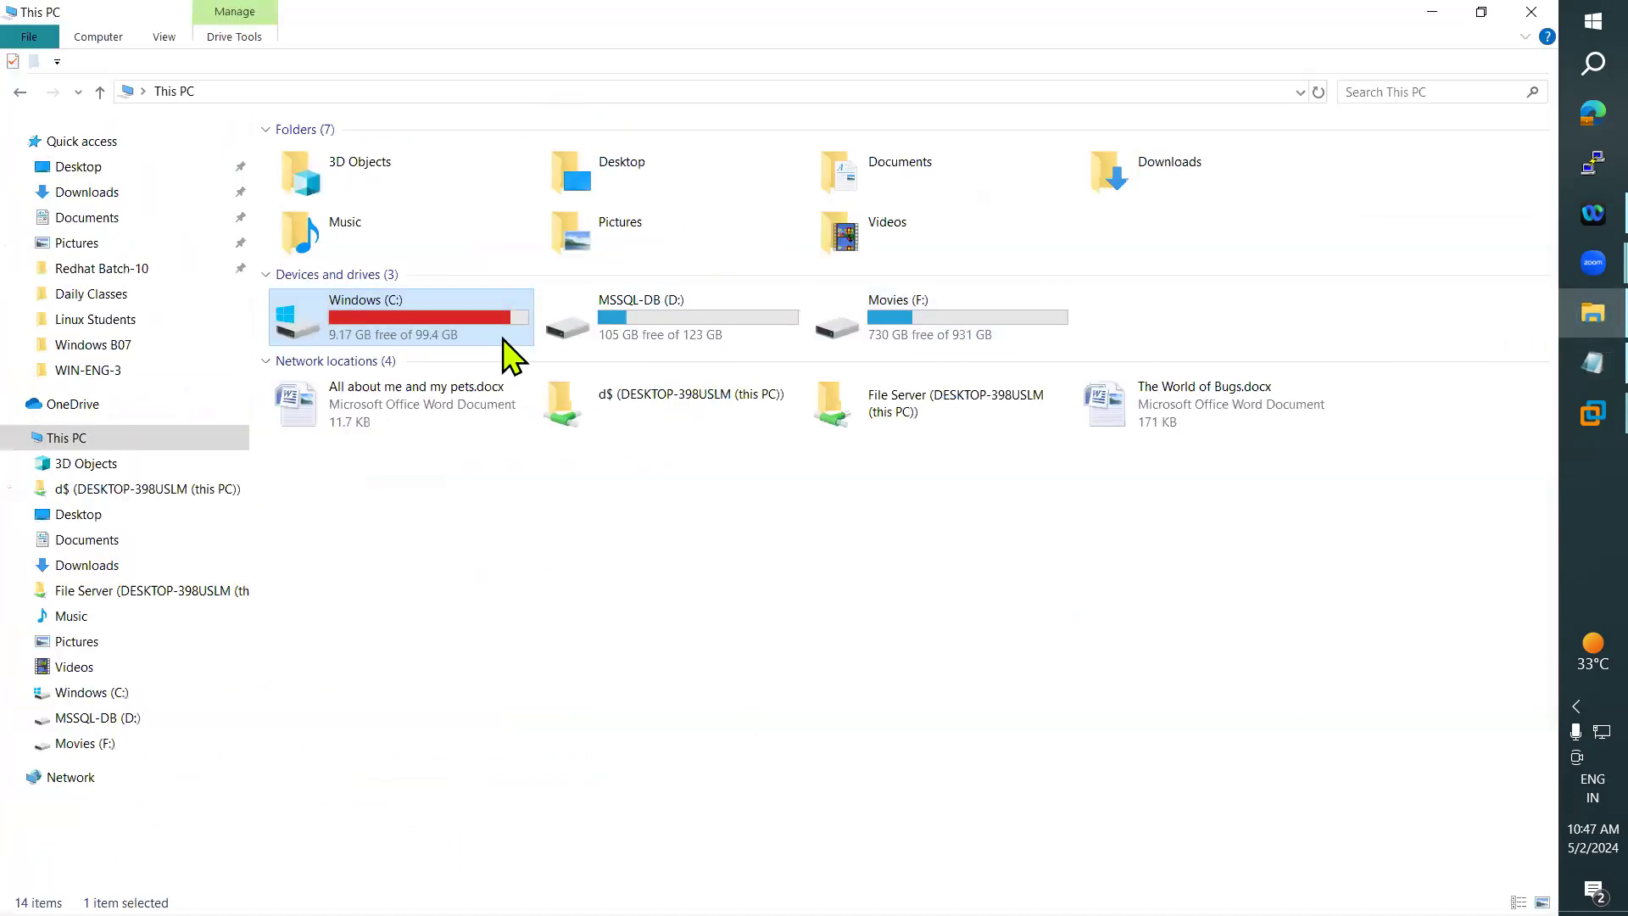
click(1563, 312)
mouse_move(1564, 416)
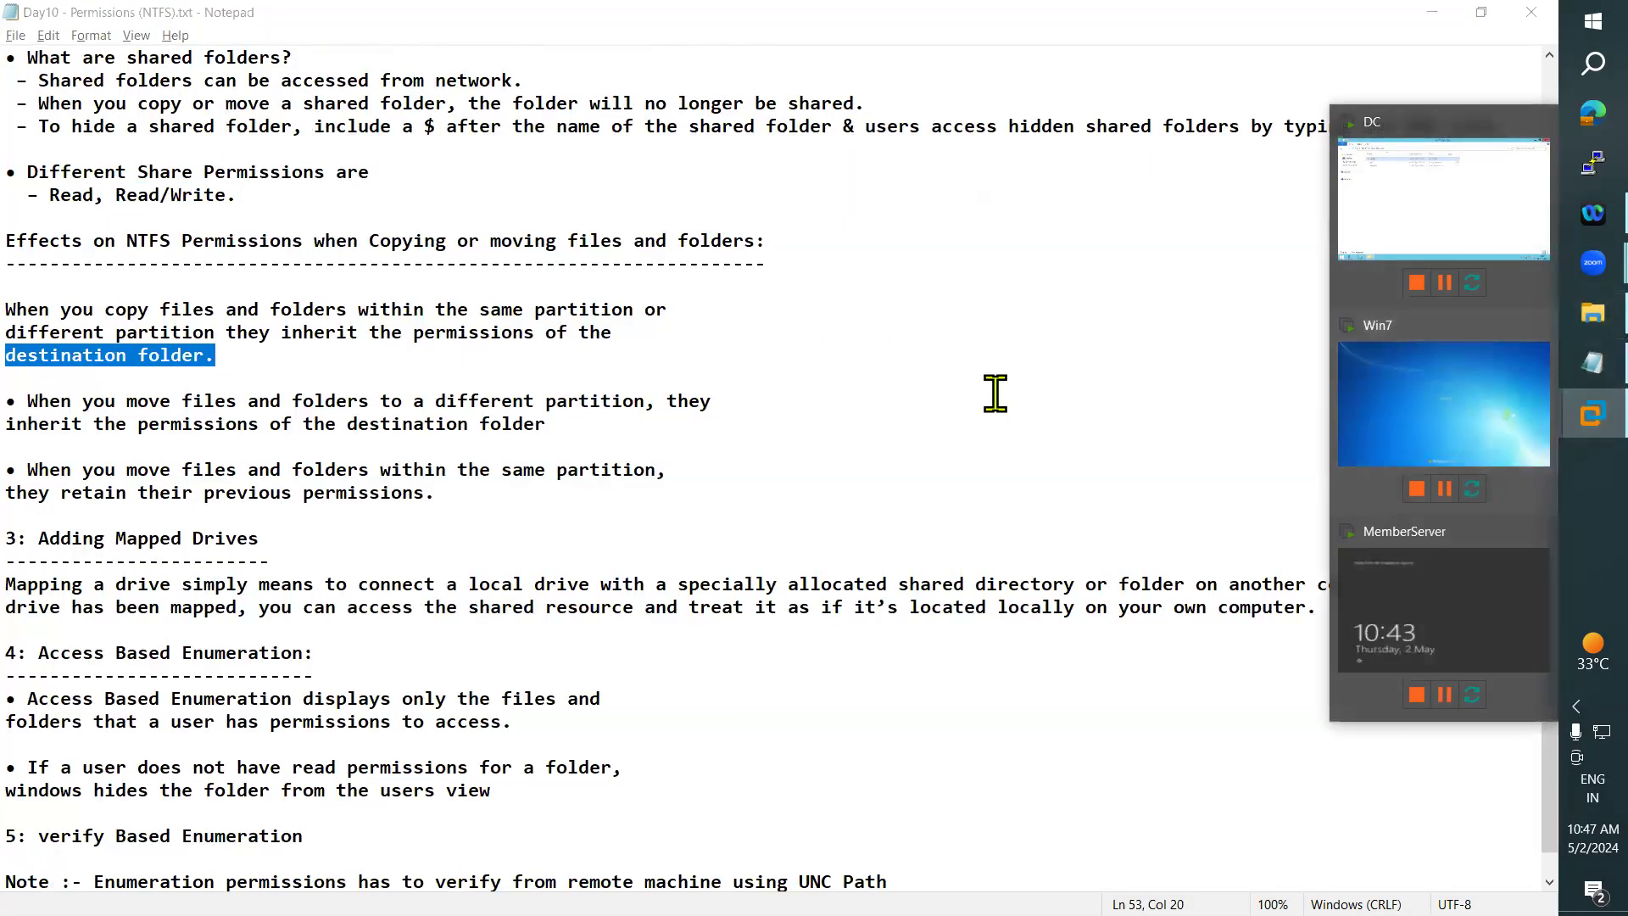
click(1442, 225)
click(570, 348)
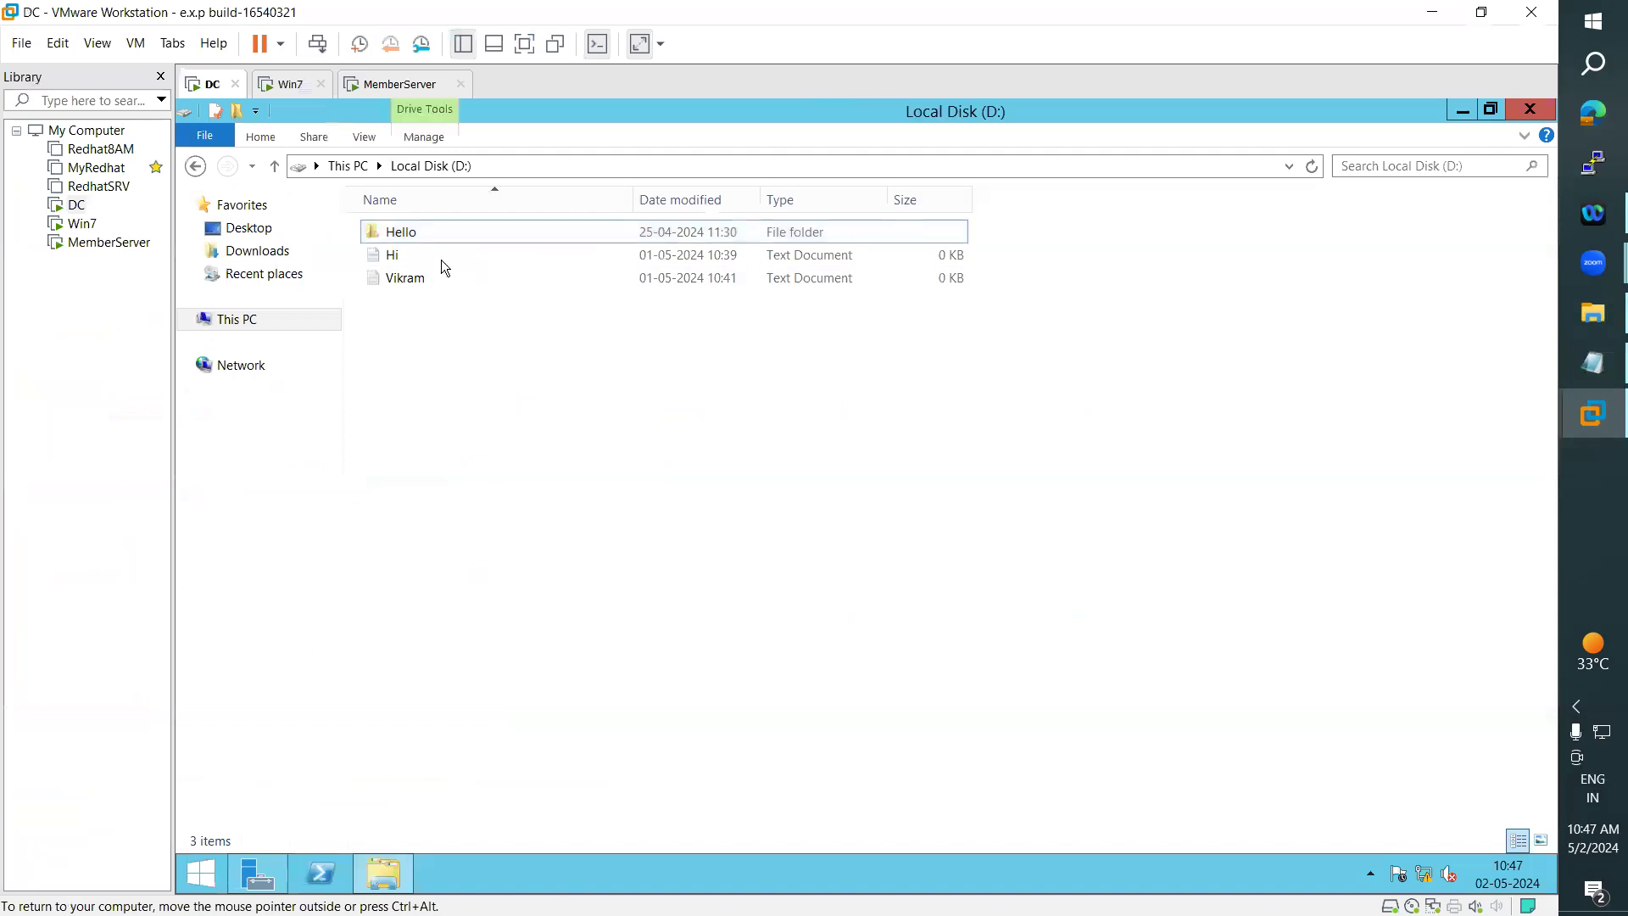
right_click(402, 230)
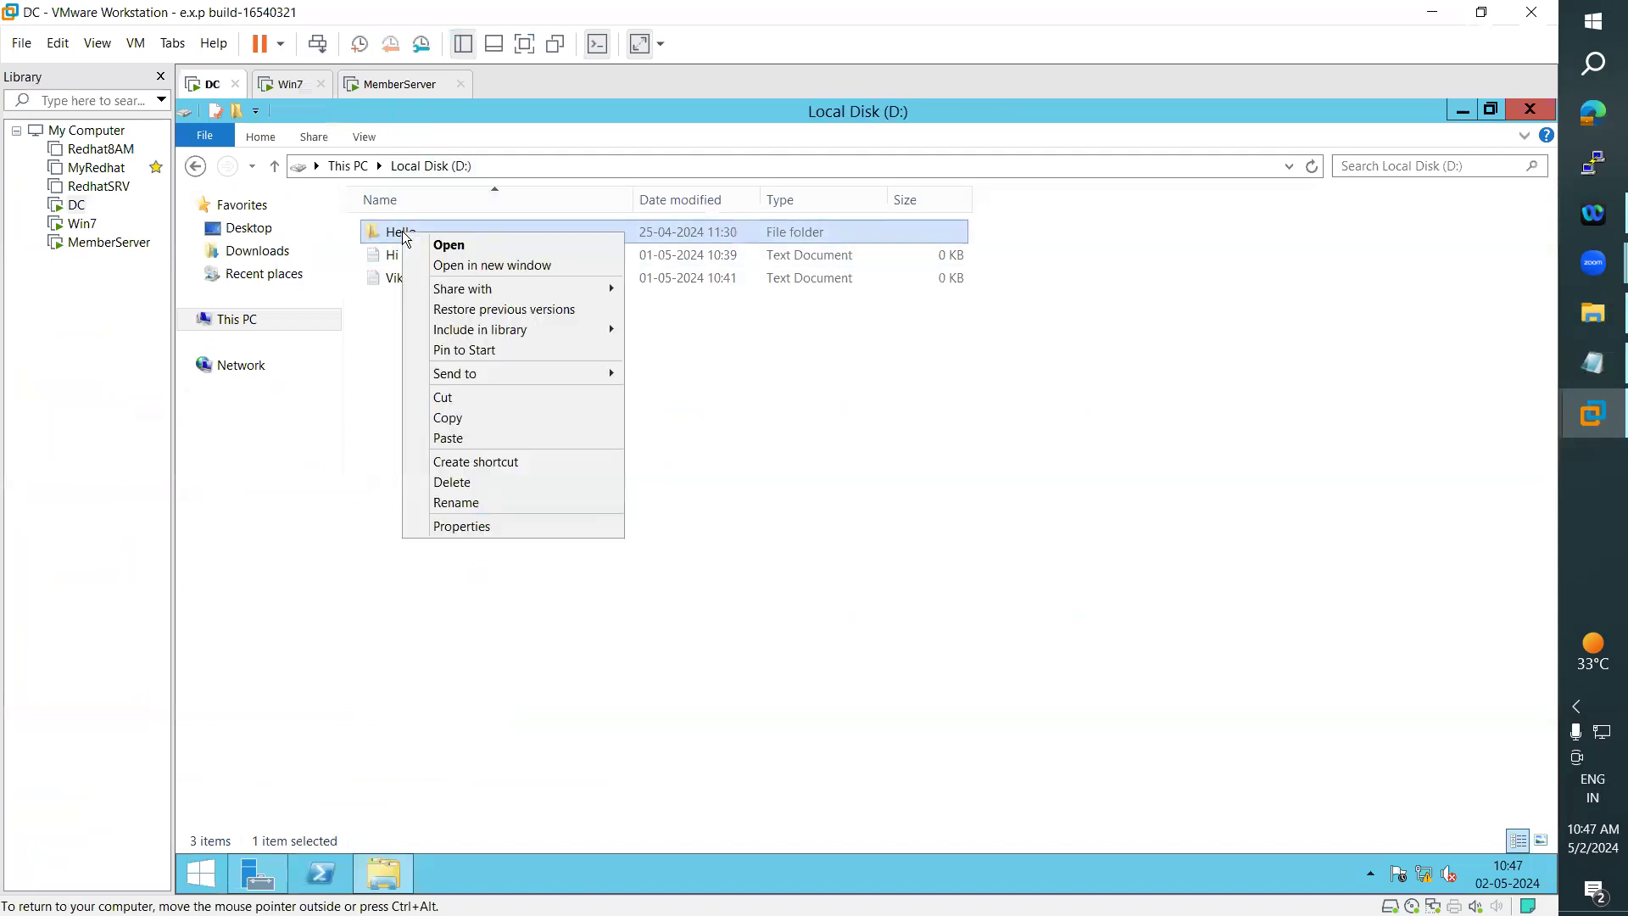
click(449, 418)
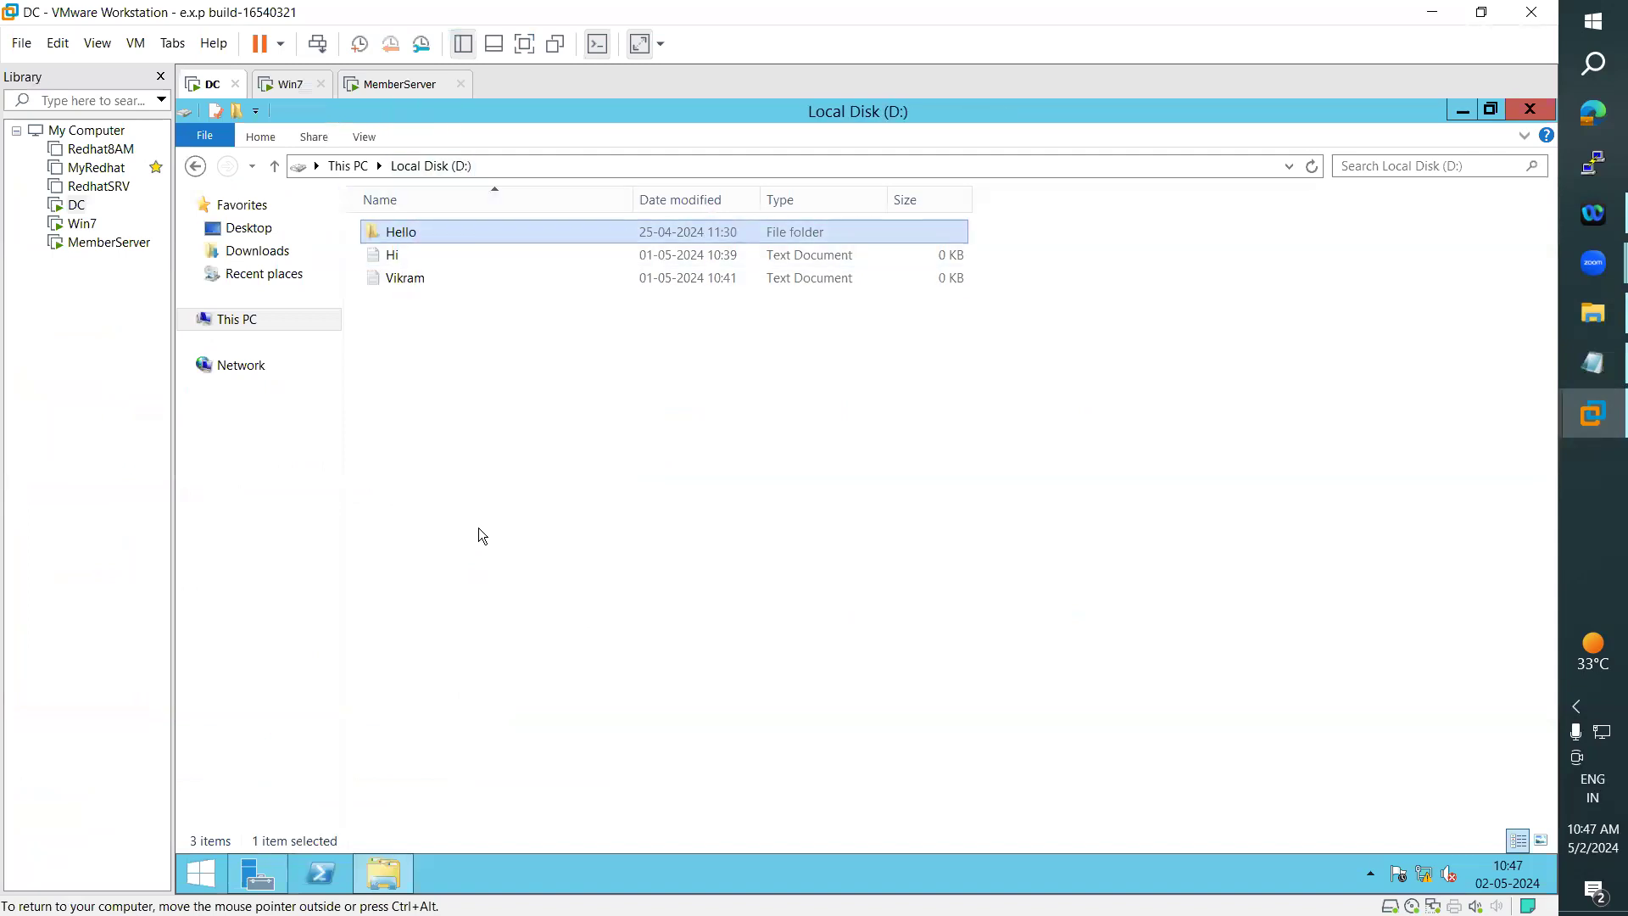
right_click(442, 465)
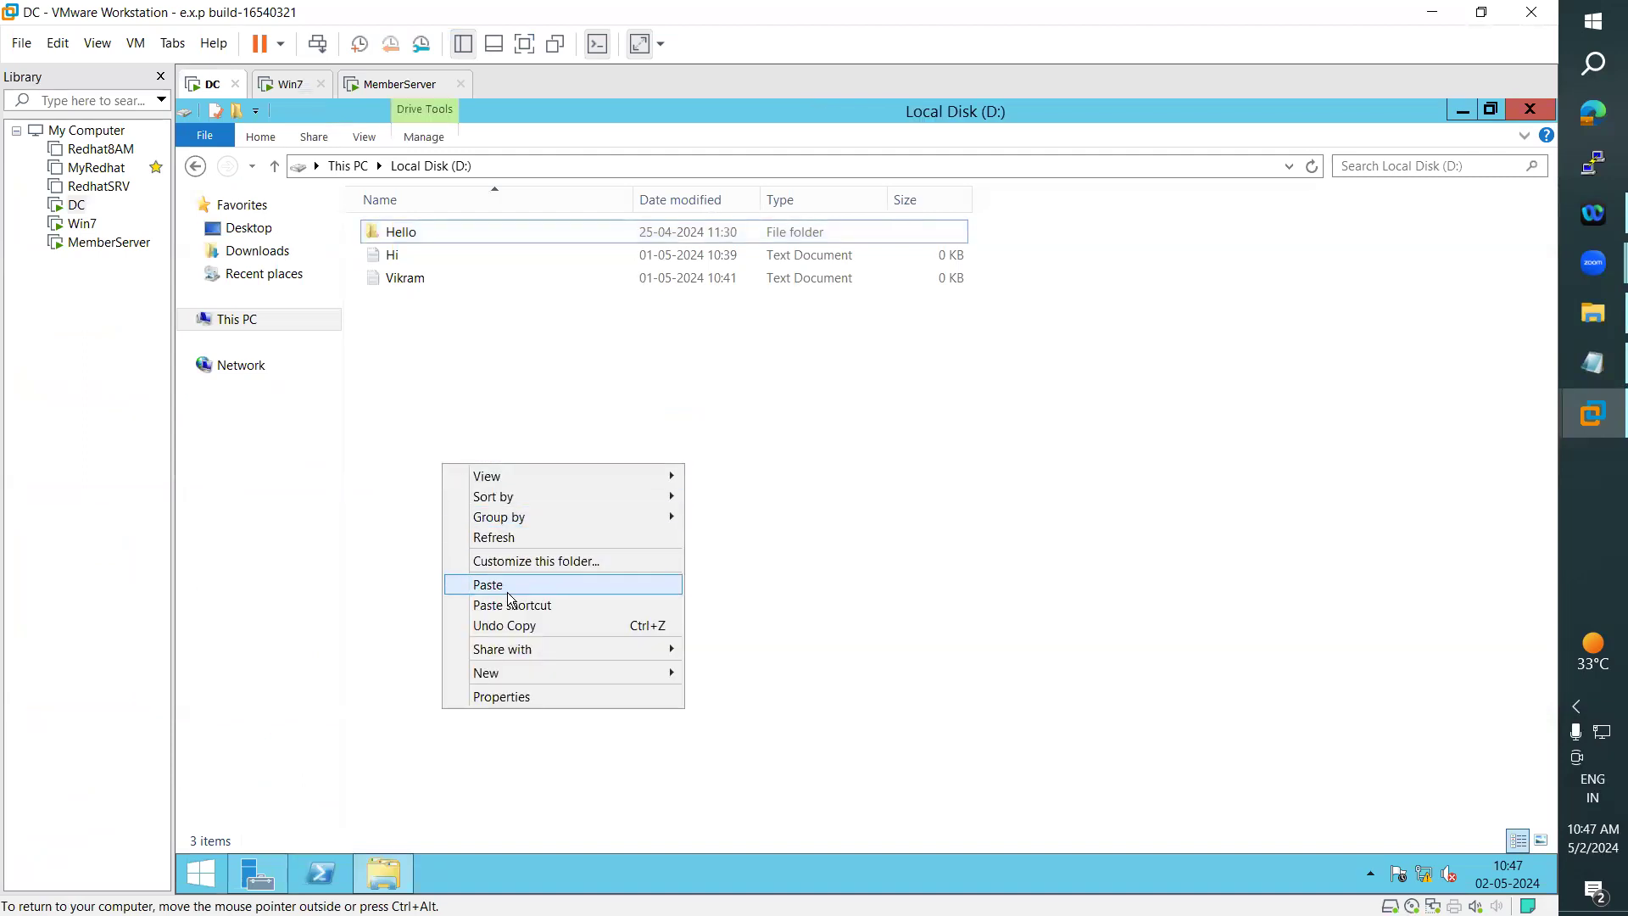
click(507, 589)
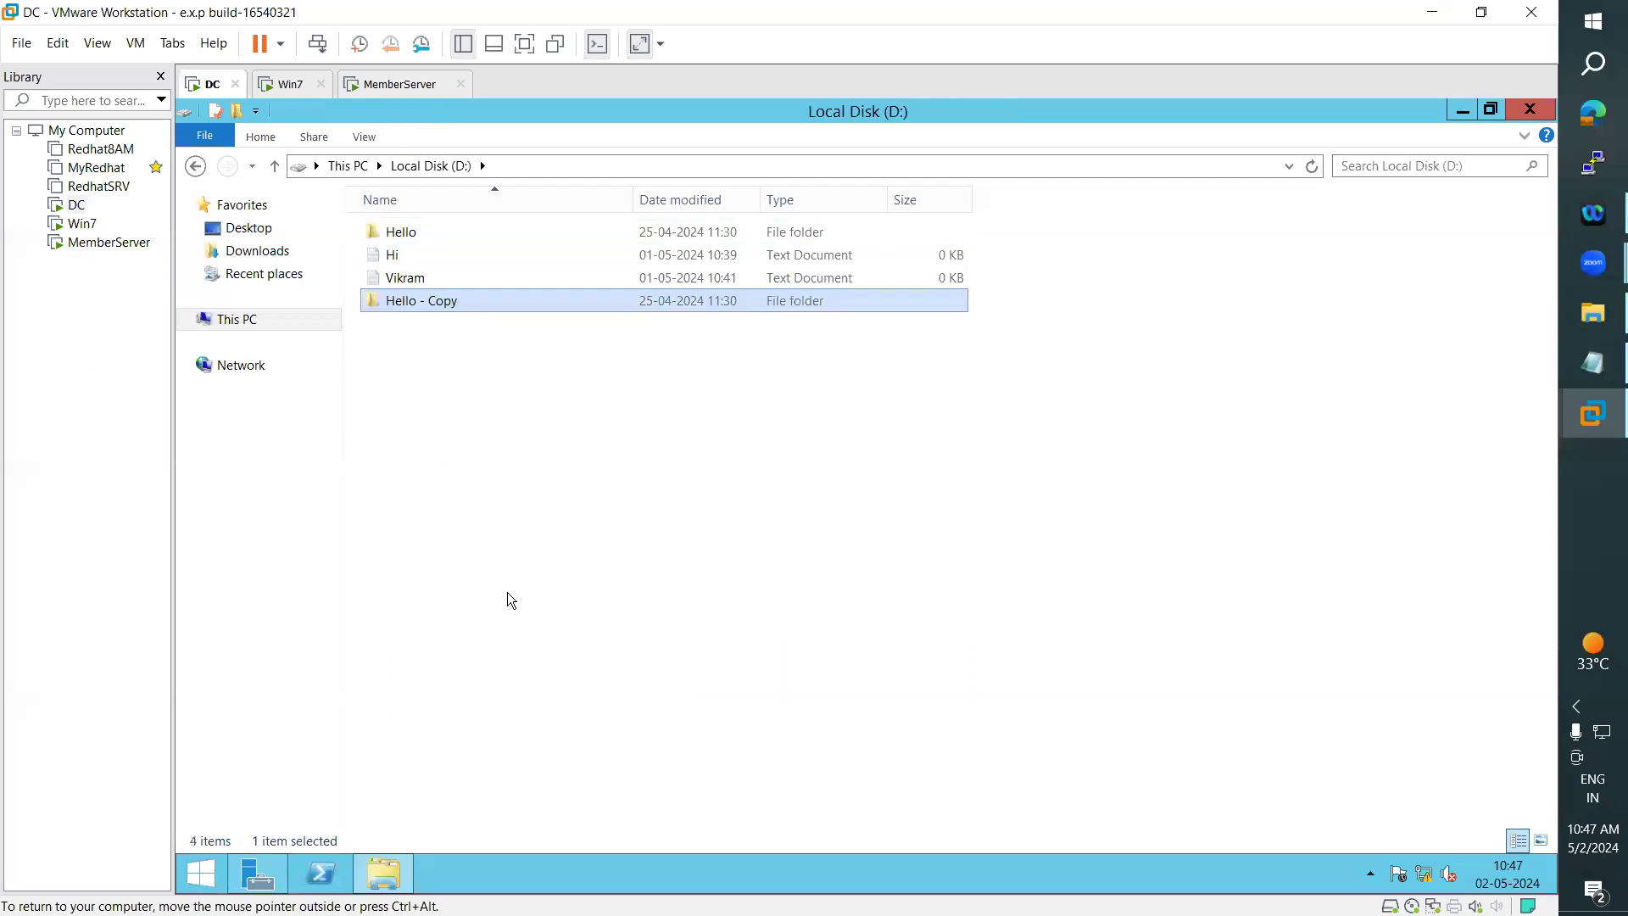
- Rename the copied folder on Local Disk (D:) as Hello1 and select the original Hello folder
click(402, 236)
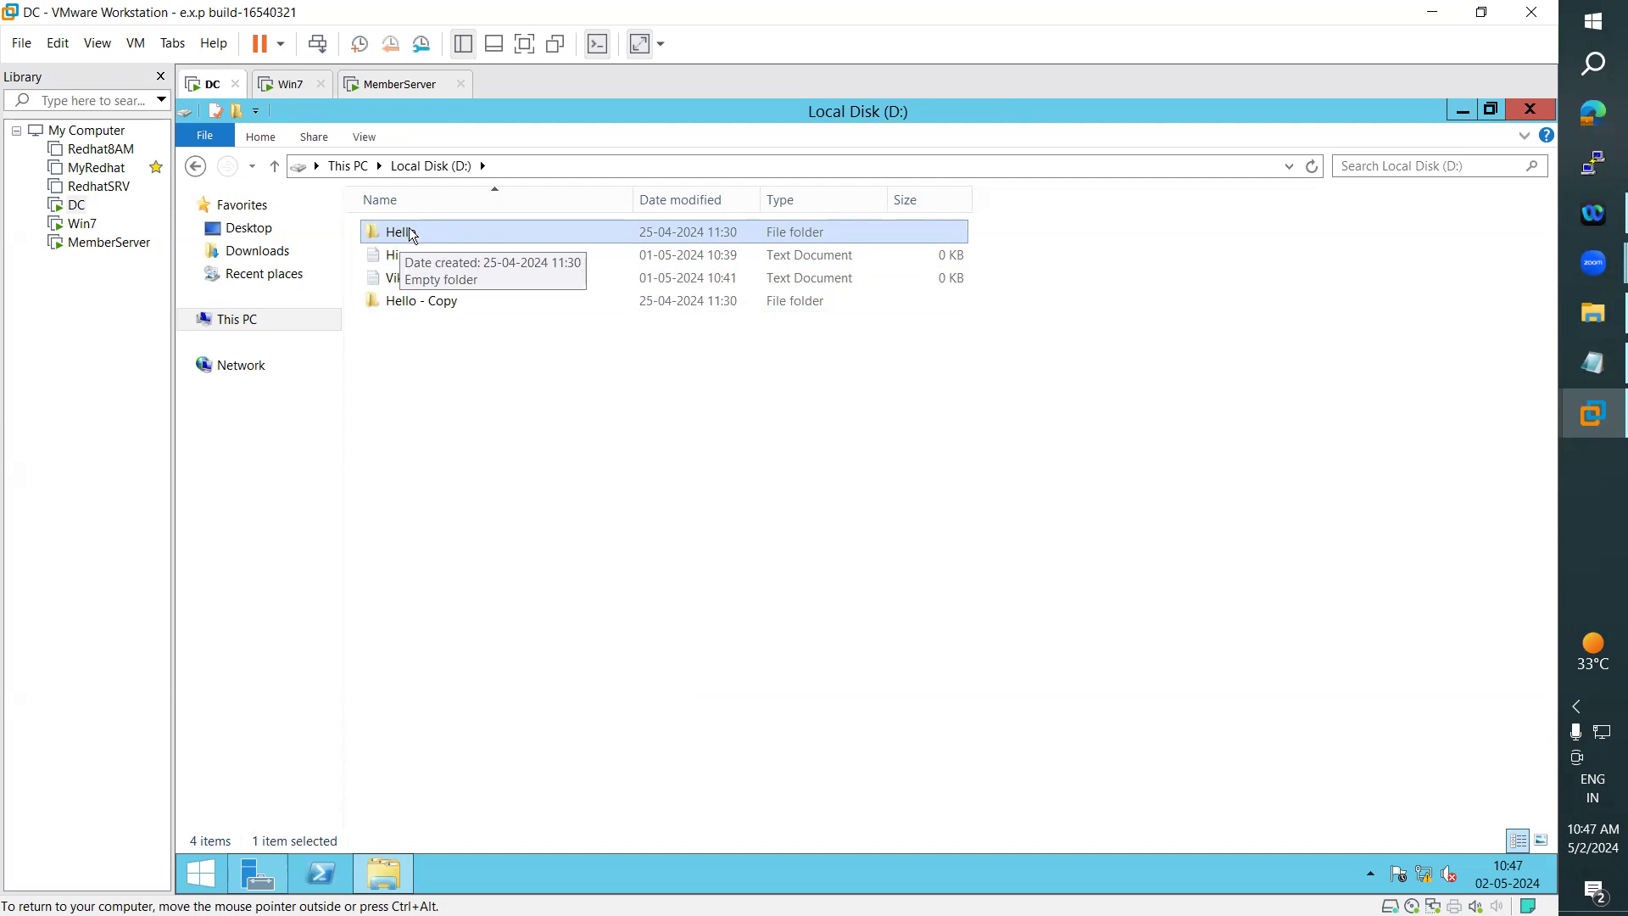
click(442, 306)
click(446, 305)
text(Hello1)
key(Return)
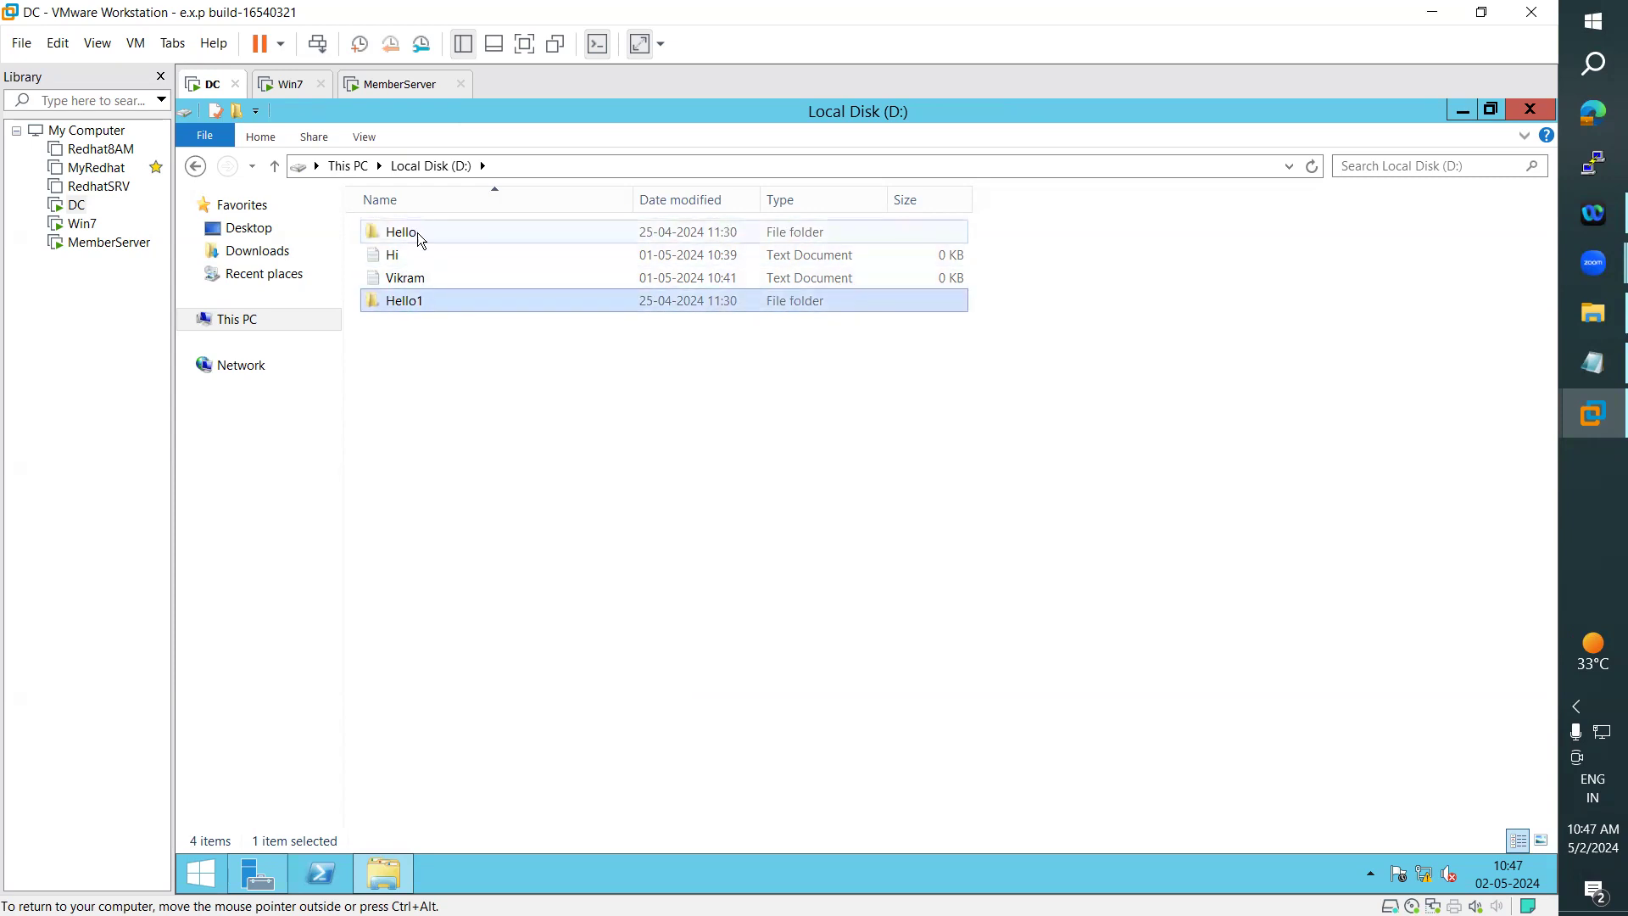
click(416, 325)
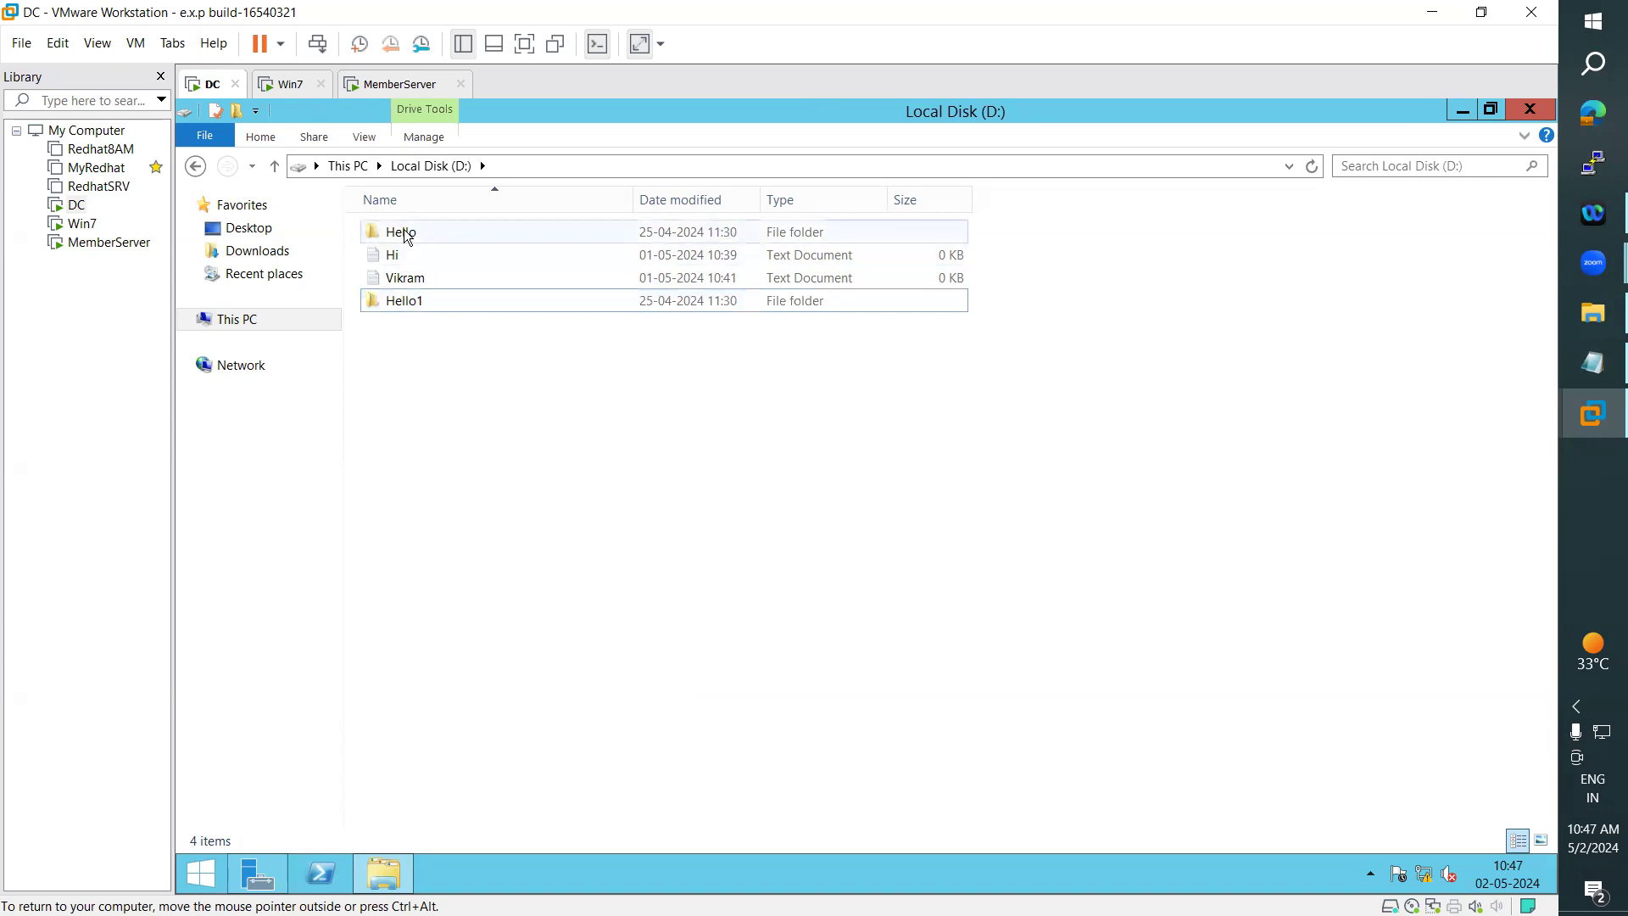
mouse_move(408, 236)
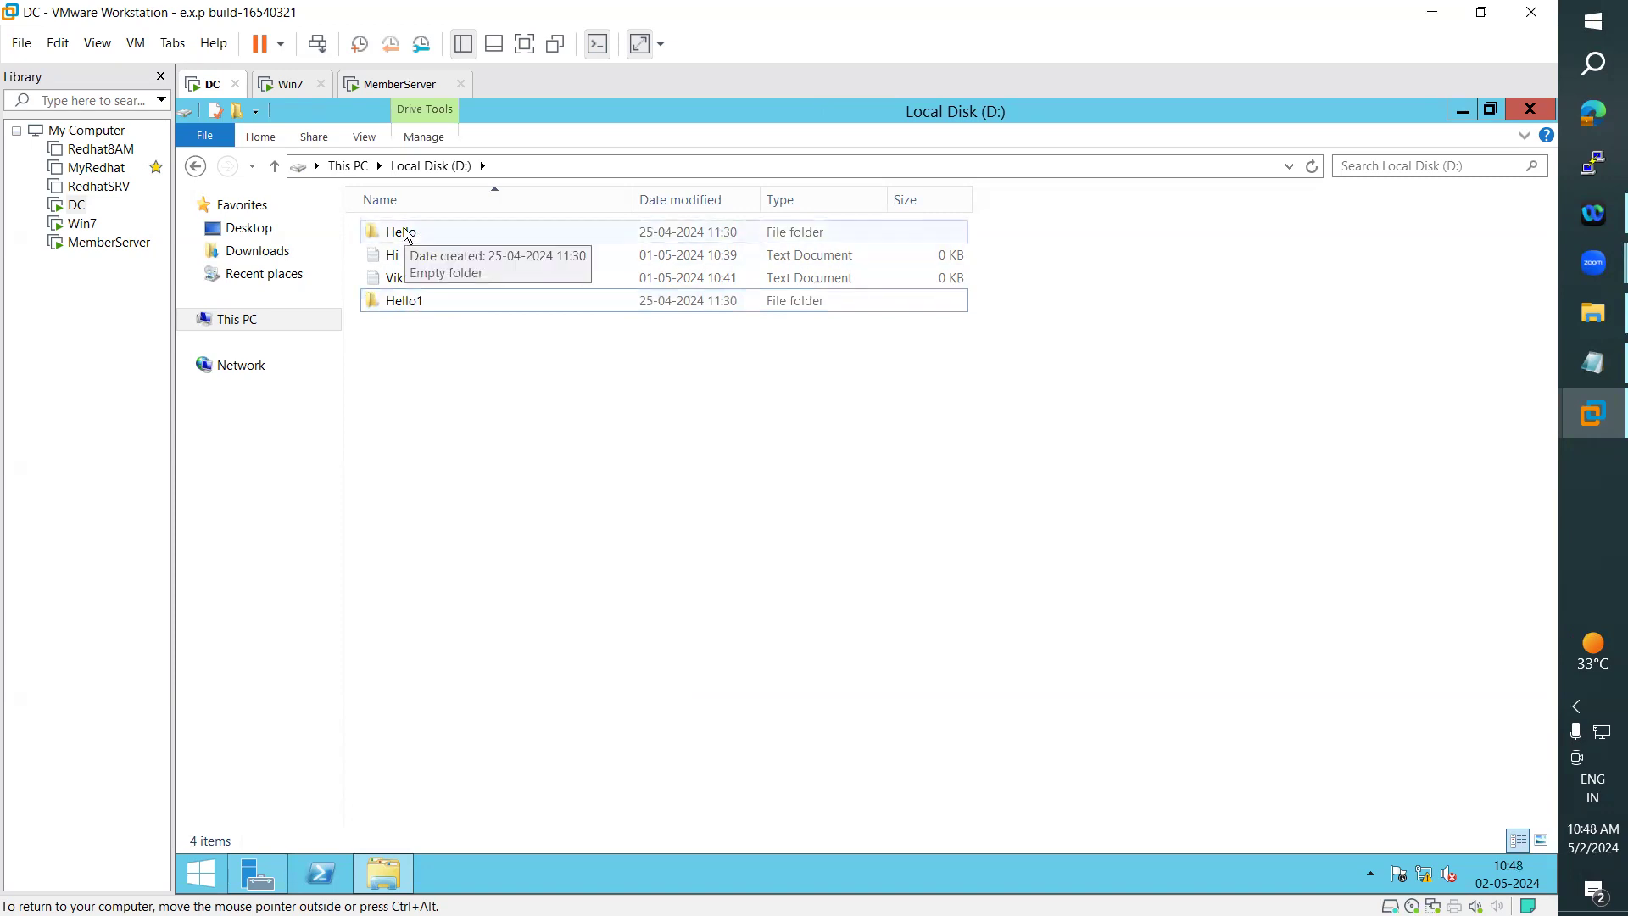
click(407, 235)
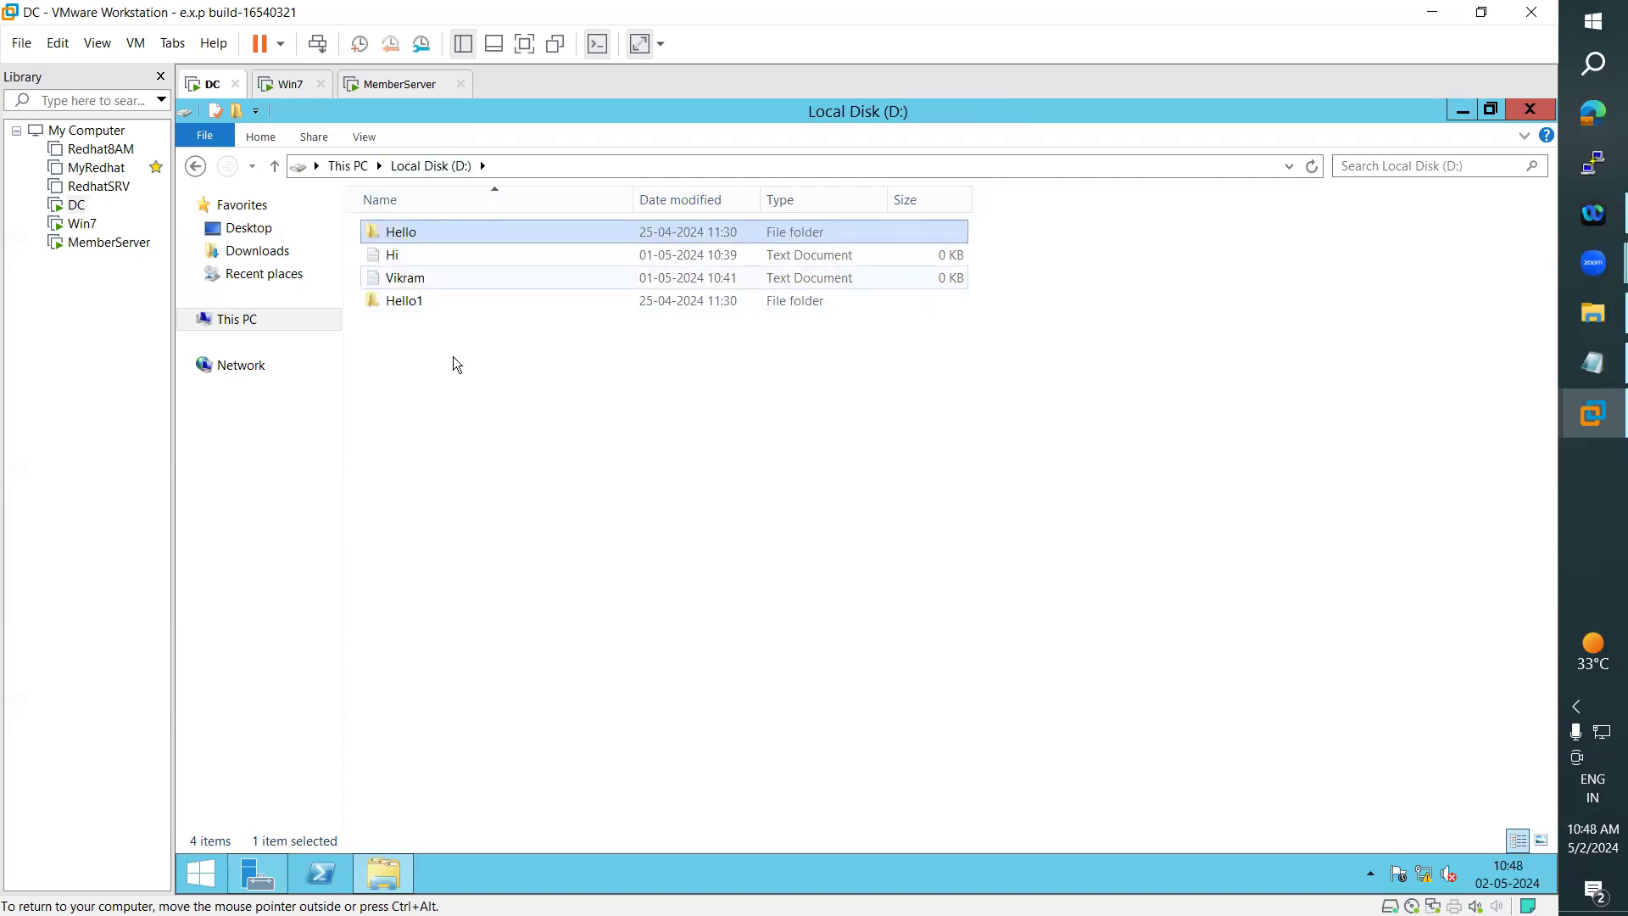
- In the notes, mark the statement that items moved to a different partition inherit the destination folder's permissions
click(1573, 373)
click(76, 424)
drag(37, 405, 645, 407)
drag(20, 429, 547, 427)
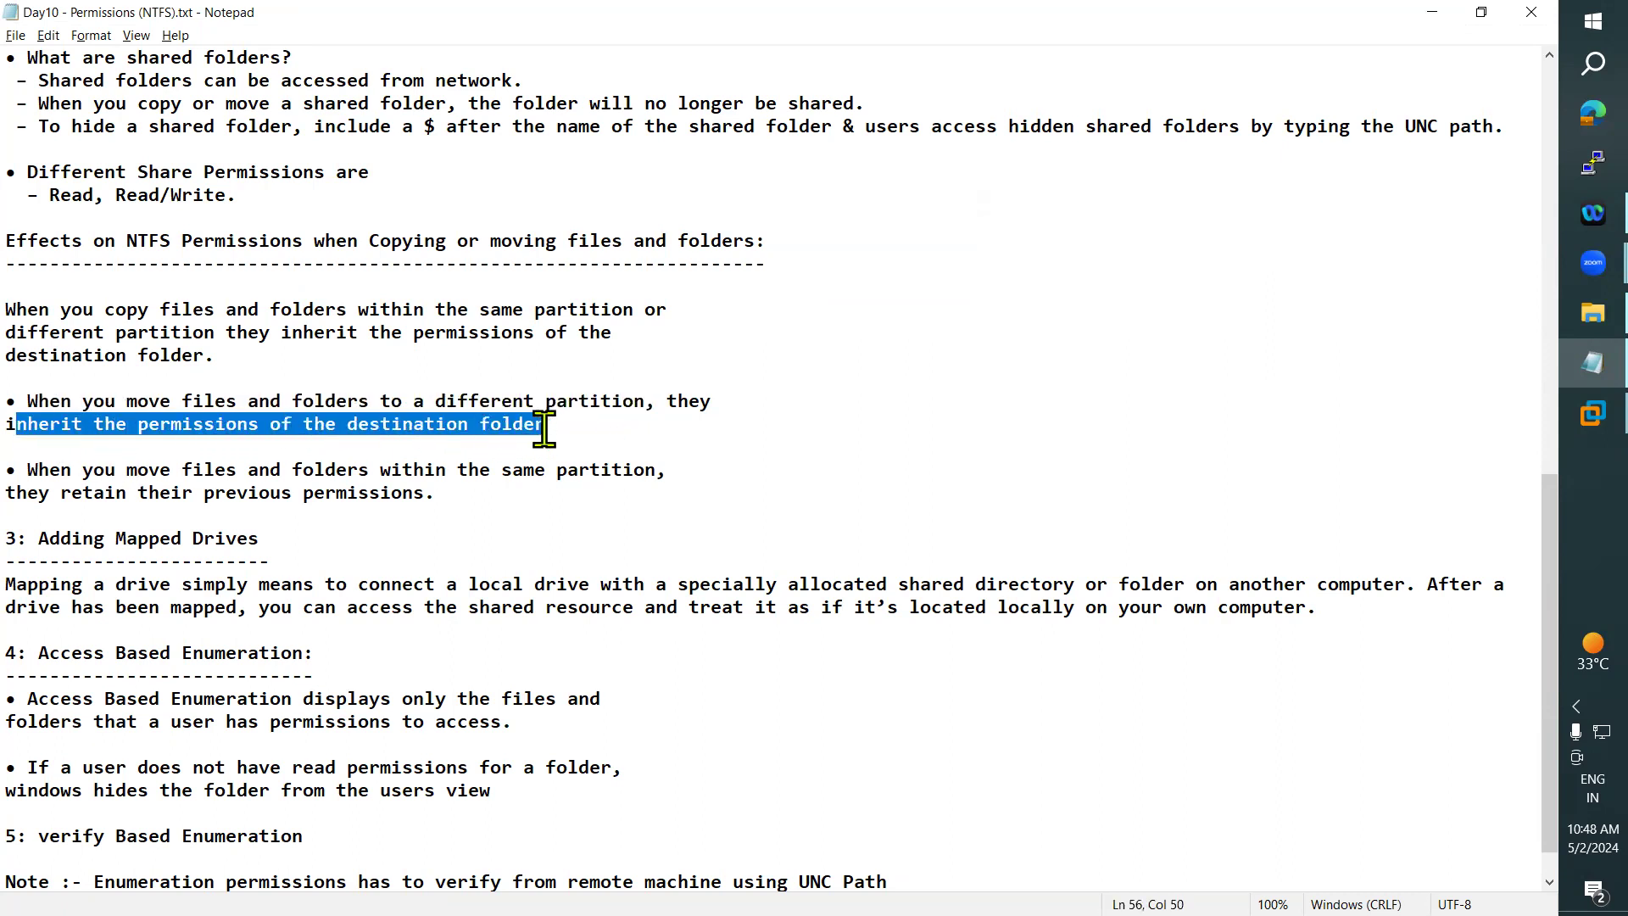
- Return to the DC and copy the Hello1 folder from Local Disk (D:) to Local Disk (C:)
click(1435, 13)
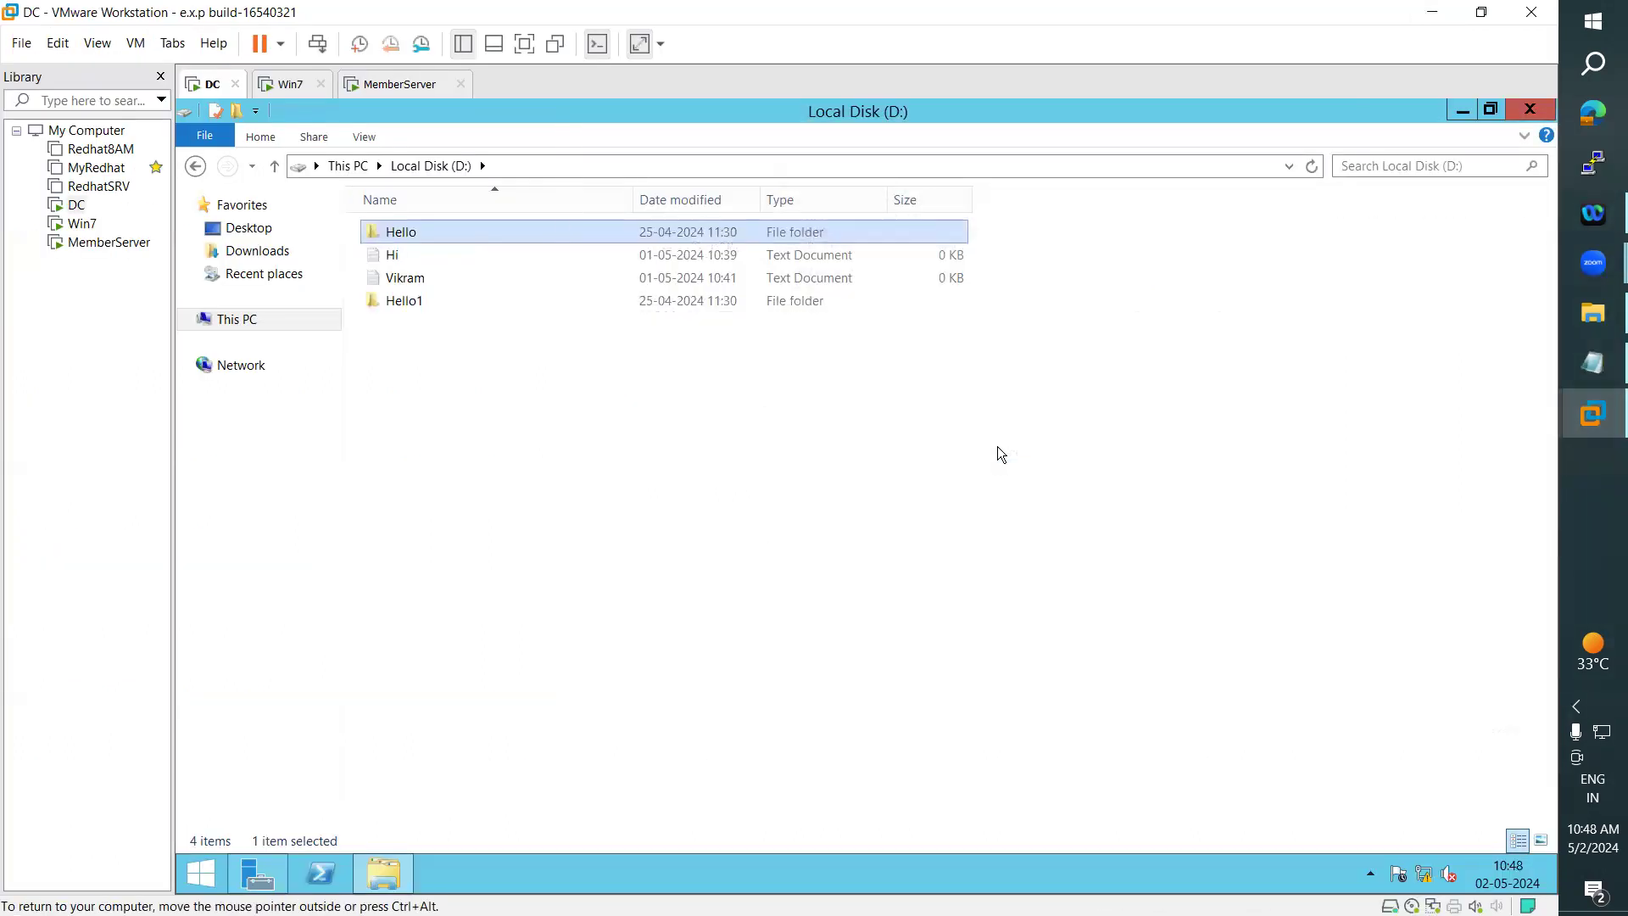
click(397, 302)
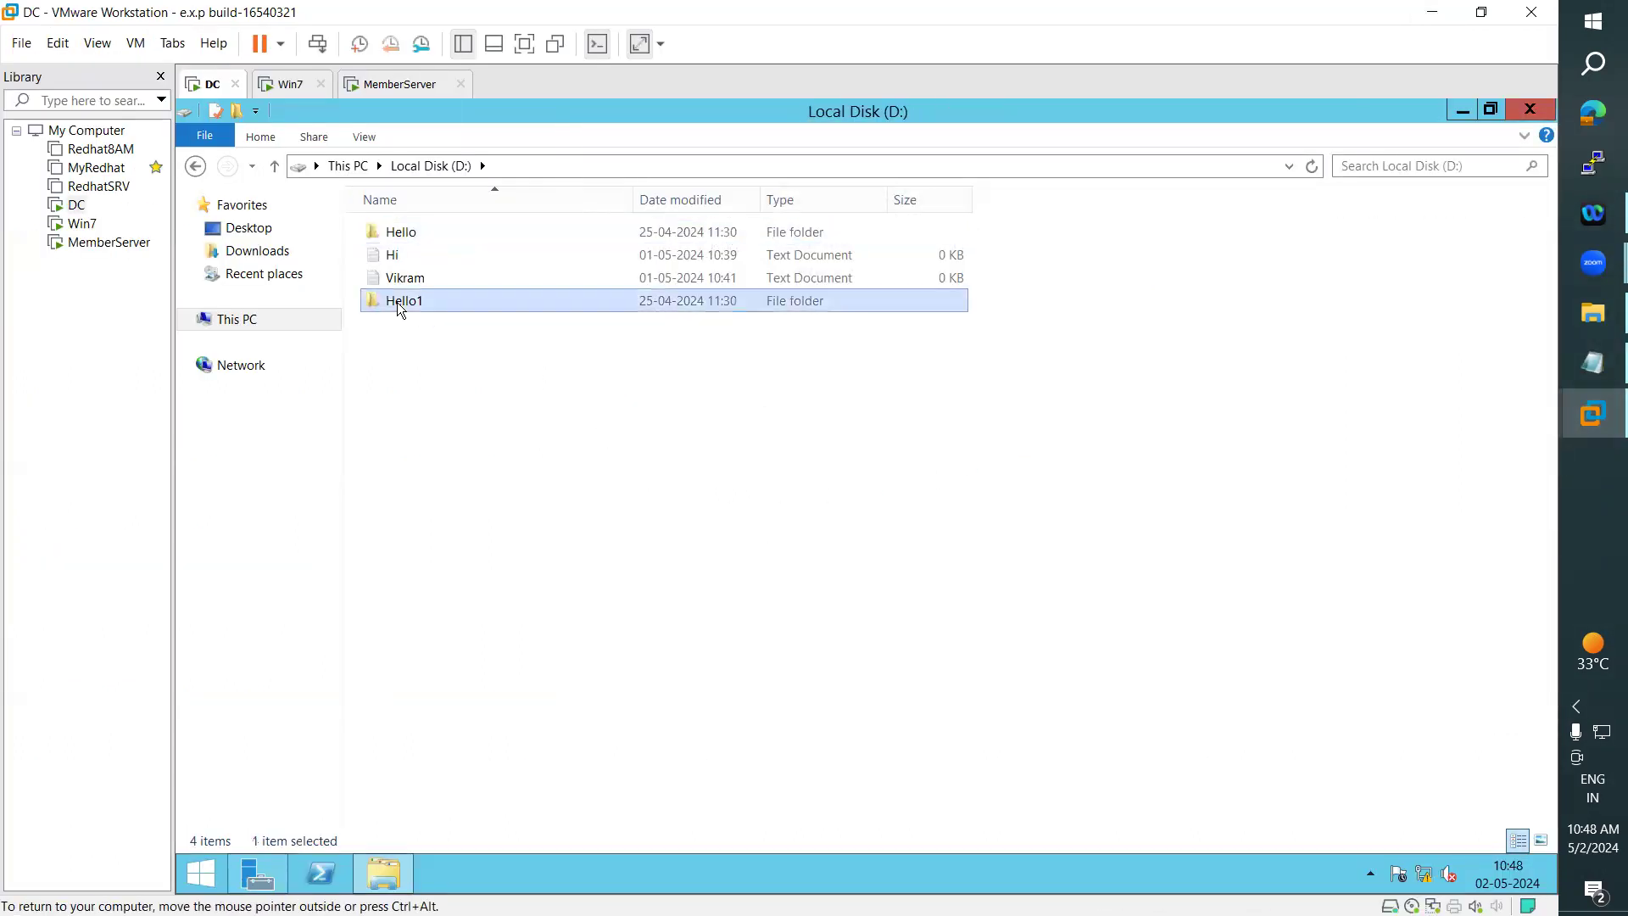
right_click(397, 302)
click(458, 489)
click(349, 163)
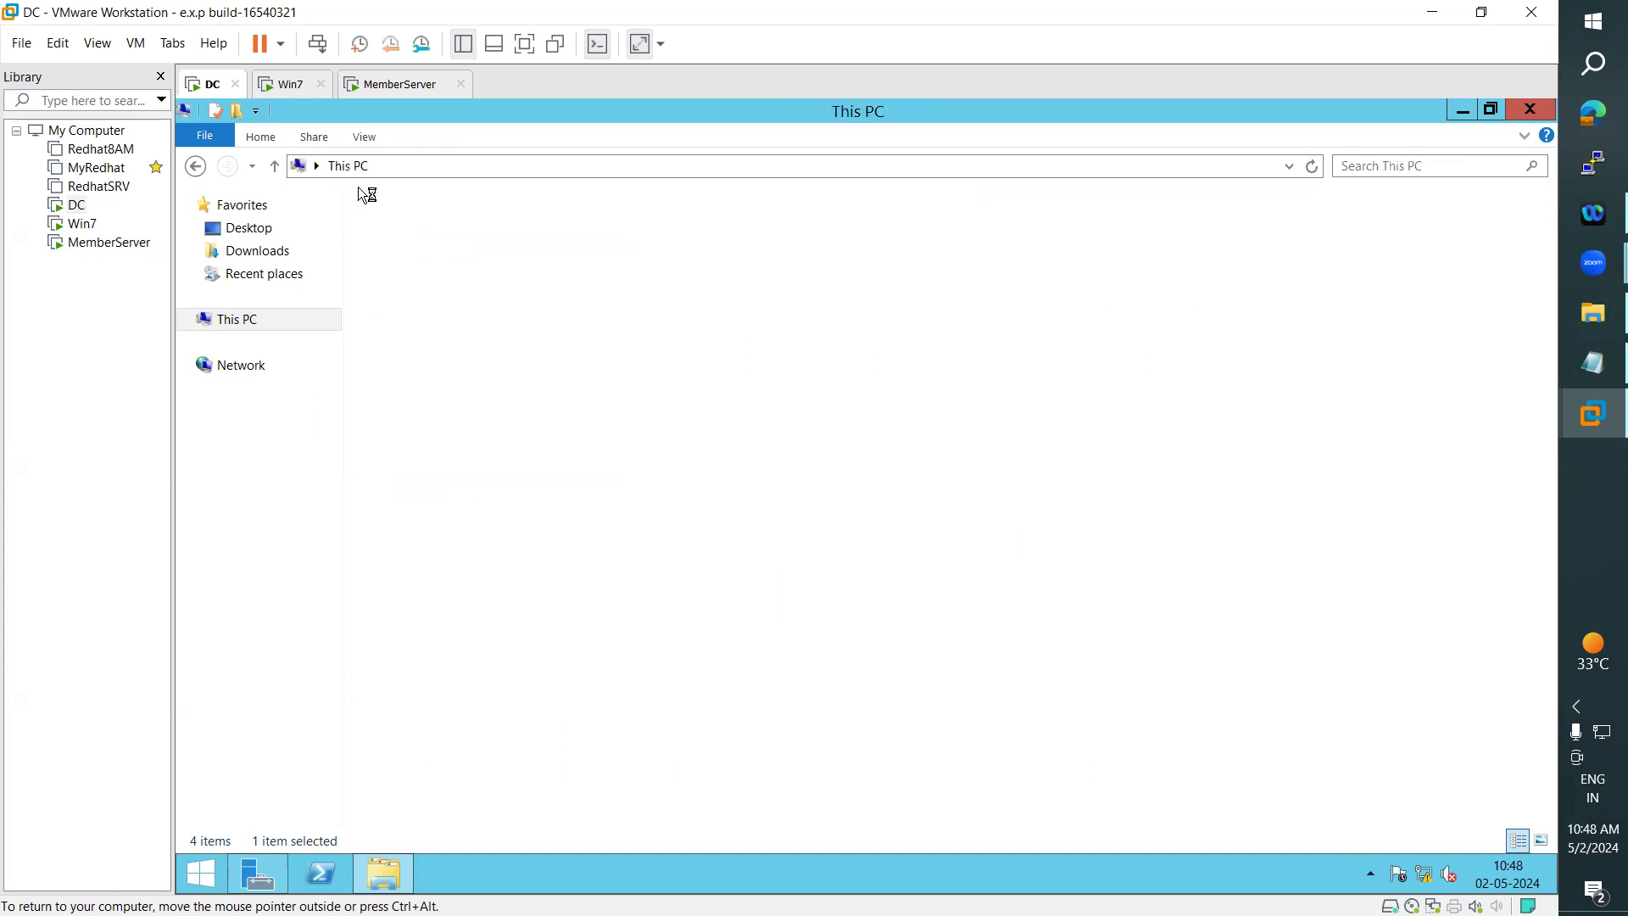
double_click(473, 420)
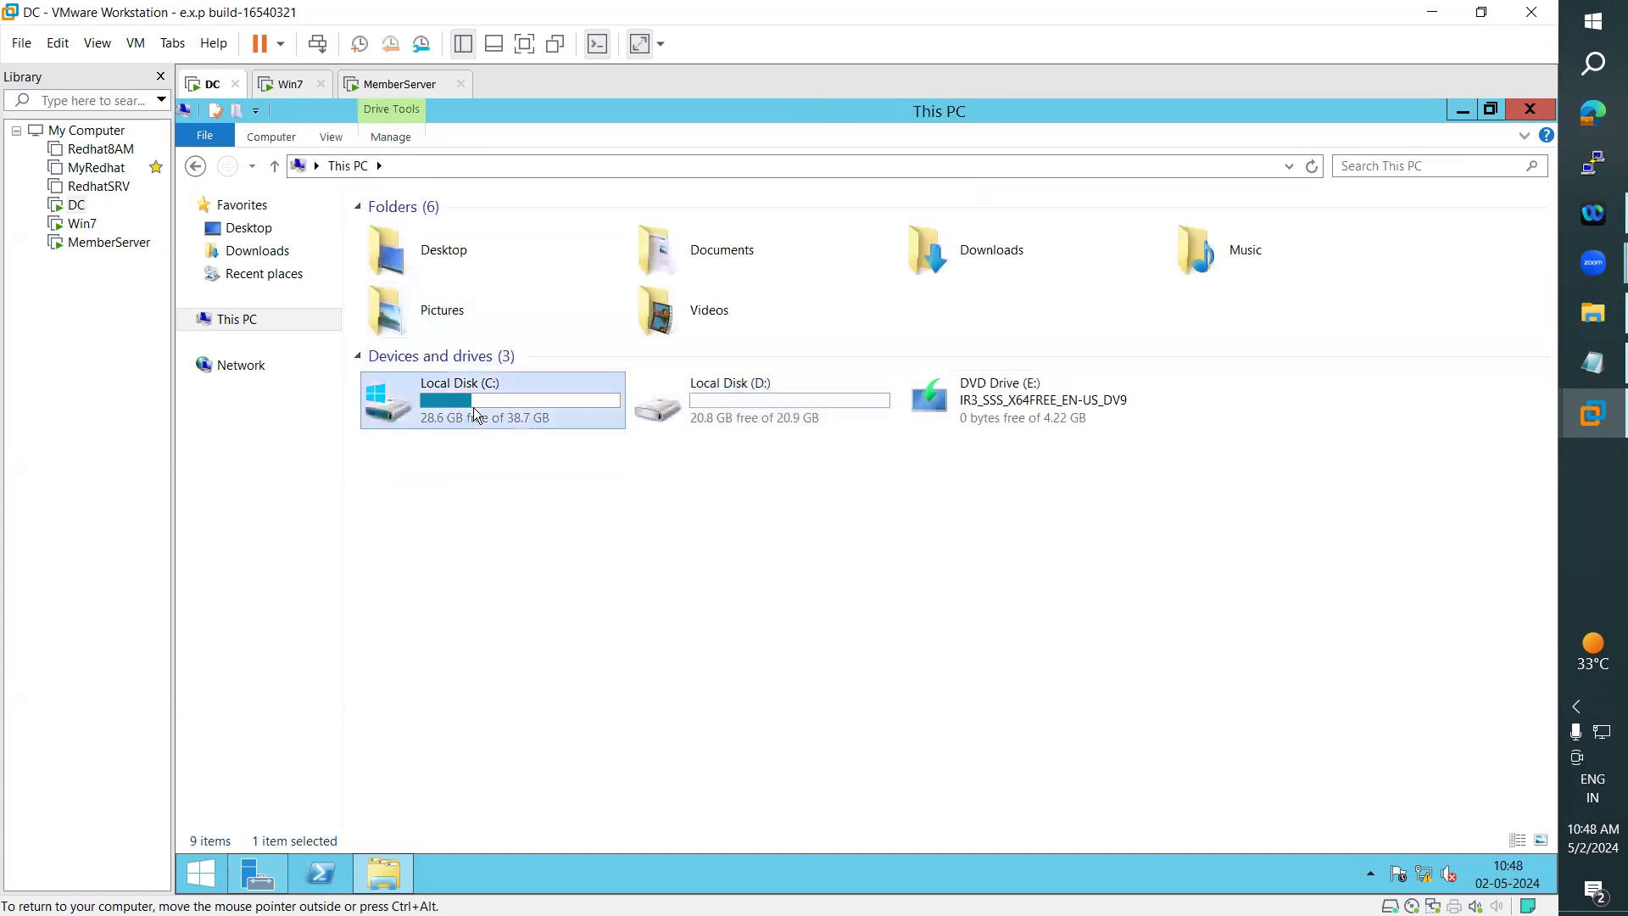
right_click(471, 493)
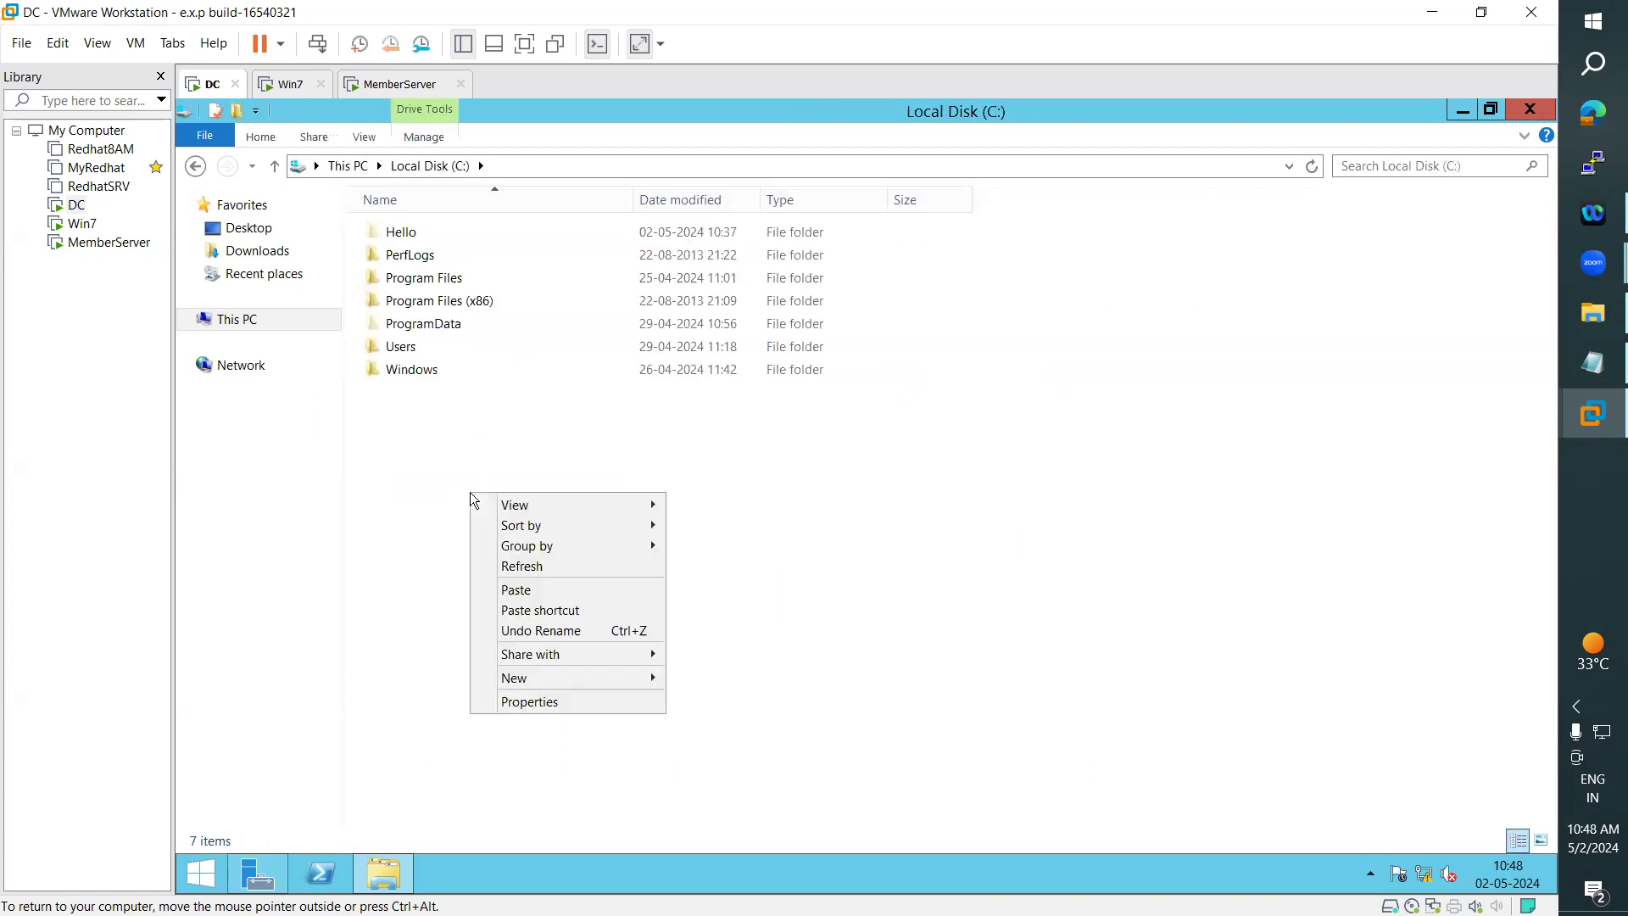
click(522, 590)
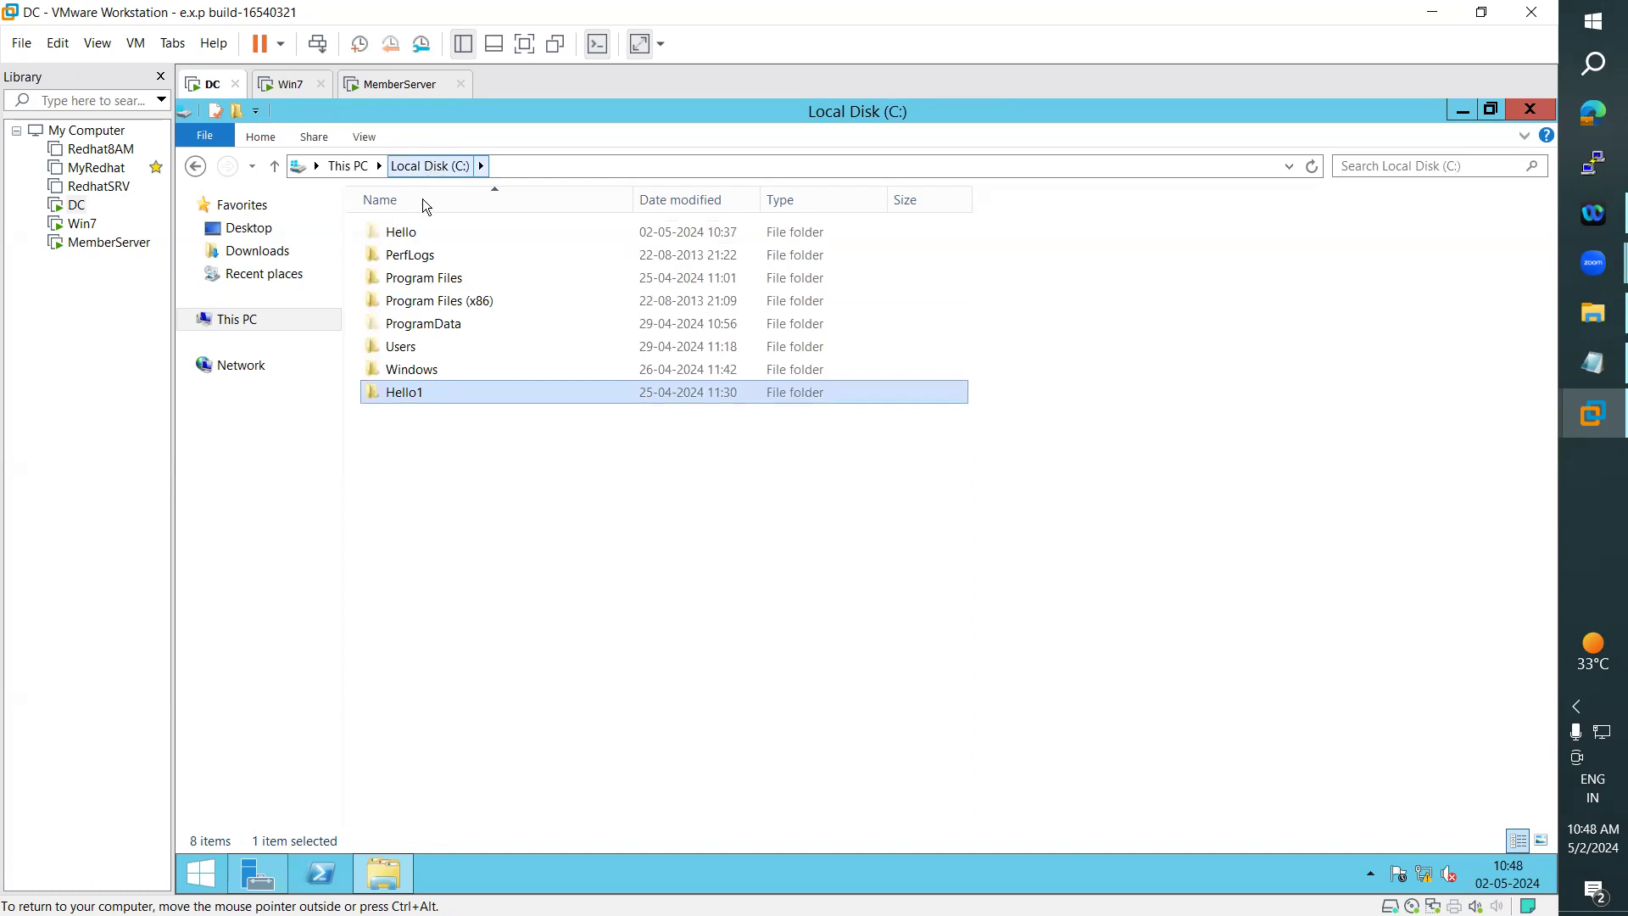
mouse_move(406, 403)
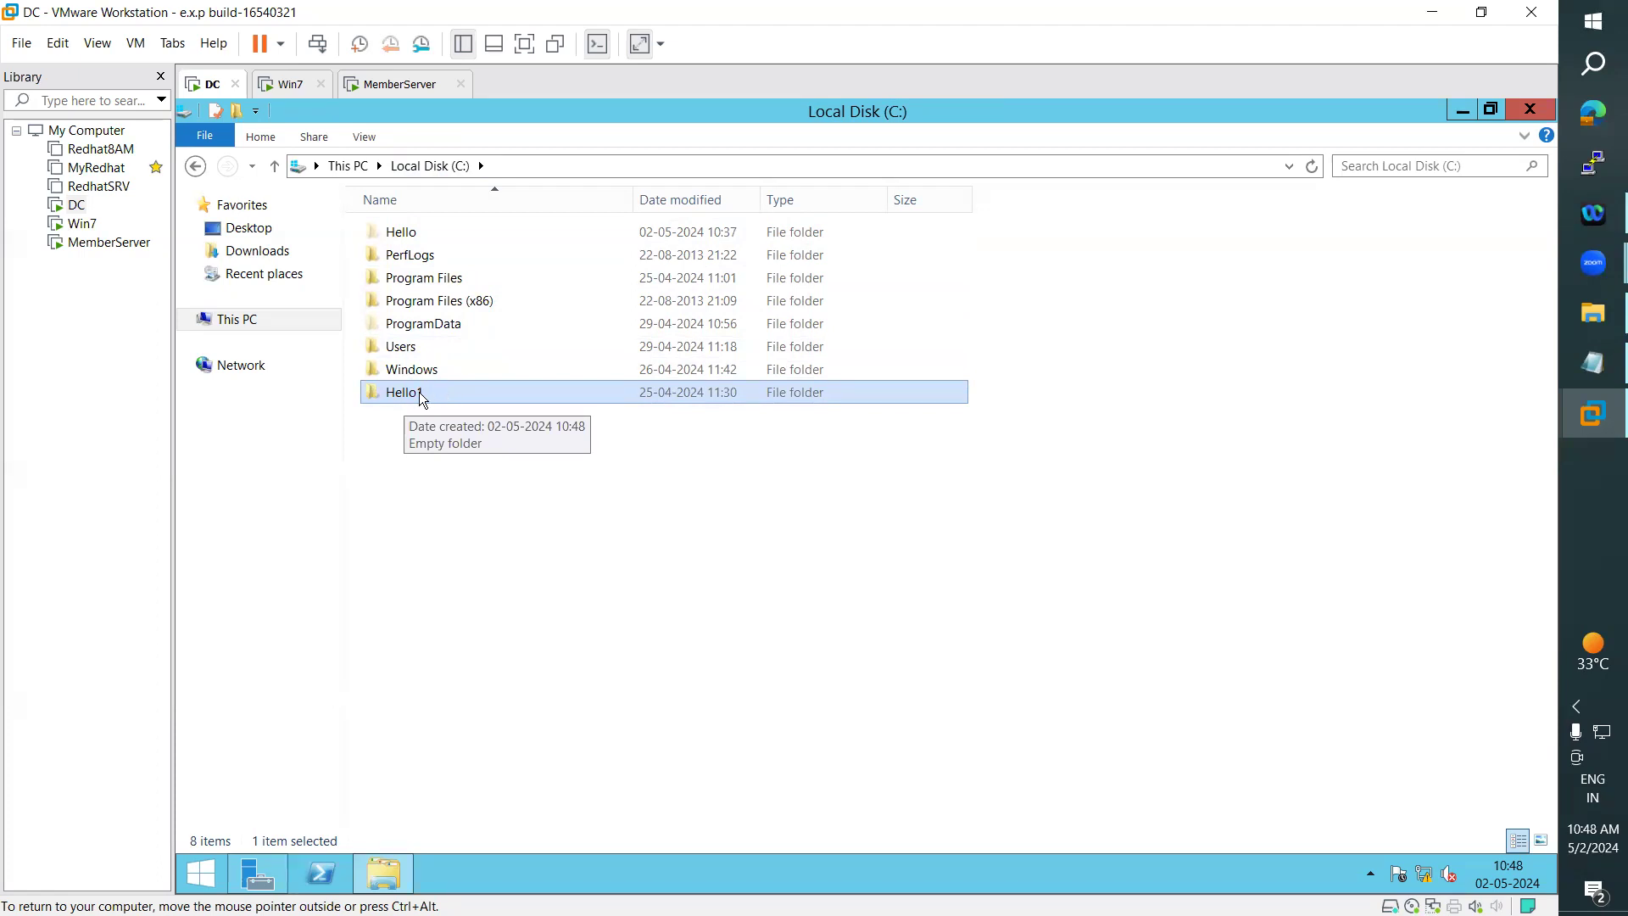
- Compare the contents of Local Disk (D:) and Local Disk (C:), checking for the Hello1 folder on both
click(243, 330)
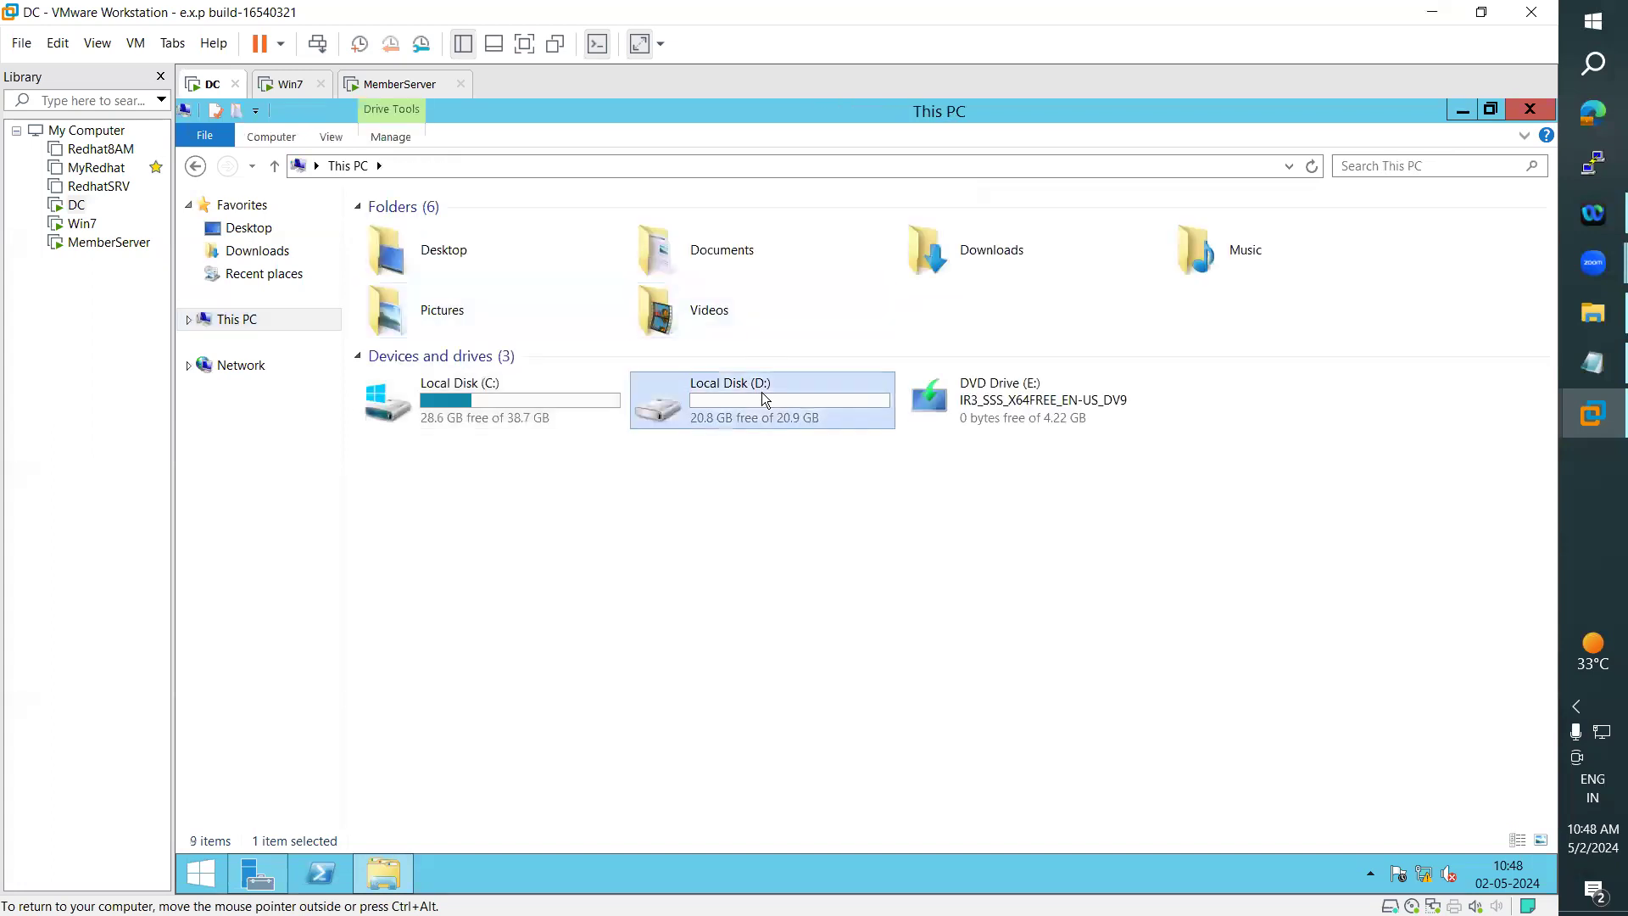
double_click(762, 392)
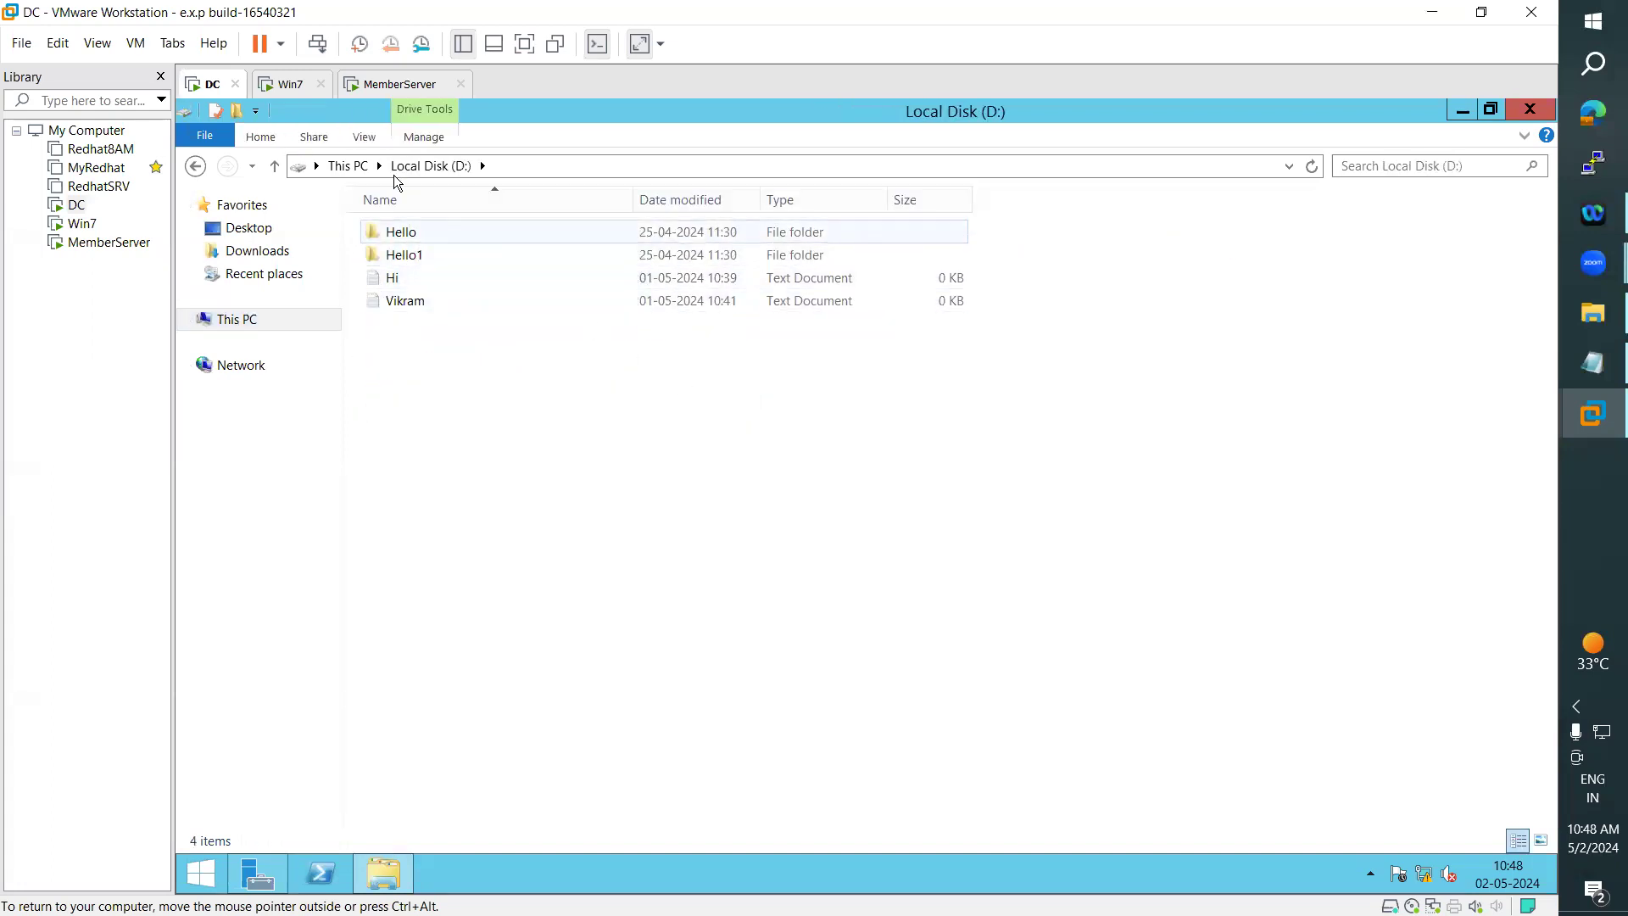
click(348, 165)
double_click(495, 395)
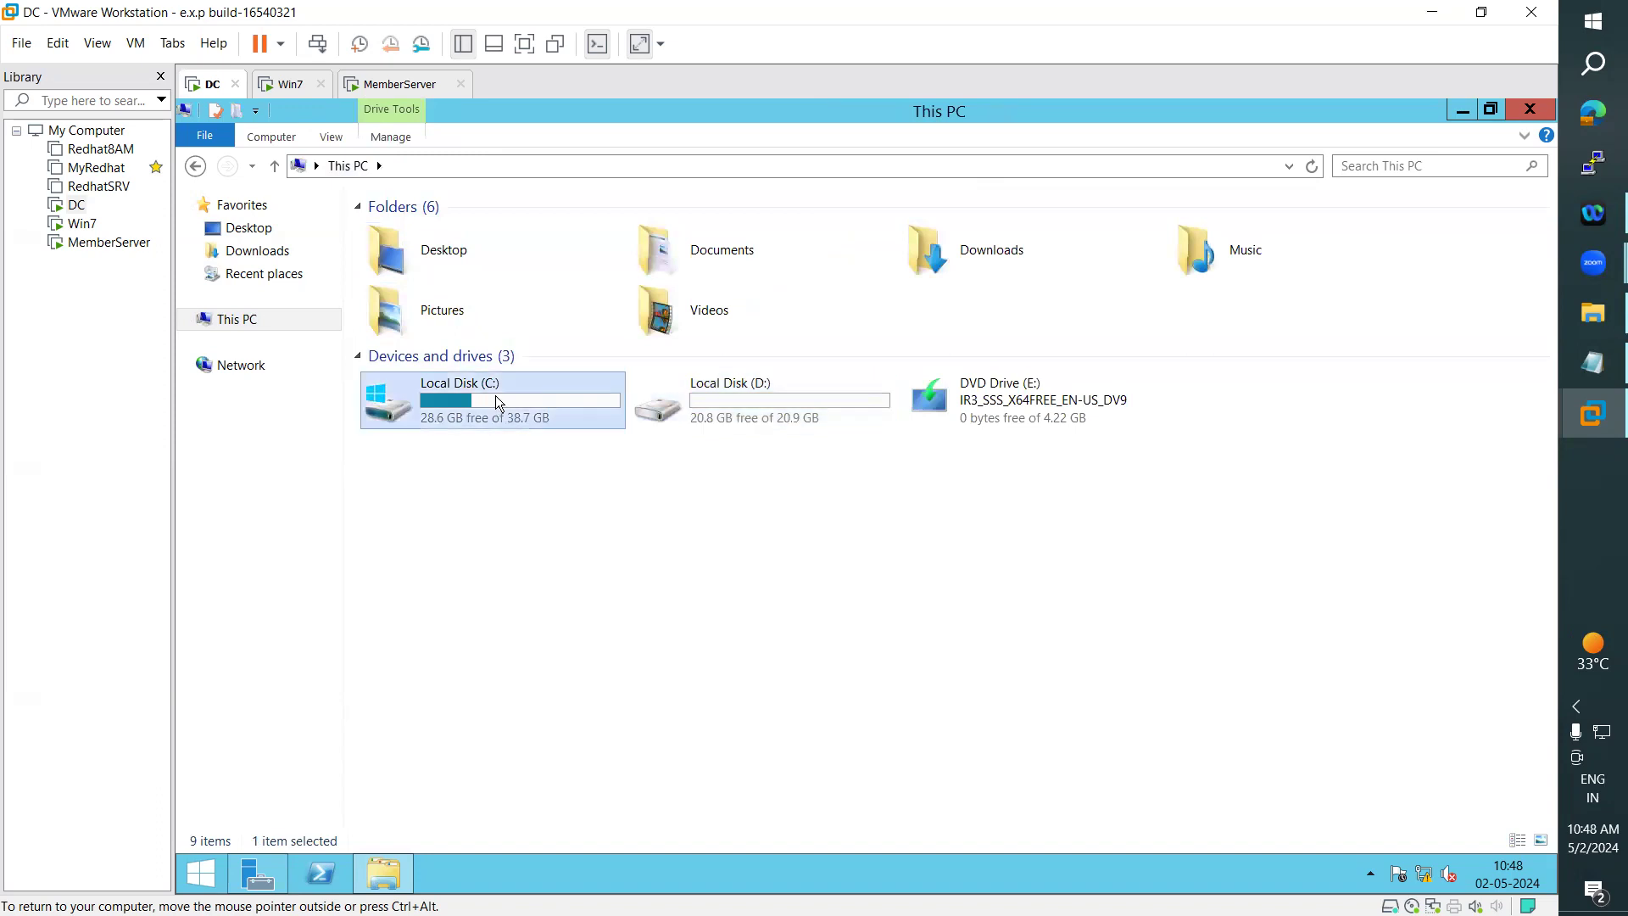
click(496, 395)
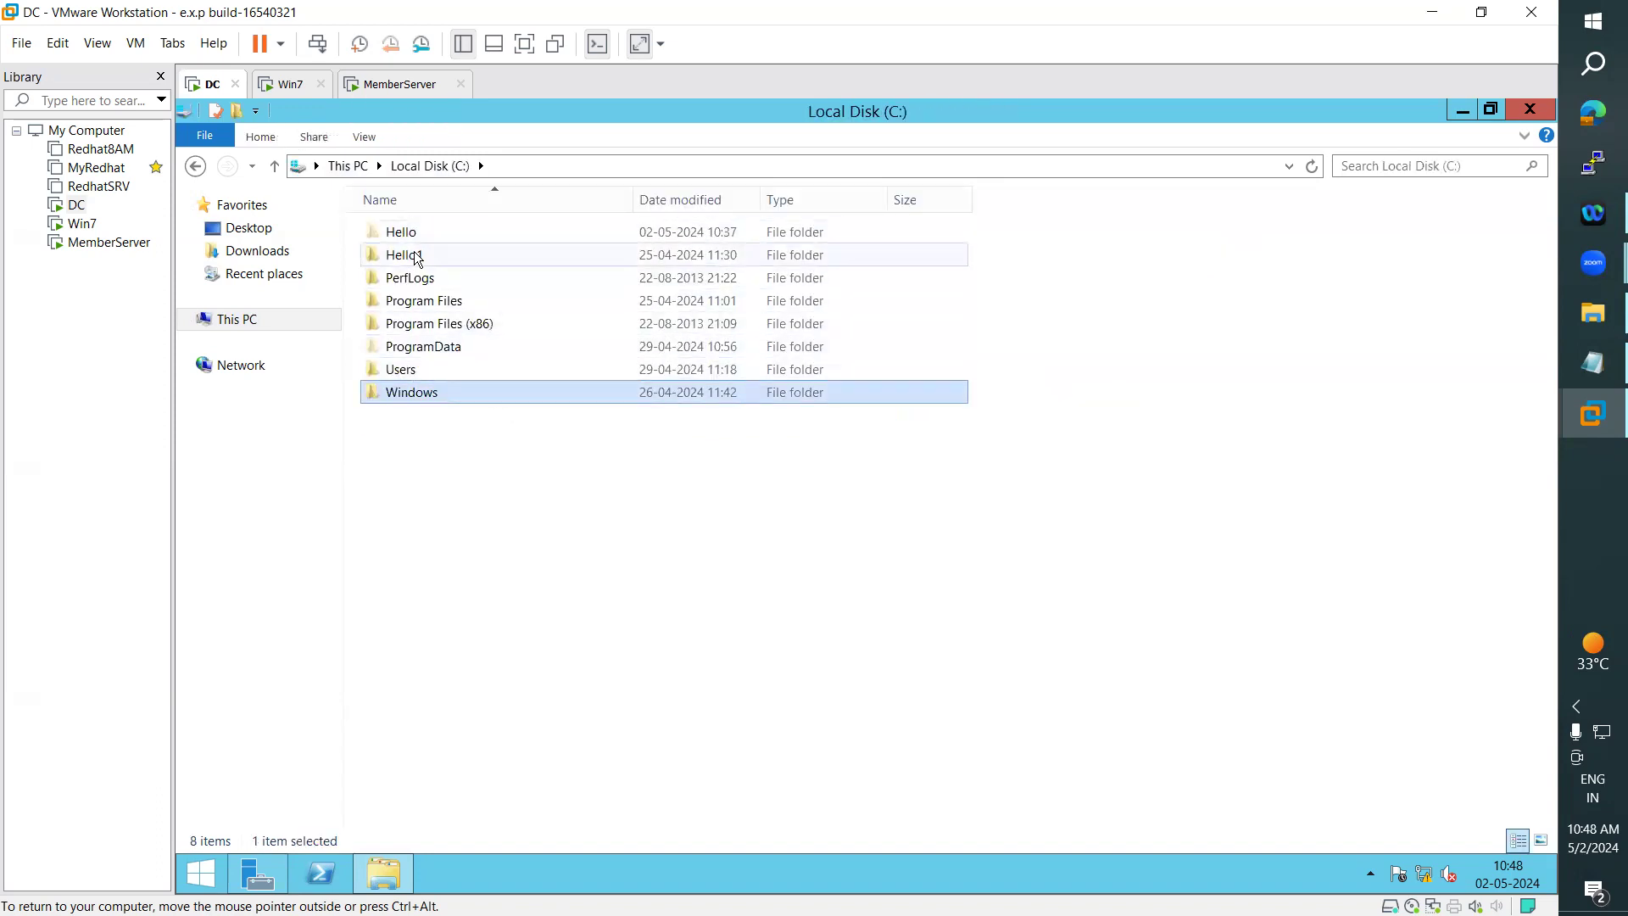
click(414, 252)
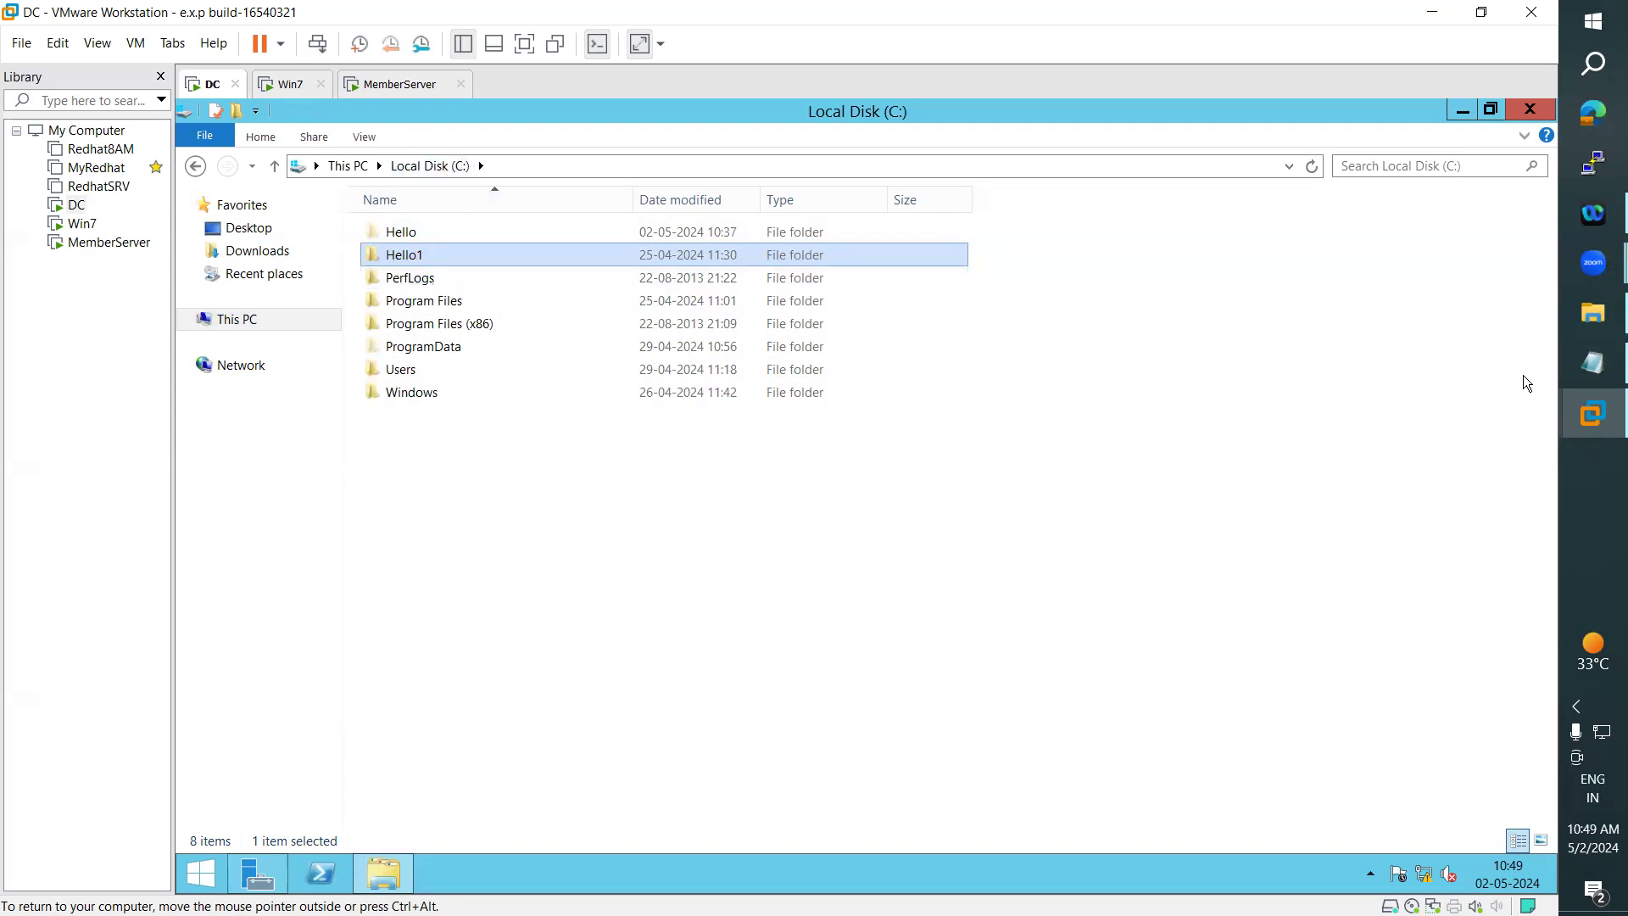
- In the notes, mark the statement that items moved within the same partition retain their previous permissions
click(1566, 368)
drag(34, 471, 670, 492)
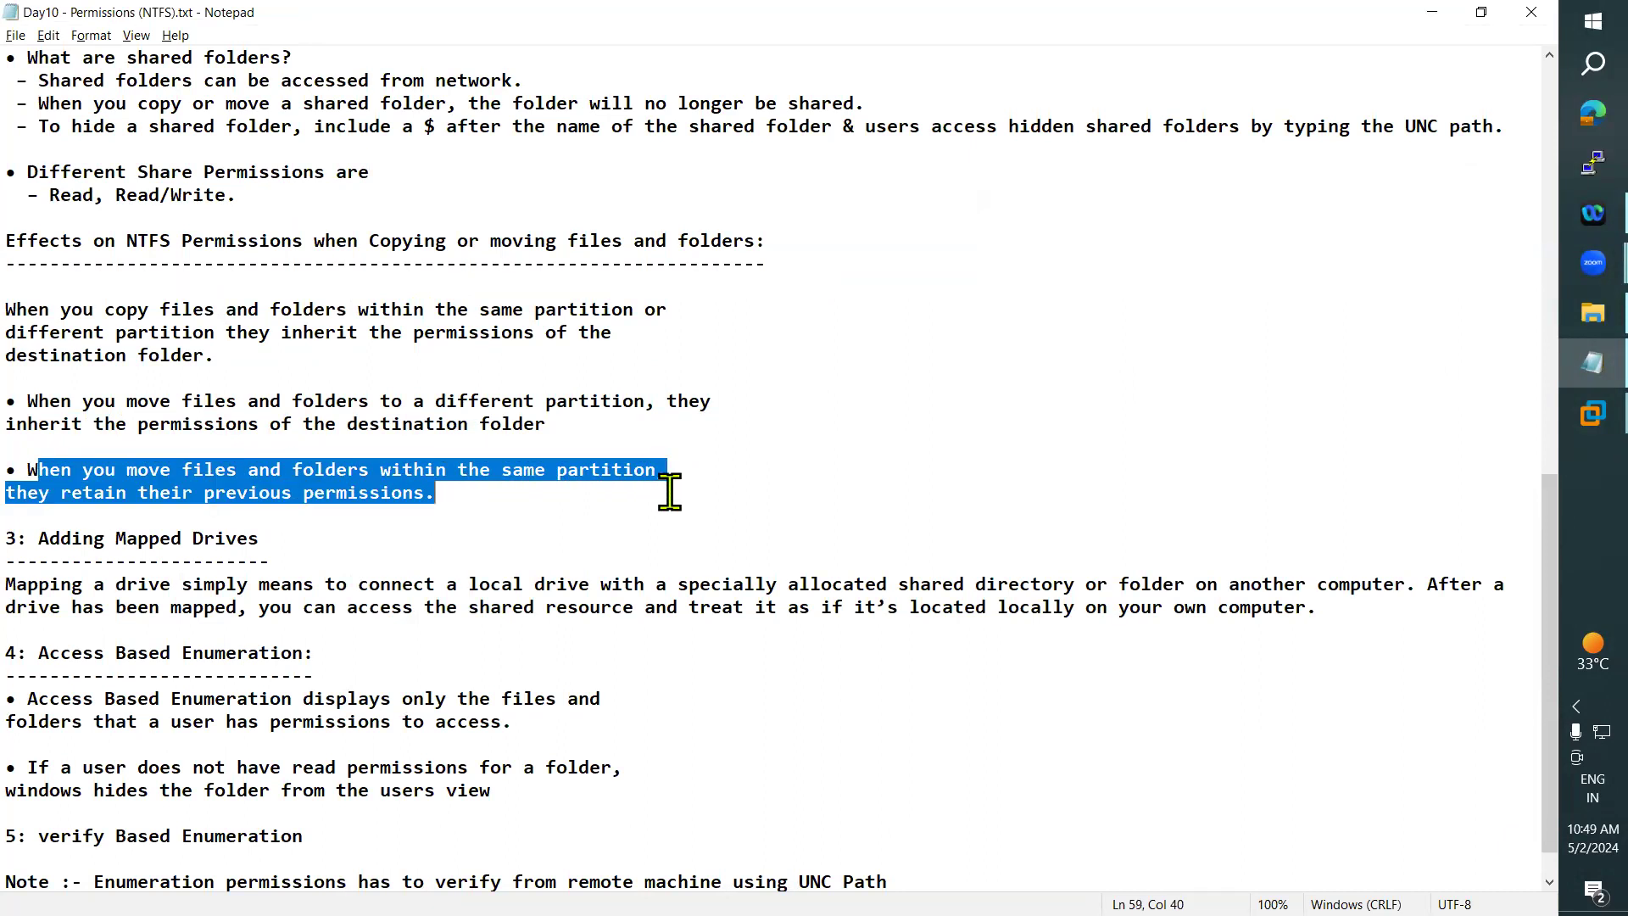
click(54, 501)
drag(450, 491, 30, 477)
- Return to the DC and move the Hello folder on Local Disk (D:) into the Hello1 folder there
click(1432, 12)
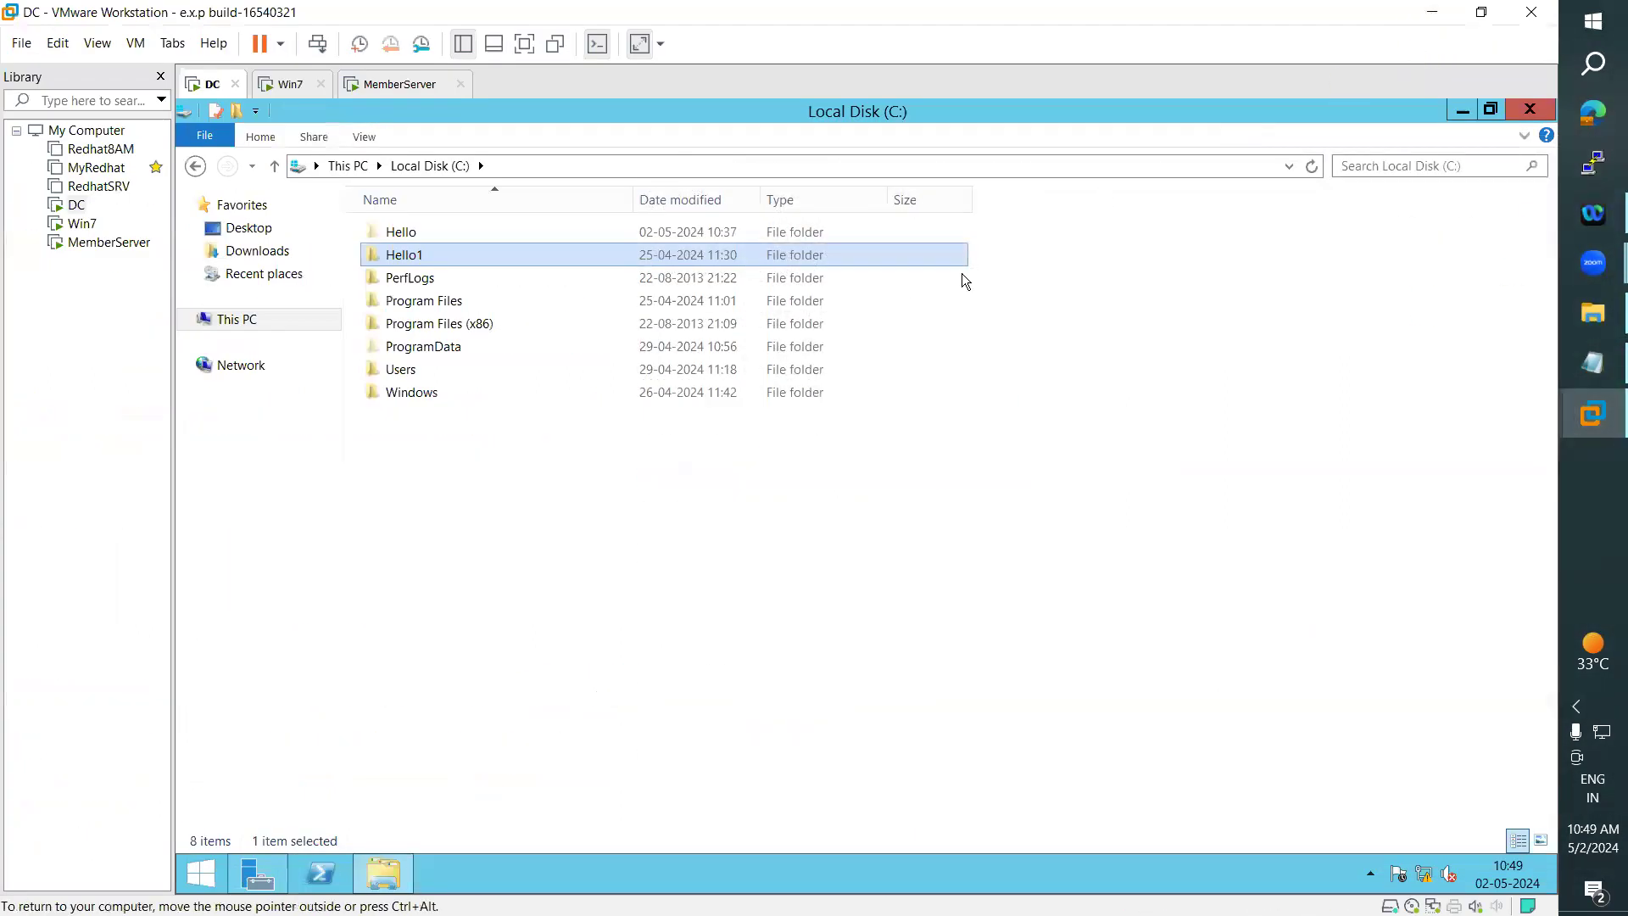
click(273, 329)
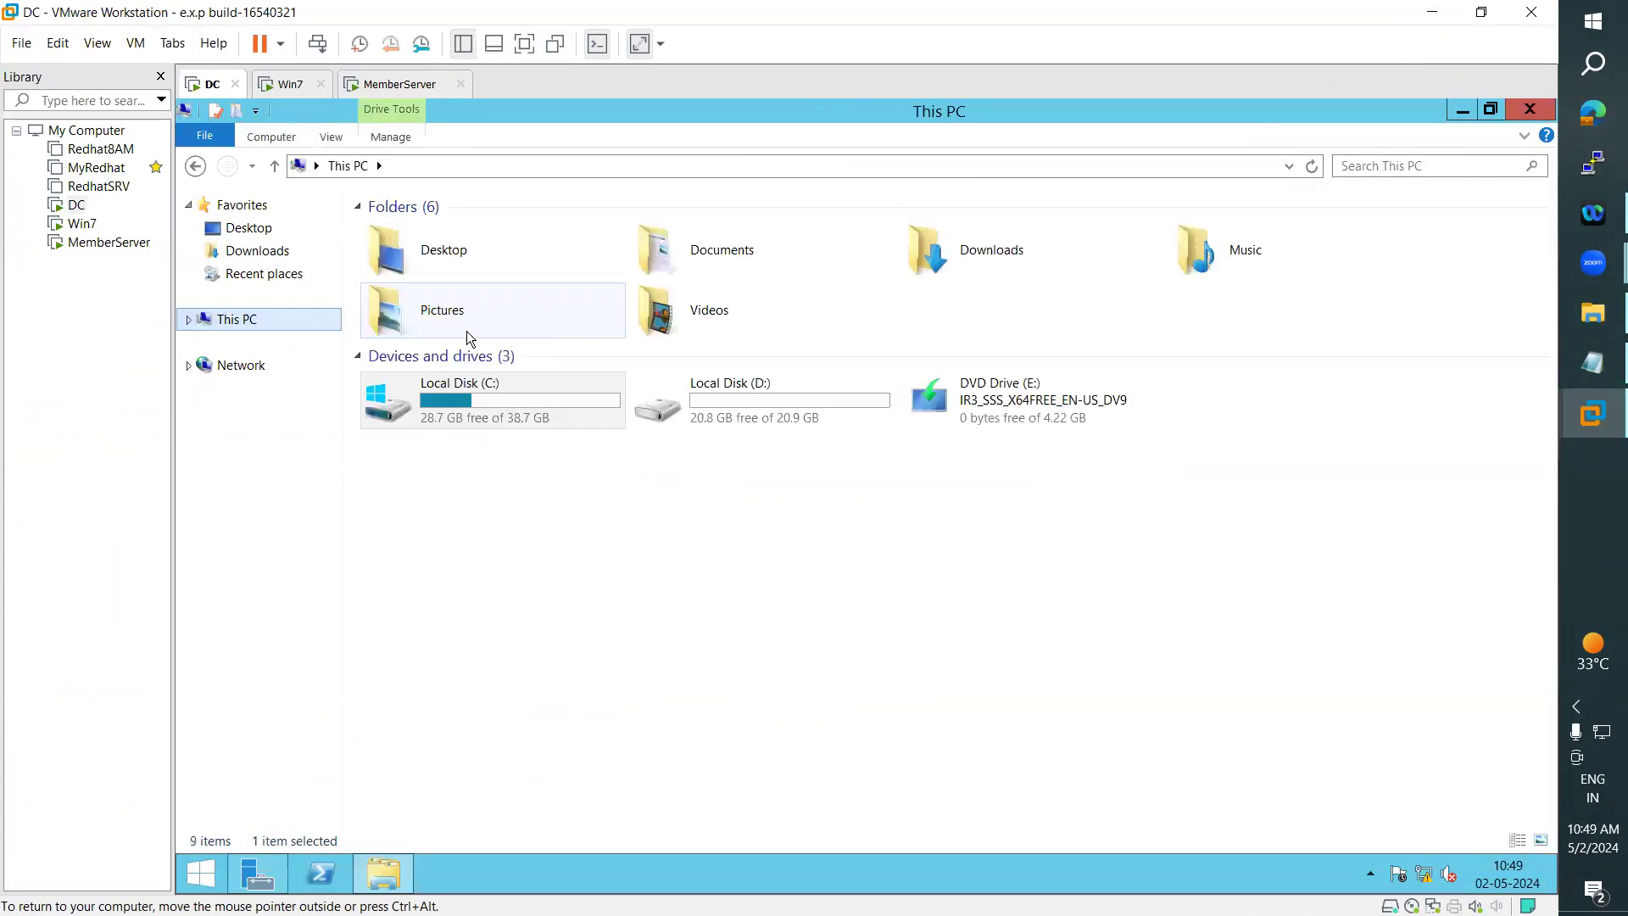
double_click(828, 427)
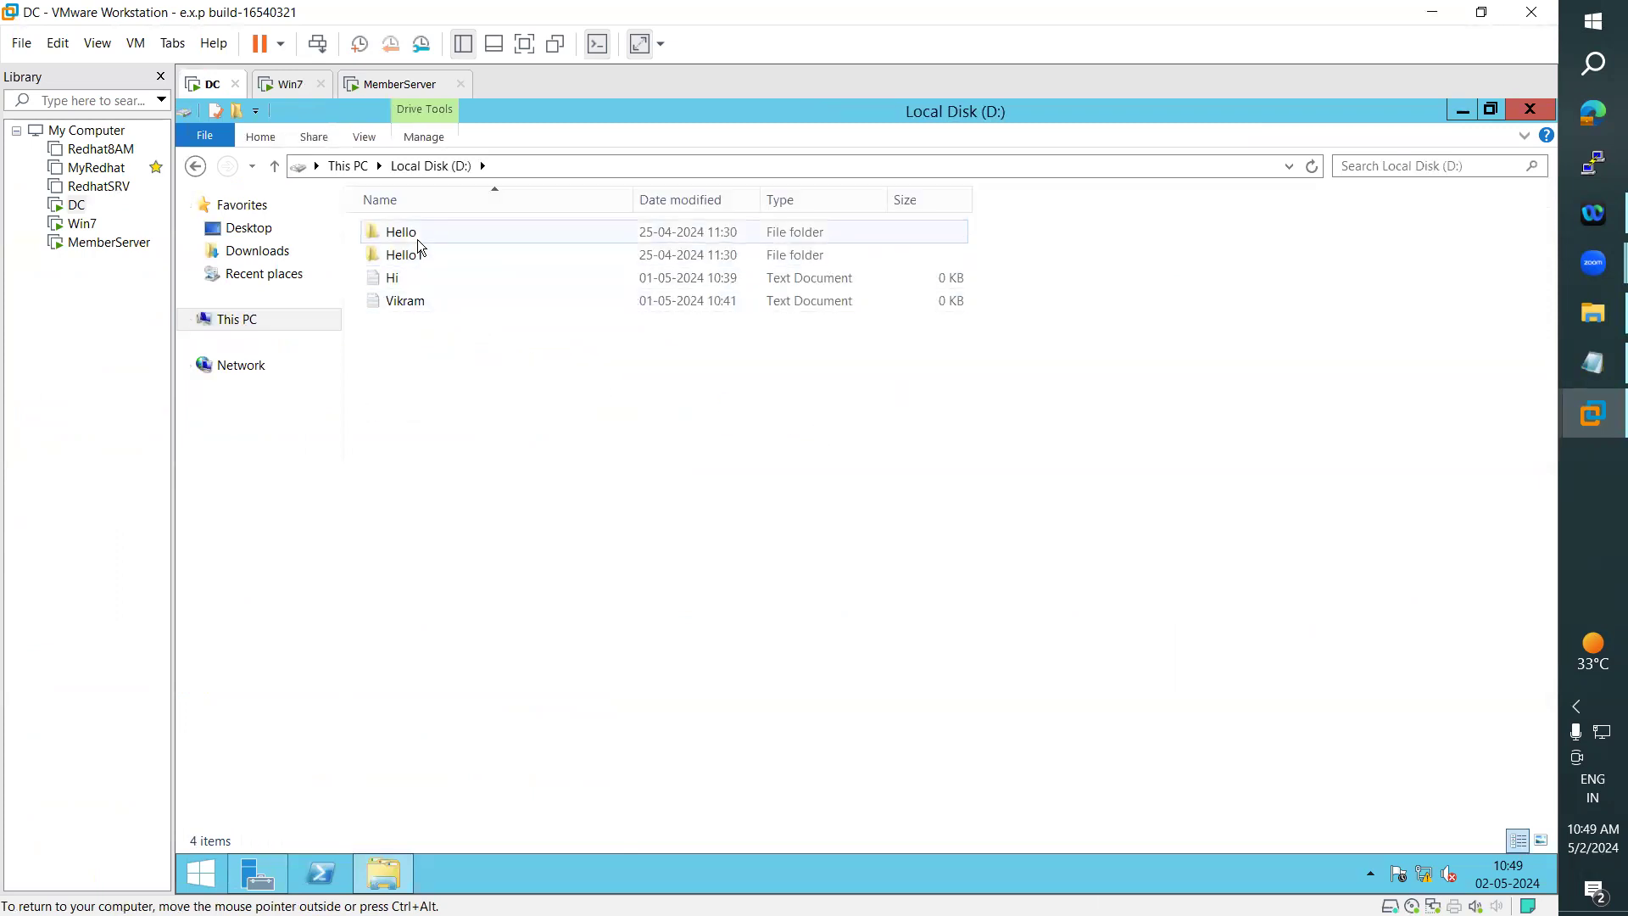
click(418, 240)
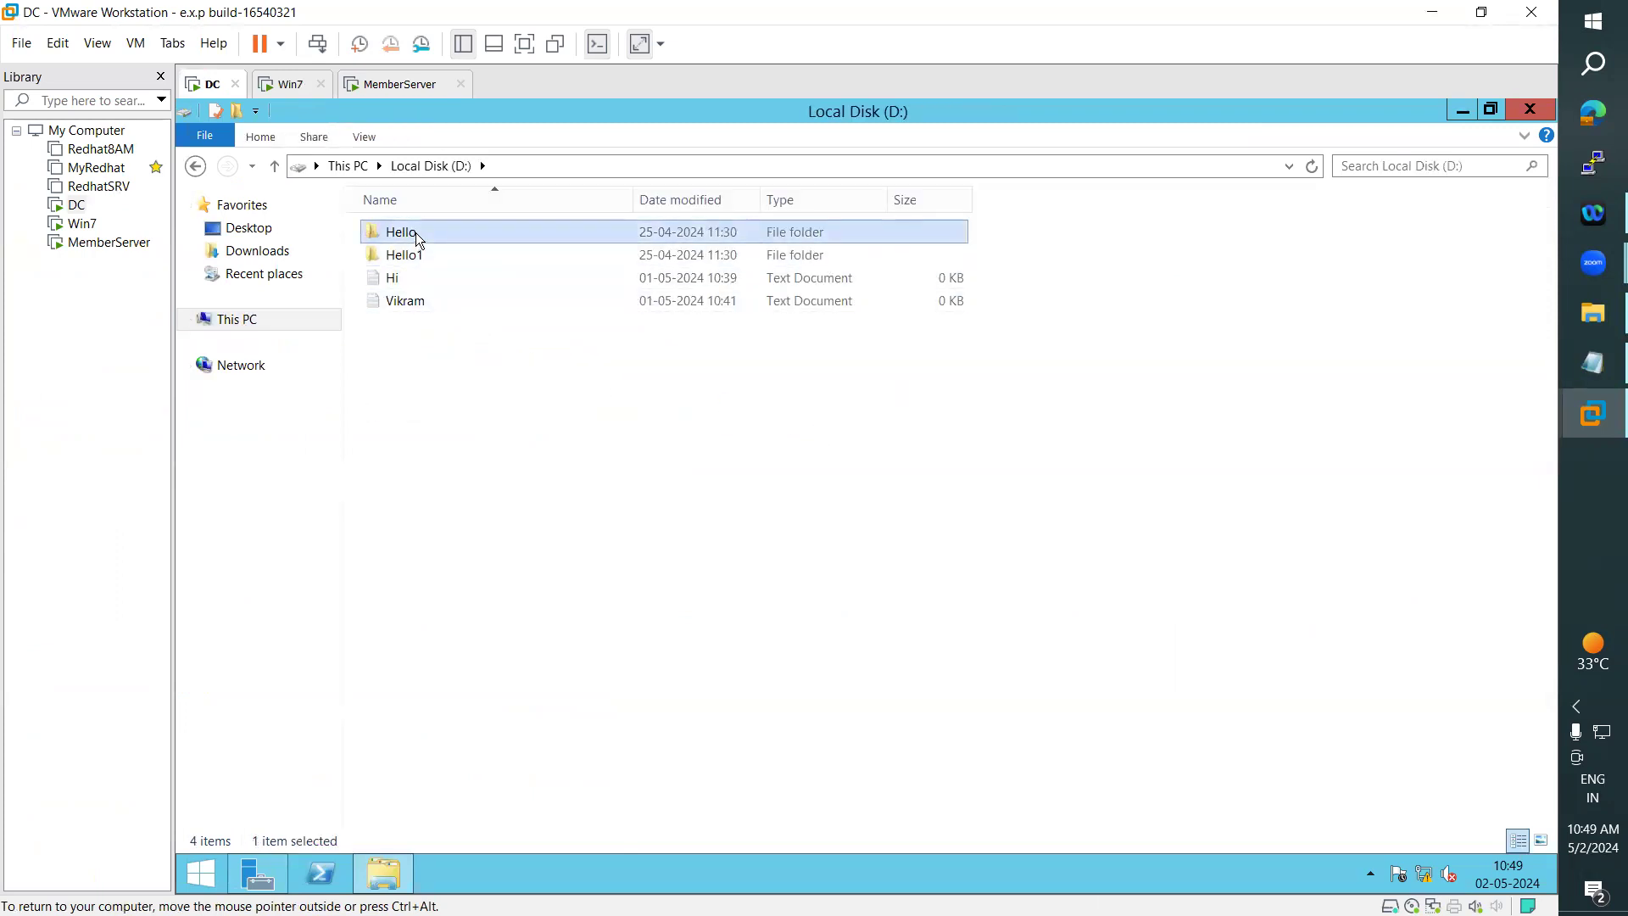
right_click(415, 233)
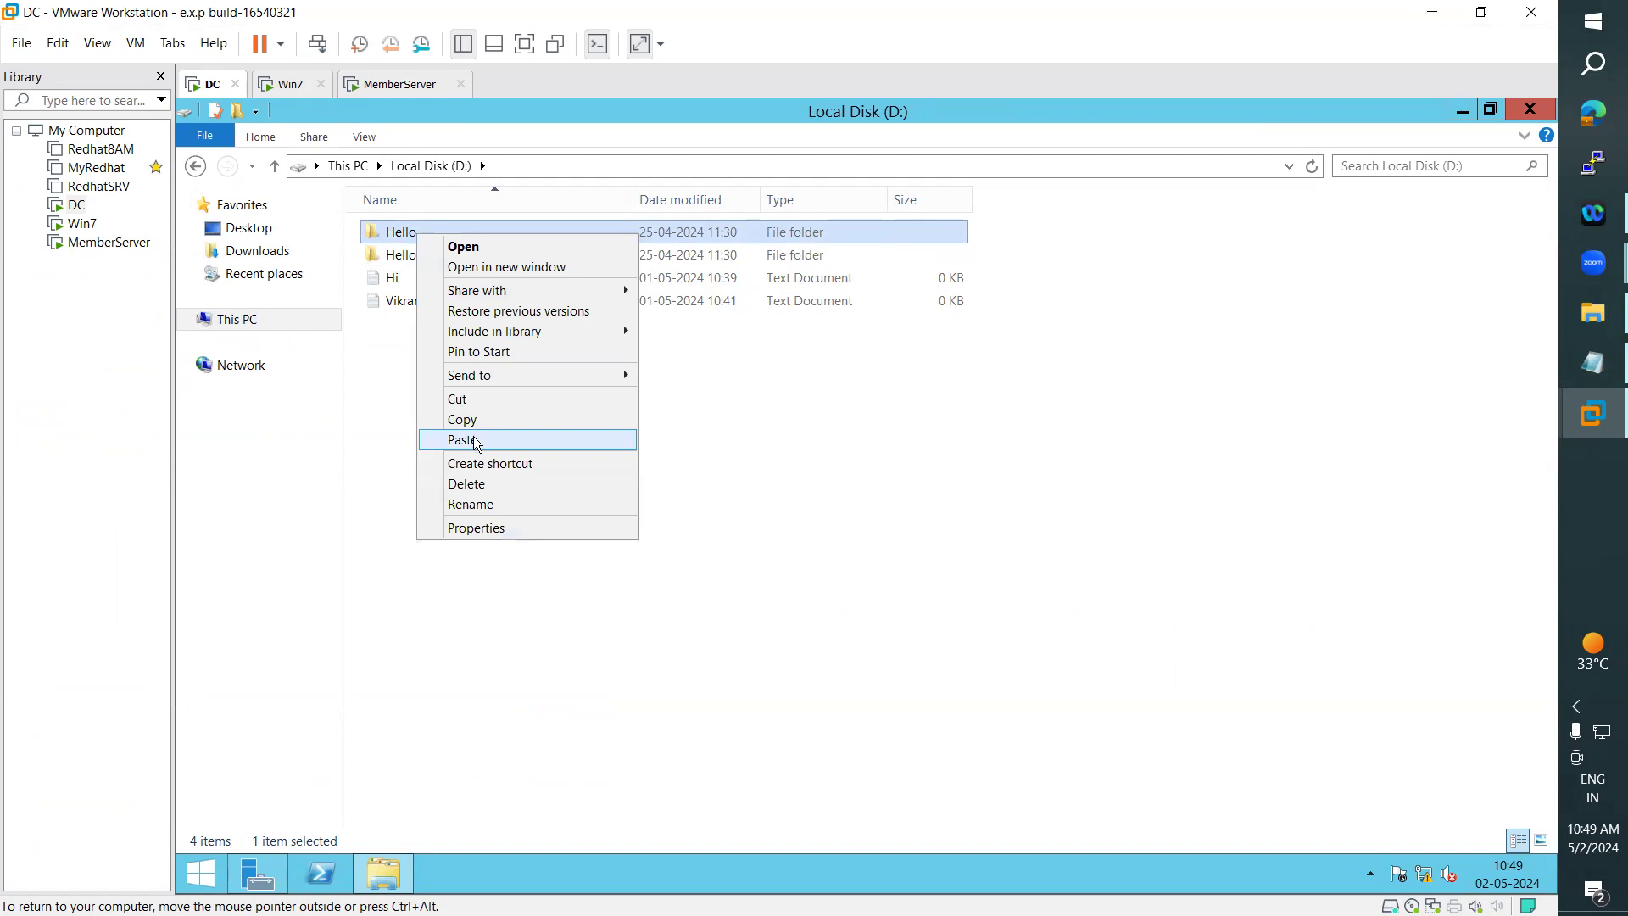
click(471, 399)
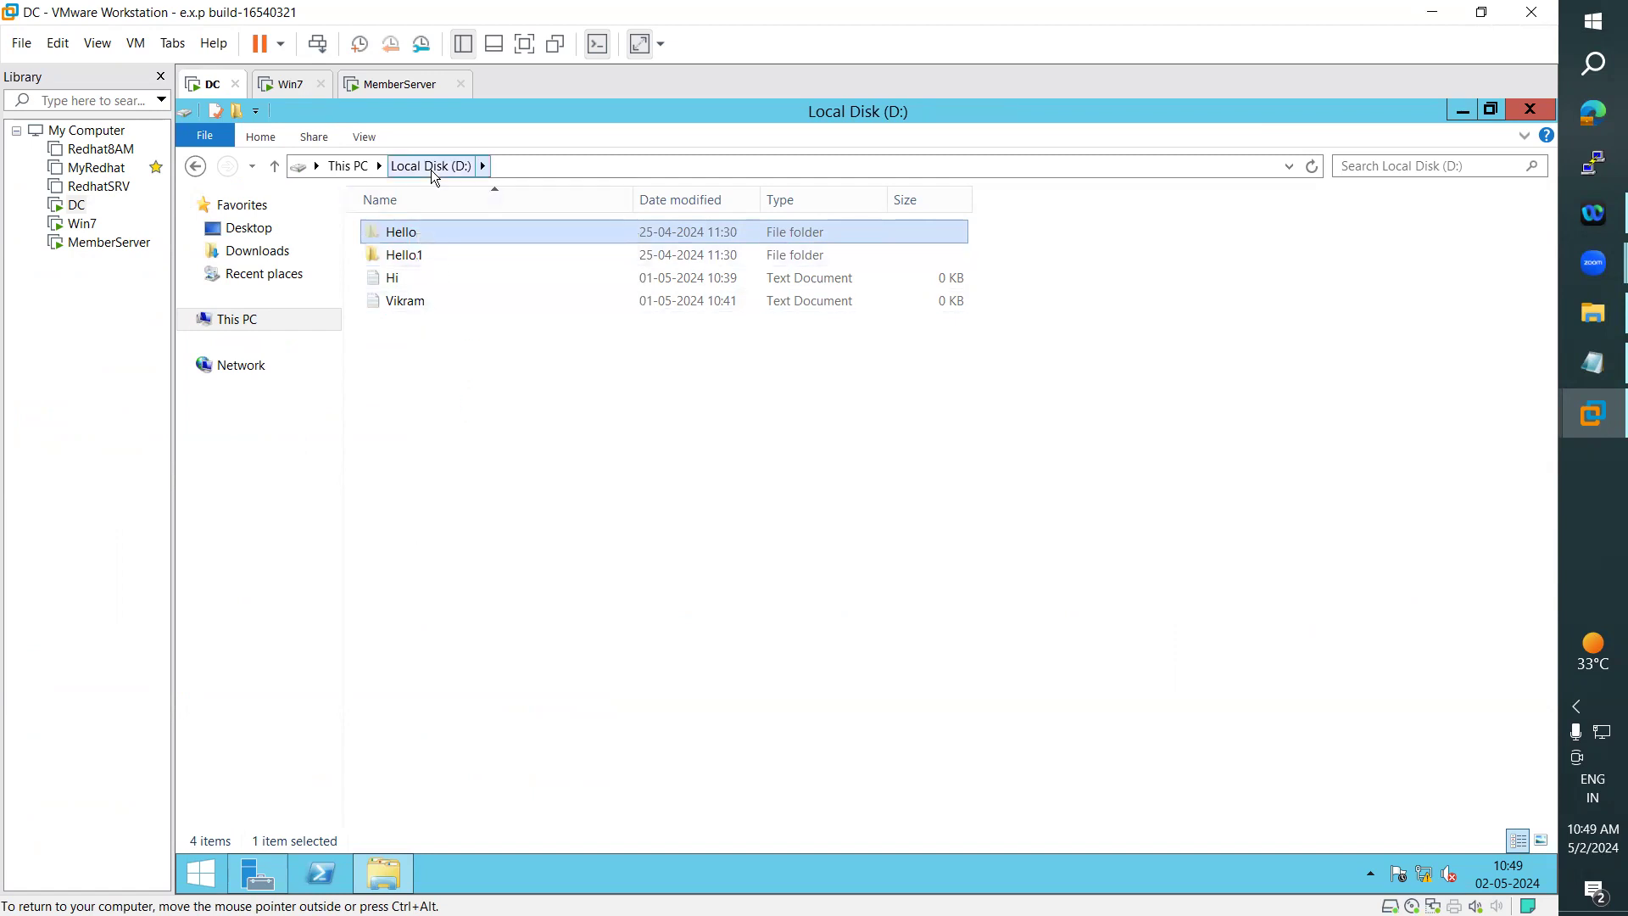
double_click(414, 258)
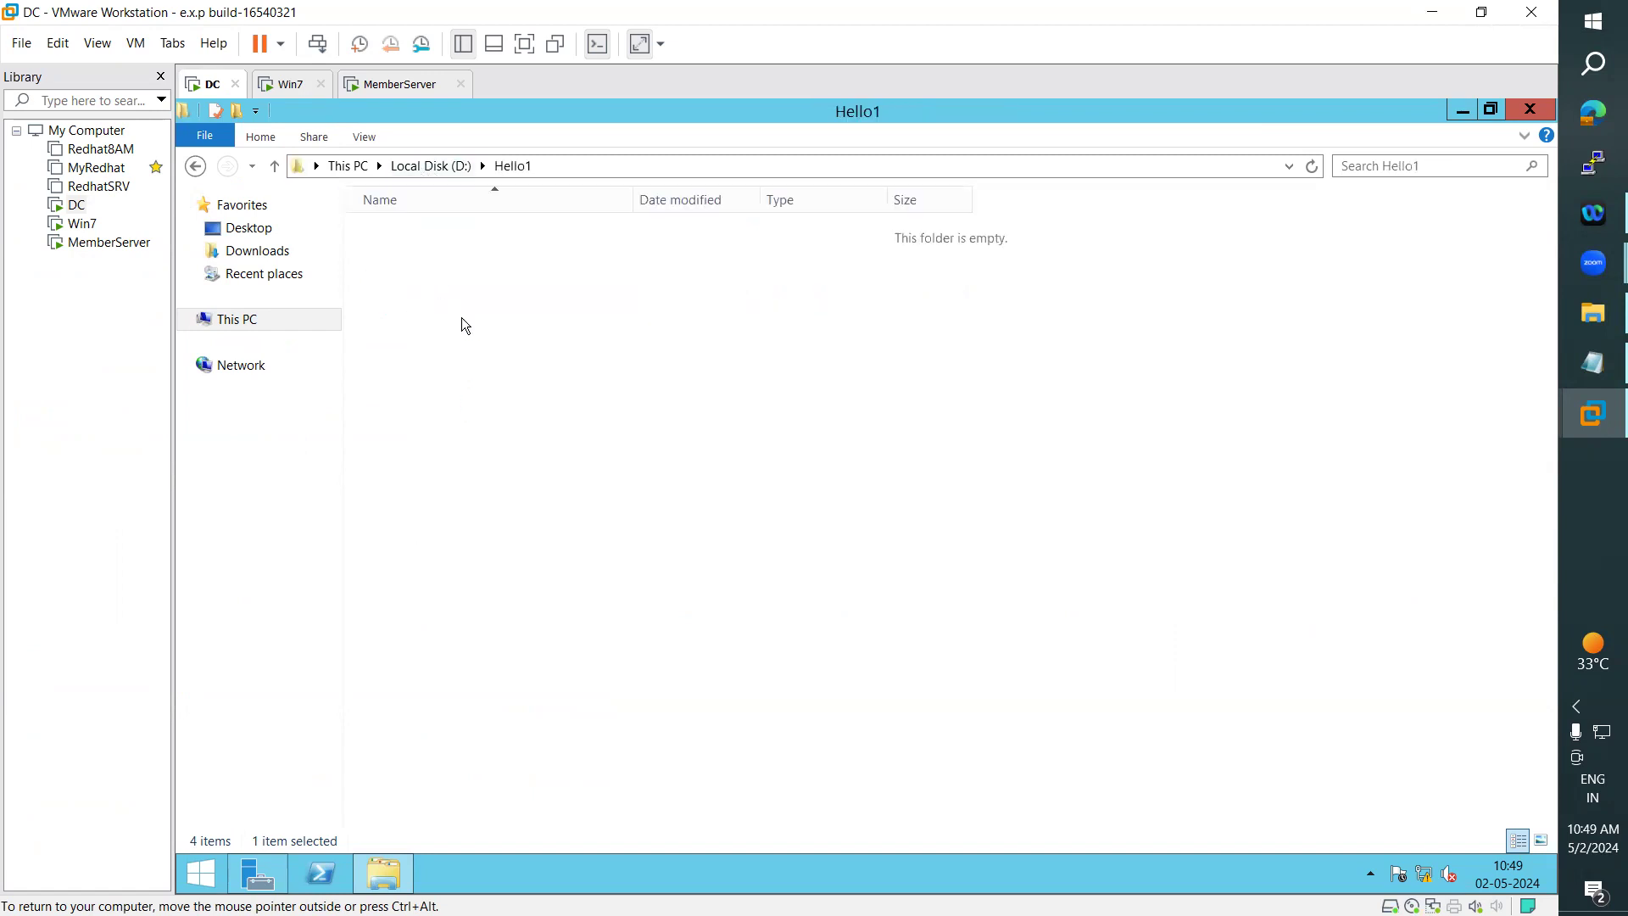
right_click(463, 324)
click(517, 446)
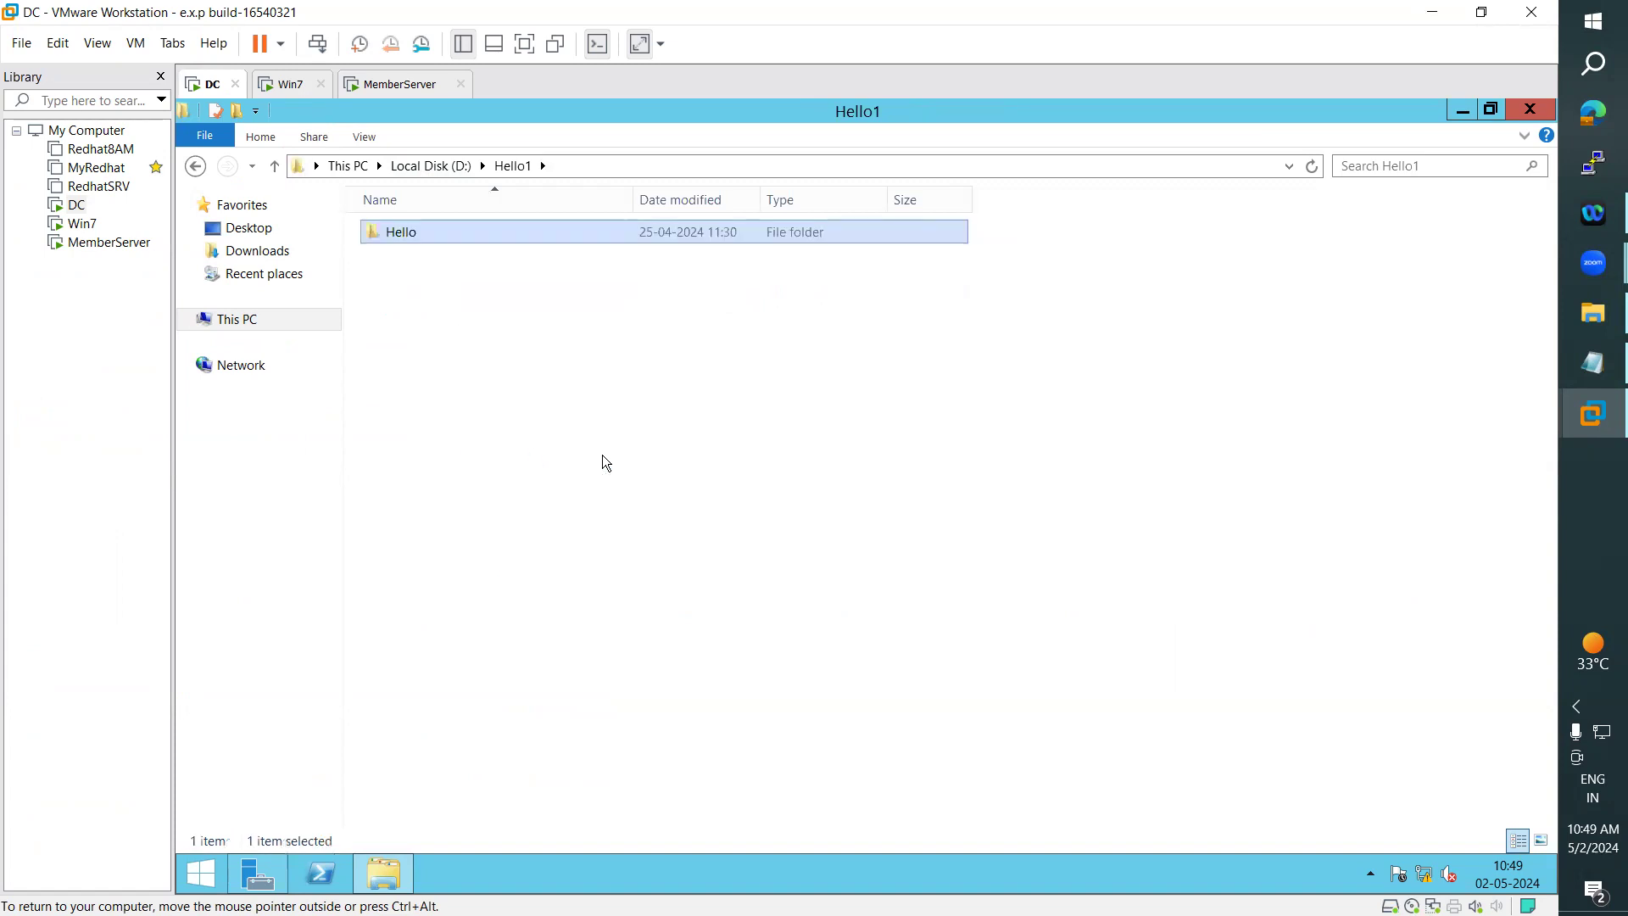
click(603, 457)
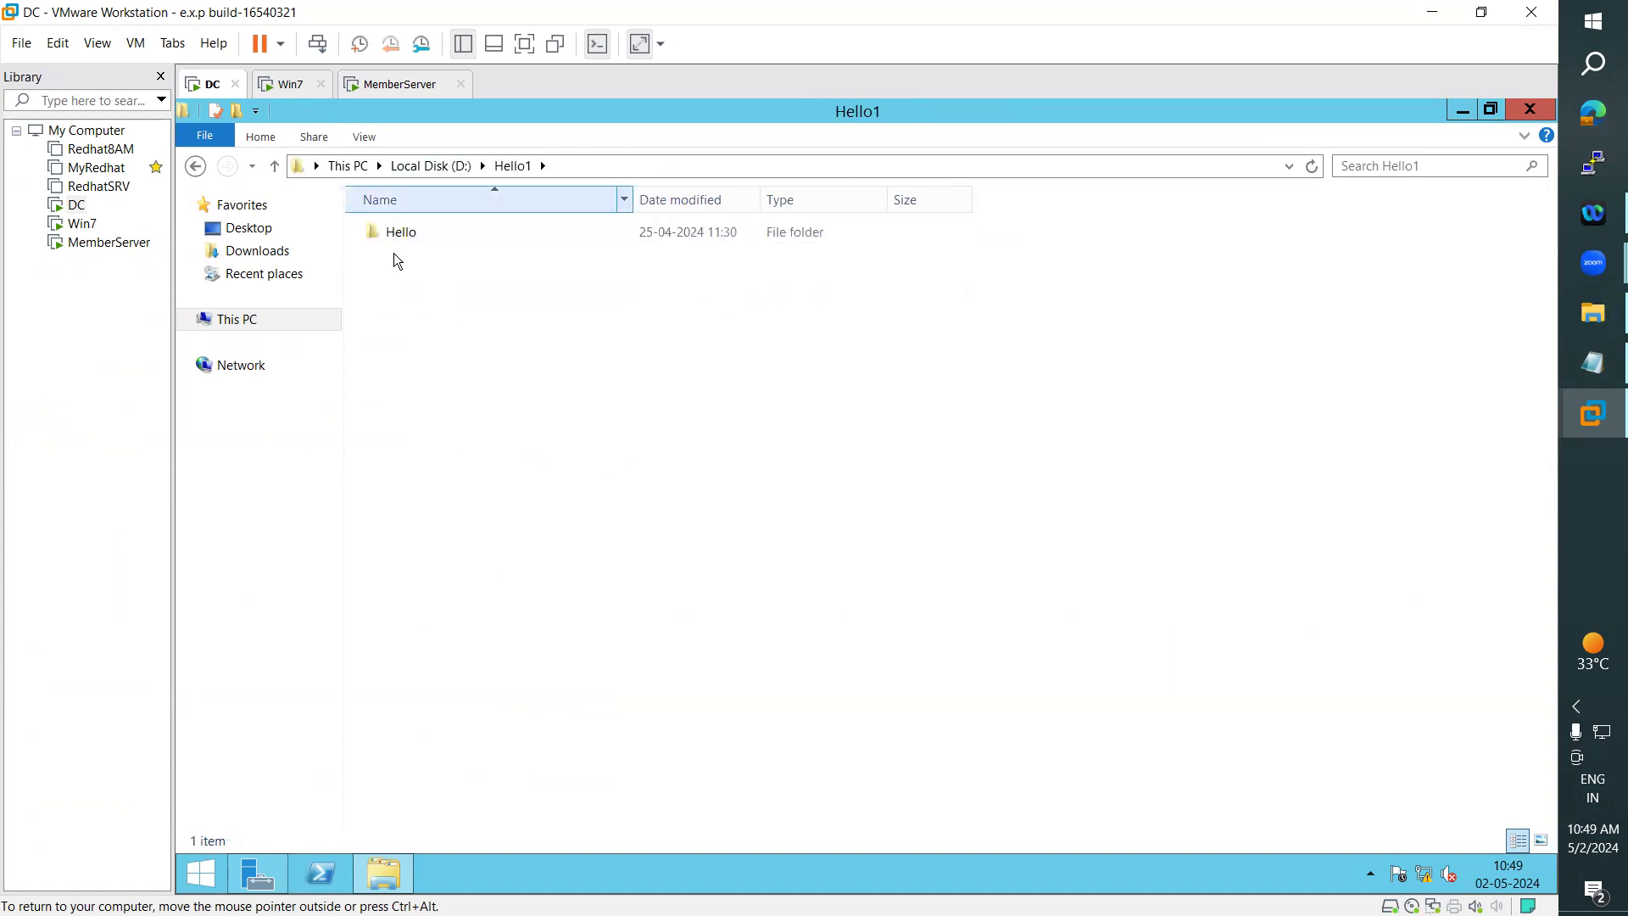
- Go back up to Local Disk (D:) and mark all three statements about copying and moving files and folders in the notes
click(441, 166)
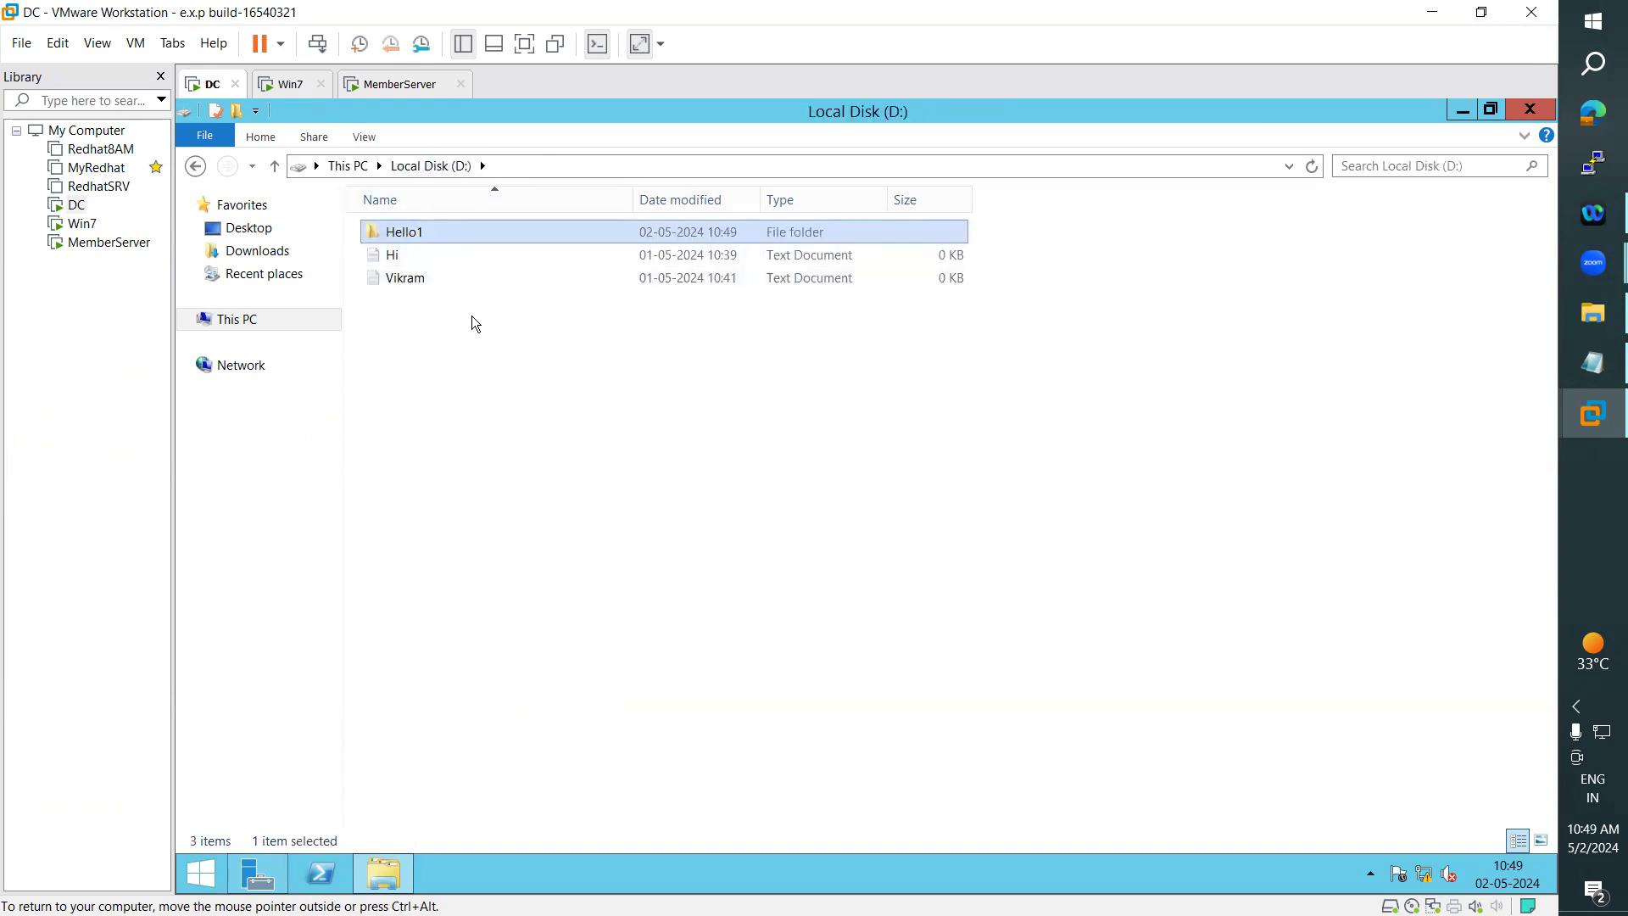
click(1593, 364)
drag(411, 501, 425, 498)
drag(551, 496, 25, 312)
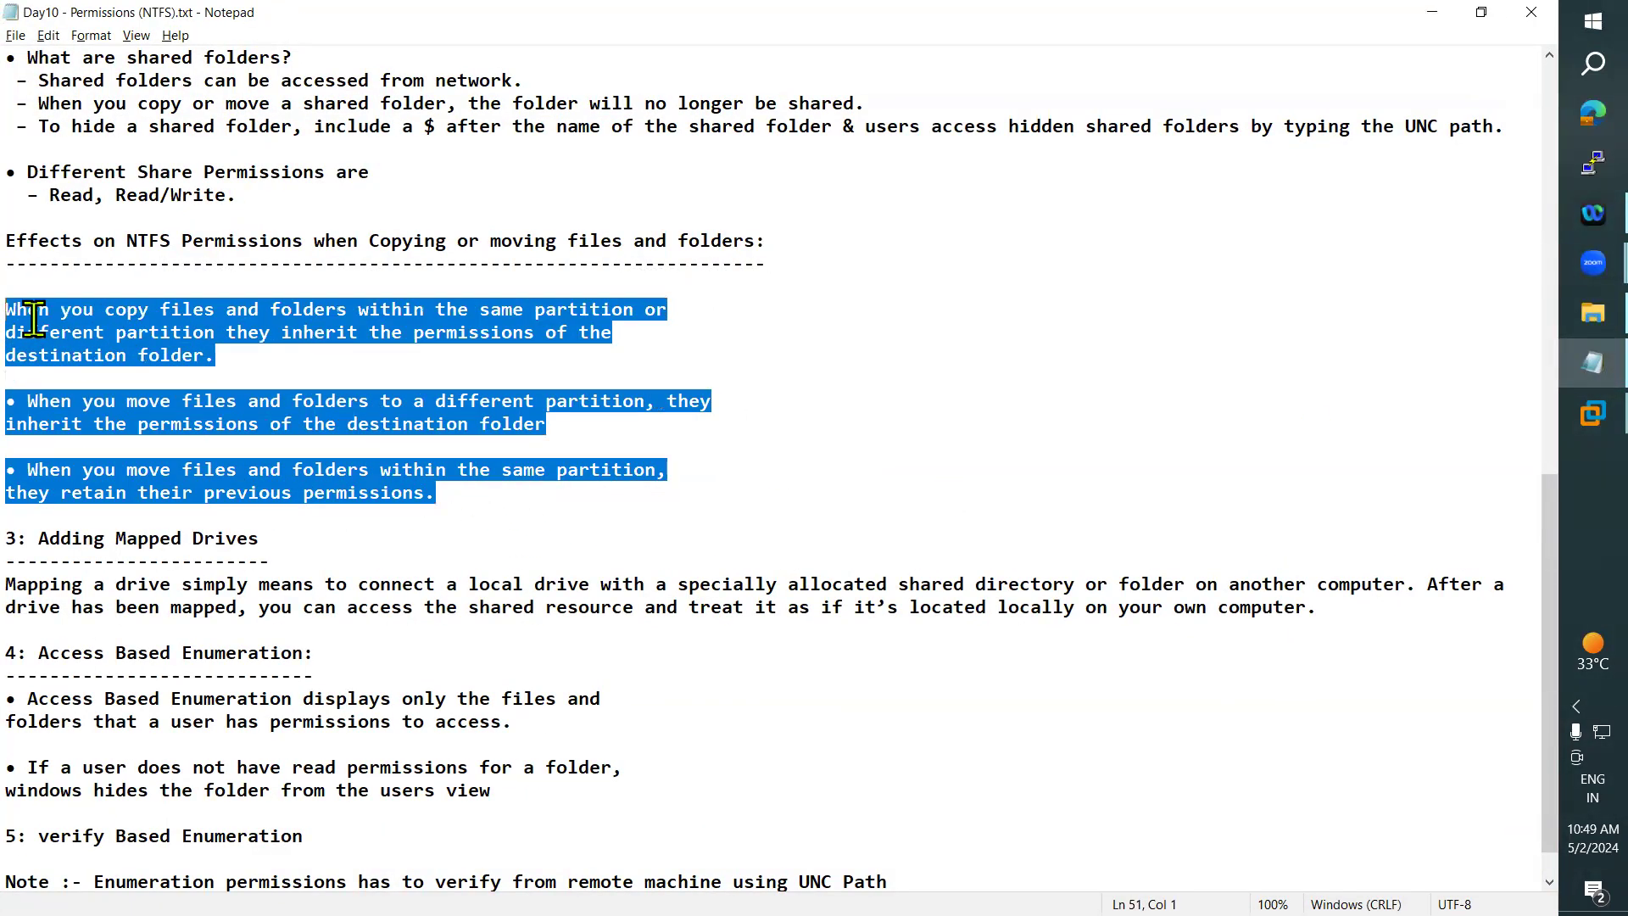
drag(435, 496, 34, 282)
drag(458, 492, 8, 311)
scroll(334, 492, down, 1)
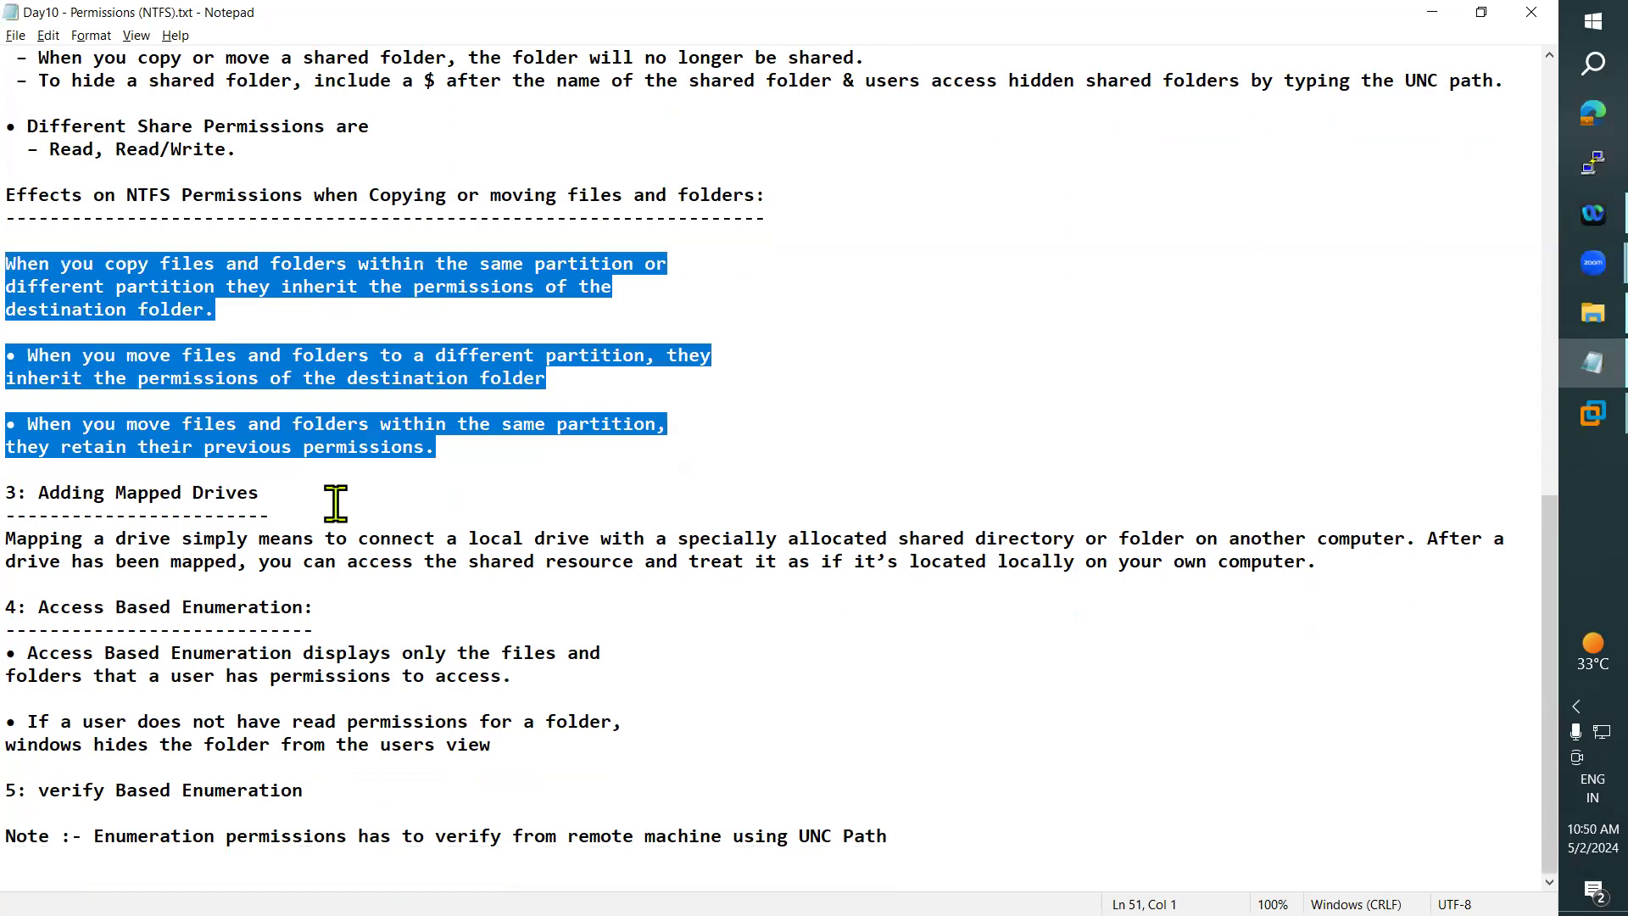
click(438, 450)
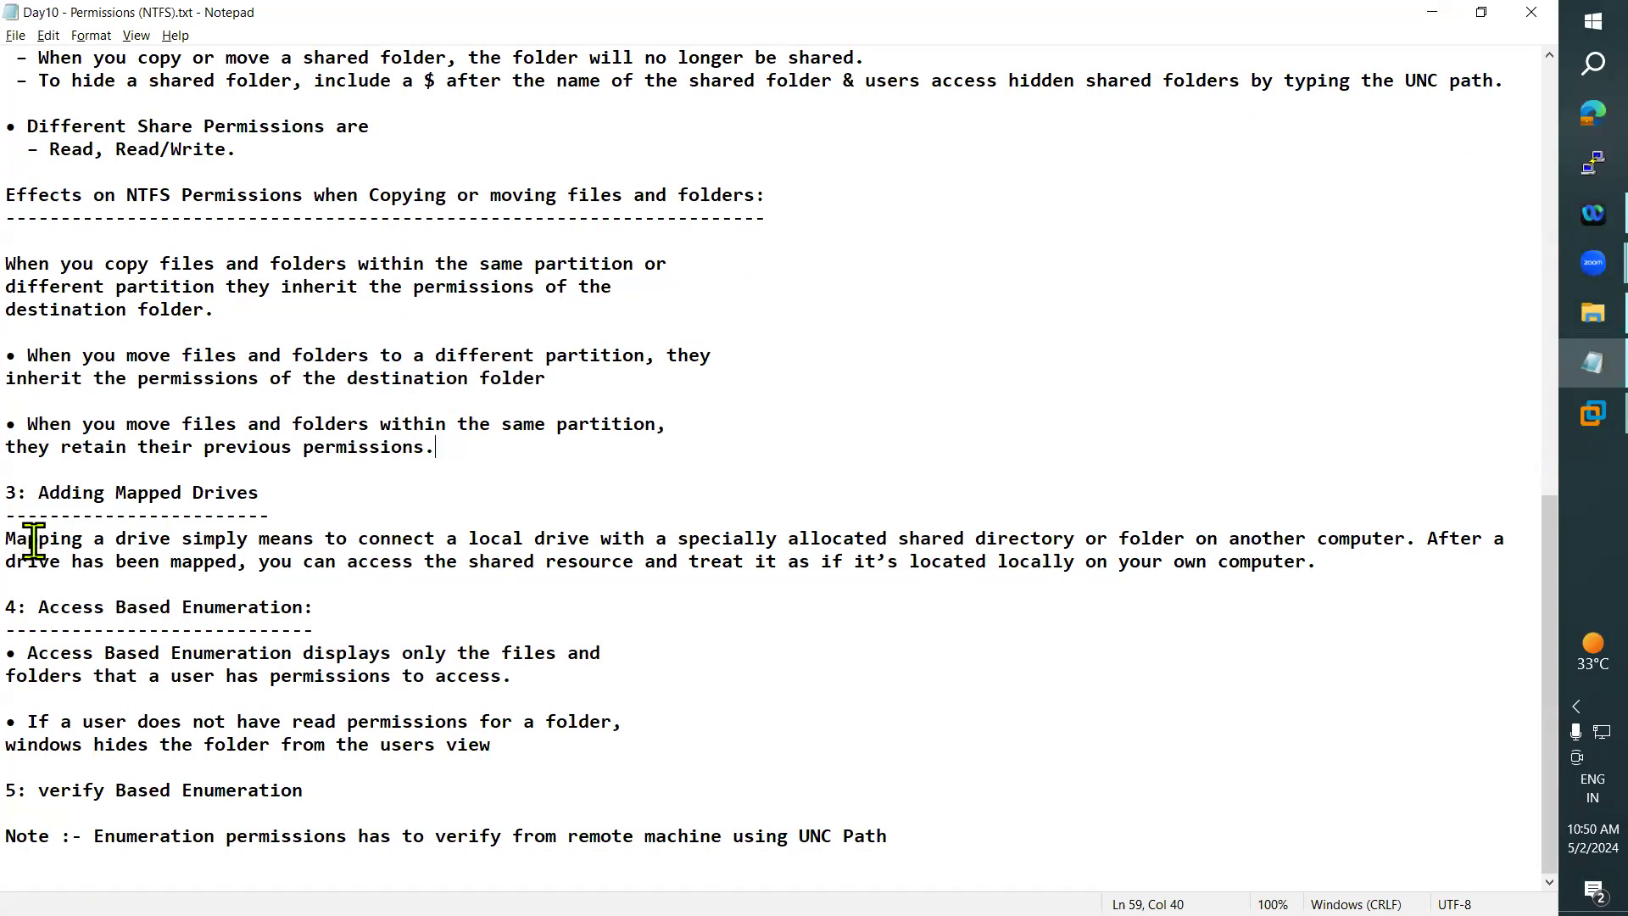
- In the notes, mark the definition of mapping a drive and the sentence on accessing the shared resource as if it were local
drag(7, 540, 35, 541)
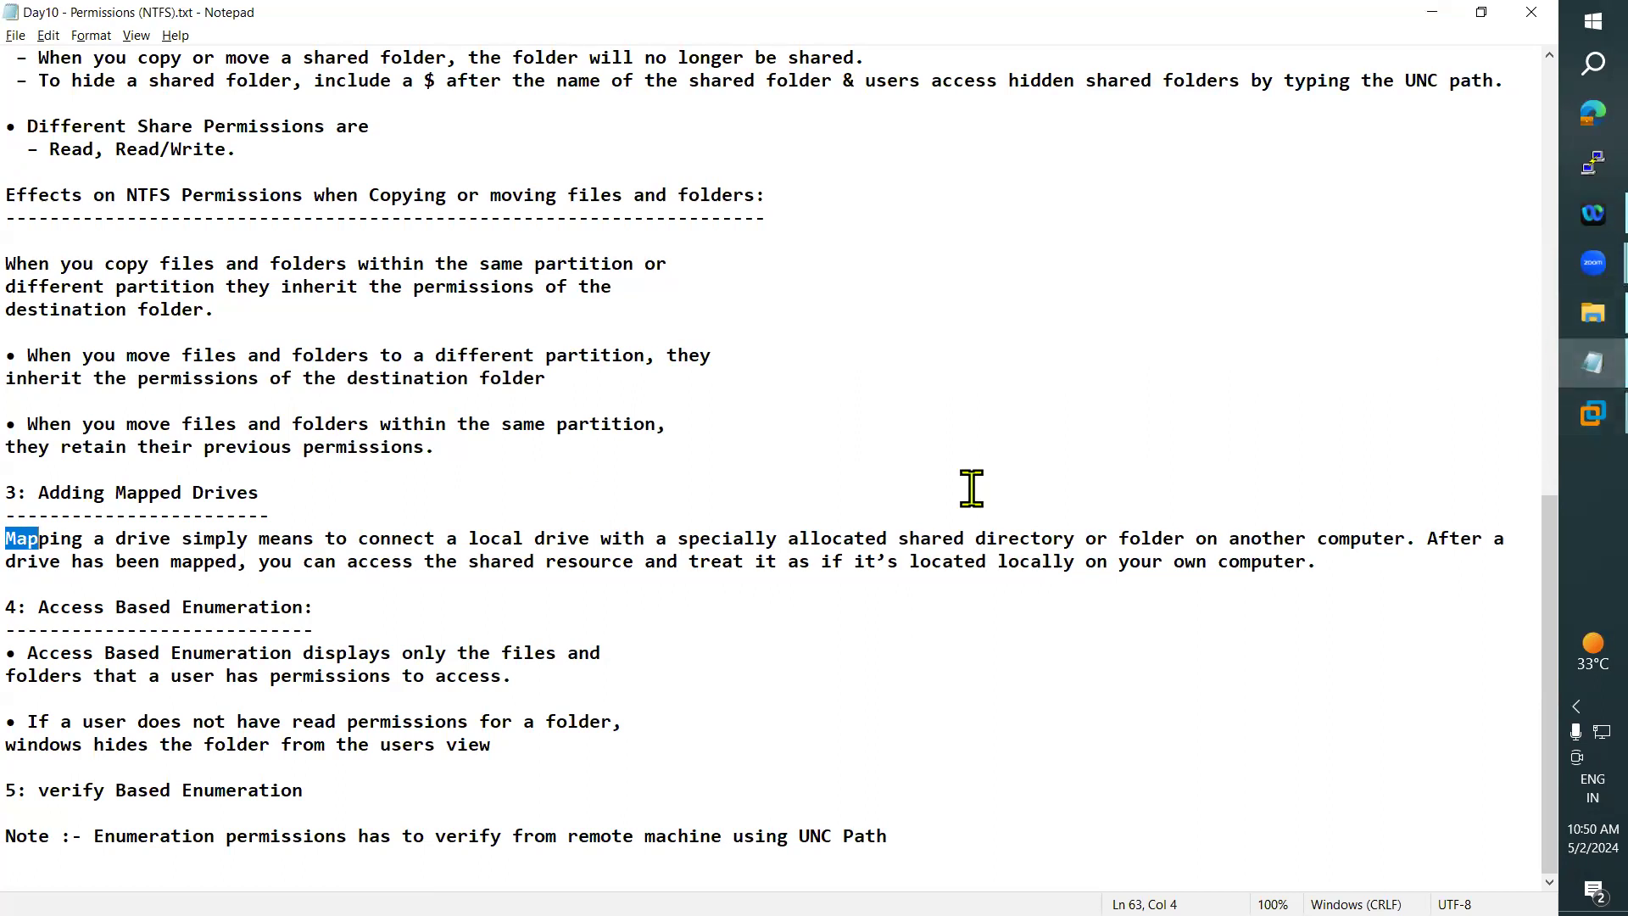
drag(7, 540, 1379, 532)
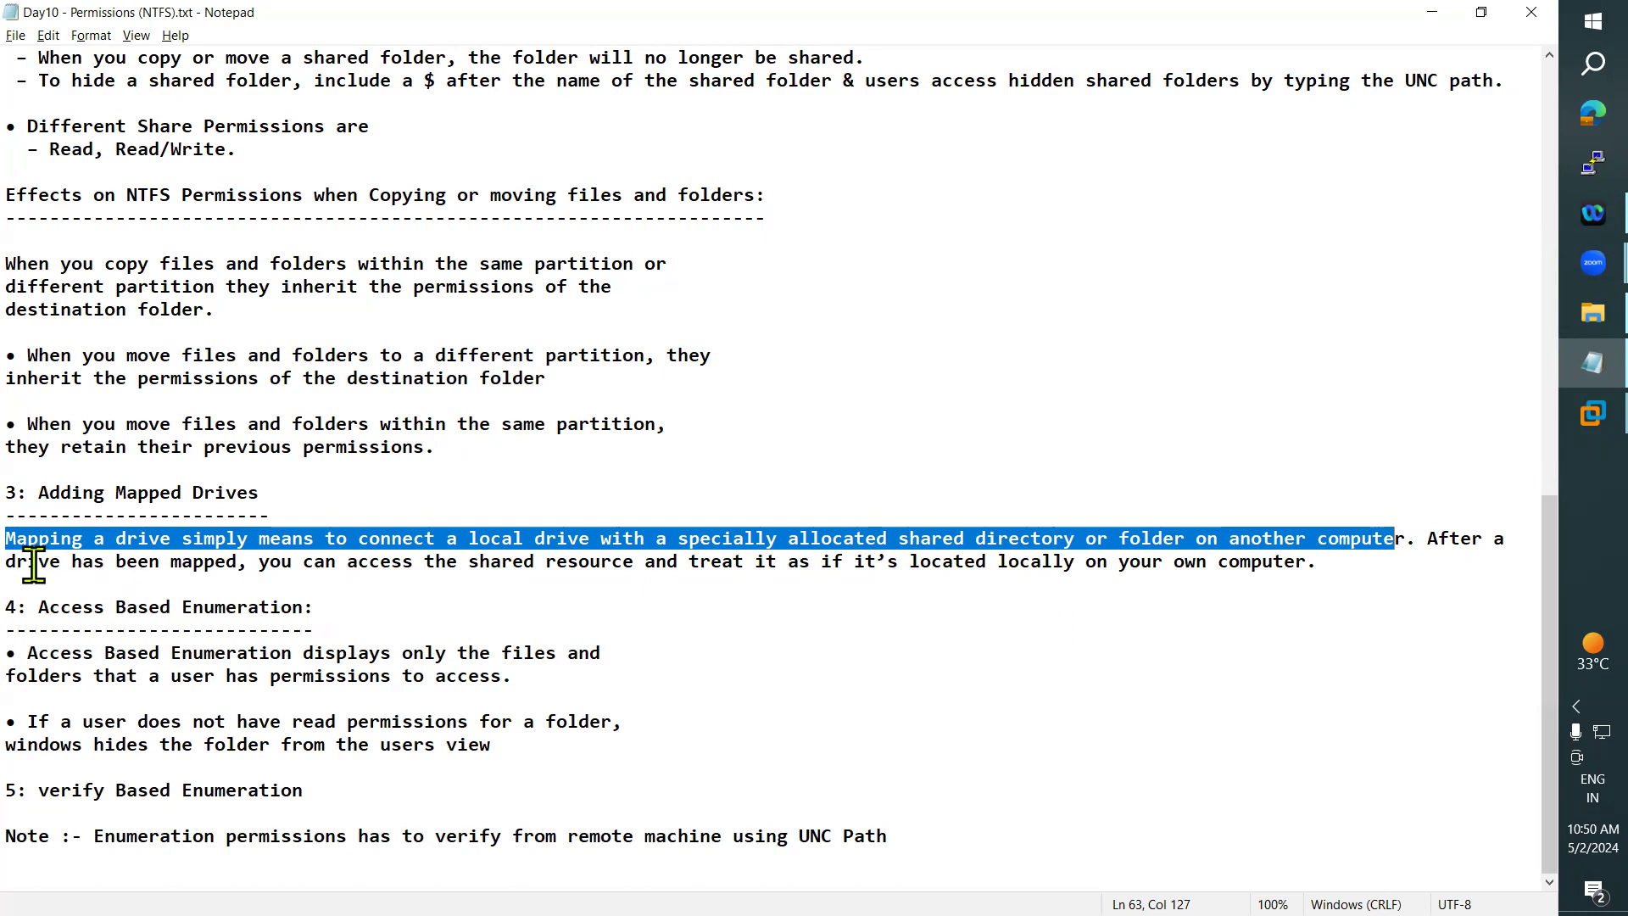
drag(270, 564, 769, 566)
drag(855, 564, 1307, 562)
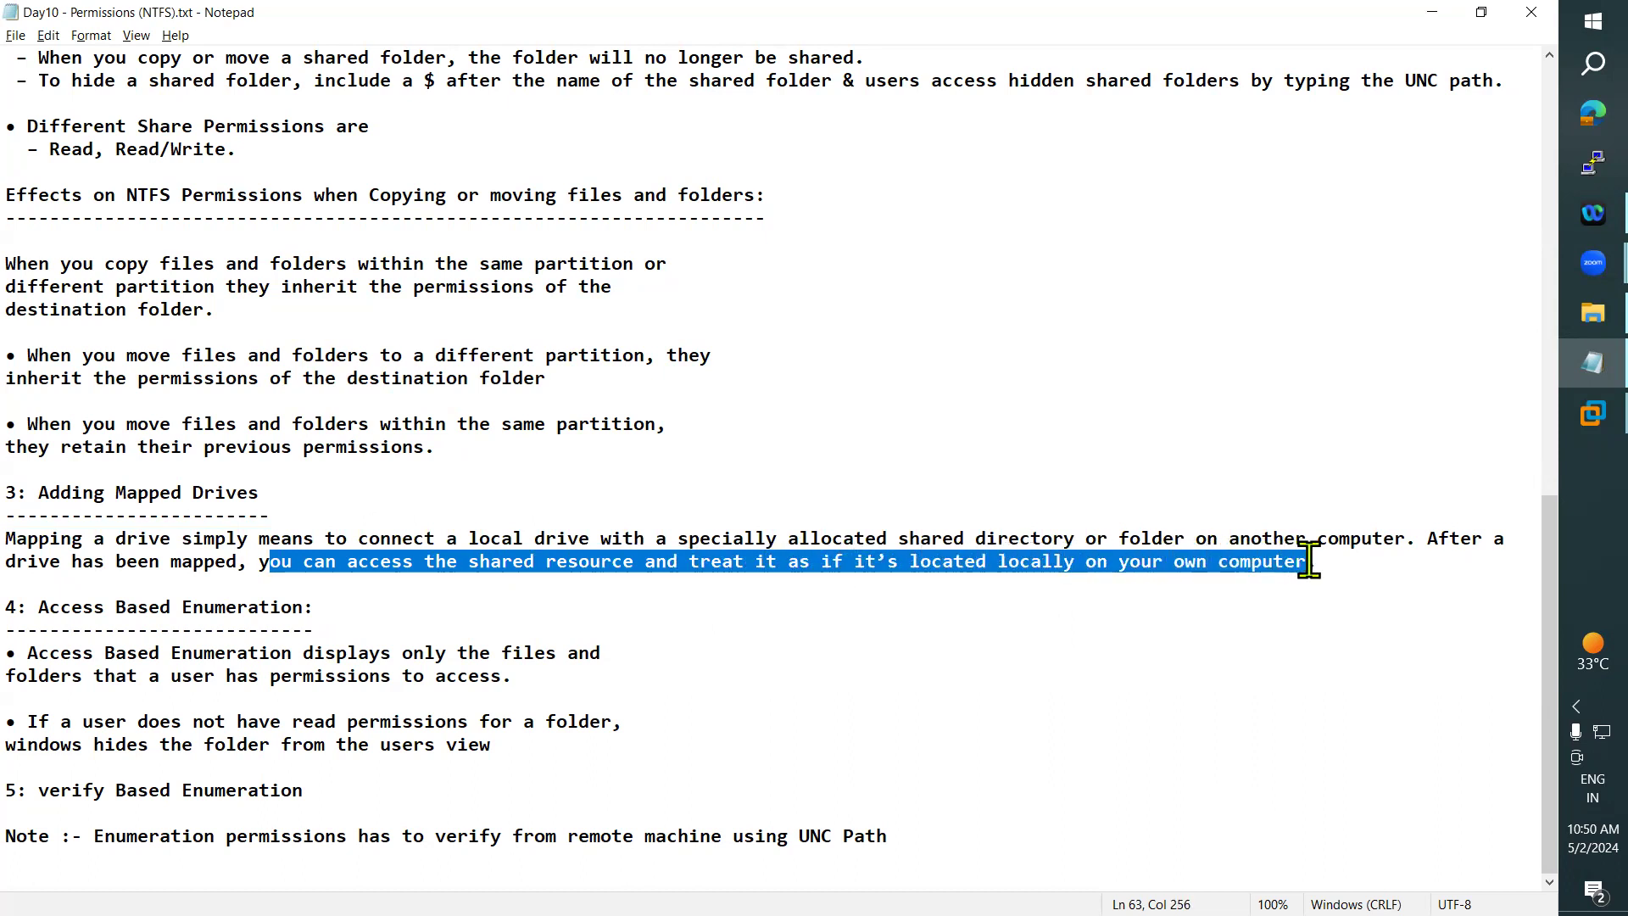
click(1086, 632)
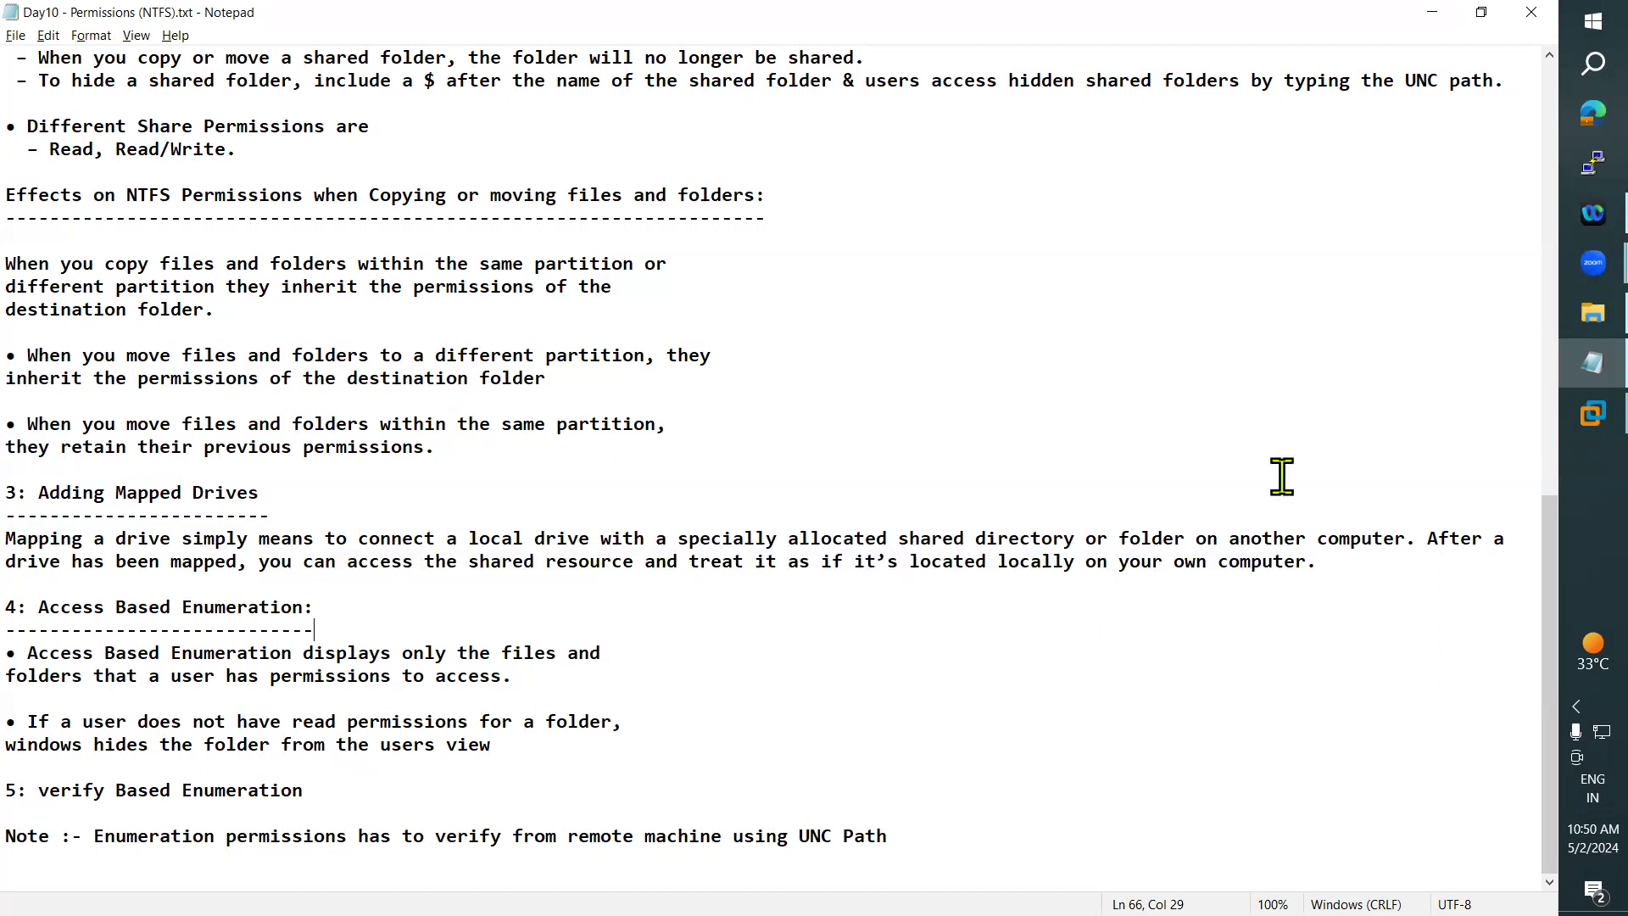
- Compare Local Disk (D:) on the DC with the Win7 machine and open a file explorer window on Win7
mouse_move(1567, 414)
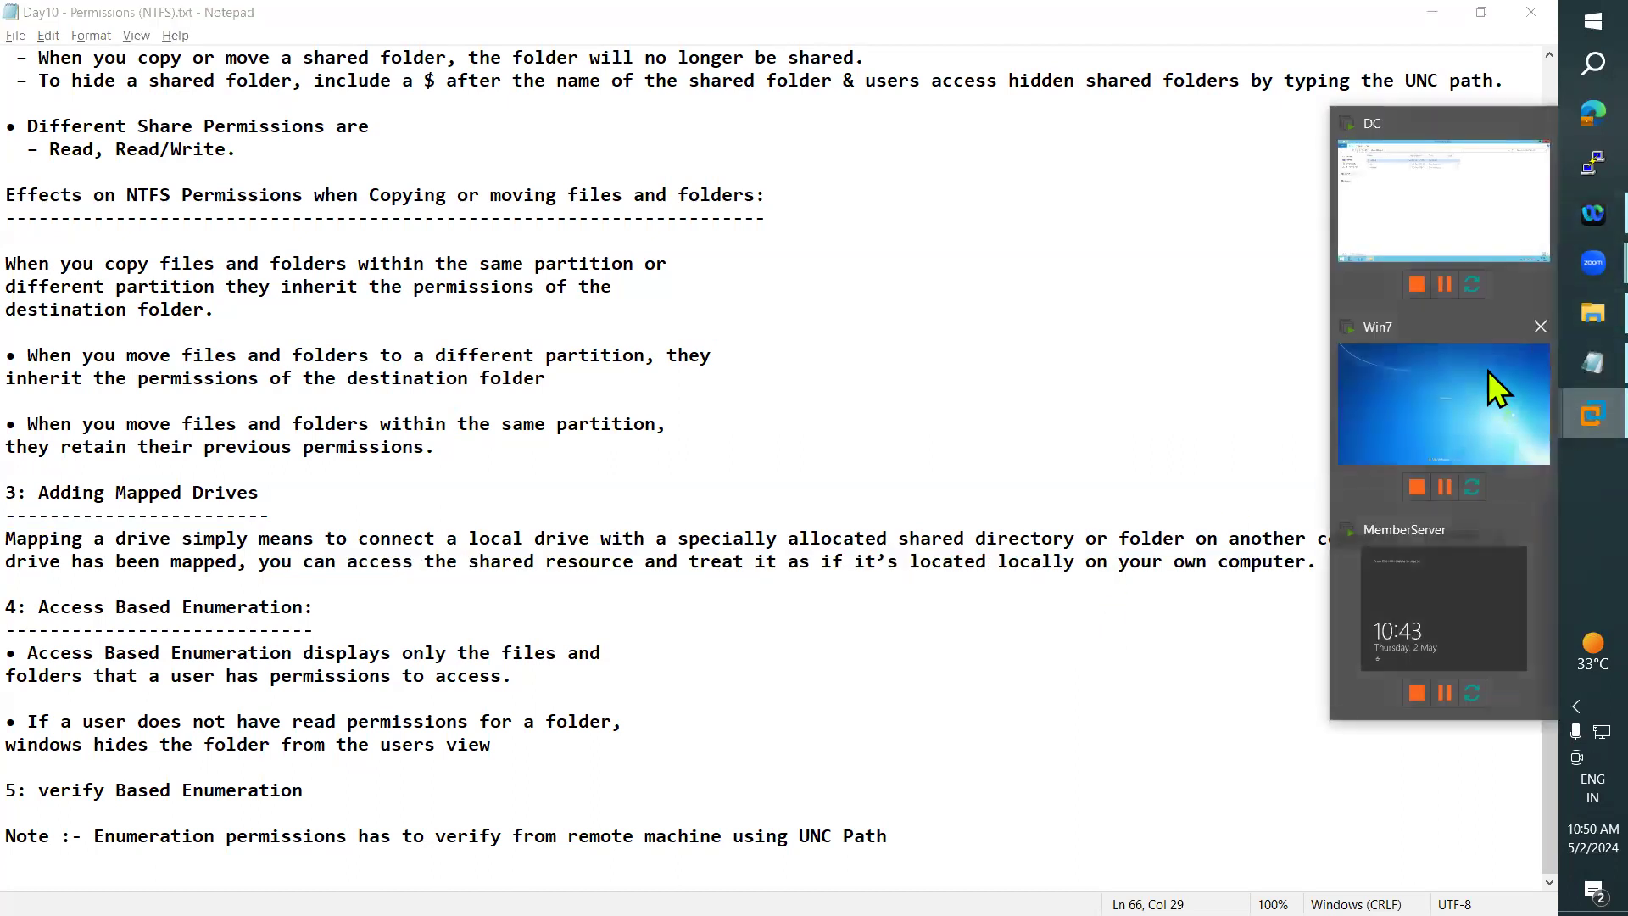
click(1358, 197)
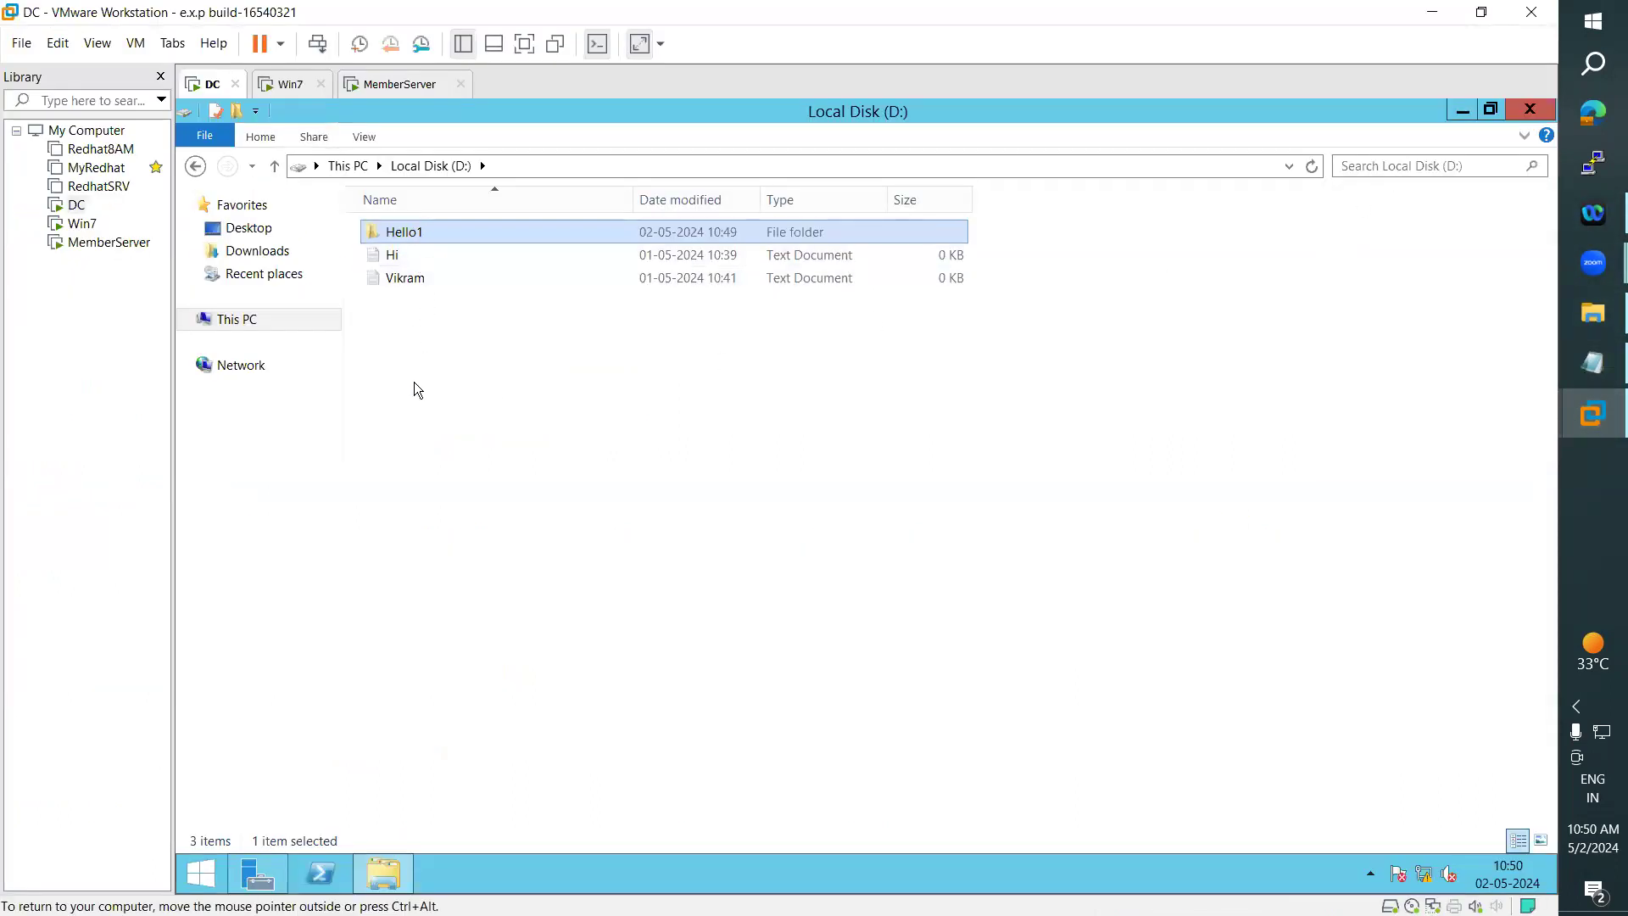
click(281, 84)
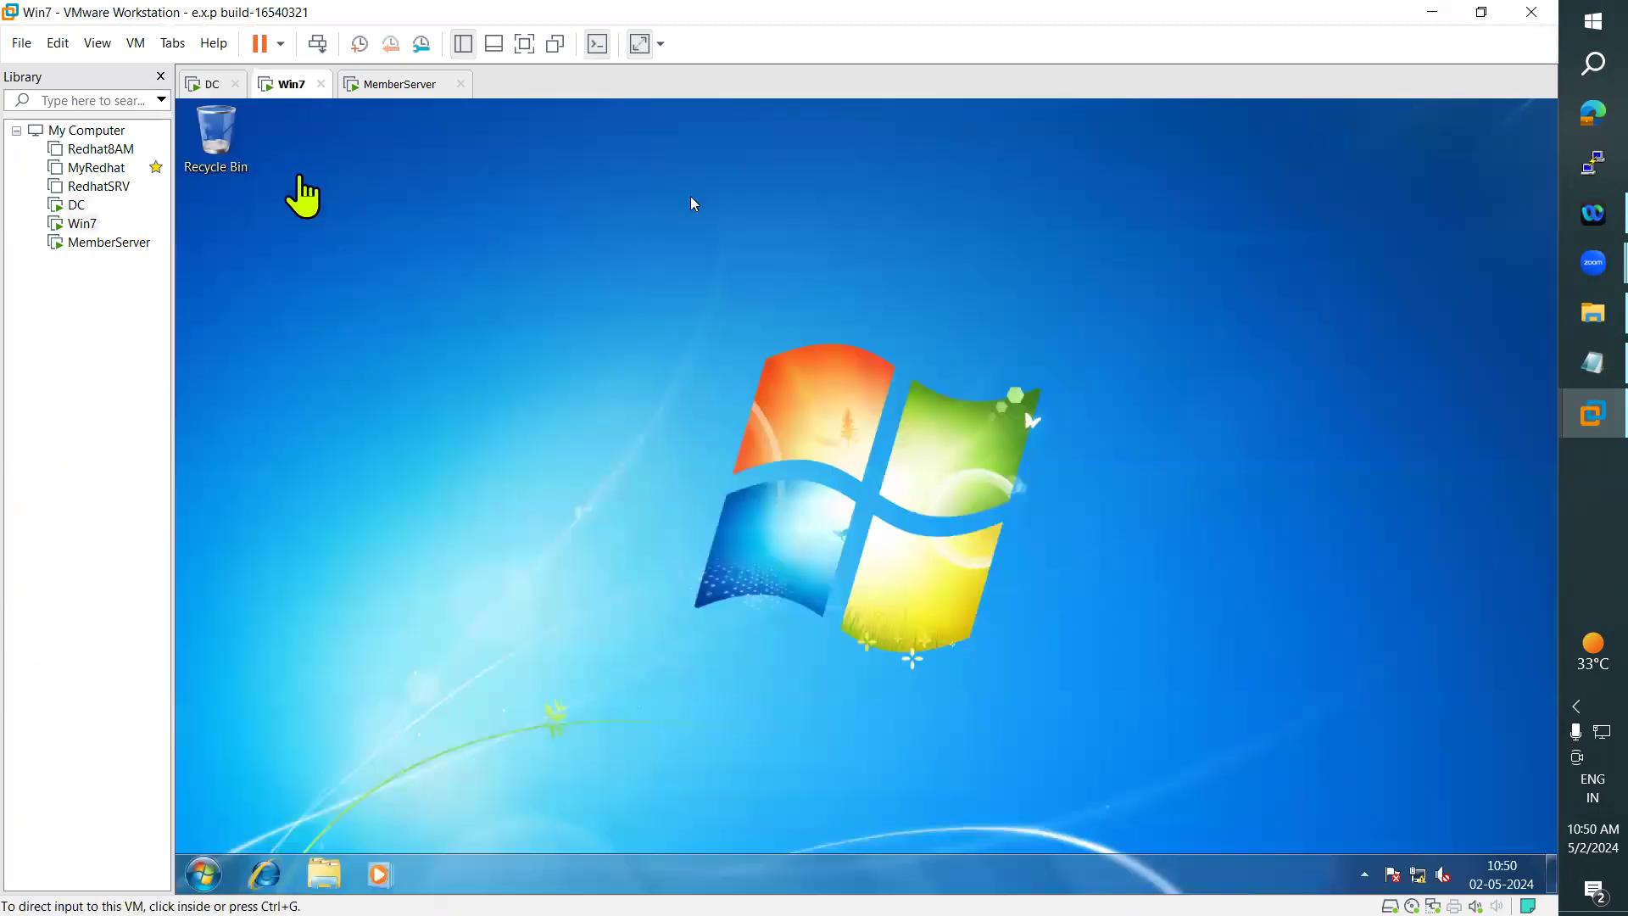
click(197, 85)
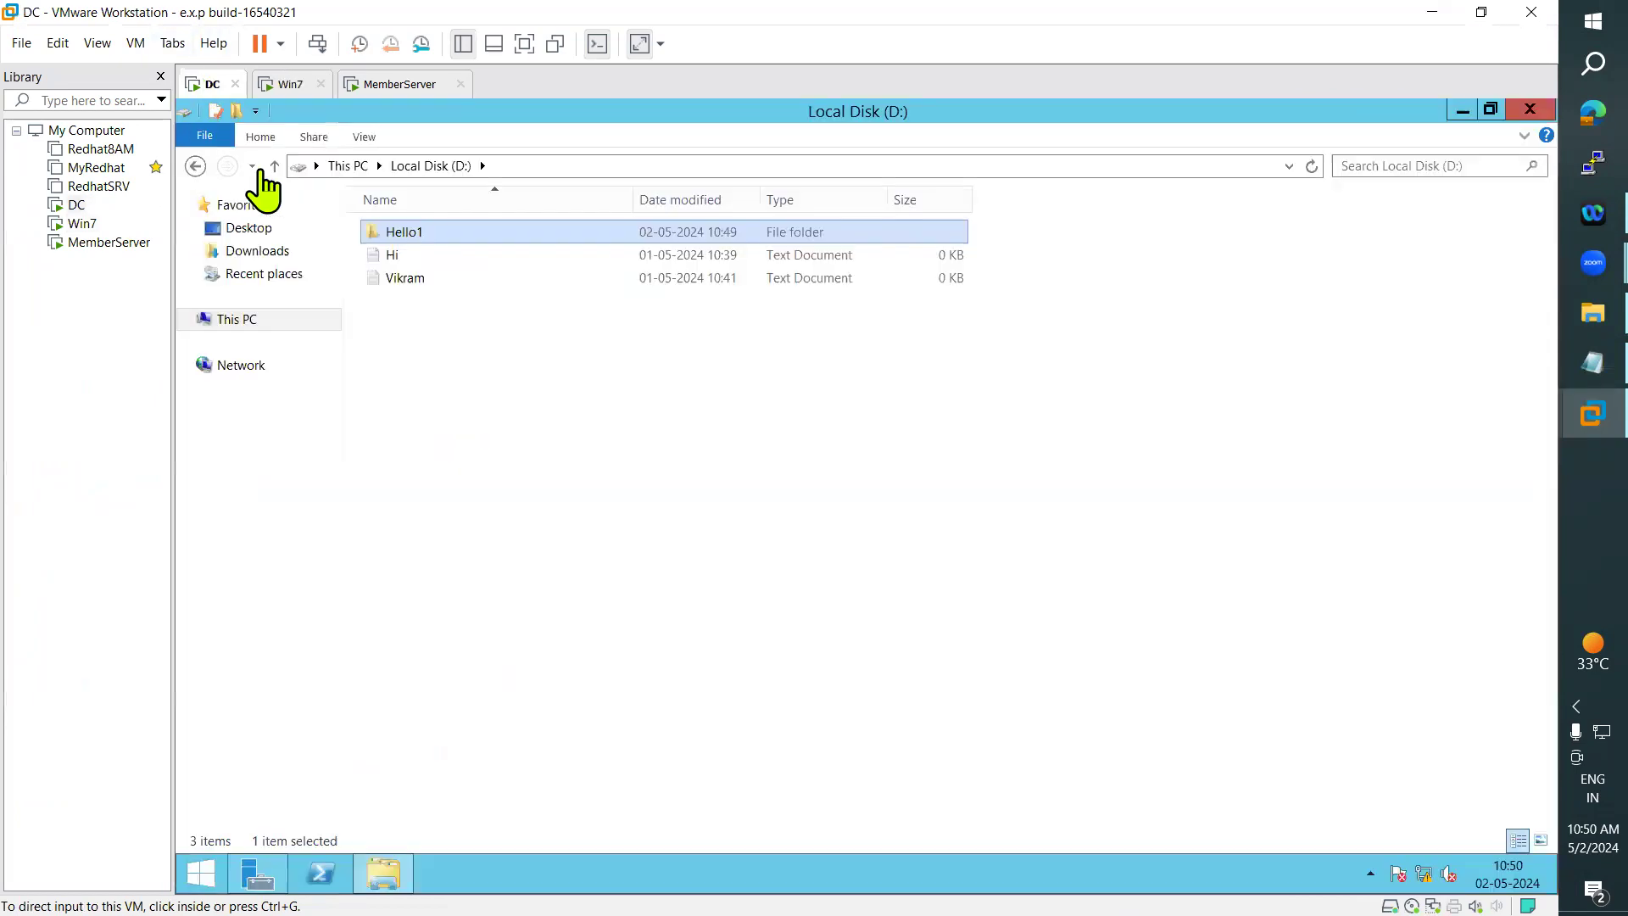
click(288, 84)
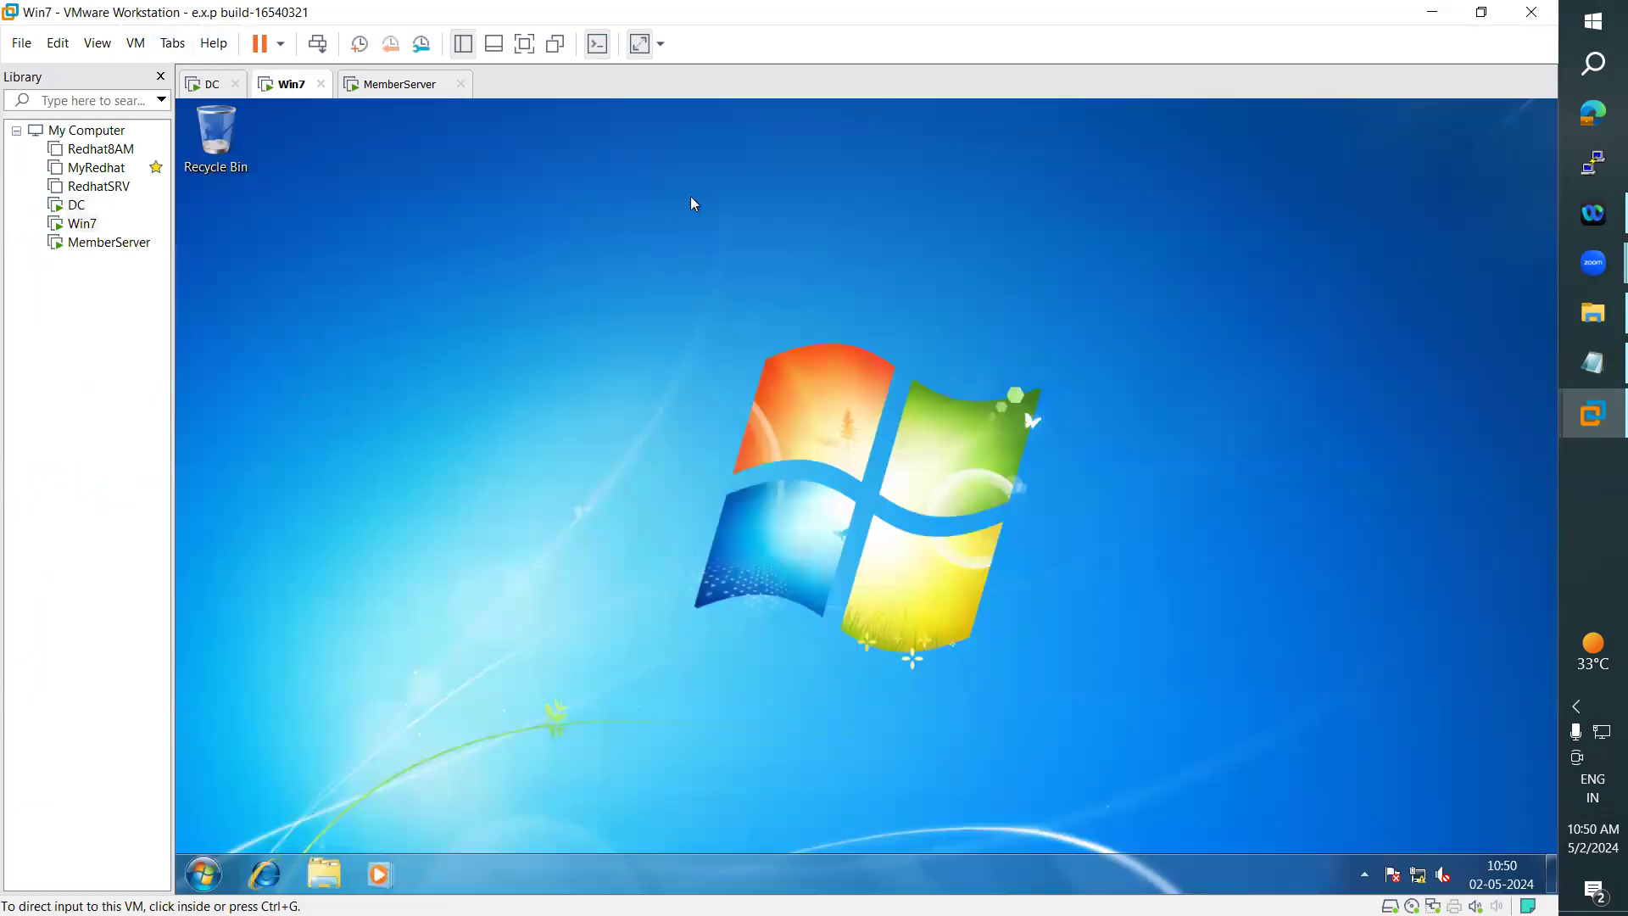
click(694, 204)
key(super+e)
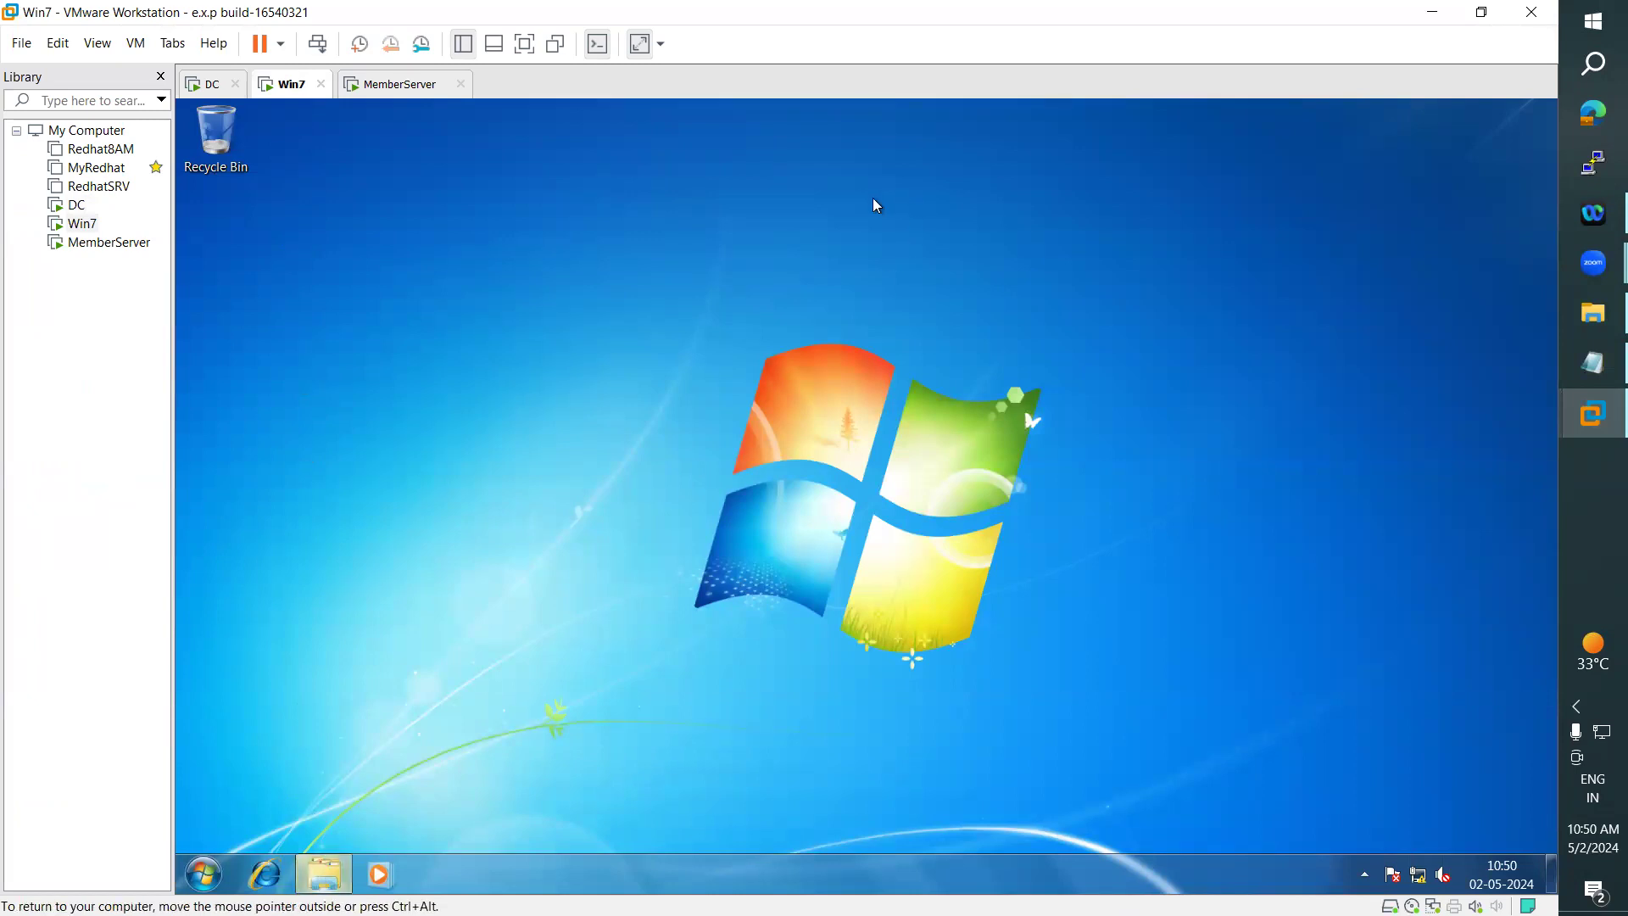
click(206, 89)
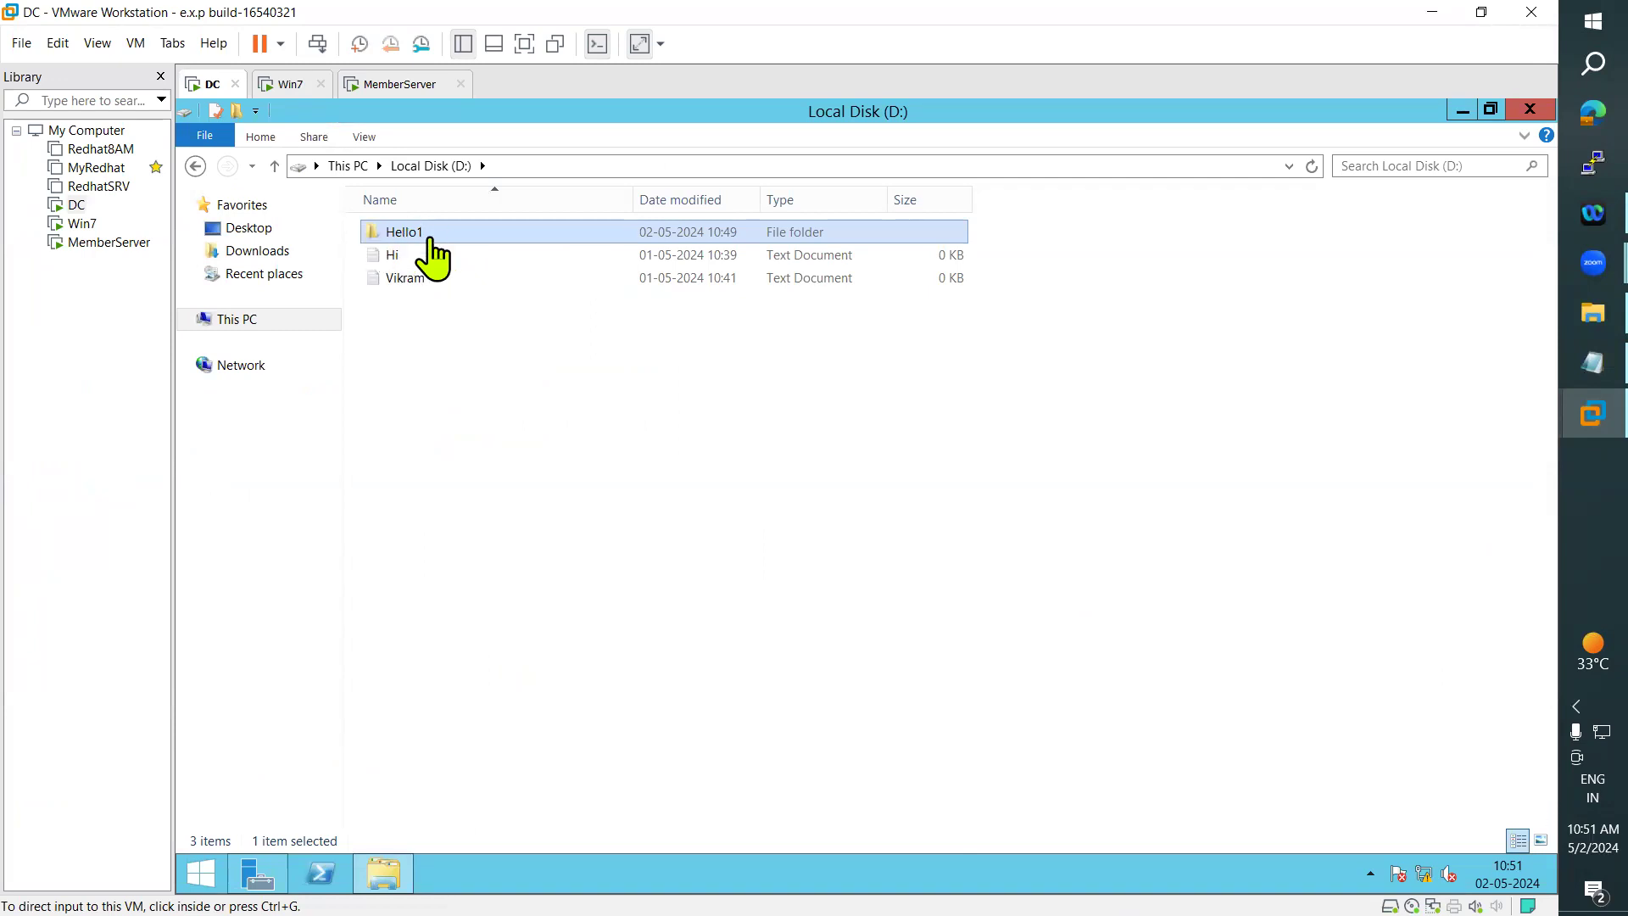
click(285, 85)
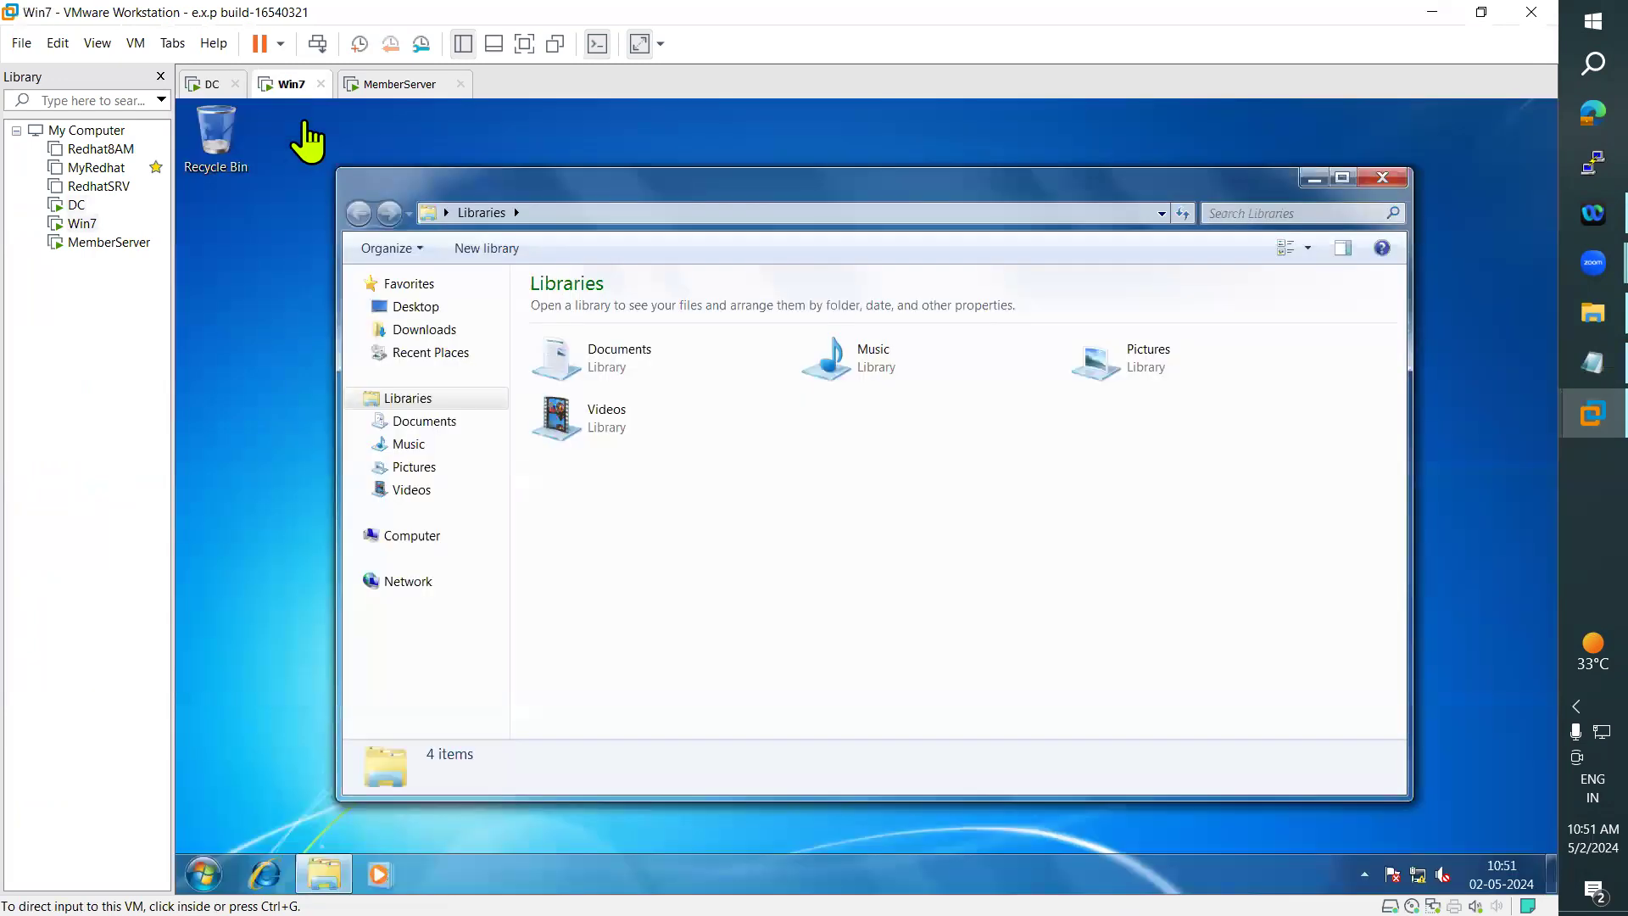
- On Win7, start a UNC path with \\ in the file explorer, and show the drives under Computer
click(577, 212)
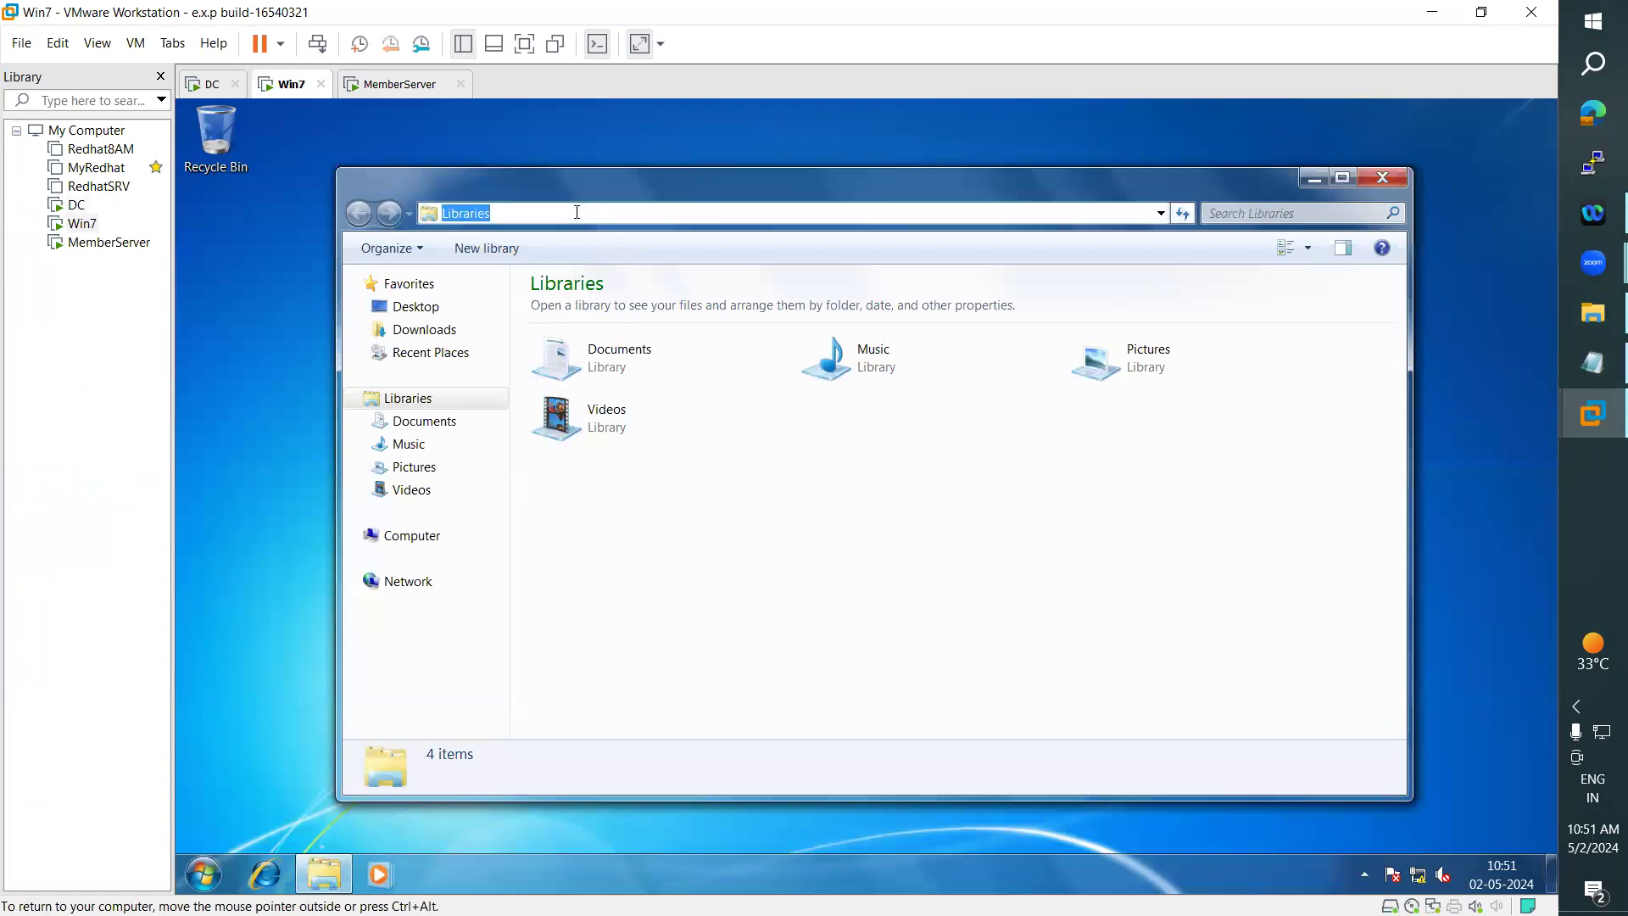
text(\\)
click(469, 547)
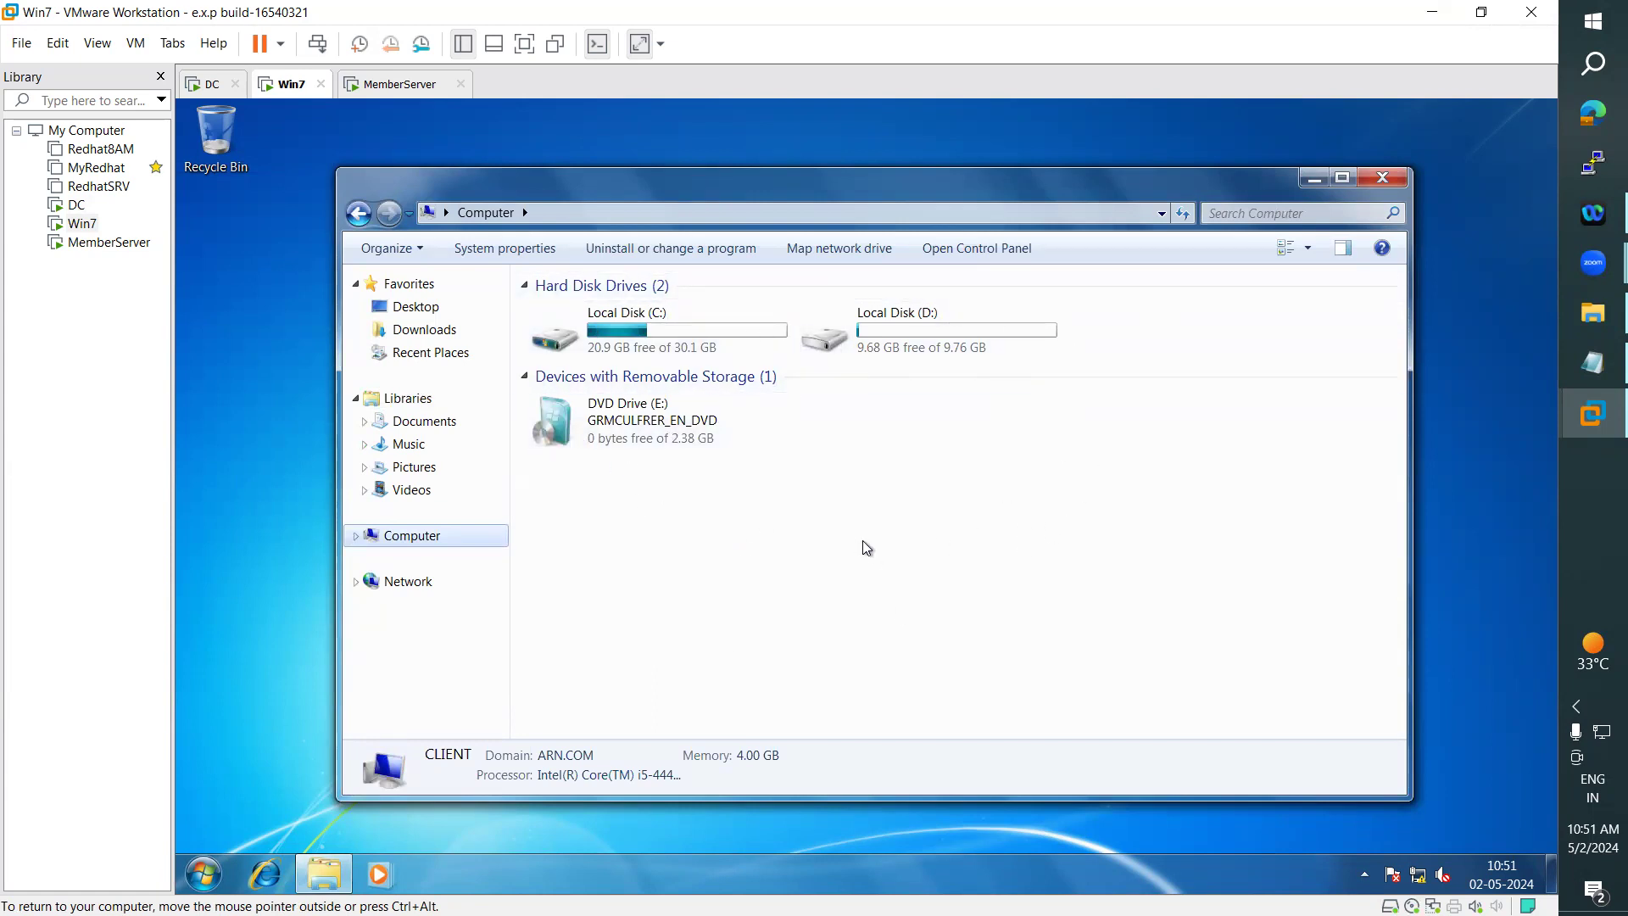
click(555, 214)
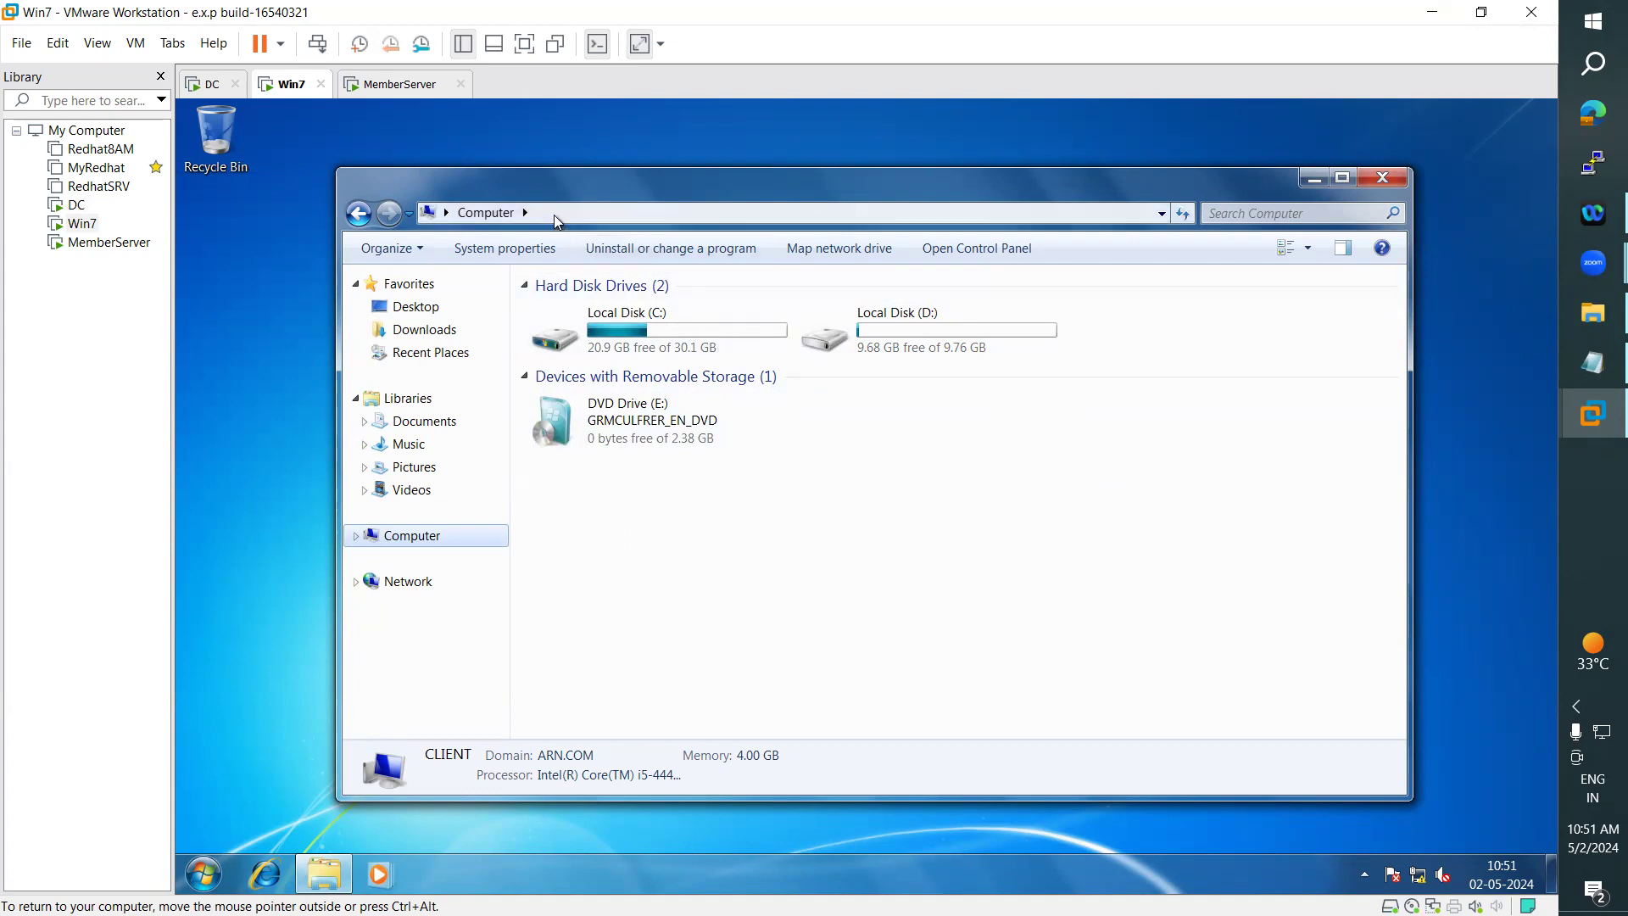
drag(553, 213, 440, 206)
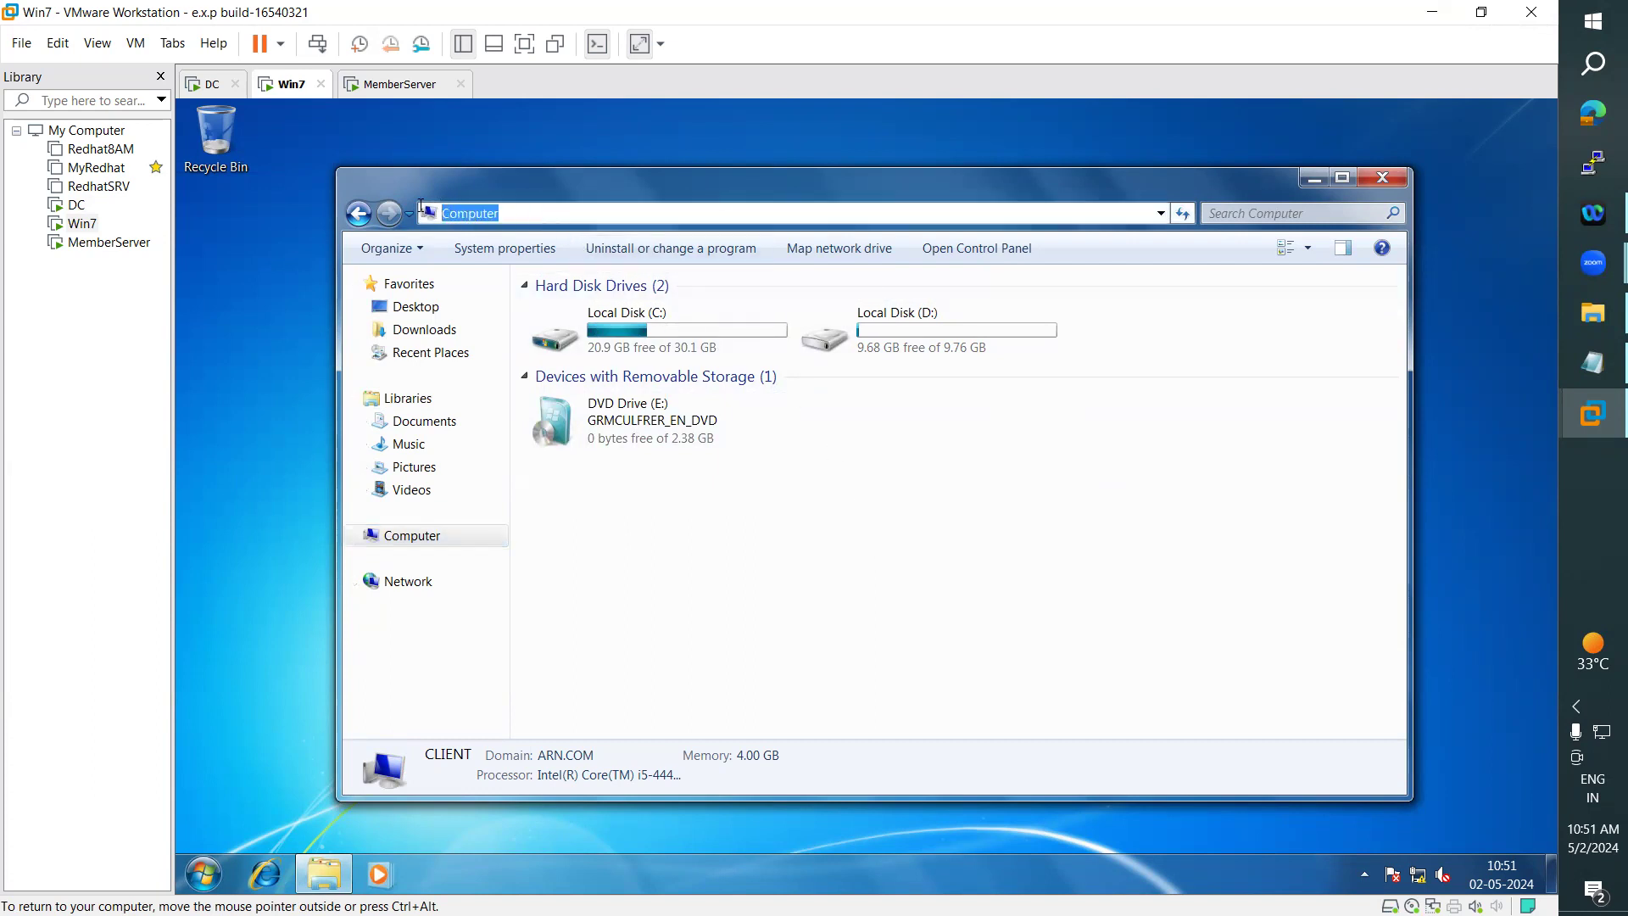
- Return to the notes and mark the whole paragraph under Adding Mapped Drives
click(1577, 360)
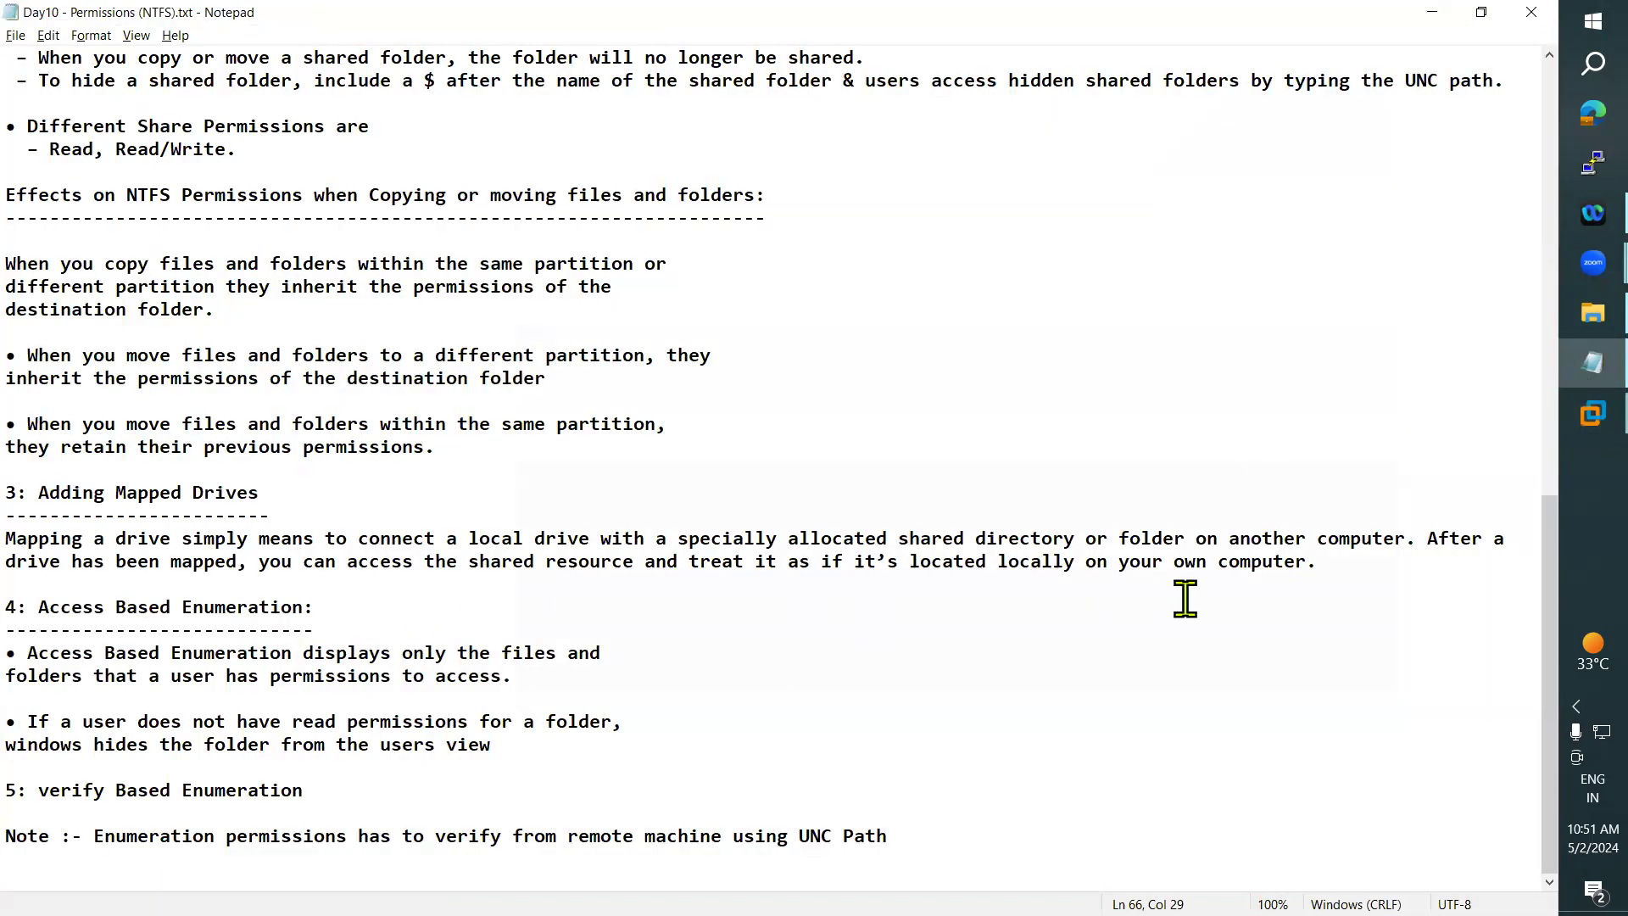
drag(1323, 562, 17, 538)
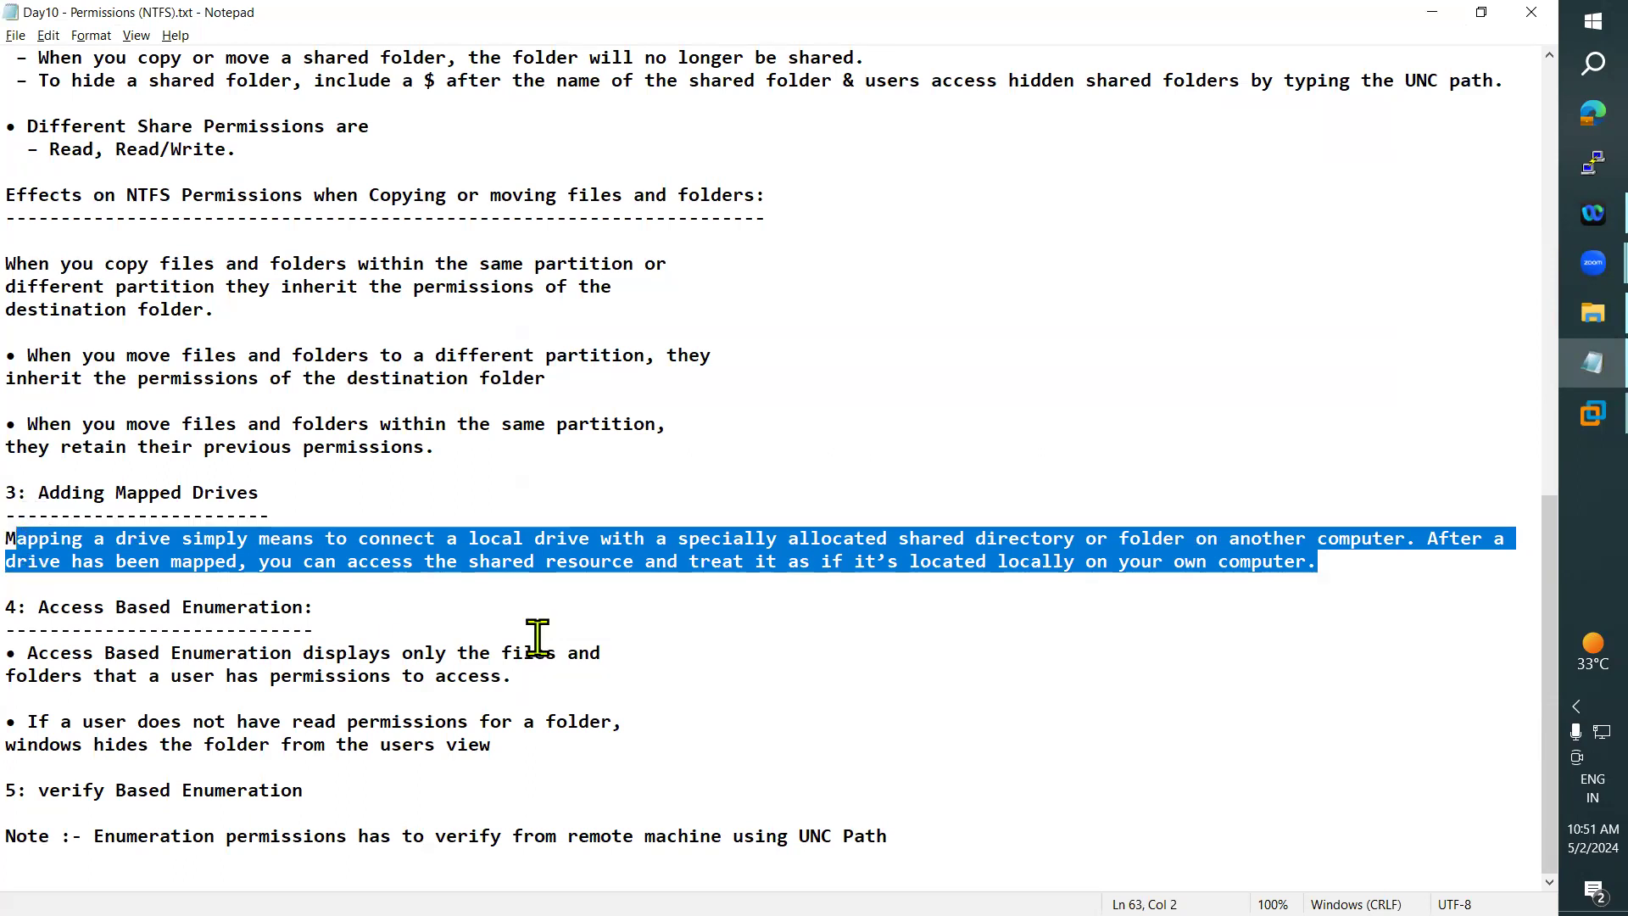
click(850, 618)
drag(1323, 562, 34, 532)
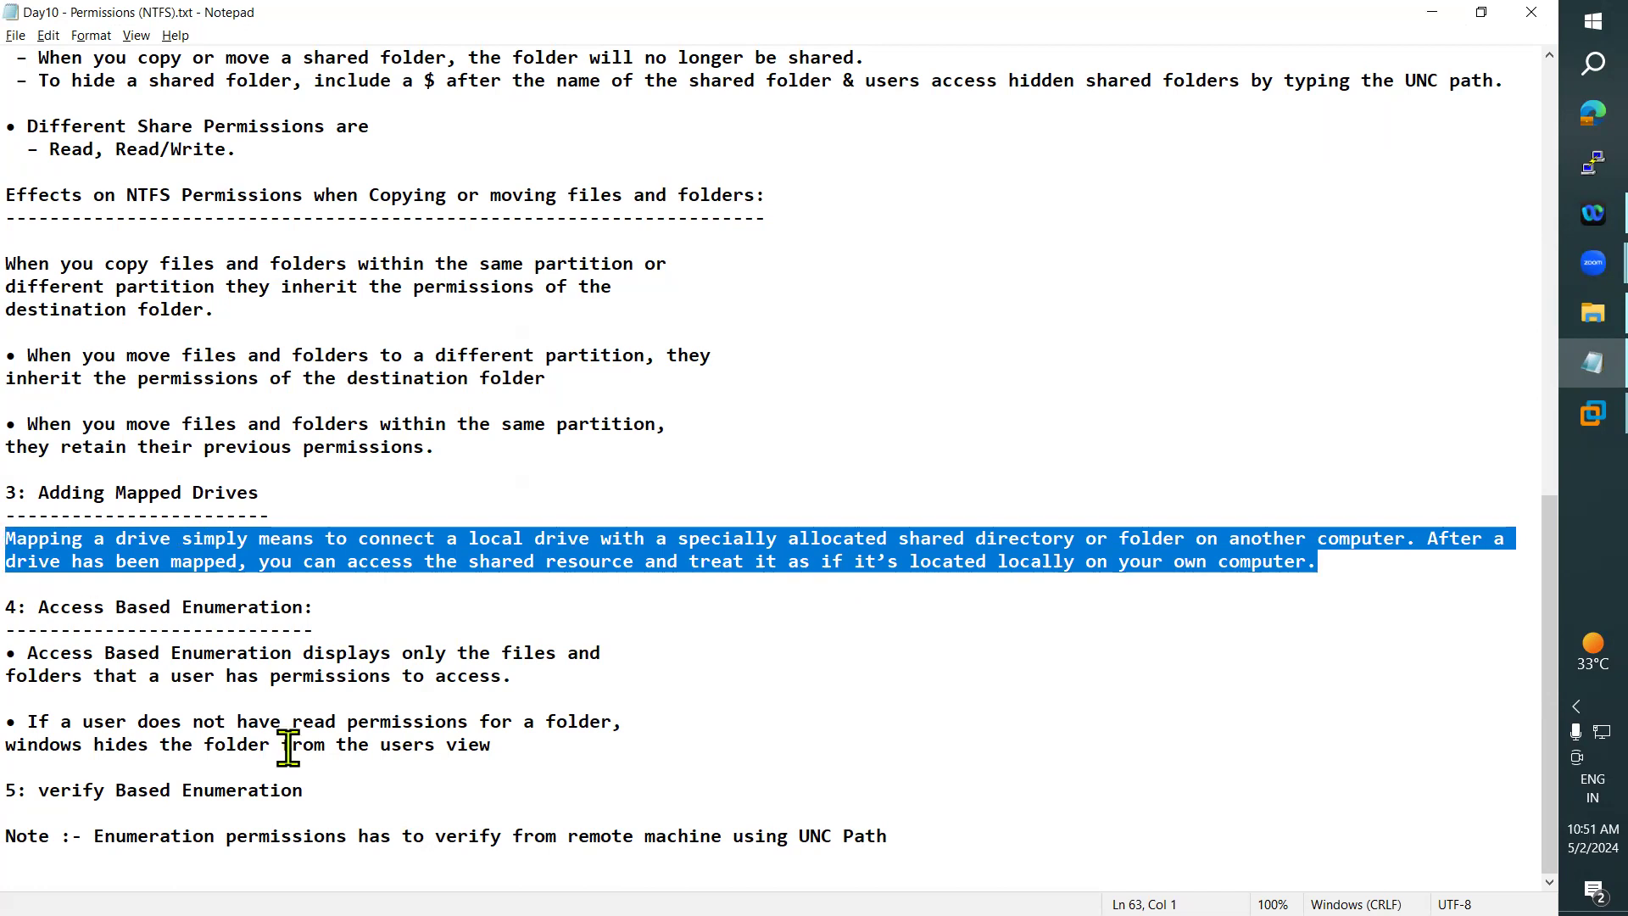
- Mark the Access Based Enumeration heading, its section and the statements on showing permitted files and hiding folders without read permission
click(44, 611)
drag(45, 611, 344, 607)
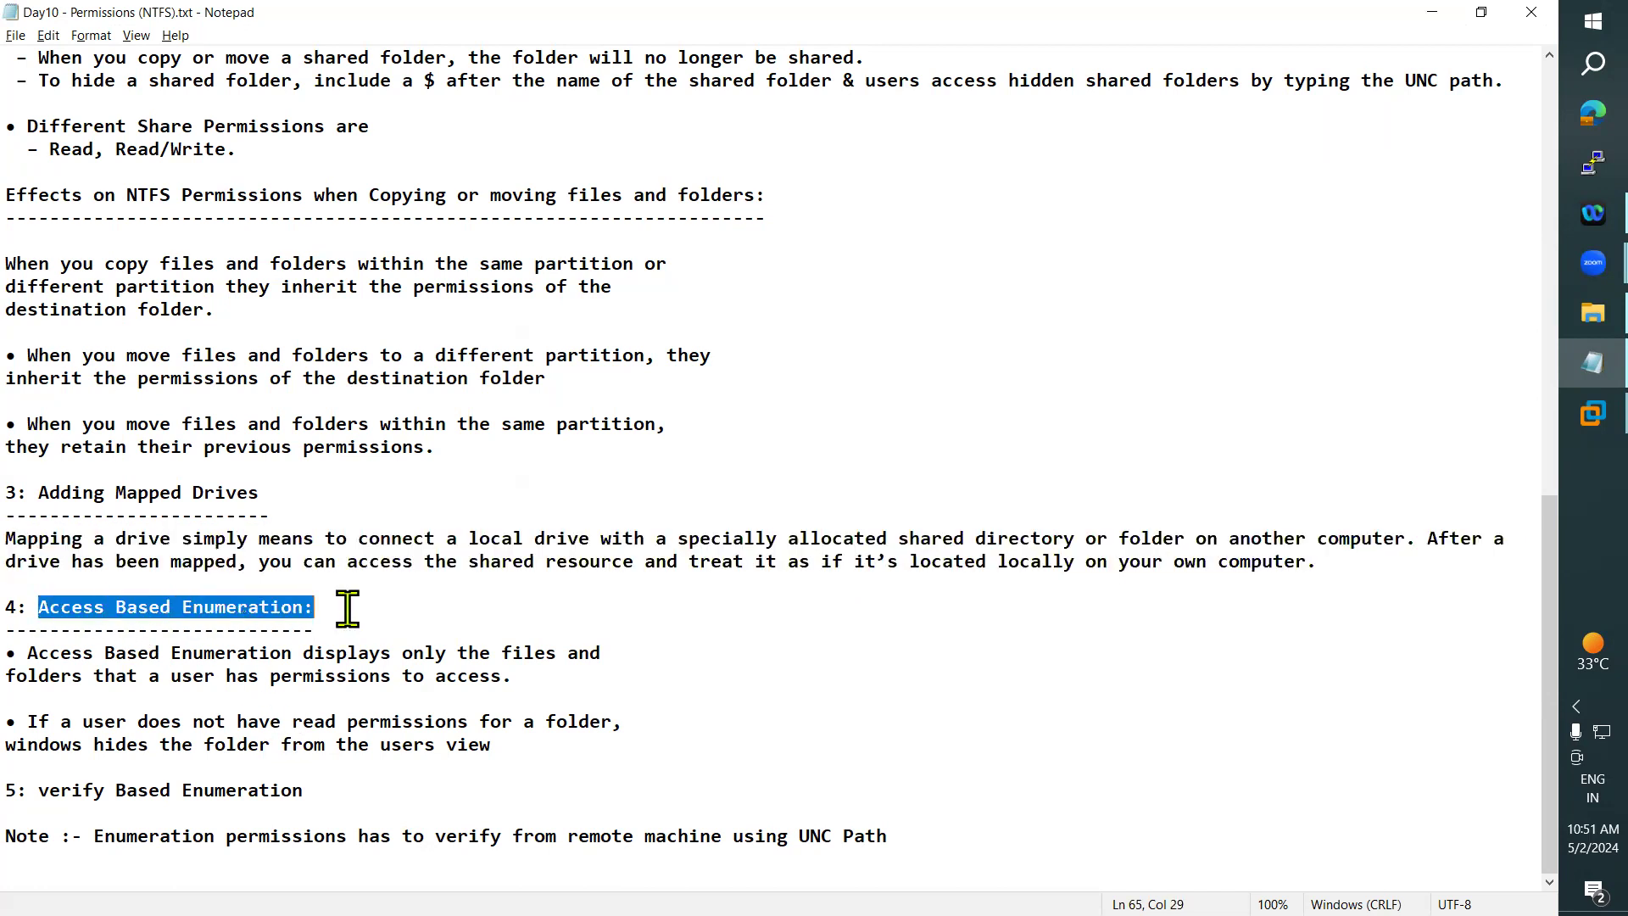
click(228, 660)
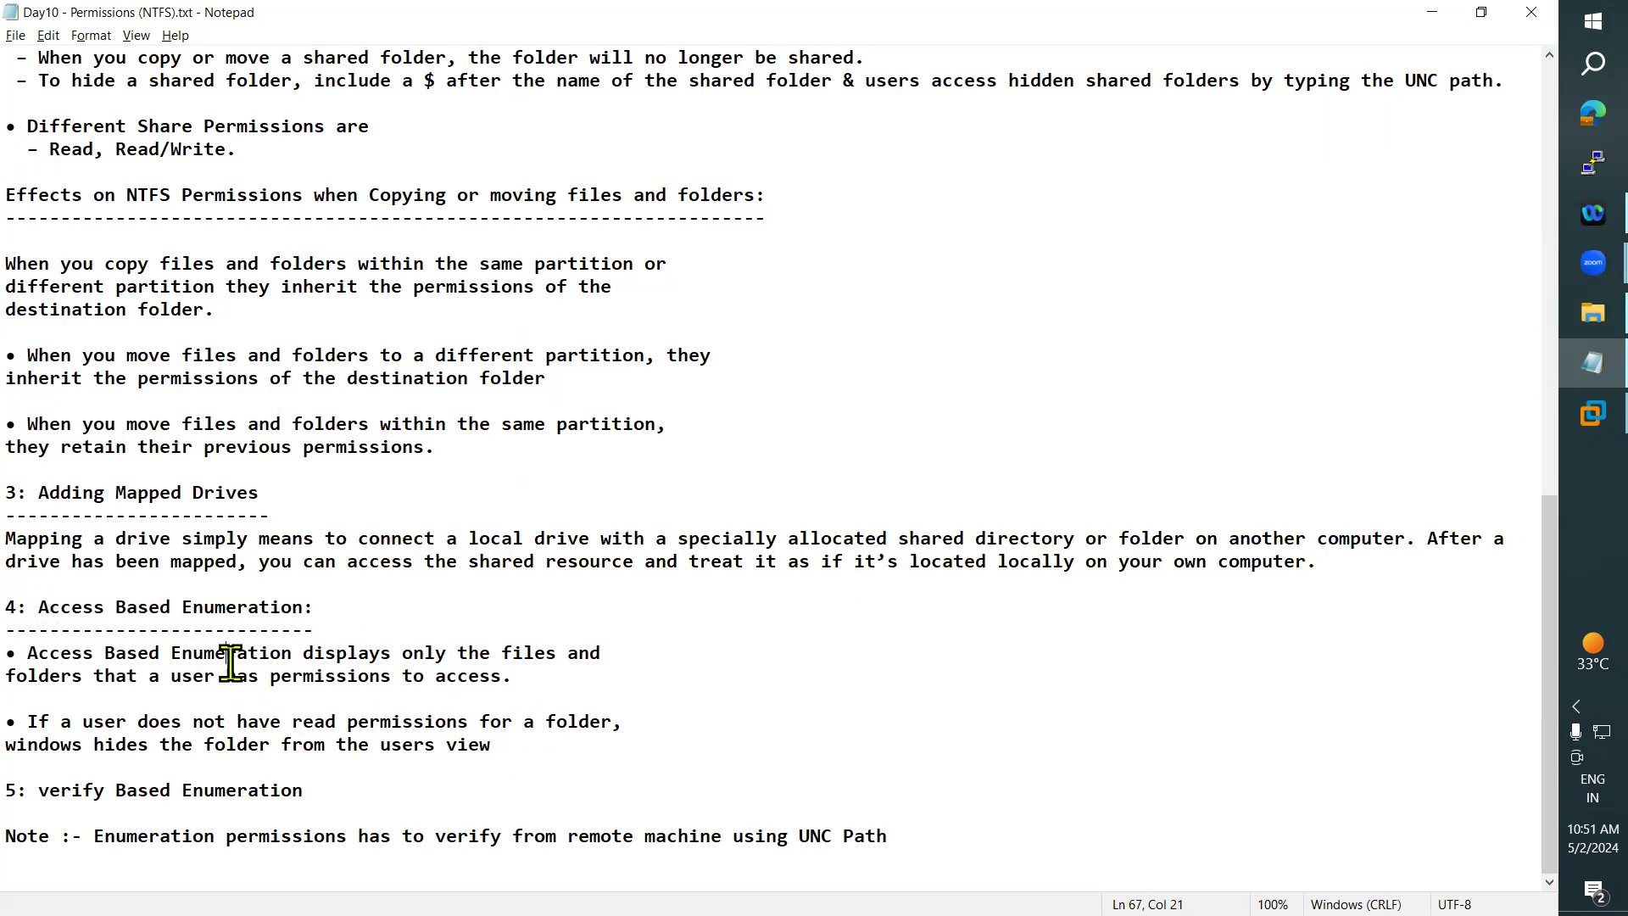
drag(933, 835, 9, 609)
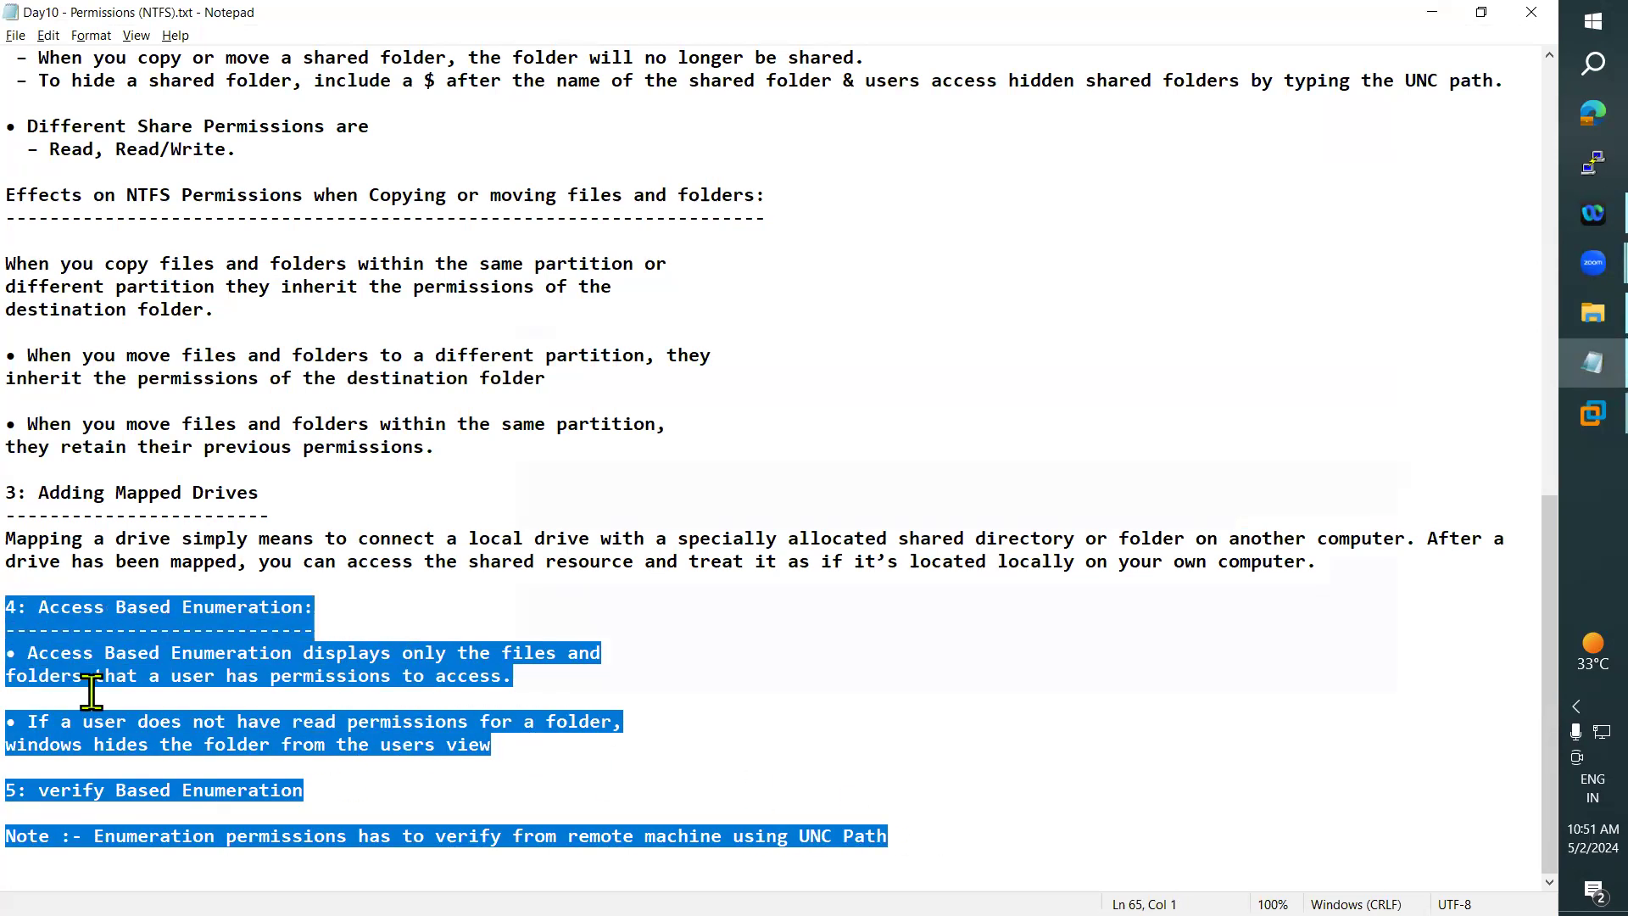
click(159, 703)
drag(28, 653, 619, 650)
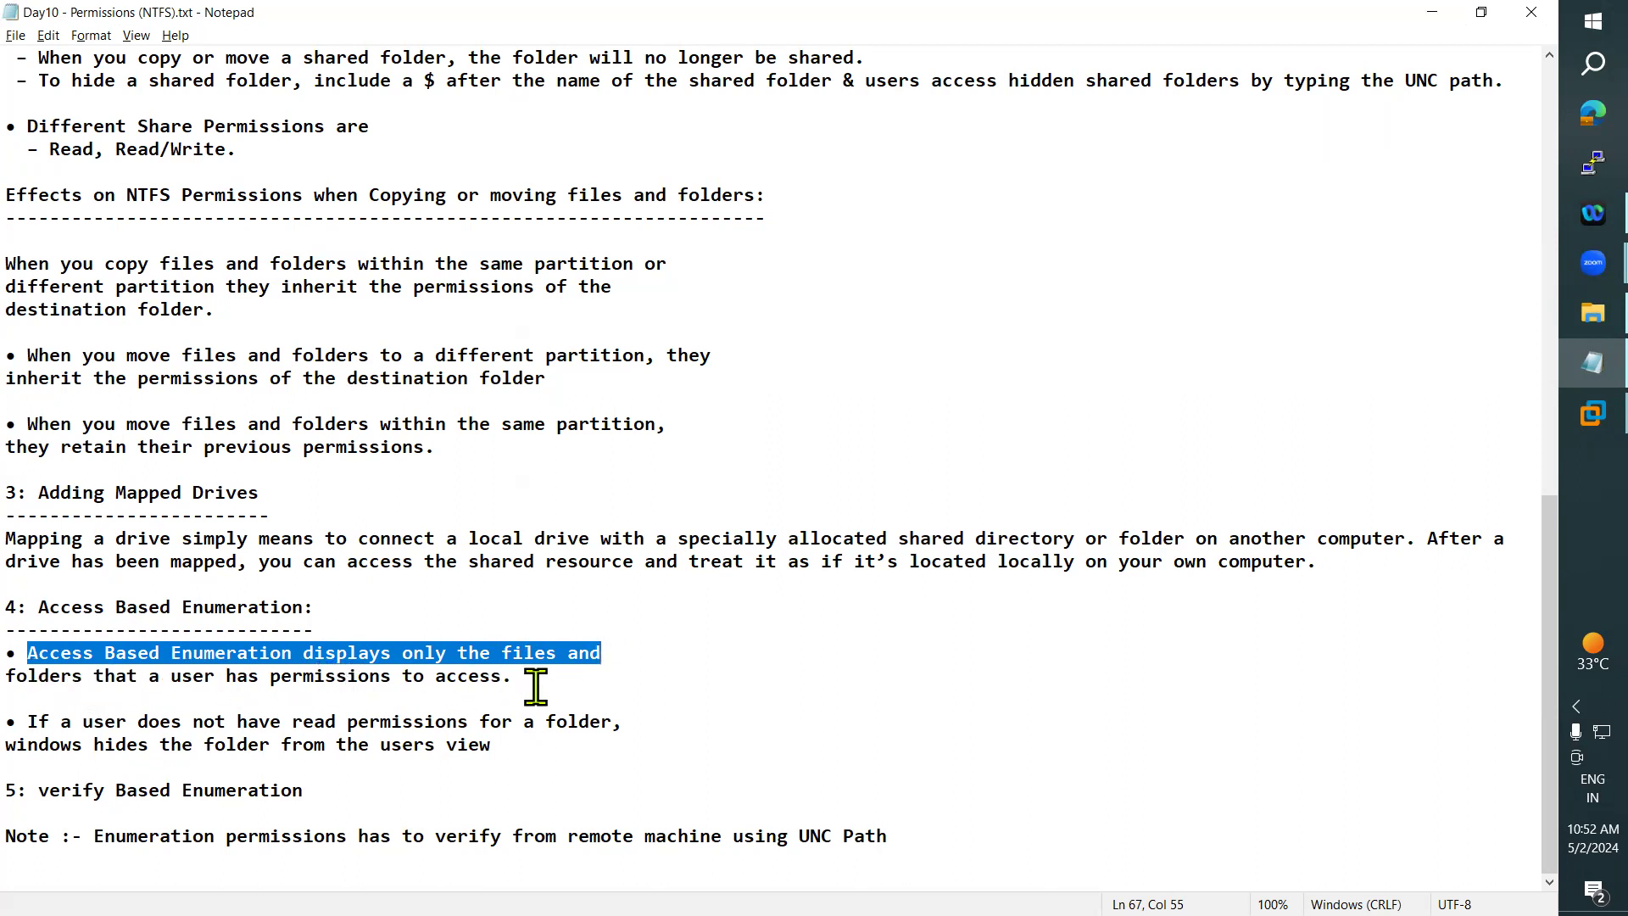
drag(32, 723, 633, 724)
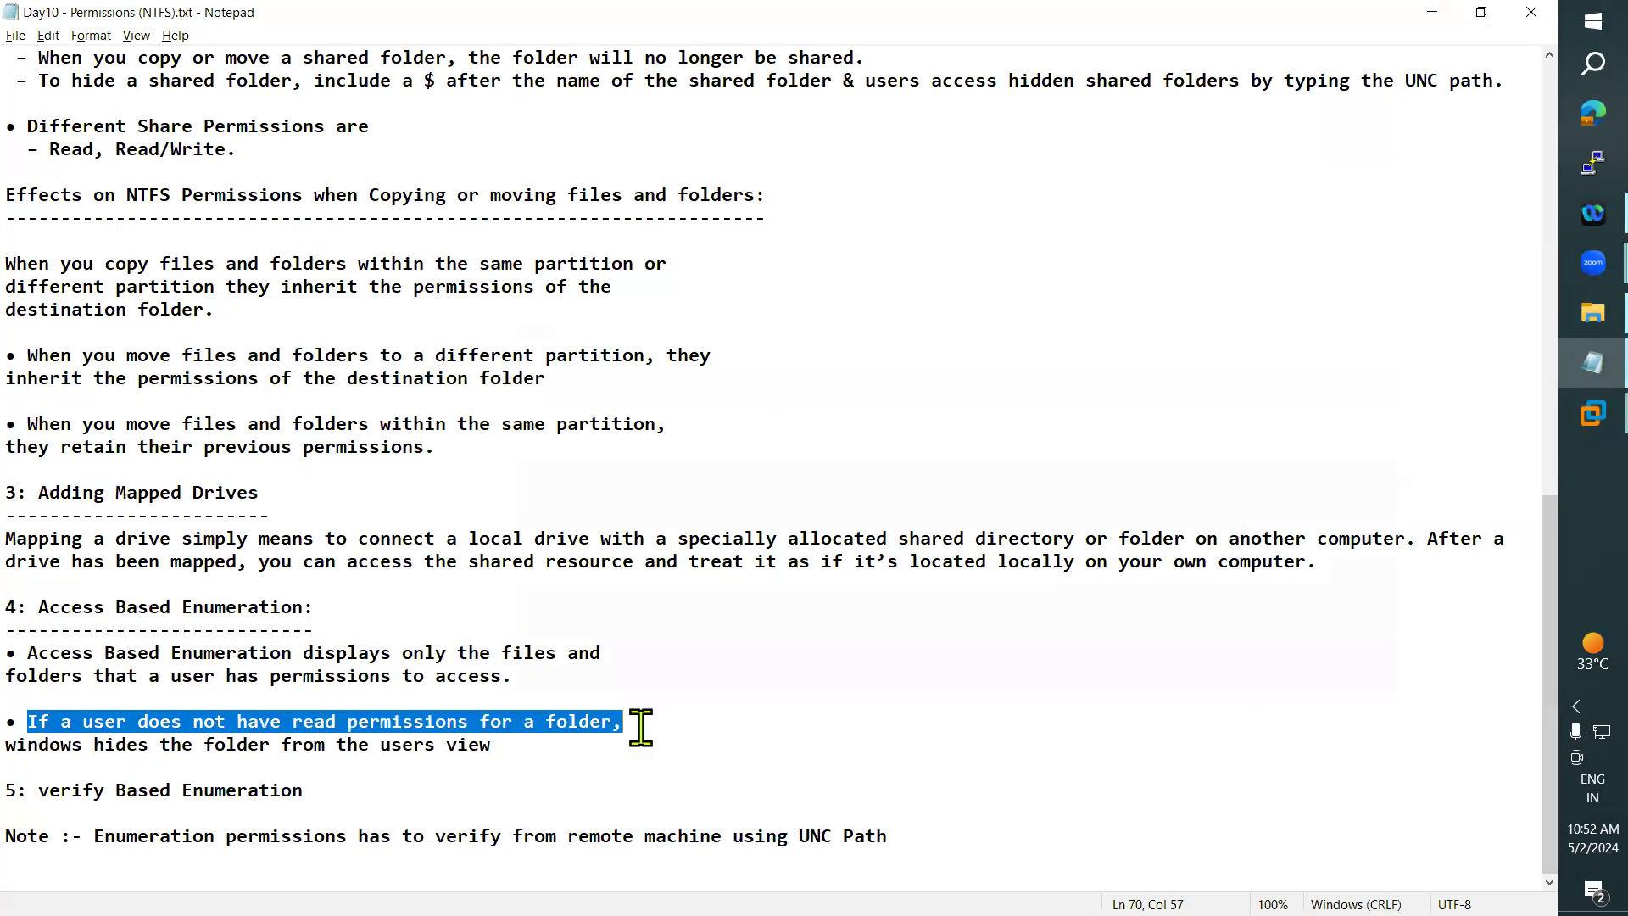
drag(7, 744, 600, 743)
- Switch to the DC, view its Start screen and Local Disk (D:), and return to the notes
click(1433, 12)
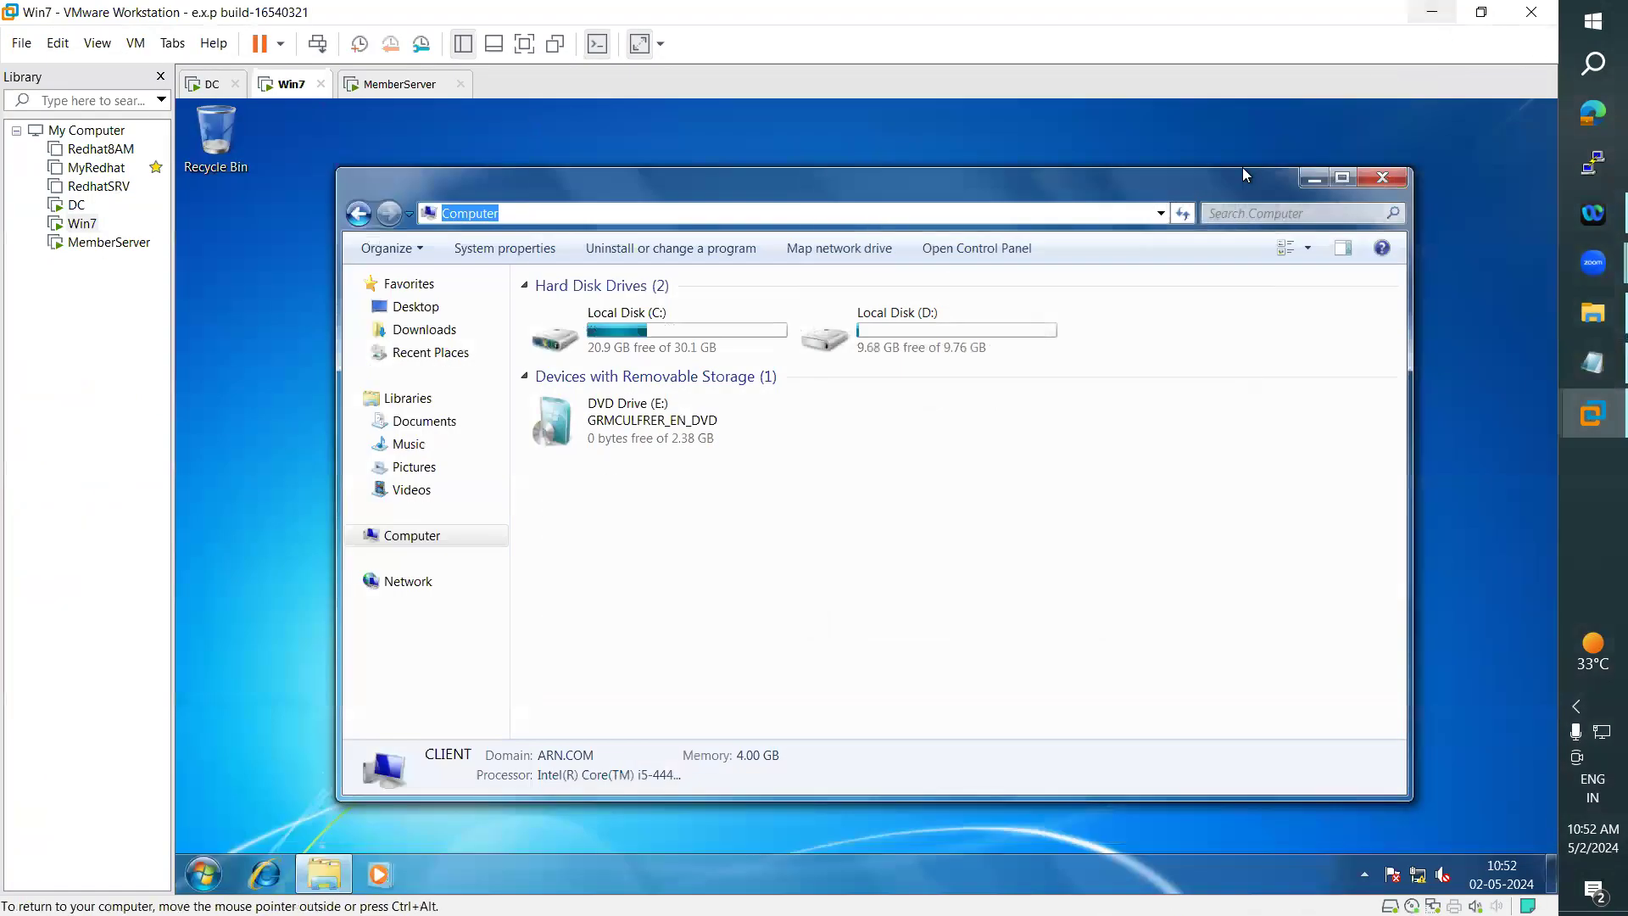
click(237, 90)
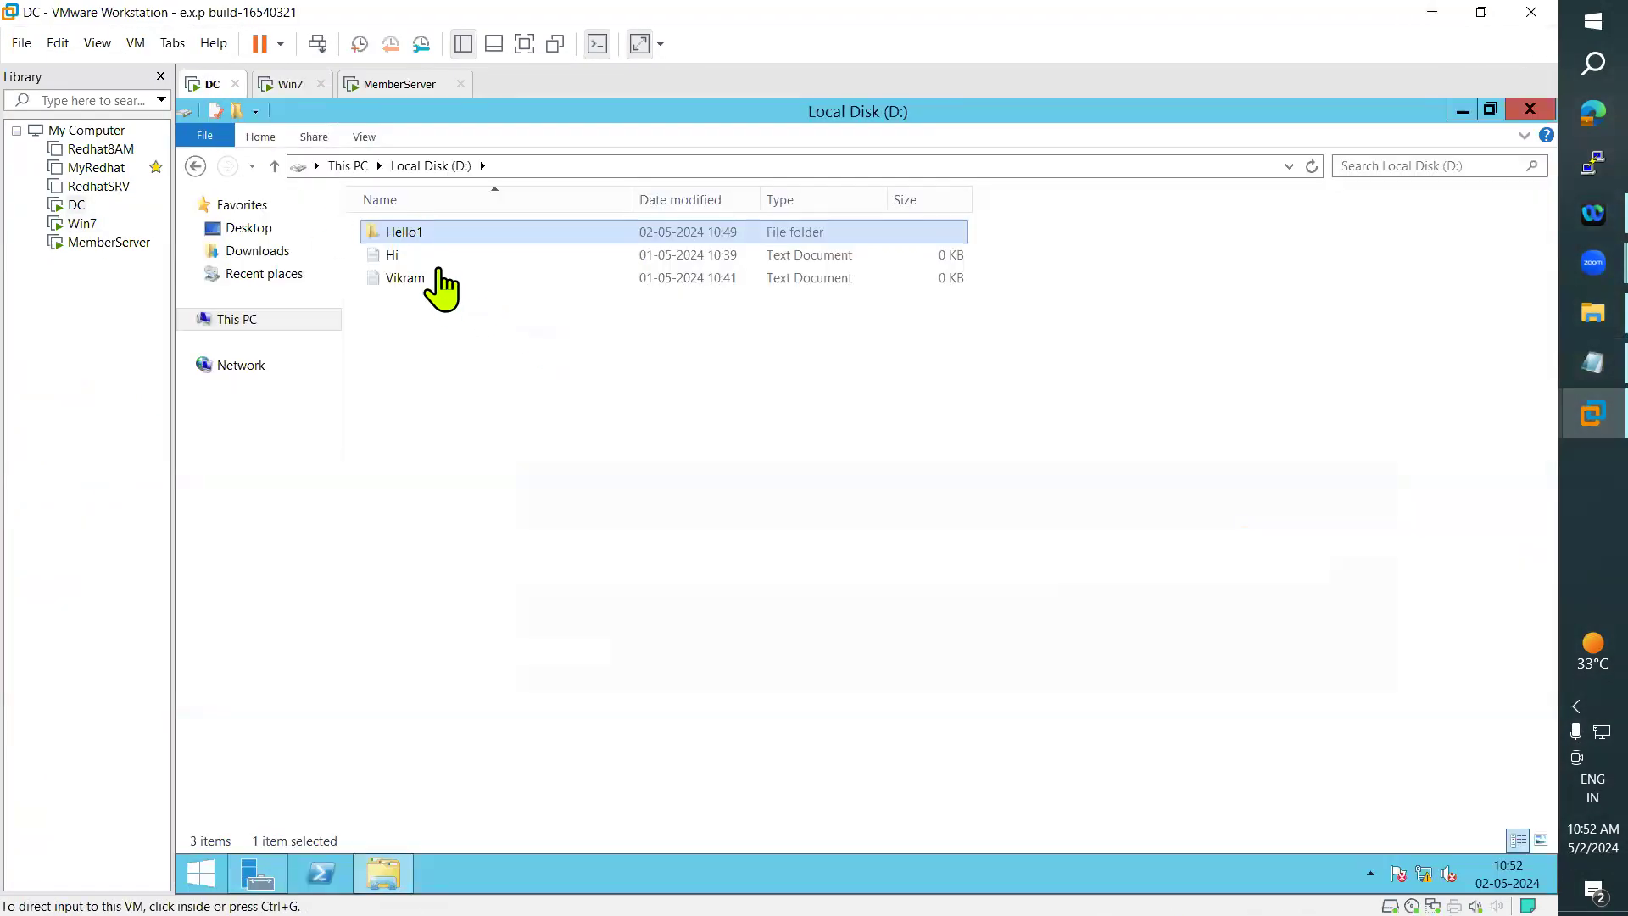
click(201, 874)
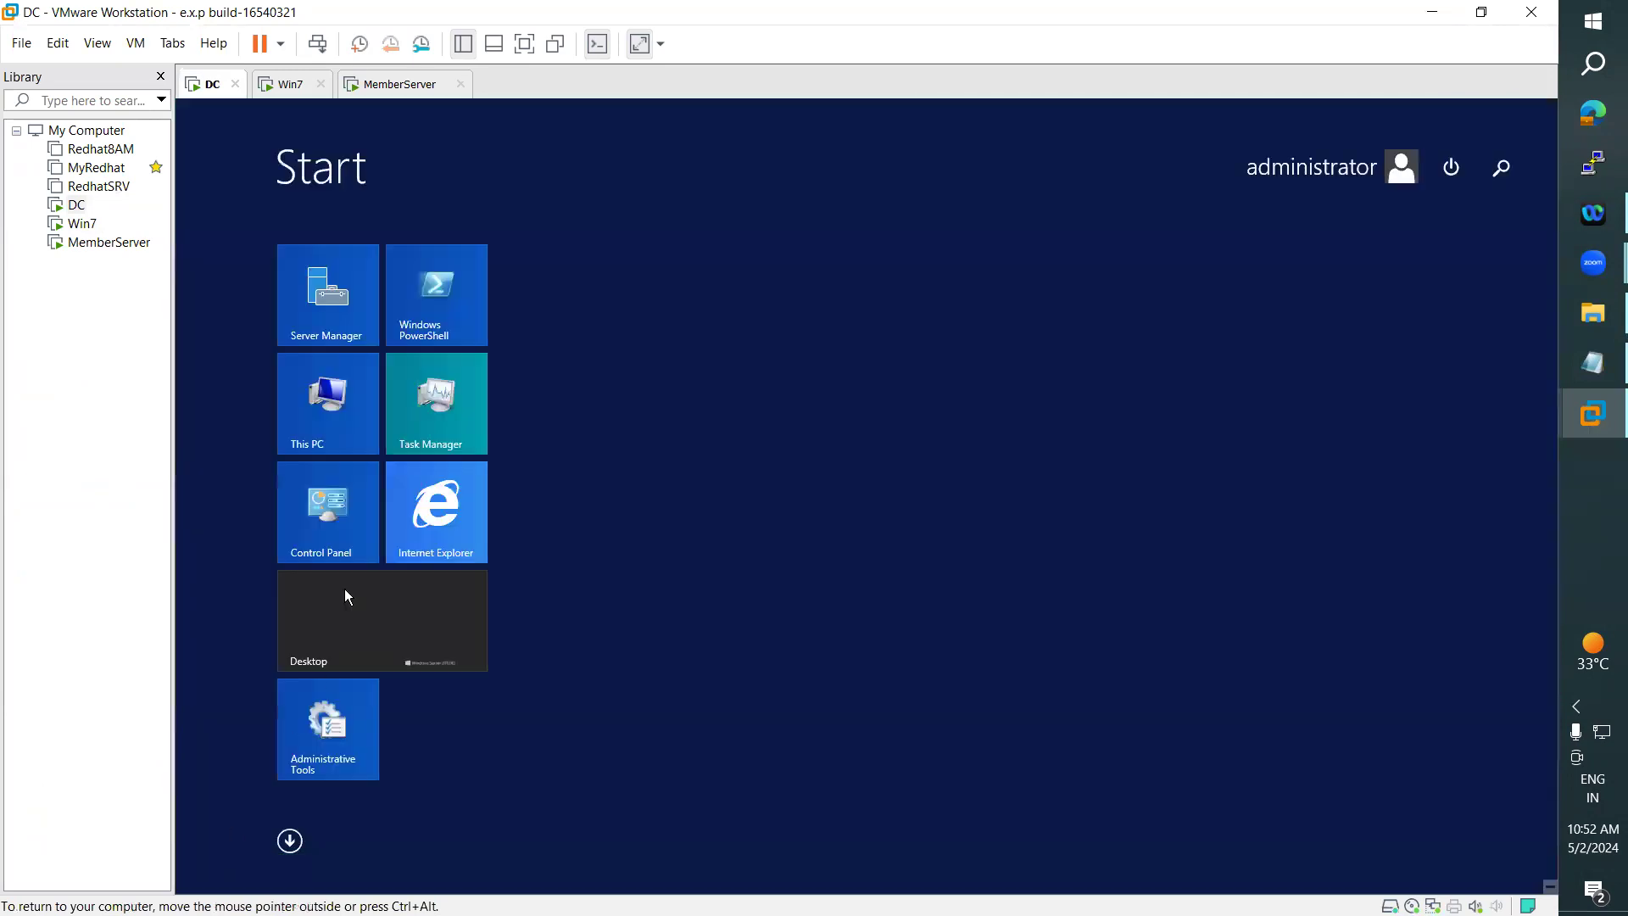
click(428, 629)
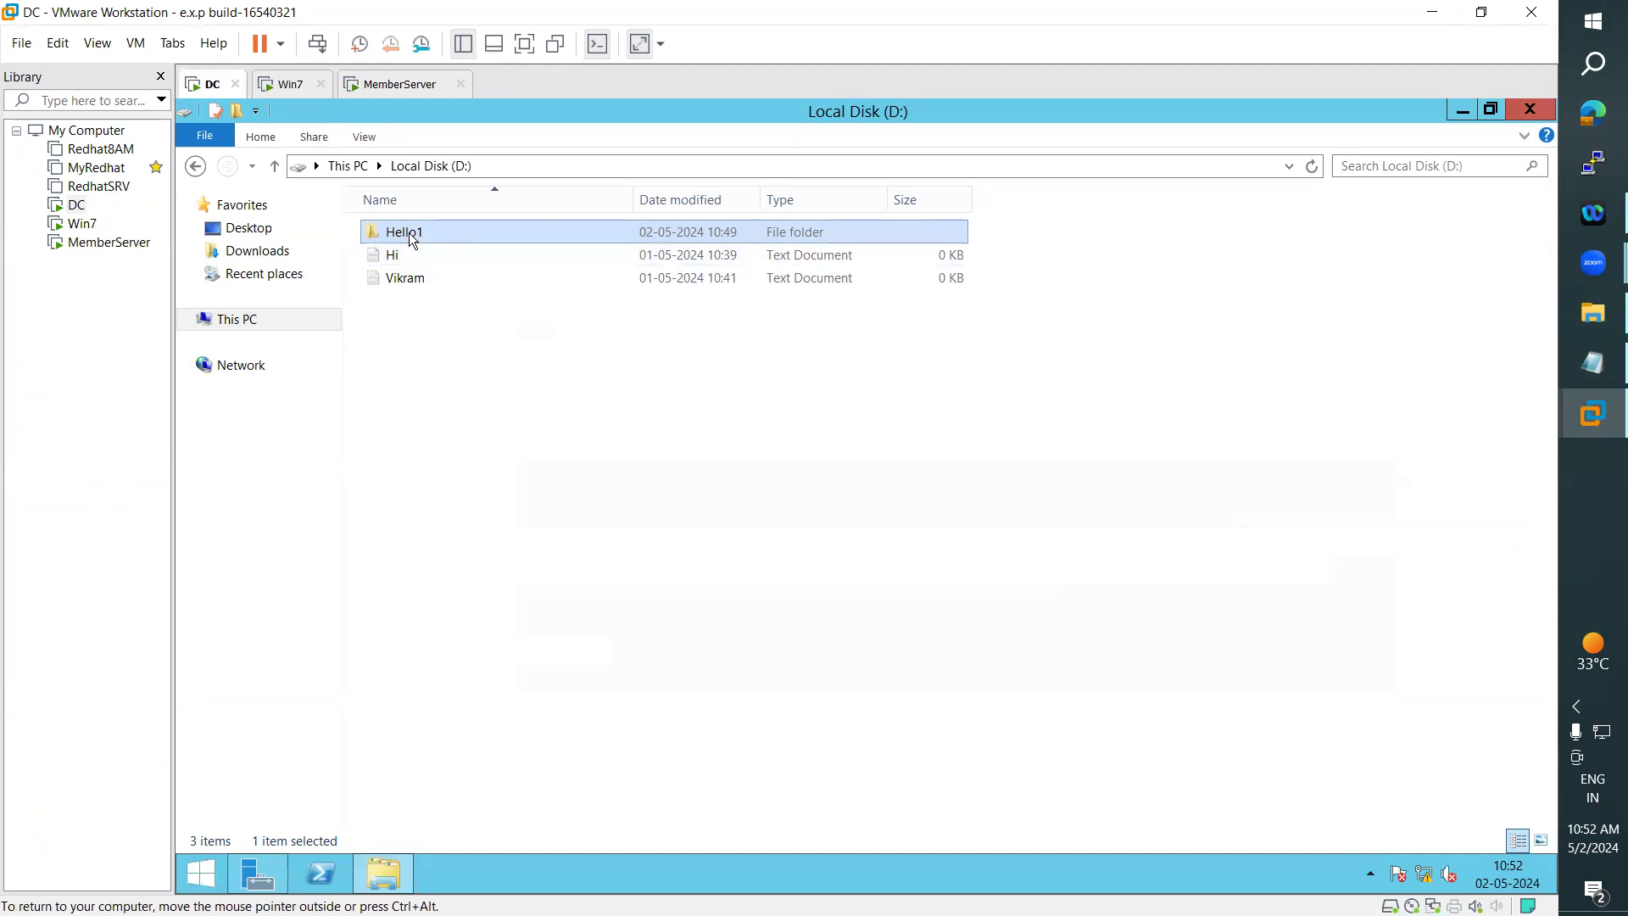
click(201, 874)
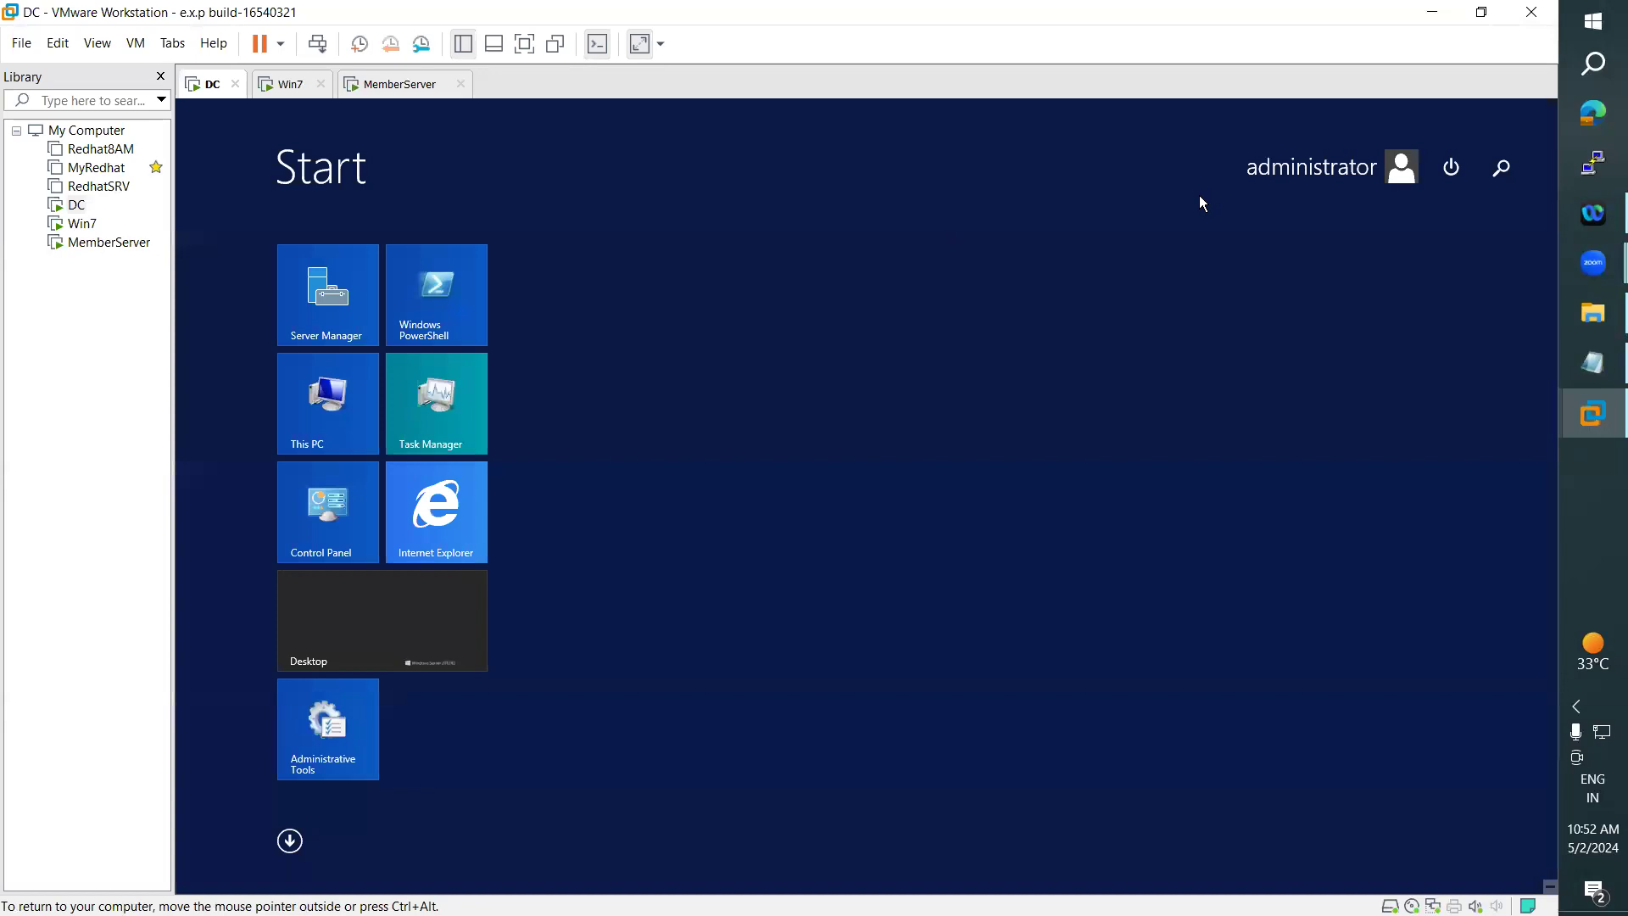
click(334, 609)
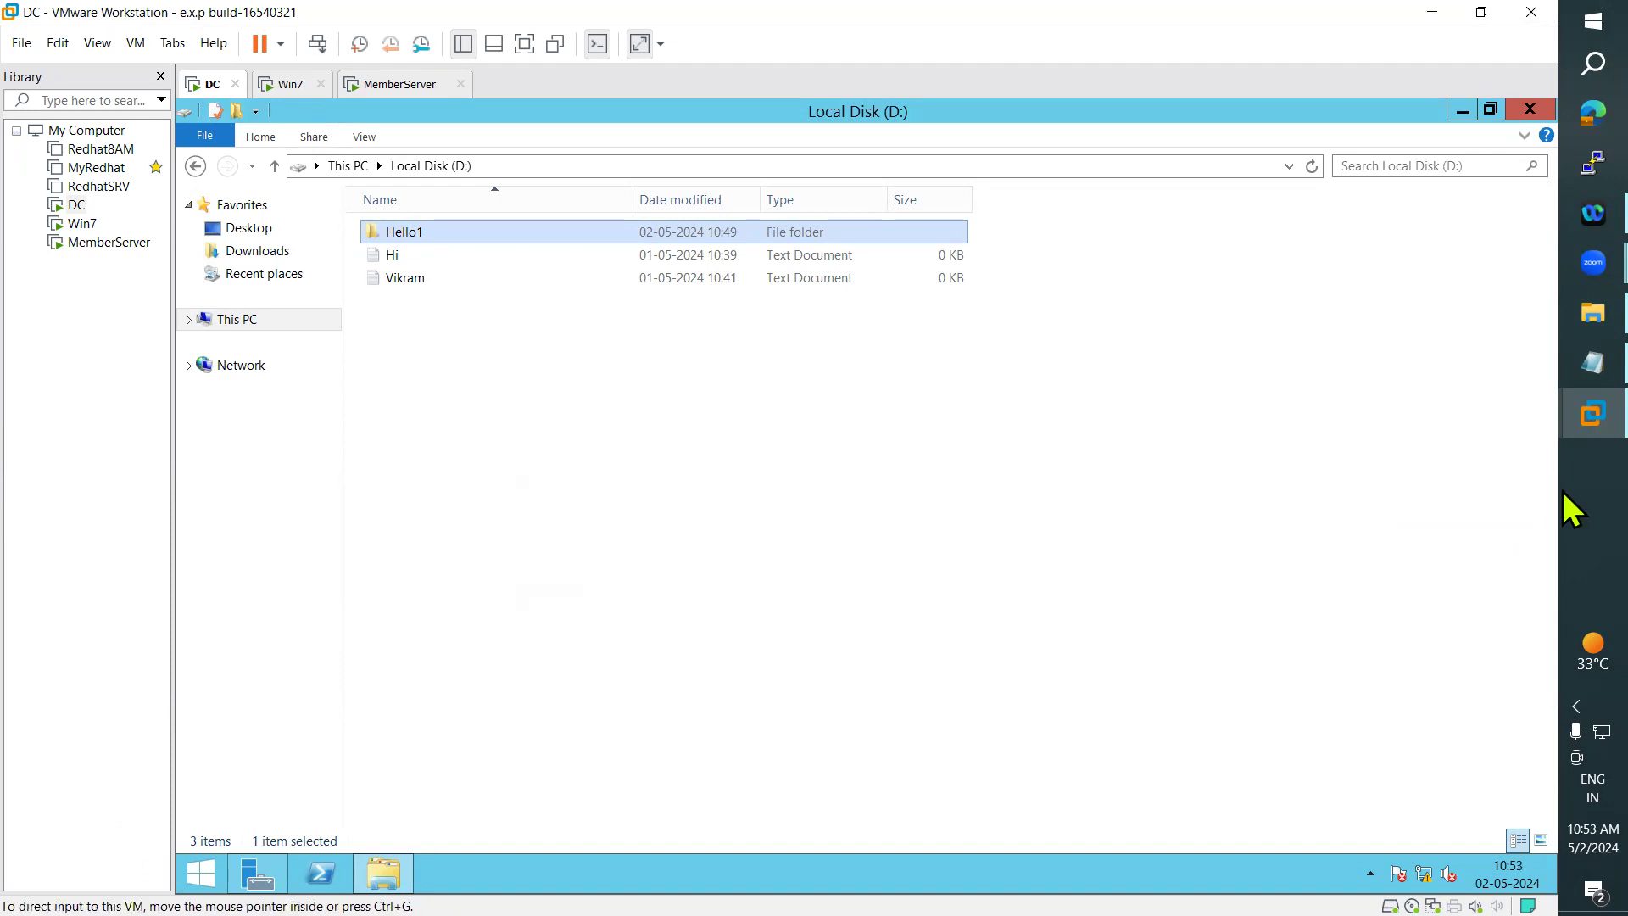
click(1578, 363)
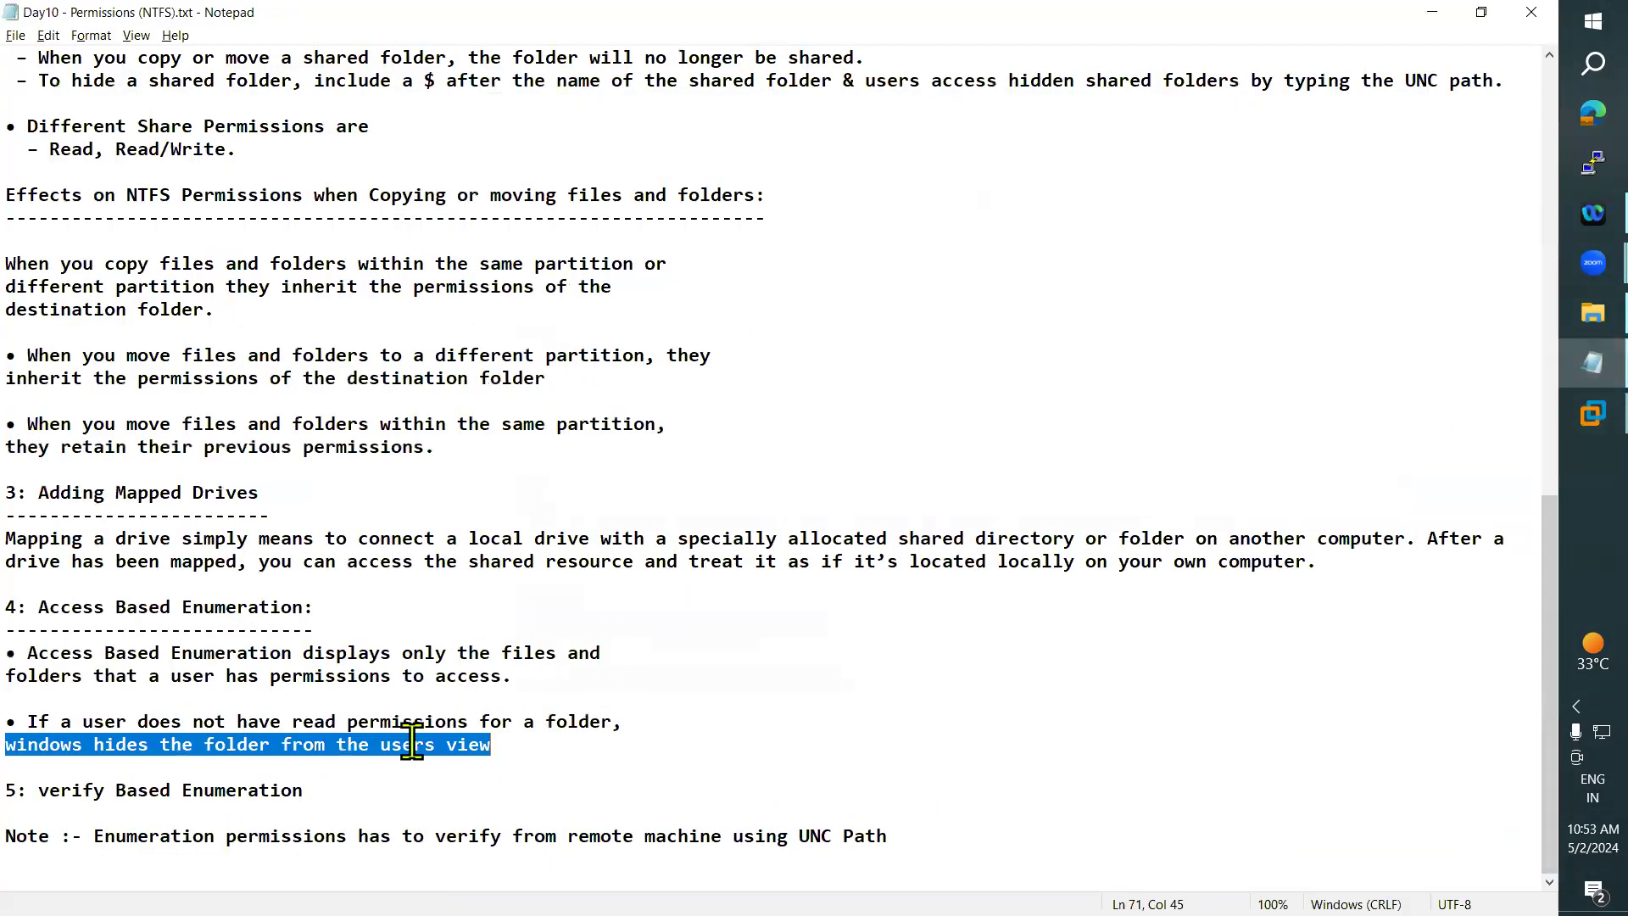
- Clear the marking in the notes, skim from the topics list back down, and switch to the DC virtual machine
click(320, 770)
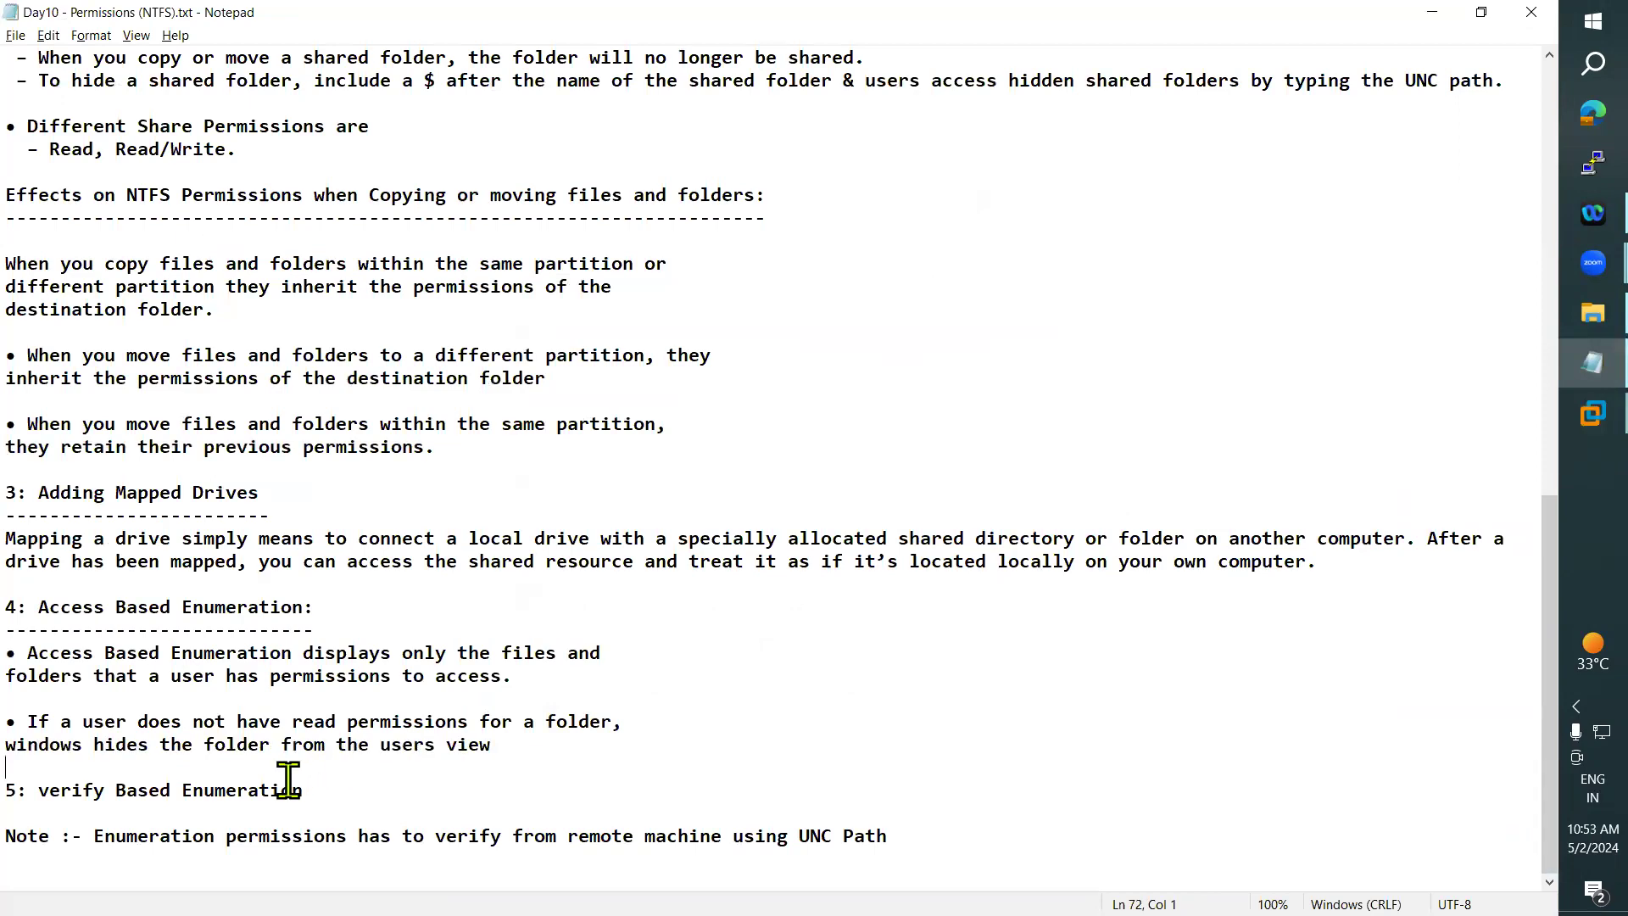
scroll(658, 453, up, 14)
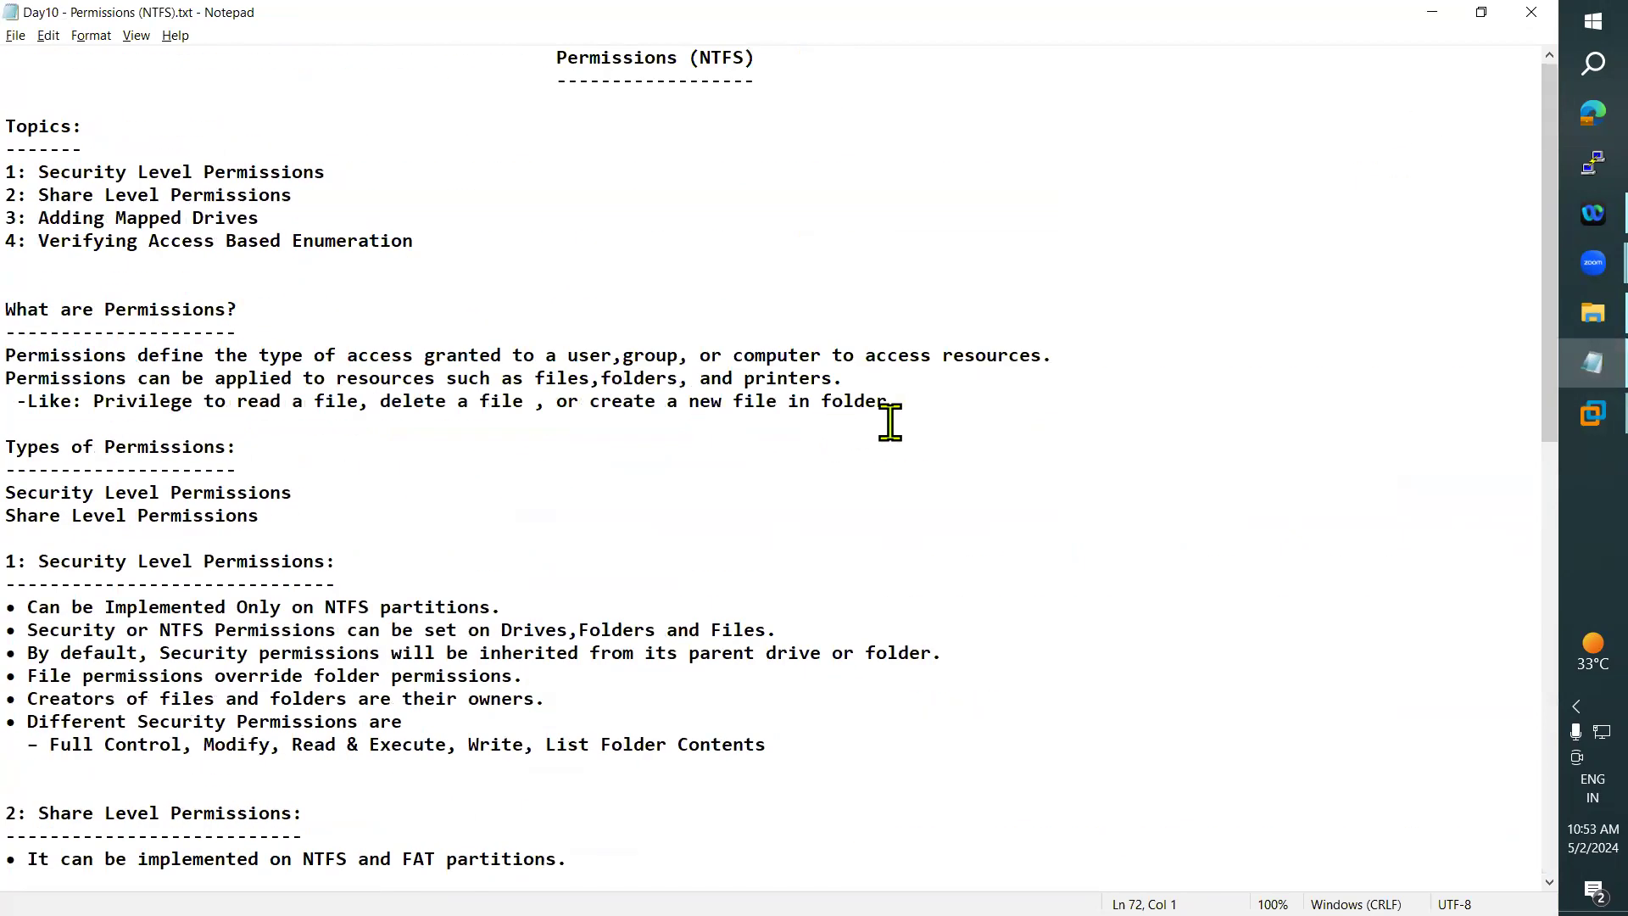
scroll(887, 424, down, 12)
click(1433, 16)
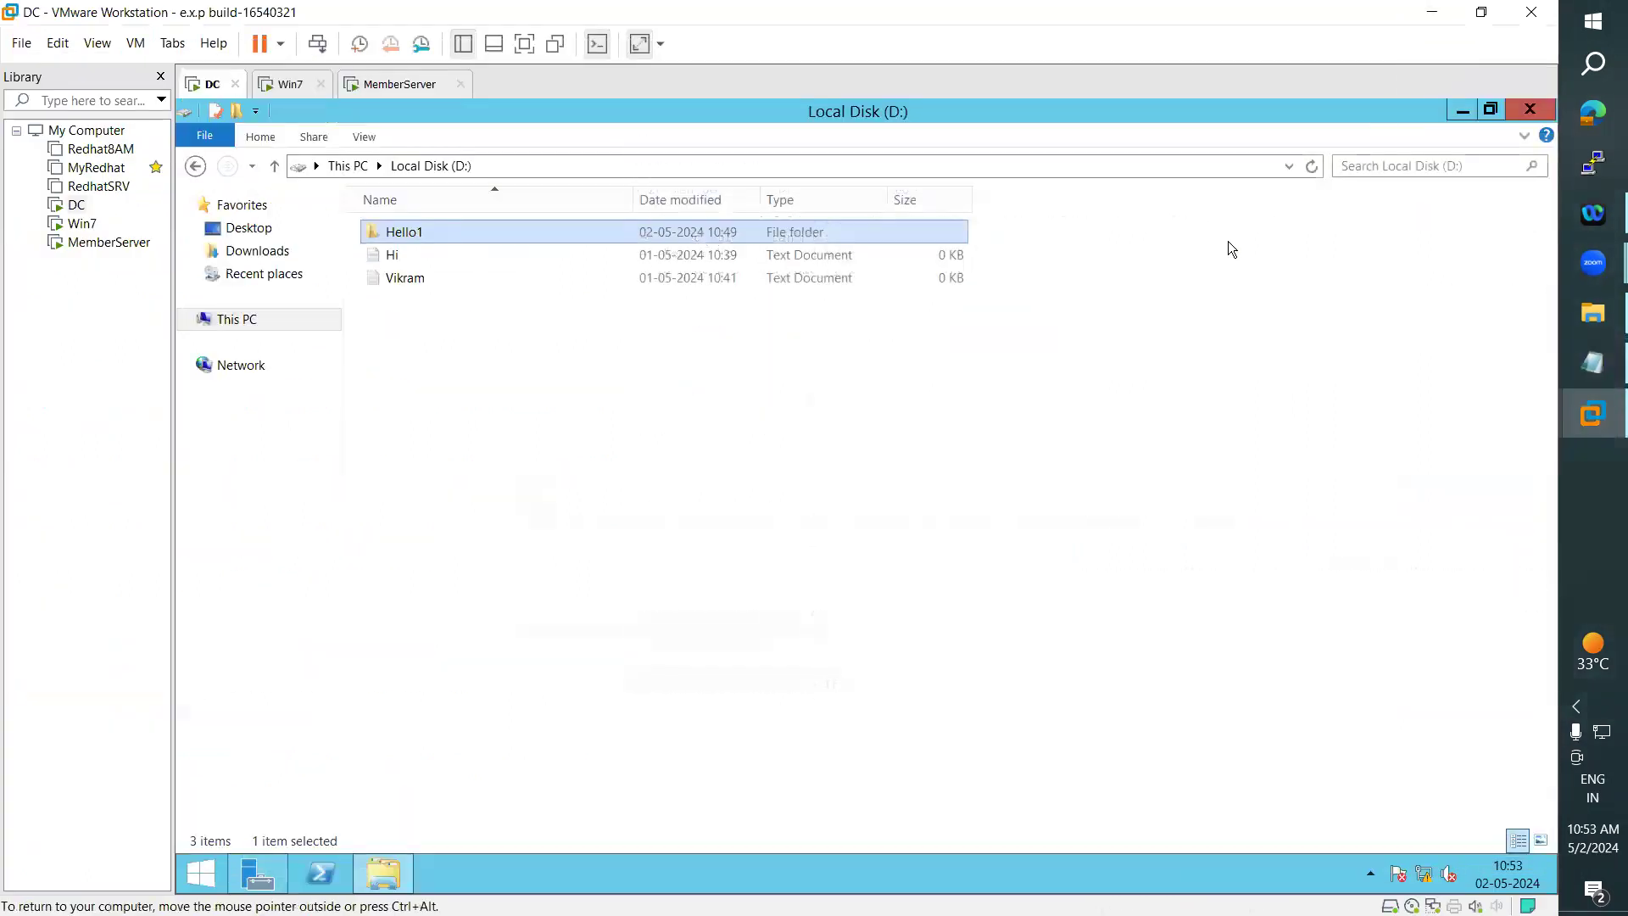
- Create a new folder named Data in Local Disk (D:) on the DC
click(416, 397)
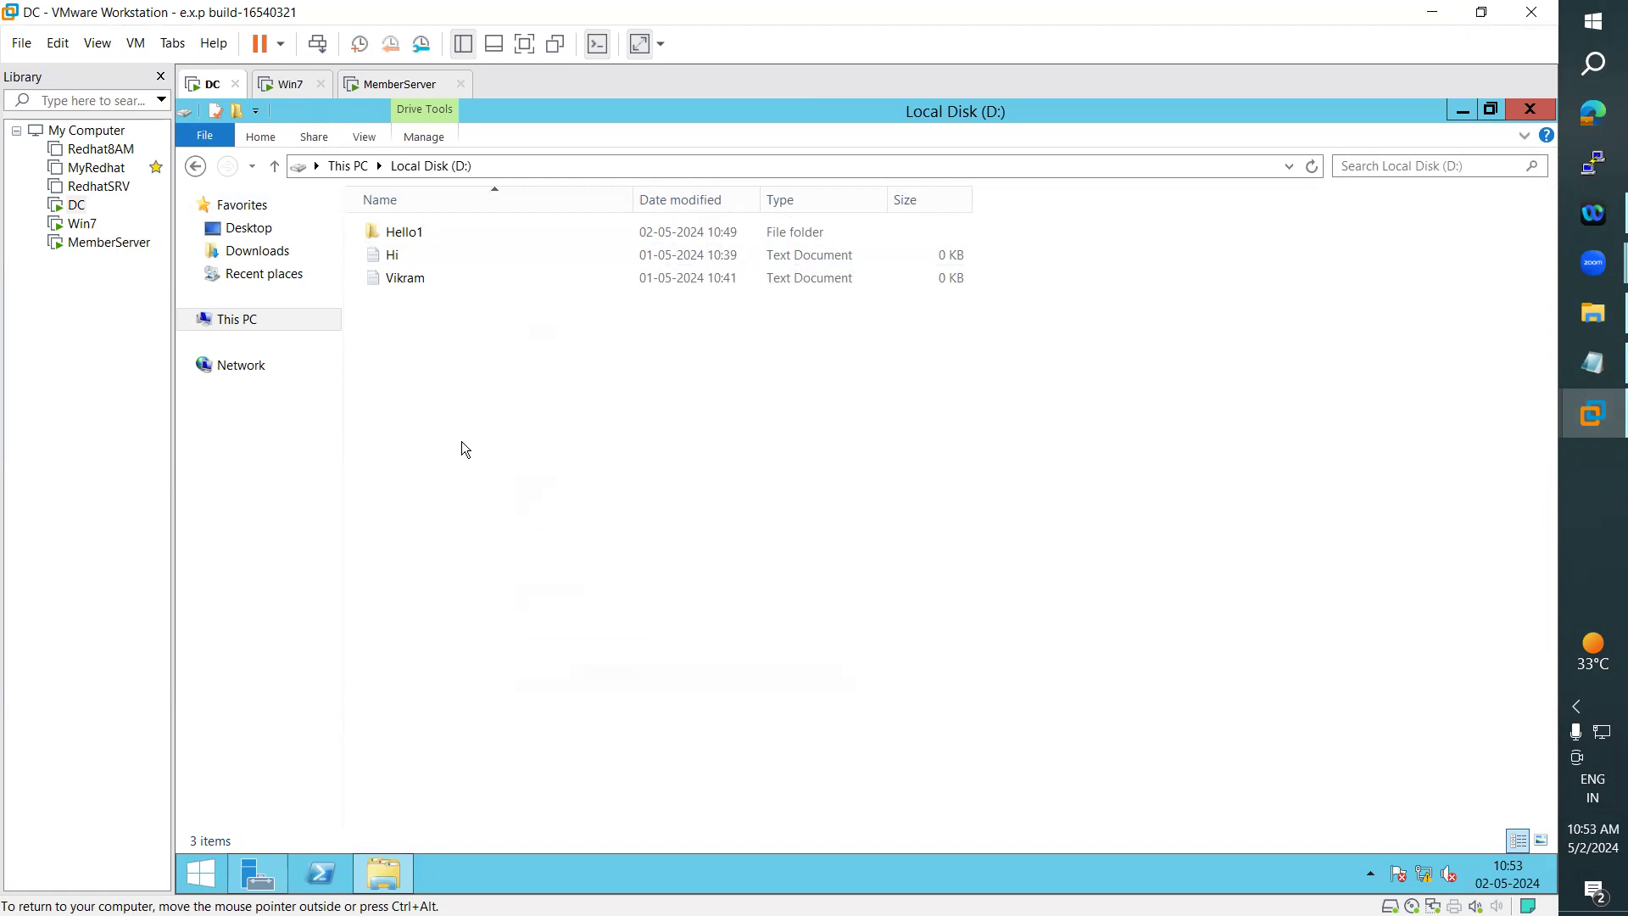
right_click(429, 384)
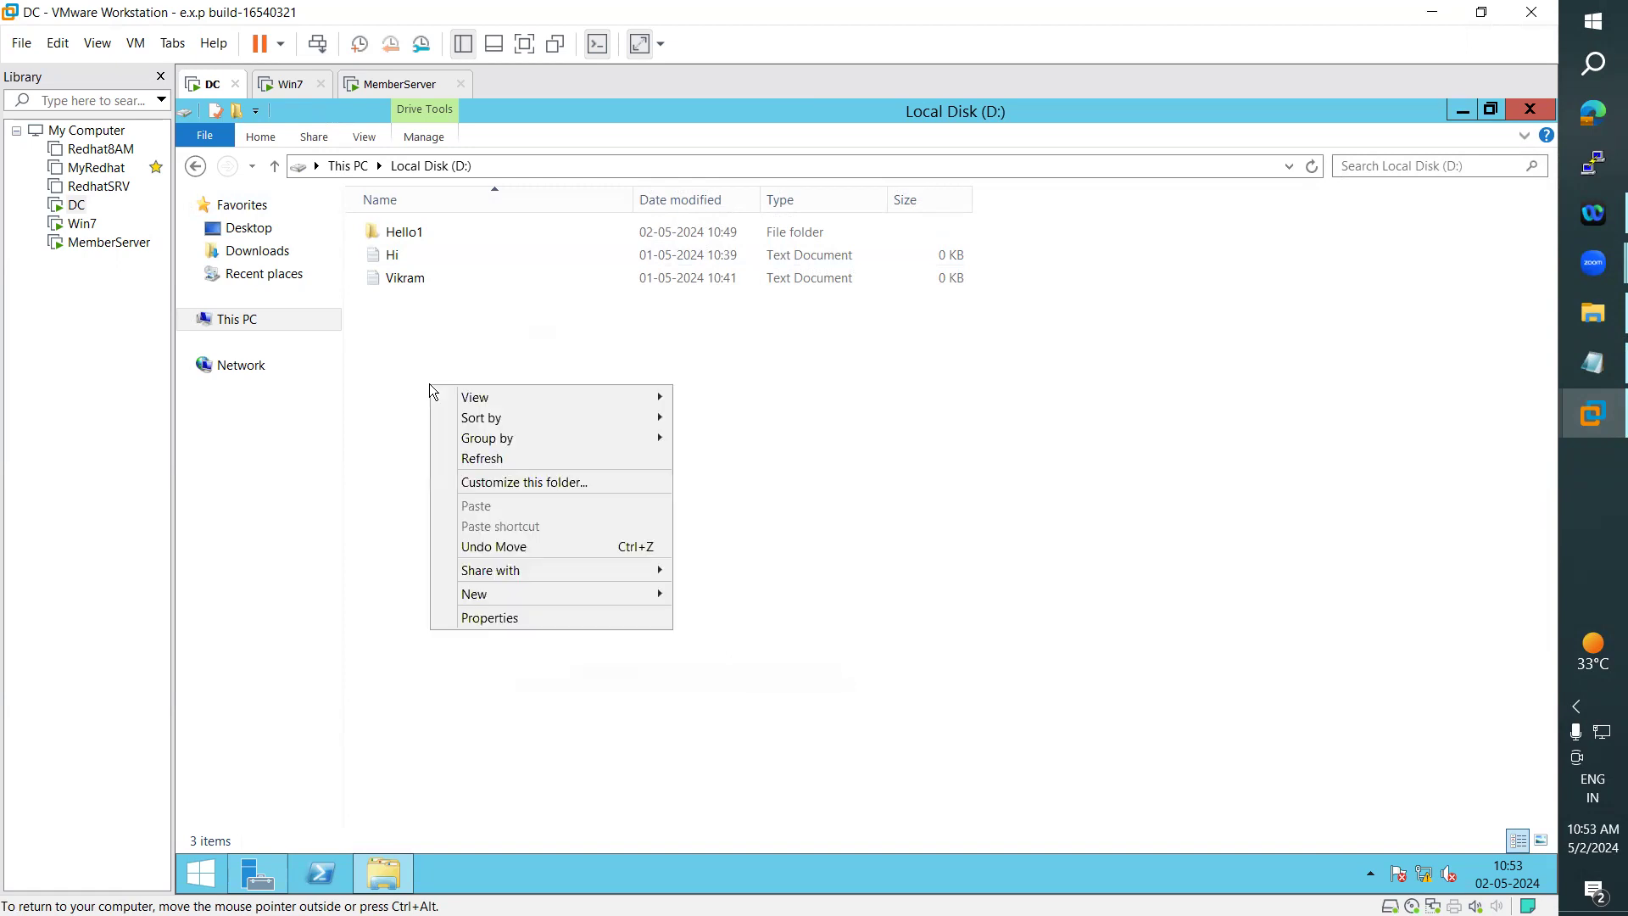
mouse_move(526, 597)
click(747, 596)
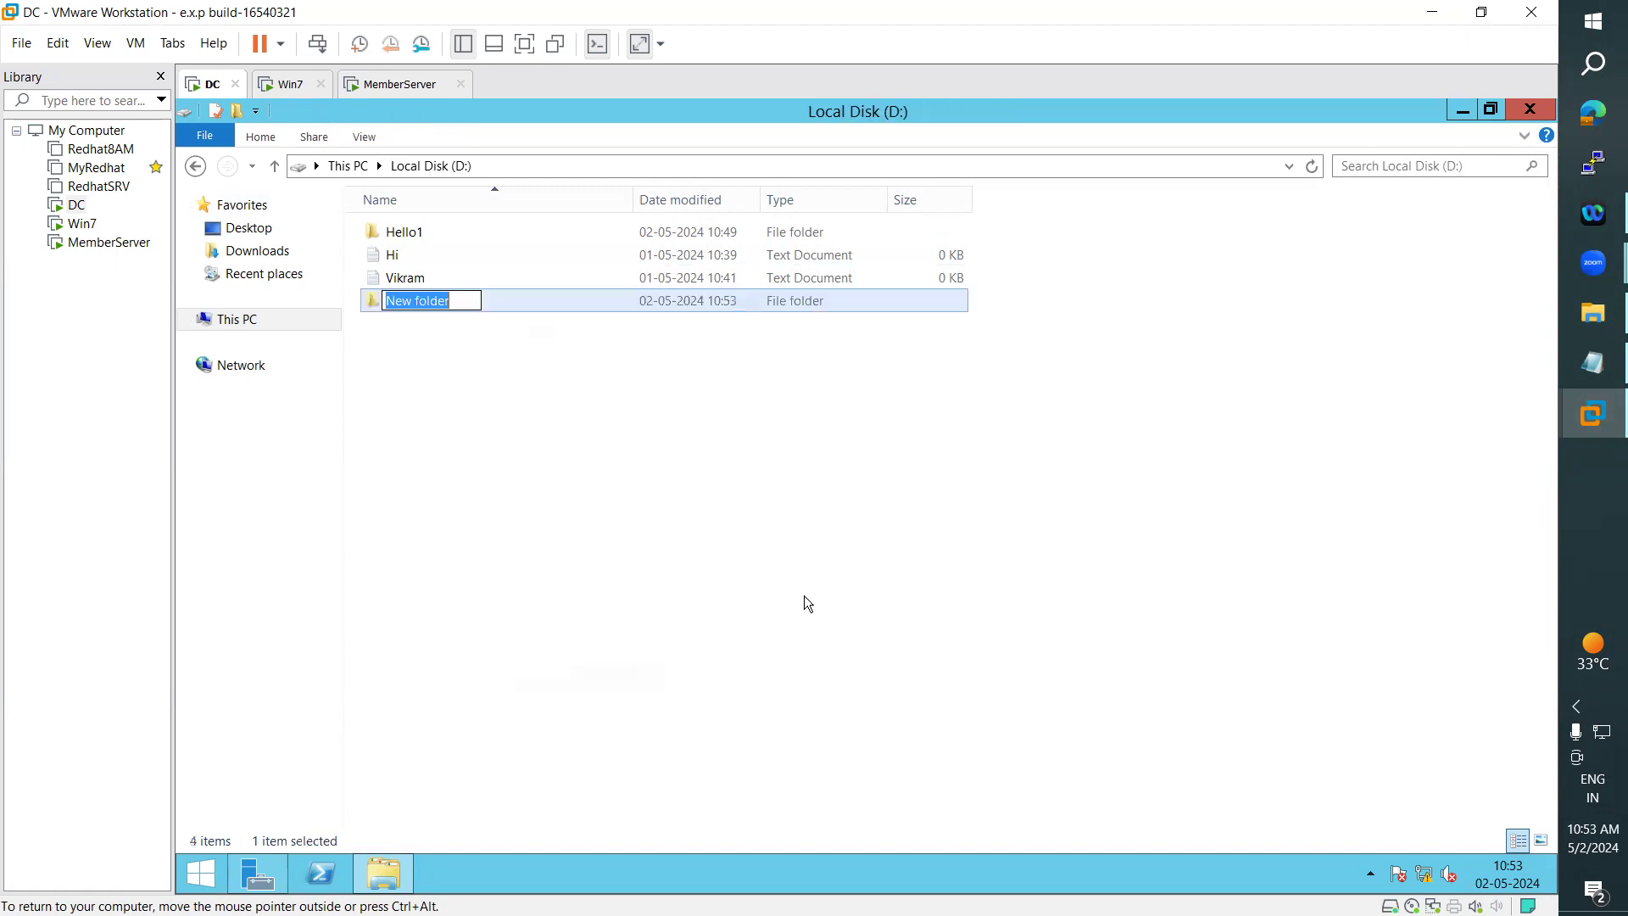
text(Data)
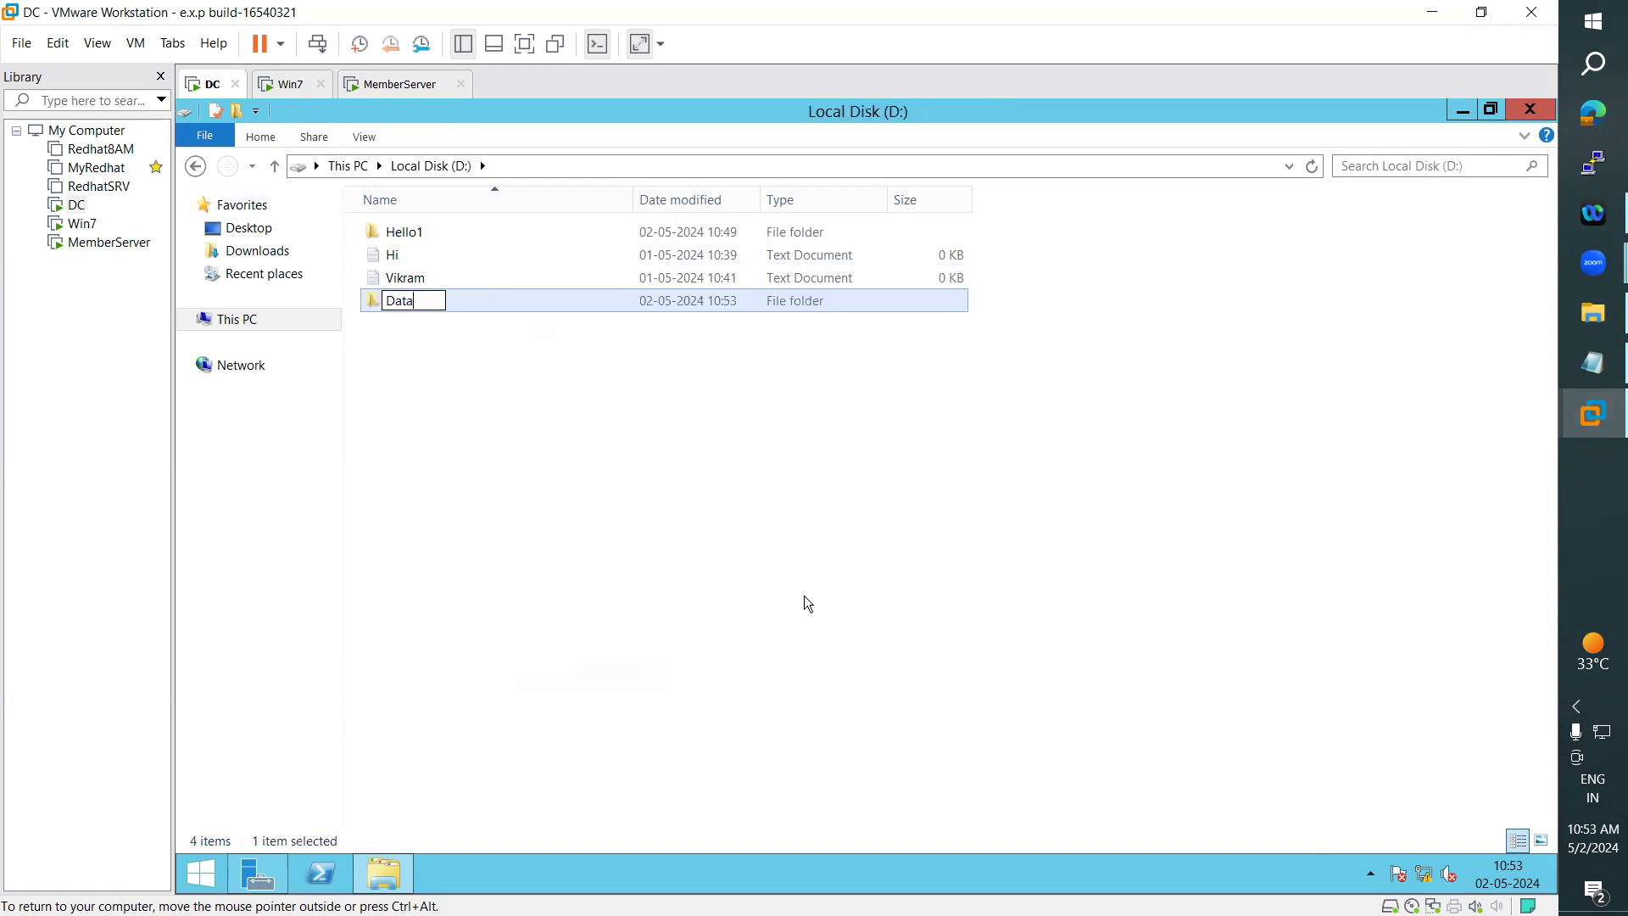
click(768, 531)
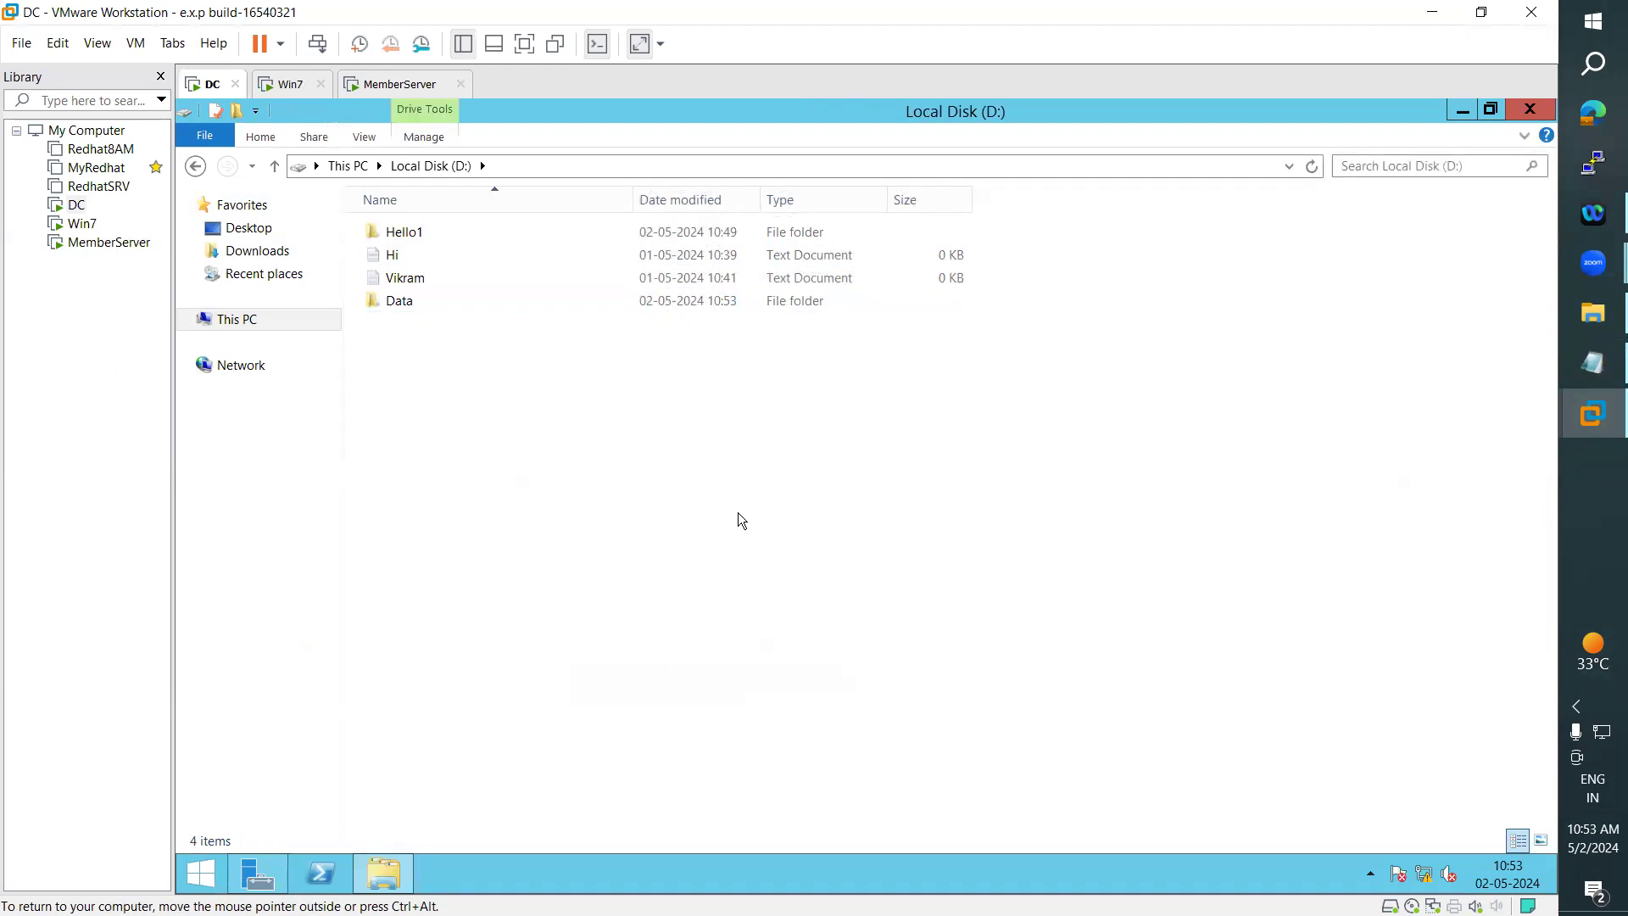
- Disable inheritance in the Data folder's advanced security settings and remove all inherited permissions from it
right_click(397, 301)
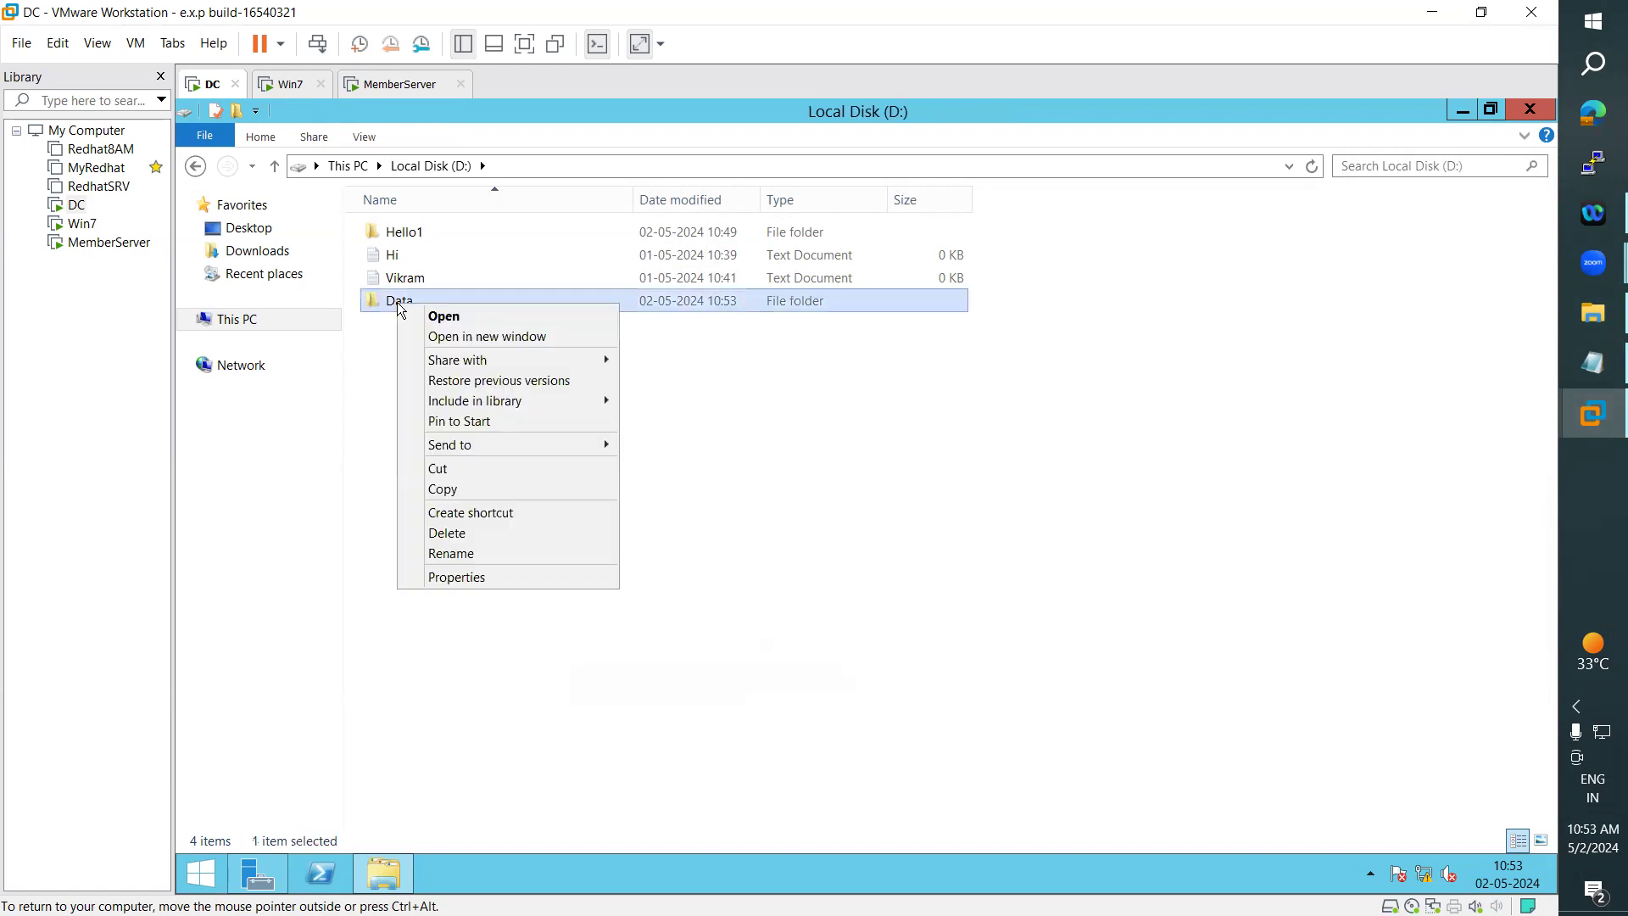
click(481, 577)
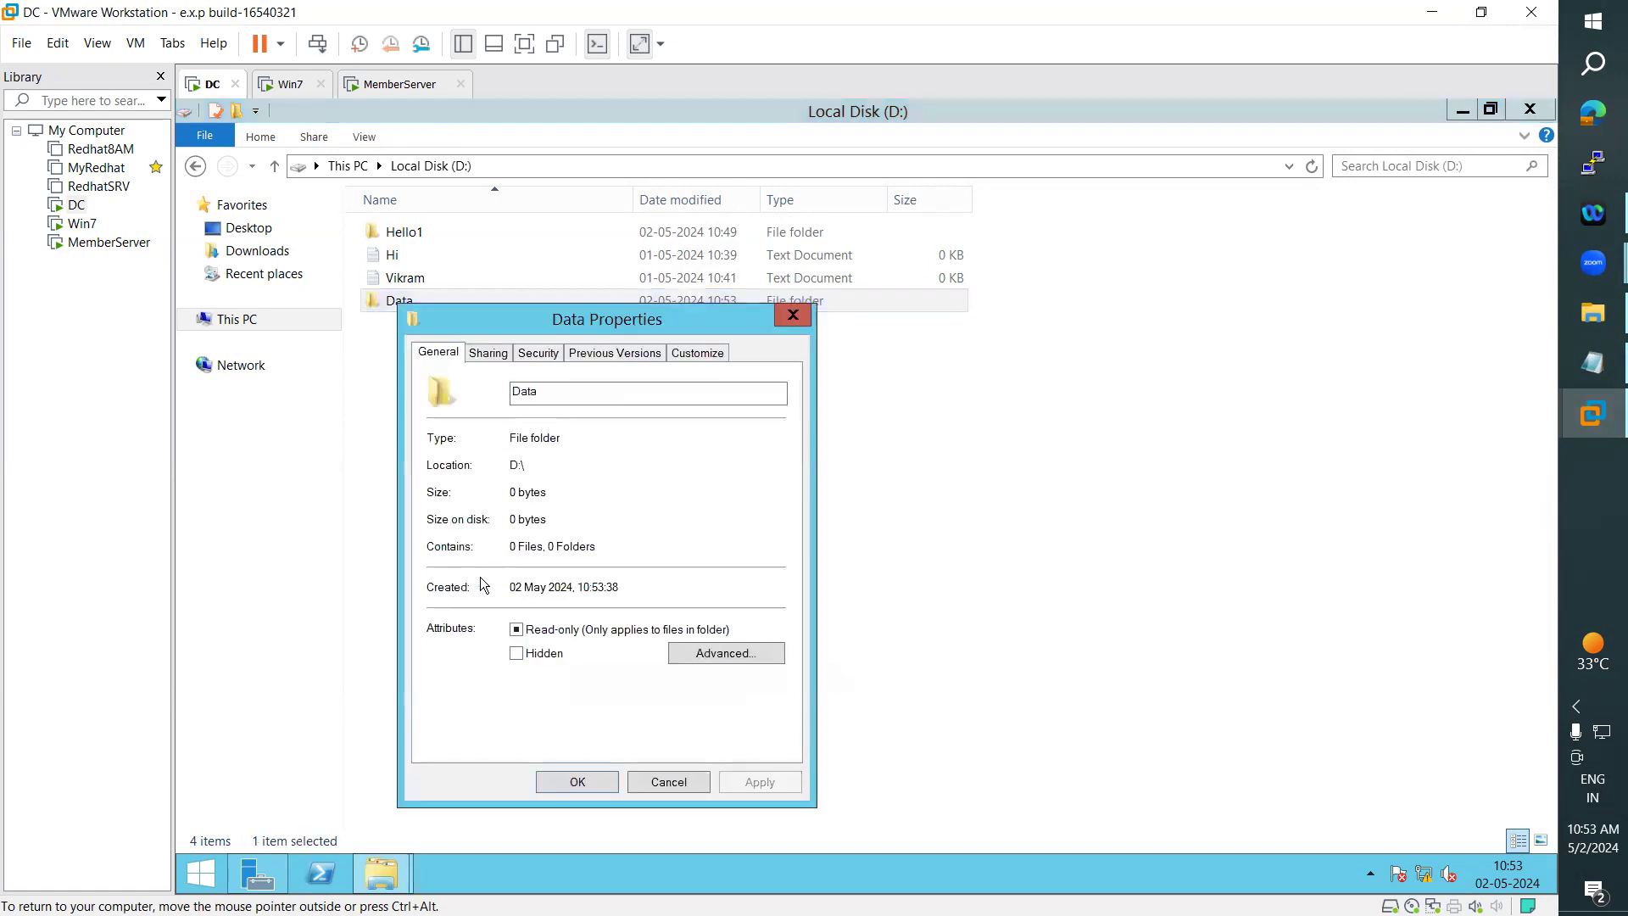
click(538, 352)
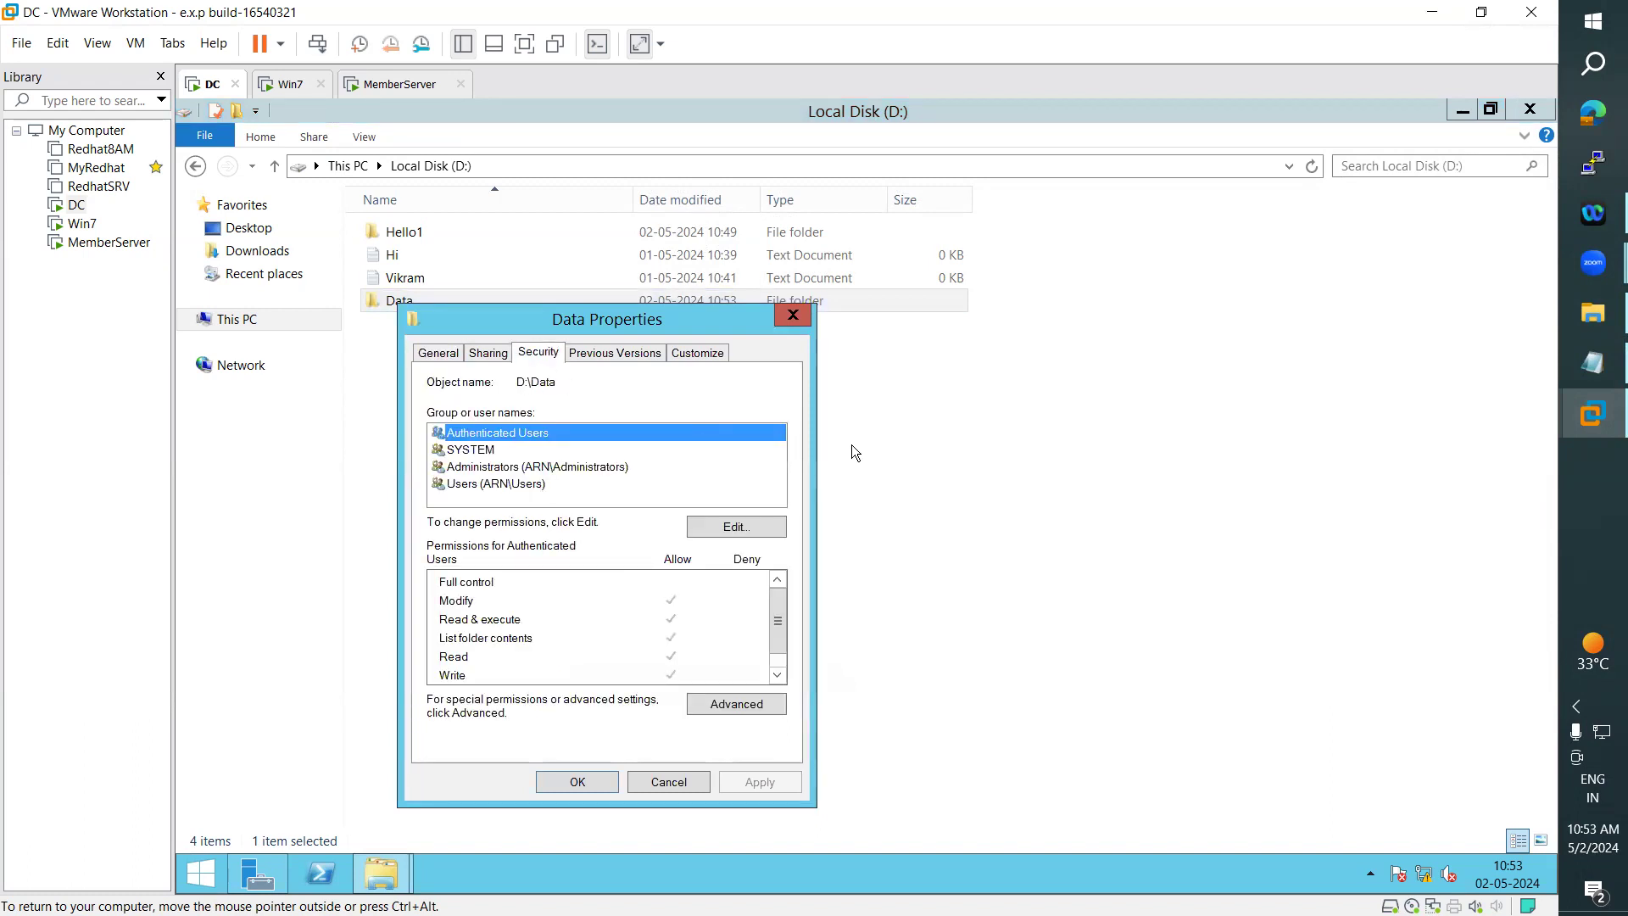
click(755, 704)
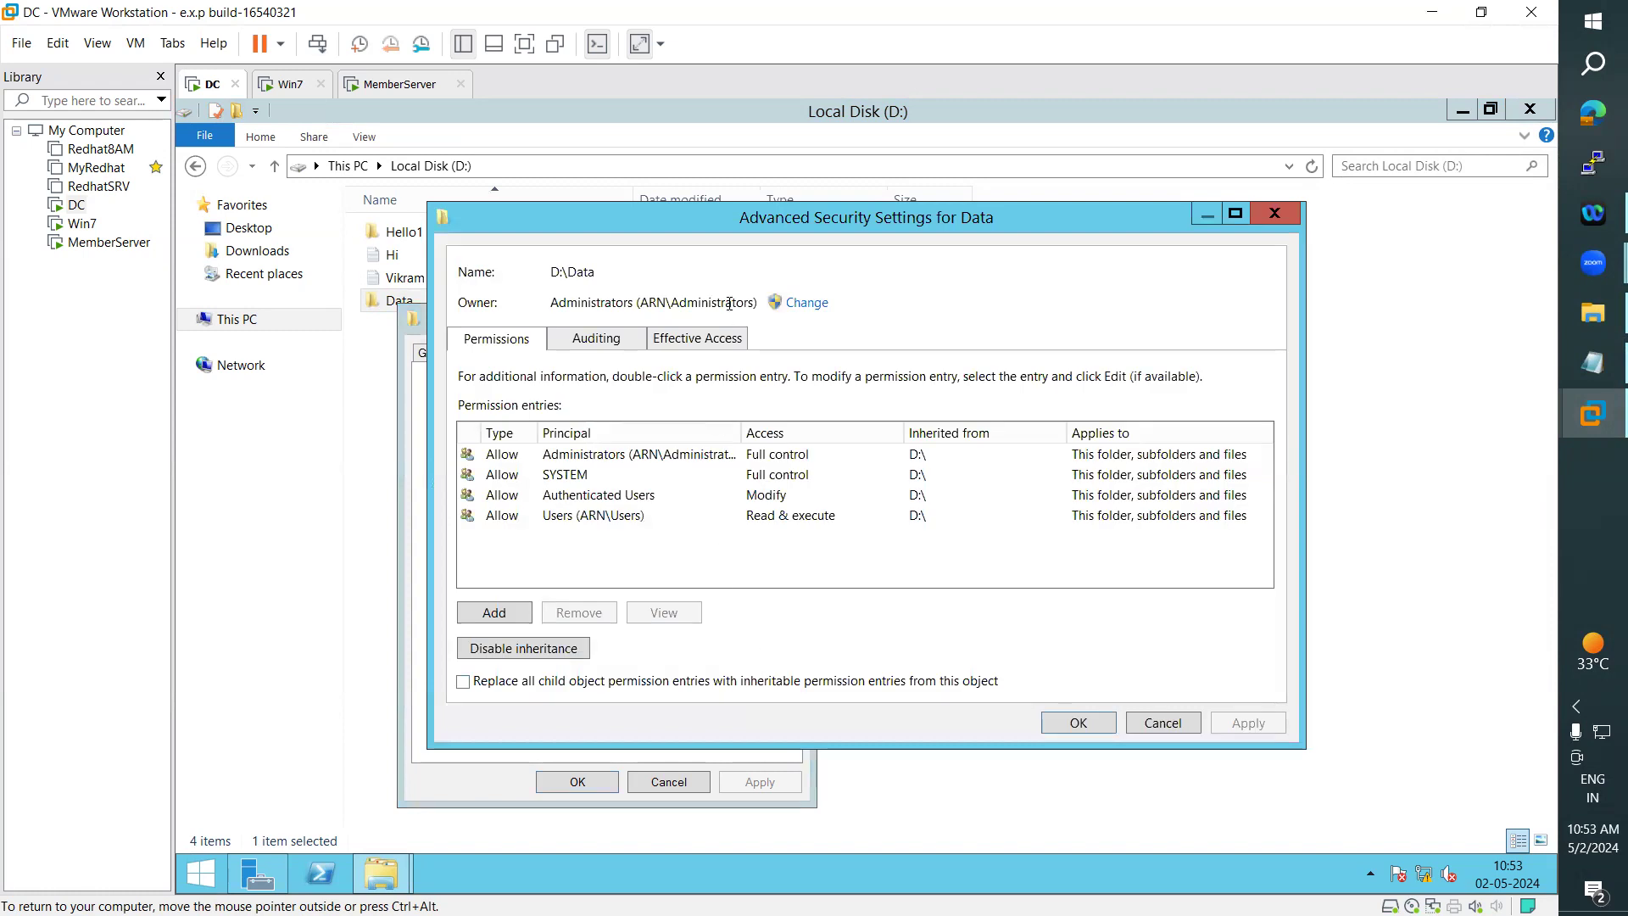
drag(763, 224, 841, 216)
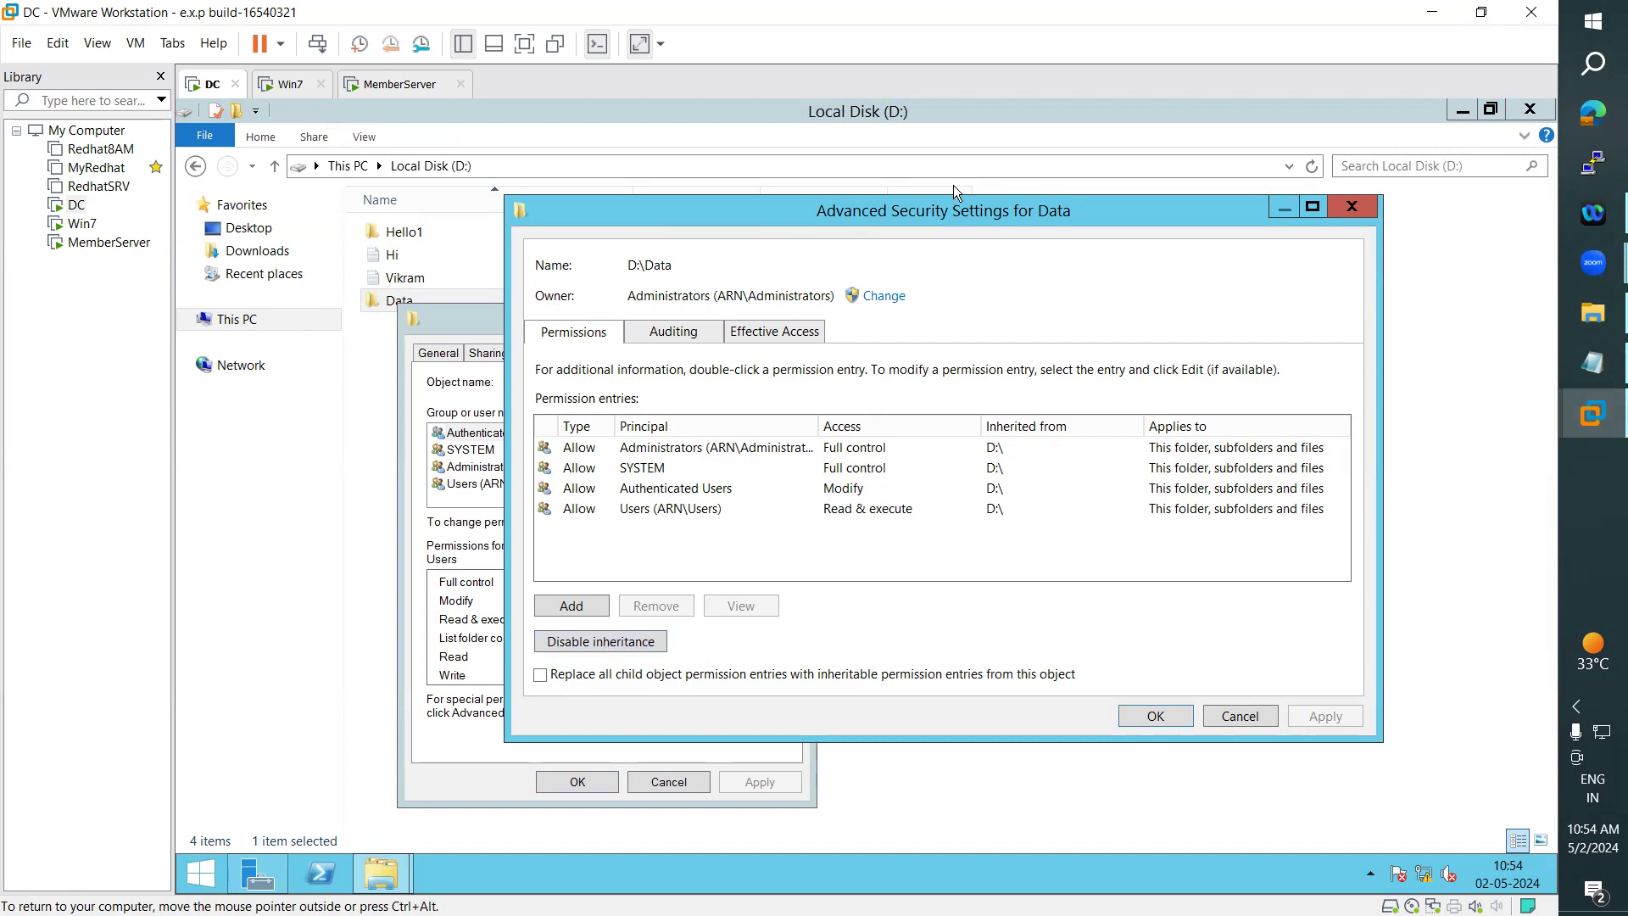
drag(951, 212, 1057, 202)
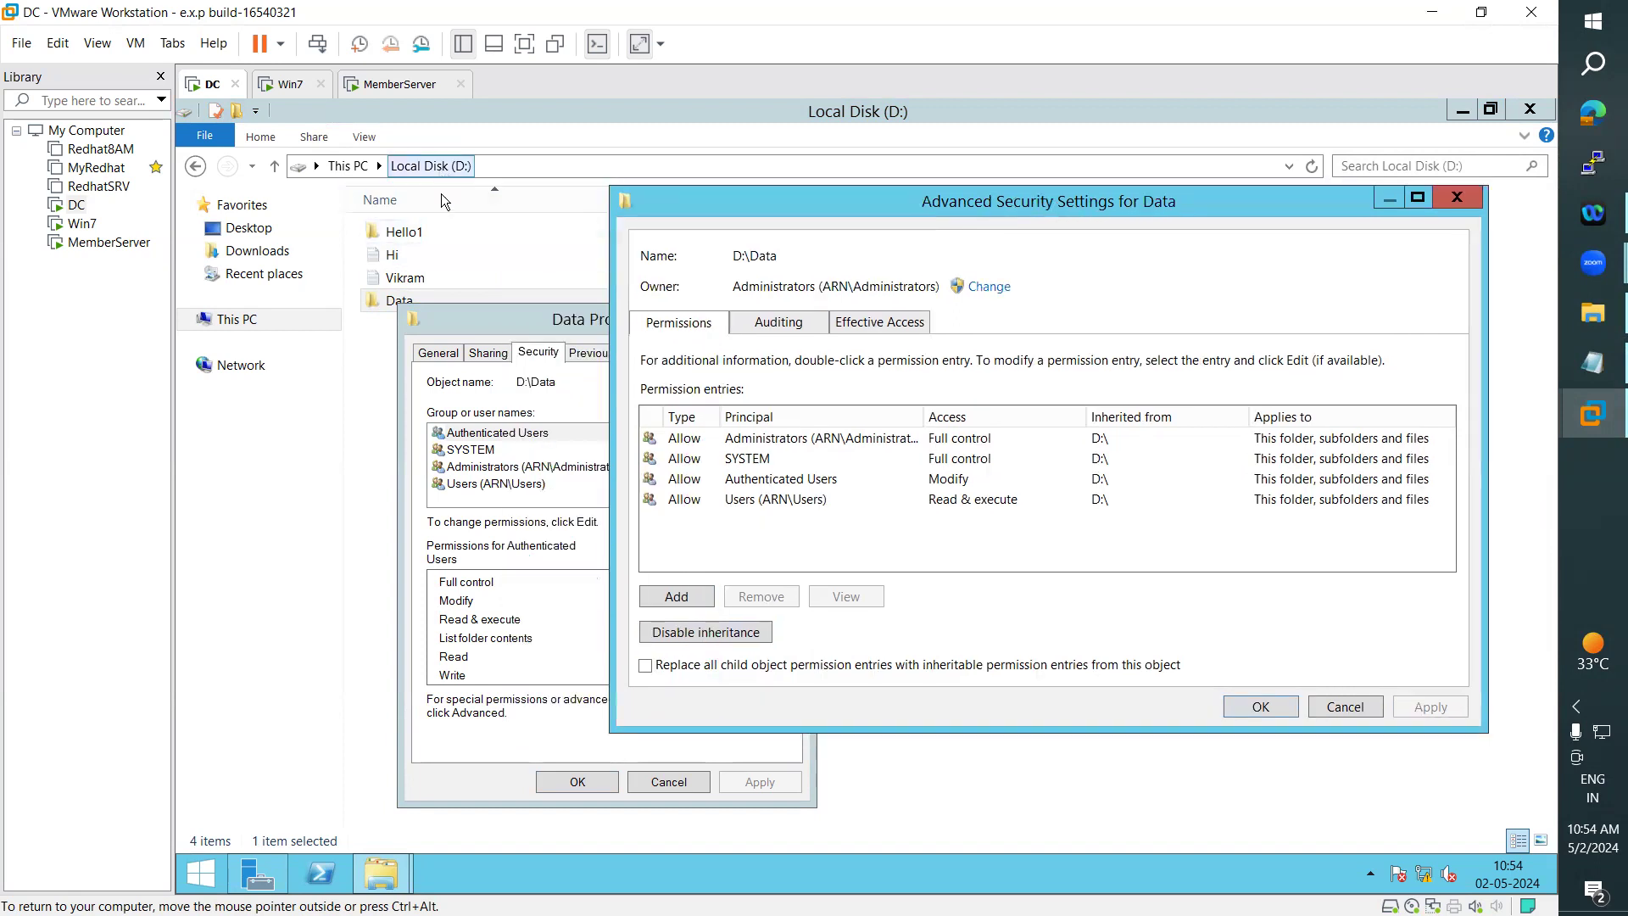
click(714, 633)
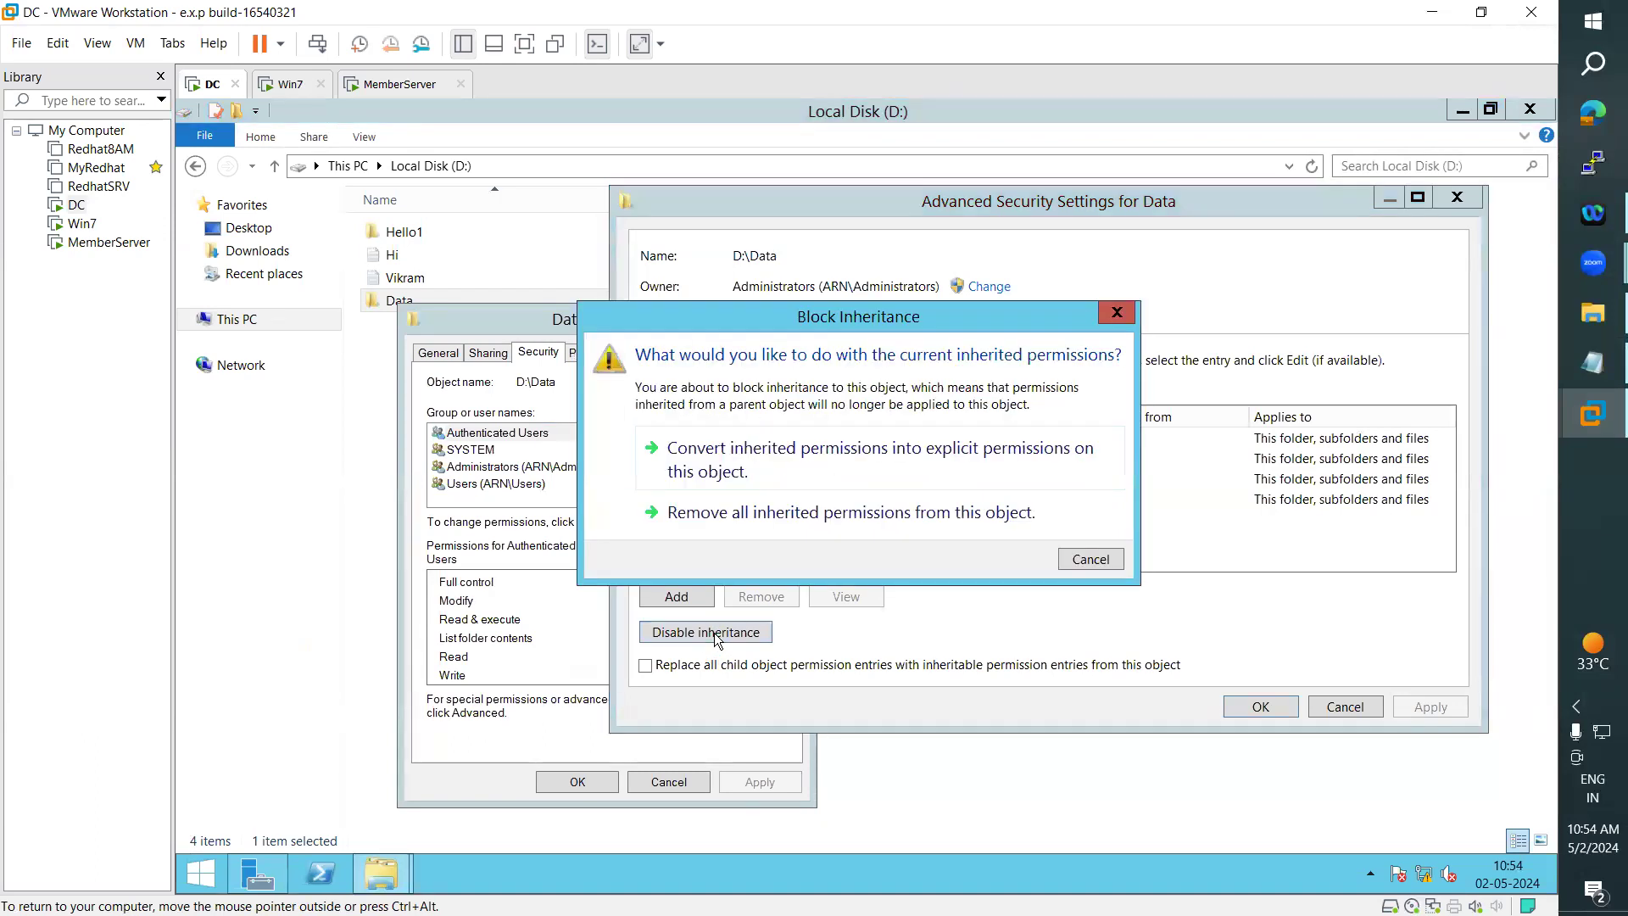
click(740, 513)
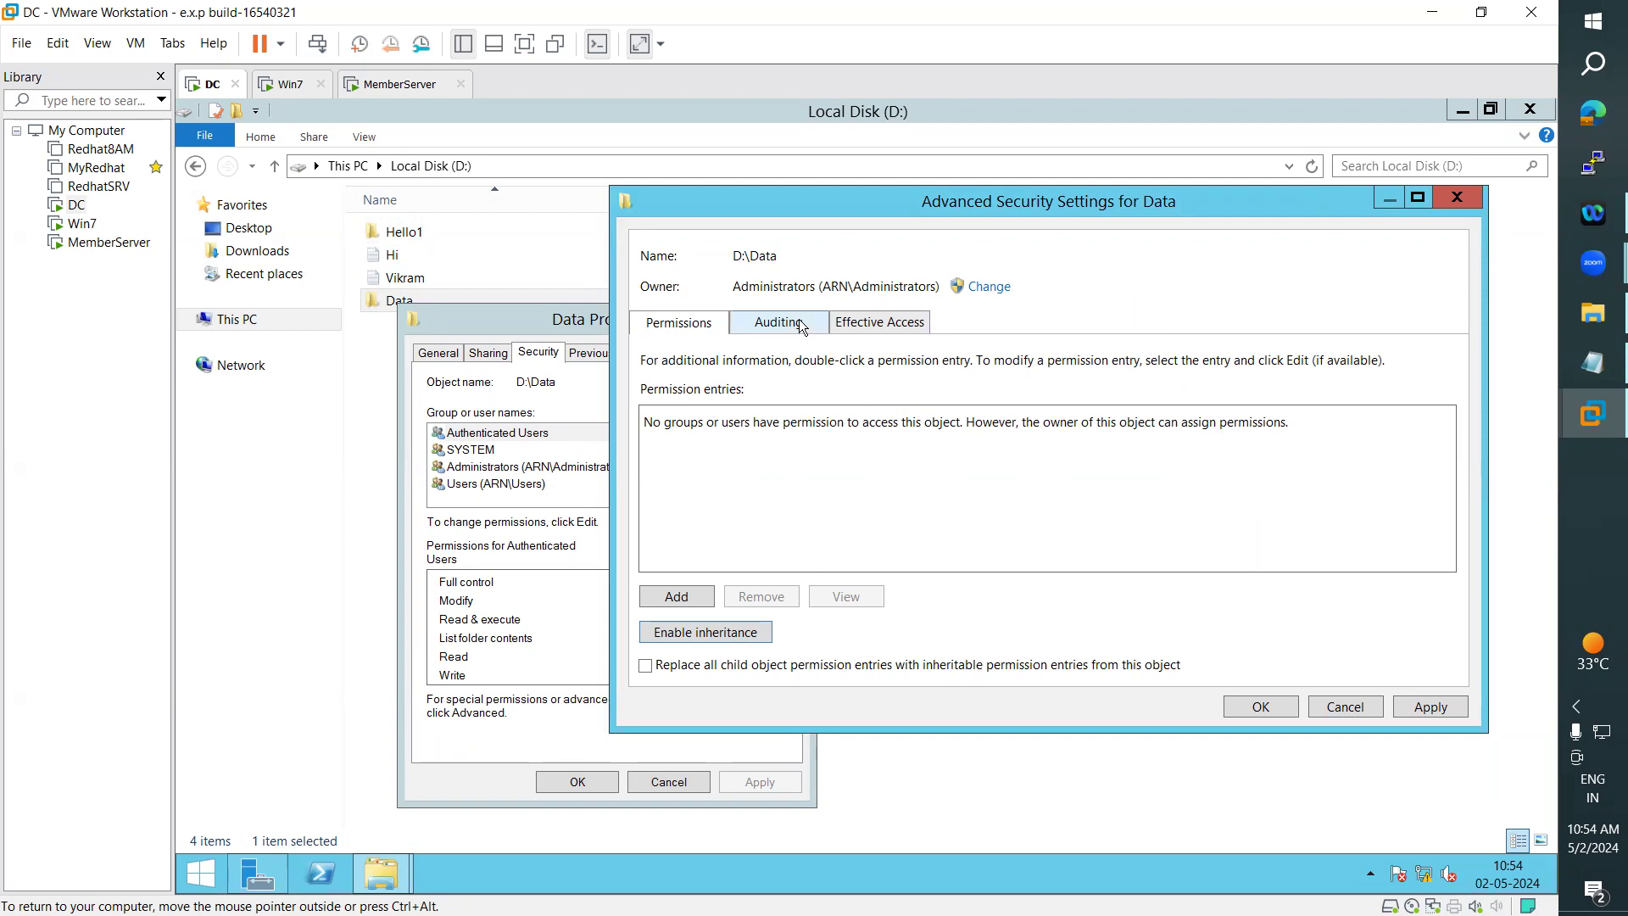
- Apply the removal of all permission entries on the Data folder, accepting that all users are denied access, and close its advanced security settings
click(989, 287)
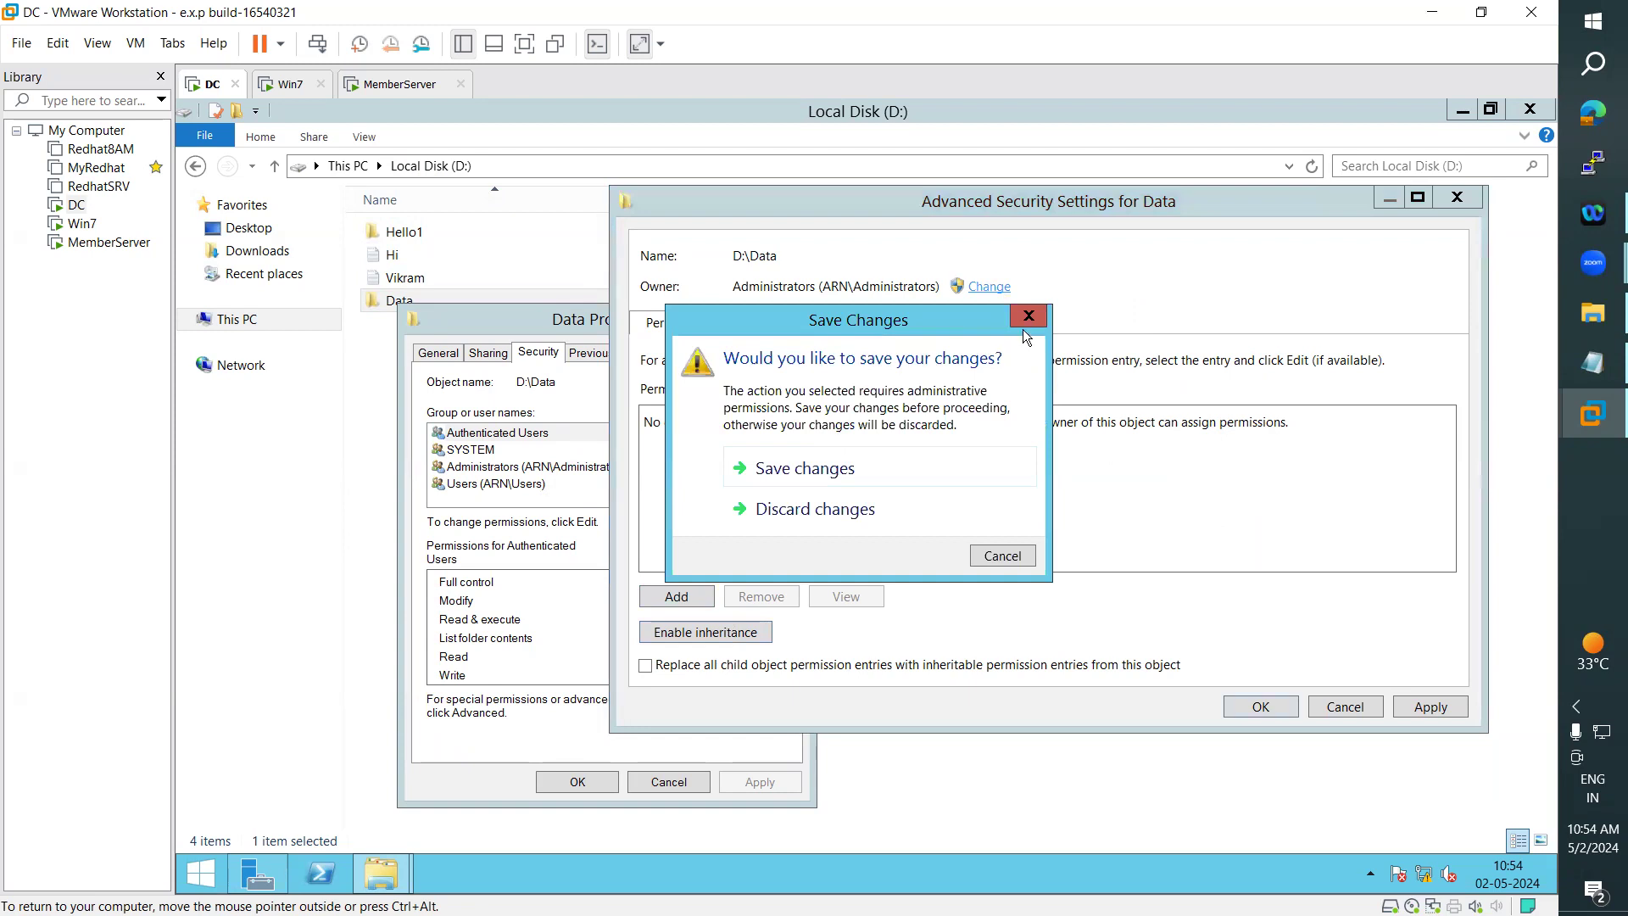
click(1026, 323)
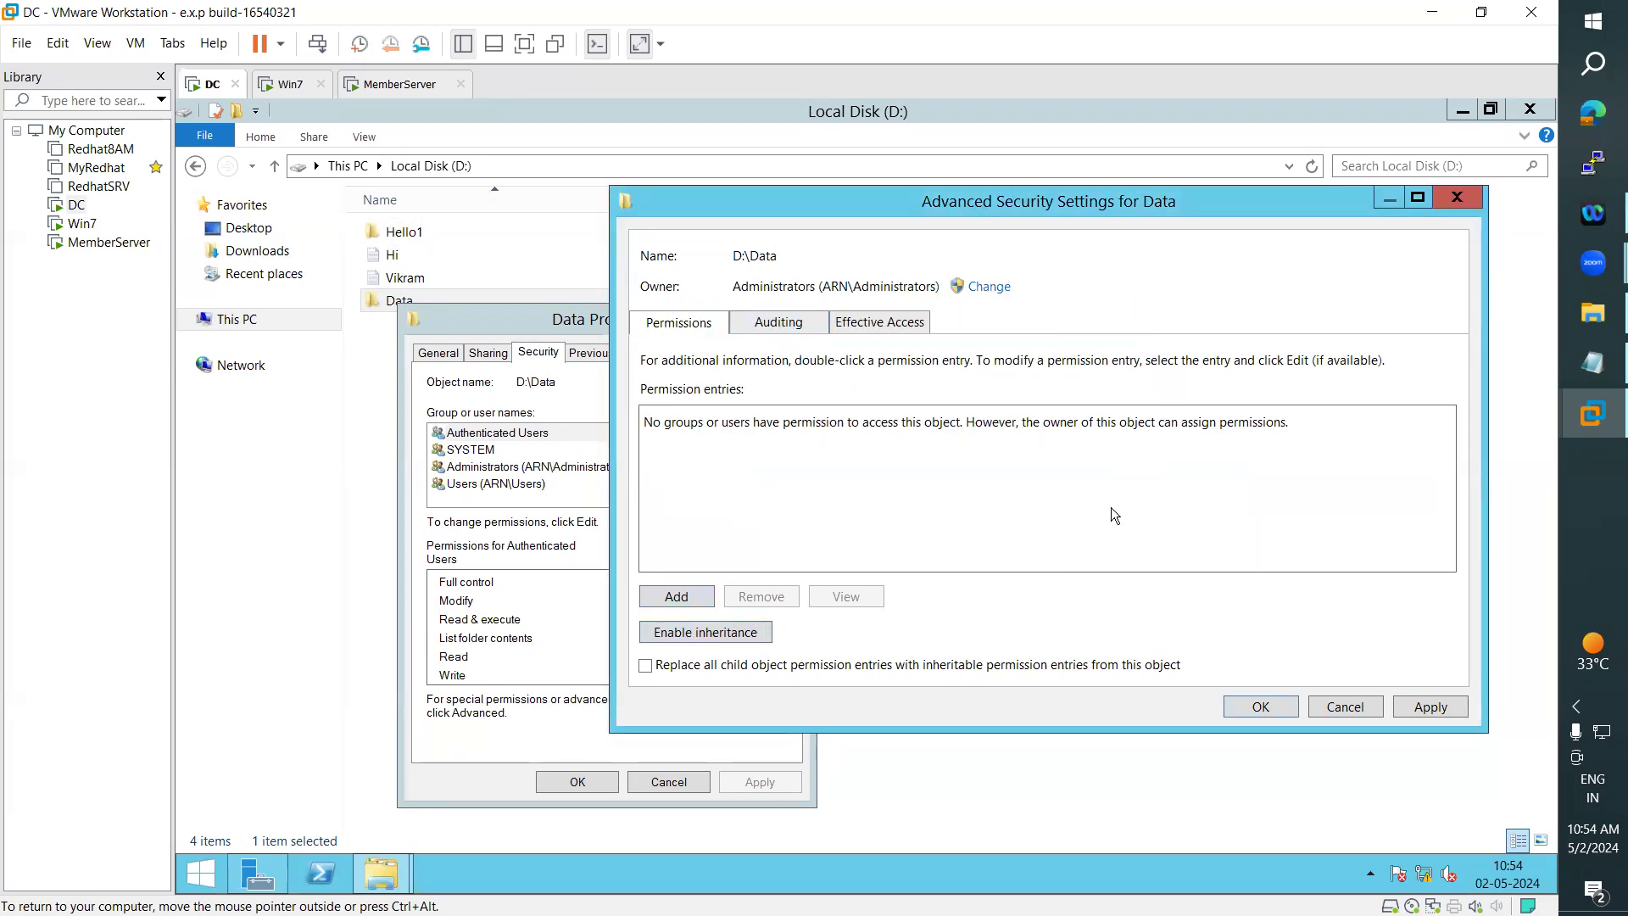
click(1442, 709)
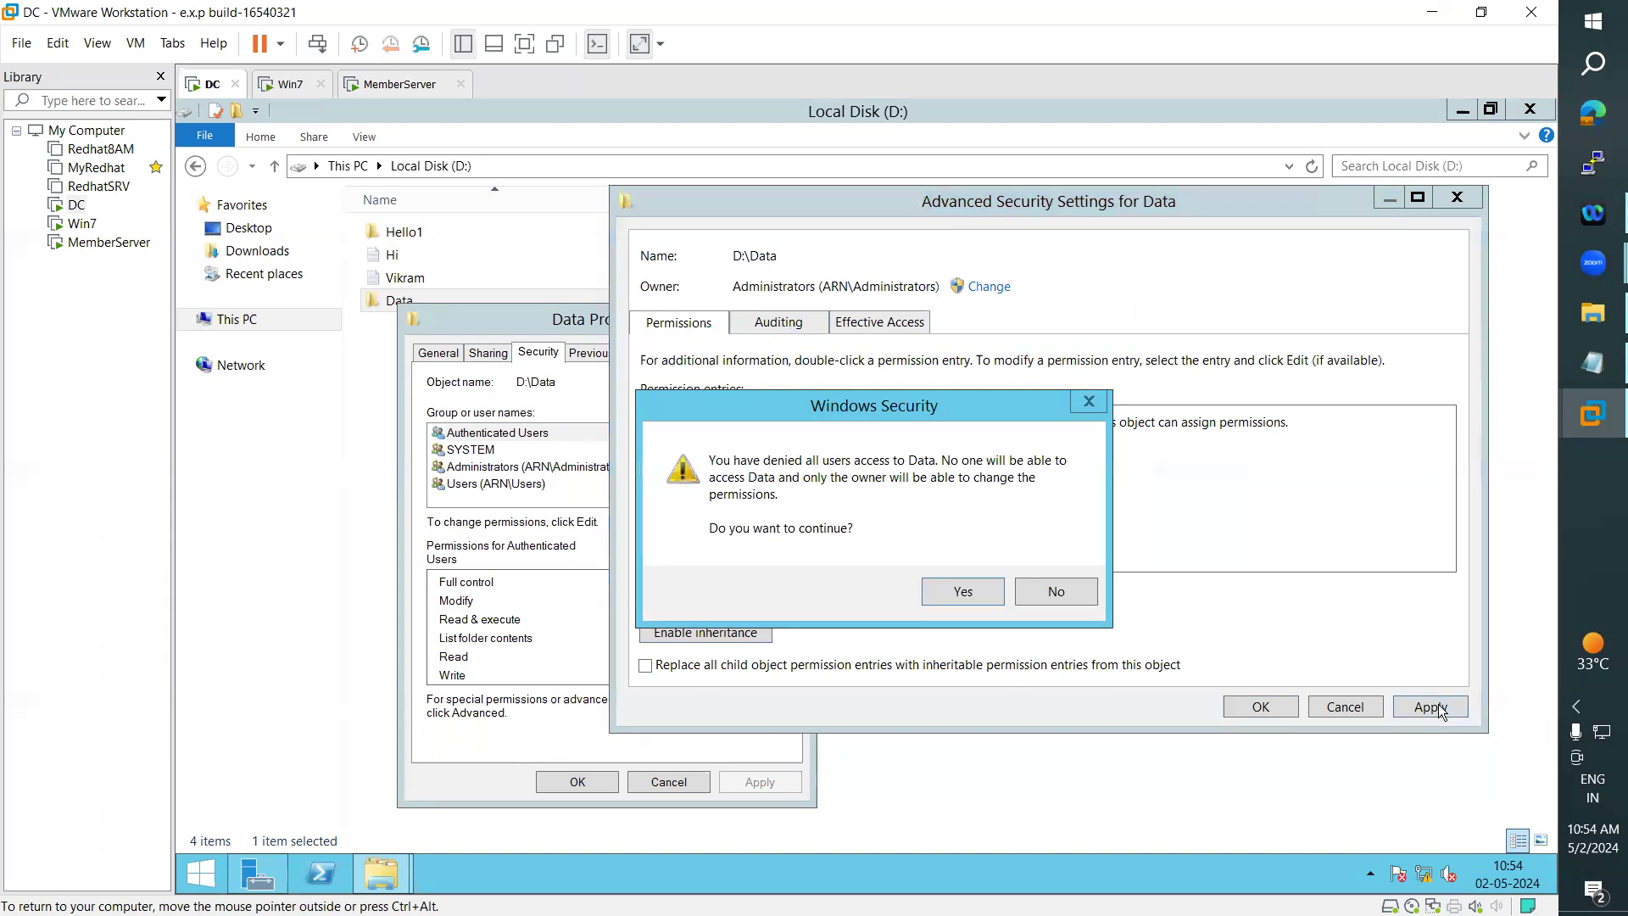
click(957, 589)
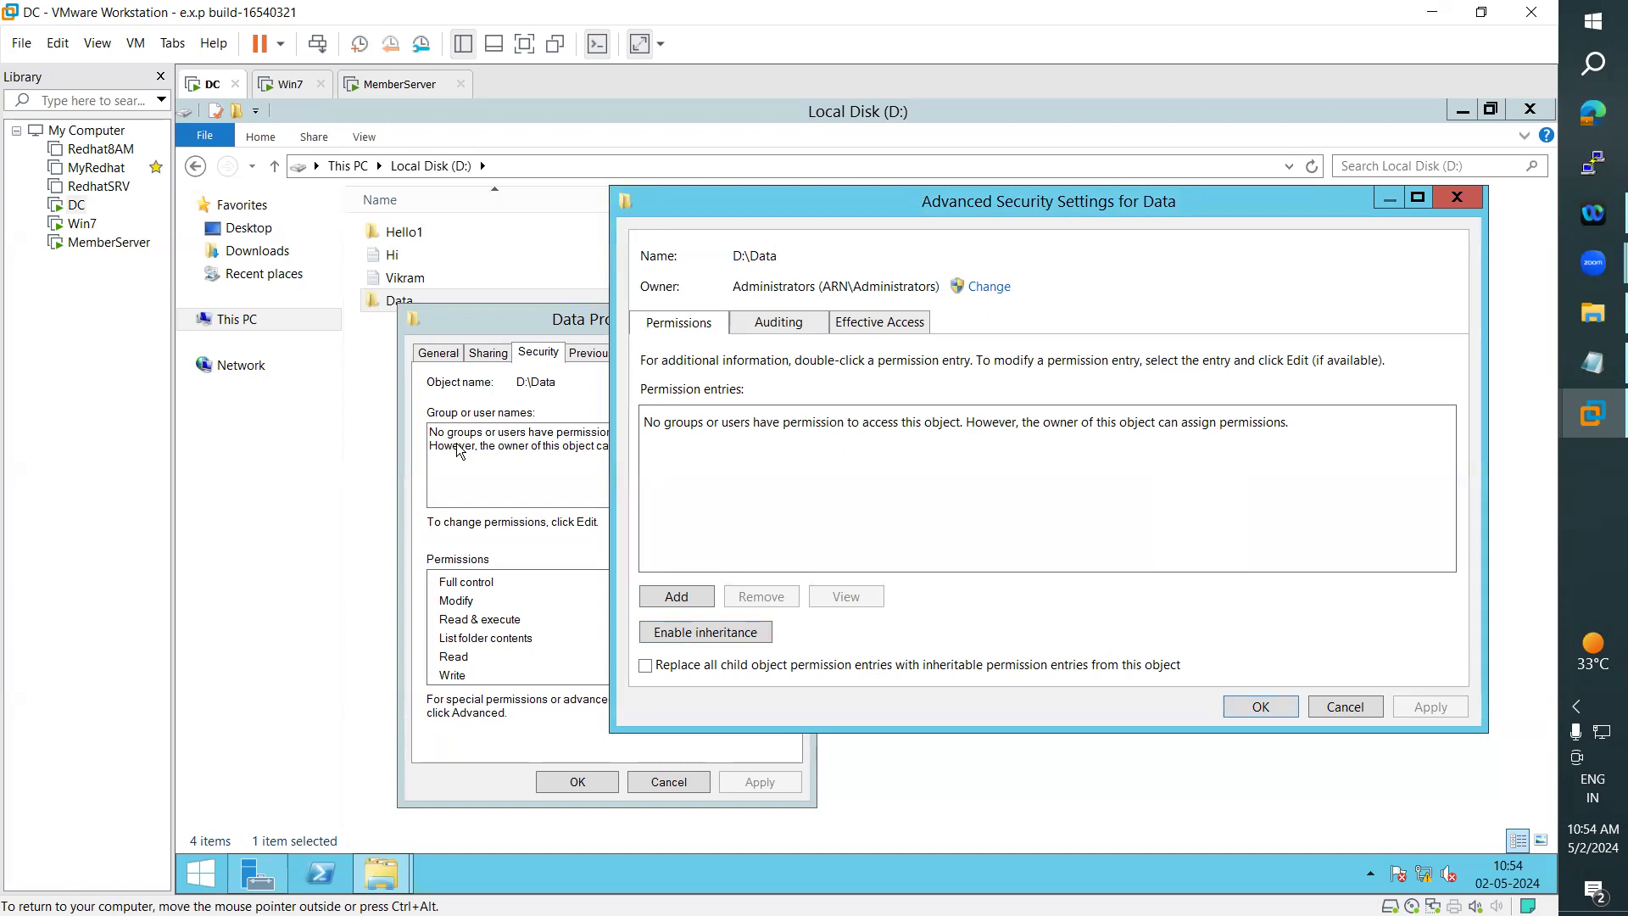
click(1256, 709)
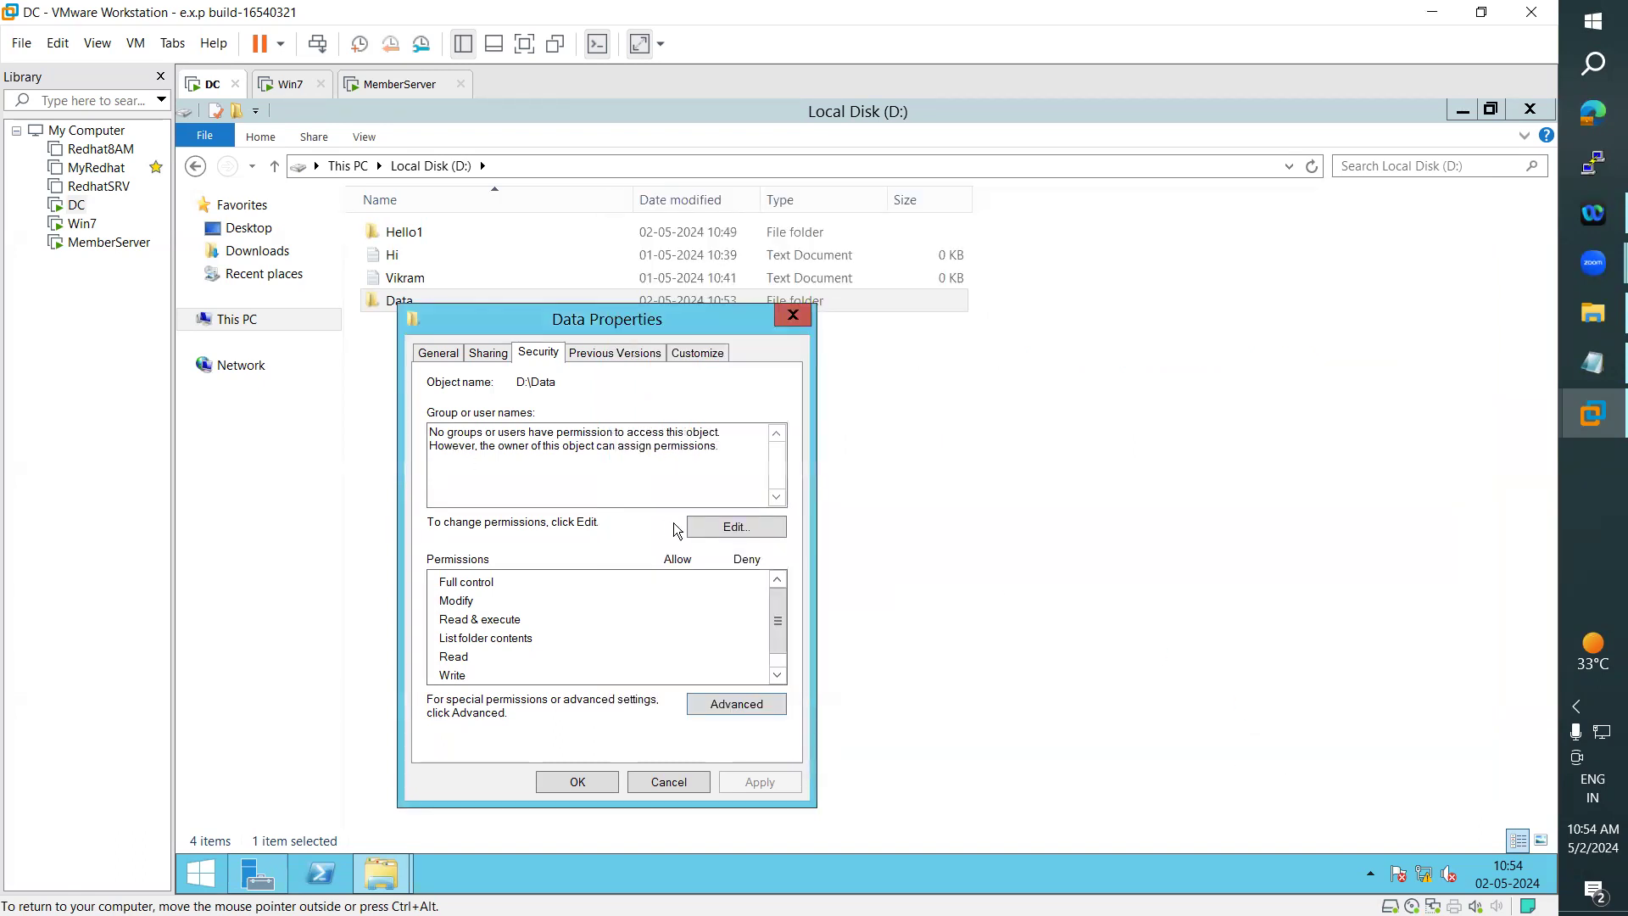
click(741, 533)
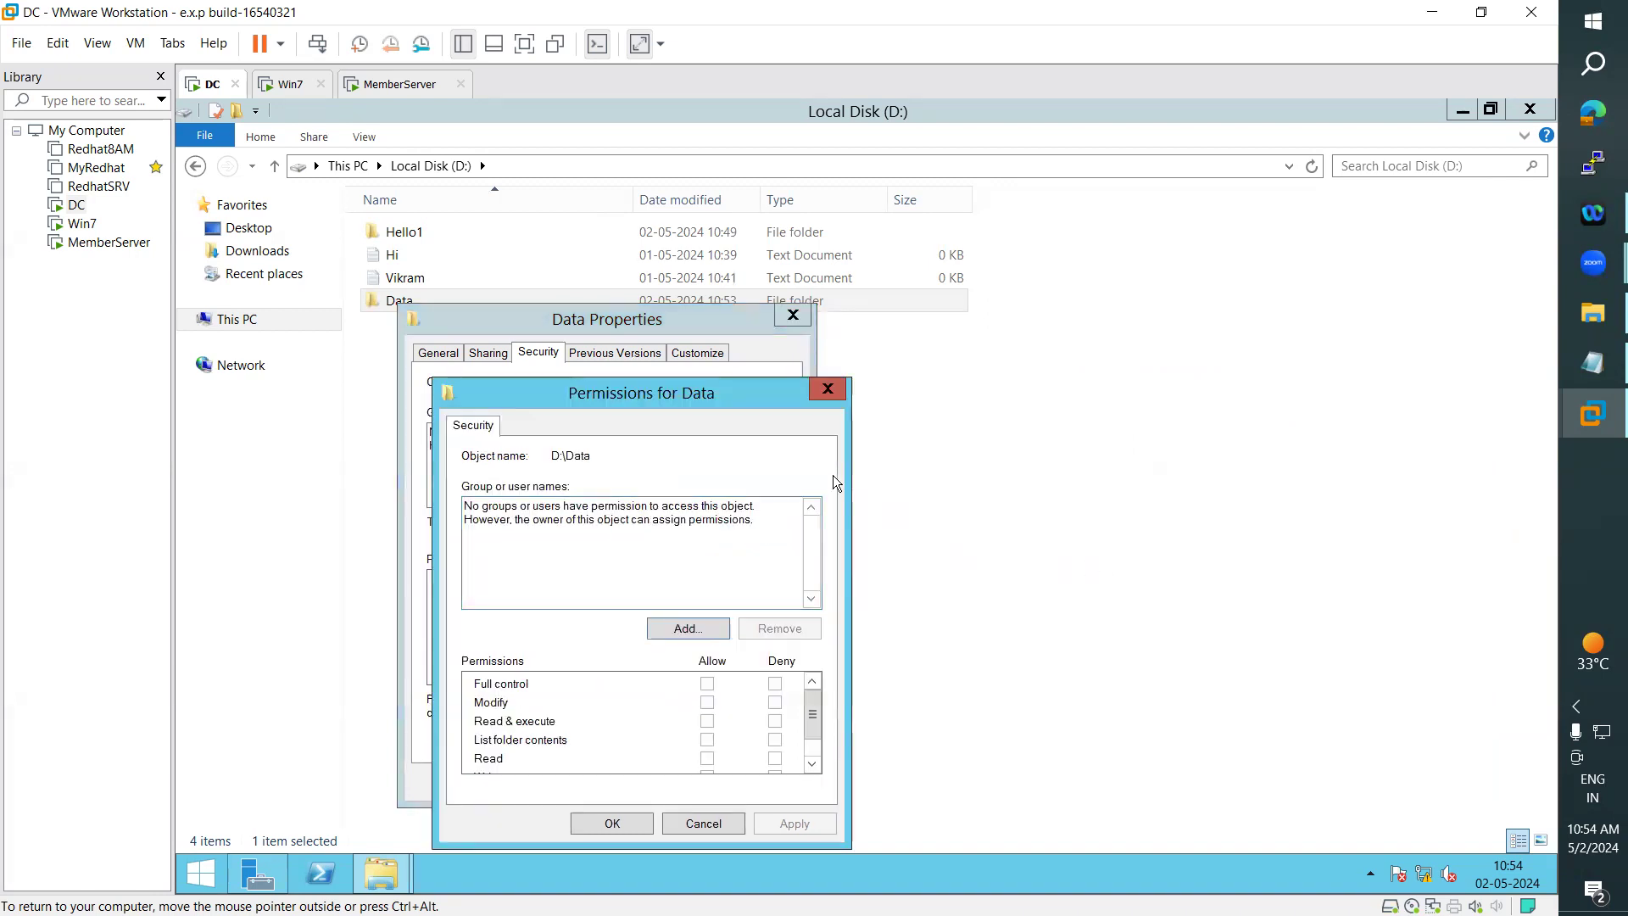
click(829, 390)
drag(432, 440, 699, 447)
- Add the built-in Administrators group from ARN.COM to the Data folder's permissions and apply the change
click(753, 524)
click(715, 634)
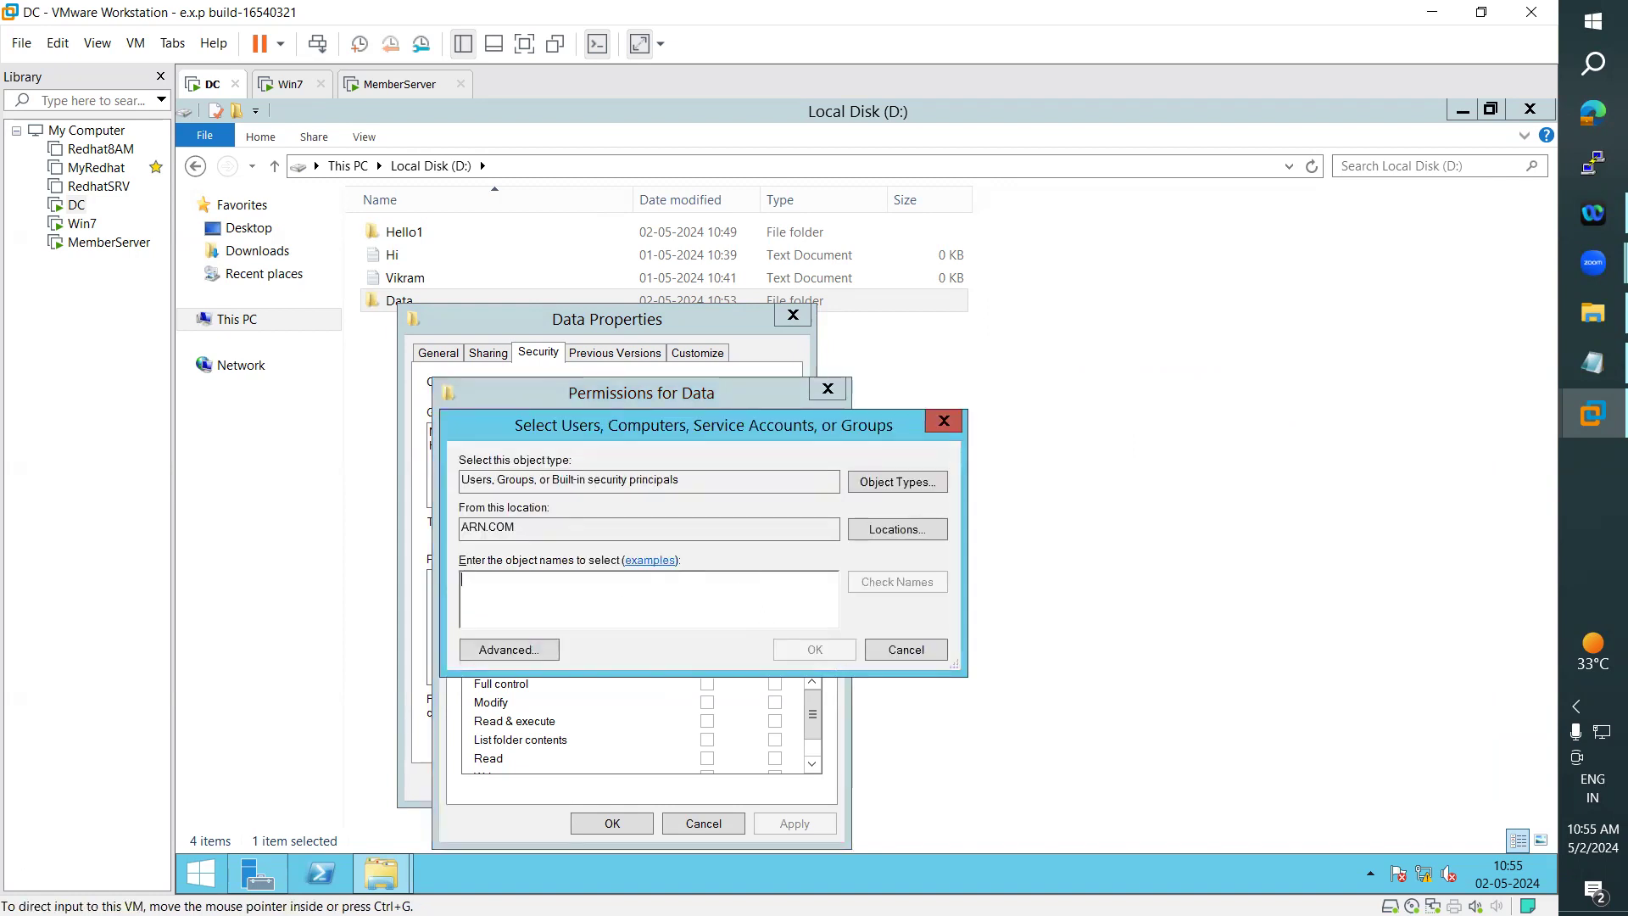
click(201, 873)
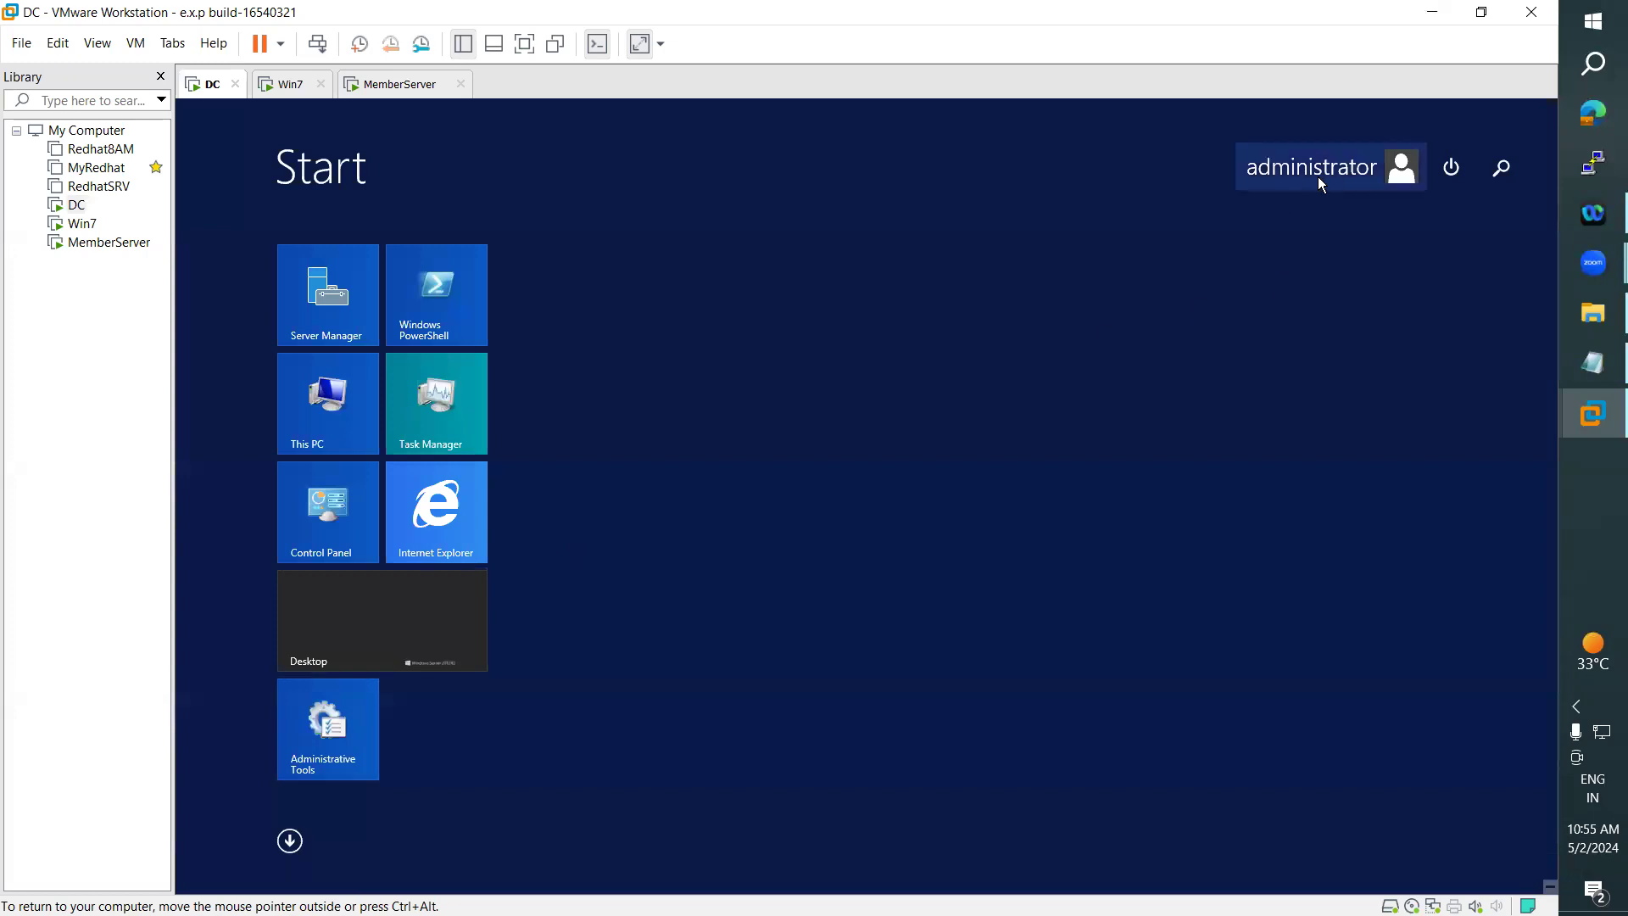
click(410, 664)
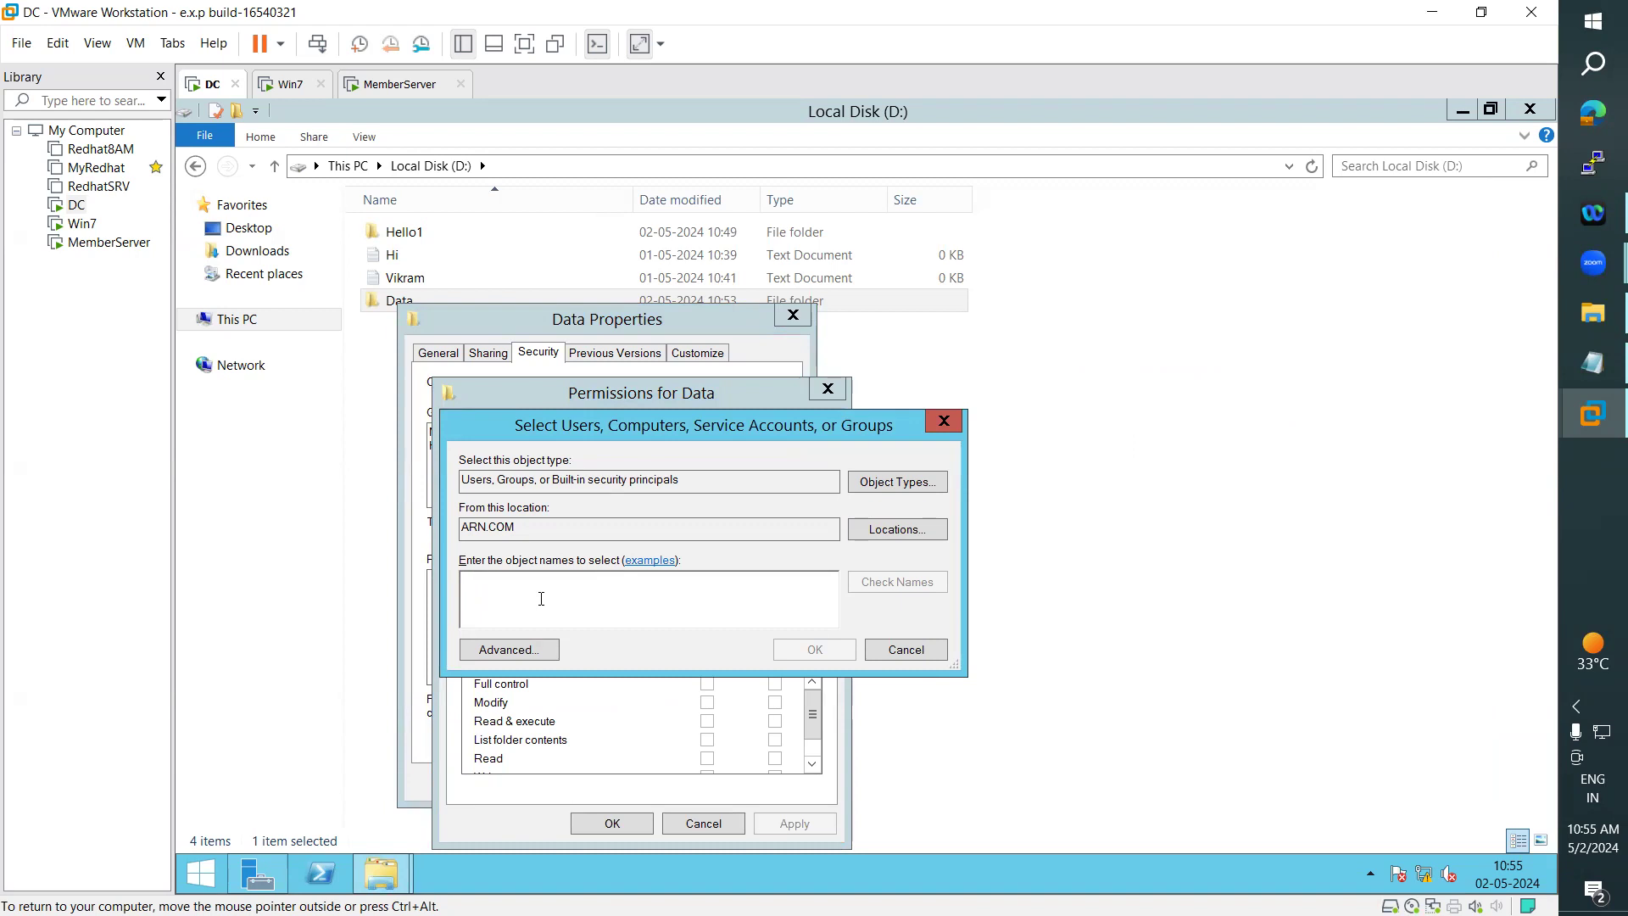
text(Admini)
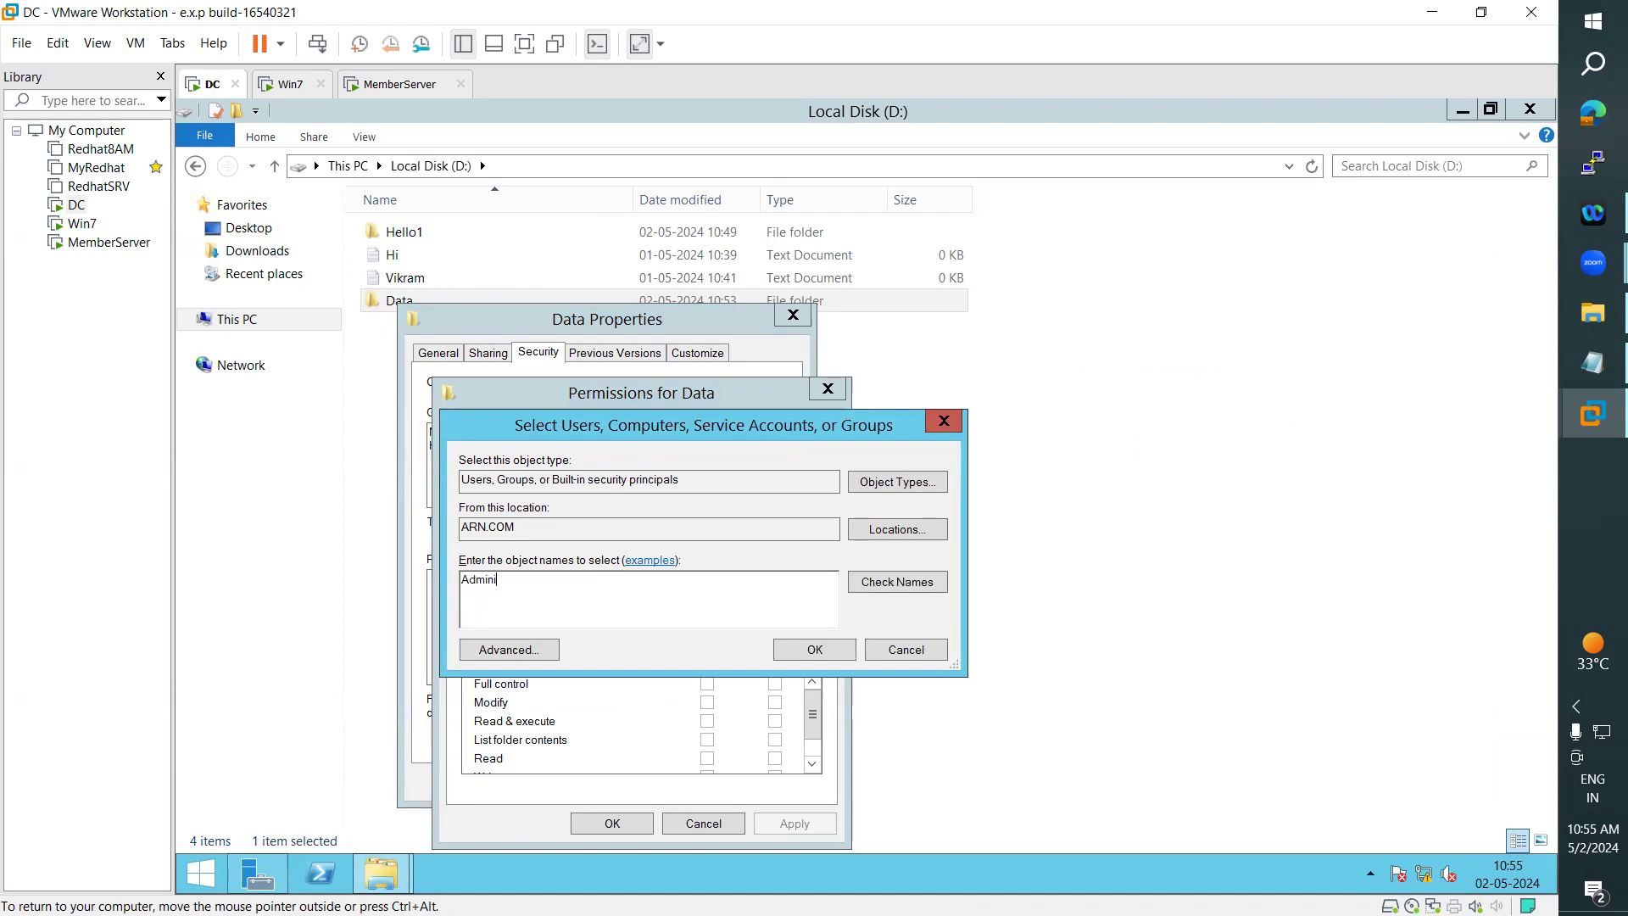
text(strator)
click(908, 586)
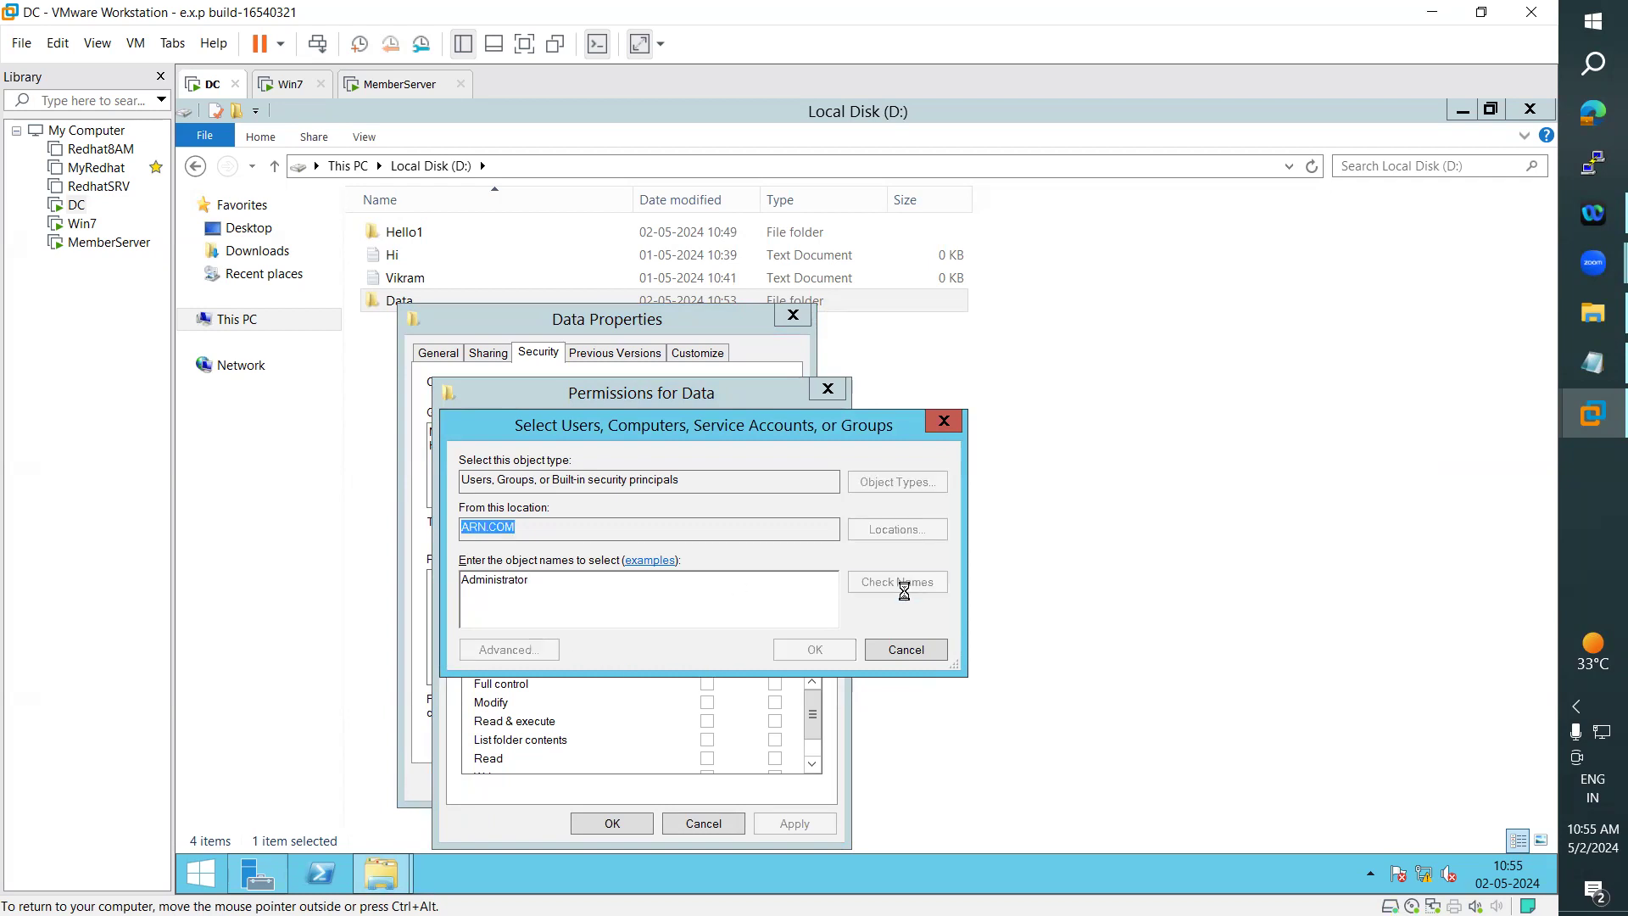
click(618, 604)
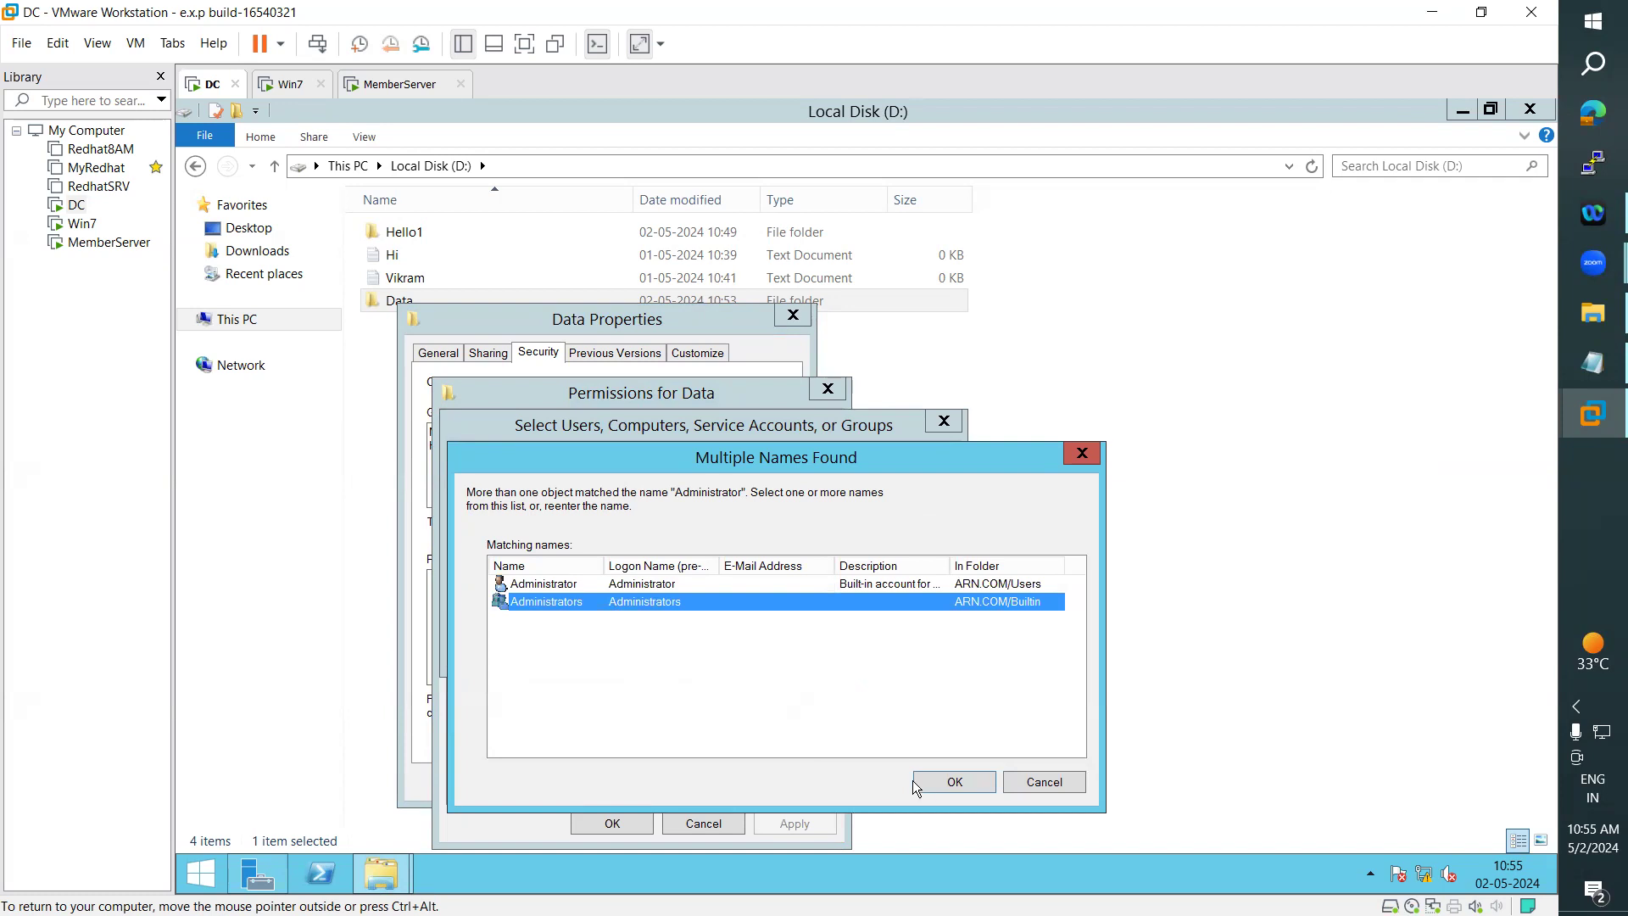
click(935, 786)
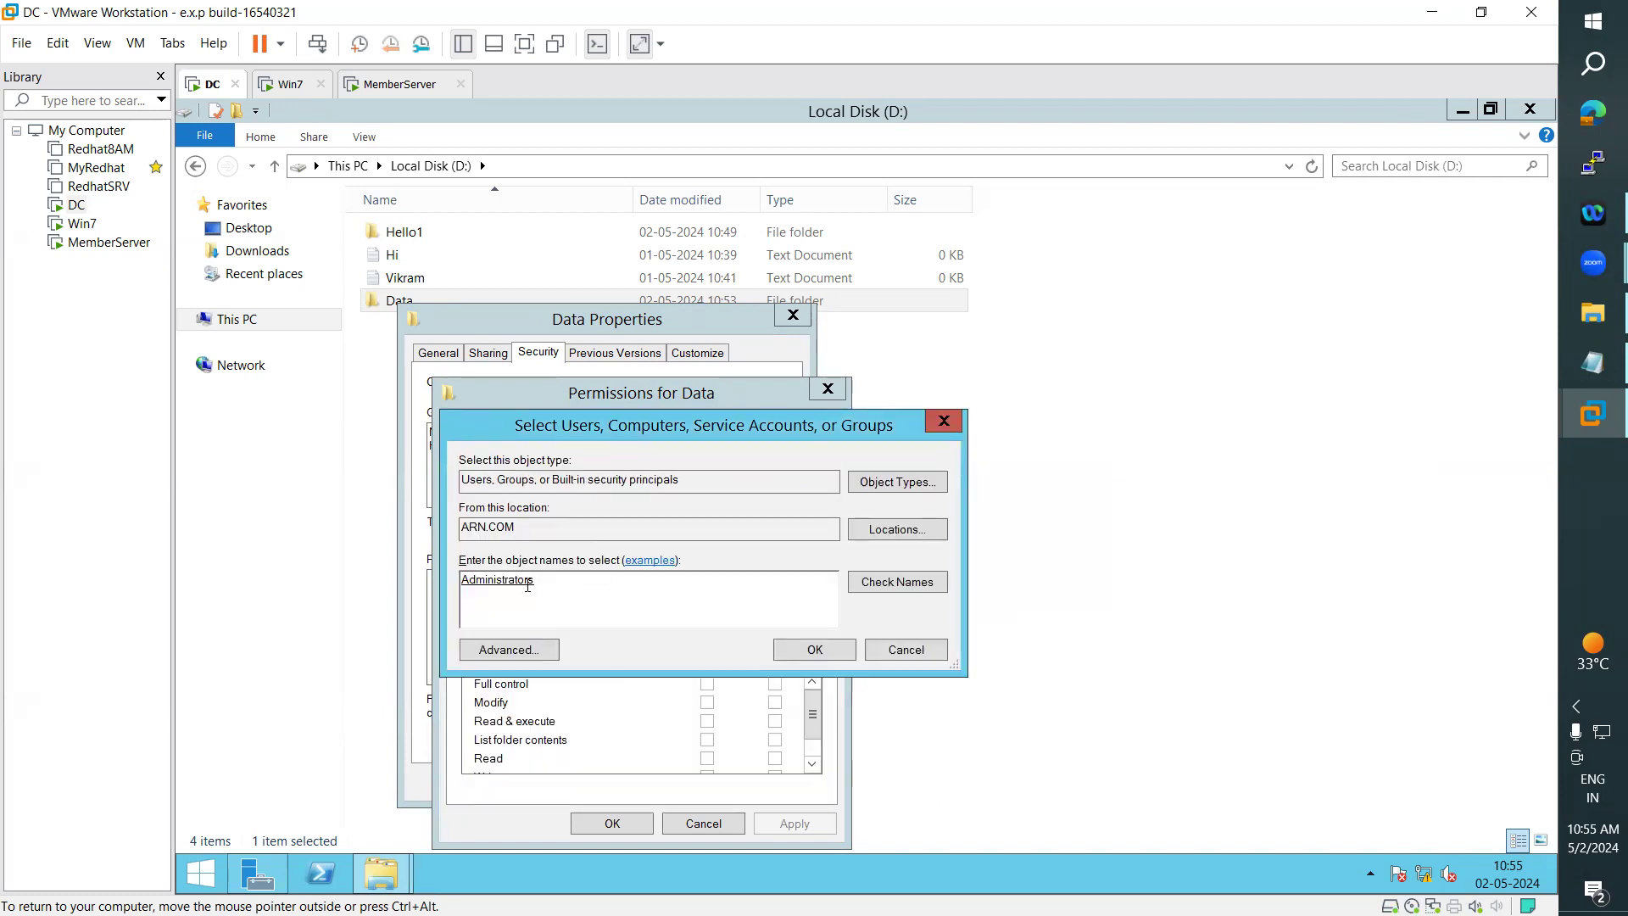
click(813, 652)
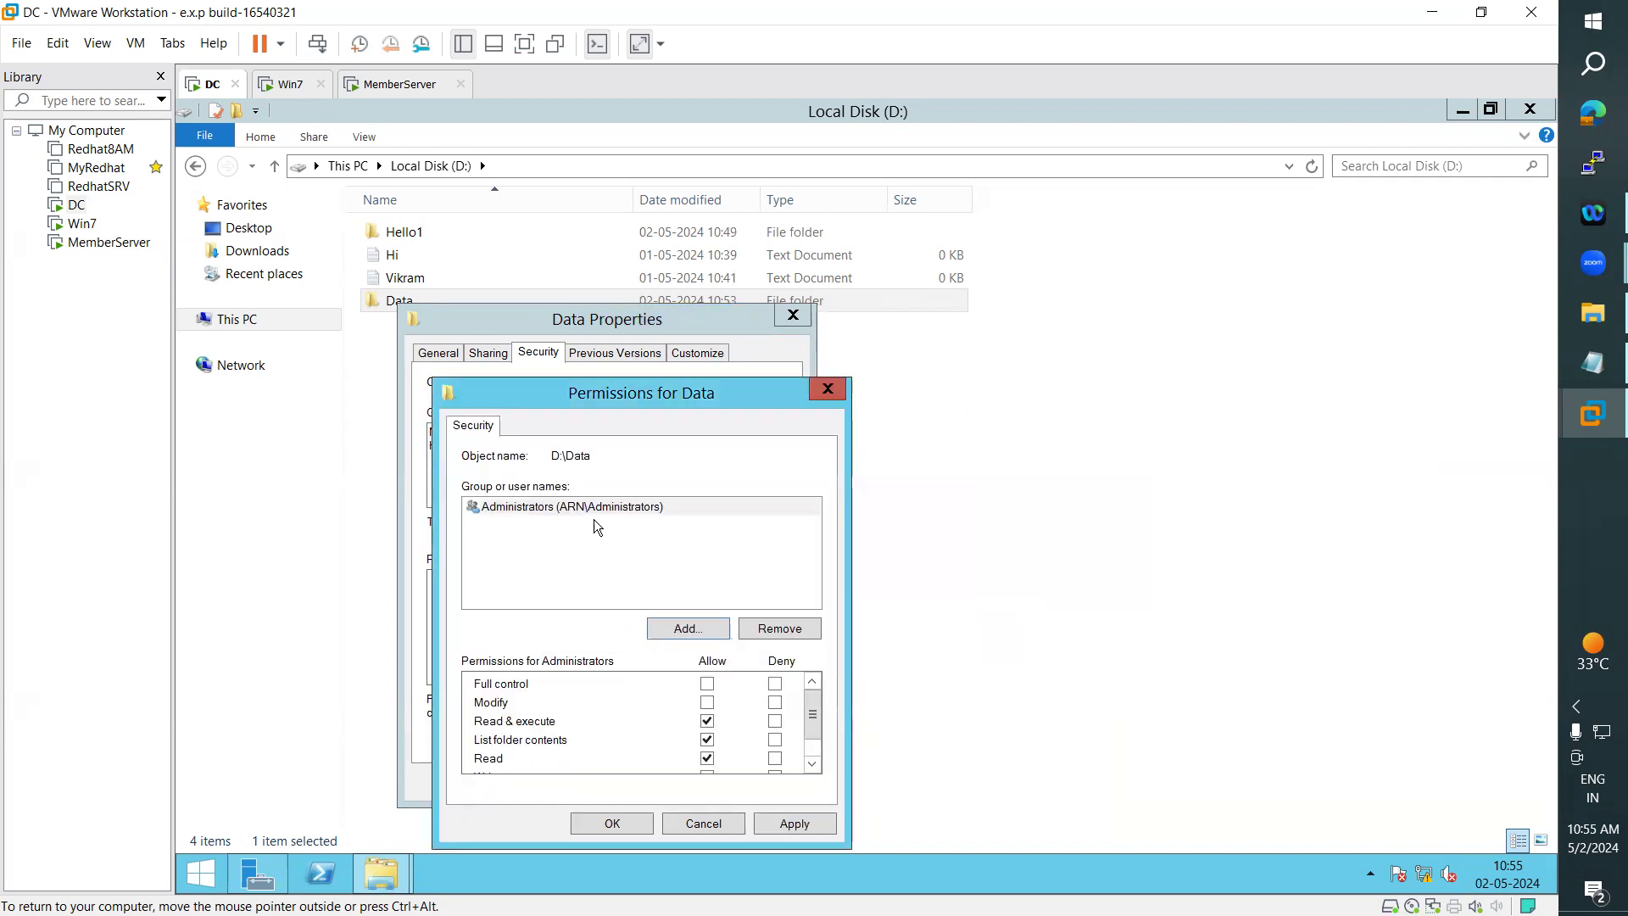
click(816, 819)
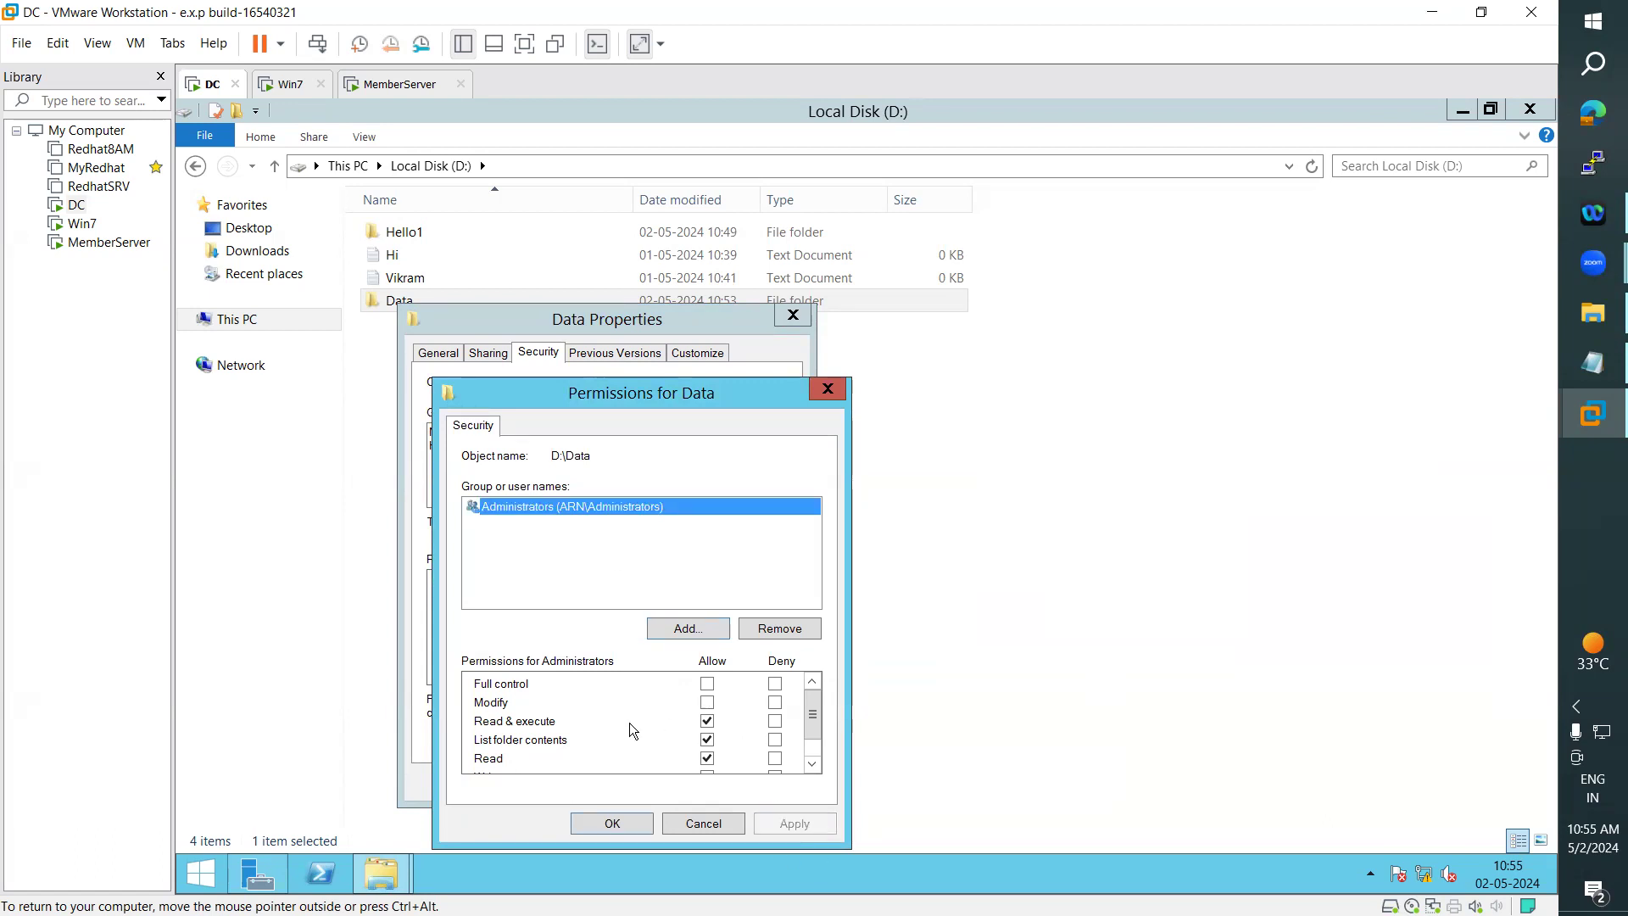
- Allow Administrators Full control on the Data folder, apply it, and close the folder's permissions and properties
click(539, 726)
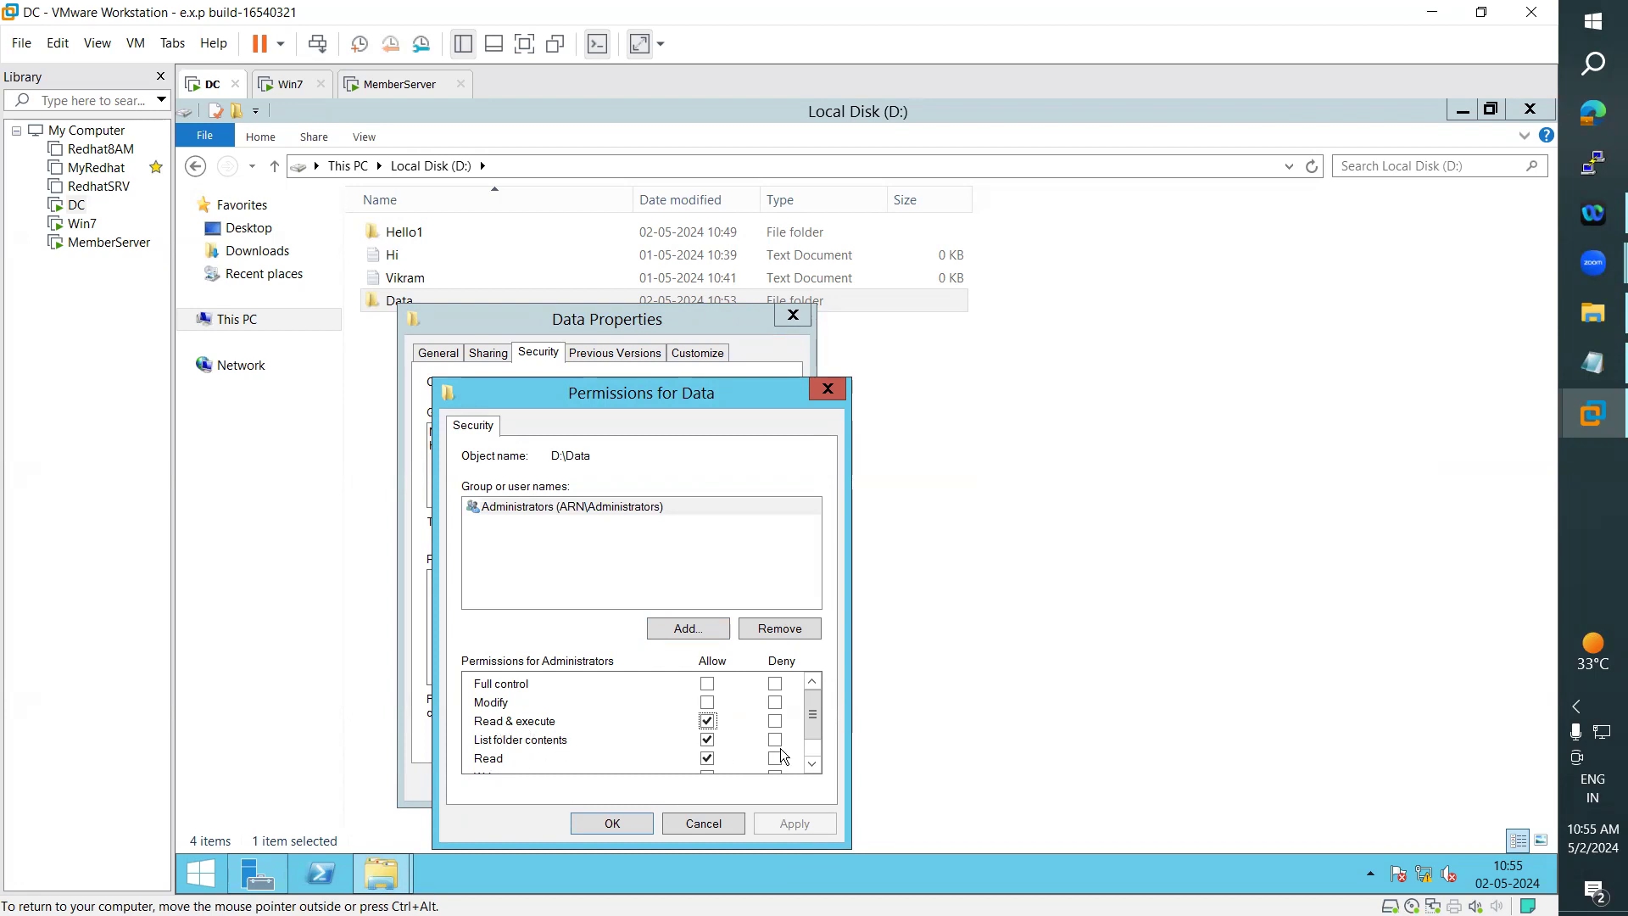
mouse_move(814, 717)
mouse_down()
mouse_move(821, 733)
mouse_move(820, 707)
mouse_up()
click(707, 683)
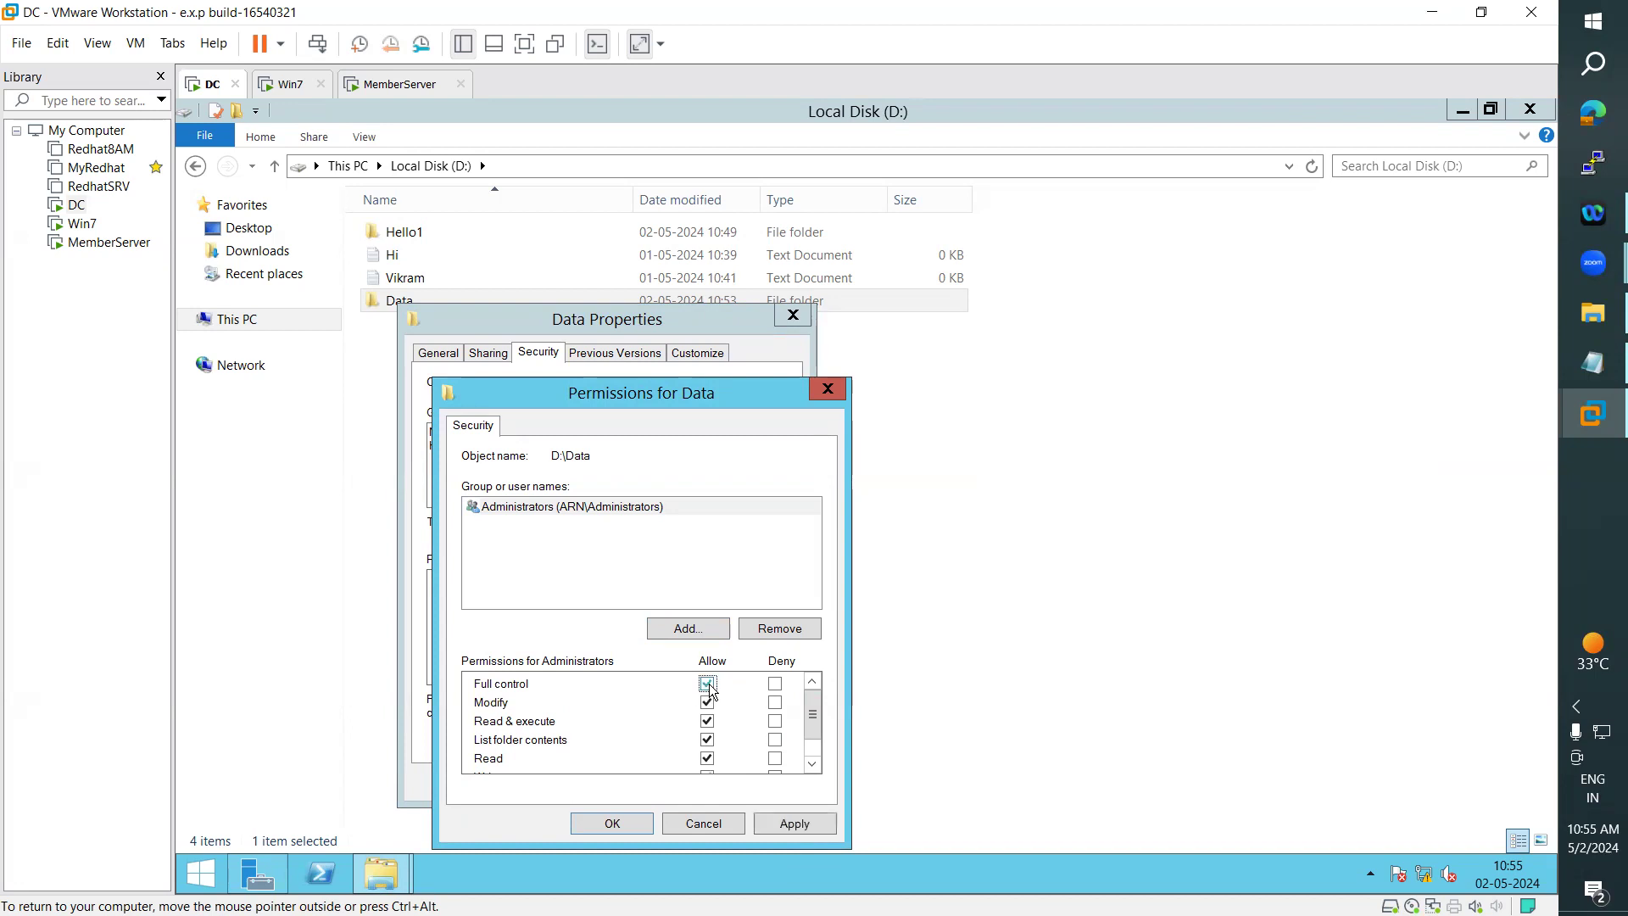
click(797, 822)
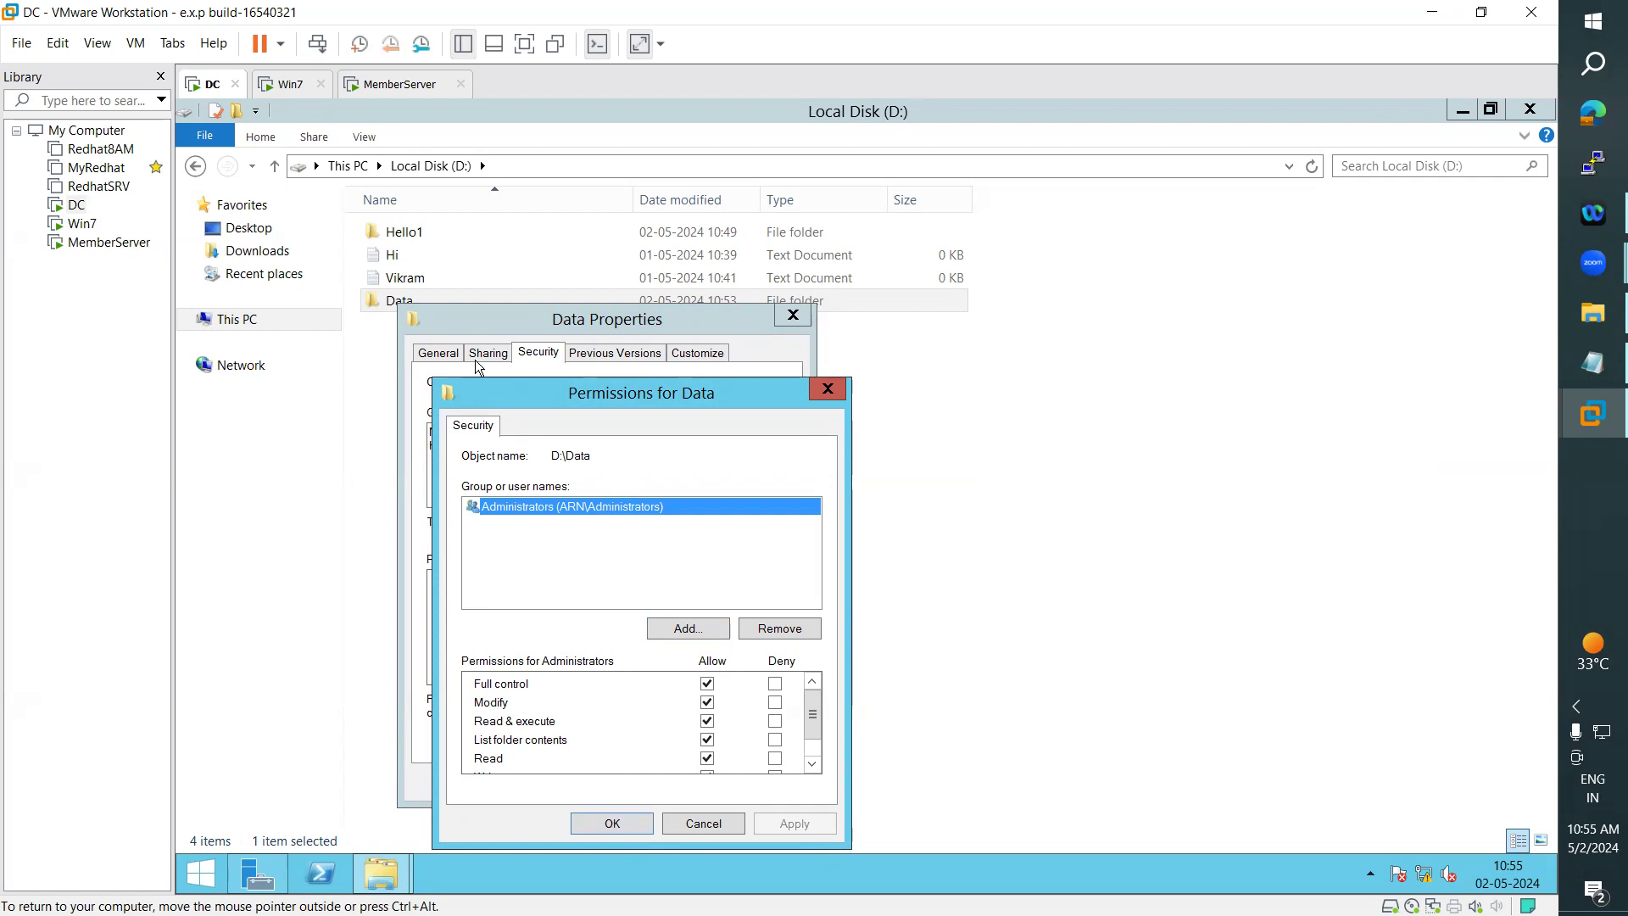
mouse_move(811, 709)
mouse_down()
mouse_move(811, 757)
mouse_move(819, 699)
mouse_up()
click(608, 823)
click(597, 784)
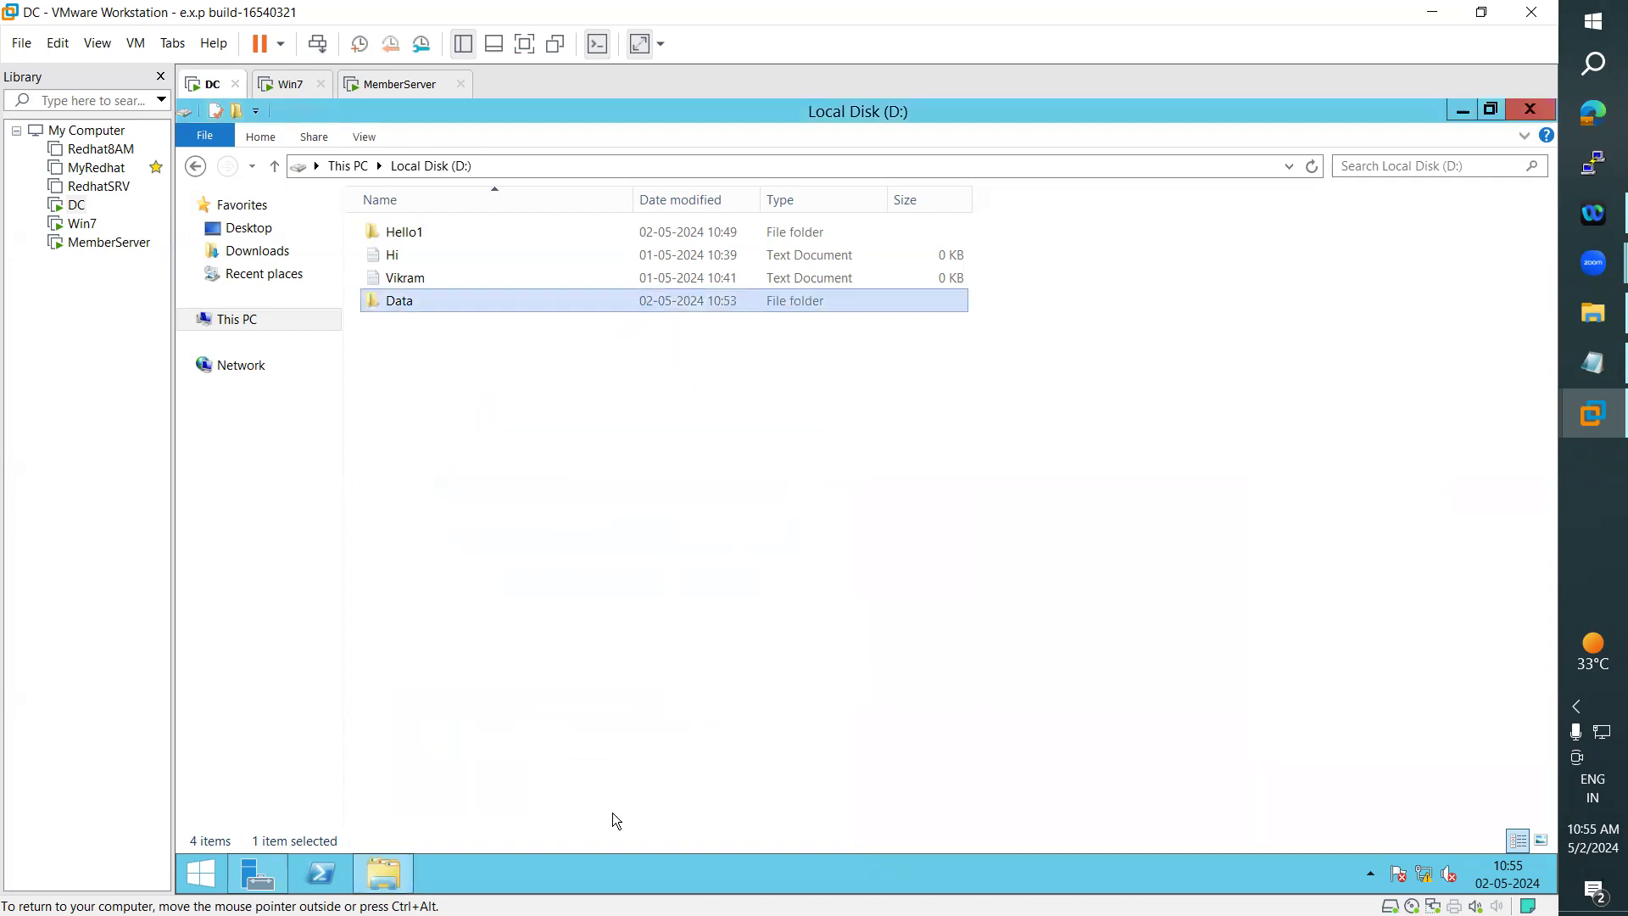
- Create a new text document named Hello inside the Data folder
double_click(397, 307)
right_click(396, 306)
mouse_move(506, 516)
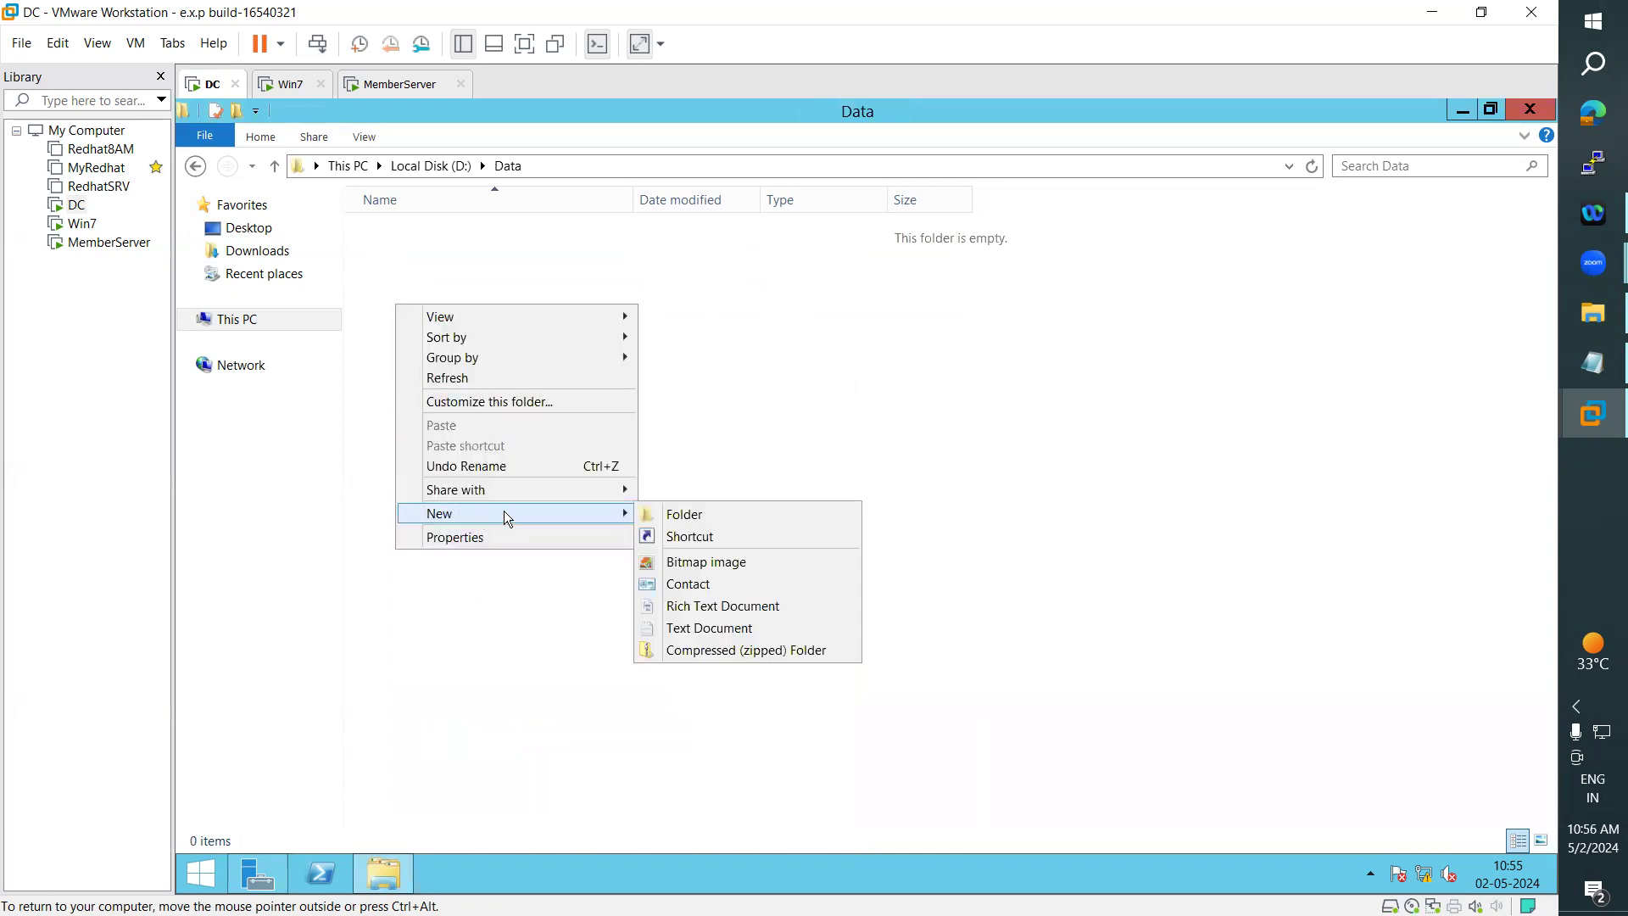
click(713, 628)
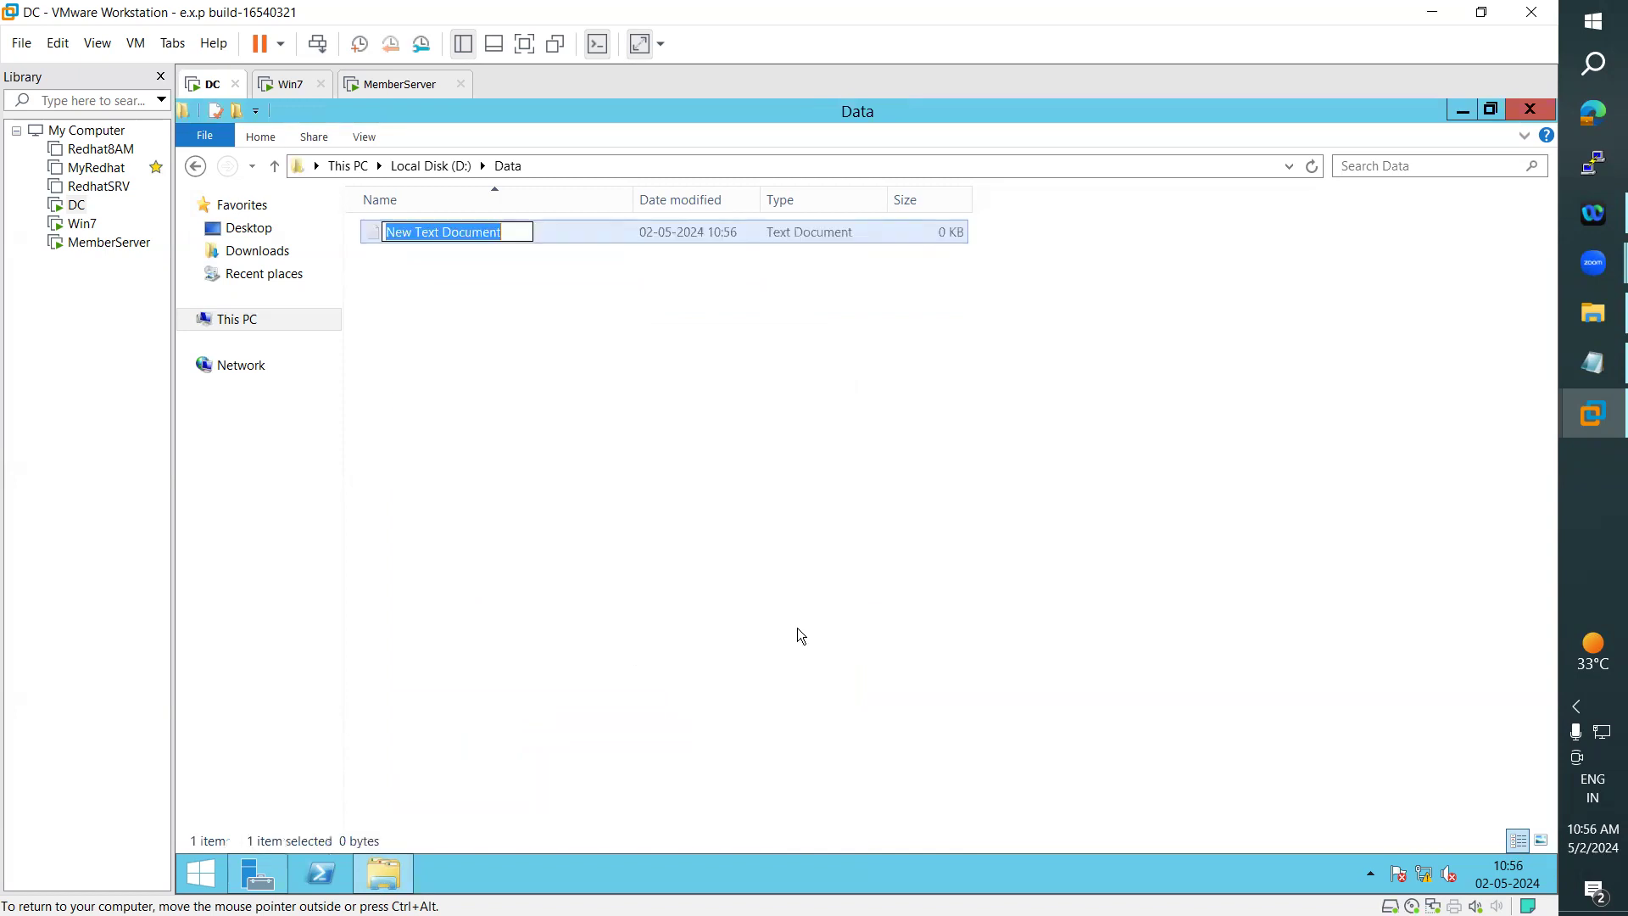
text(Hello)
key(Return)
key(Return)
- Write "thank you" in the Hello text document, save it, and close it
text(thank you)
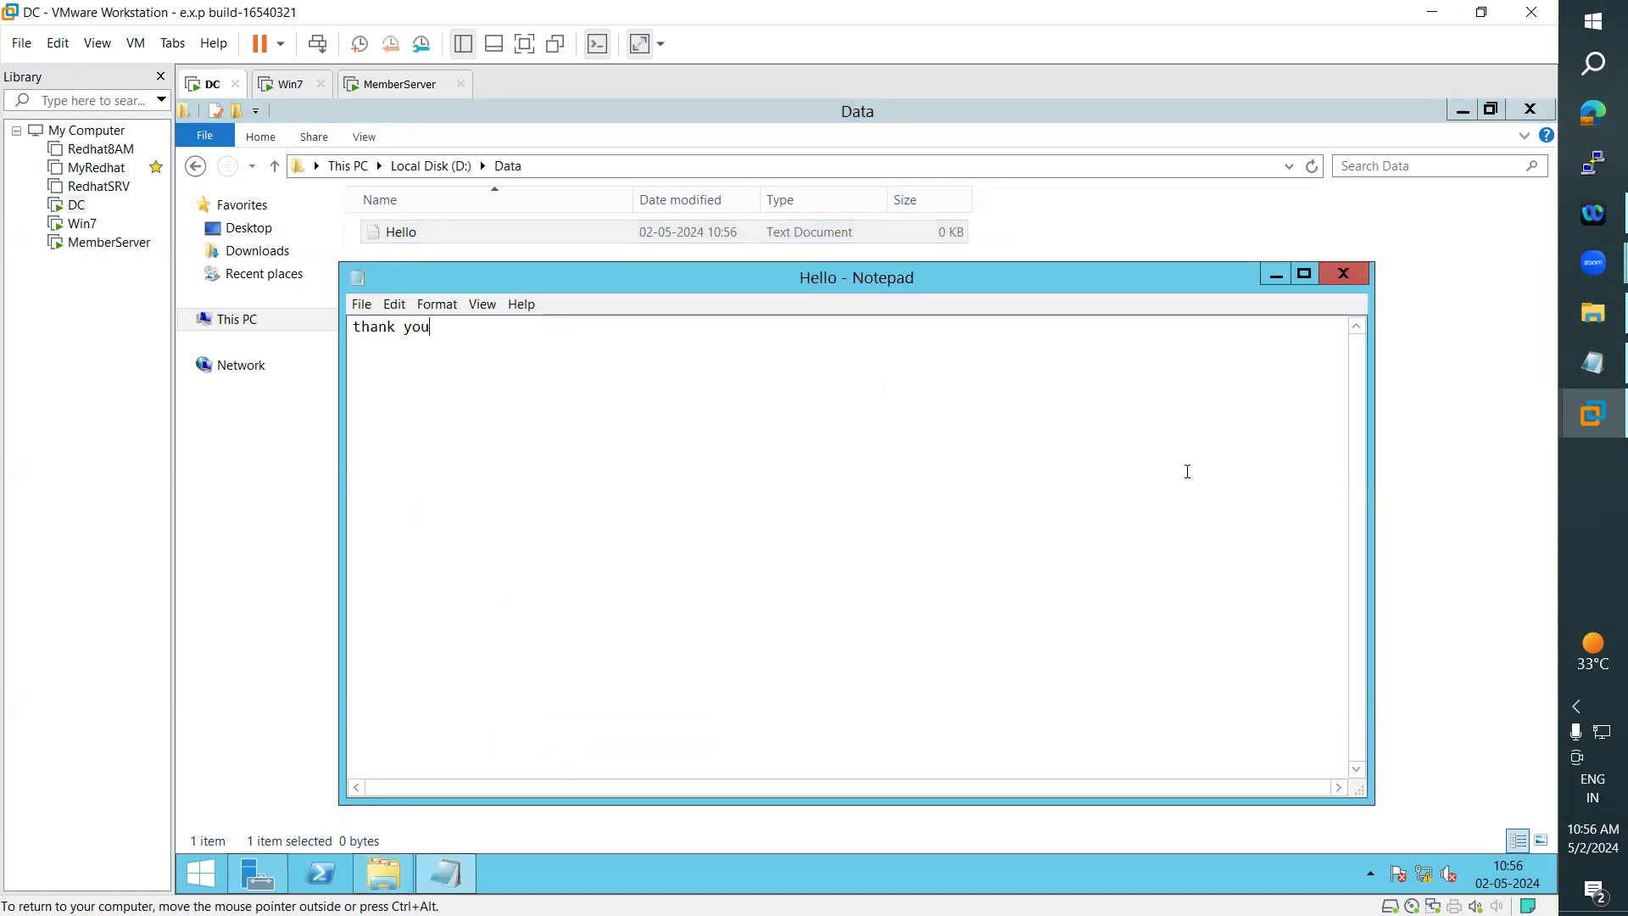
click(1349, 272)
click(445, 873)
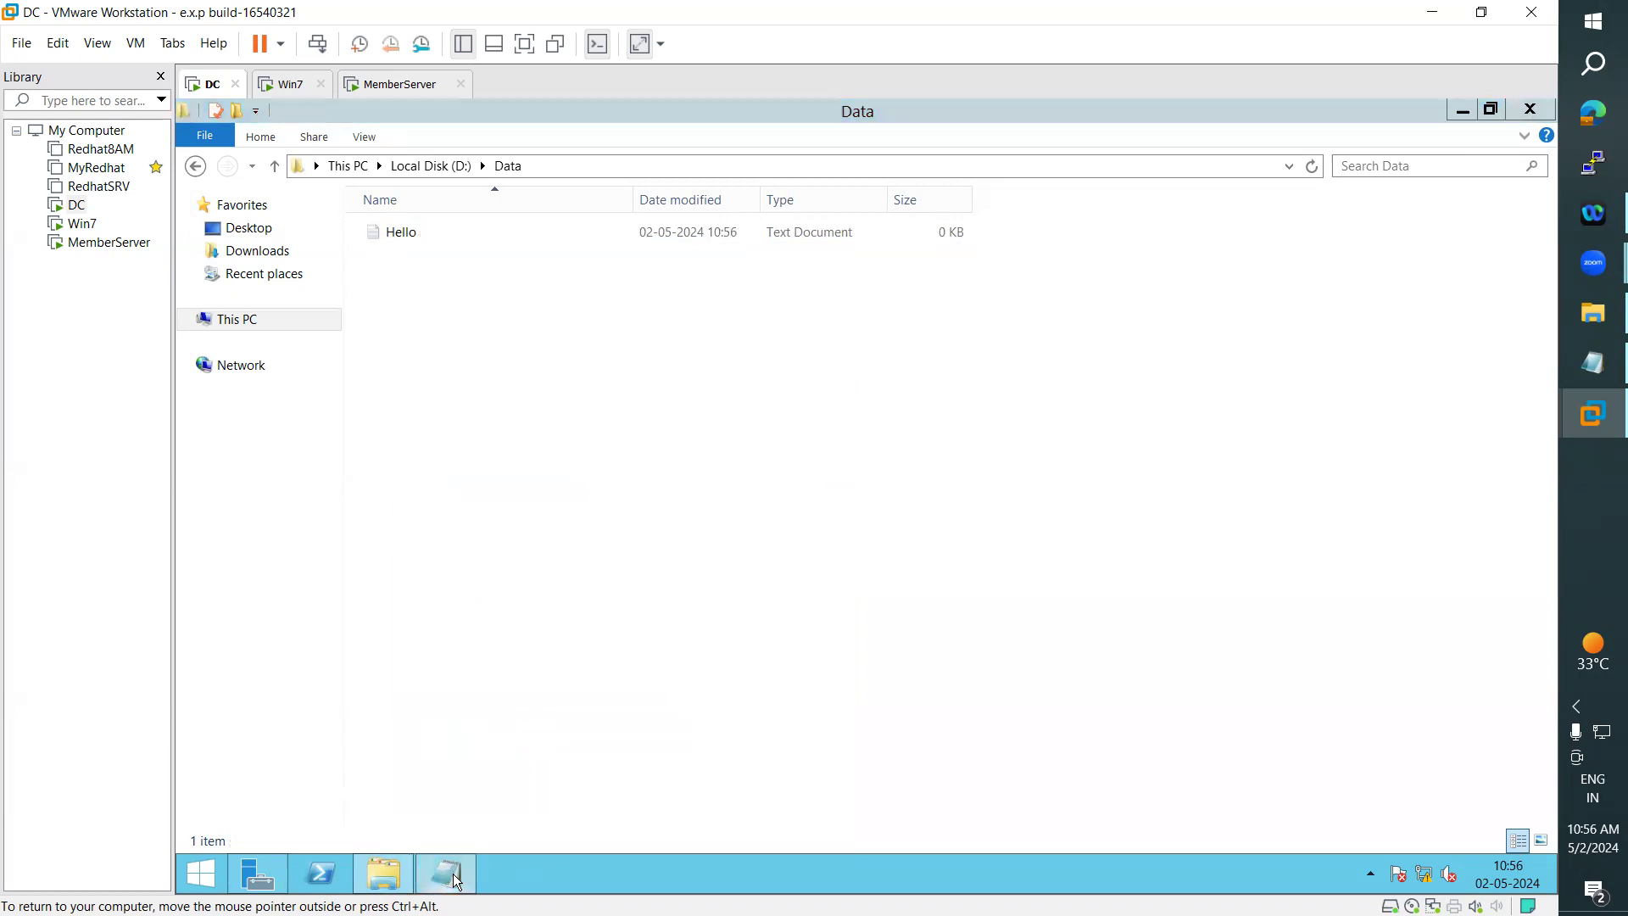
click(1355, 273)
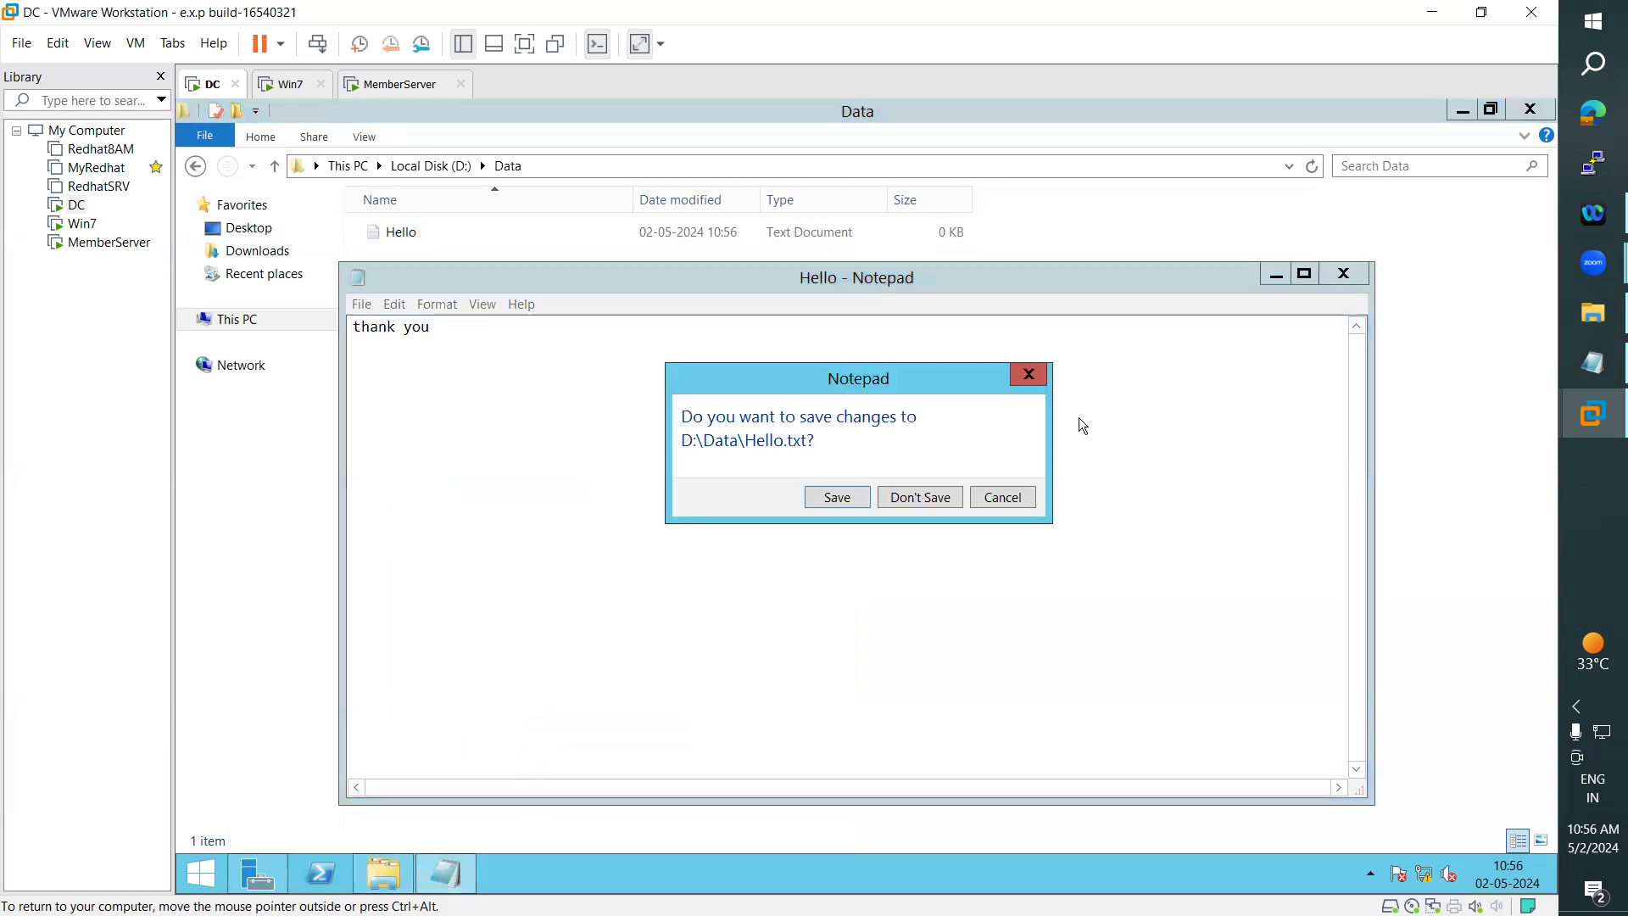
click(831, 501)
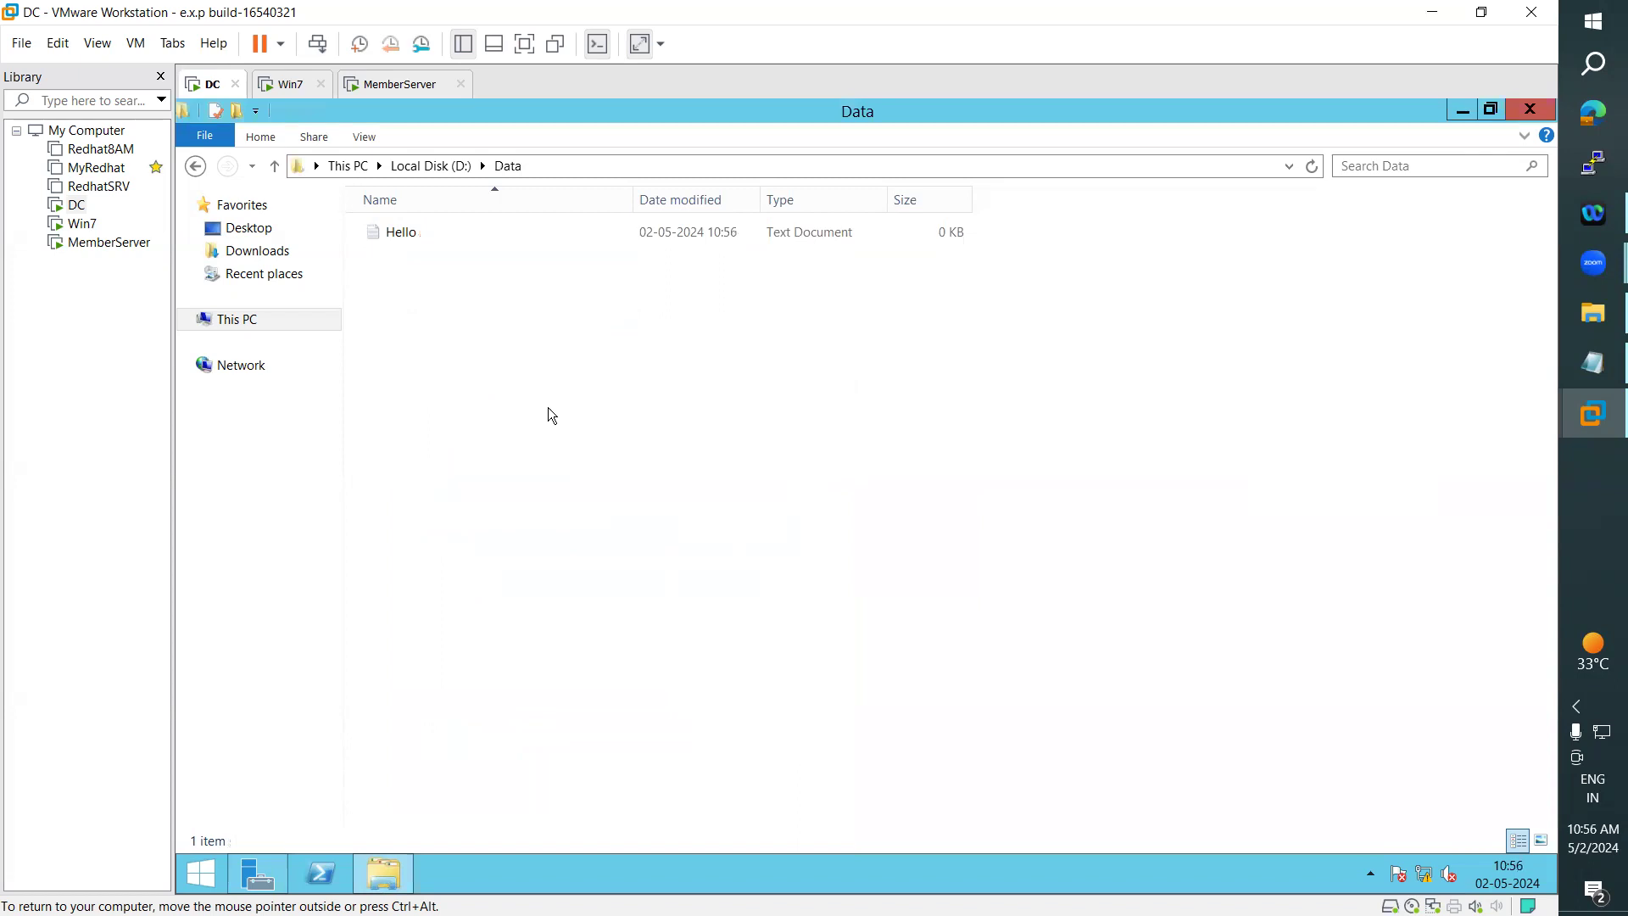
- Rename the Hello text document in the Data folder as HelloHello
click(405, 238)
key(F2)
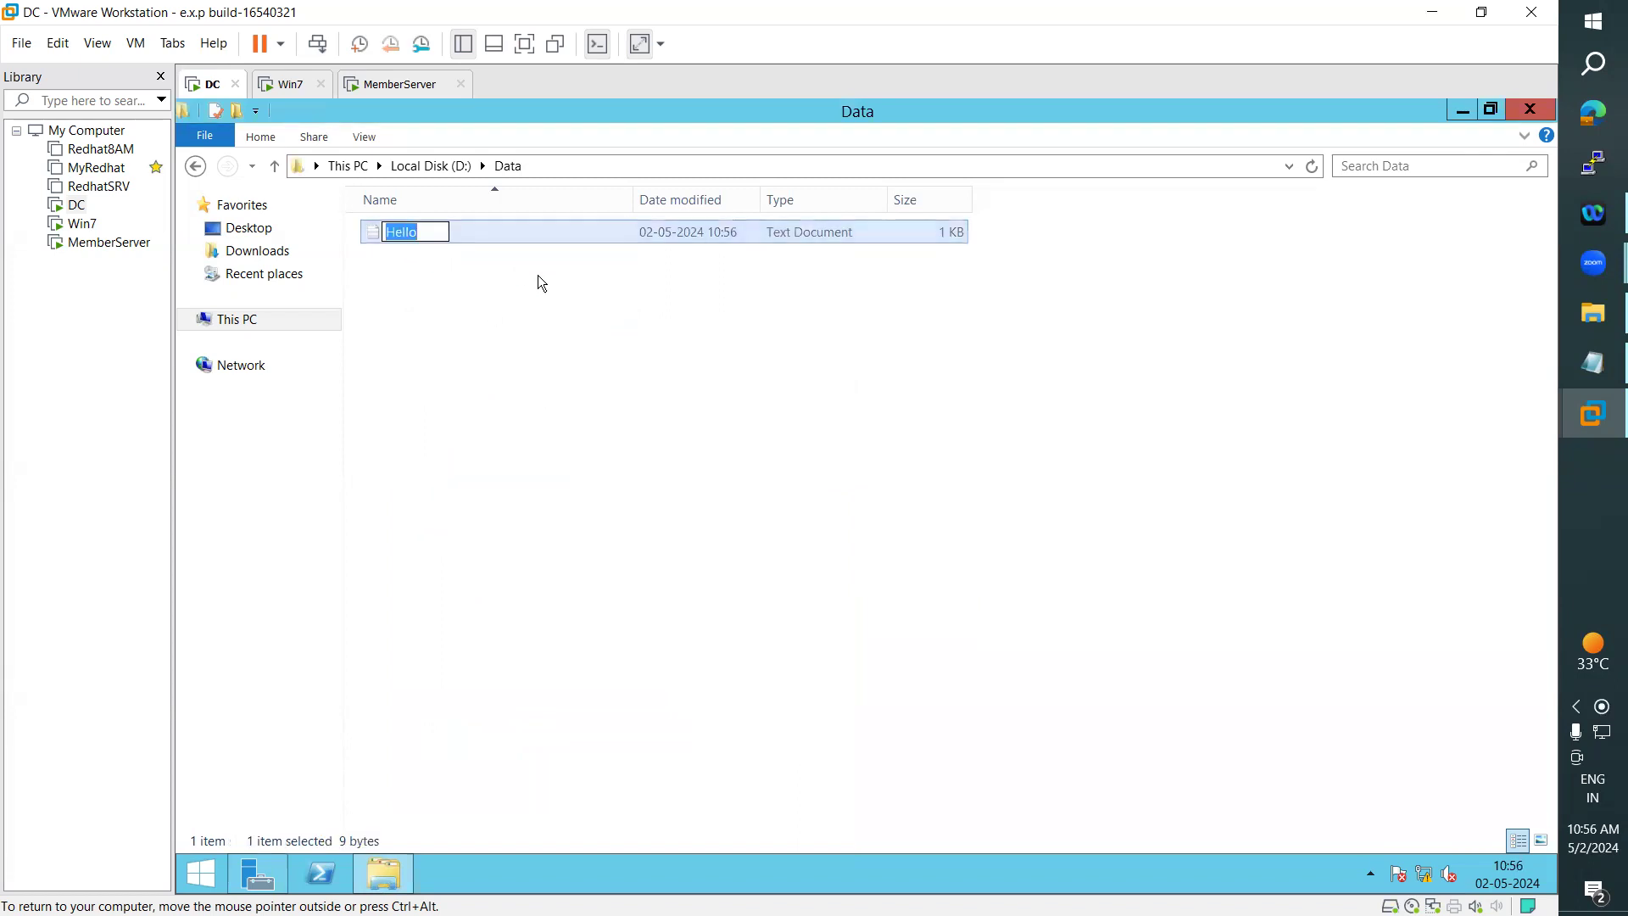
text(Hello)
key(Return)
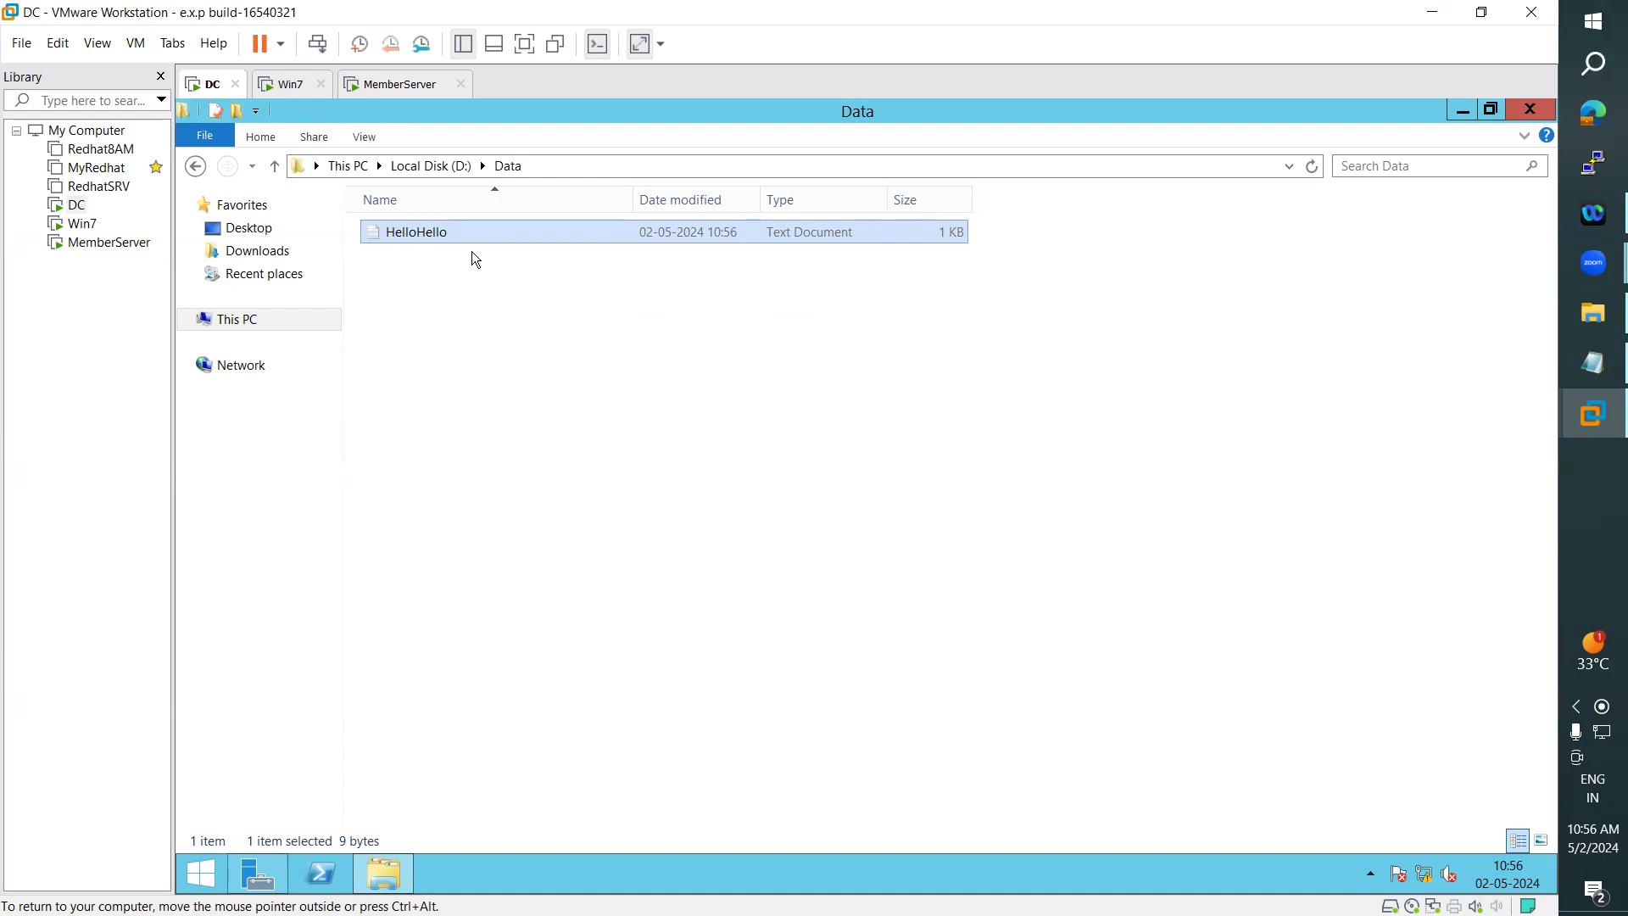
click(512, 178)
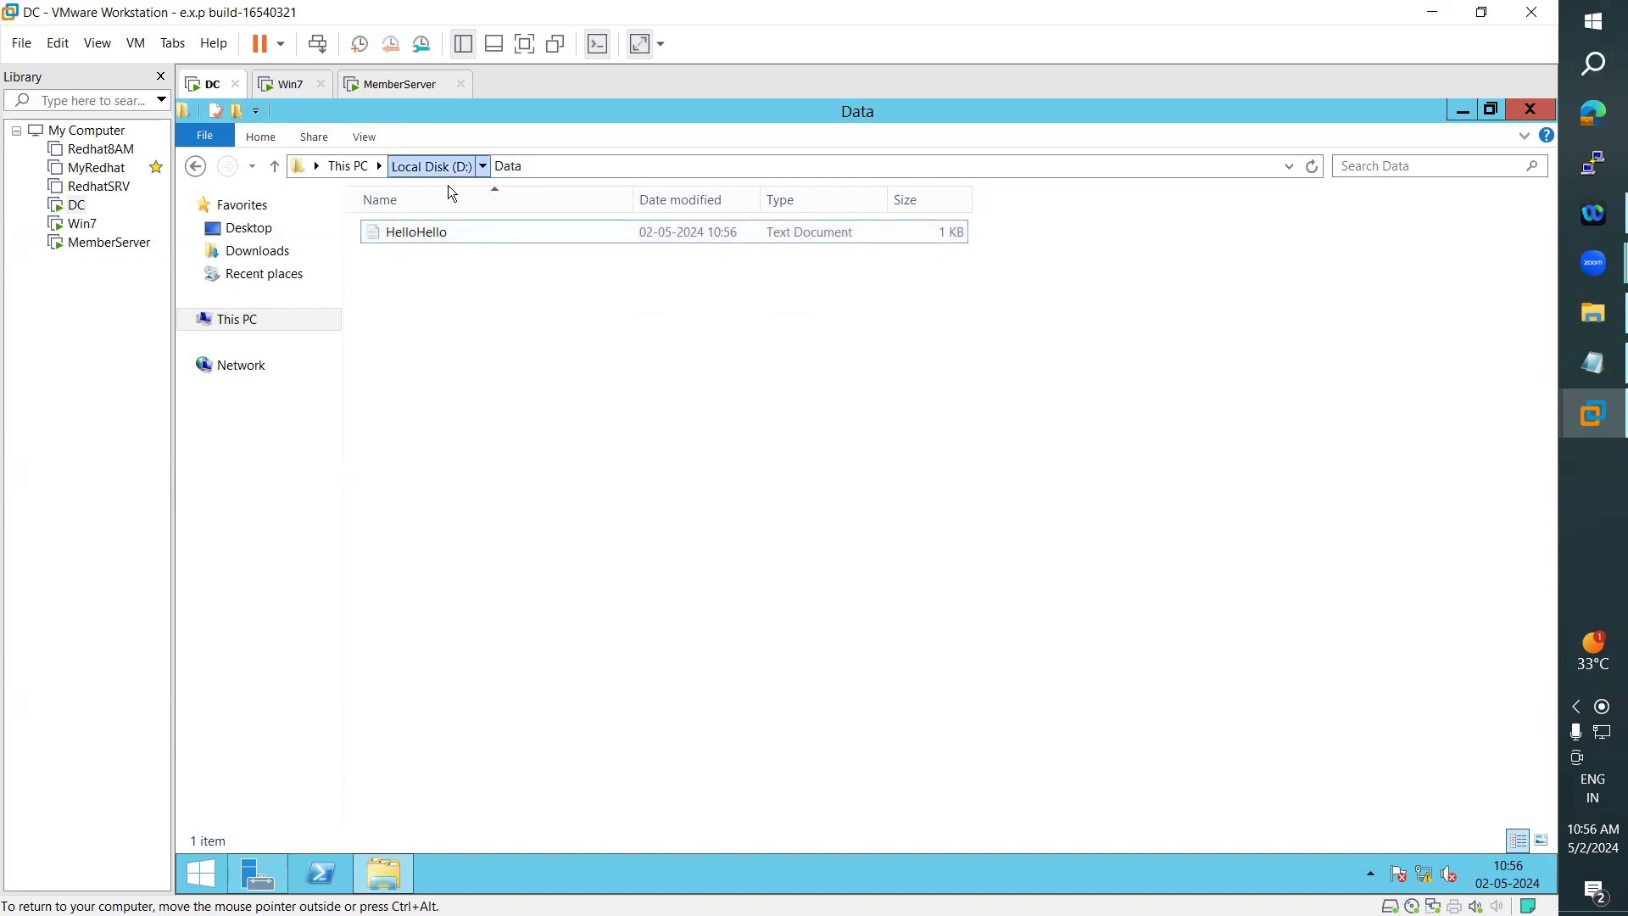
- Go back to Local Disk (D:) and reopen the Data folder to check access to its contents
click(434, 167)
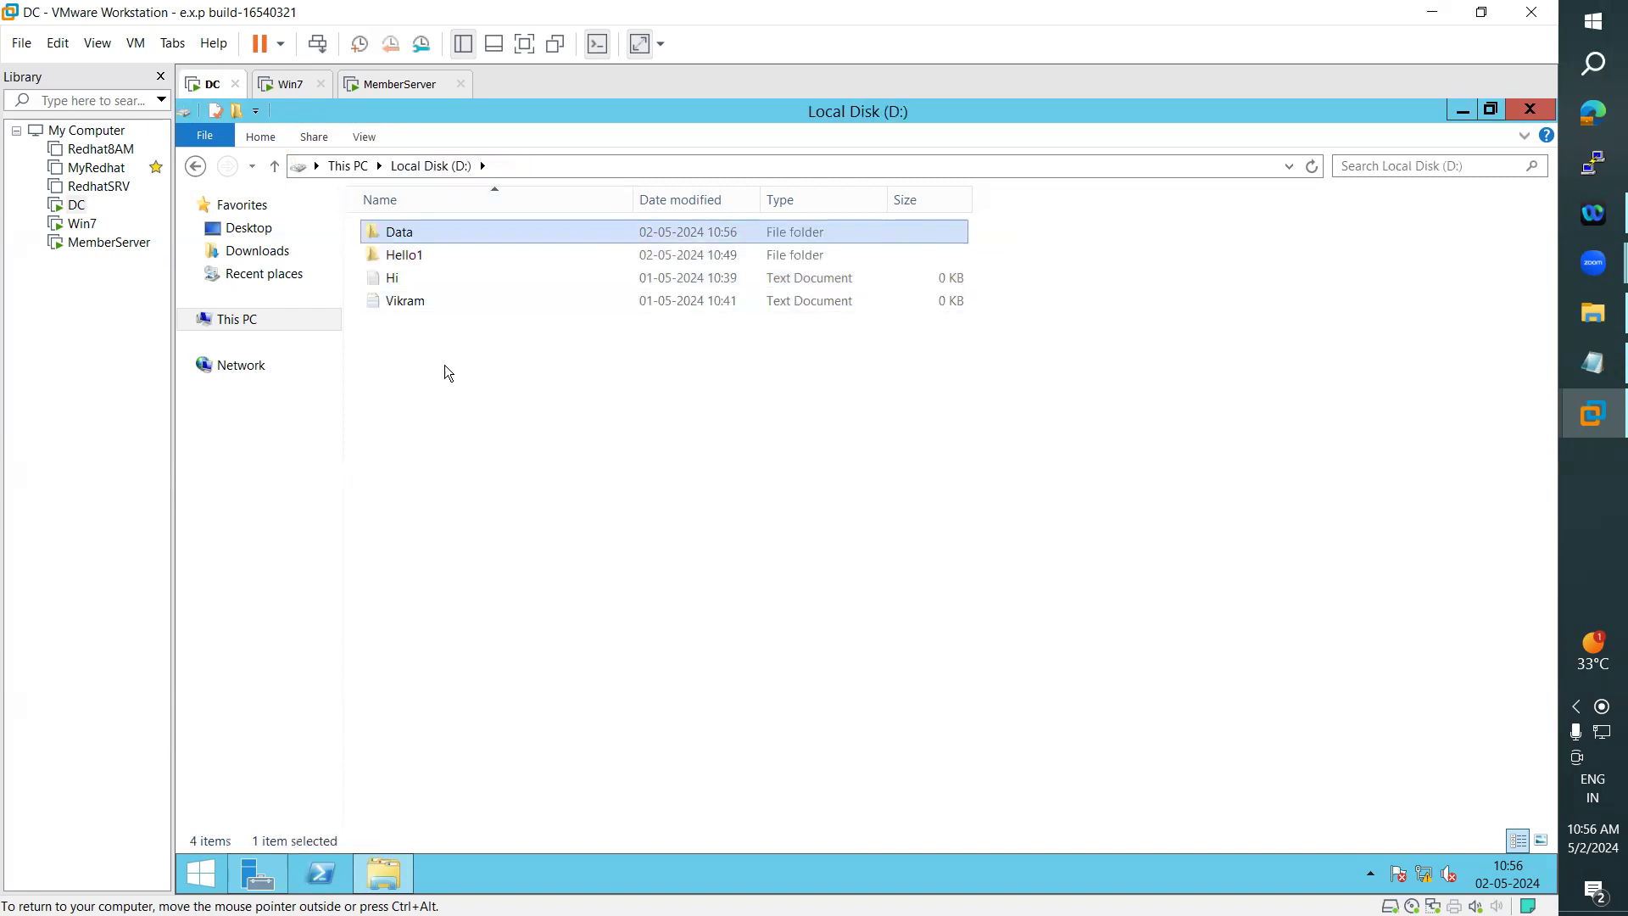
double_click(408, 242)
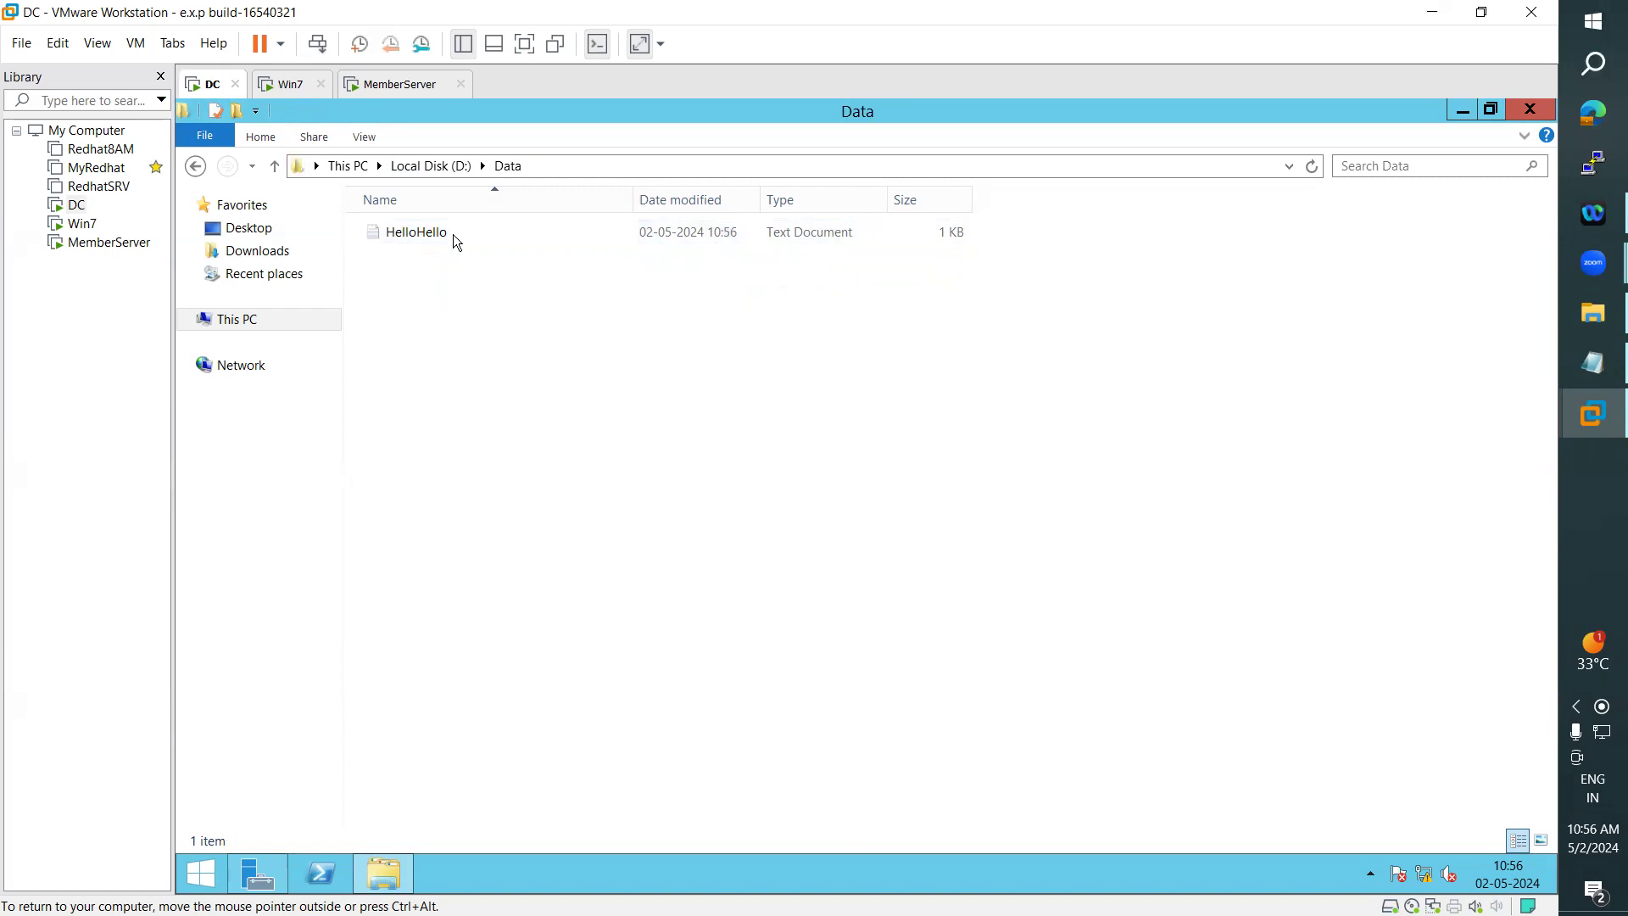
click(444, 166)
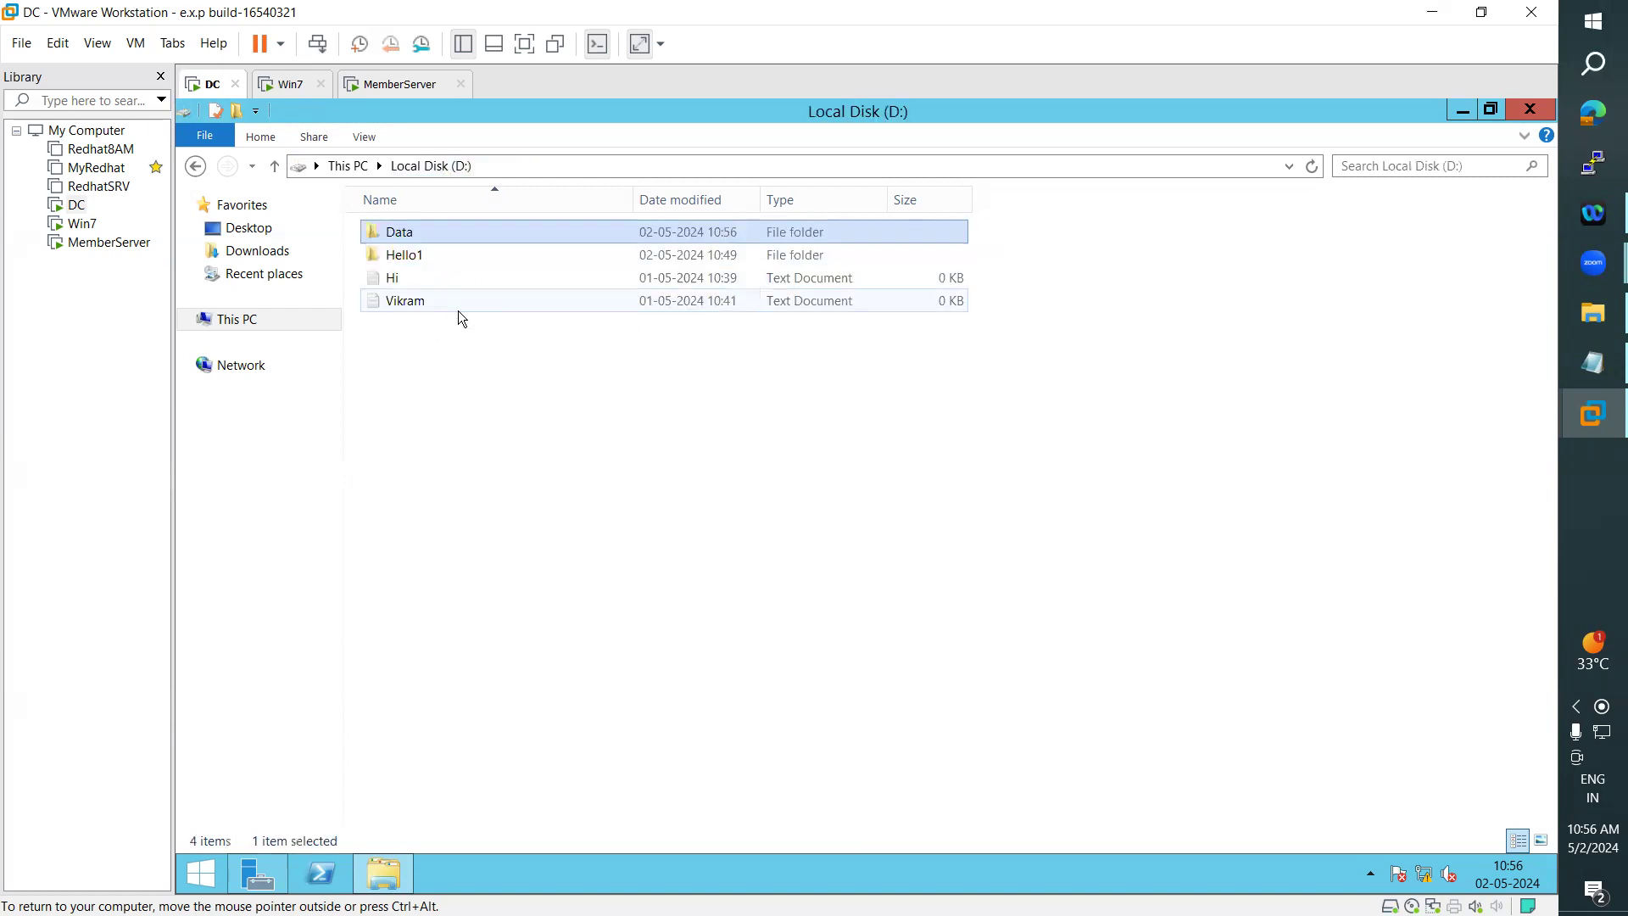
double_click(413, 238)
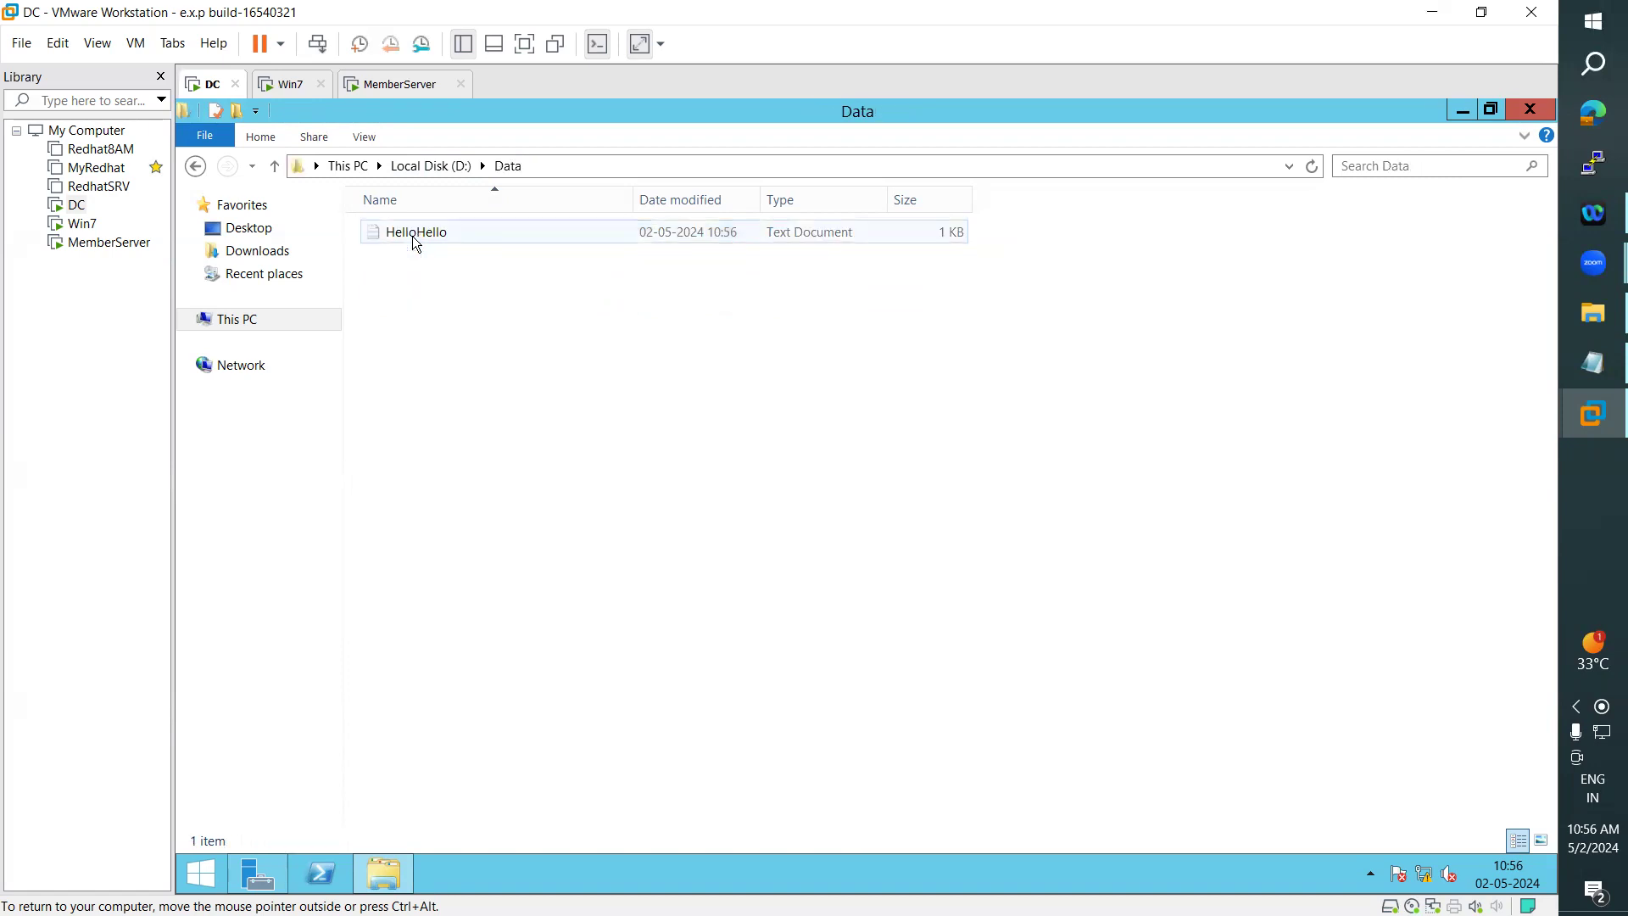
- Shorten the text in HelloHello to "thank", save and close the file, and return to Local Disk (D:)
double_click(415, 242)
drag(434, 328, 401, 327)
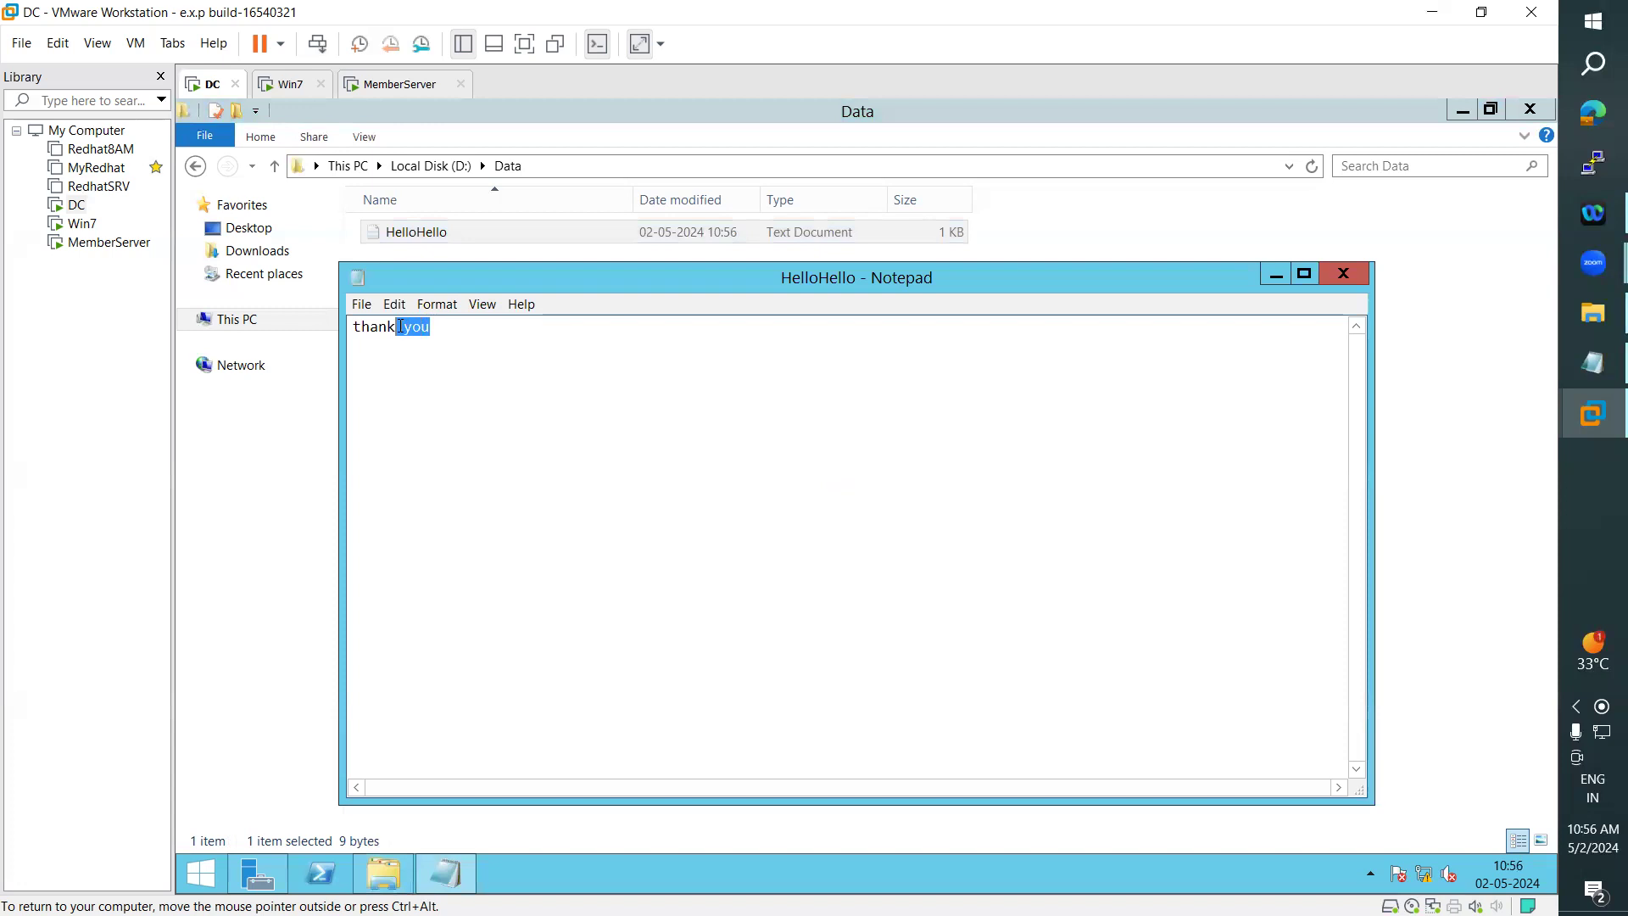
key(BackSpace)
click(1321, 273)
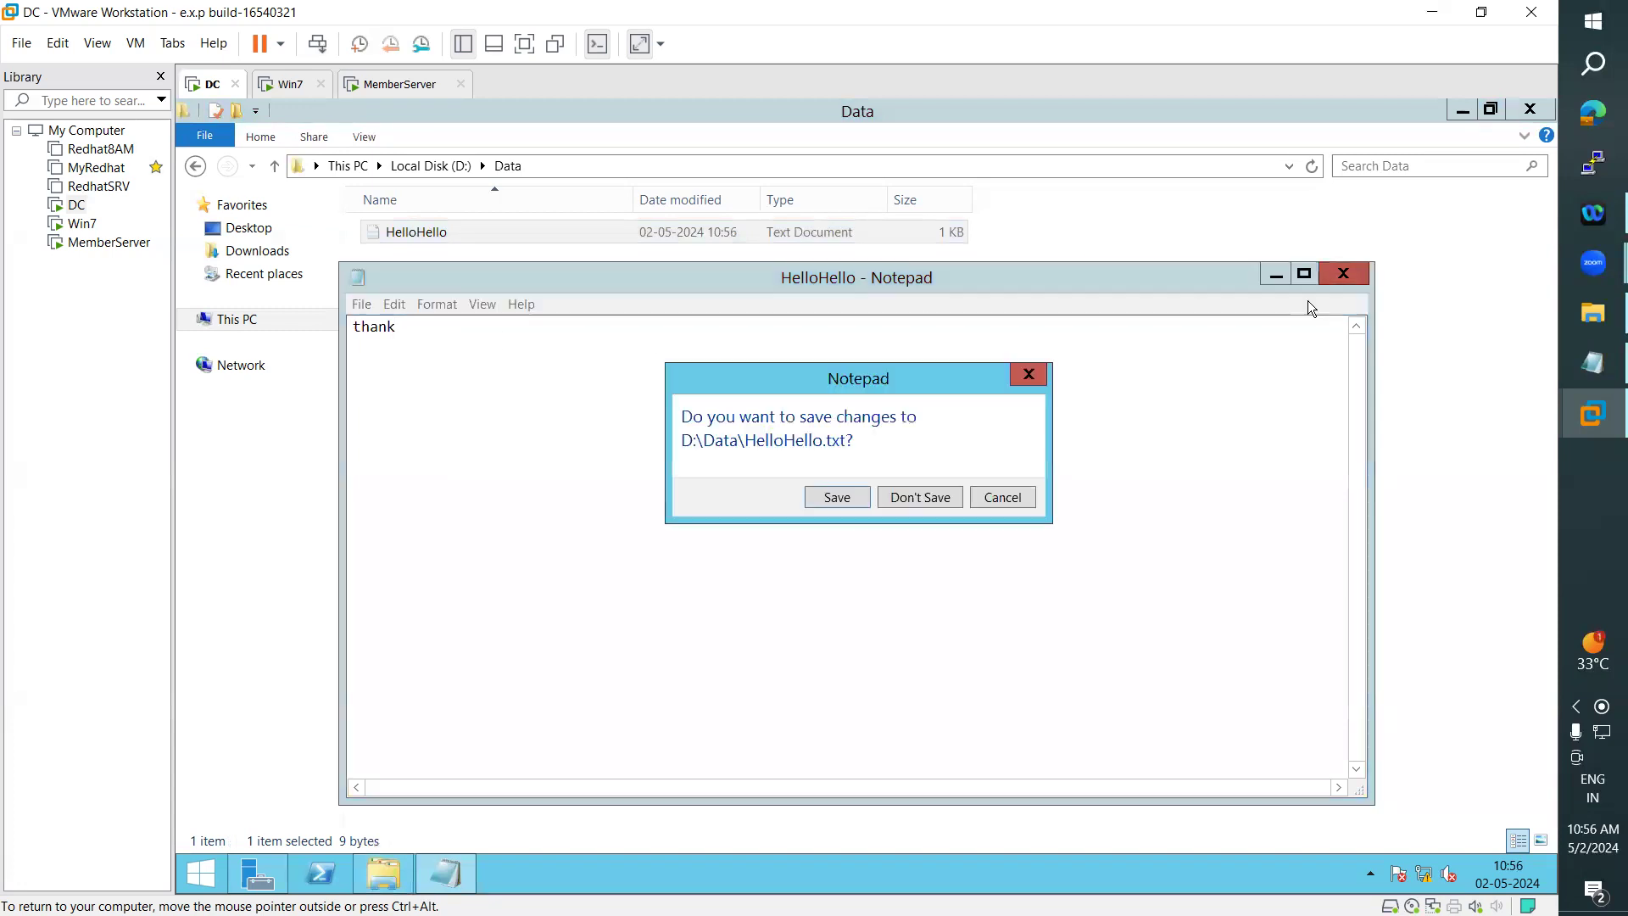
click(832, 499)
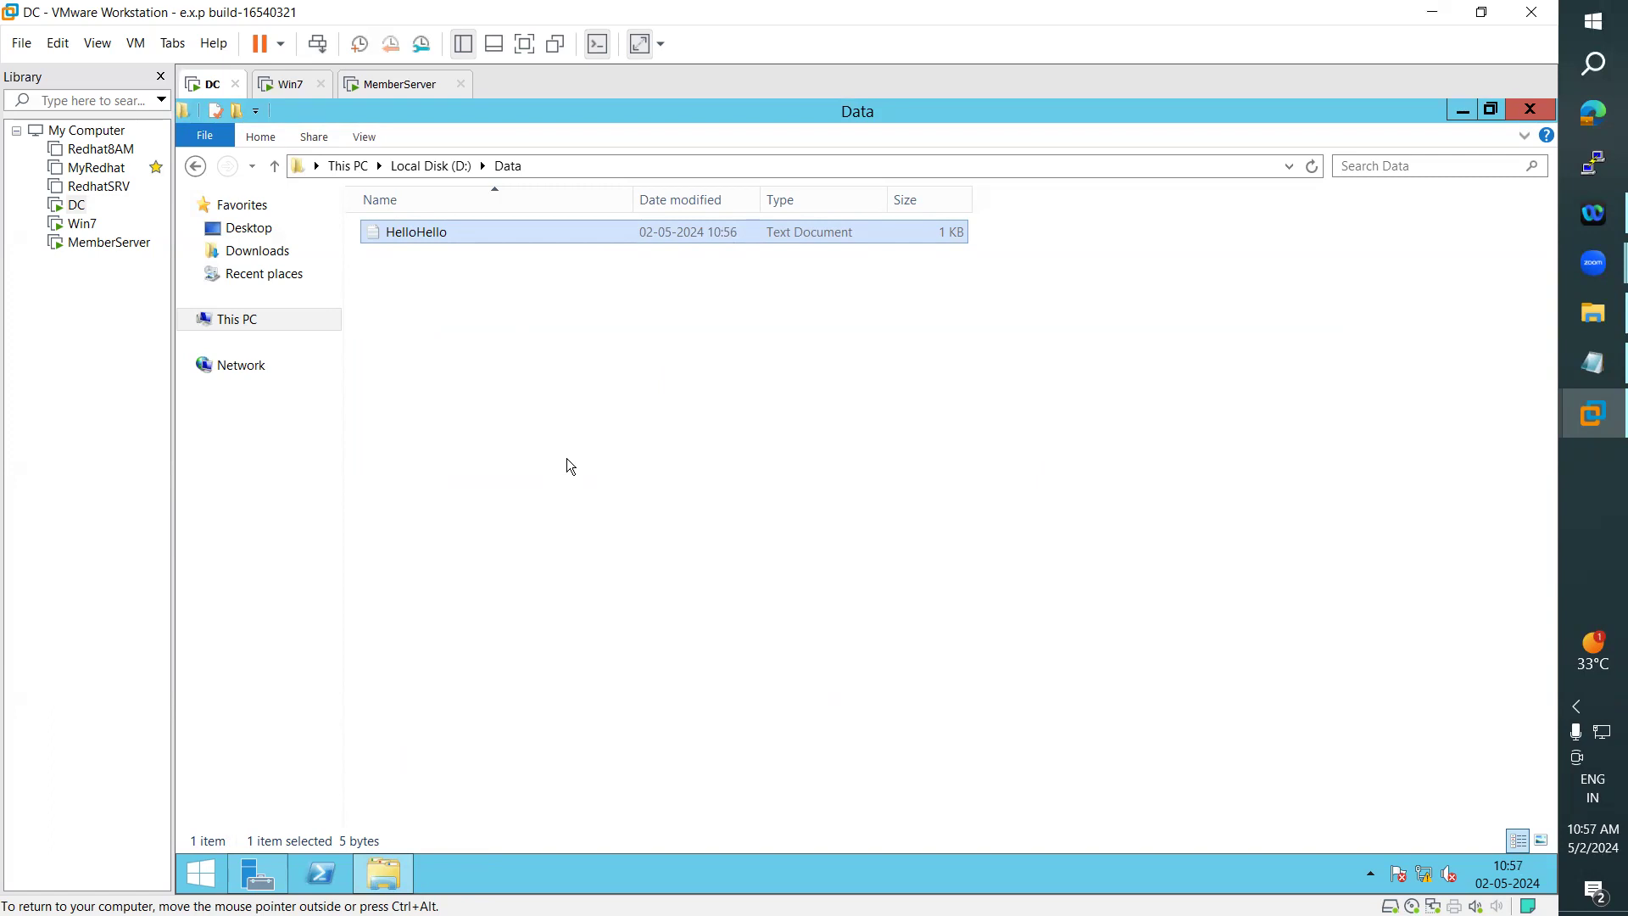
click(431, 166)
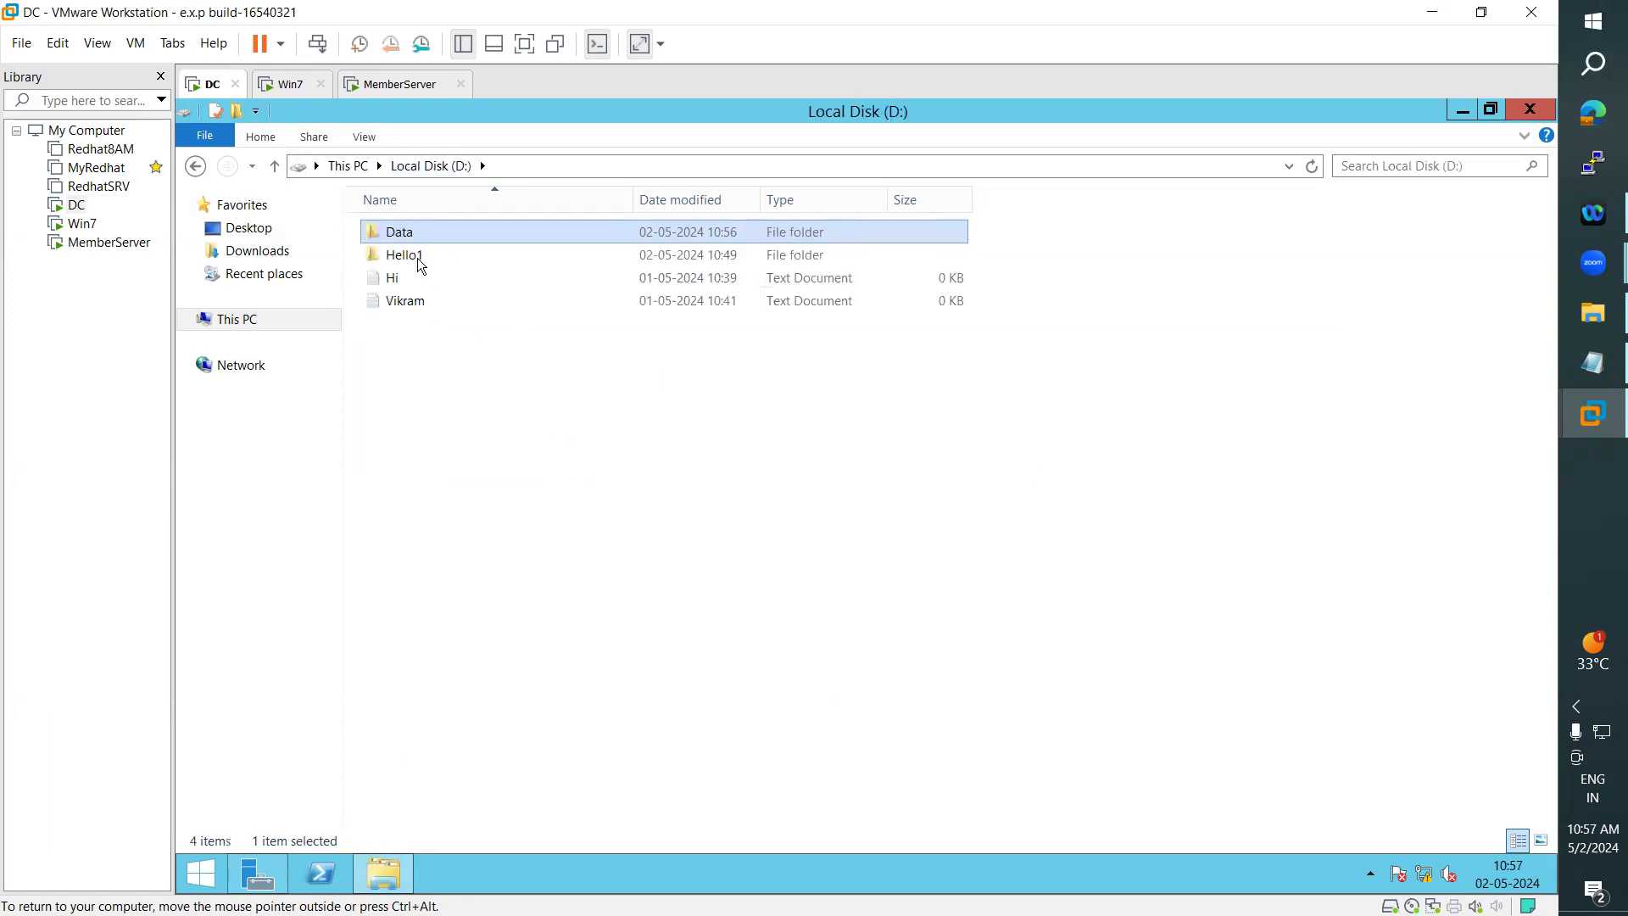
- Check the NTFS permission entries on the Data folder's security settings and close its properties
right_click(405, 233)
click(490, 507)
click(549, 279)
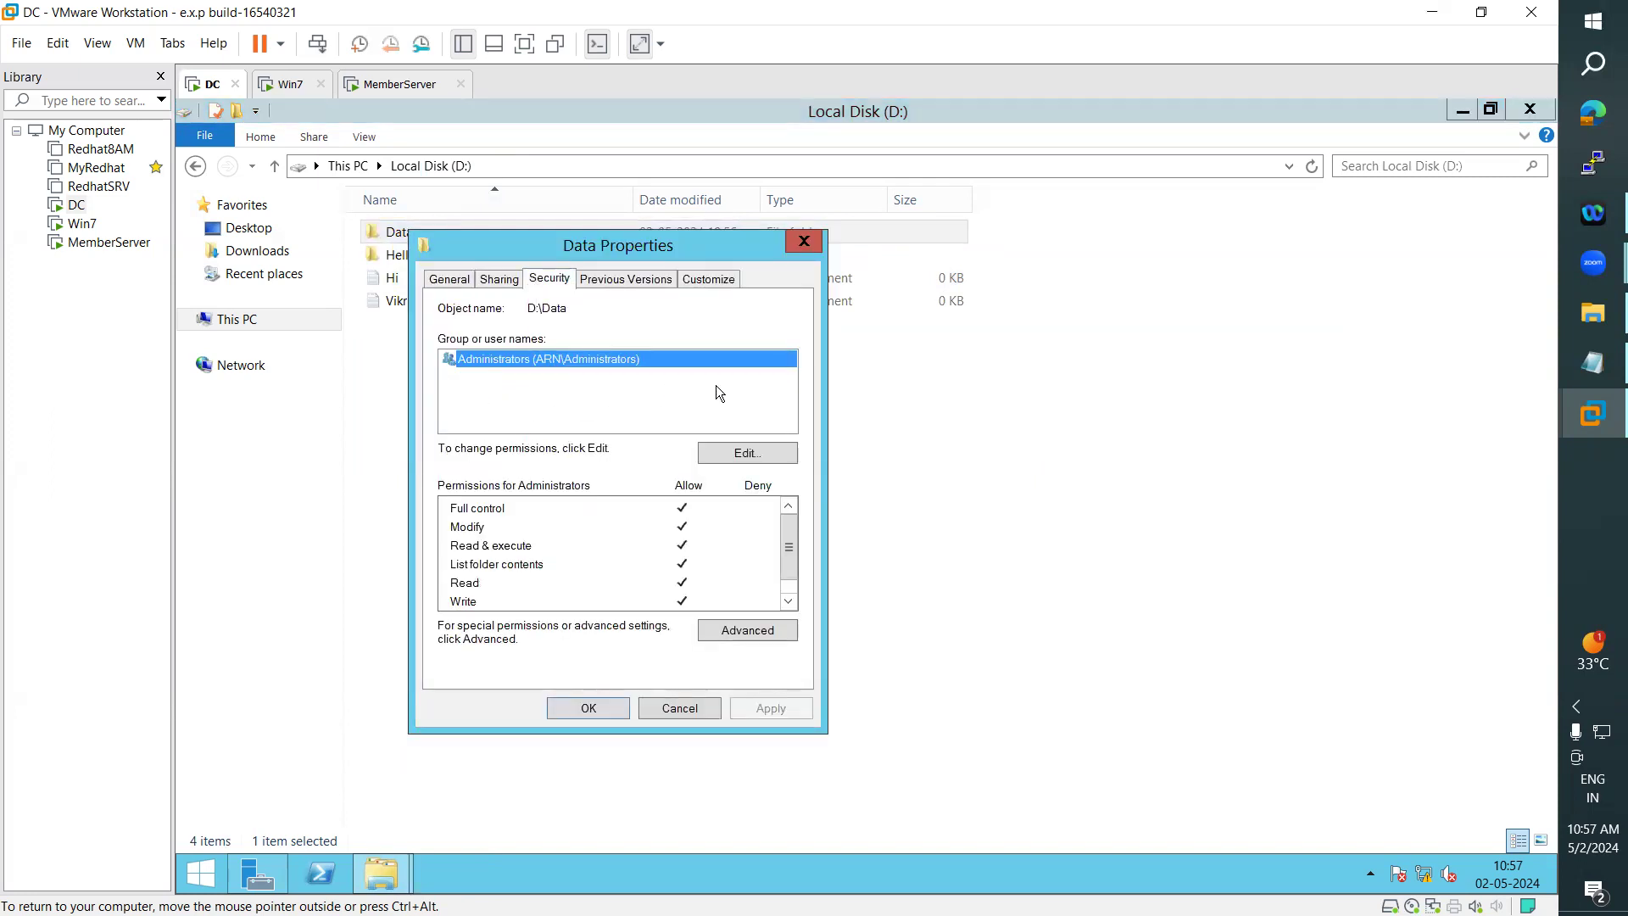
click(589, 708)
- Sign the administrator account out of the DC
click(197, 874)
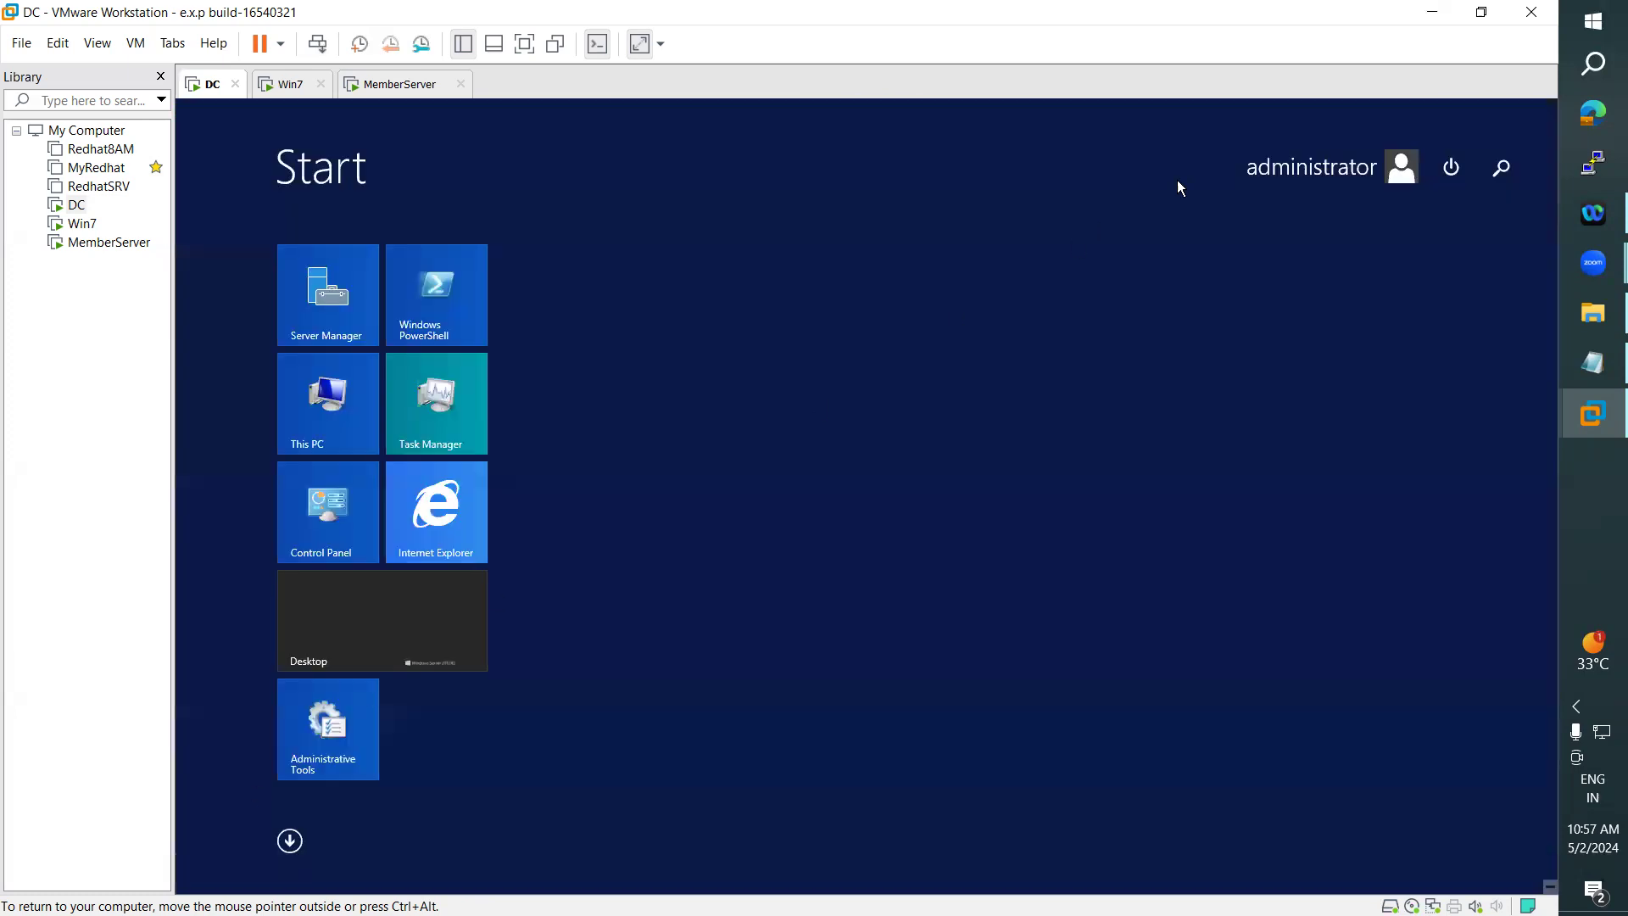
click(1310, 166)
click(1226, 248)
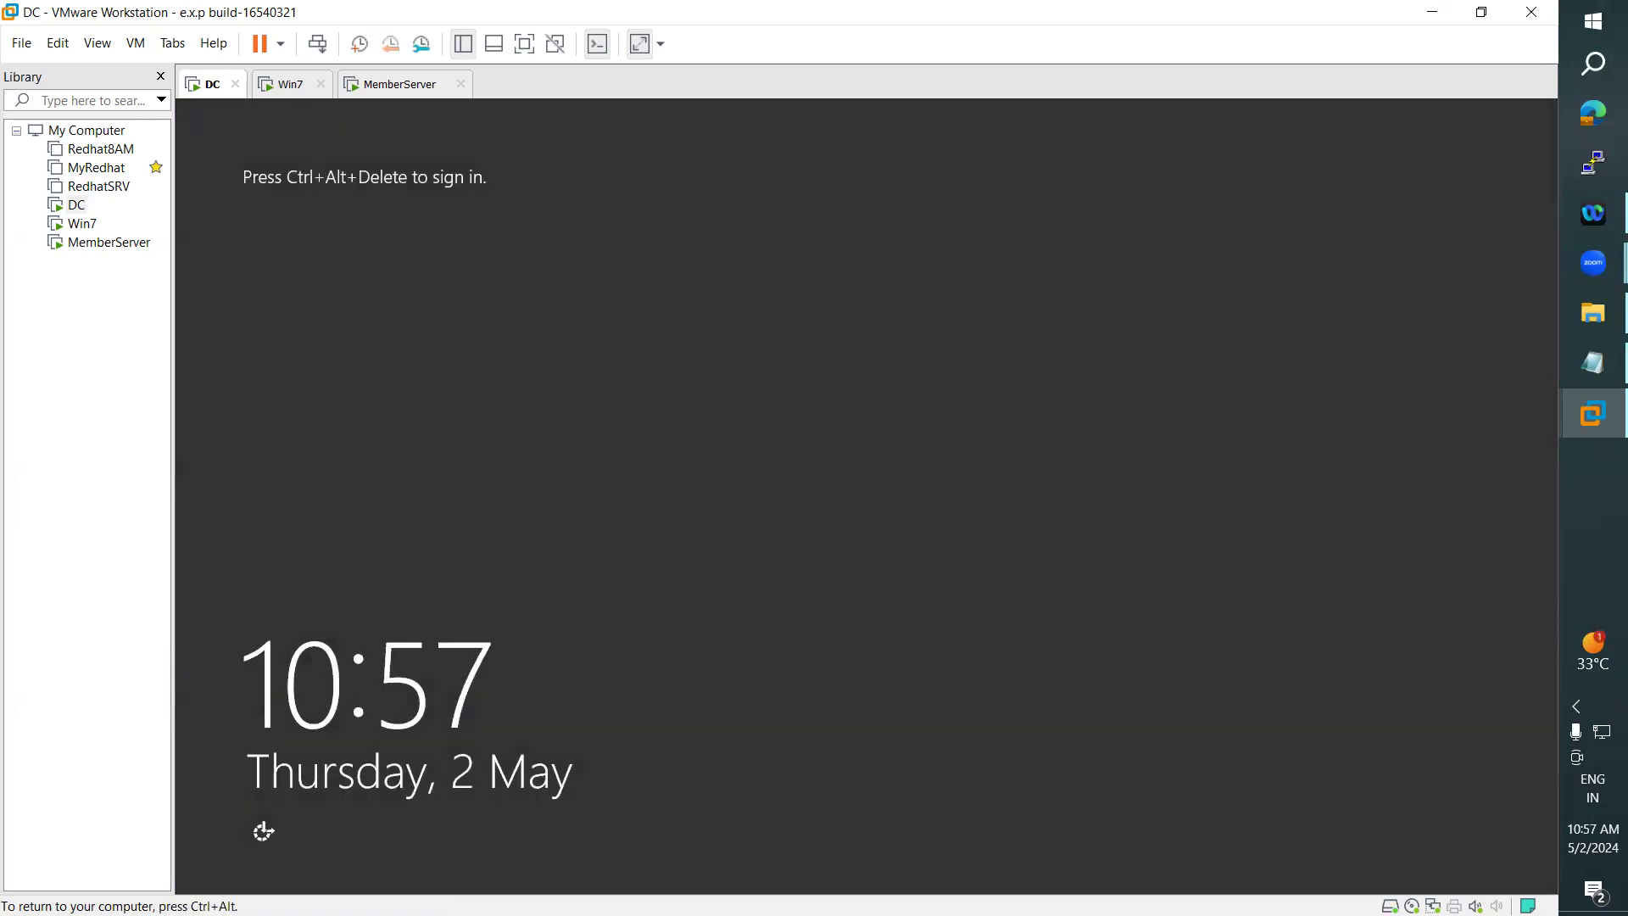
- Send Ctrl+Alt+Del to the DC and sign in as user ARN with the account password
click(136, 45)
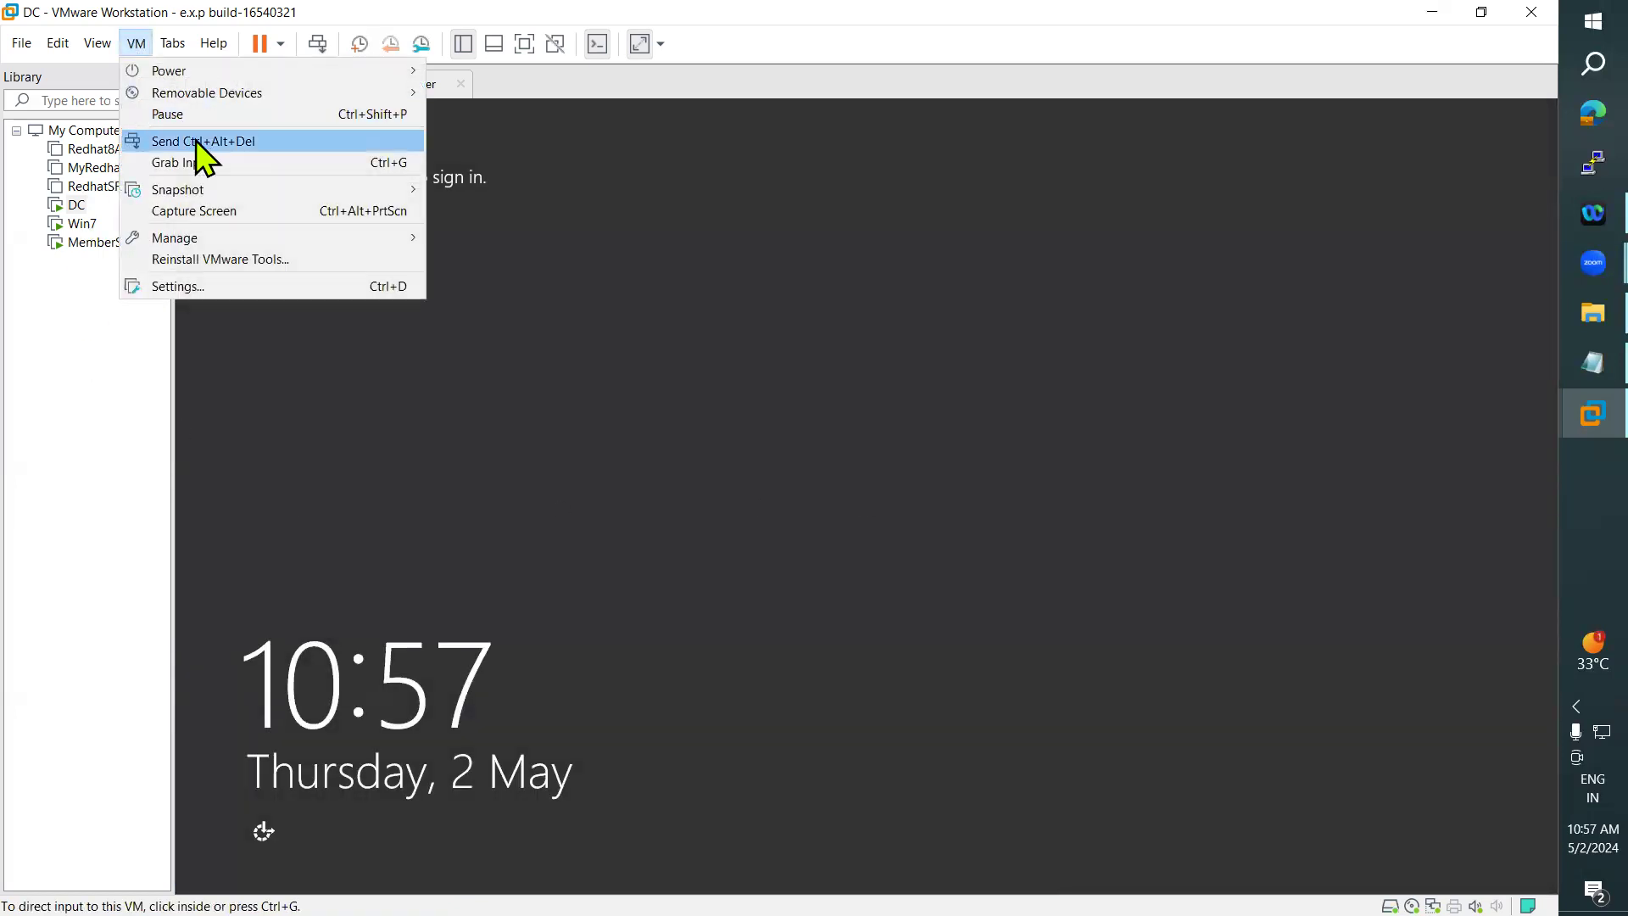
click(204, 141)
click(974, 431)
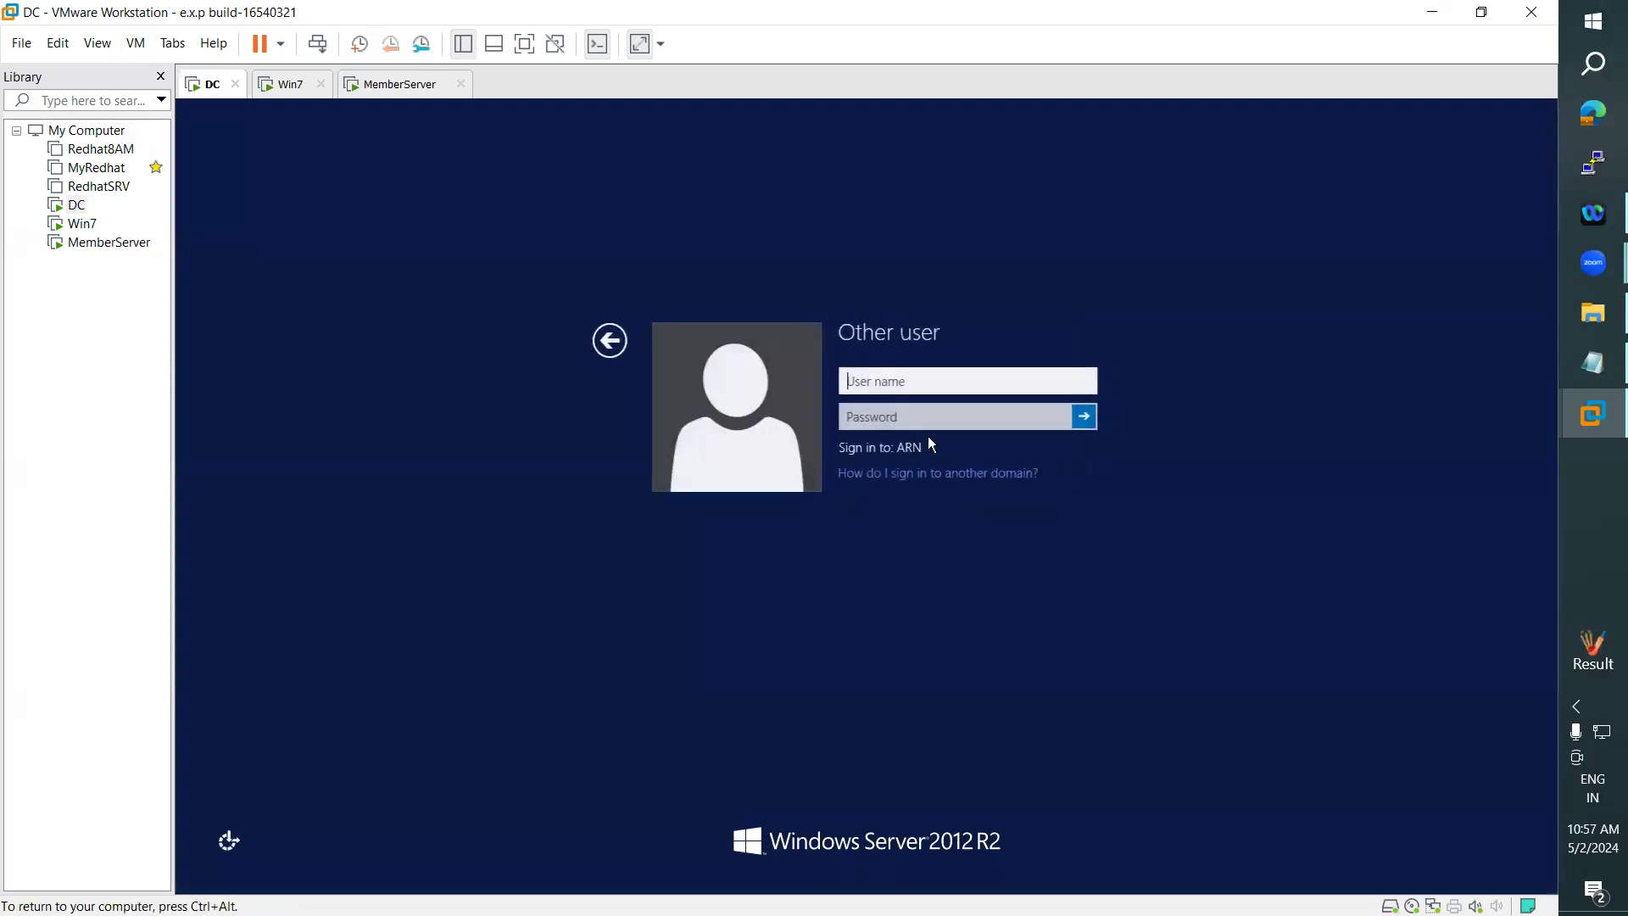
text(ARN)
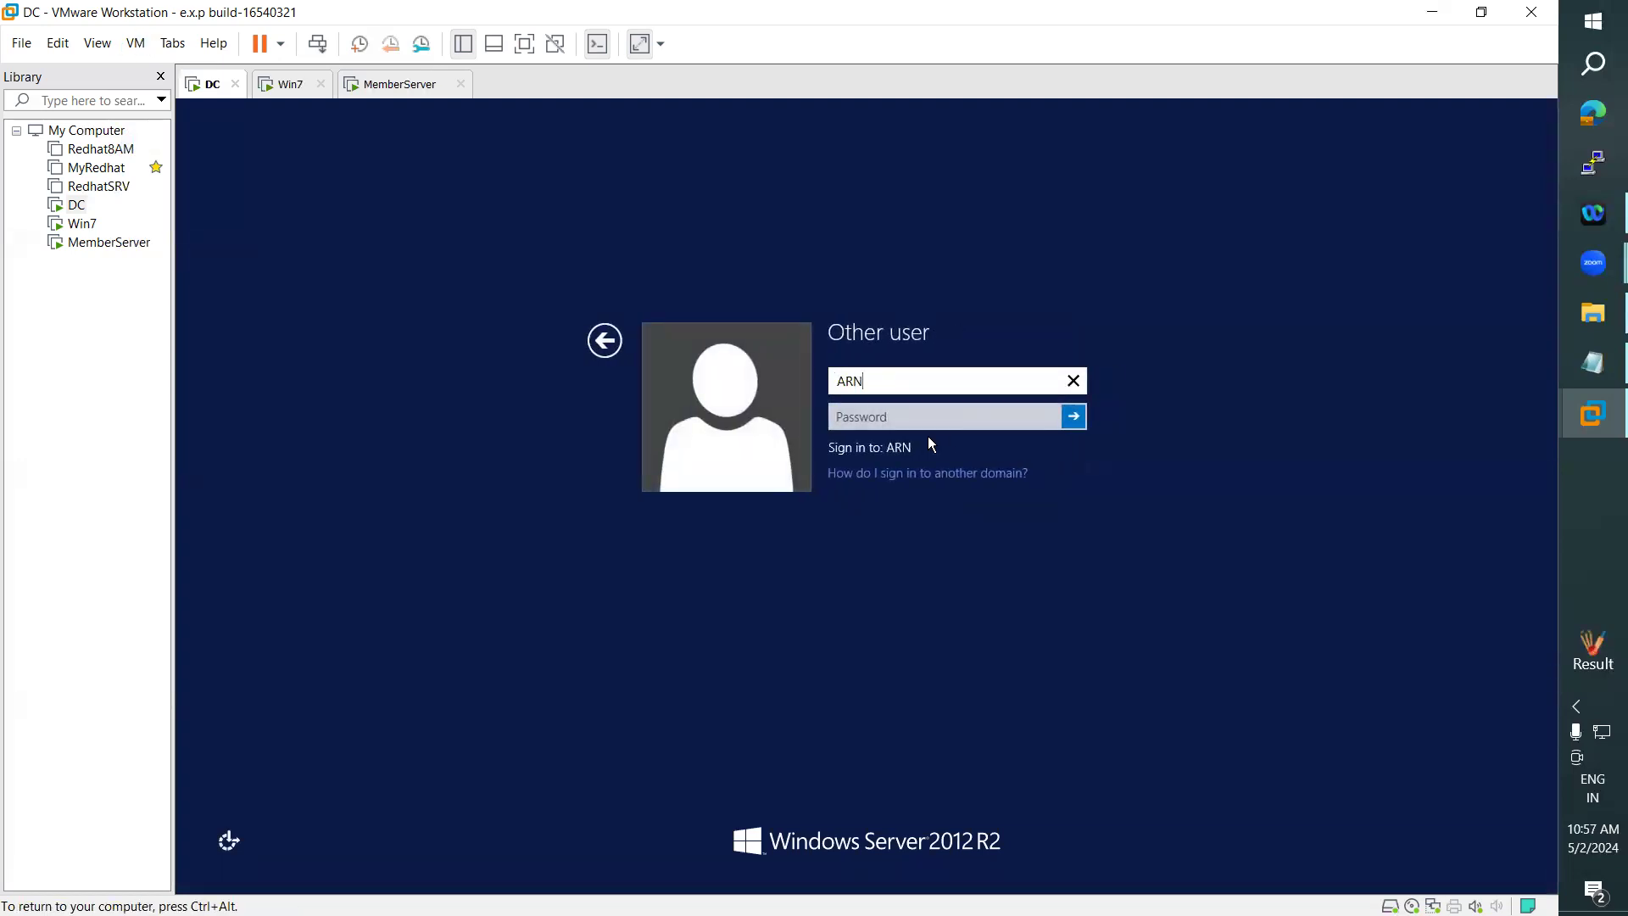
key(Tab)
text(•••••••••••)
key(Return)
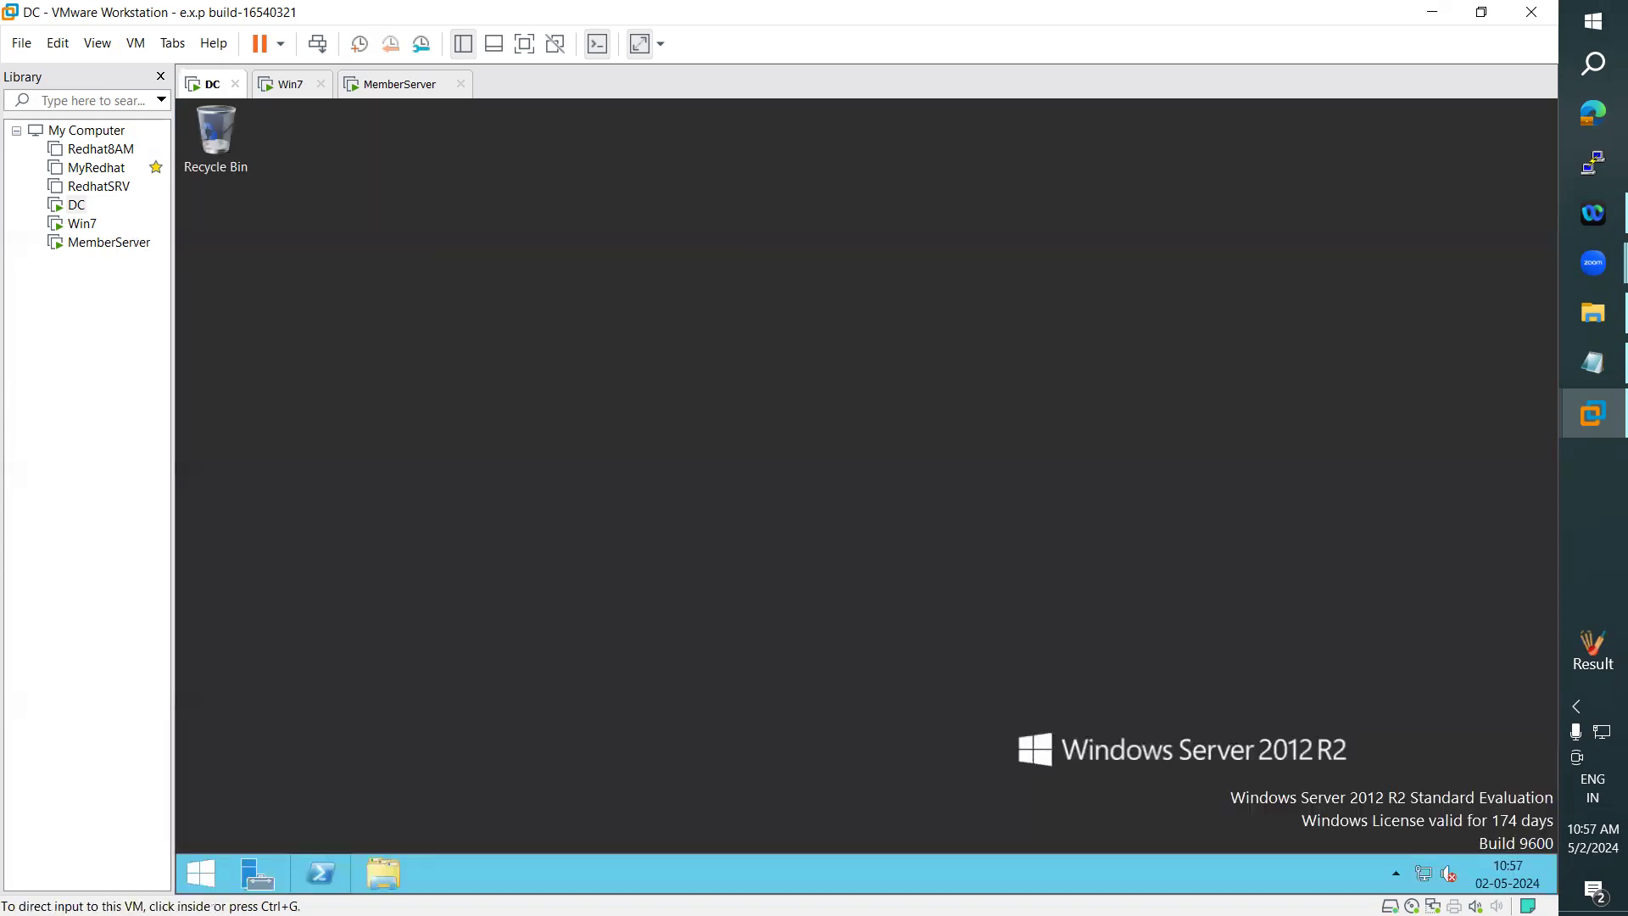
- Browse to Local Disk (D:) in a maximized File Explorer window and try to open the Data folder
click(390, 877)
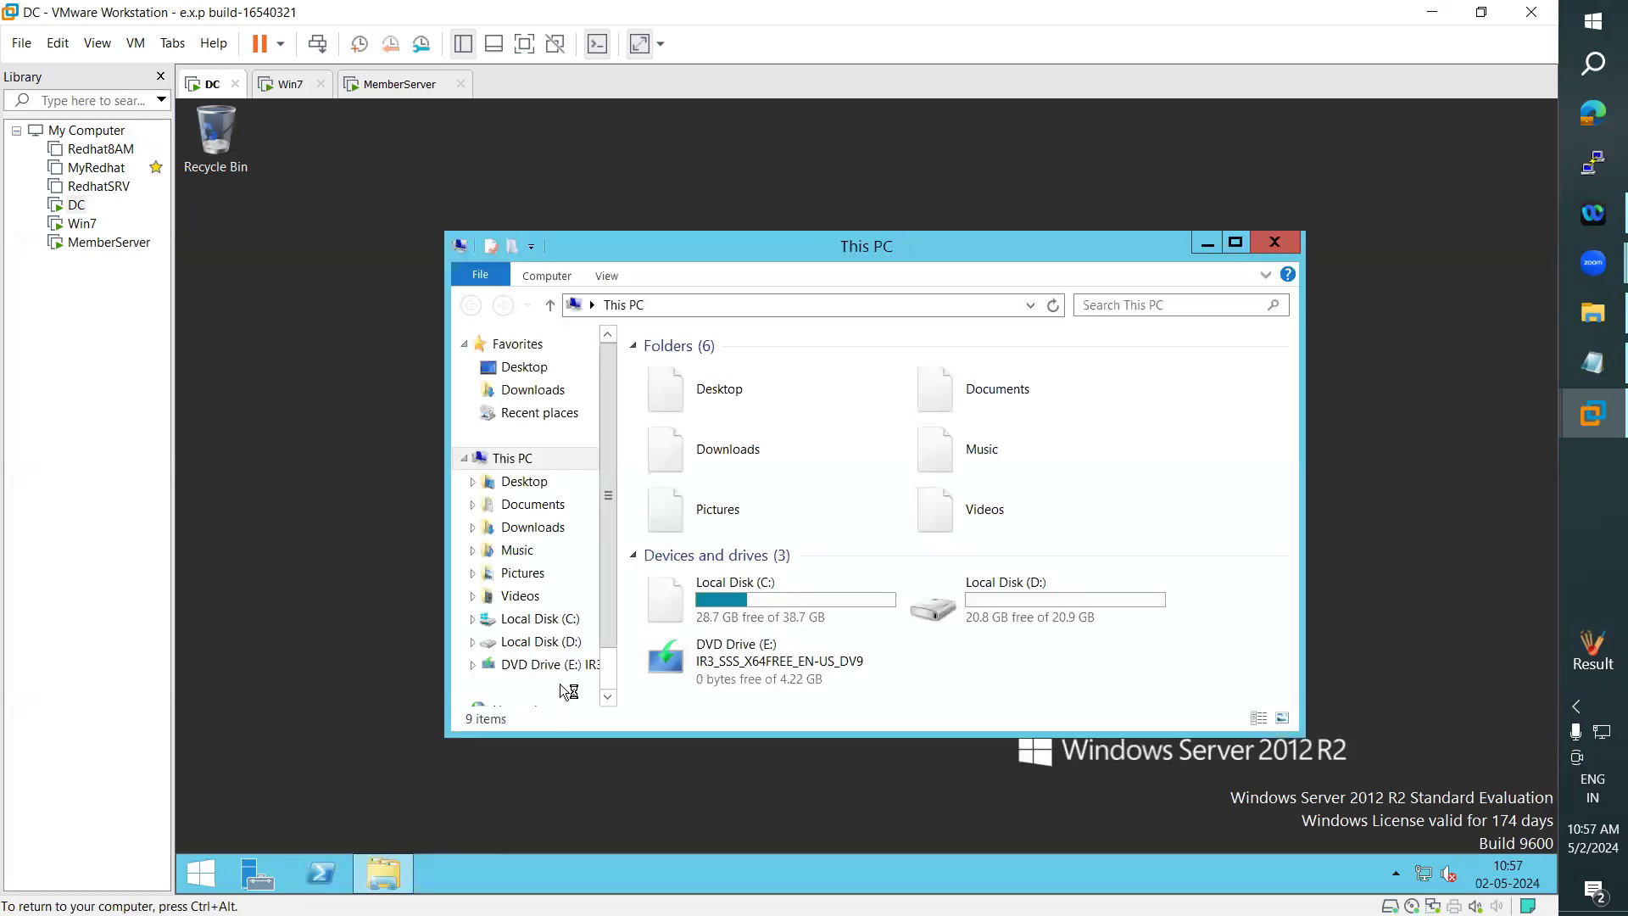
click(1234, 243)
click(738, 407)
double_click(737, 407)
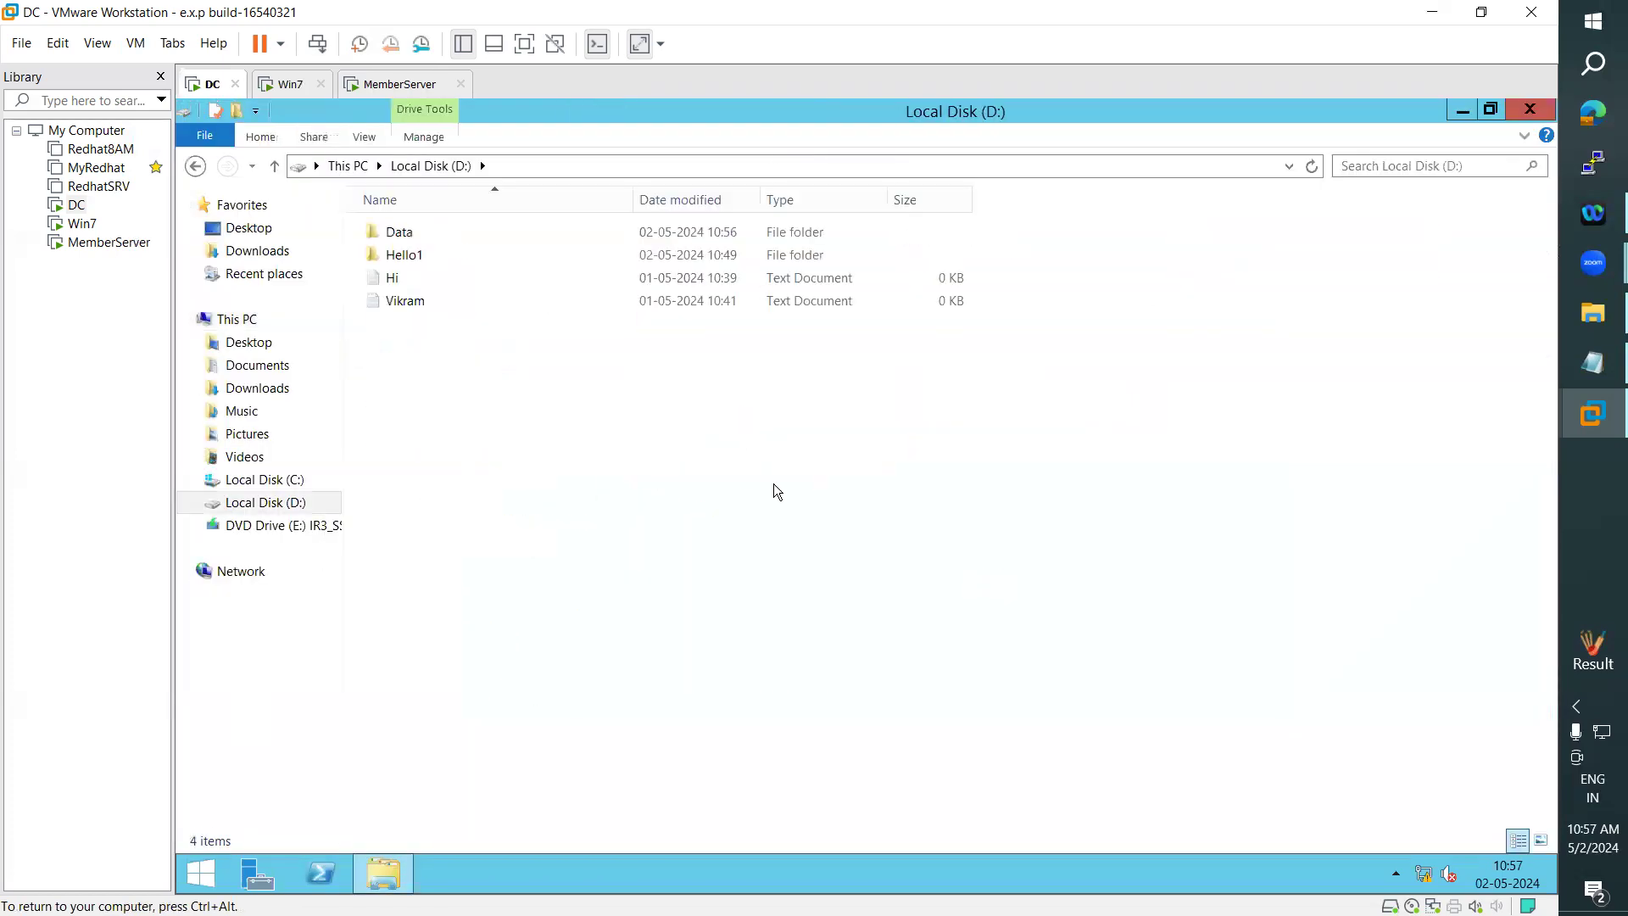
double_click(409, 231)
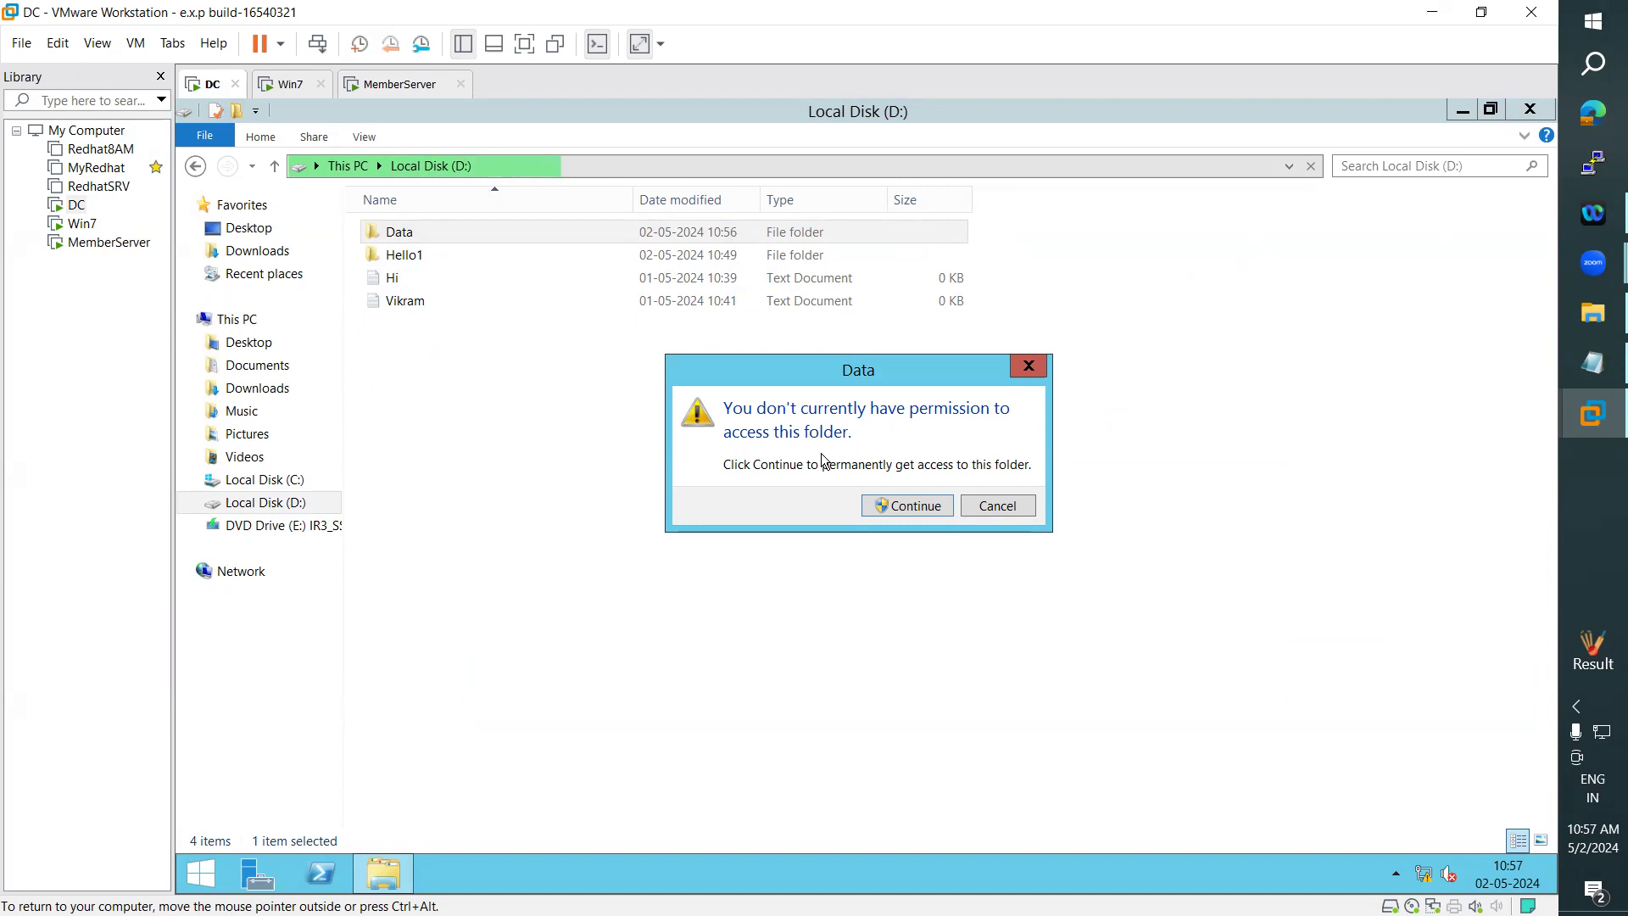
- Check which account is signed in, return to the desktop, and decline permanent access to the Data folder
click(201, 883)
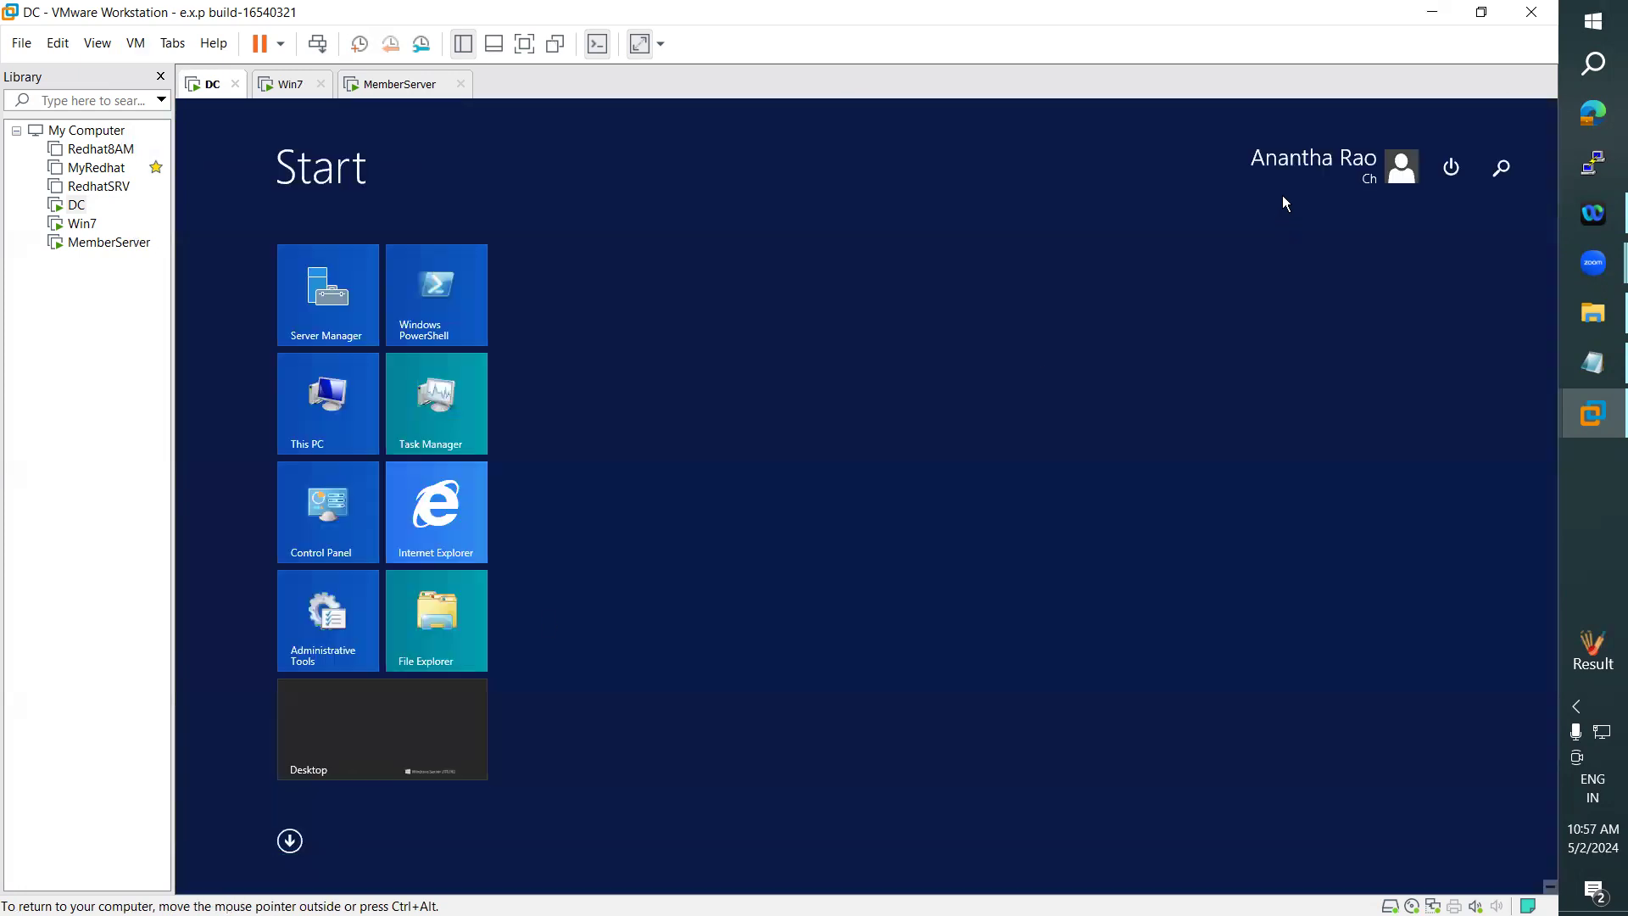
click(354, 741)
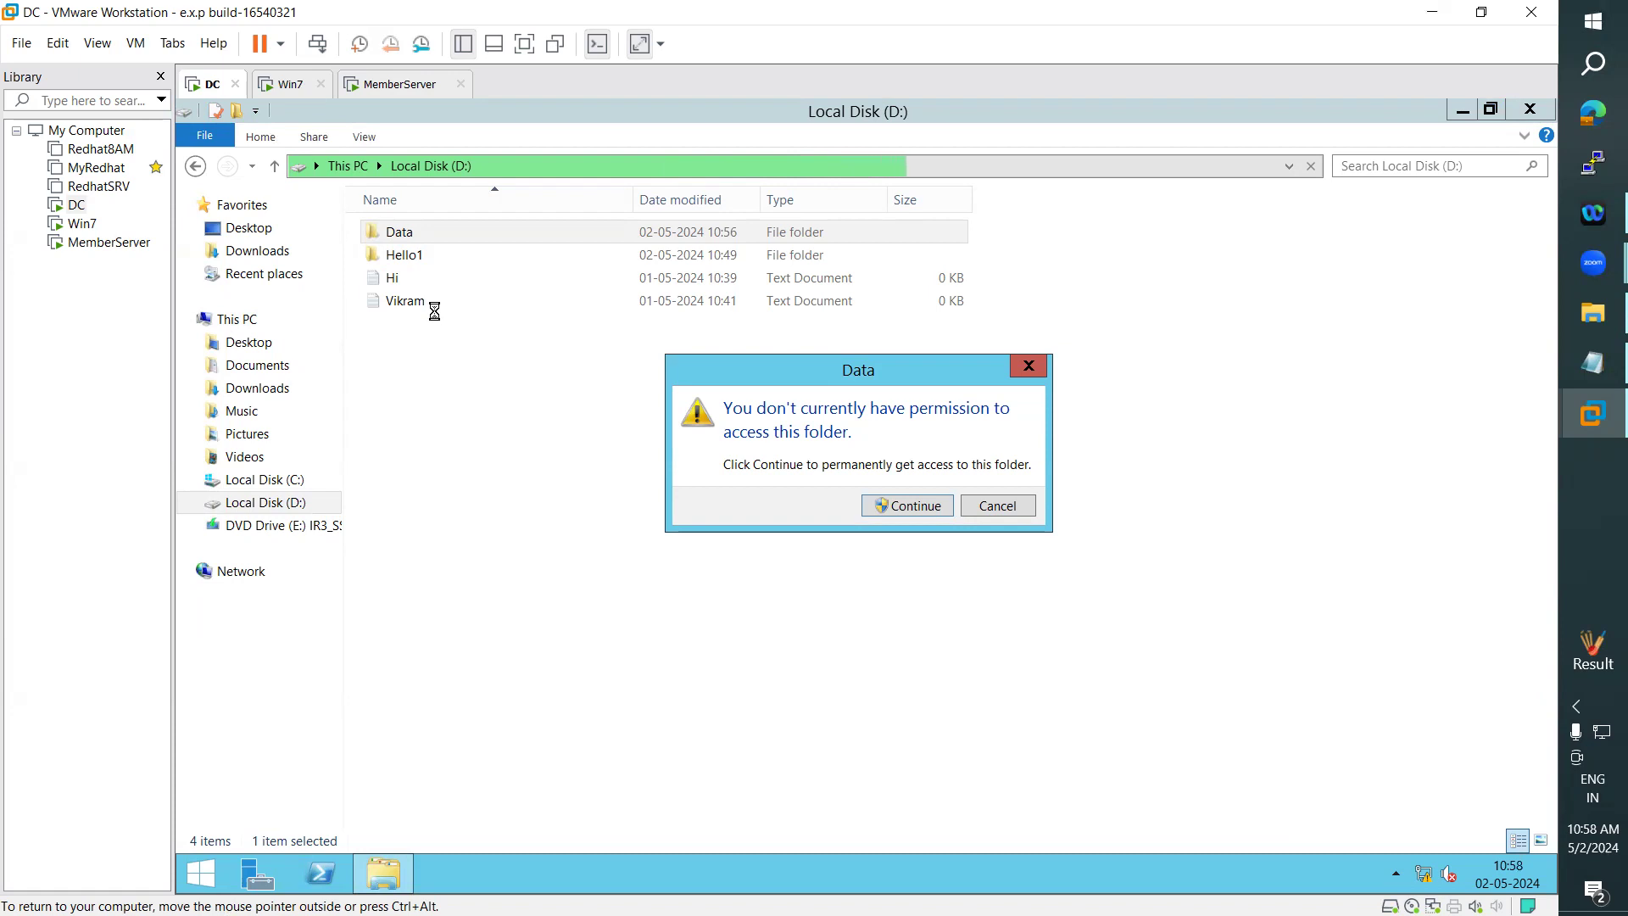
click(1004, 507)
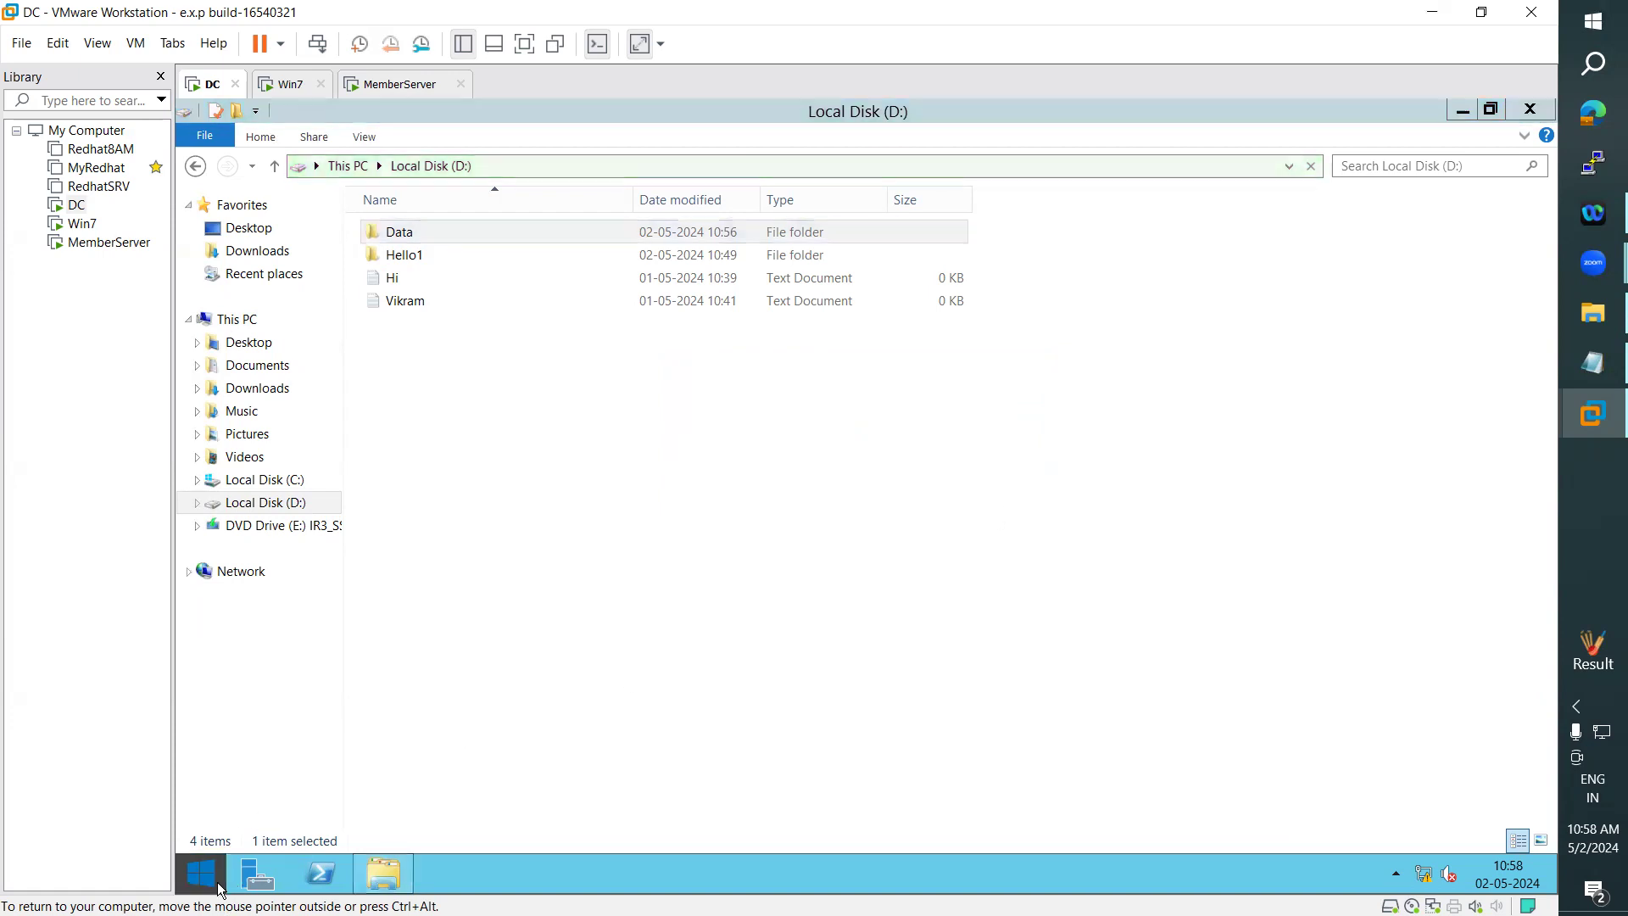
- Sign the ARN user out of the DC
click(204, 874)
click(1289, 161)
click(1213, 257)
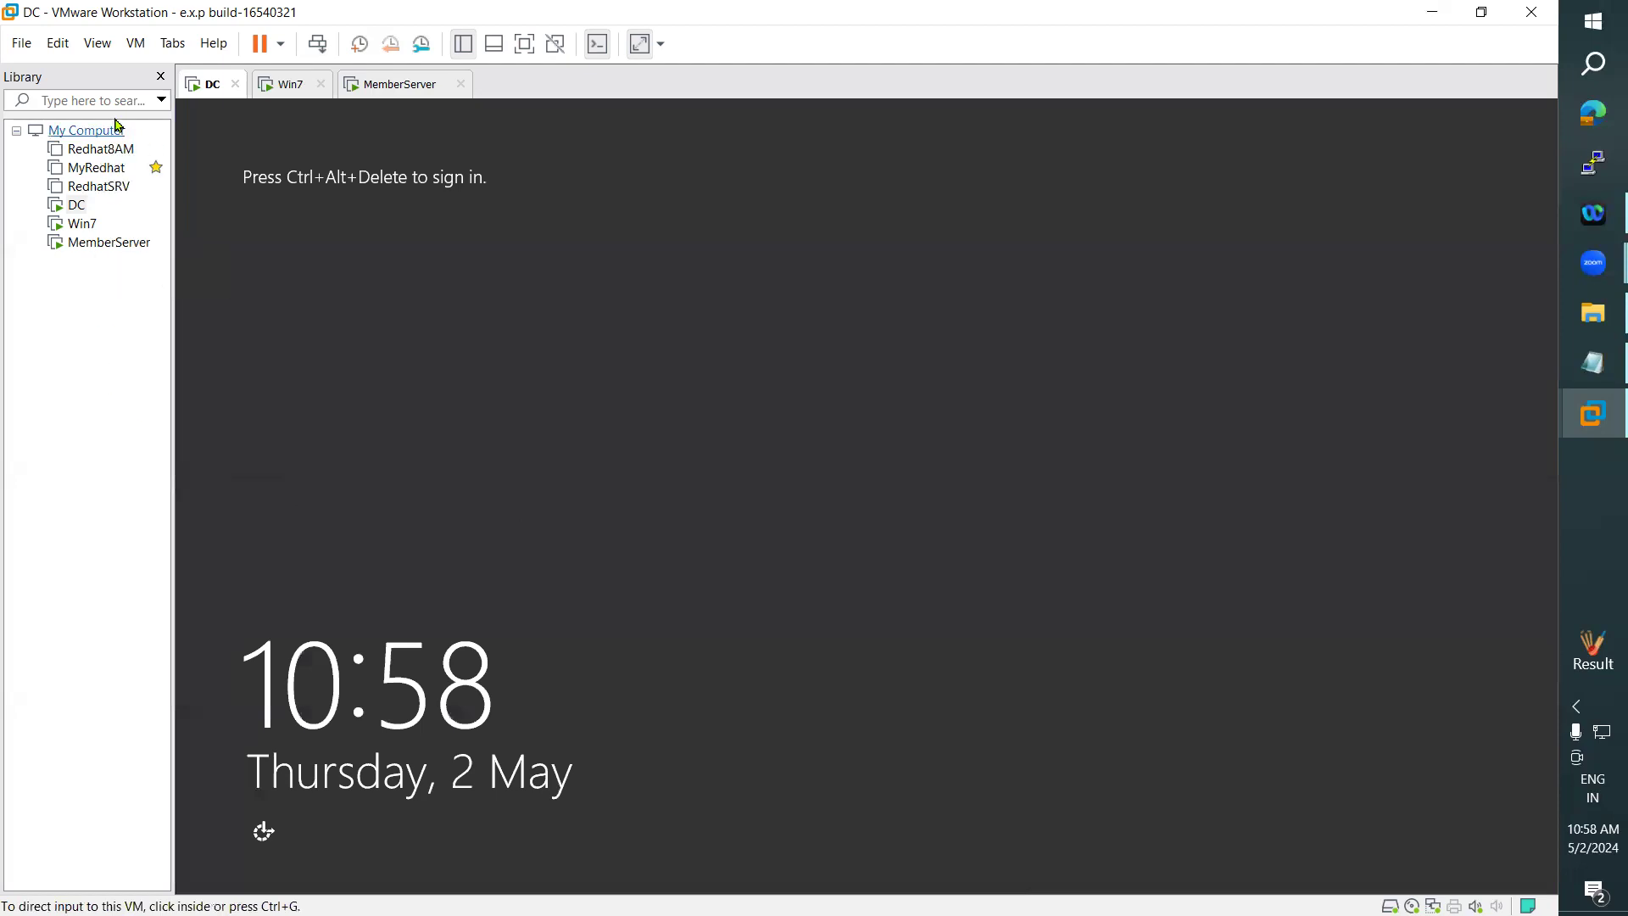
- Send Ctrl+Alt+Del to the DC and sign in as administrator with the account password
click(136, 44)
click(212, 137)
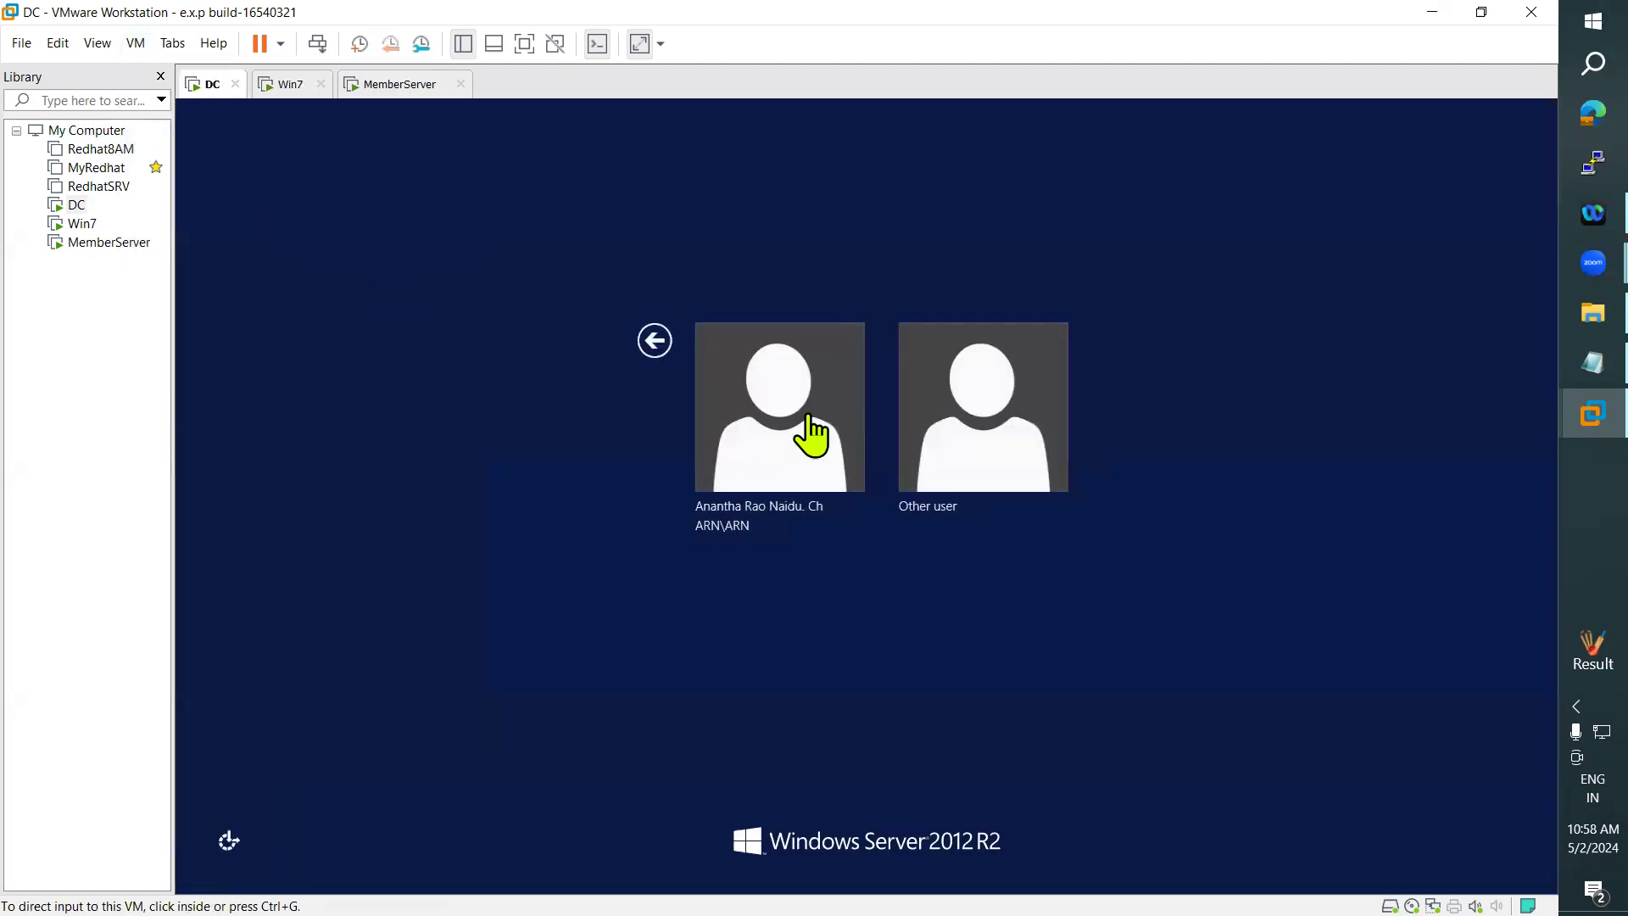
click(945, 441)
text(administr)
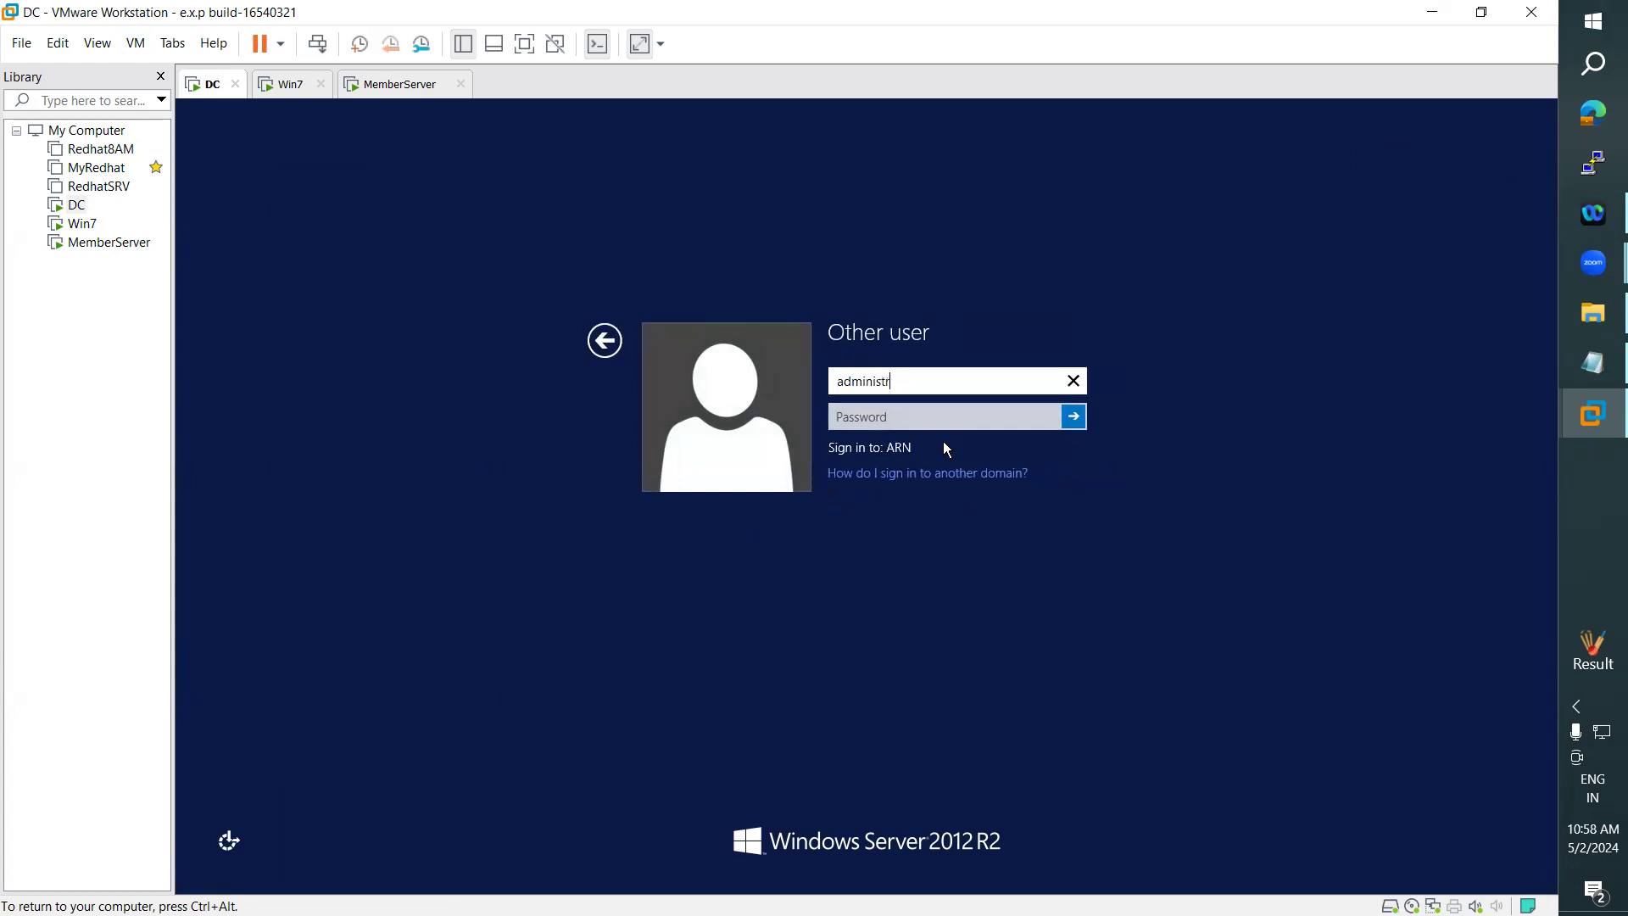
text(ator)
key(Tab)
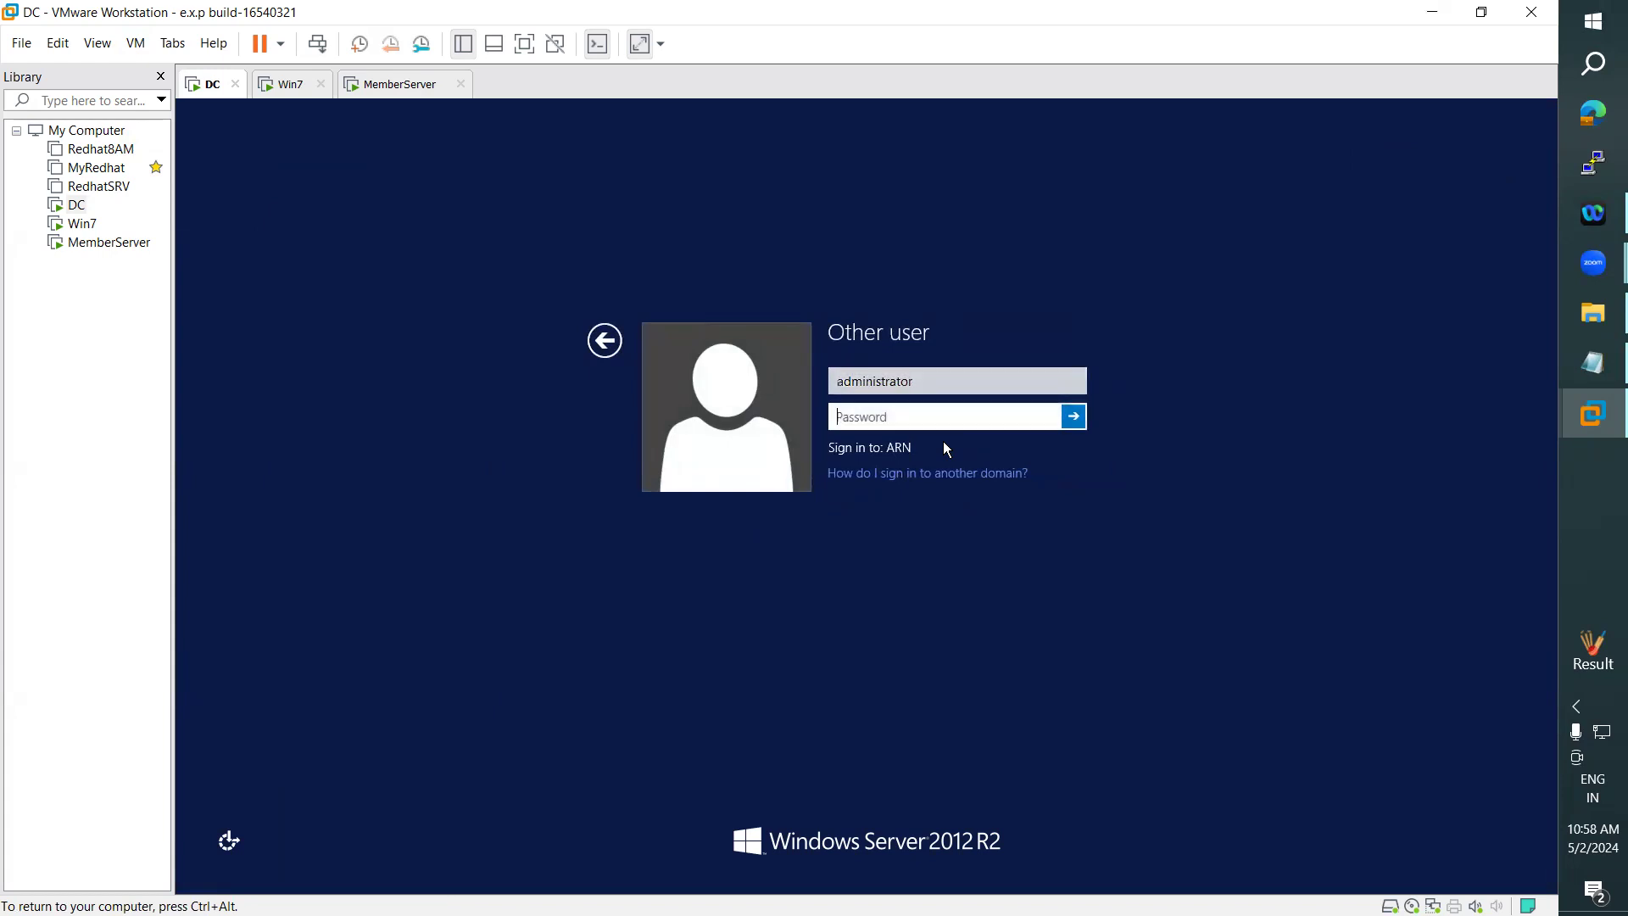
text(*********)
key(Return)
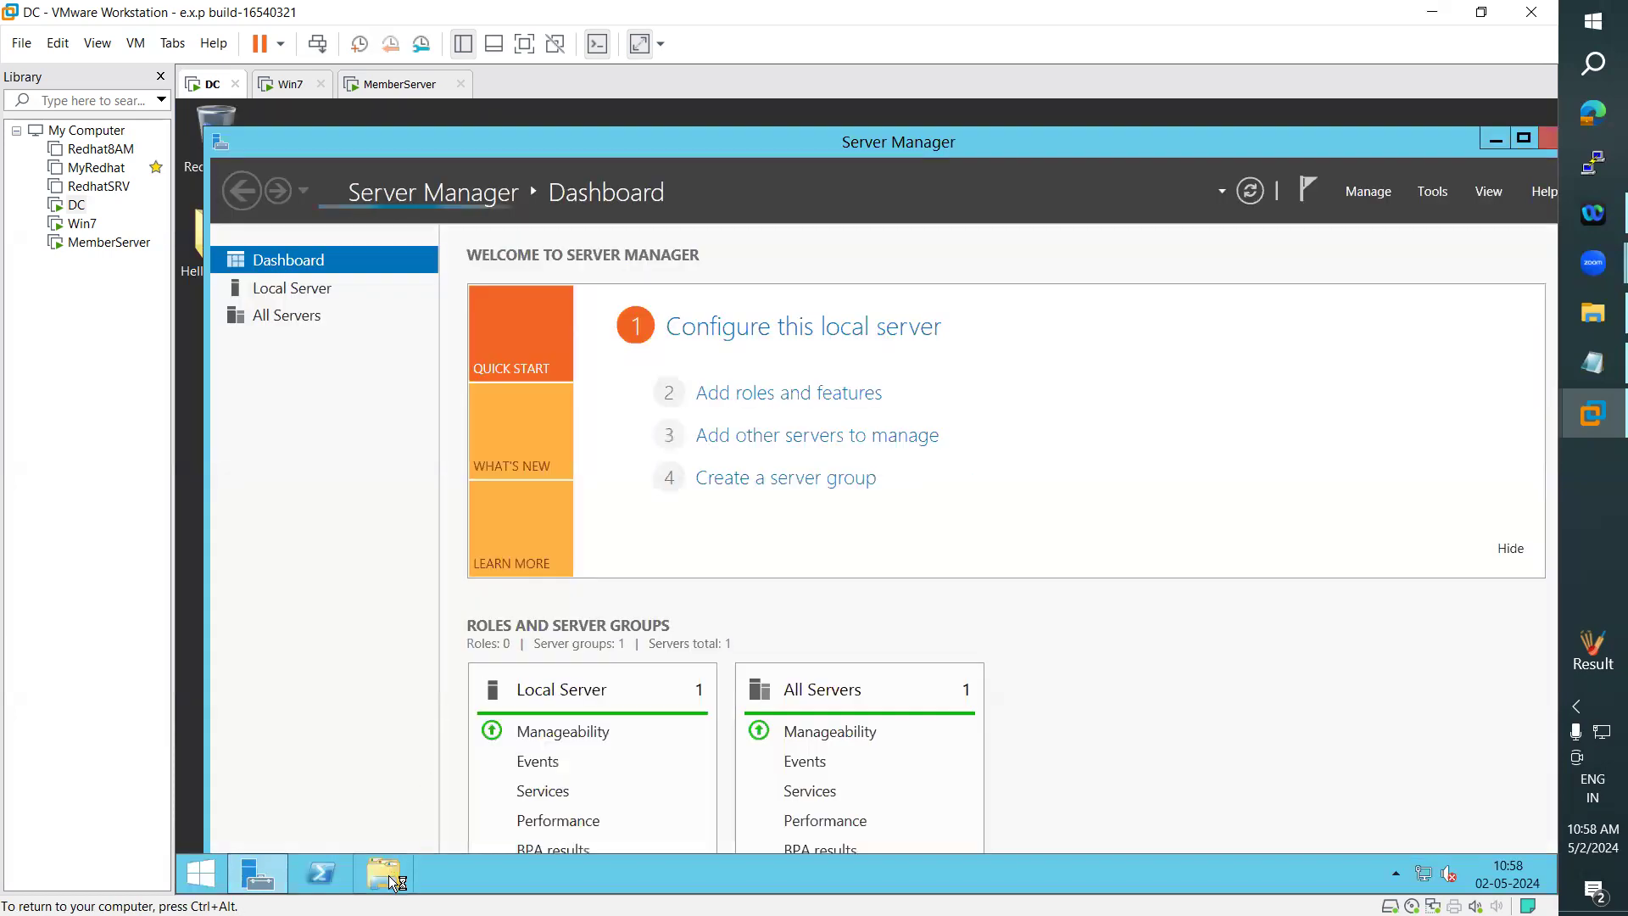
- Add the domain user ARN to the NTFS permissions of the Data folder on Local Disk (D:)
click(387, 874)
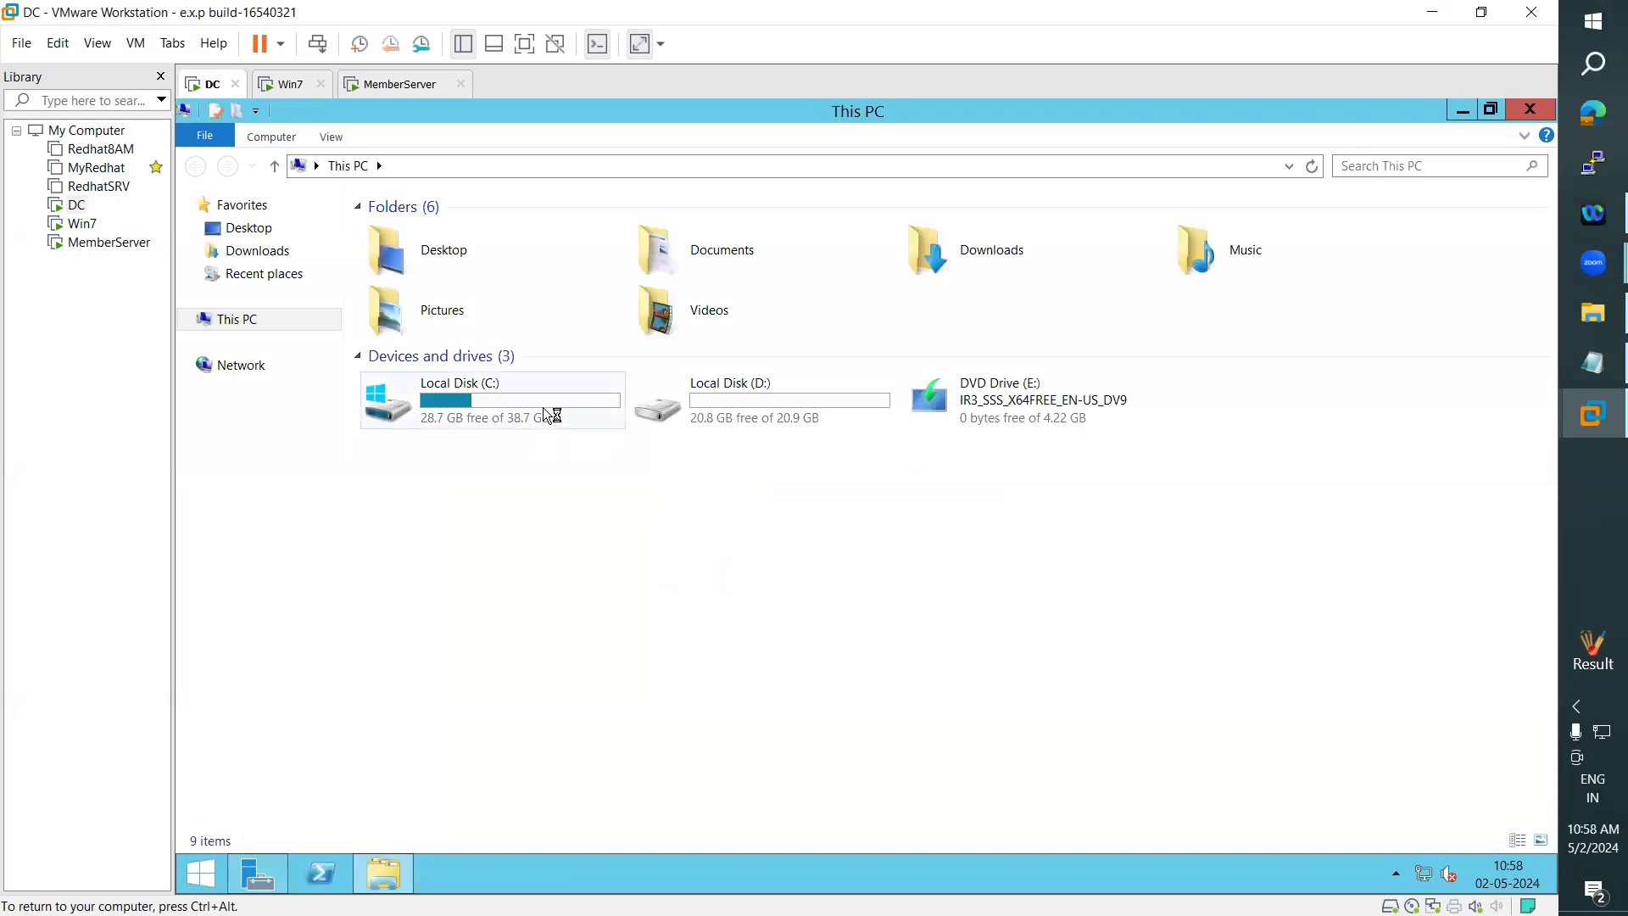
double_click(740, 399)
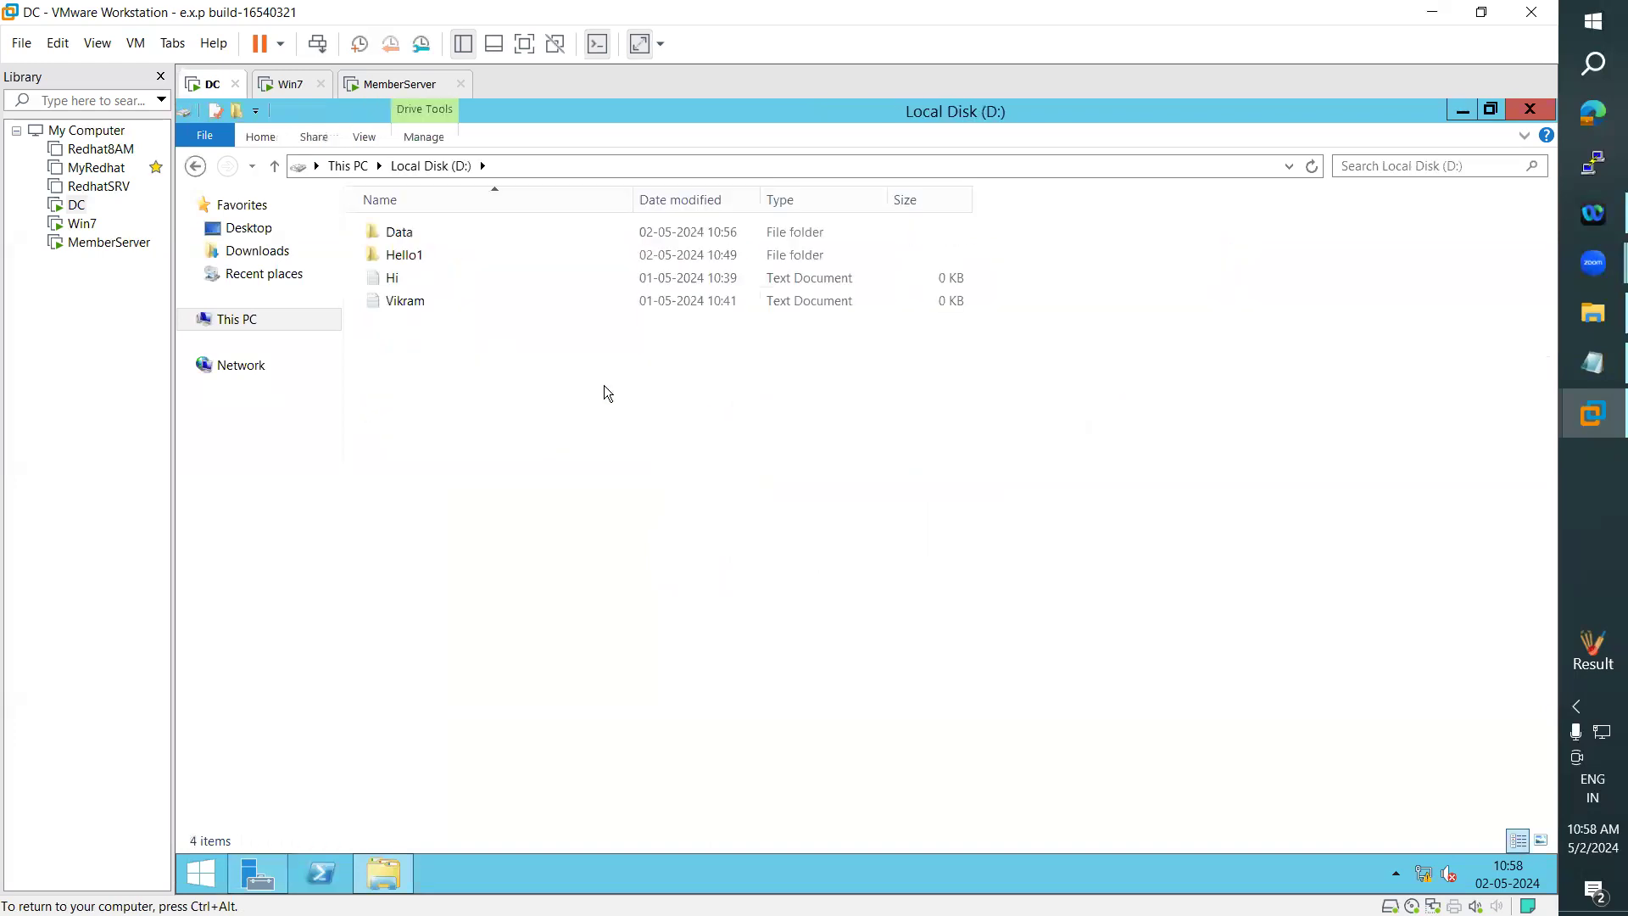
right_click(411, 232)
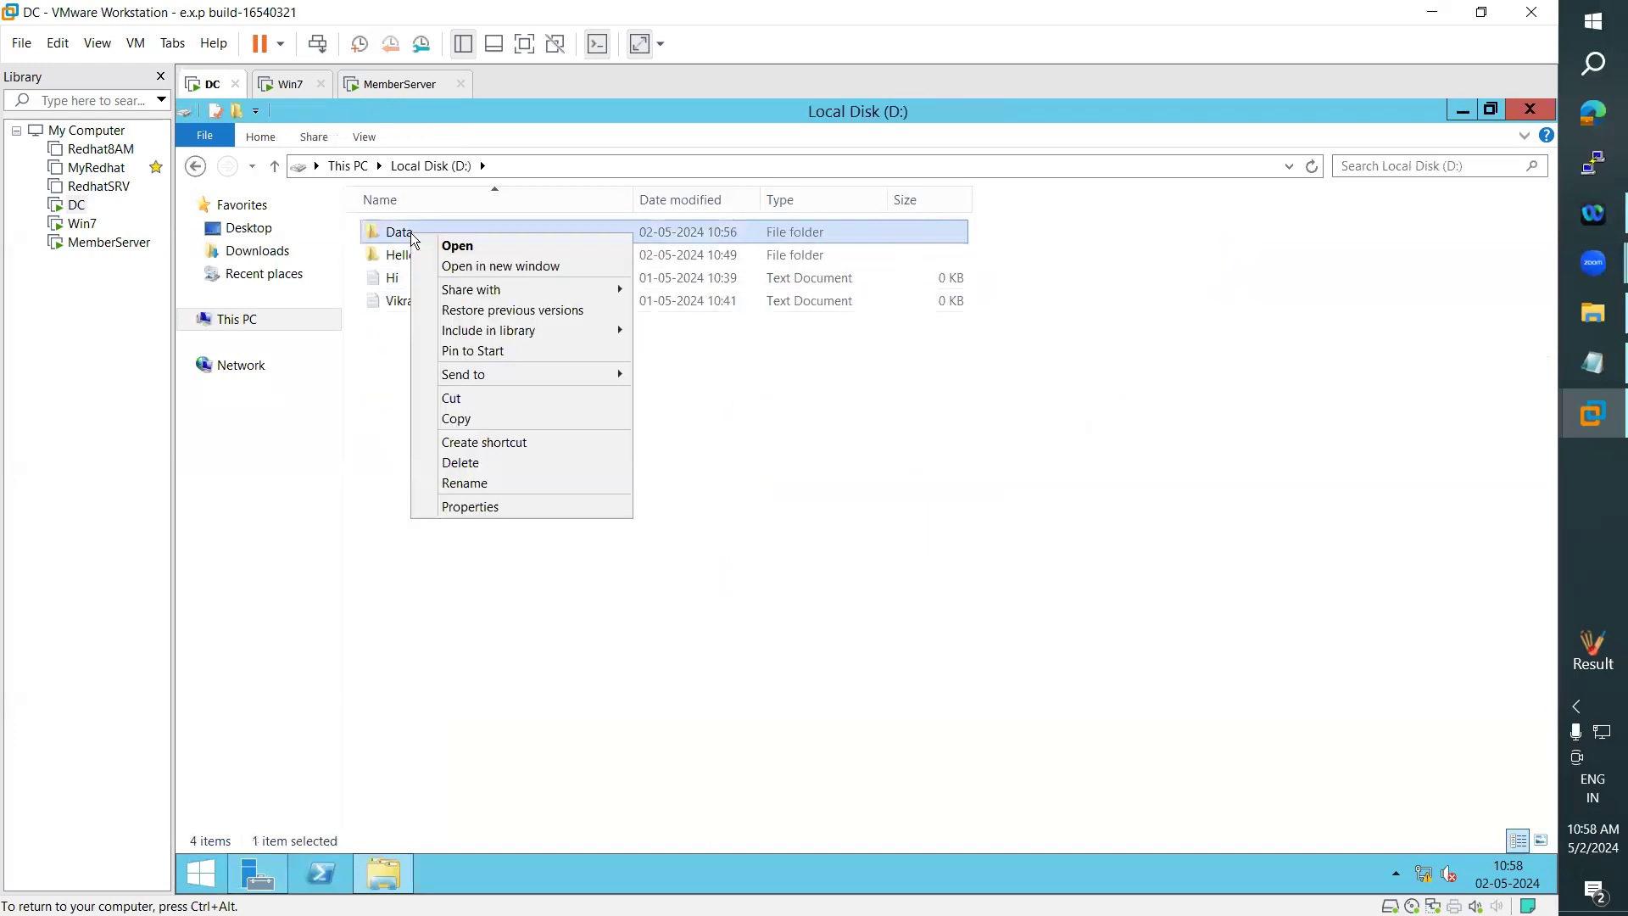
click(485, 509)
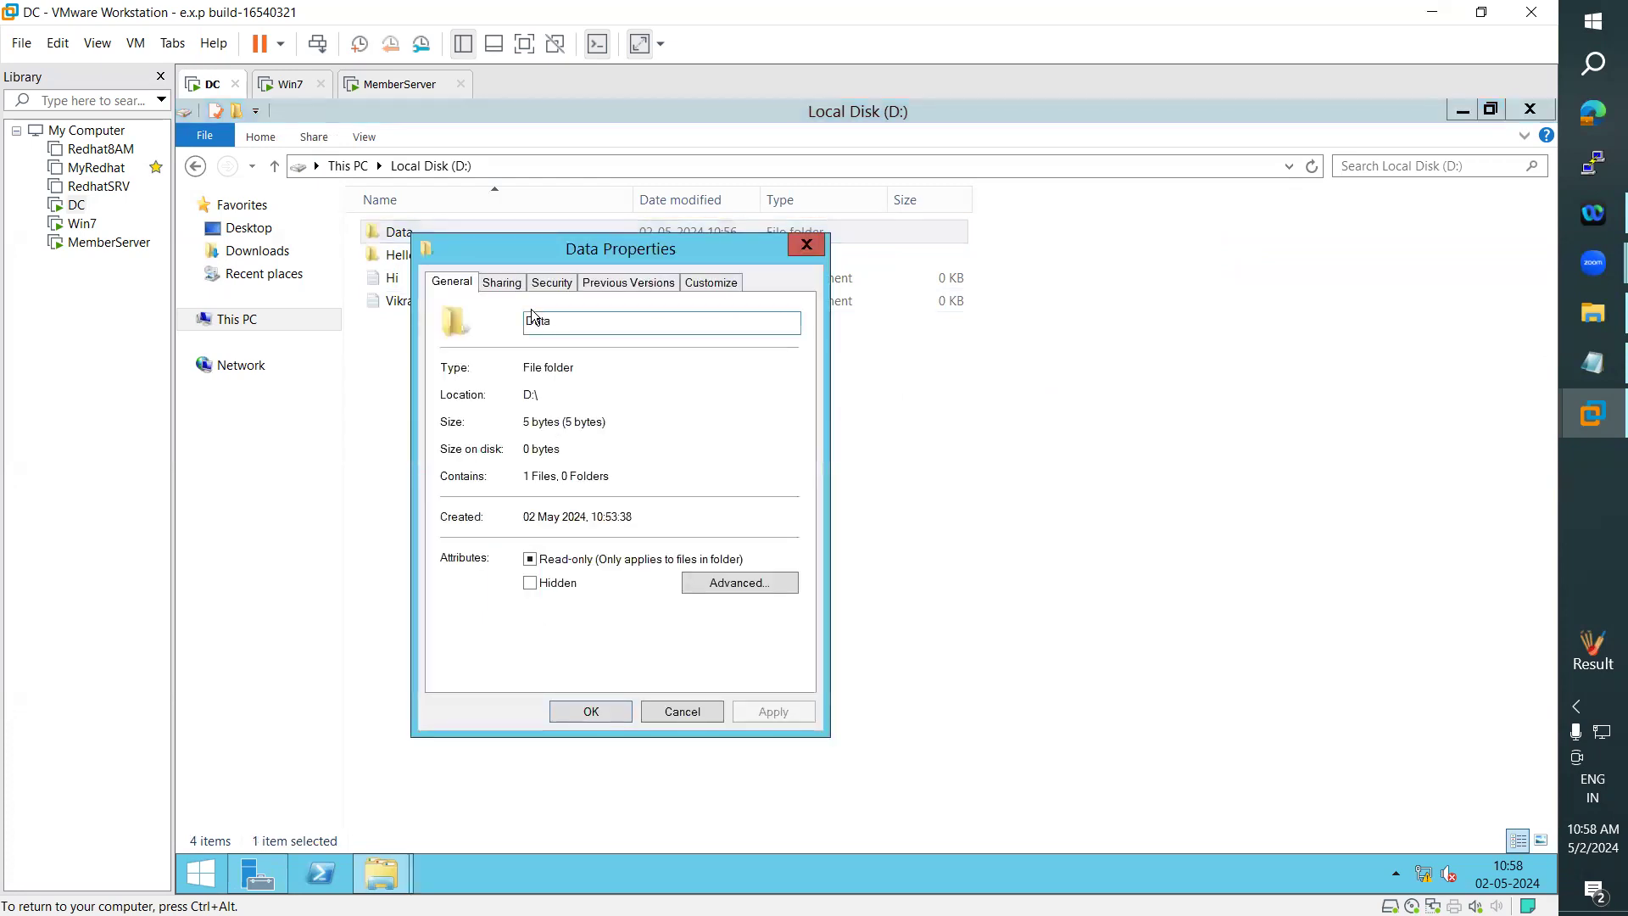
click(549, 285)
click(750, 457)
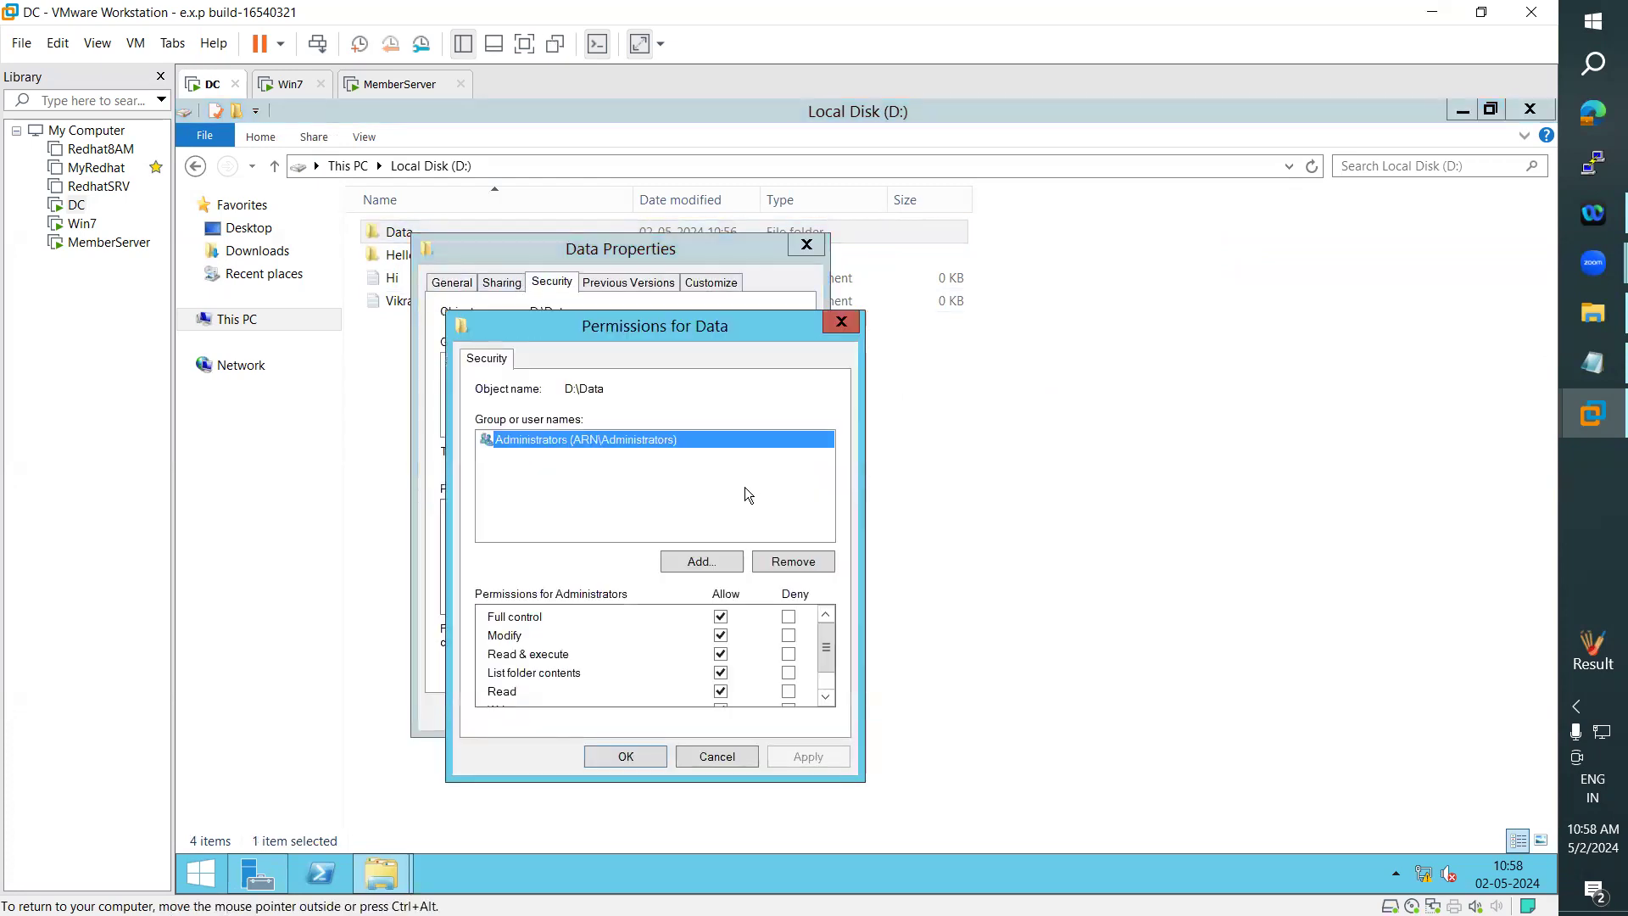
click(710, 563)
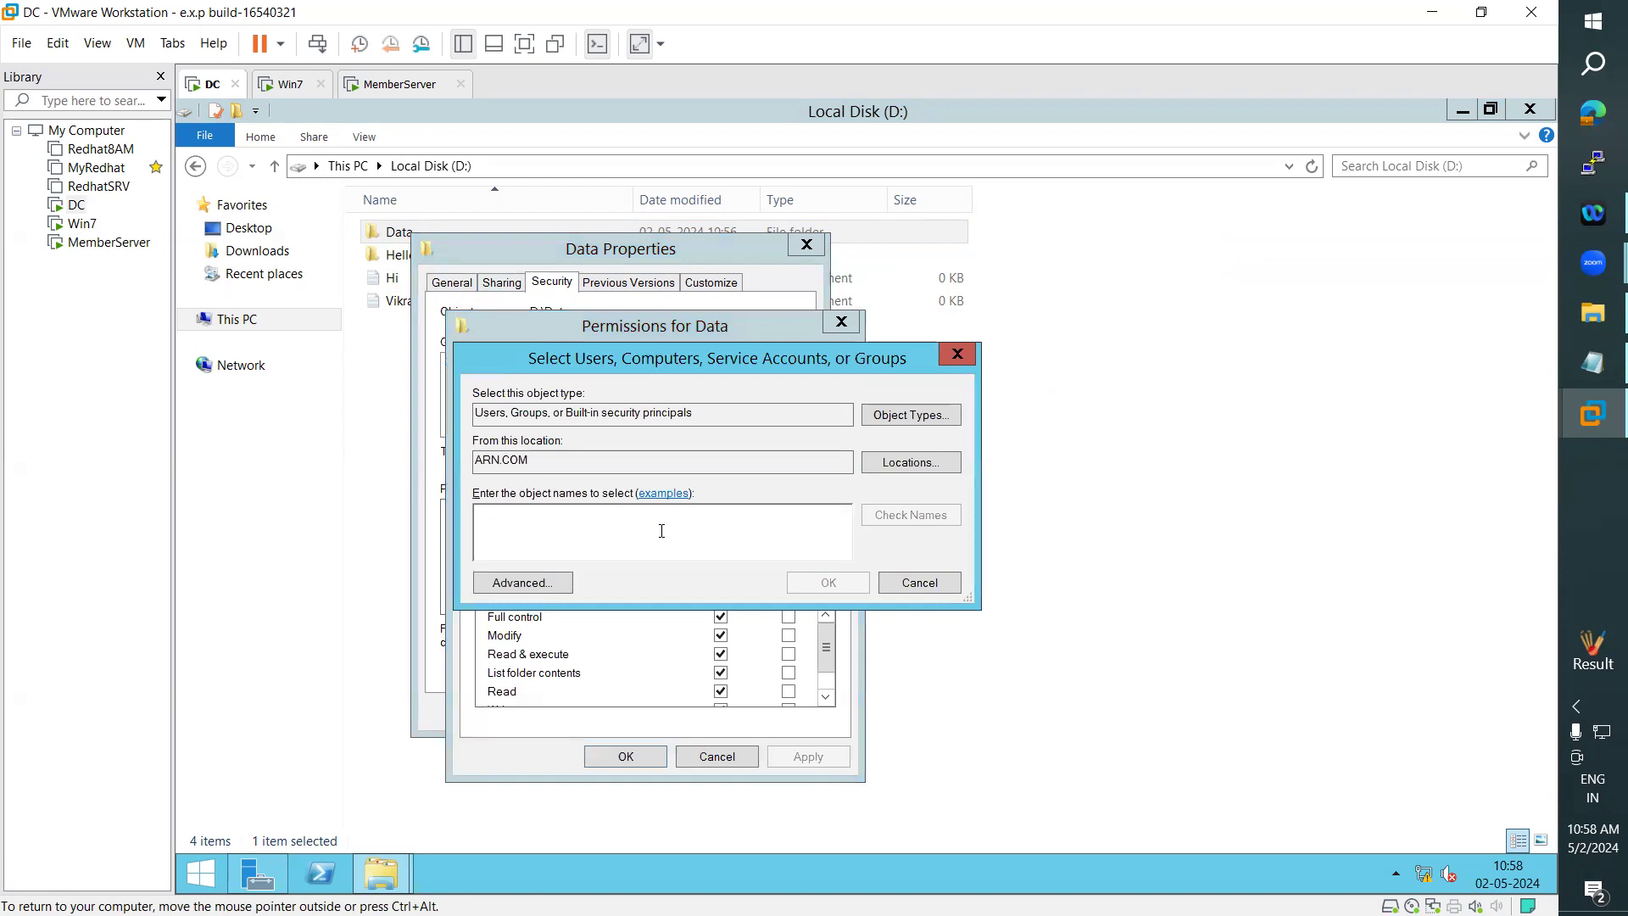
text(ARN)
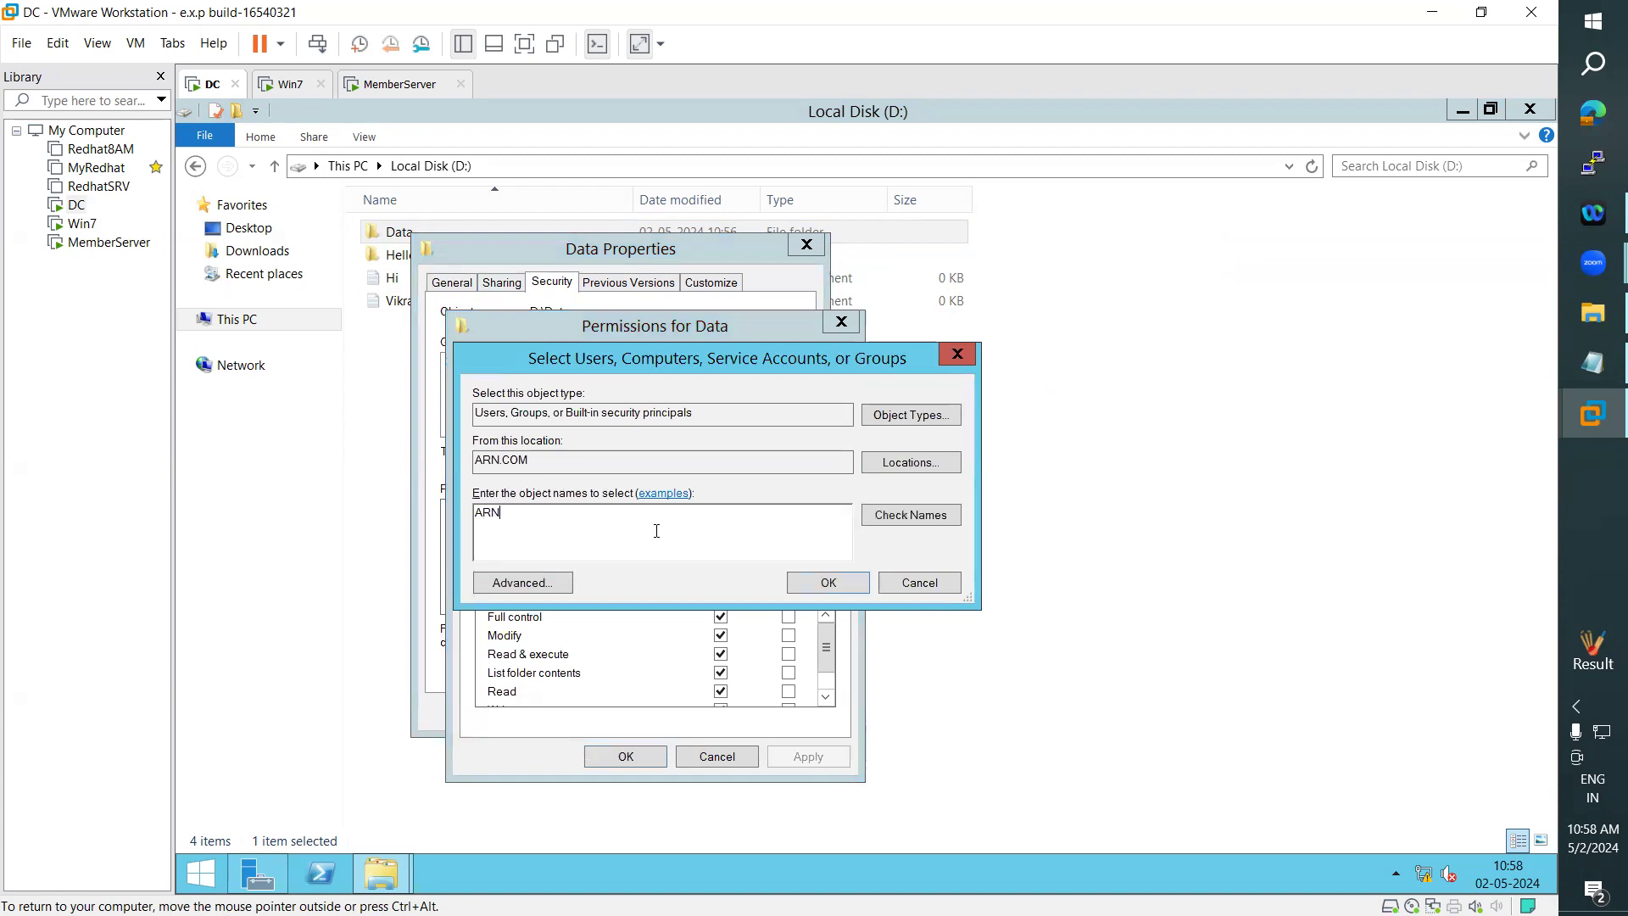
click(894, 516)
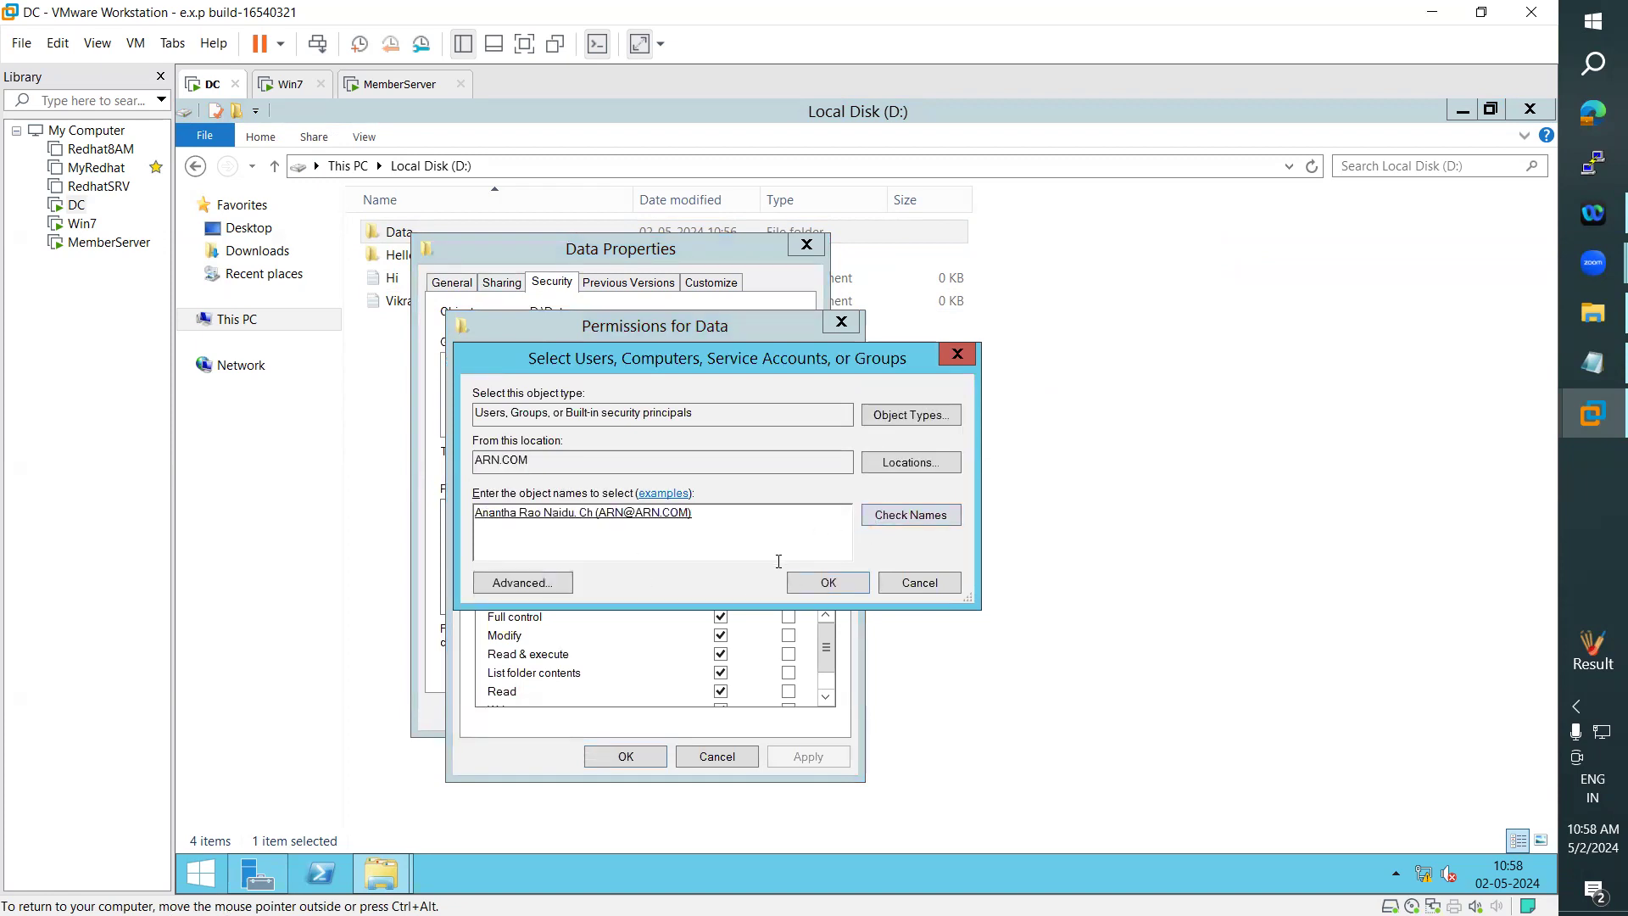
click(840, 589)
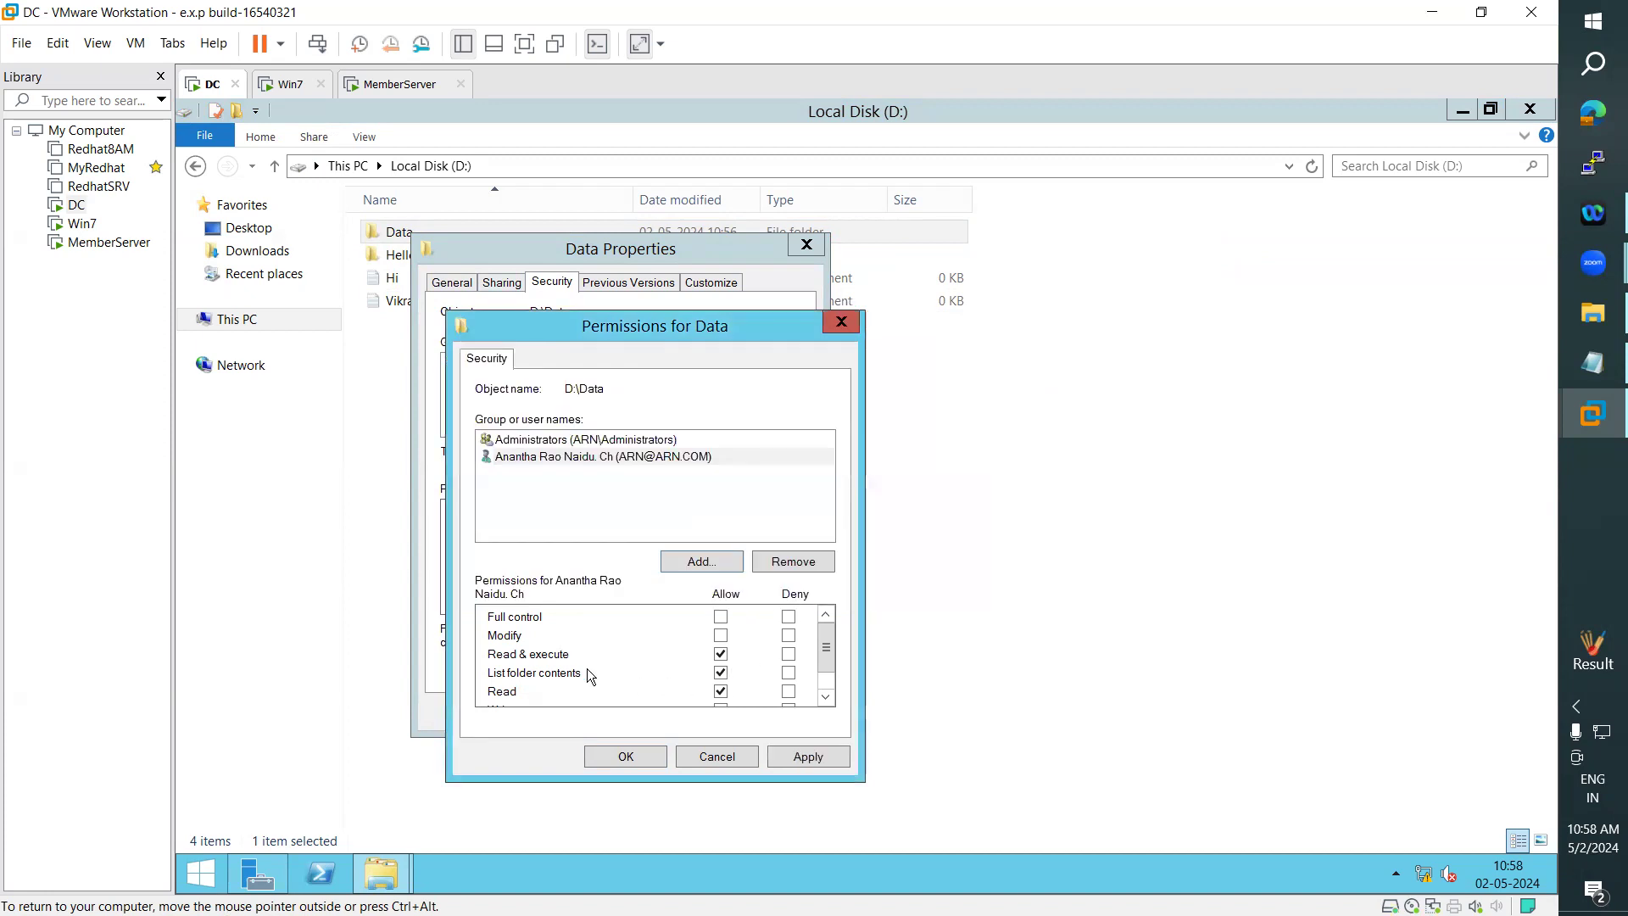
- Review the ARN user's default permissions, apply them to the Data folder, and close its properties
drag(833, 643, 812, 665)
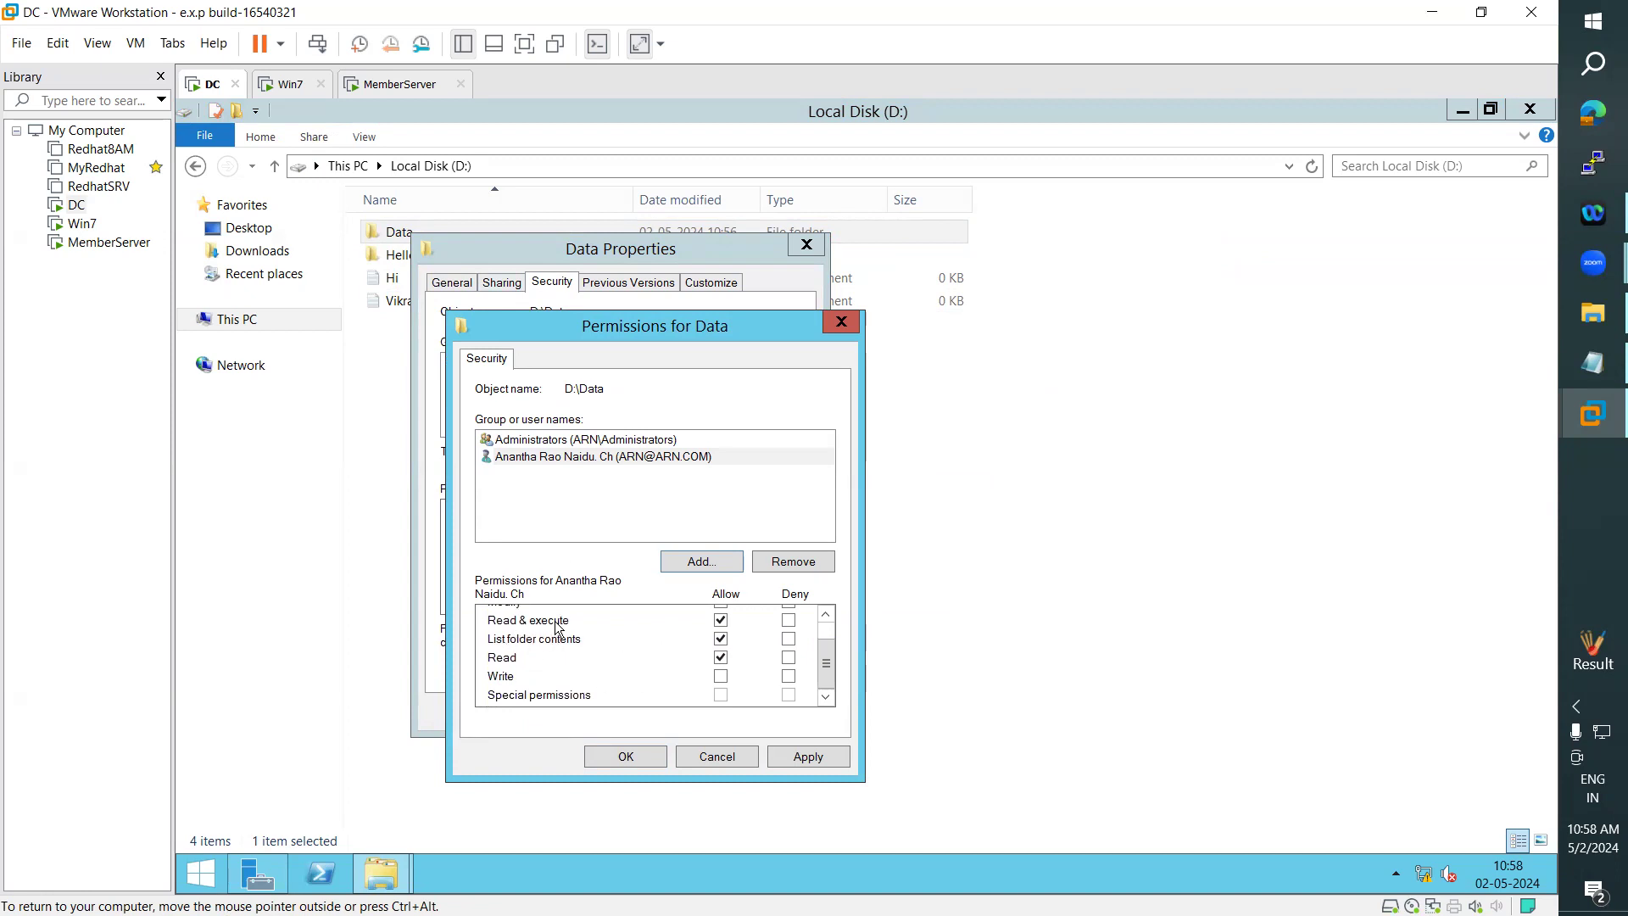
drag(832, 659, 833, 657)
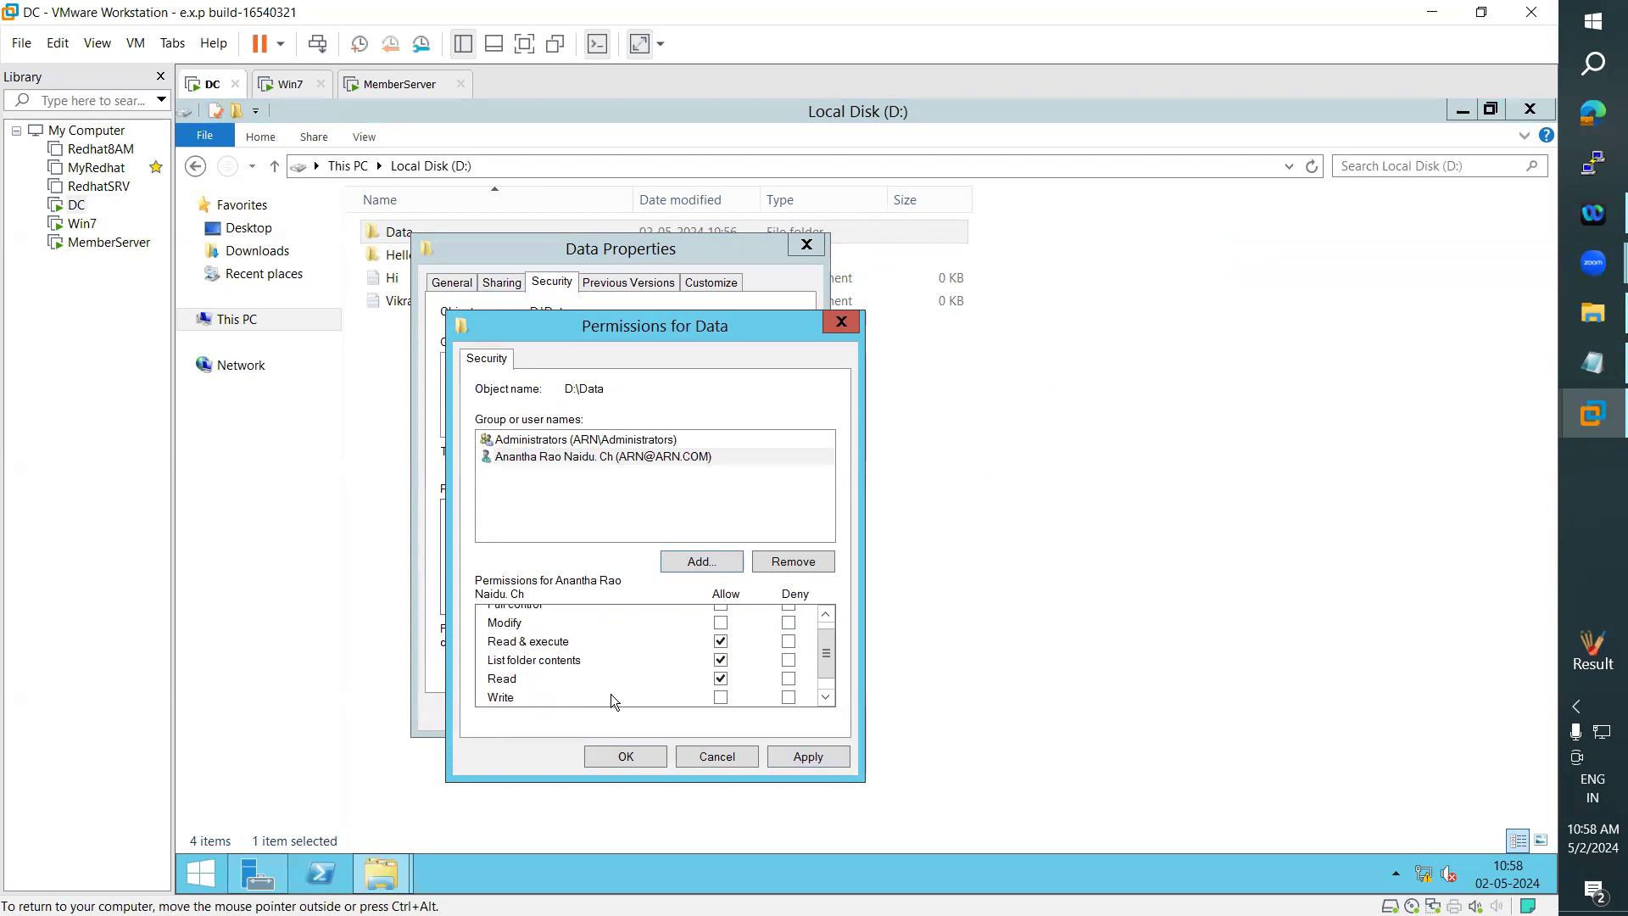
mouse_move(830, 650)
mouse_down()
mouse_move(830, 672)
mouse_move(838, 628)
mouse_up()
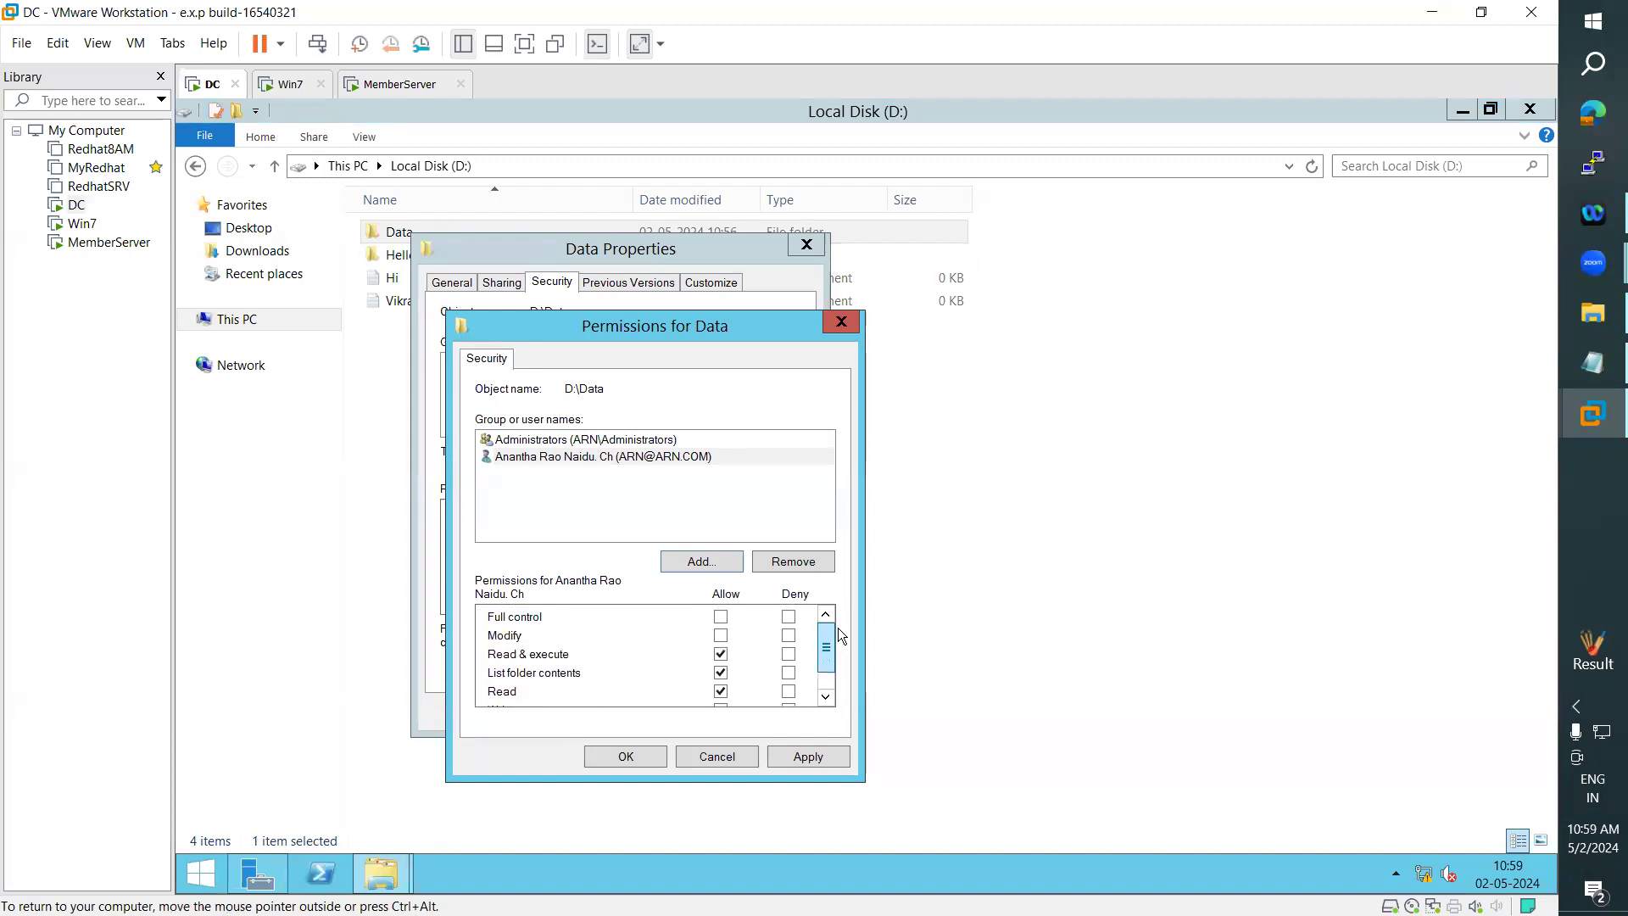
click(810, 756)
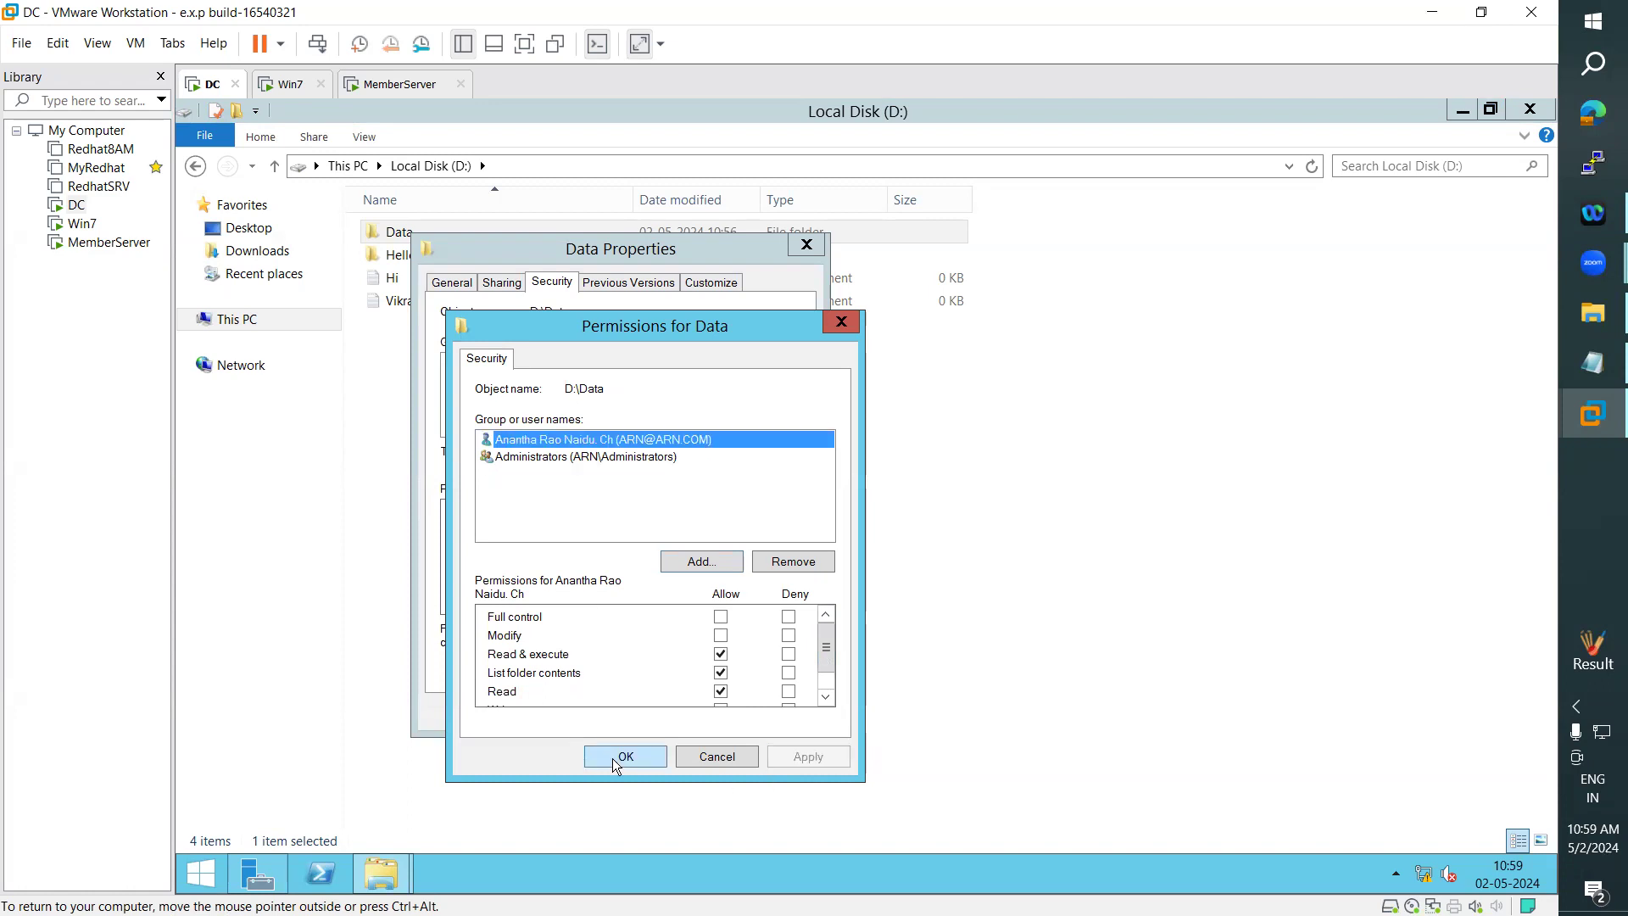
click(612, 757)
click(606, 716)
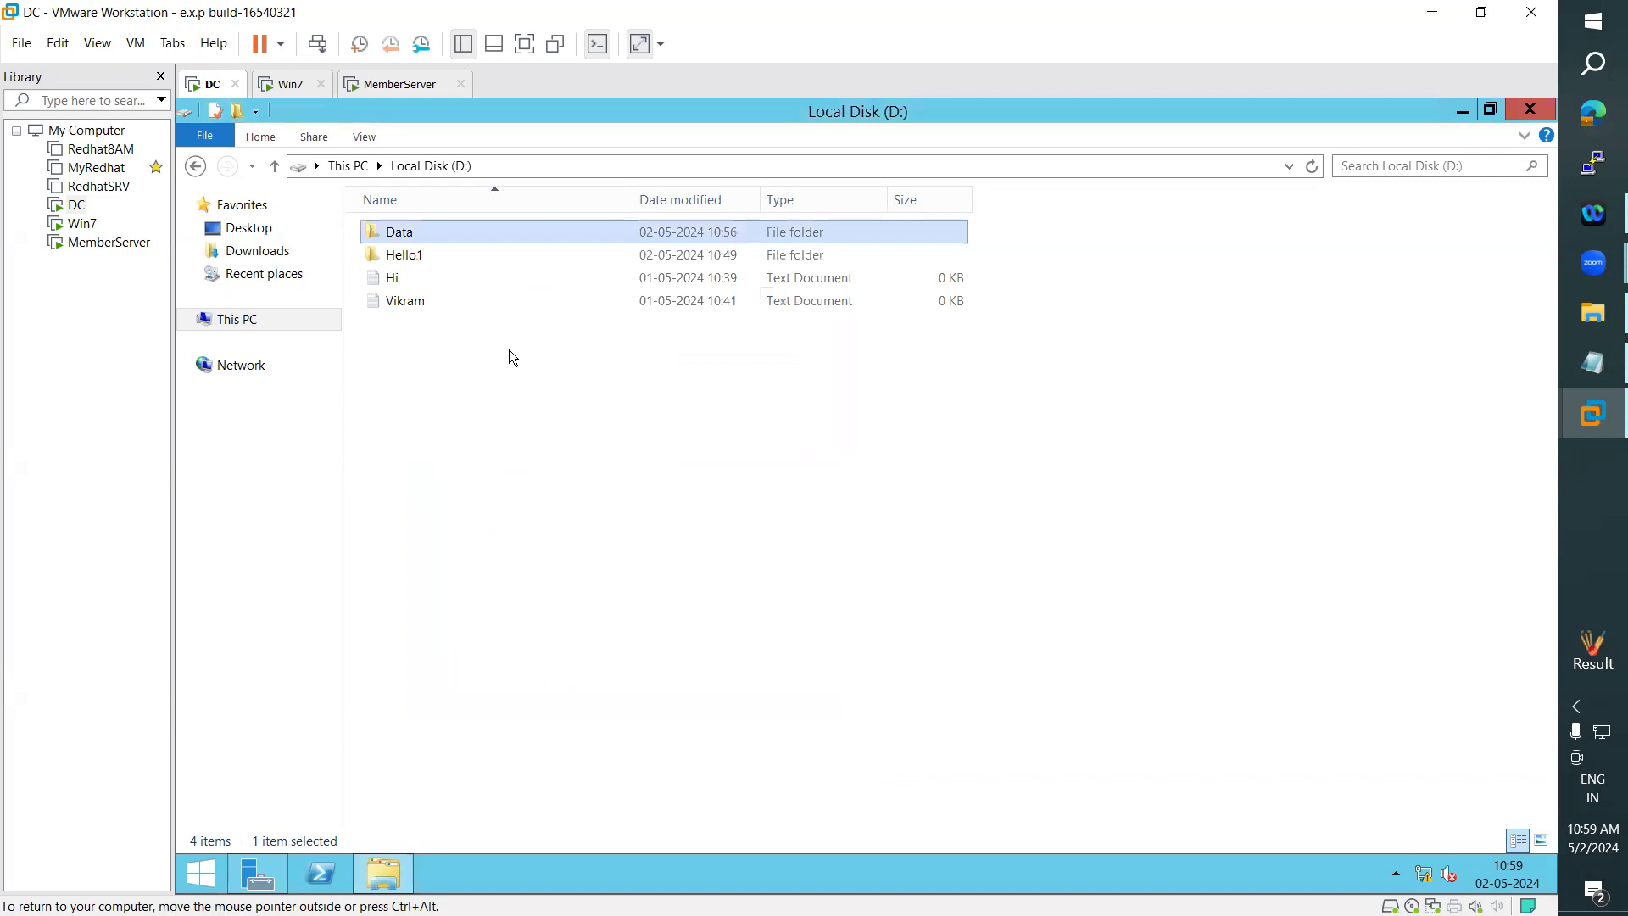
- Reopen the Data folder's security settings and compare the permissions of the ARN user and the Administrators group
right_click(419, 231)
click(488, 506)
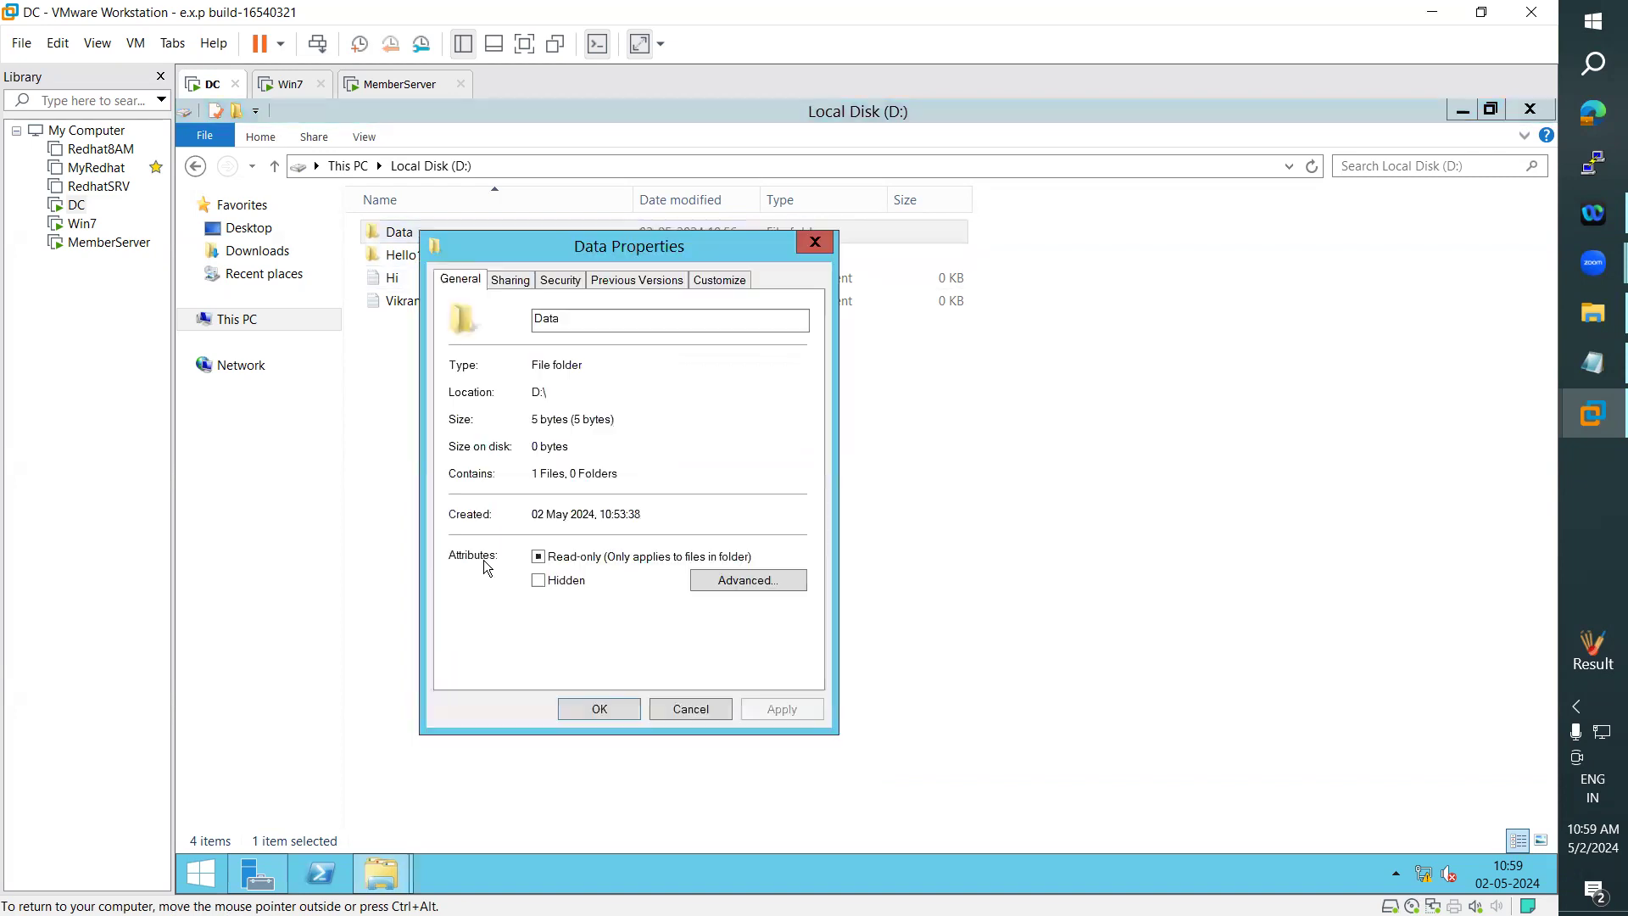
click(560, 280)
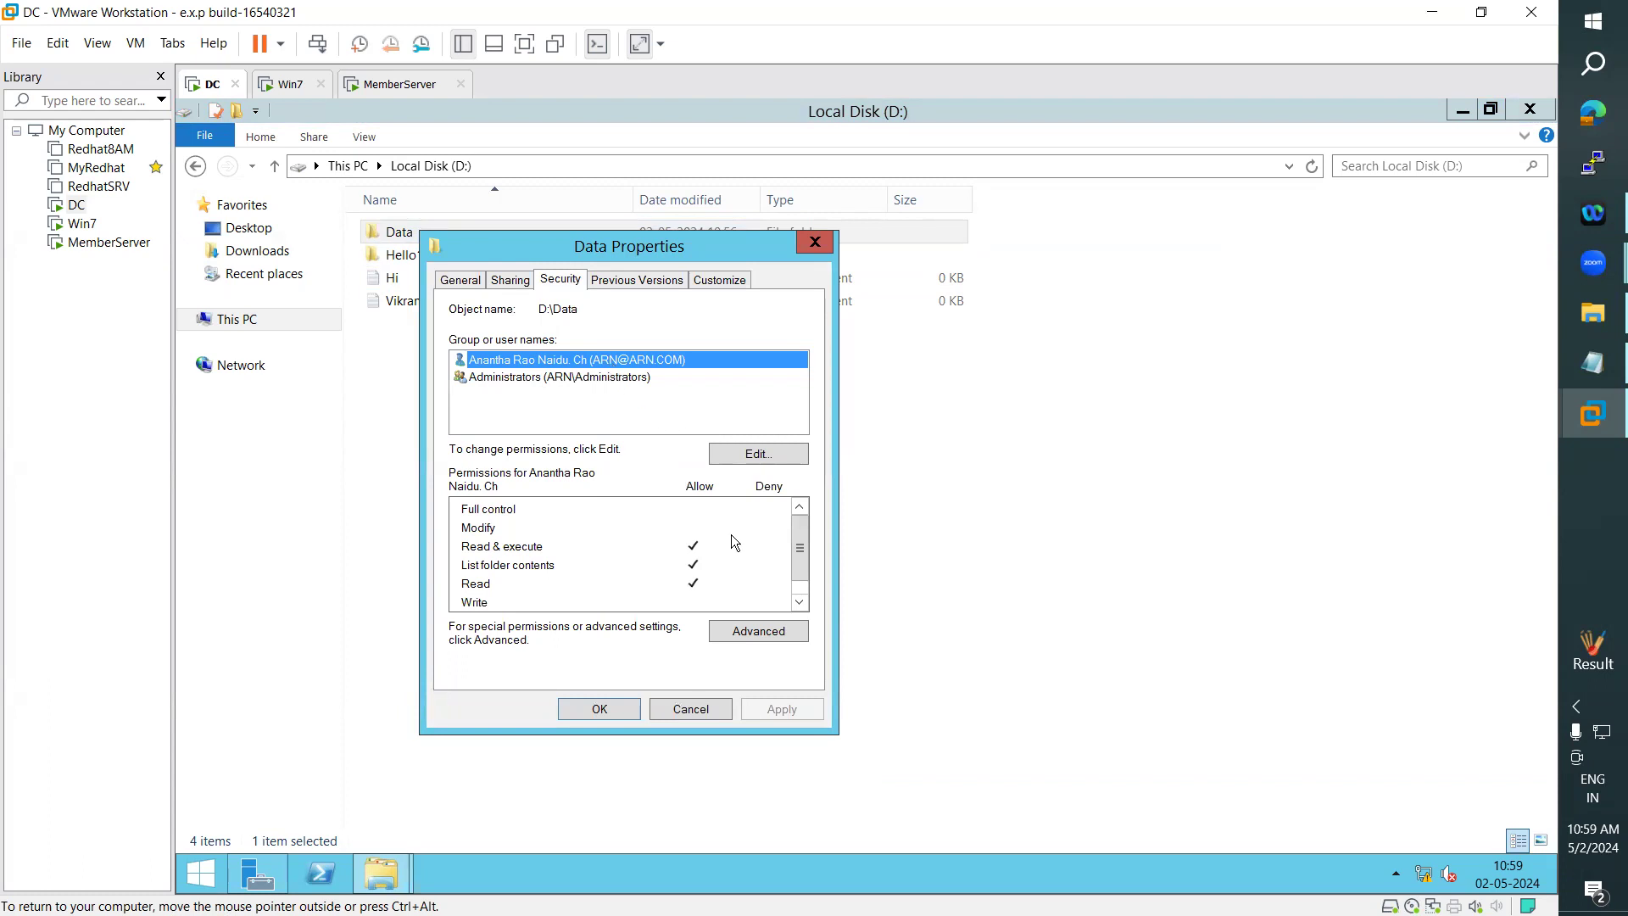
click(525, 378)
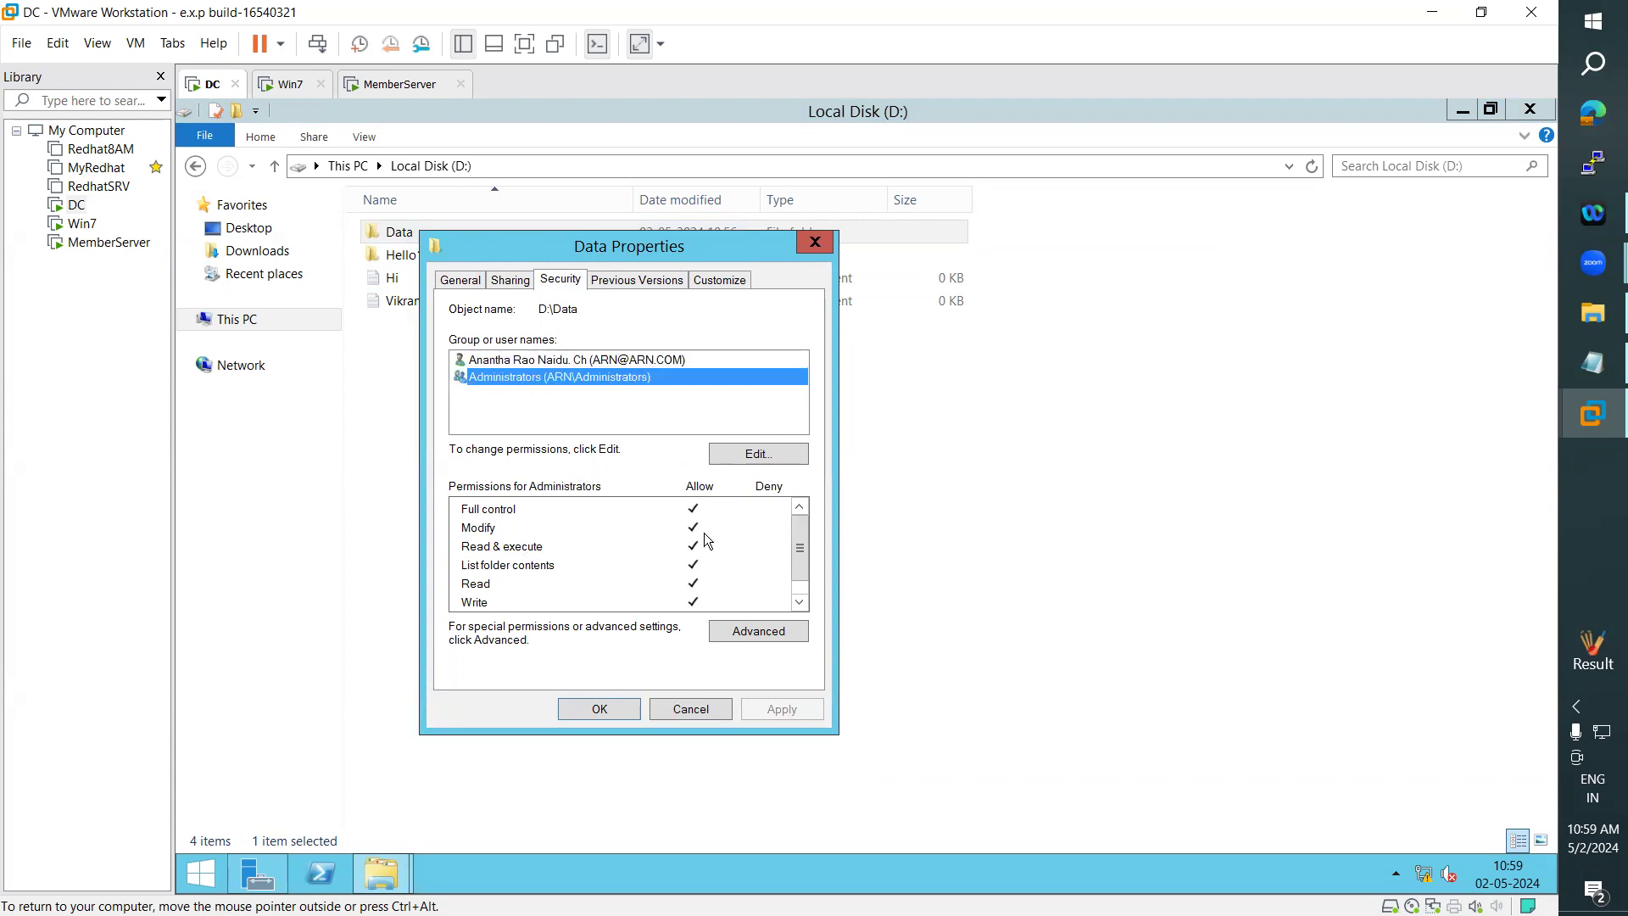
- Close the Data folder's properties and create a text document named hi inside the Data folder
click(615, 705)
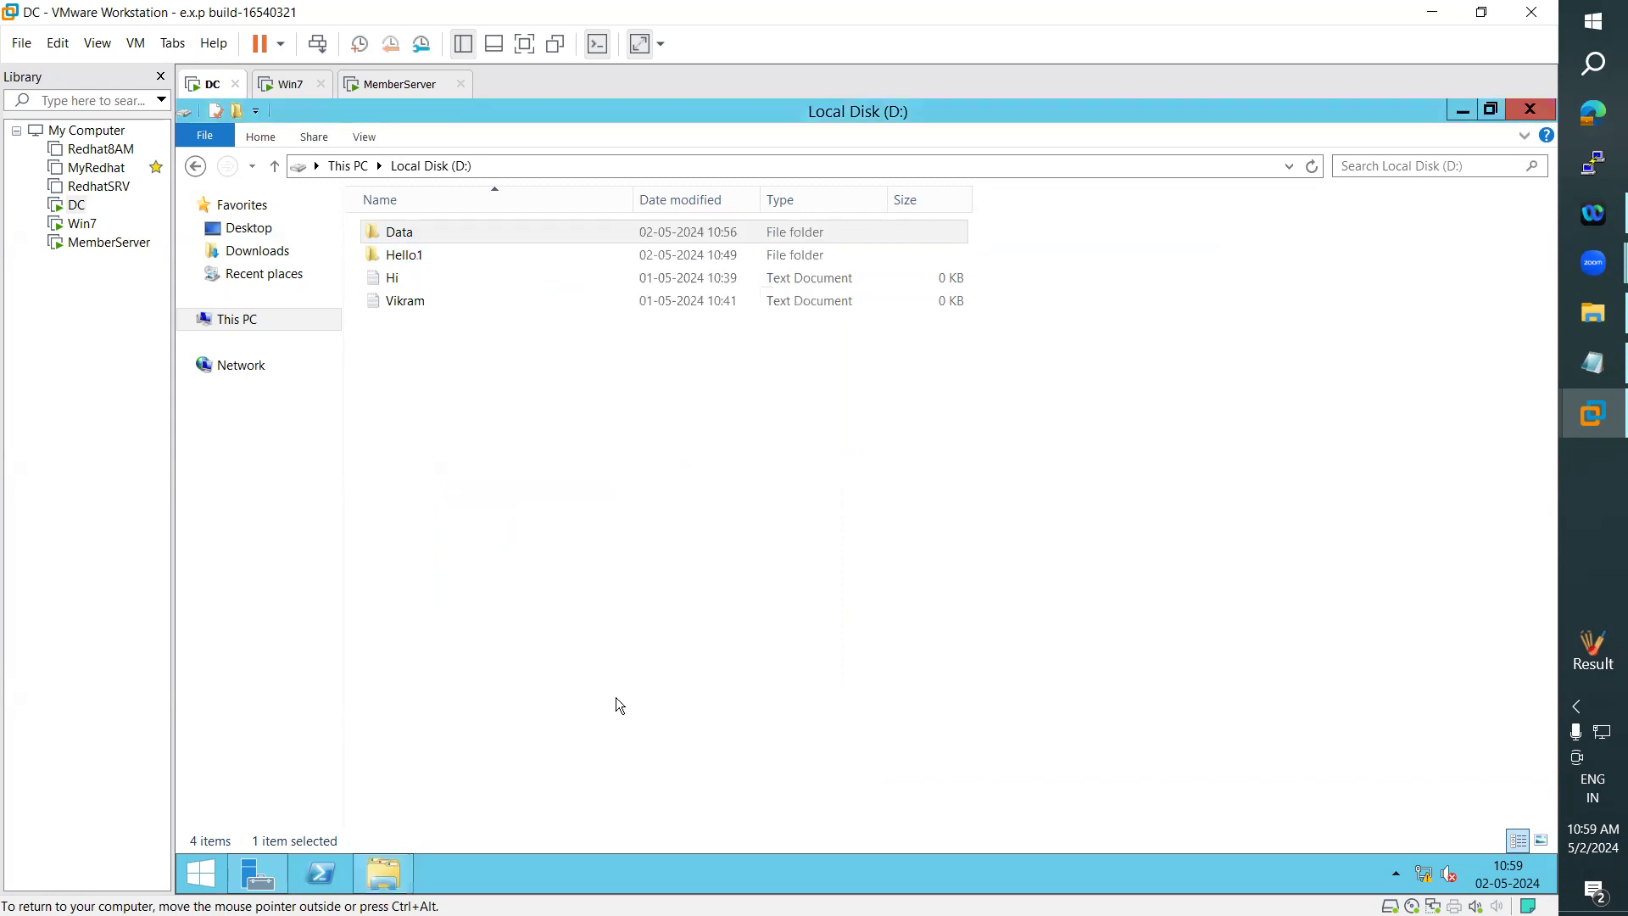
double_click(417, 234)
right_click(437, 355)
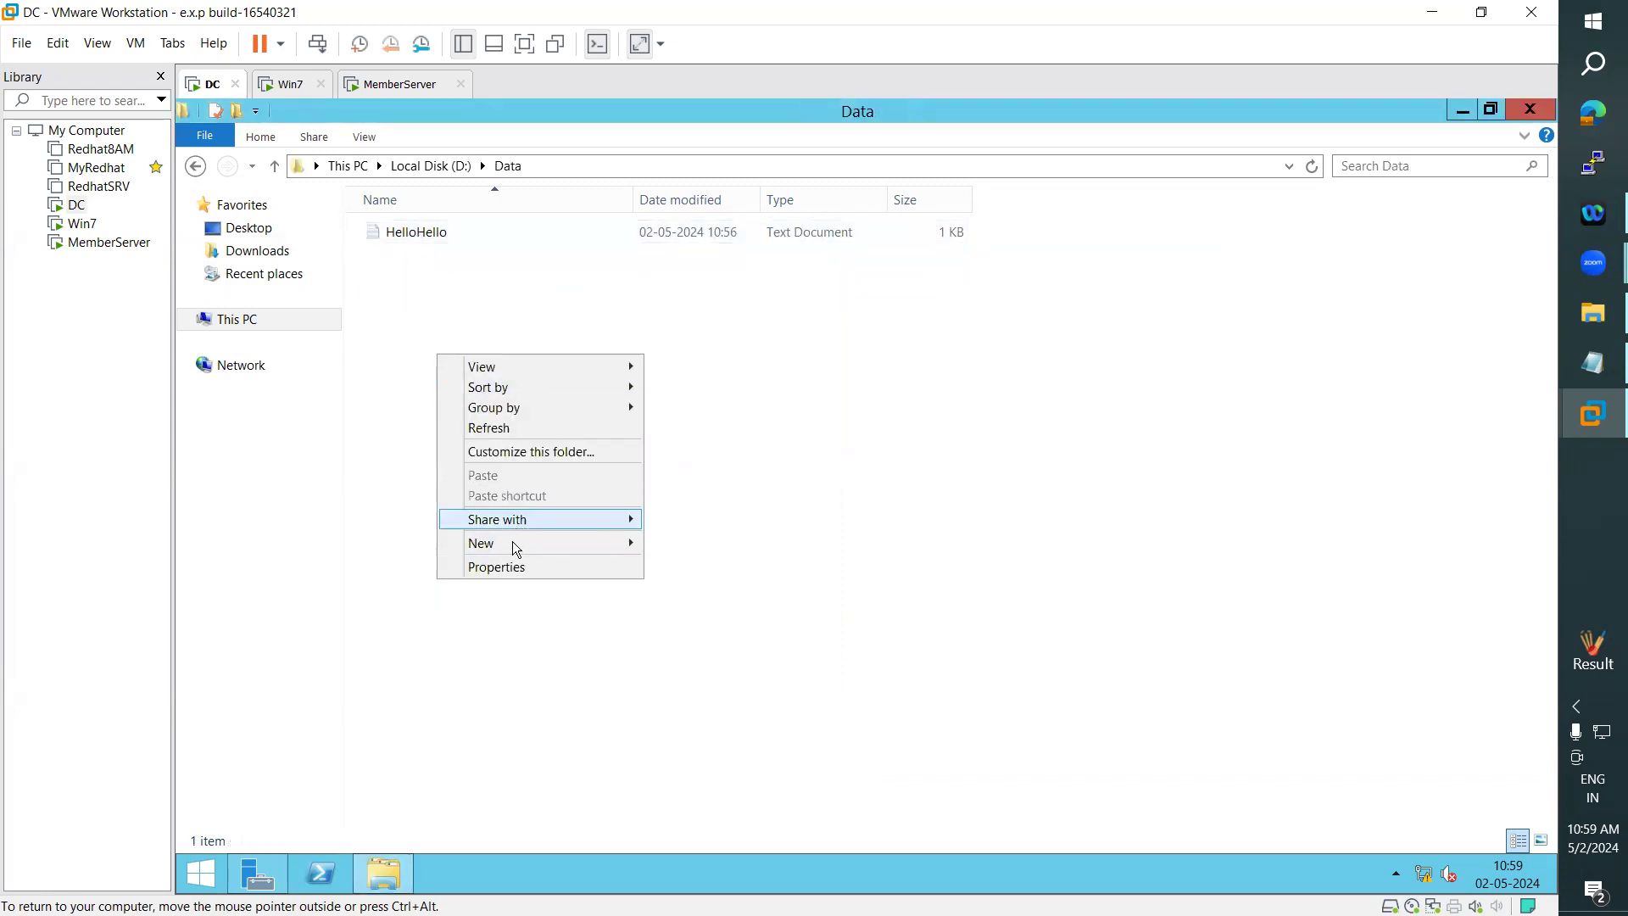
mouse_move(517, 543)
click(715, 657)
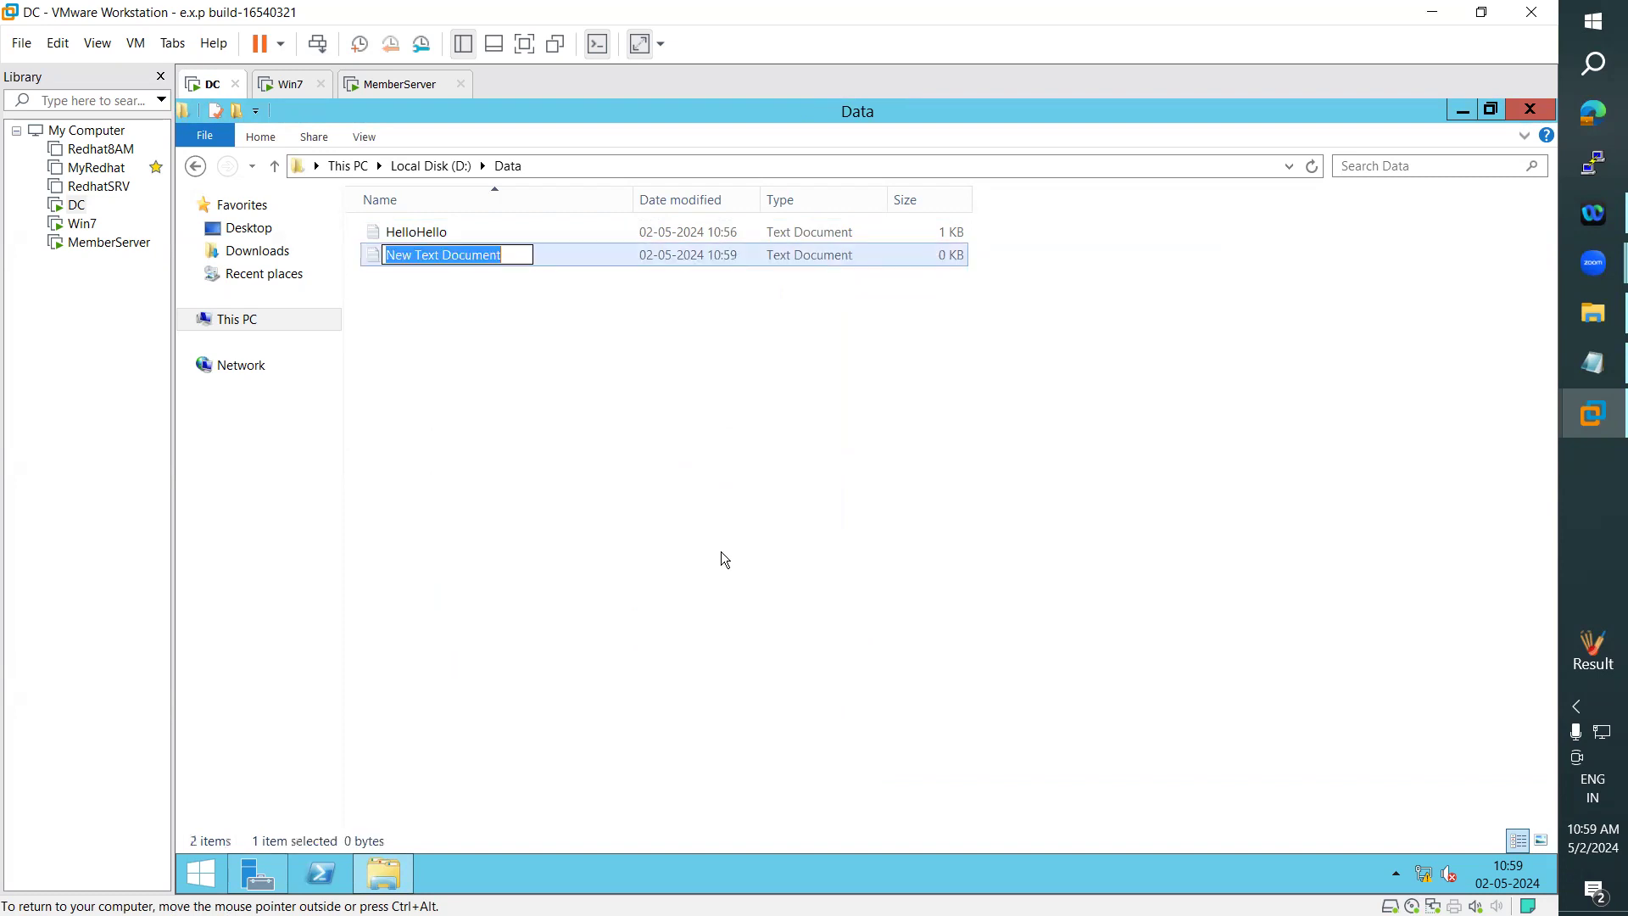
text(hi)
key(Return)
- Create a bitmap image in the Data folder with its default name and delete it again
right_click(707, 409)
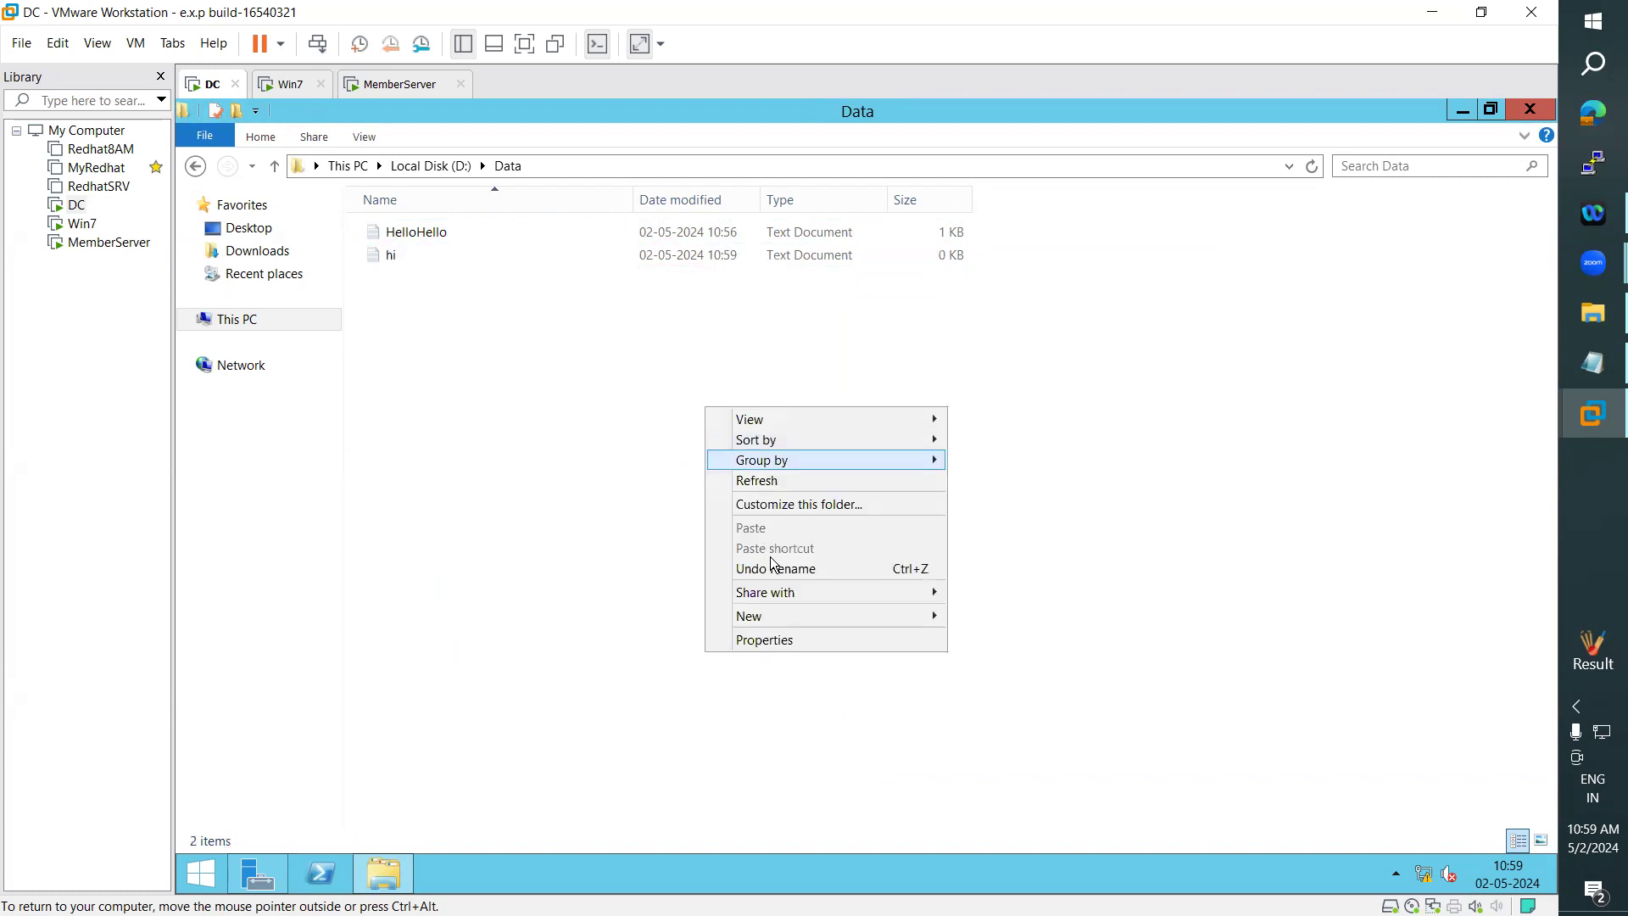
mouse_move(805, 617)
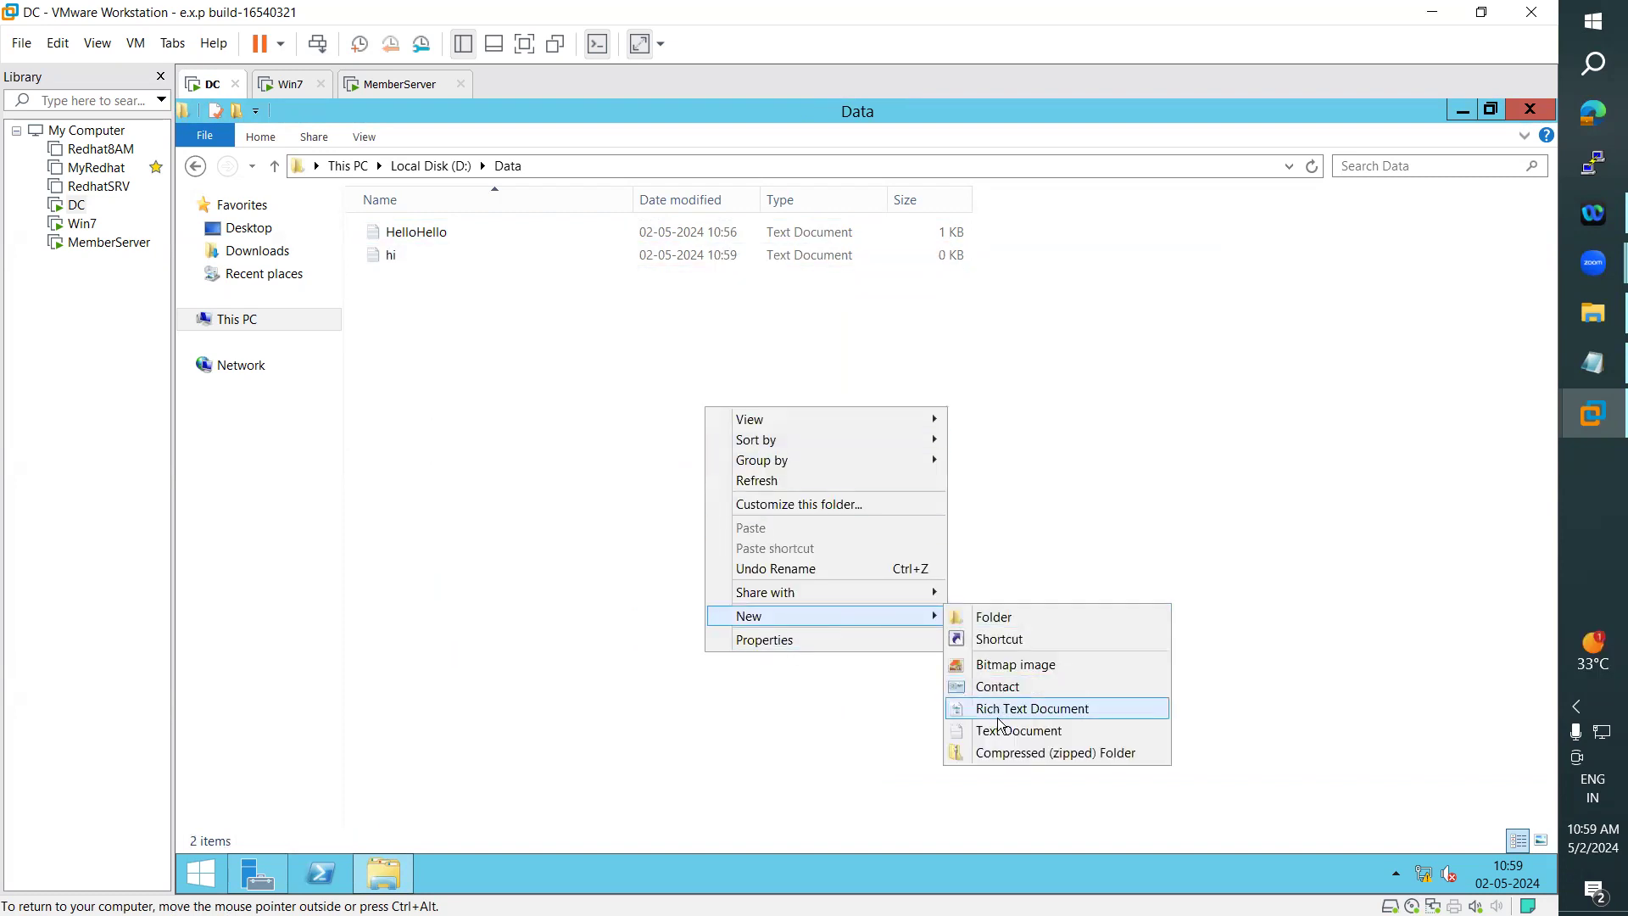
click(1001, 665)
click(656, 560)
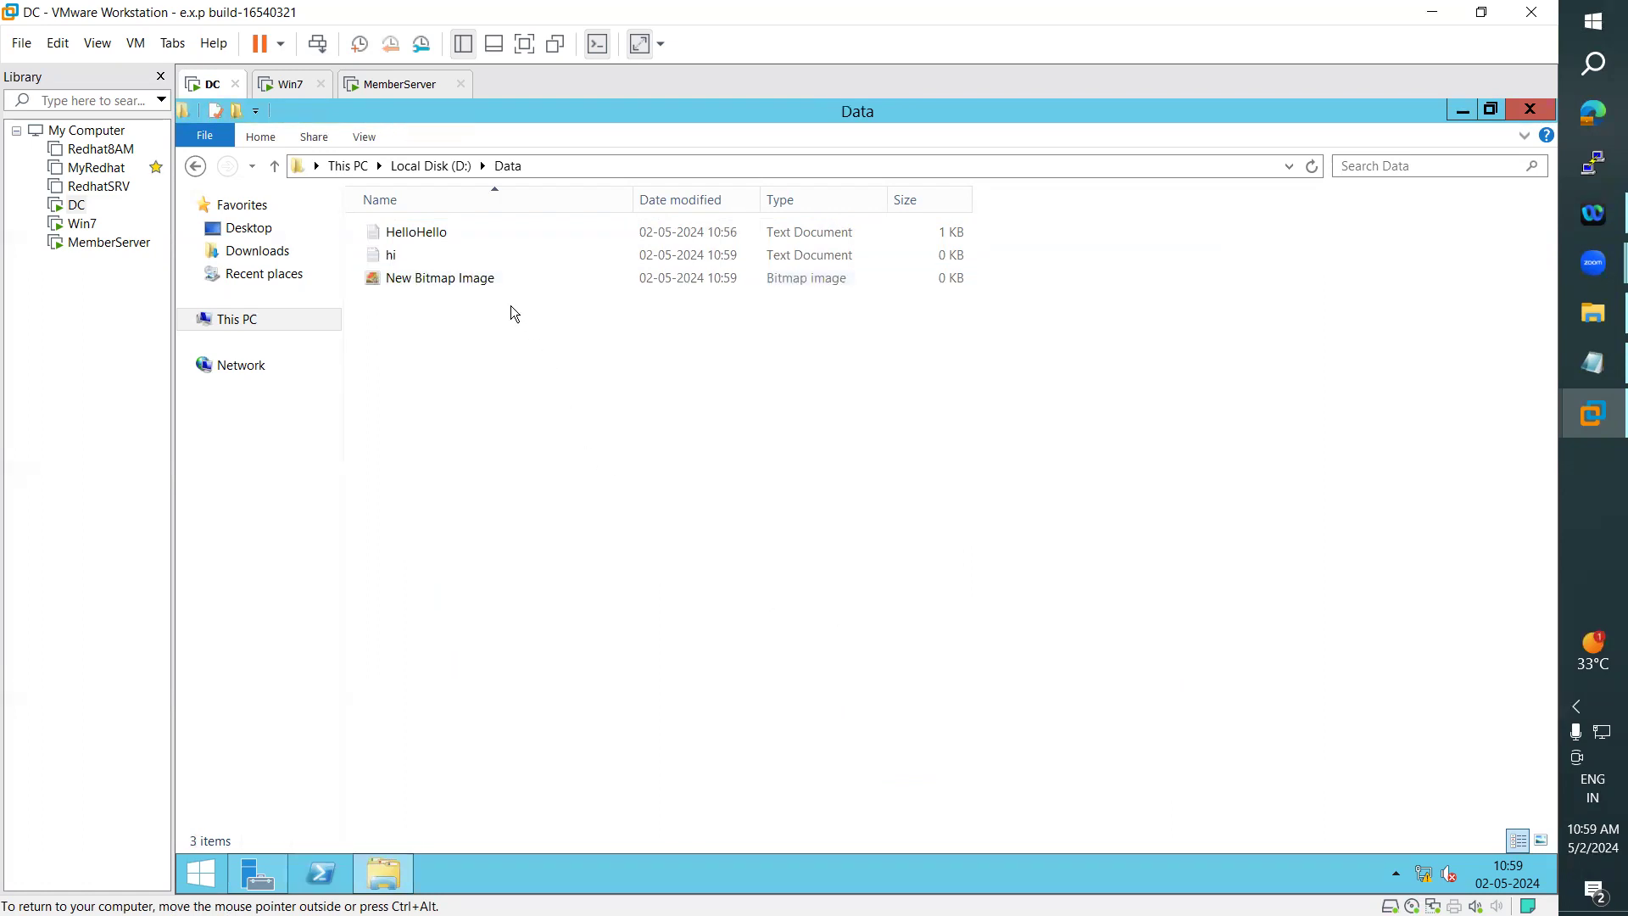
click(456, 283)
key(Delete)
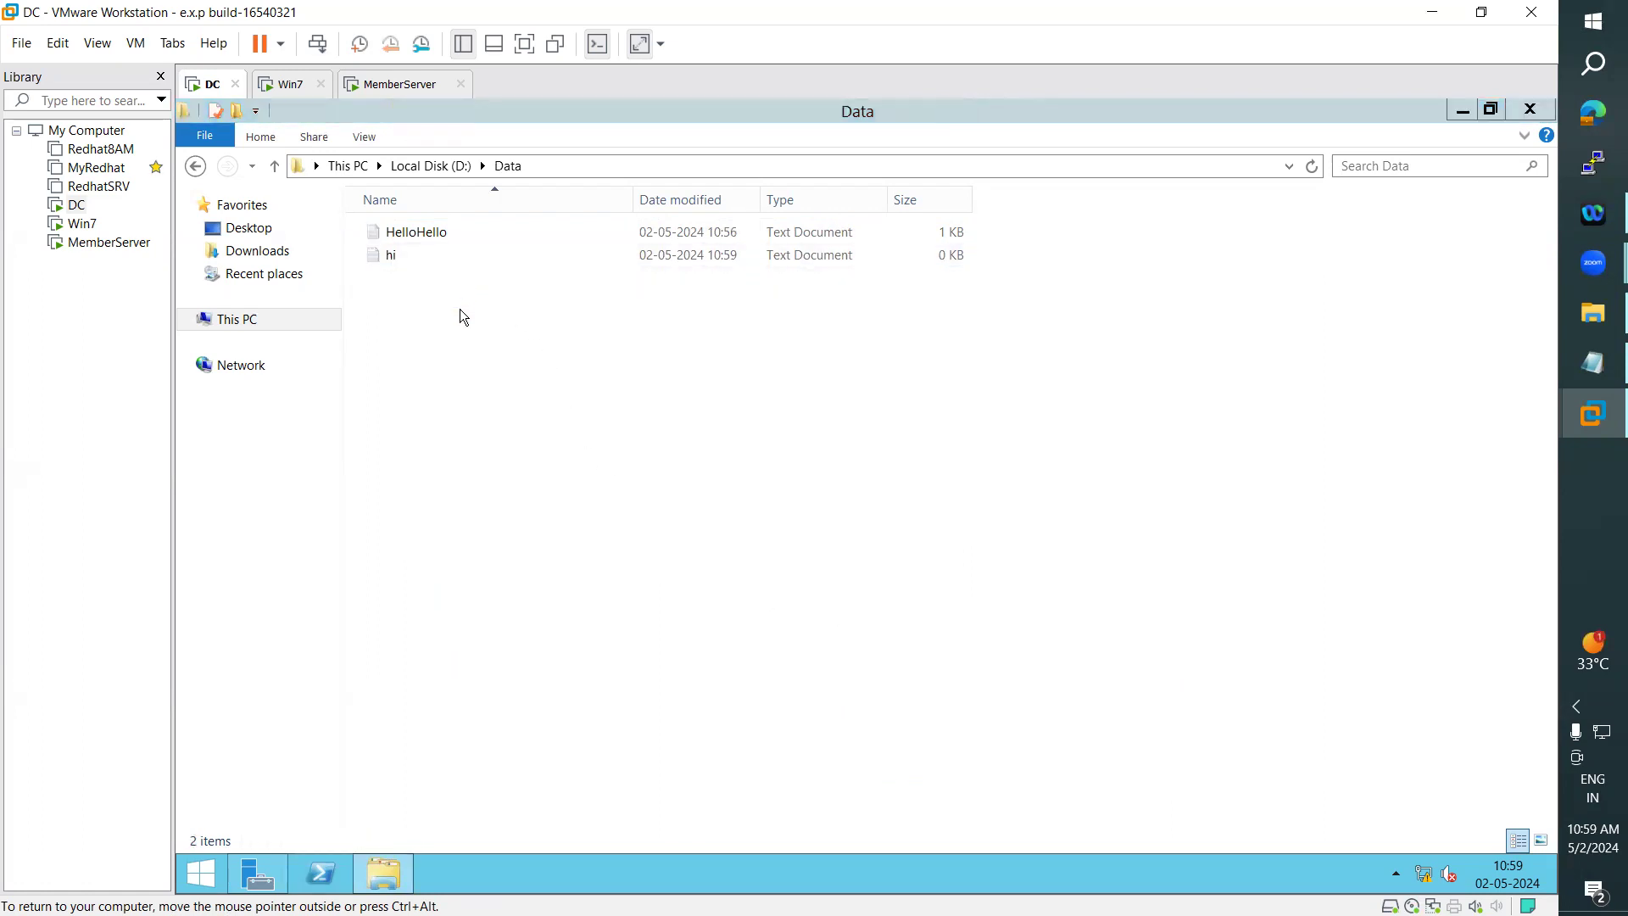
- Close the Data folder window and sign the administrator out of the DC
click(1532, 110)
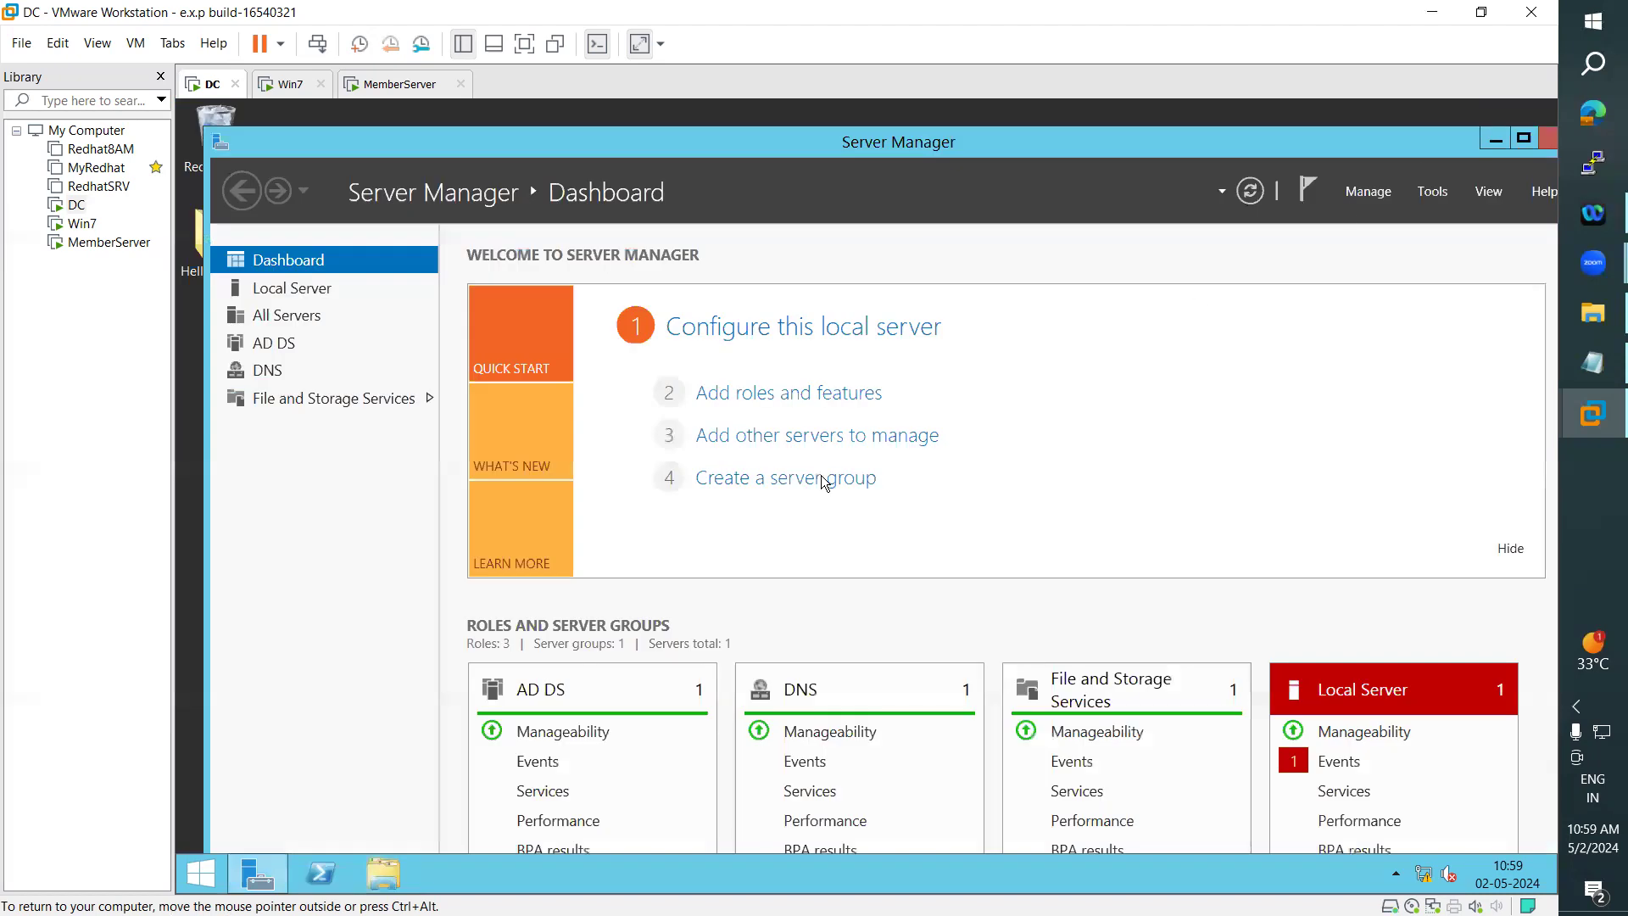
click(204, 872)
click(1328, 175)
click(1213, 244)
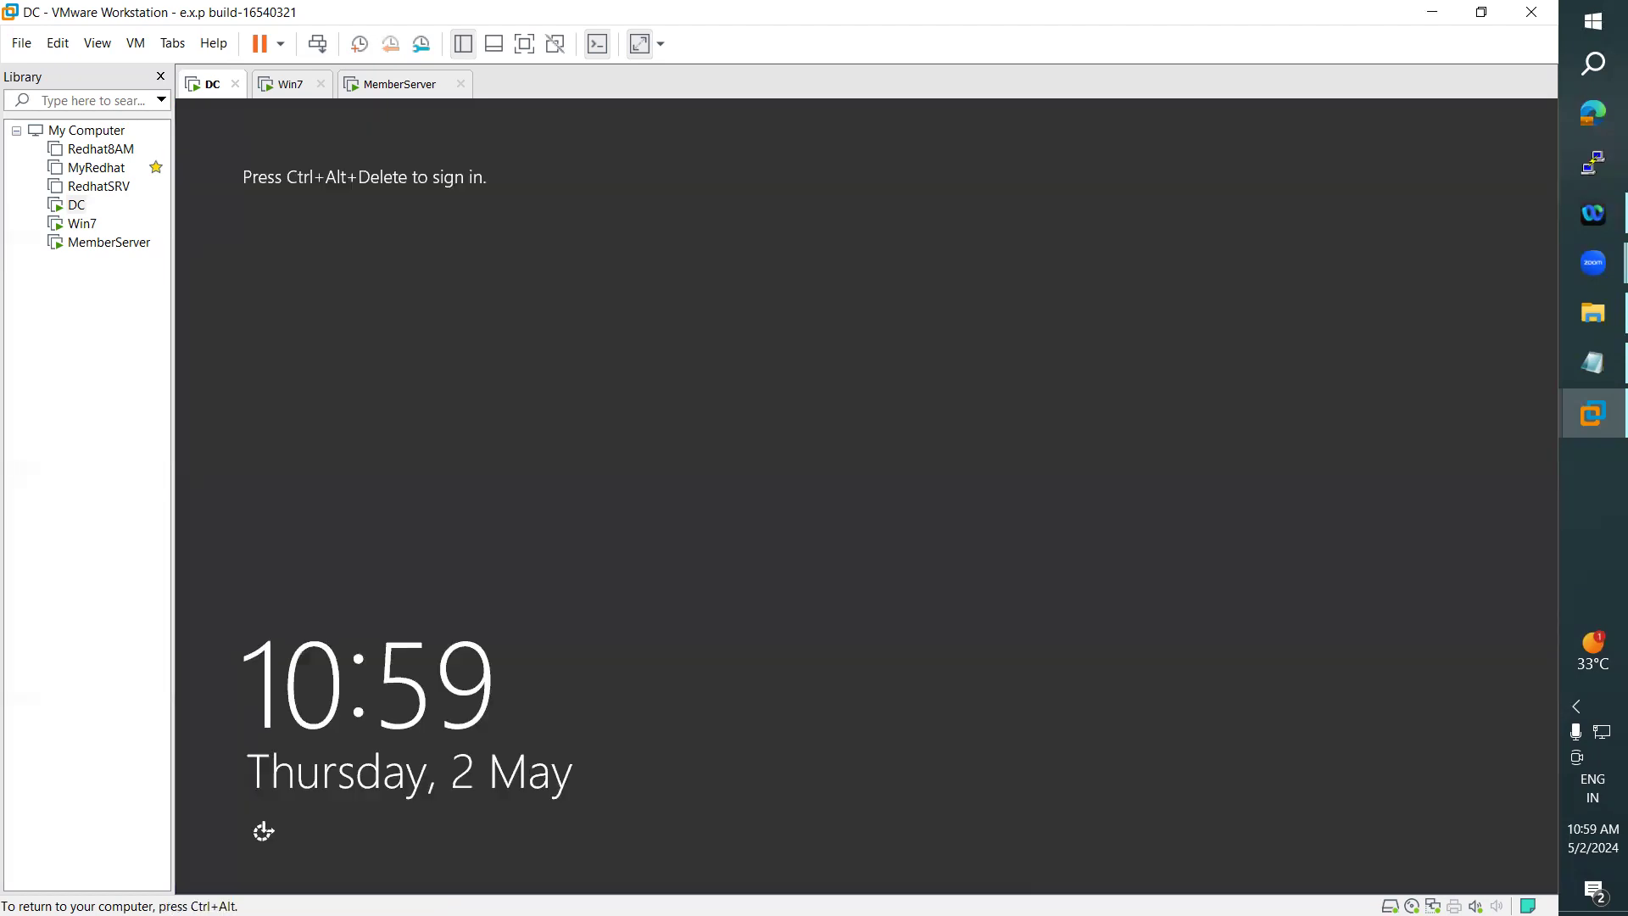
- Send Ctrl+Alt+Del to the DC and sign in as the other user ARN with the account password
click(139, 48)
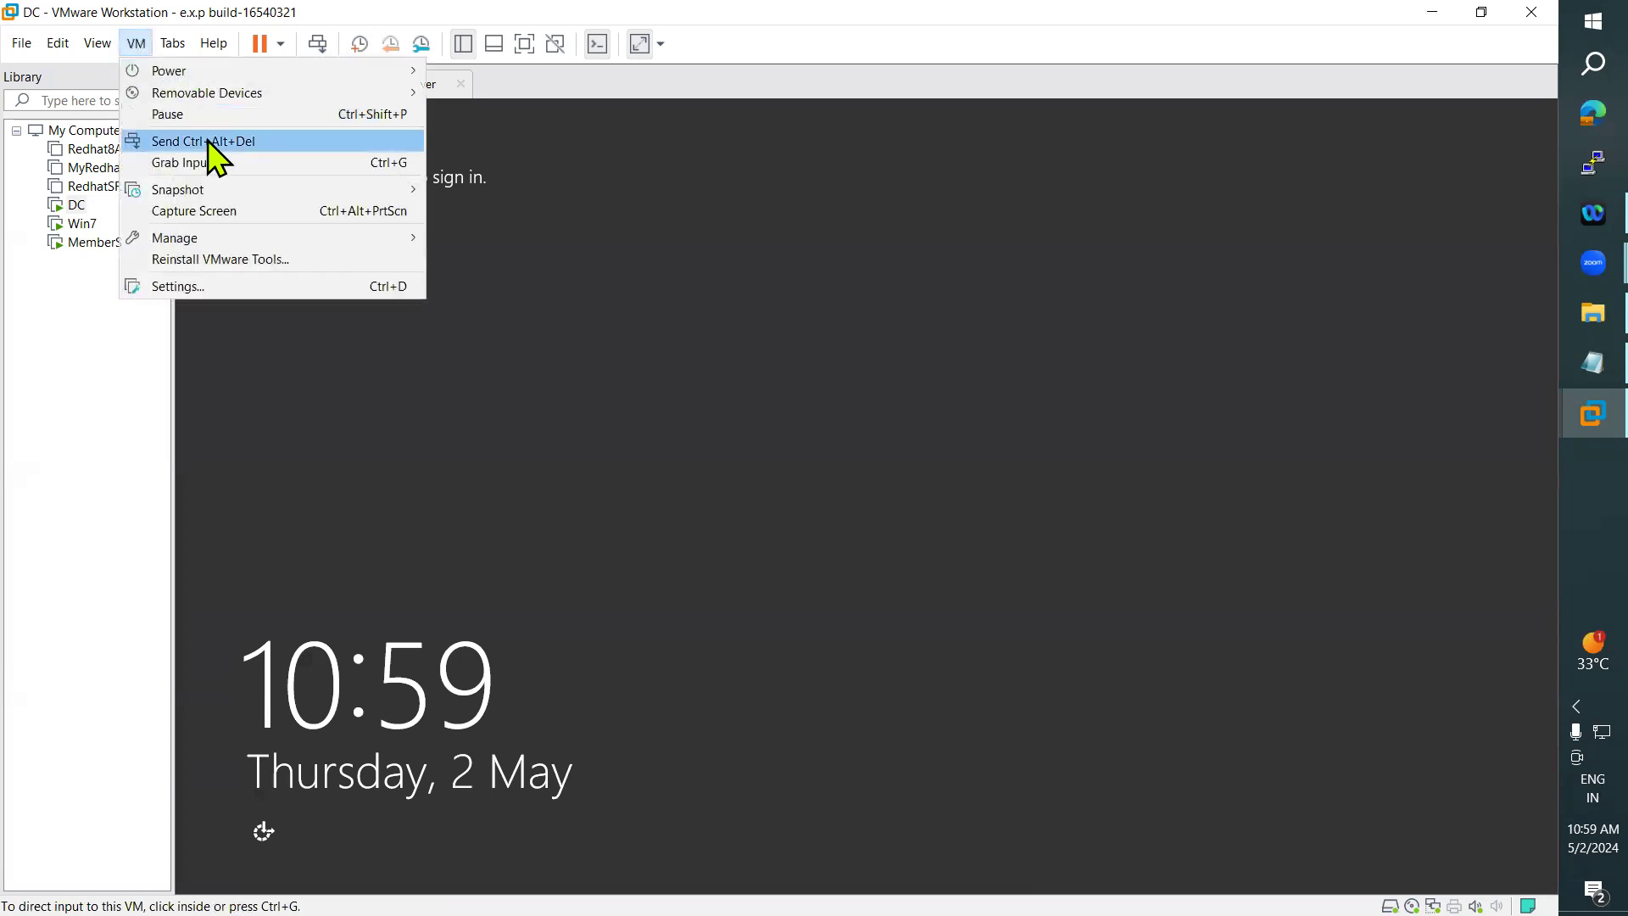
click(209, 140)
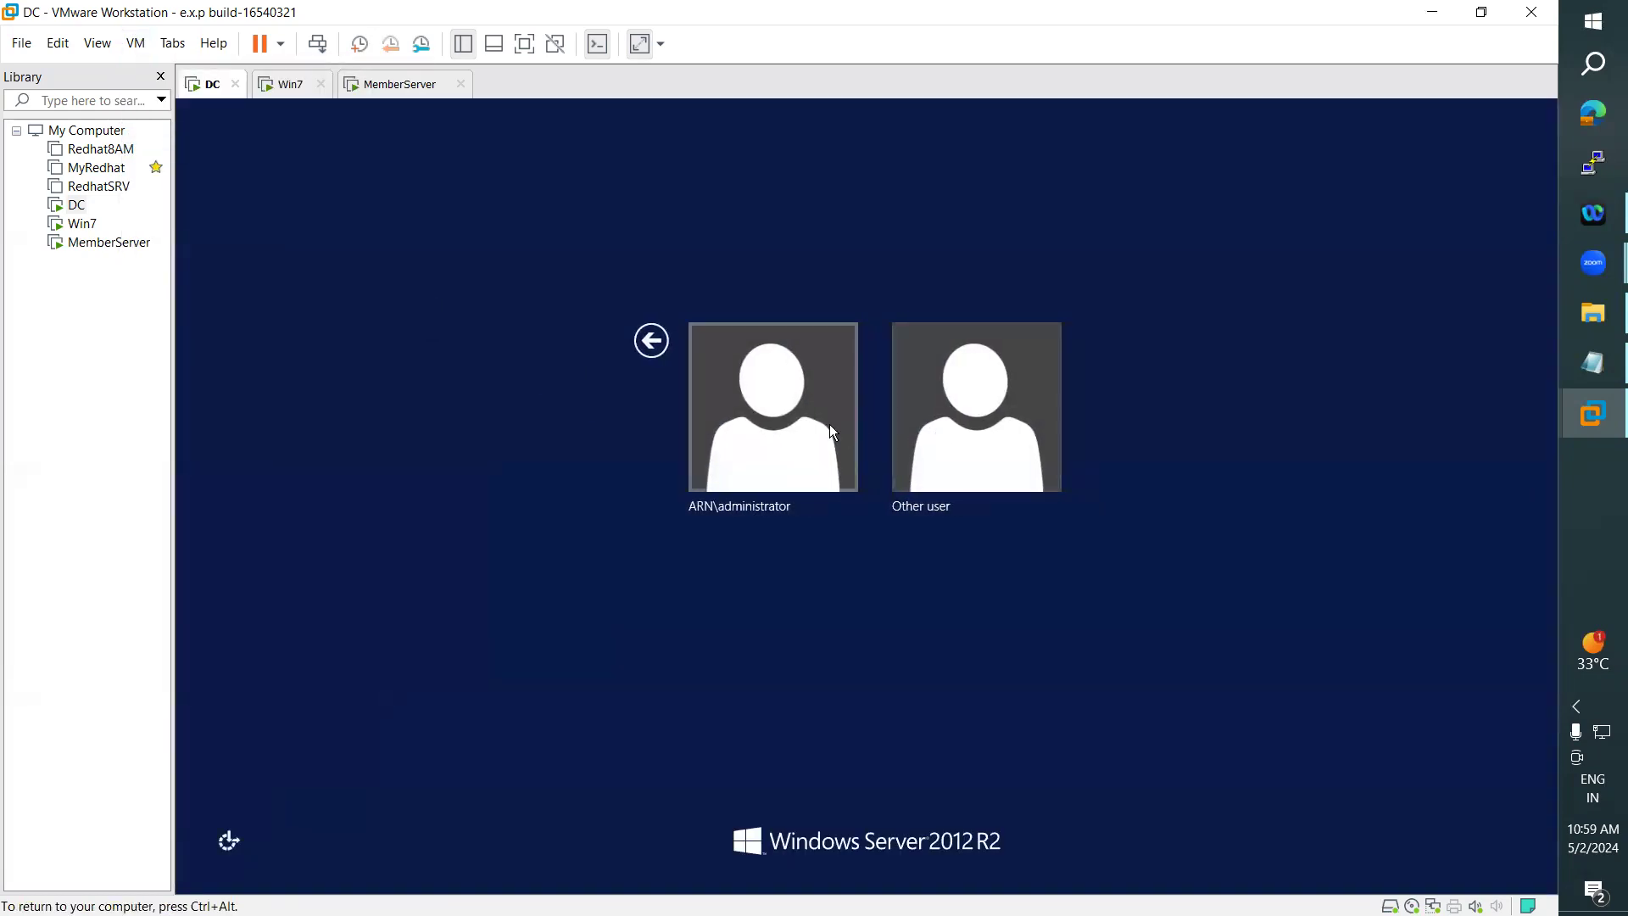
click(962, 441)
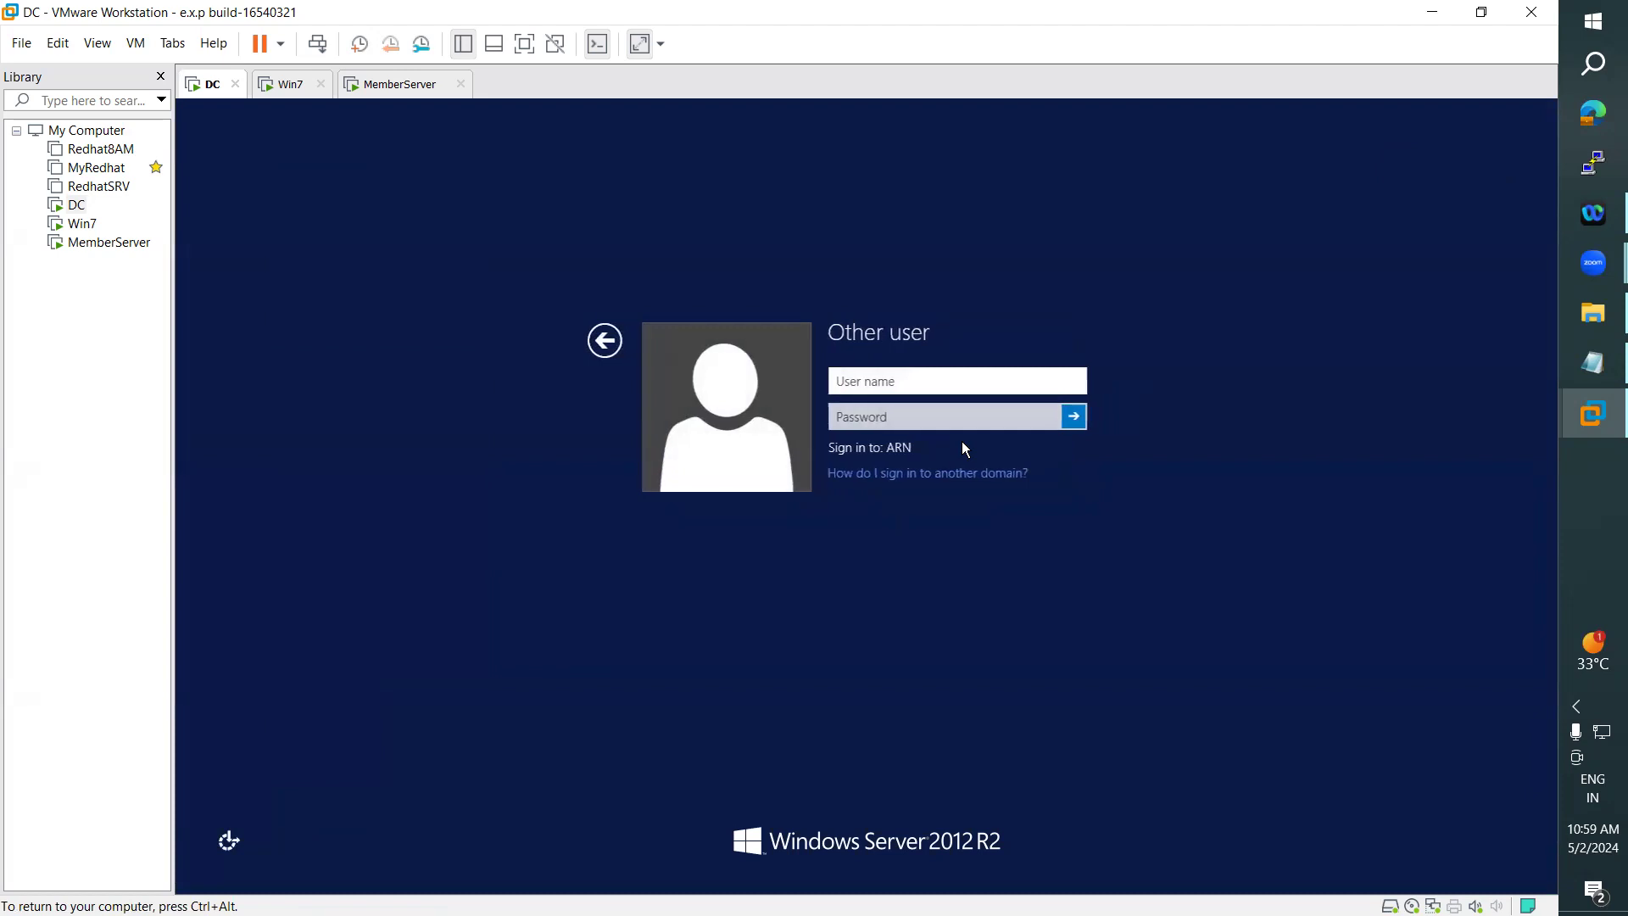
text(ARN)
key(Tab)
text(Password1)
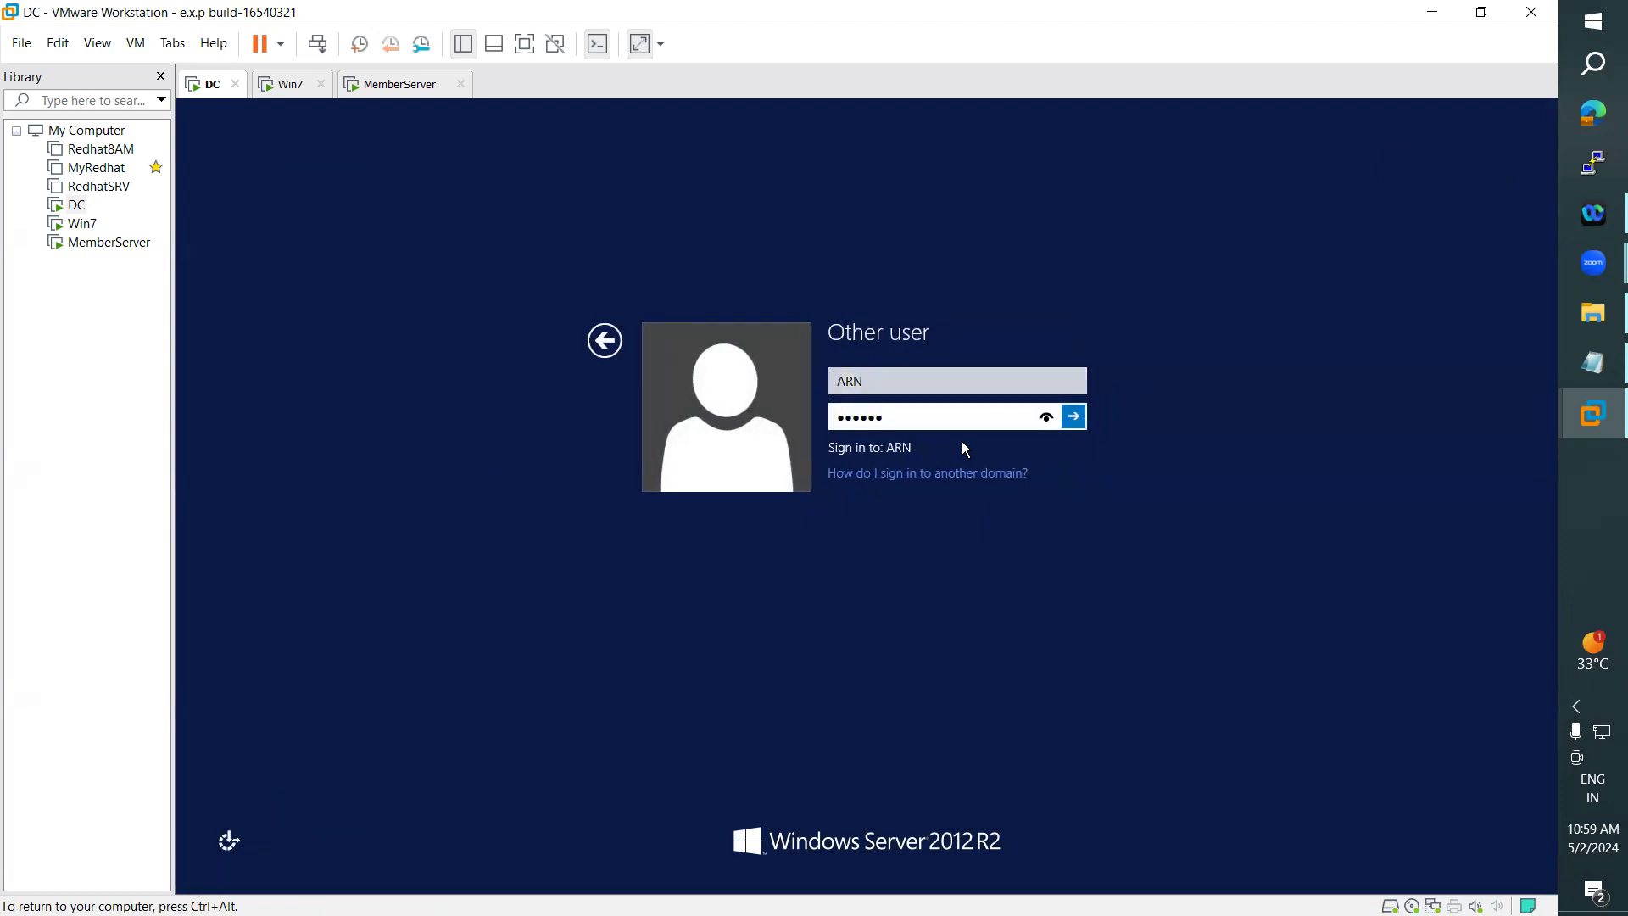
key(Return)
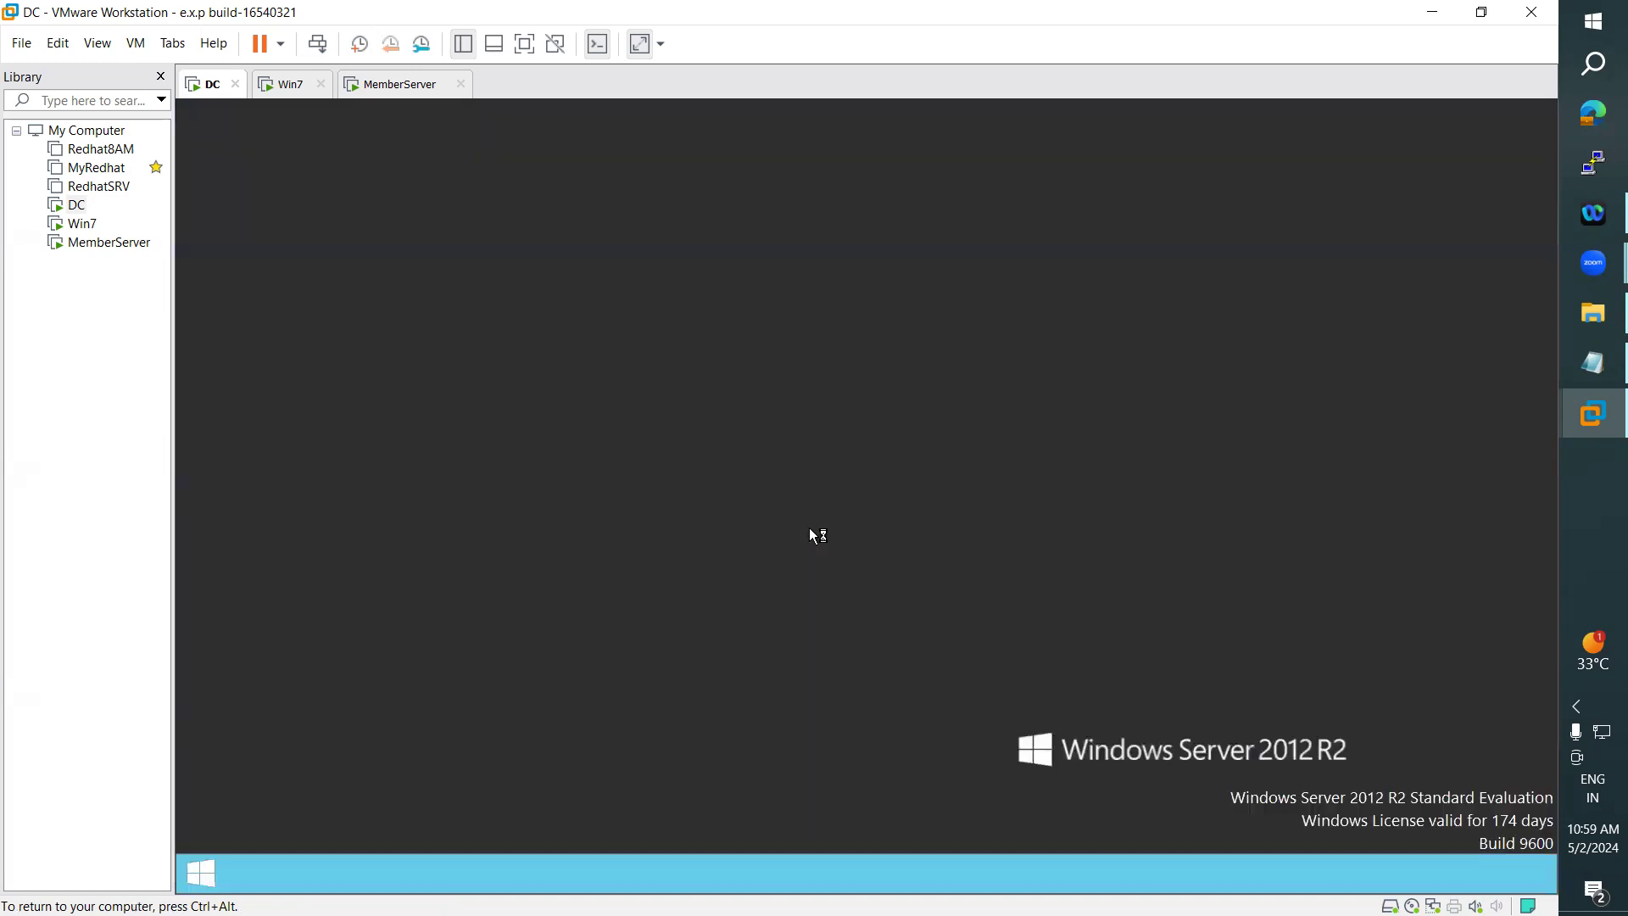
- Browse to Local Disk (D:), check which account is signed in, and open the Data folder
click(389, 875)
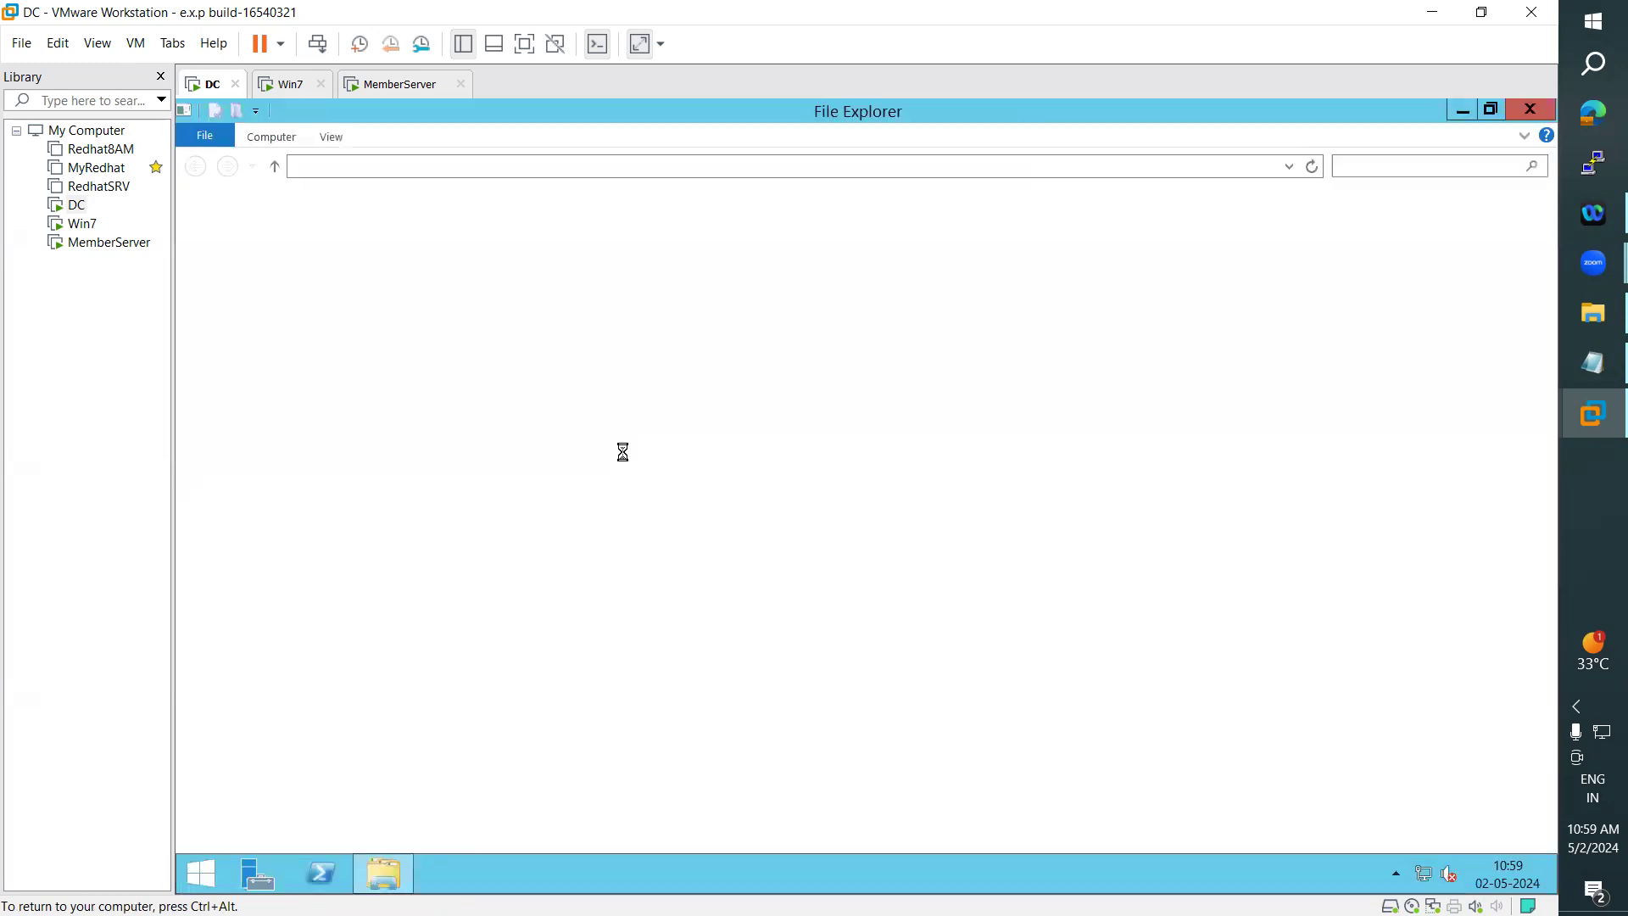
double_click(750, 400)
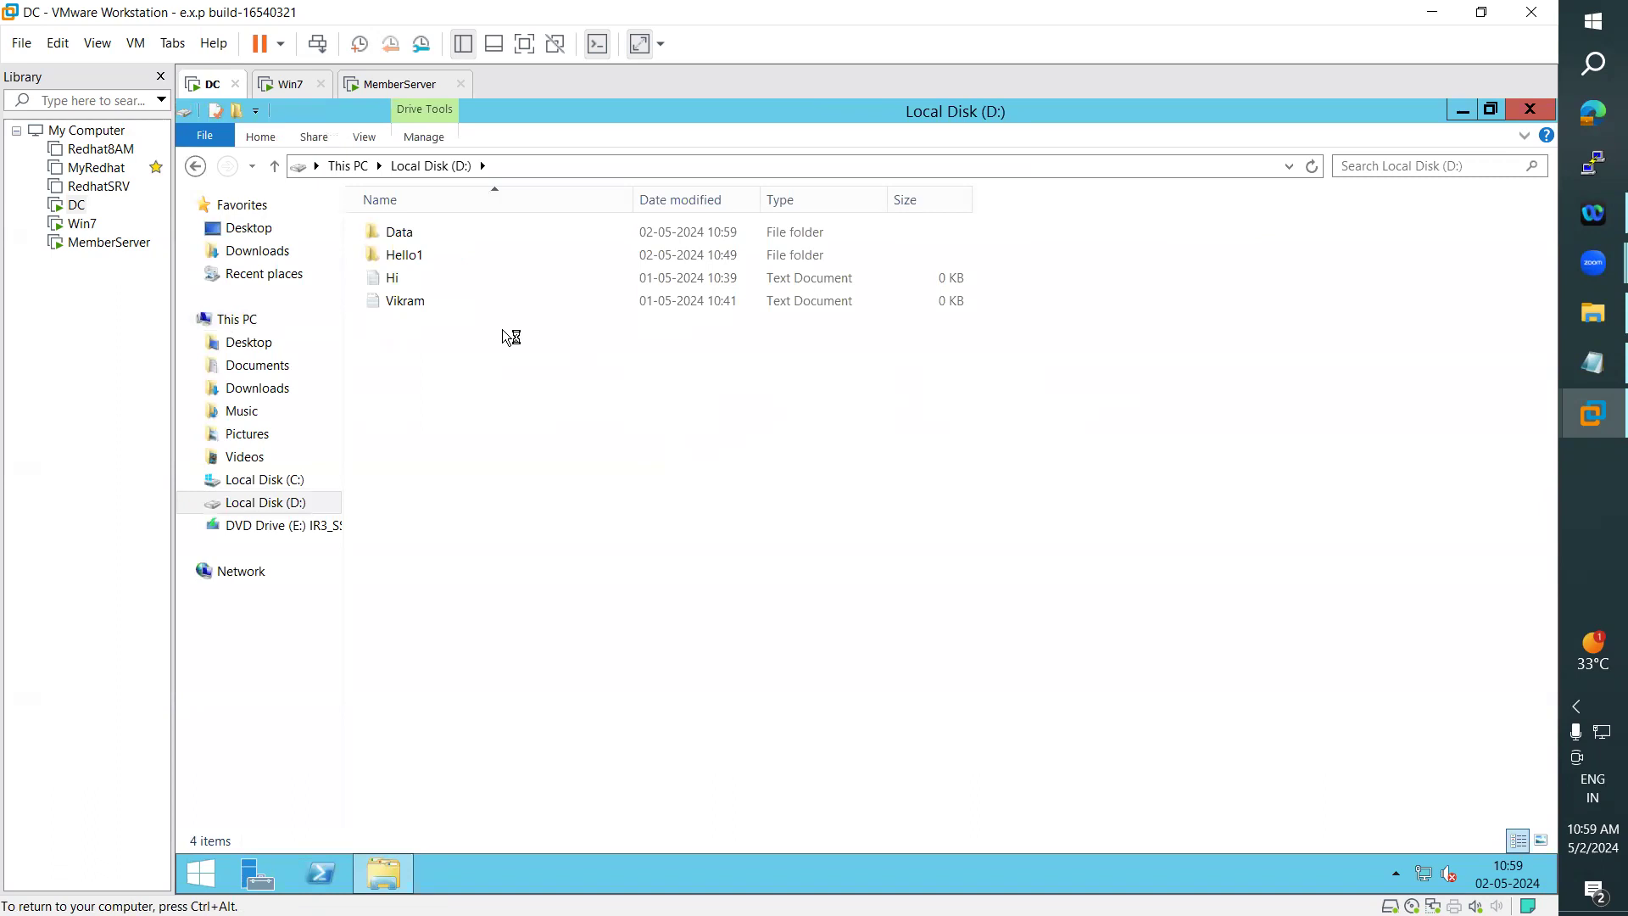
click(200, 874)
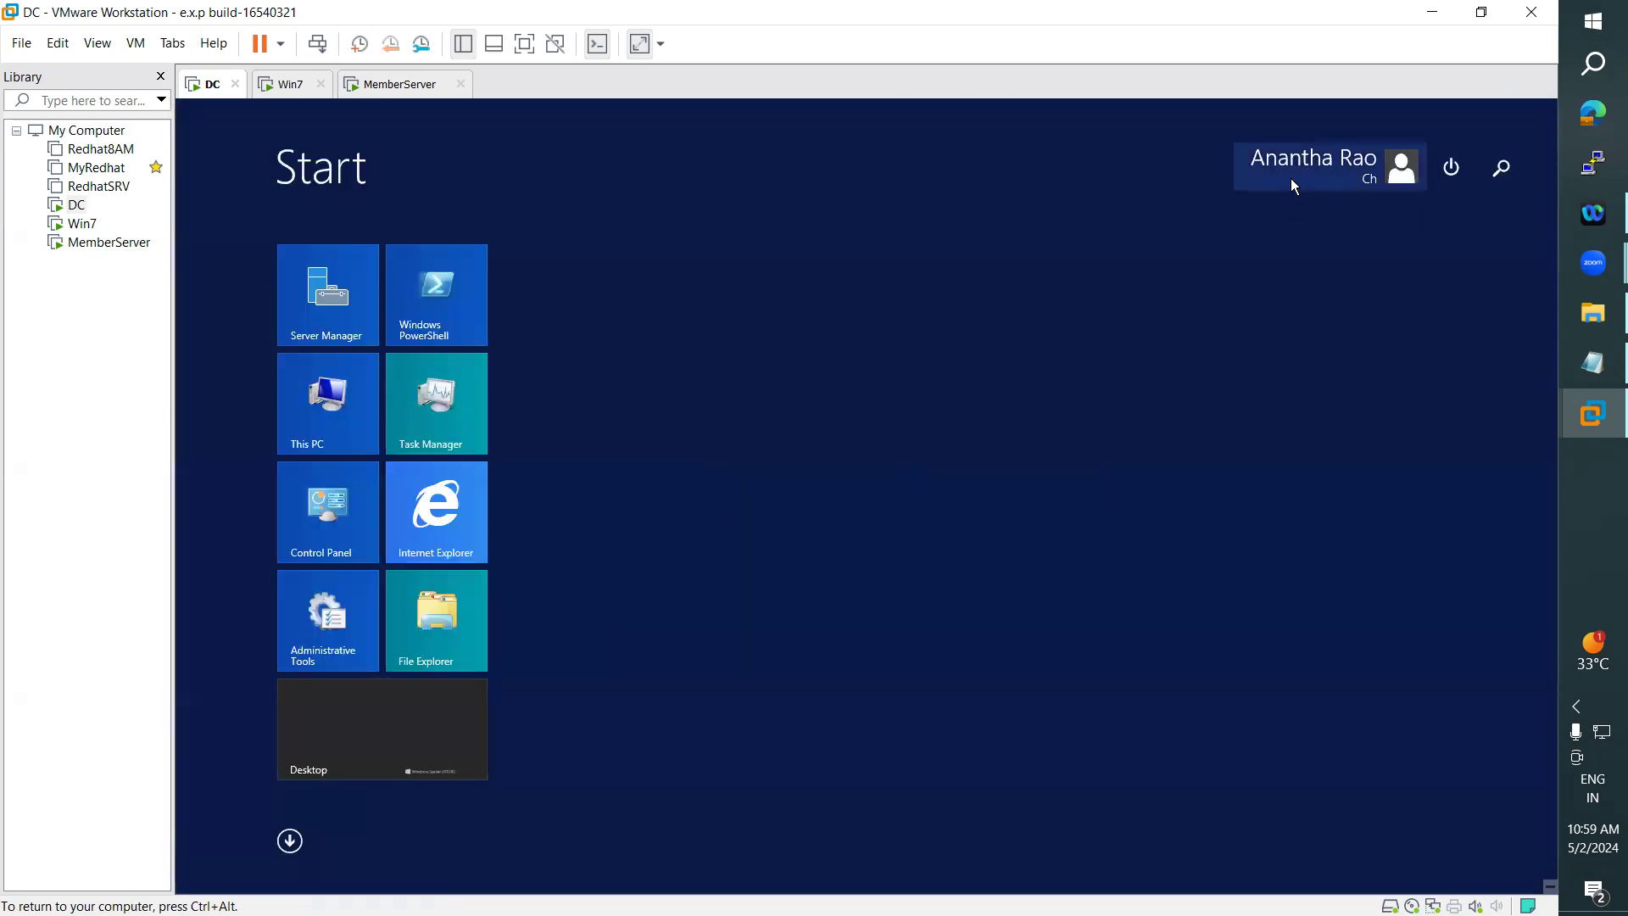
click(357, 746)
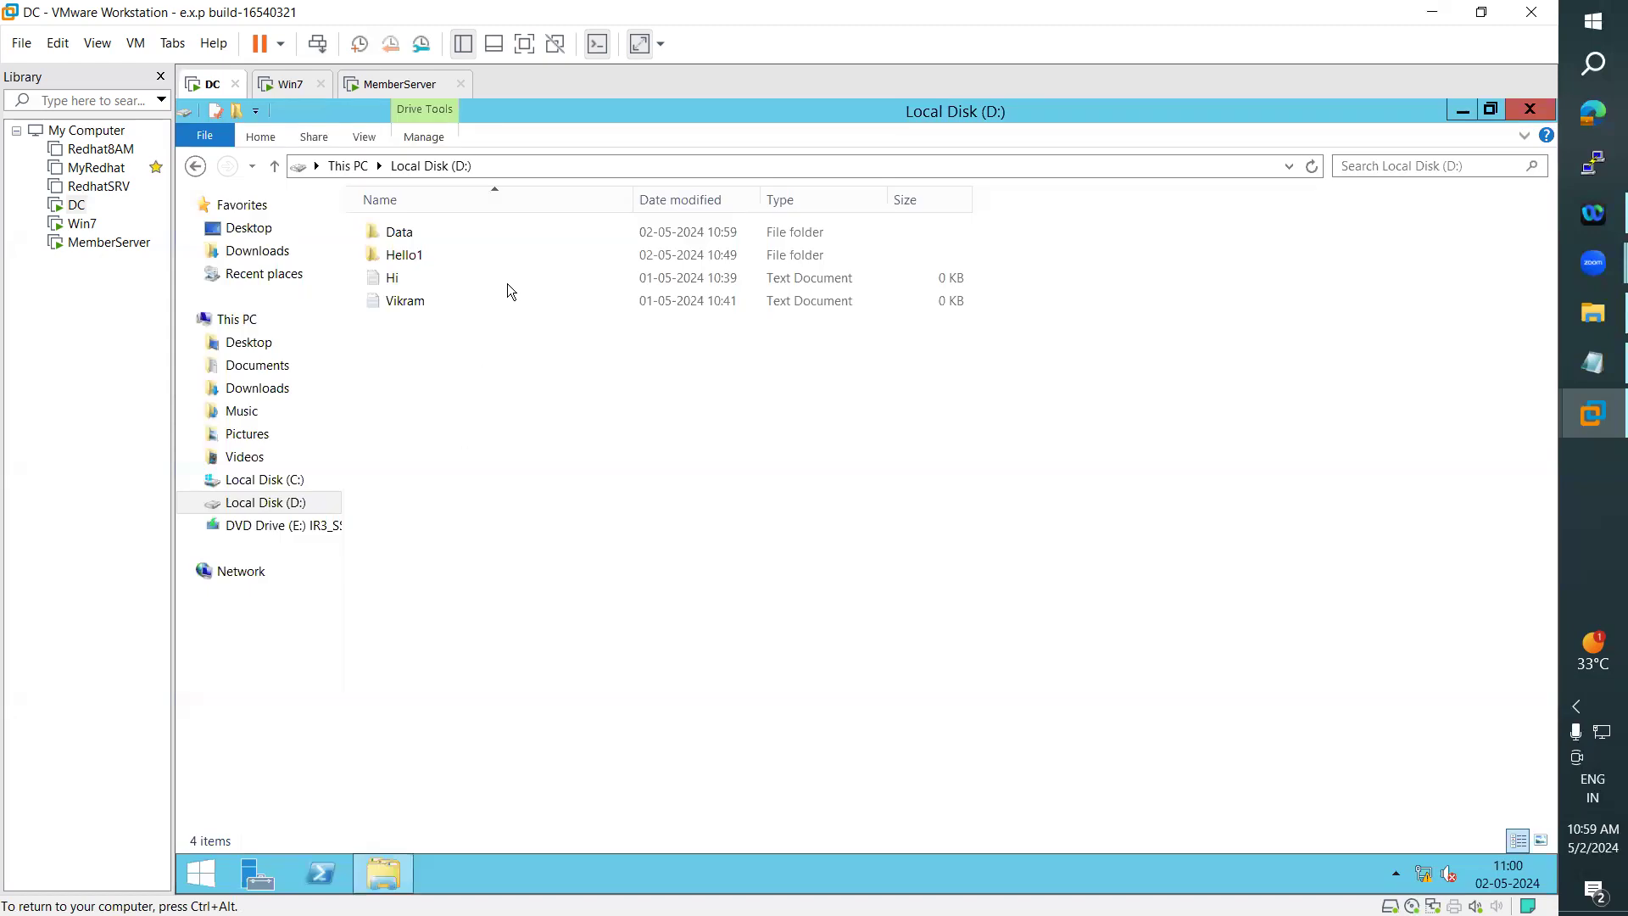
key(ctrl+a)
double_click(399, 231)
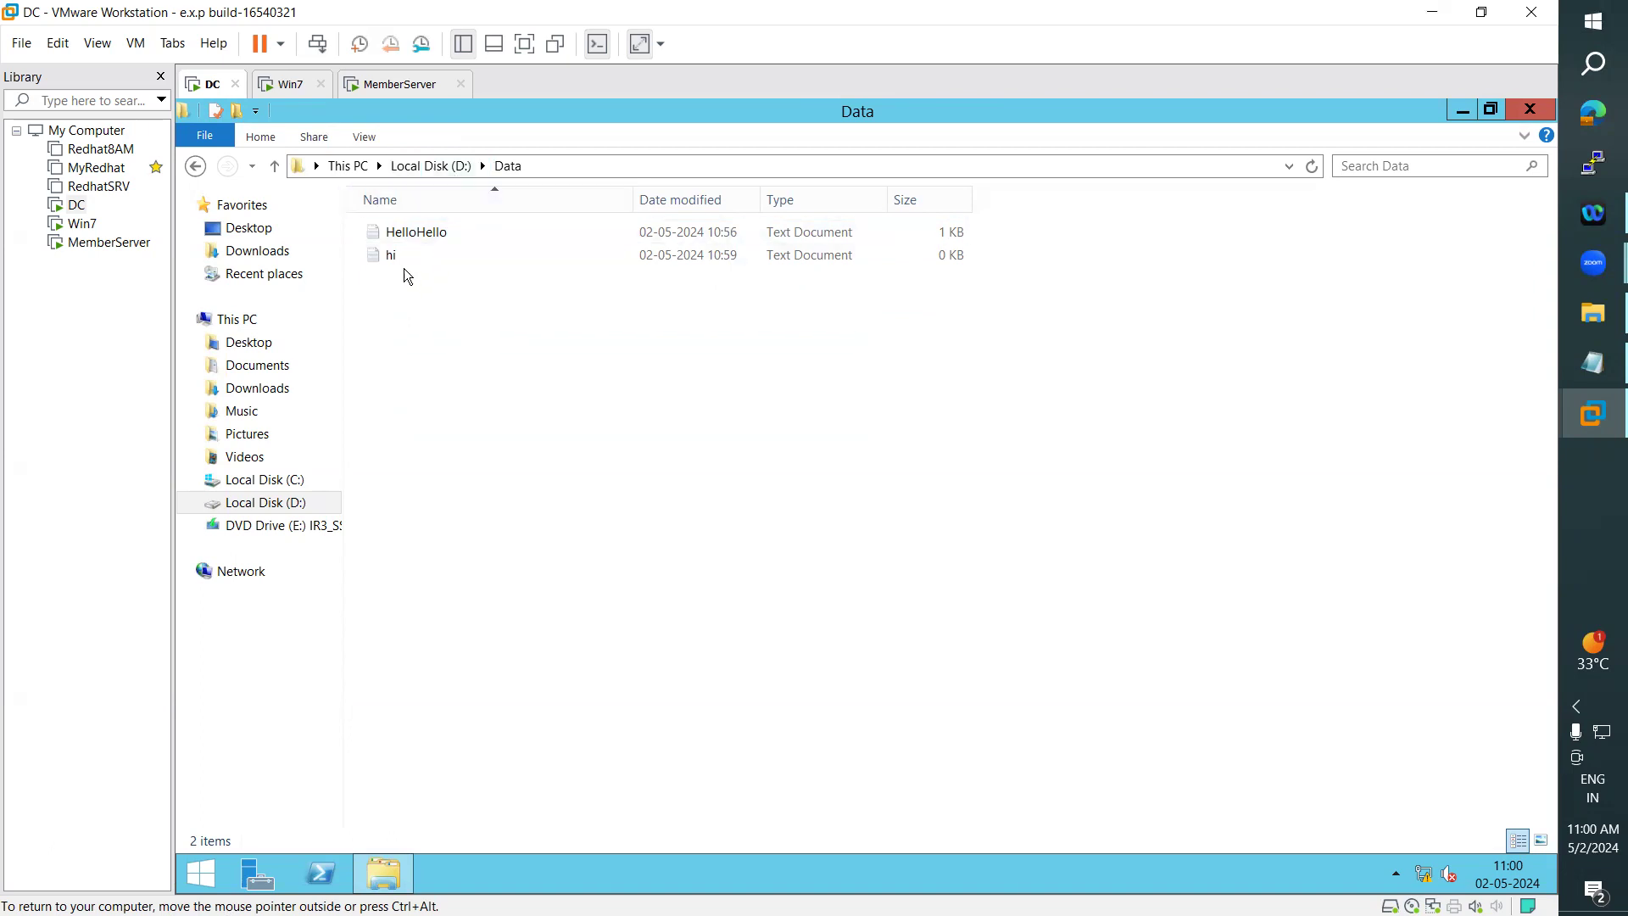
- Try to delete the hi text document from the Data folder and dismiss the administrator credential request
click(426, 262)
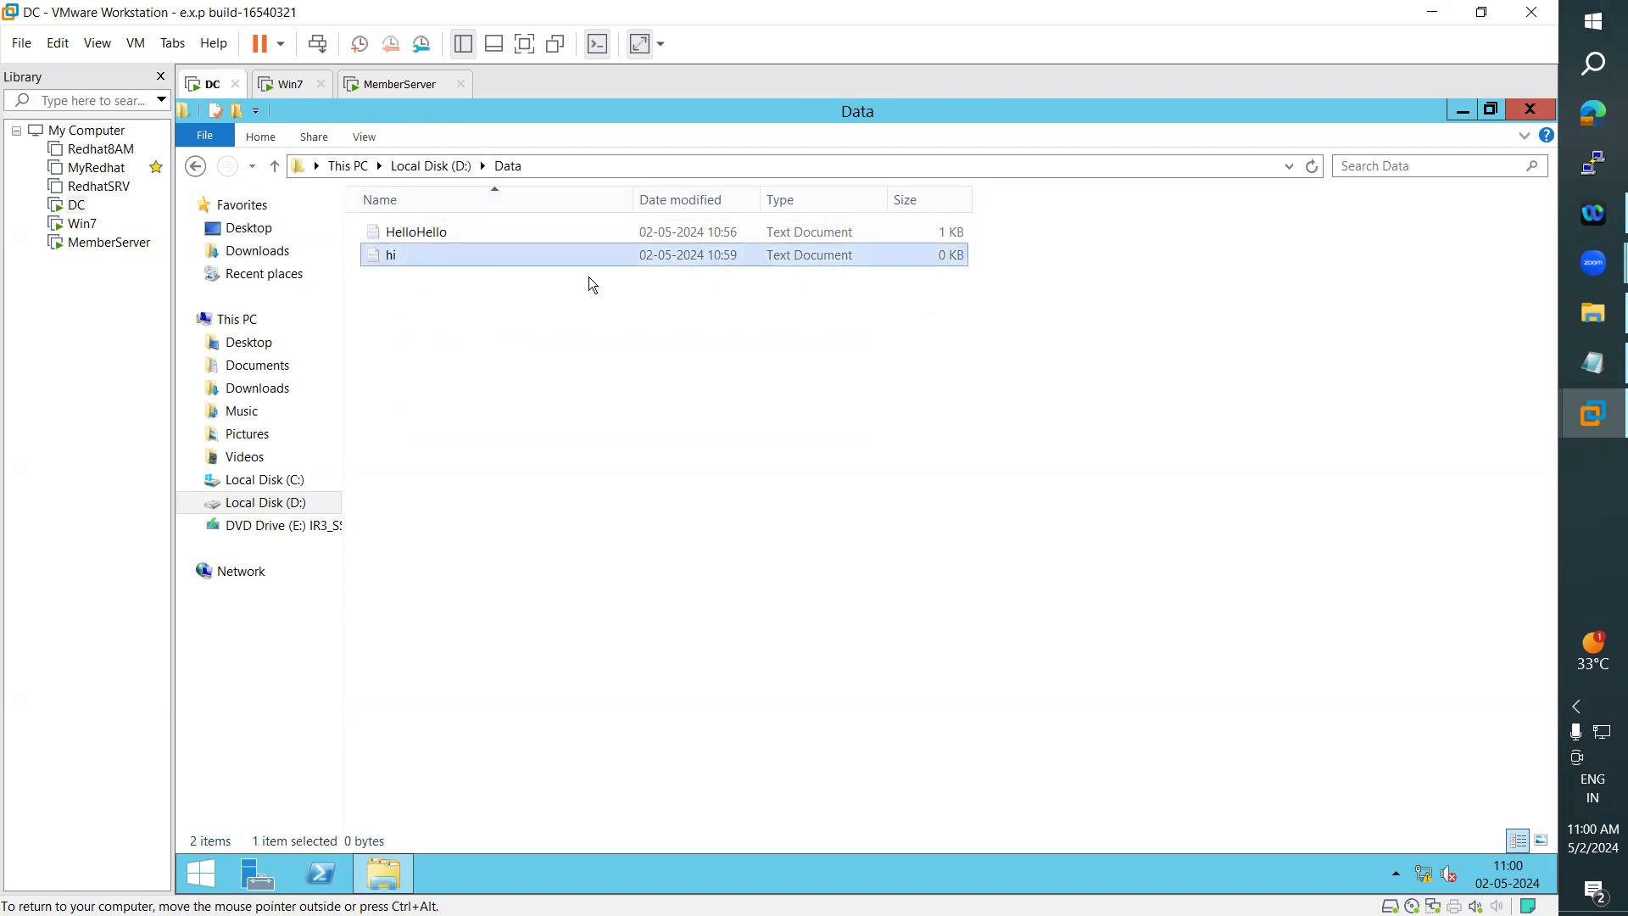
key(Delete)
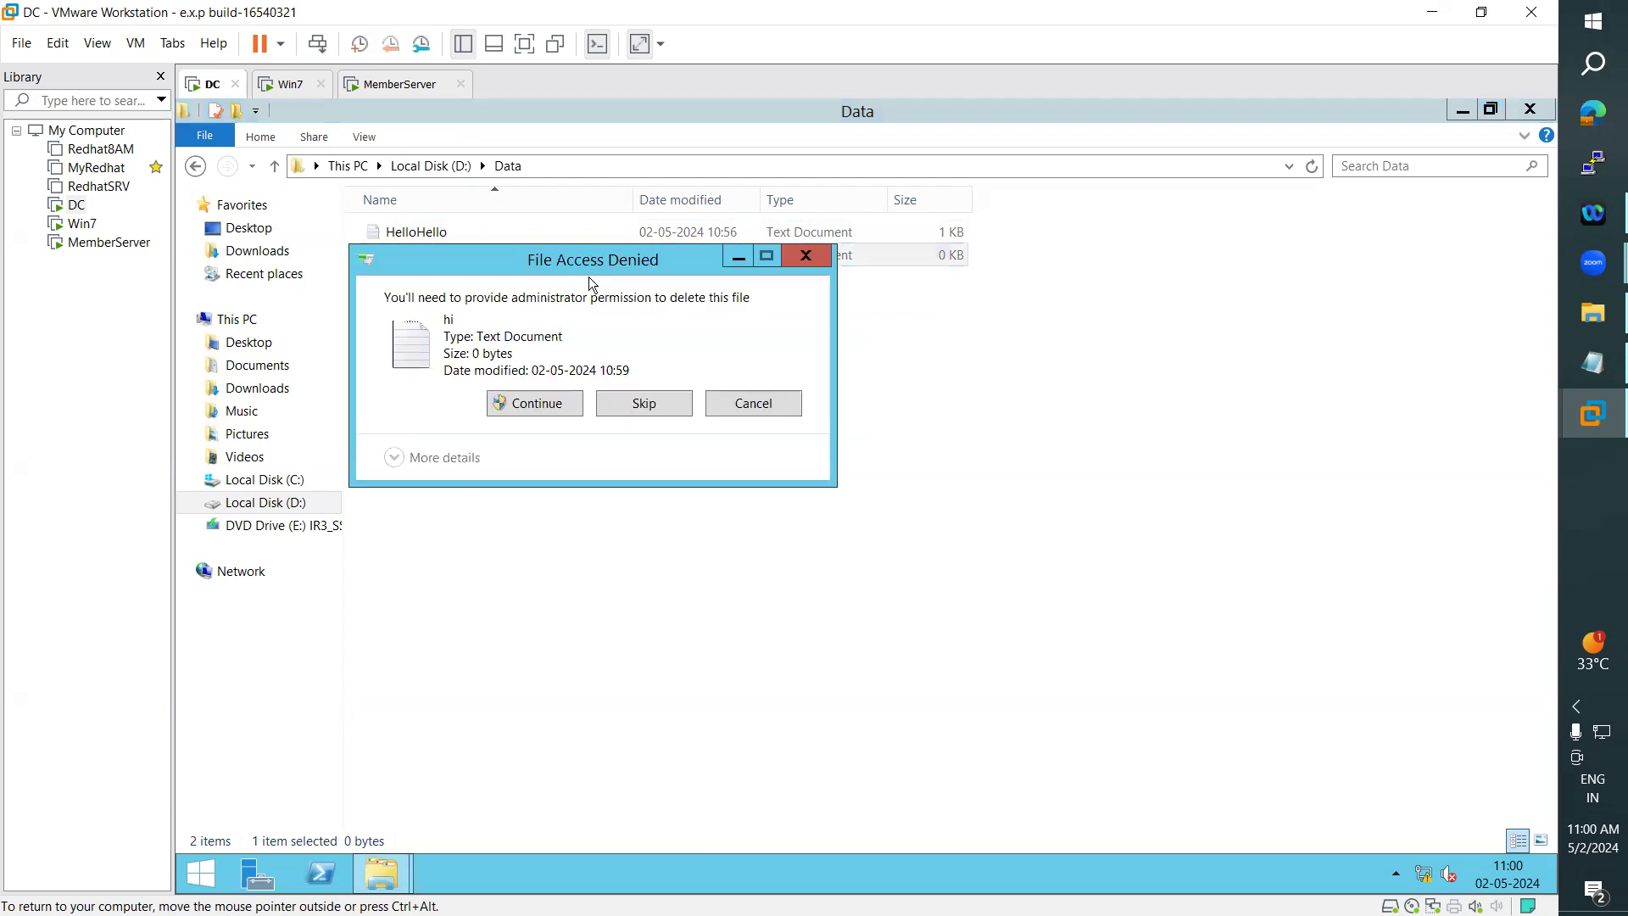
click(537, 404)
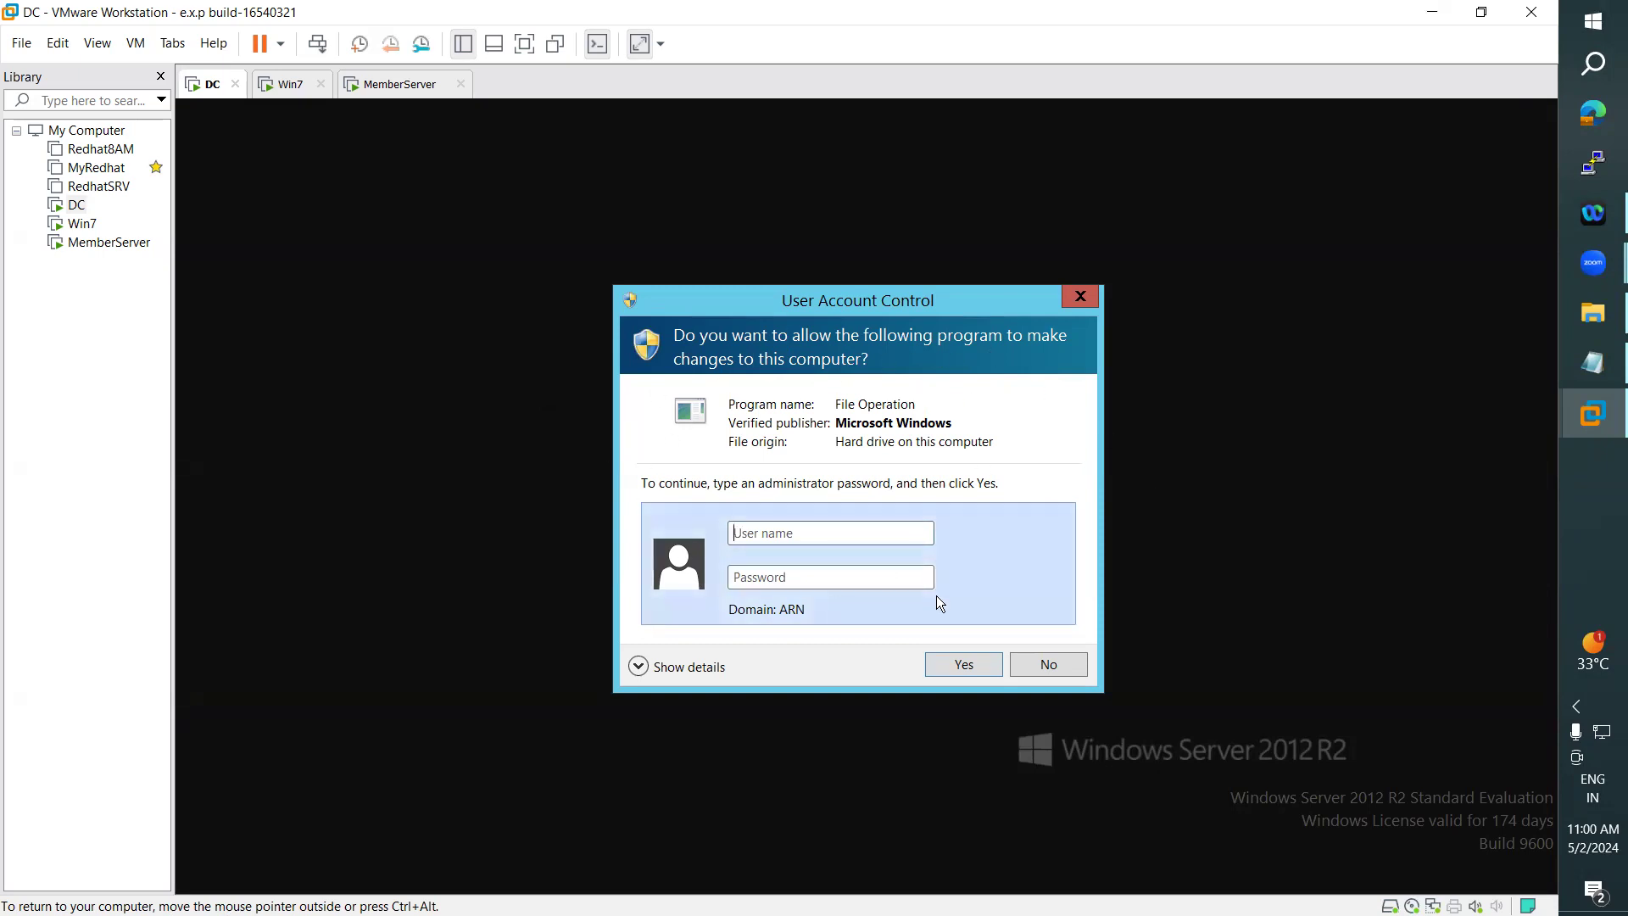
click(1082, 298)
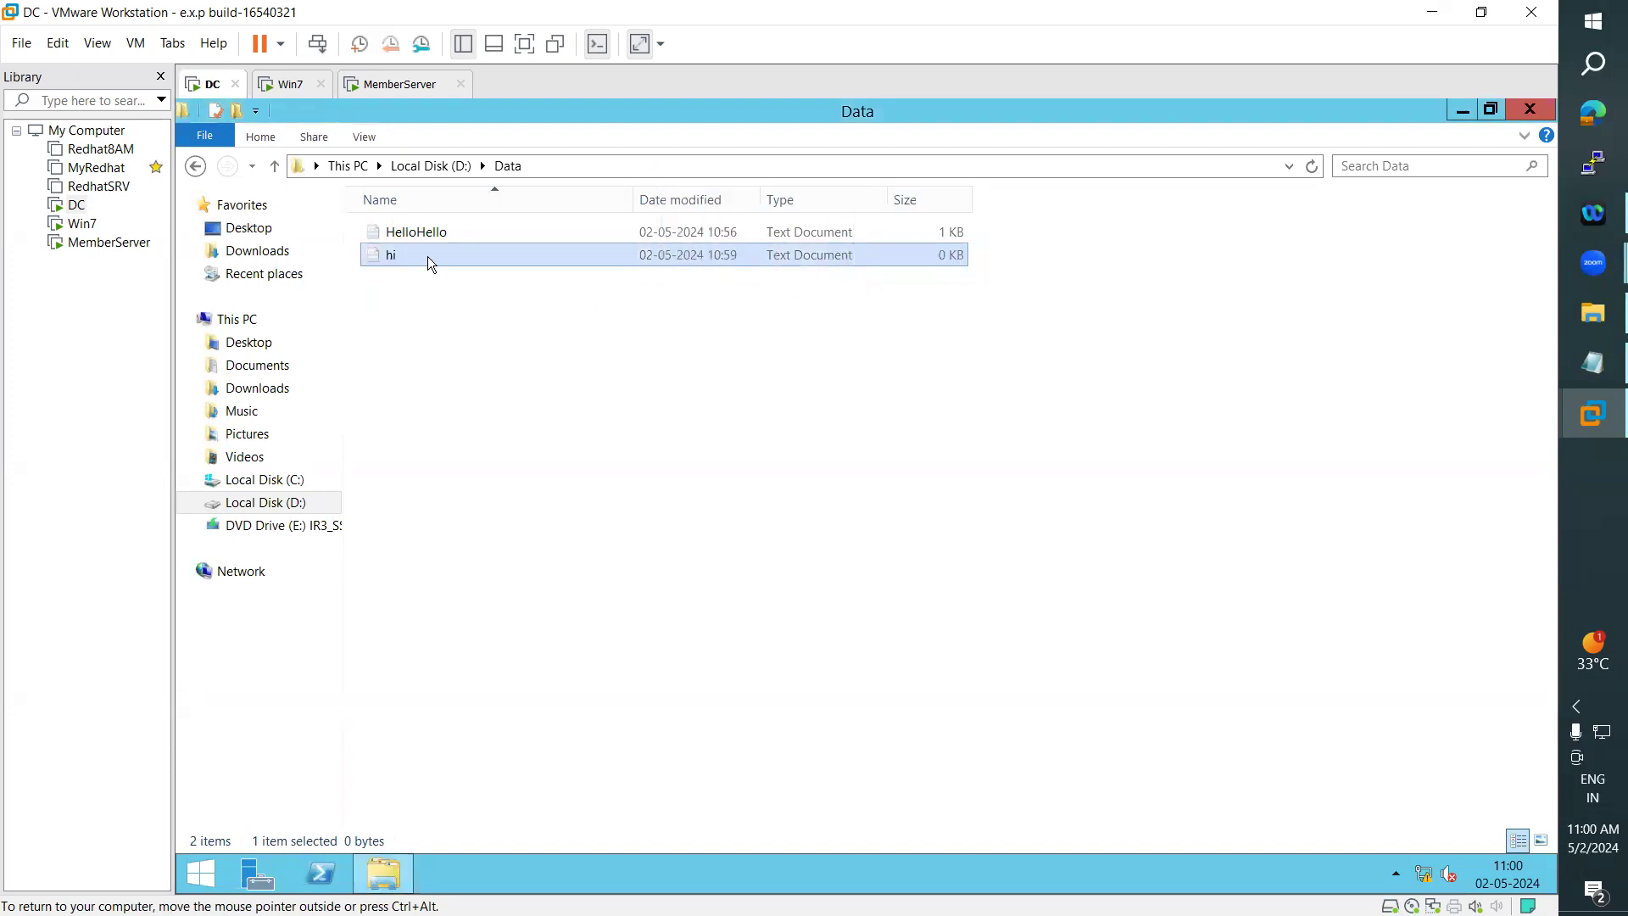
- Try to add the text hello to the hi document and save it over the existing file, then discard the changes
double_click(409, 266)
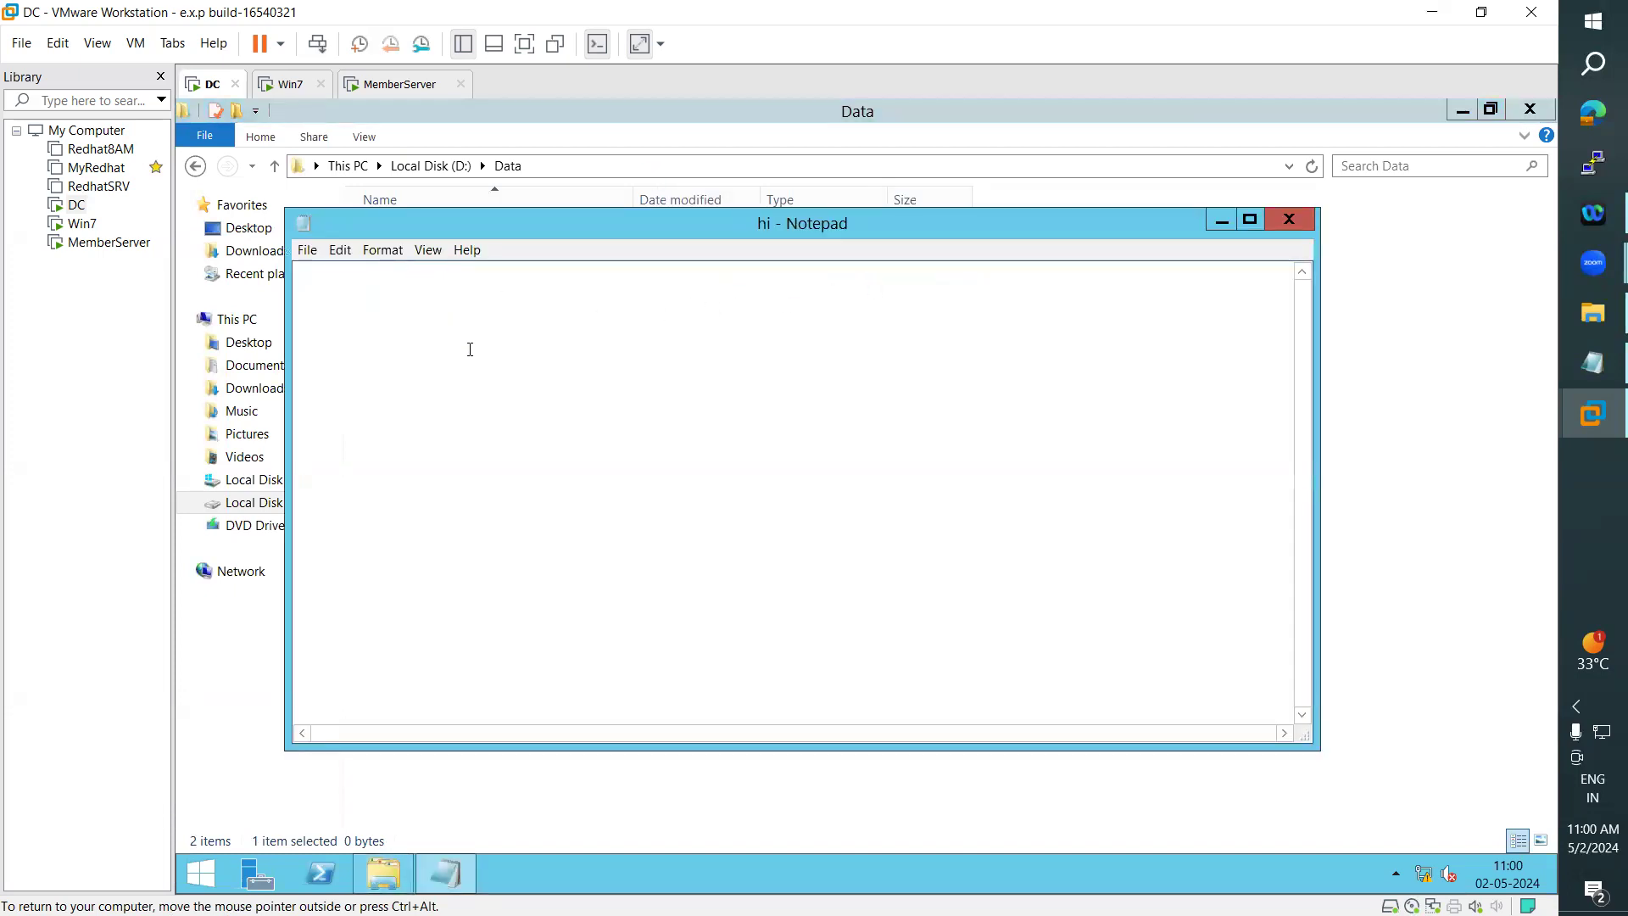
text(hello)
click(1289, 219)
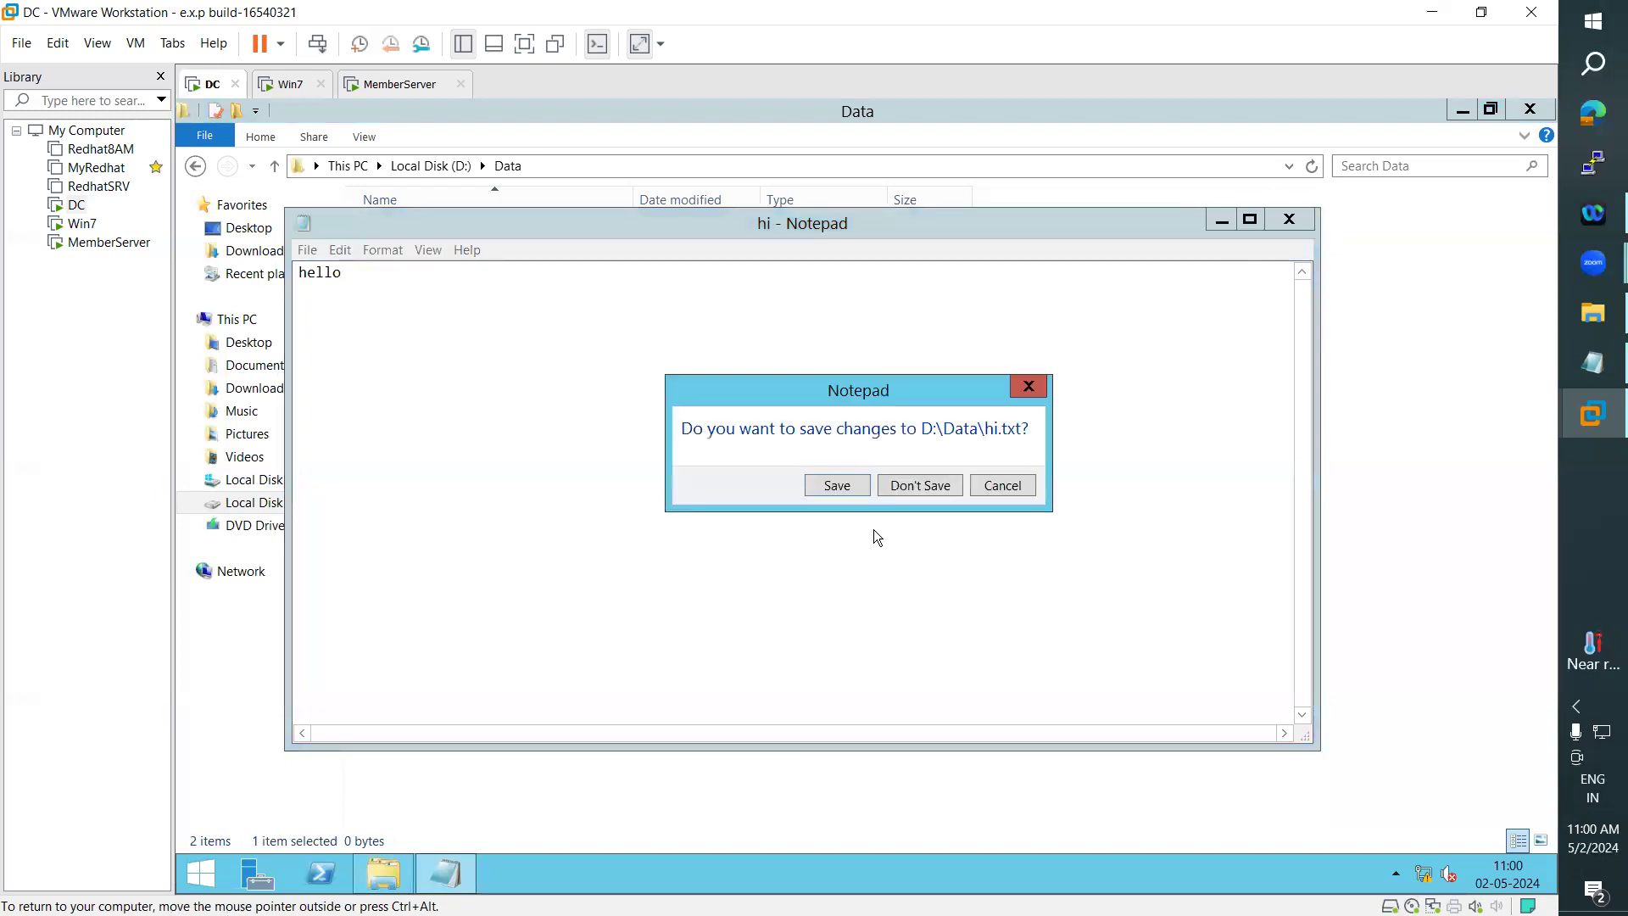
click(860, 484)
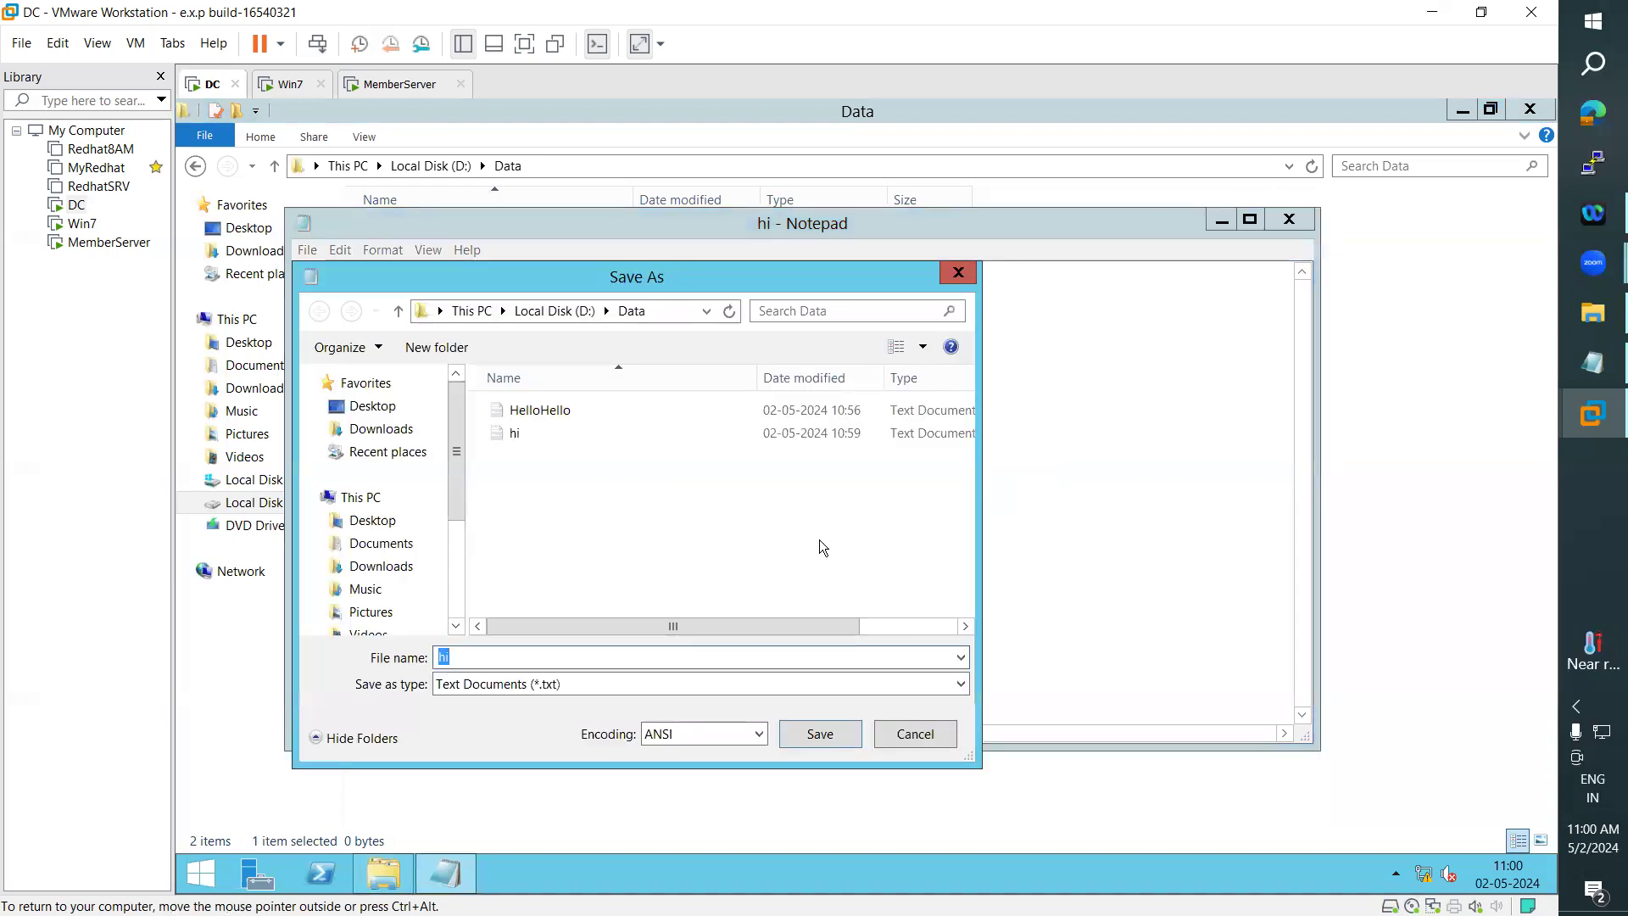
click(788, 740)
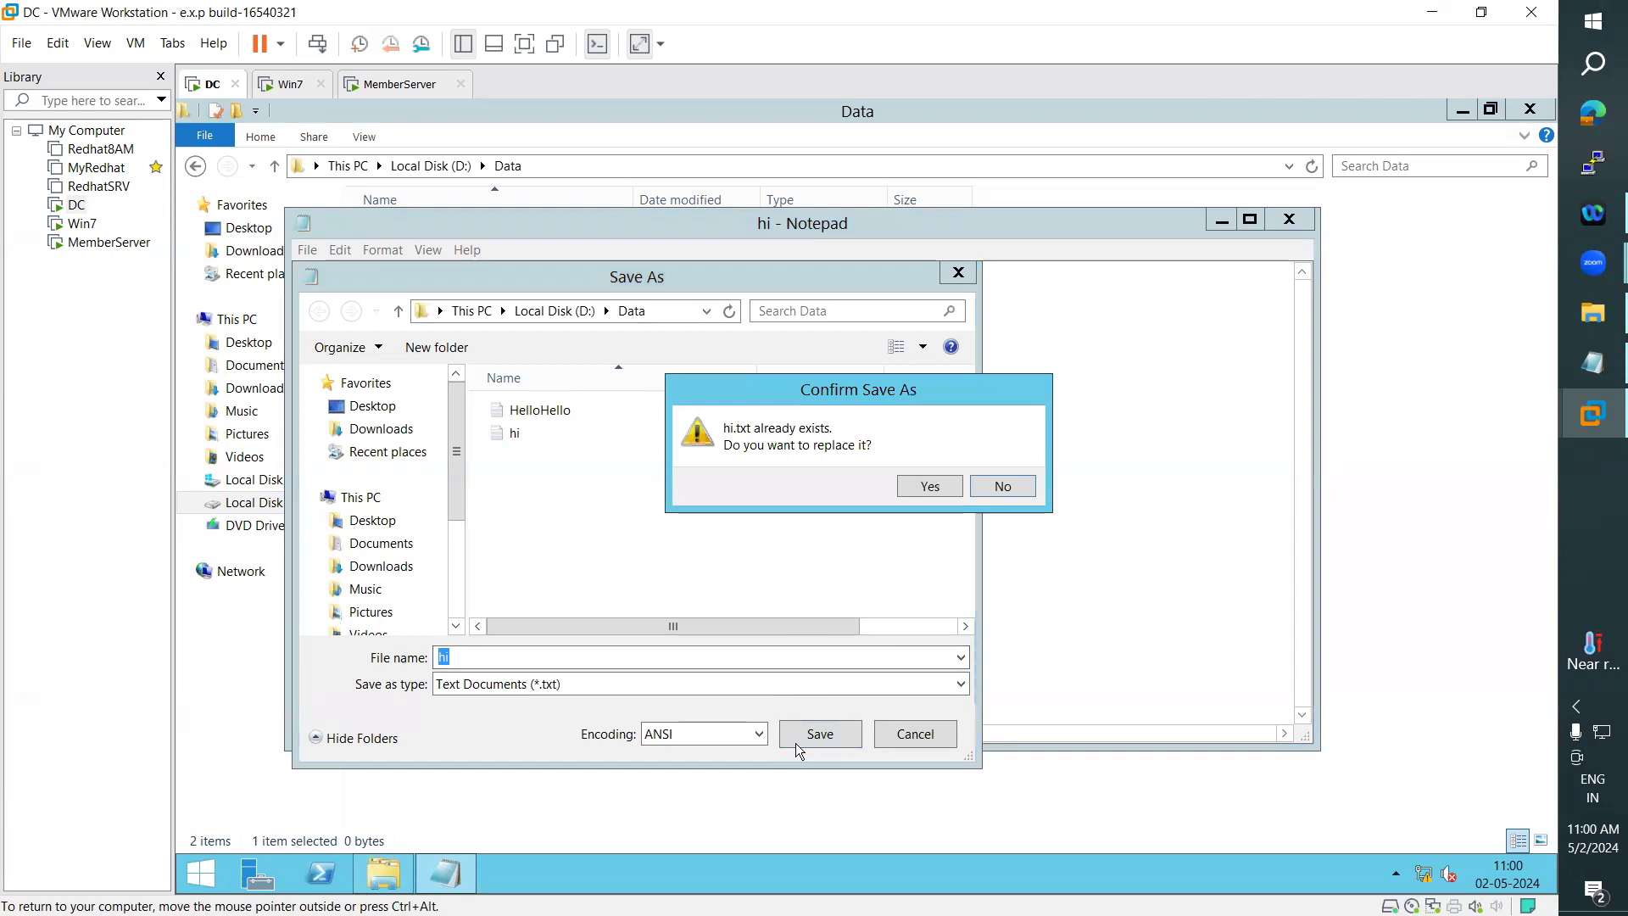
click(931, 487)
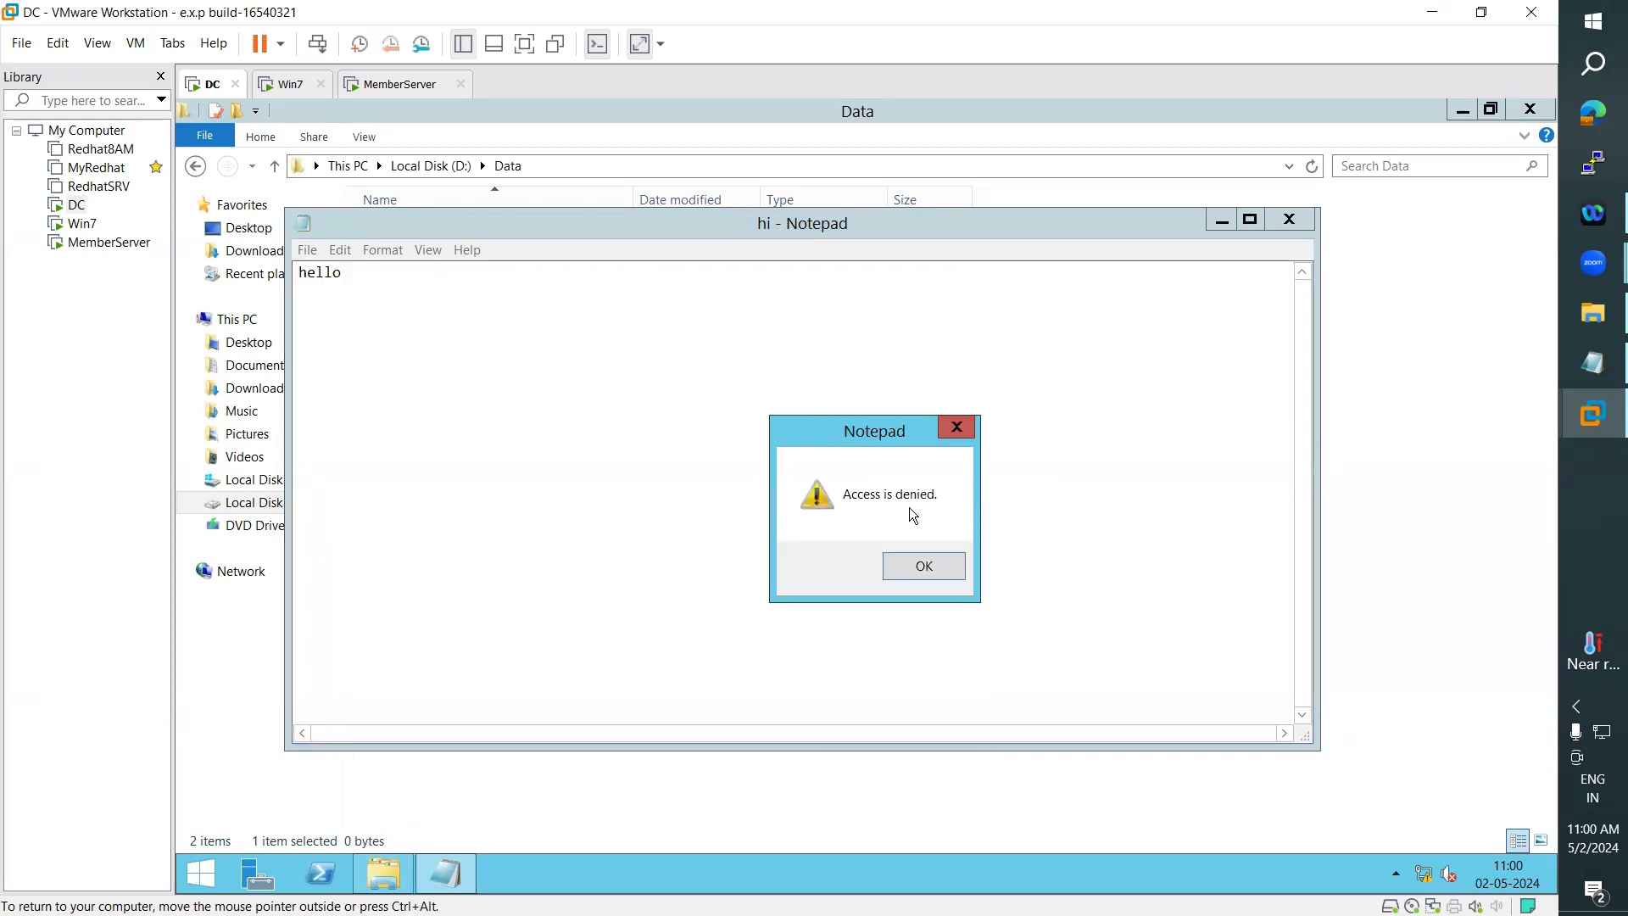
click(923, 569)
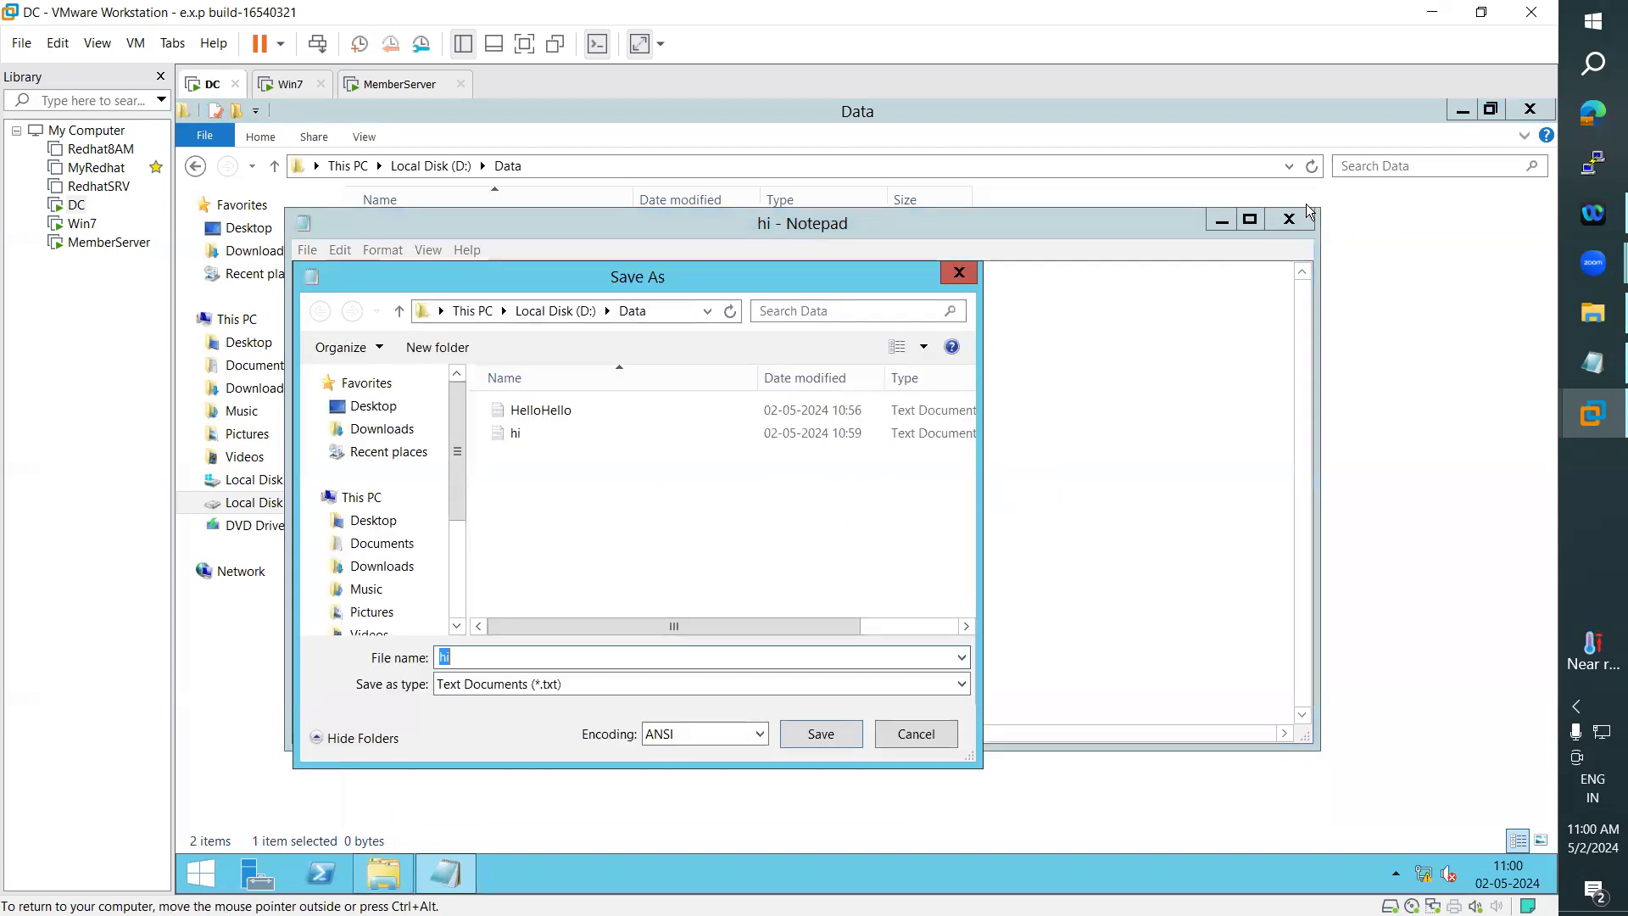
key(Escape)
click(1284, 223)
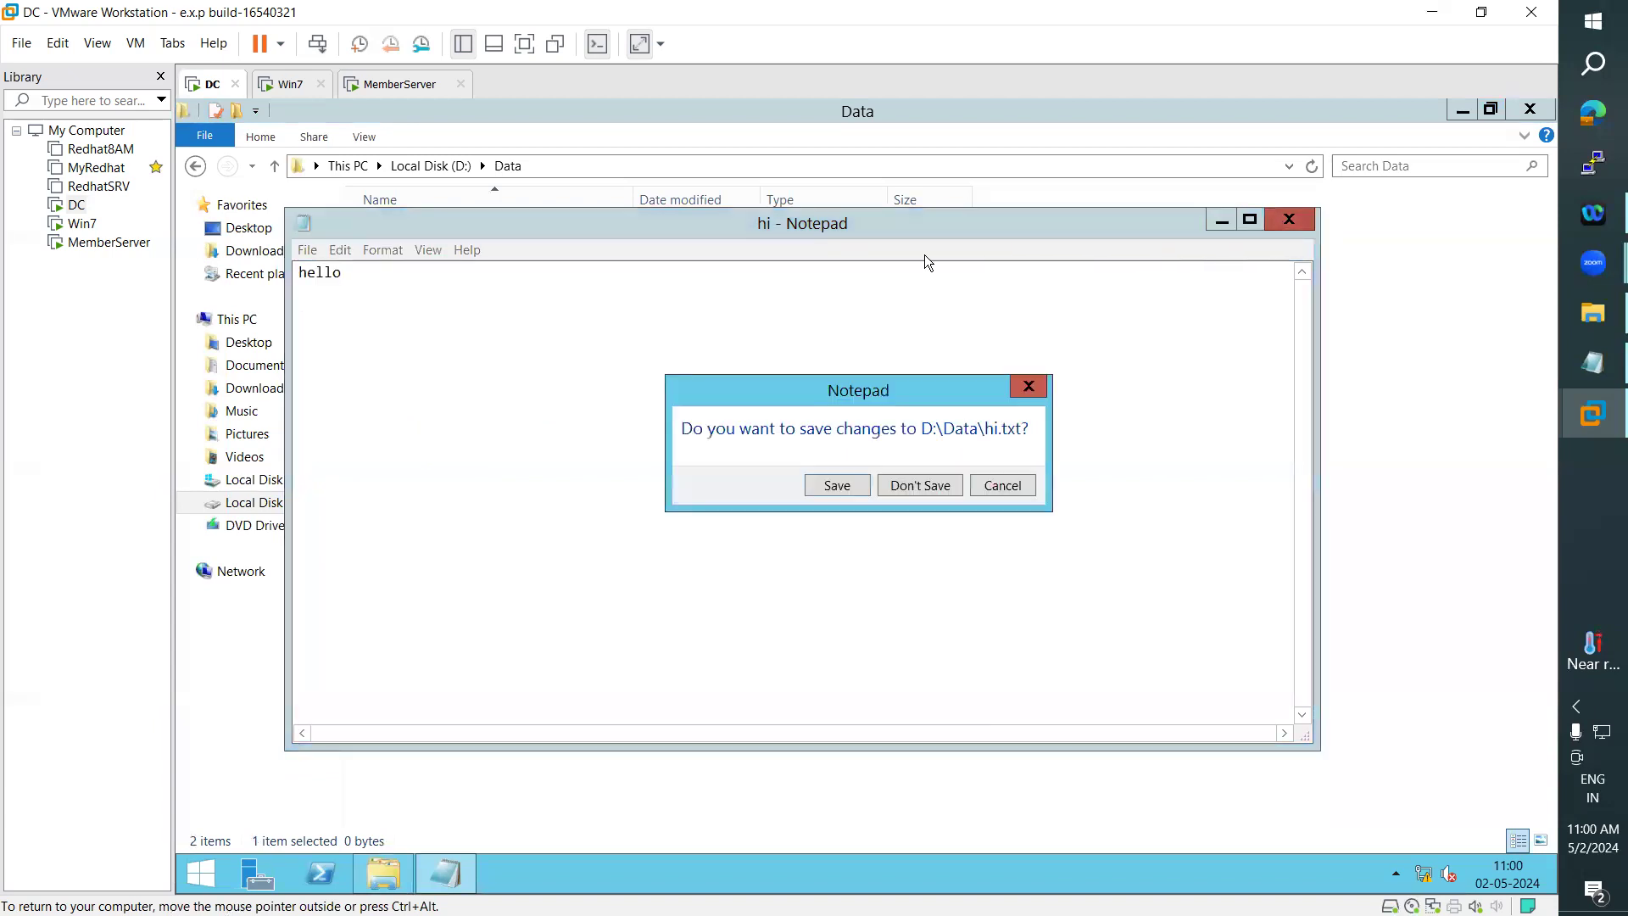
click(921, 483)
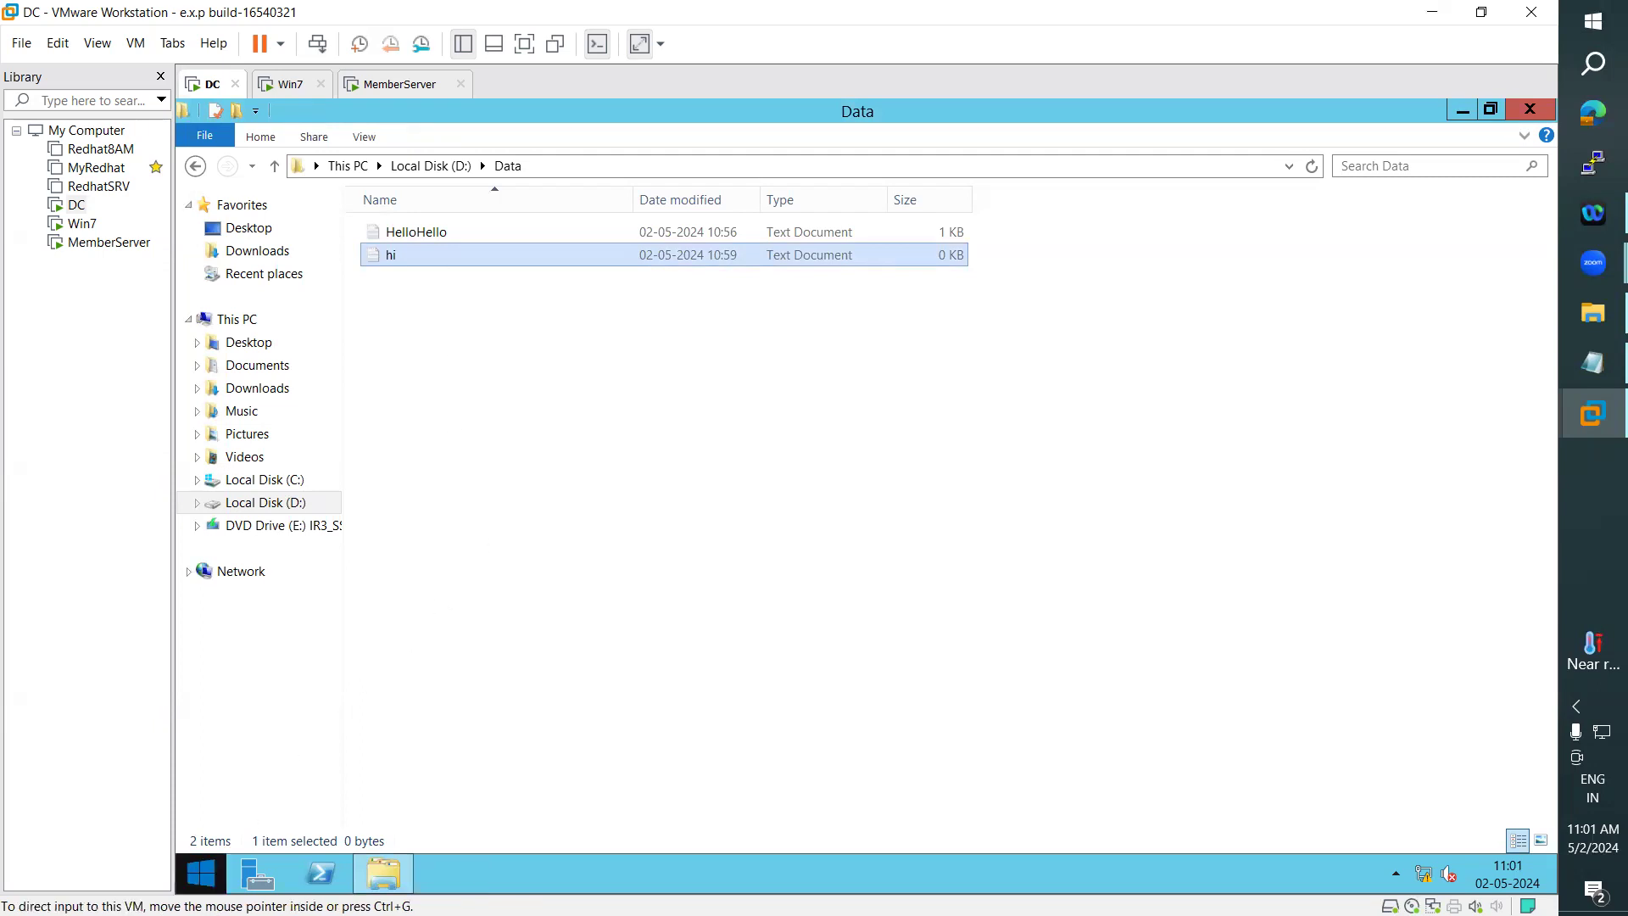
- Sign the ARN user out of the DC
click(201, 873)
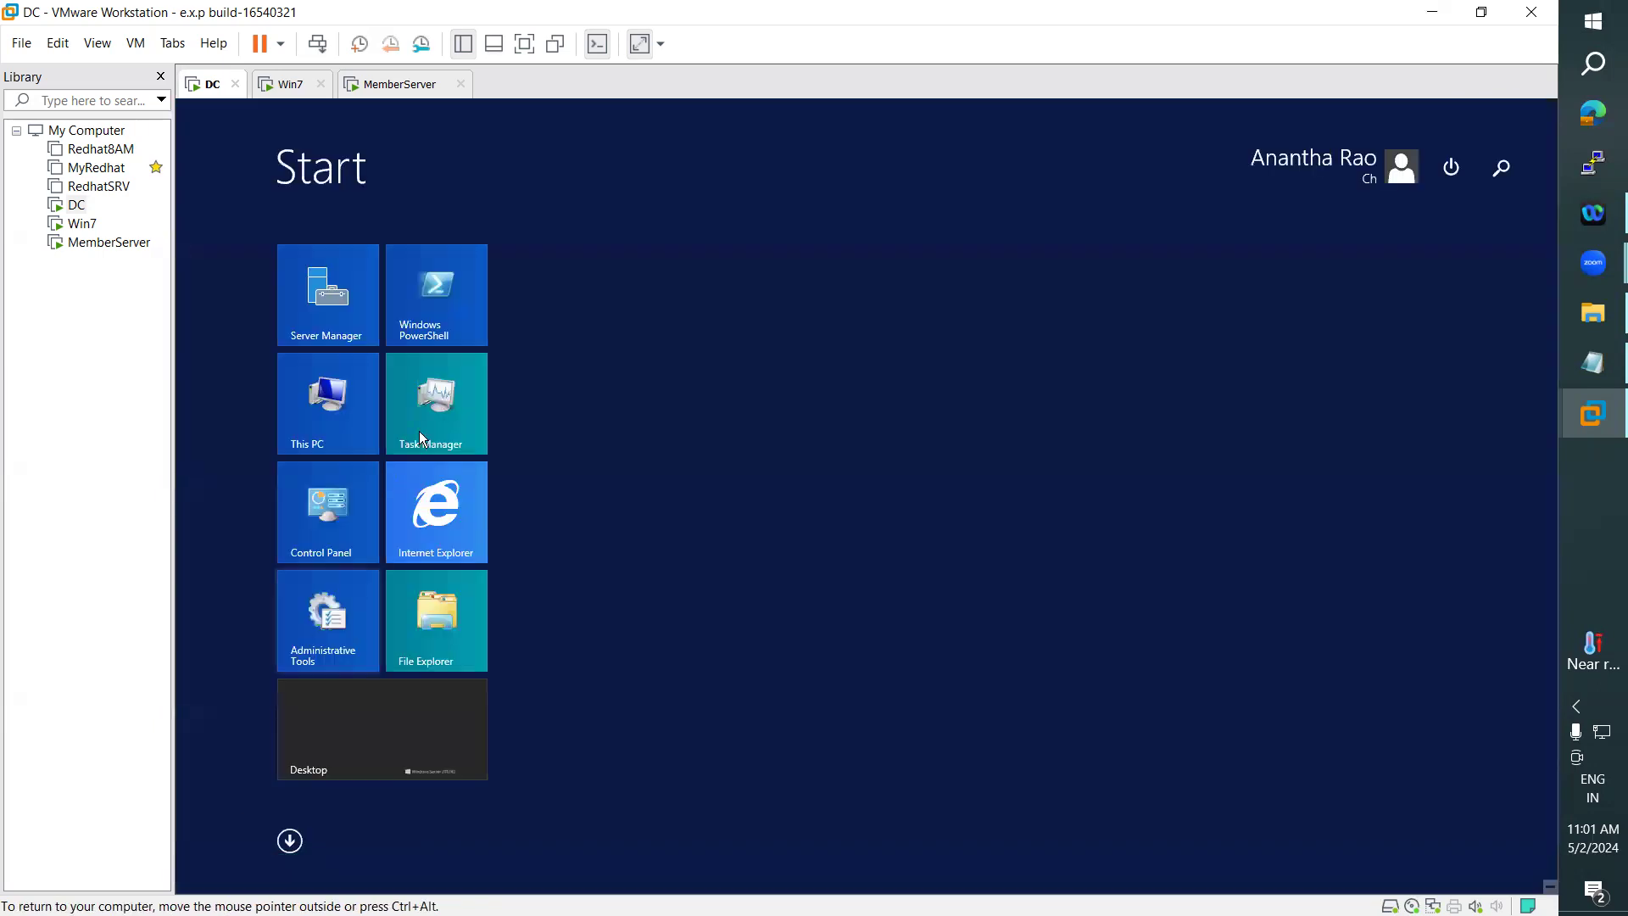
click(1330, 174)
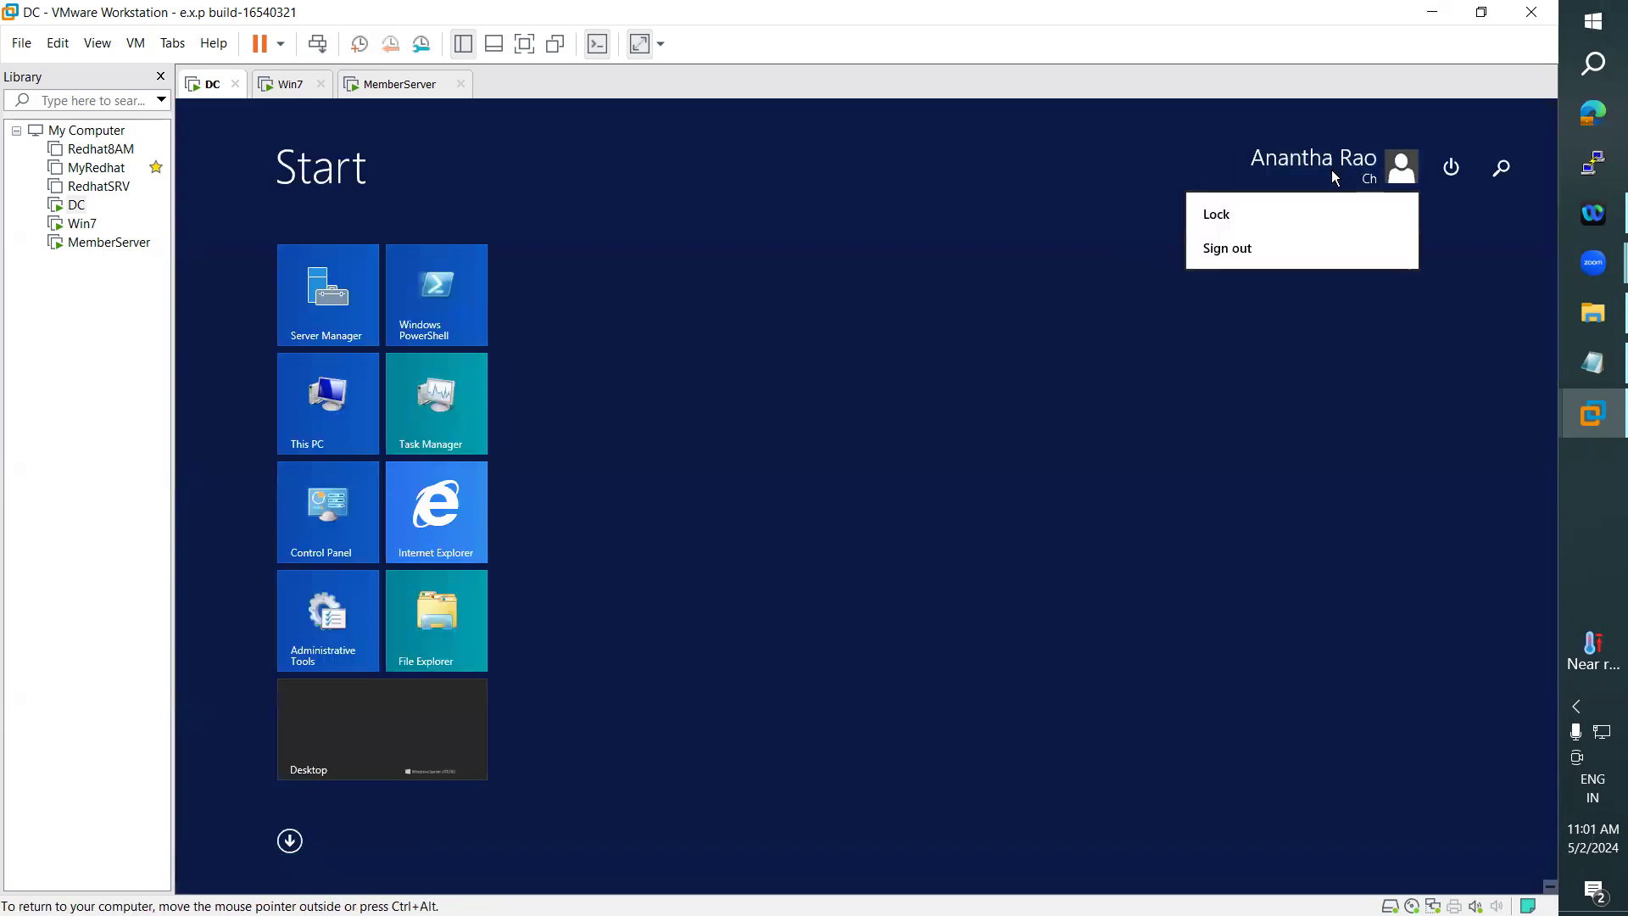
click(1217, 253)
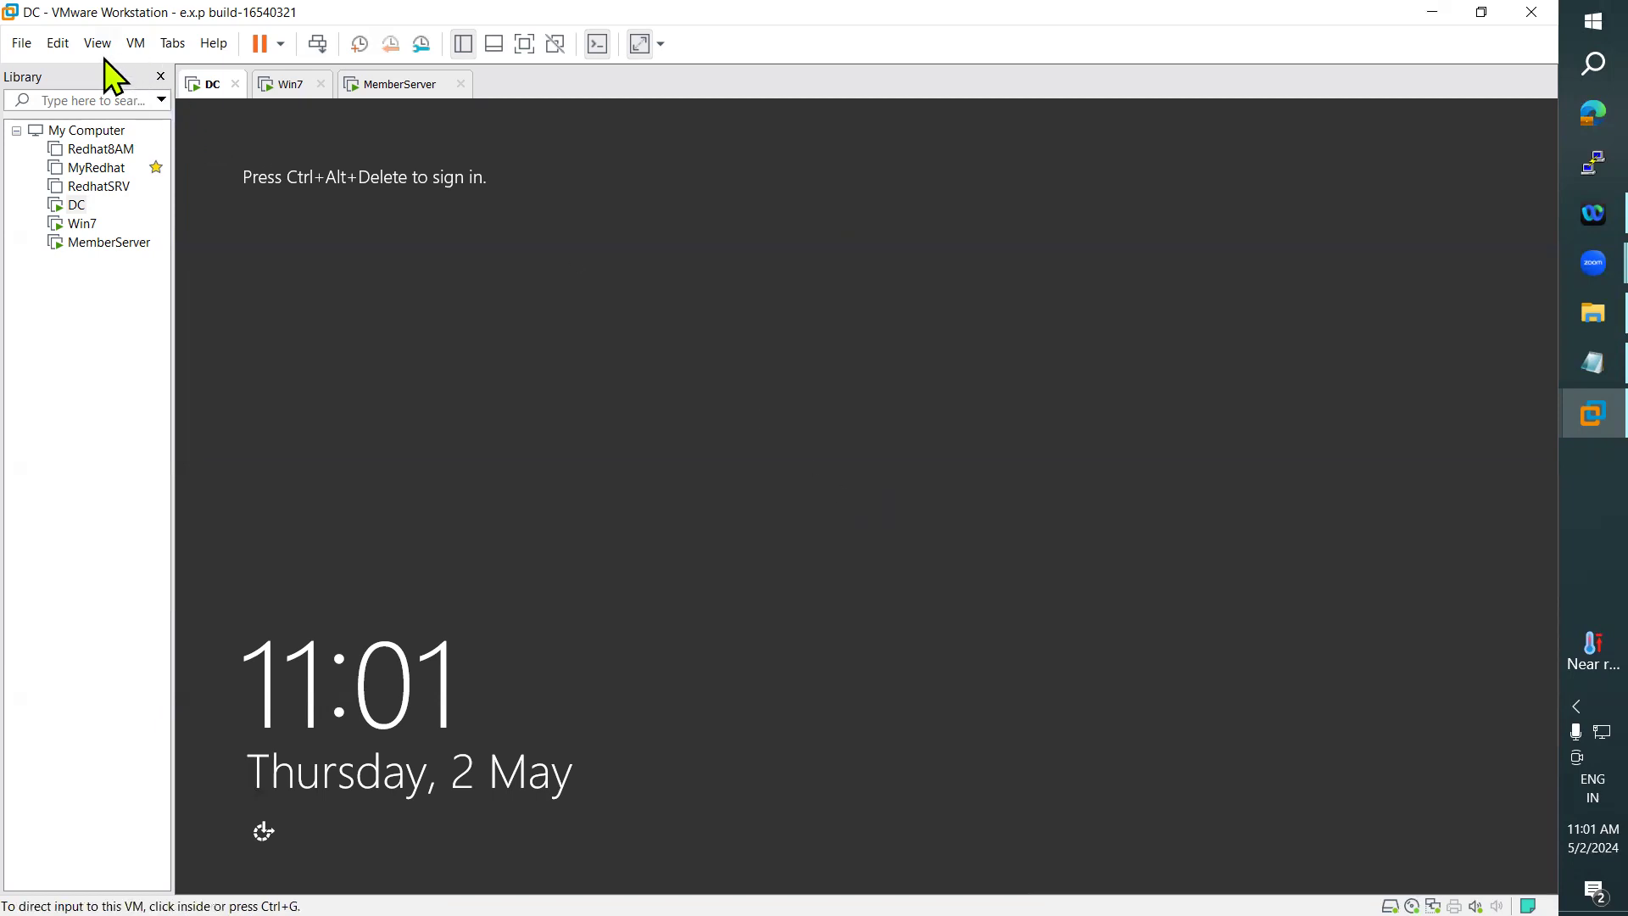
- Sign in to the DC virtual machine as another user, administrator, entering the account password
click(138, 44)
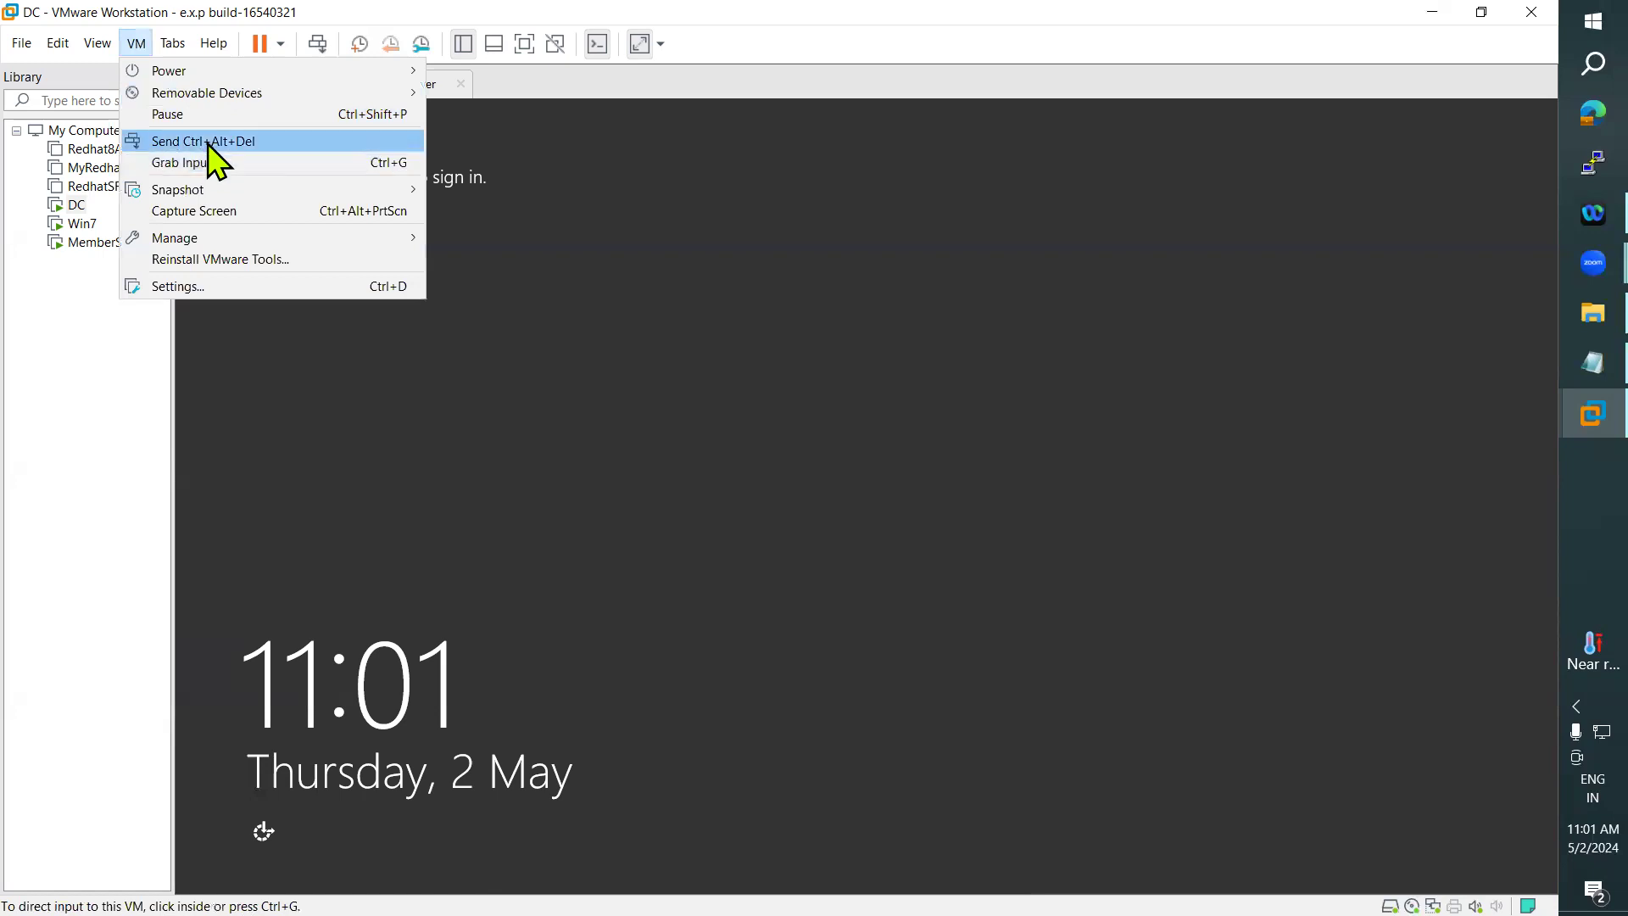
click(201, 142)
click(954, 419)
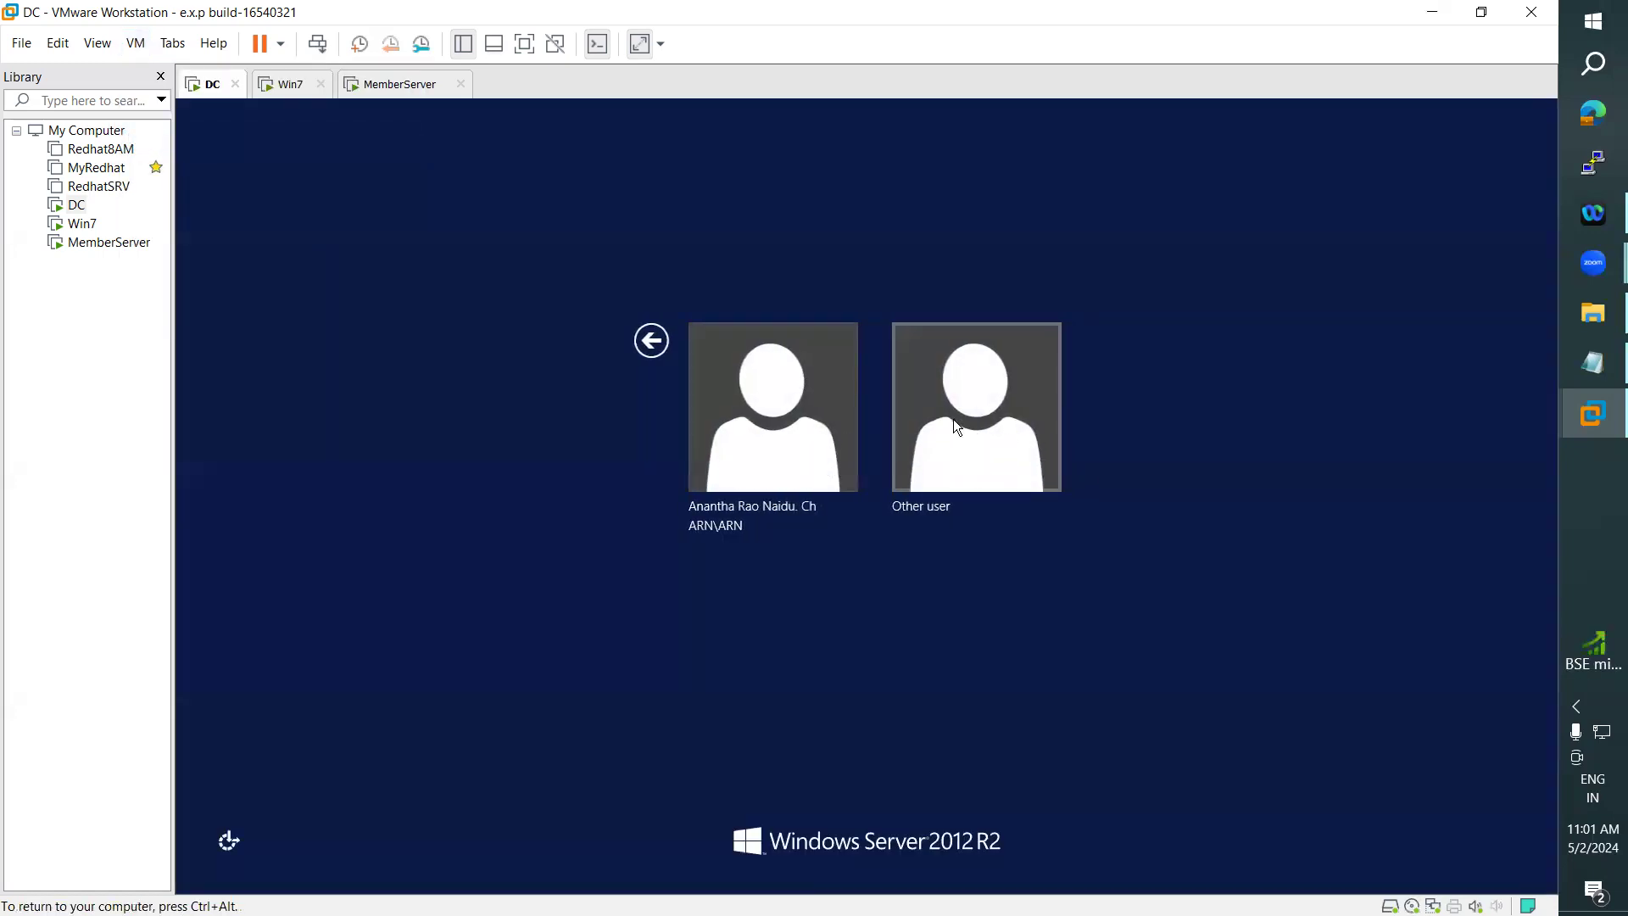
text(administ)
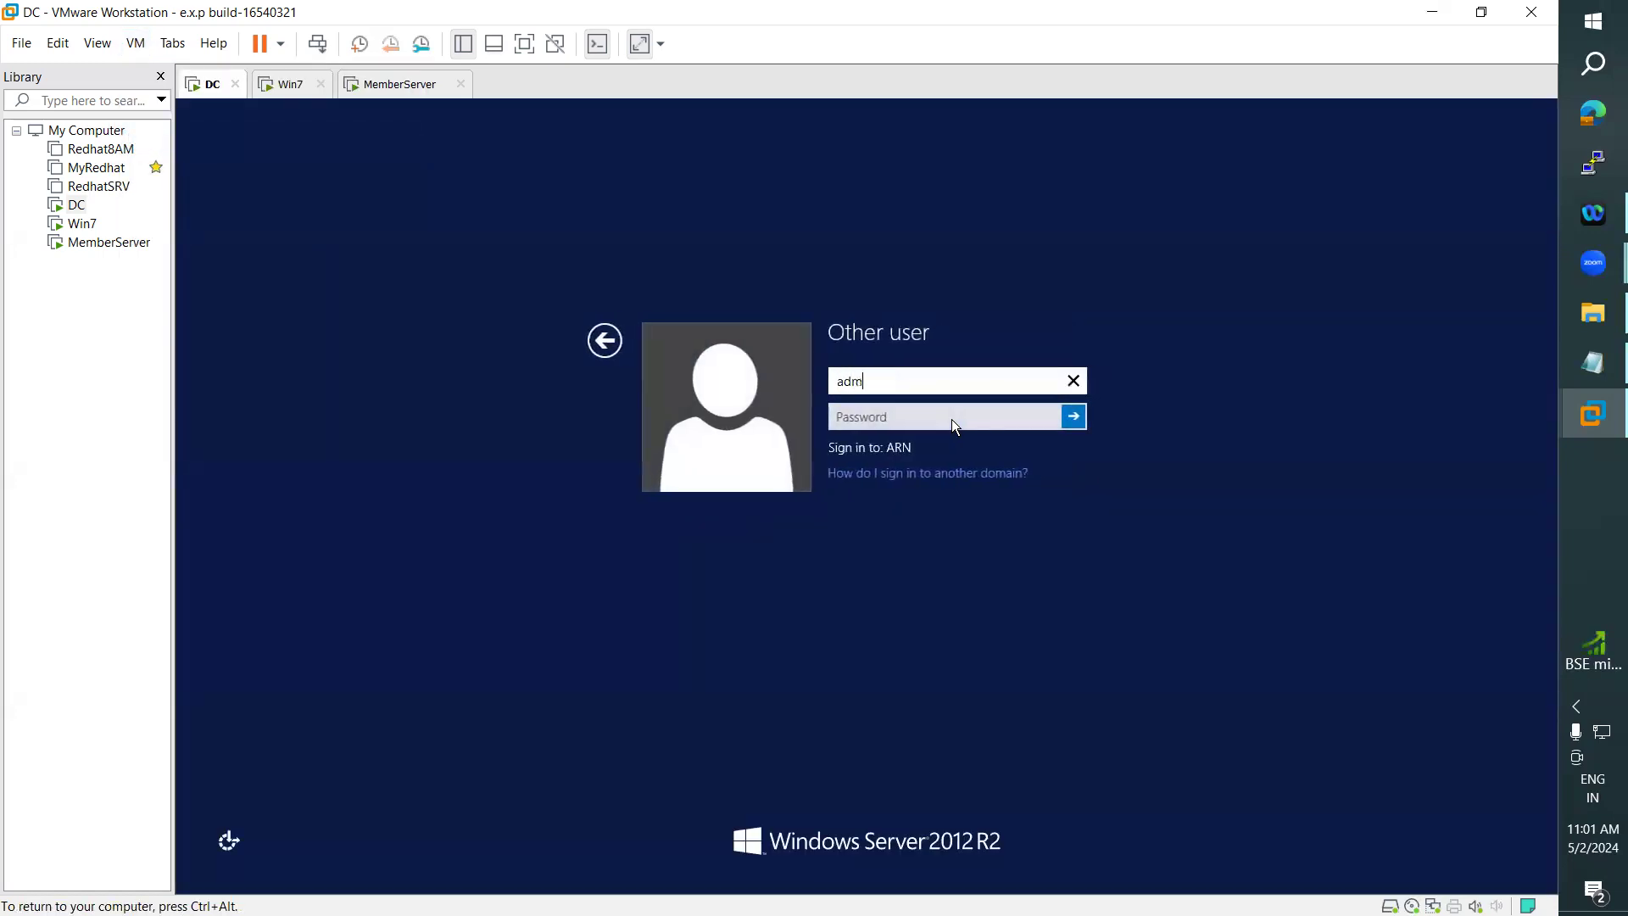
text(rator)
key(Tab)
text(••••••••)
key(Return)
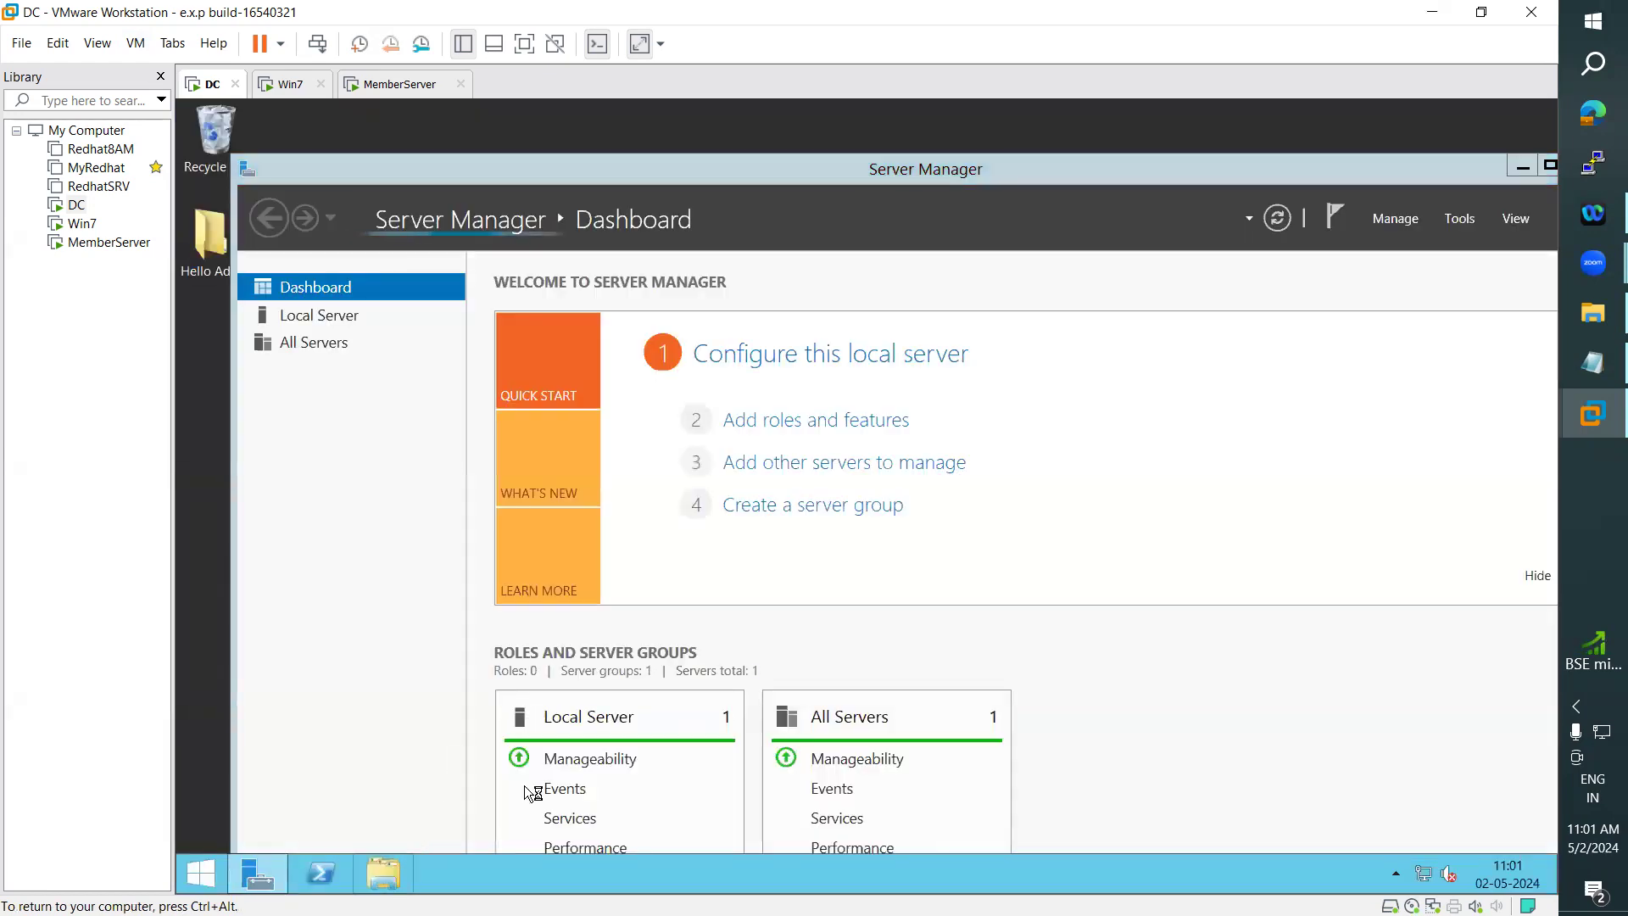
- Browse to Local Disk (D:) and open the File Sharing settings of the Data folder for specific people
double_click(717, 402)
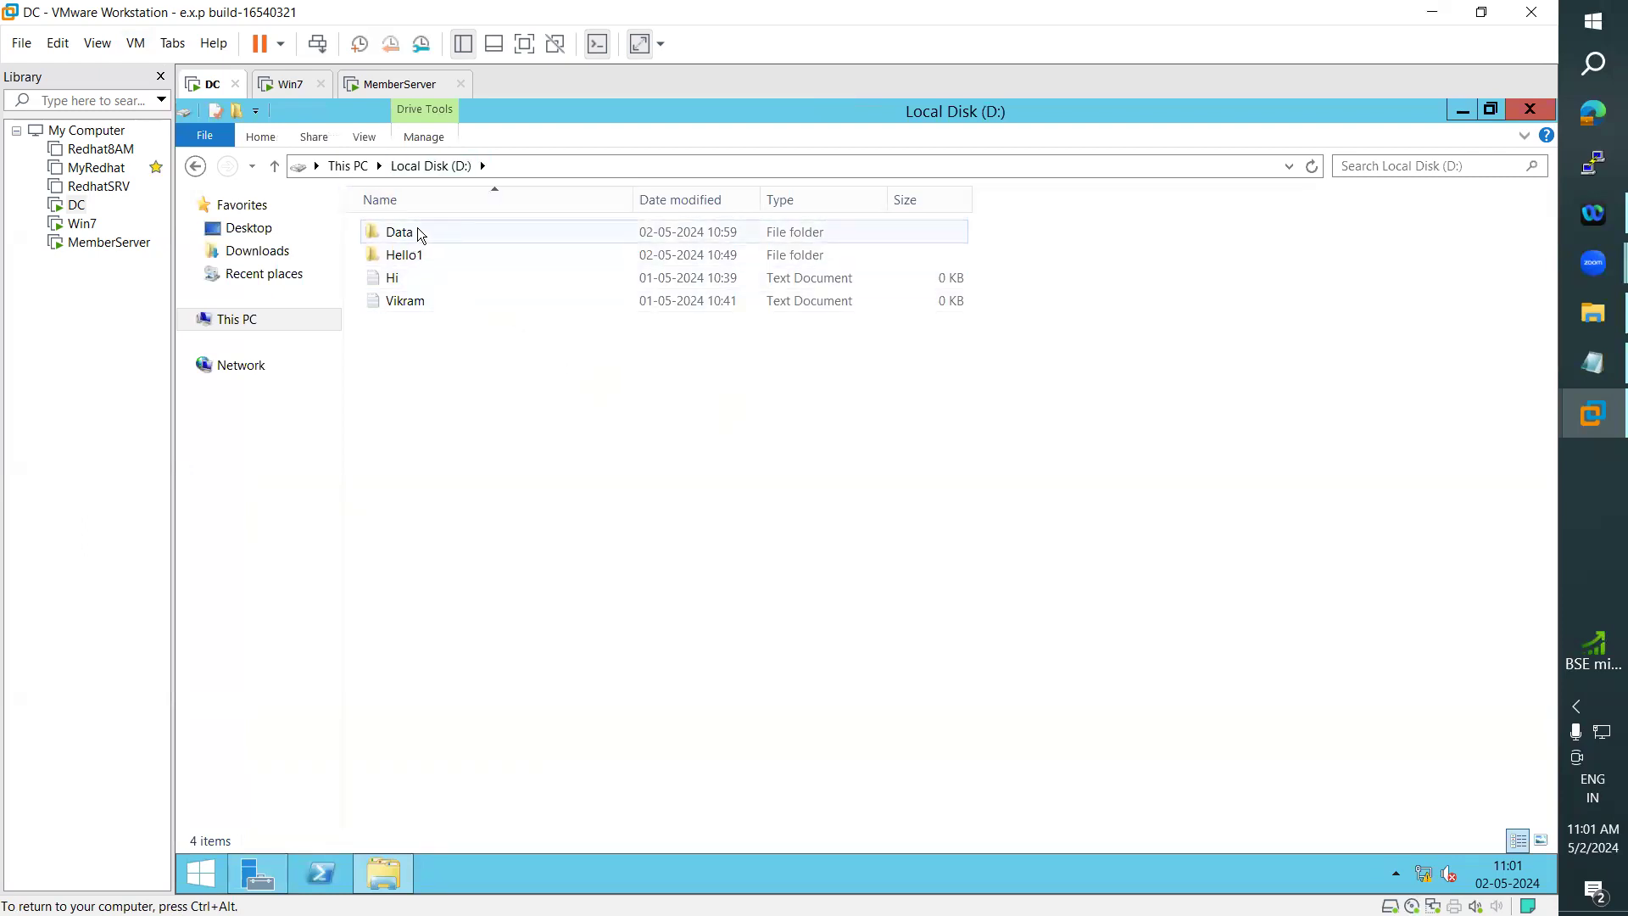
right_click(411, 237)
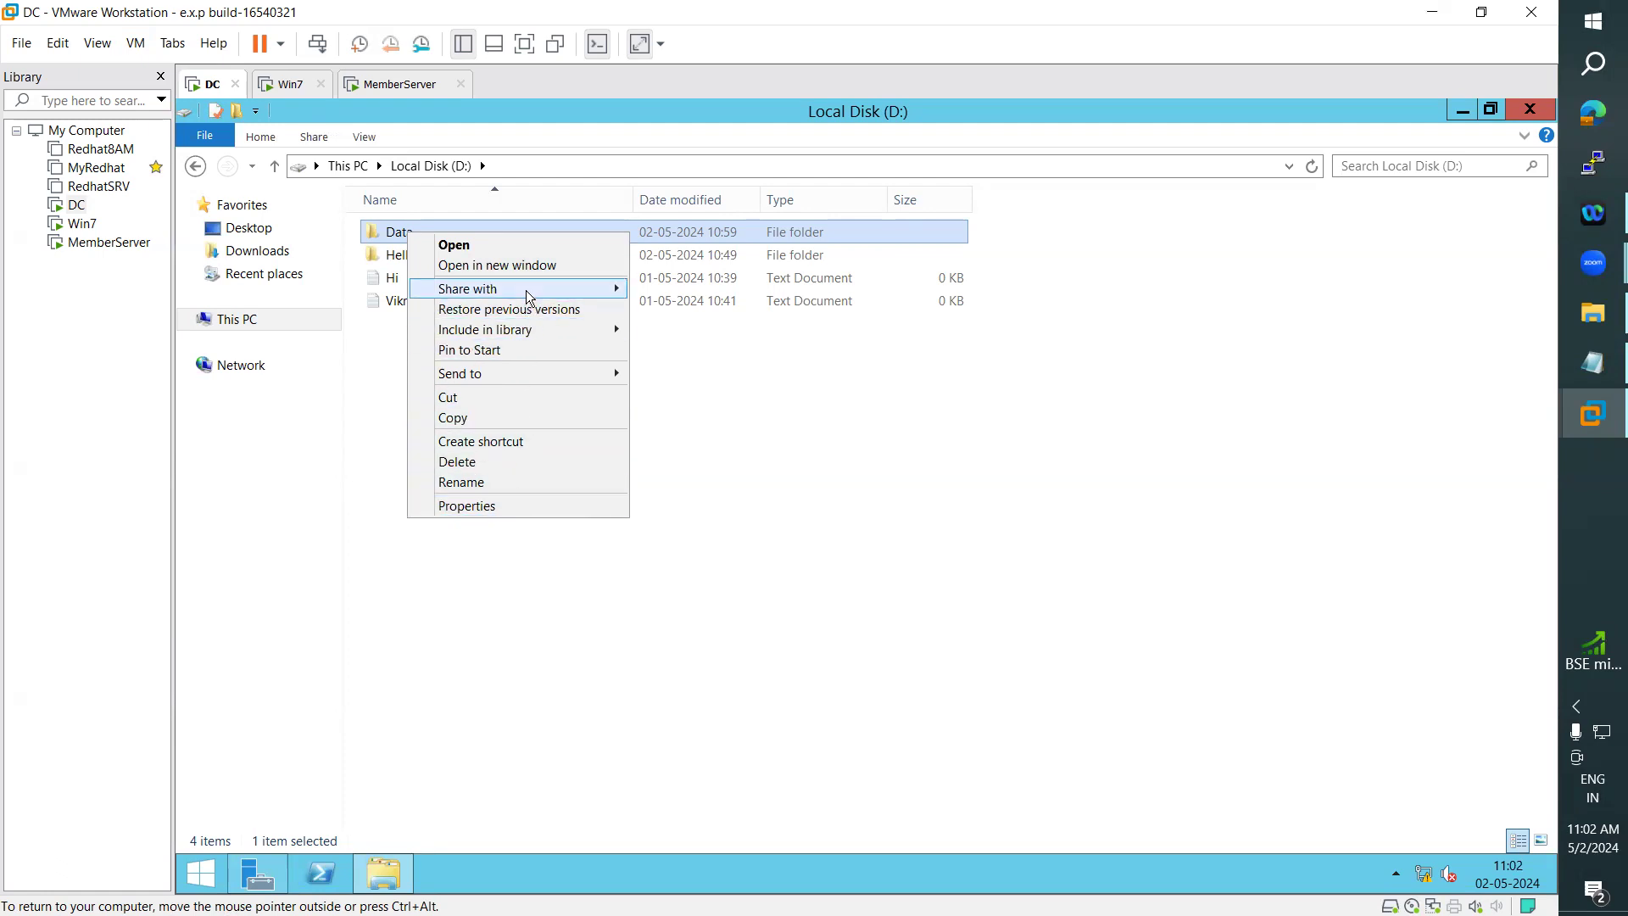
mouse_move(526, 290)
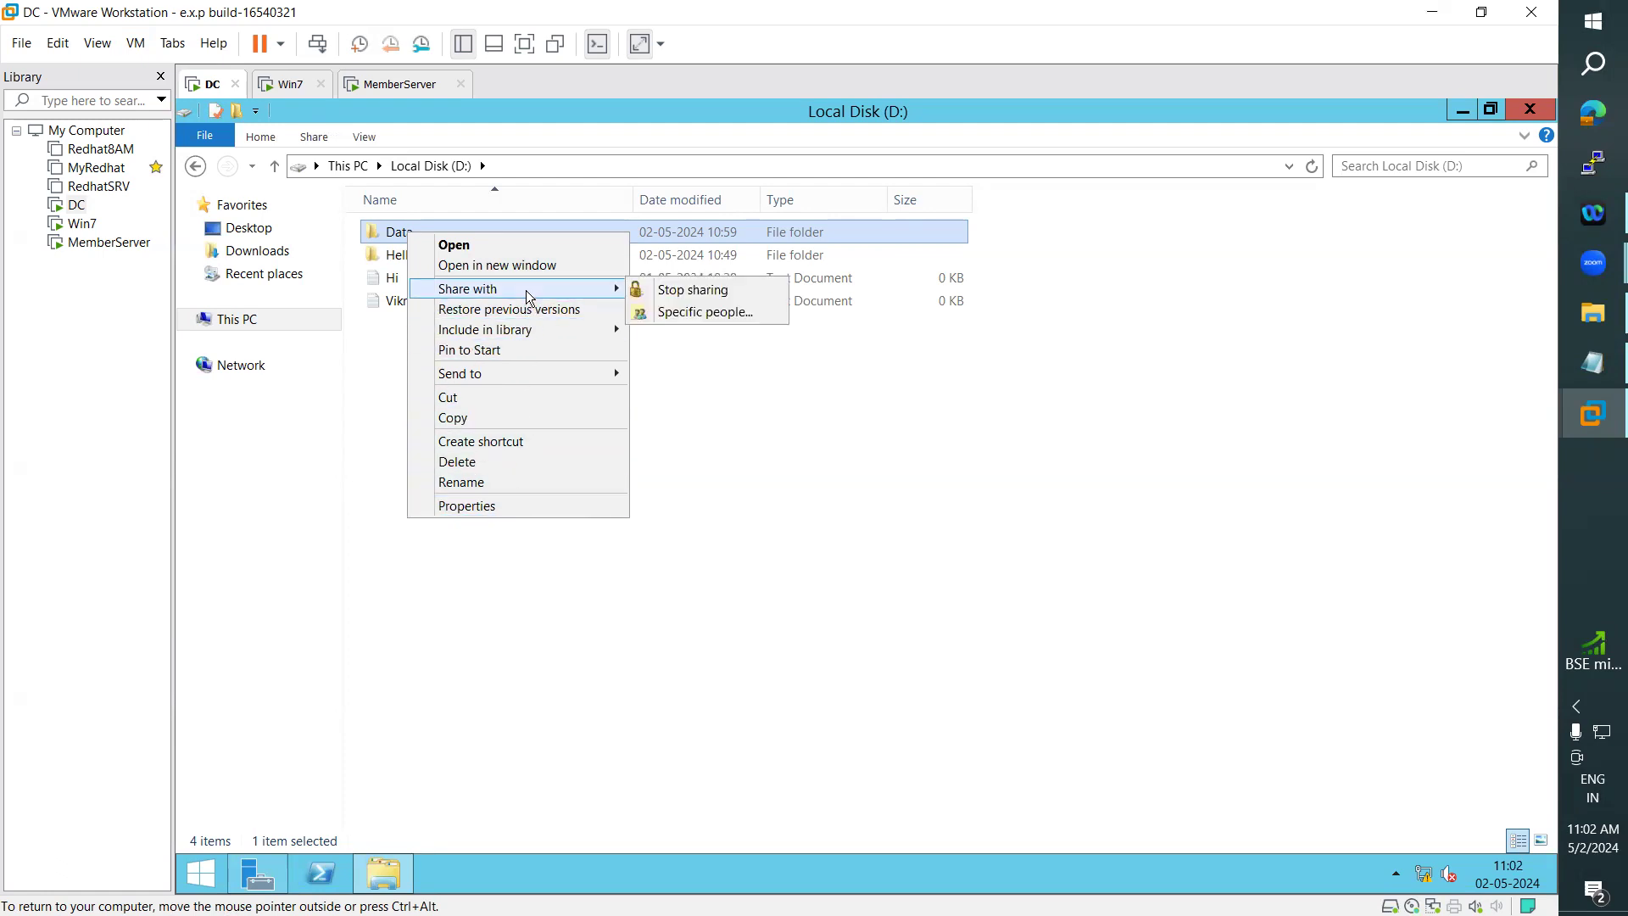
click(715, 319)
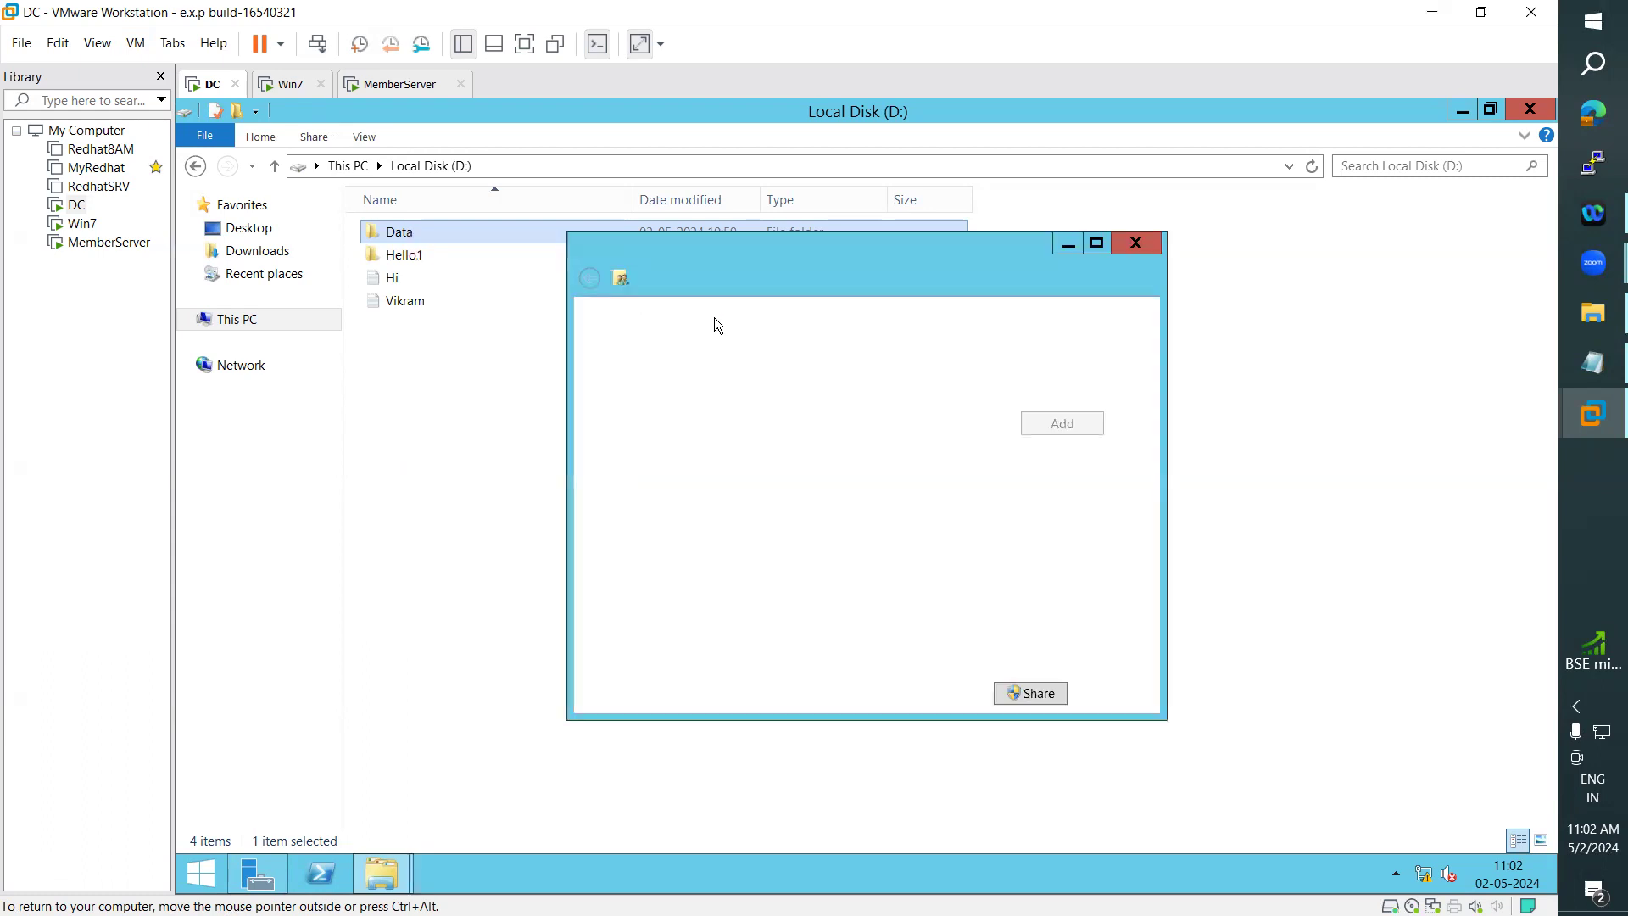
drag(837, 253, 934, 243)
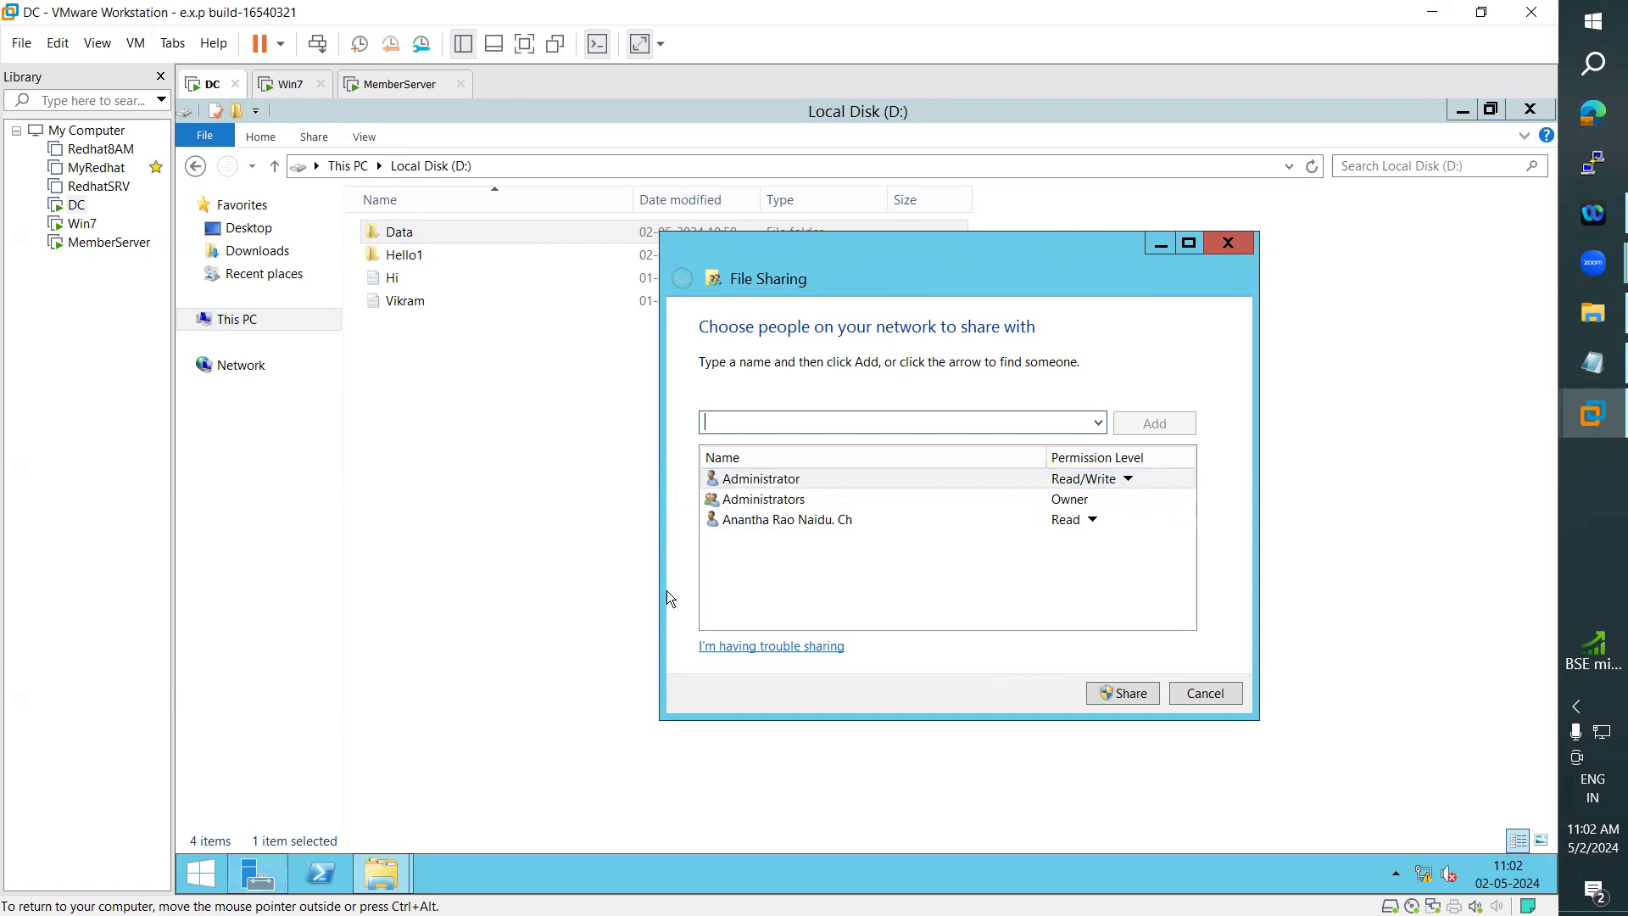
- Look up a second domain user account in Active Directory Users and Computers and return to the Data folder's sharing settings
click(258, 874)
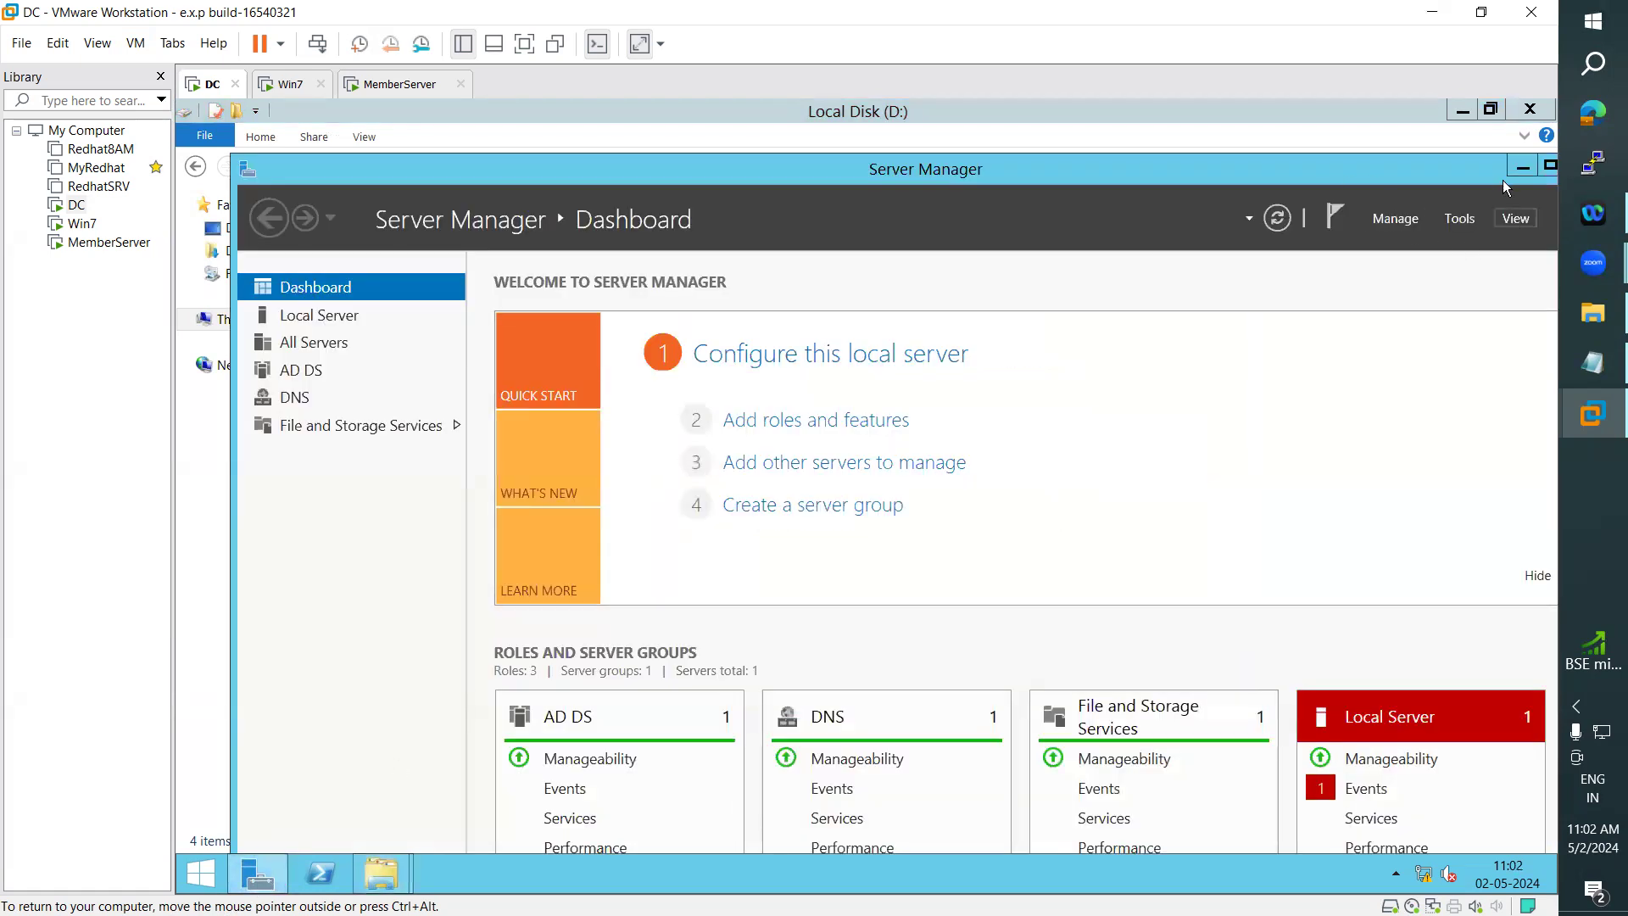
click(1548, 166)
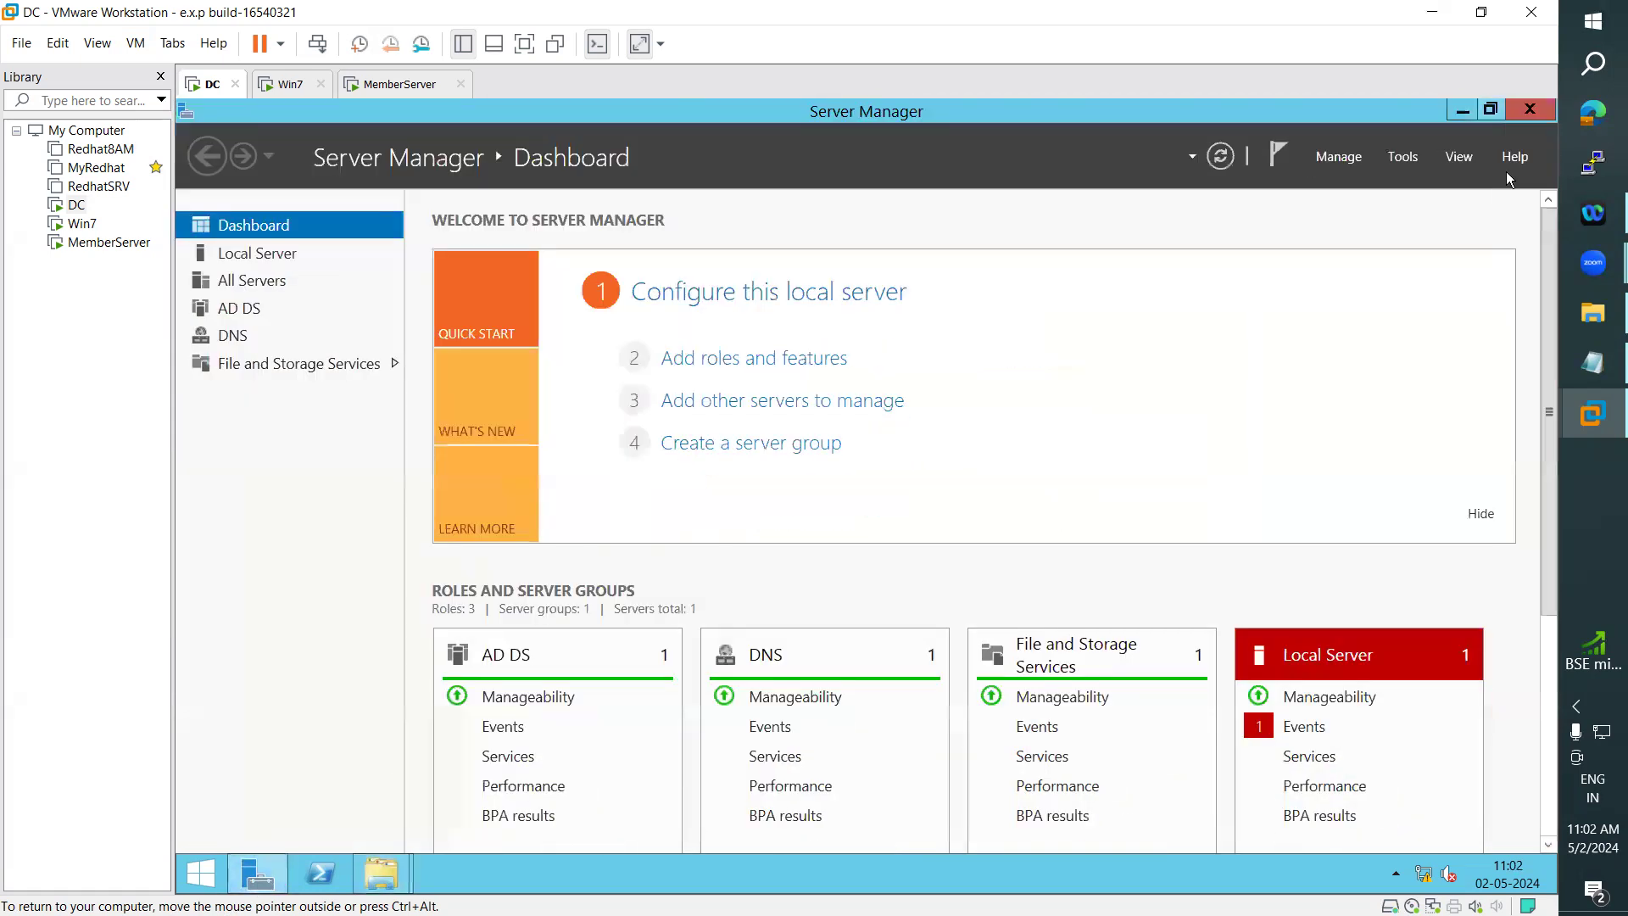
click(1403, 163)
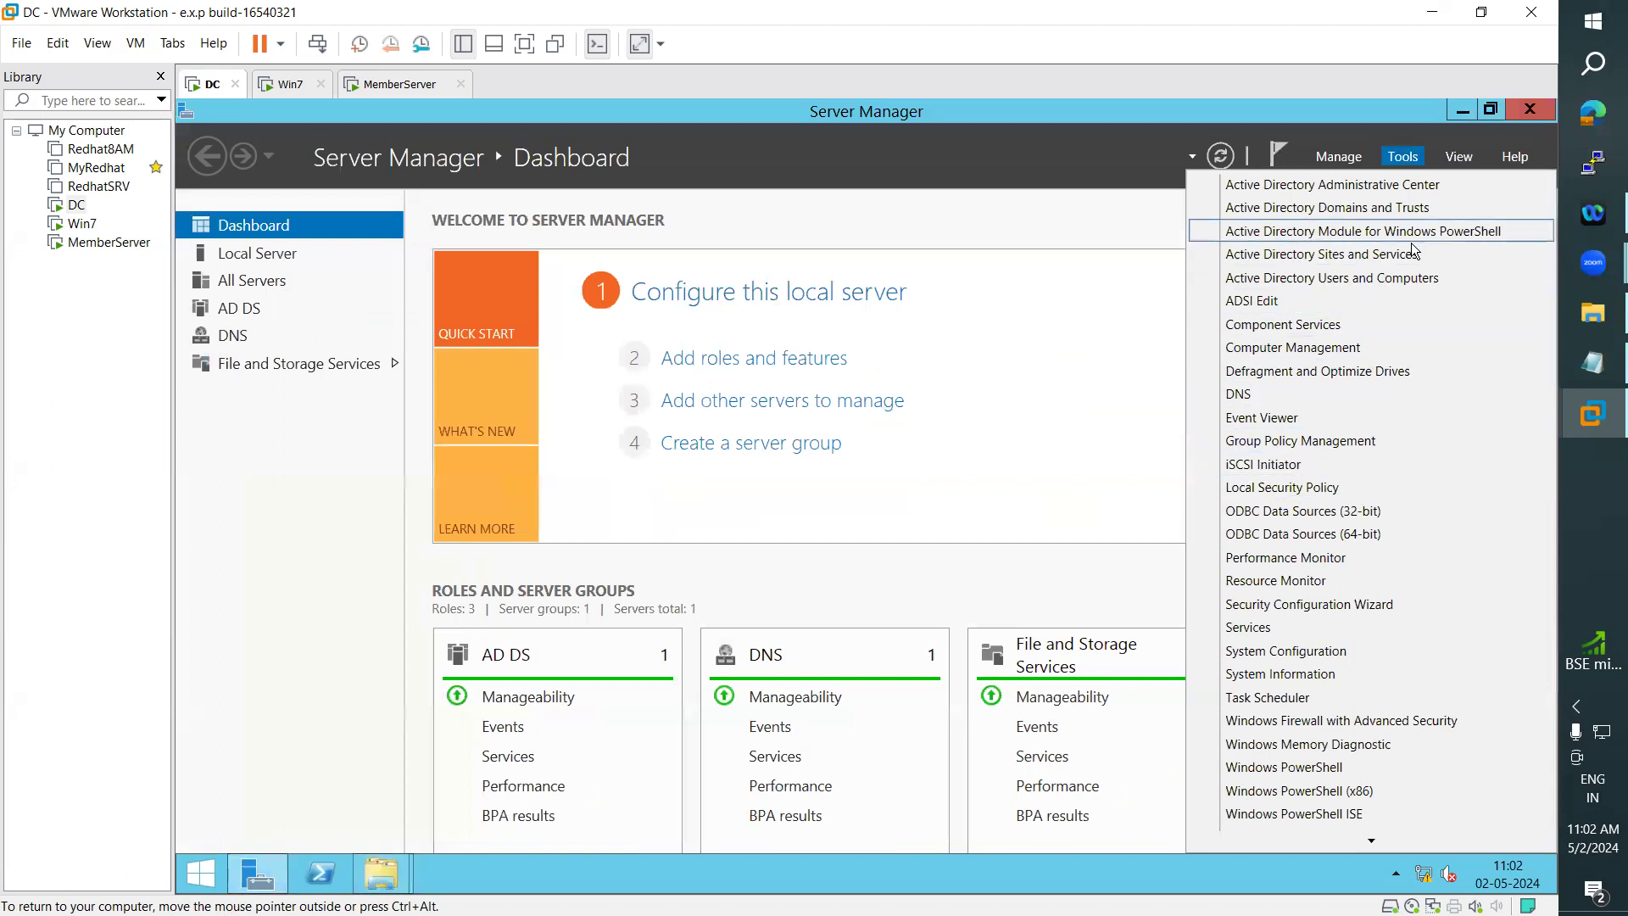
click(1391, 279)
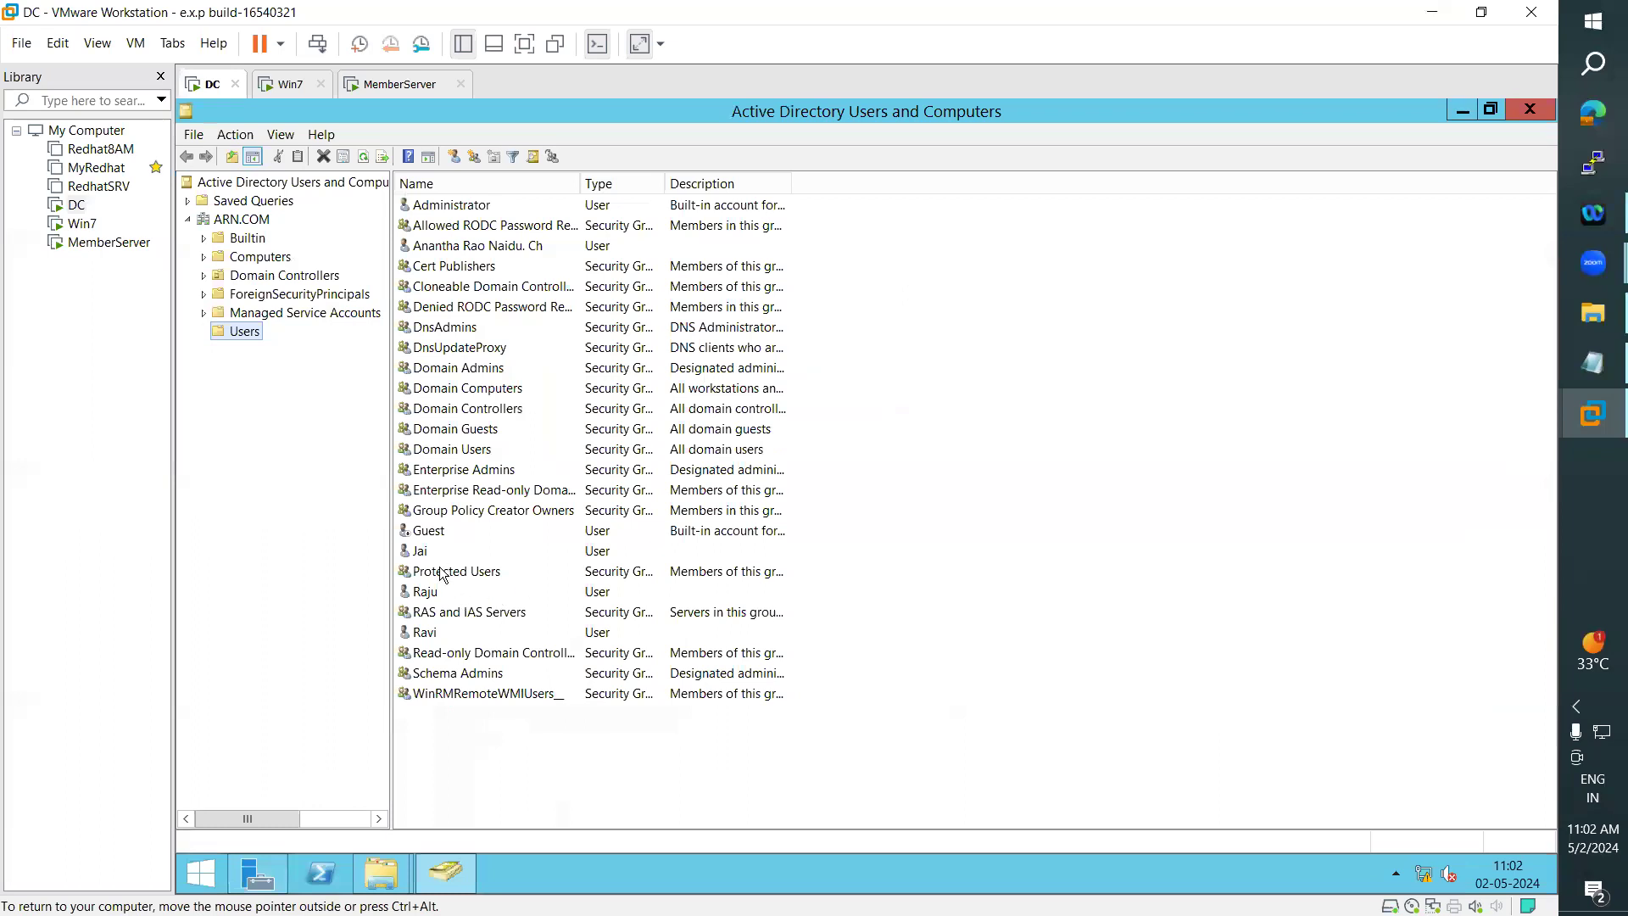
click(423, 556)
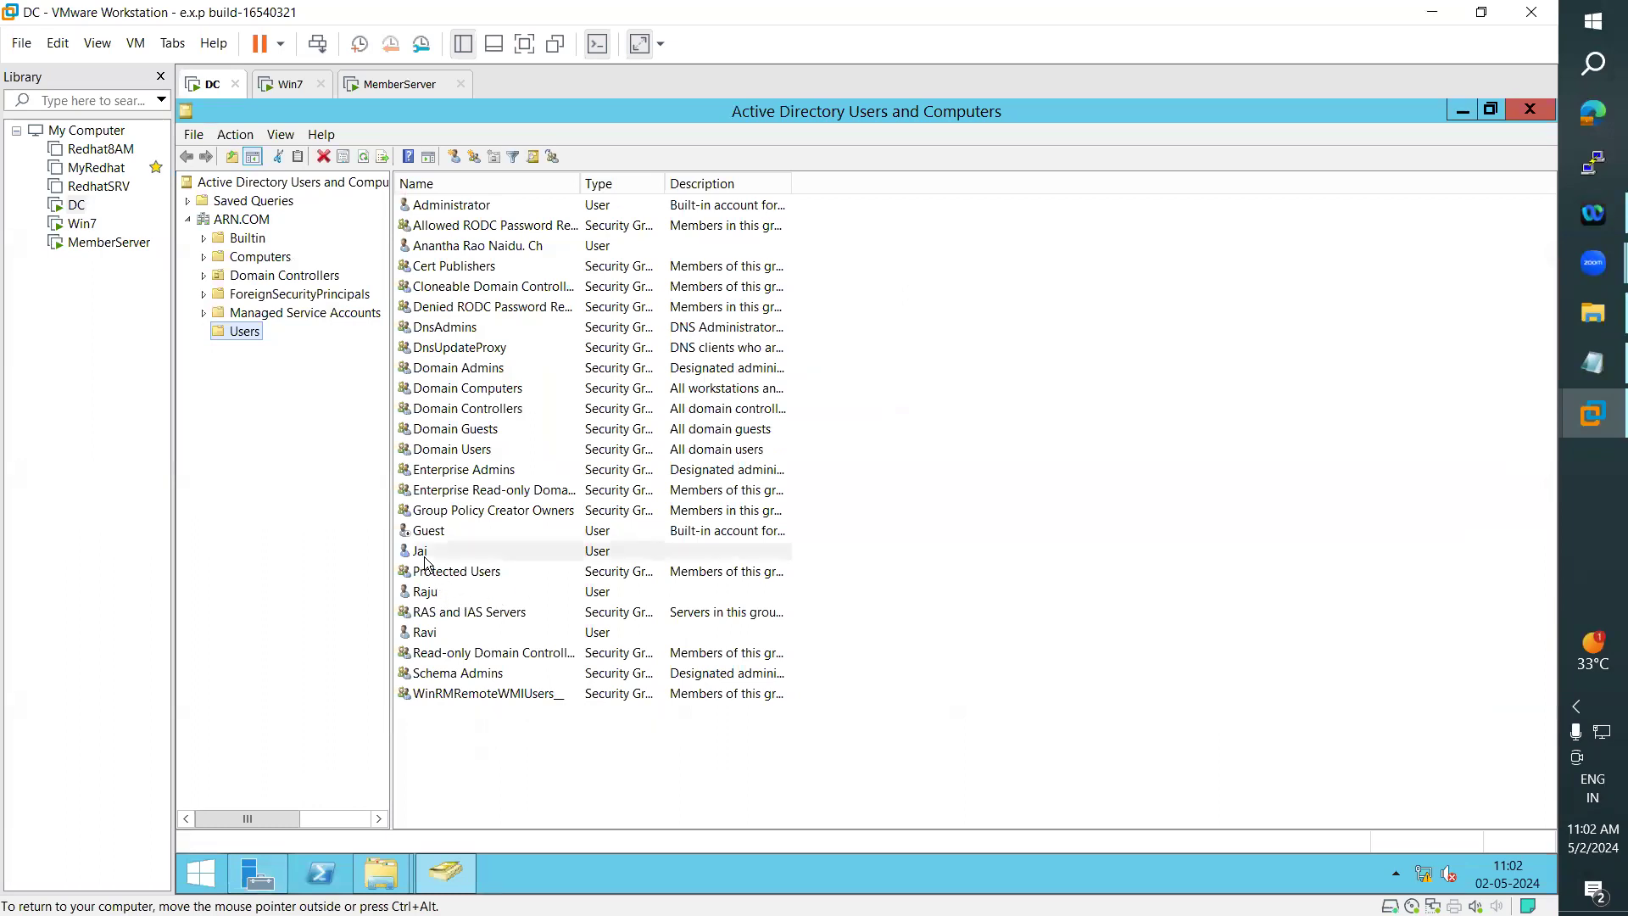
click(1526, 109)
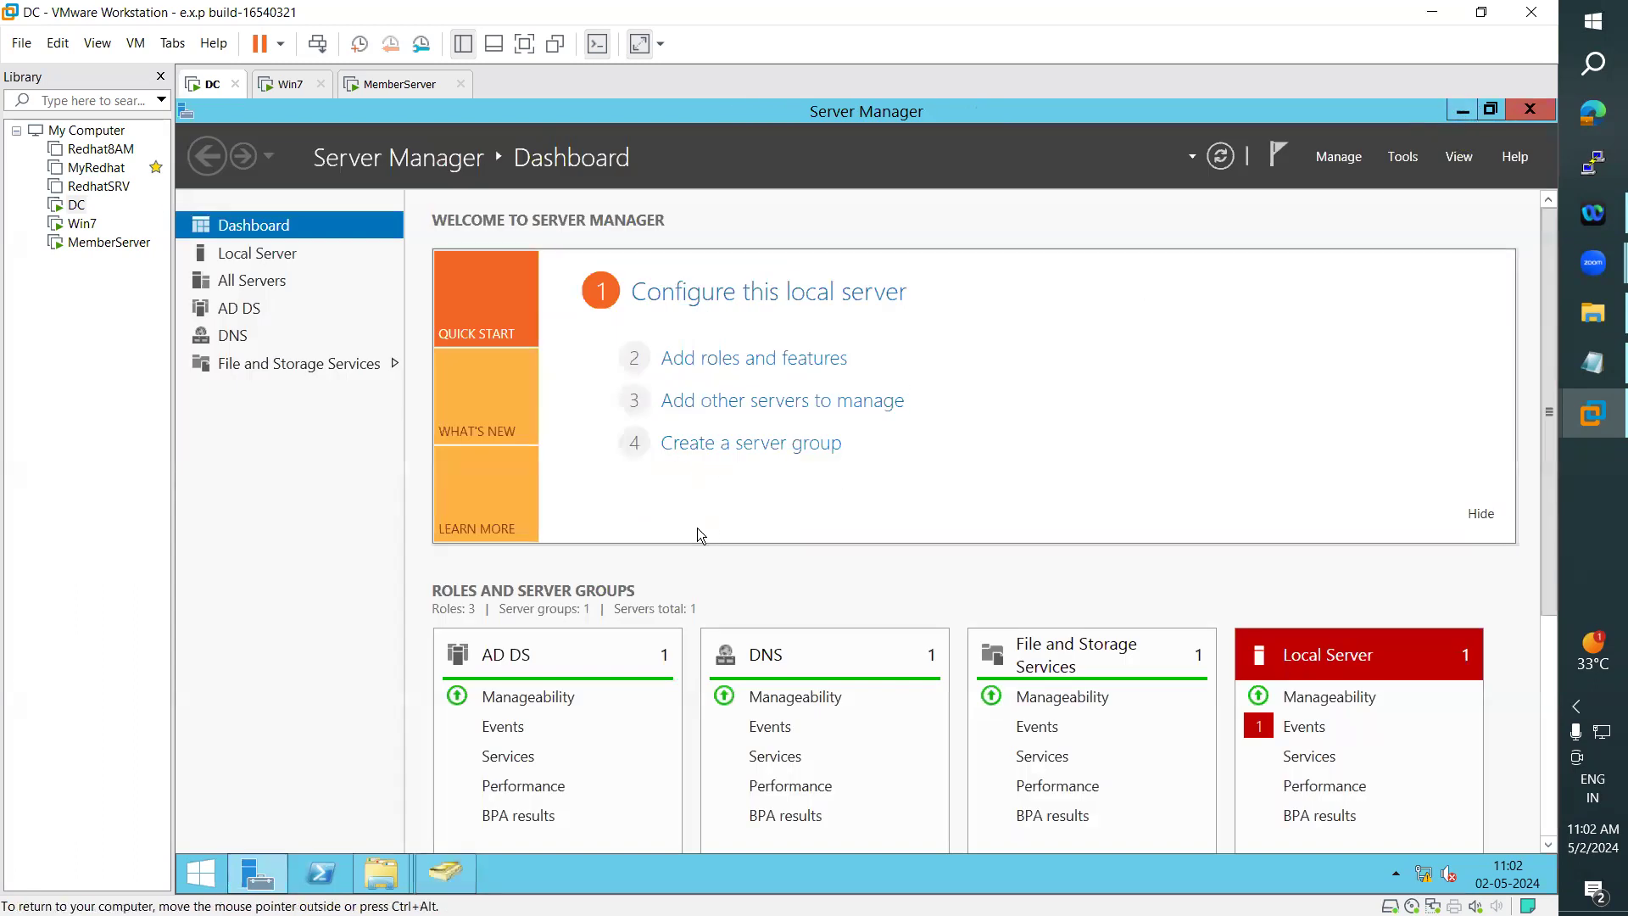
click(1463, 113)
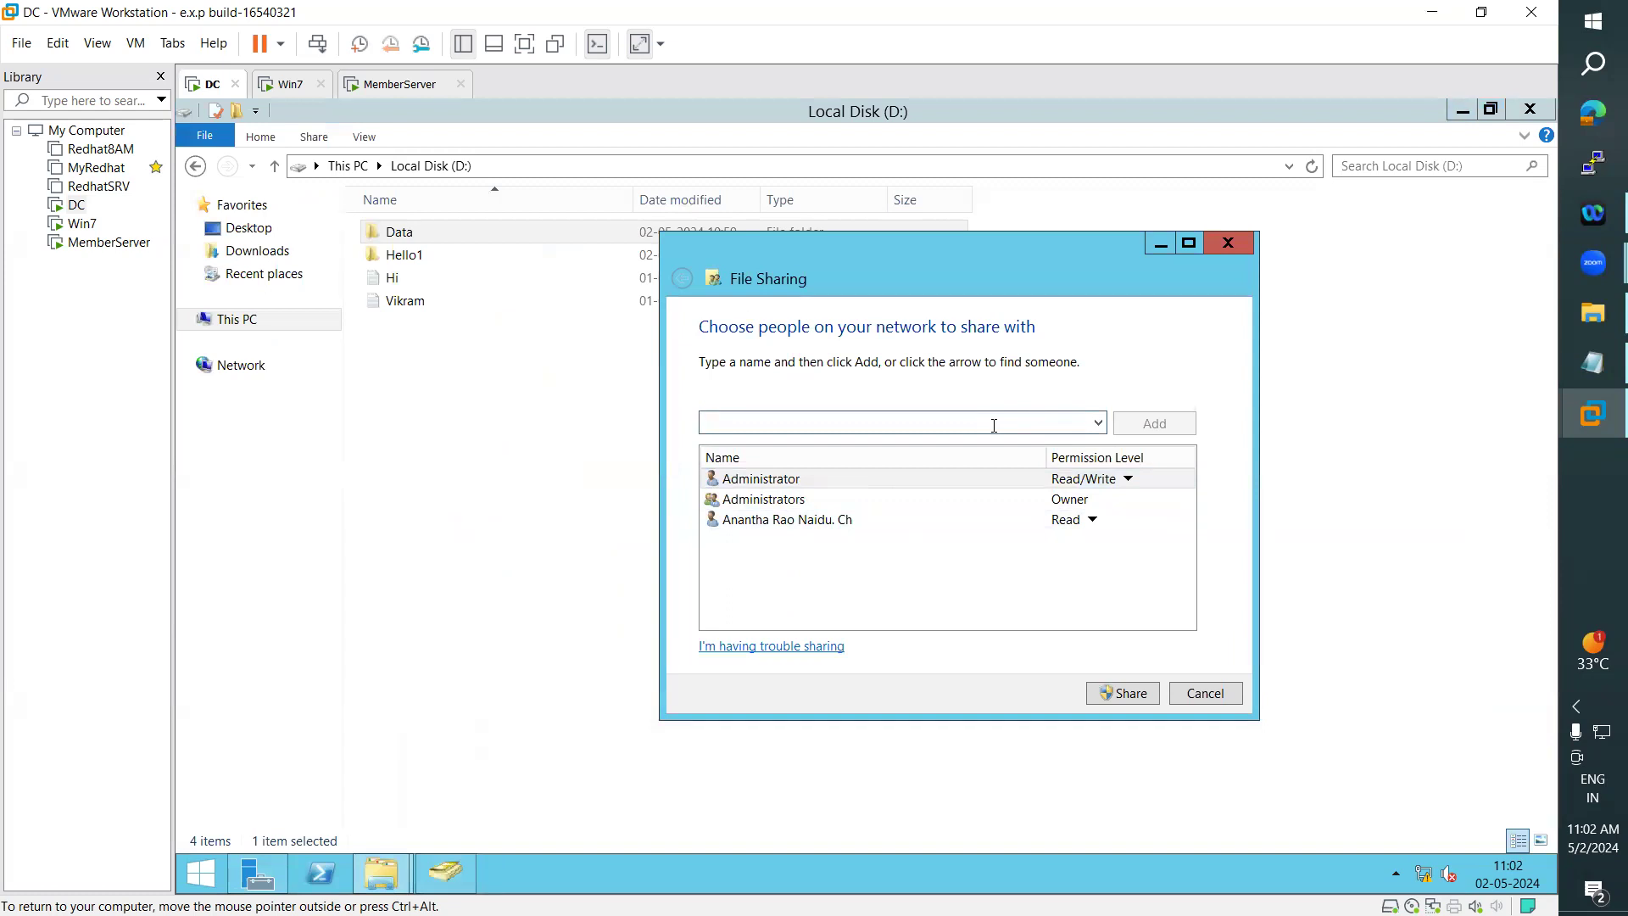
- Share the Data folder with the second domain user at Read level, removing the ARN user from the sharing list
text(jai)
click(1160, 417)
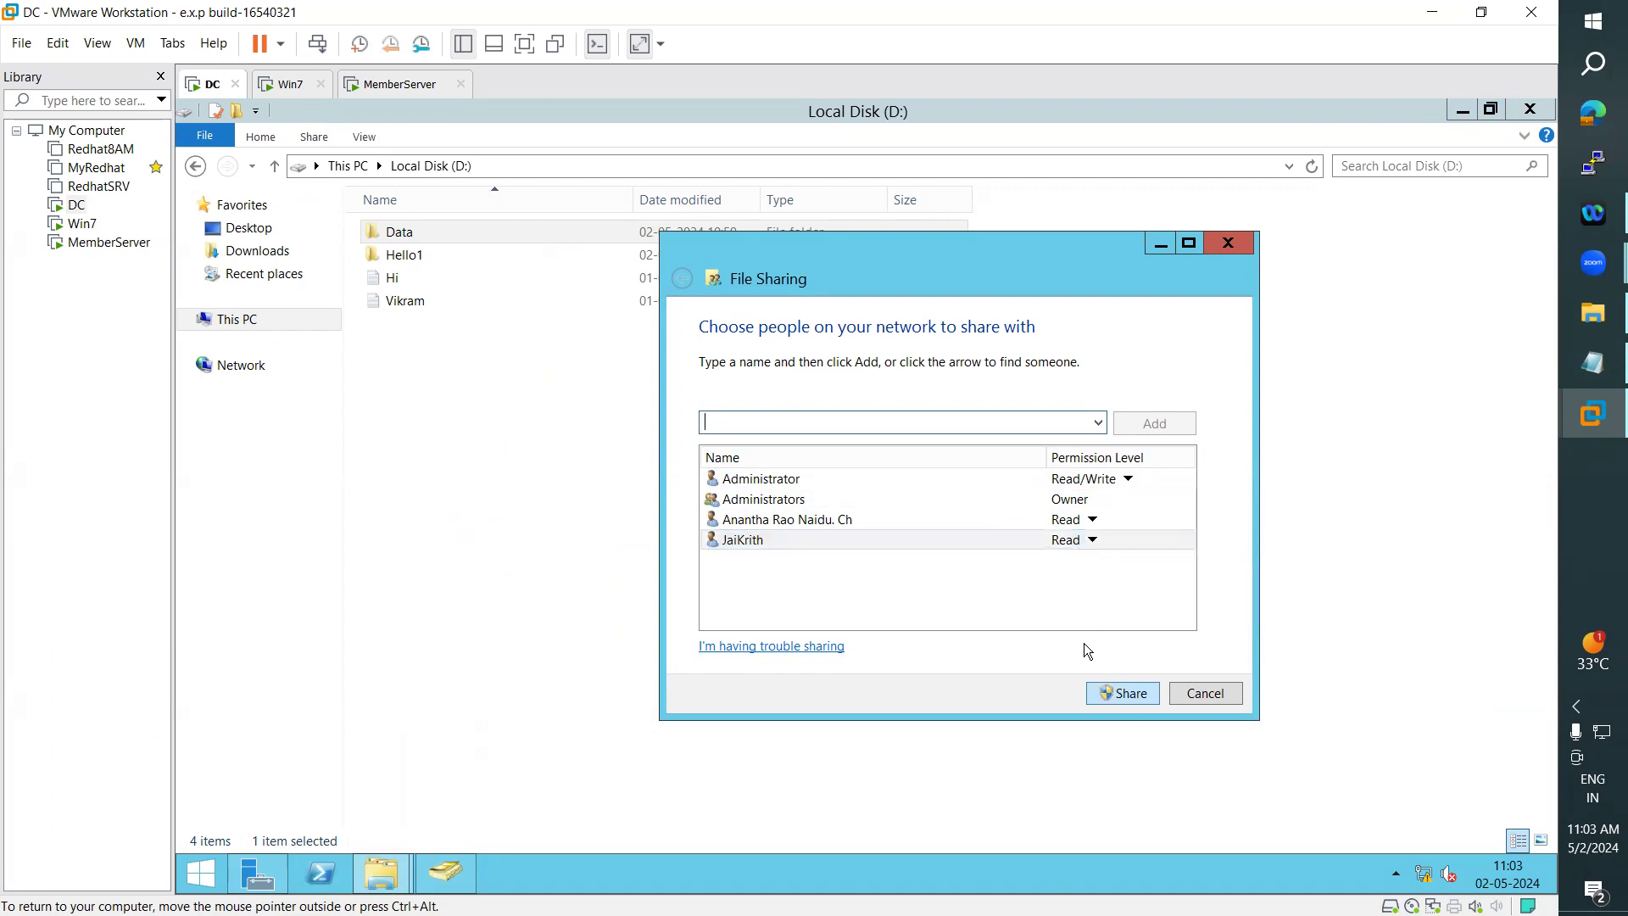
right_click(746, 518)
click(749, 505)
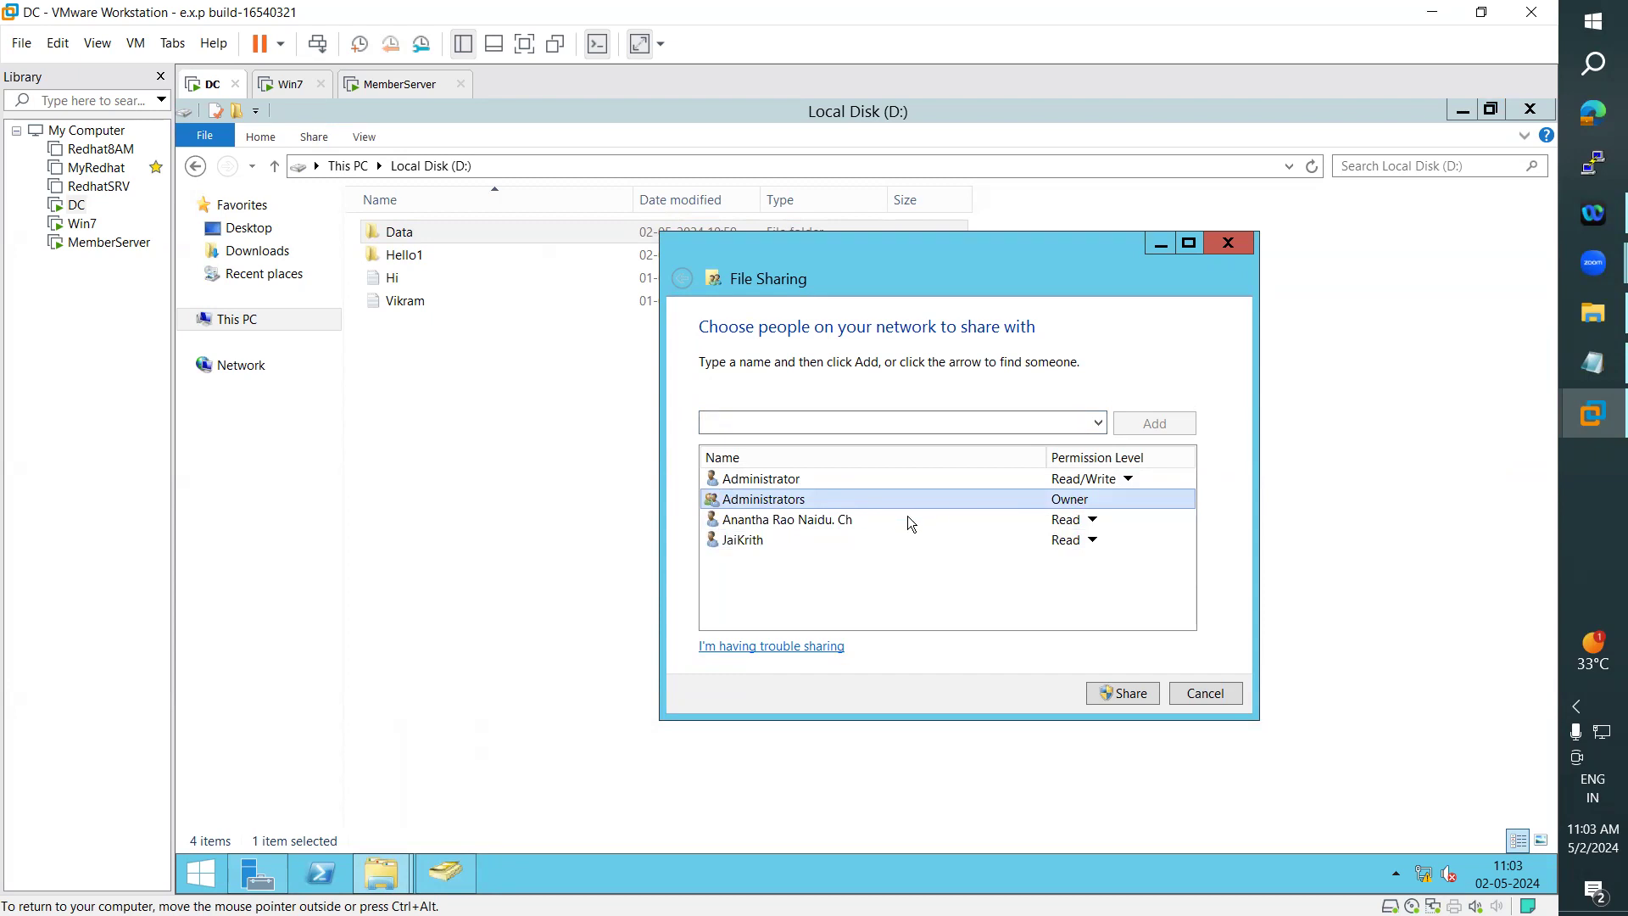
right_click(745, 523)
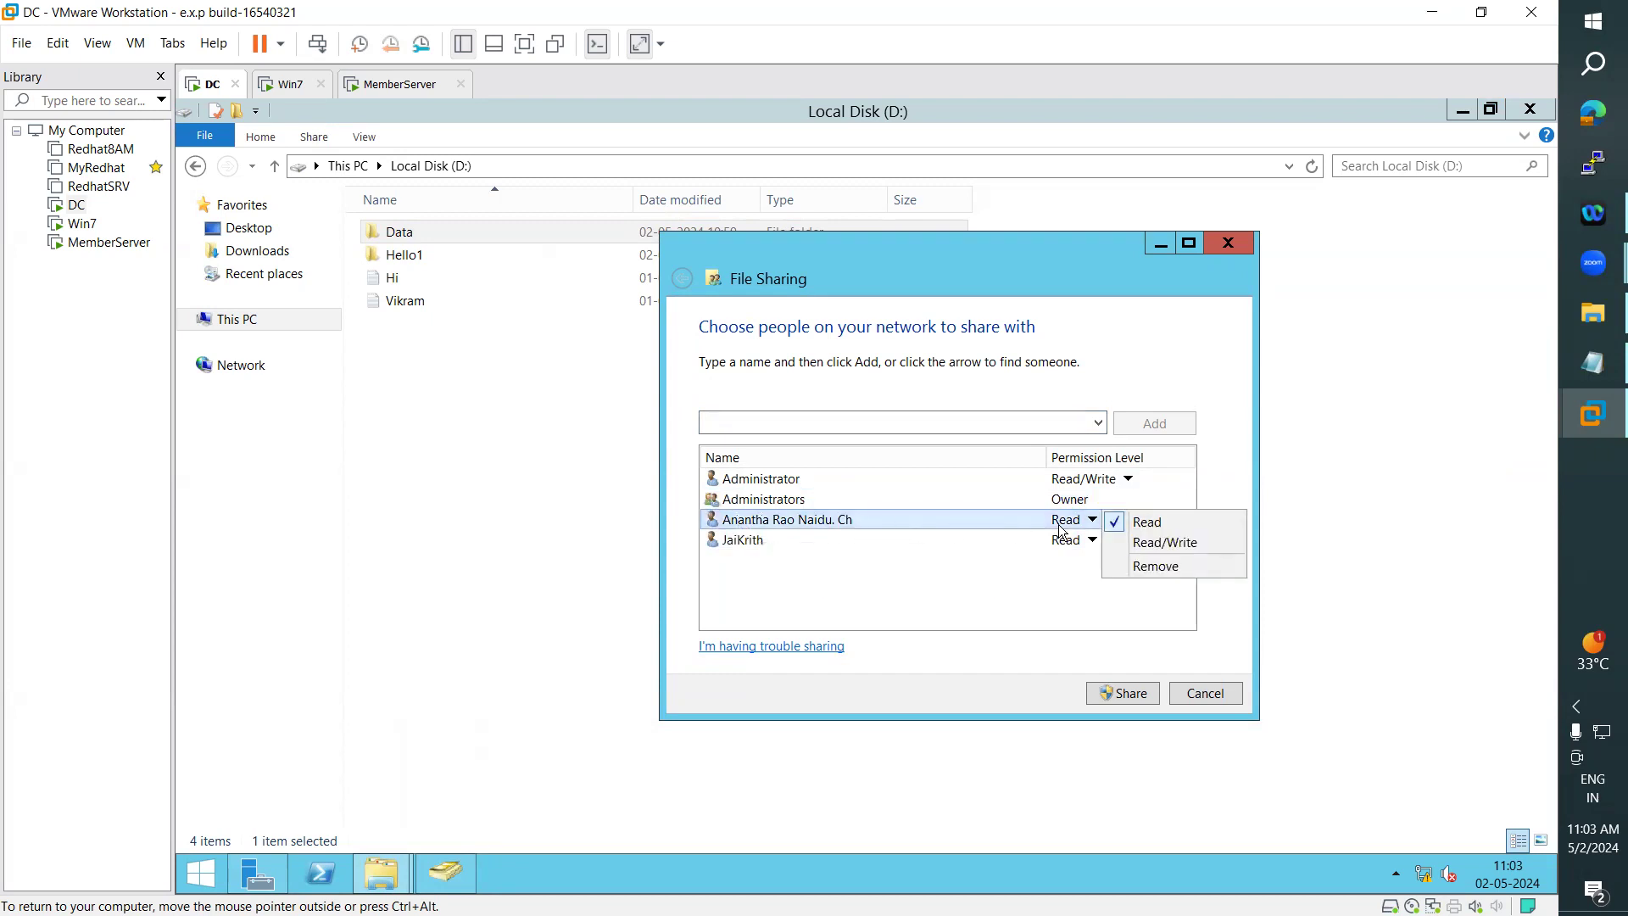
click(772, 560)
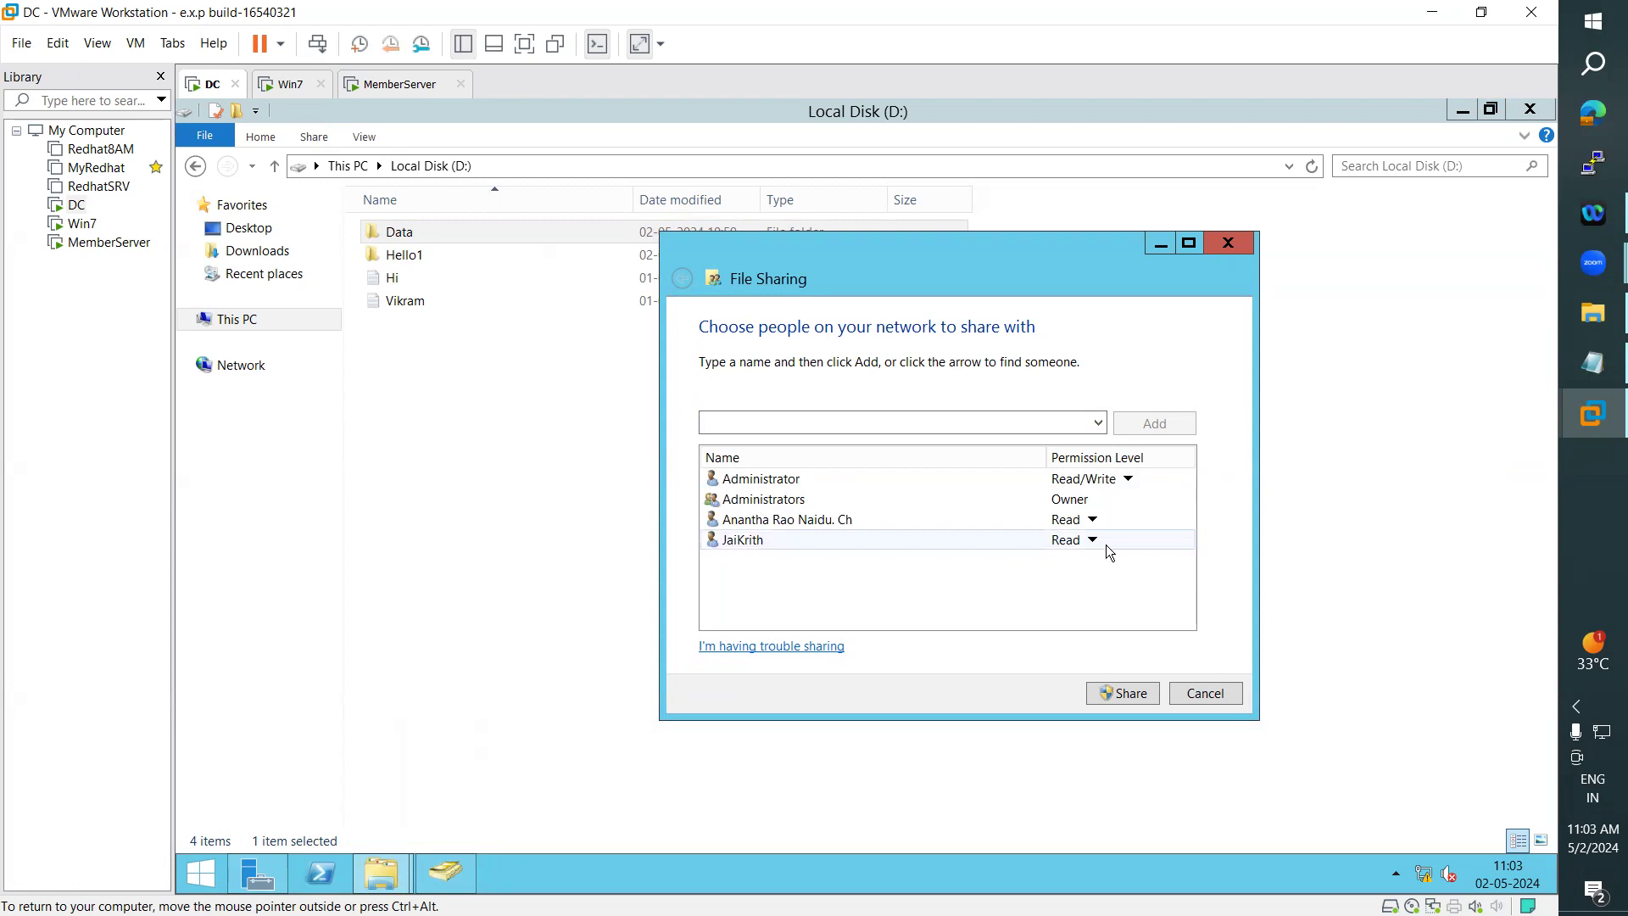
click(1102, 520)
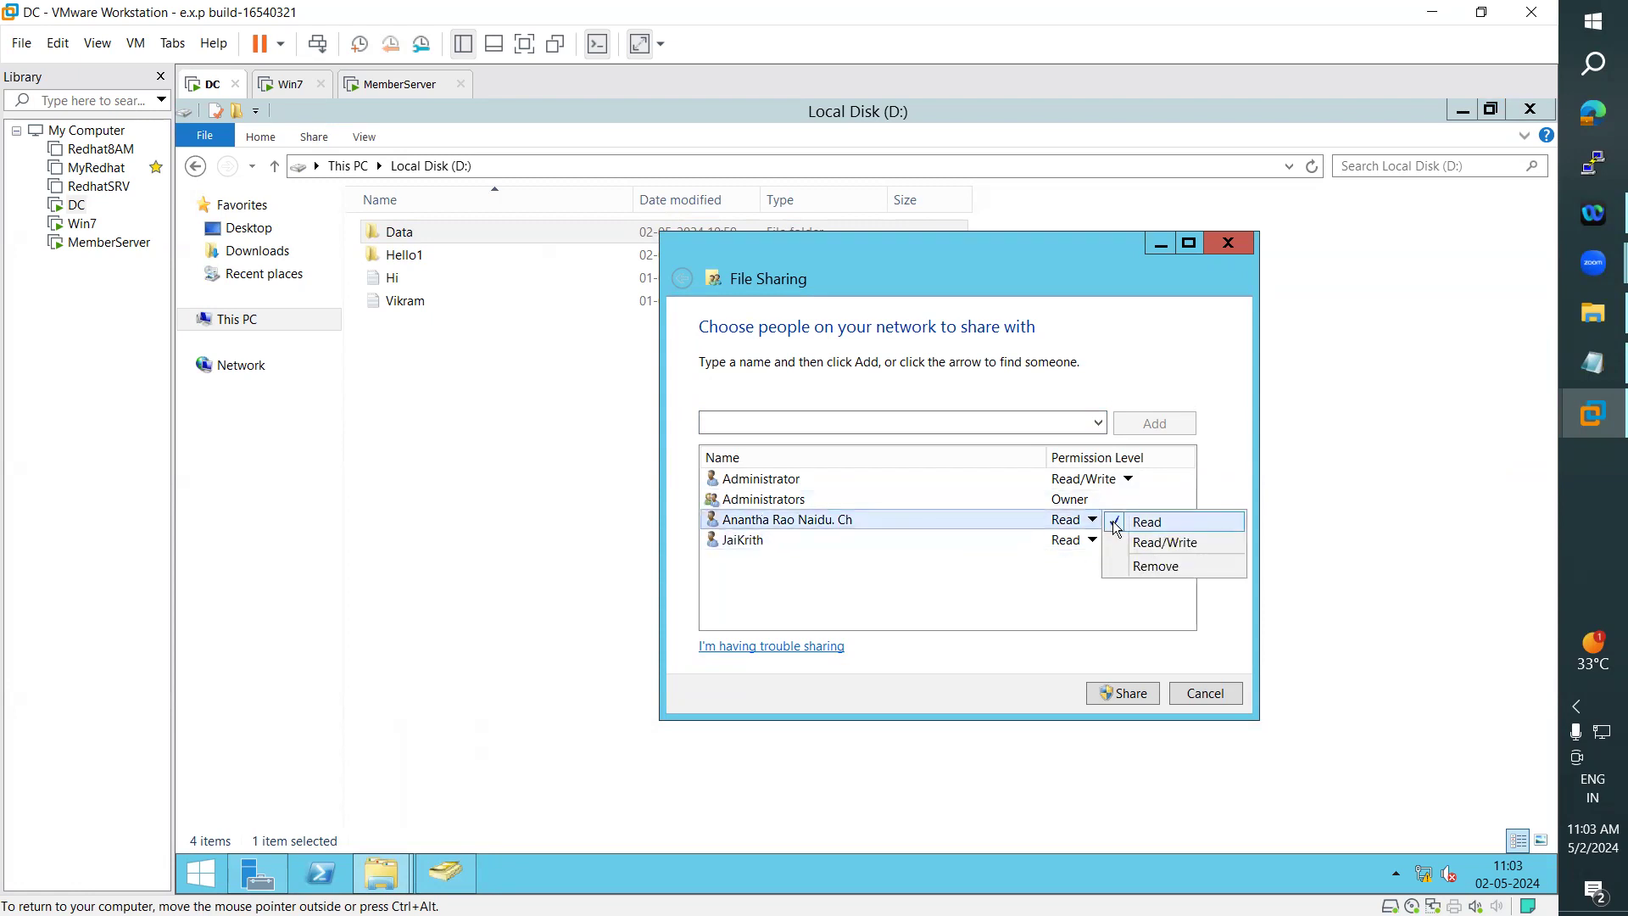
click(1176, 568)
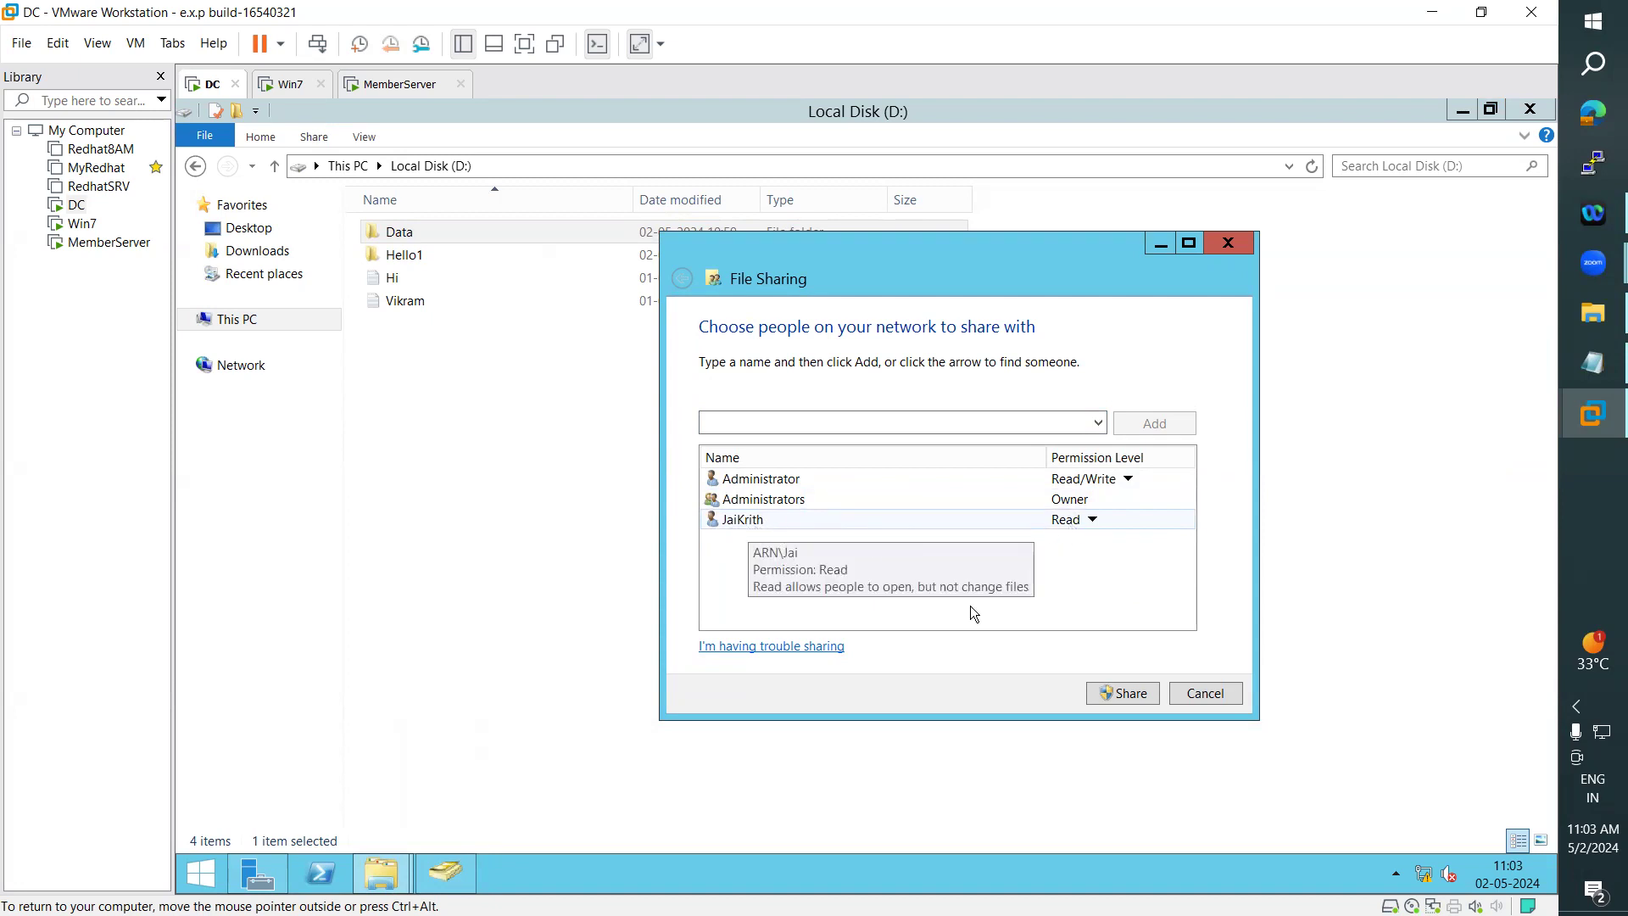
click(1143, 696)
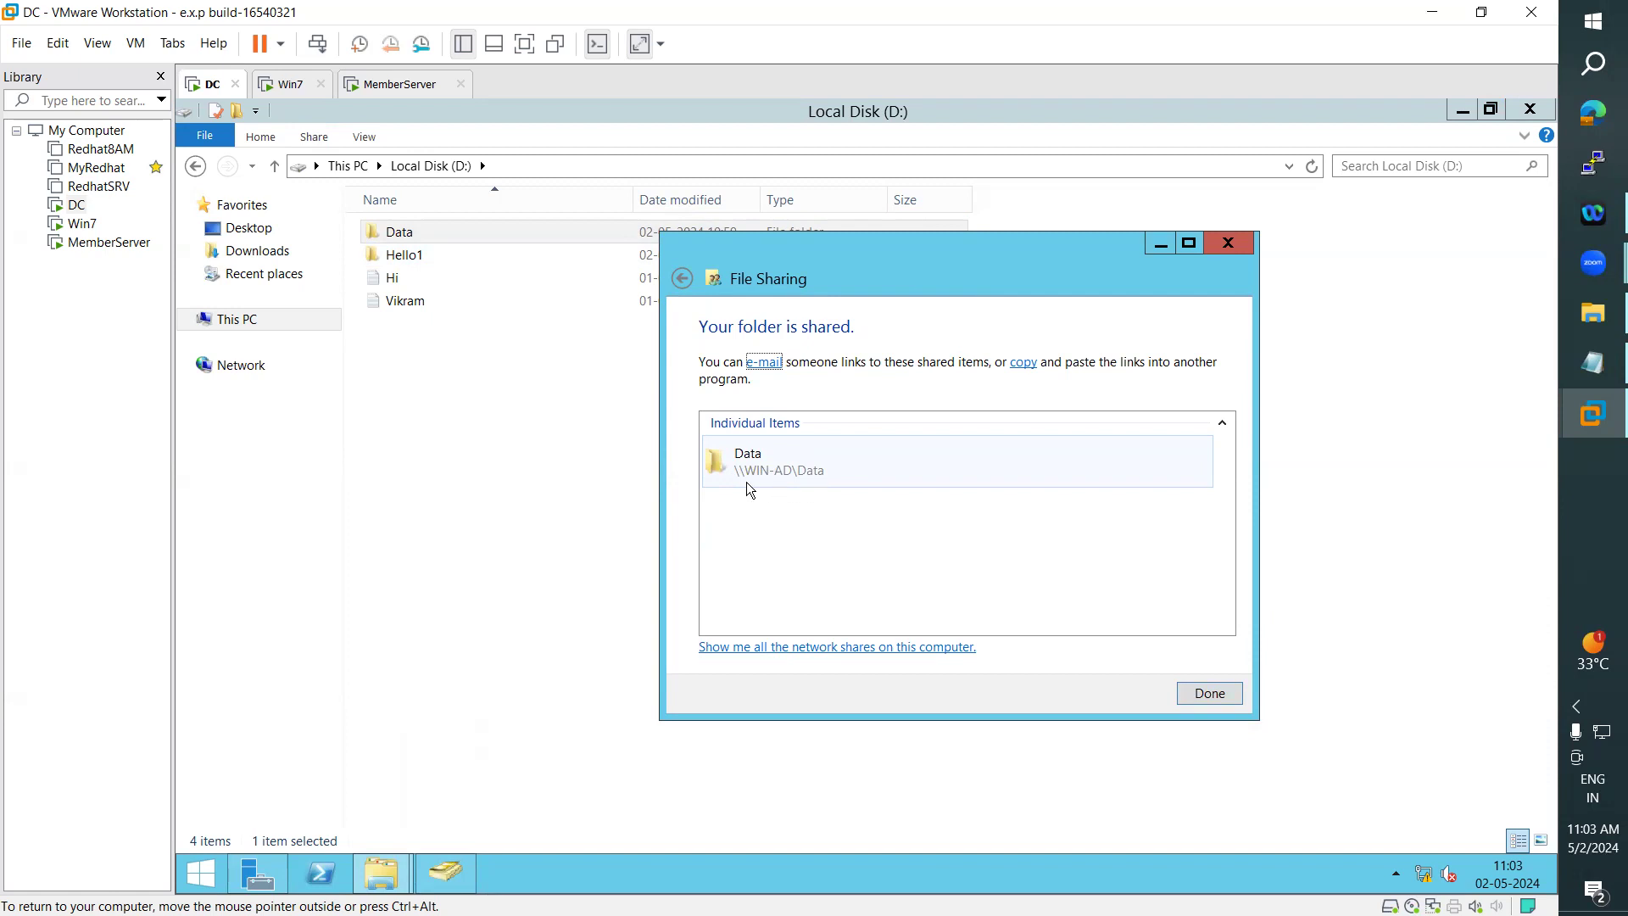
- Compare the local server's computer name in Server Manager with the Data share's network path and close the sharing confirmation
click(259, 870)
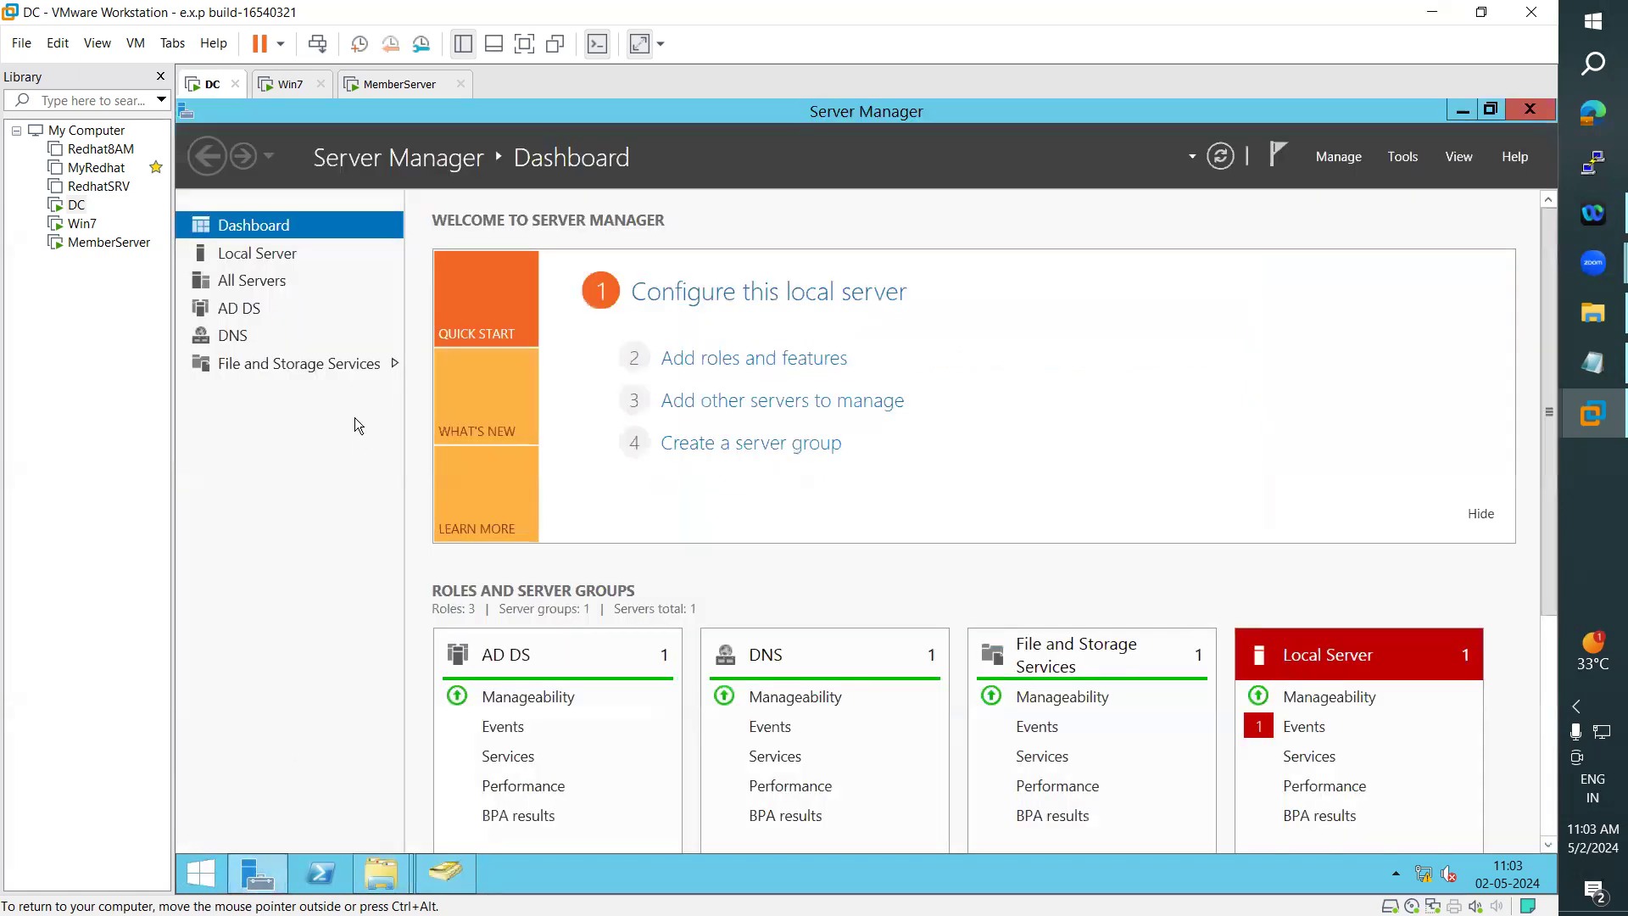
click(257, 254)
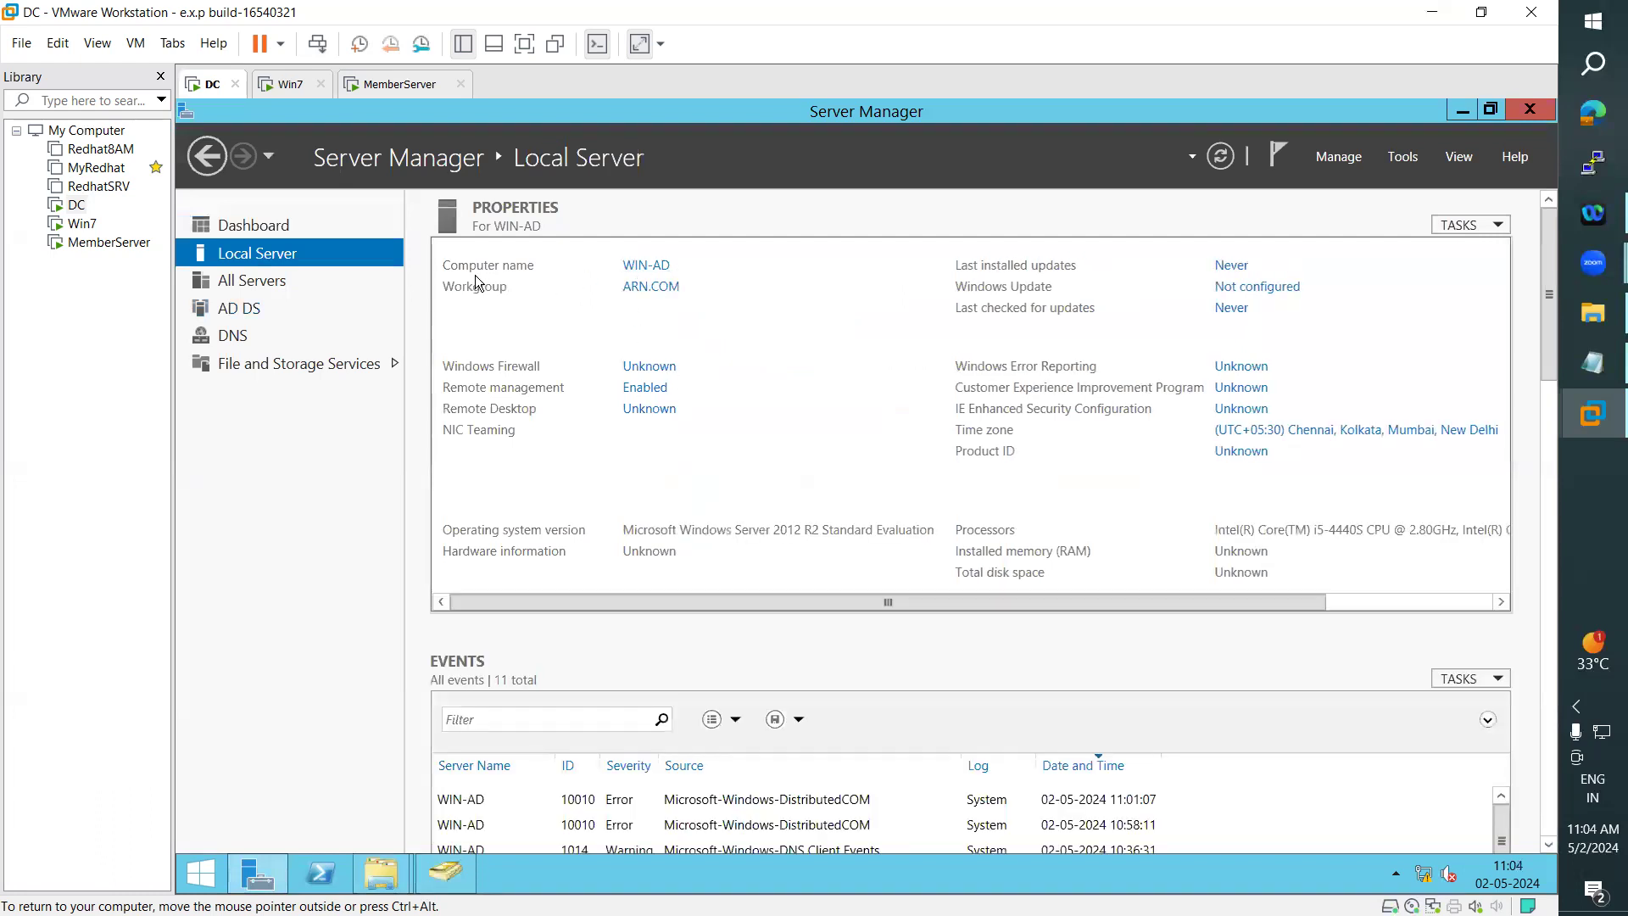
mouse_move(381, 875)
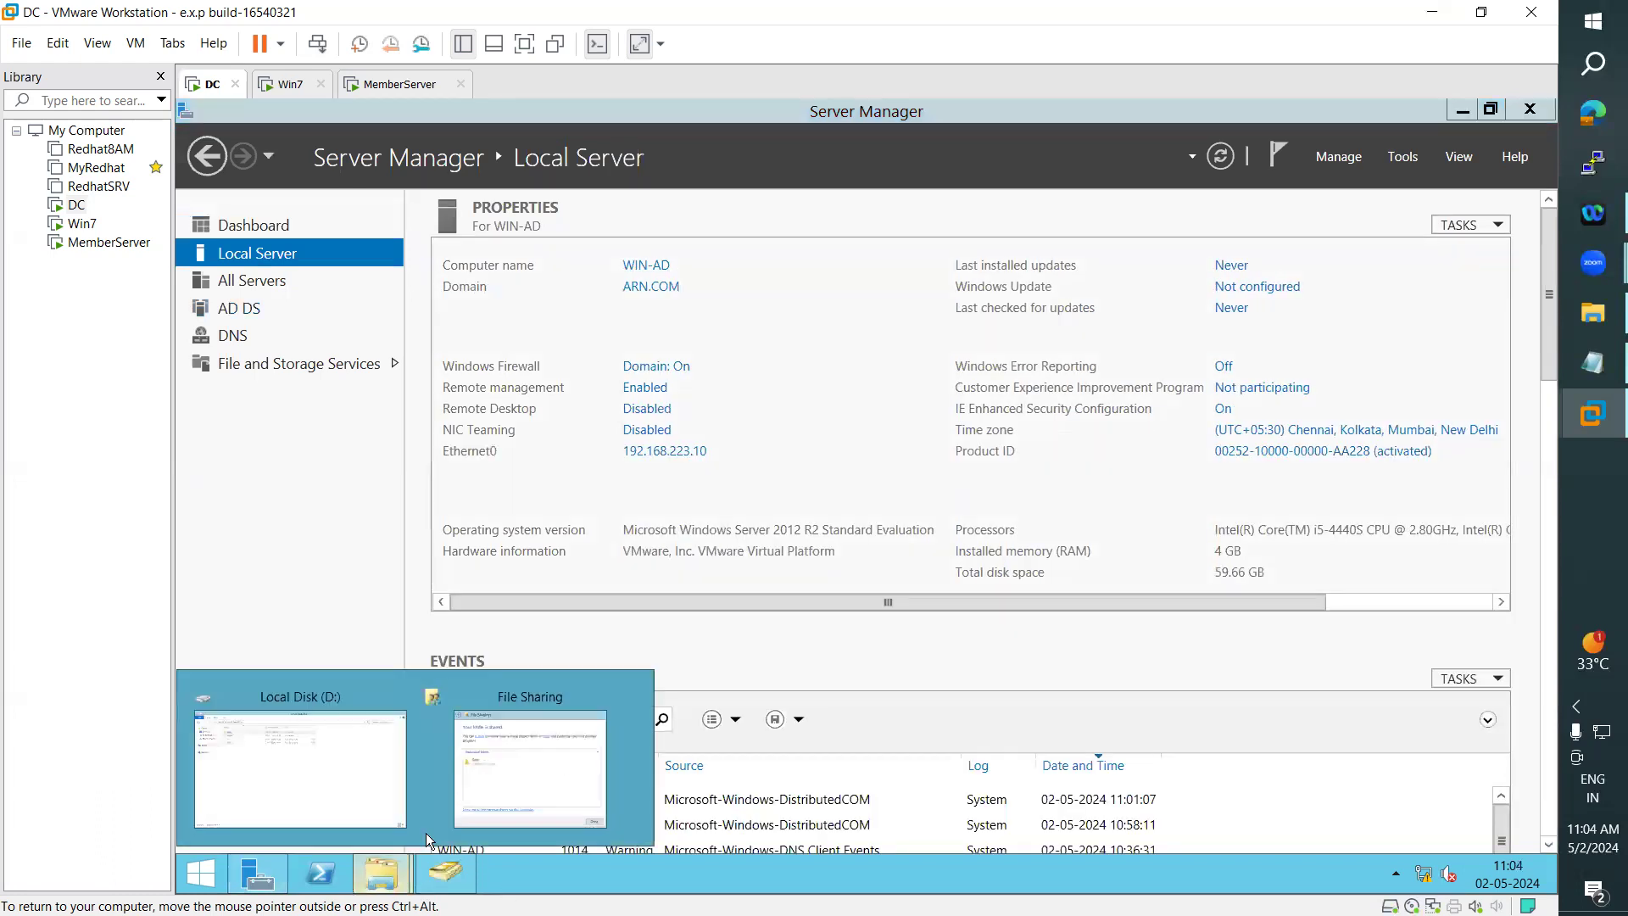
click(584, 735)
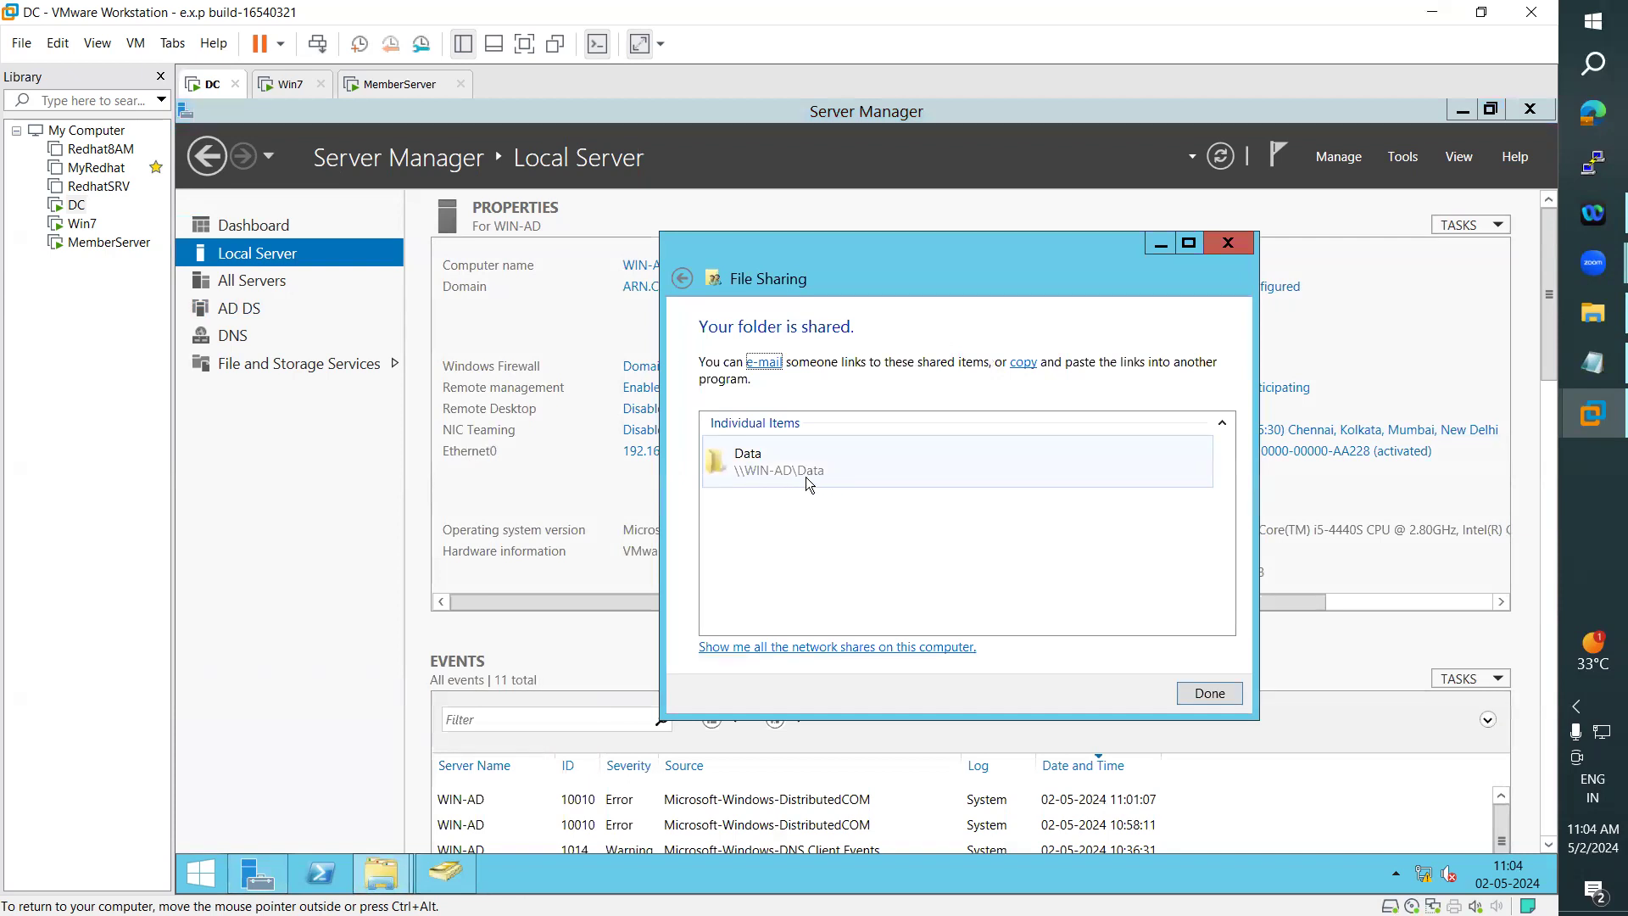
click(1206, 691)
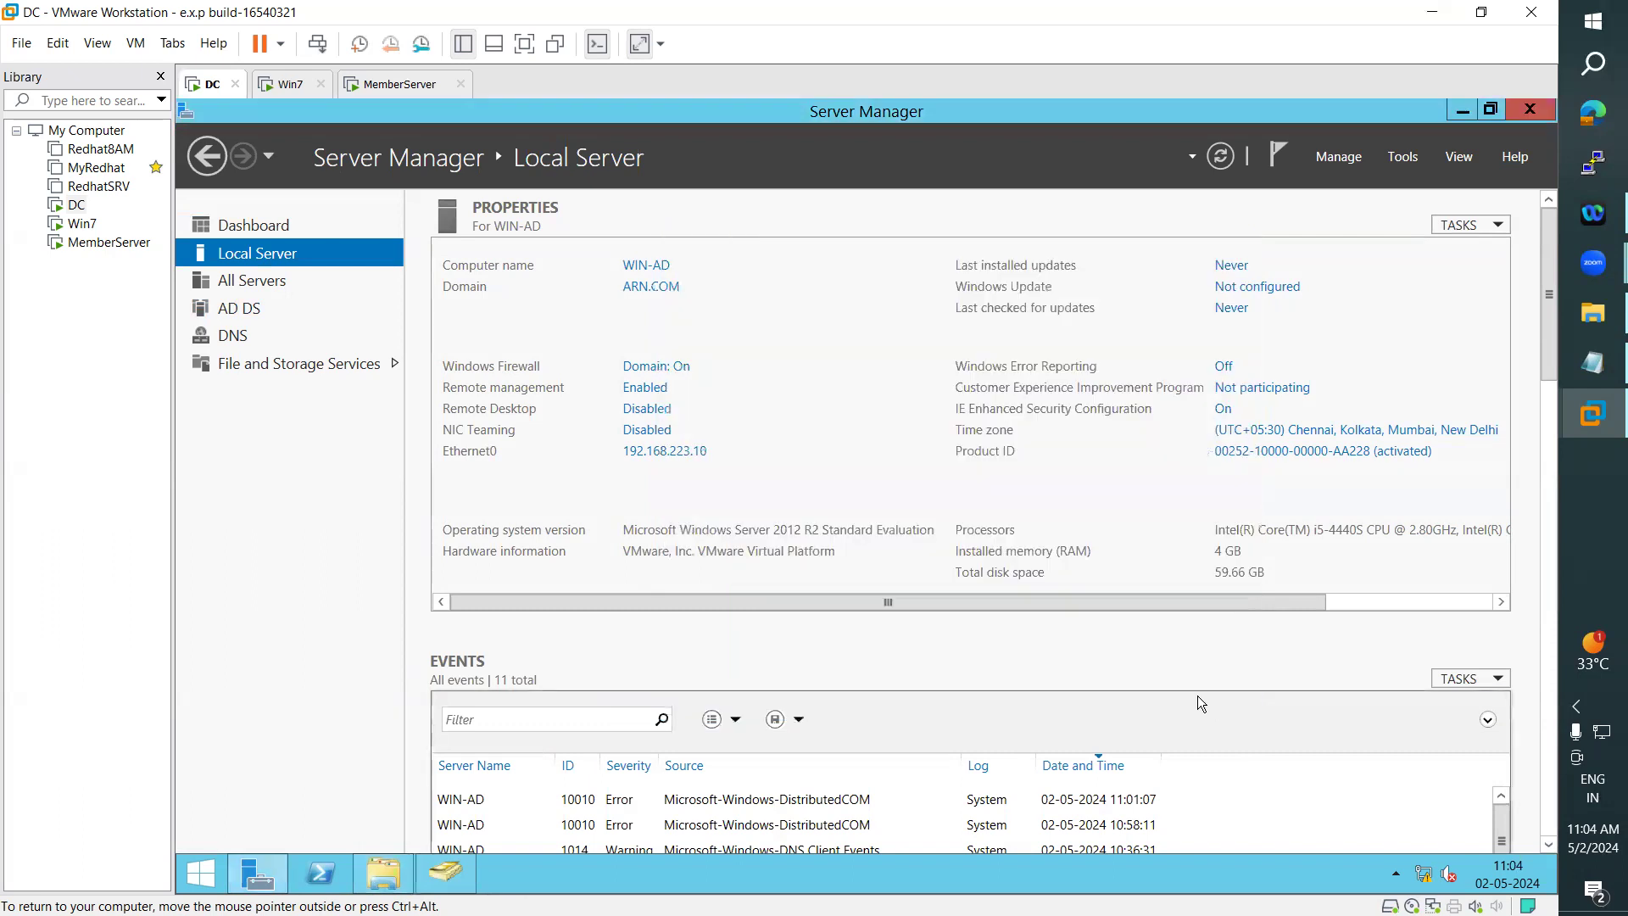
- Sign in to the MemberServer machine as the domain user with Read access to the Data share, entering the account's user name and password
click(281, 84)
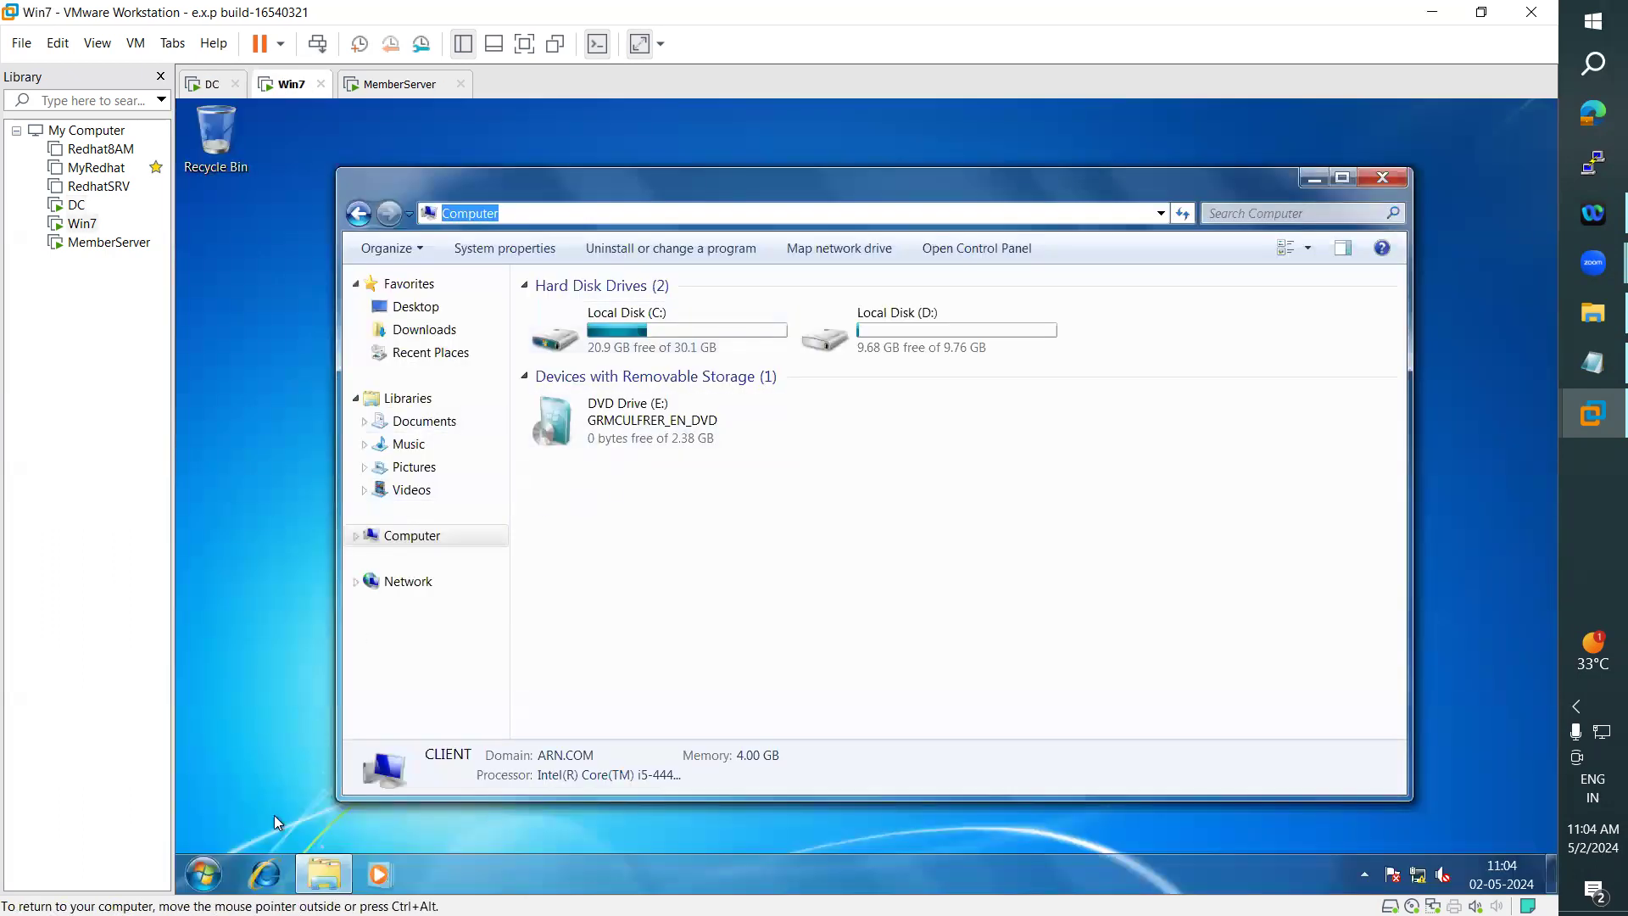
click(197, 876)
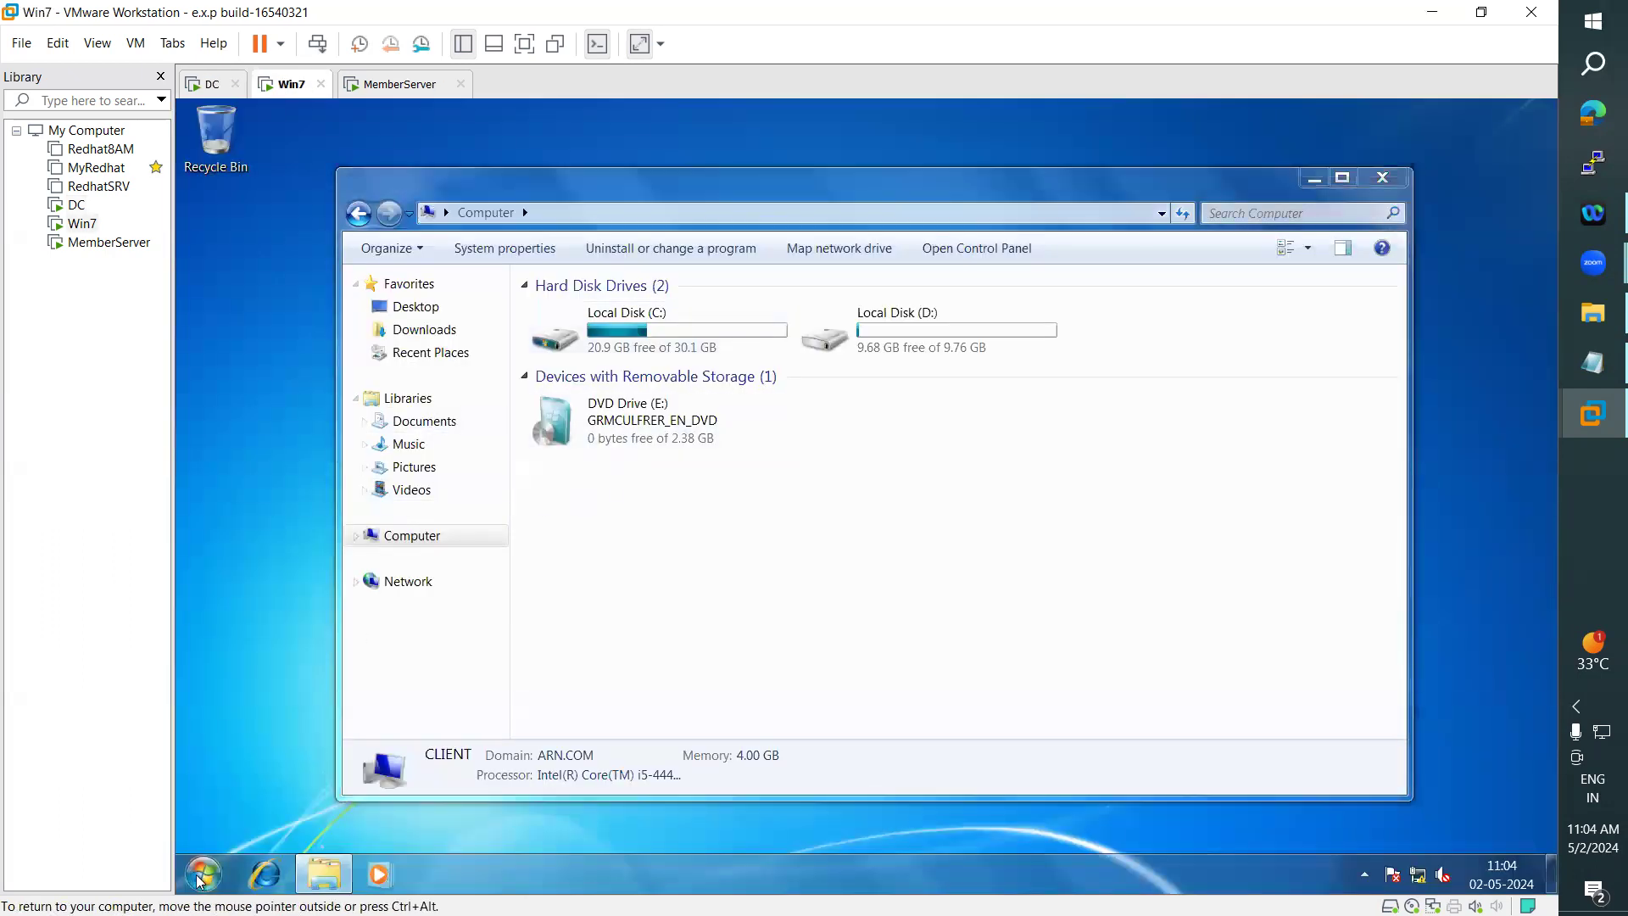
click(392, 84)
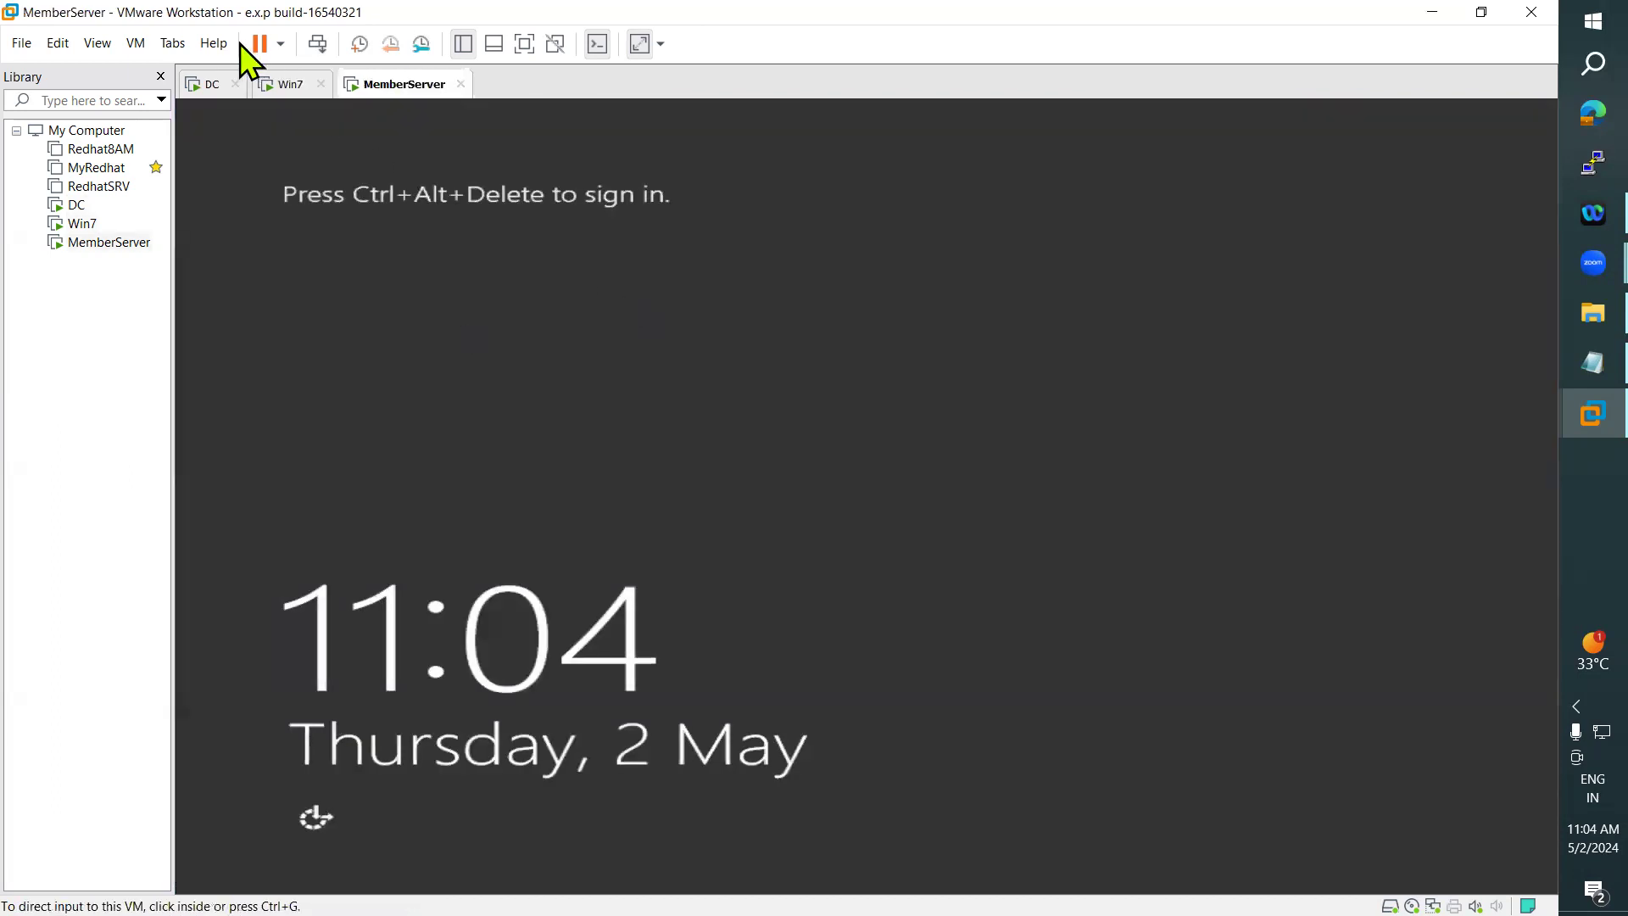
click(137, 44)
click(231, 141)
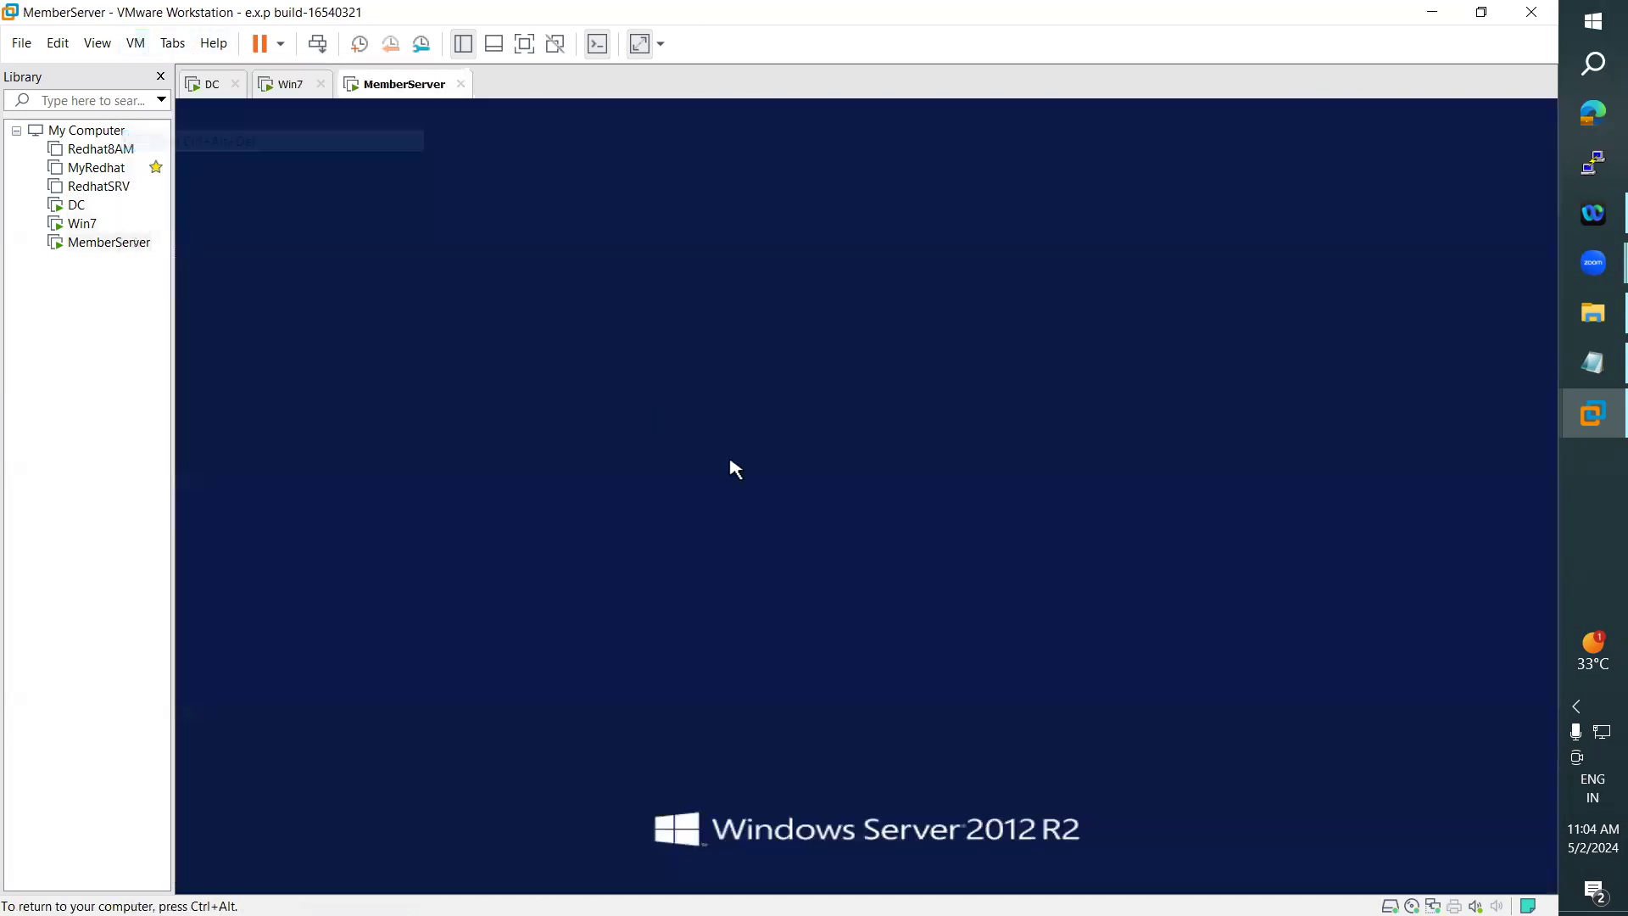
click(450, 306)
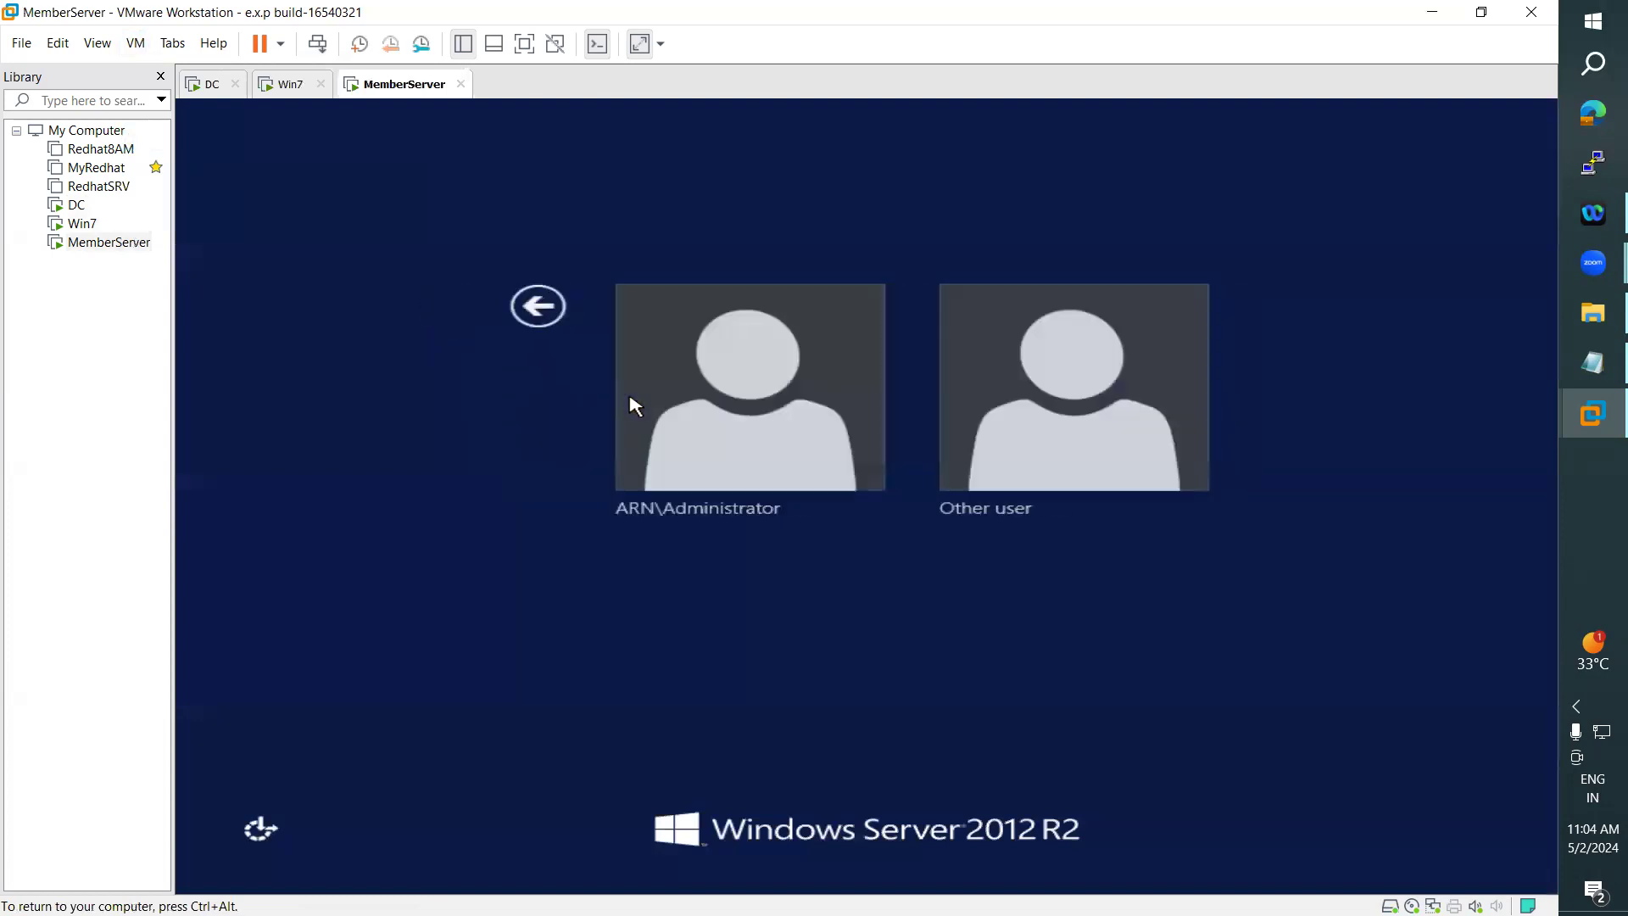
click(967, 416)
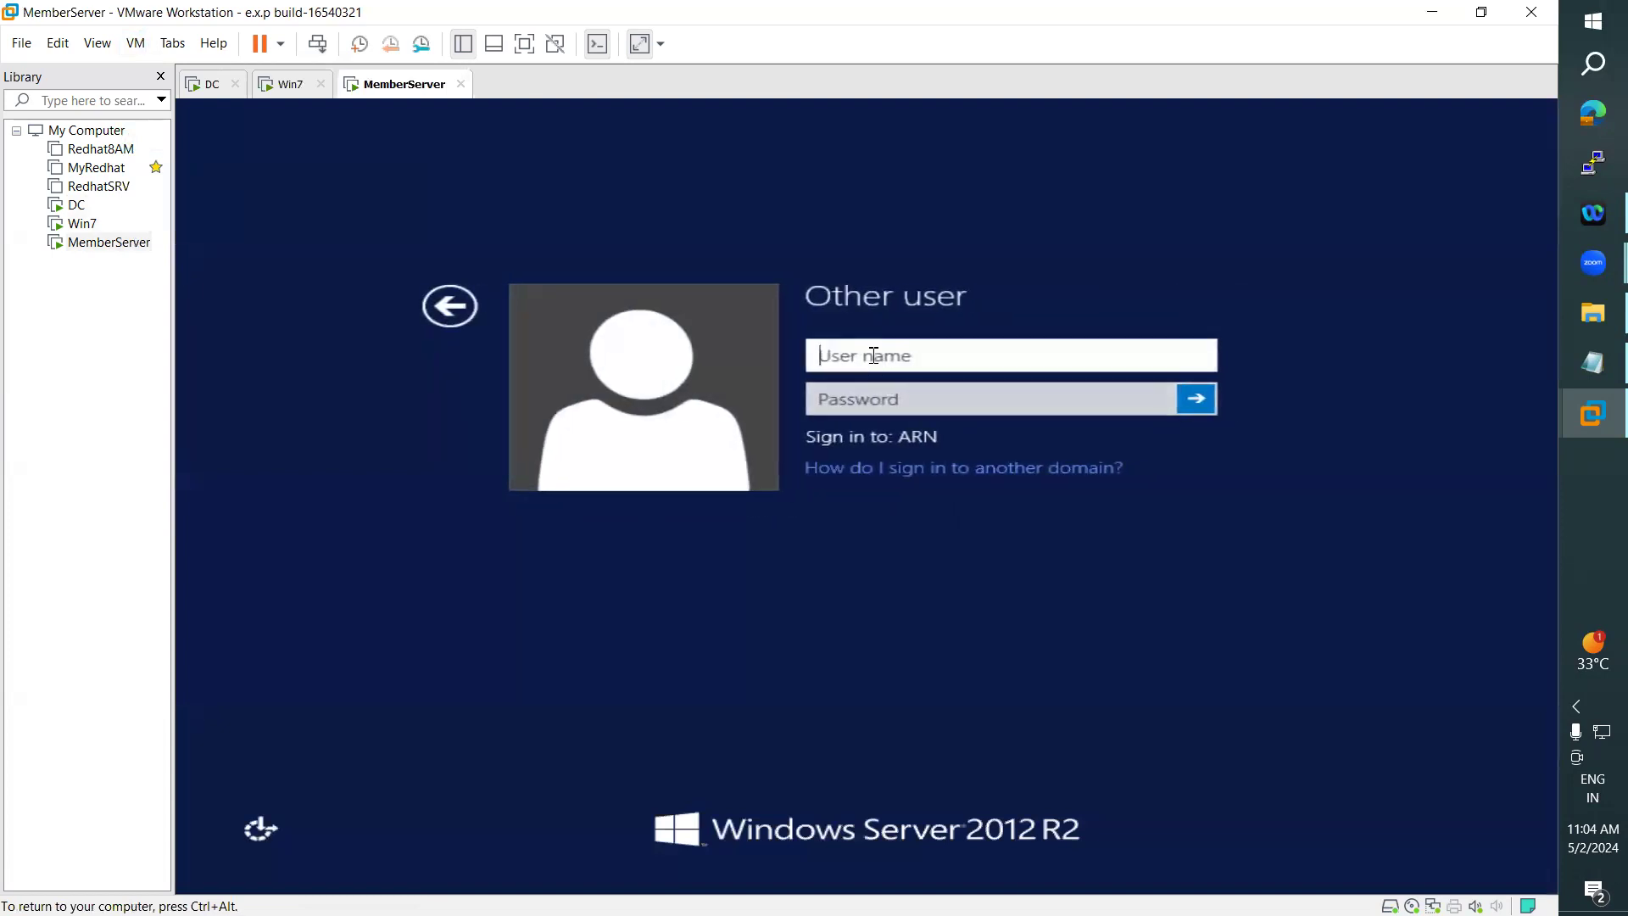
text(Jai)
key(Tab)
text(P@)
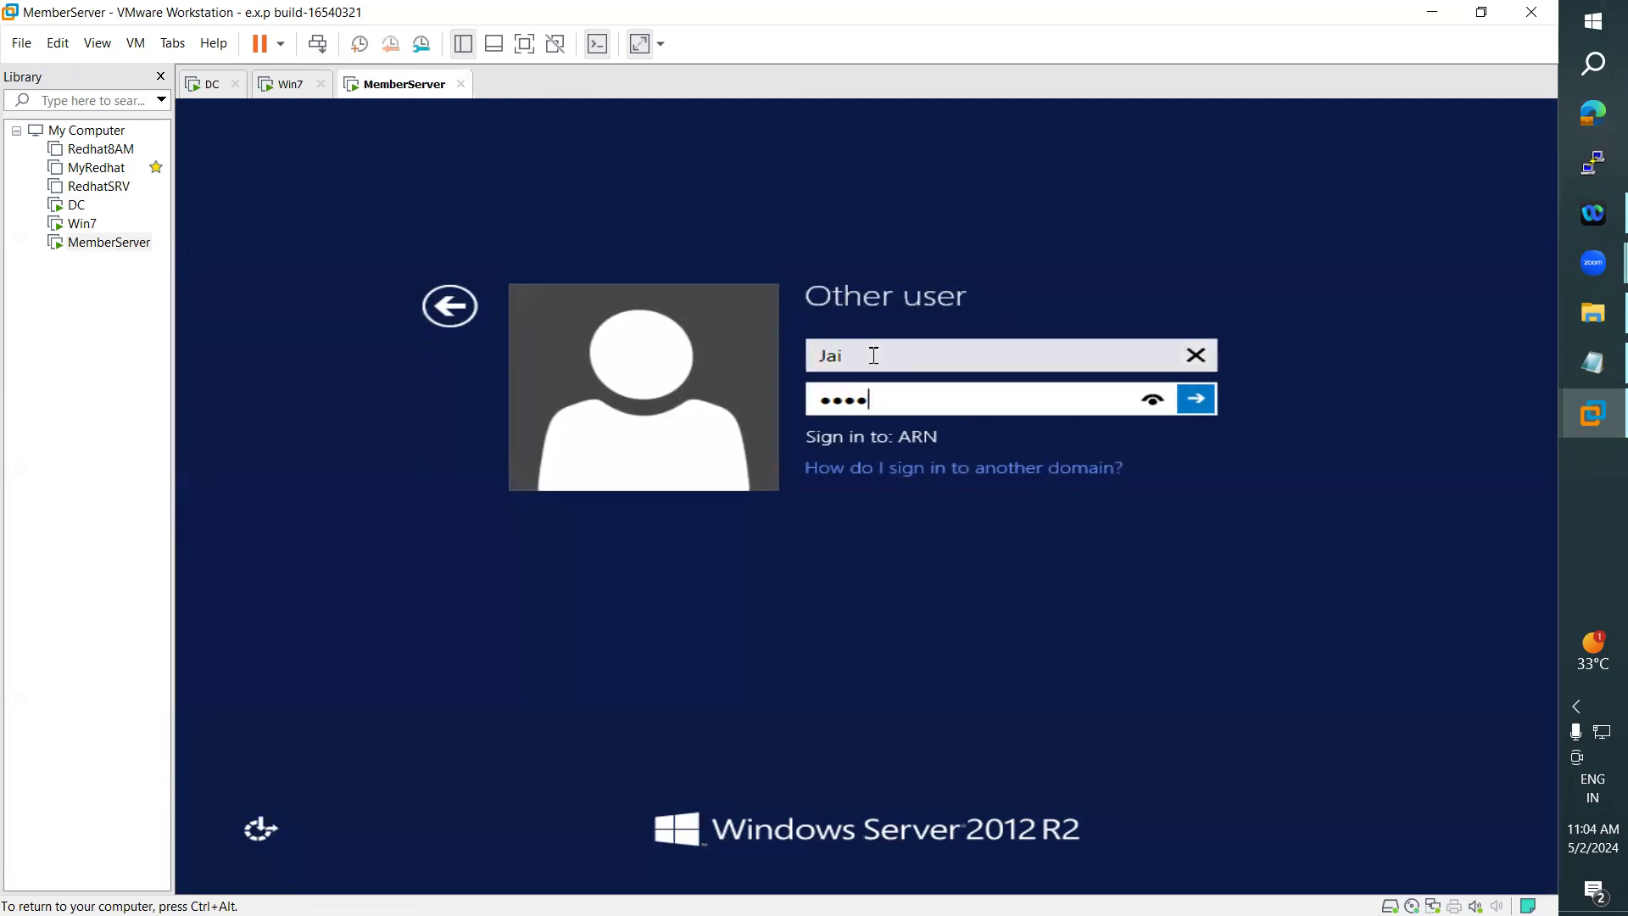
key(Return)
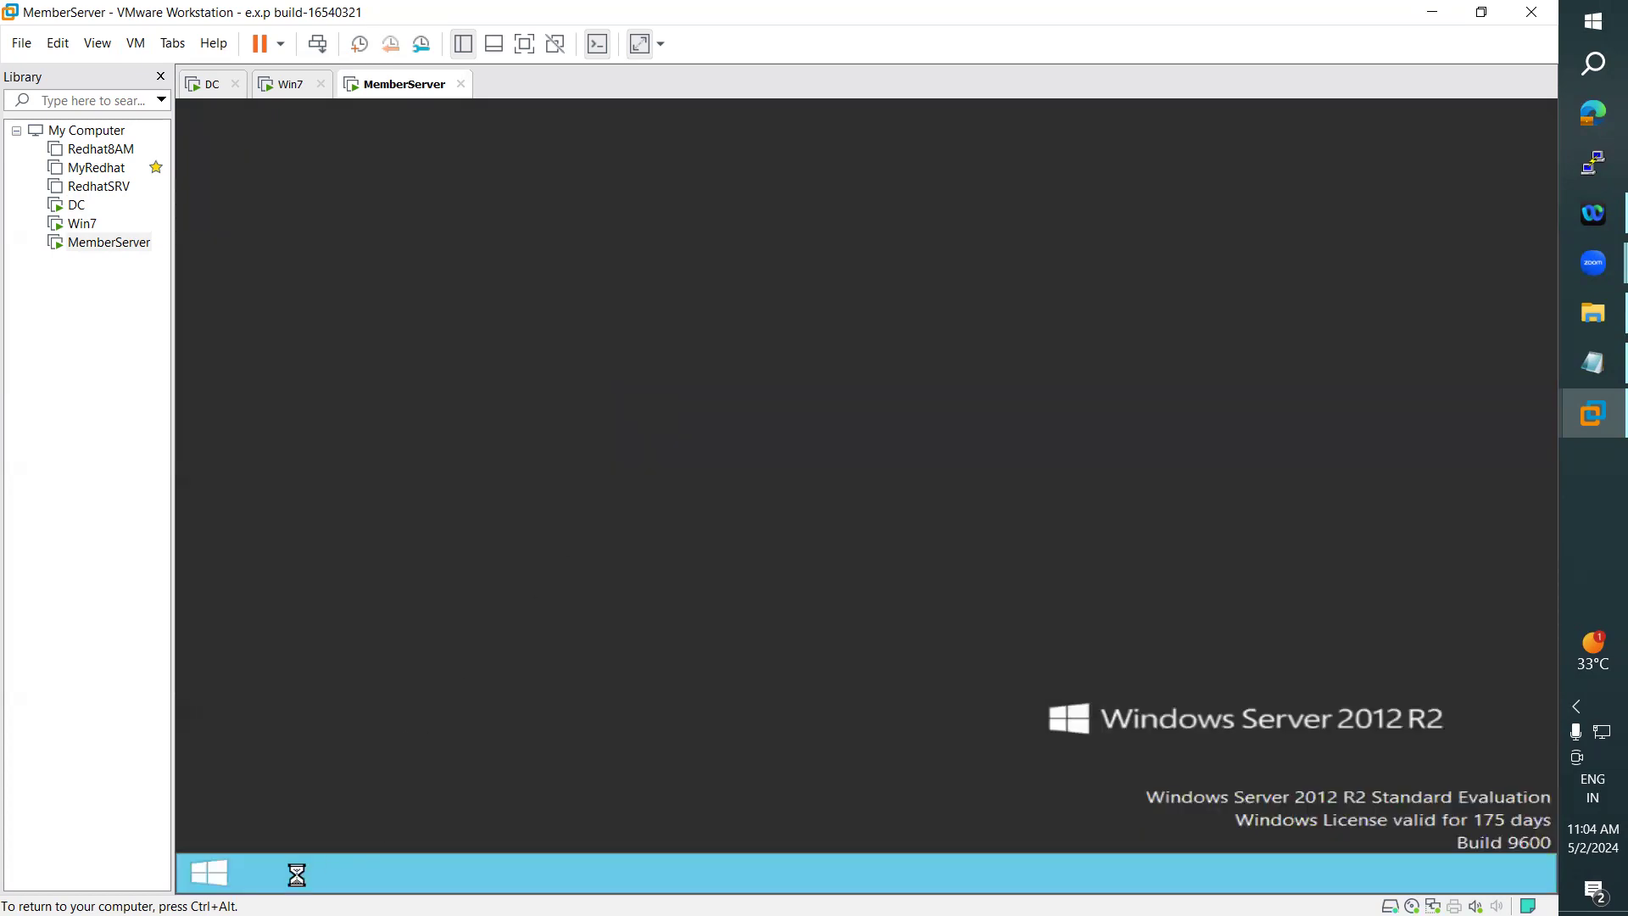
click(986, 629)
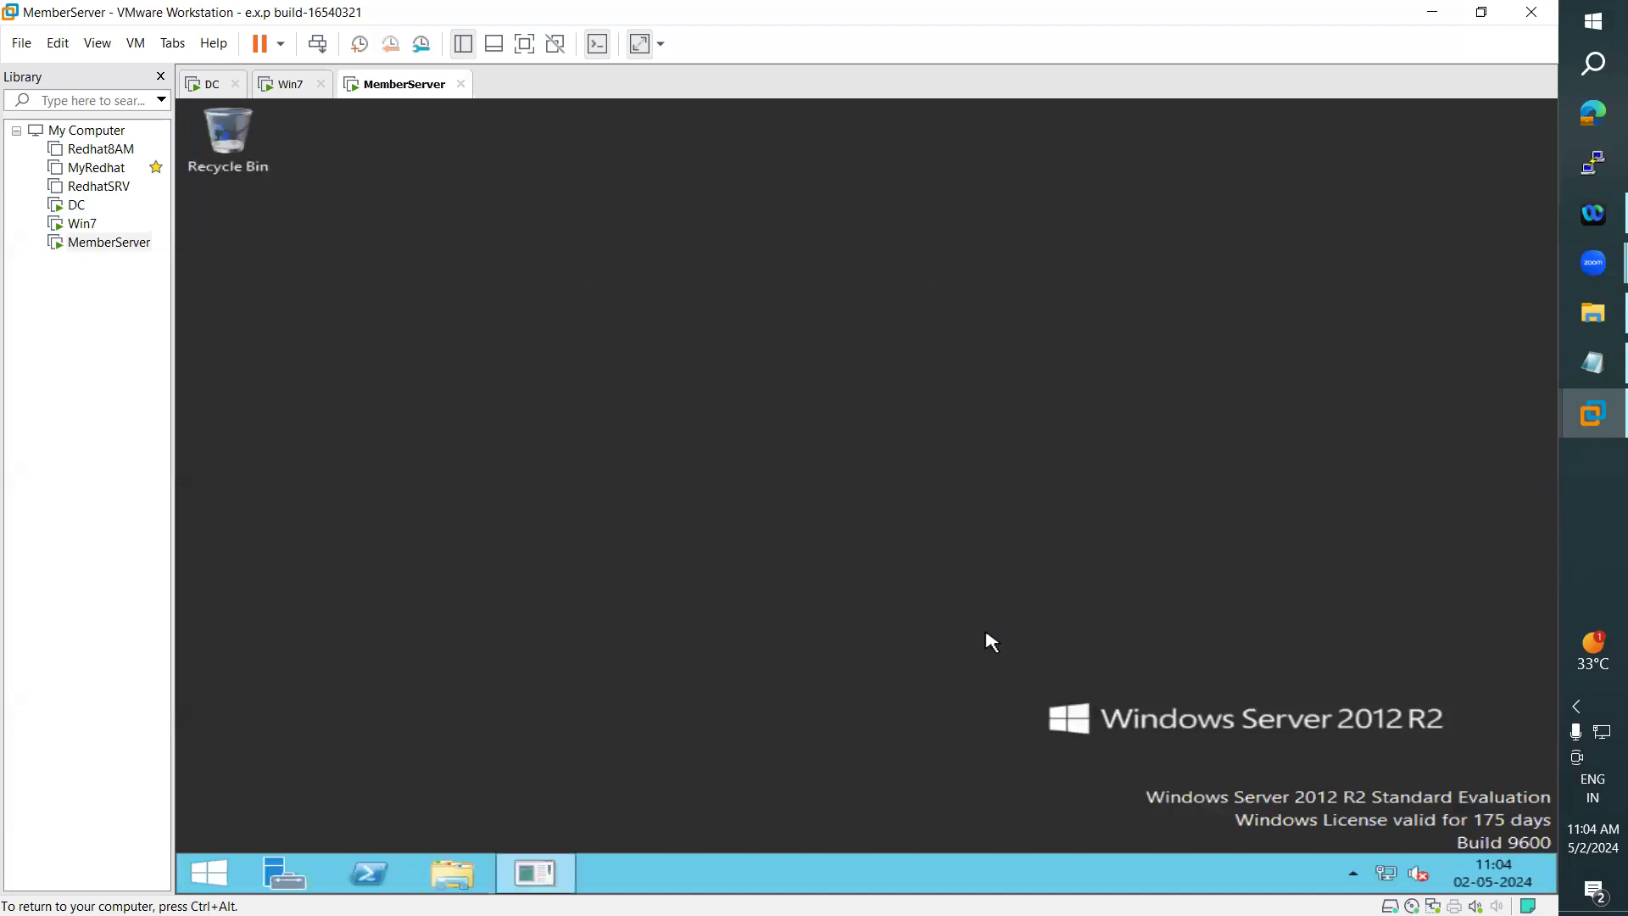
- Review the Data folder on Local Disk (D:) and the local server's computer name on the DC machine
click(200, 84)
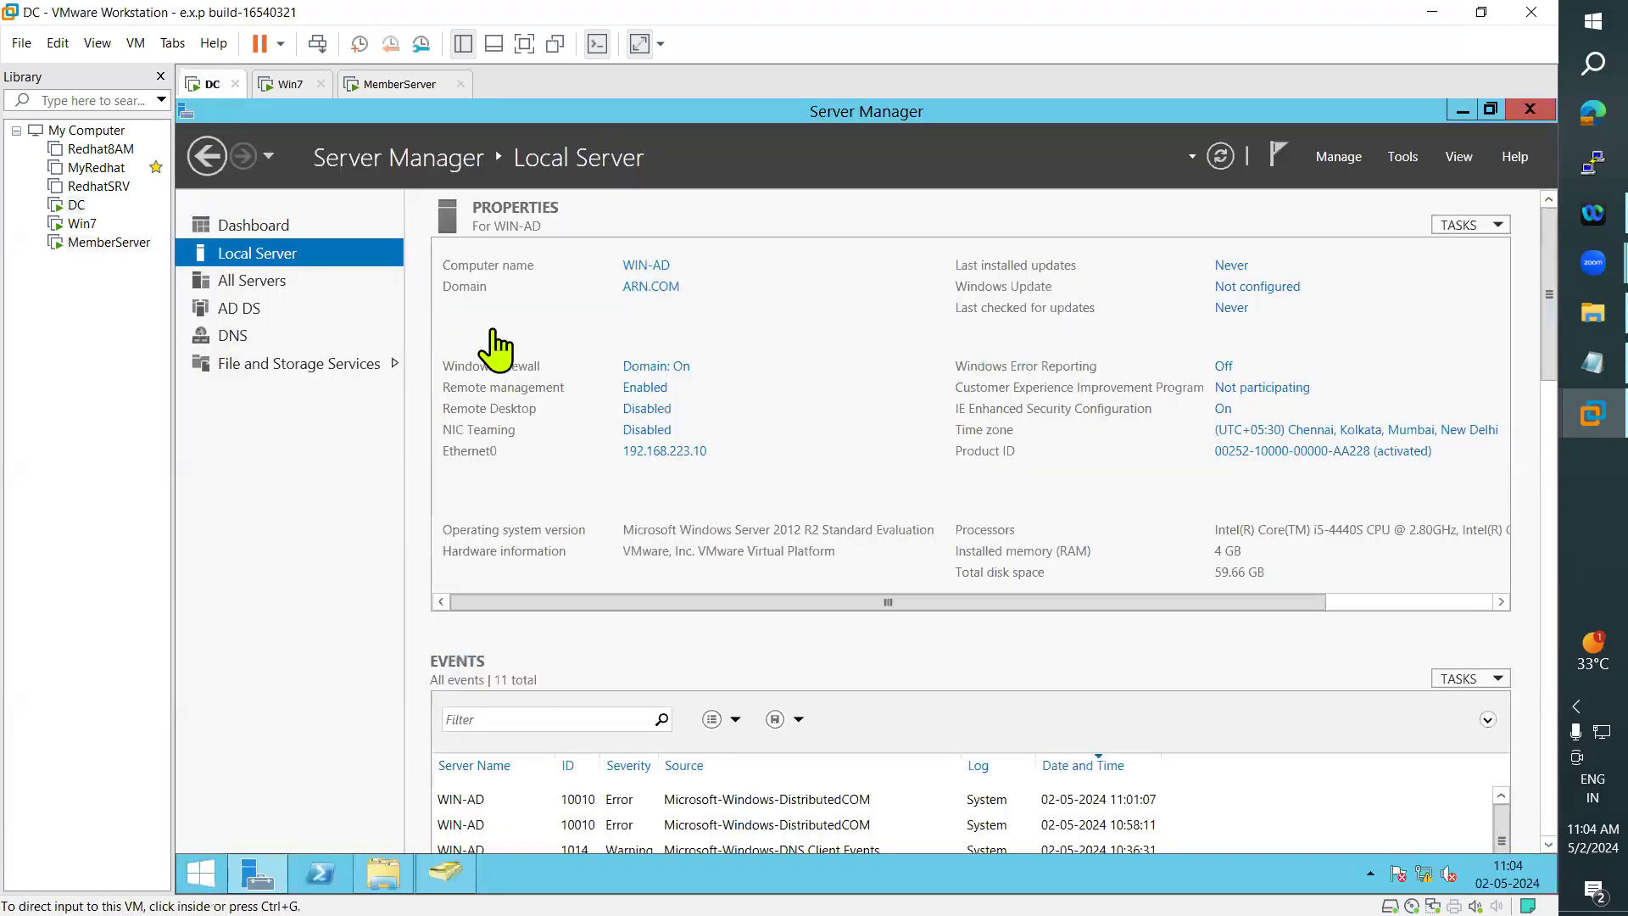
click(384, 873)
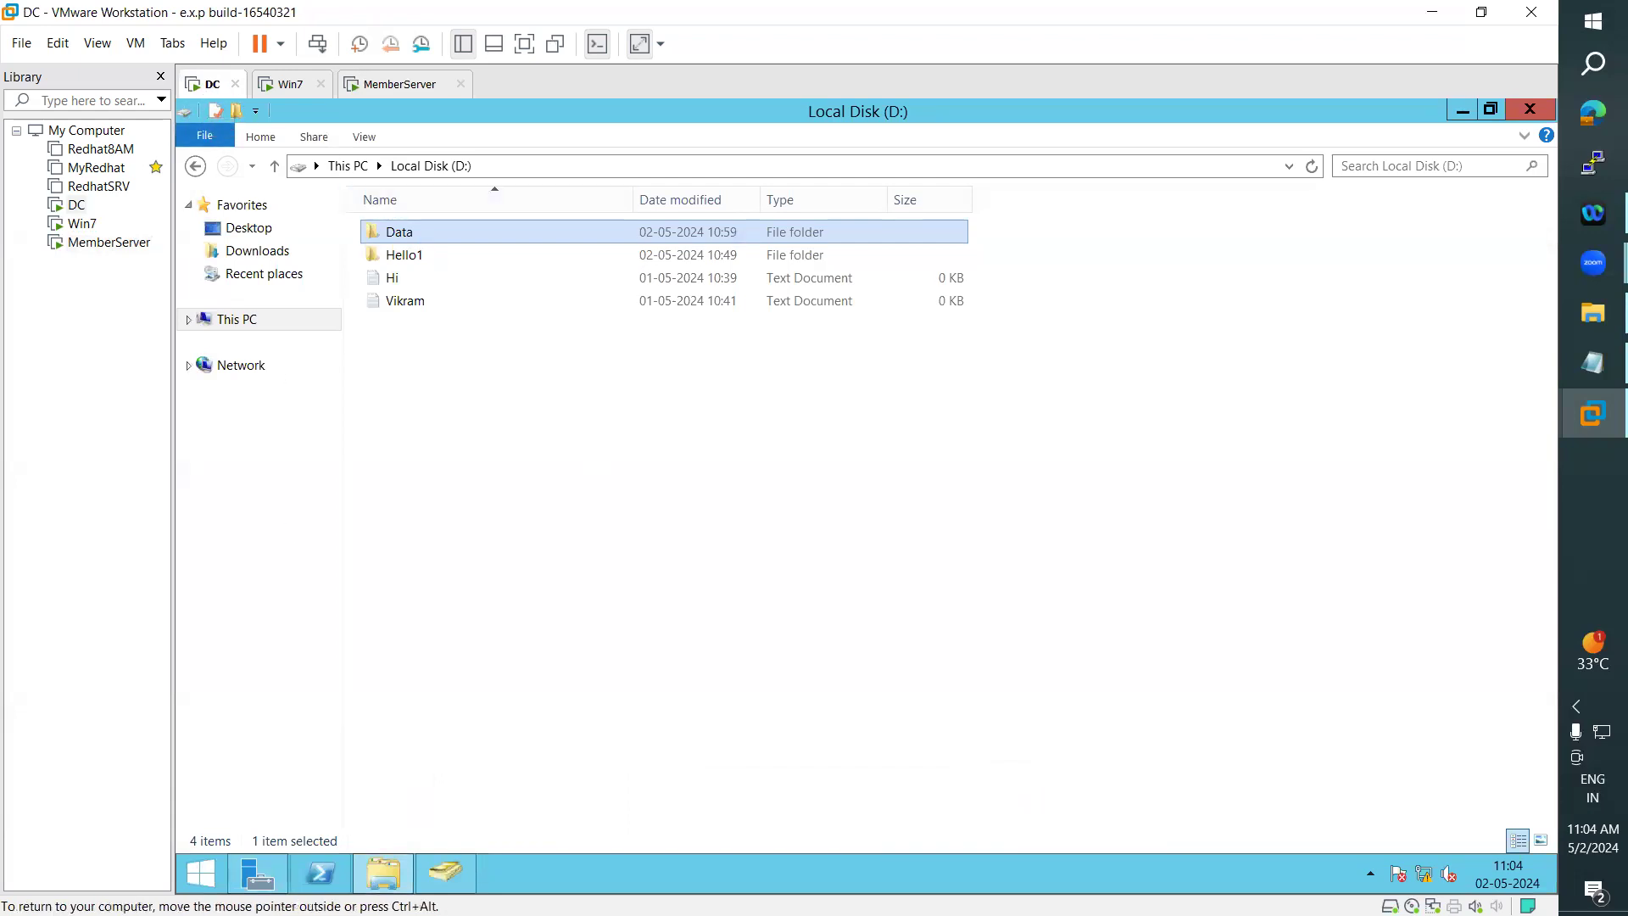
click(277, 867)
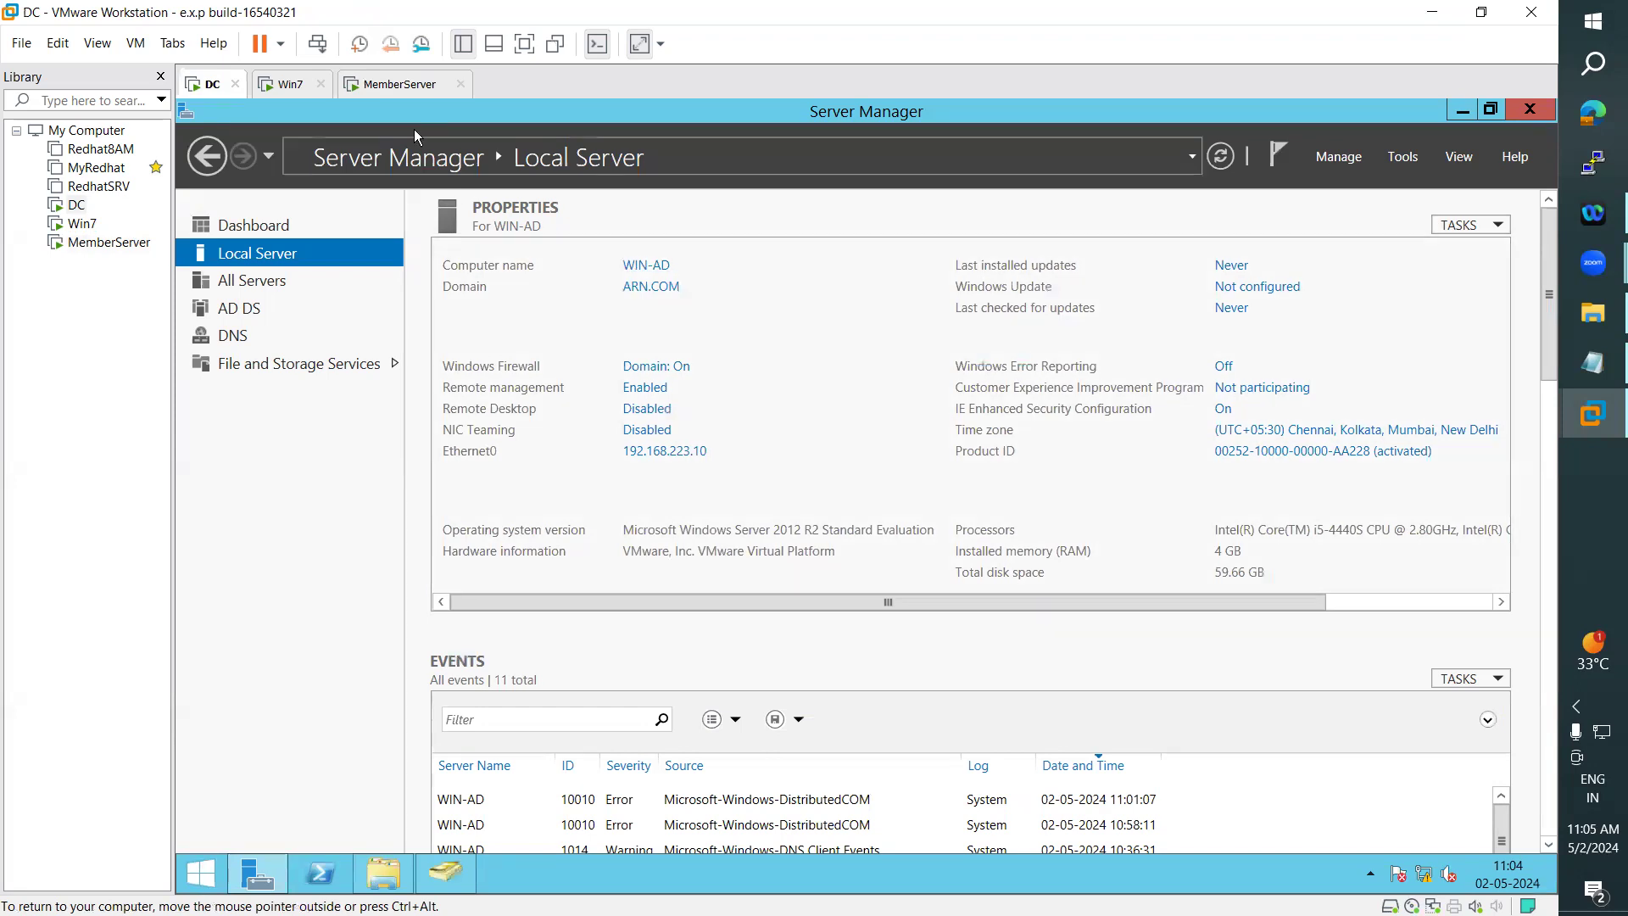
- On MemberServer, dismiss the VMware Tools log-off request and open the \\win-ad\Data share in File Explorer
click(397, 85)
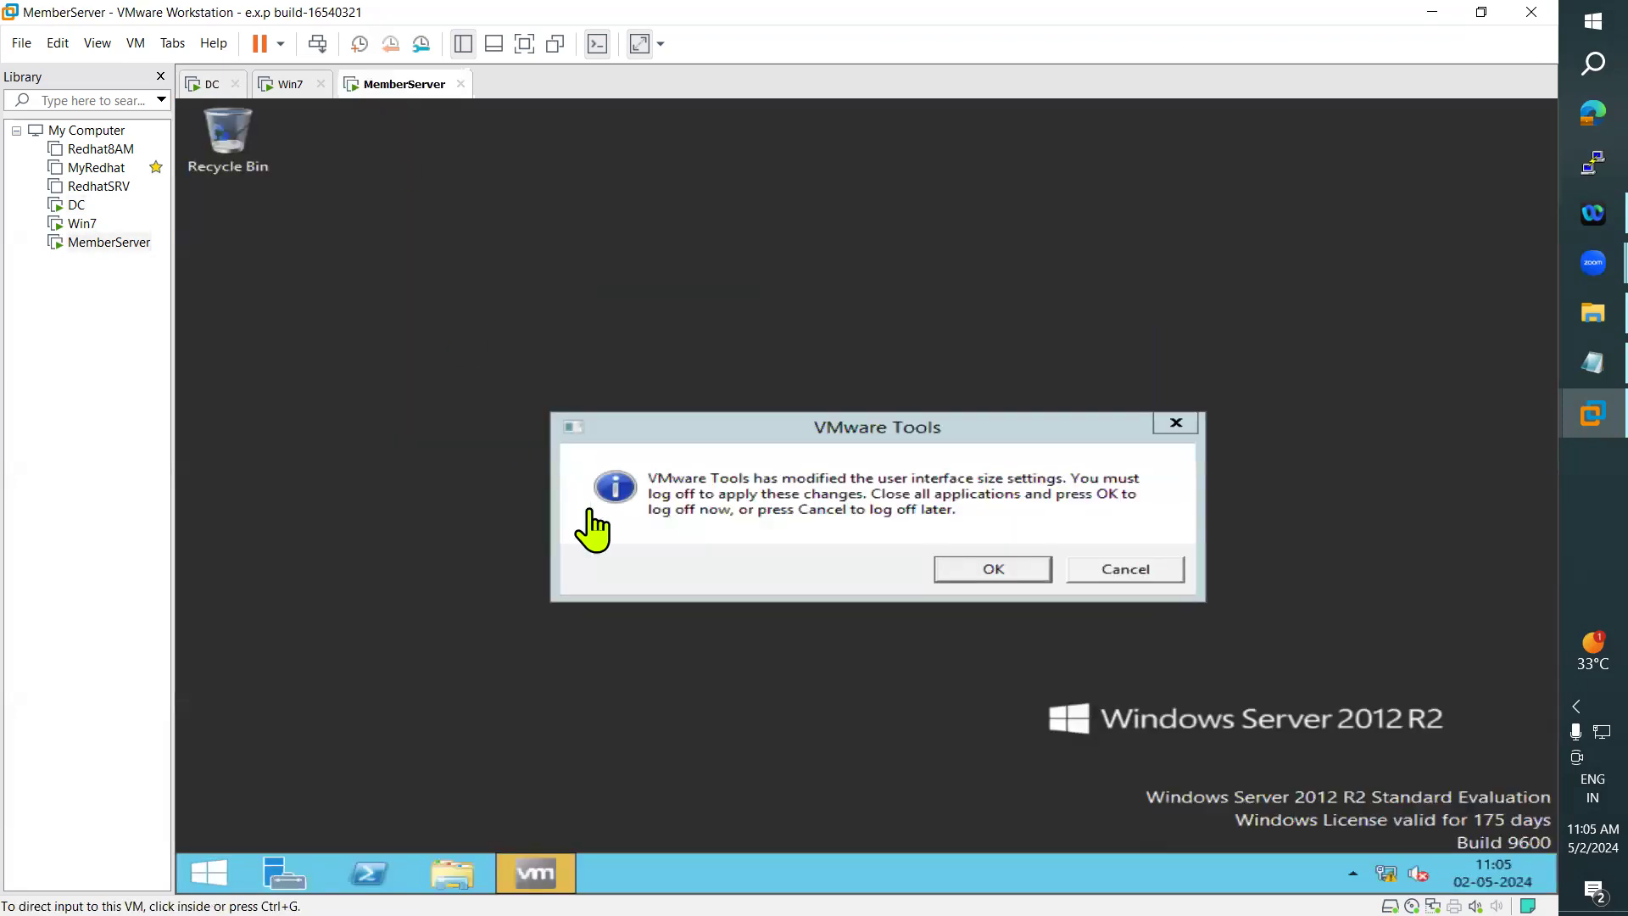
click(1128, 580)
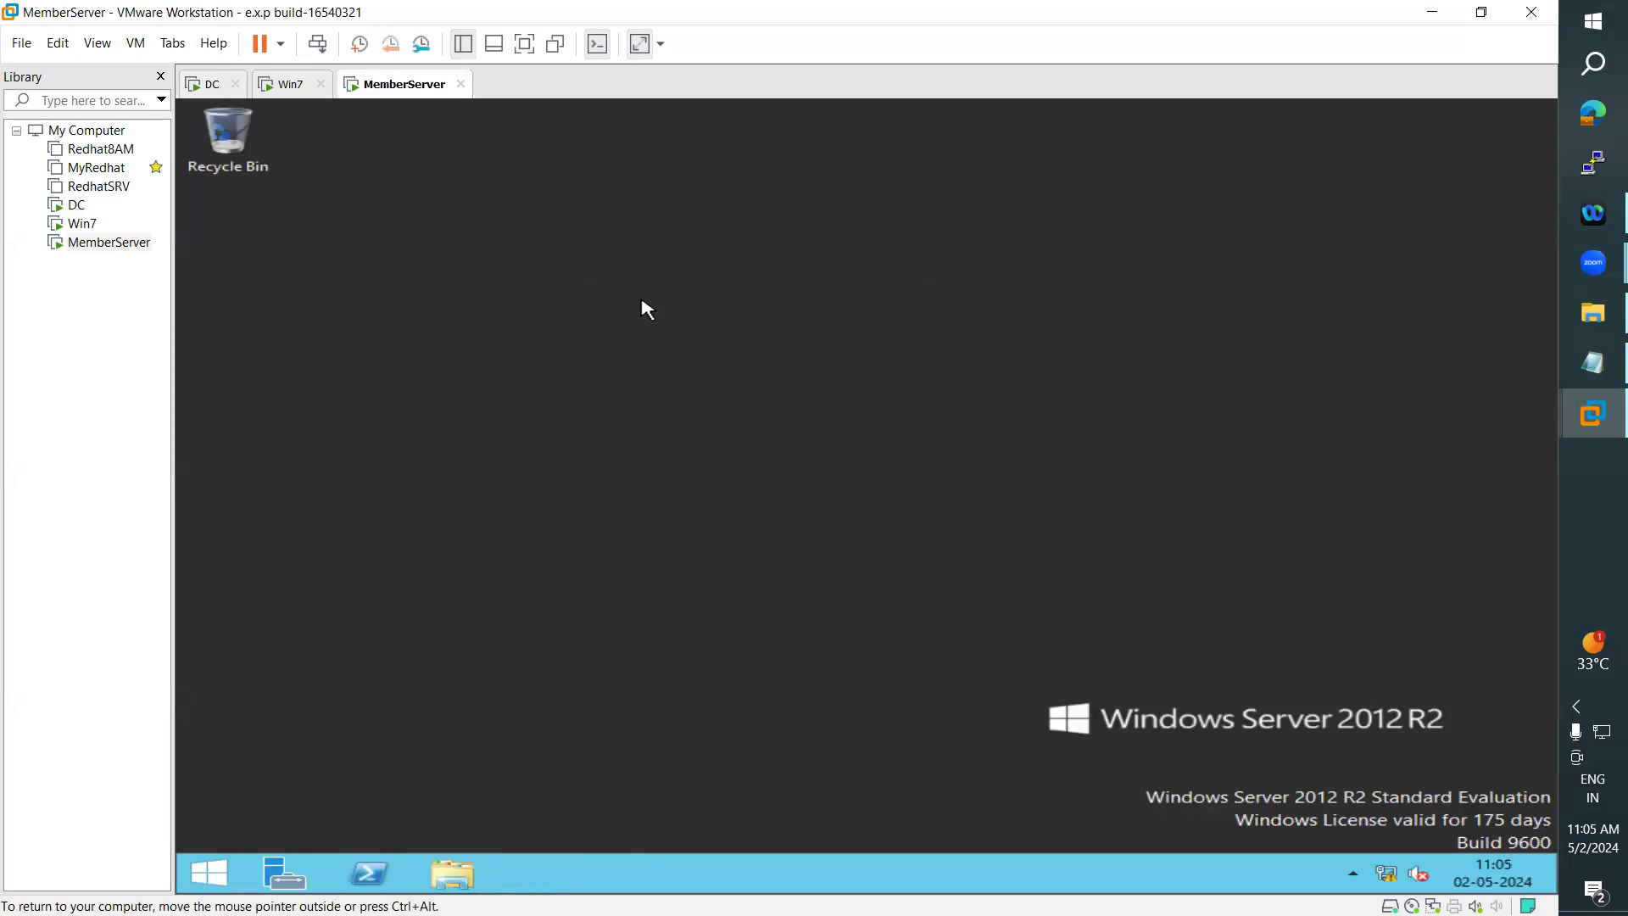
key(super+e)
click(1335, 188)
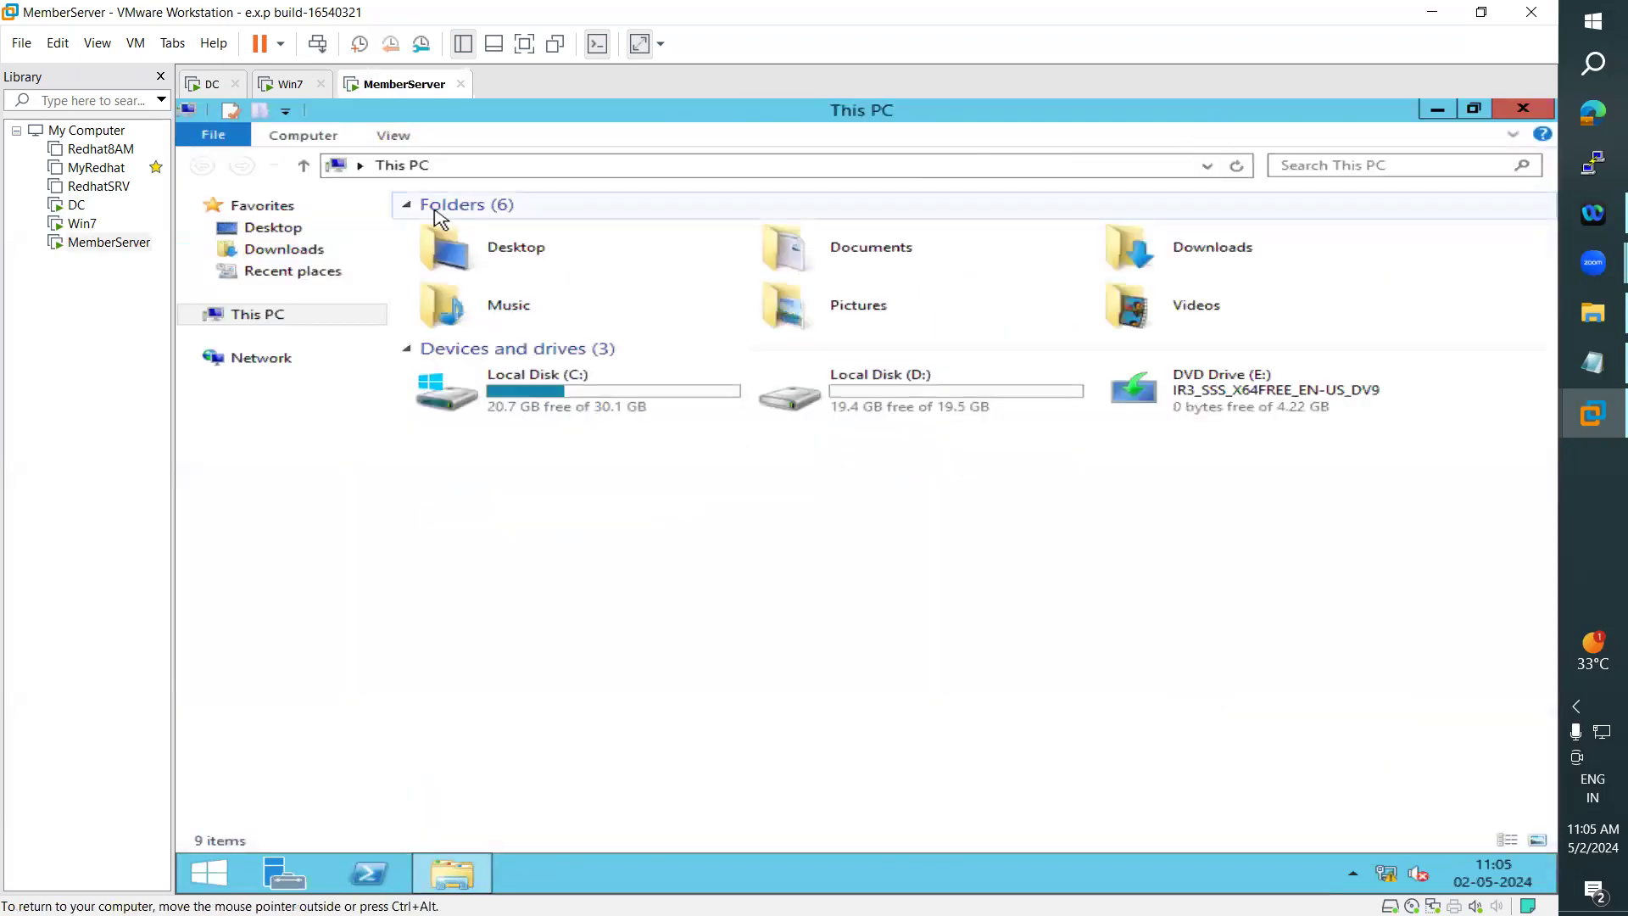
click(561, 167)
text(\\win-ad)
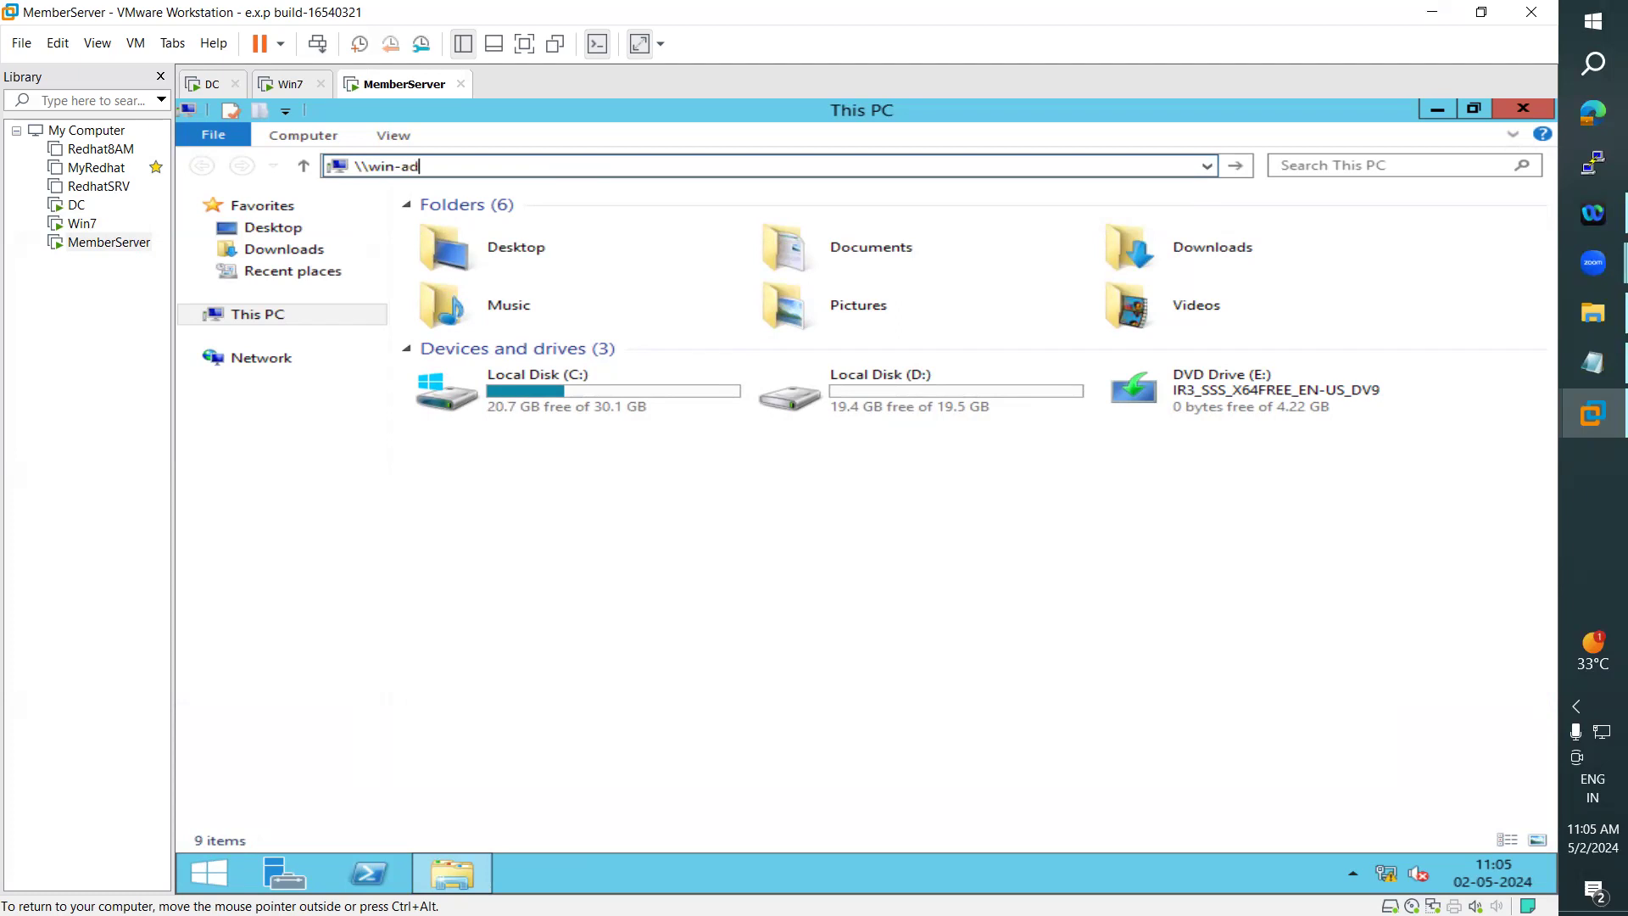
text(\)
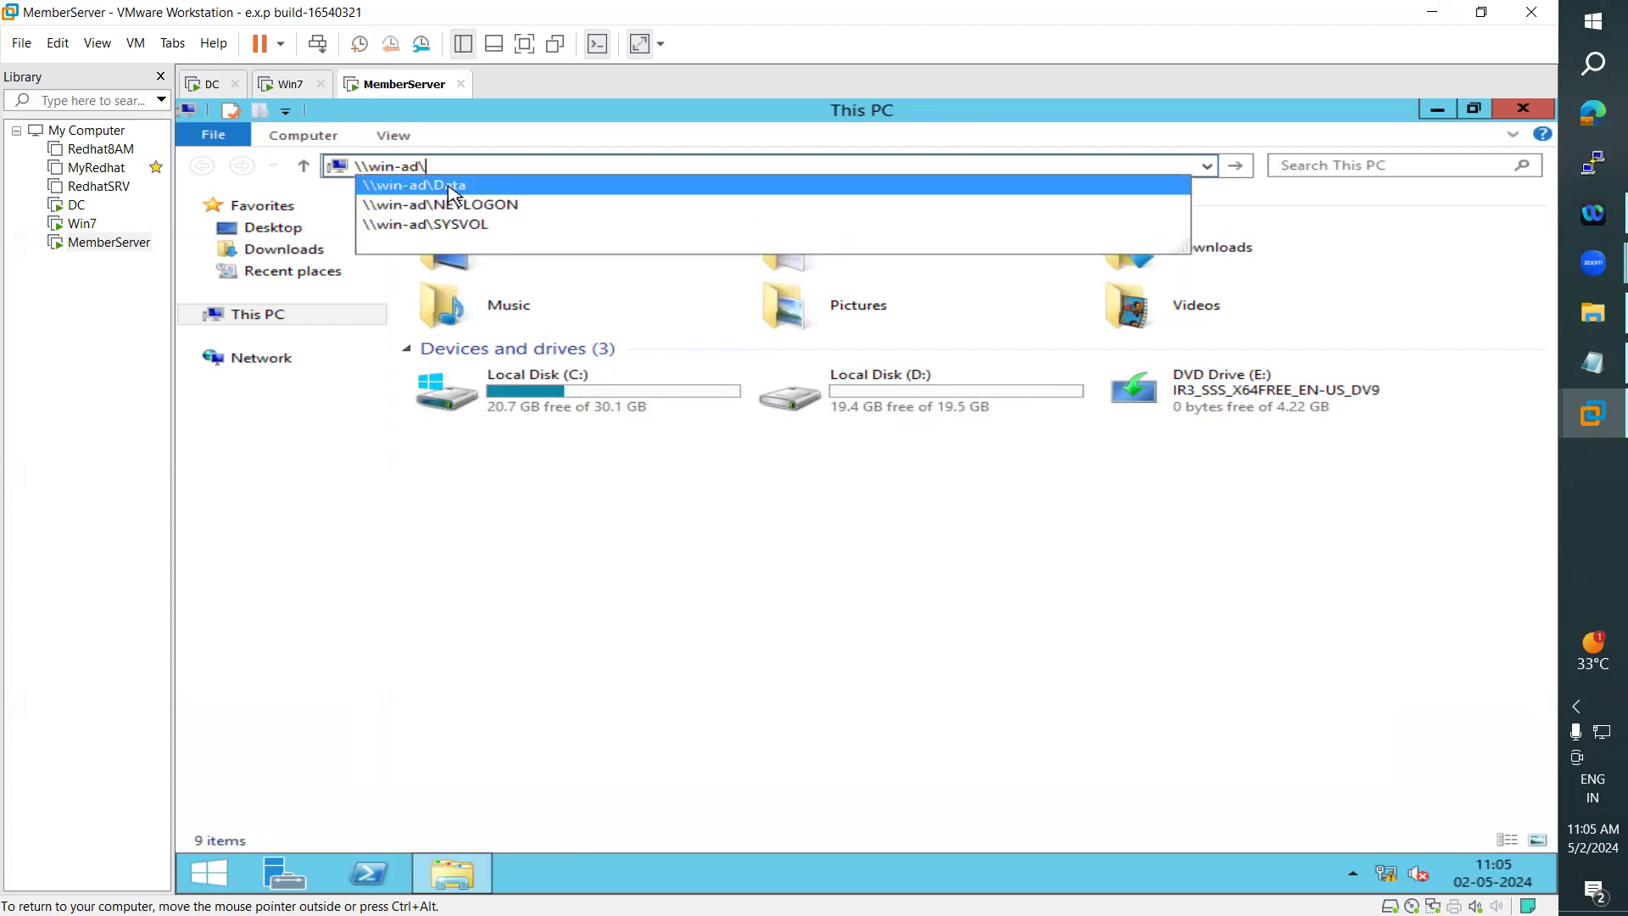
click(445, 193)
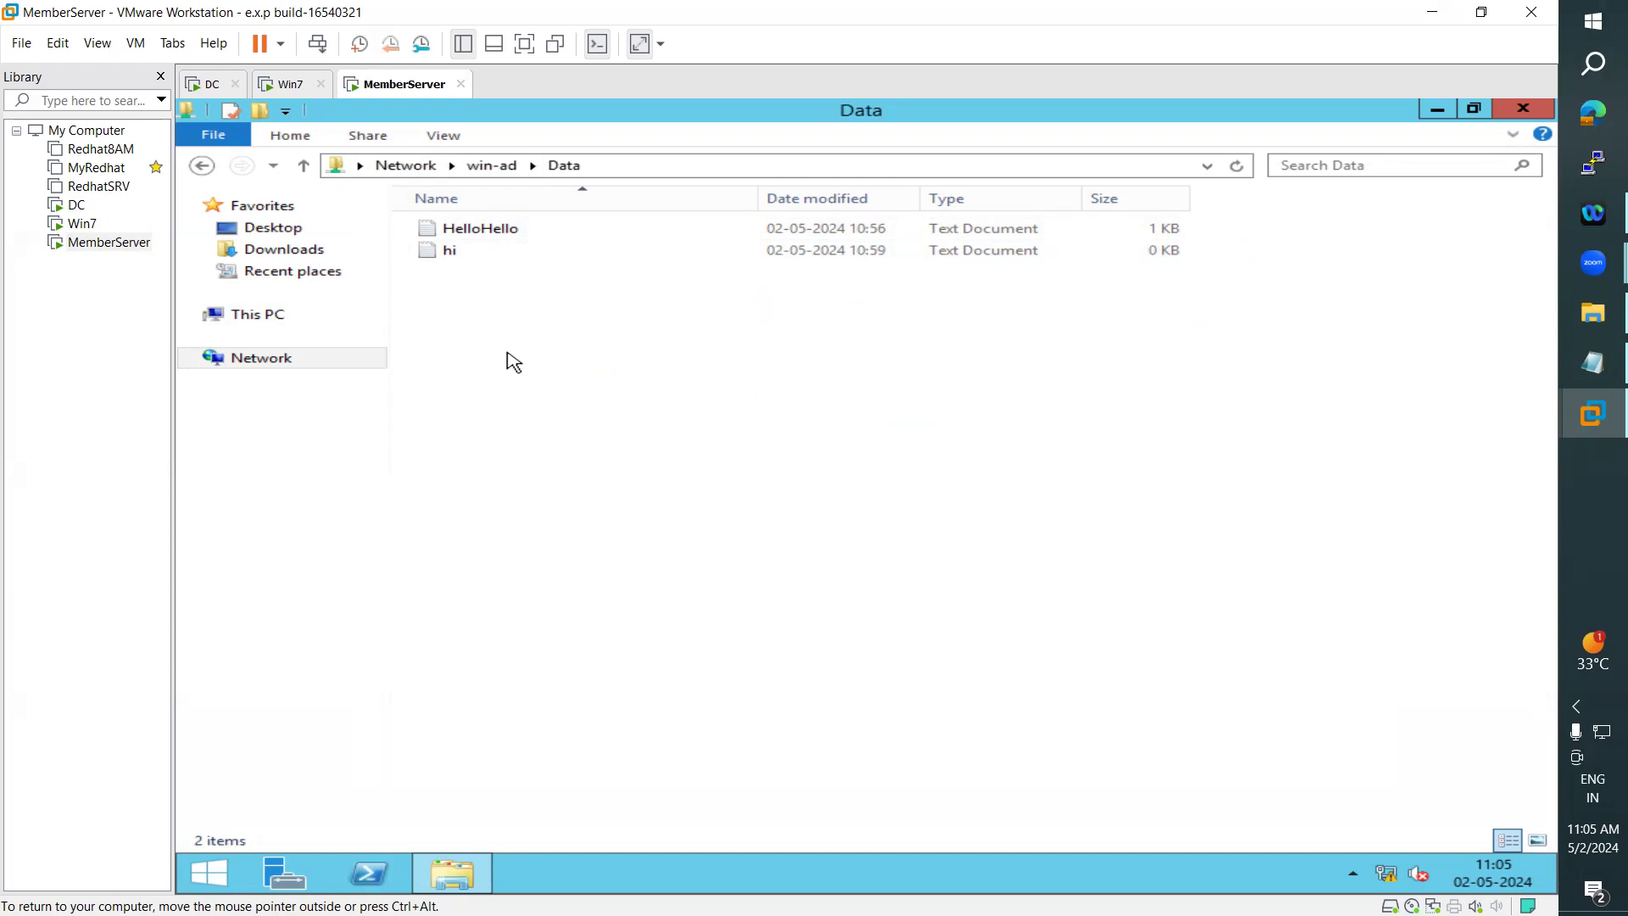
click(618, 165)
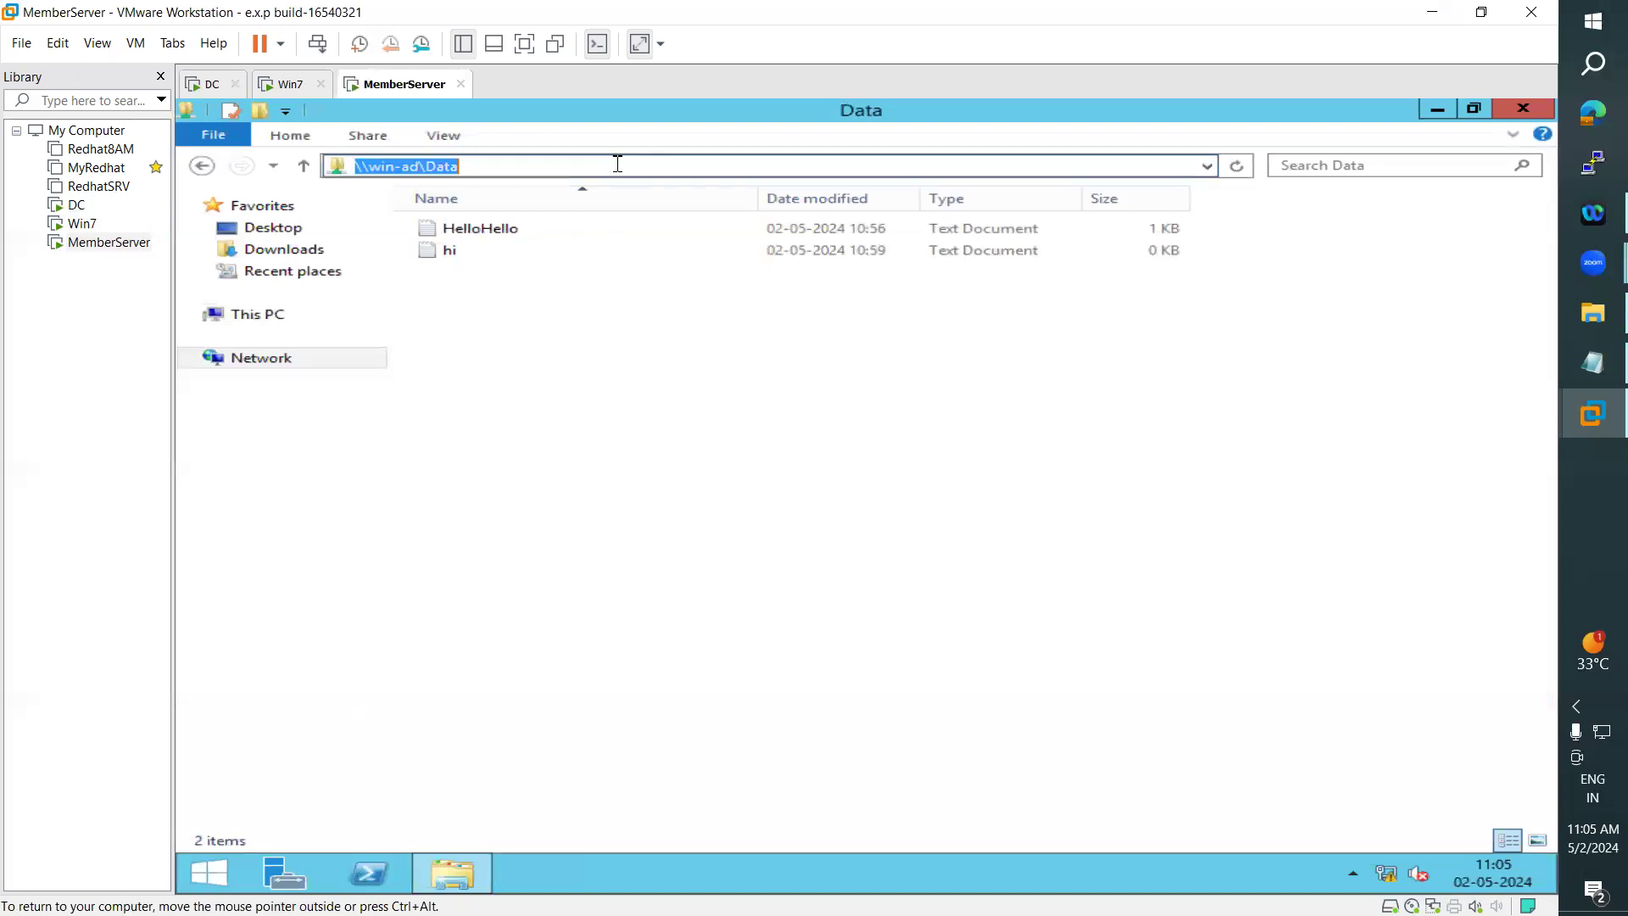
- Sign the current domain user out of the MemberServer machine
click(222, 879)
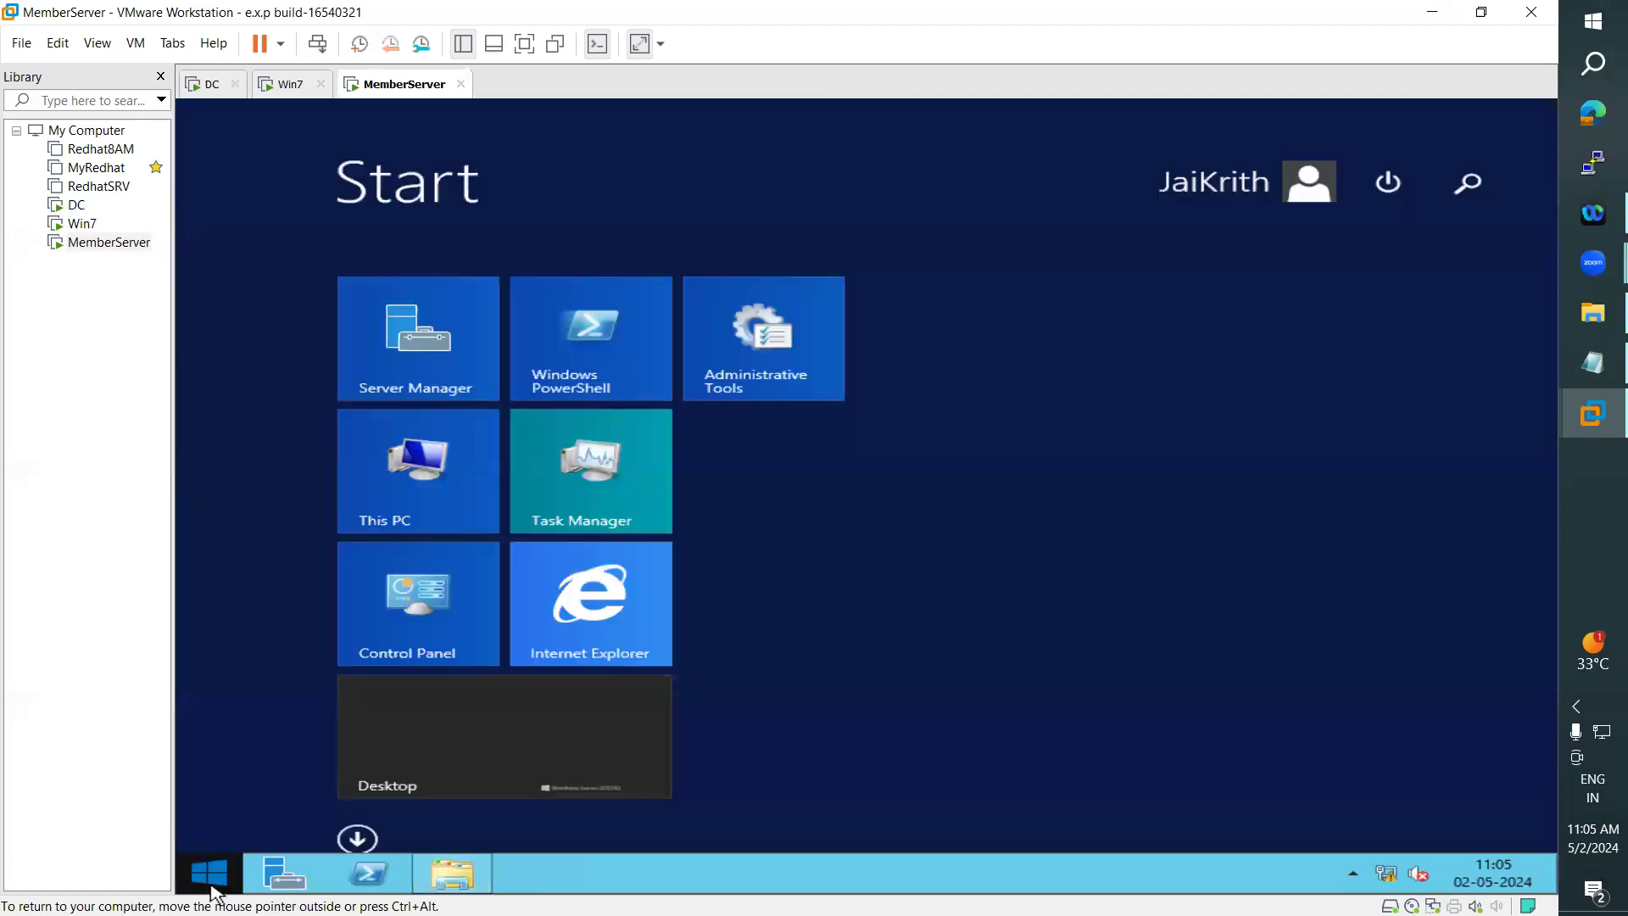
click(1276, 206)
click(1074, 283)
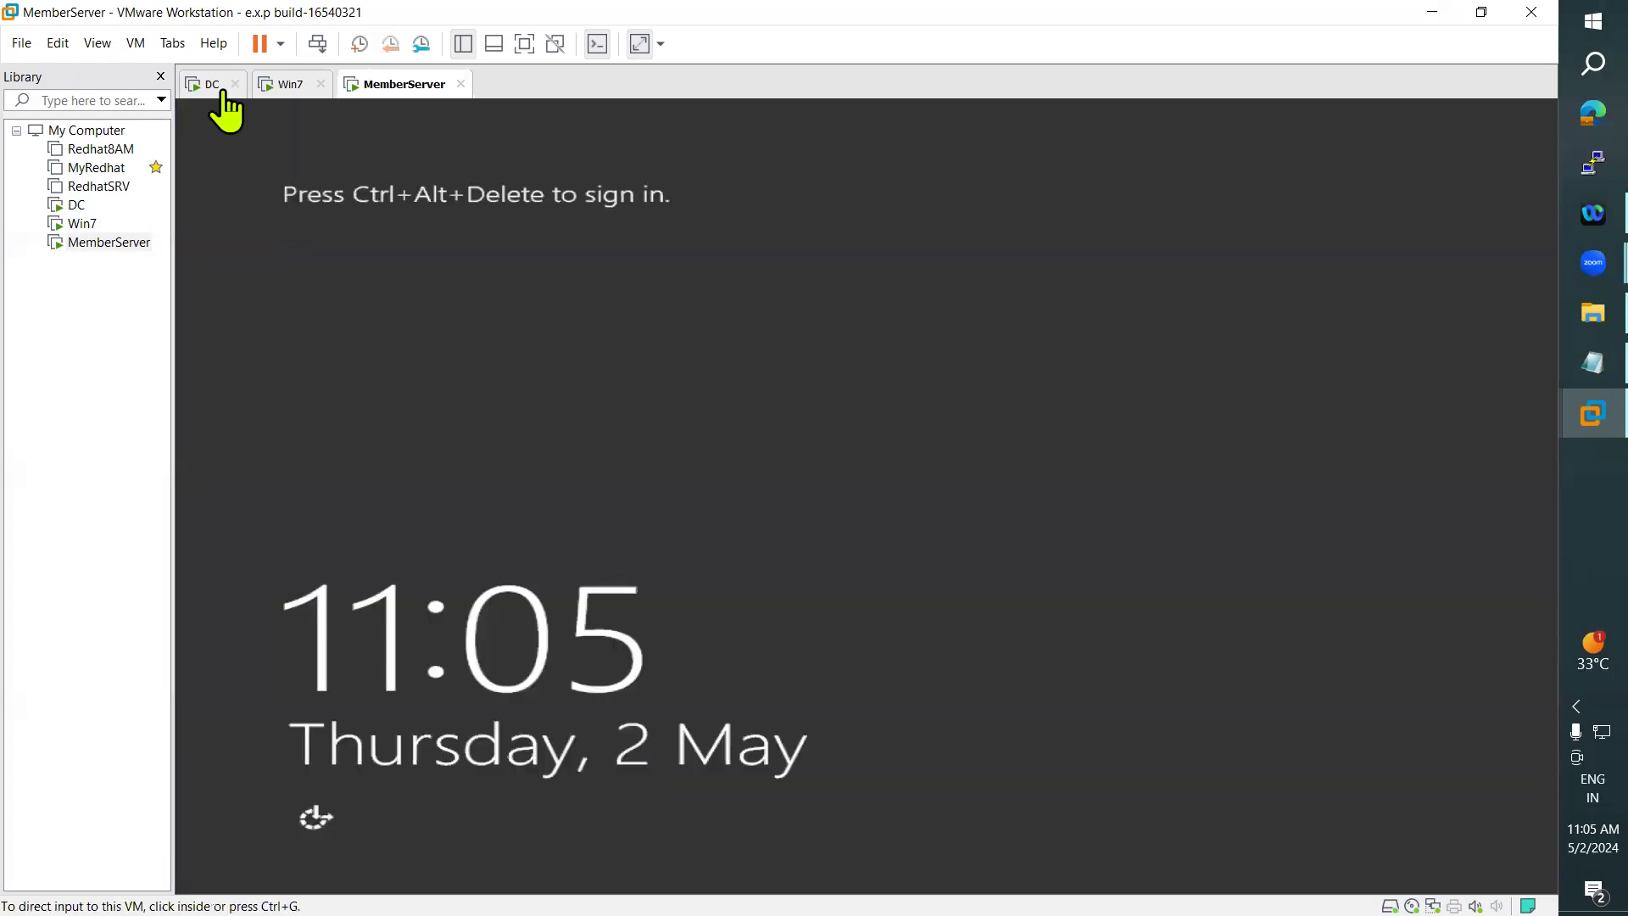
- Look up another domain user account in Active Directory Users and Computers on the DC machine
click(210, 84)
click(450, 871)
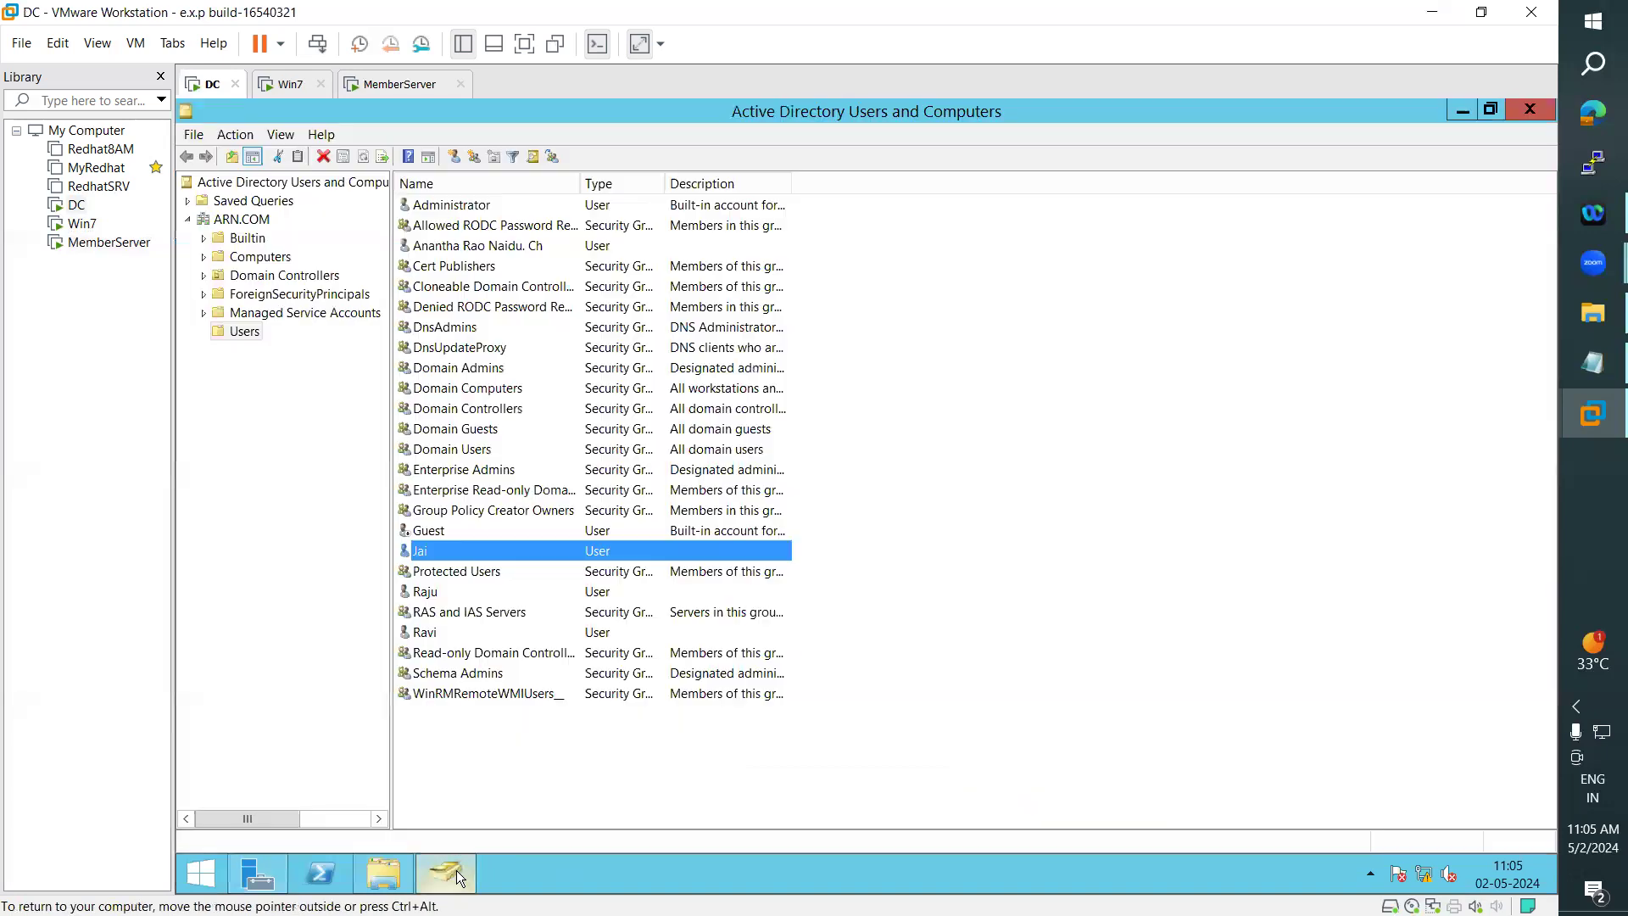
click(450, 874)
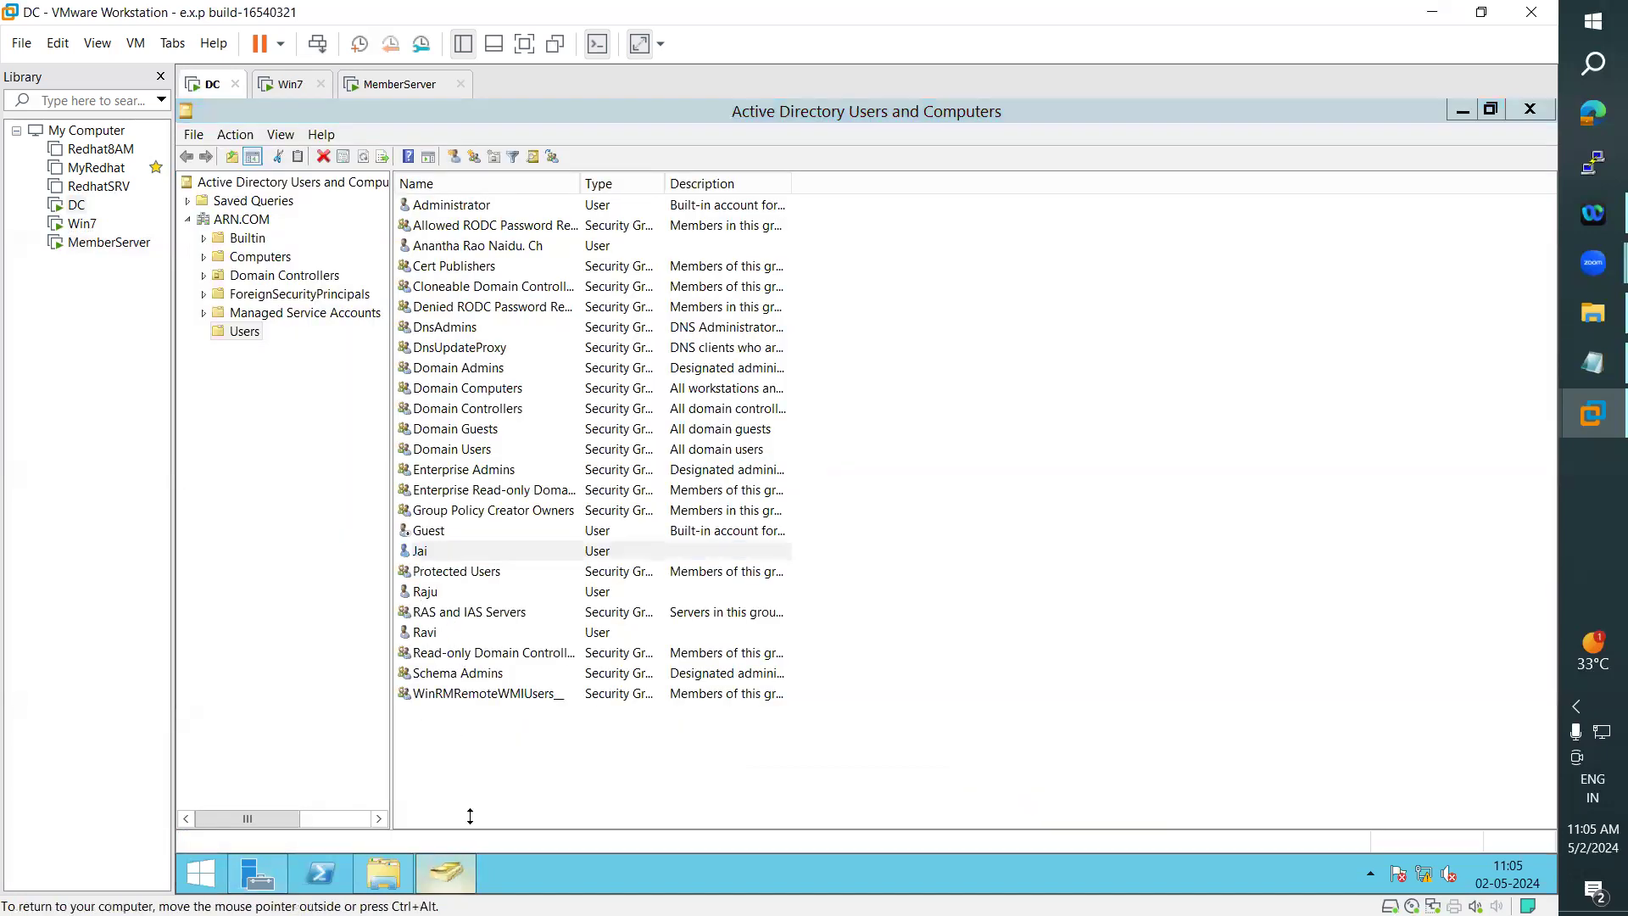
- Try to sign in to MemberServer as a different domain user, entering that account's user name and password
click(395, 84)
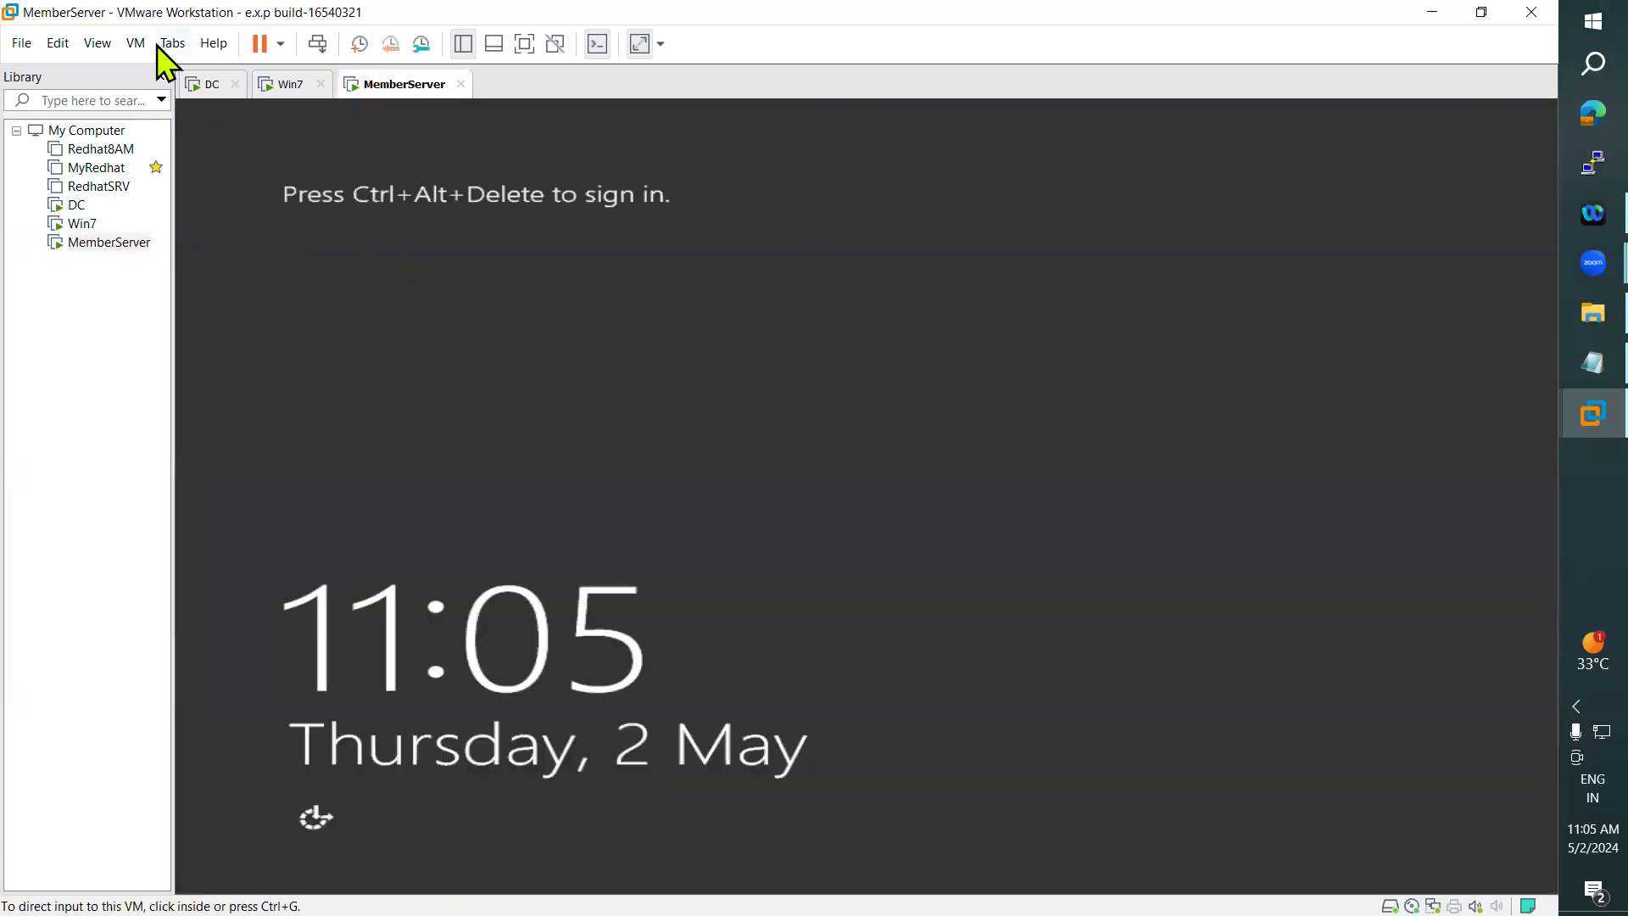
click(136, 43)
click(253, 142)
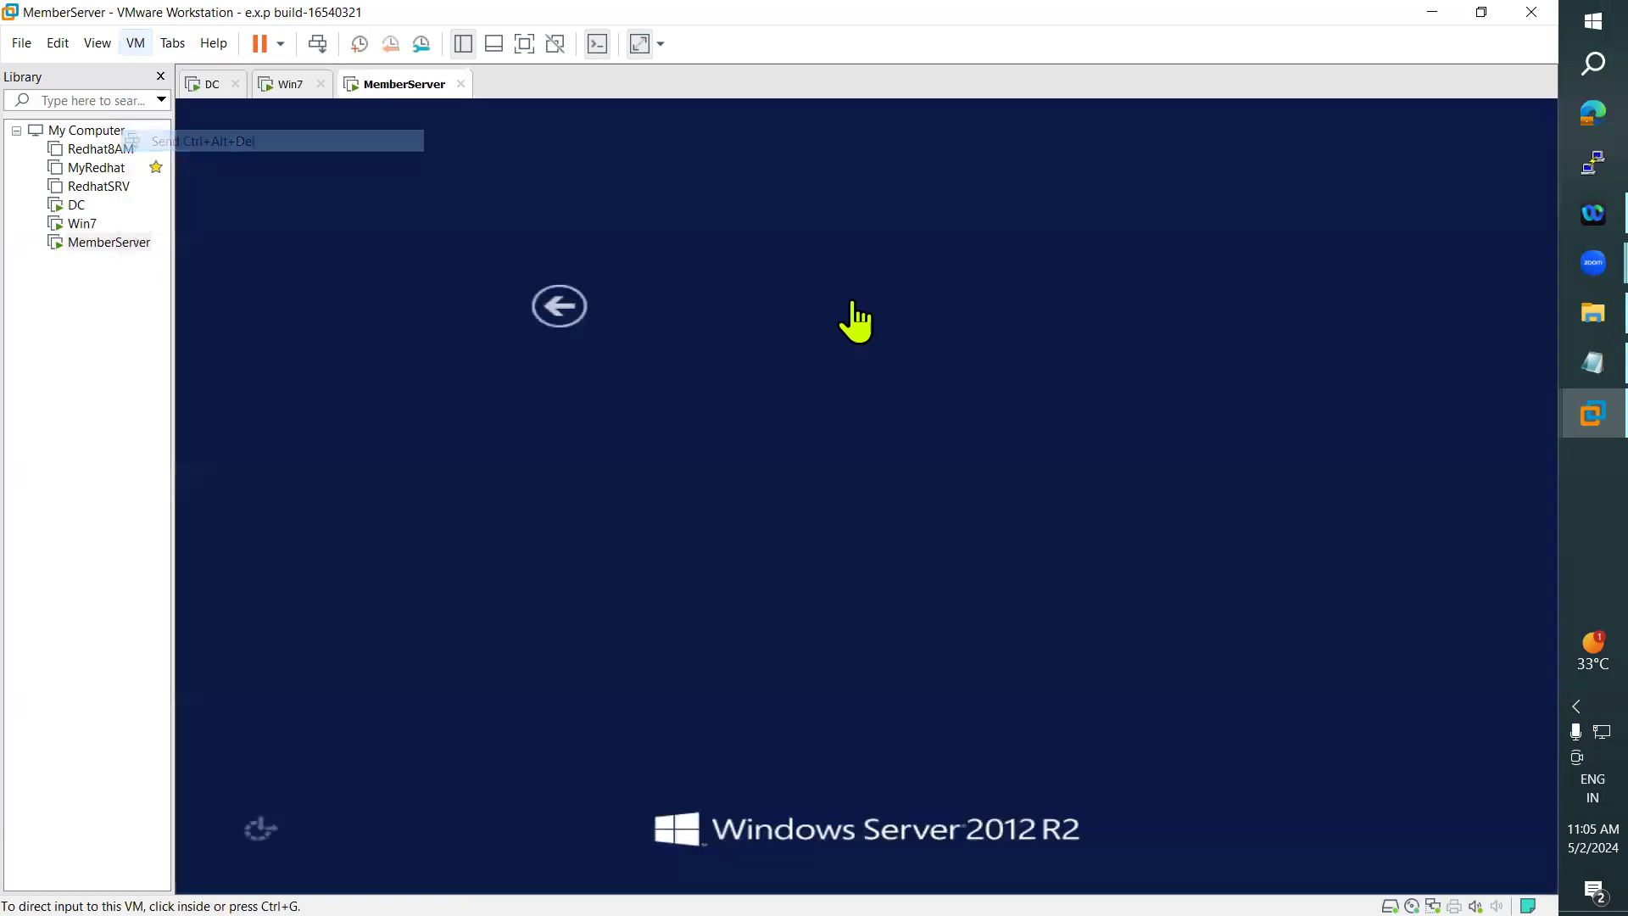
click(1051, 415)
text(raju)
key(Tab)
text(•••••••)
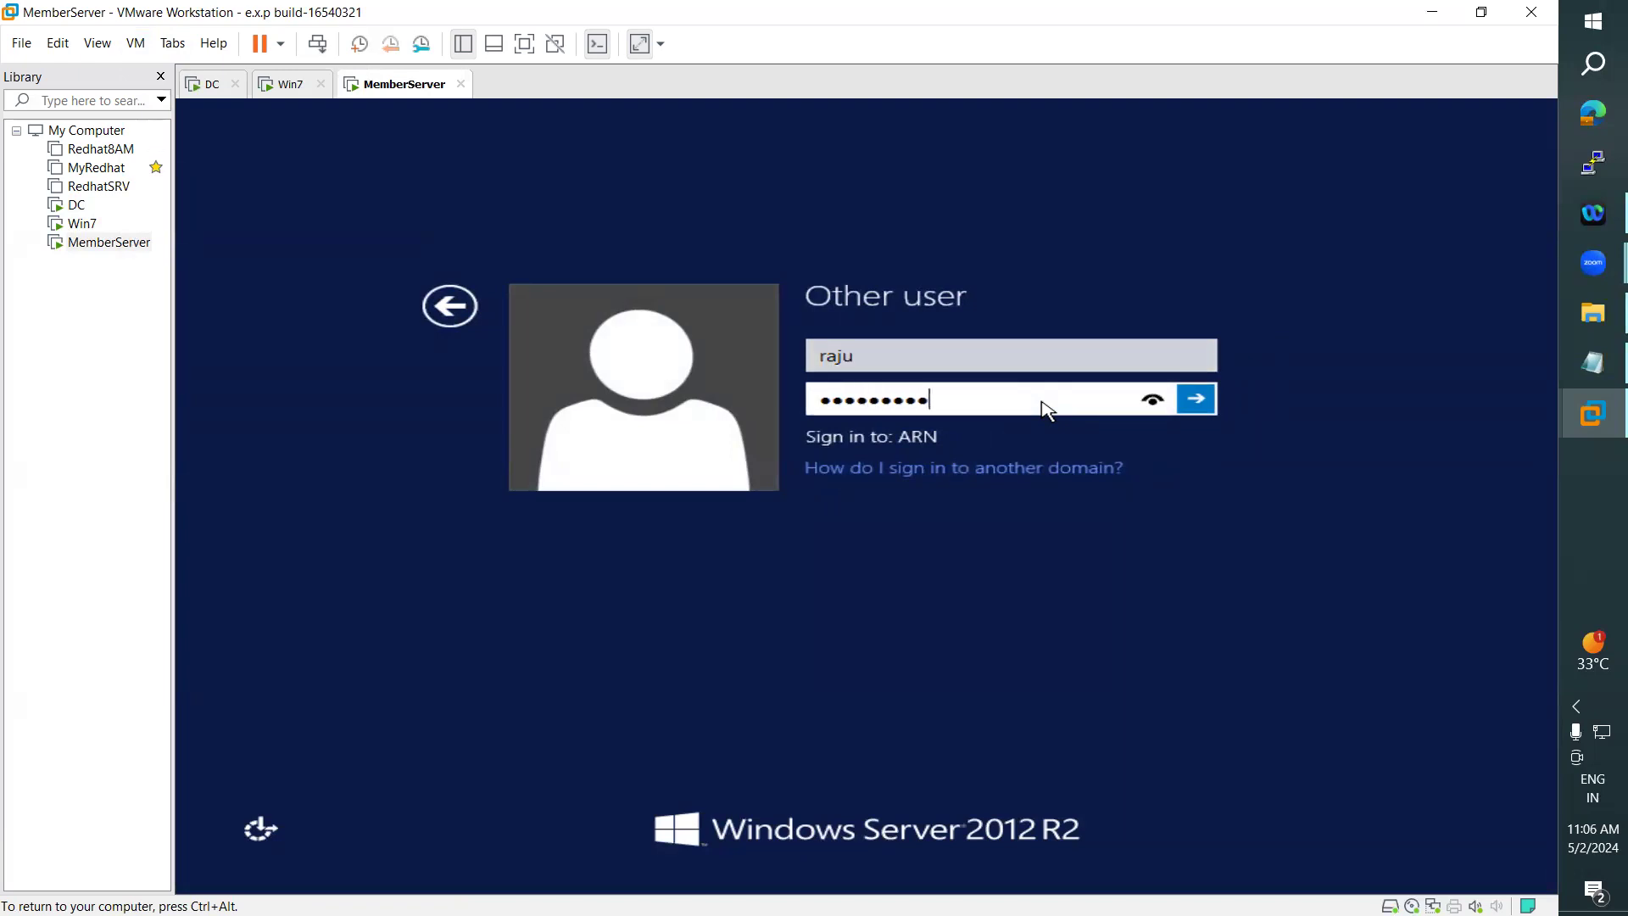
key(Return)
- Retry the MemberServer sign-in for the same domain user by re-entering the account password
key(Return)
text(•••••••••)
key(Return)
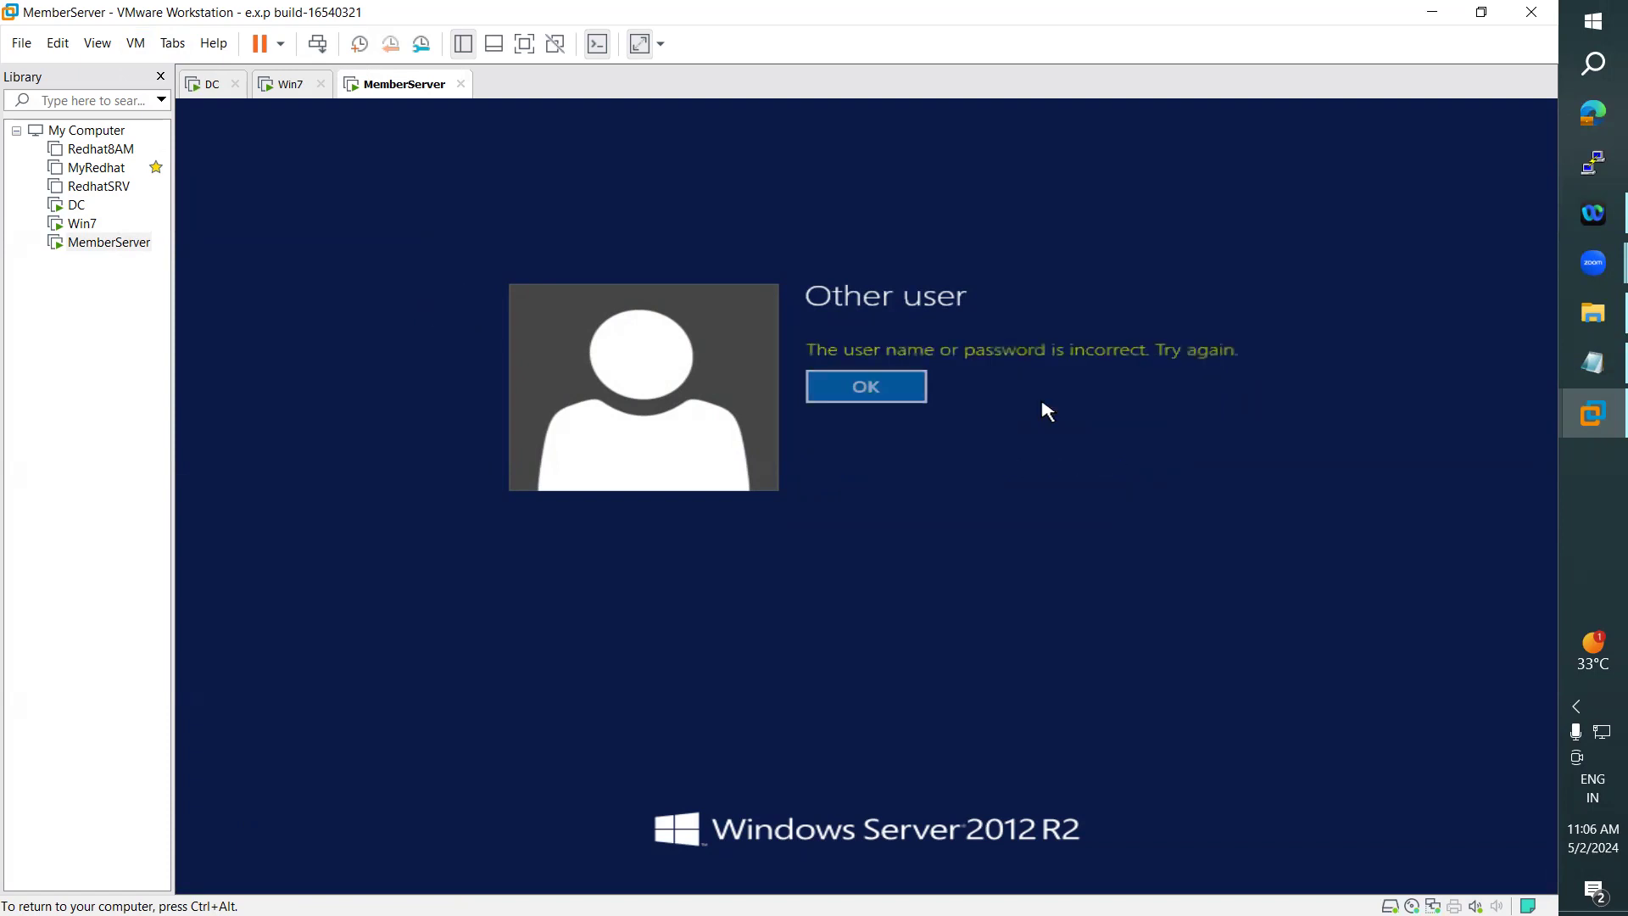
key(Return)
- Check the user logon name in the account properties of the domain user listed below Protected Users, and select the user below RAS and IAS Servers
click(206, 86)
click(465, 869)
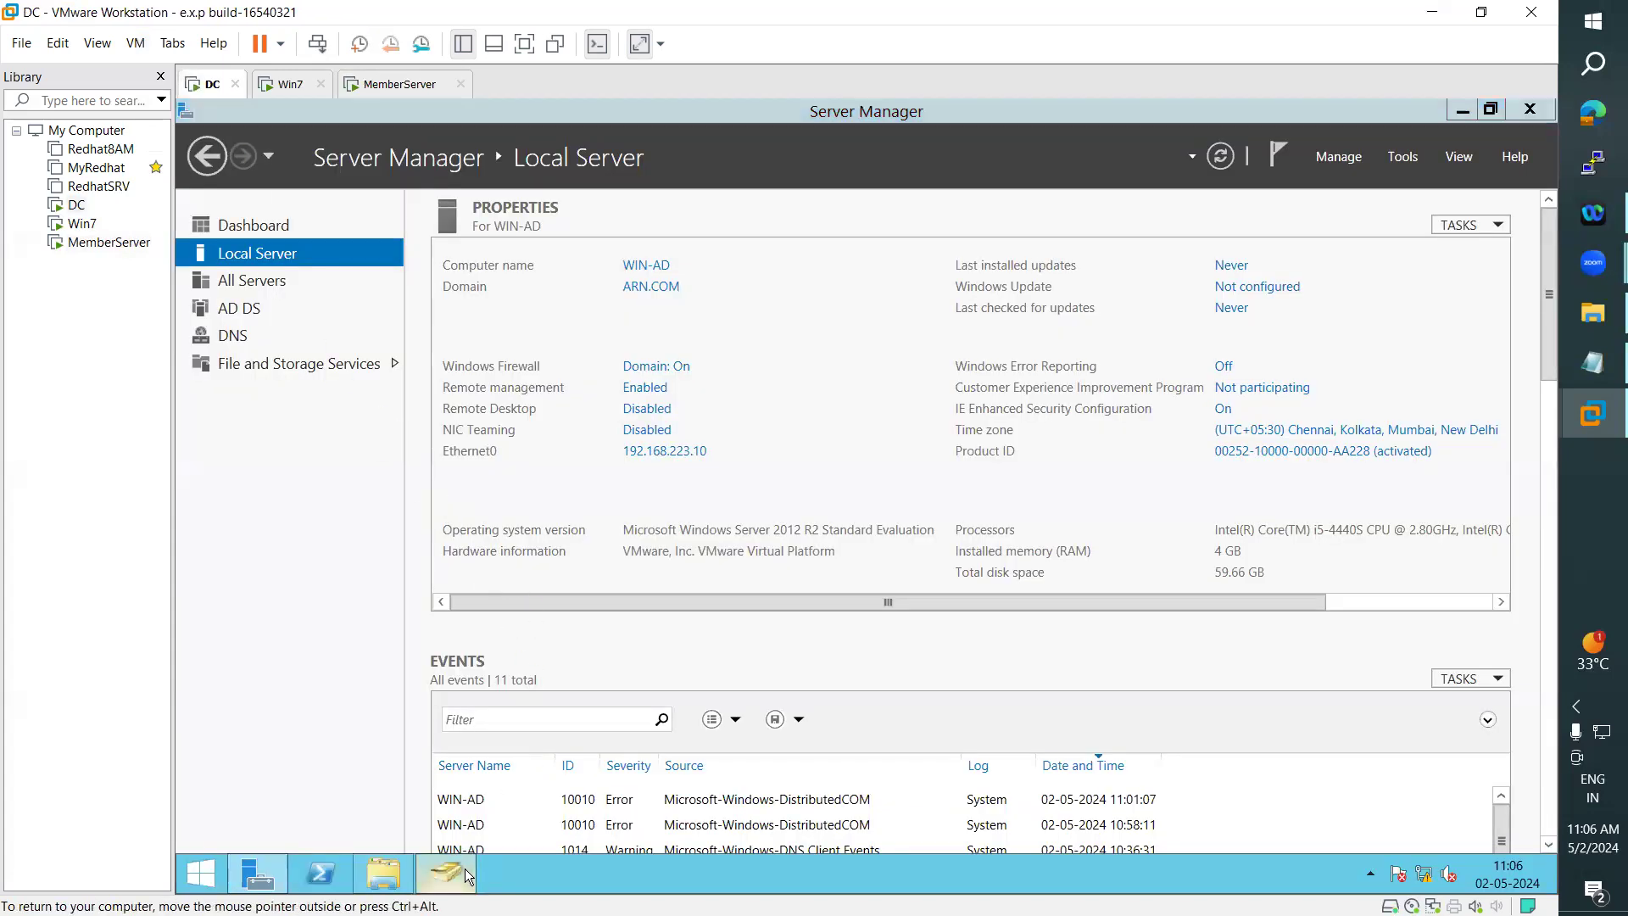
click(436, 591)
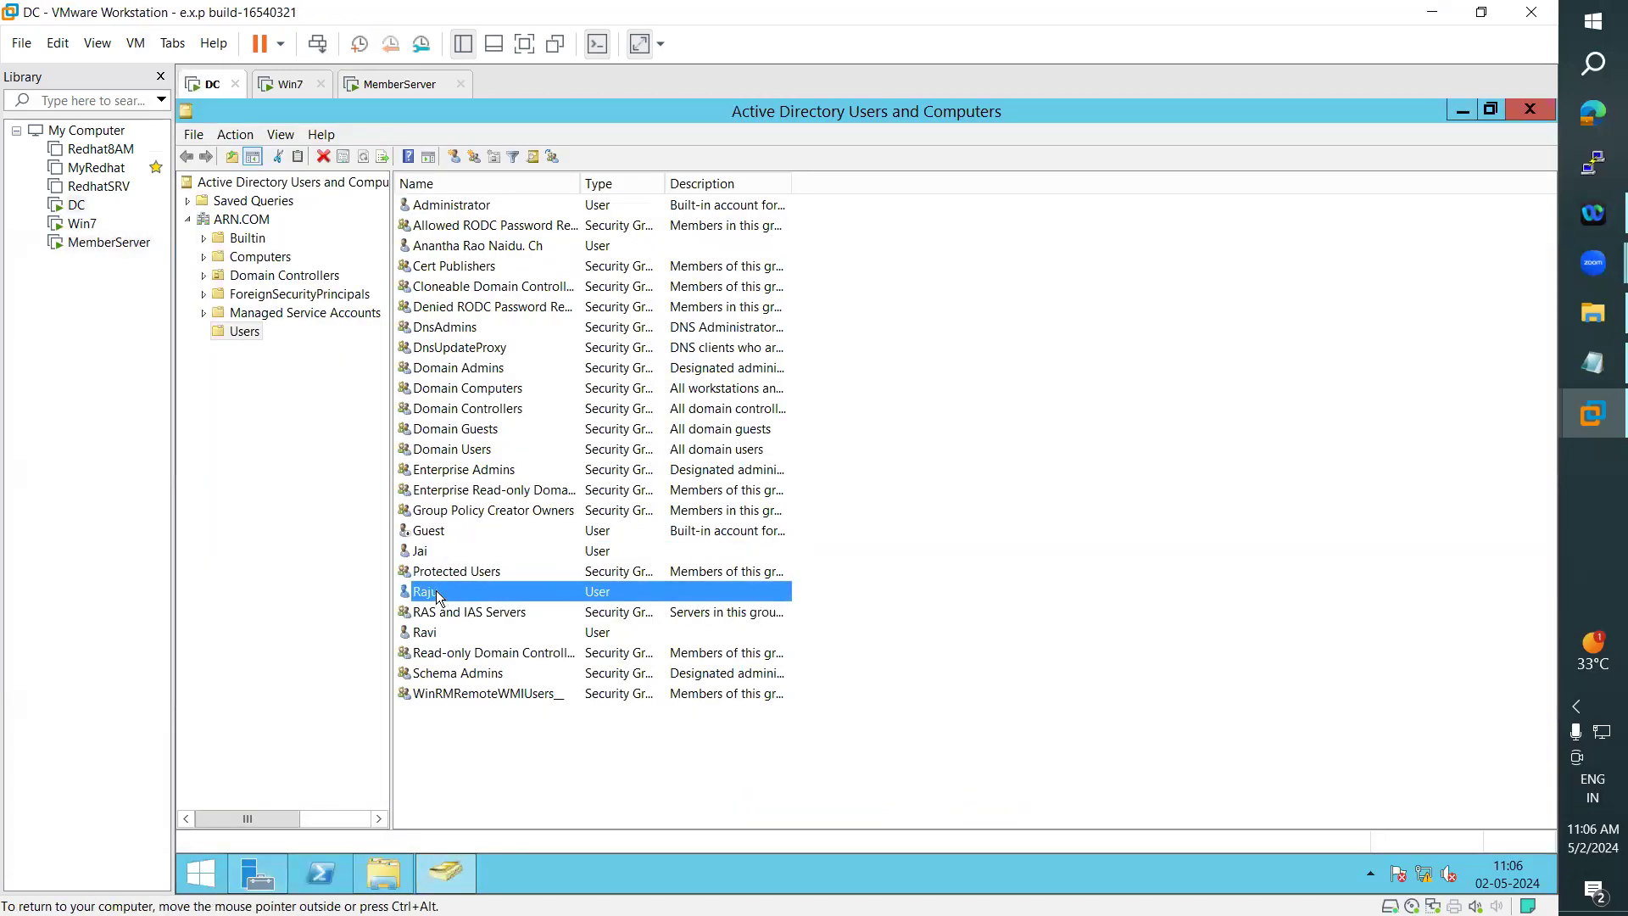
right_click(436, 591)
click(492, 557)
click(765, 288)
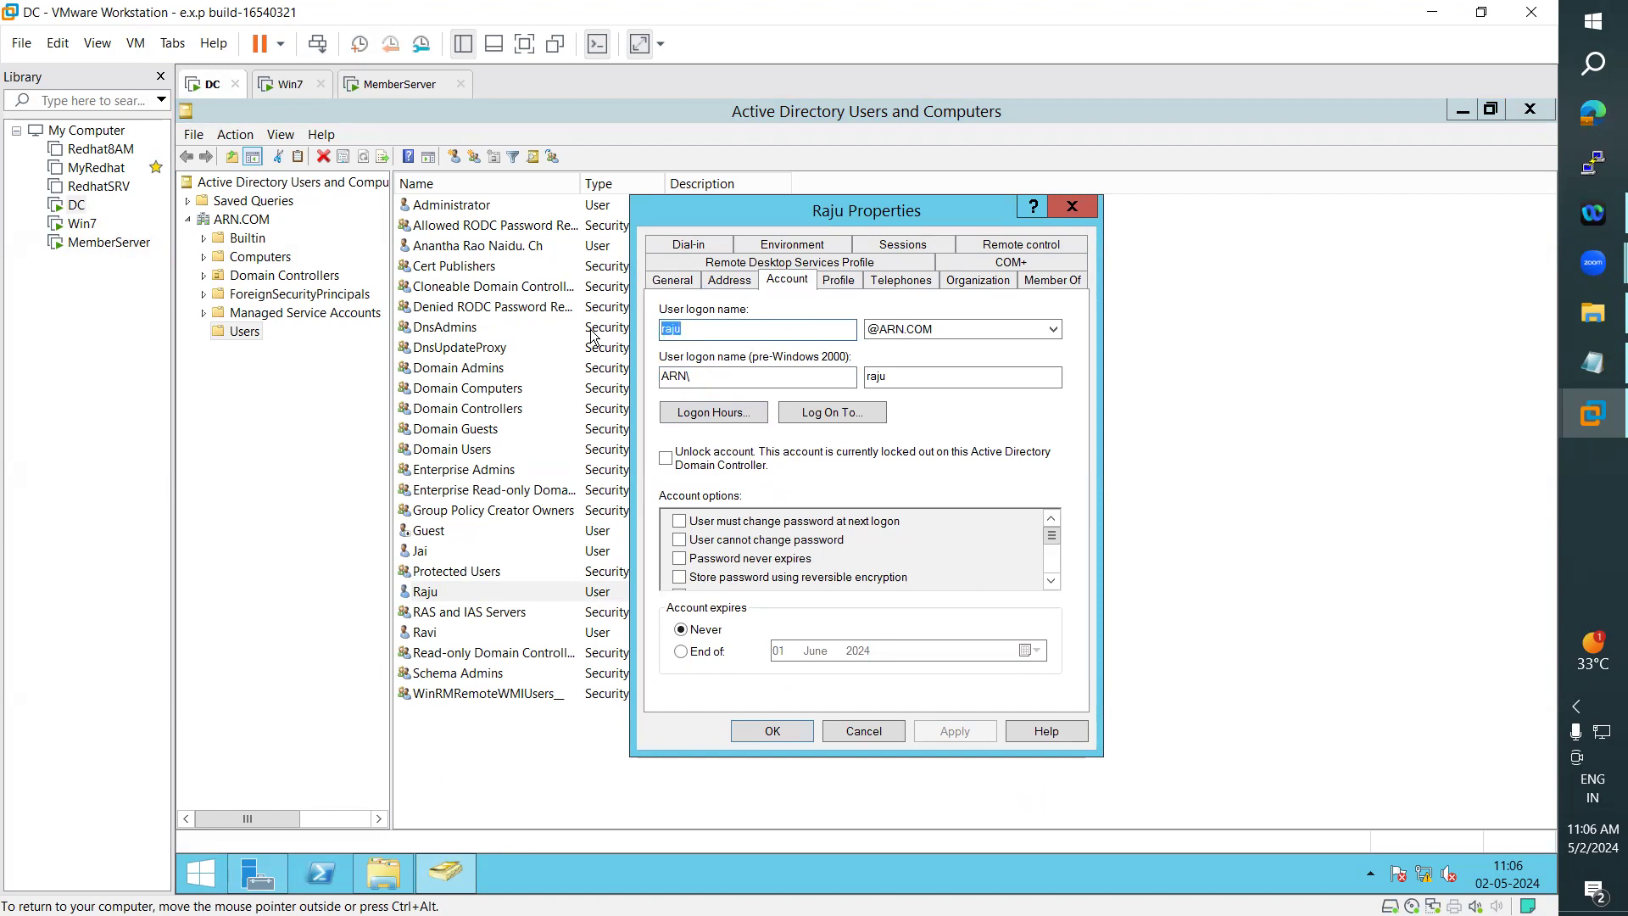
key(Escape)
click(426, 640)
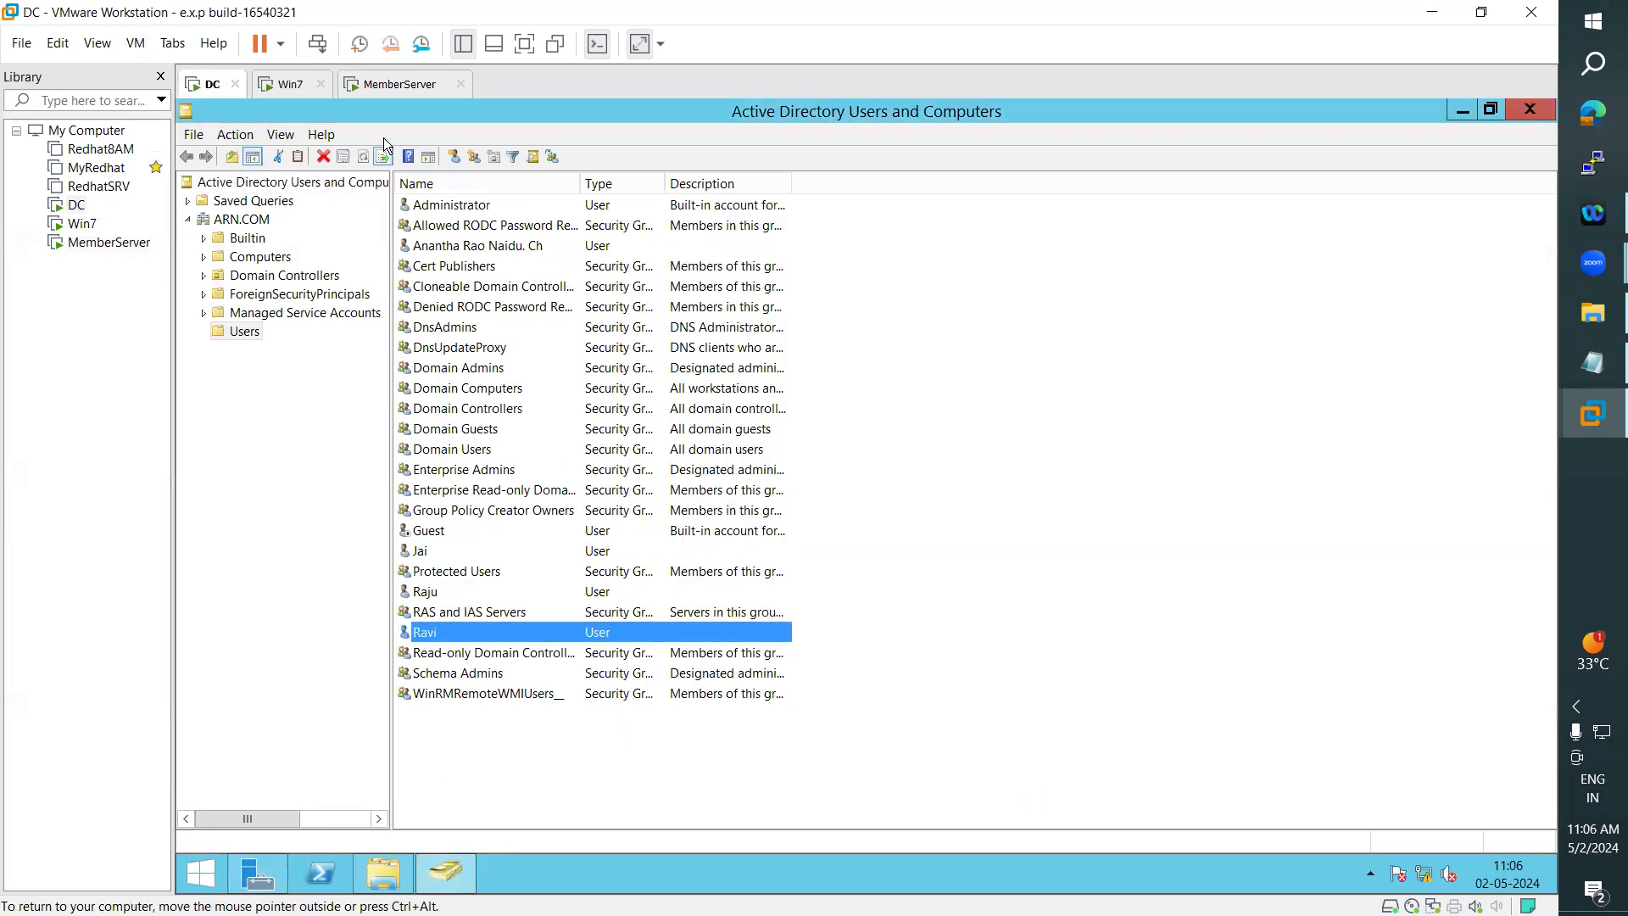
- Try to sign in to MemberServer as the domain user listed below RAS and IAS Servers, replacing the user name and entering the password
click(384, 89)
click(900, 354)
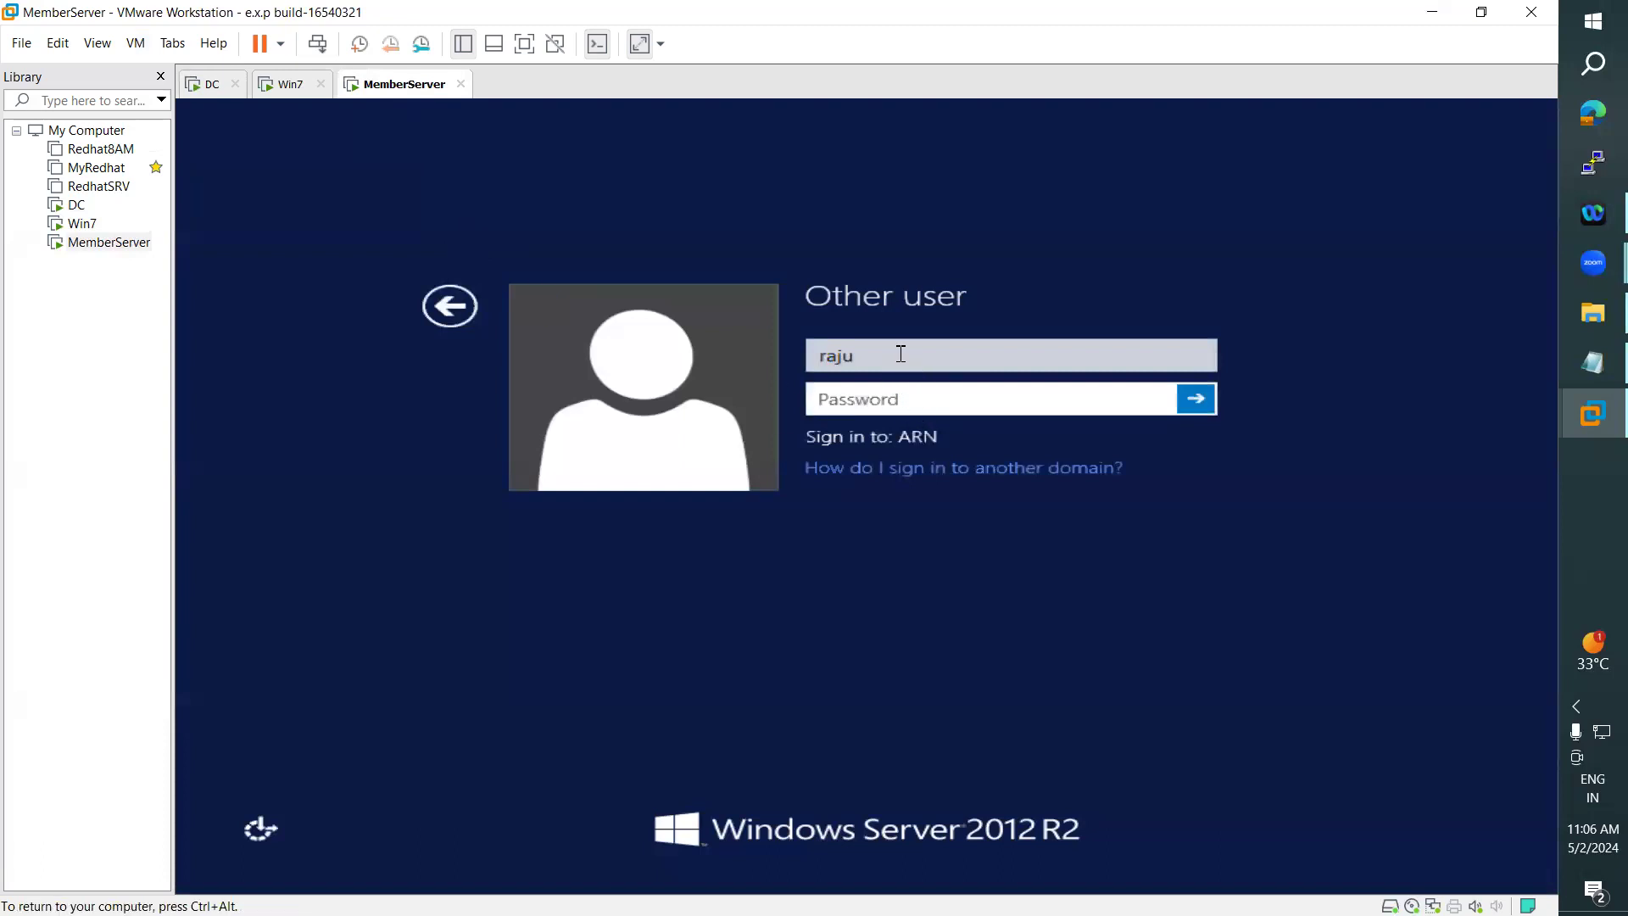
key(ctrl+a)
text(ravi)
key(Tab)
text(Pa)
key(Return)
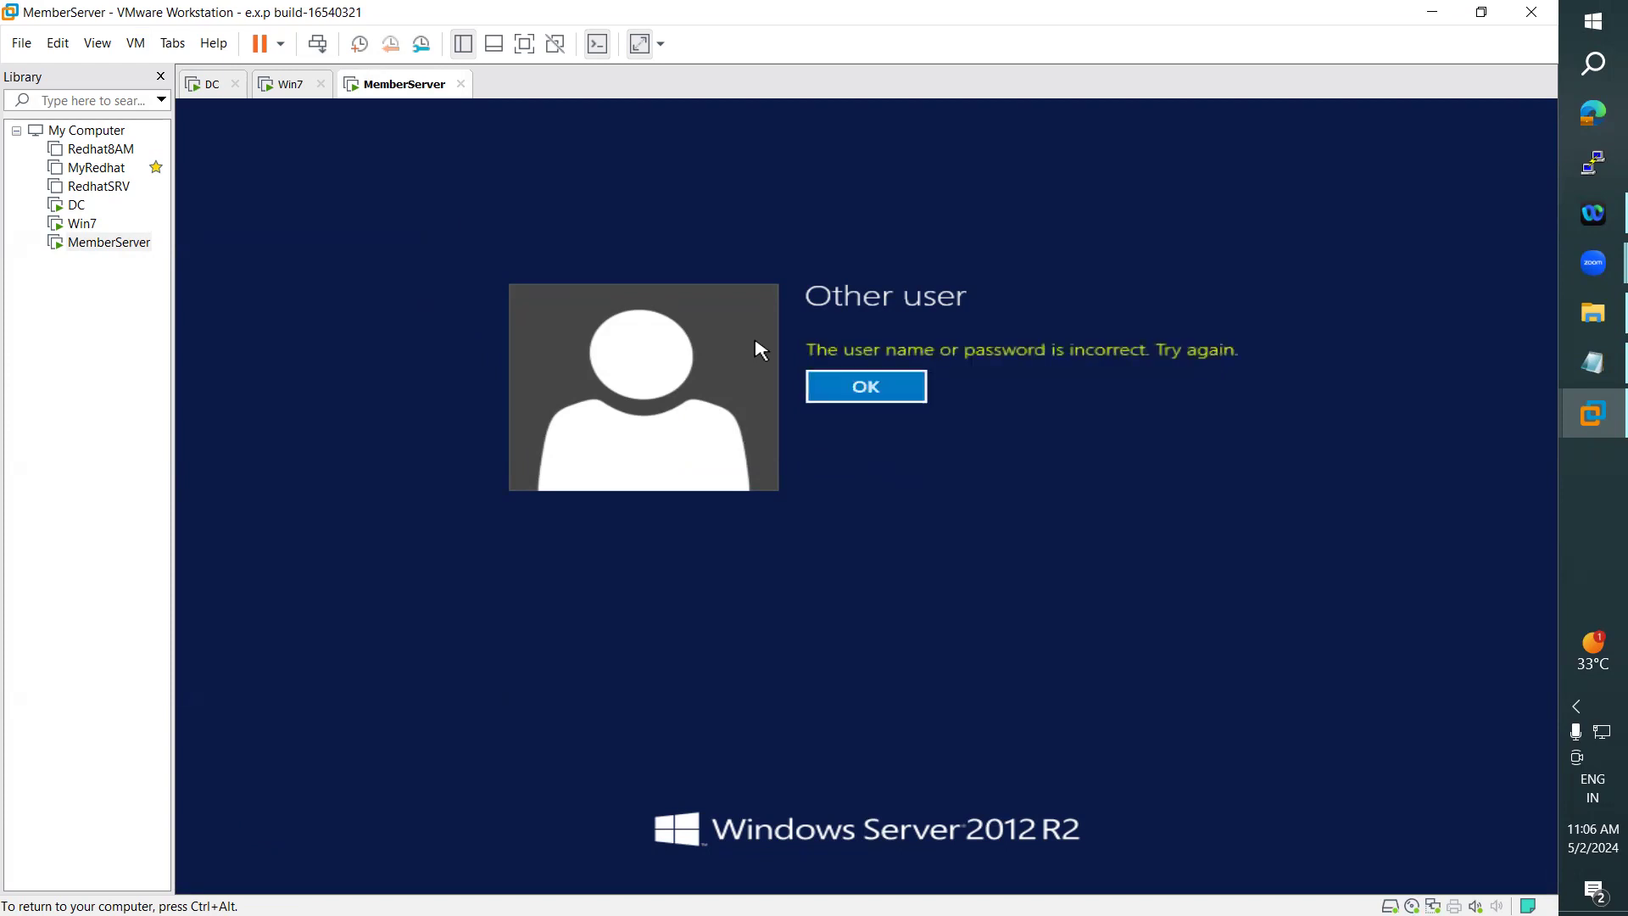
key(Return)
click(208, 84)
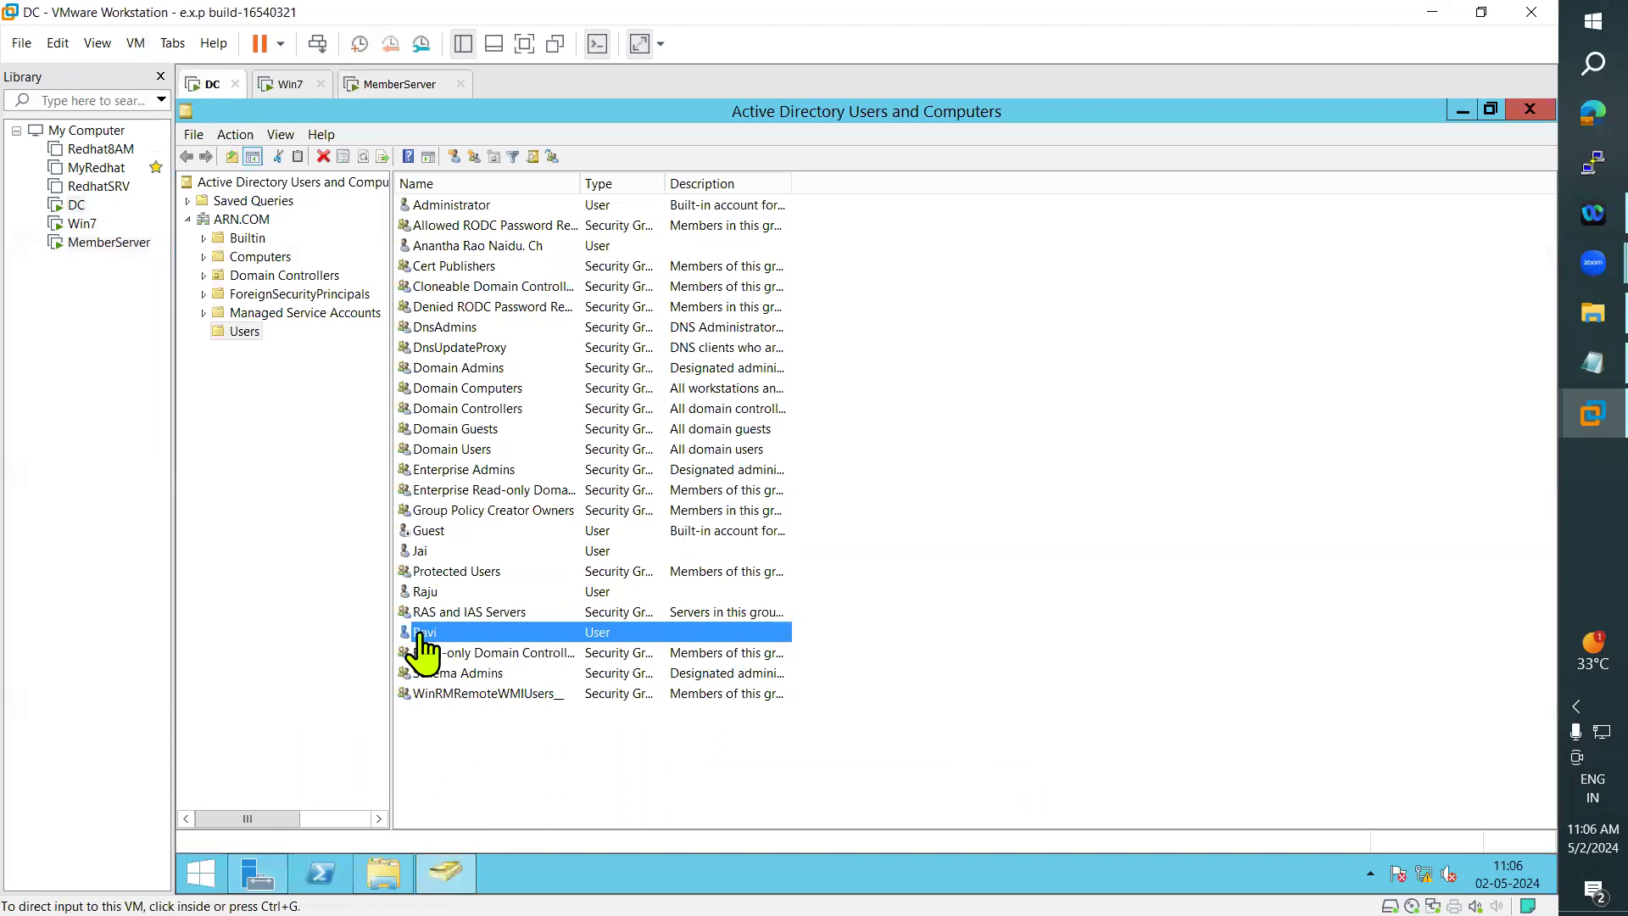
click(418, 593)
right_click(414, 598)
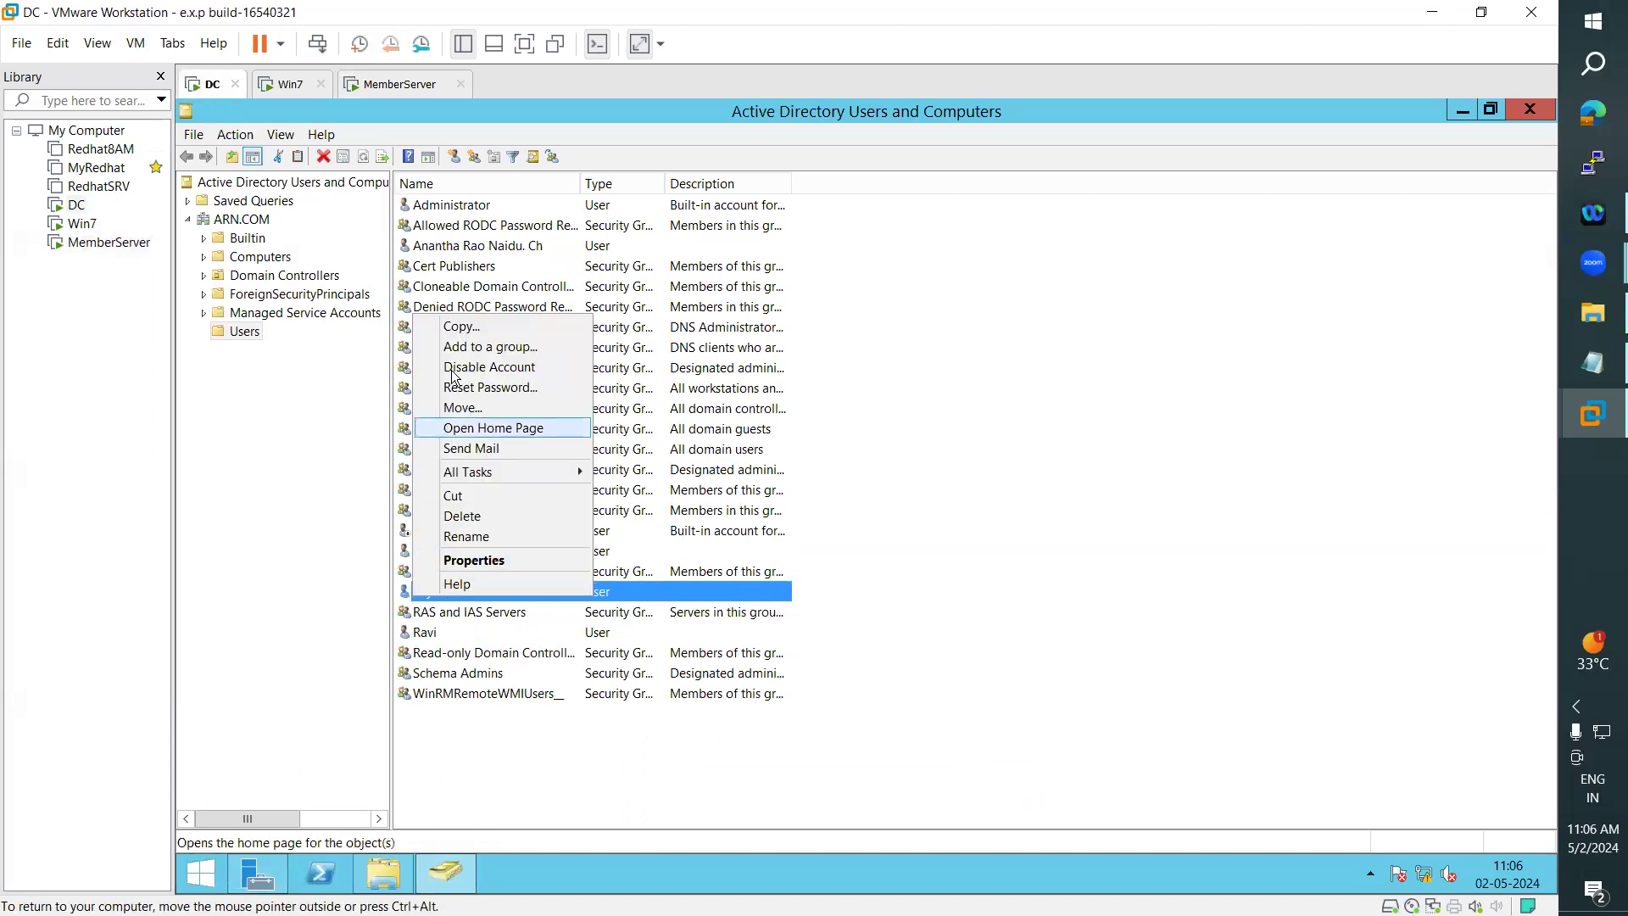
click(492, 388)
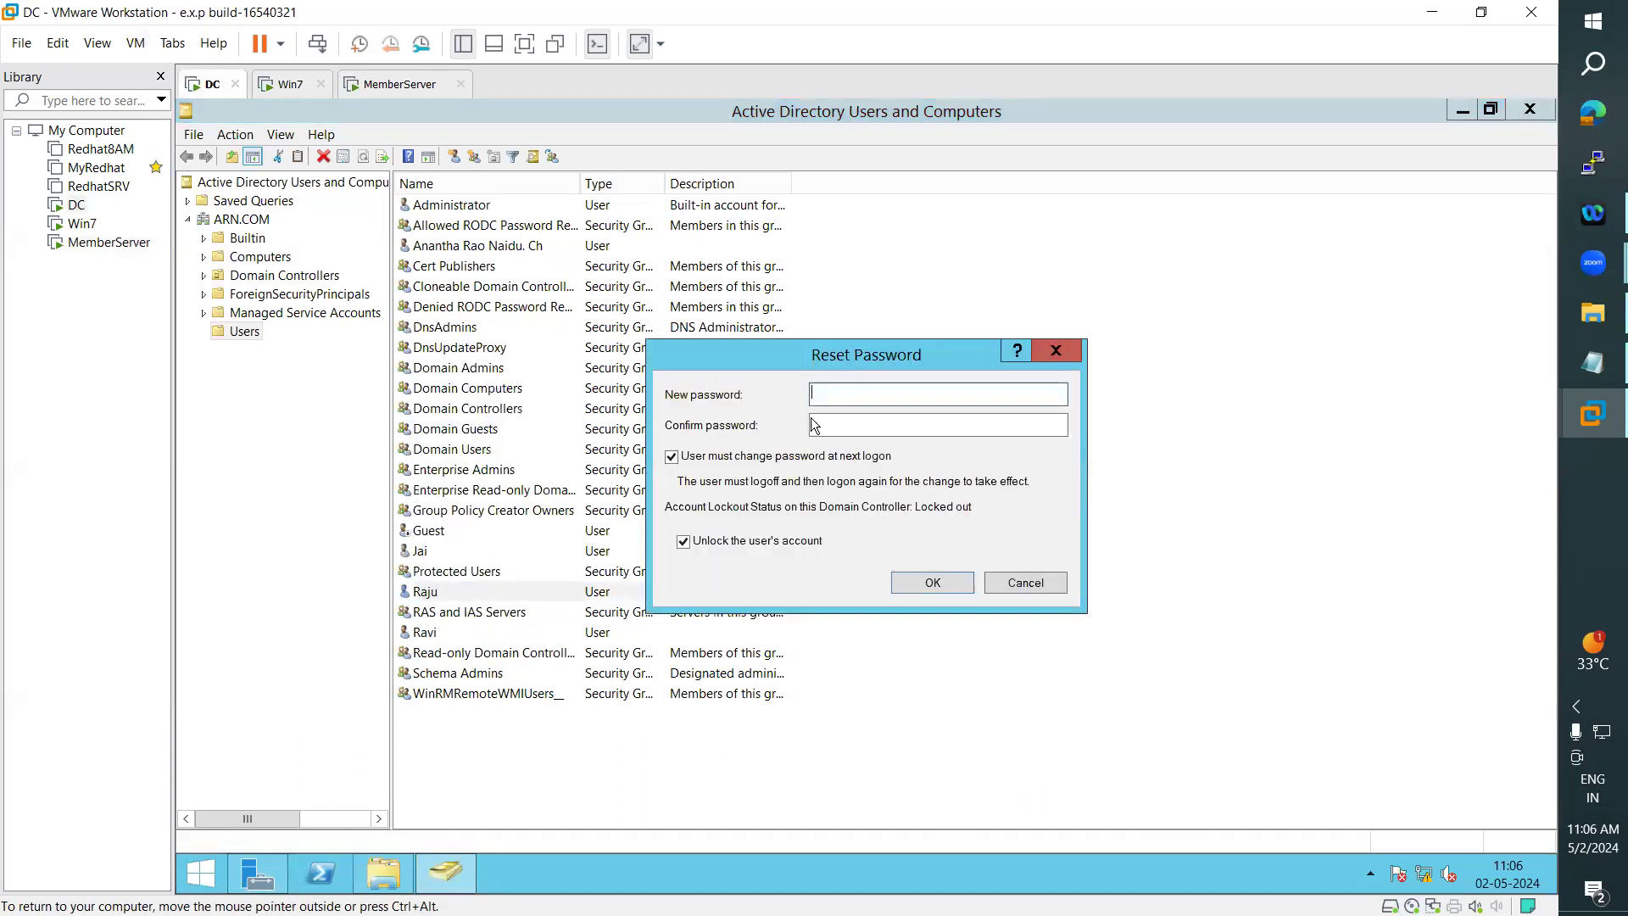
click(684, 542)
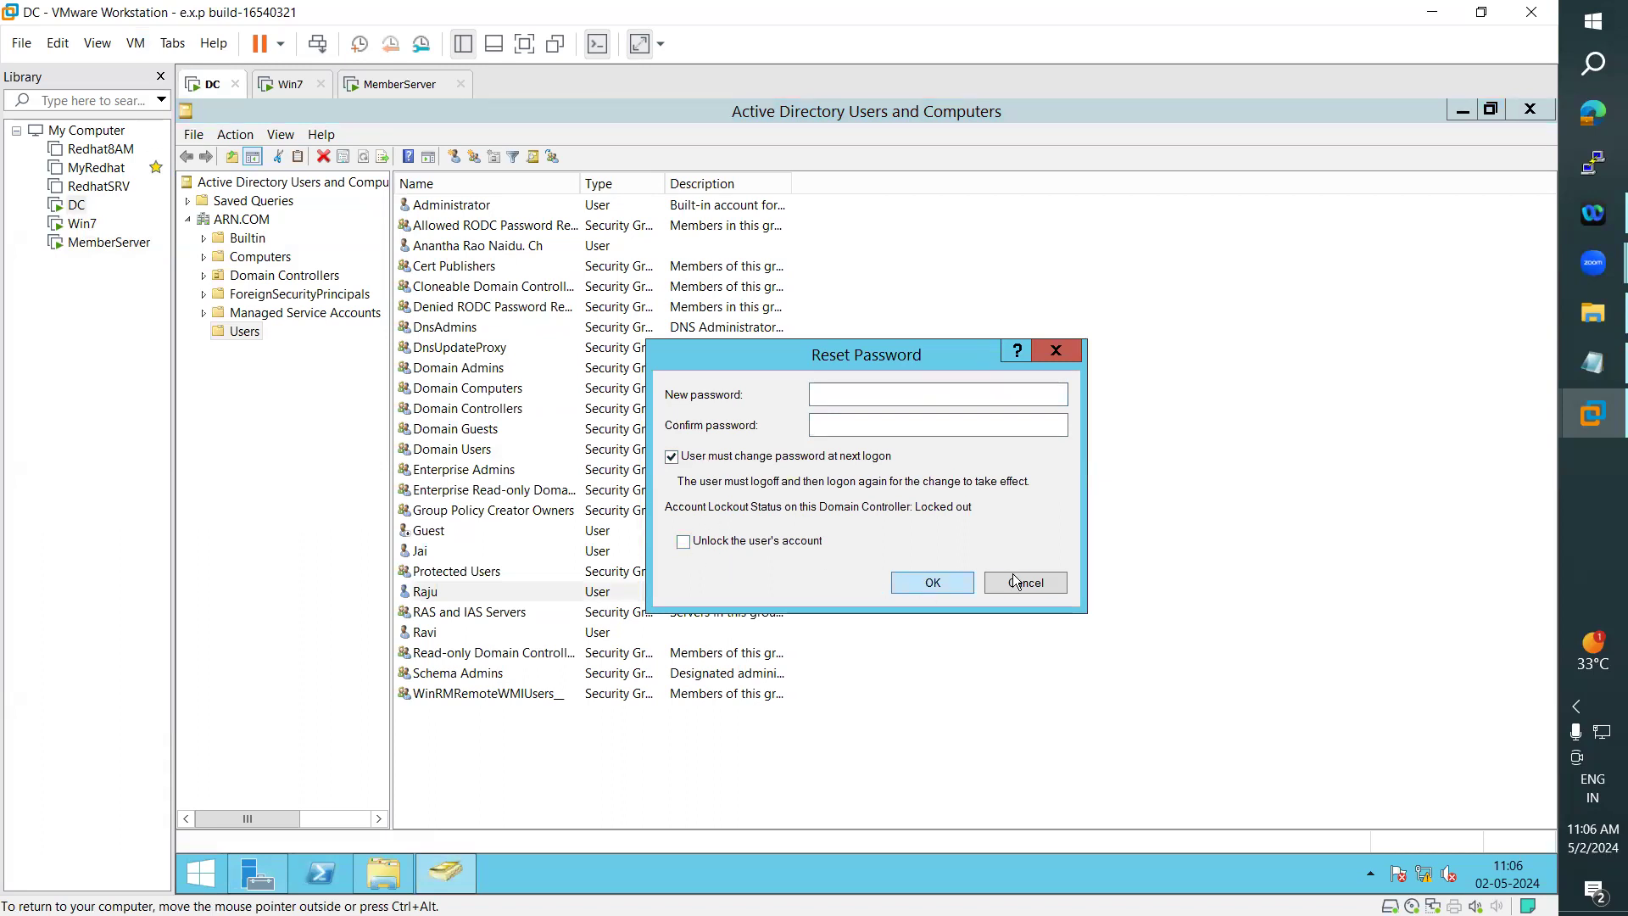
click(1045, 582)
- Unlock the account of the domain user listed below Protected Users through its account properties on the DC, and apply the change
right_click(458, 590)
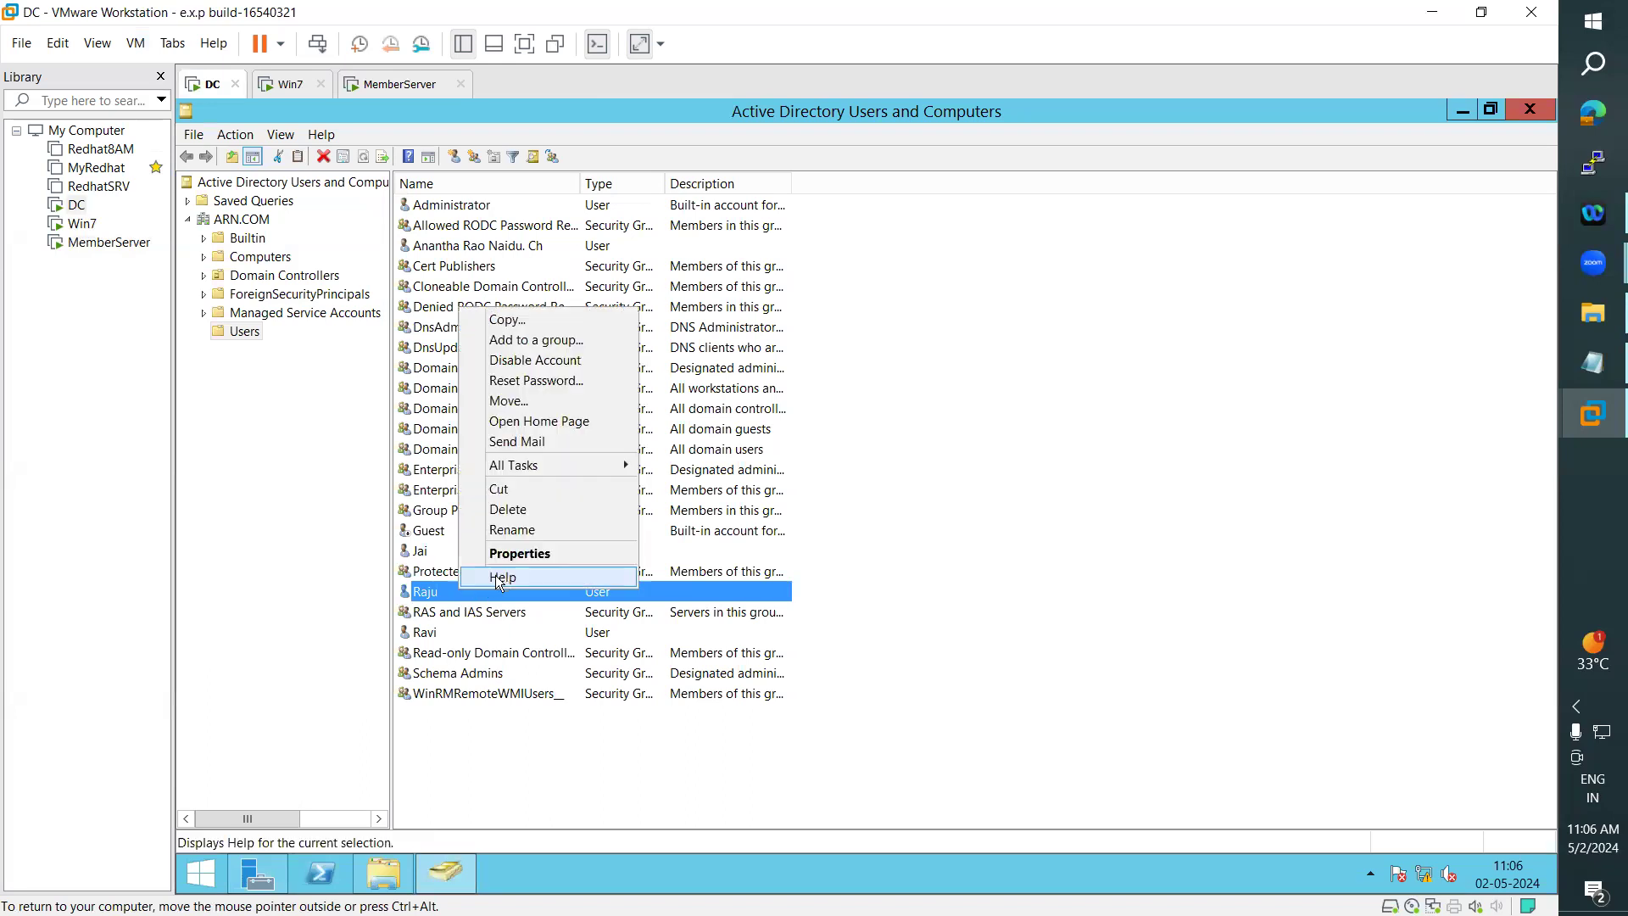
click(504, 551)
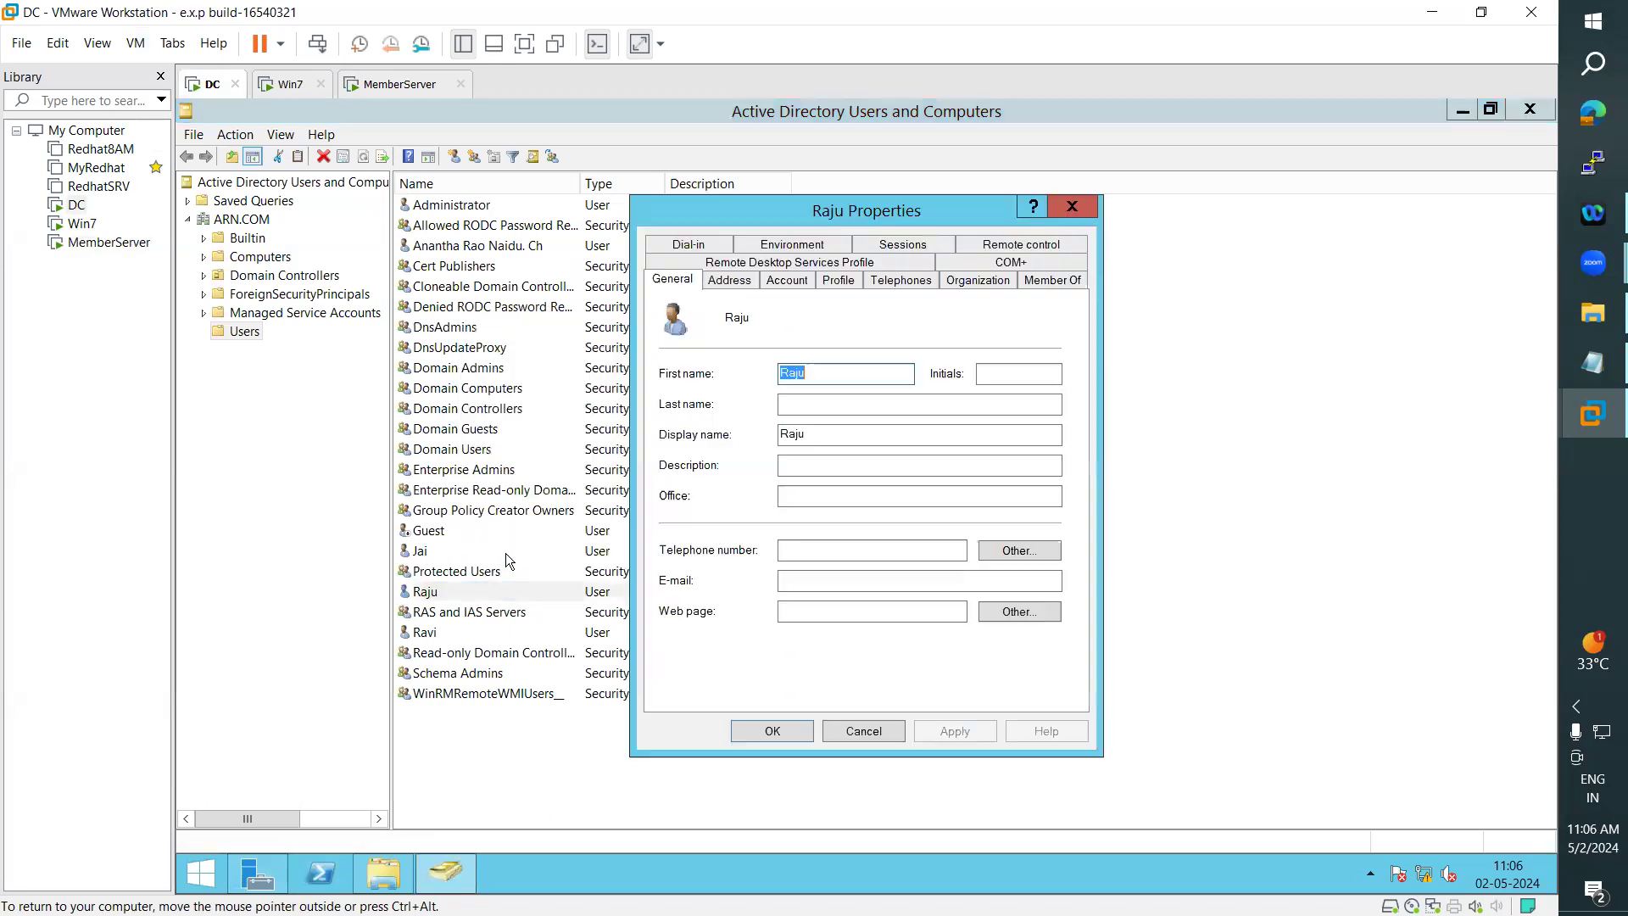
click(800, 280)
click(666, 458)
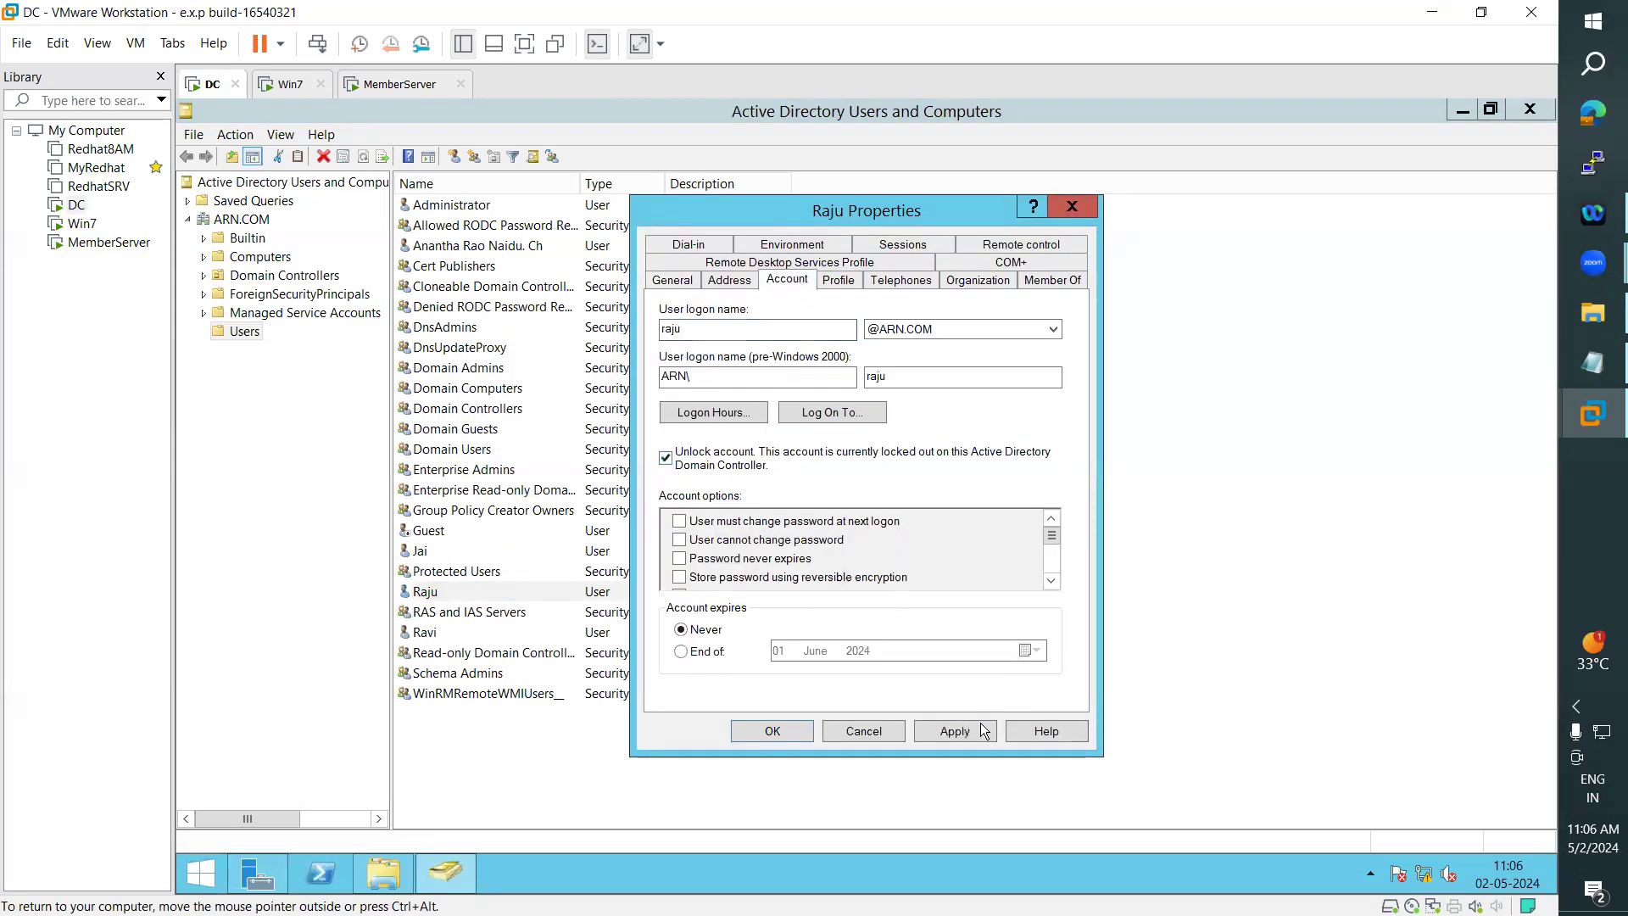
click(984, 731)
click(773, 732)
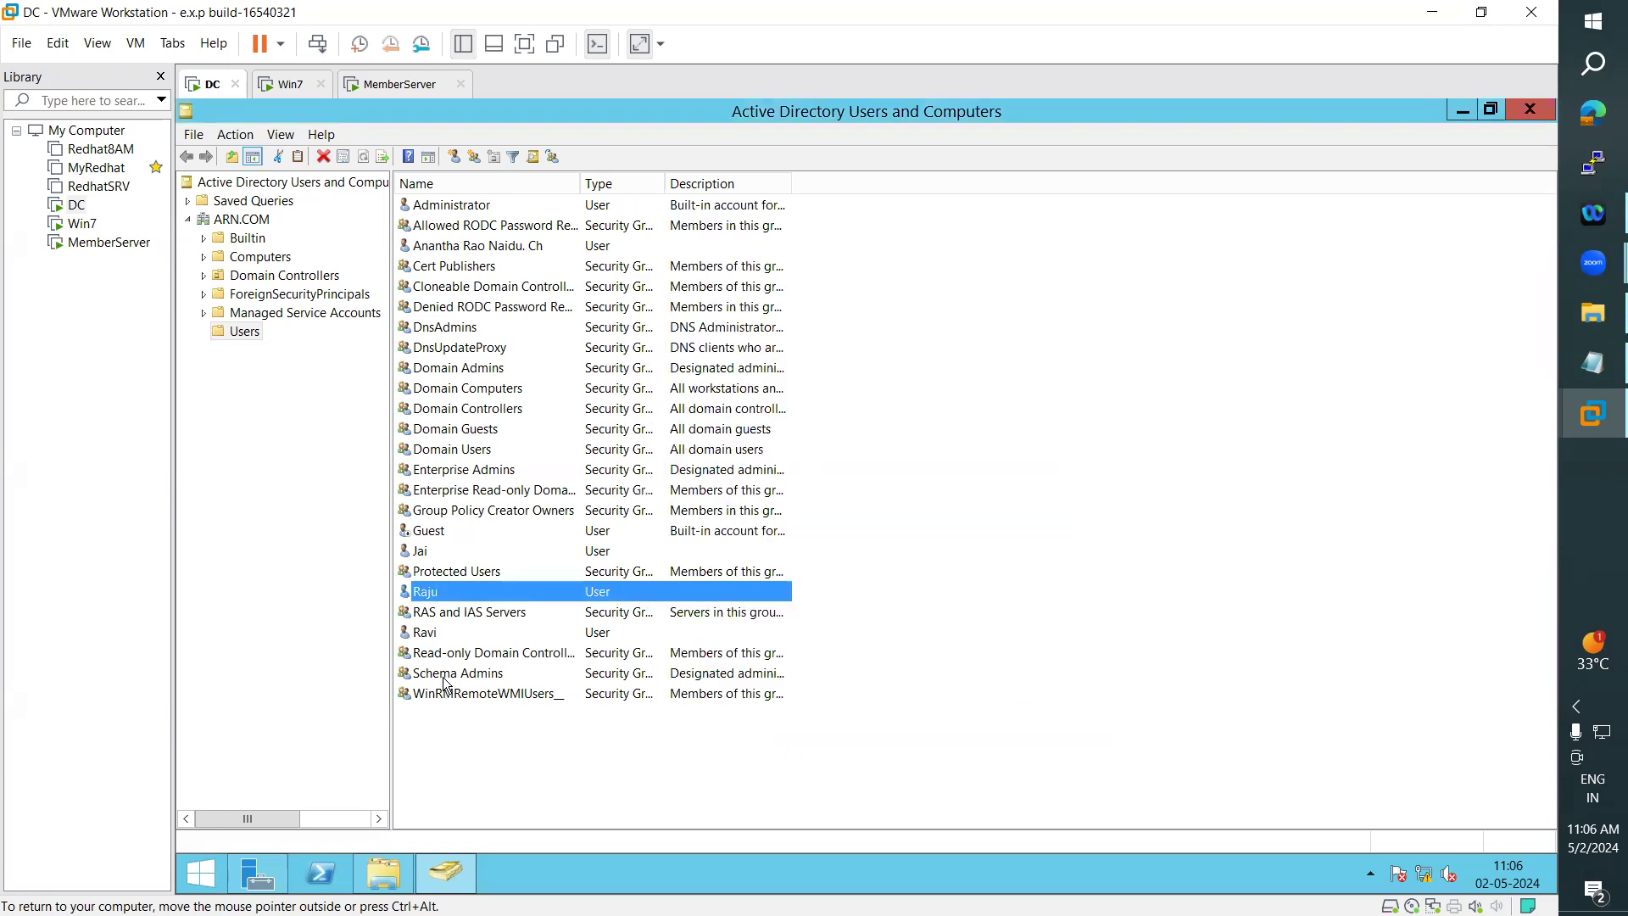
- Check the user logon name and account settings of the domain user listed below RAS and IAS Servers
click(426, 633)
right_click(446, 633)
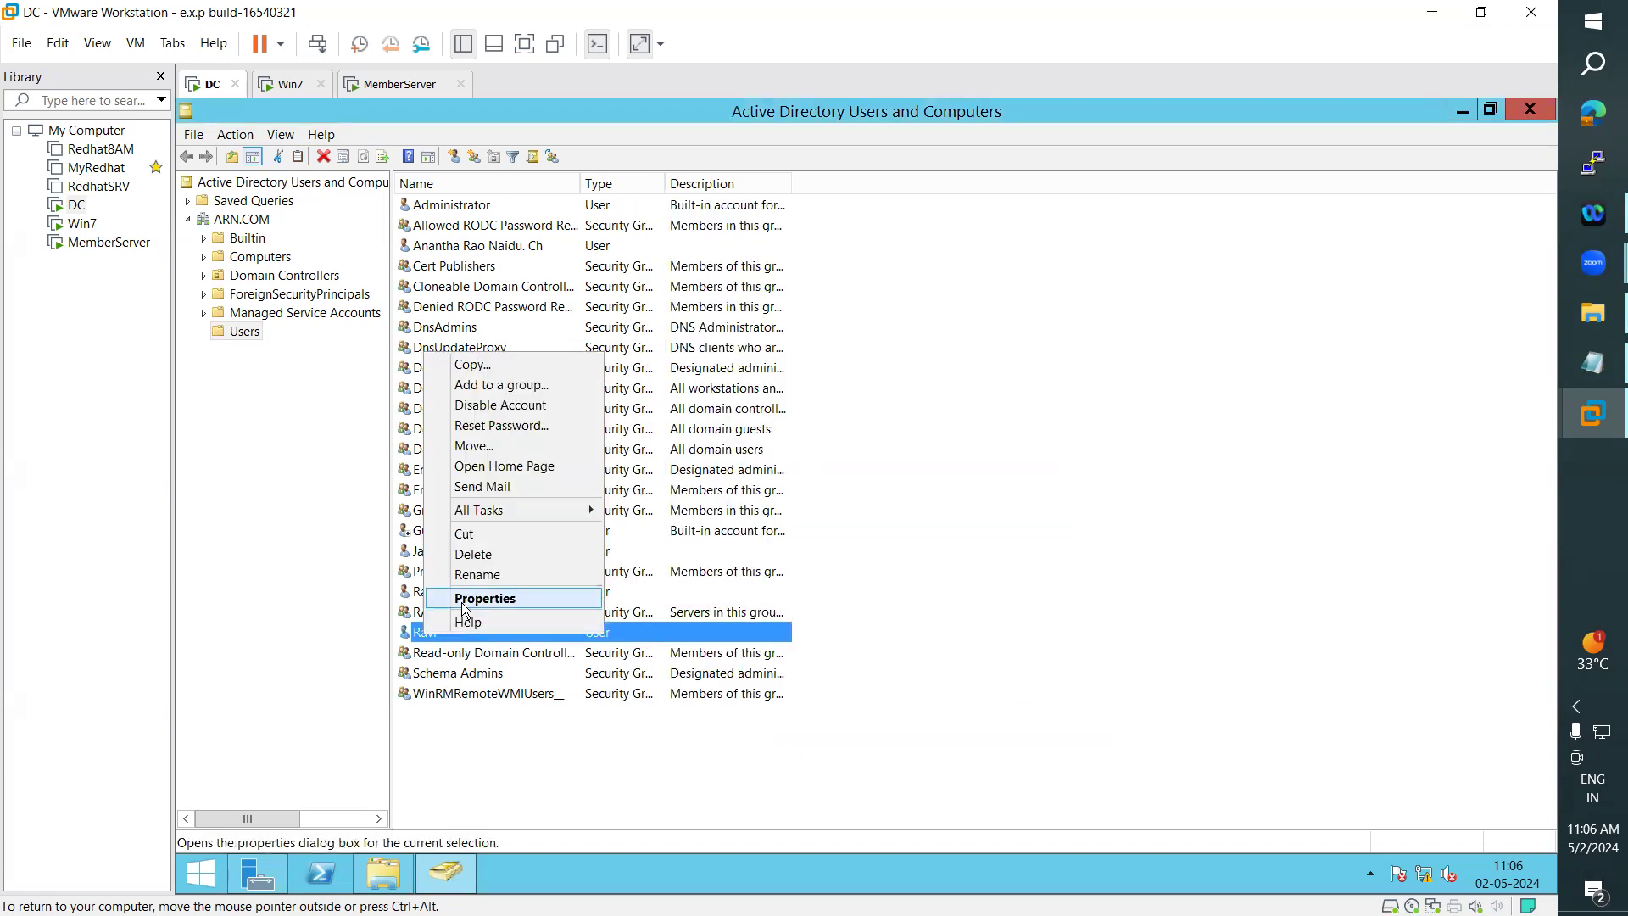
click(461, 600)
click(789, 280)
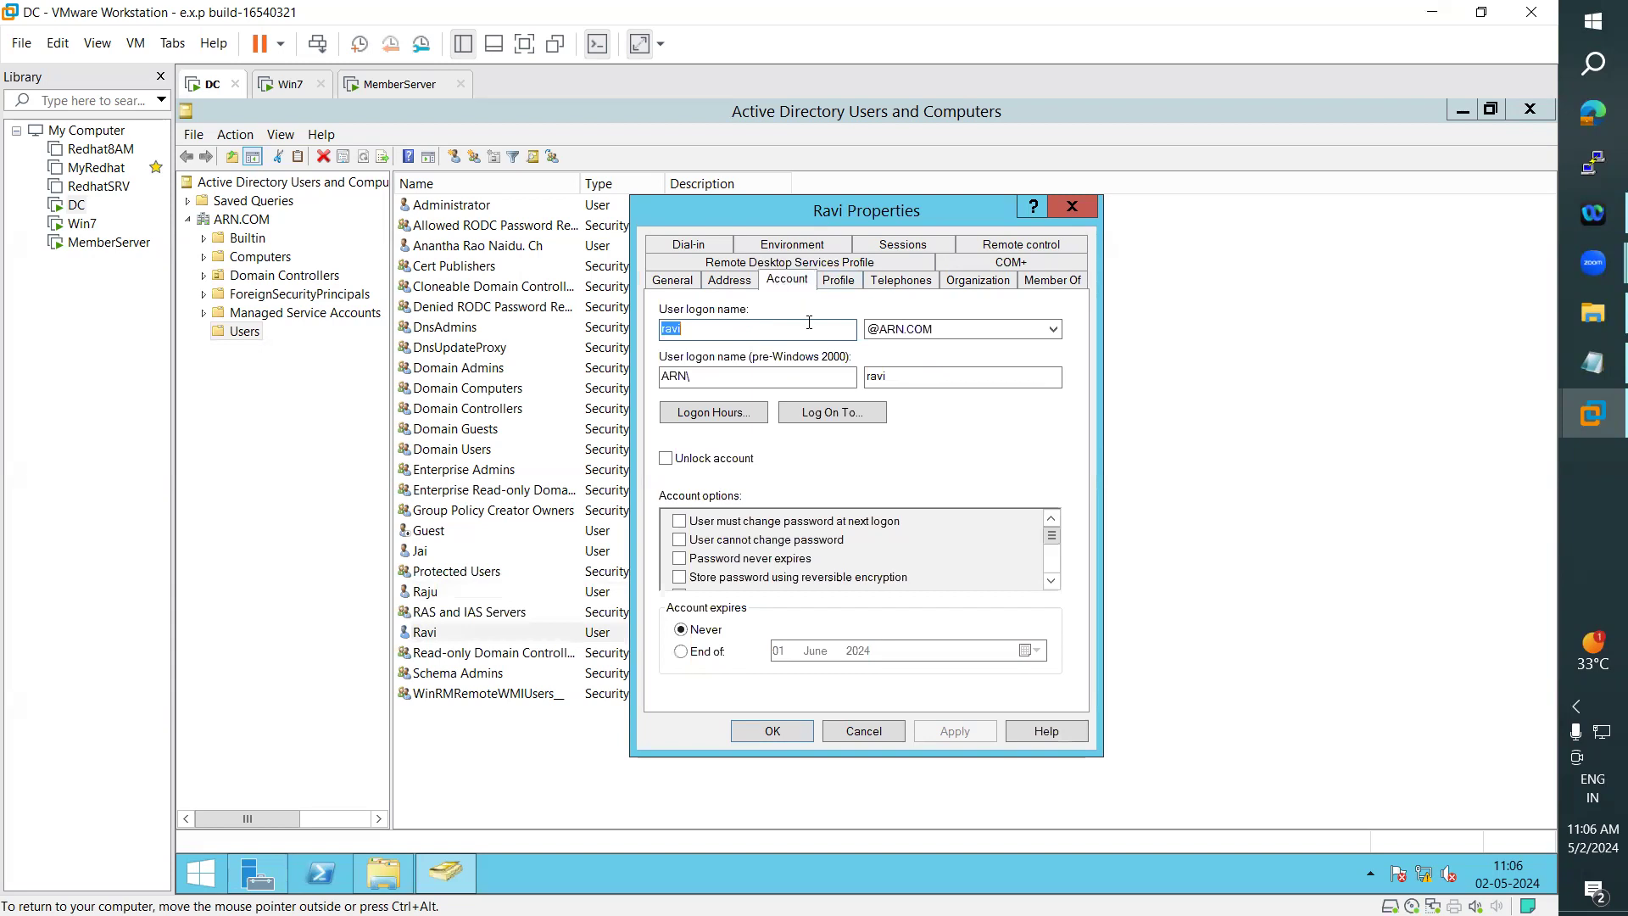
click(791, 731)
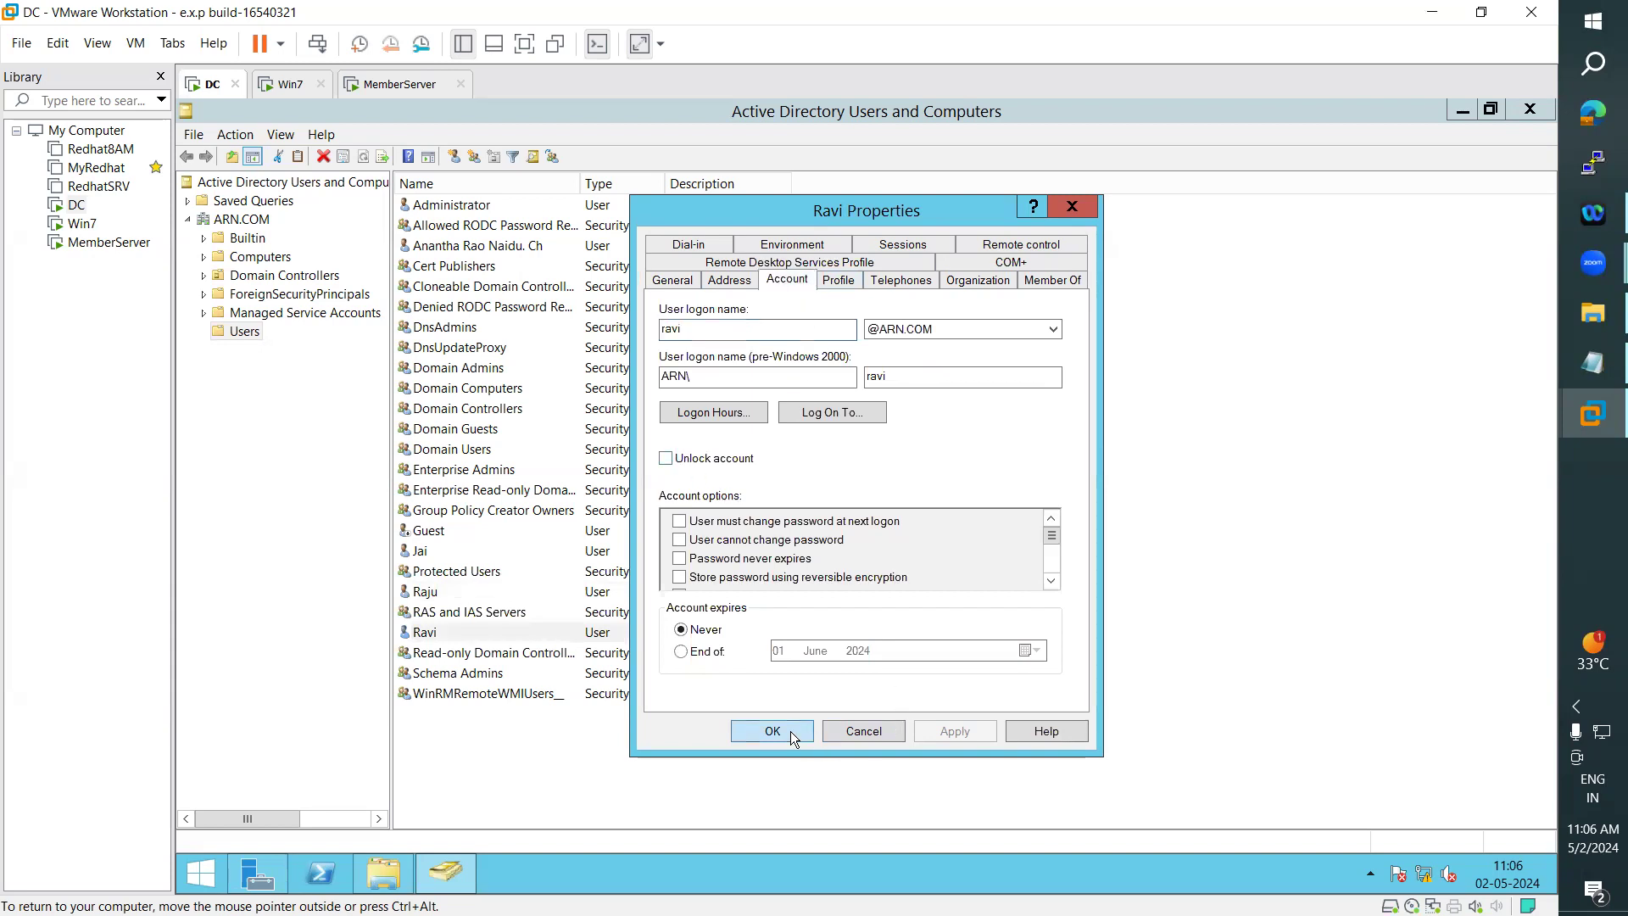
- Retry the MemberServer sign-in for the already entered domain user by entering the account password
click(399, 84)
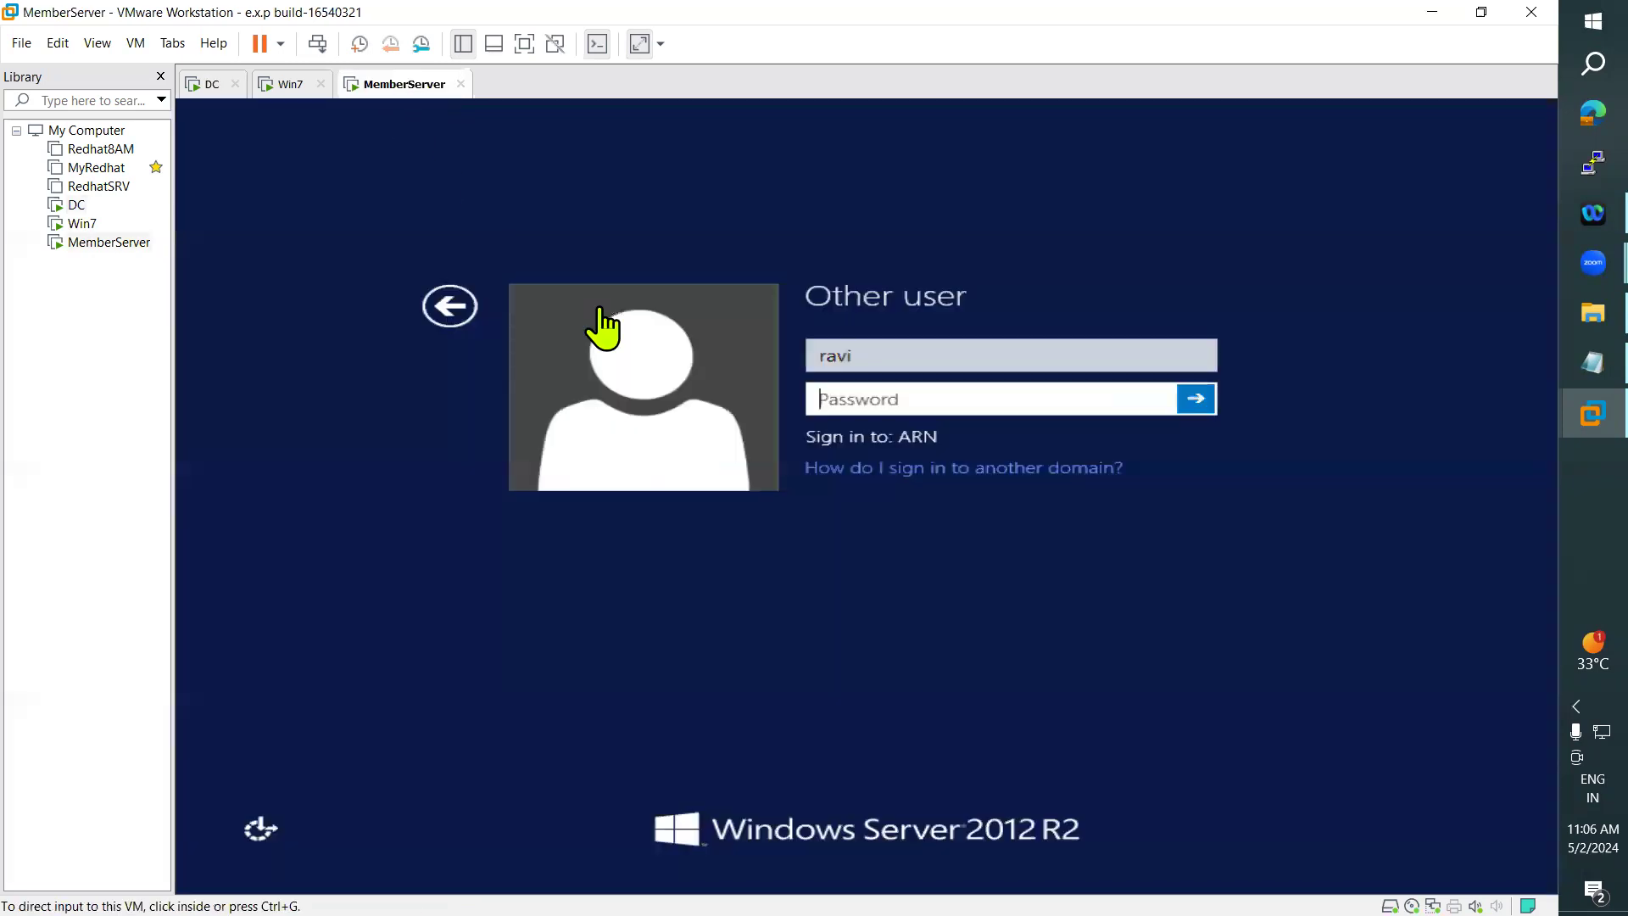
click(866, 396)
text(P•••••)
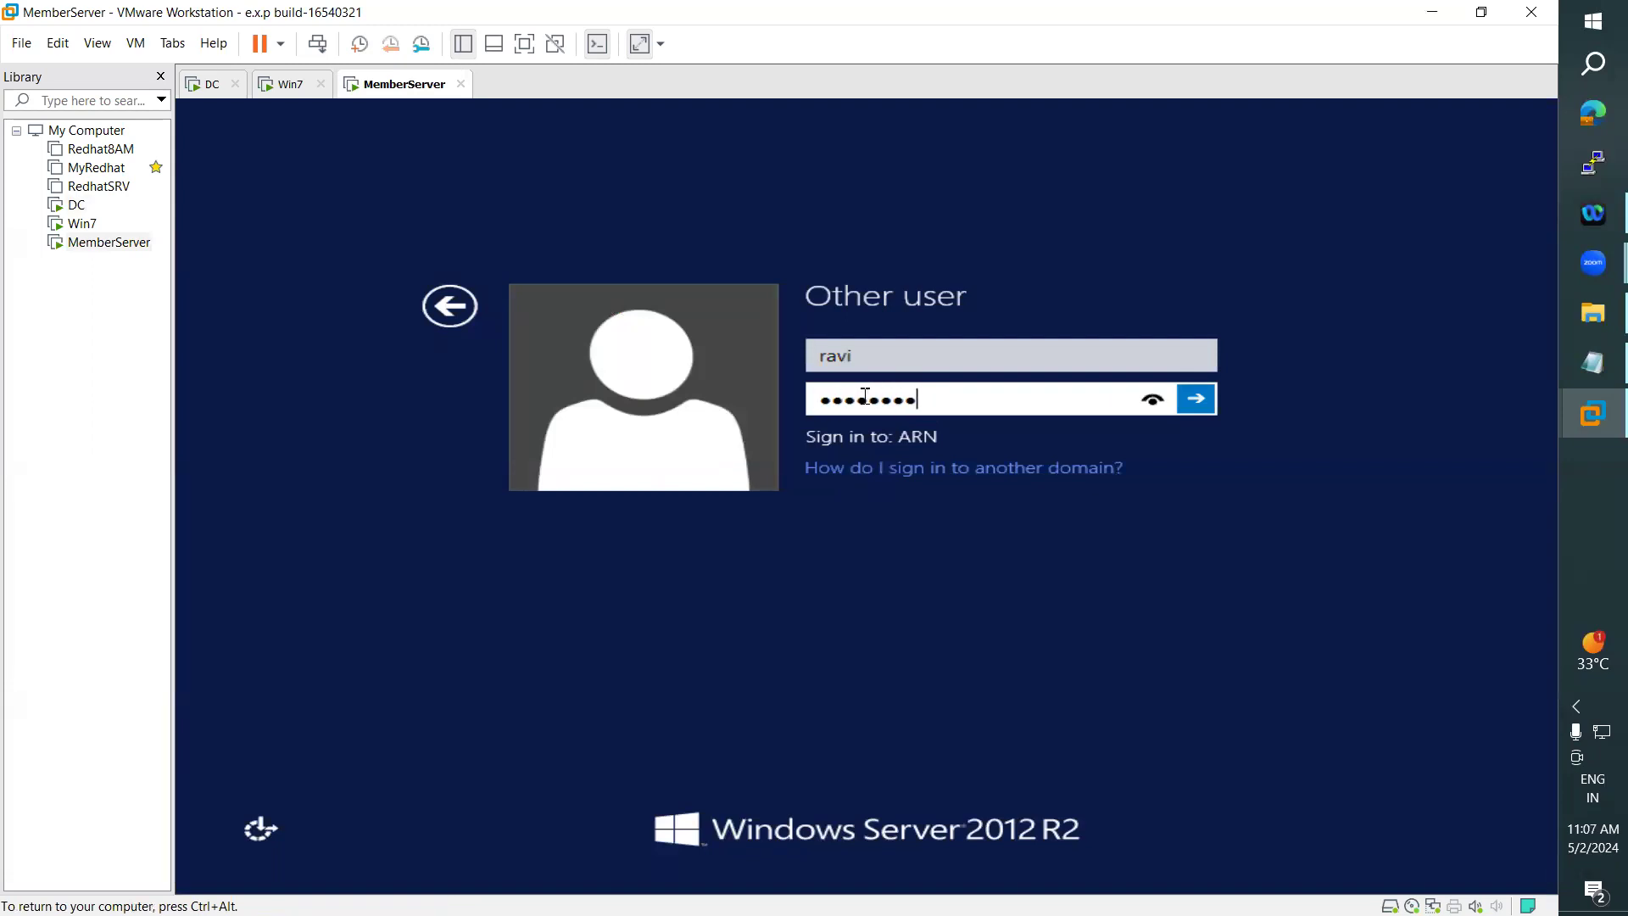
key(Return)
click(865, 388)
click(207, 84)
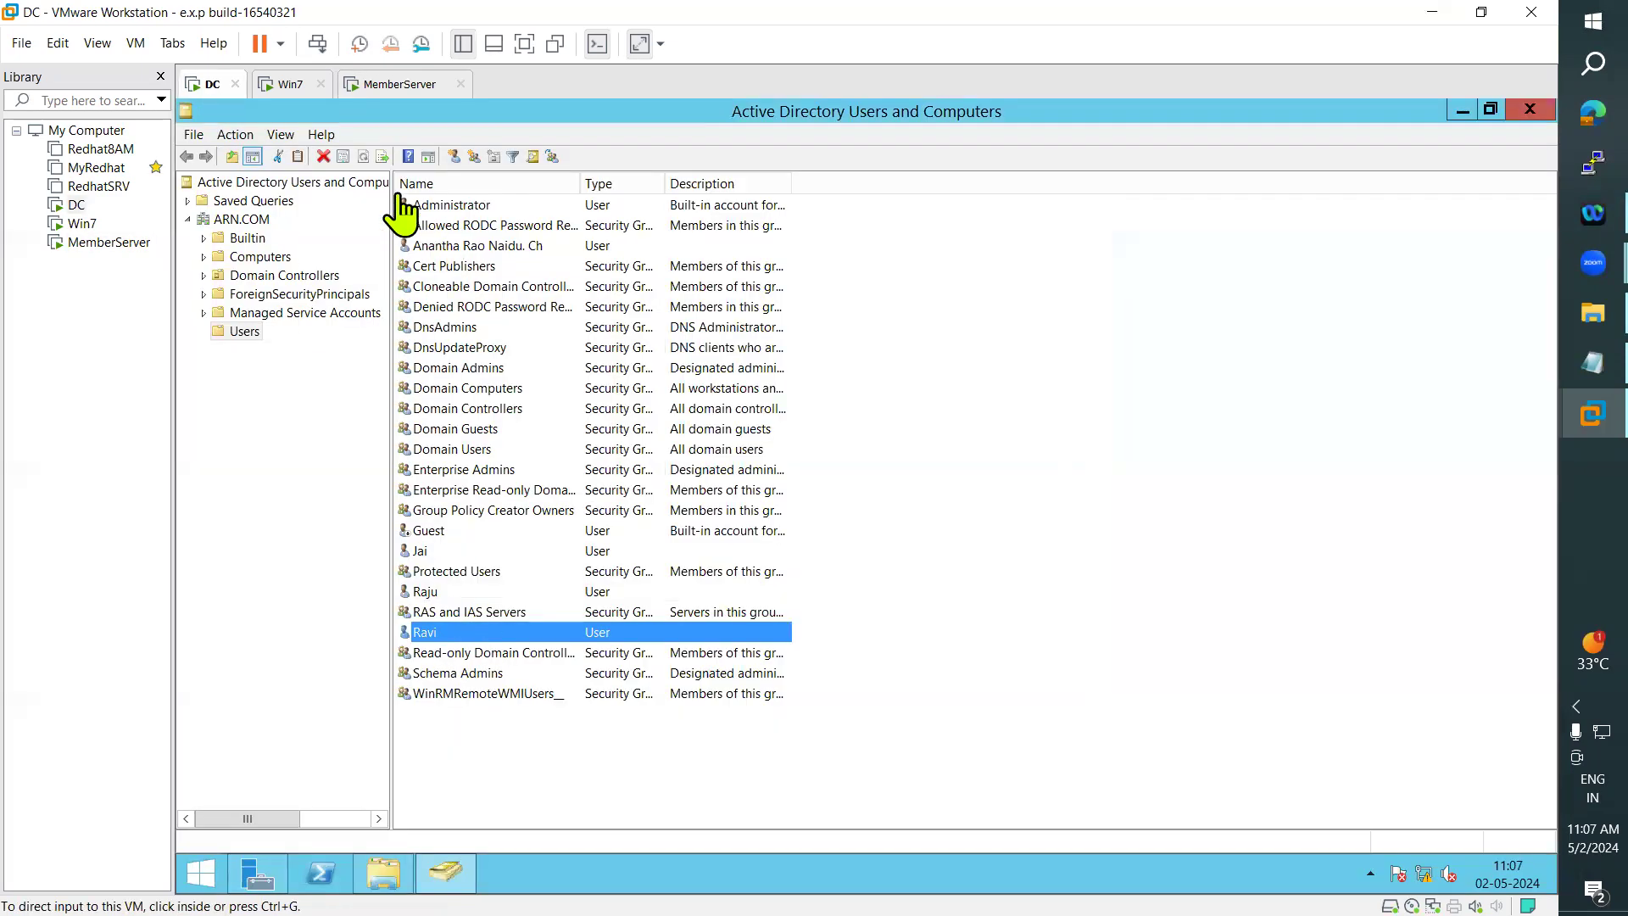
click(446, 653)
click(427, 632)
- Try to sign in to MemberServer as the domain user listed below Protected Users, replacing the user name and entering the password
click(400, 84)
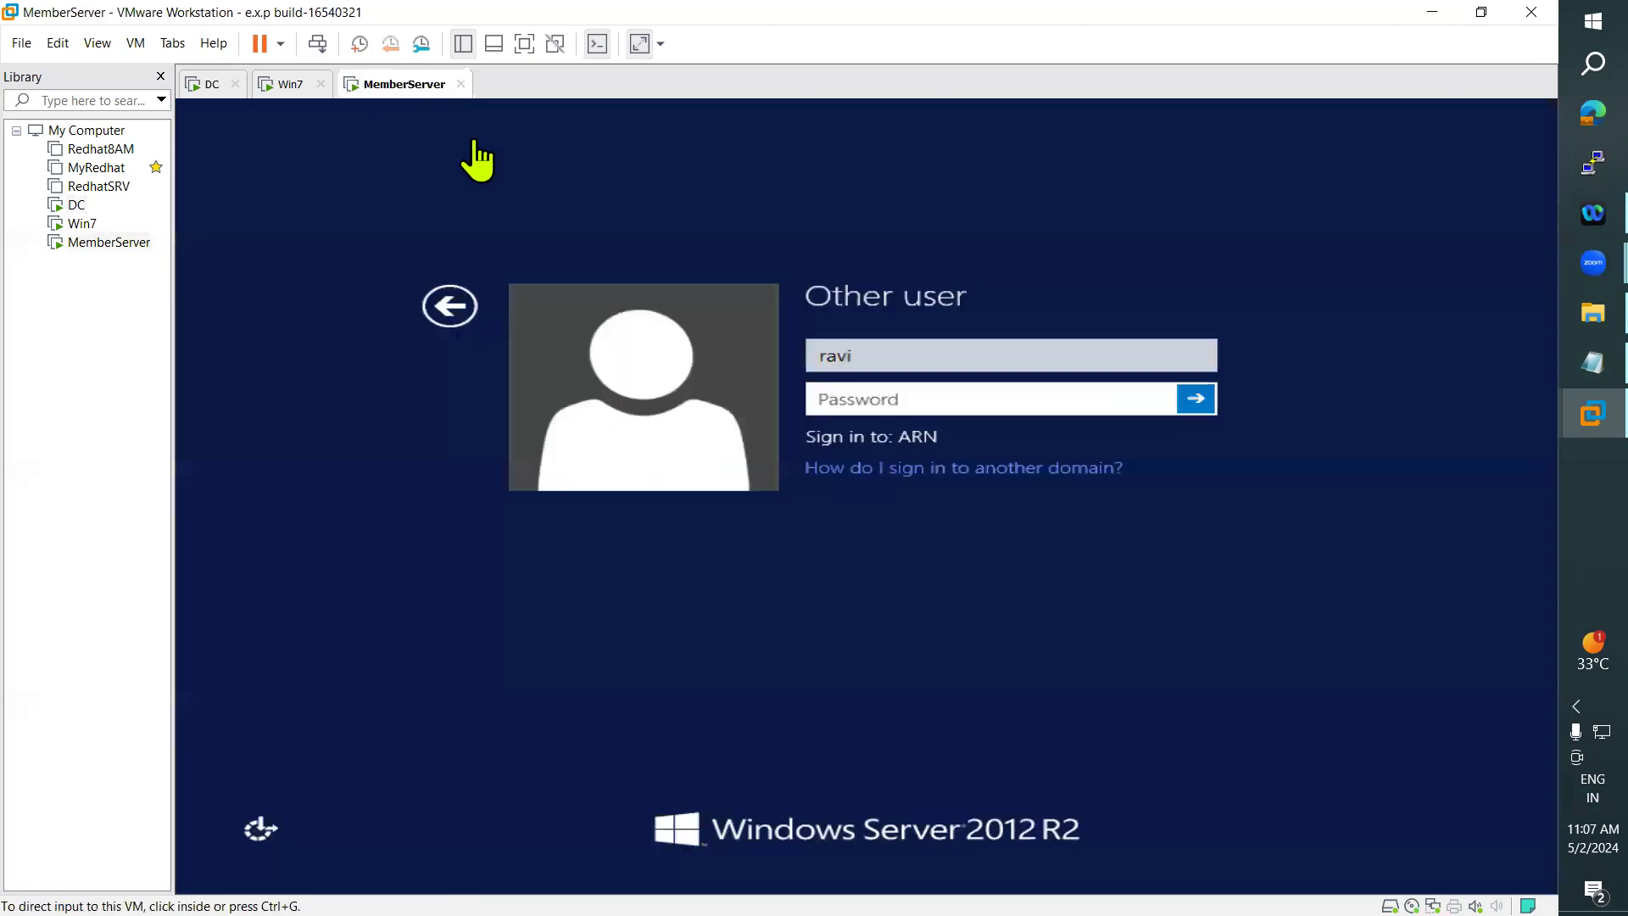
click(891, 360)
drag(876, 357, 781, 350)
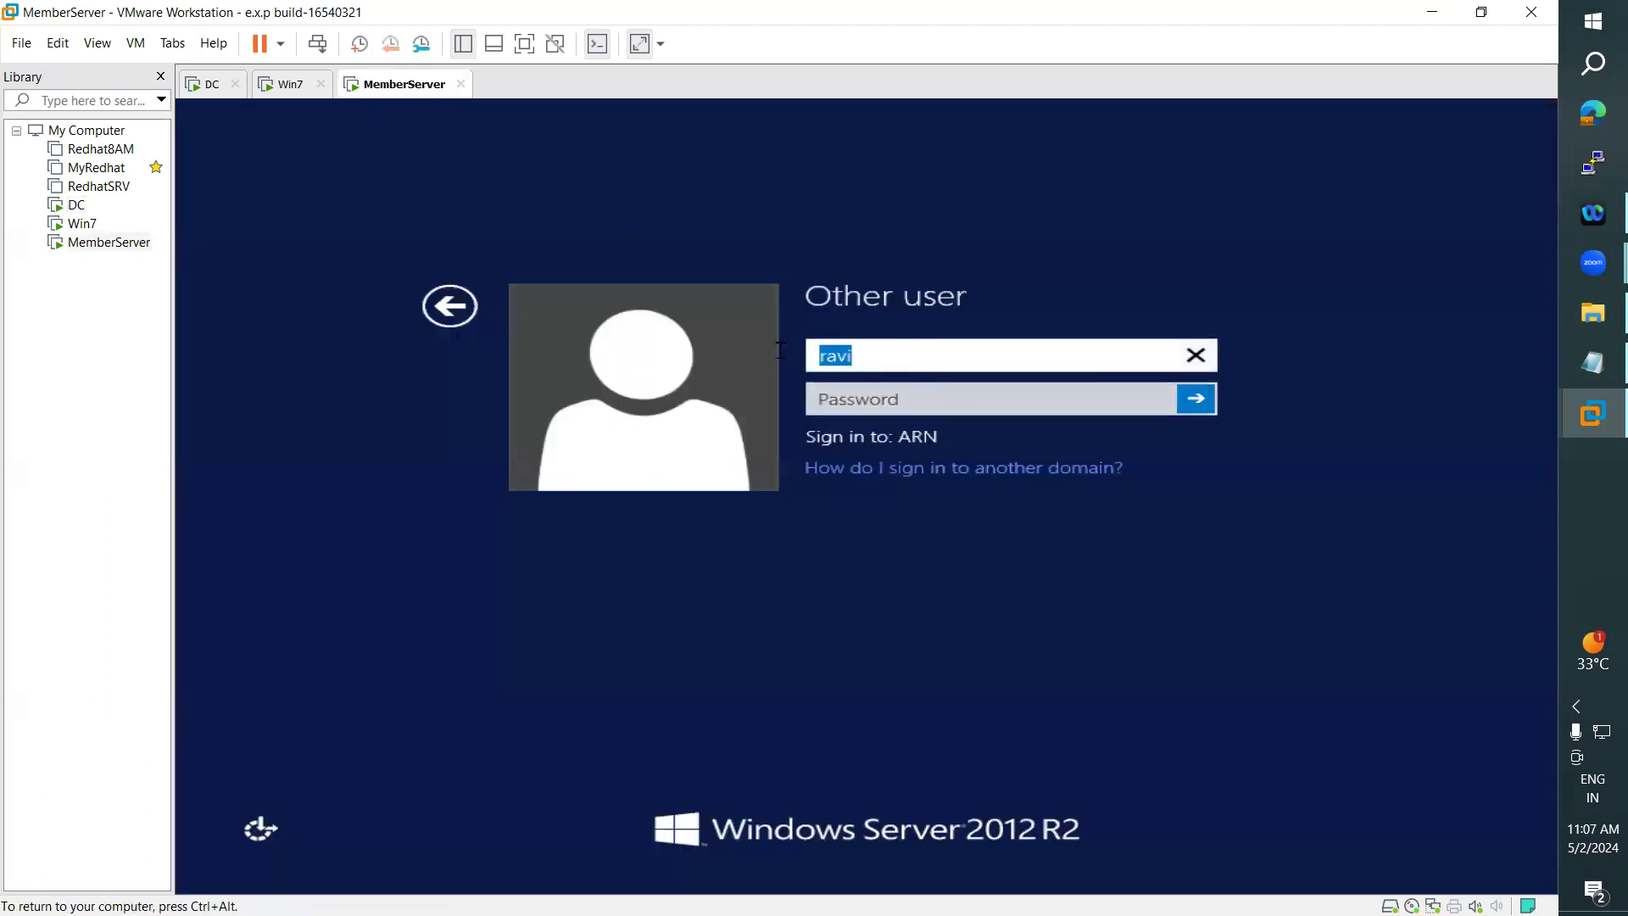
text(raju)
key(Tab)
text(P)
text(****)
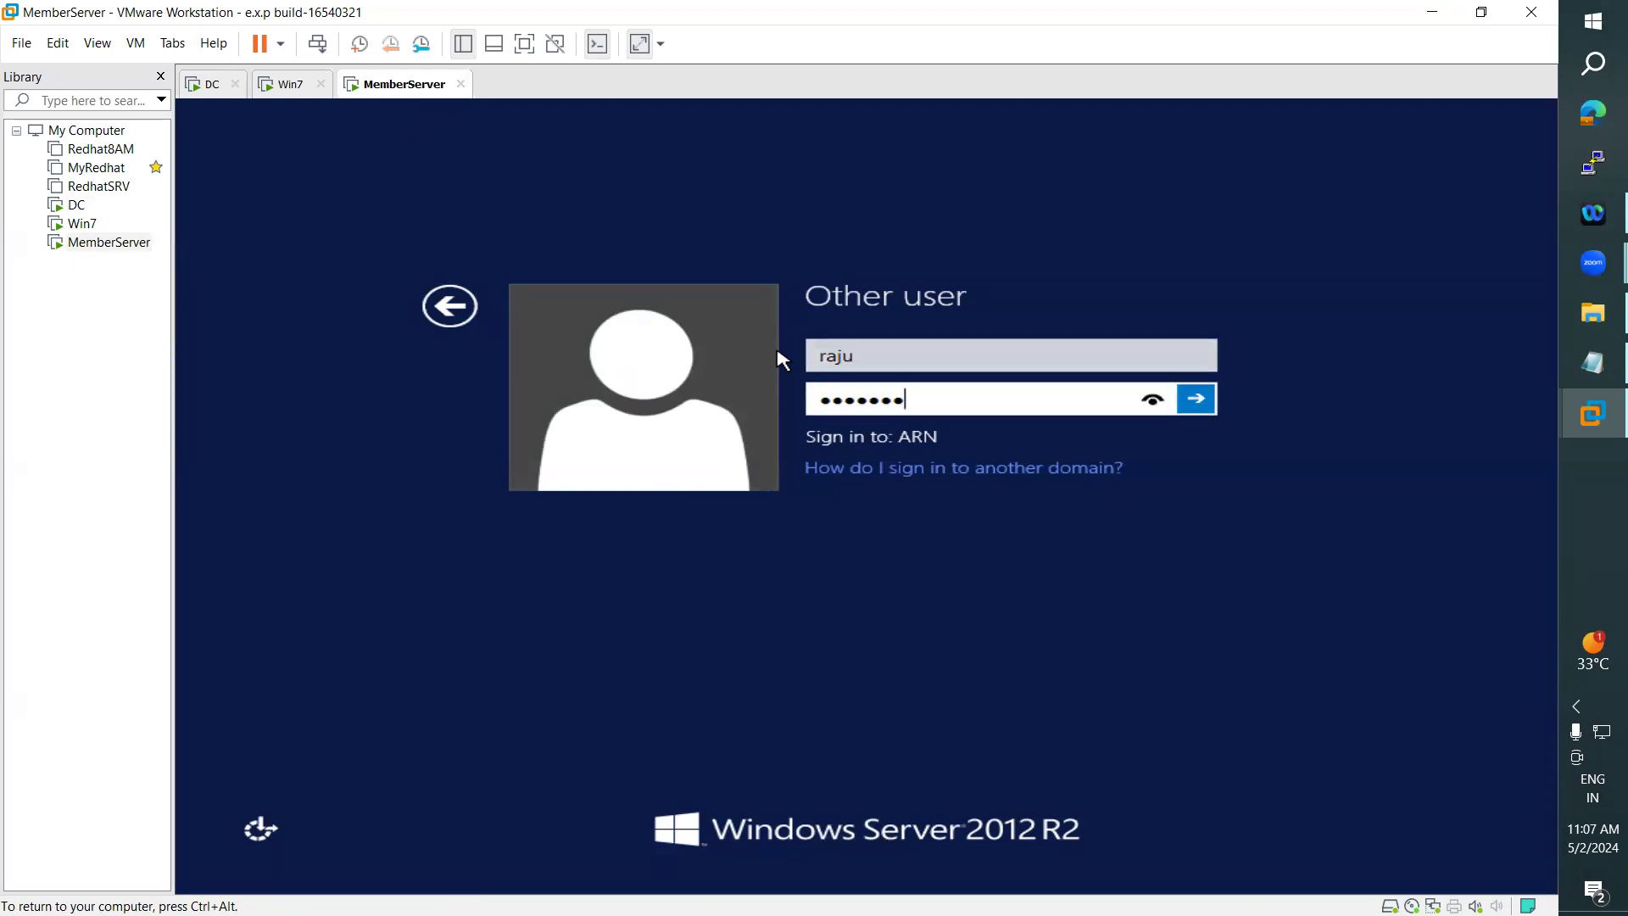
key(Return)
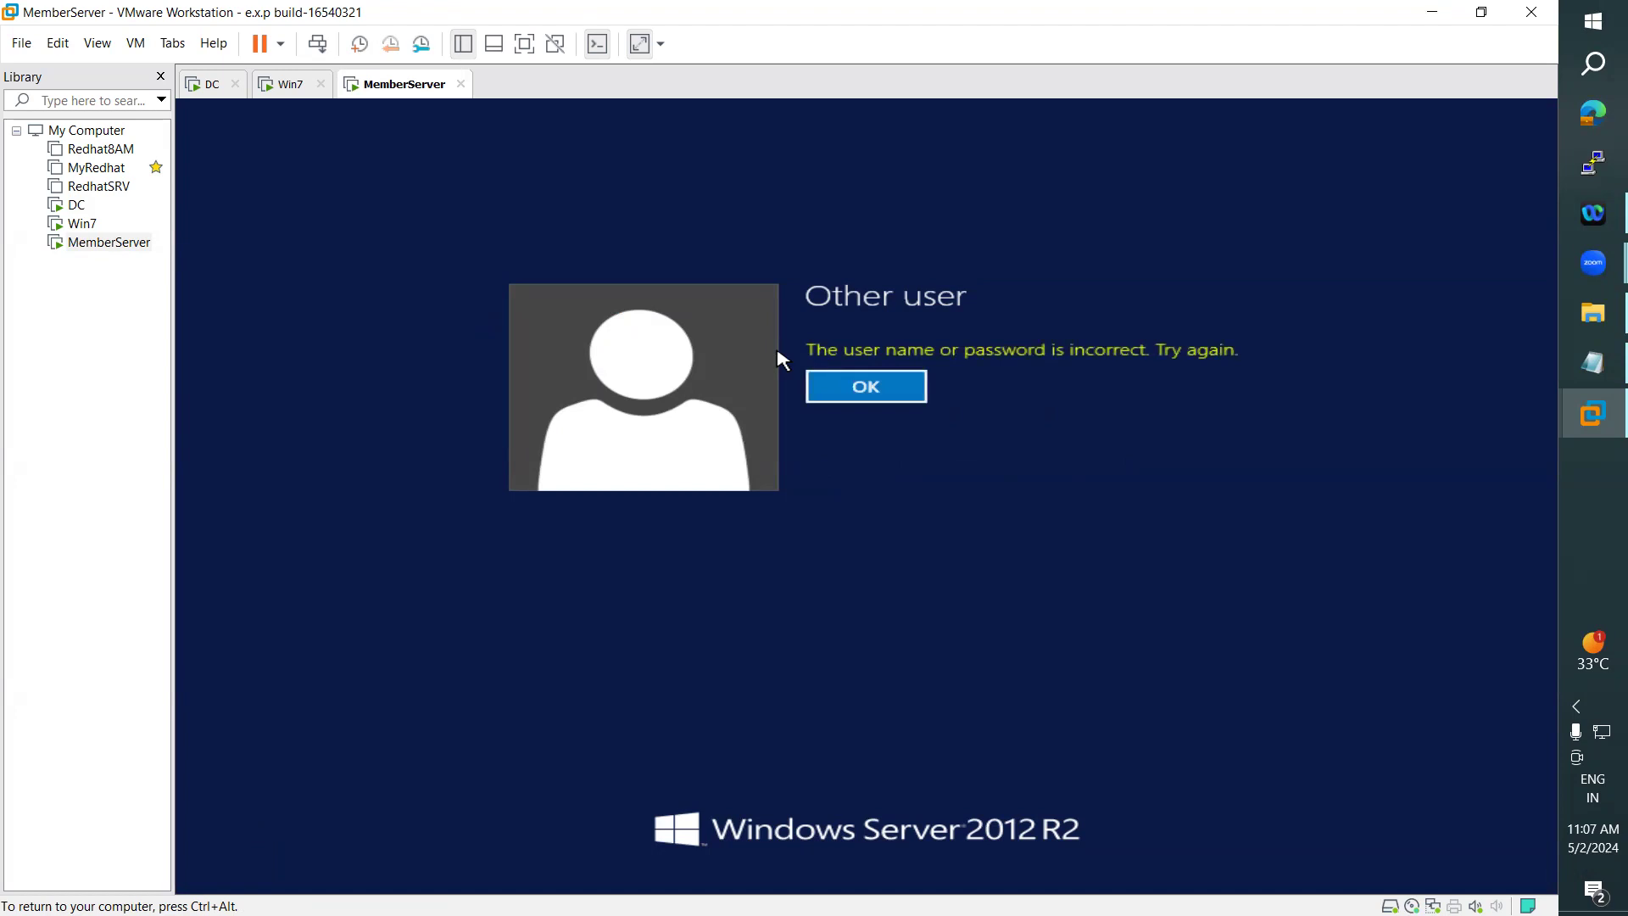
key(Return)
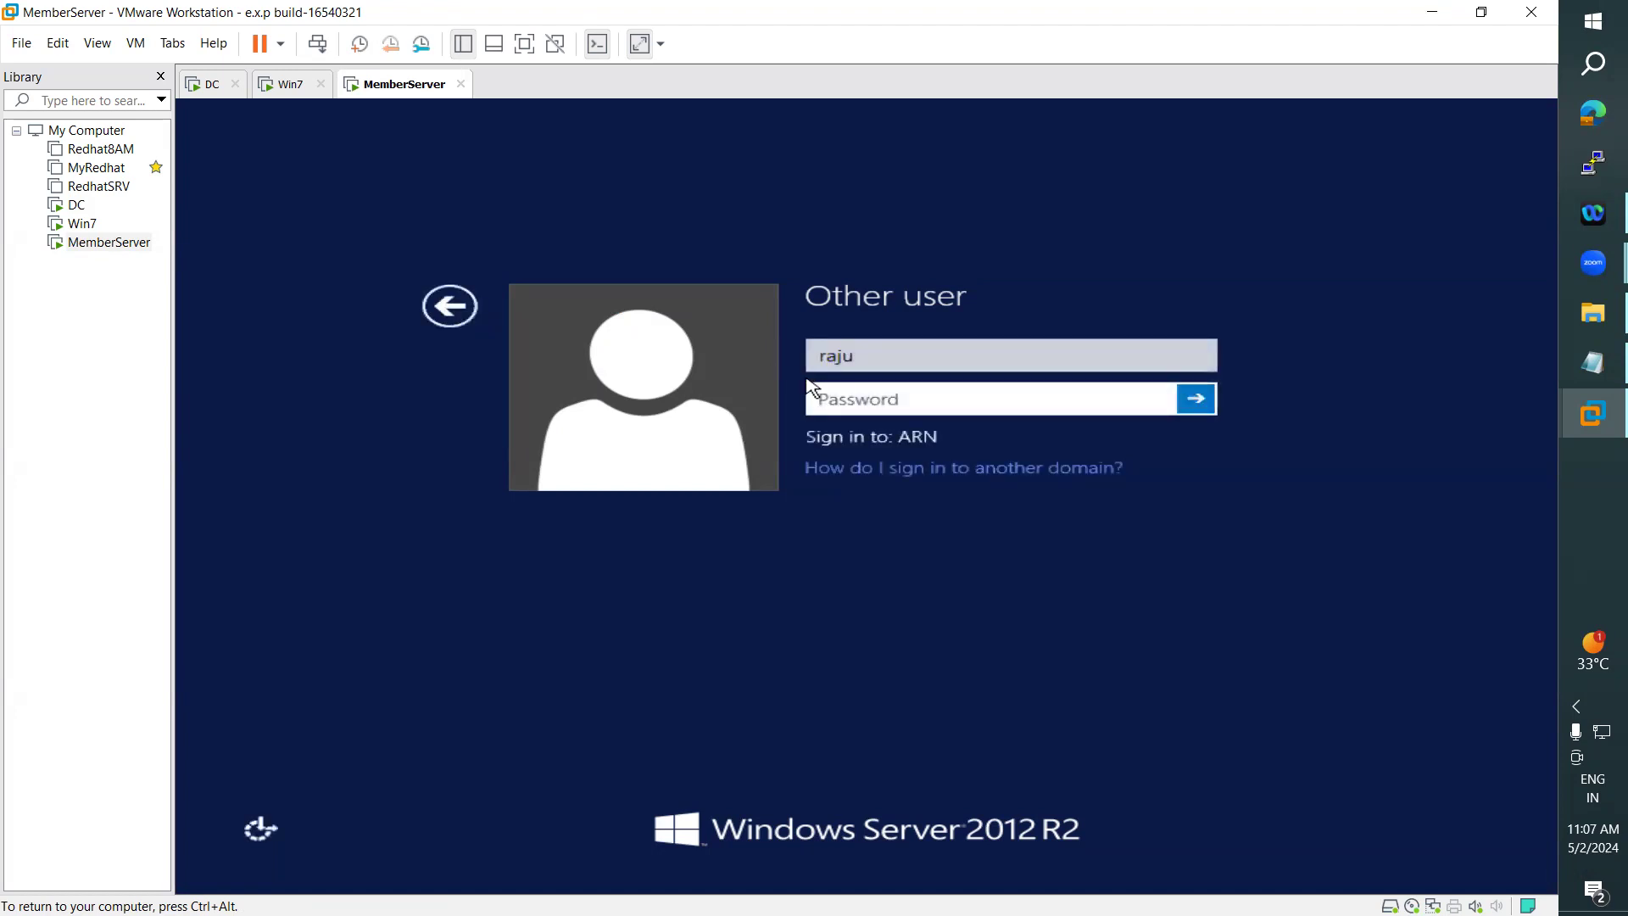
double_click(854, 357)
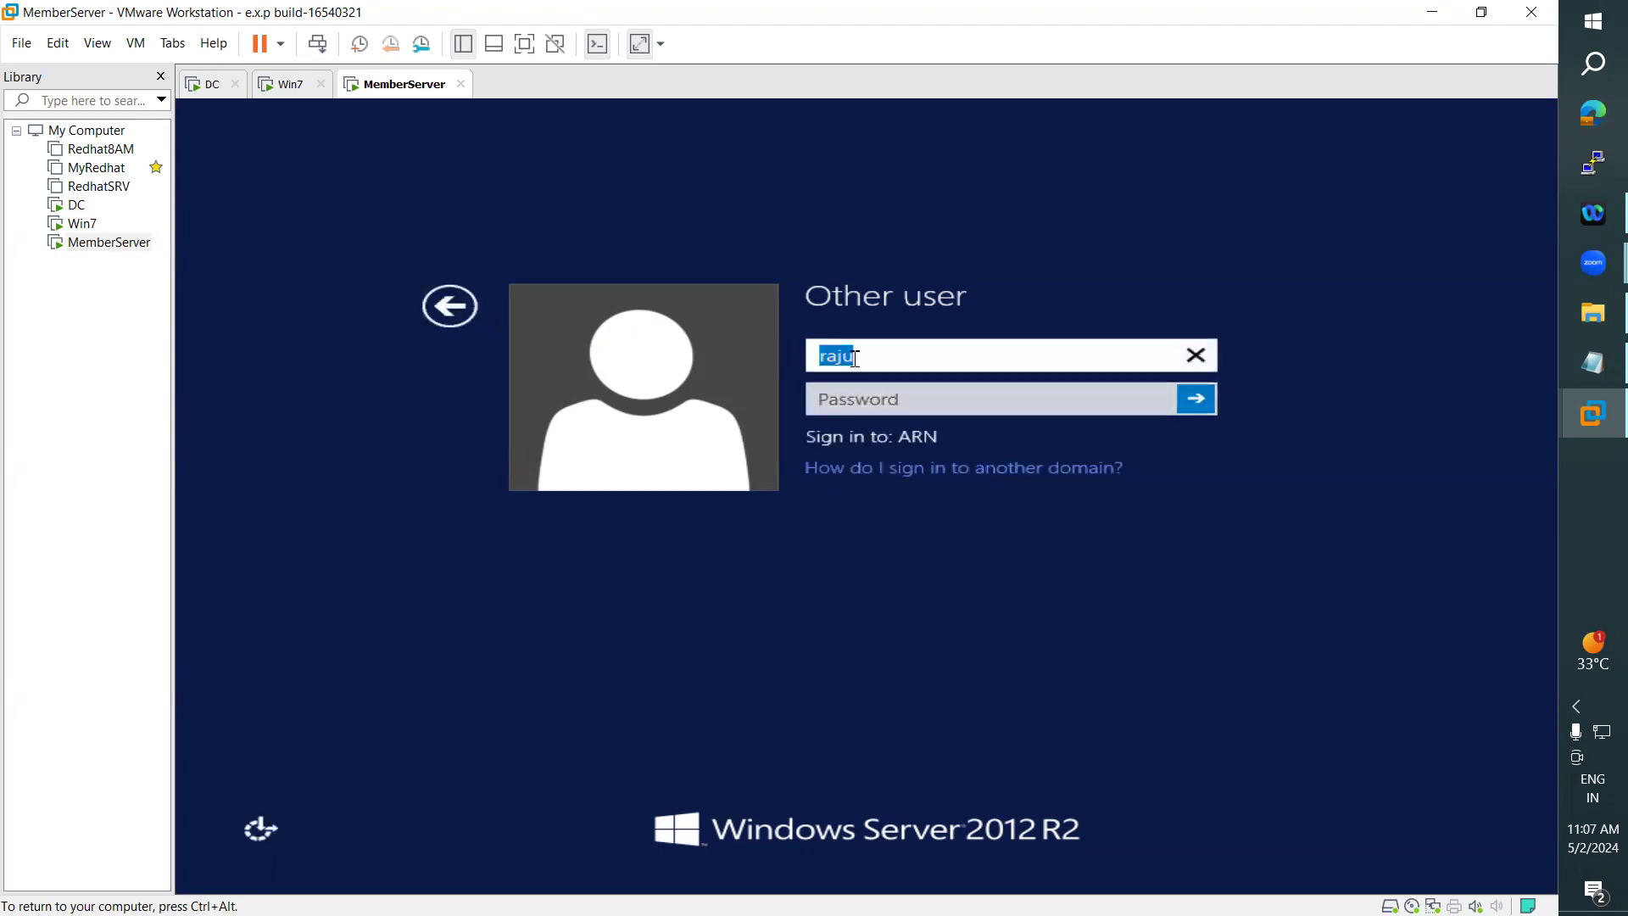
key(Home)
text(ARN)
- On the DC, reset the password of the user below RAS and IAS Servers, unlocking the account and not requiring a password change at next logon
click(208, 85)
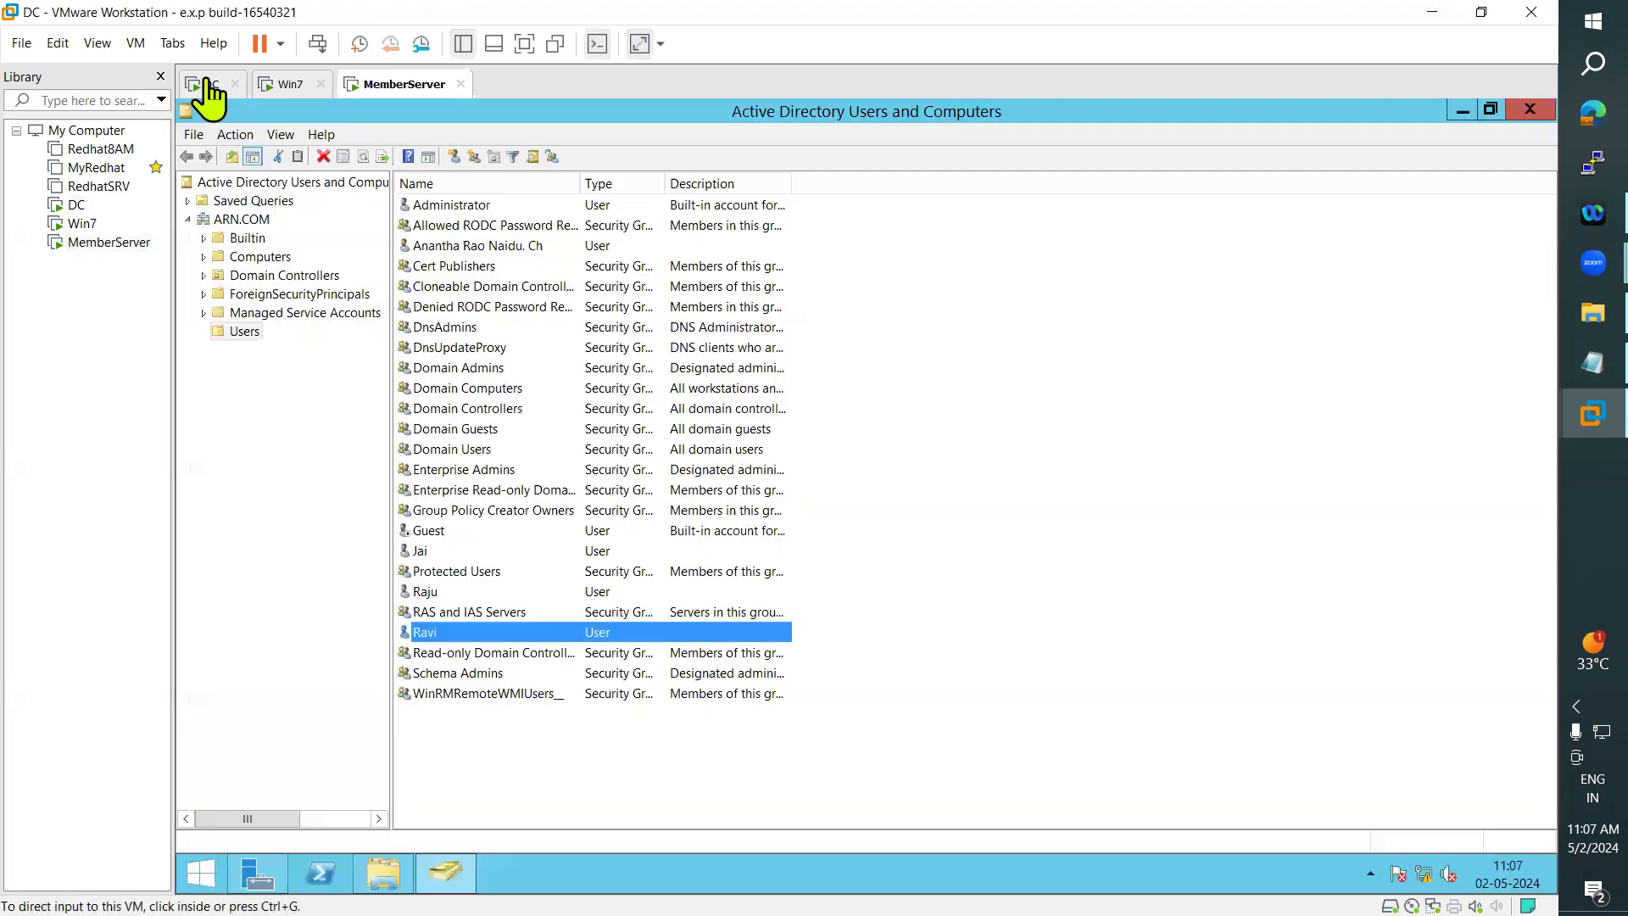
click(433, 631)
right_click(435, 633)
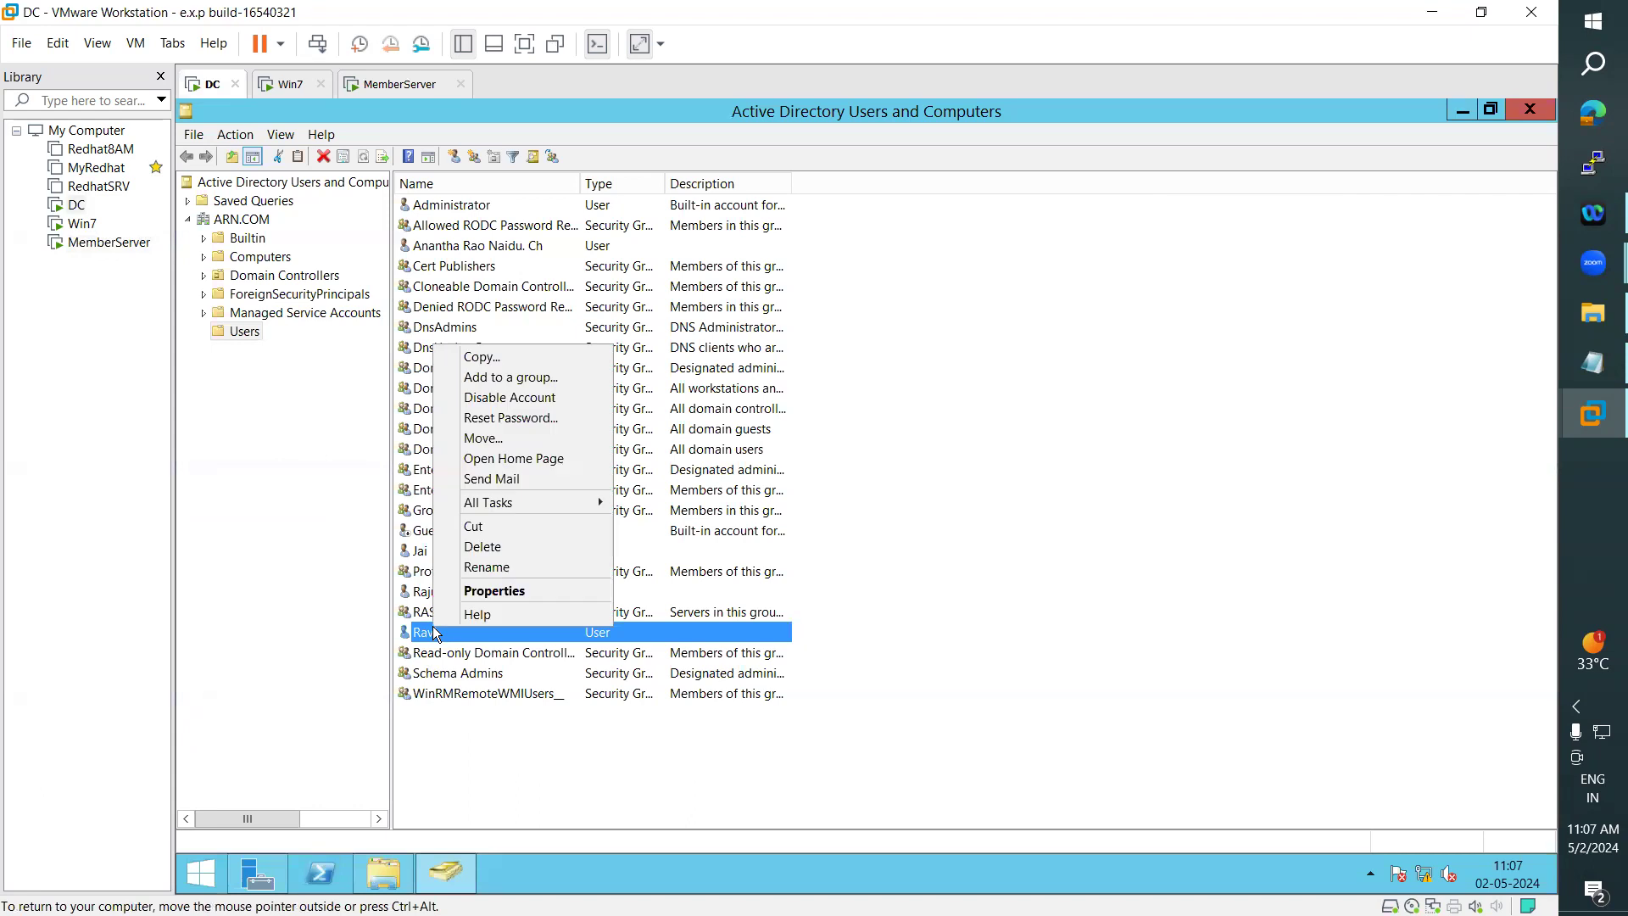
click(510, 418)
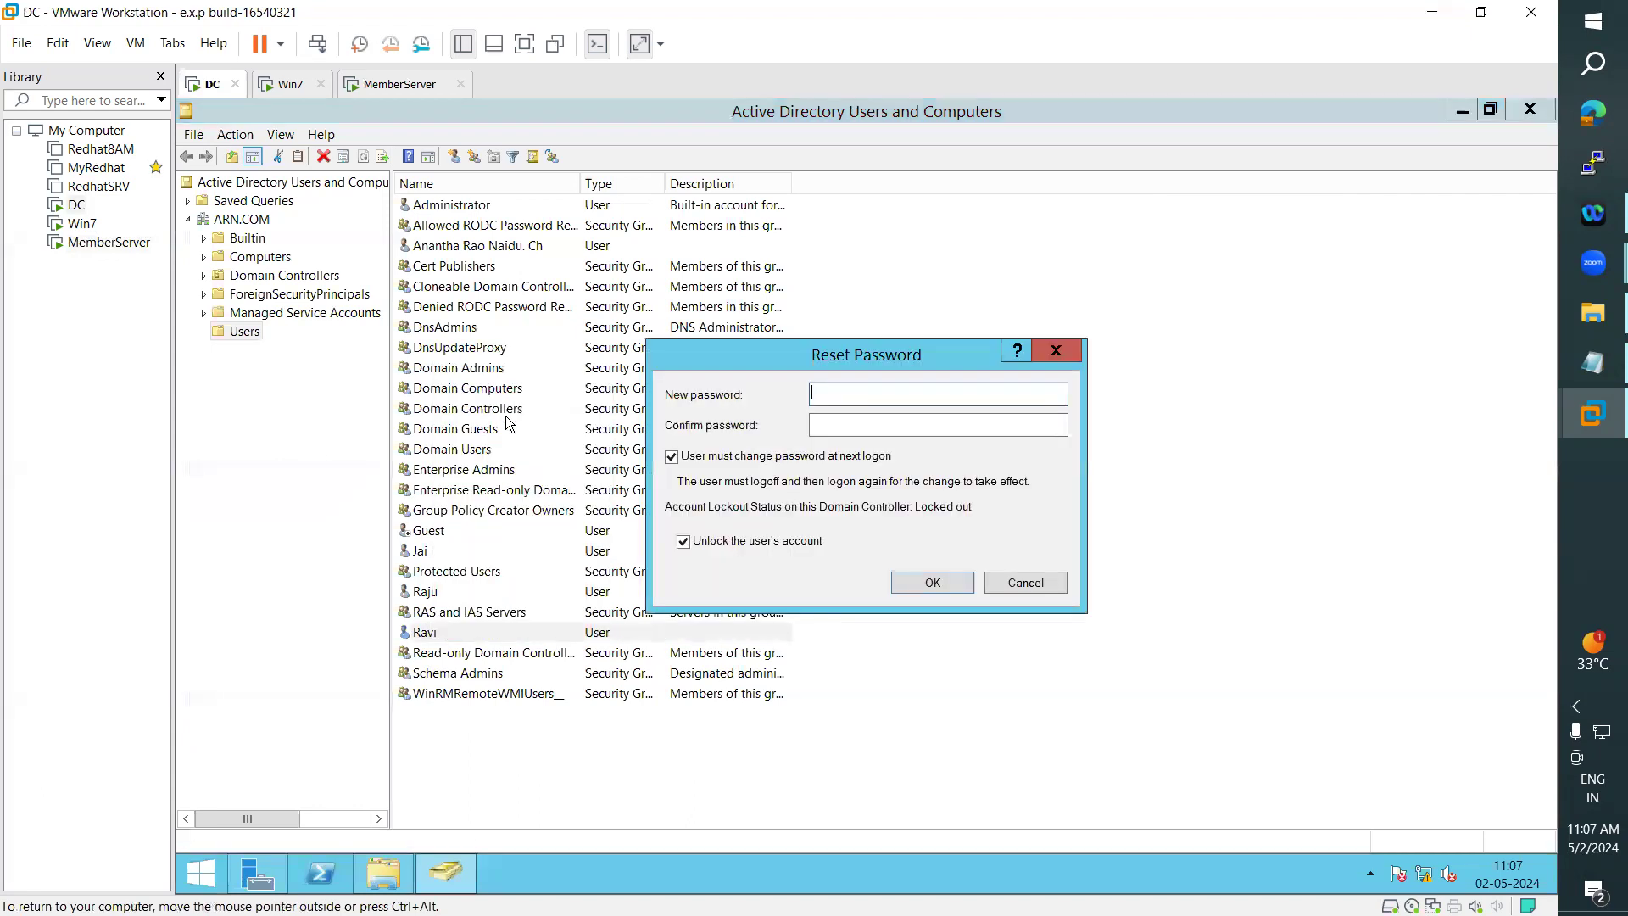
click(672, 456)
click(854, 392)
text(•••••••••)
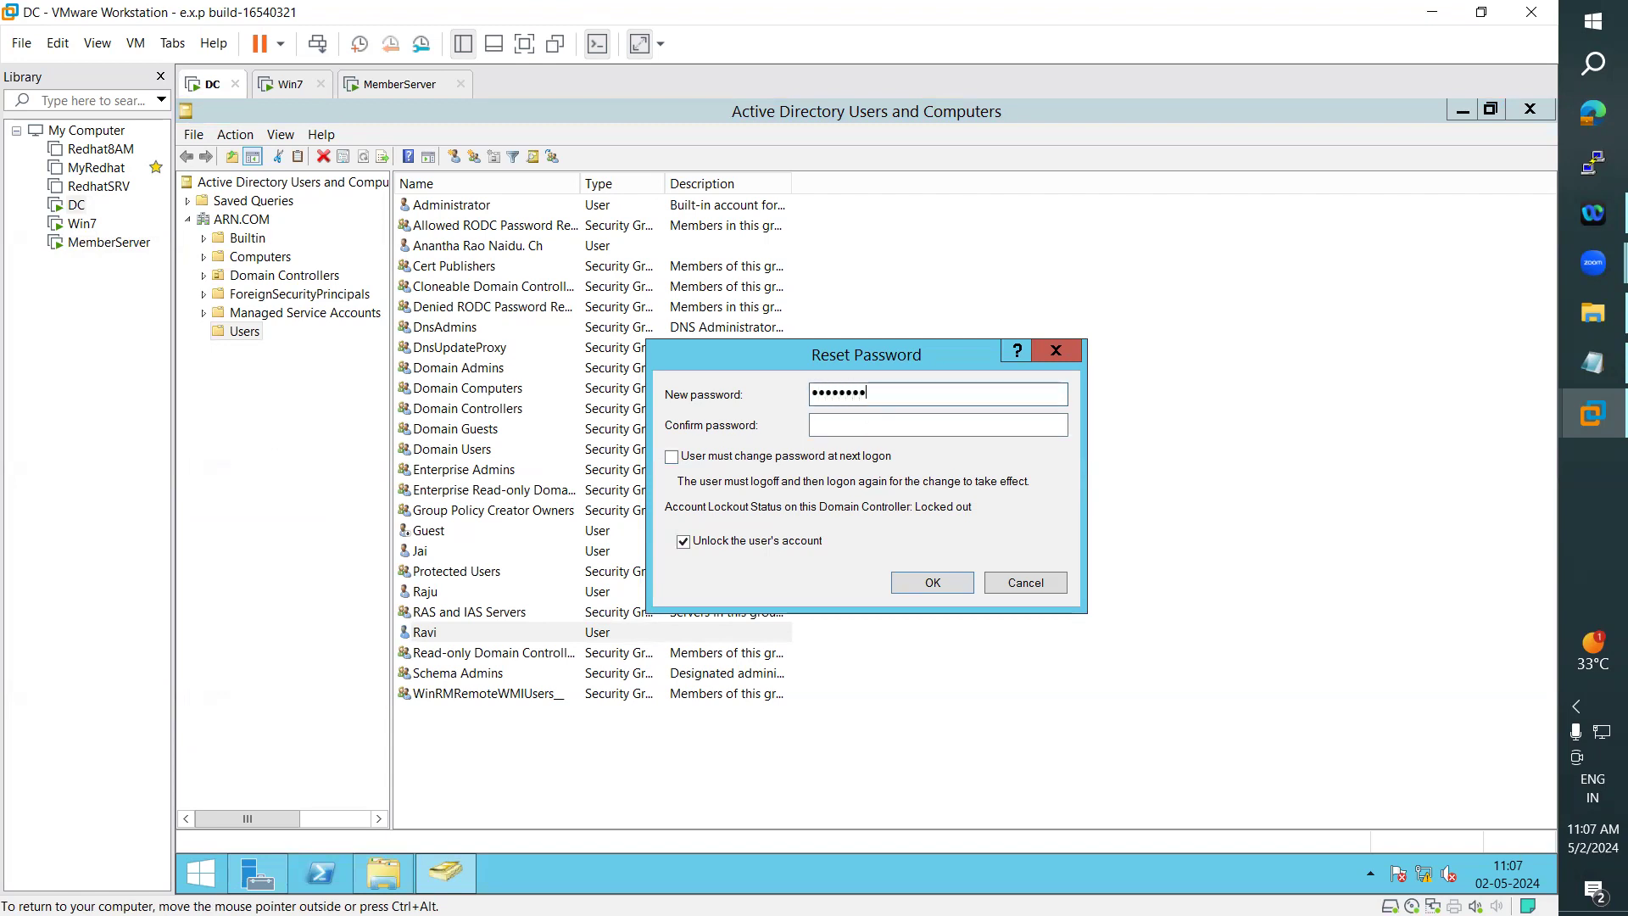
key(Tab)
text(••••)
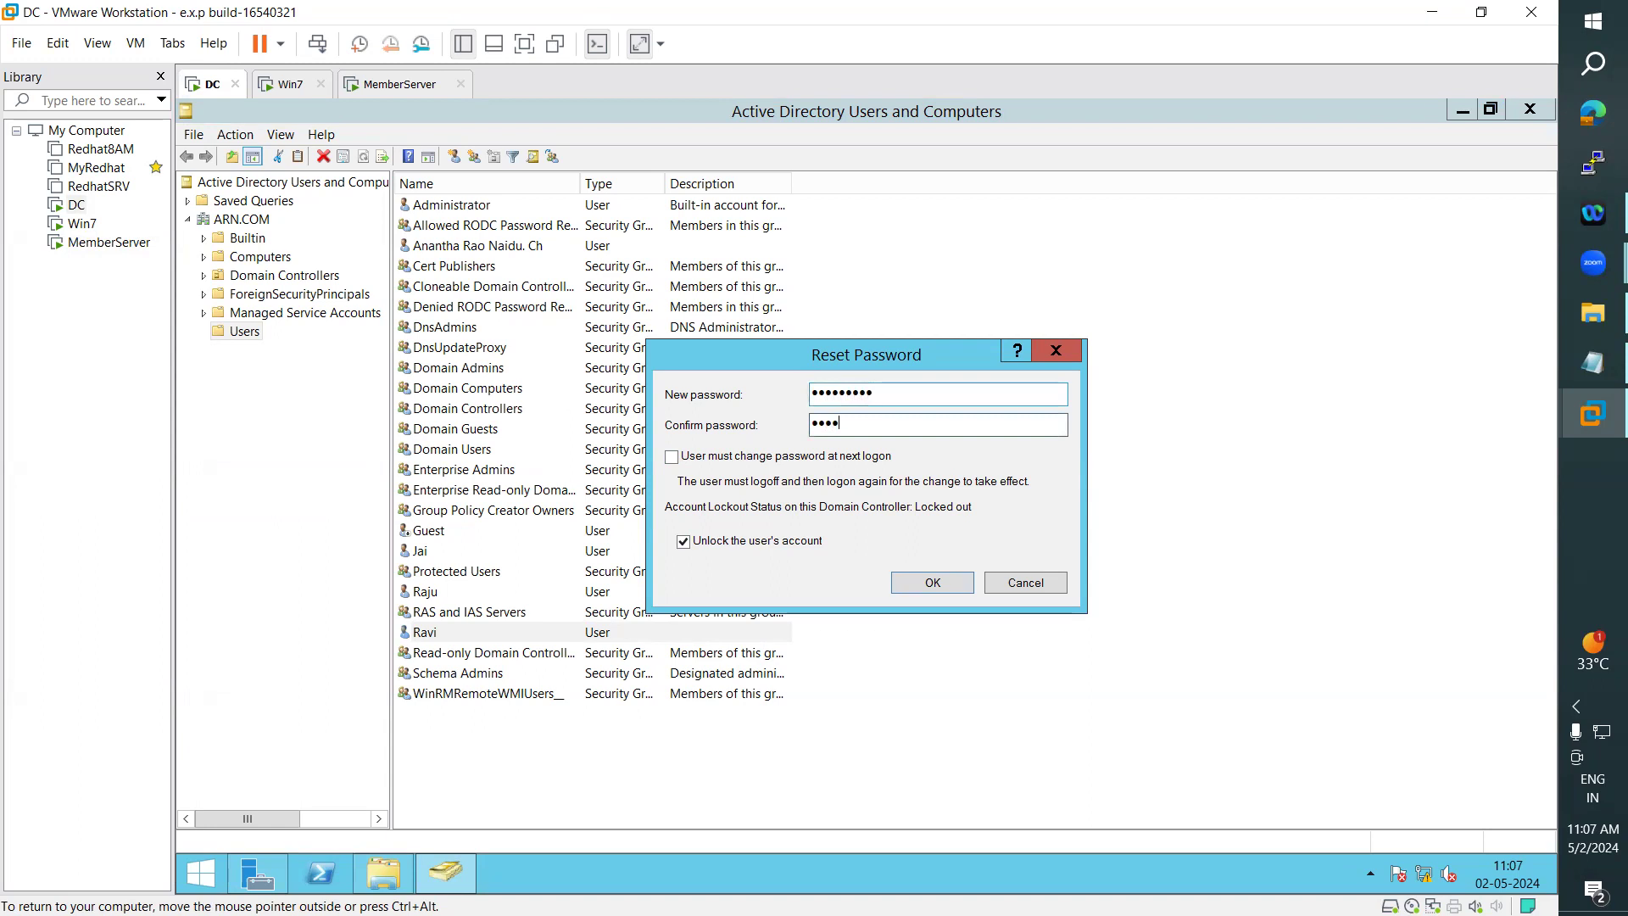
text(•••••)
click(967, 583)
click(988, 568)
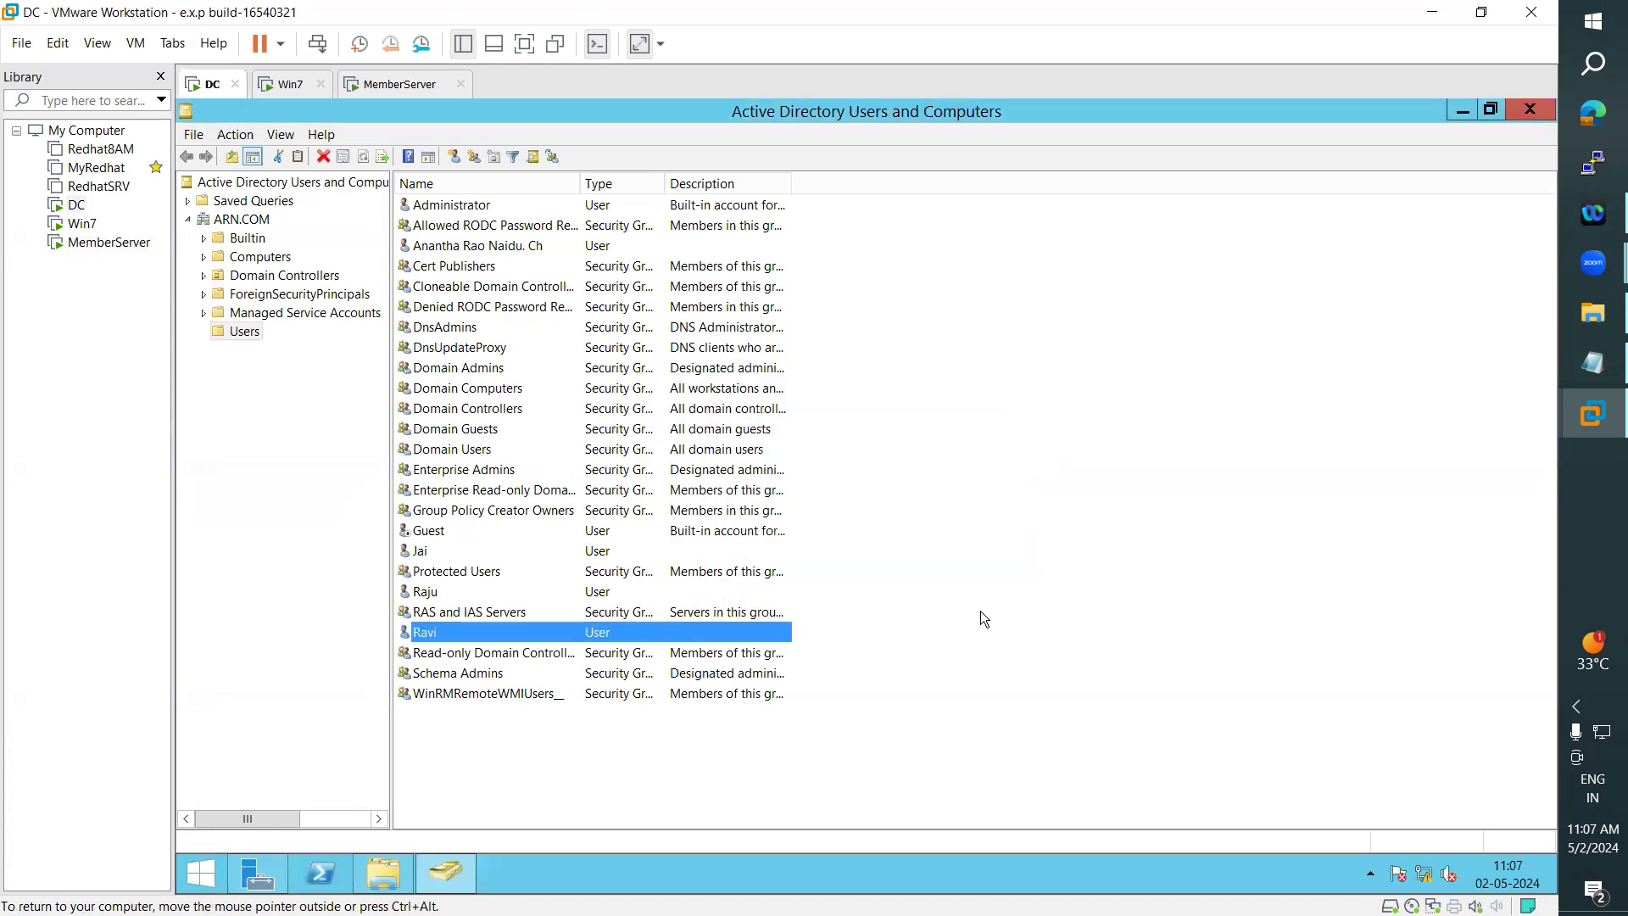
- Sign in to MemberServer as the domain user whose password was reset, entering the user name and new password, and dismiss the Shutdown Event Tracker
click(403, 85)
click(937, 354)
double_click(937, 354)
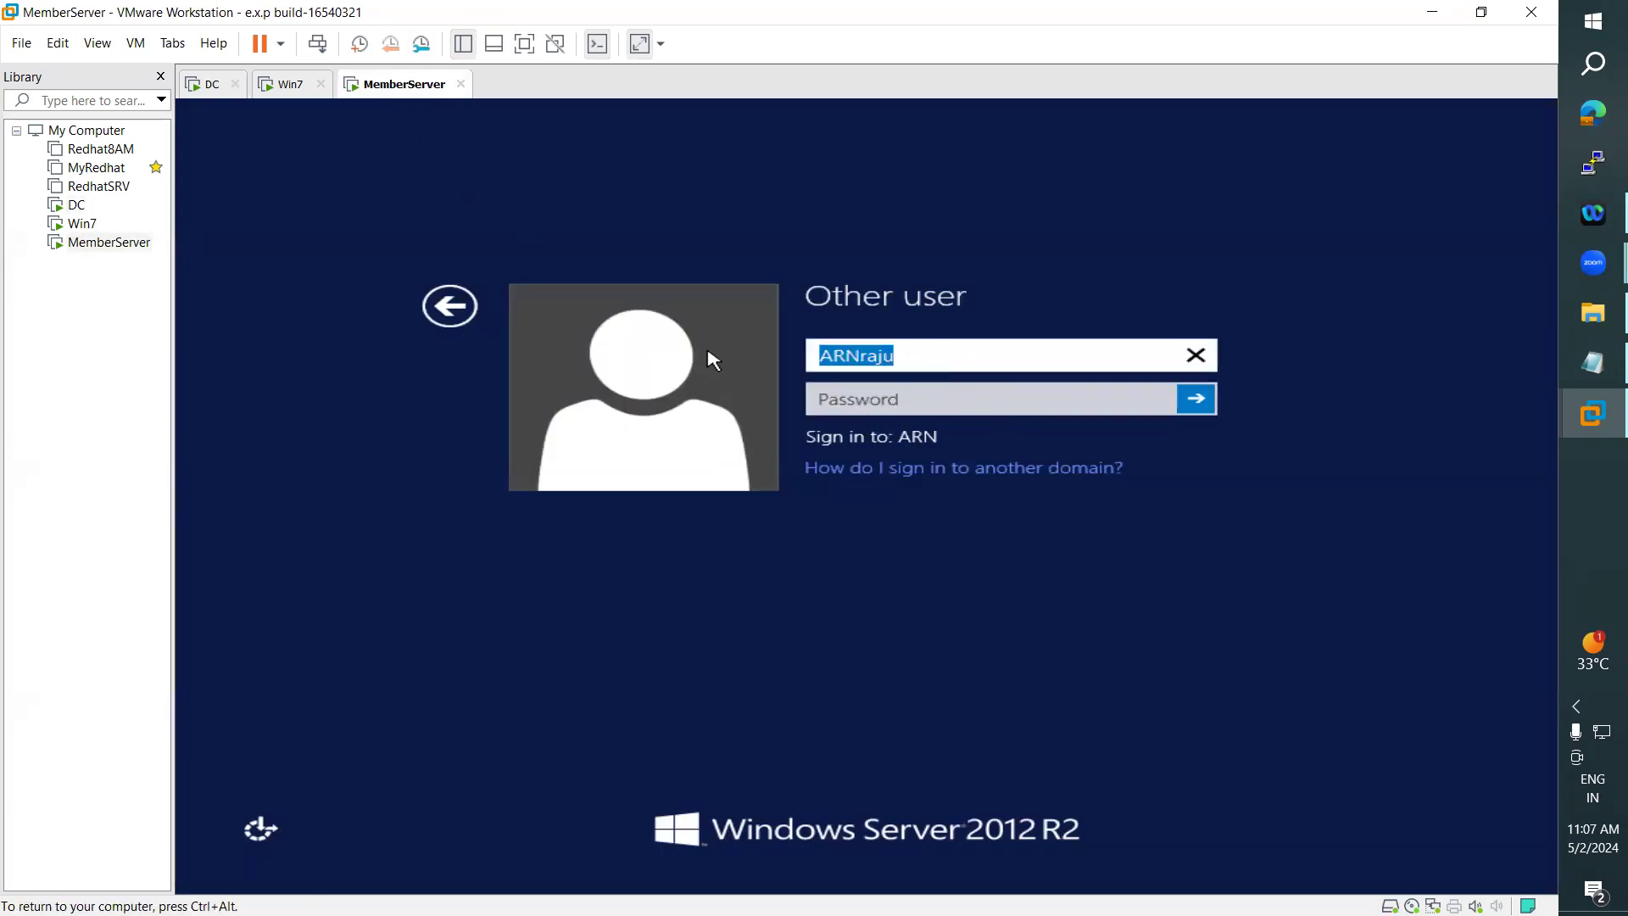
text(ravi)
key(Tab)
text(*********)
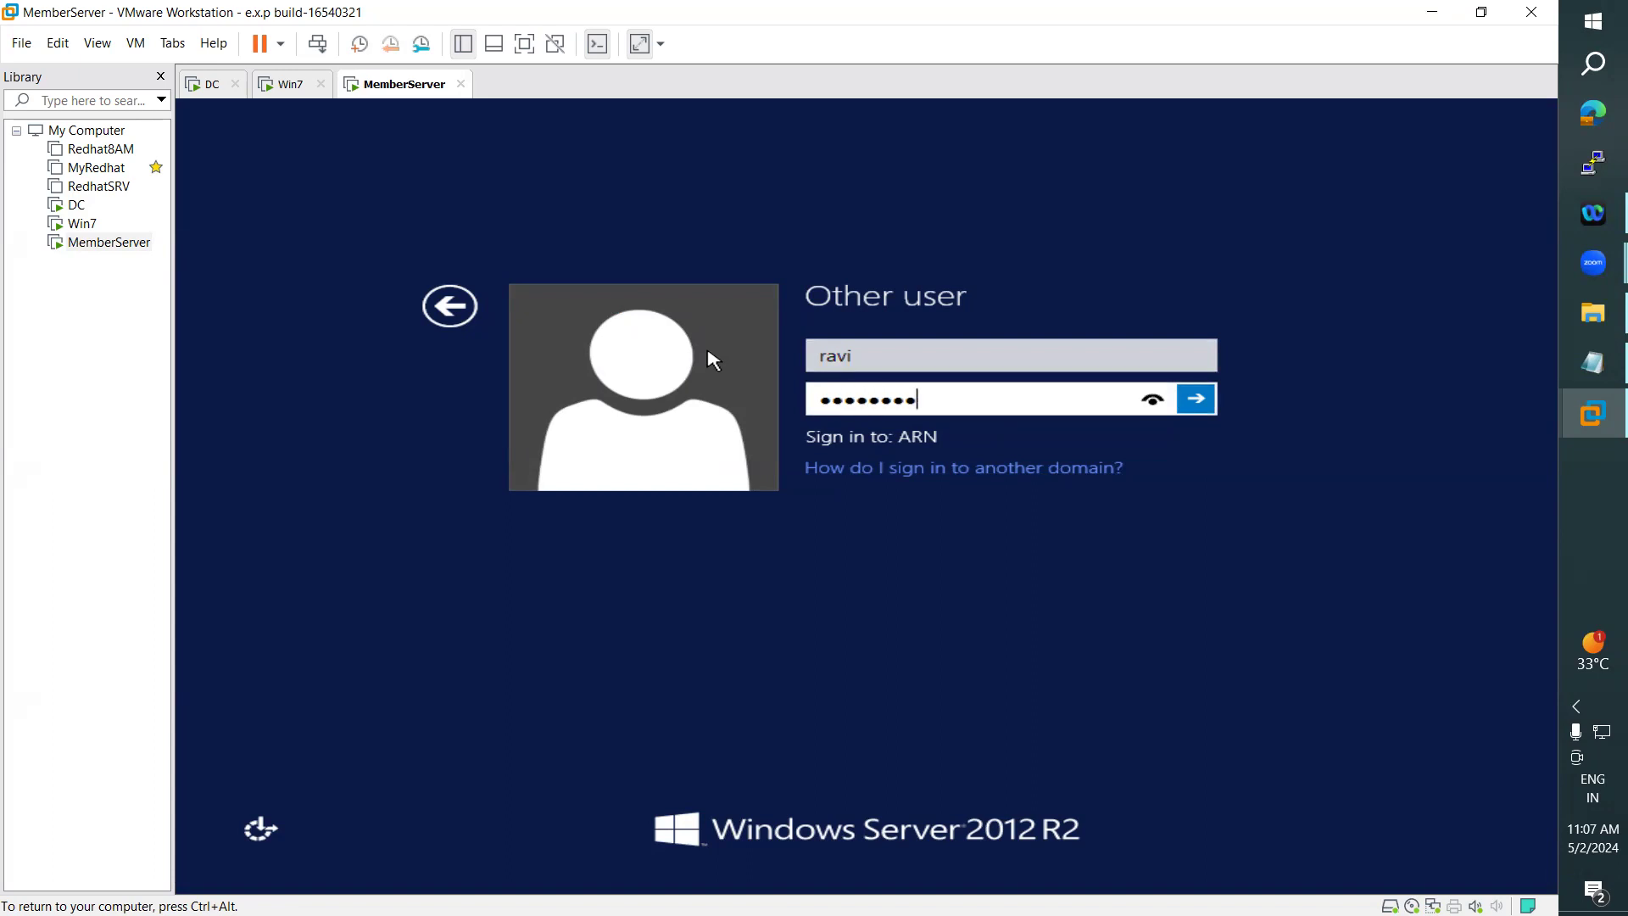
key(Return)
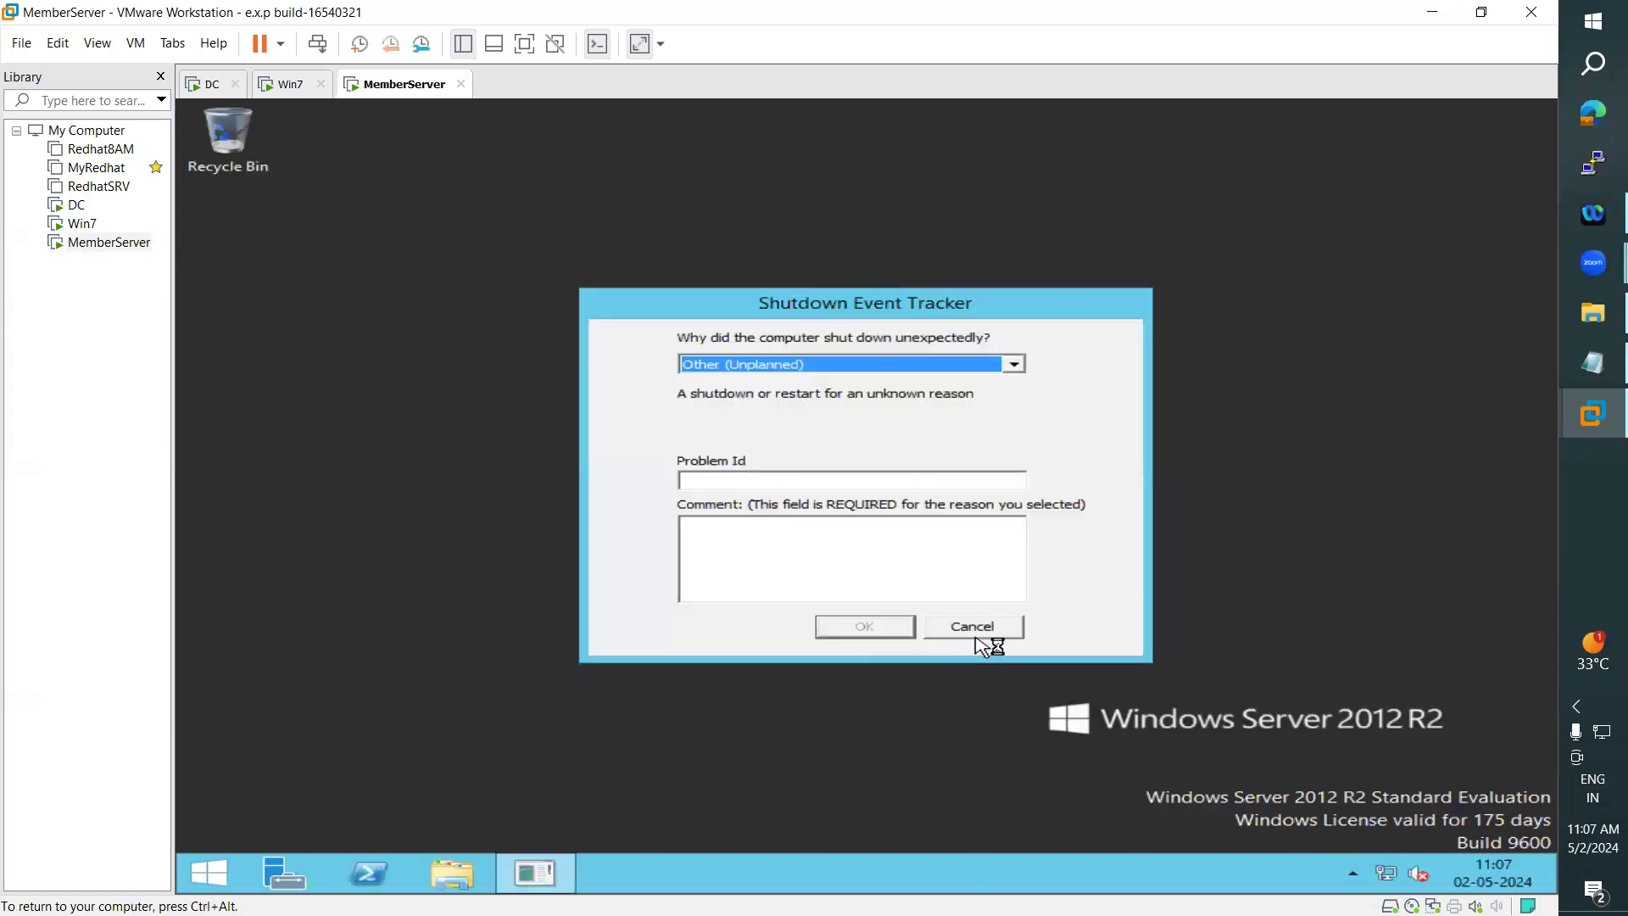
click(976, 636)
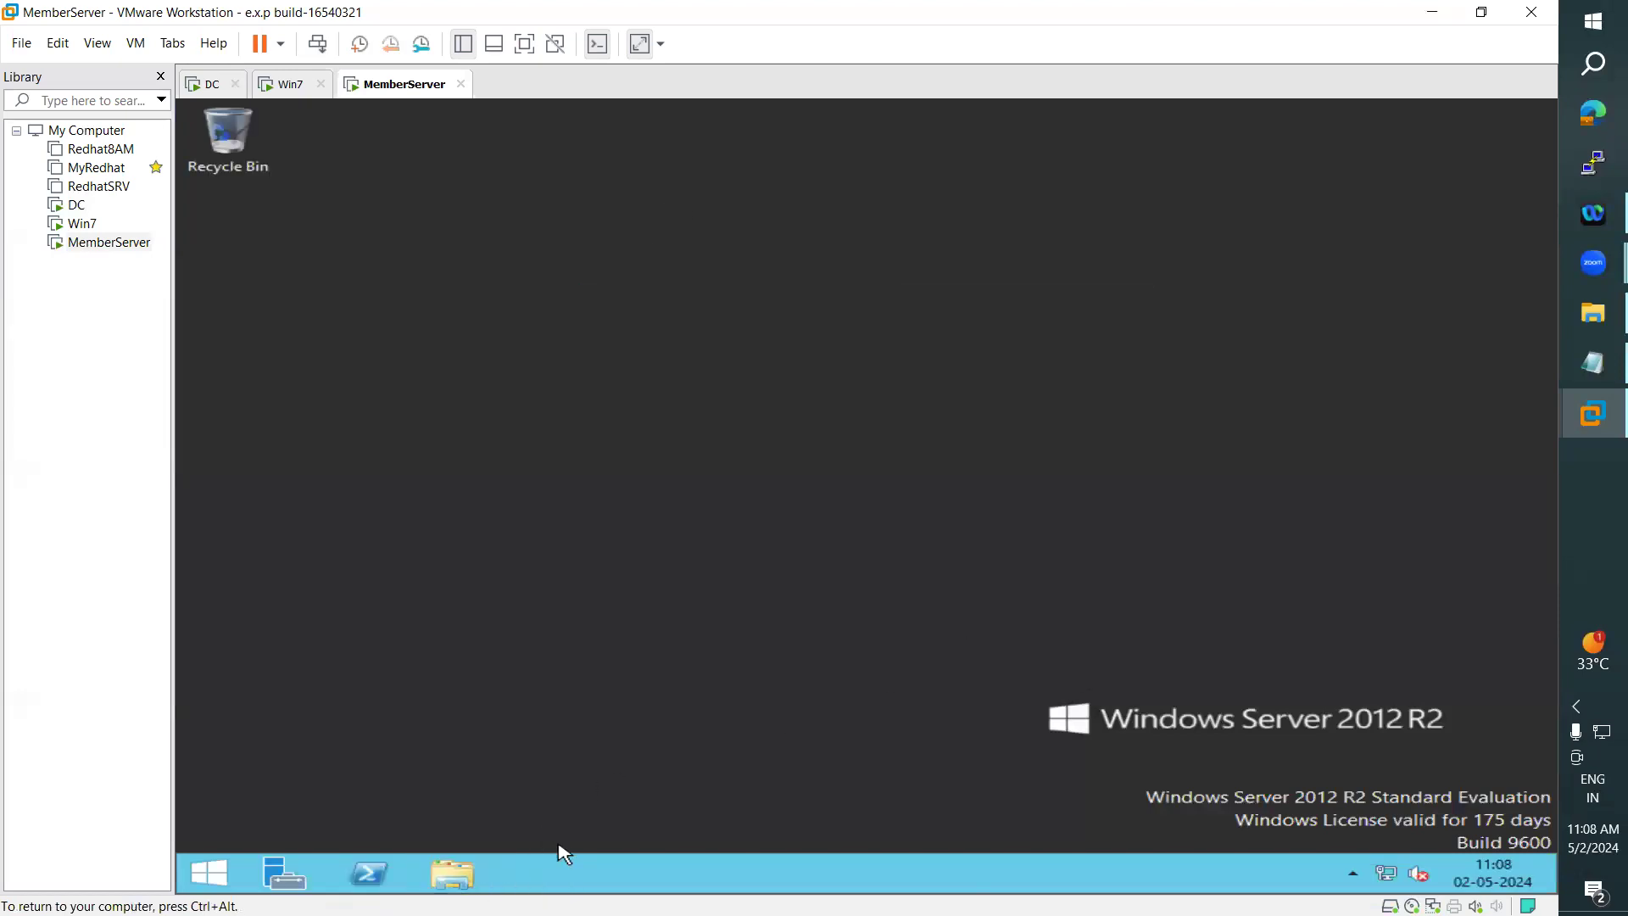
- Open File Explorer, try to browse to \\win-pc, and decline the VMware Tools request to log off
click(452, 874)
click(909, 250)
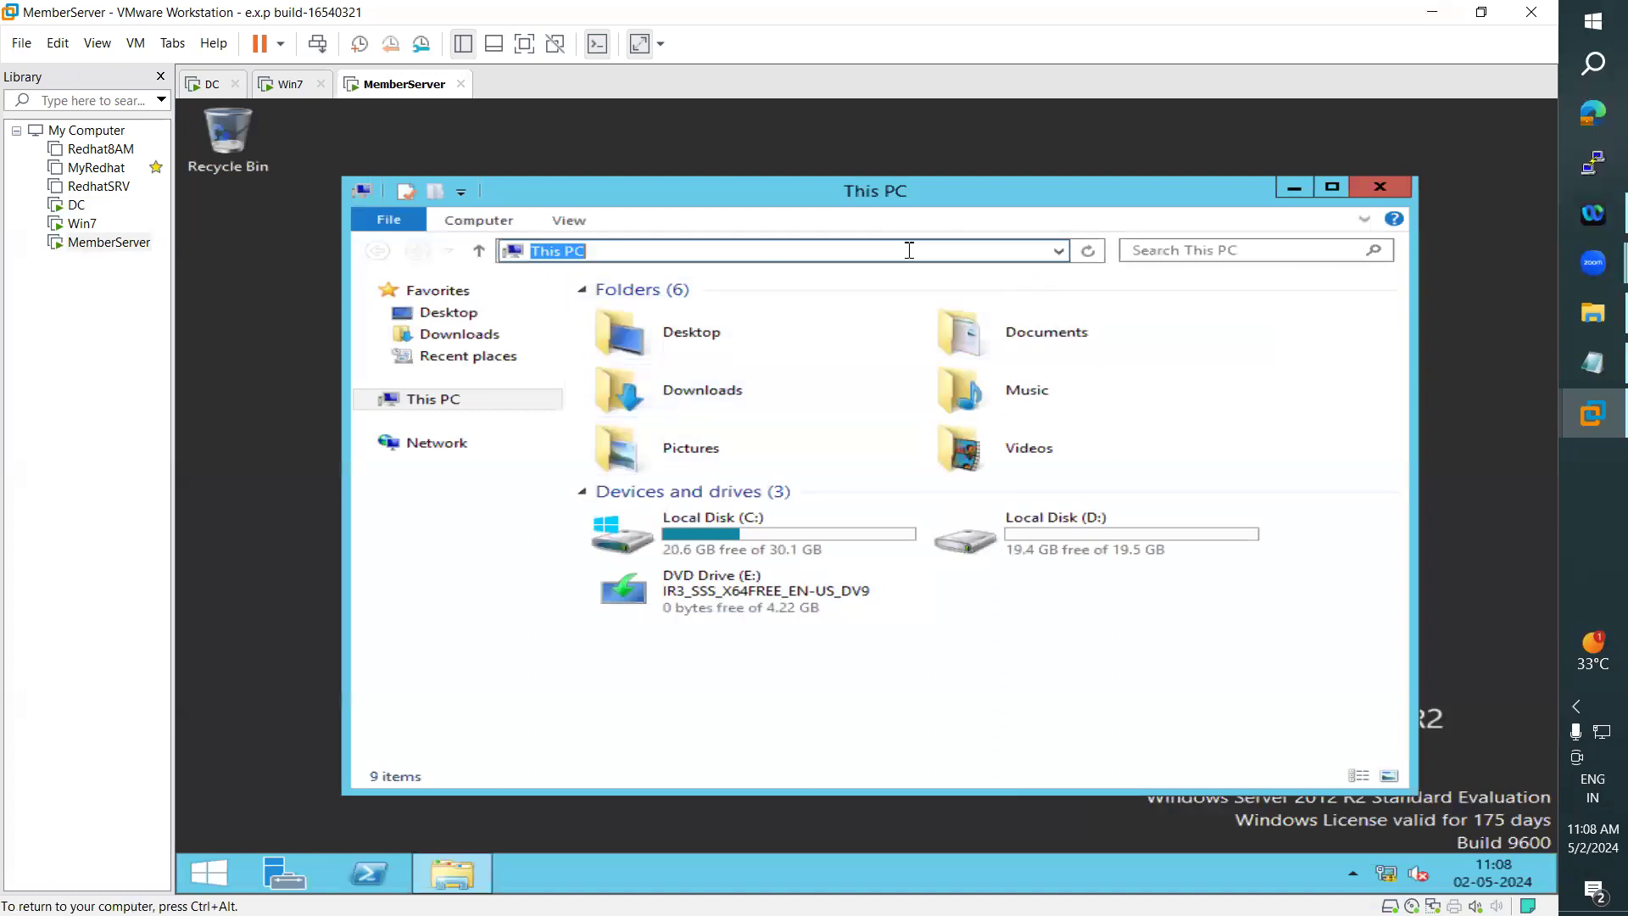
text(\win)
text(-pc)
key(Return)
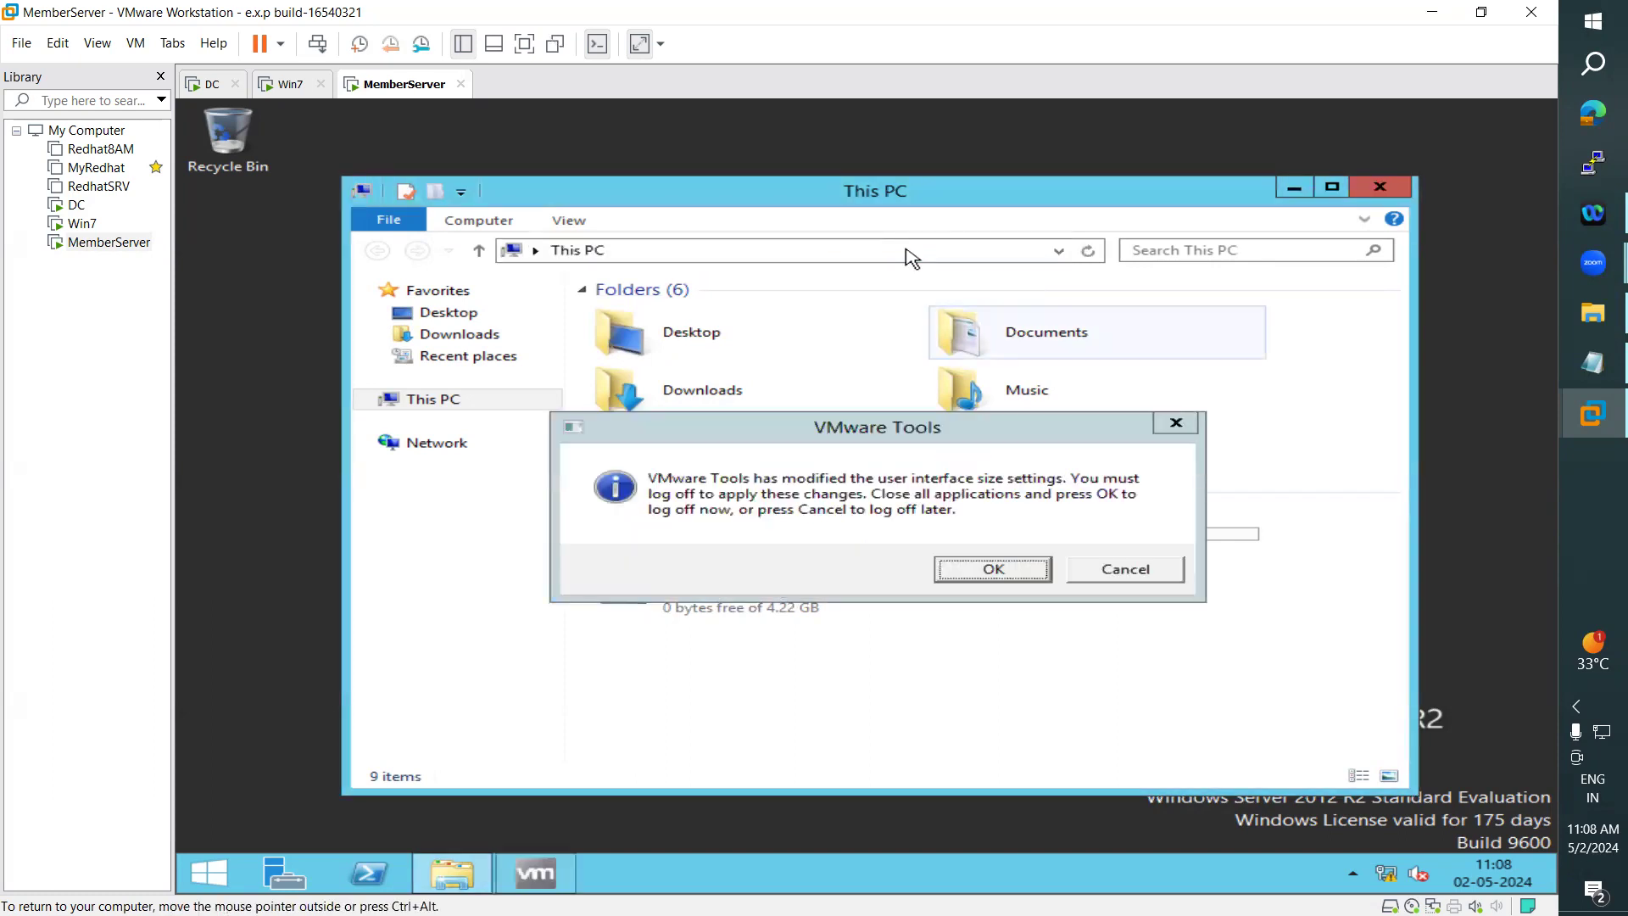
click(1126, 571)
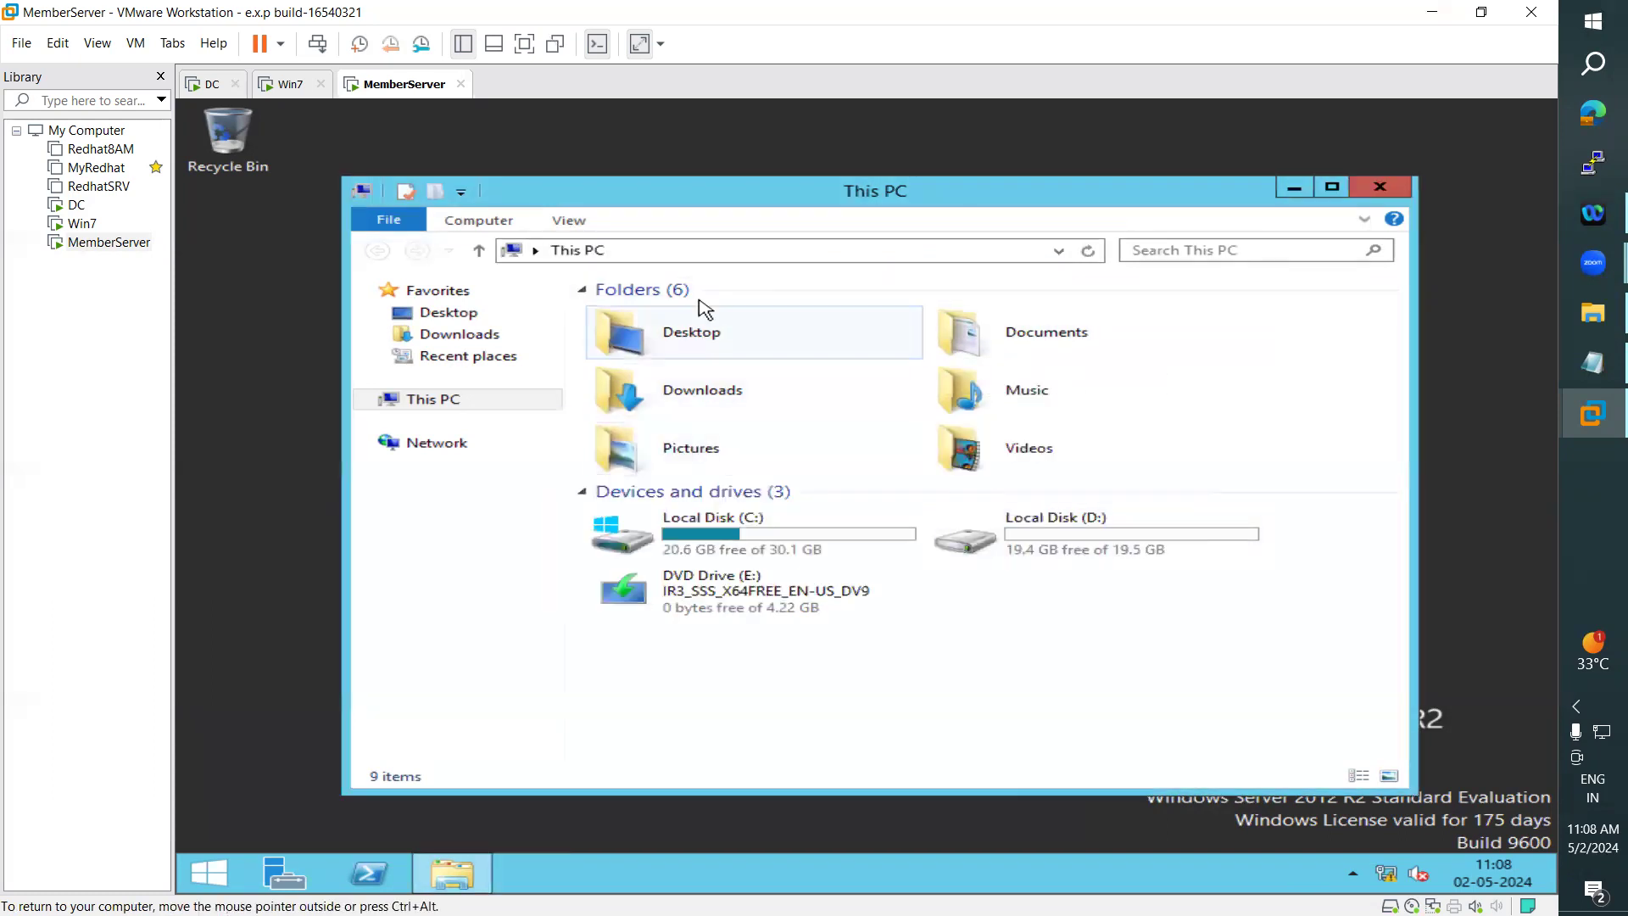
- Try to open the shared folder \\win-ad\Data as the signed-in domain user
click(661, 253)
text(\\win-ad\)
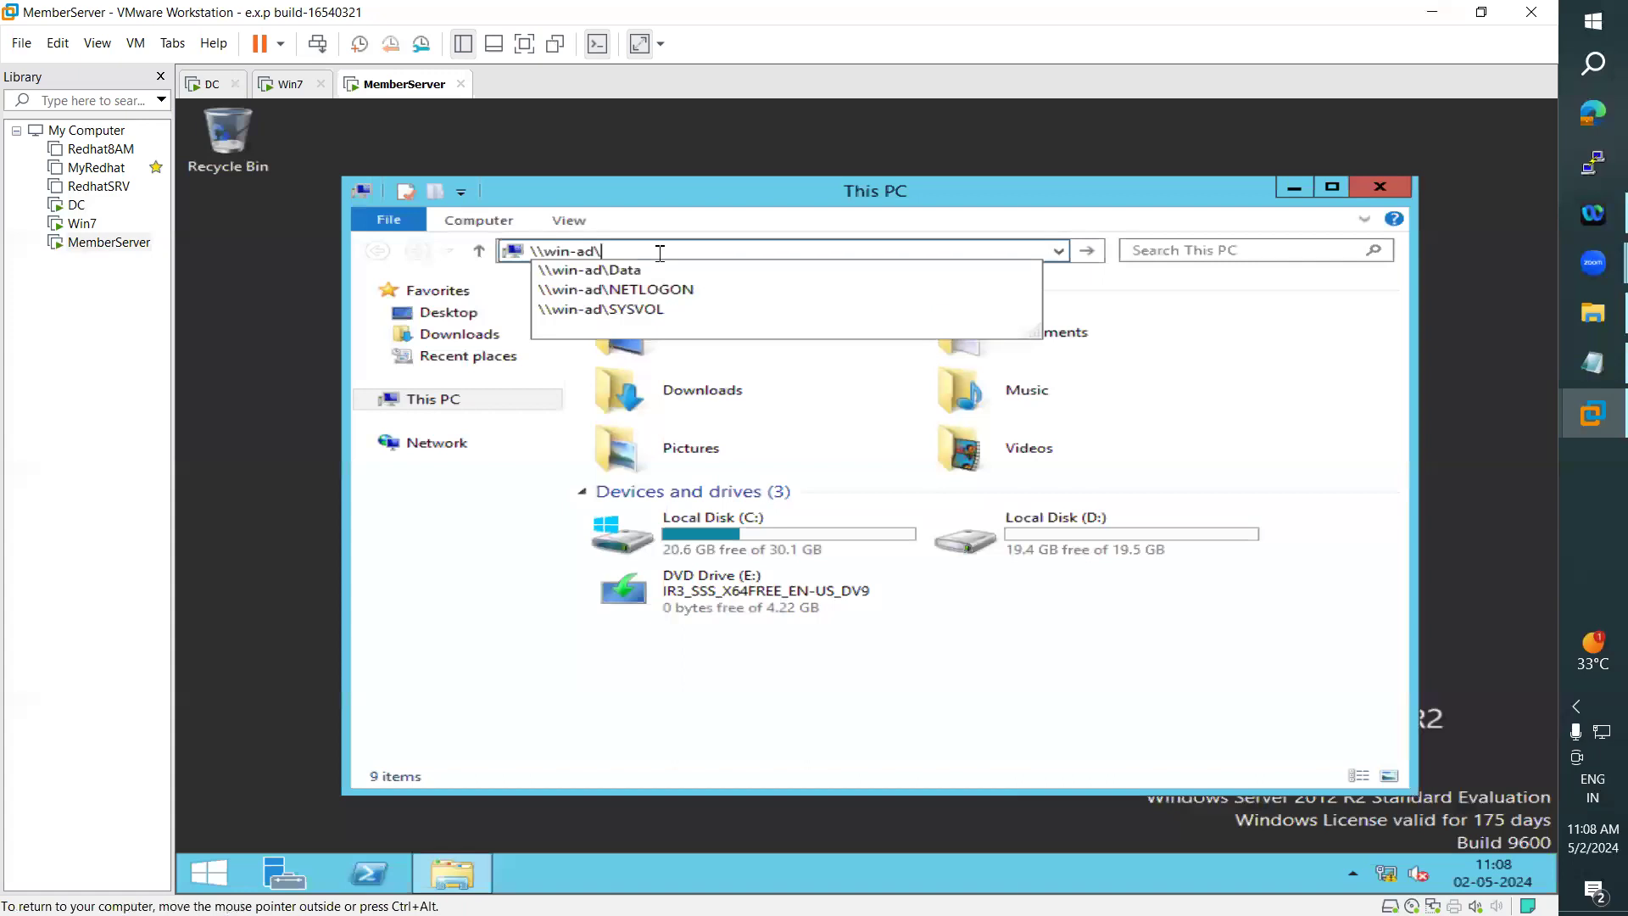
click(600, 271)
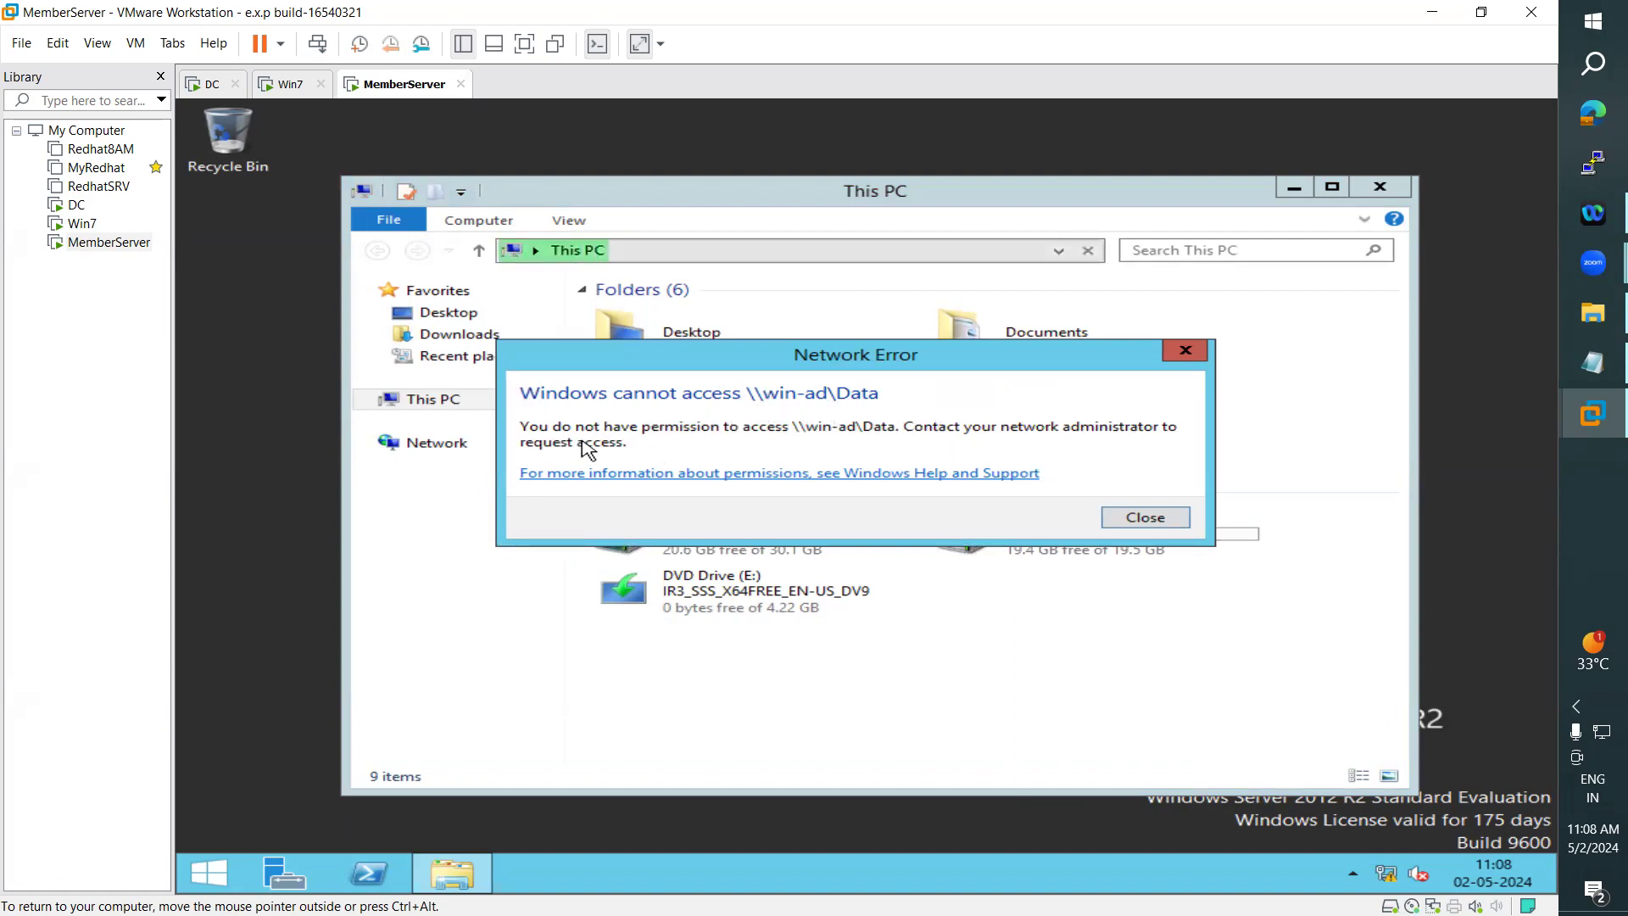
- Check which account is signed in on MemberServer, and close the network error for \\win-ad\Data
click(209, 873)
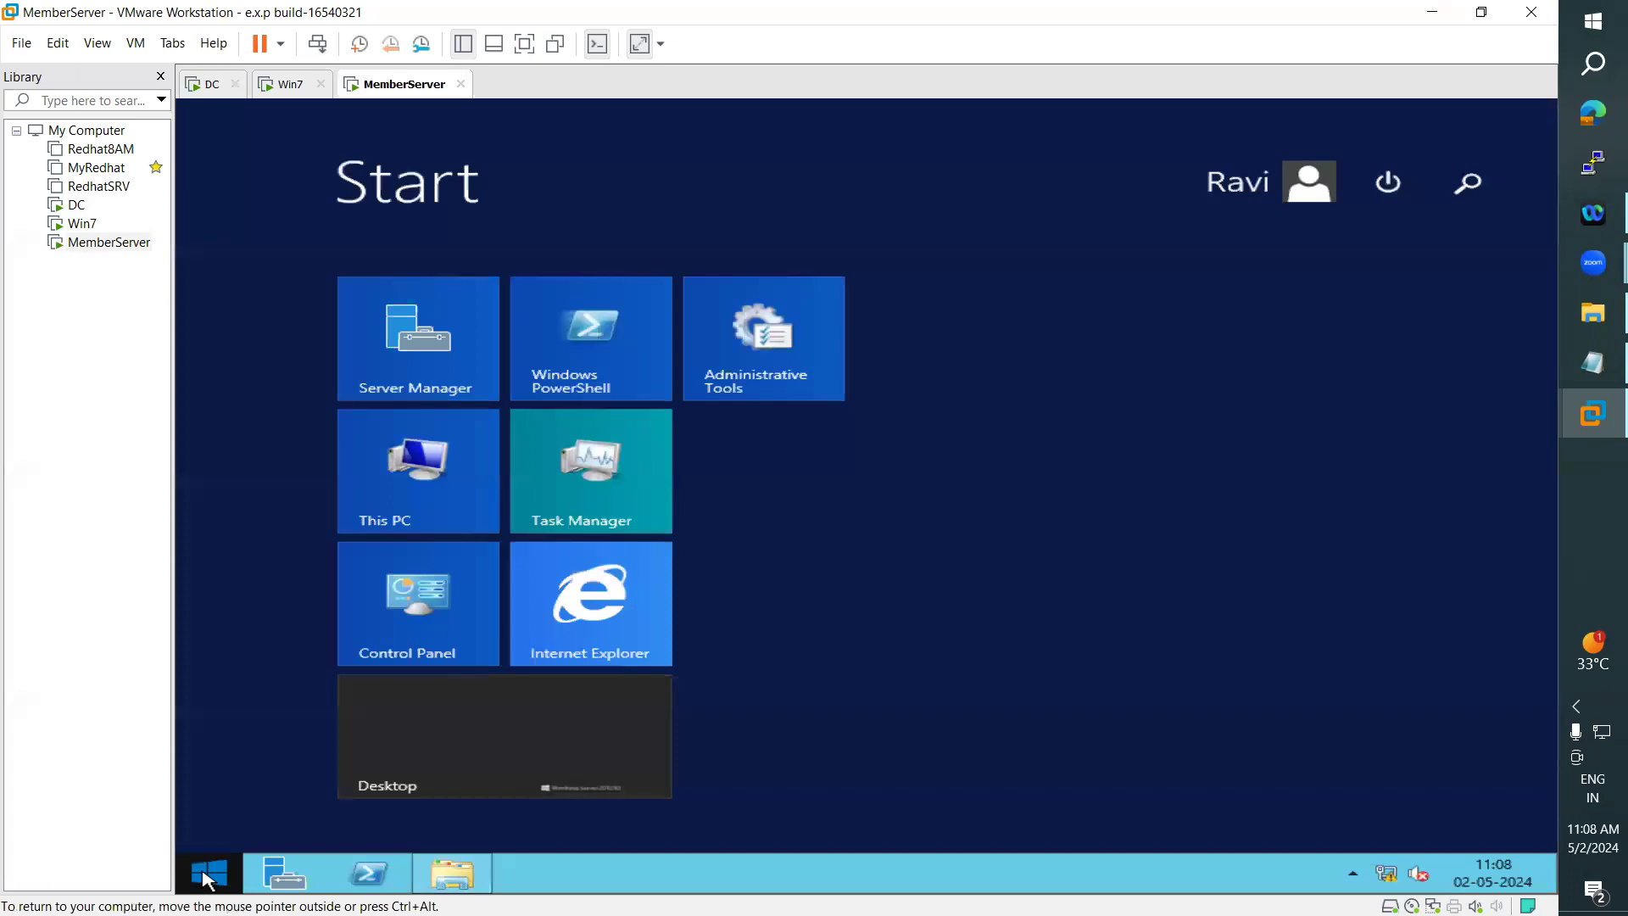
click(511, 721)
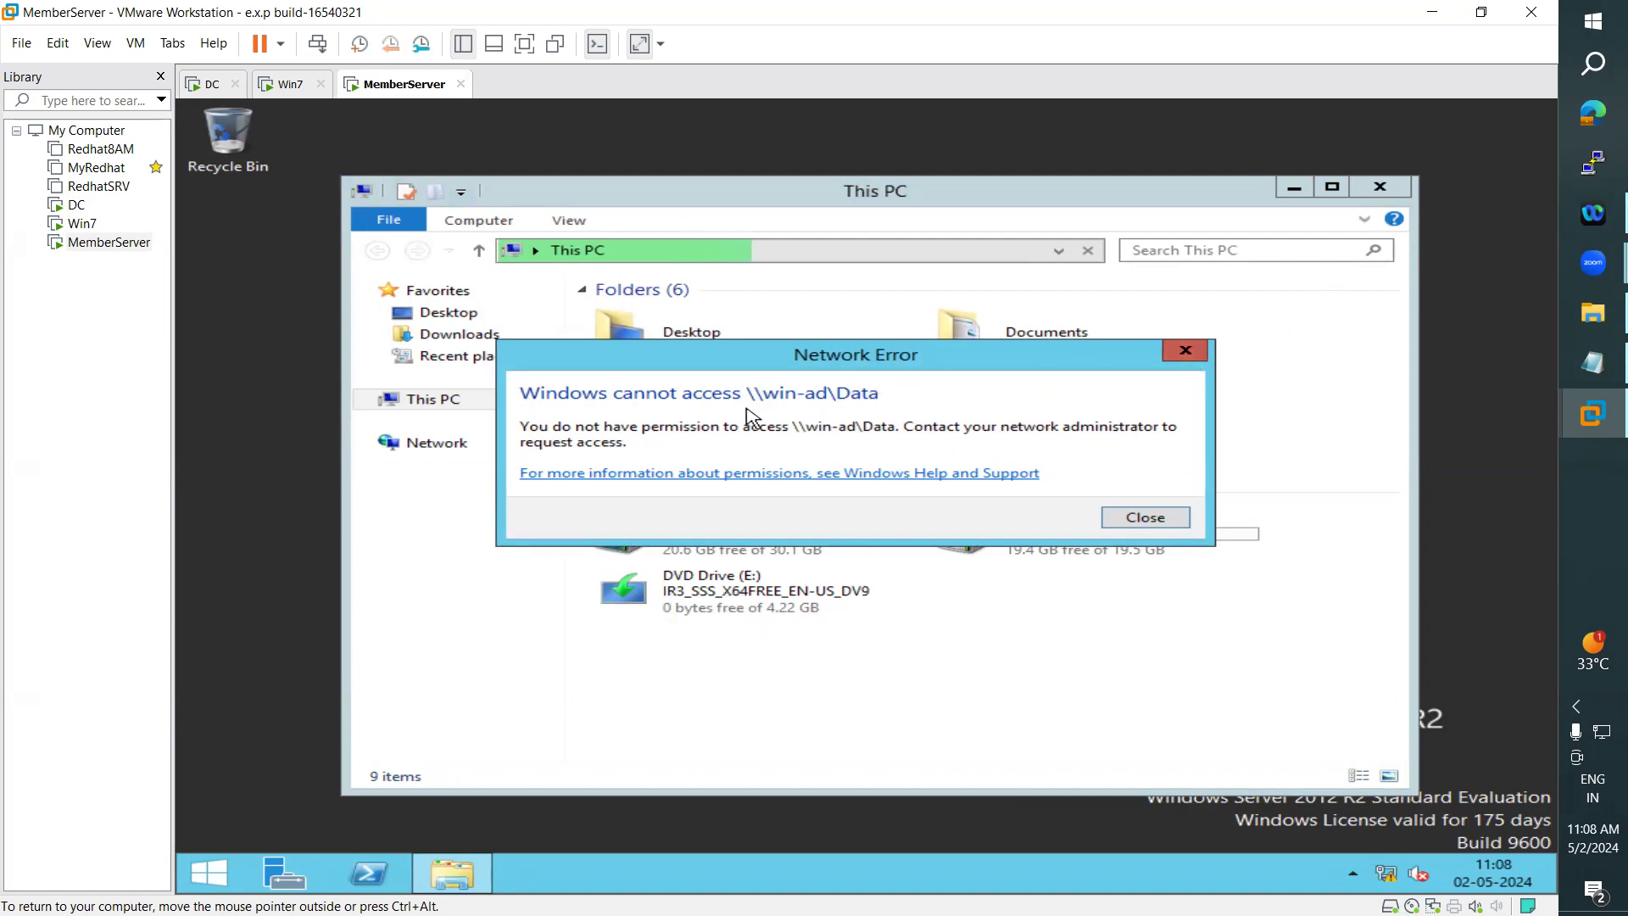
click(1188, 351)
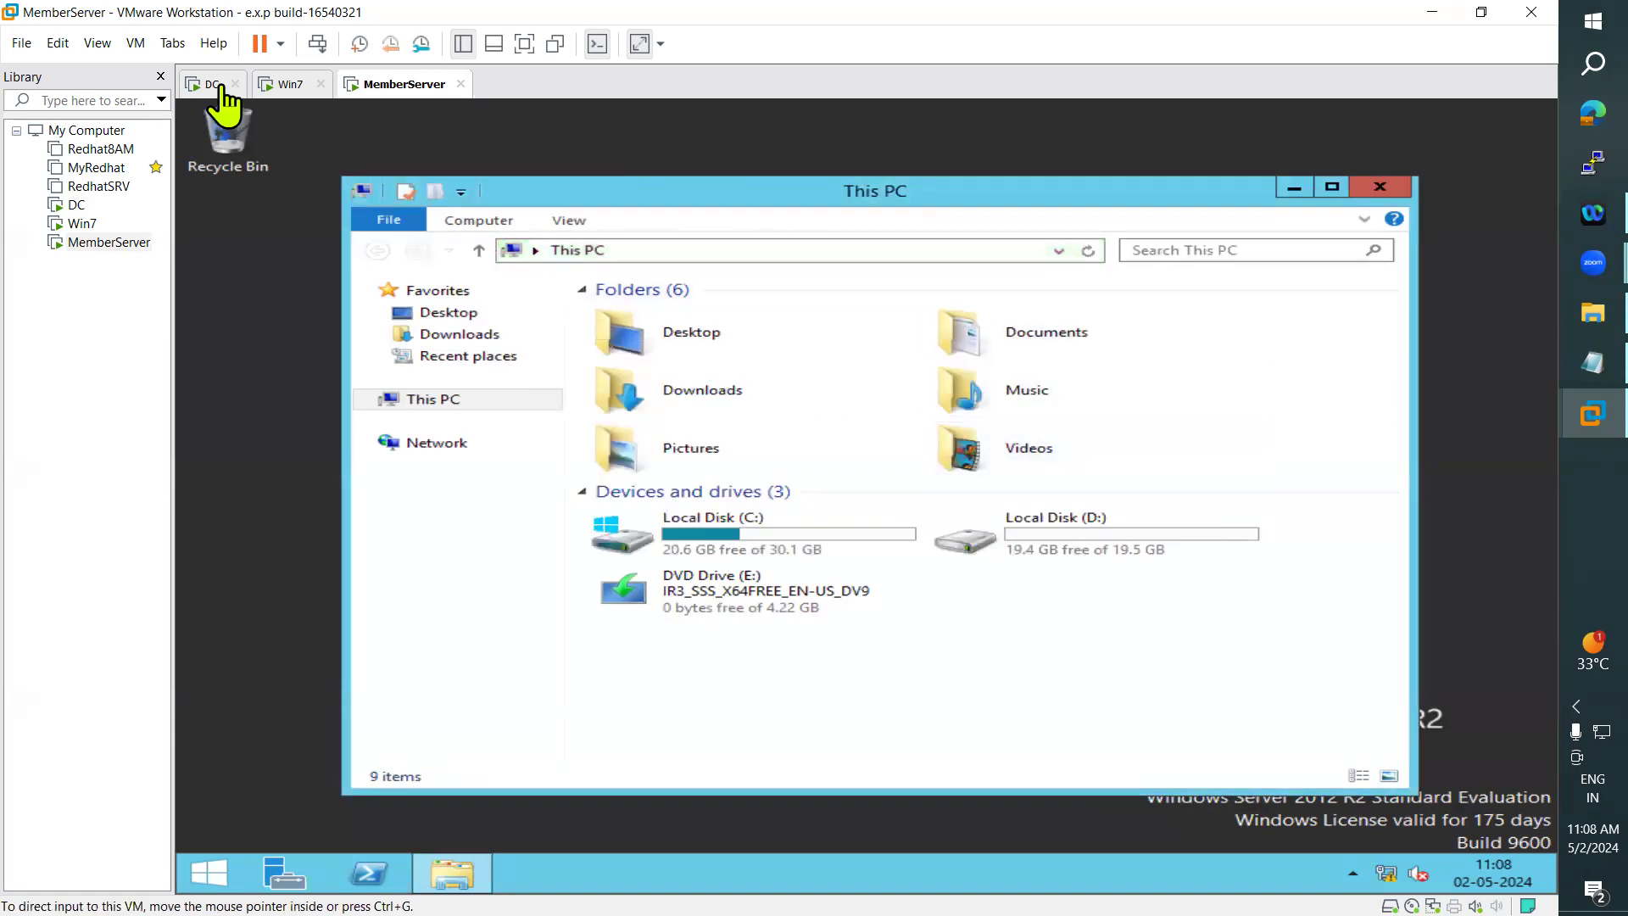
- On the DC, share the Data folder on Local Disk (D:) with the domain user signed in on MemberServer, granting Read/Write permission
click(212, 86)
click(386, 874)
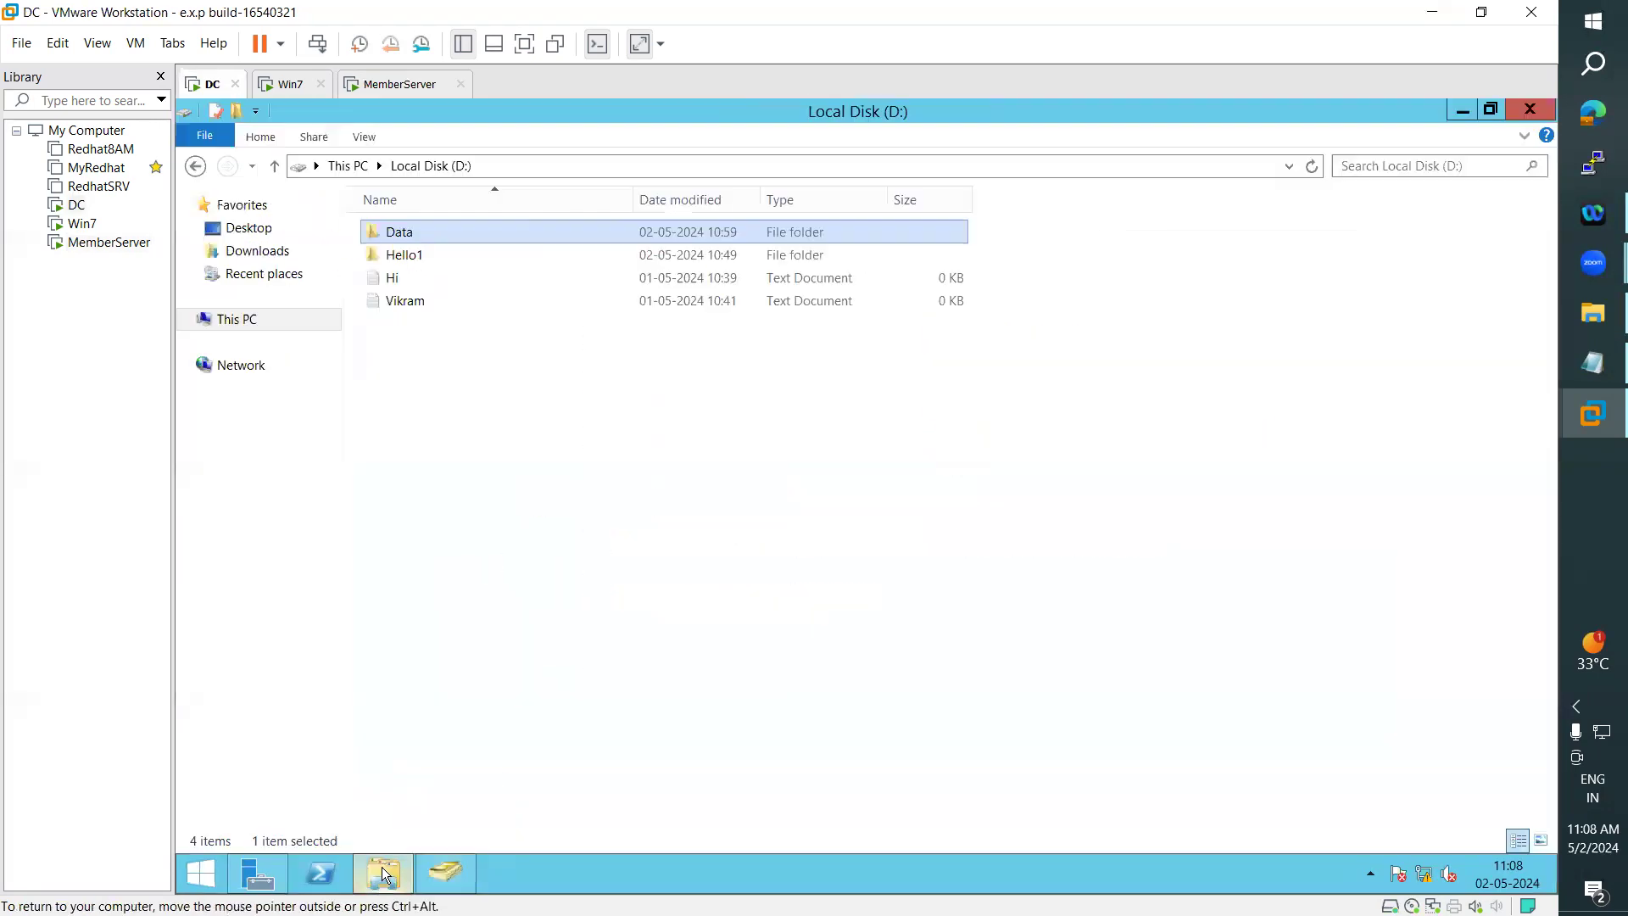
right_click(402, 229)
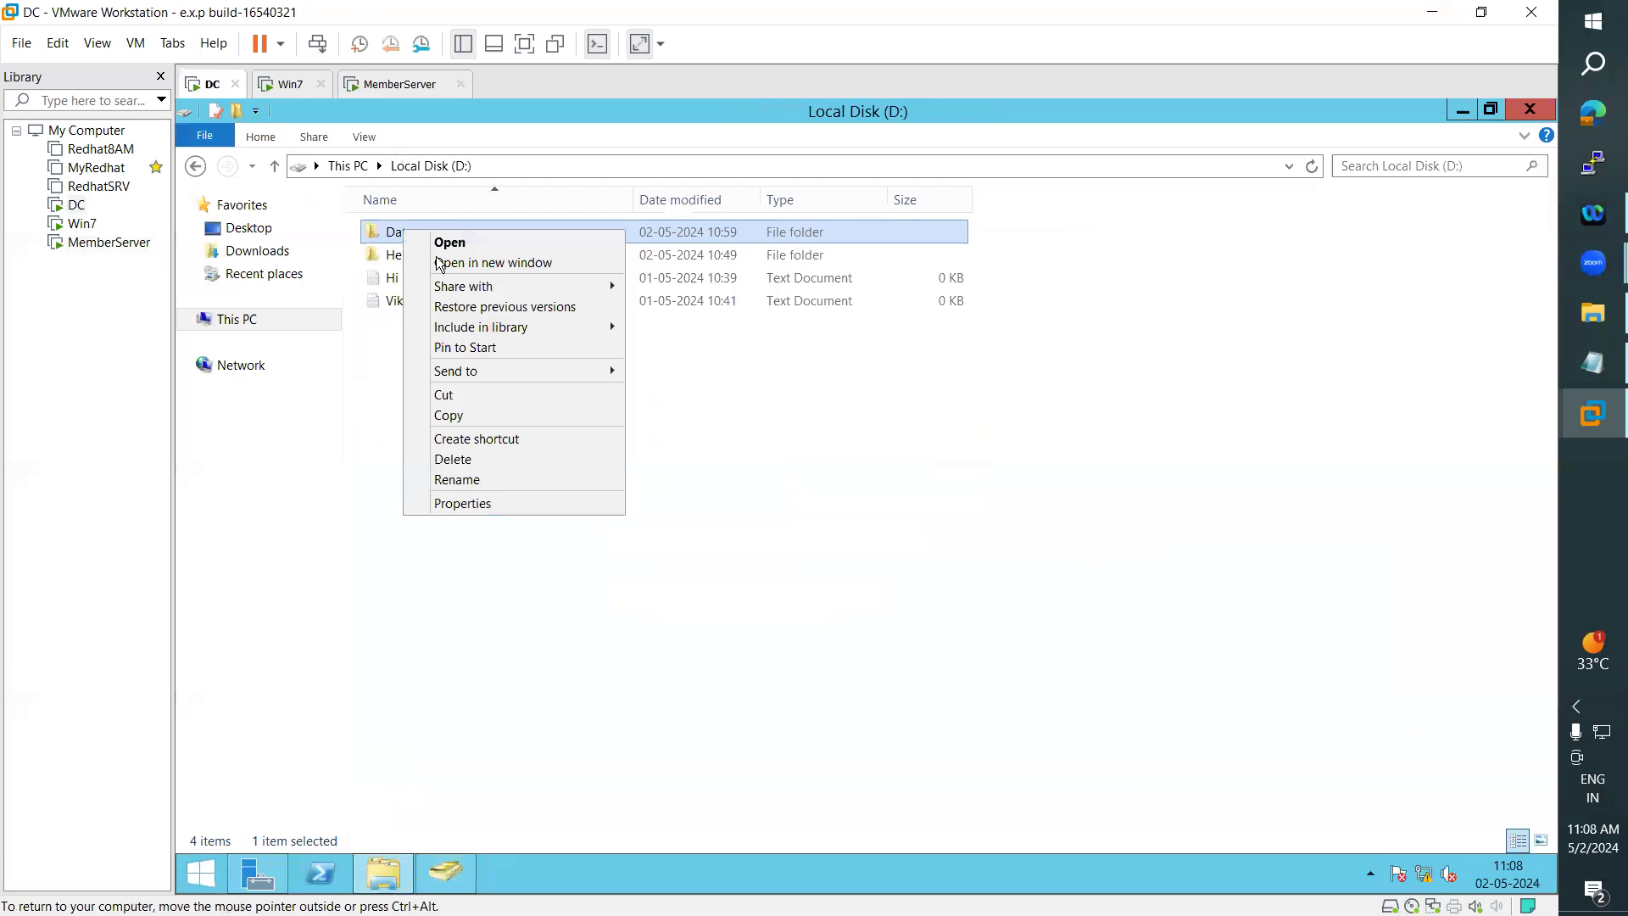
mouse_move(574, 280)
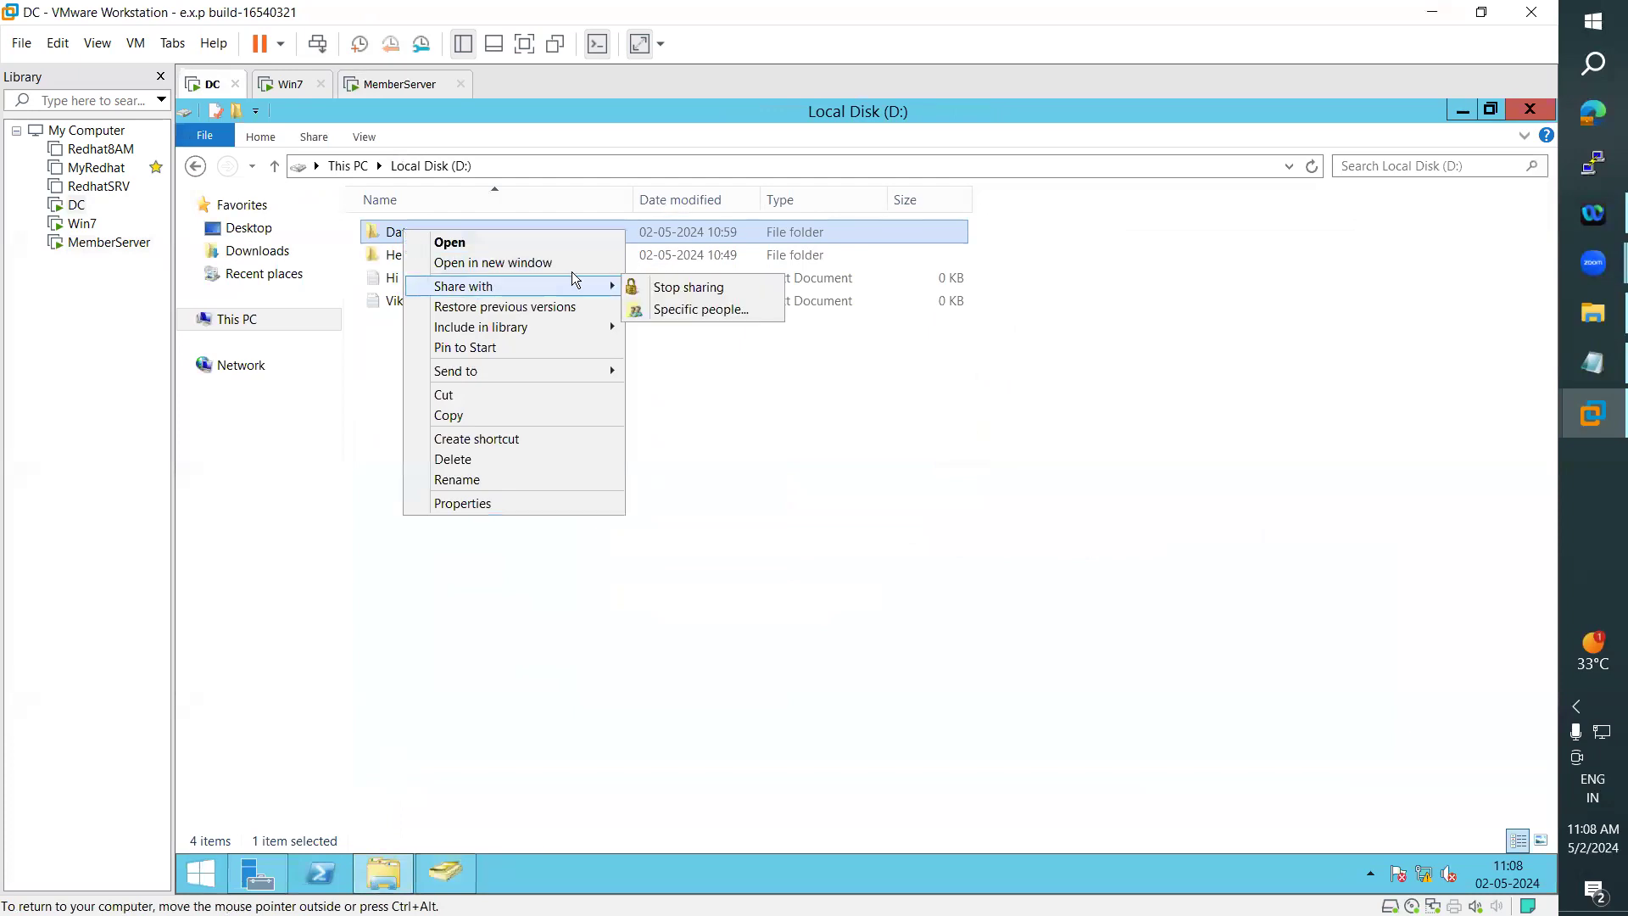
click(664, 314)
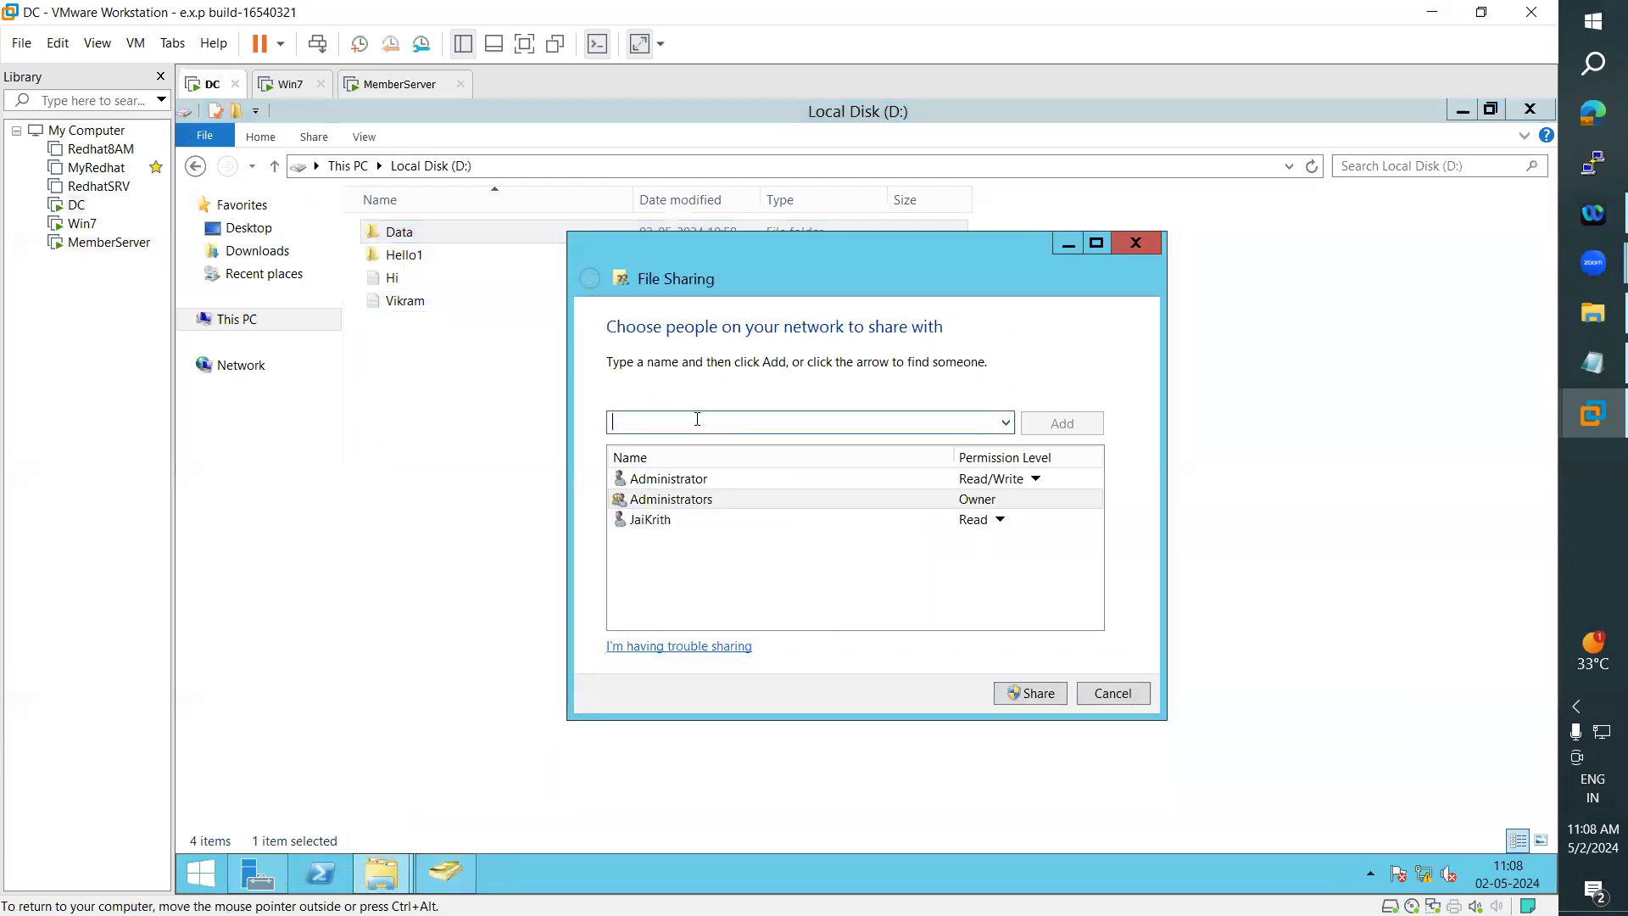
text(ravi)
click(1067, 417)
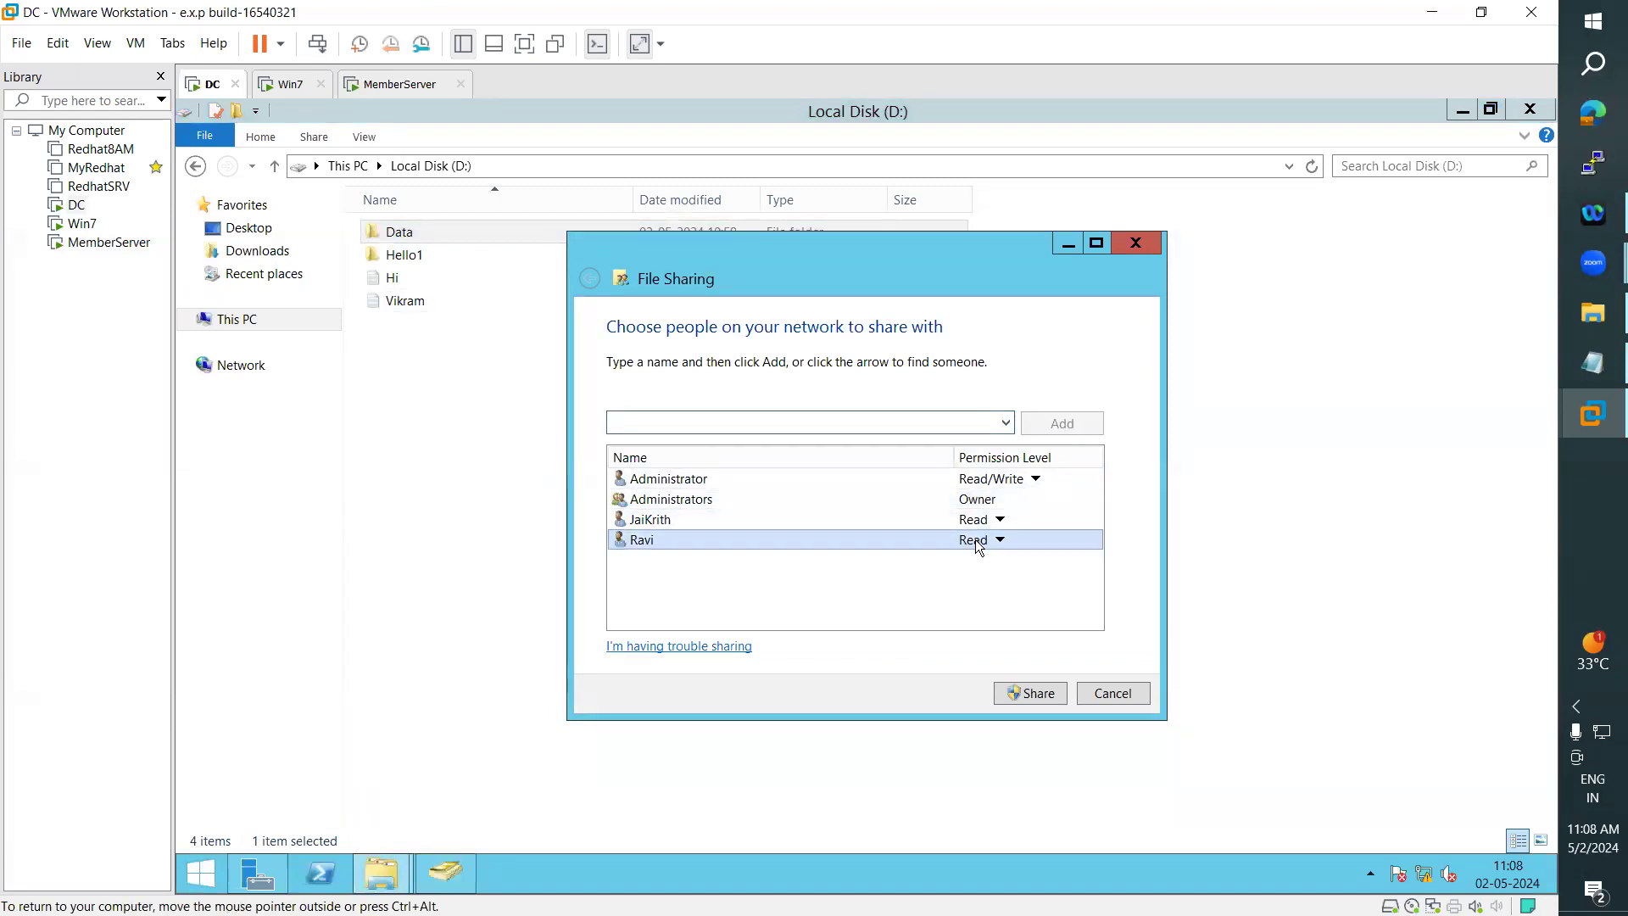
click(987, 540)
click(1042, 563)
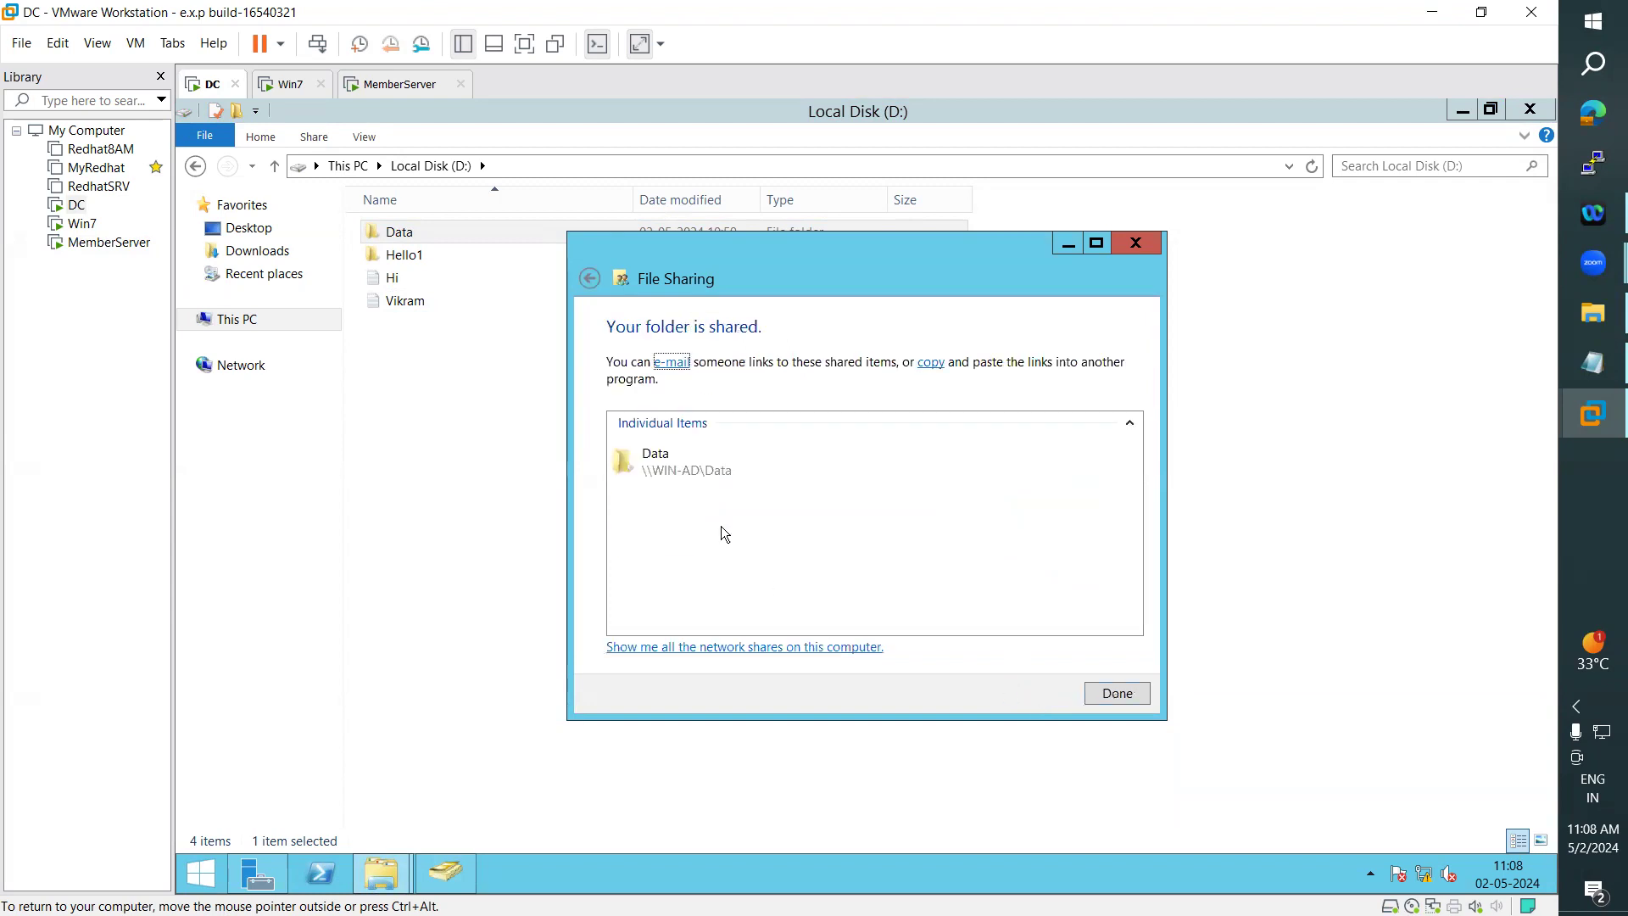
click(1118, 695)
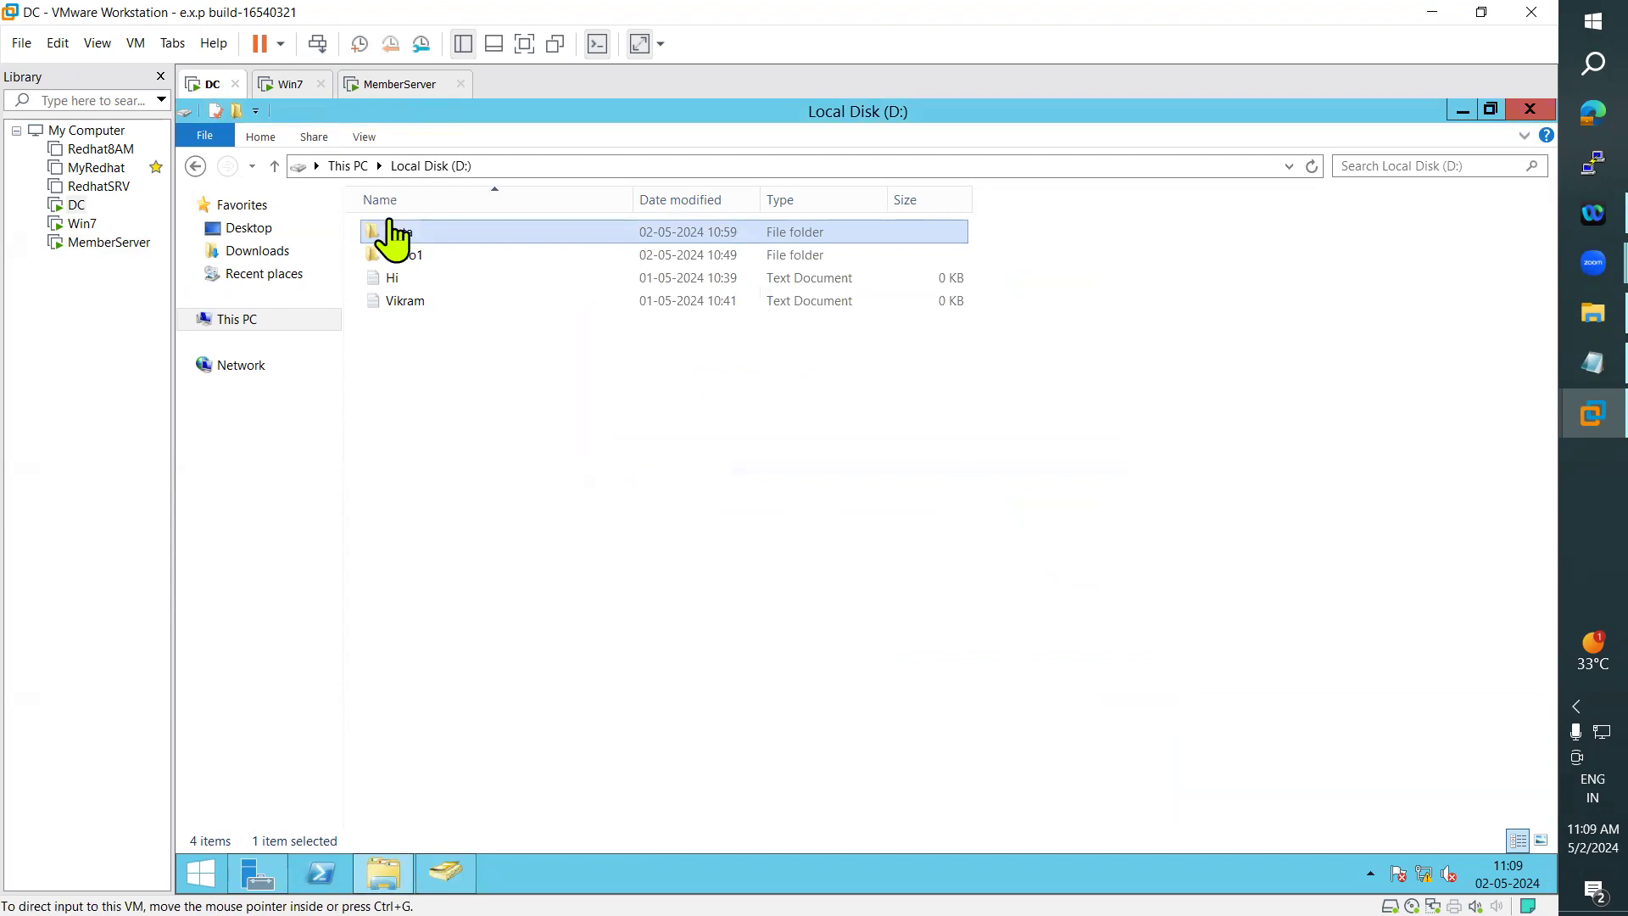
- Return to MemberServer and open the shared folder \\win-ad\Data as the newly permitted domain user
click(391, 85)
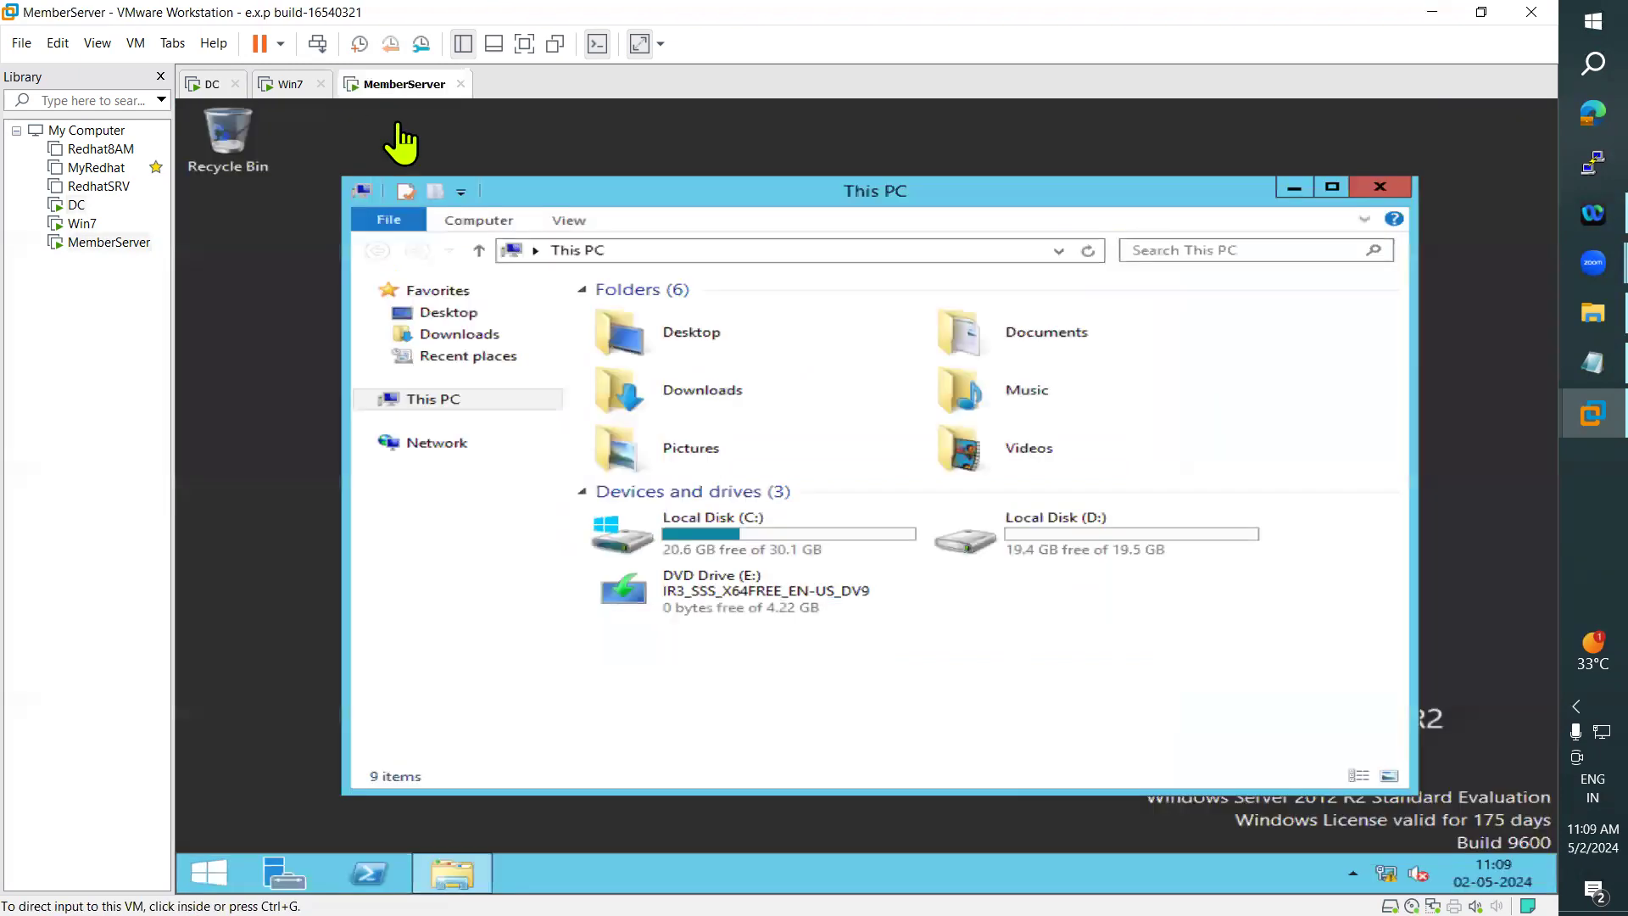
click(686, 251)
text(\)
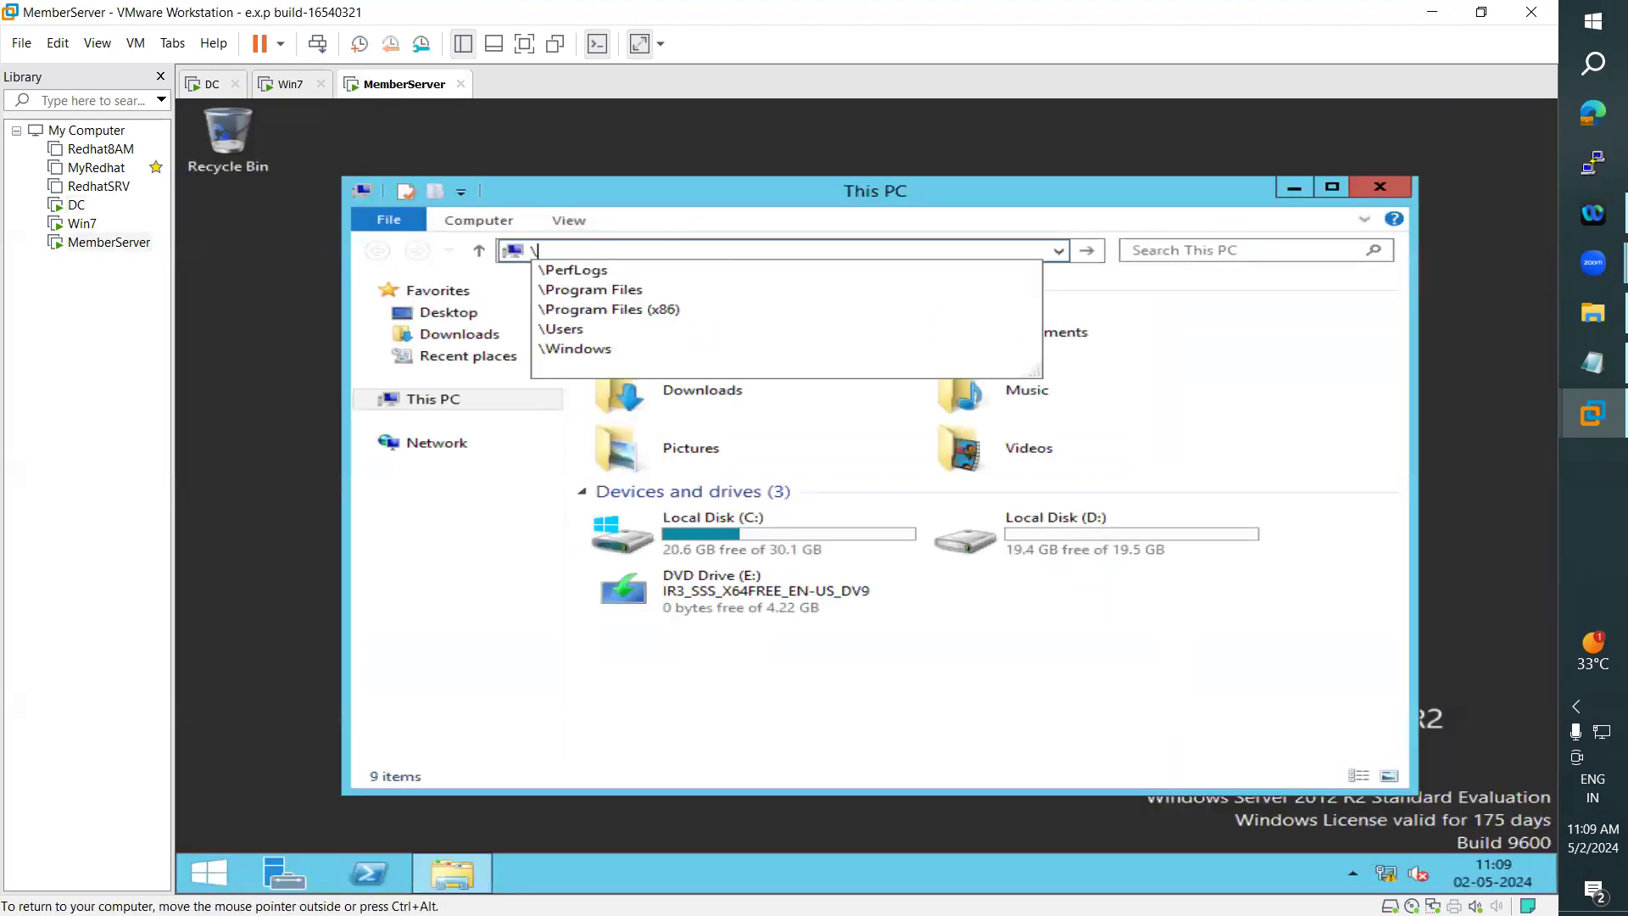
text(\win)
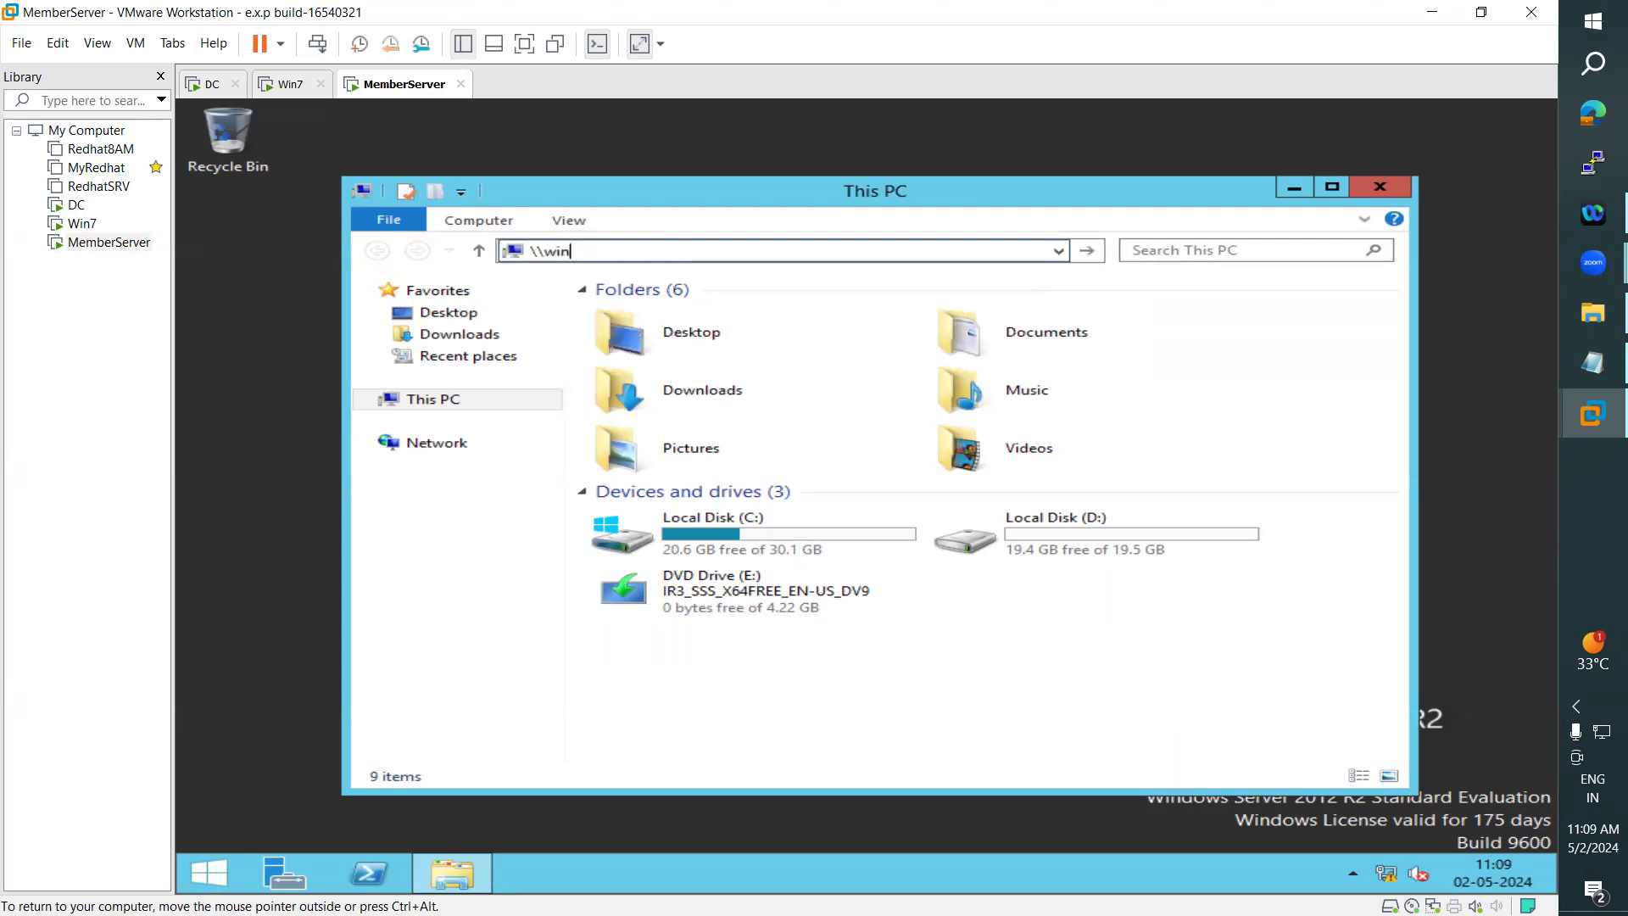
text(-ad\)
key(Down)
key(Return)
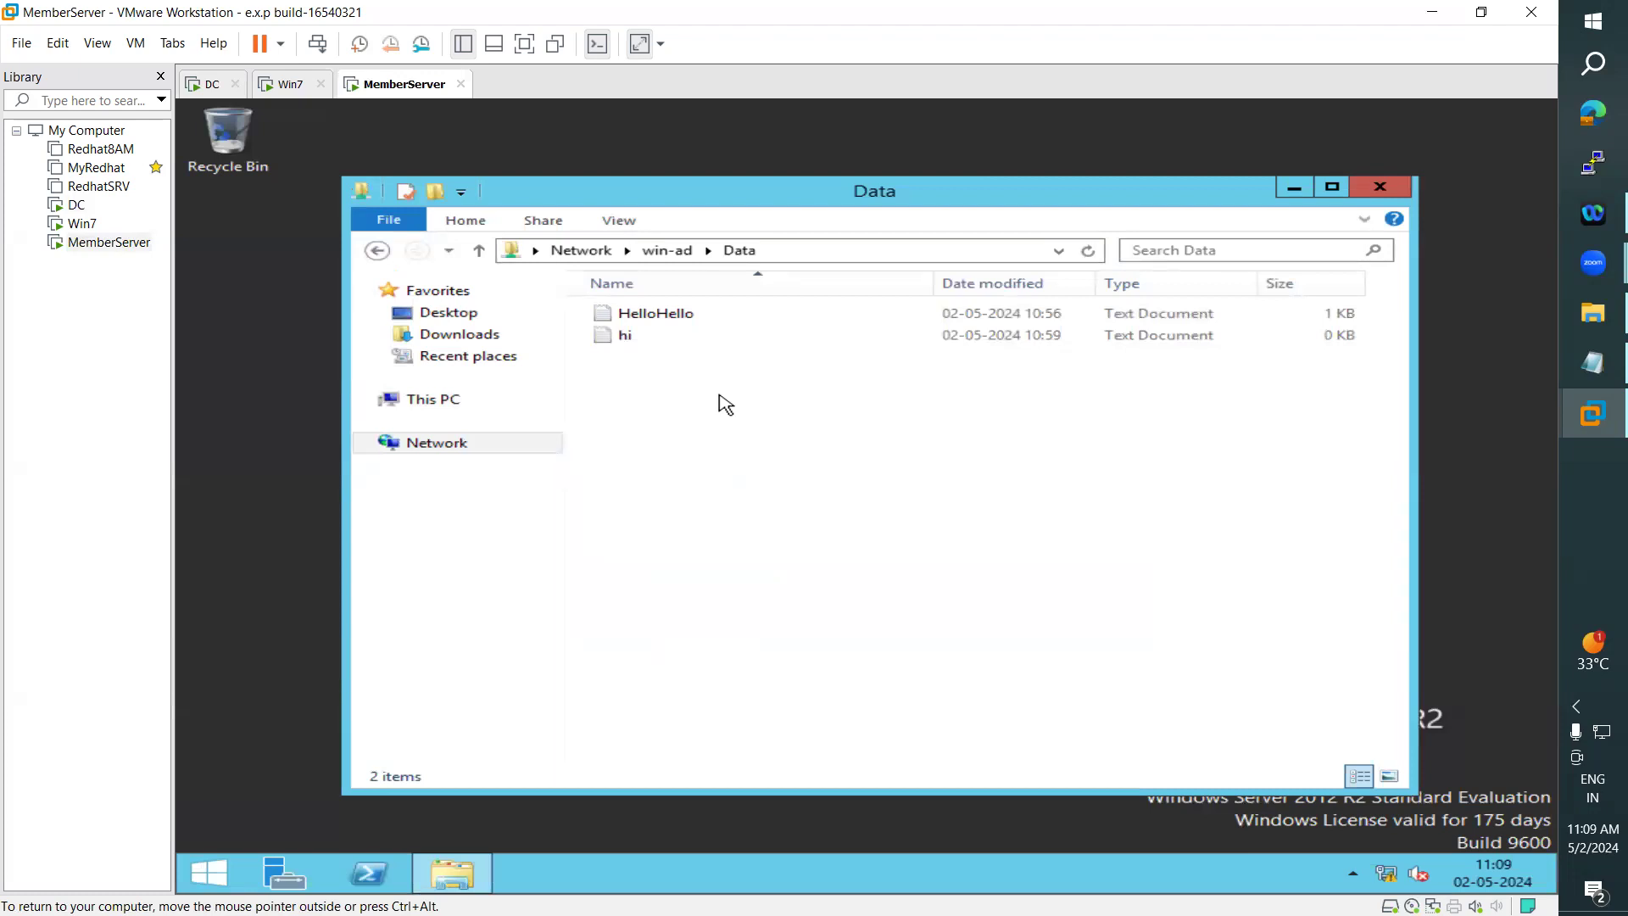
- Create a text document named Thank you in the shared Data folder, and switch back to the DC
right_click(719, 396)
mouse_move(793, 580)
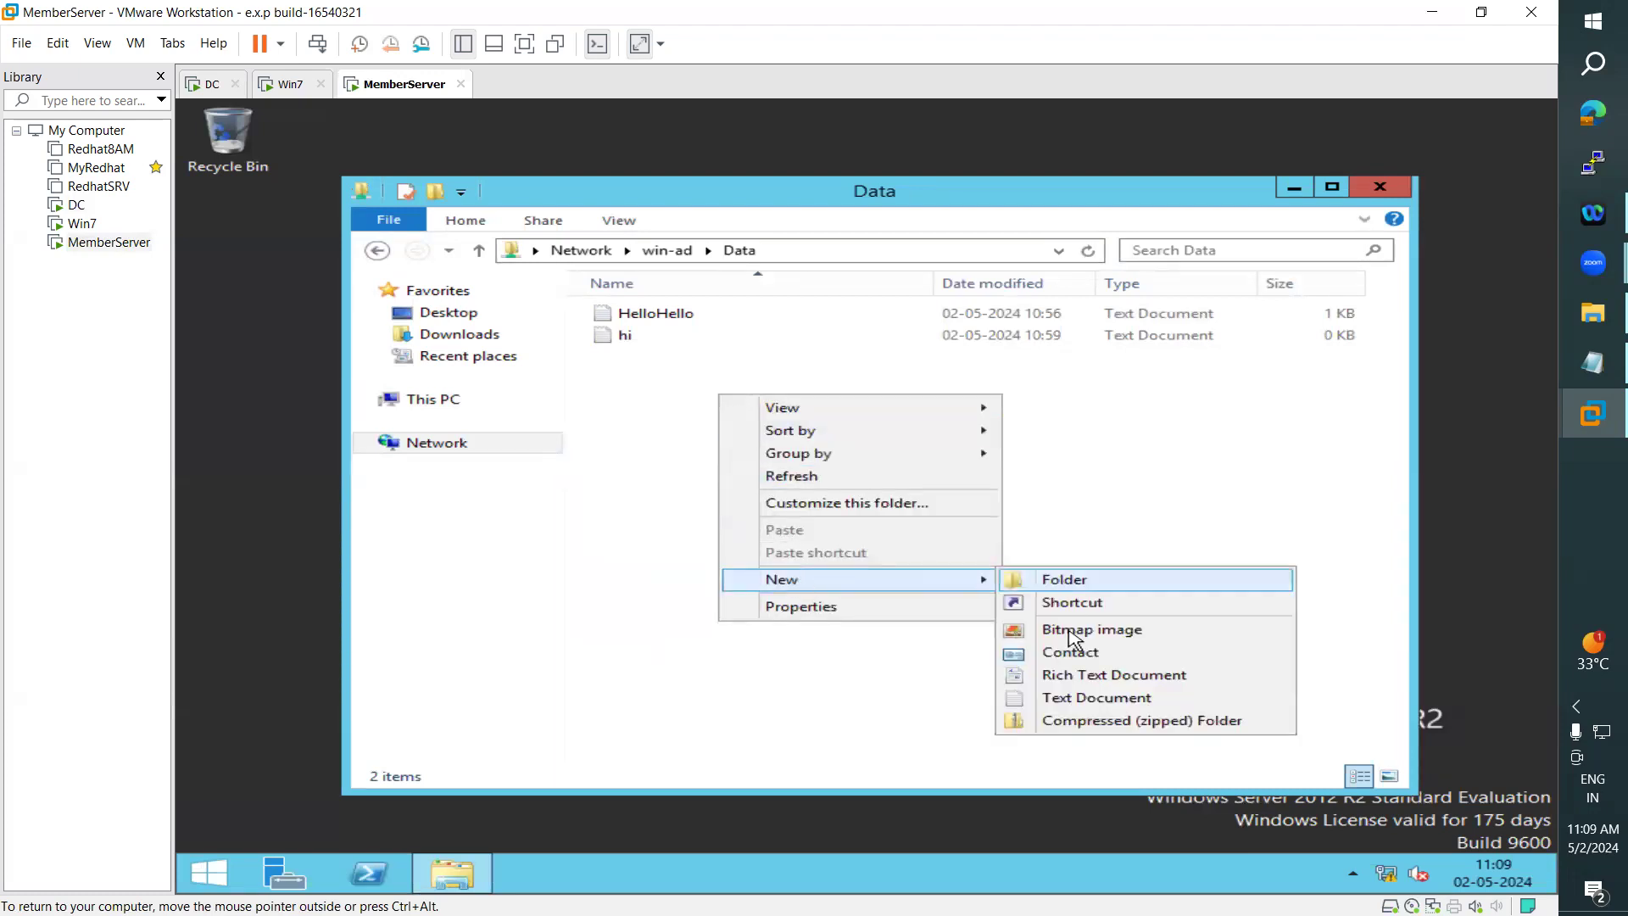
click(1075, 697)
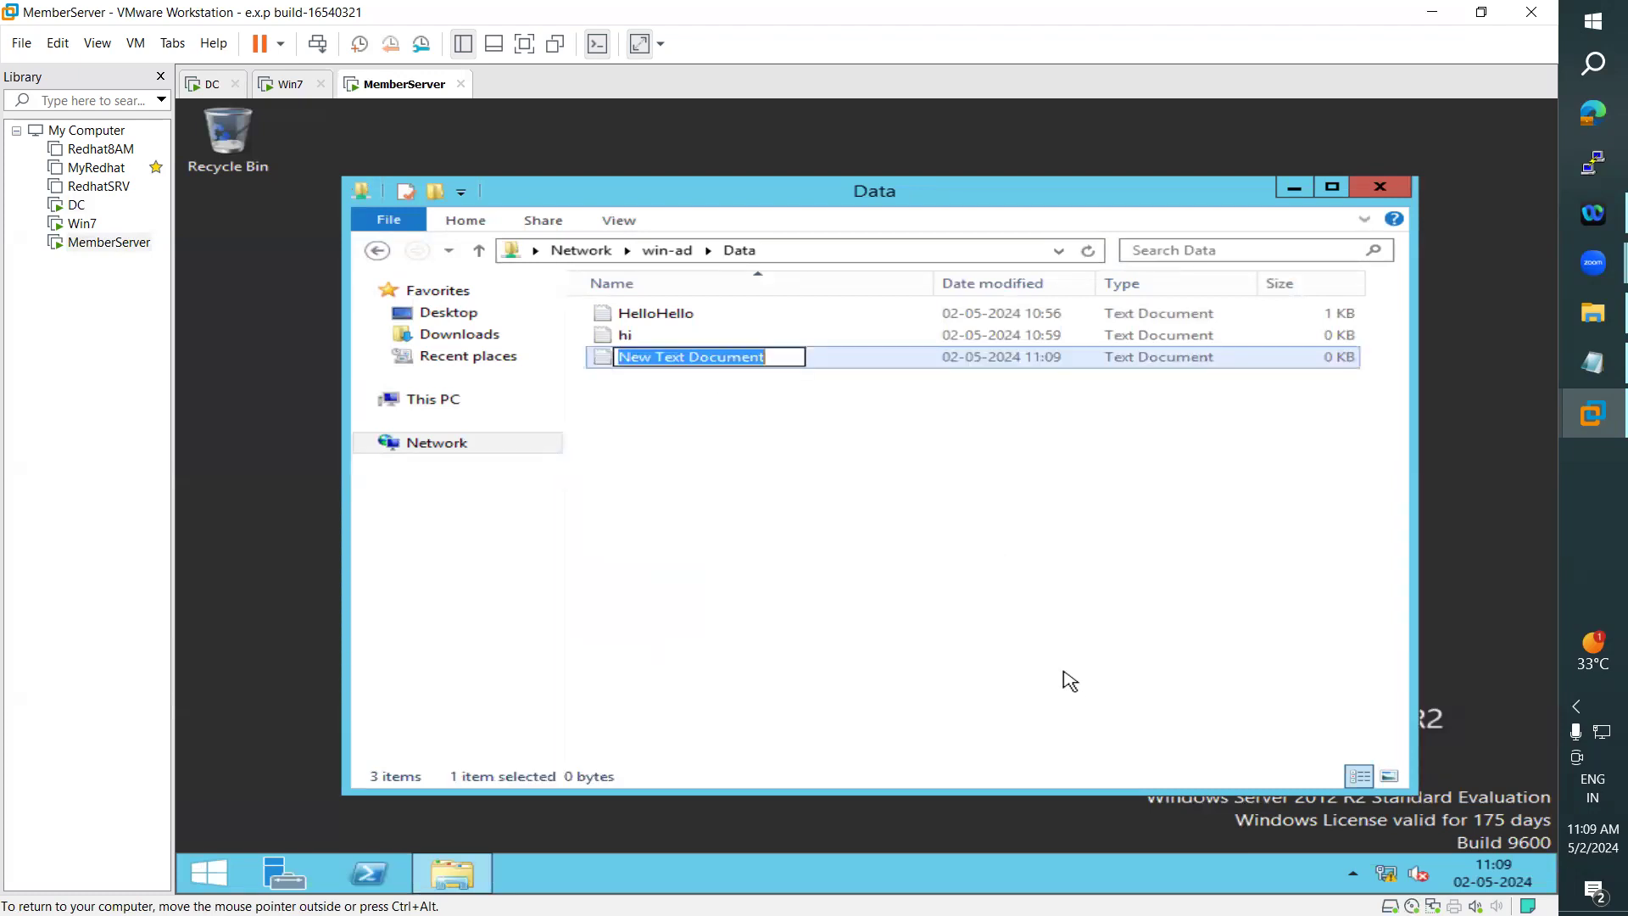
text(Thak)
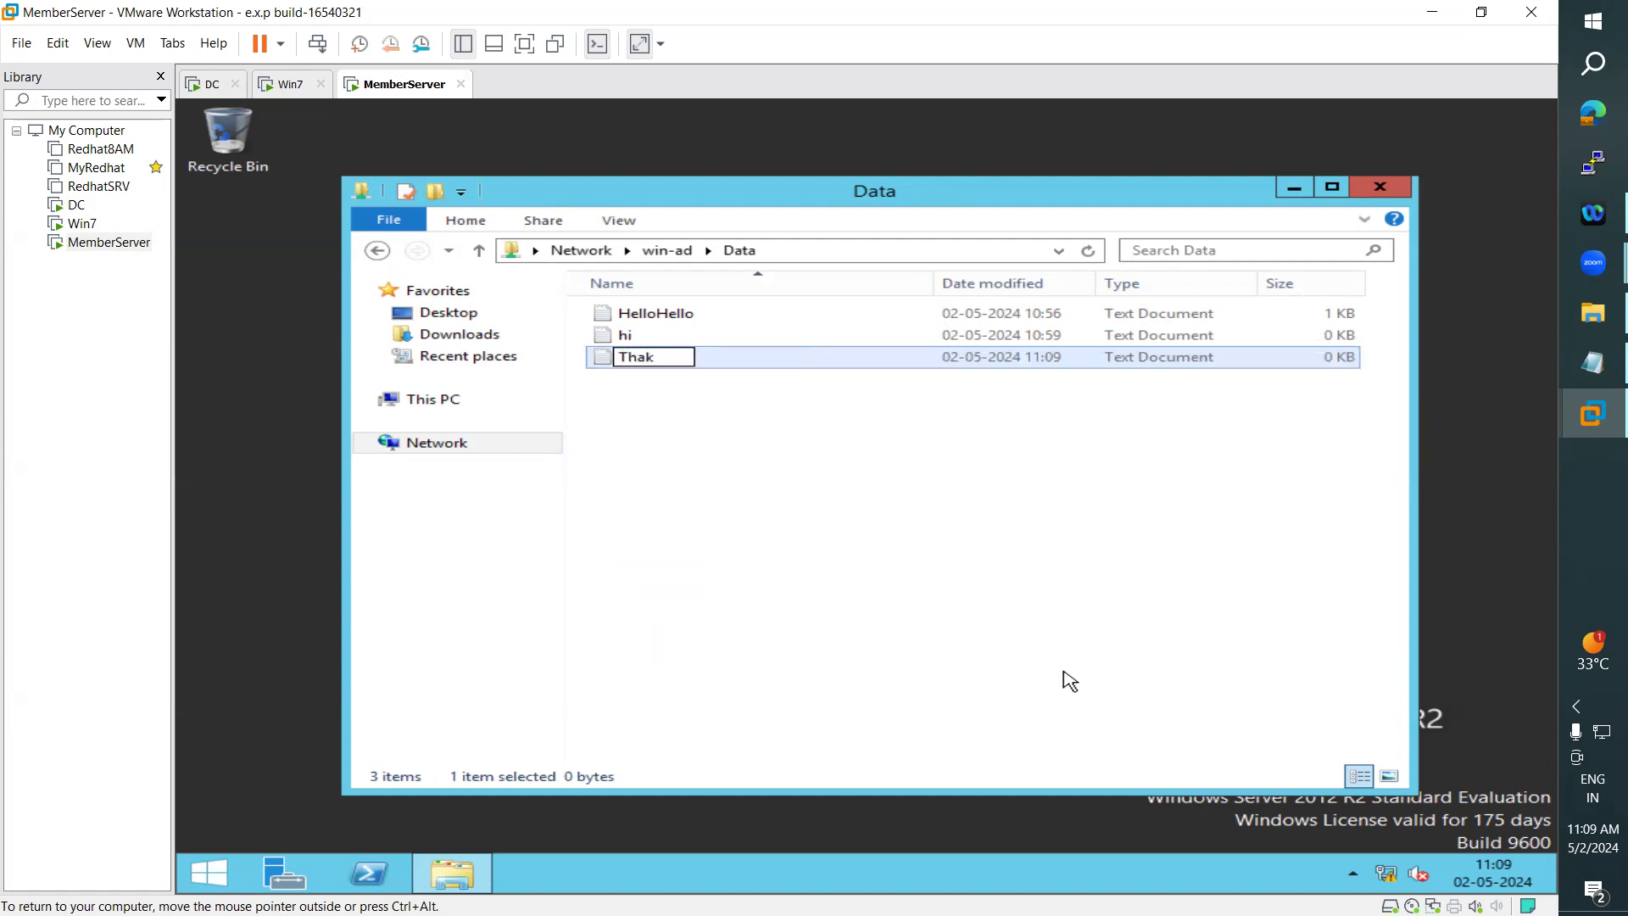
key(BackSpace)
text(nk you)
key(Return)
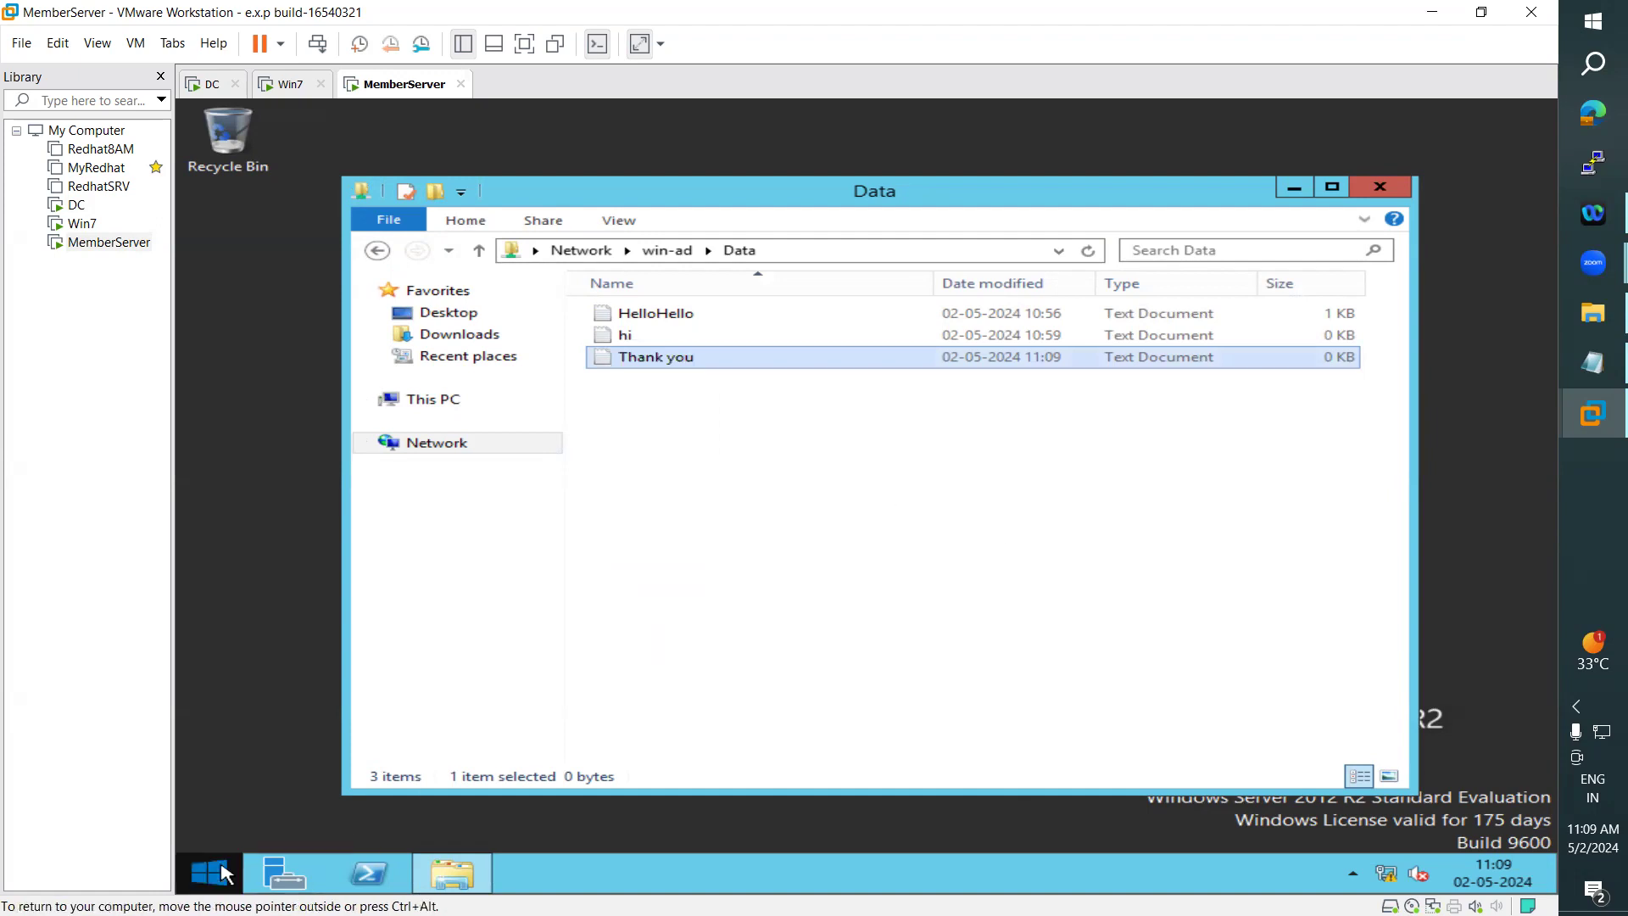
click(203, 84)
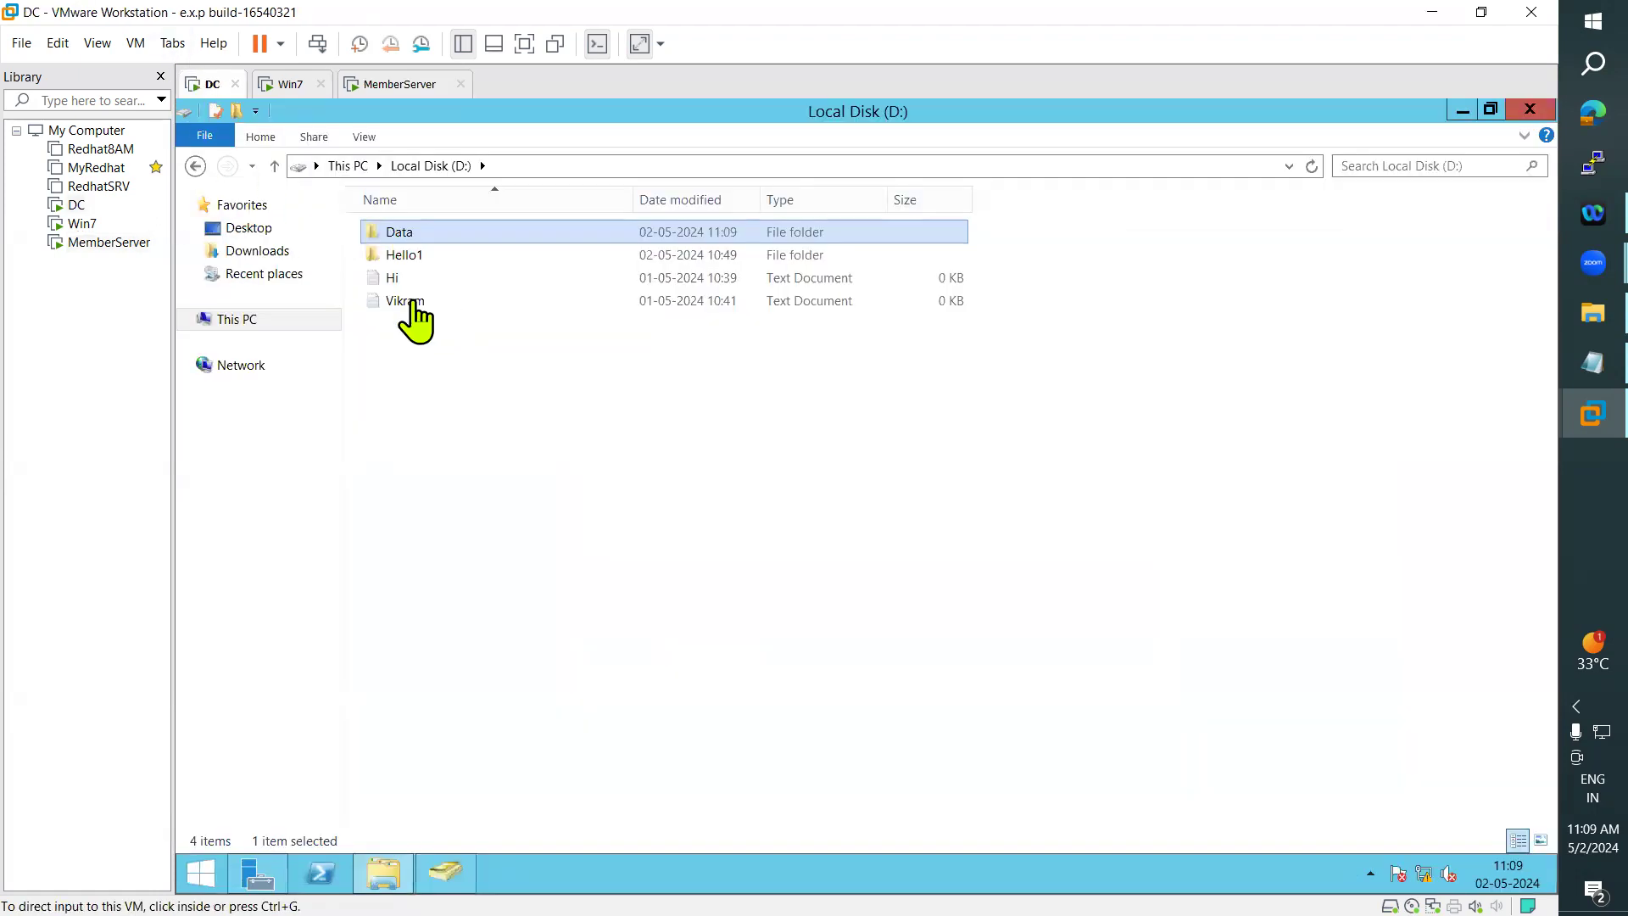
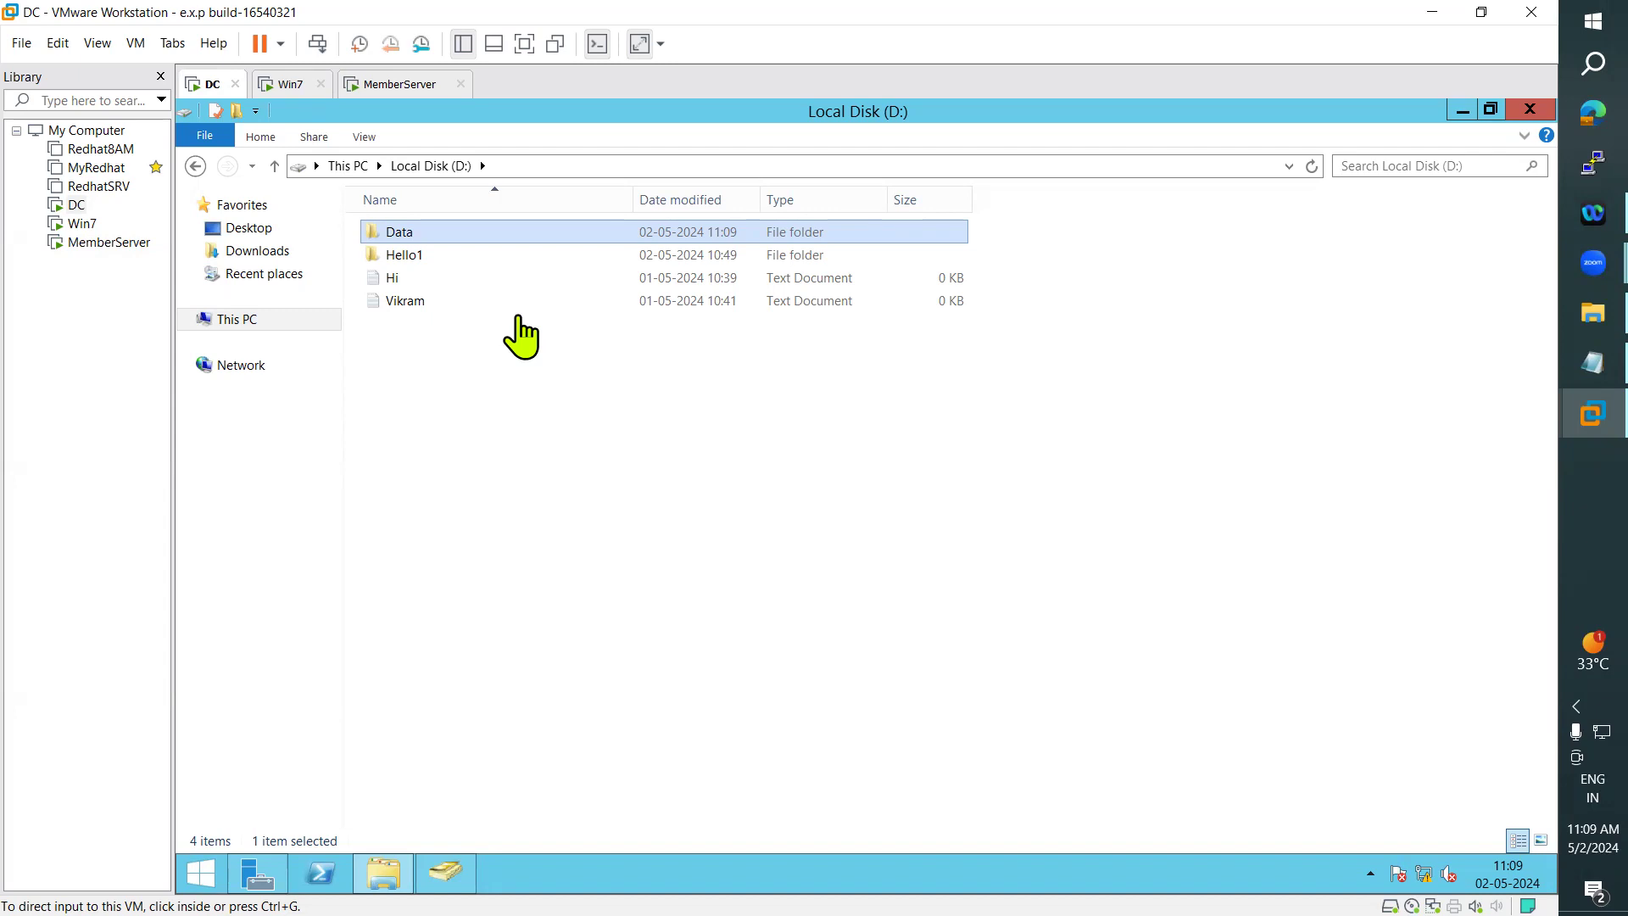
- Open the Data folder on the DC and compare its files with the shared Data folder on MemberServer
click(421, 230)
double_click(421, 231)
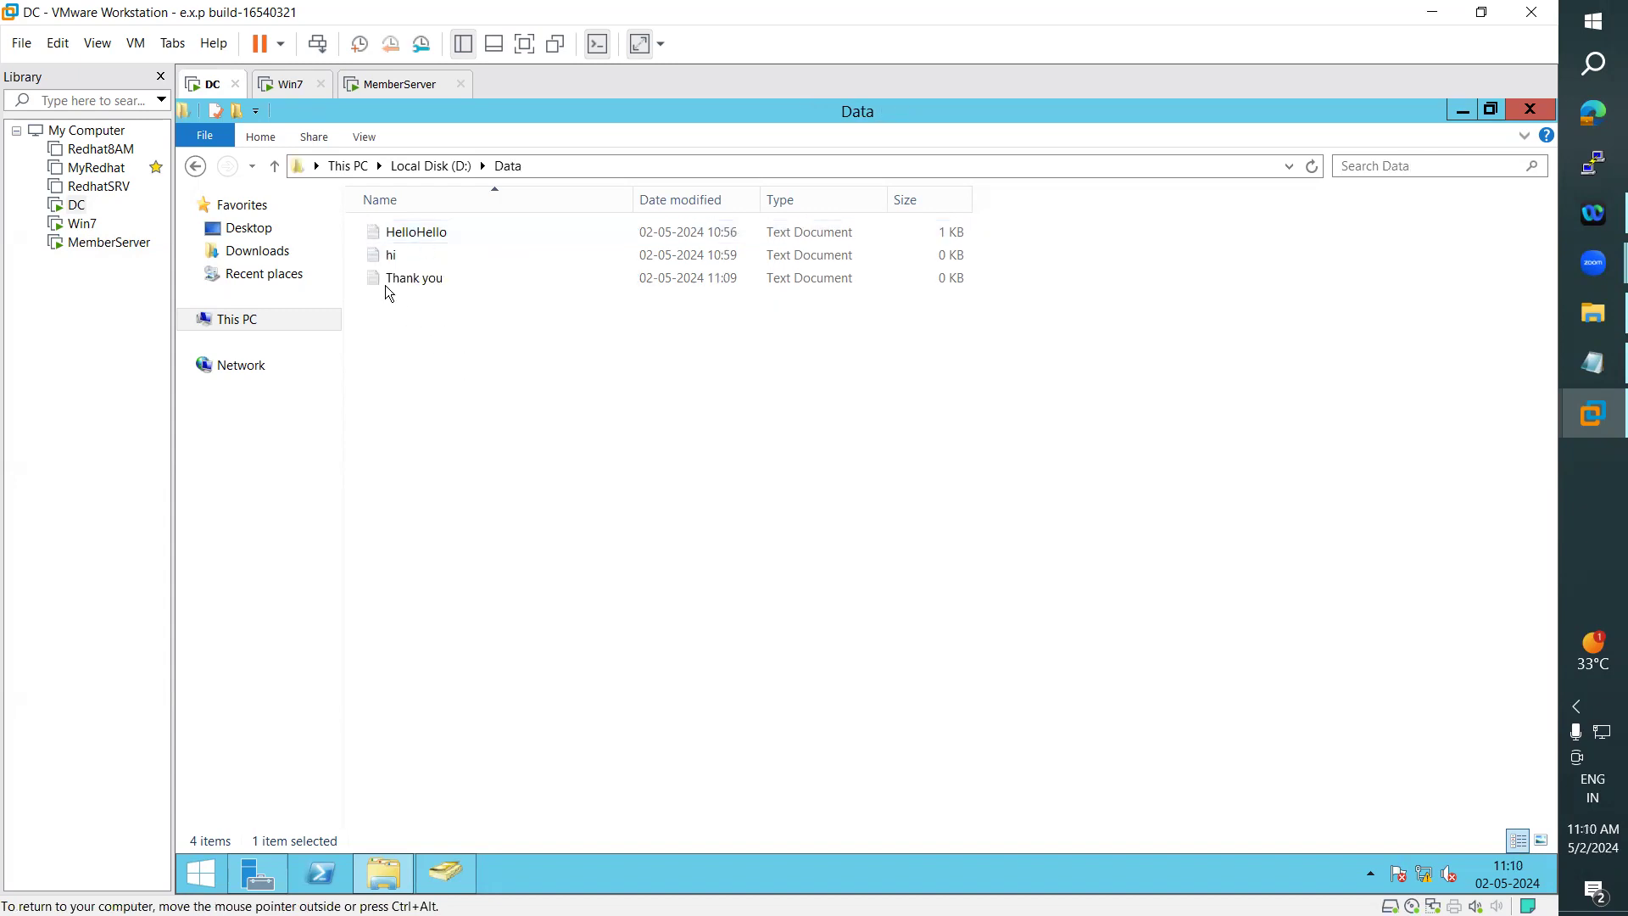
click(395, 84)
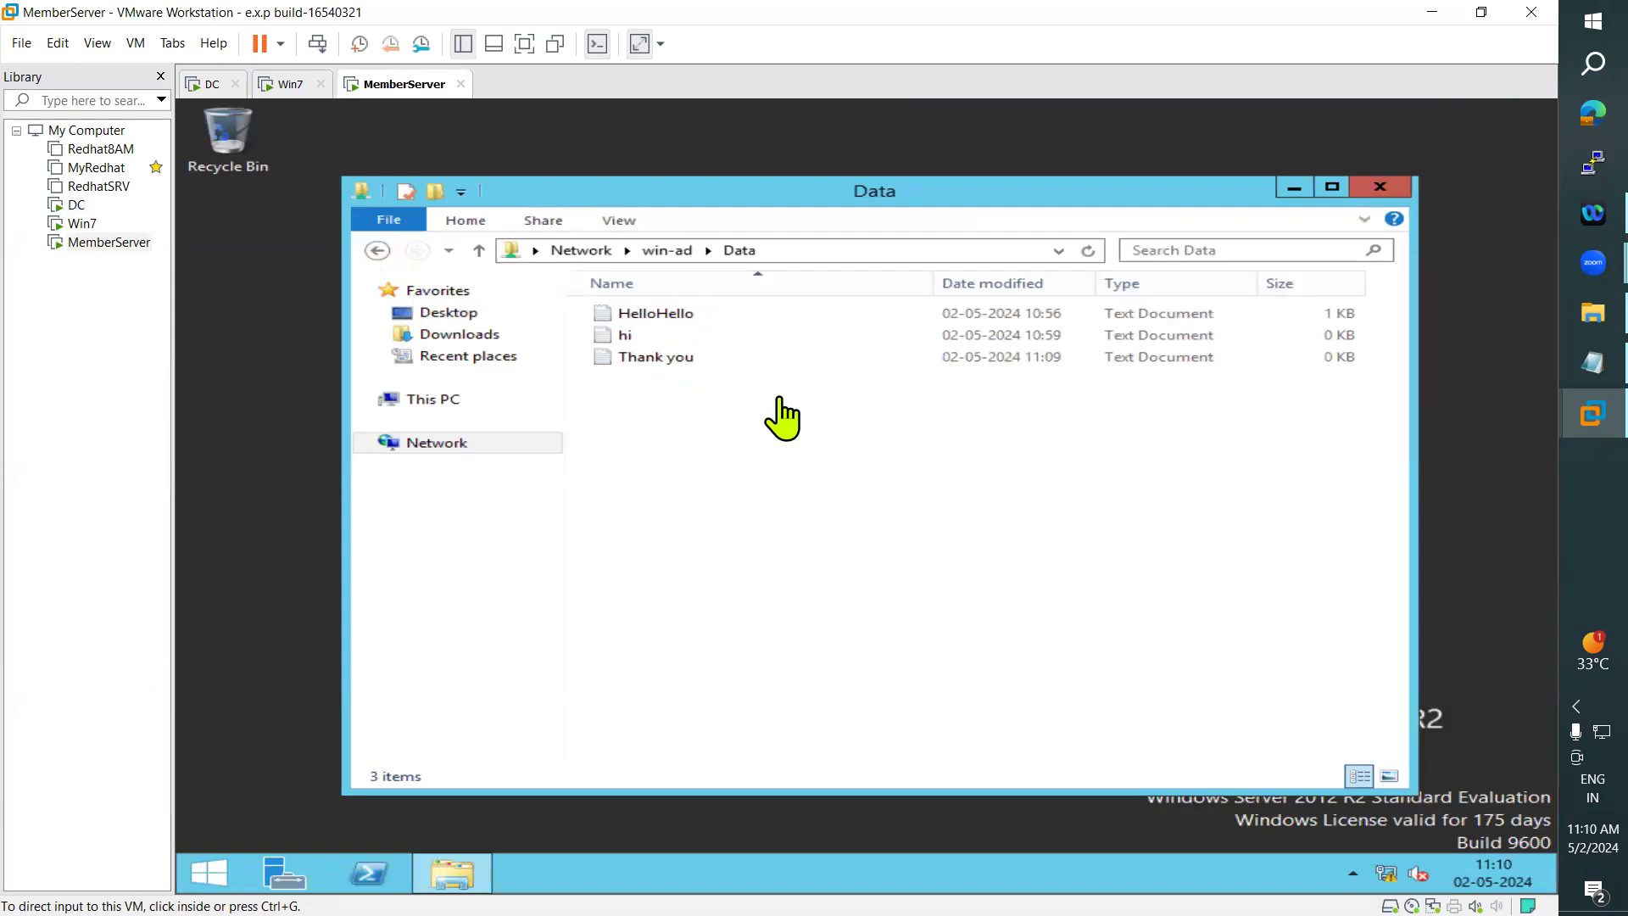
click(207, 83)
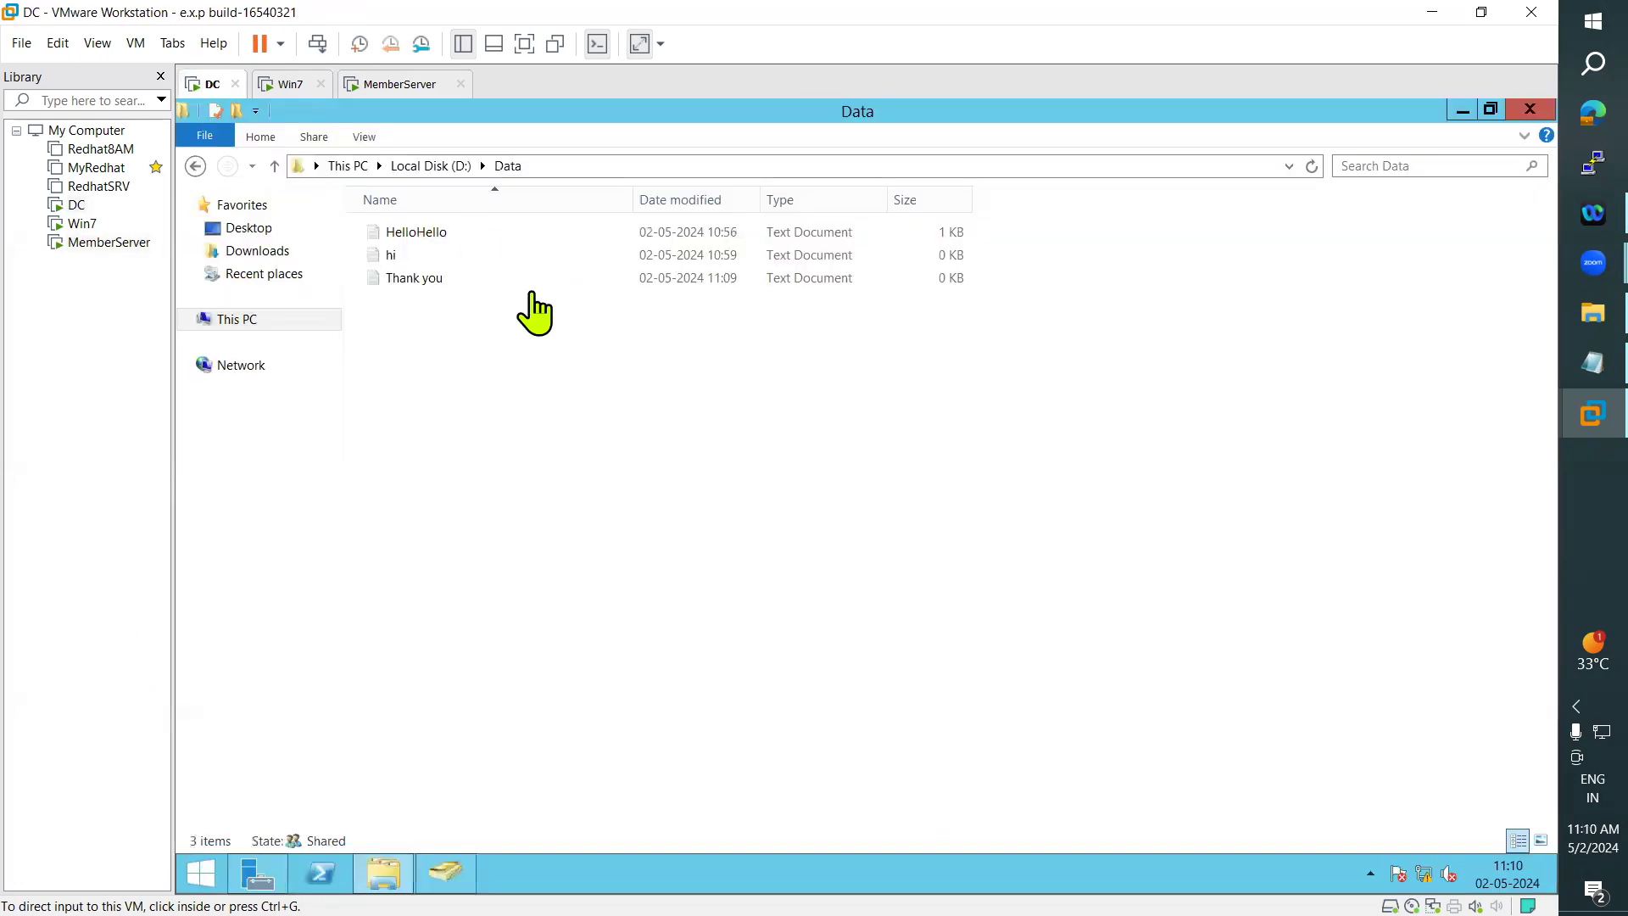
- Check the owner in the file details of the Thank you text document in the DC's Data folder
right_click(439, 279)
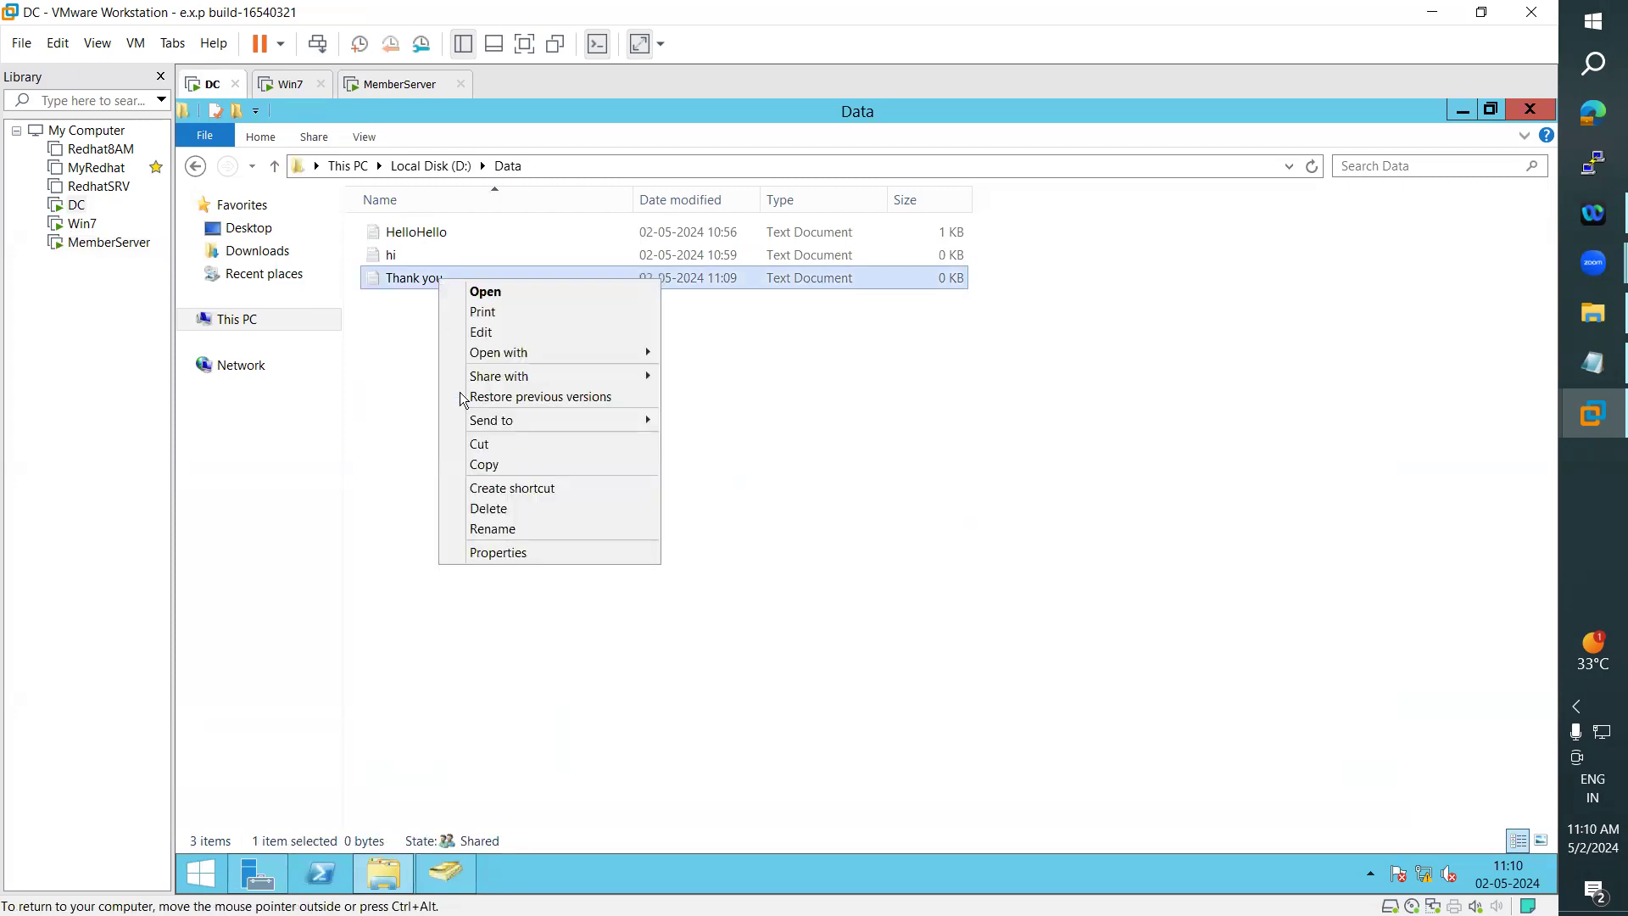
click(480, 552)
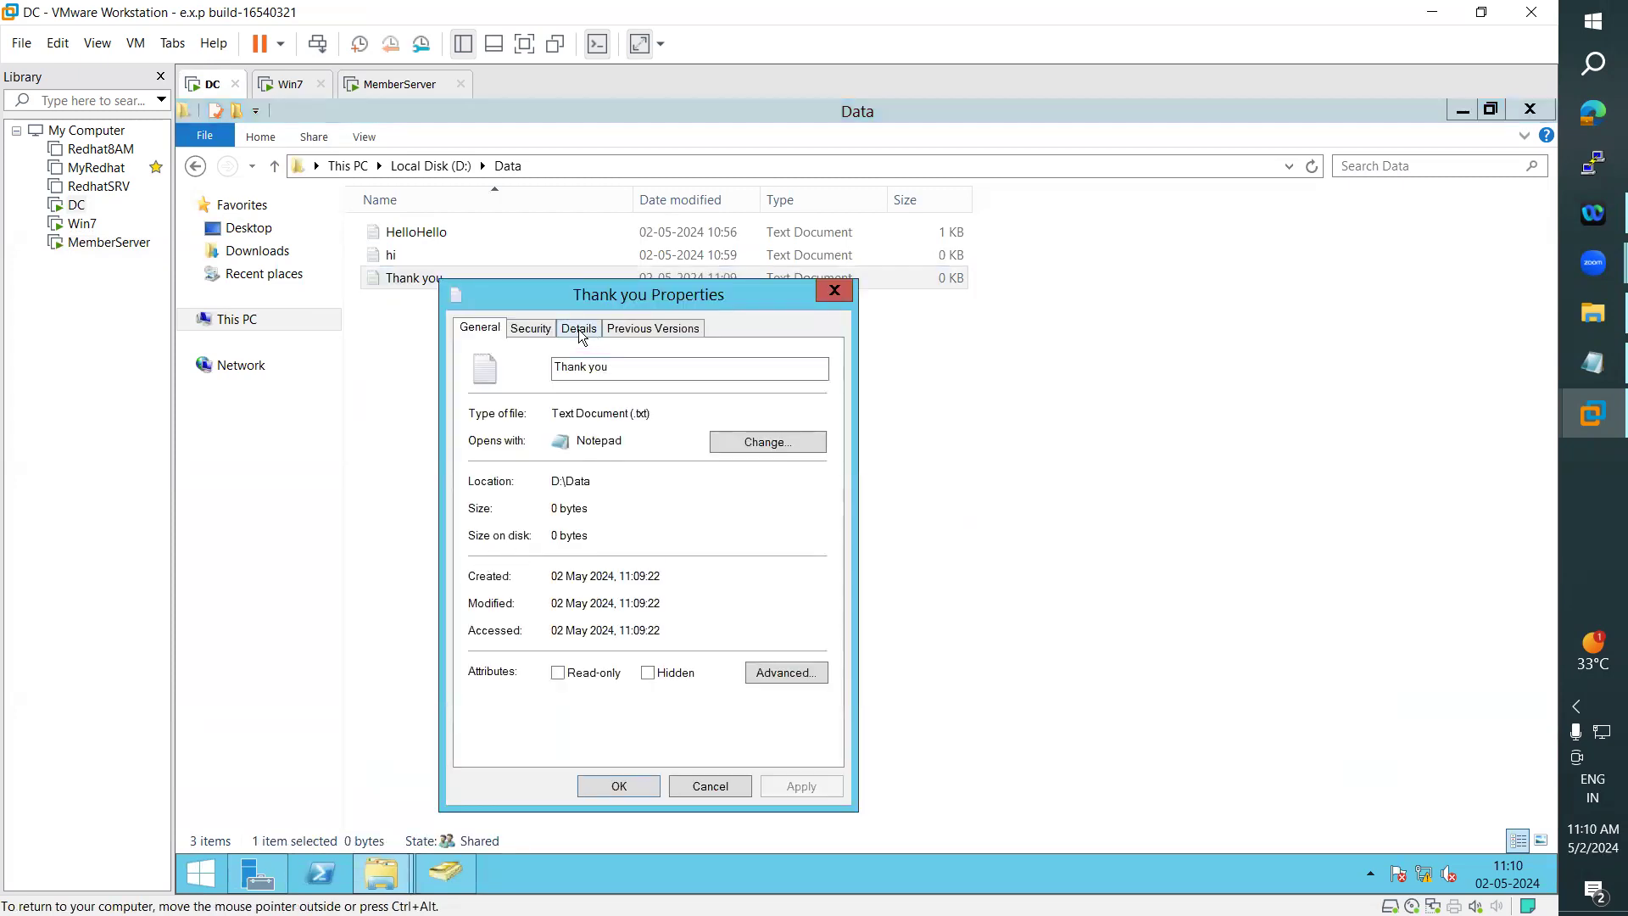
click(579, 329)
click(602, 544)
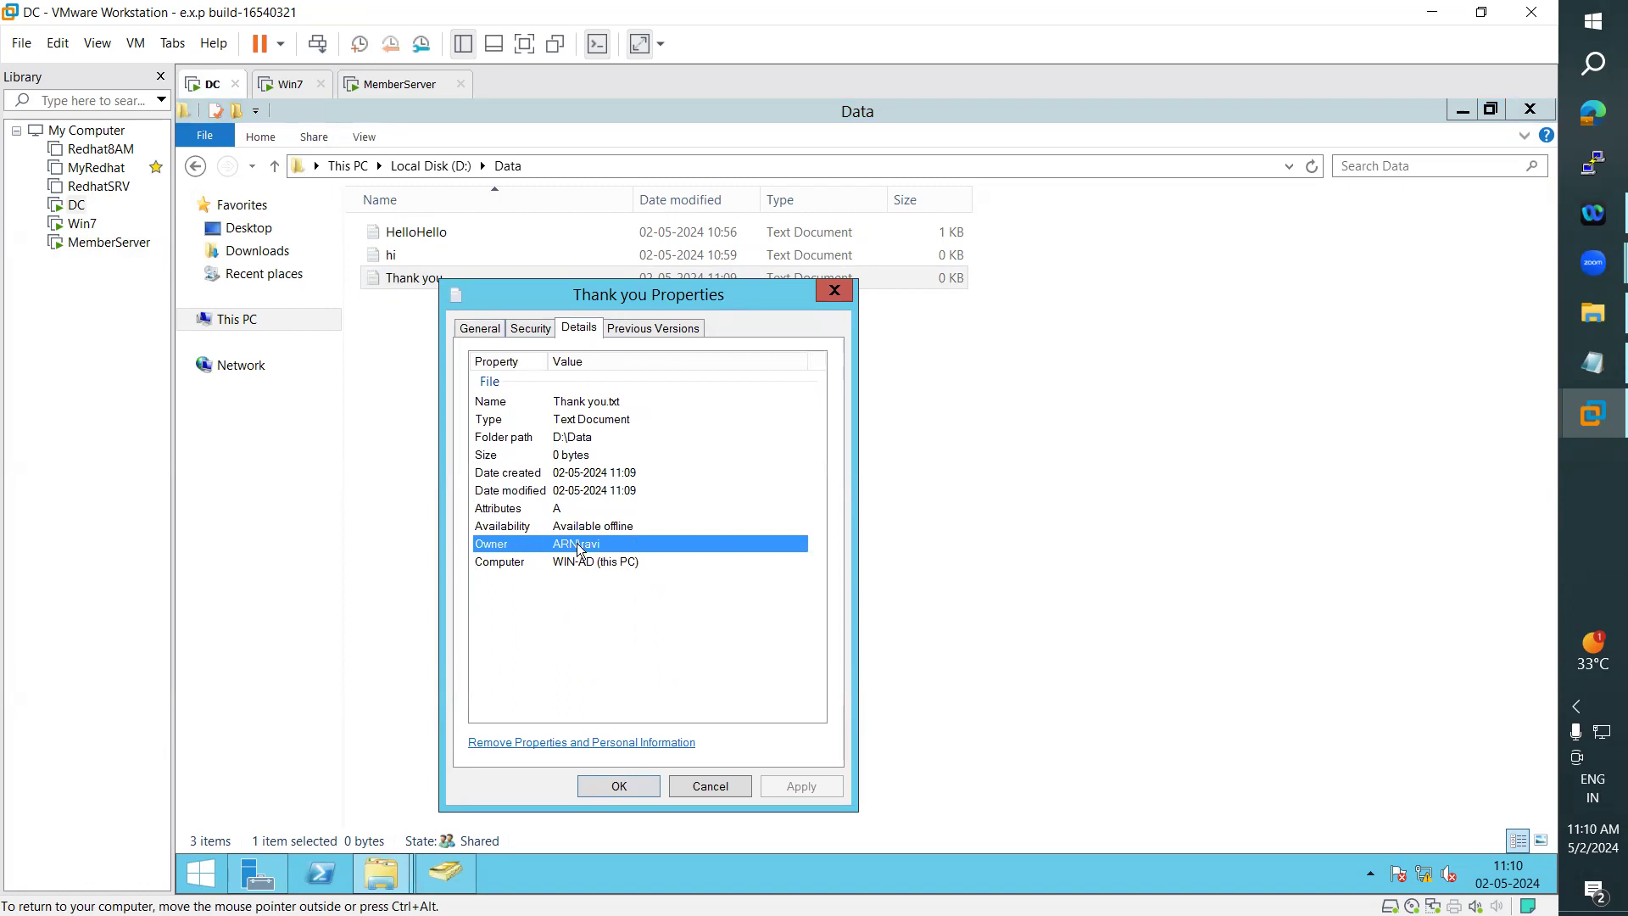
drag(701, 290, 1153, 244)
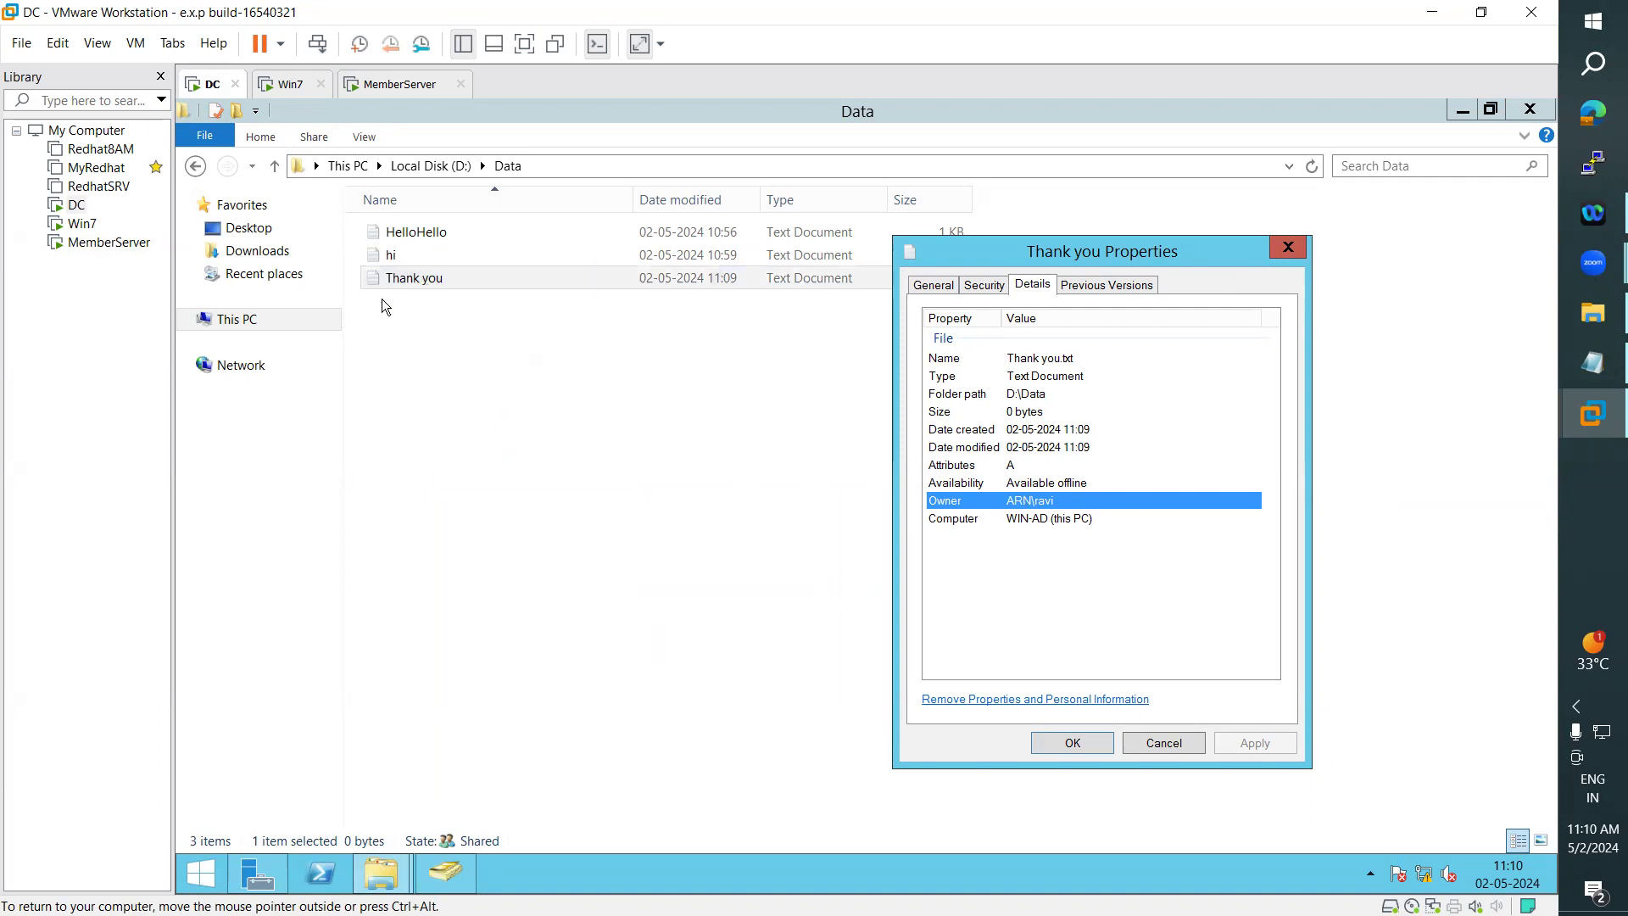
click(1284, 247)
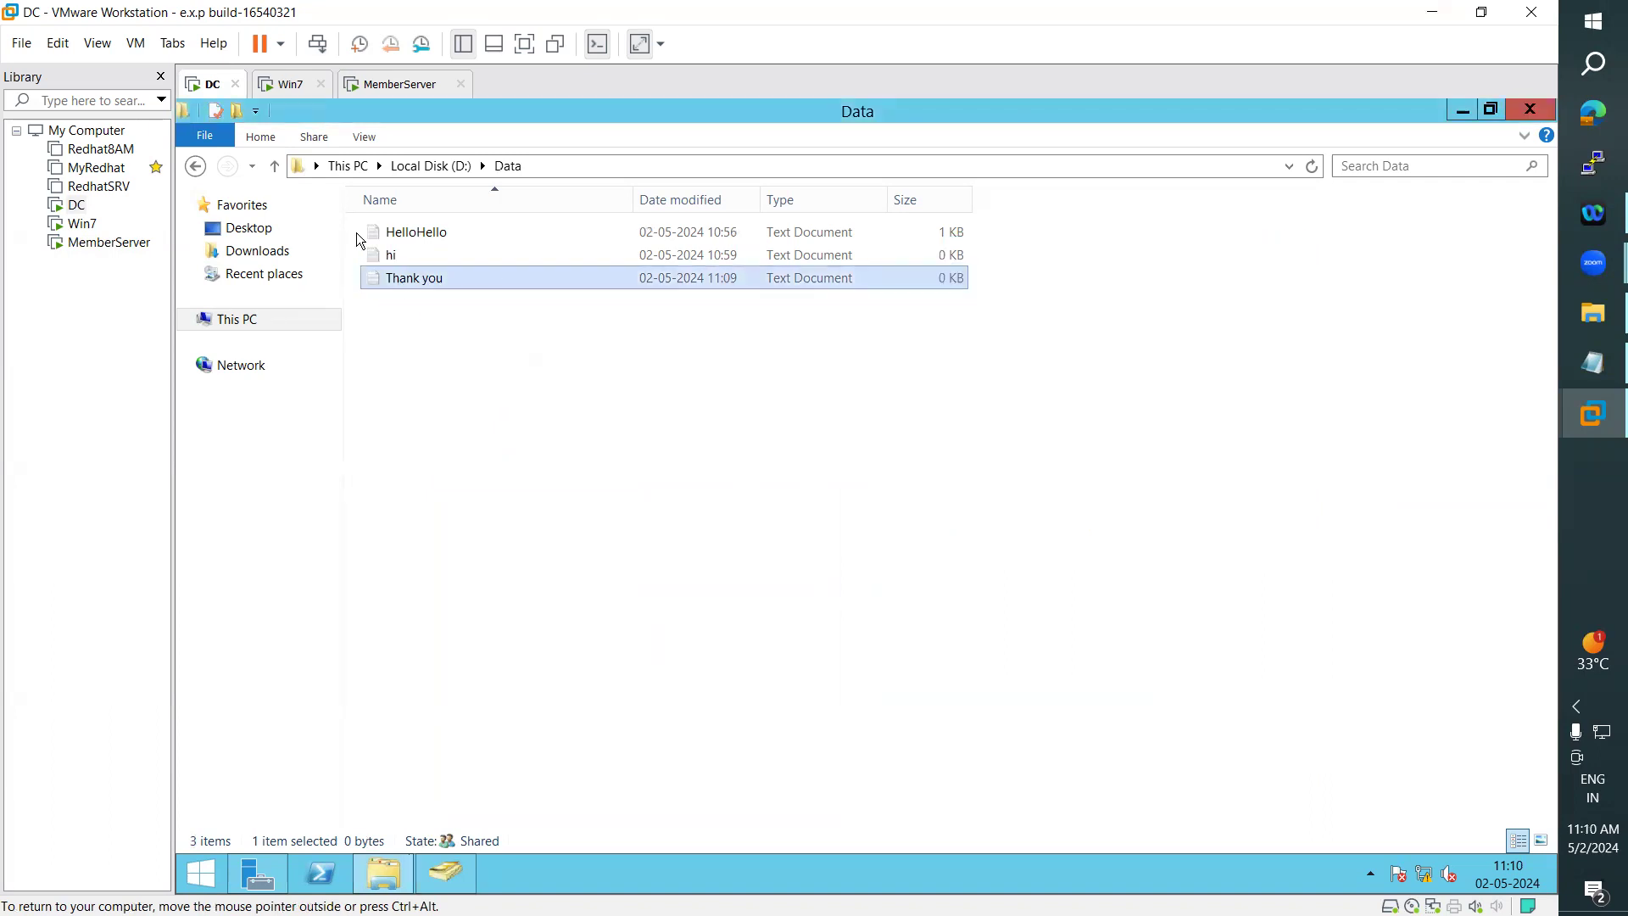
click(390, 260)
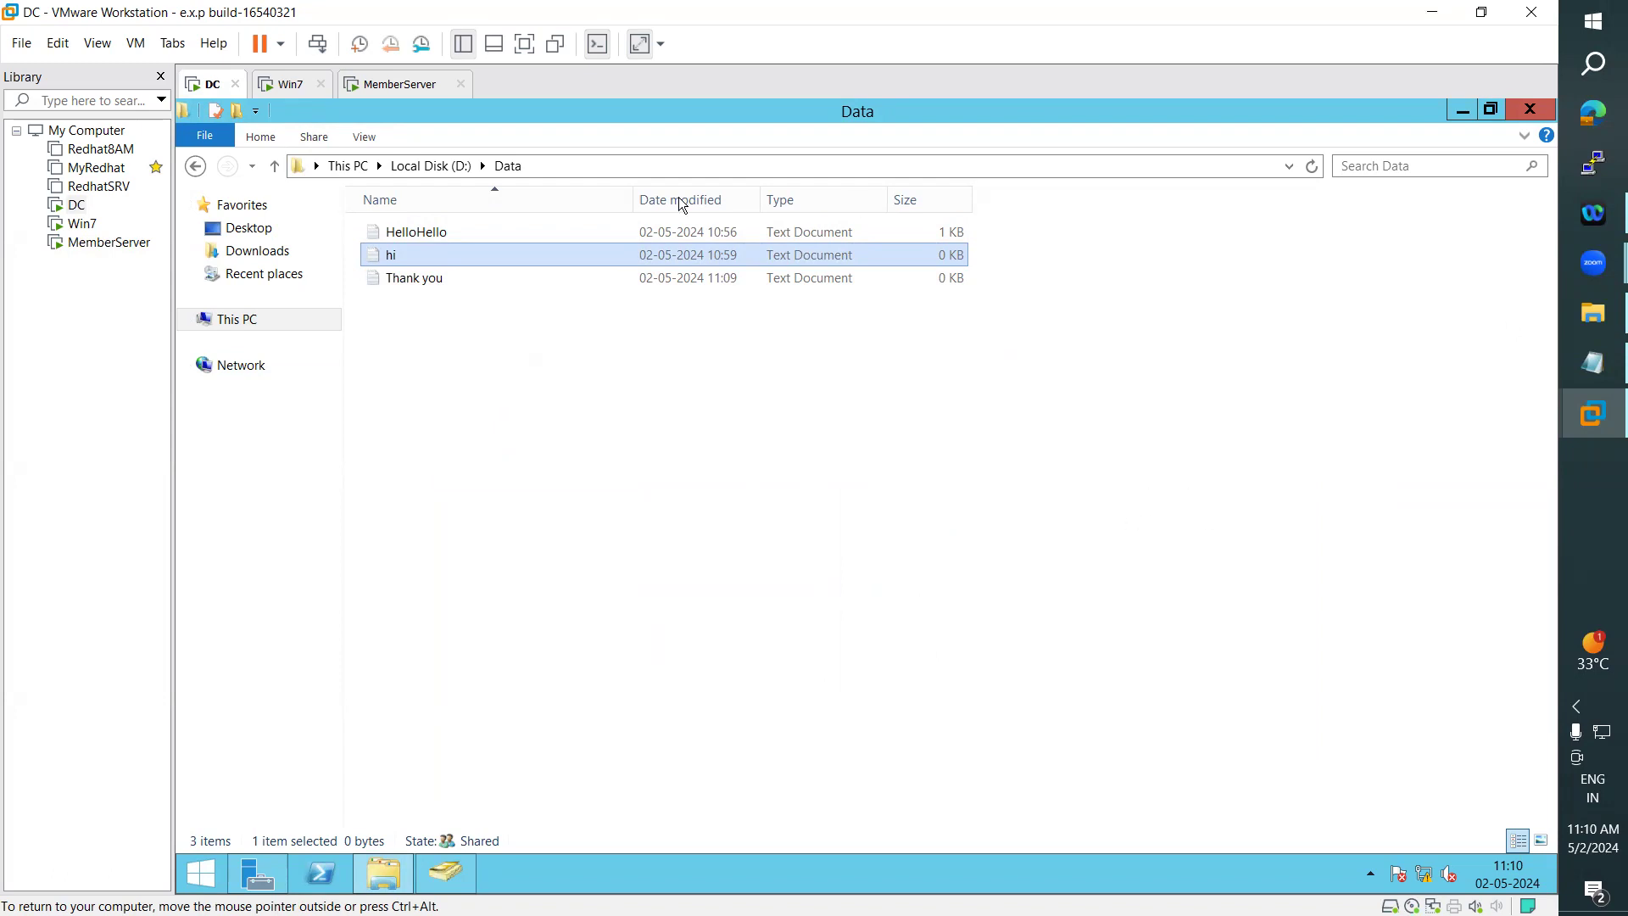
- Switch to Win7 and check which domain account is signed in there
click(280, 84)
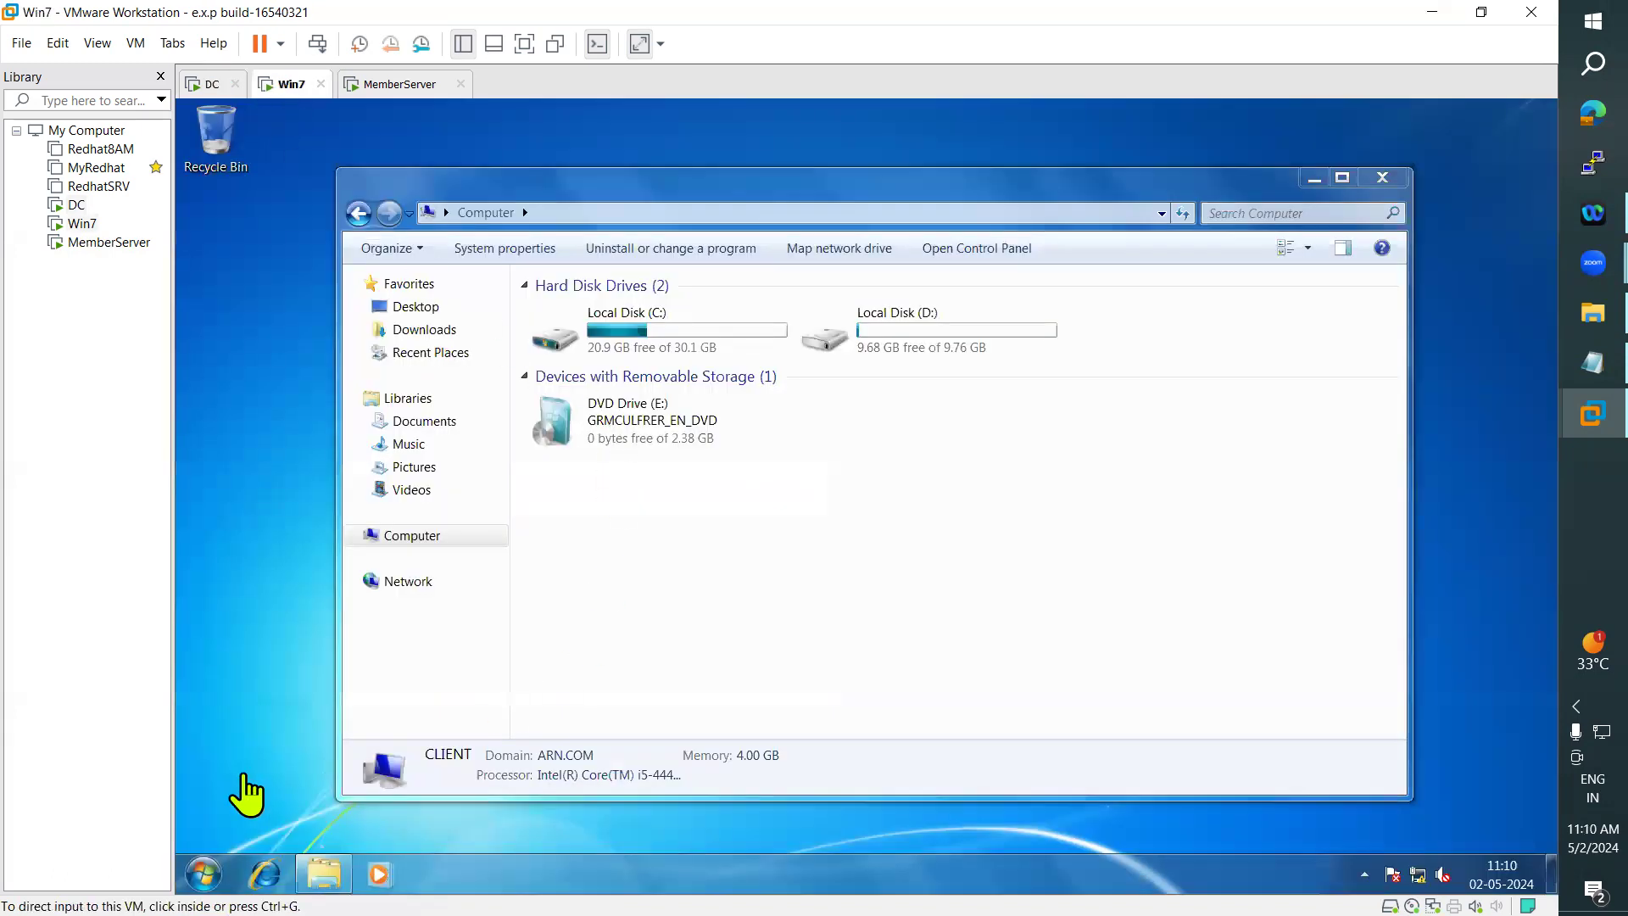
click(204, 878)
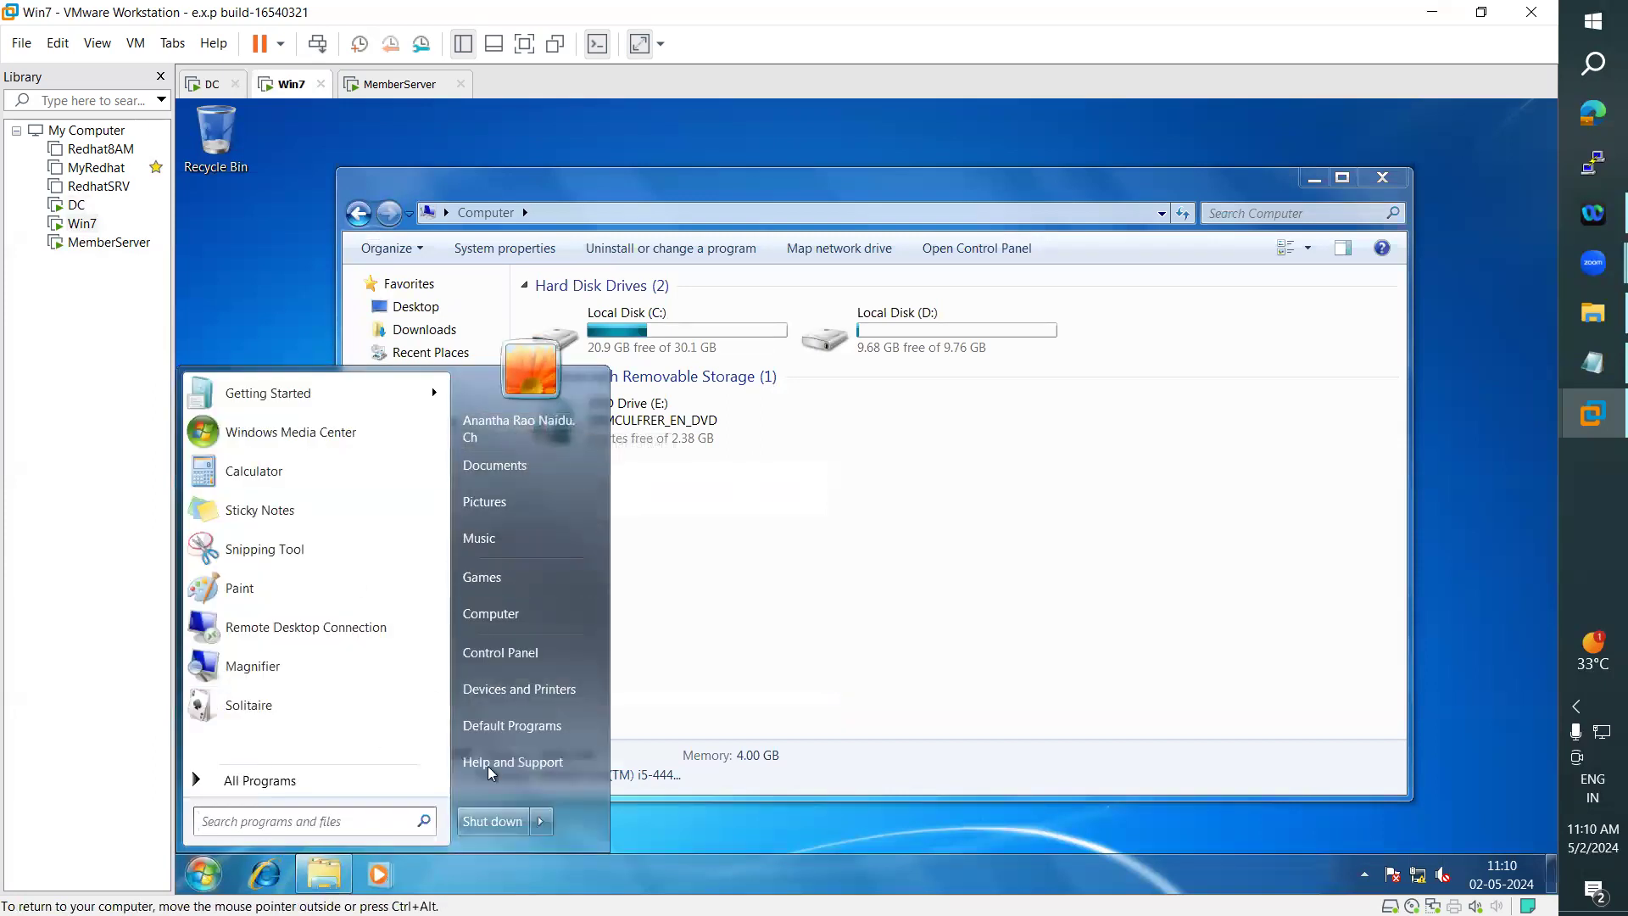
click(970, 450)
- Try to open the shared folder \\win-ad\Data from the Win7 machine
click(615, 217)
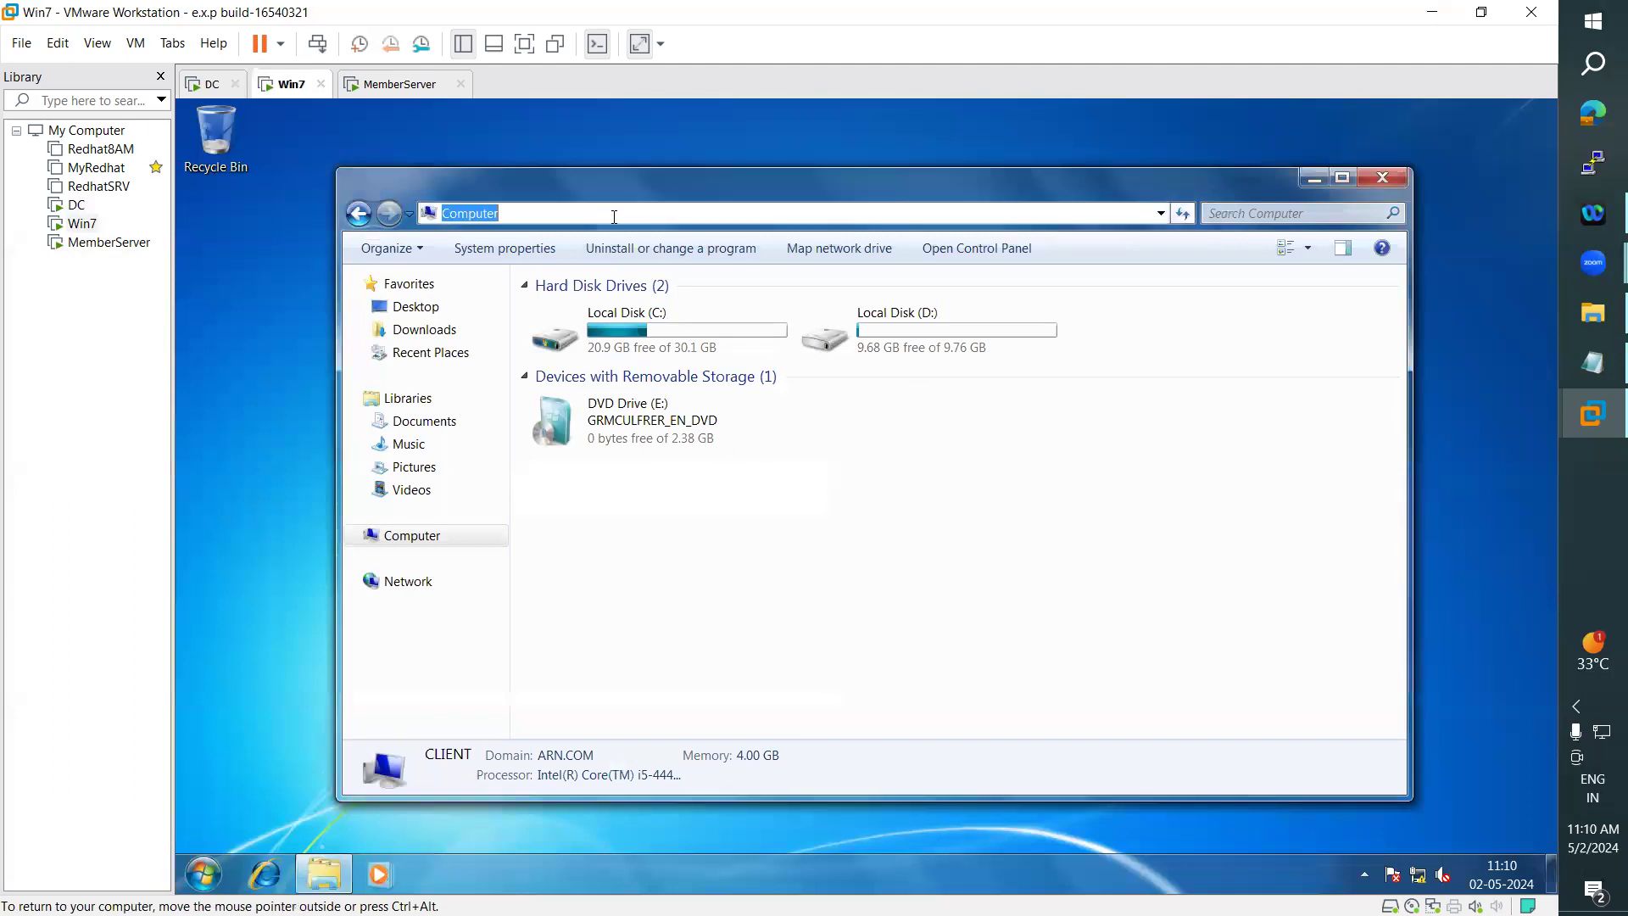
text(\\win-ad\d)
key(Down)
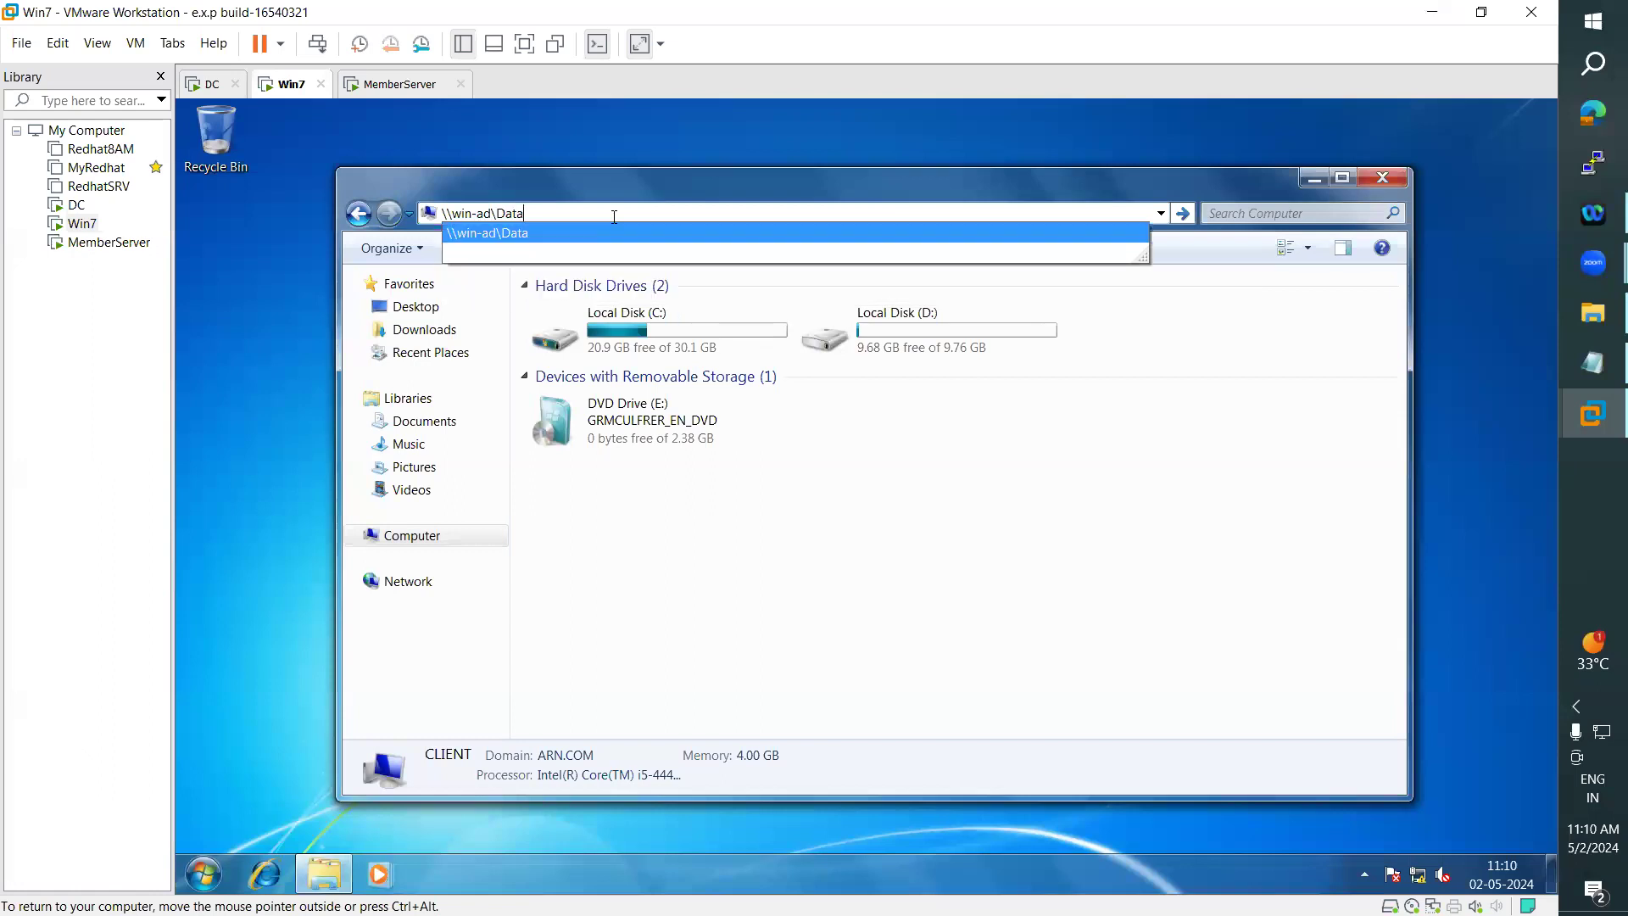
key(Return)
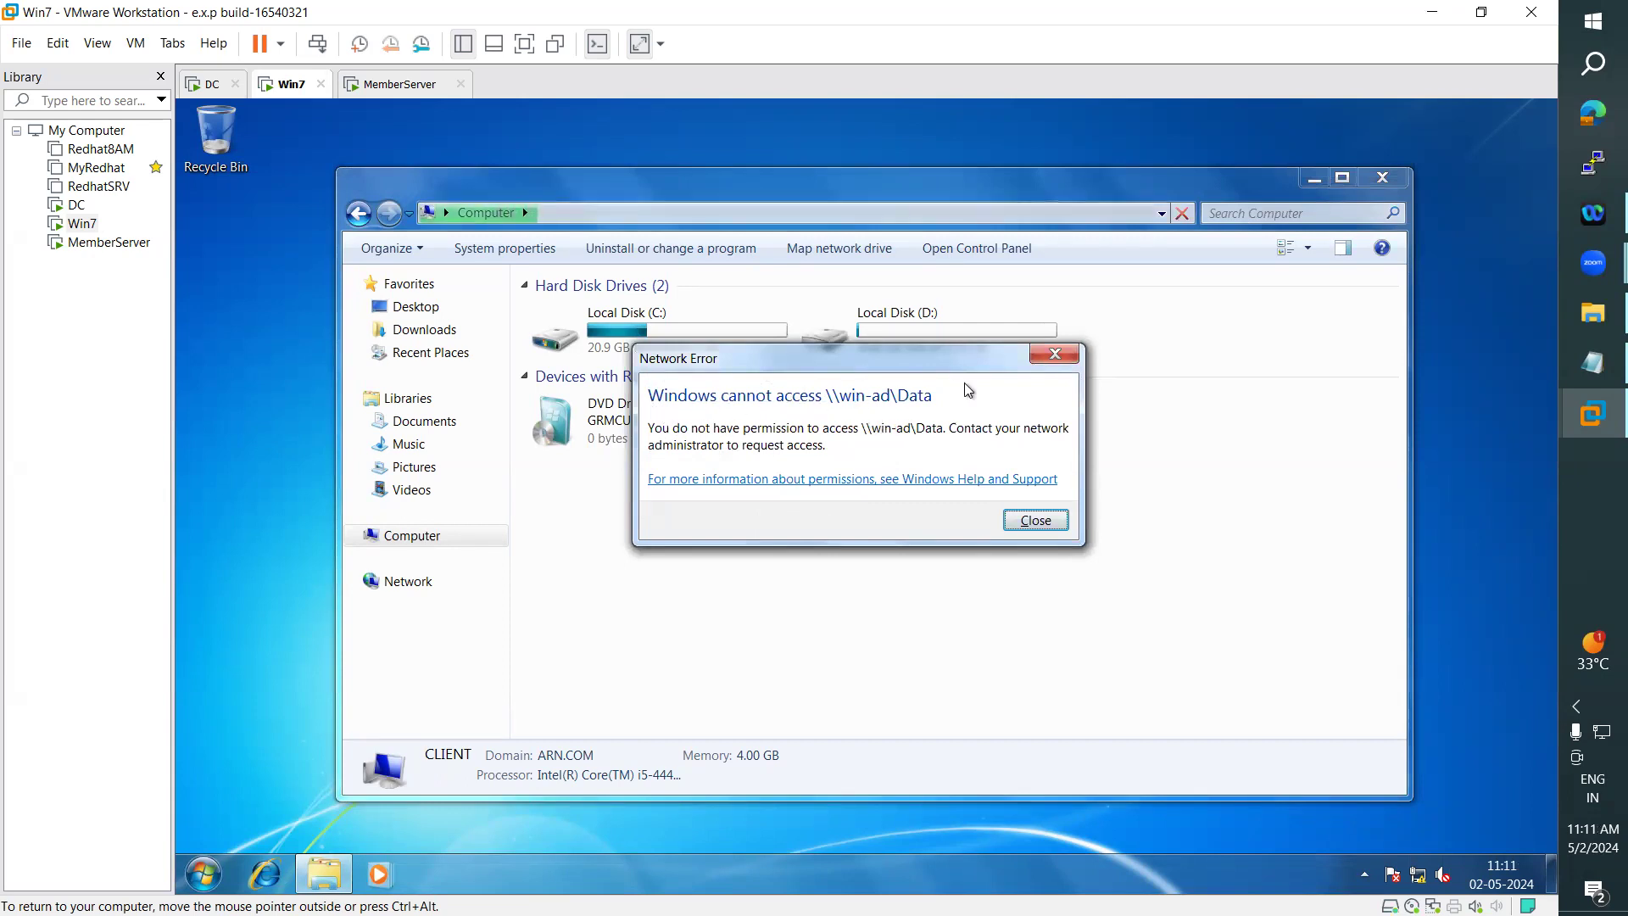
- On the DC, open the sharing settings of the Data folder on Local Disk (D:) and try to add the Win7 user by logon name
click(214, 83)
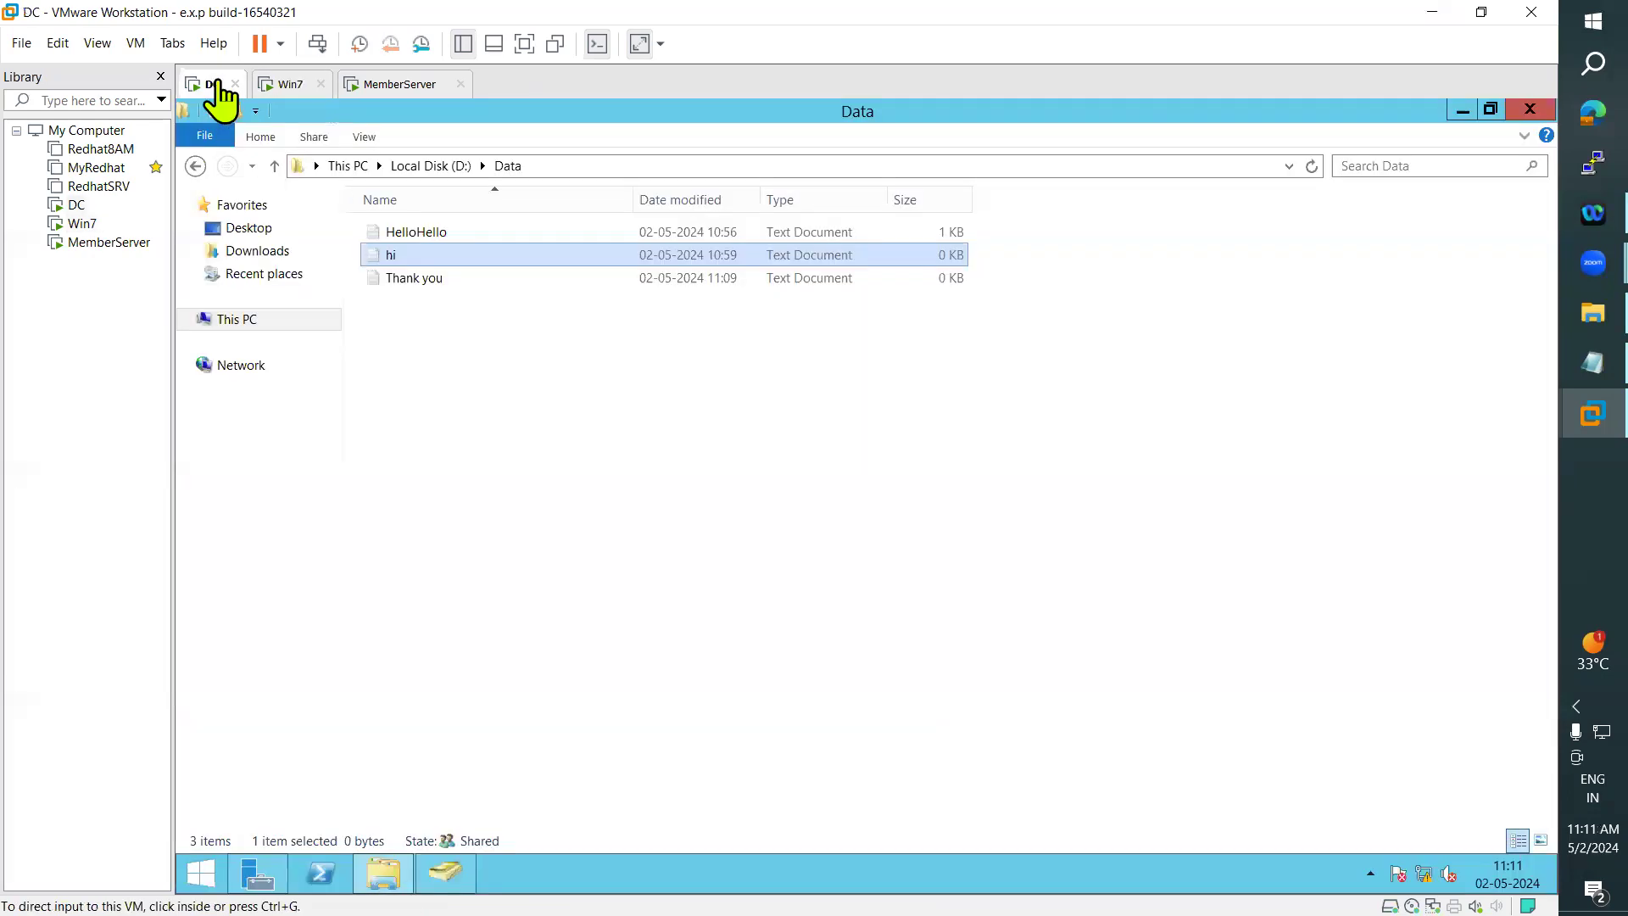
click(422, 165)
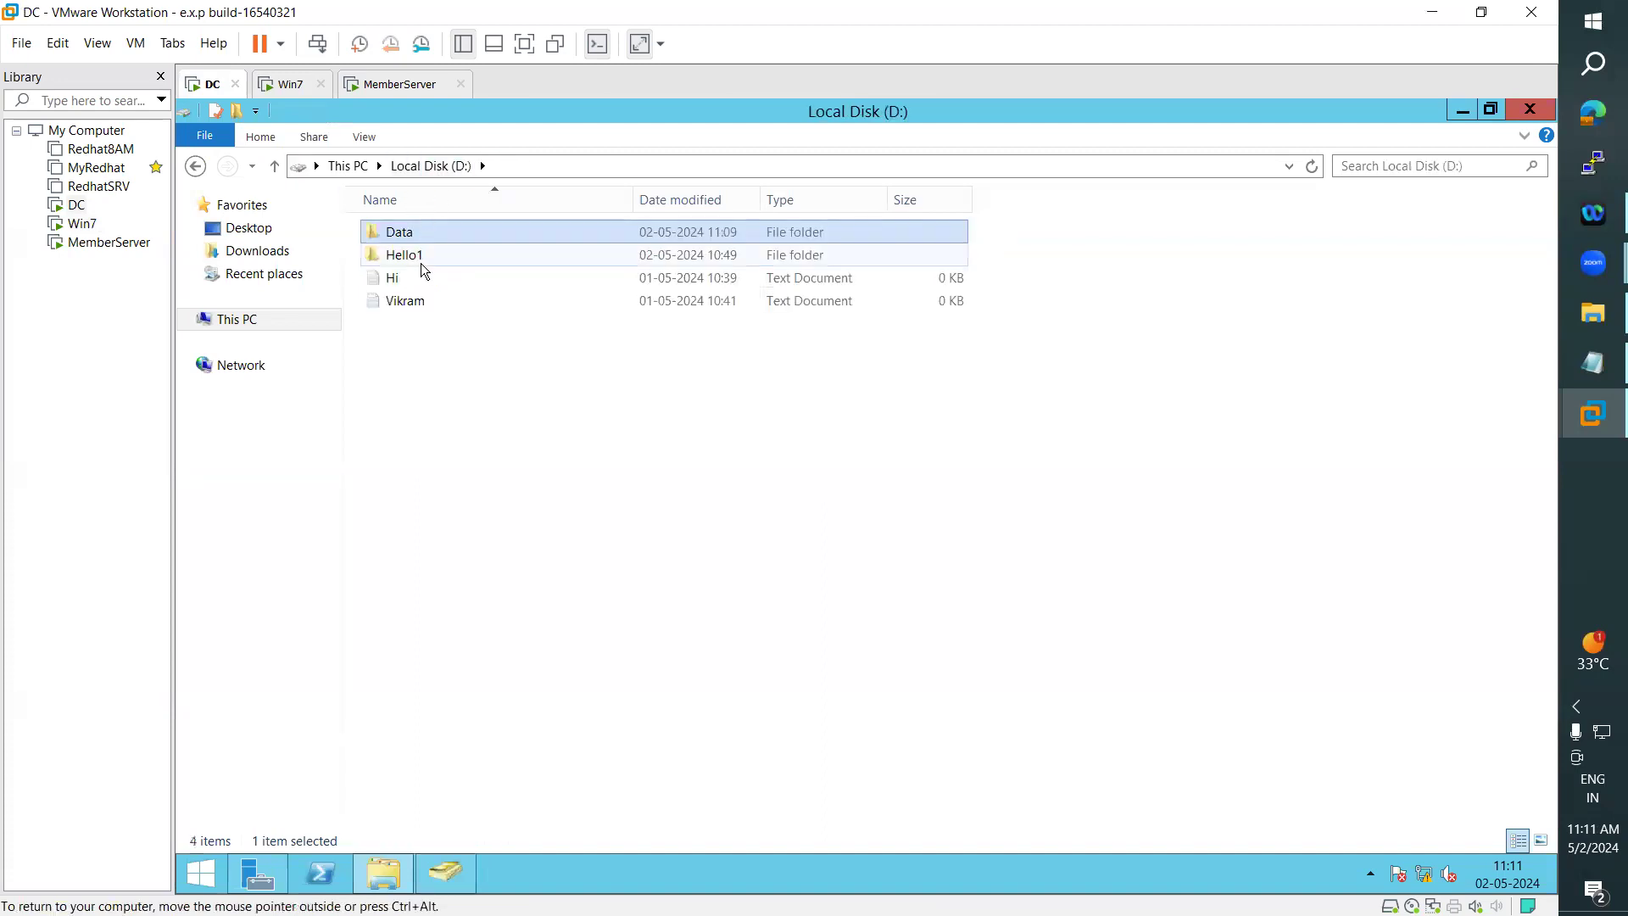
right_click(389, 236)
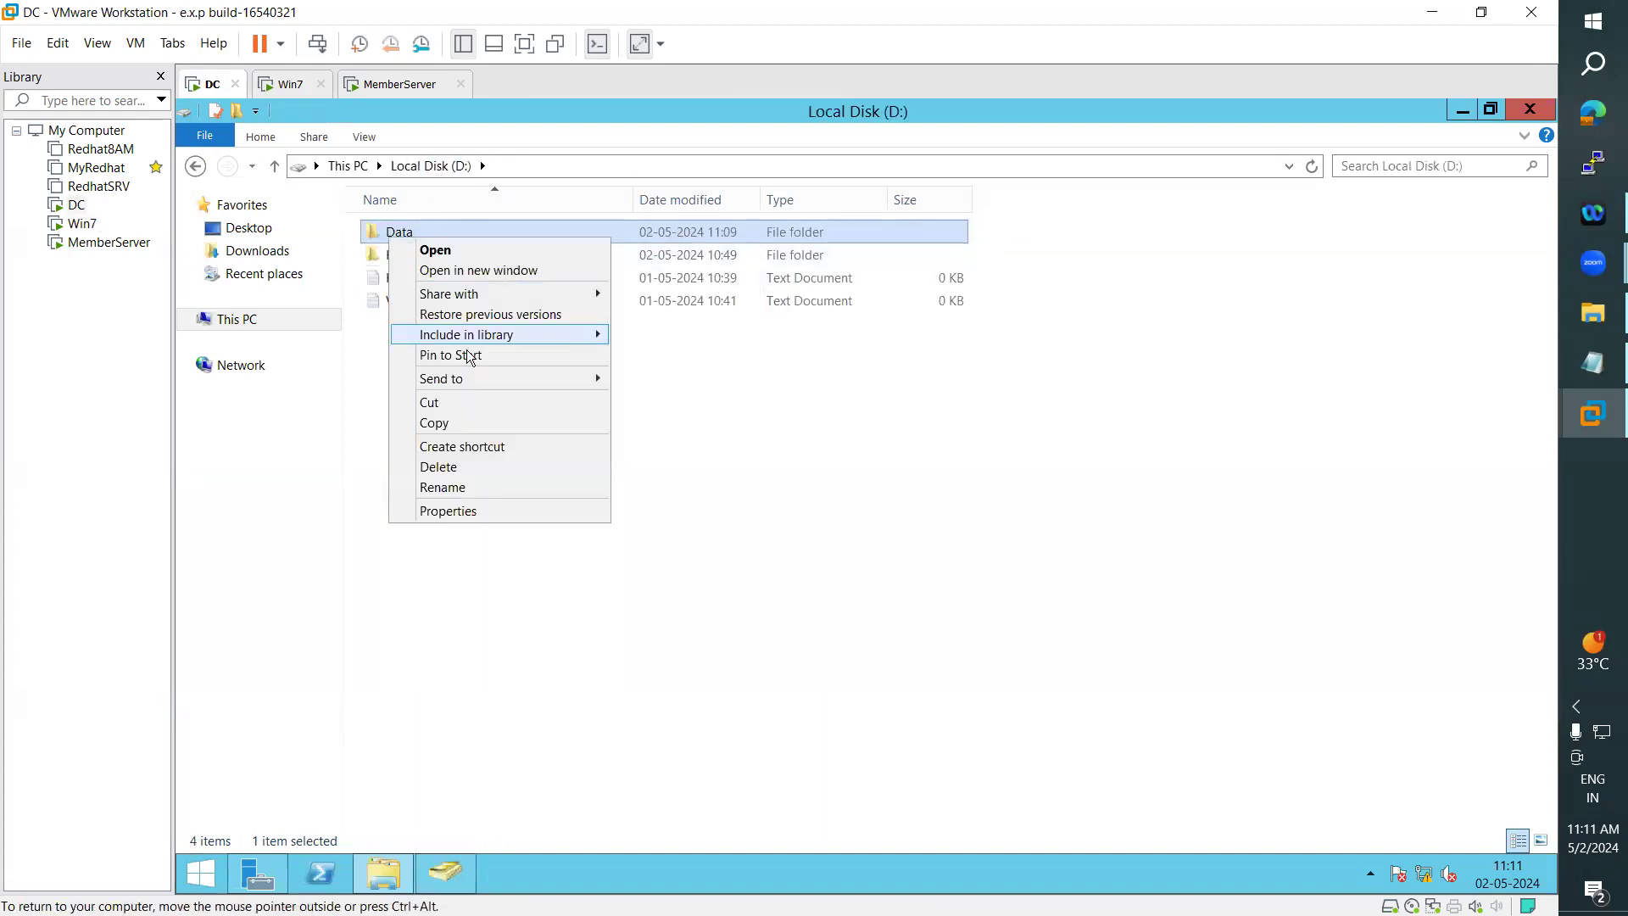
mouse_move(489, 301)
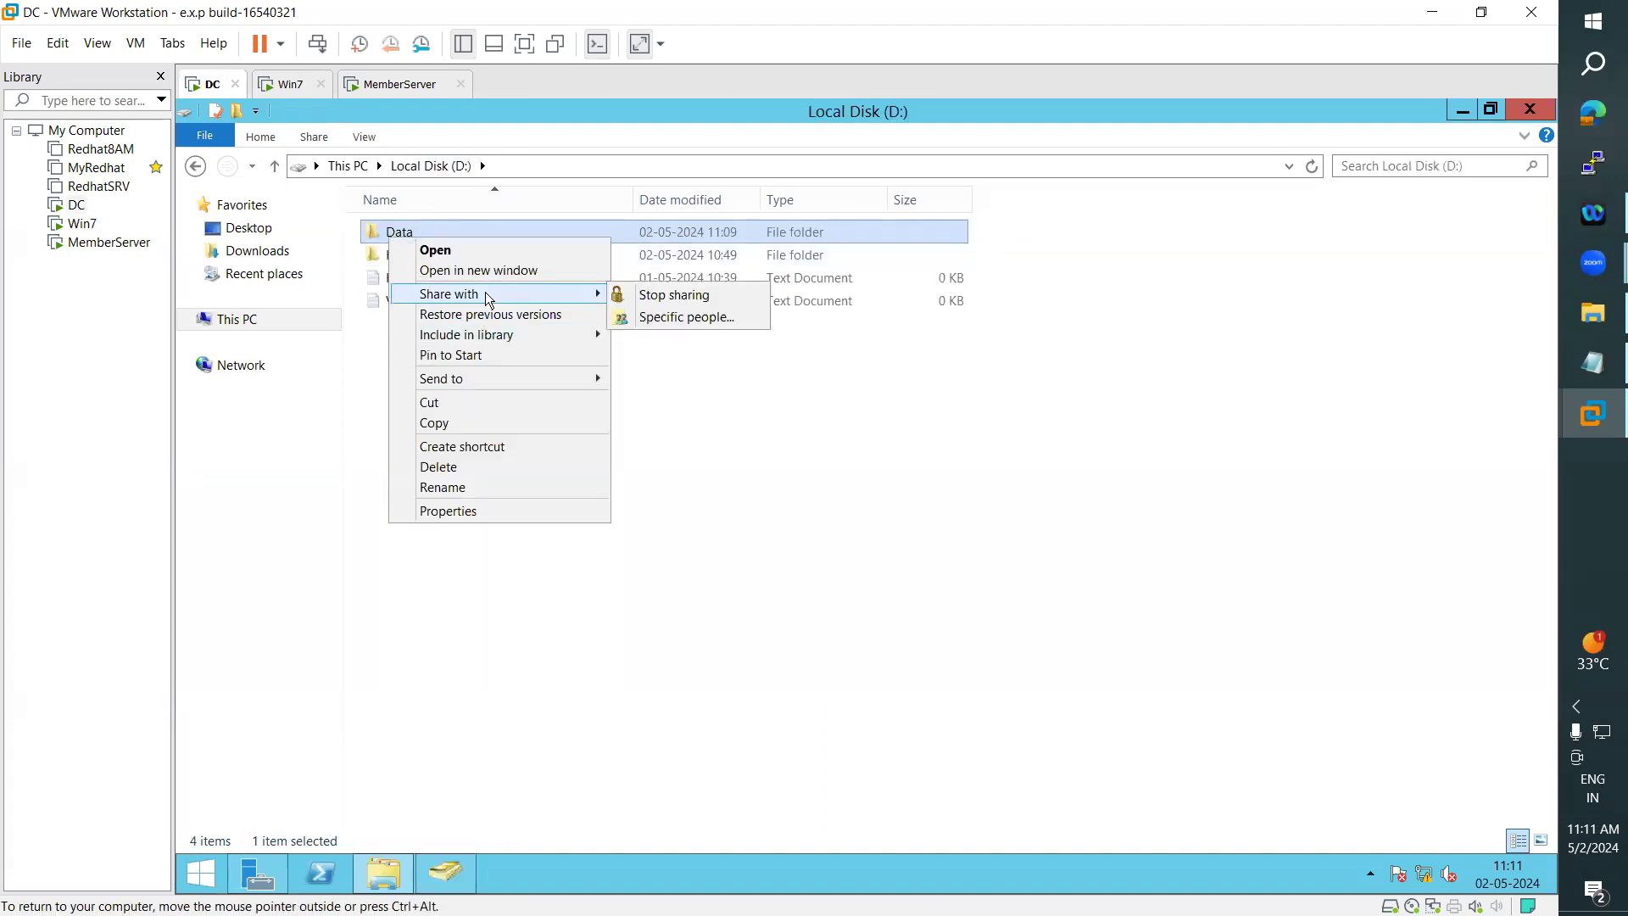
click(672, 321)
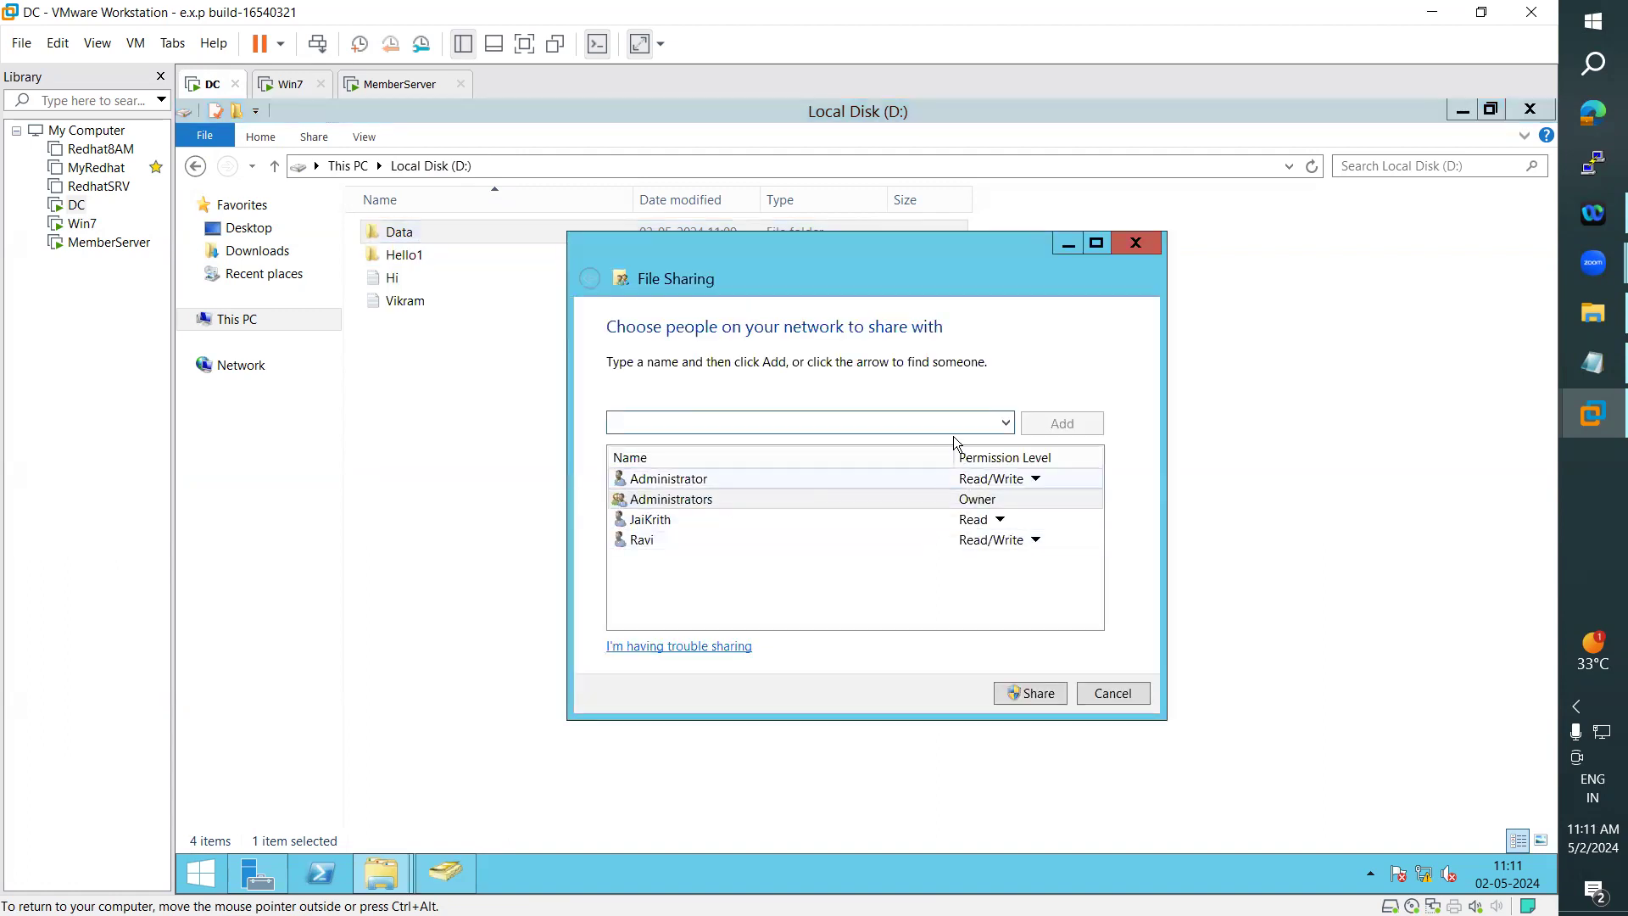
text(ARN)
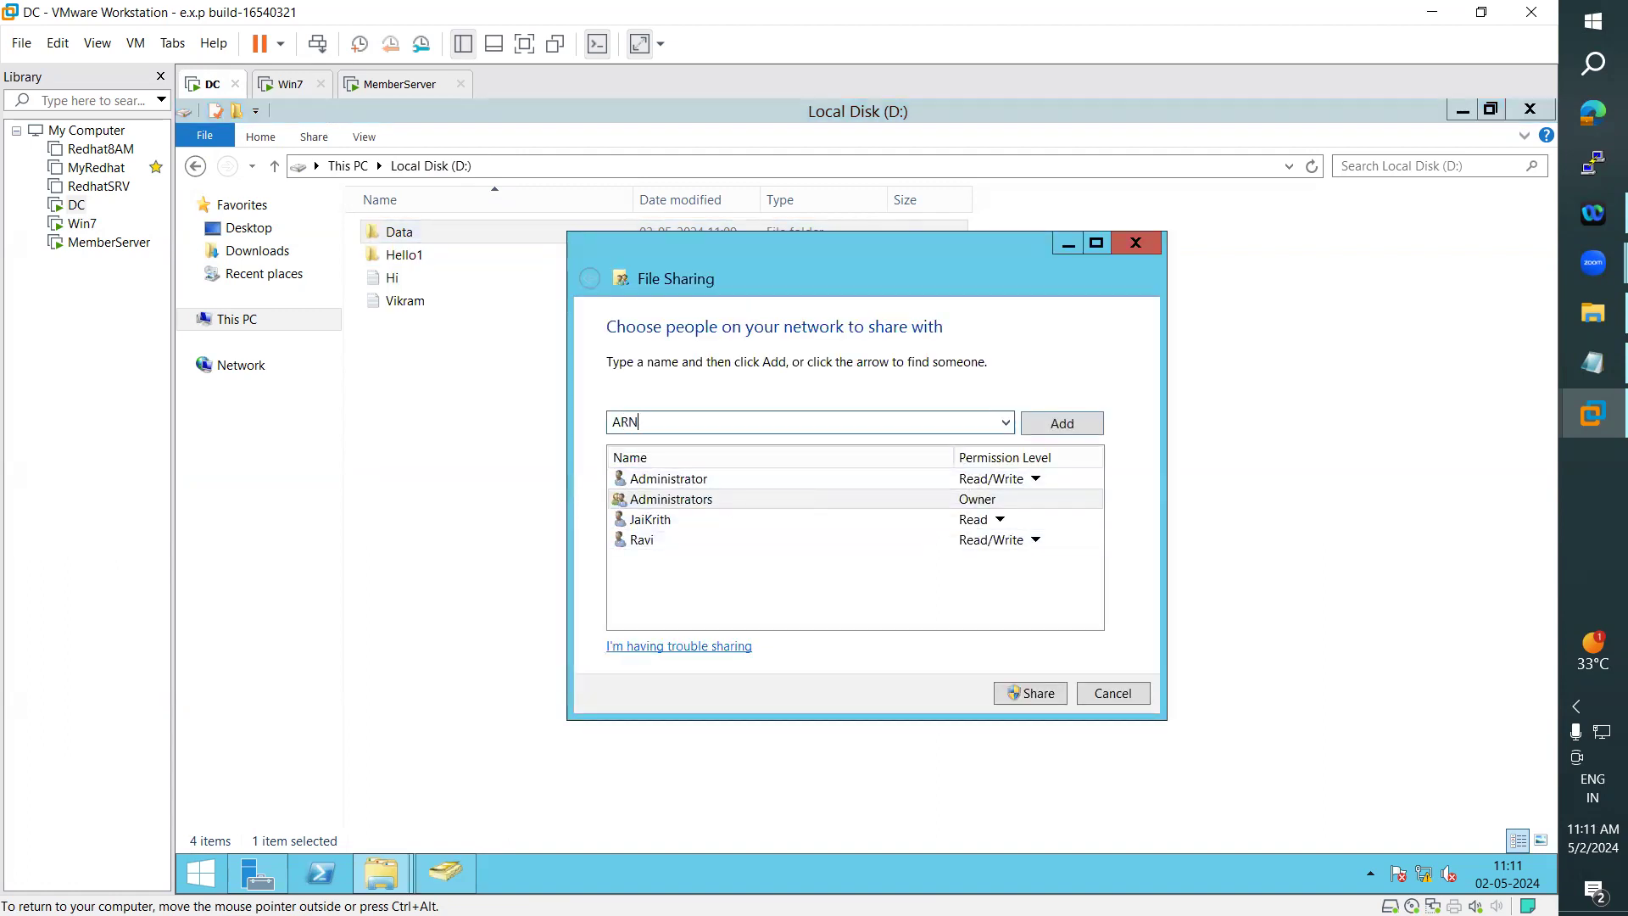
click(1064, 423)
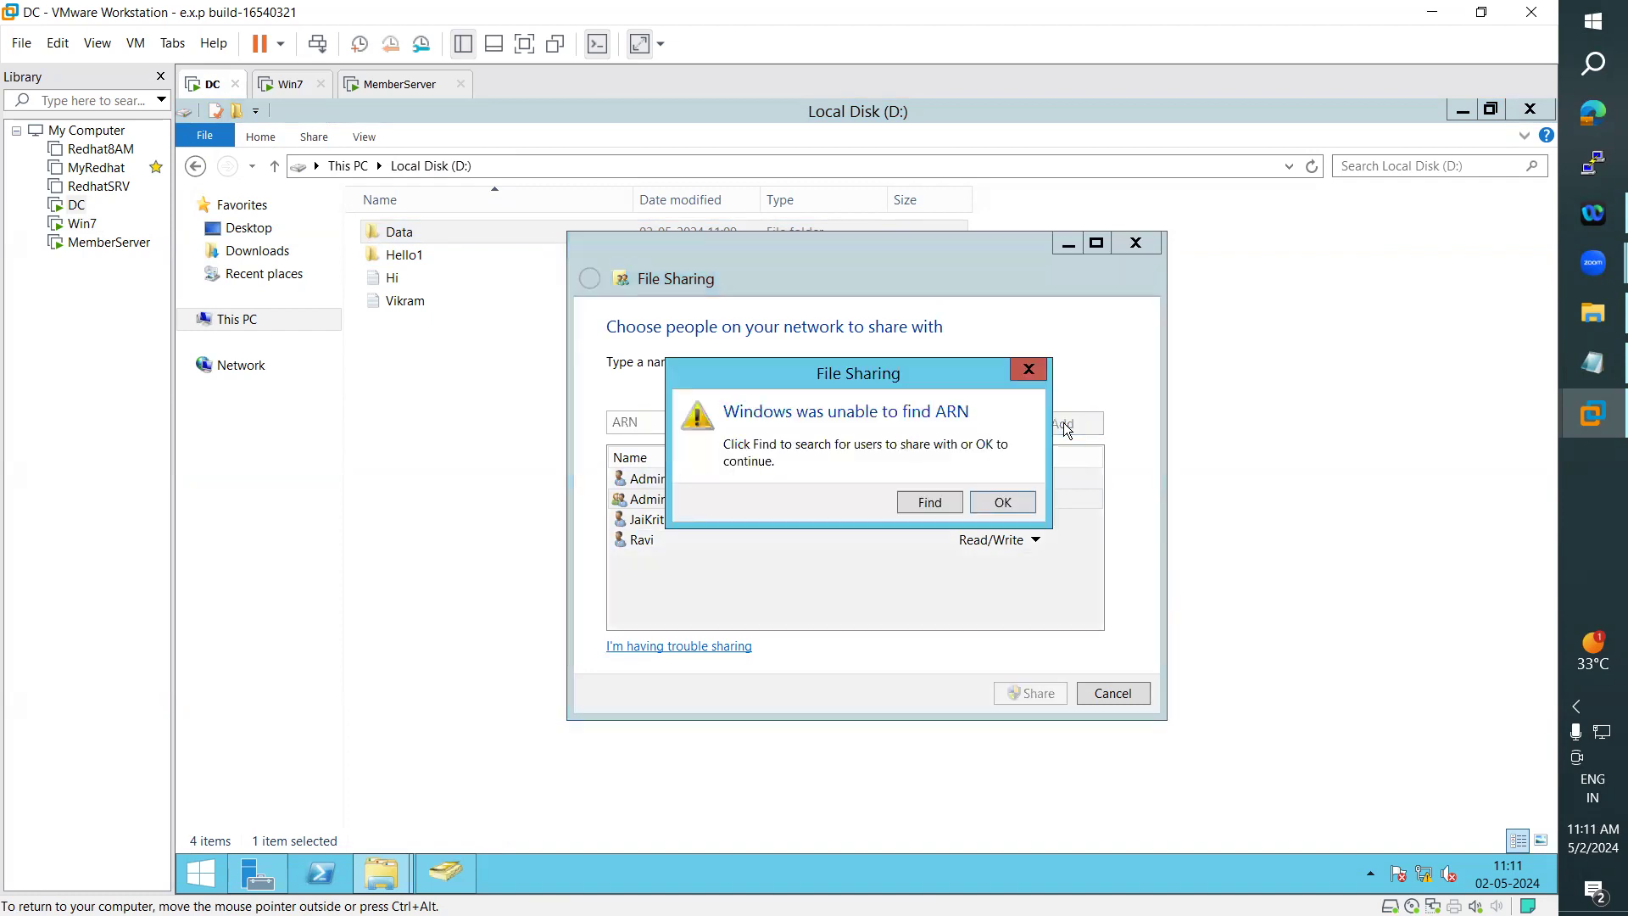
click(1002, 504)
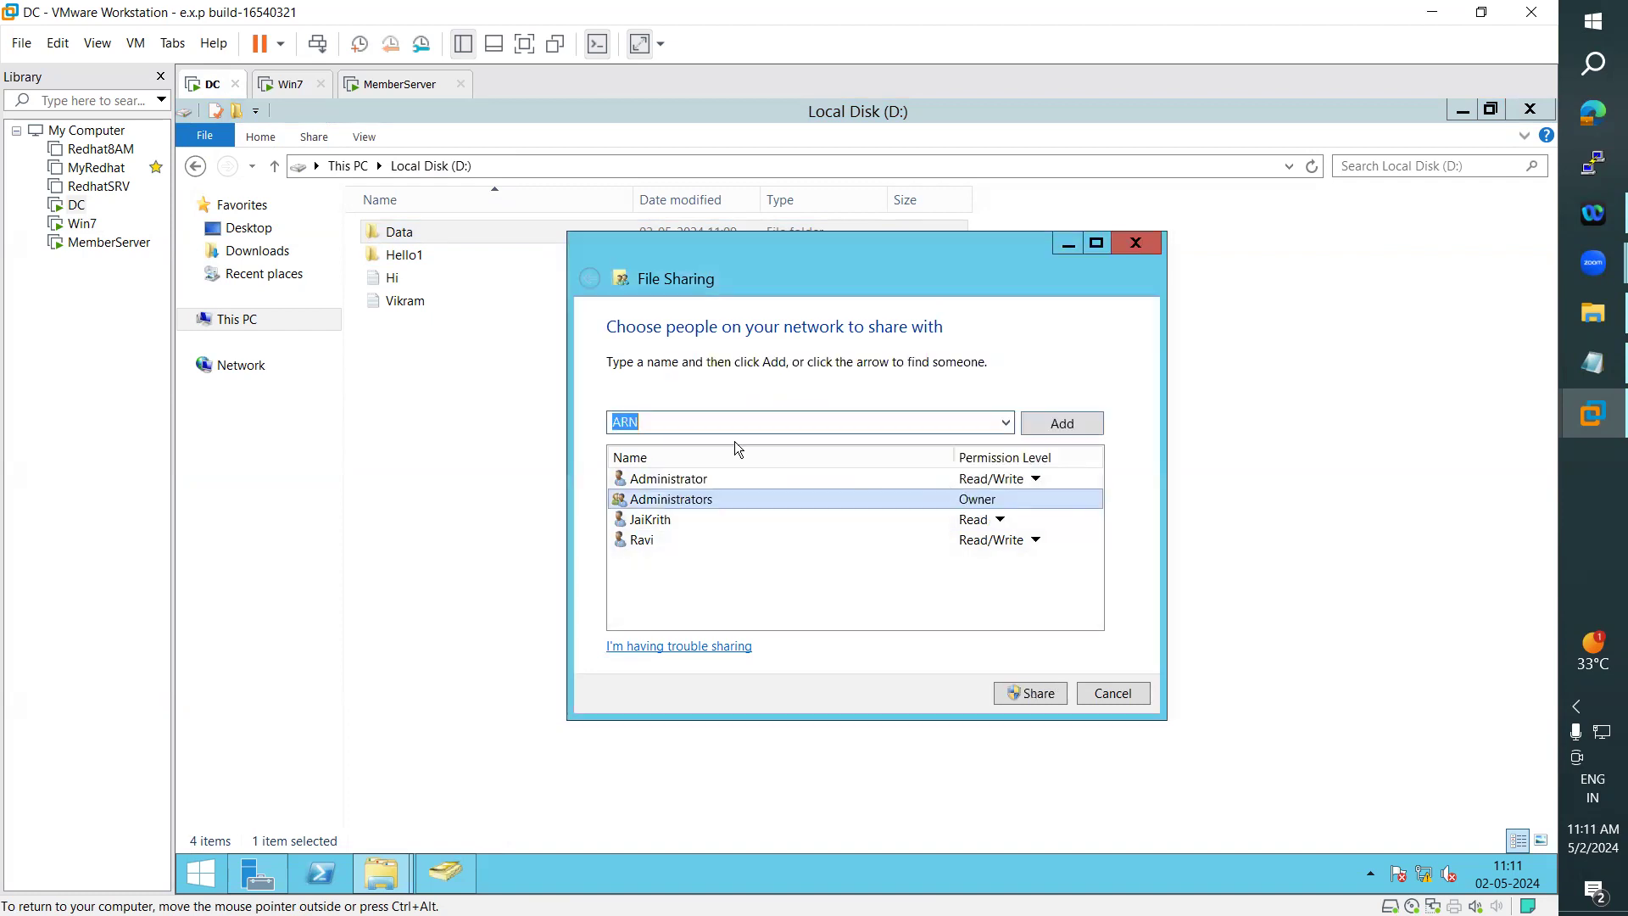
- Find the domain user signed in on Win7 in the ARN.COM directory and share the Data folder with that user at Read permission
click(1074, 424)
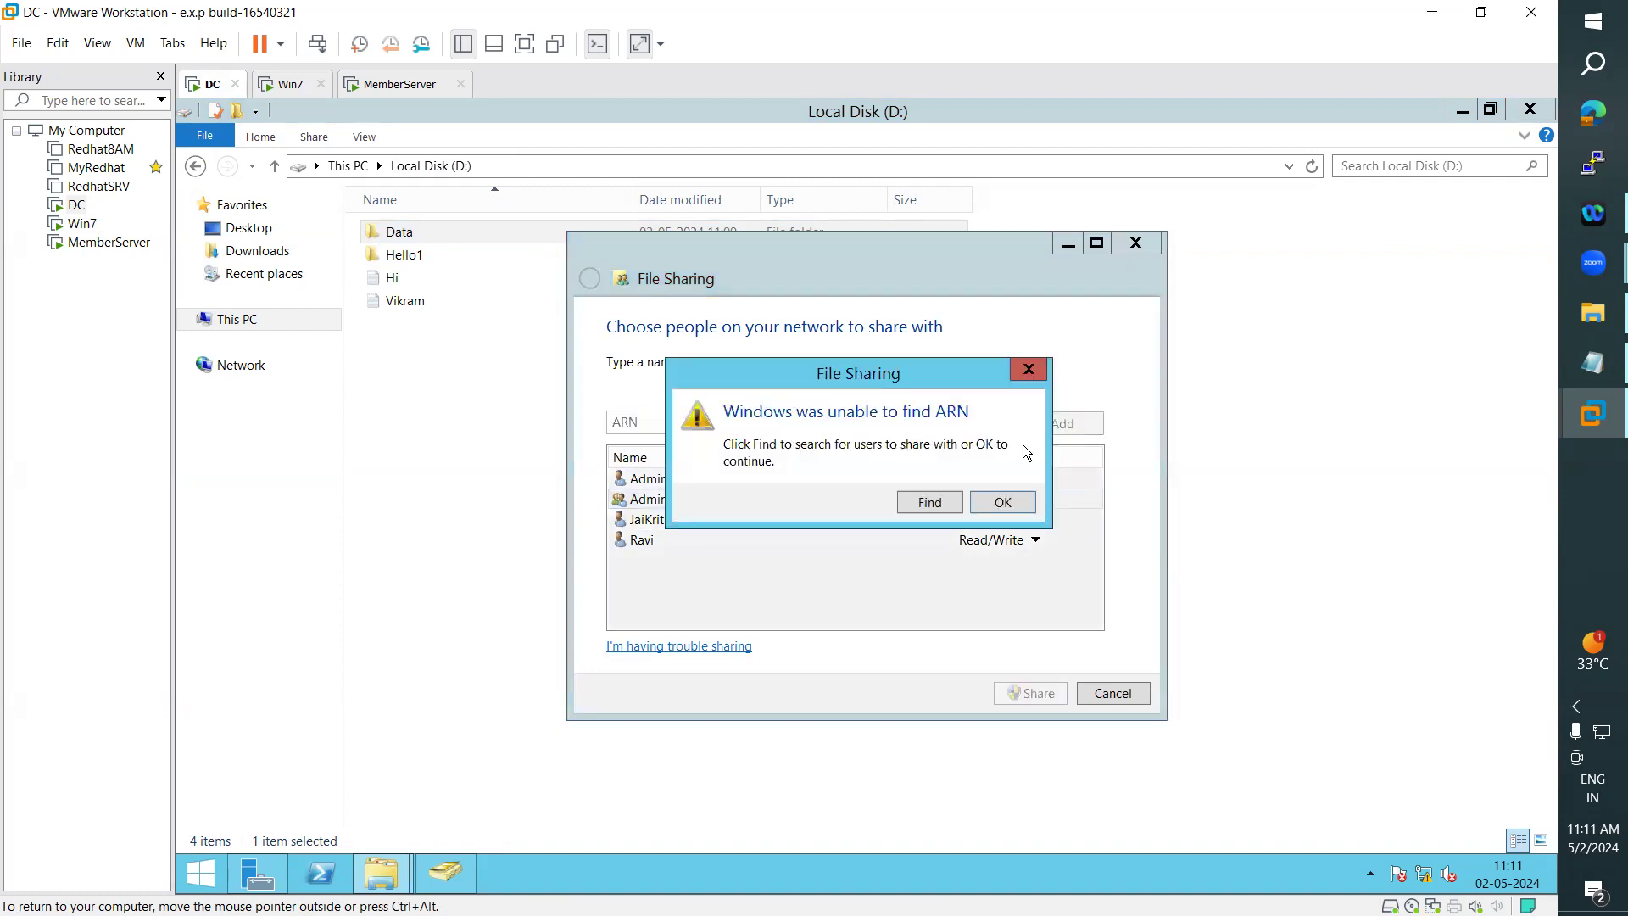
click(916, 498)
text(a)
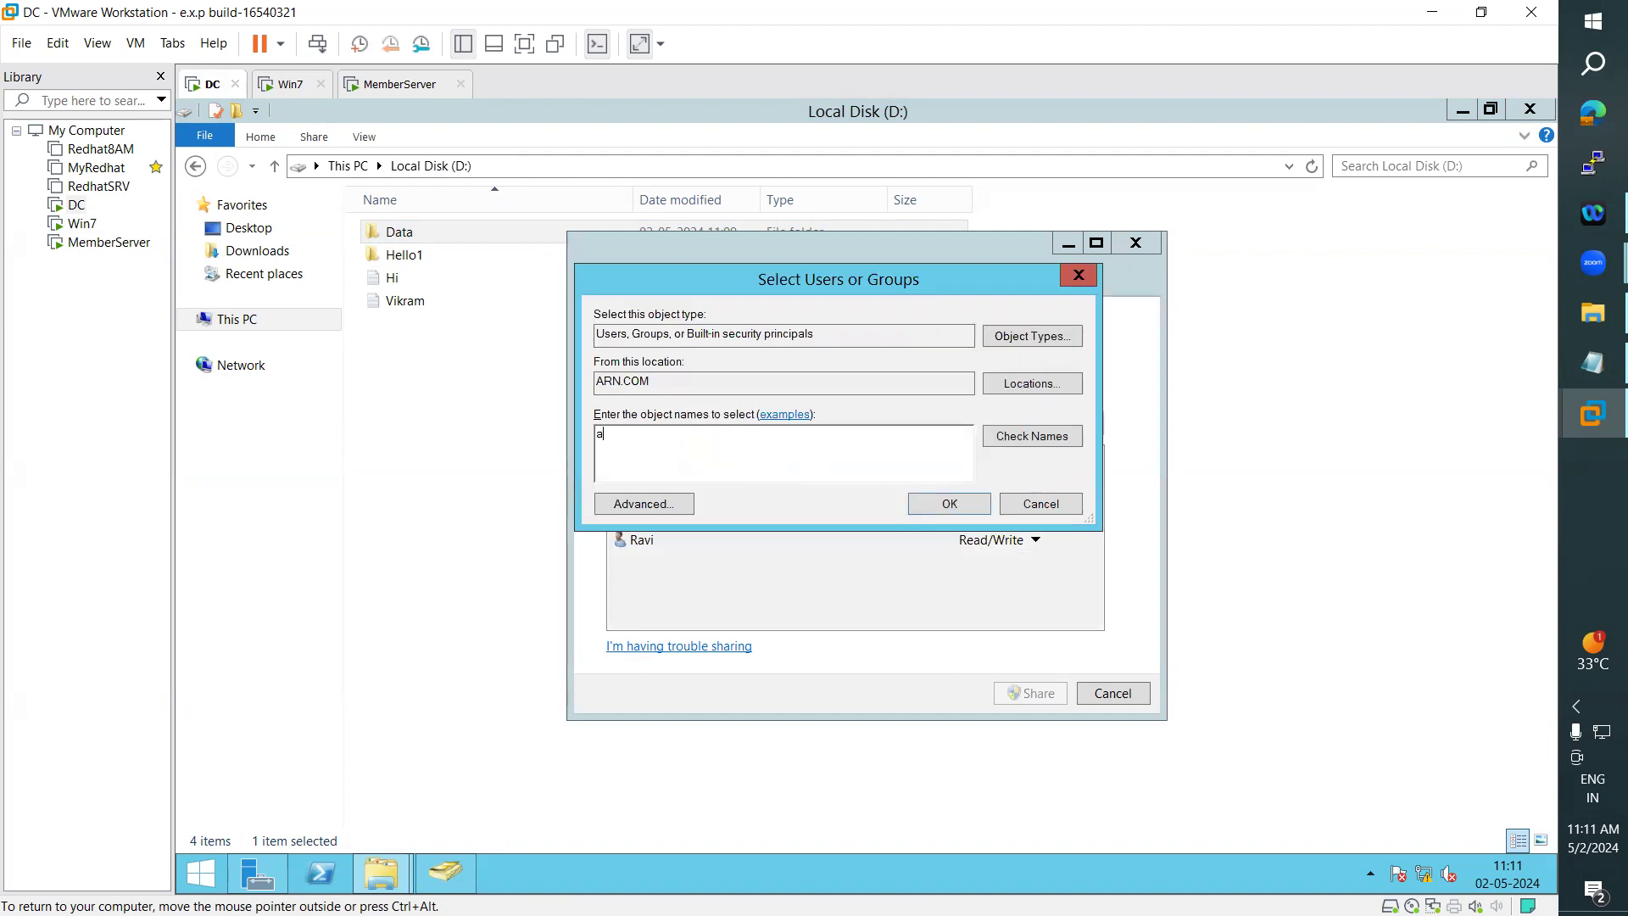
text(rn)
click(1033, 438)
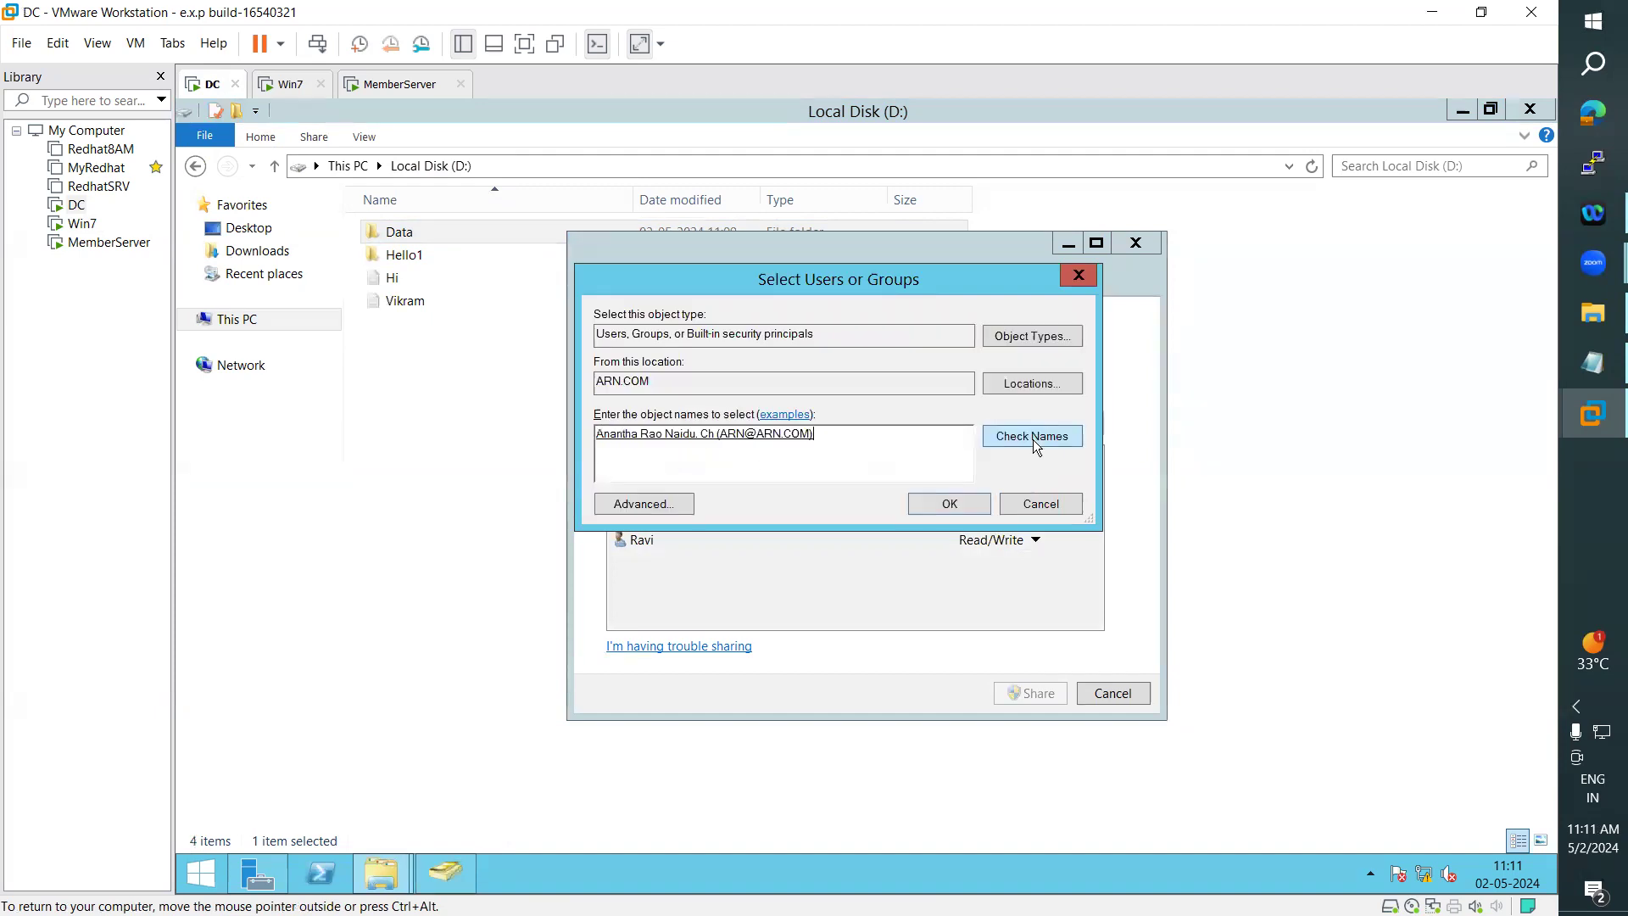
click(943, 508)
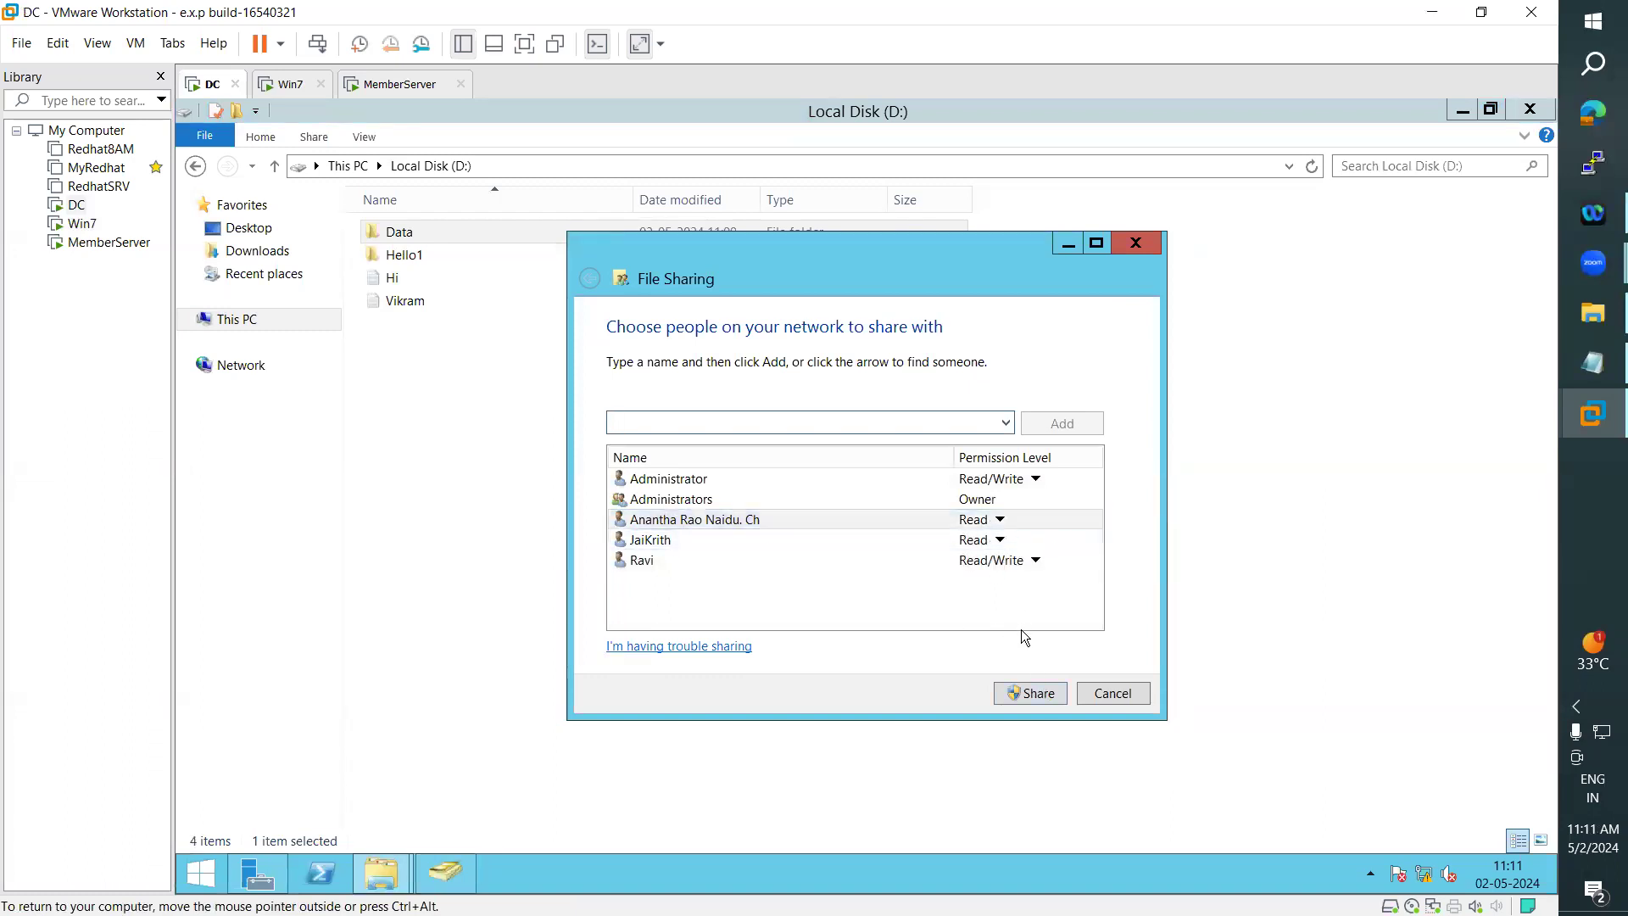
click(1032, 694)
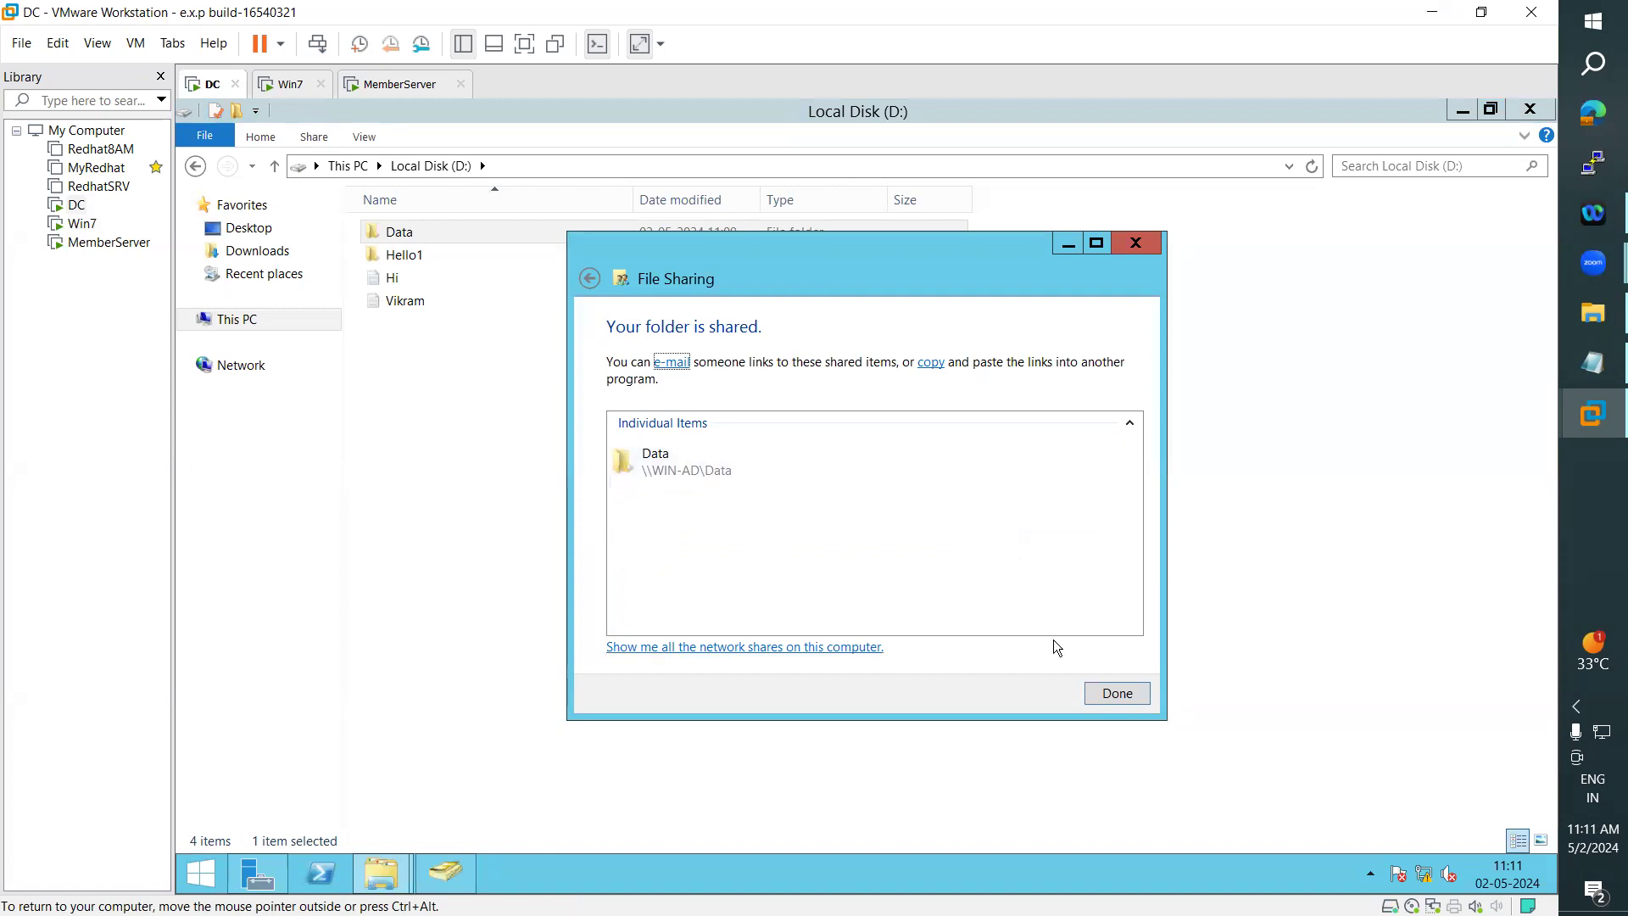
click(1118, 693)
- Return to Win7, open \\win-ad\Data again, and try to create a new folder inside it
click(287, 84)
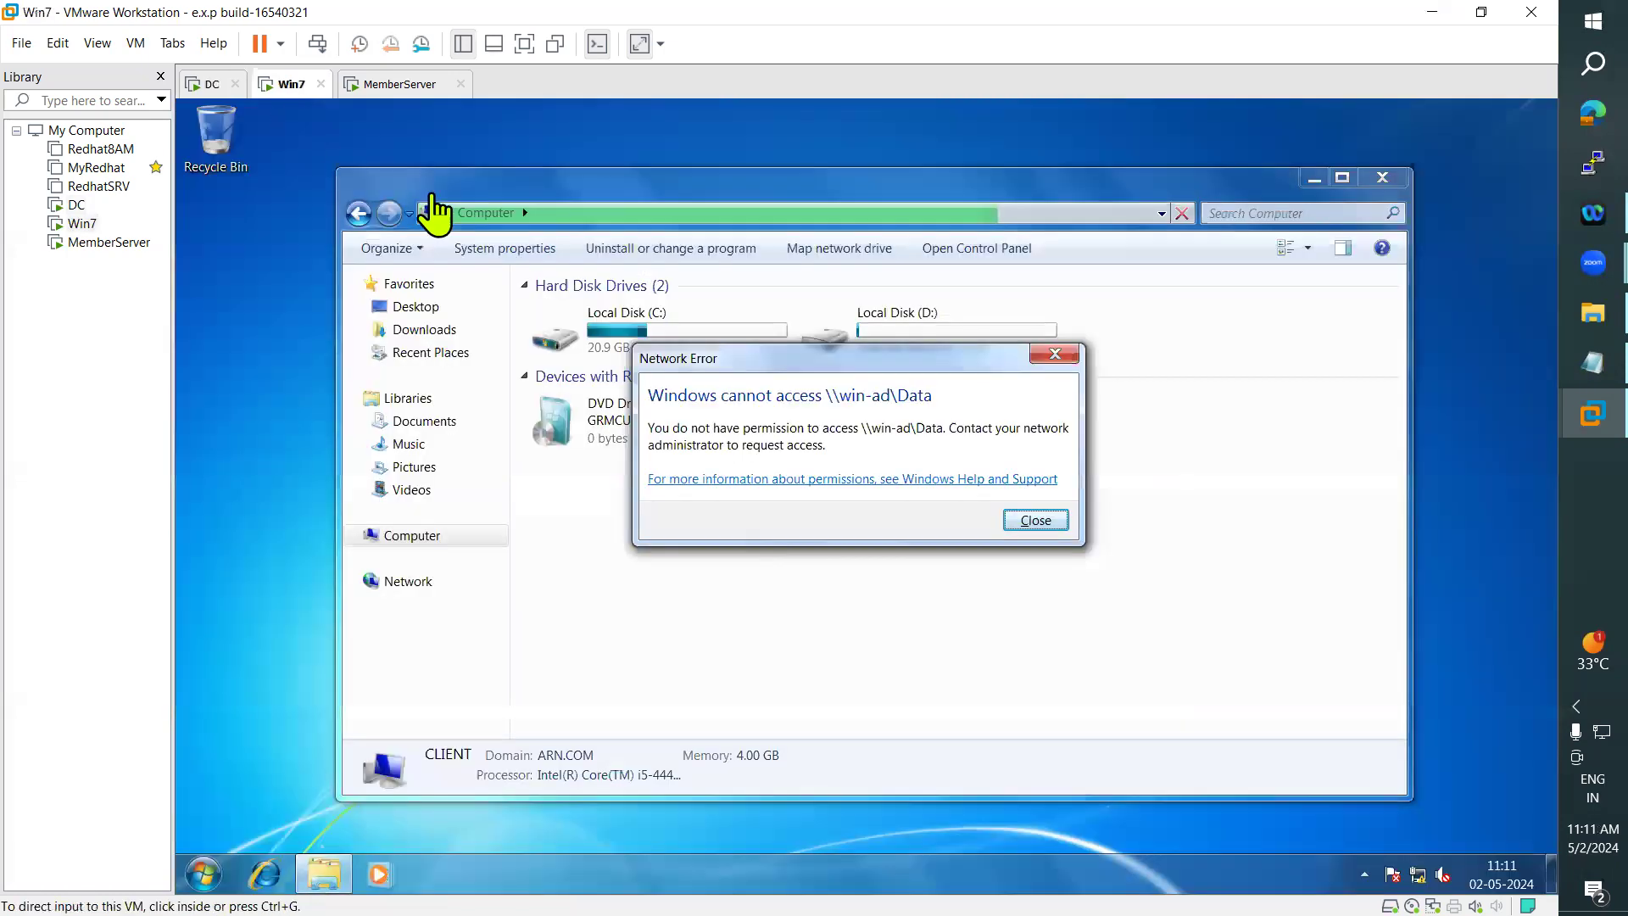
click(1036, 519)
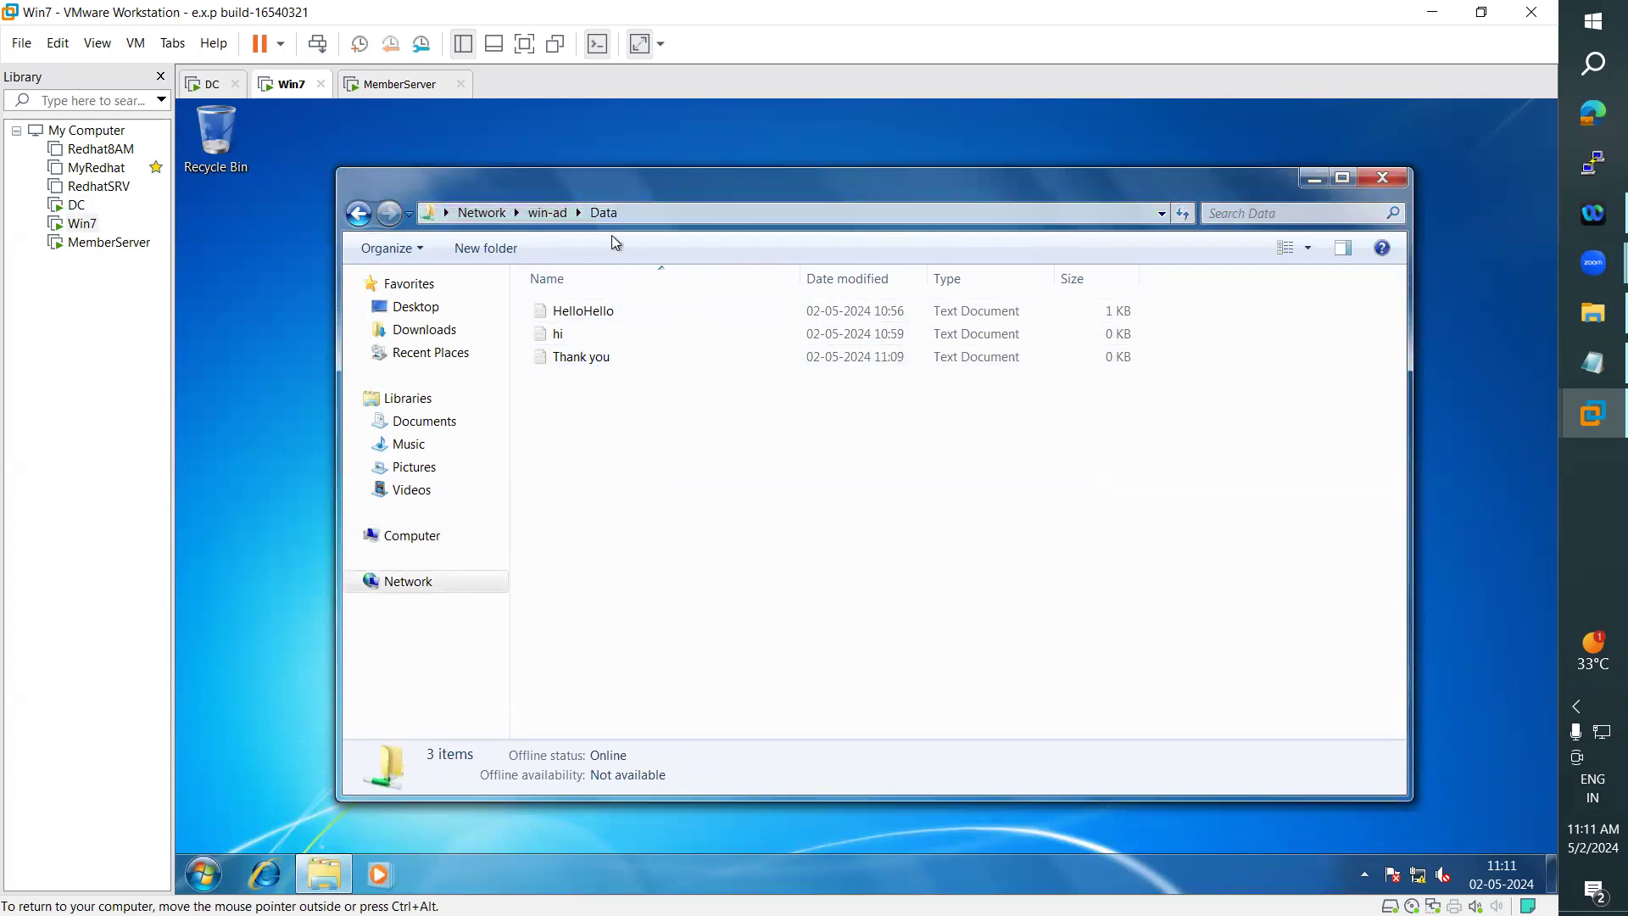
right_click(660, 464)
mouse_move(767, 638)
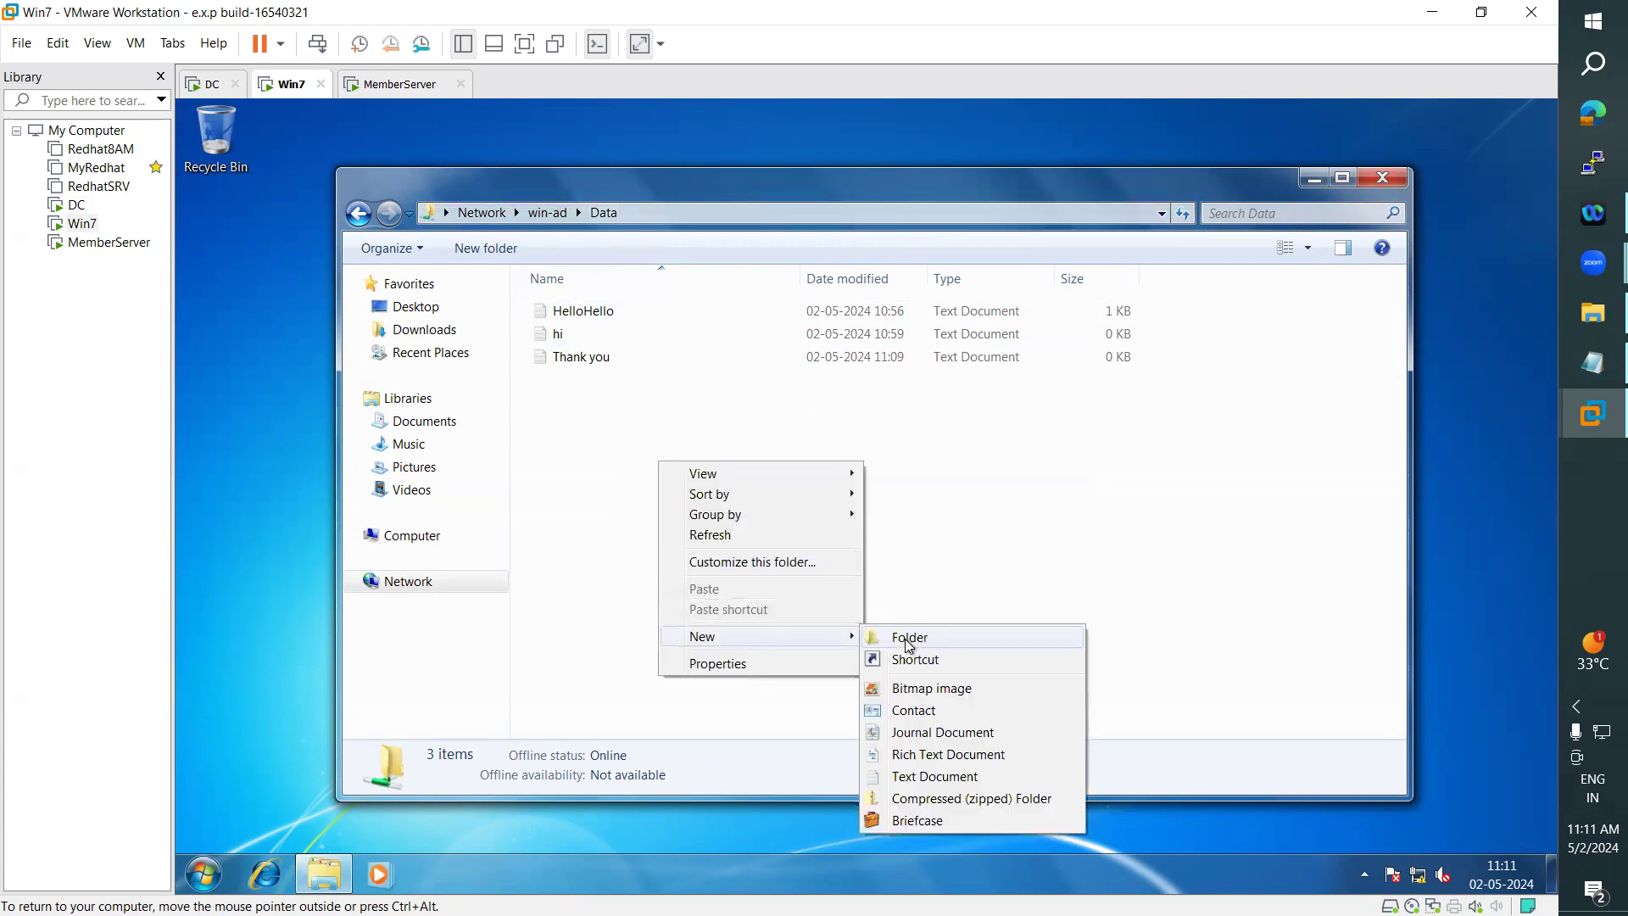
click(909, 644)
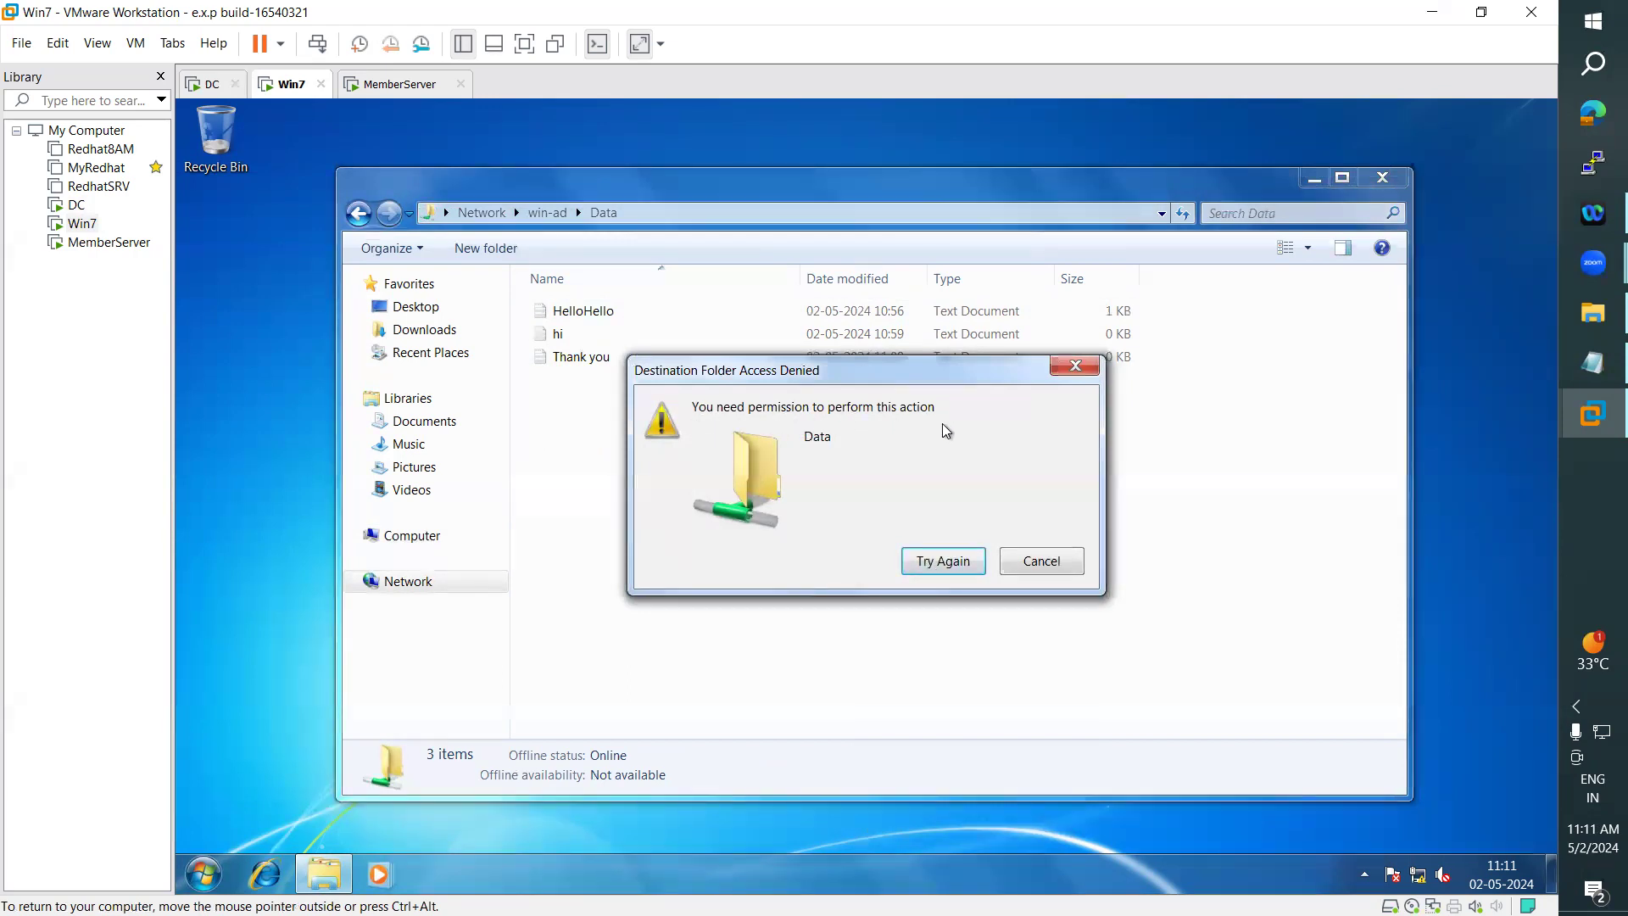
click(1042, 560)
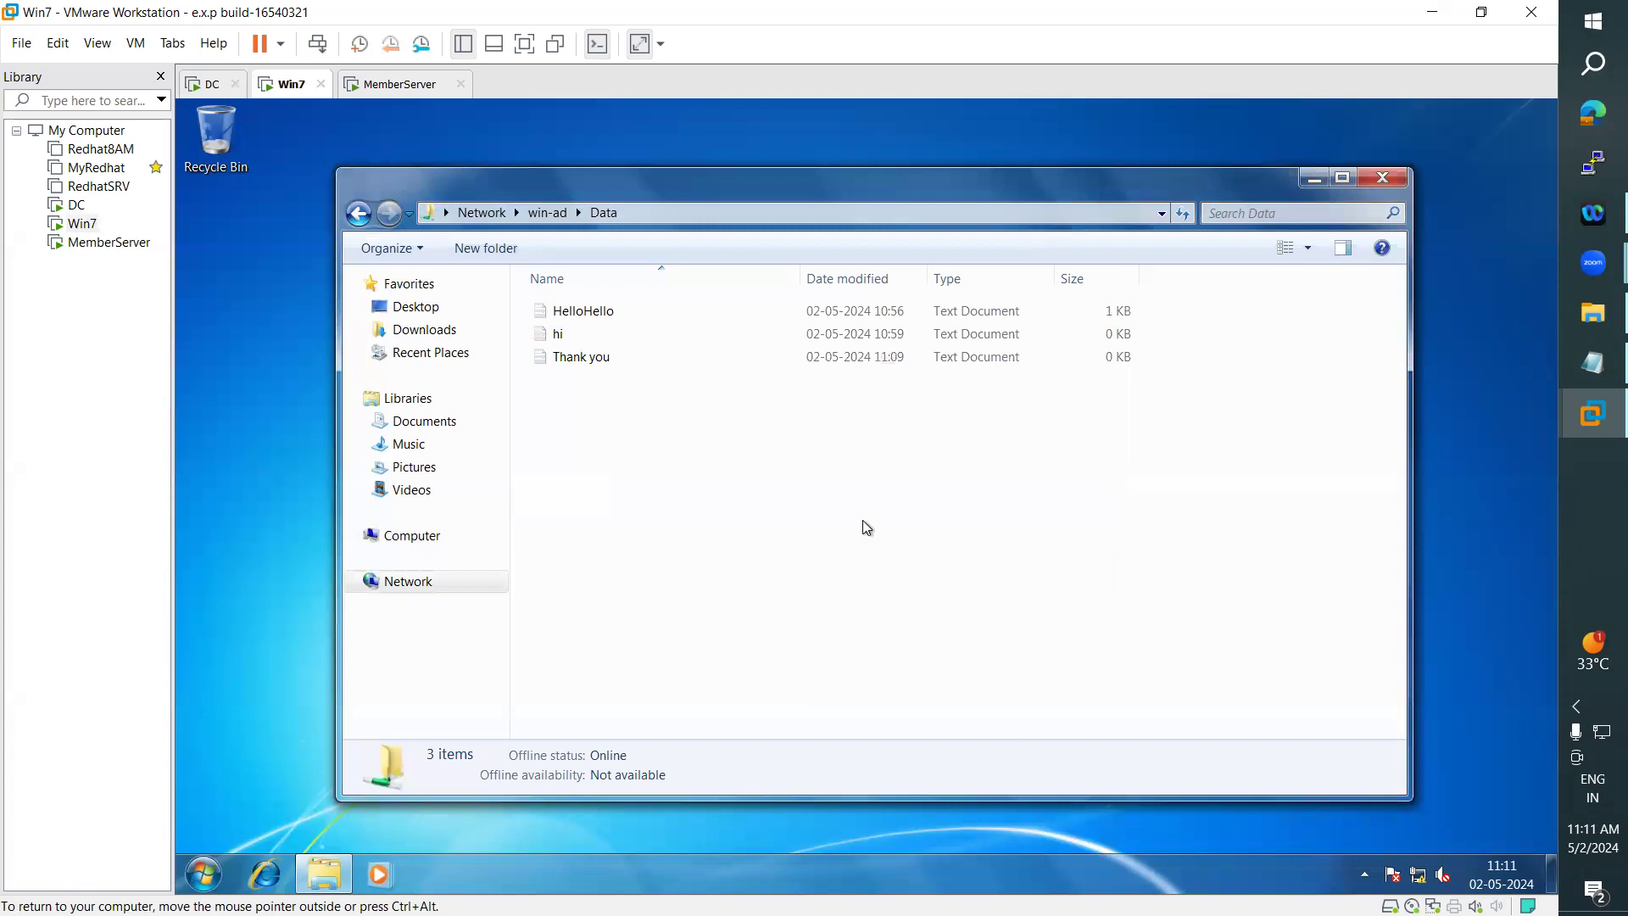
- On the DC, change the Win7 domain user's permission level on the shared Data folder to Read/Write and apply the sharing
click(210, 84)
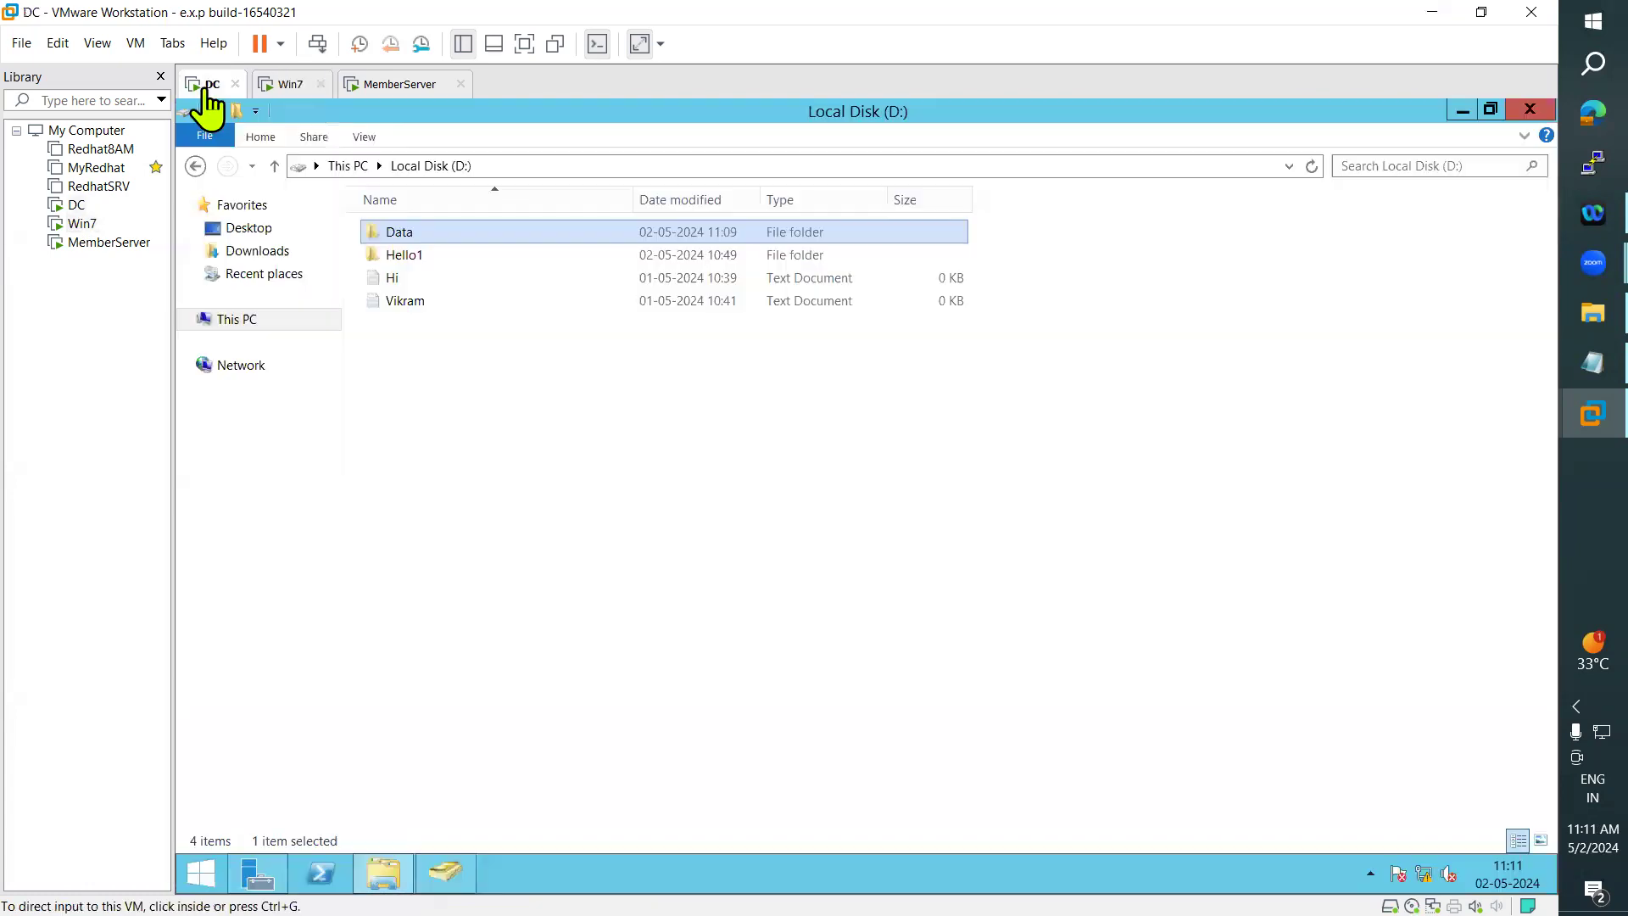
right_click(385, 231)
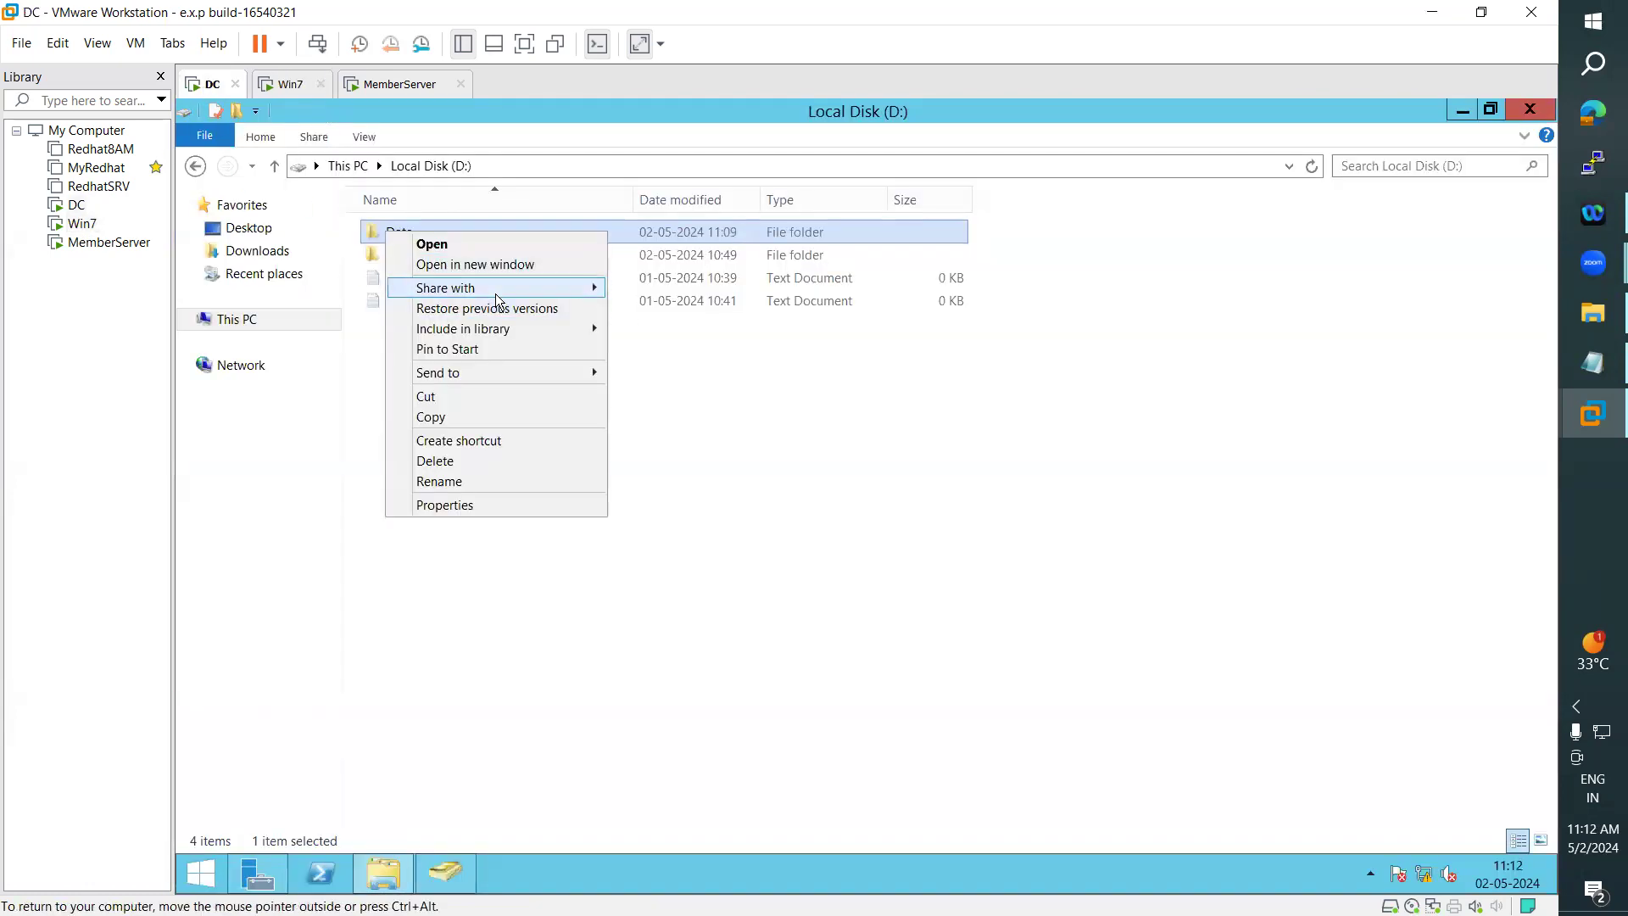
mouse_move(497, 299)
click(651, 310)
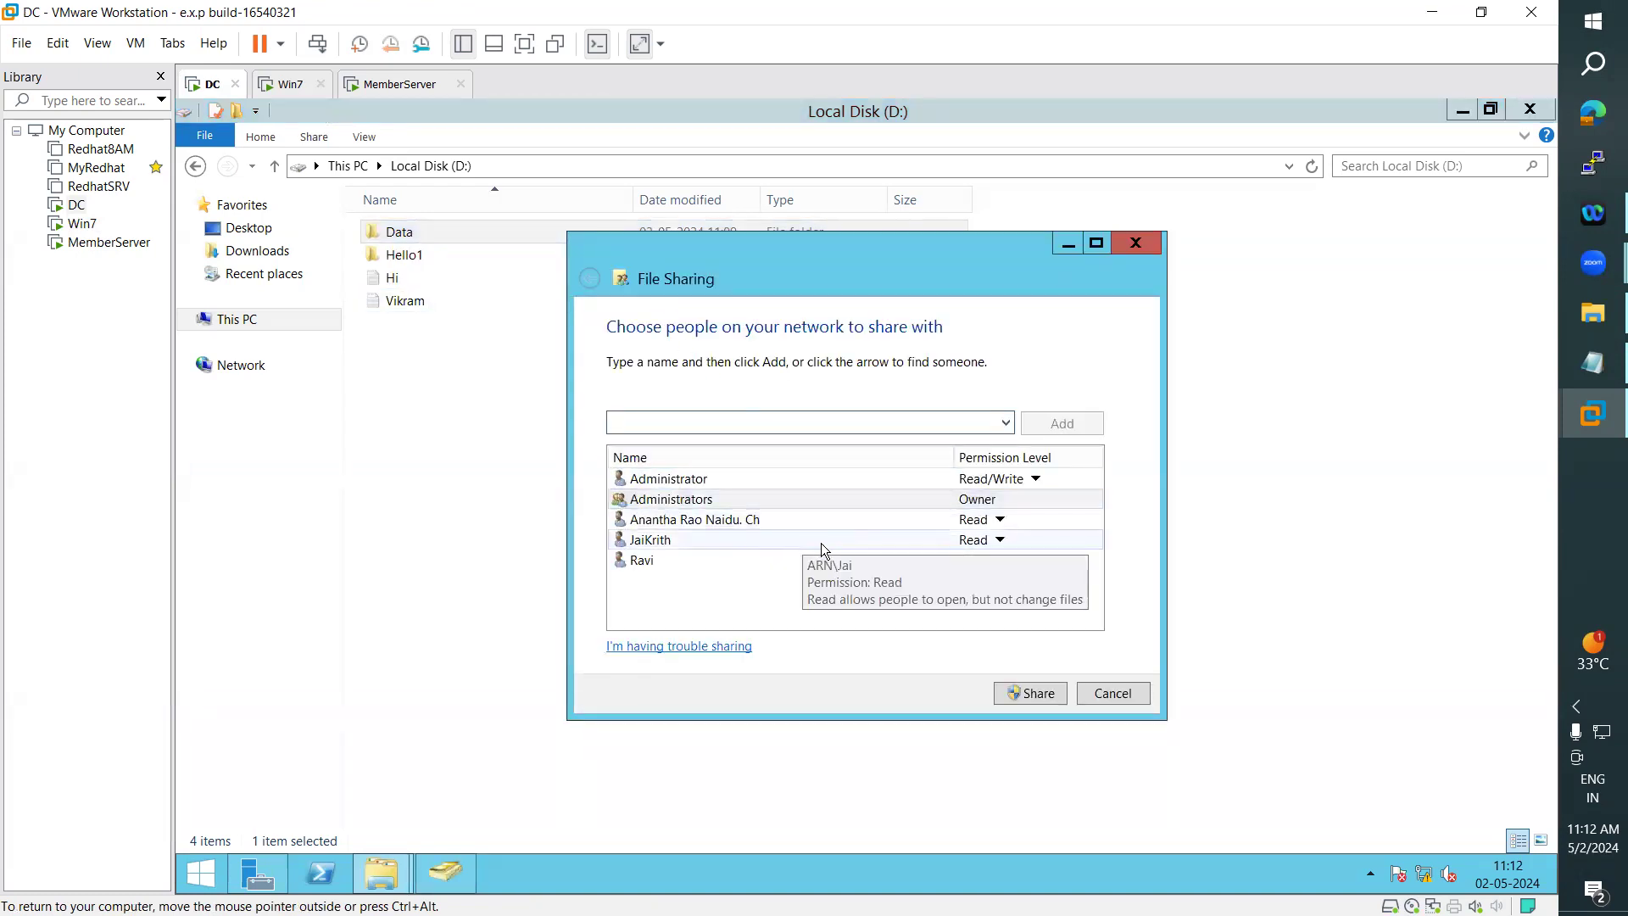
click(1000, 519)
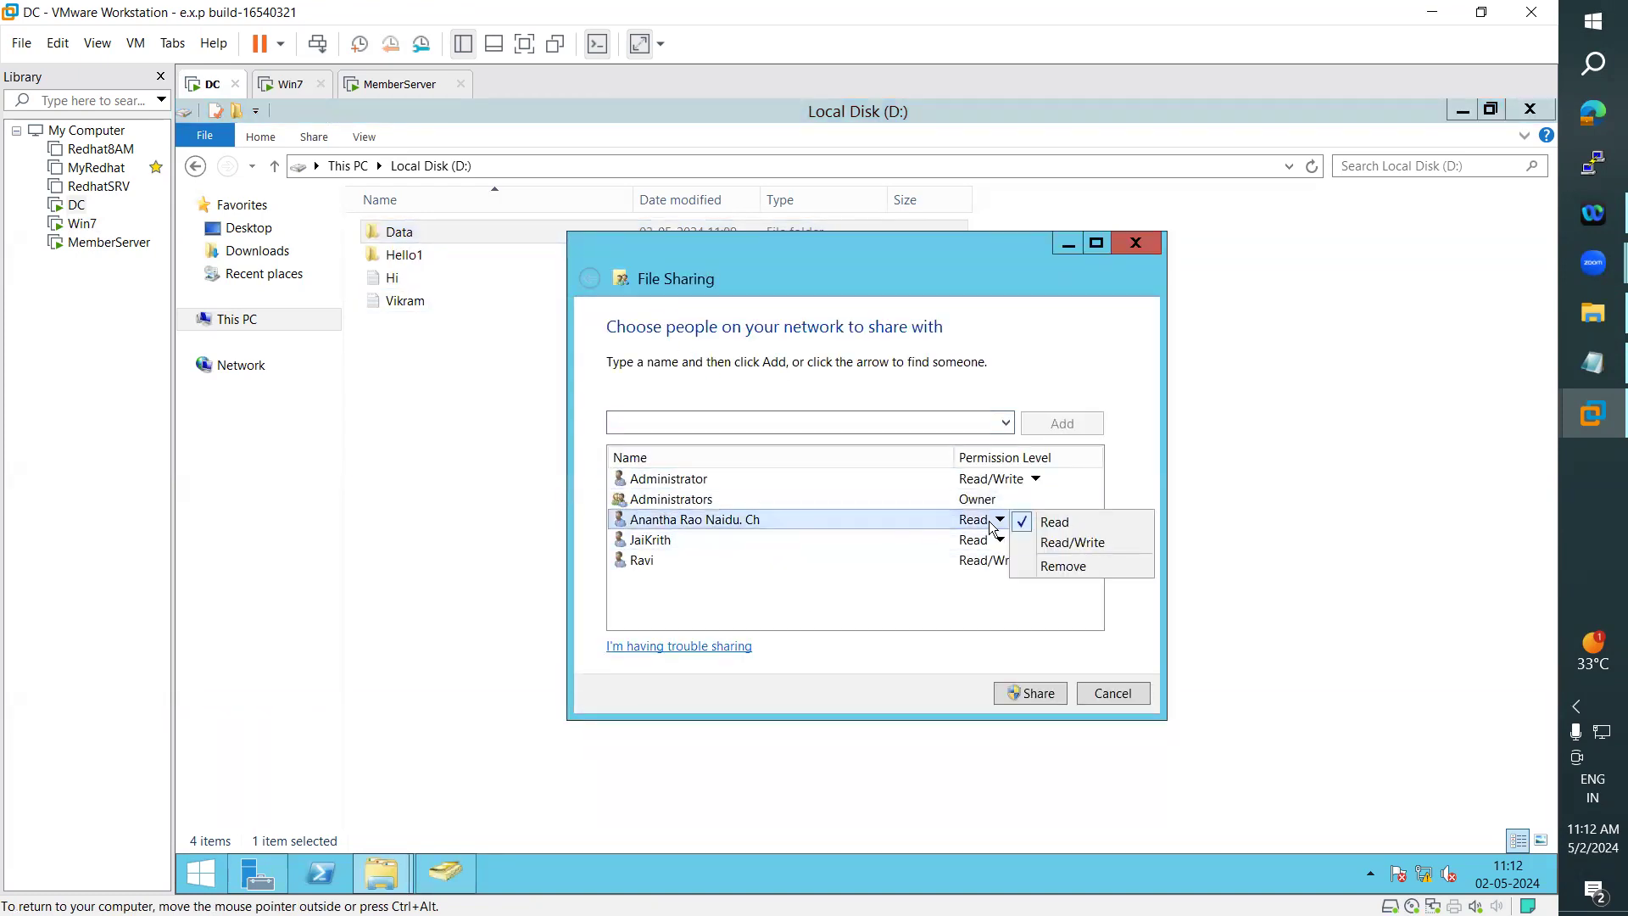
click(1049, 544)
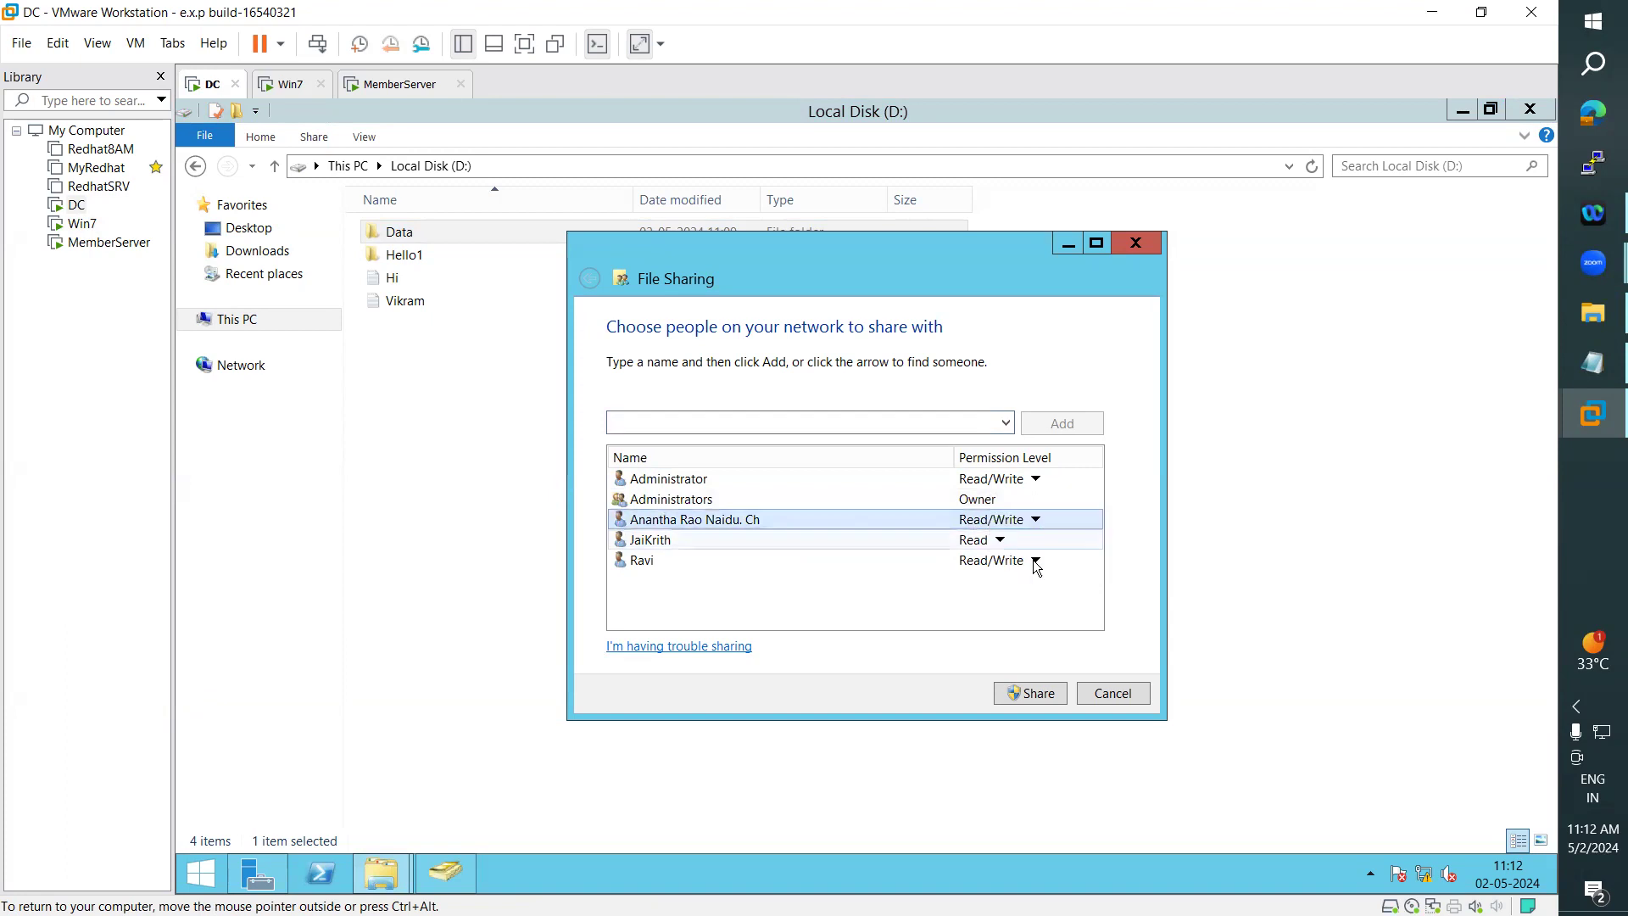
click(1043, 697)
click(1118, 697)
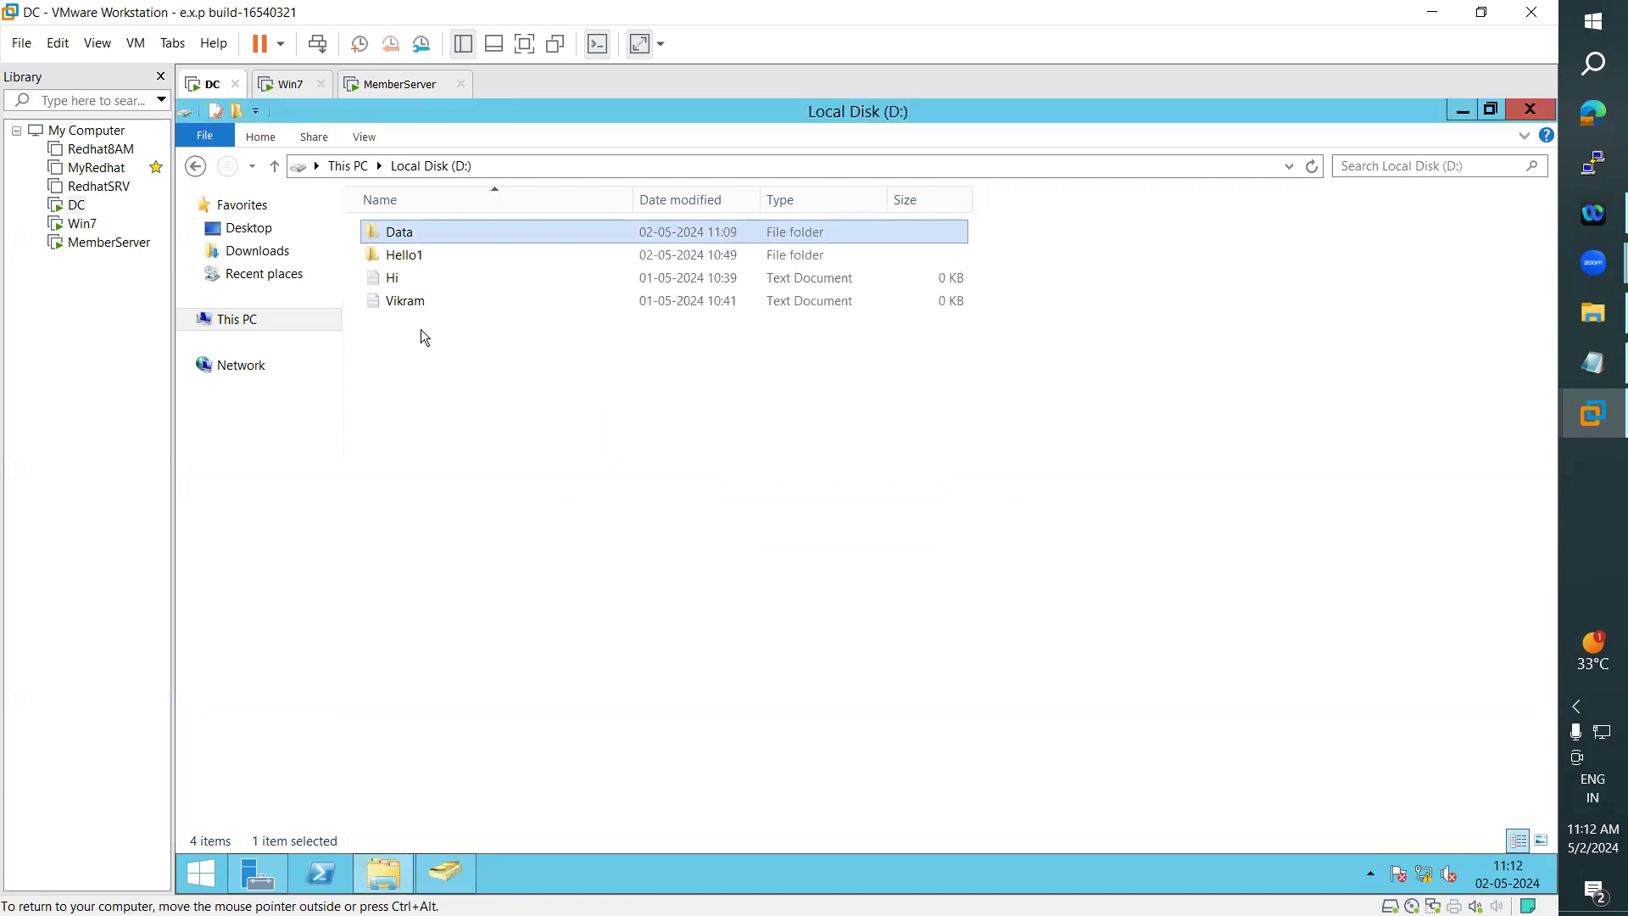
- Return to Win7 and create a folder with the default name New folder inside \\win-ad\Data
click(290, 85)
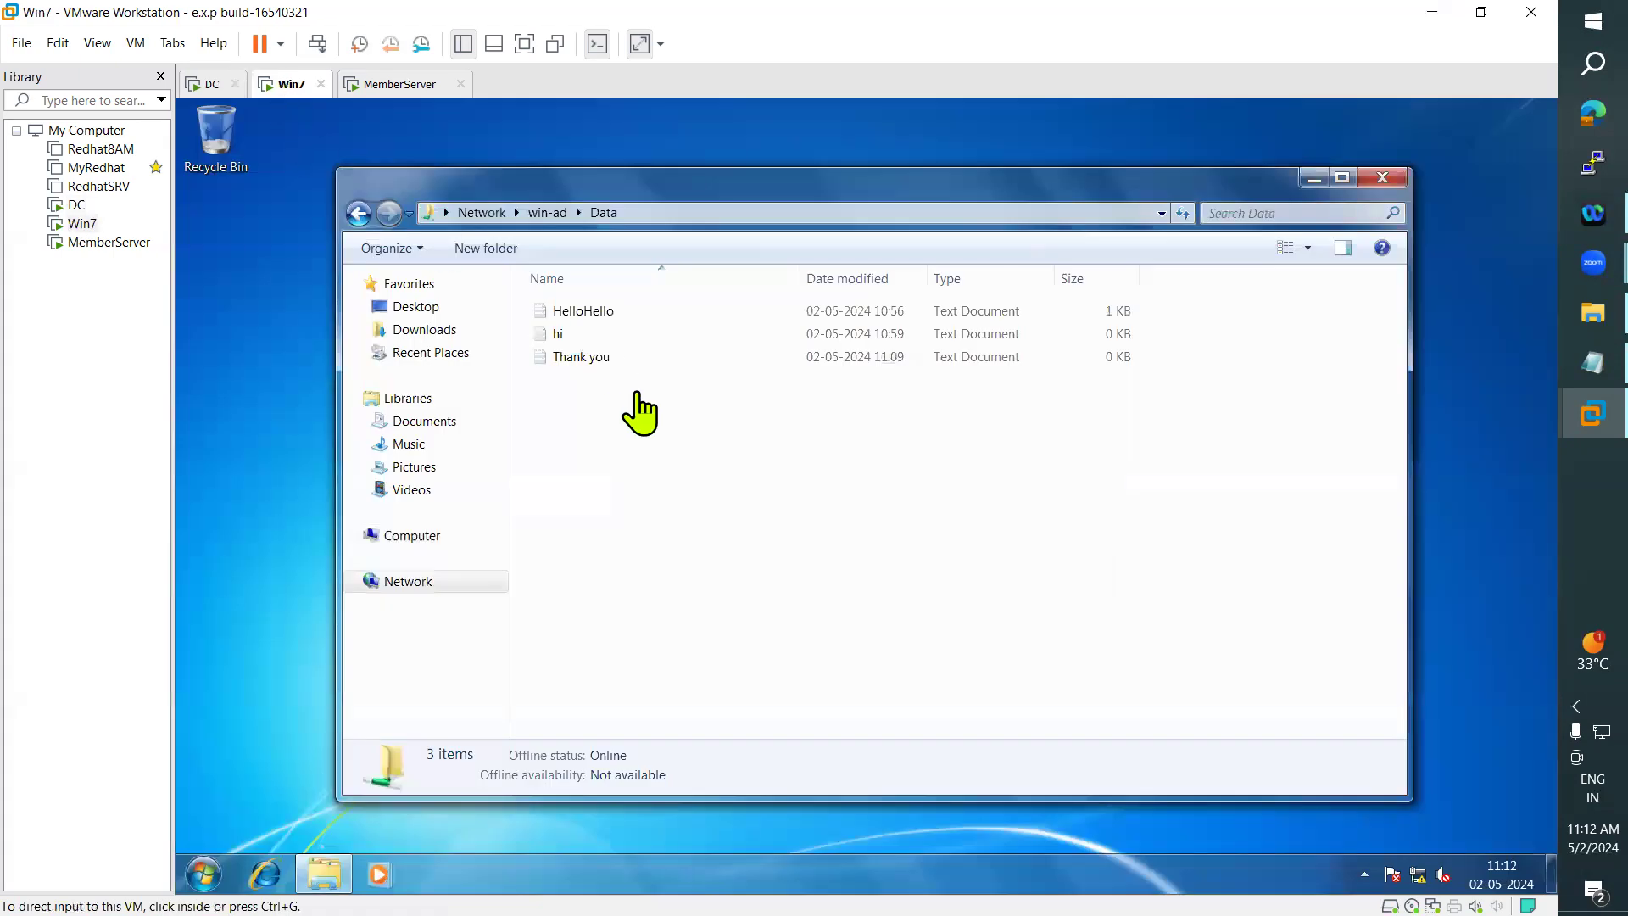
right_click(638, 458)
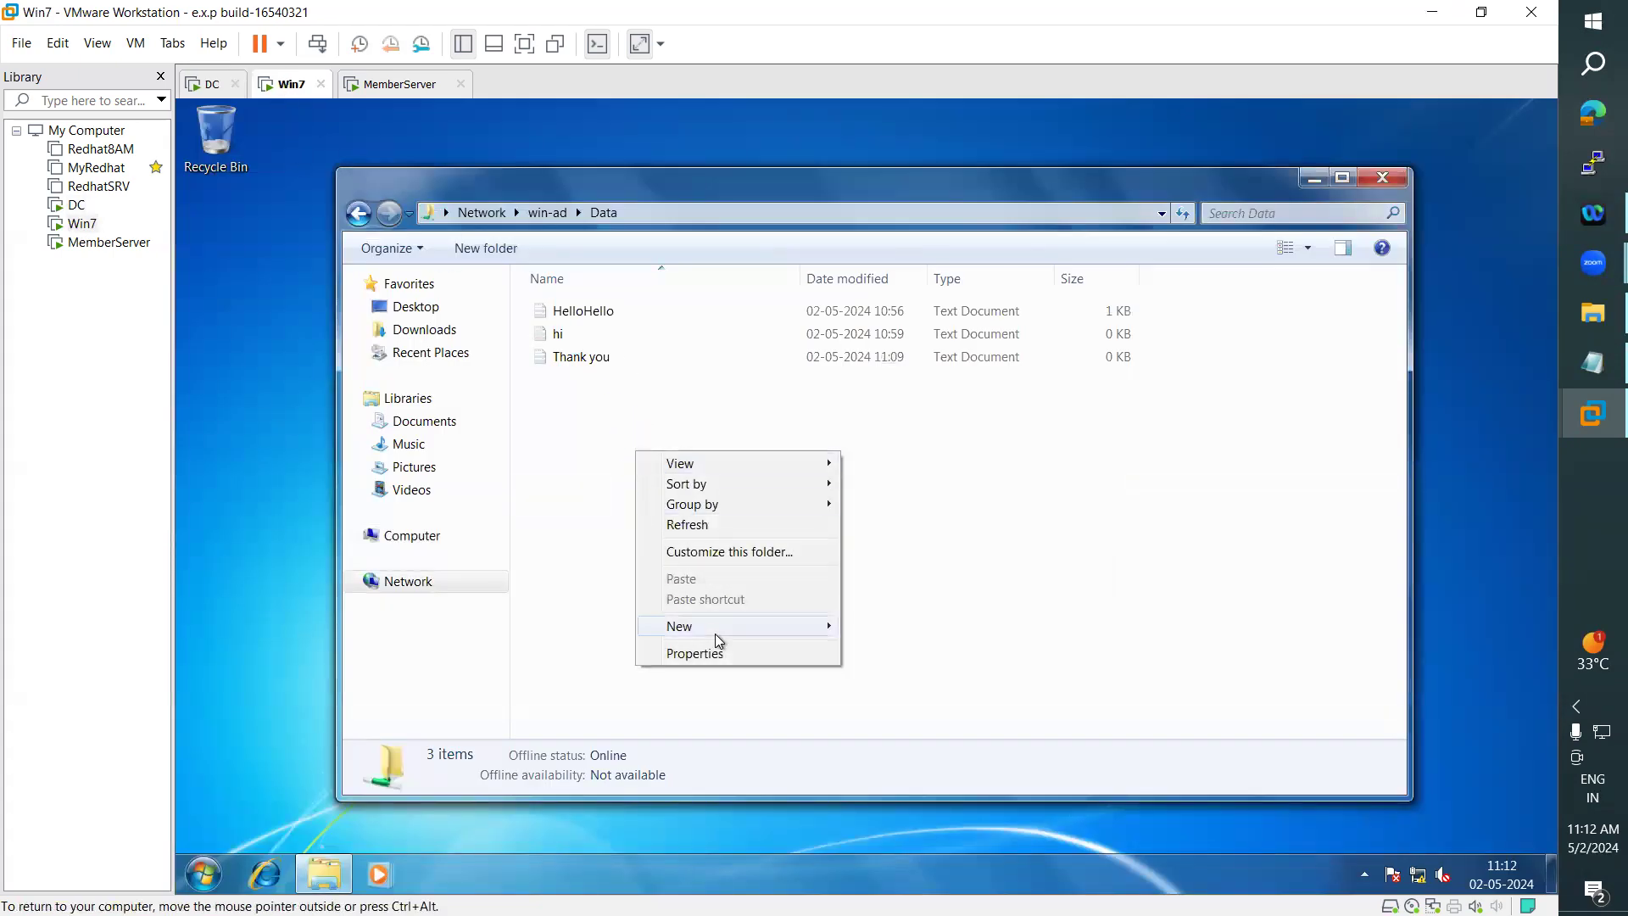
mouse_move(715, 632)
click(905, 630)
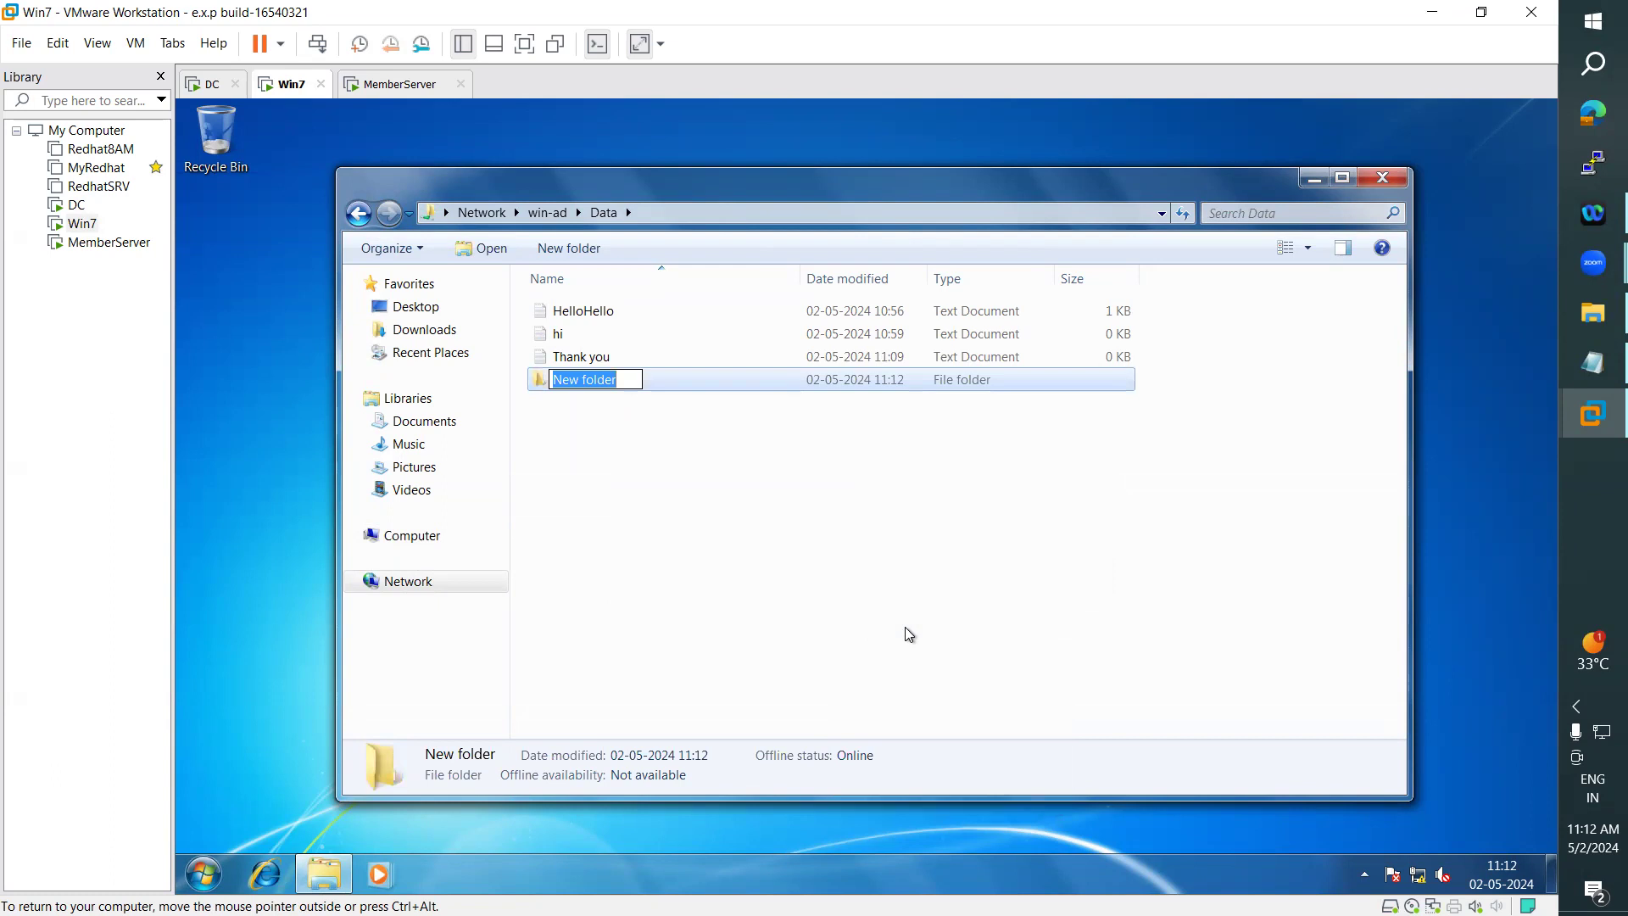
key(Return)
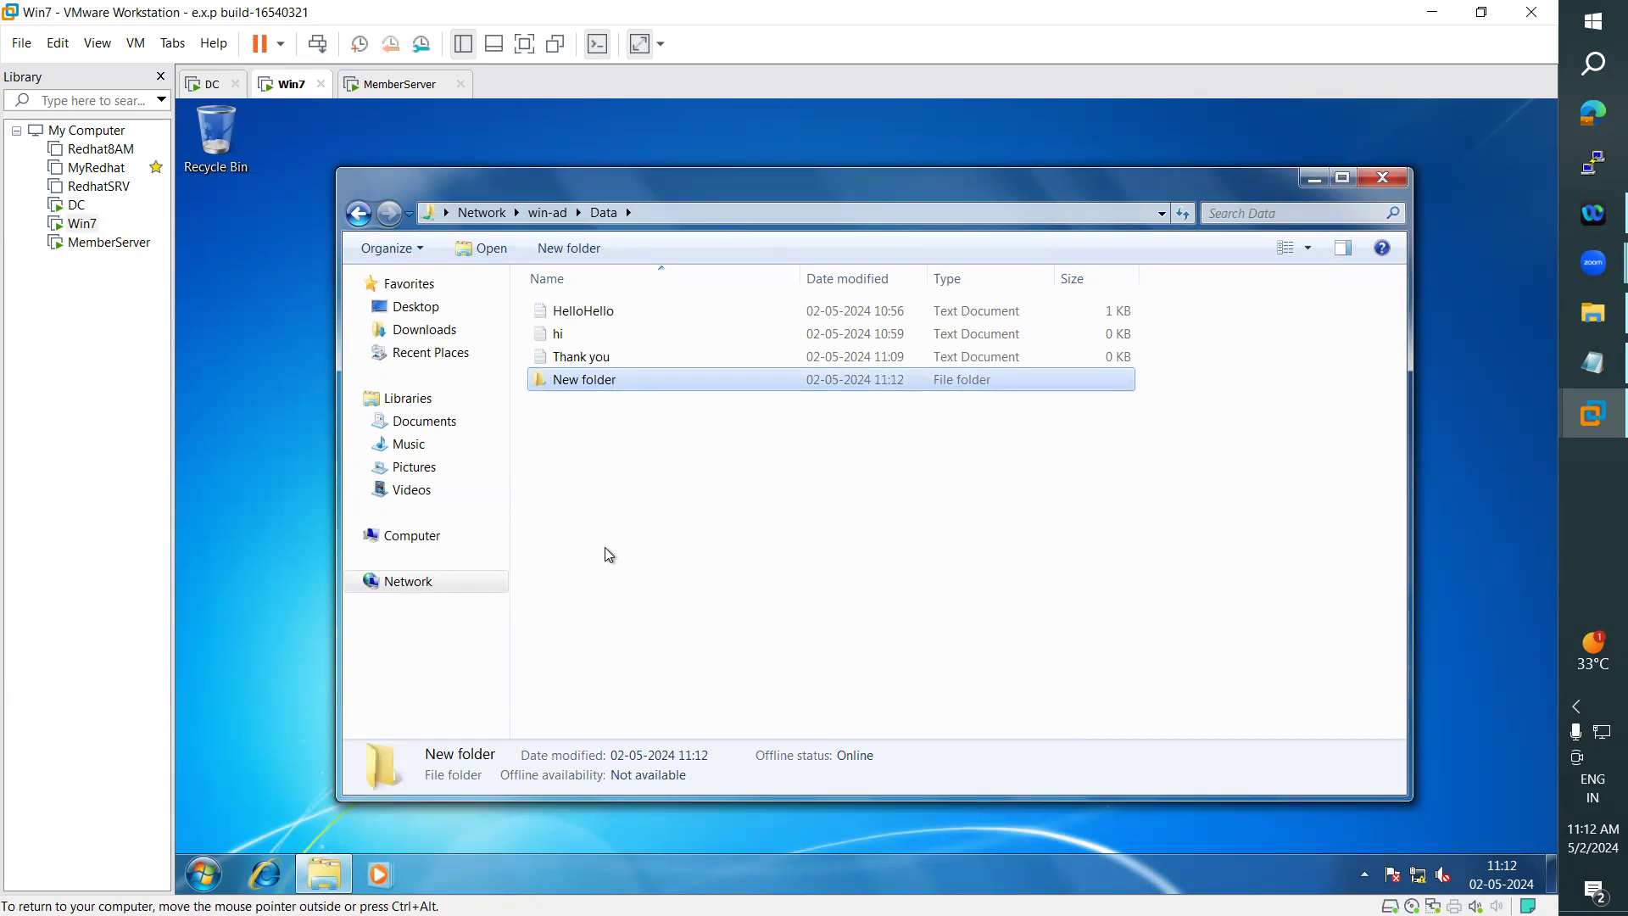
- Review the Adding Mapped Drives section in the Day10 - Permissions (NTFS).txt notes in Notepad, then return to VMware Workstation
click(1566, 371)
scroll(408, 504, down, 1)
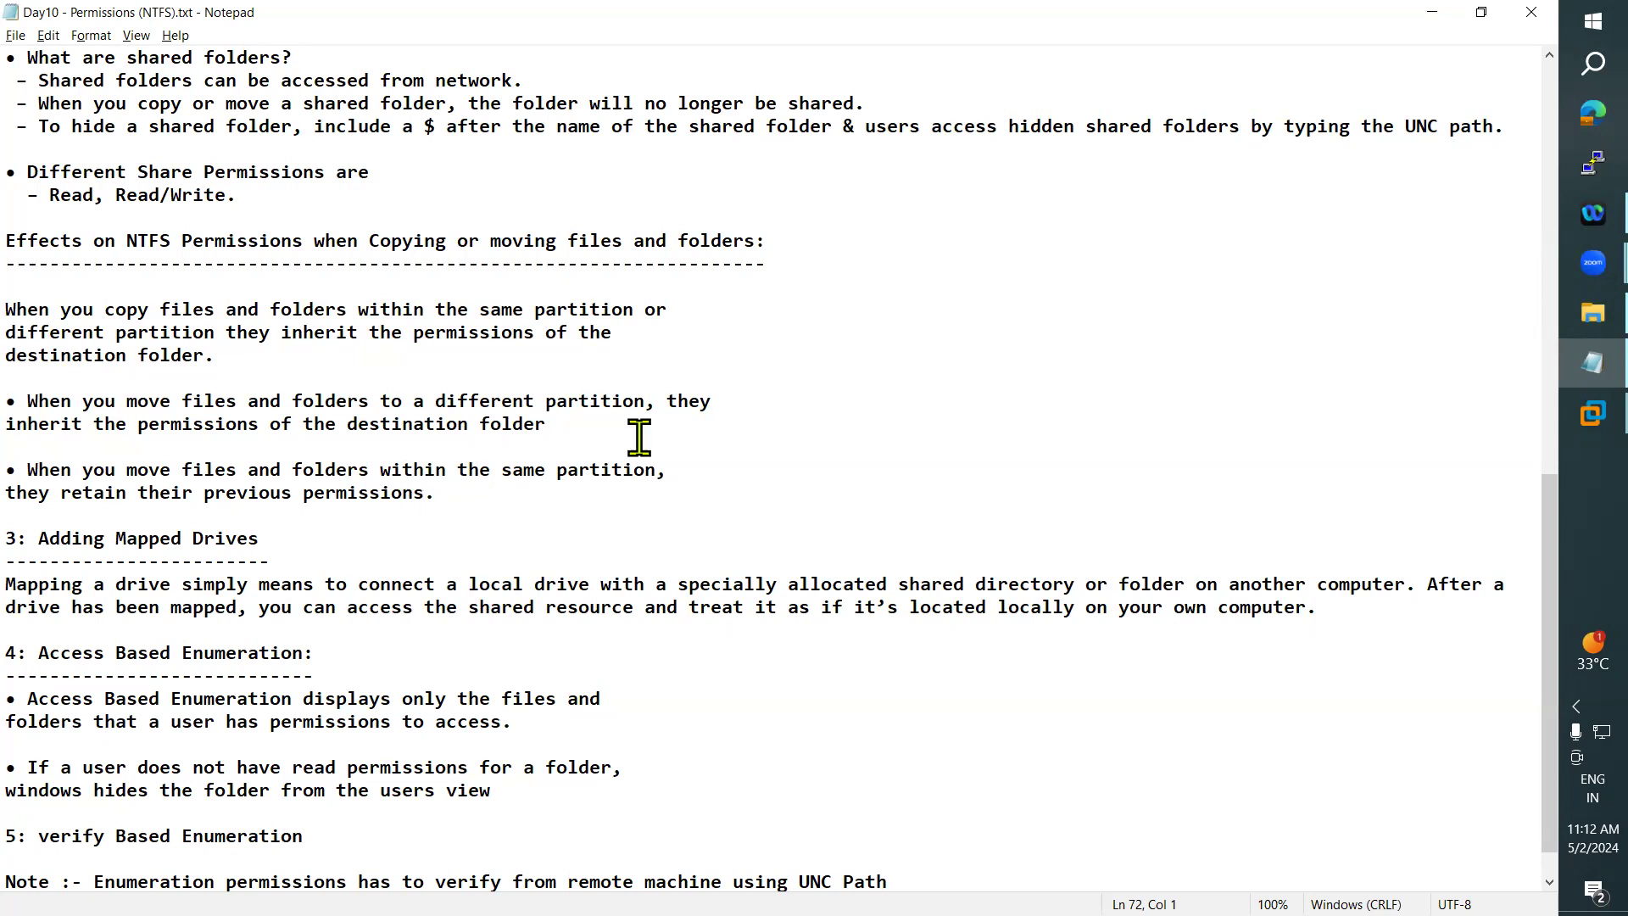
click(1434, 13)
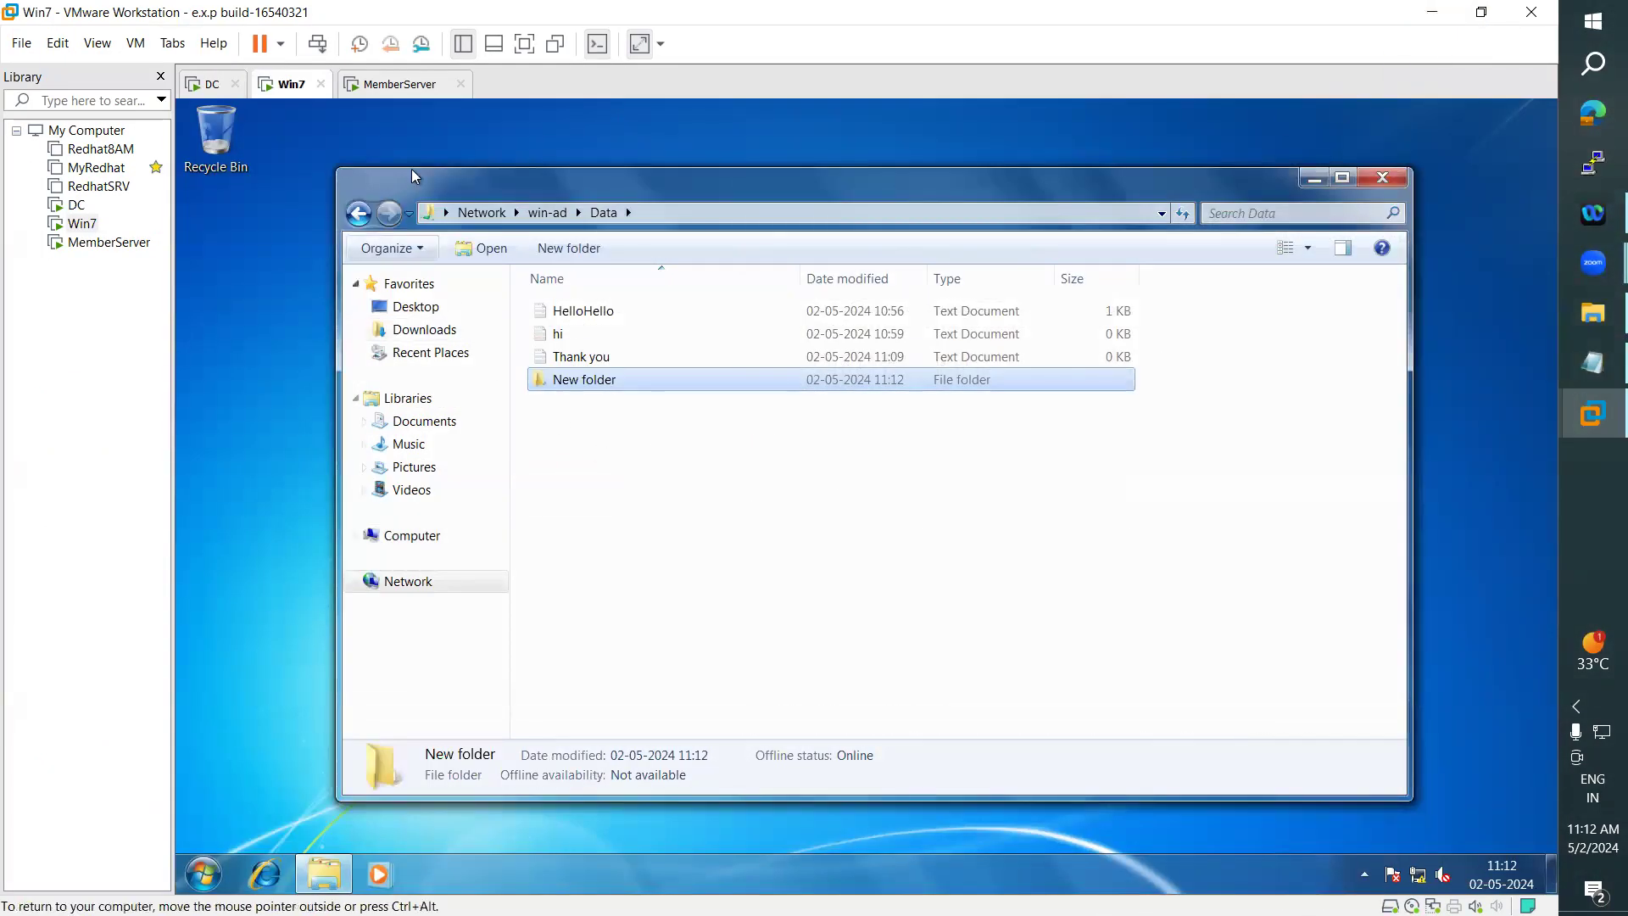
- On MemberServer, open the shared folder from This PC through its UNC path \\win-ad\data
click(363, 85)
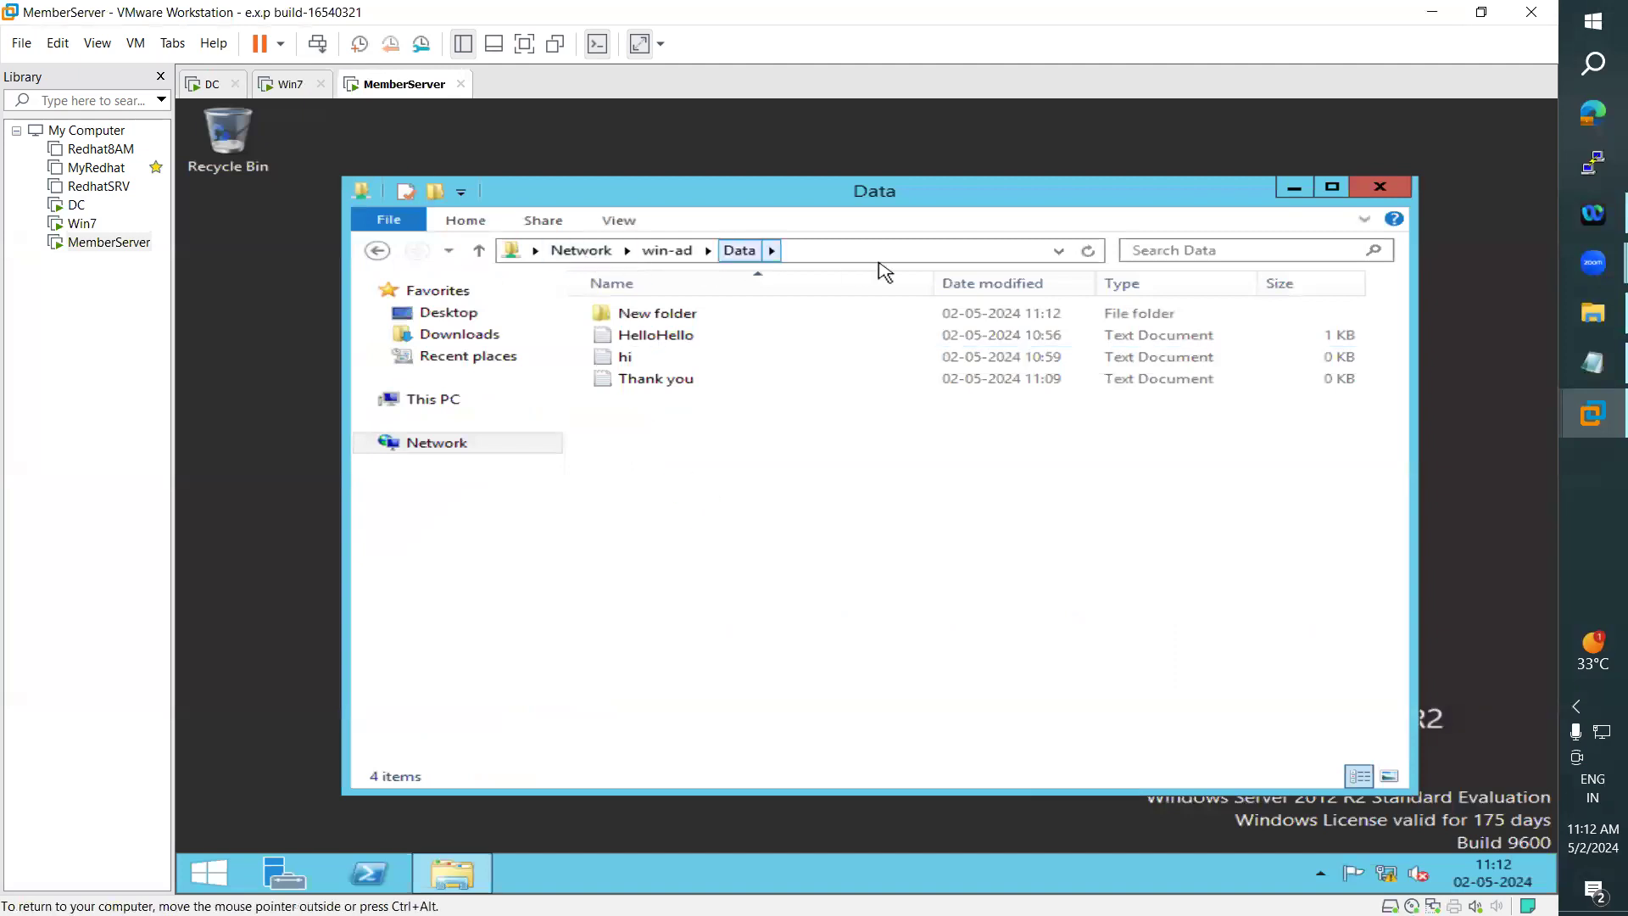
click(445, 402)
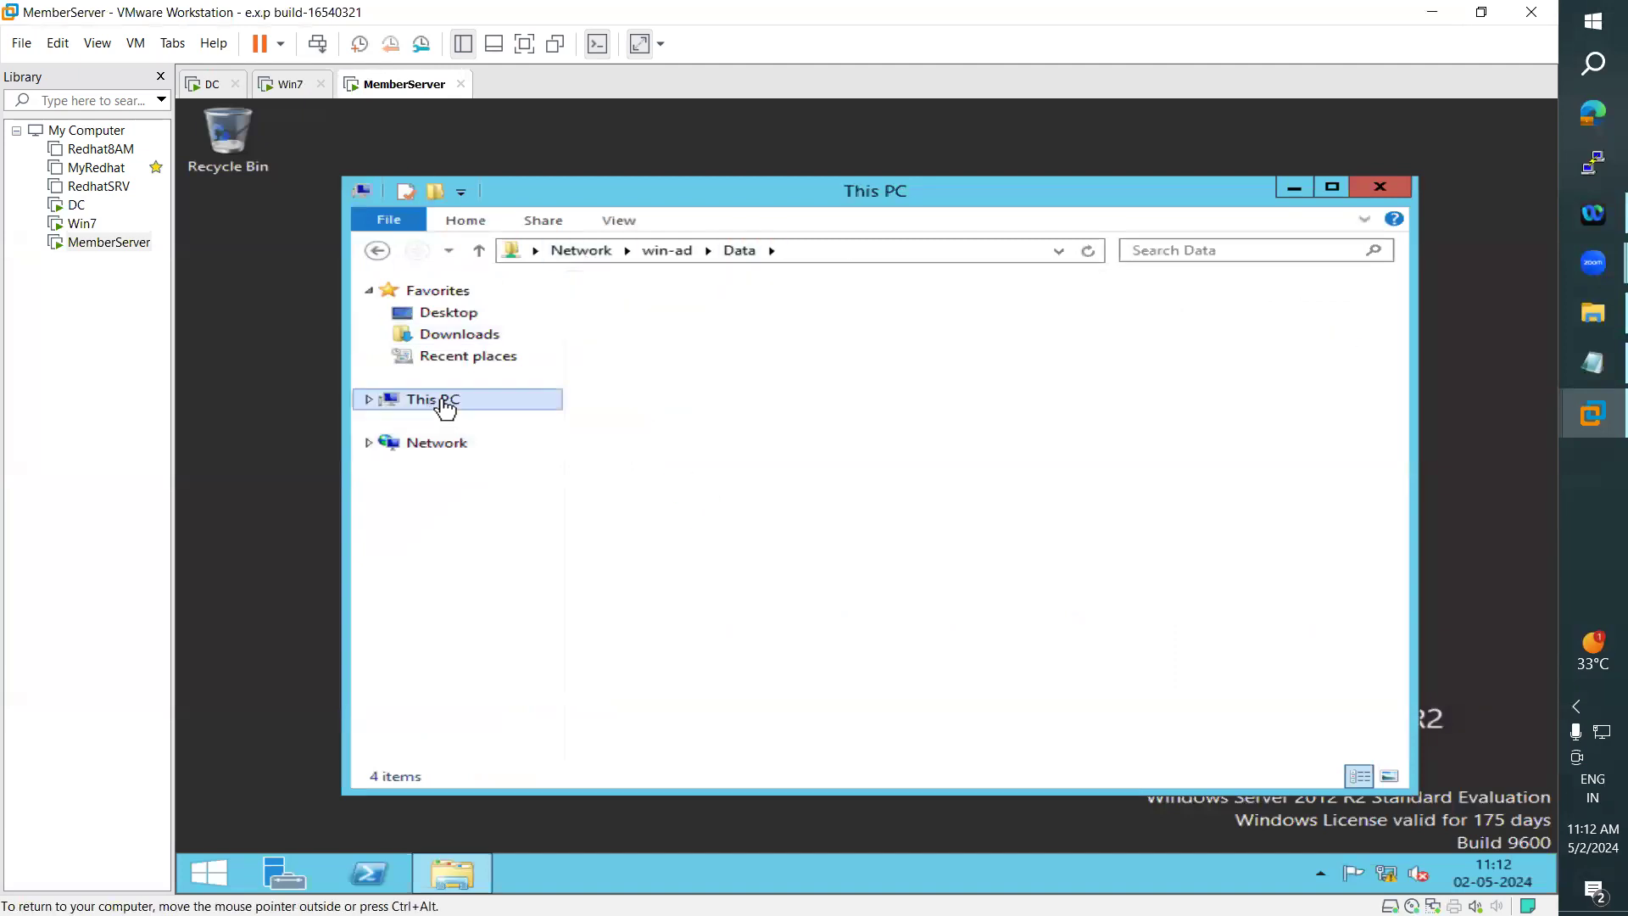
click(747, 254)
text(\\)
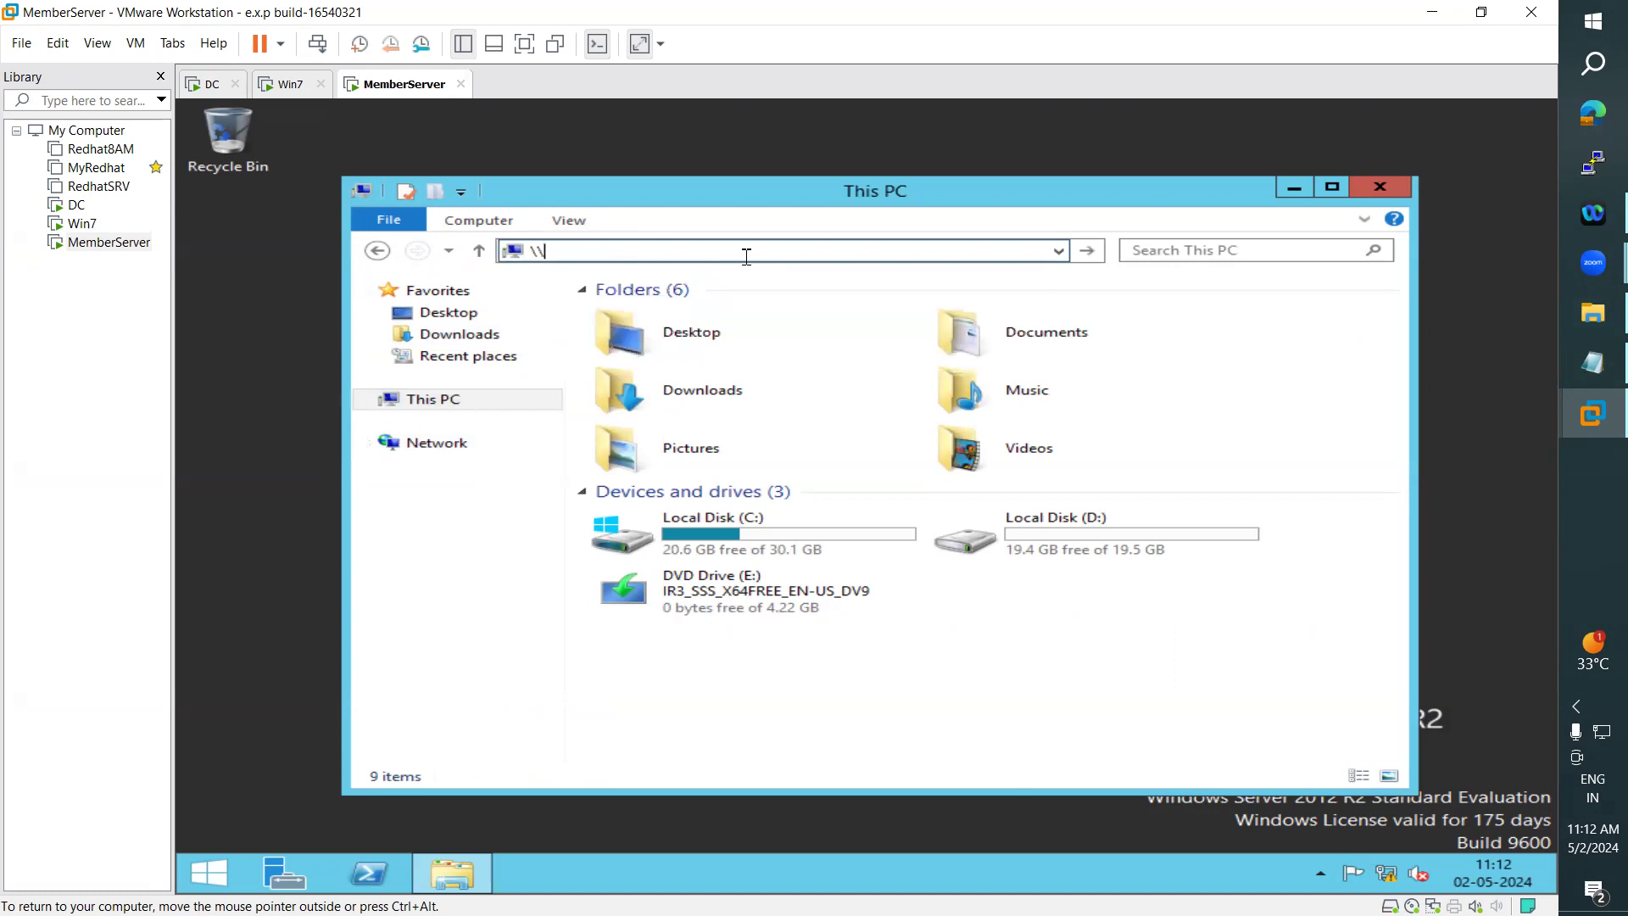
text(win-ad\data)
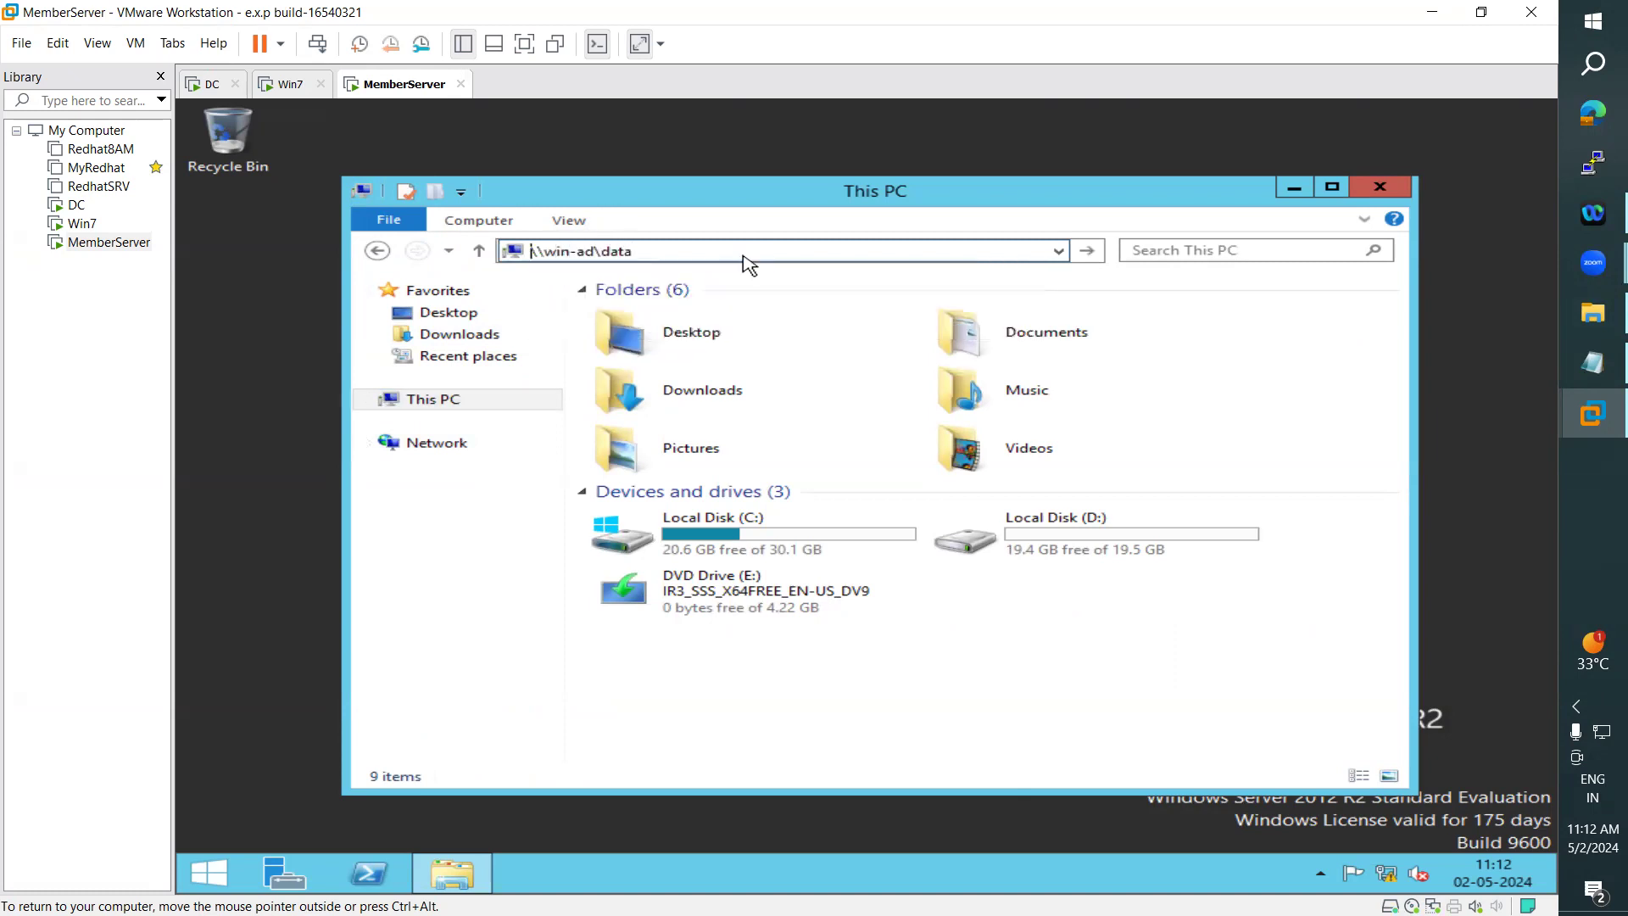
key(Return)
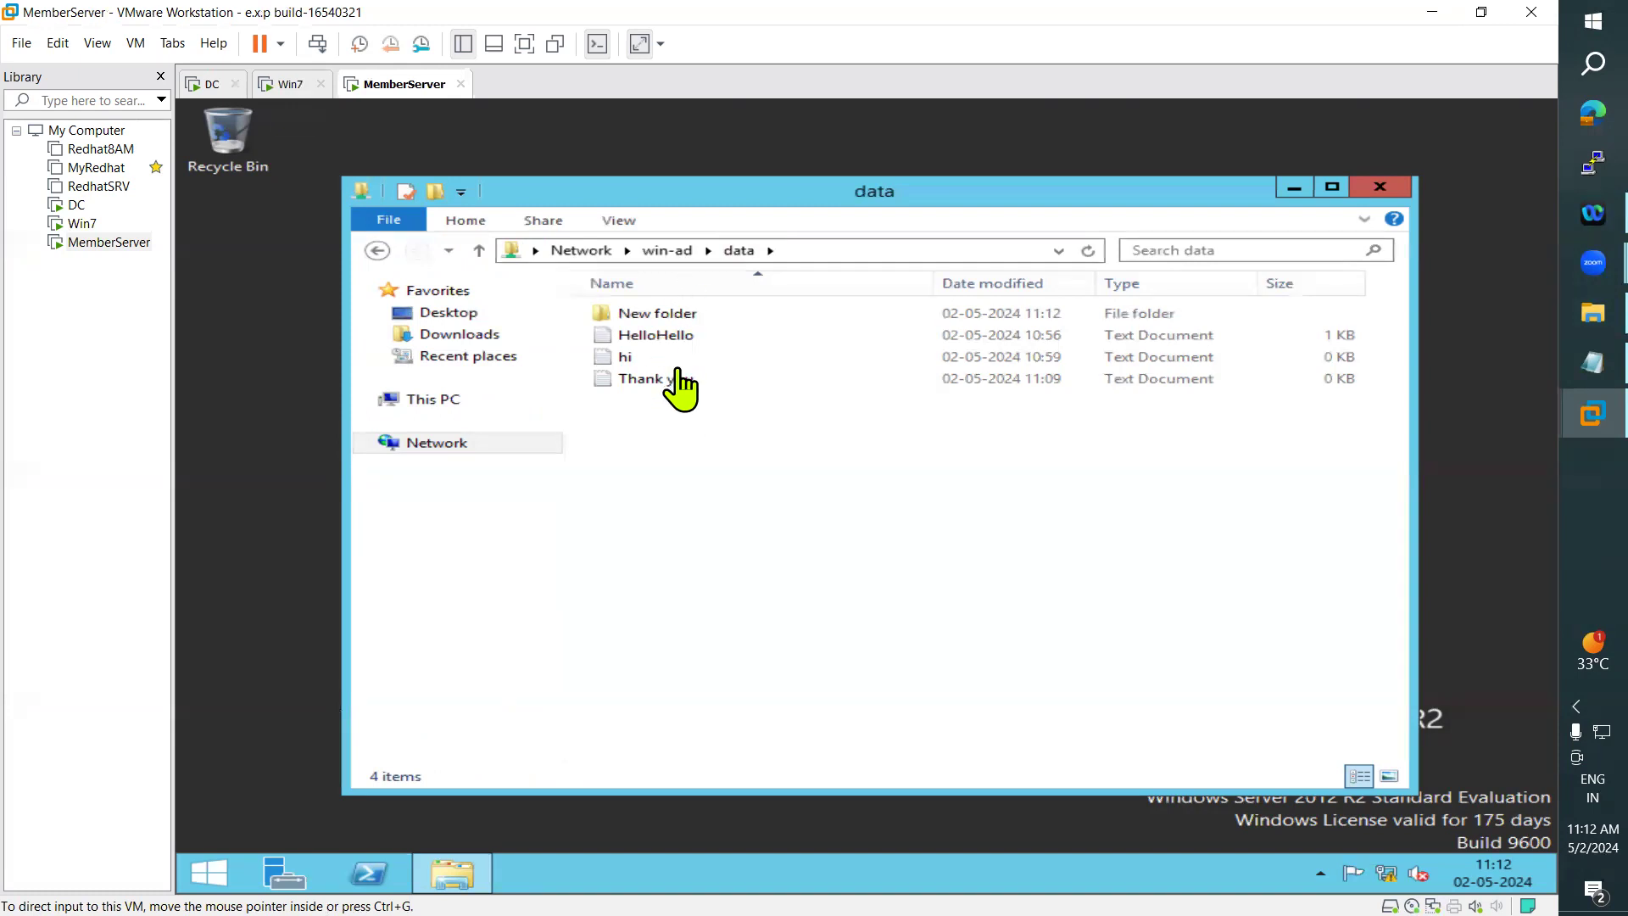
click(818, 252)
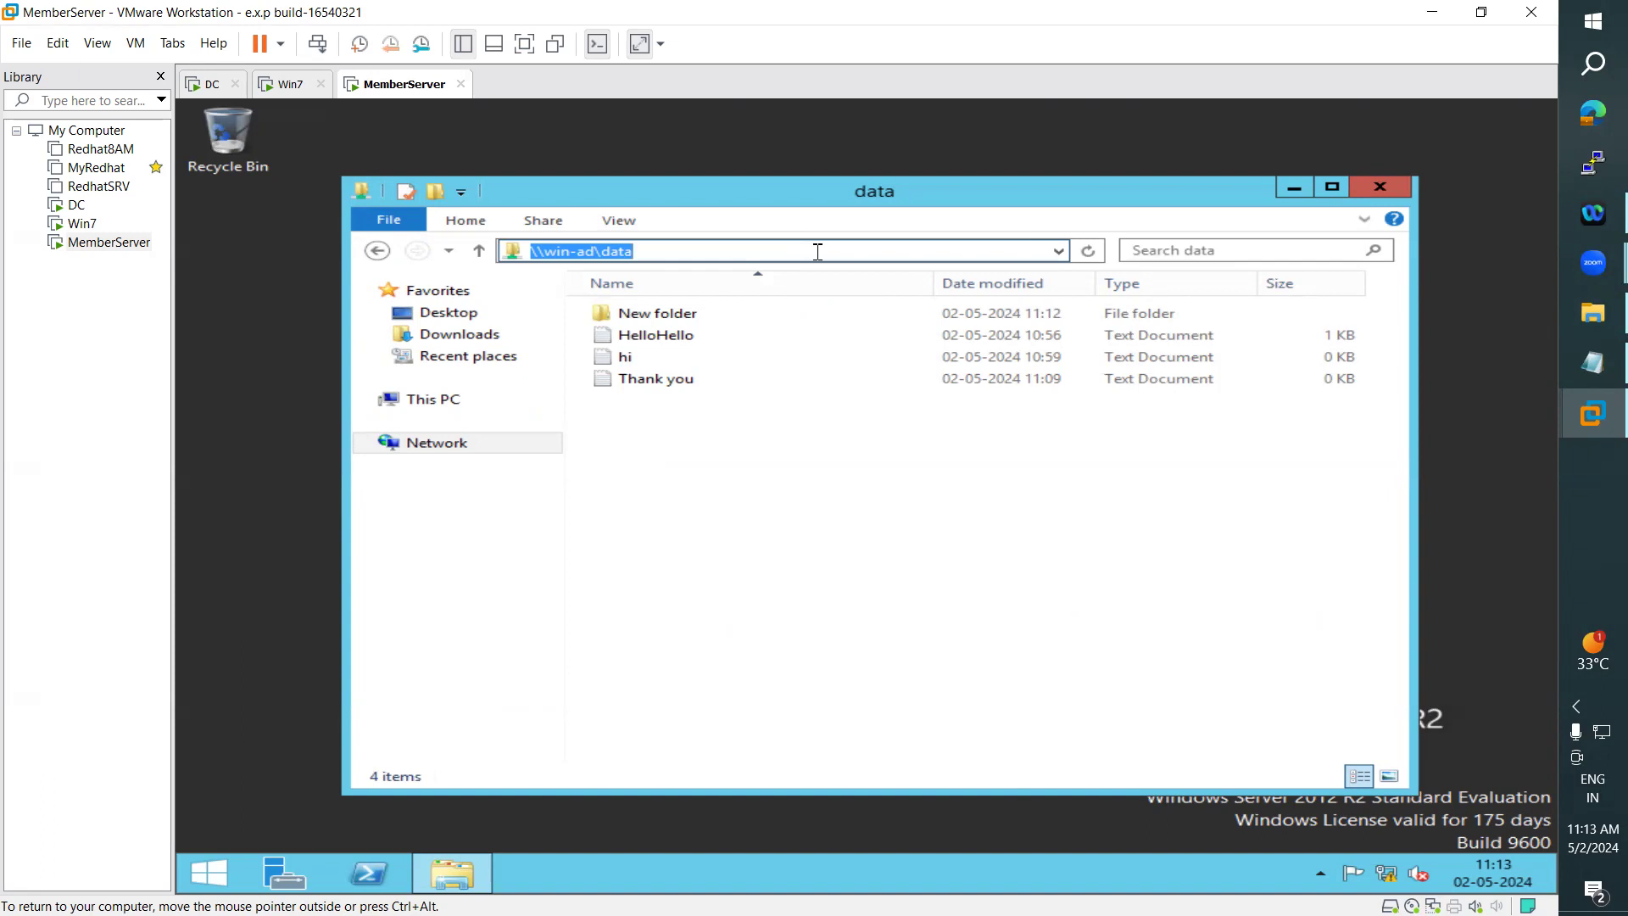
click(759, 539)
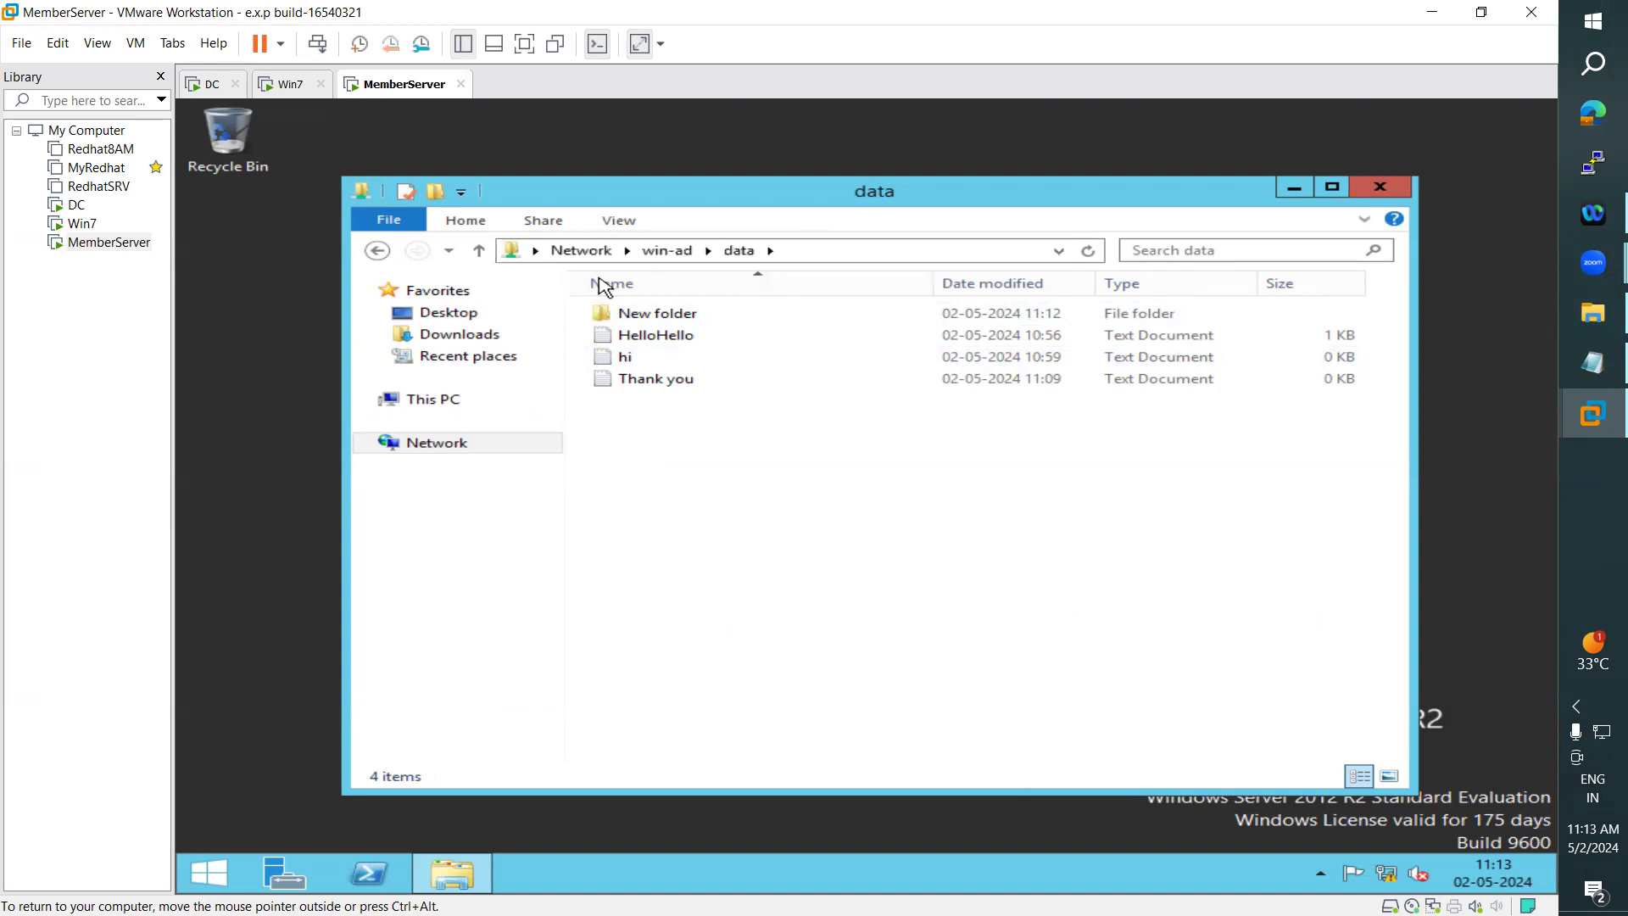
- Compare the UNC path of the shared Data folder on Win7 with the folder's location on the DC
click(280, 85)
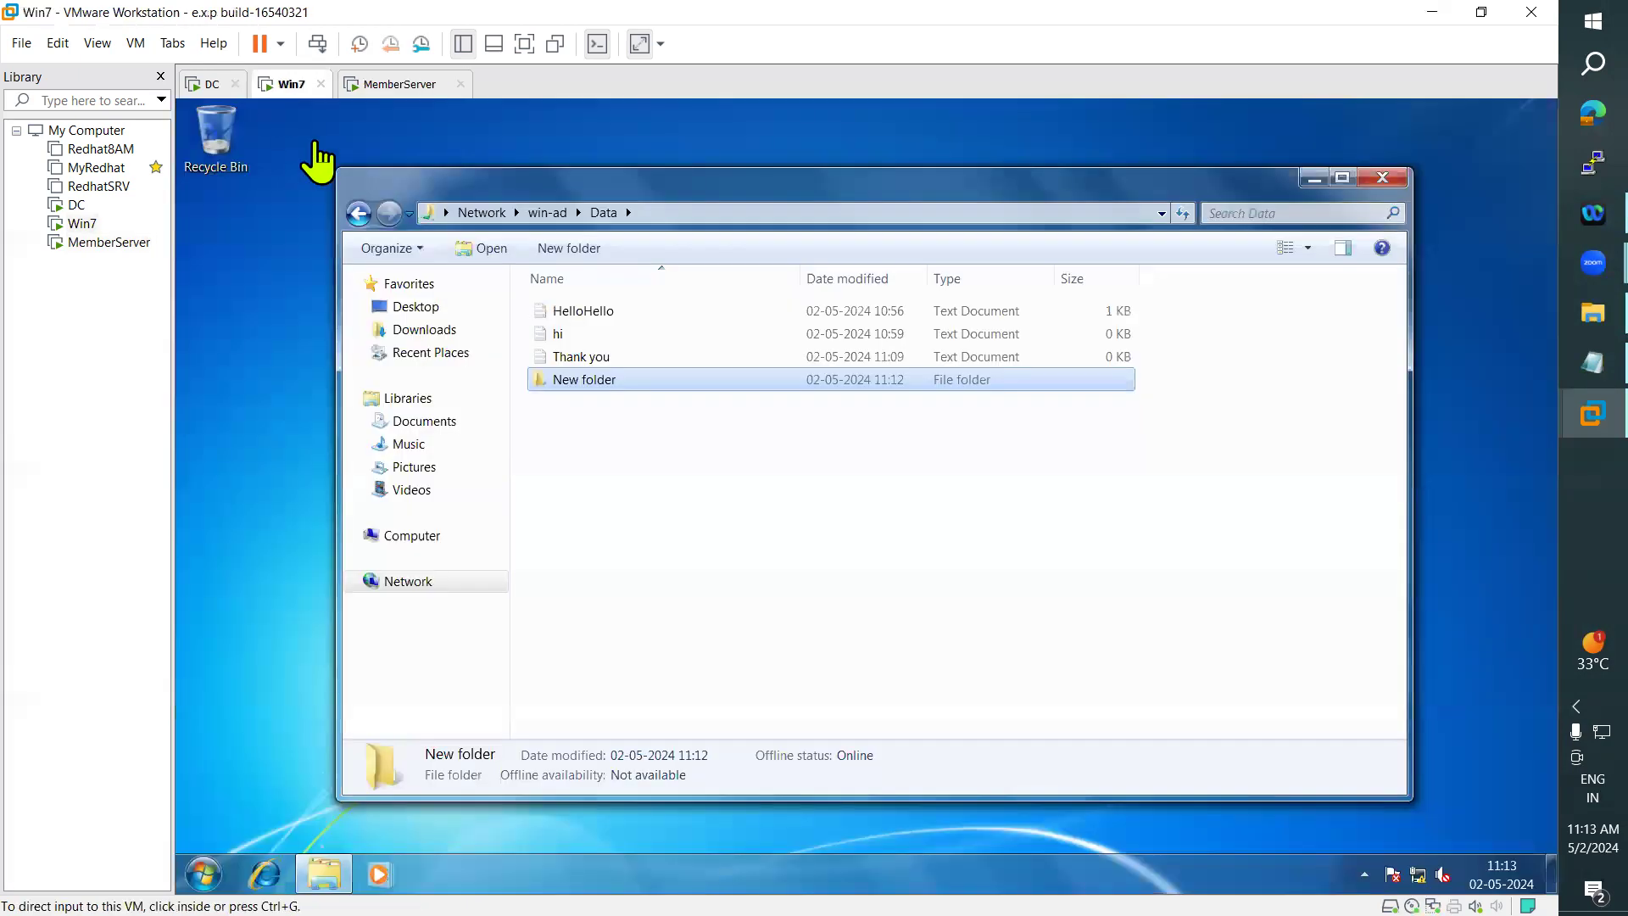
click(648, 212)
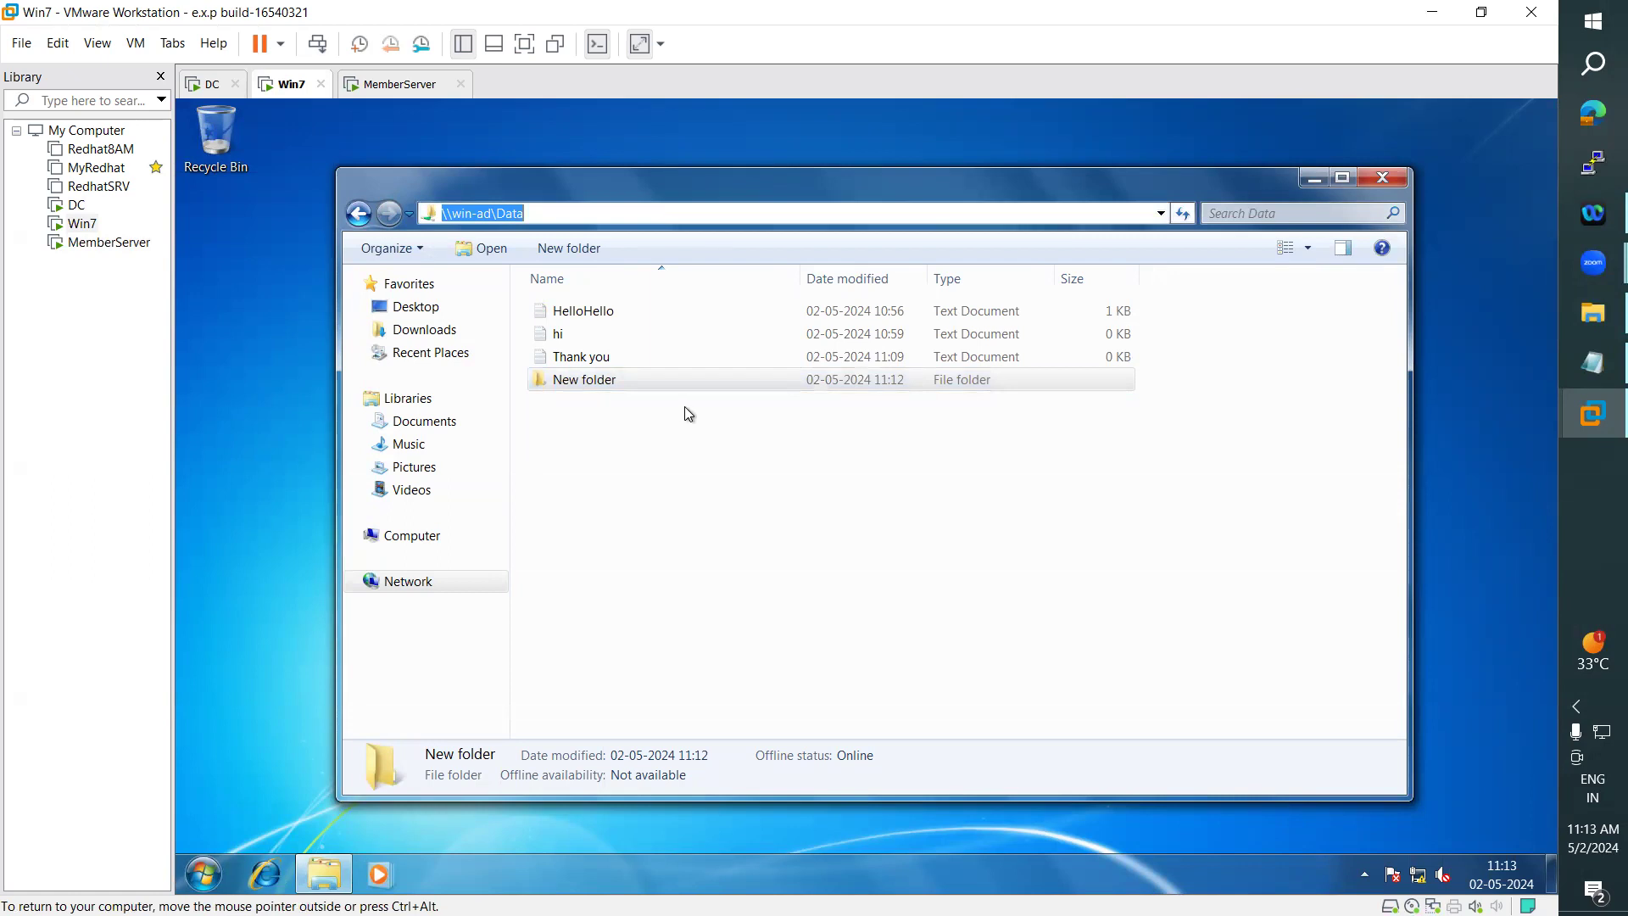
click(210, 85)
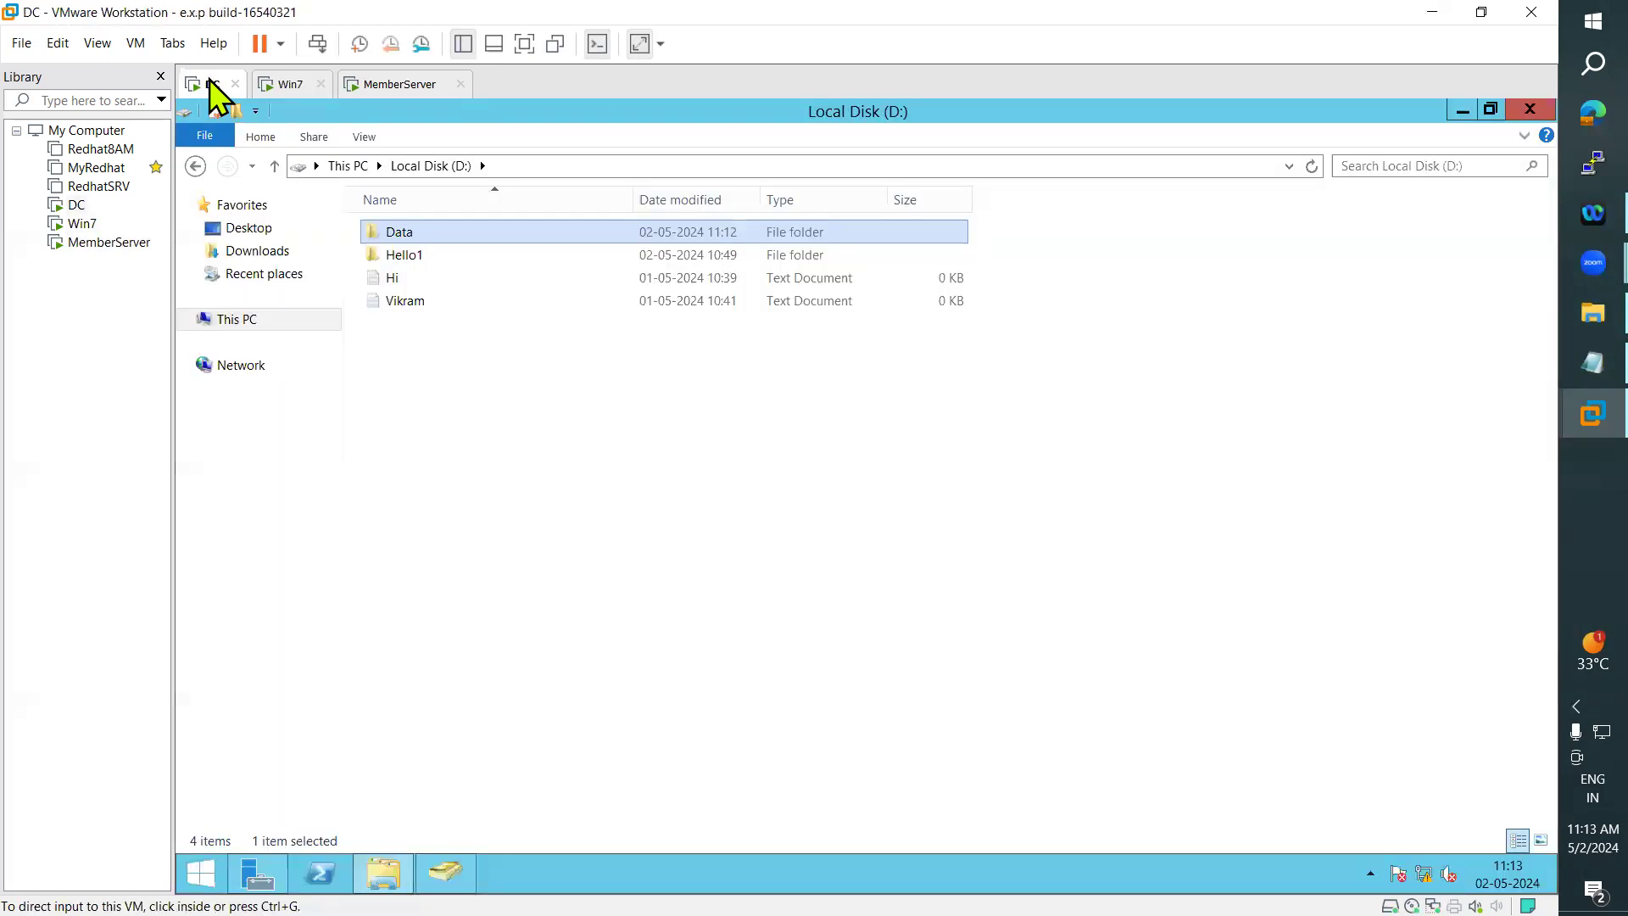
click(287, 84)
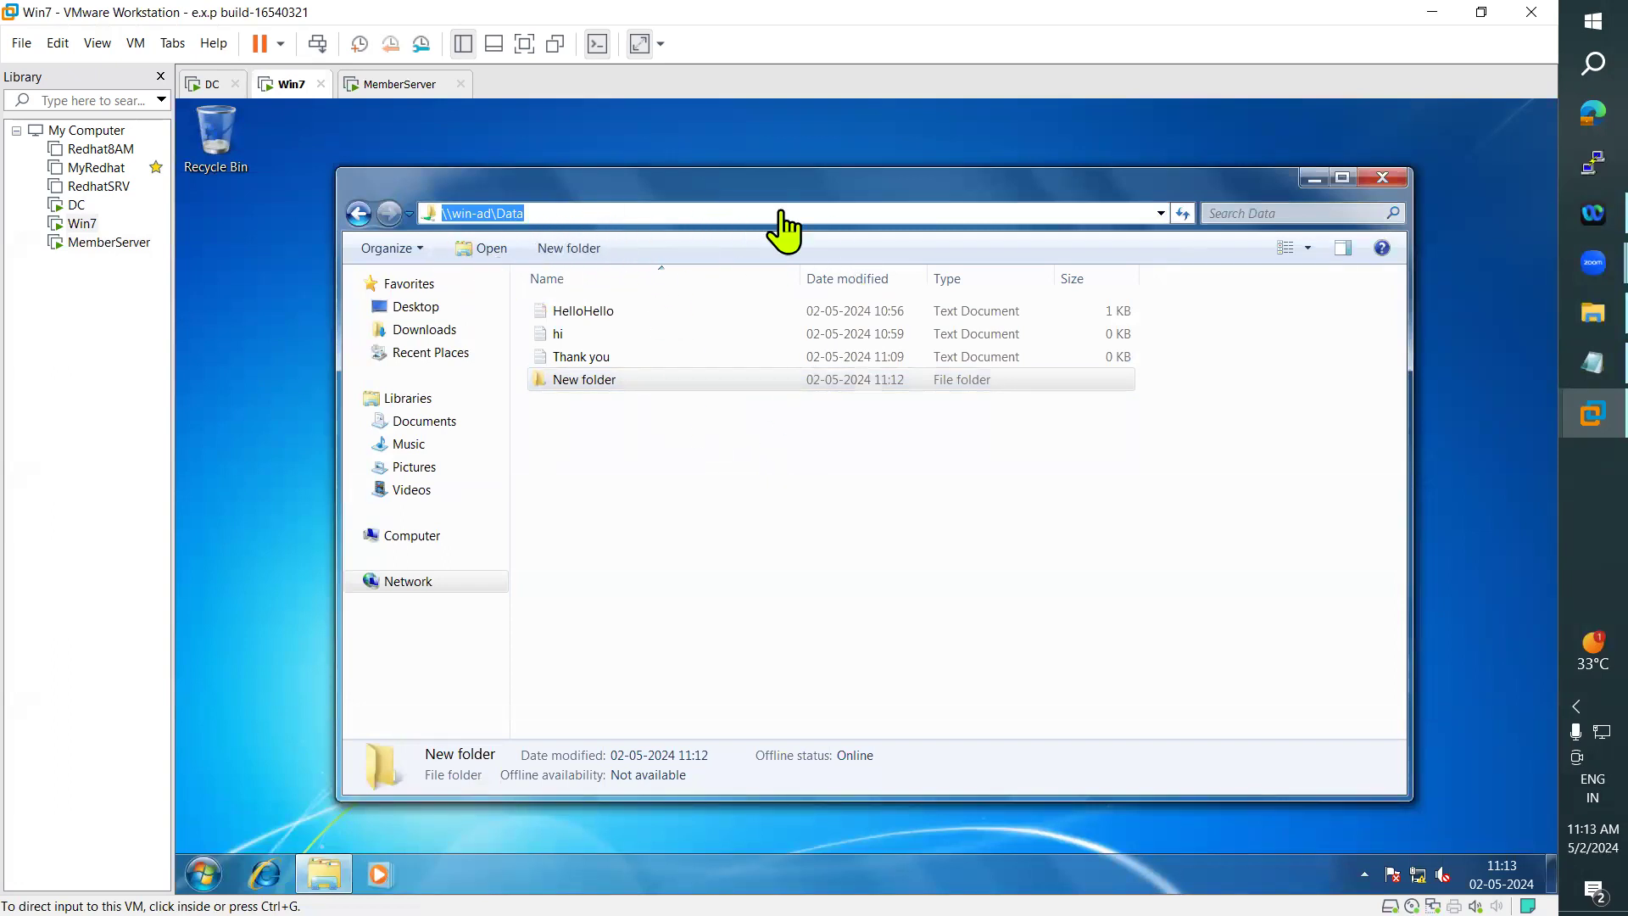
- On Win7, start mapping a network drive from Computer and choose Q: as the drive letter
click(419, 543)
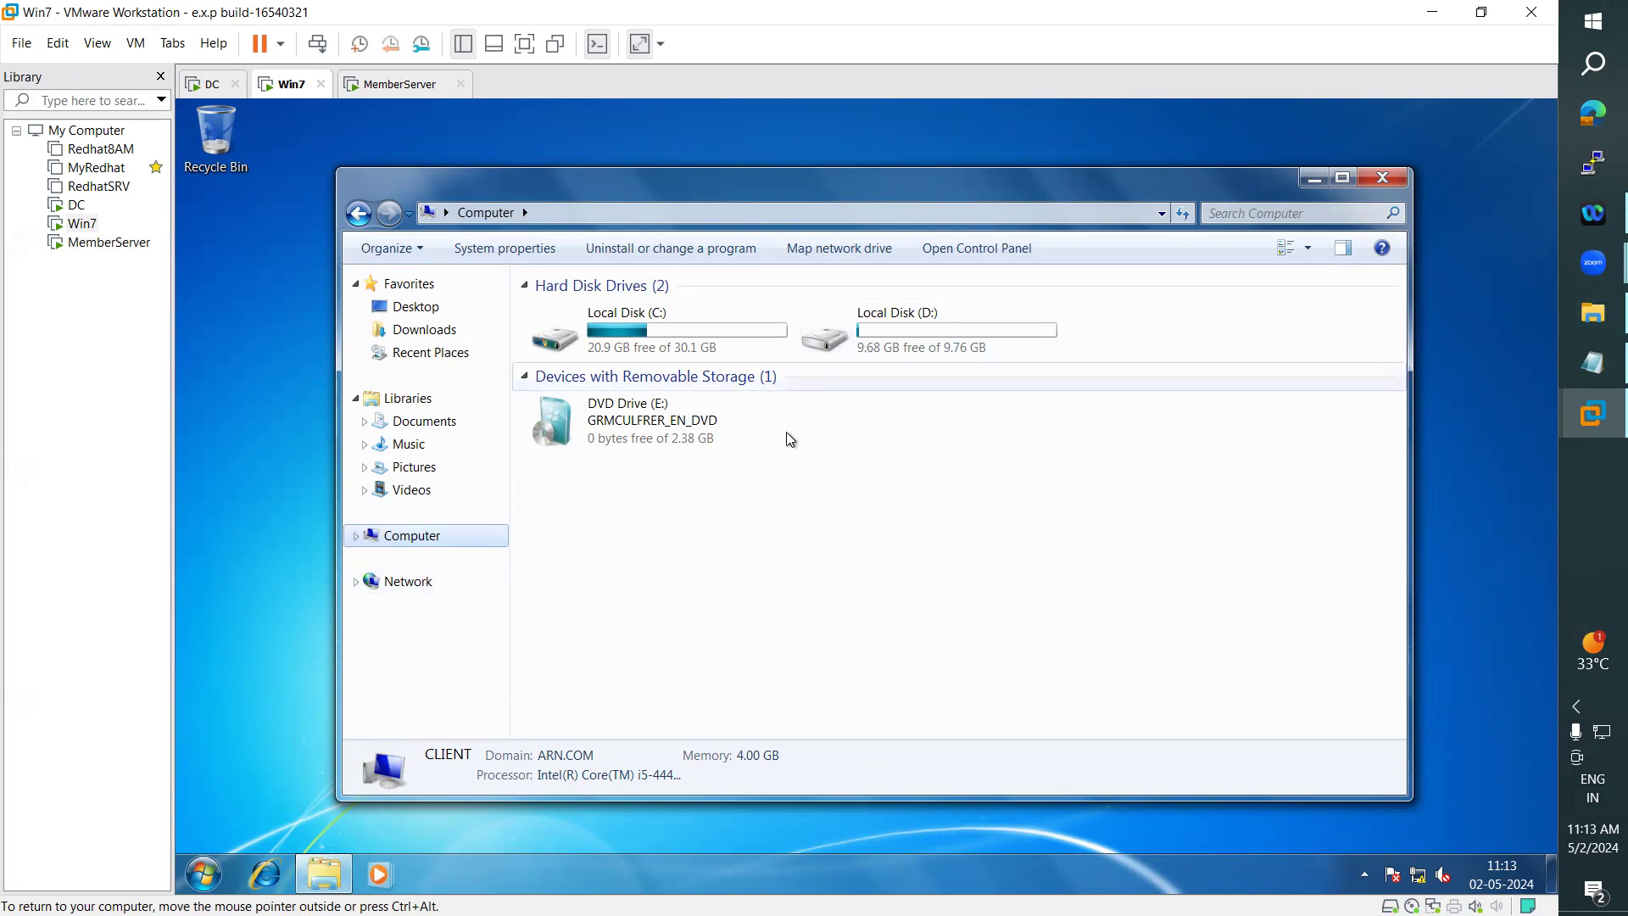
right_click(439, 549)
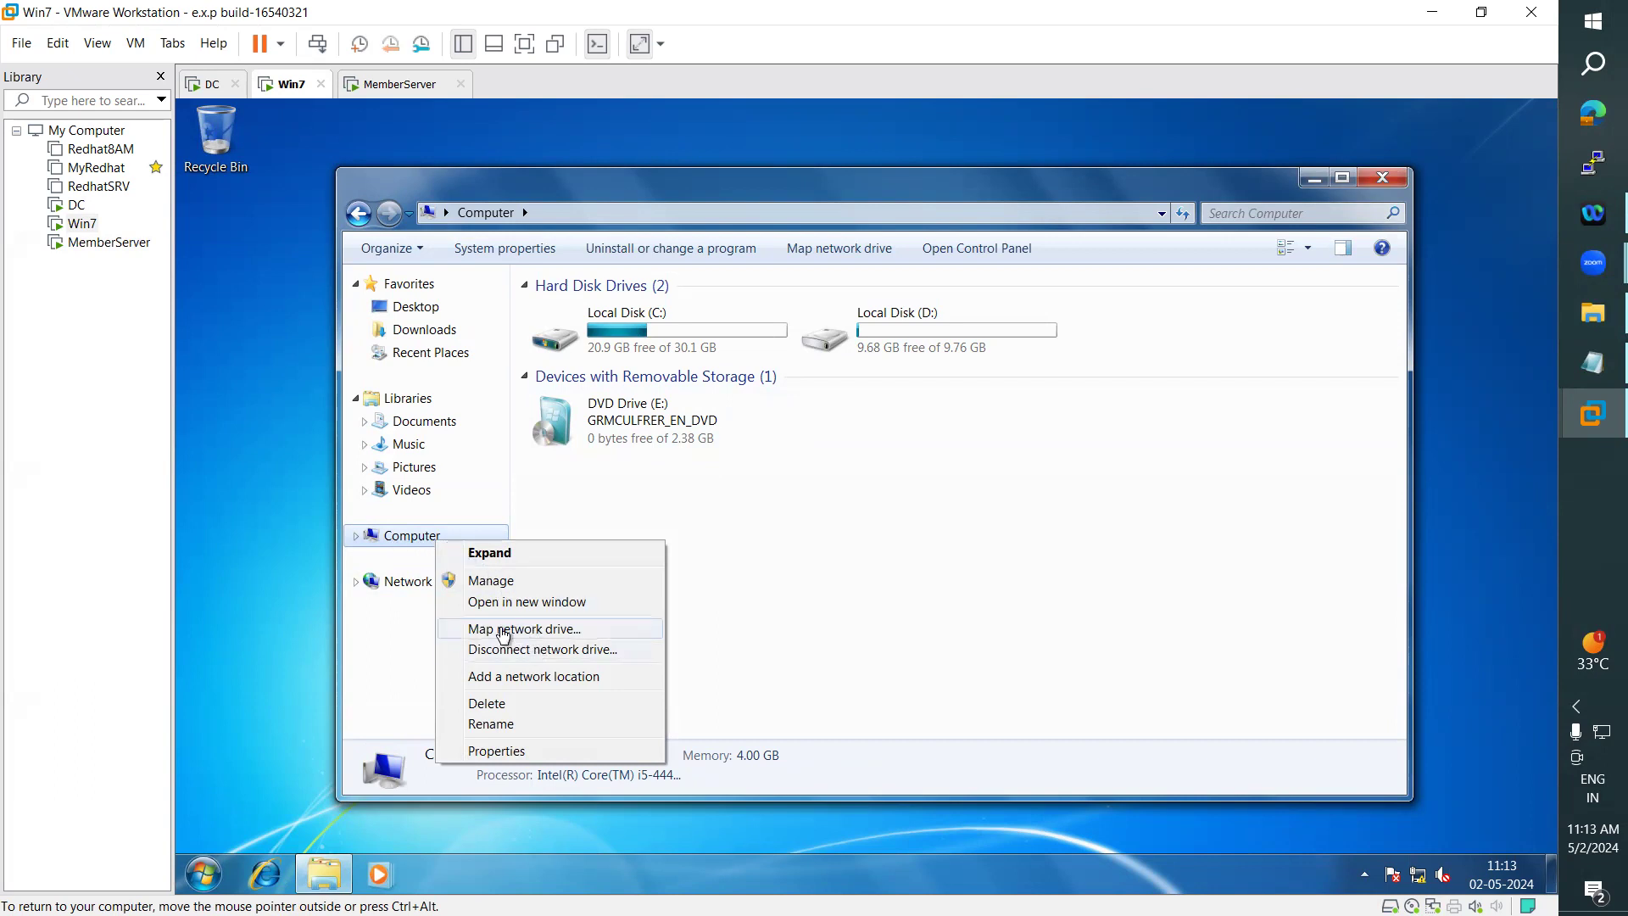
click(533, 633)
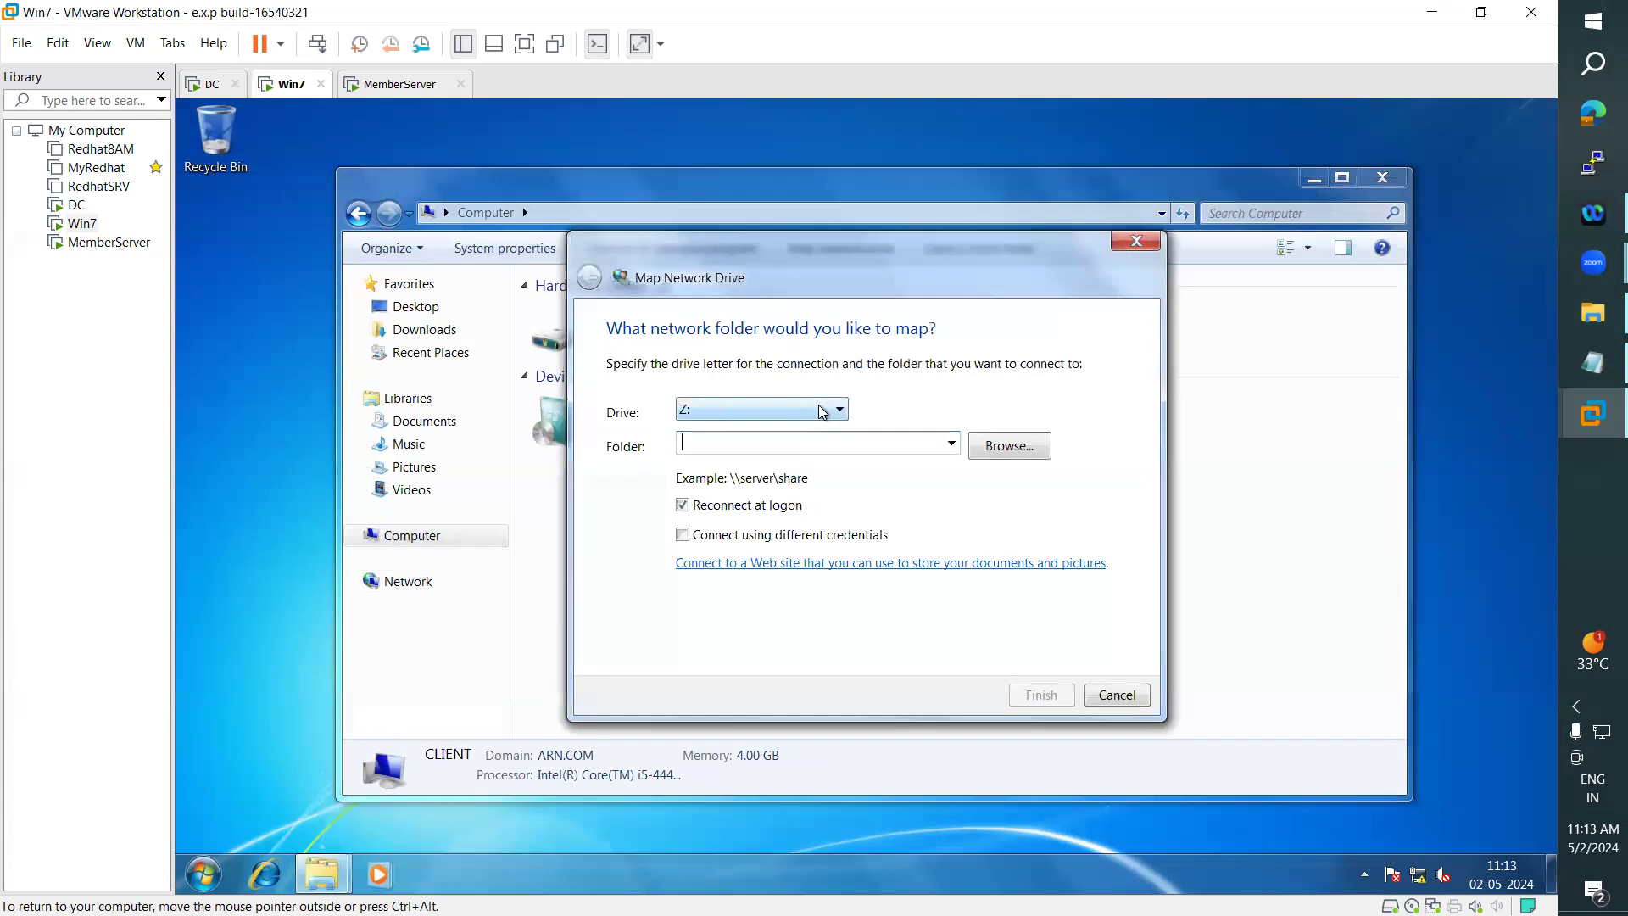
click(822, 412)
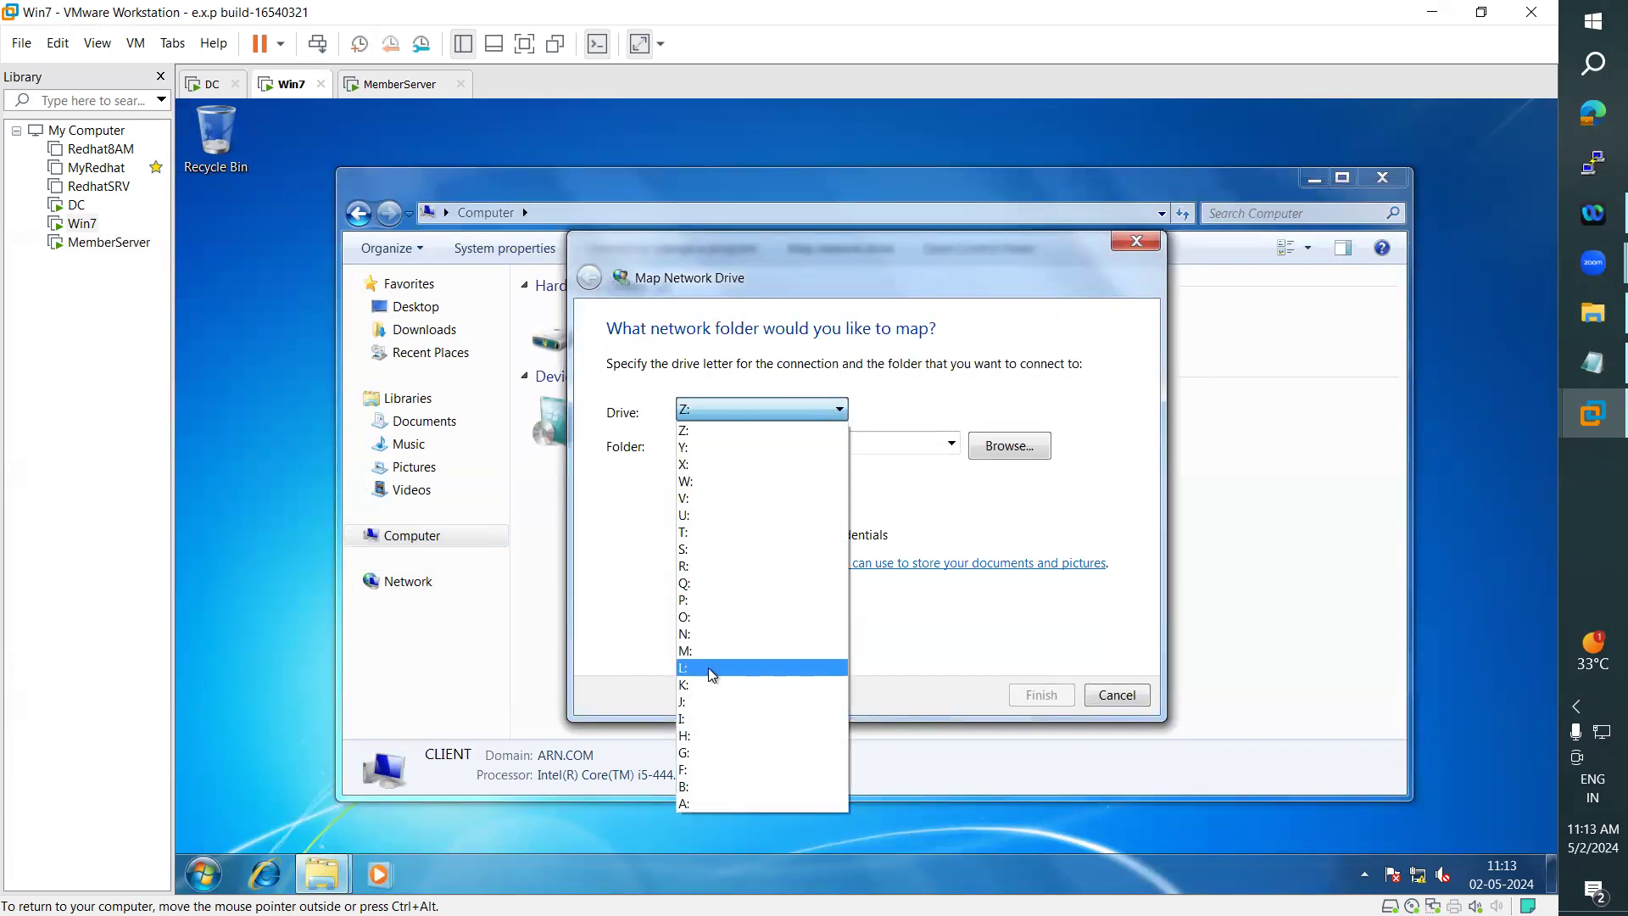
click(721, 583)
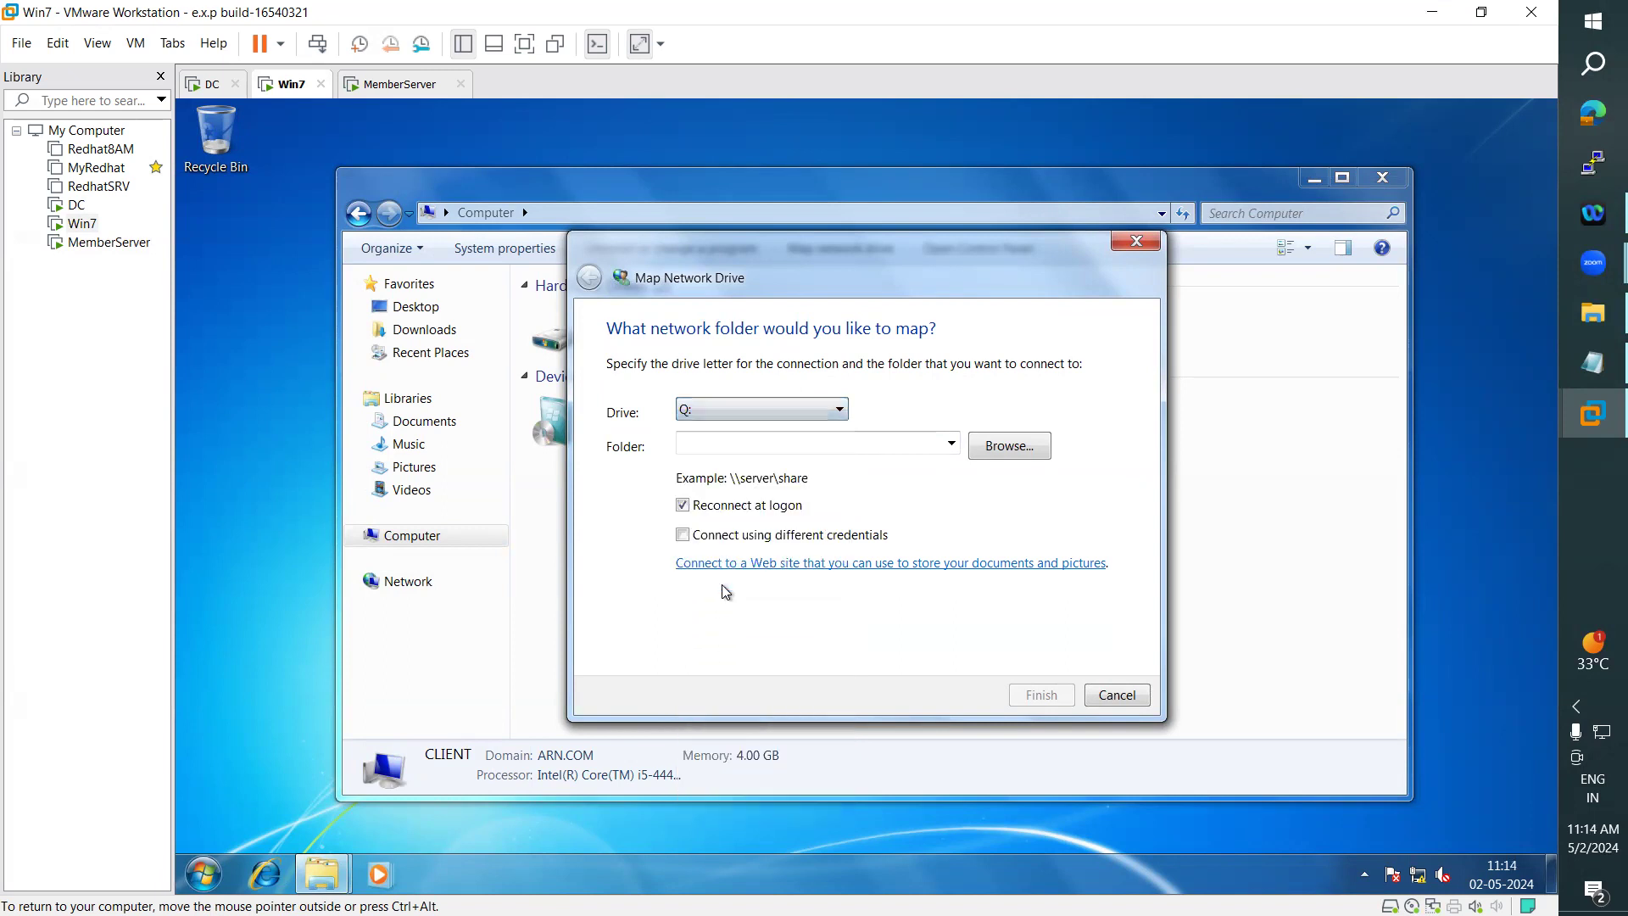
- Set the network folder to \\win-ad\data and finish mapping the drive
click(796, 441)
text(\\)
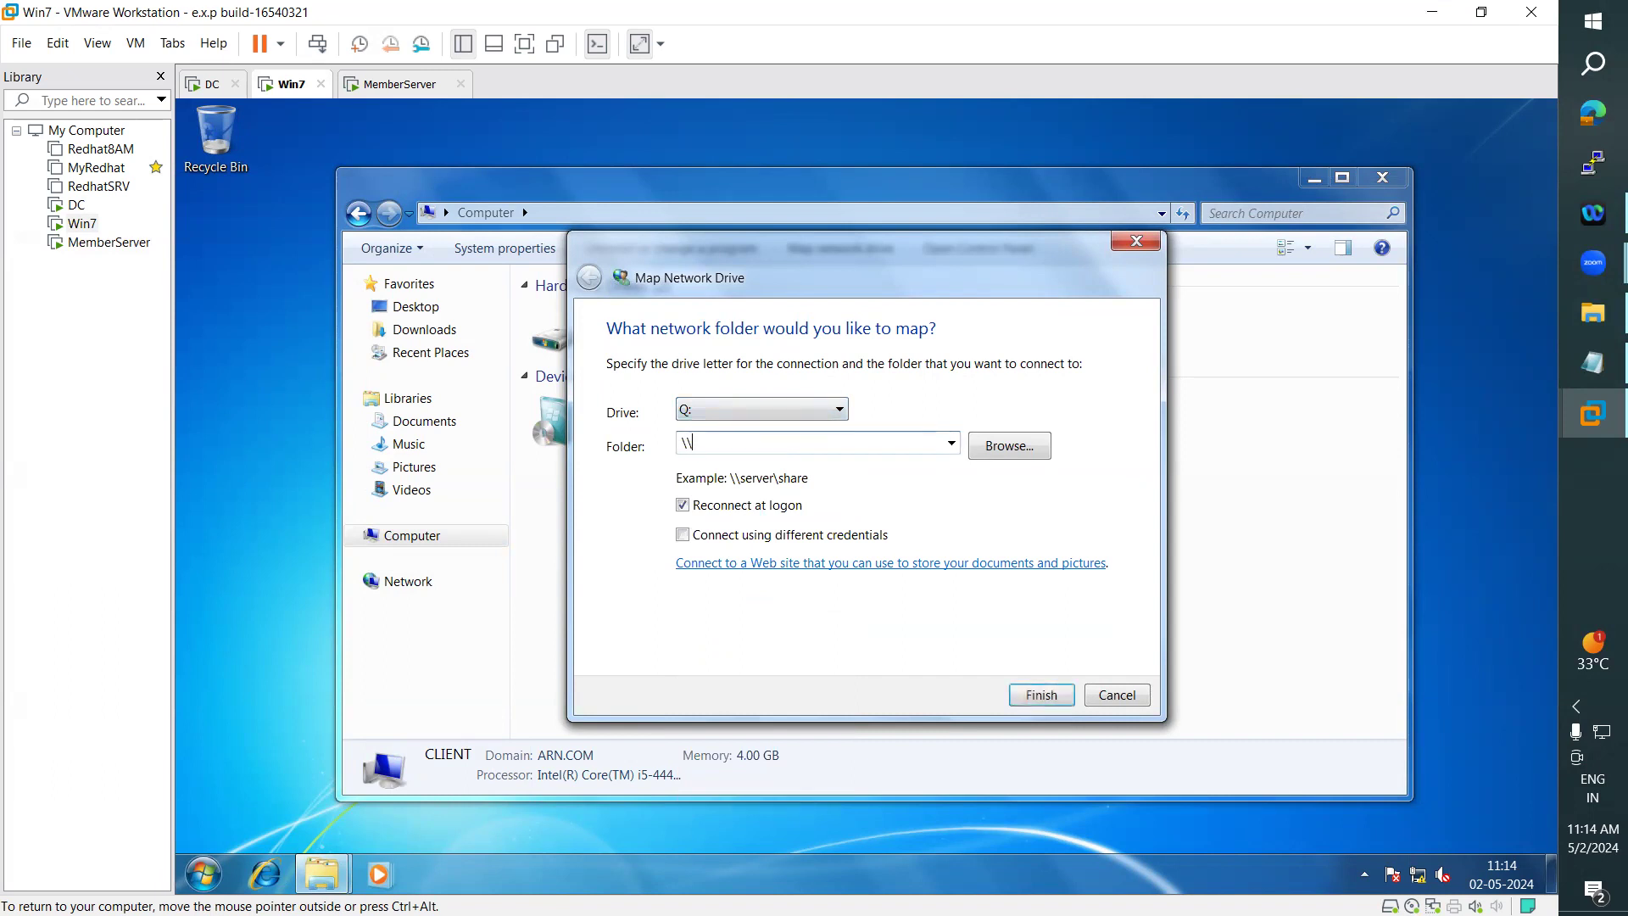
text(win-ad\data)
drag(792, 444, 624, 440)
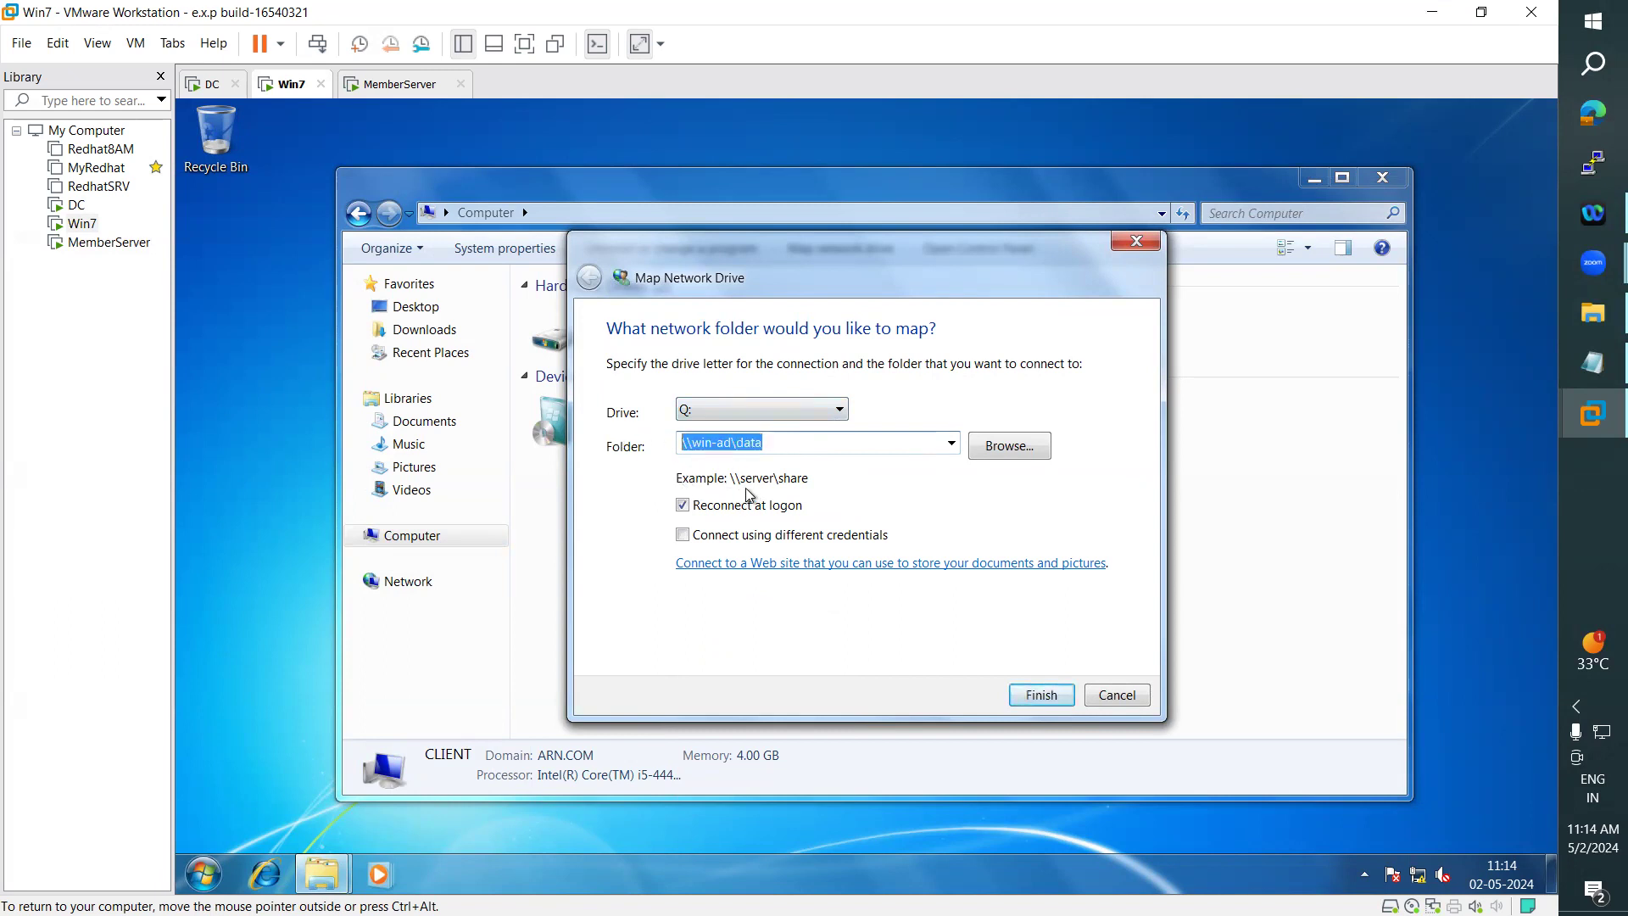
click(692, 444)
drag(723, 452, 734, 451)
double_click(755, 444)
mouse_move(683, 443)
mouse_down()
mouse_move(793, 442)
mouse_move(654, 441)
mouse_up()
click(794, 442)
drag(794, 443, 634, 443)
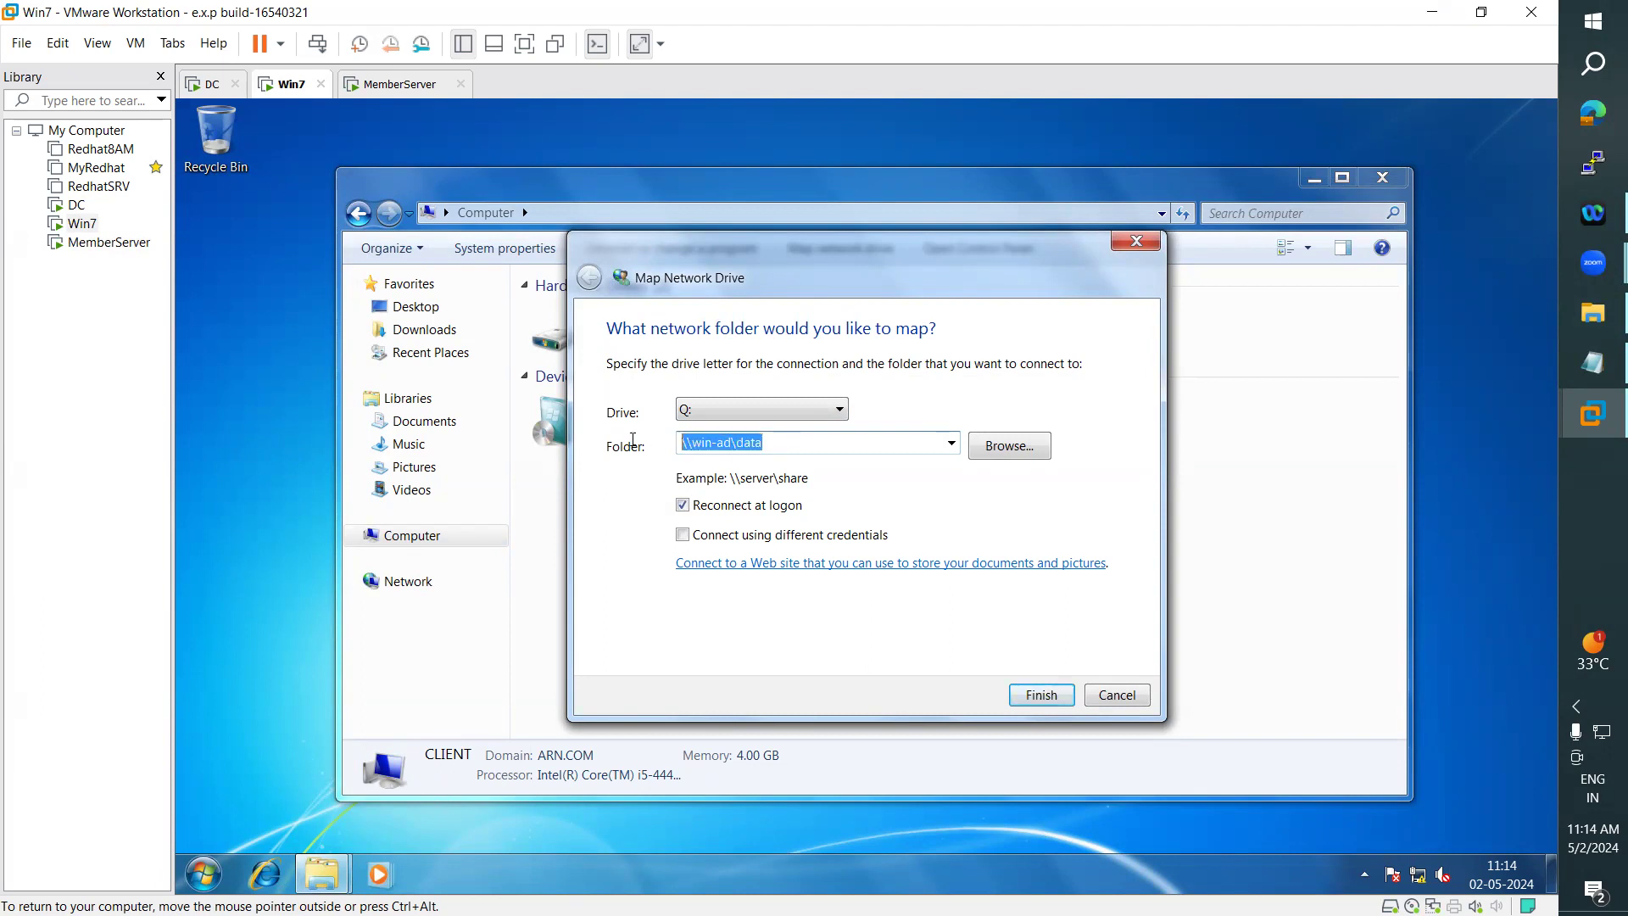
click(1043, 696)
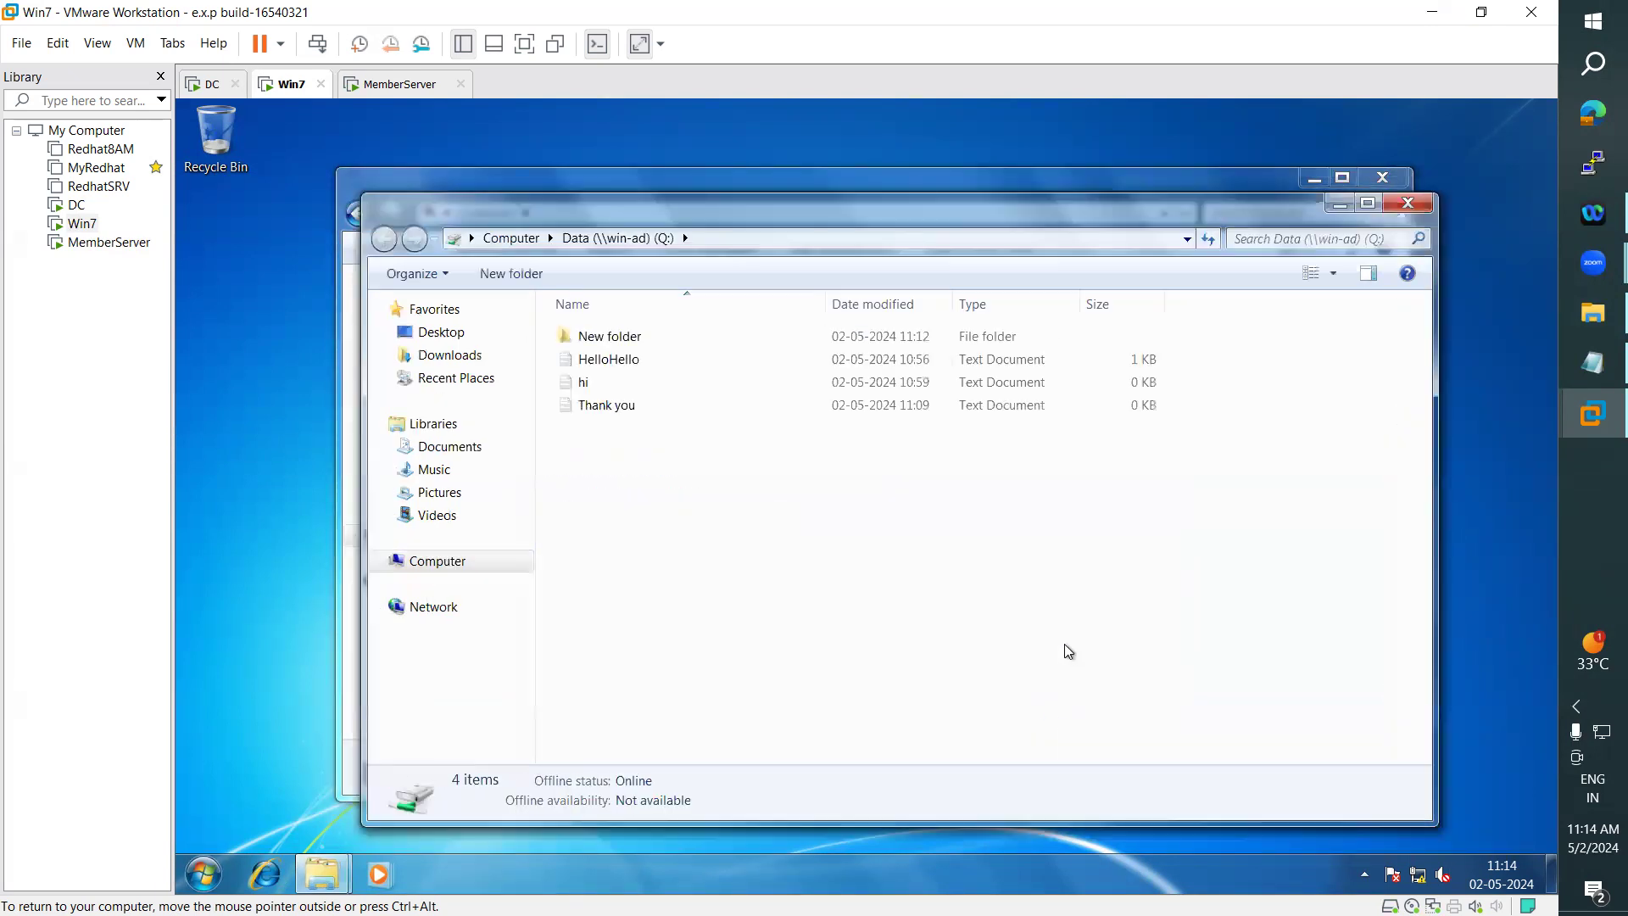
- Check the mapped Data (Q:) drive by opening it from Computer, then go back and close the Explorer window
click(1421, 204)
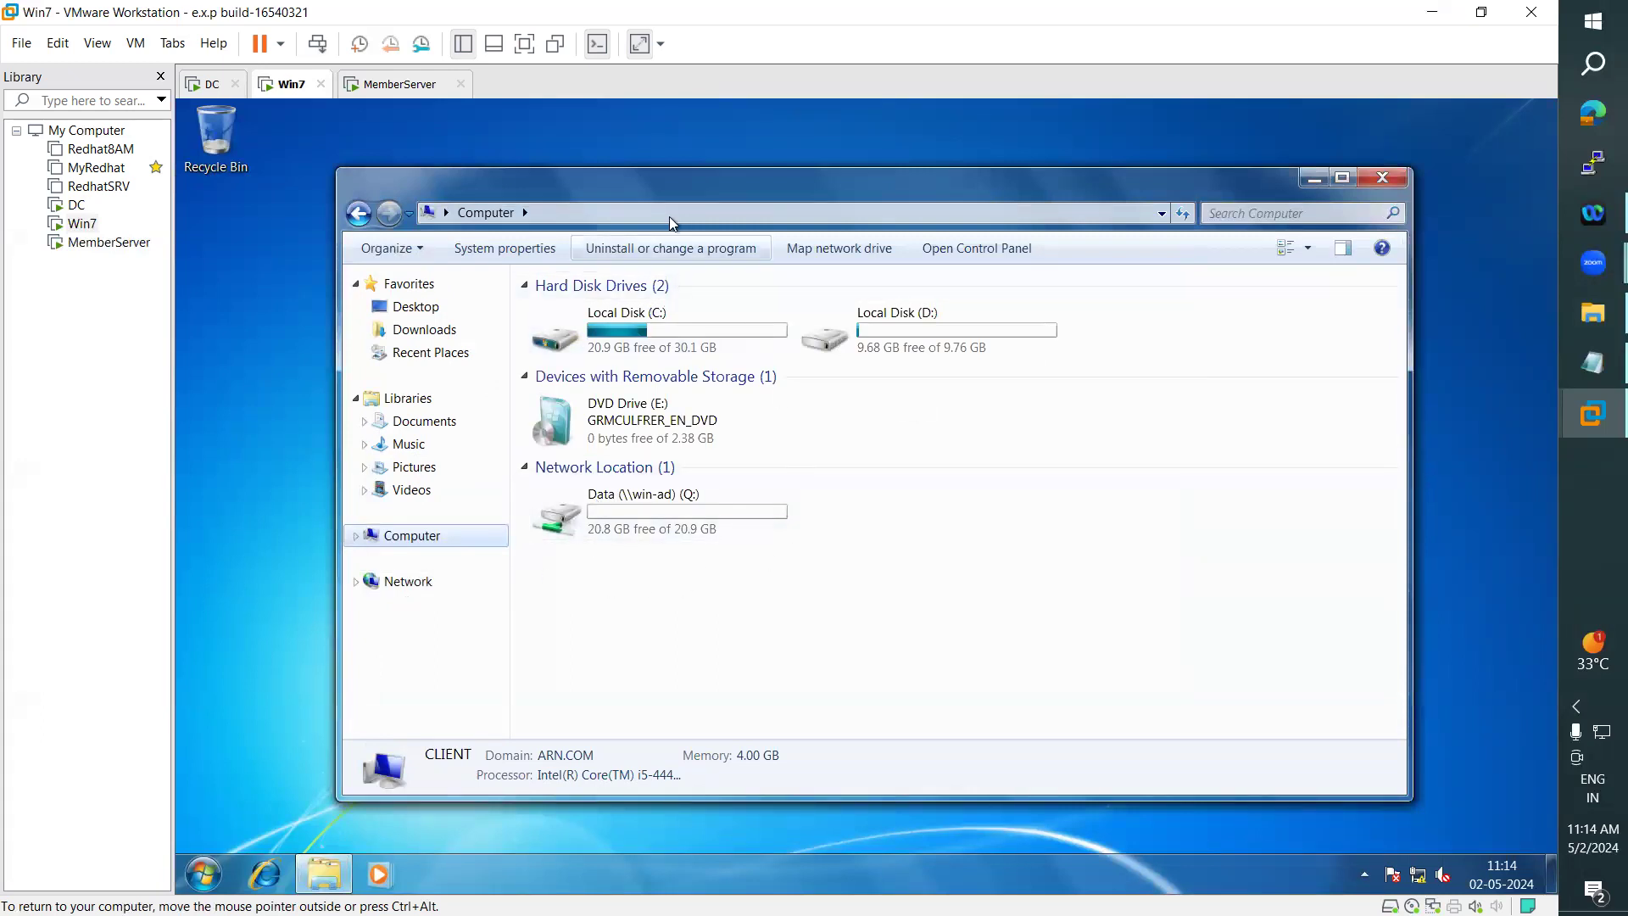
click(561, 212)
click(827, 547)
double_click(642, 532)
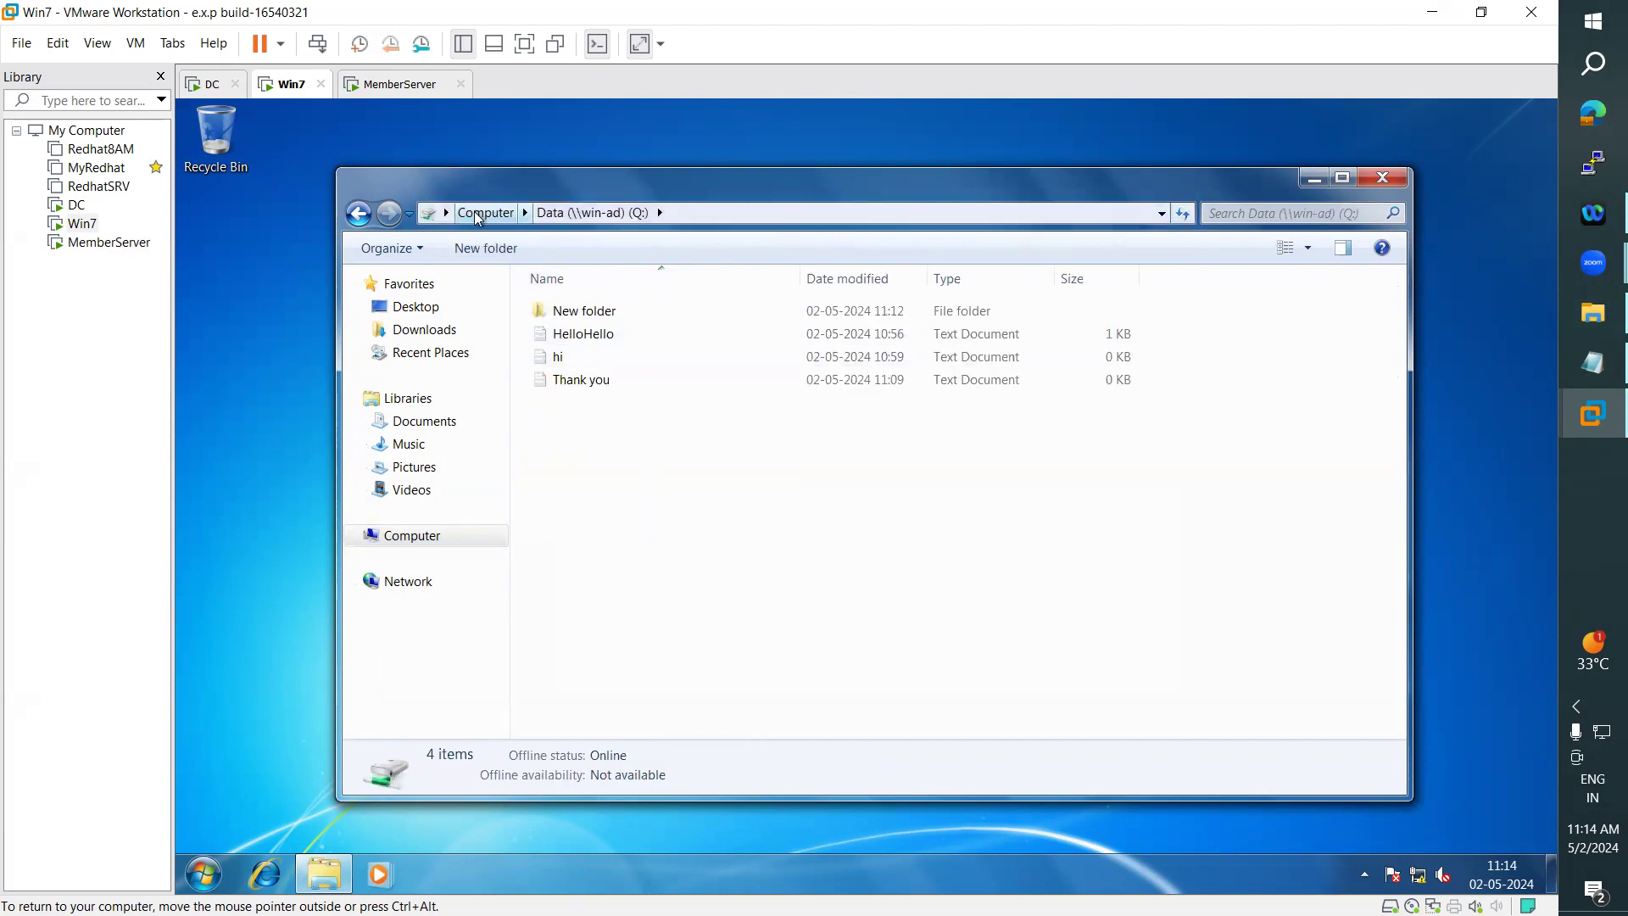
click(485, 212)
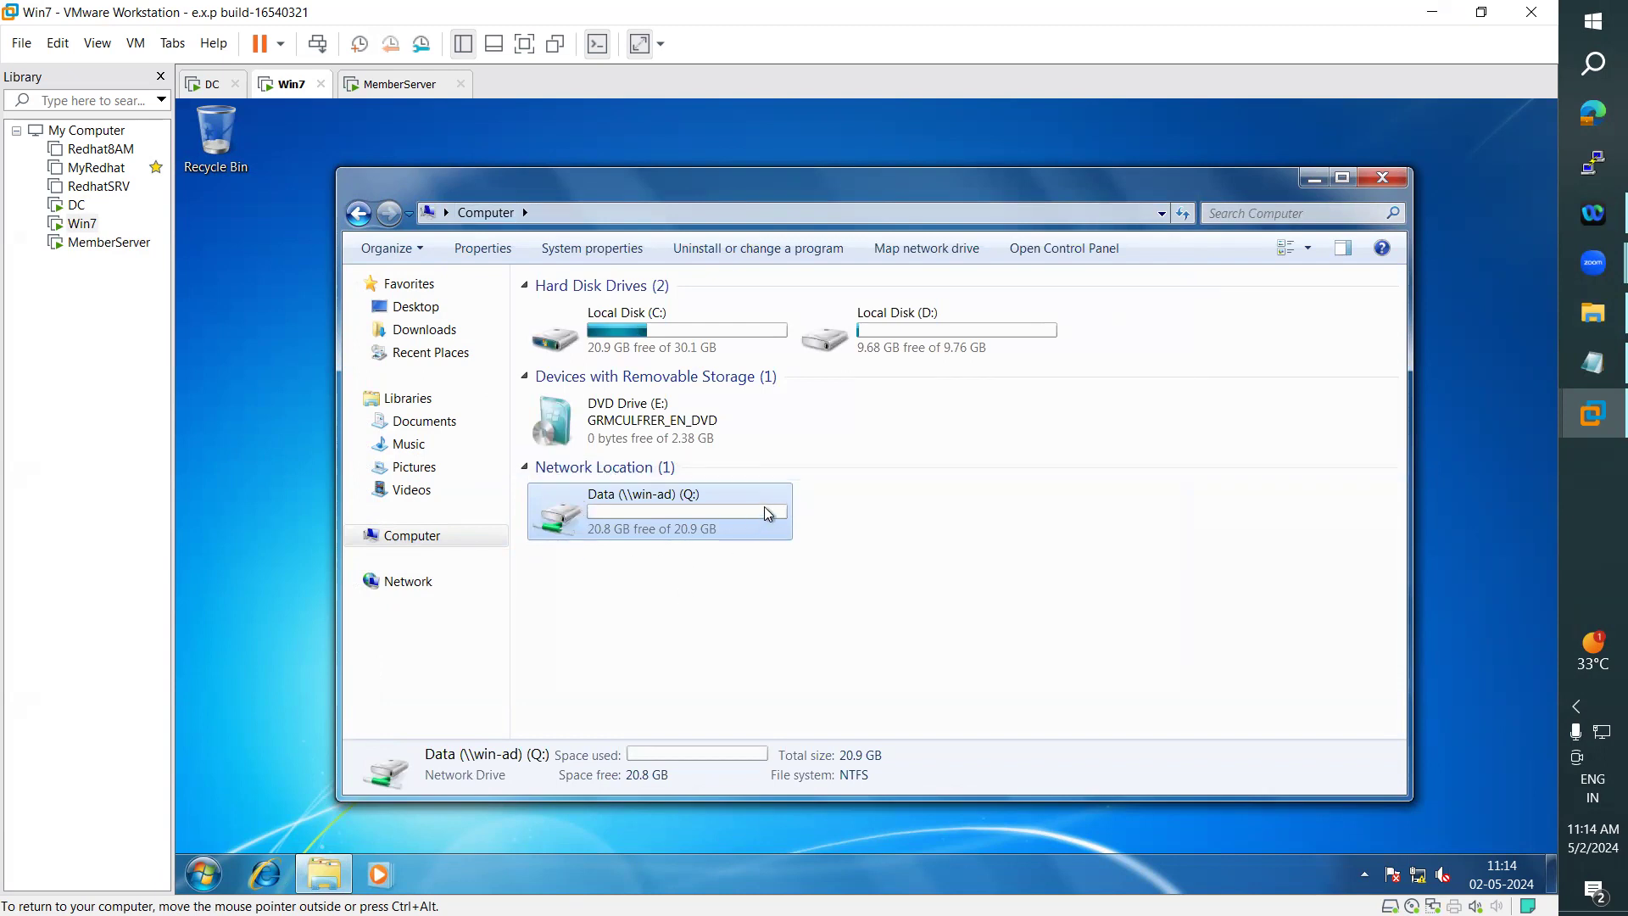
click(1383, 180)
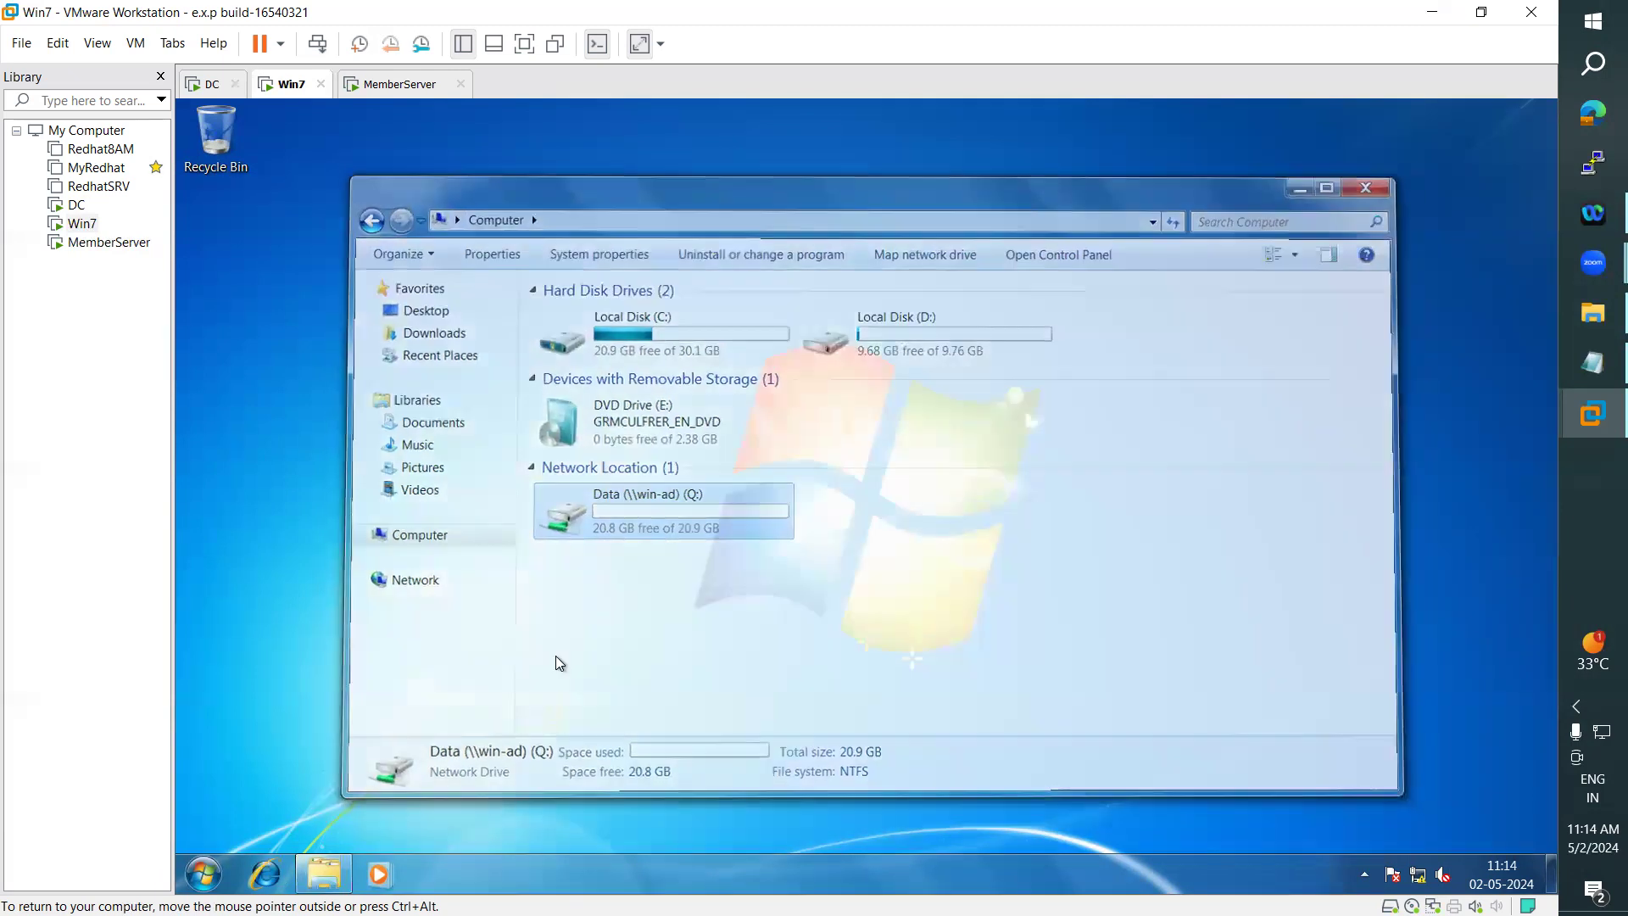
- Reopen Computer on Win7 to view the mapped Data (Q:) drive, and highlight the Adding Mapped Drives heading in the notes
click(324, 874)
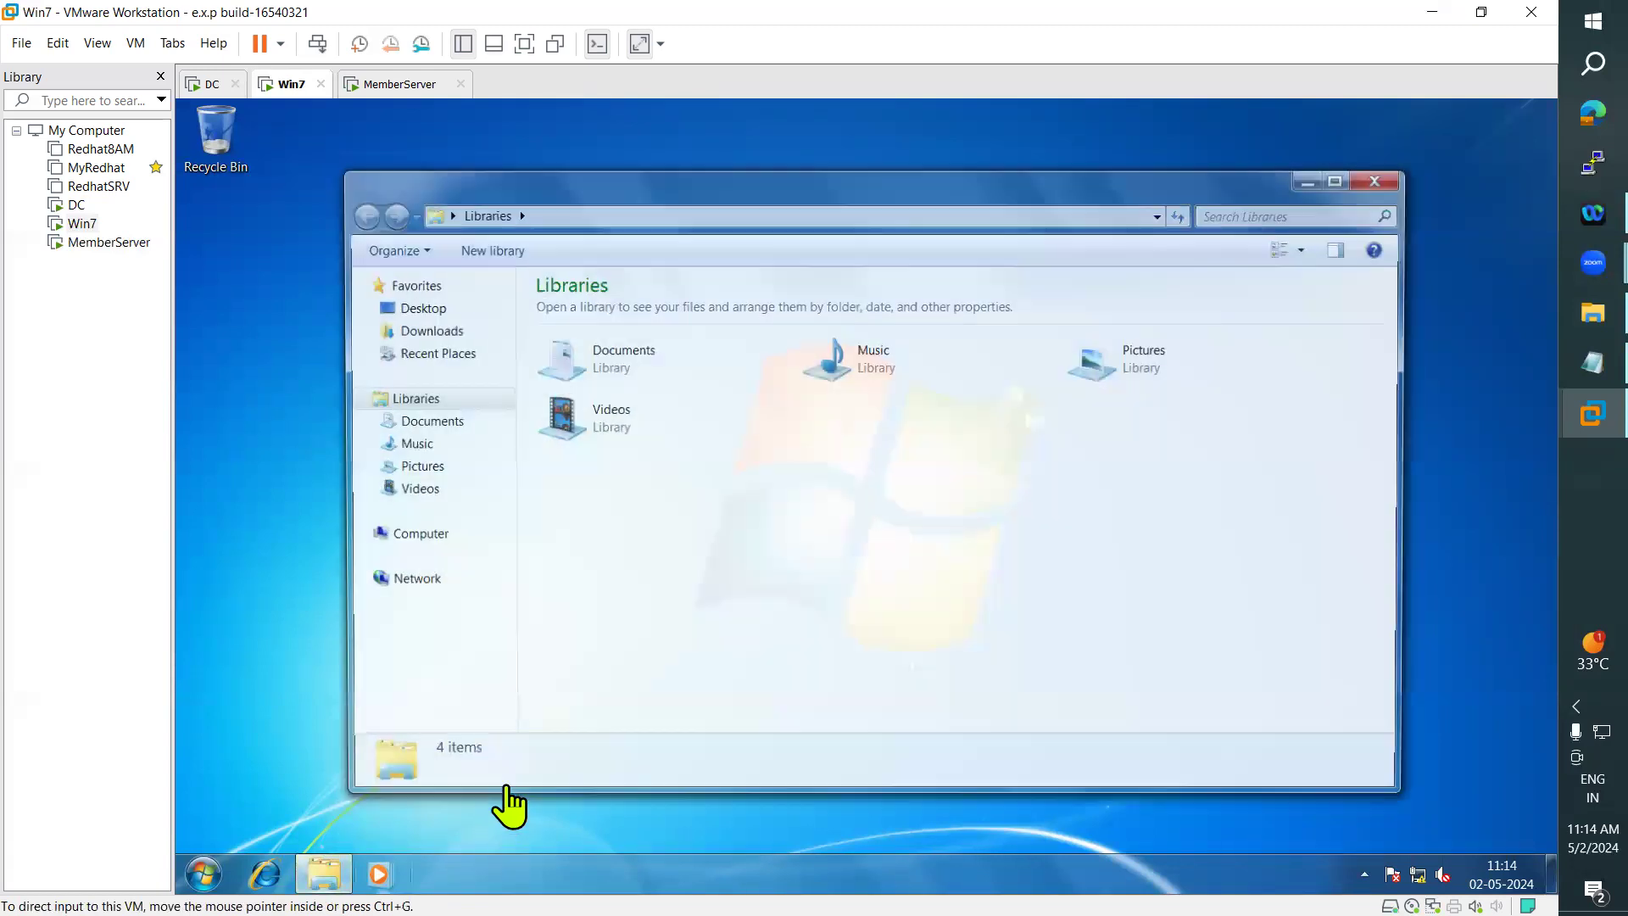
click(408, 536)
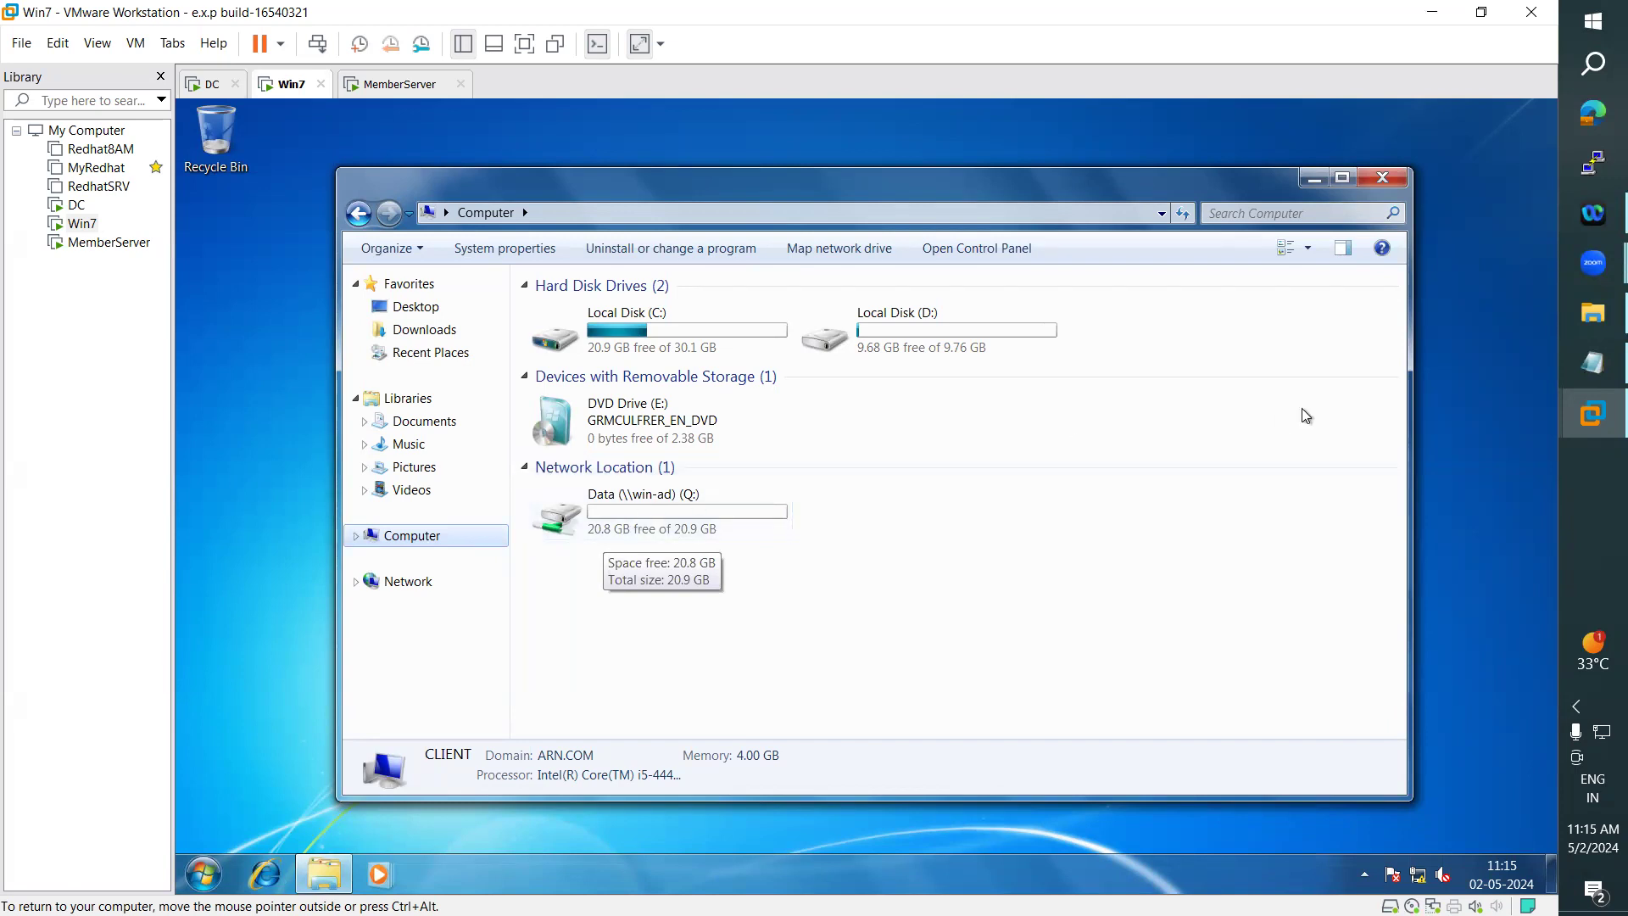
click(1566, 373)
drag(263, 538, 38, 538)
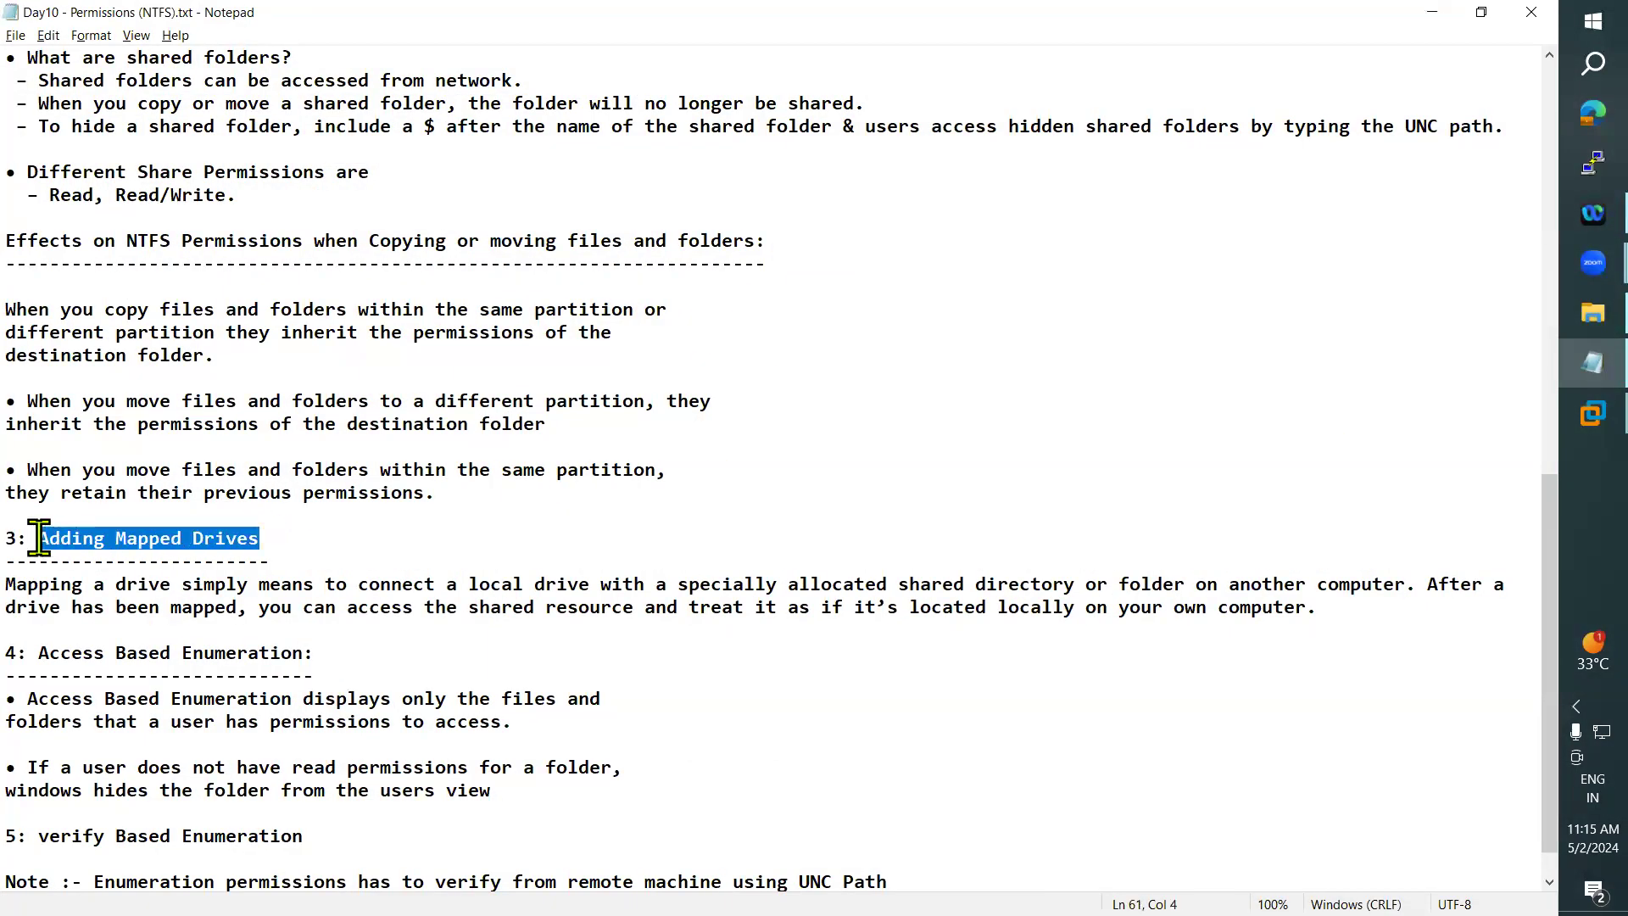
click(1433, 14)
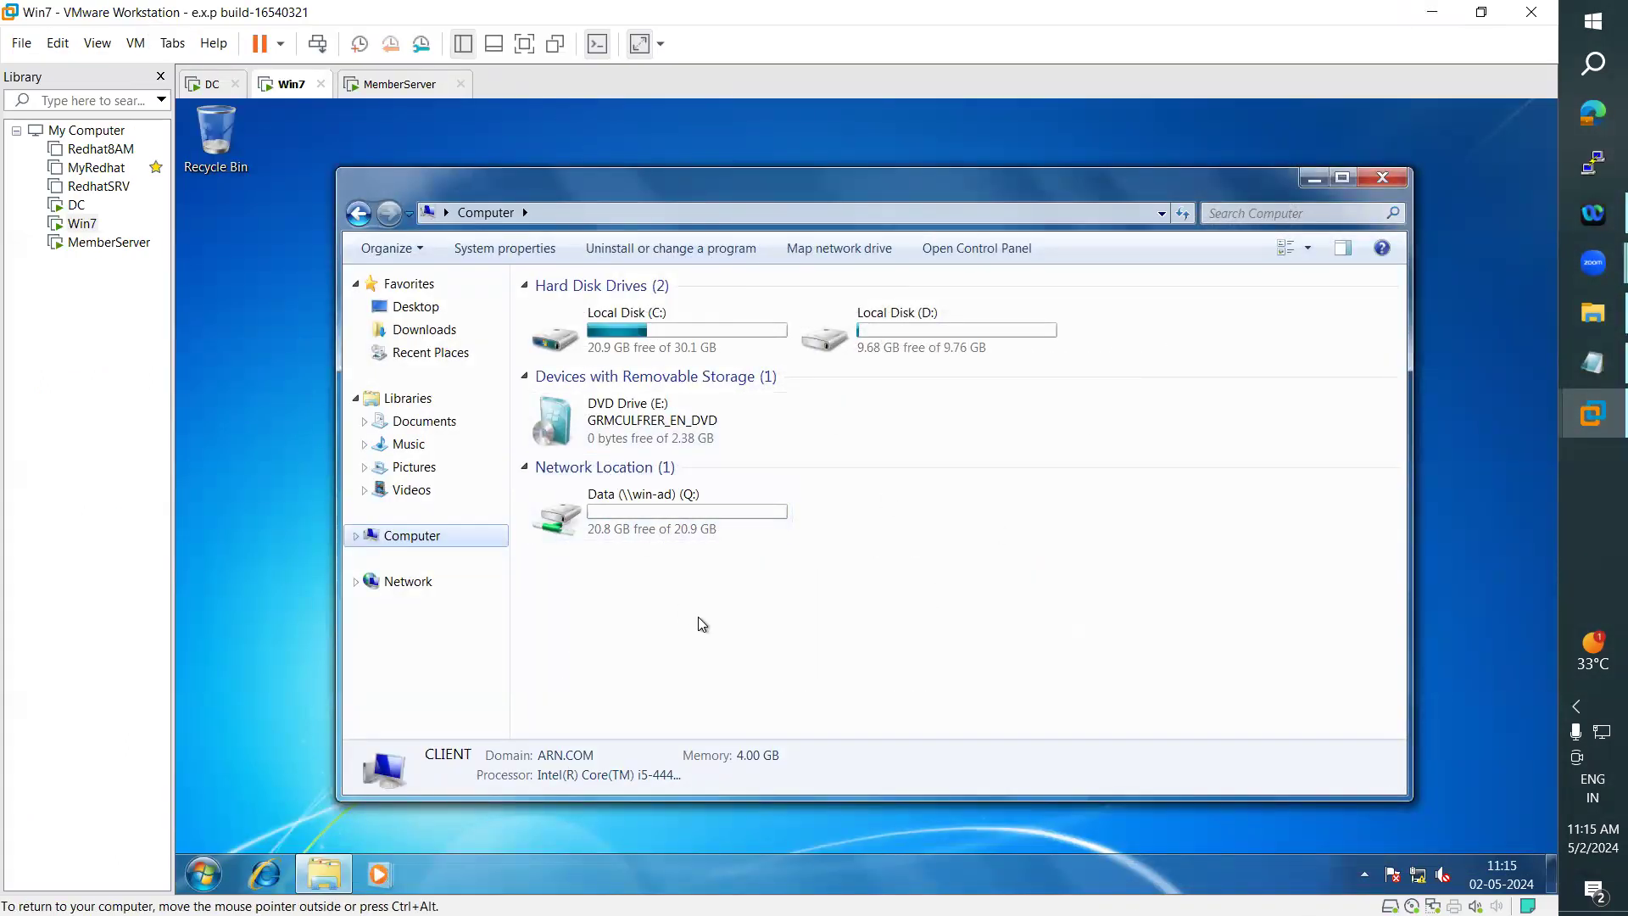
- Open the mapped Data (Q:) drive on Win7 and create a text document in it, keeping the default name
double_click(668, 534)
right_click(627, 492)
mouse_move(719, 666)
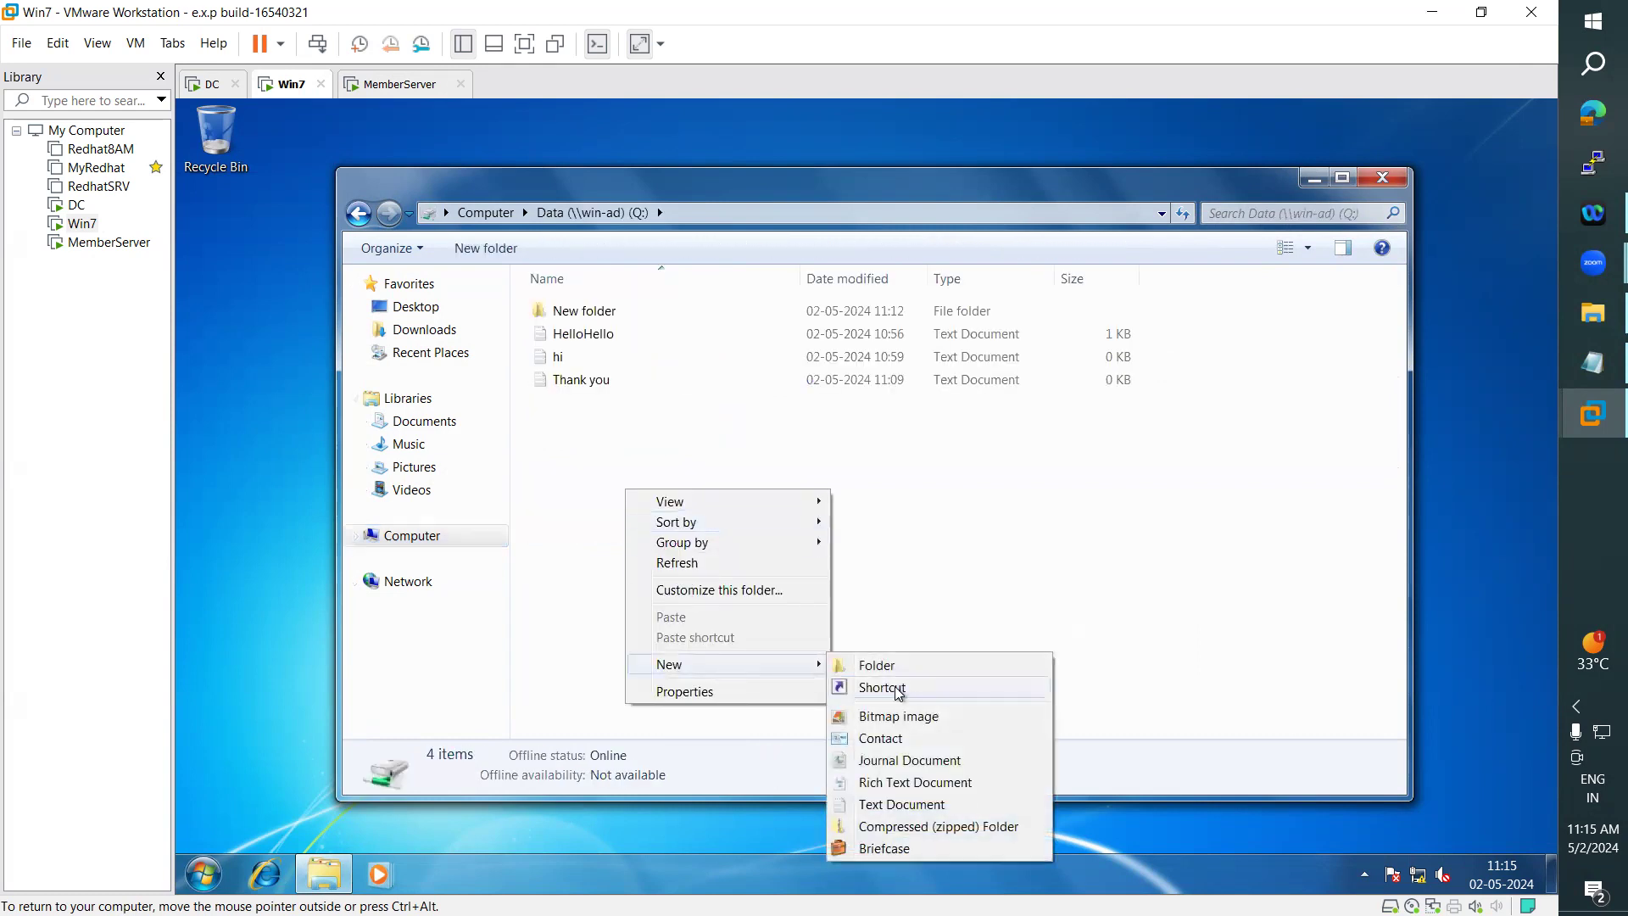
click(921, 804)
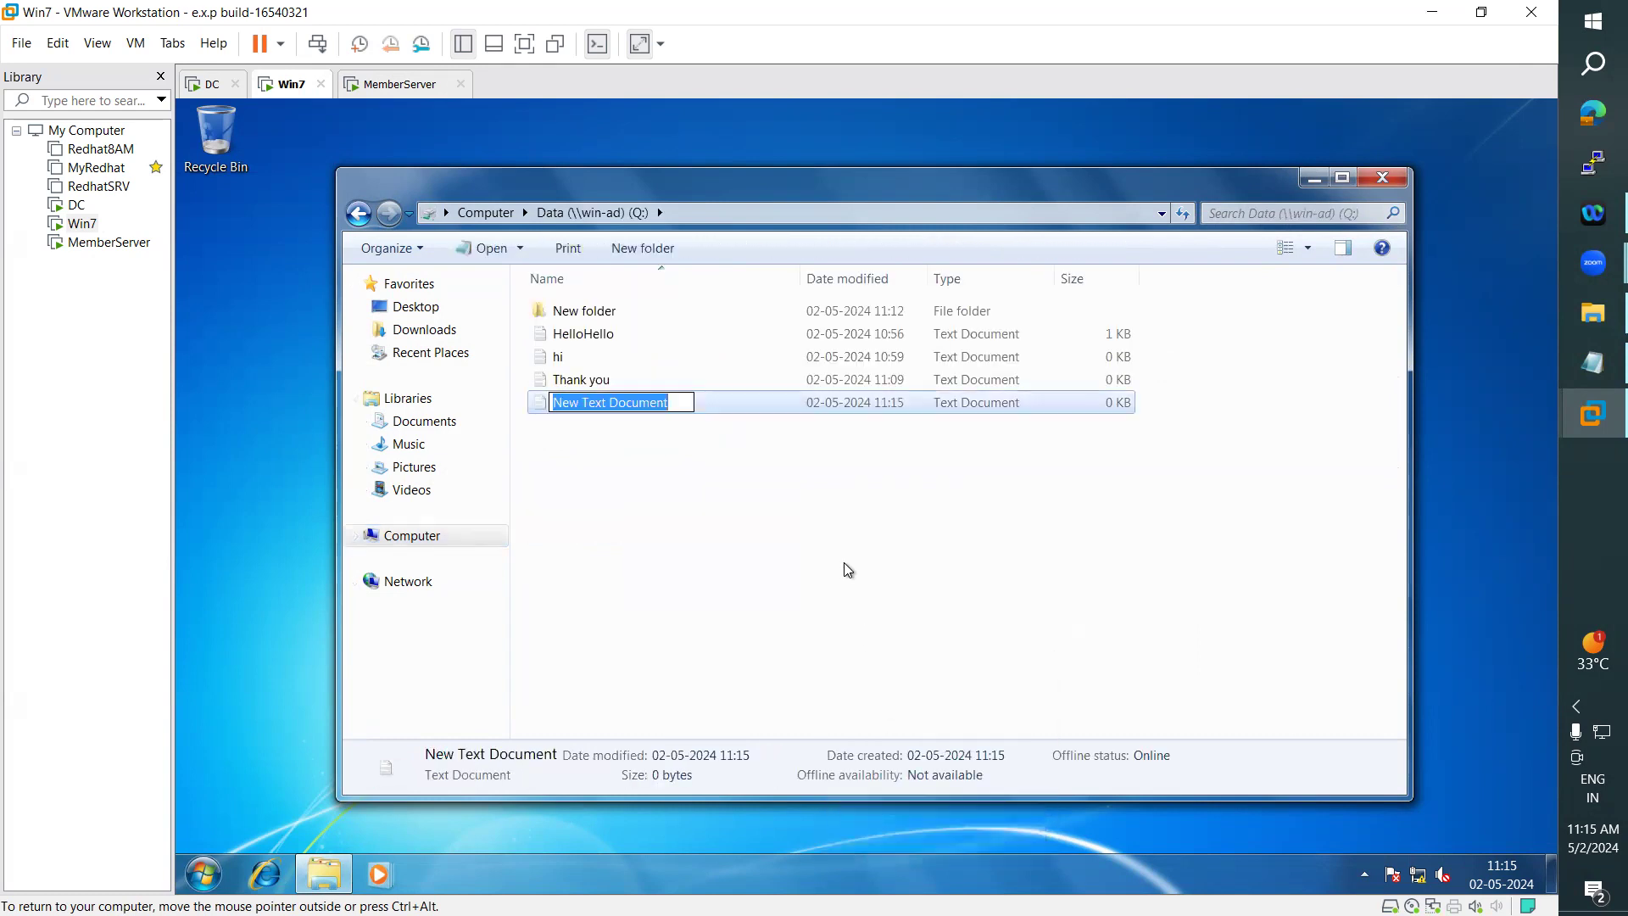
click(845, 564)
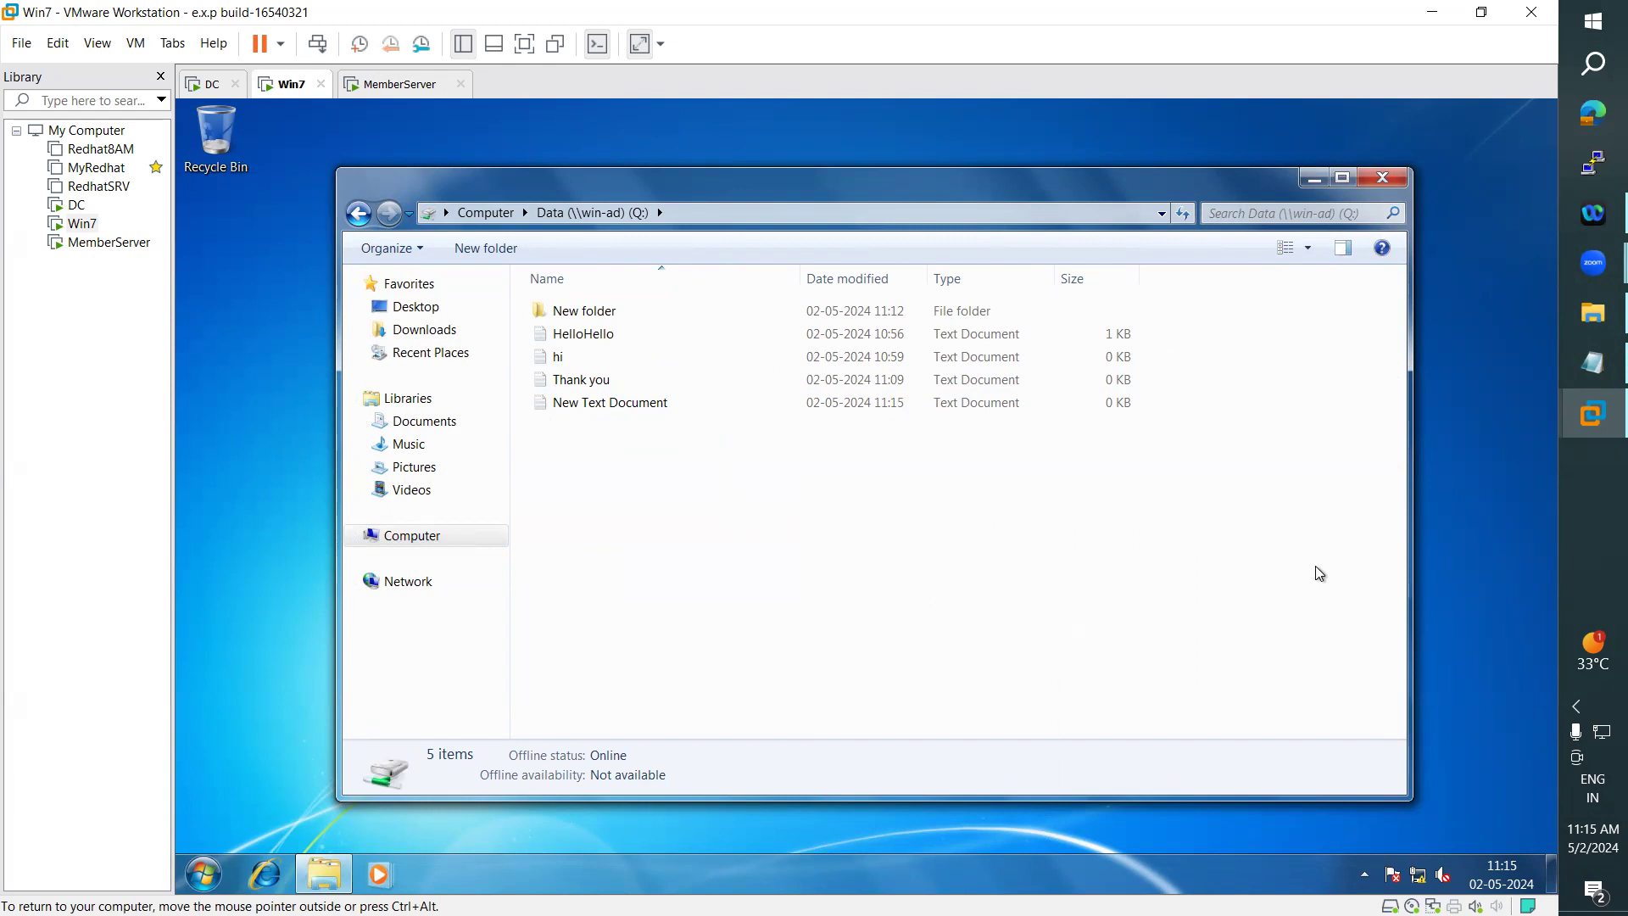
- Highlight the Access Based Enumeration section in the notes, then minimize the notes
click(1571, 376)
scroll(879, 653, down, 1)
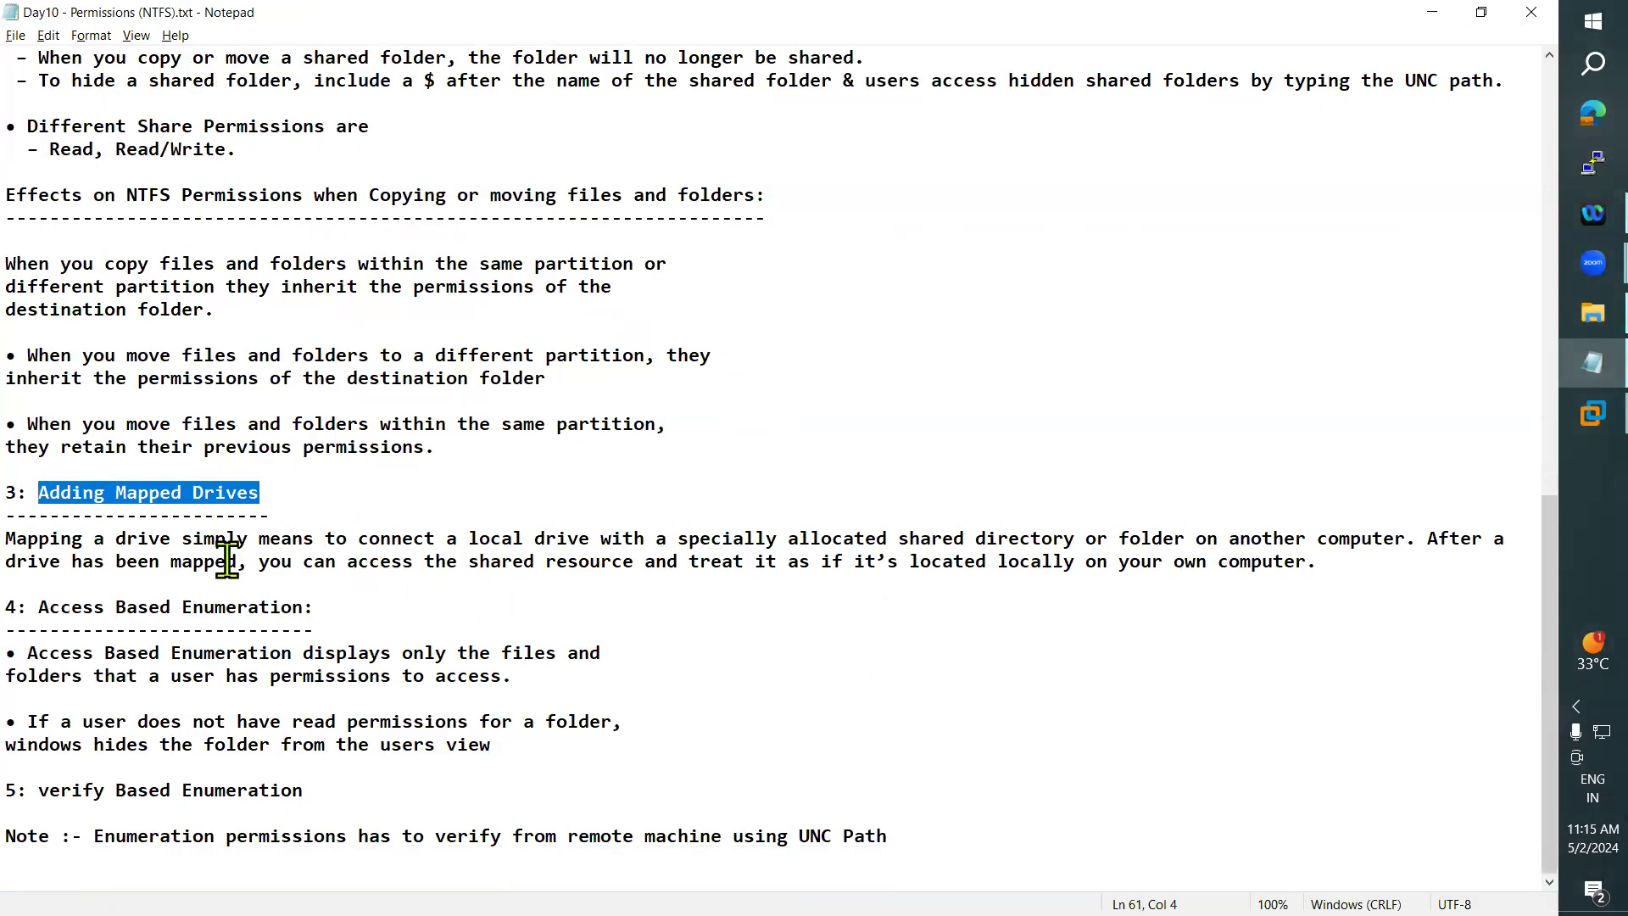
drag(38, 607, 520, 773)
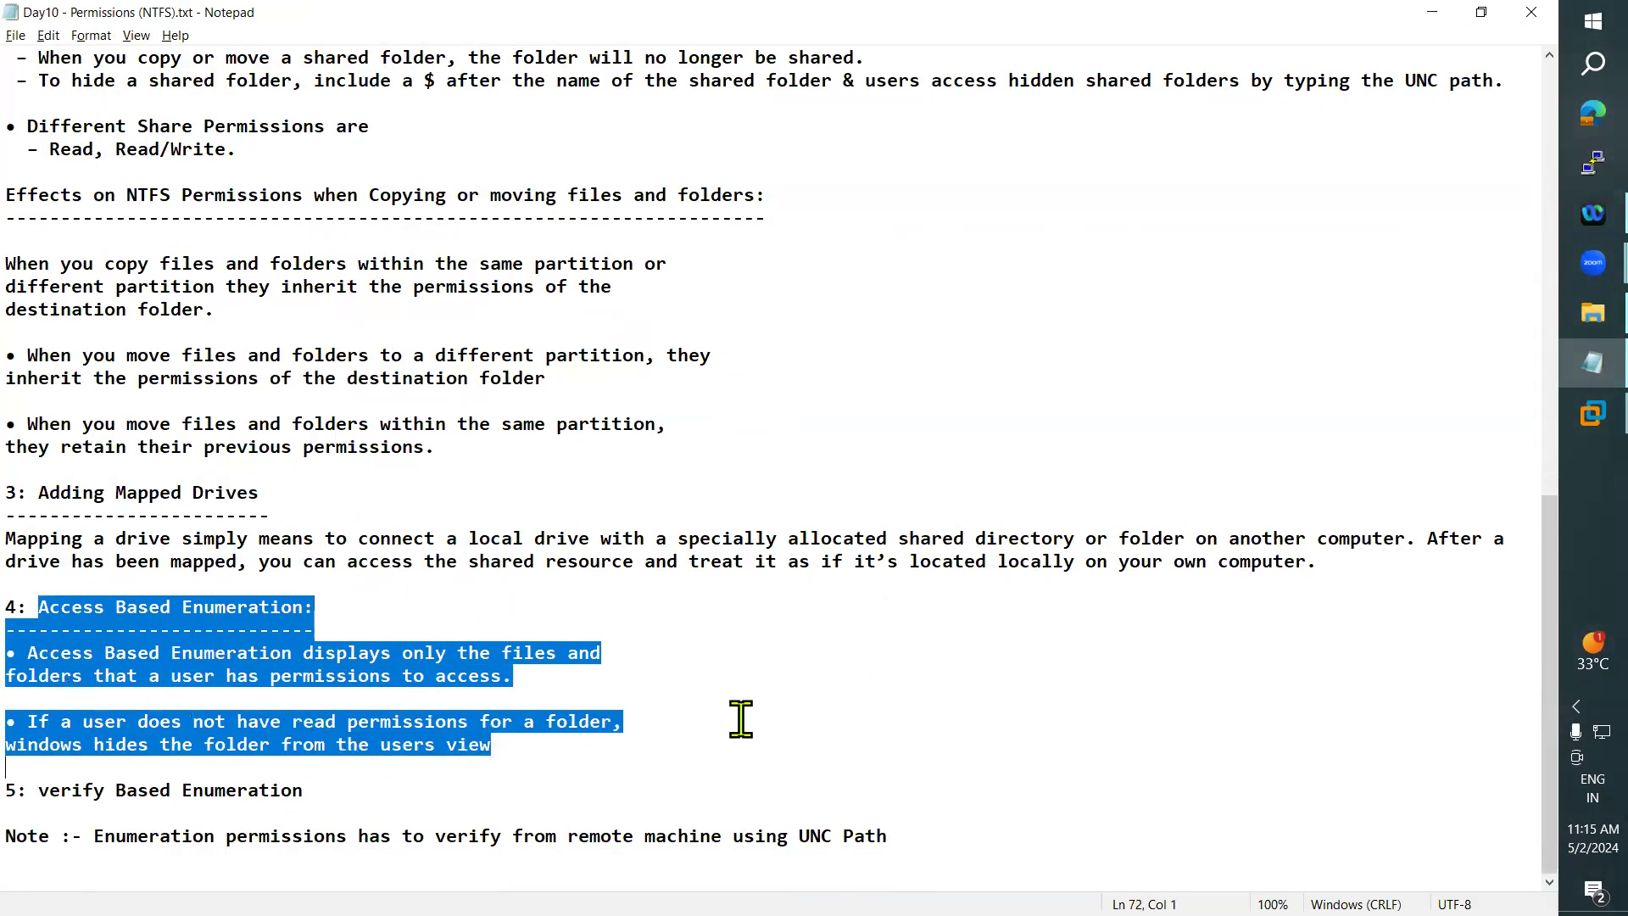
click(1443, 15)
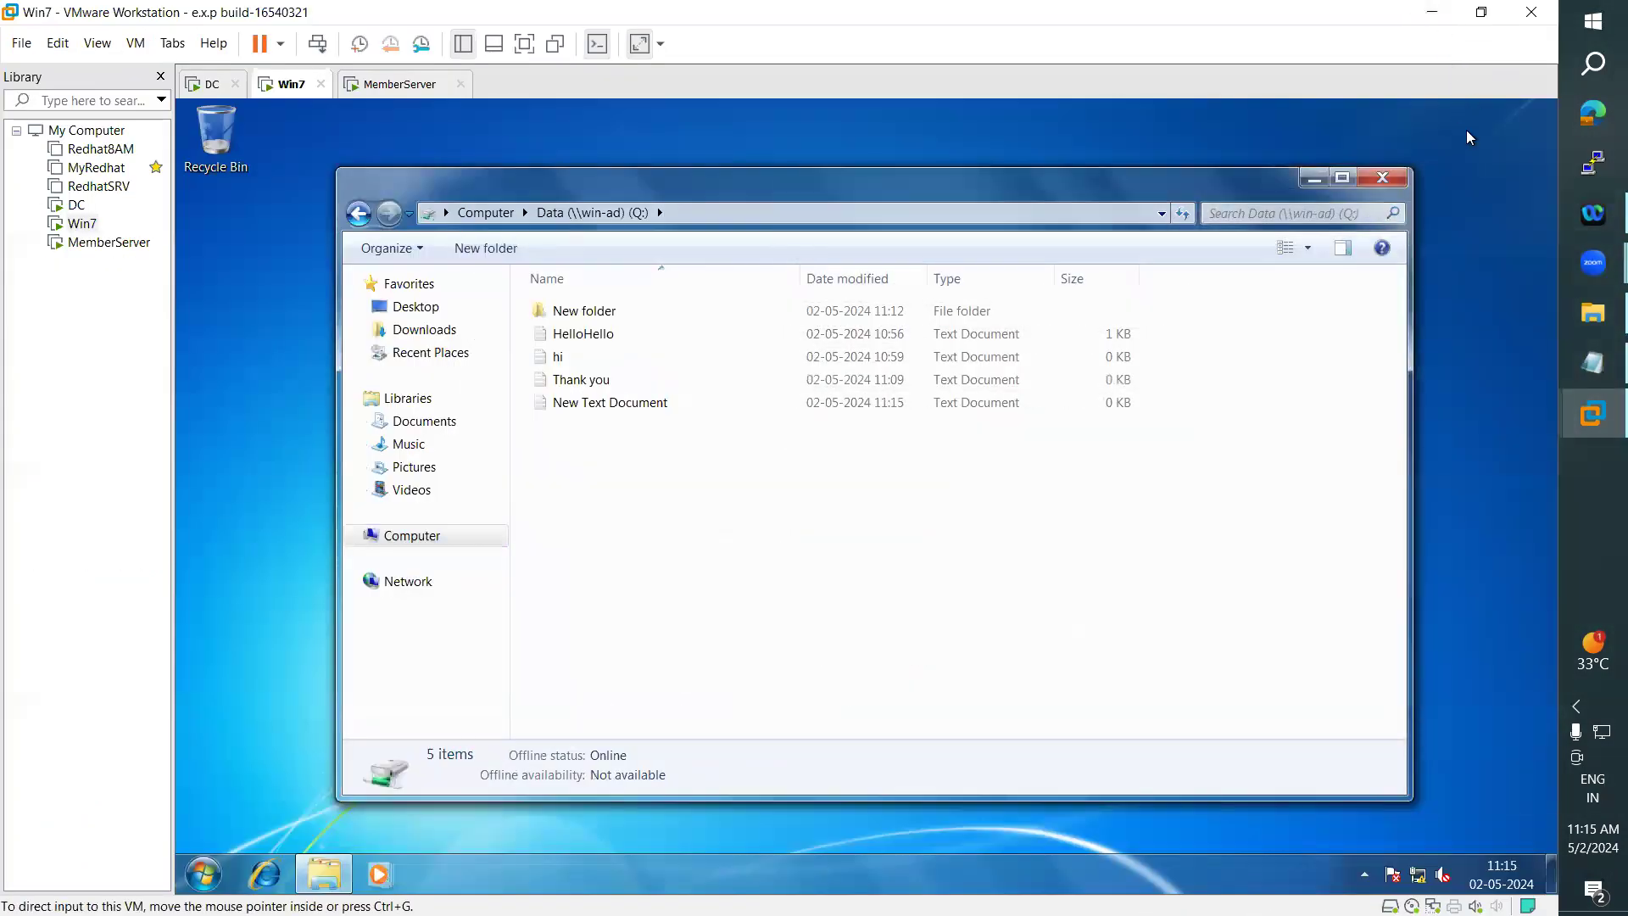
- Open the Data folder on the DC, and check which users are signed in on Win7 and MemberServer
click(208, 85)
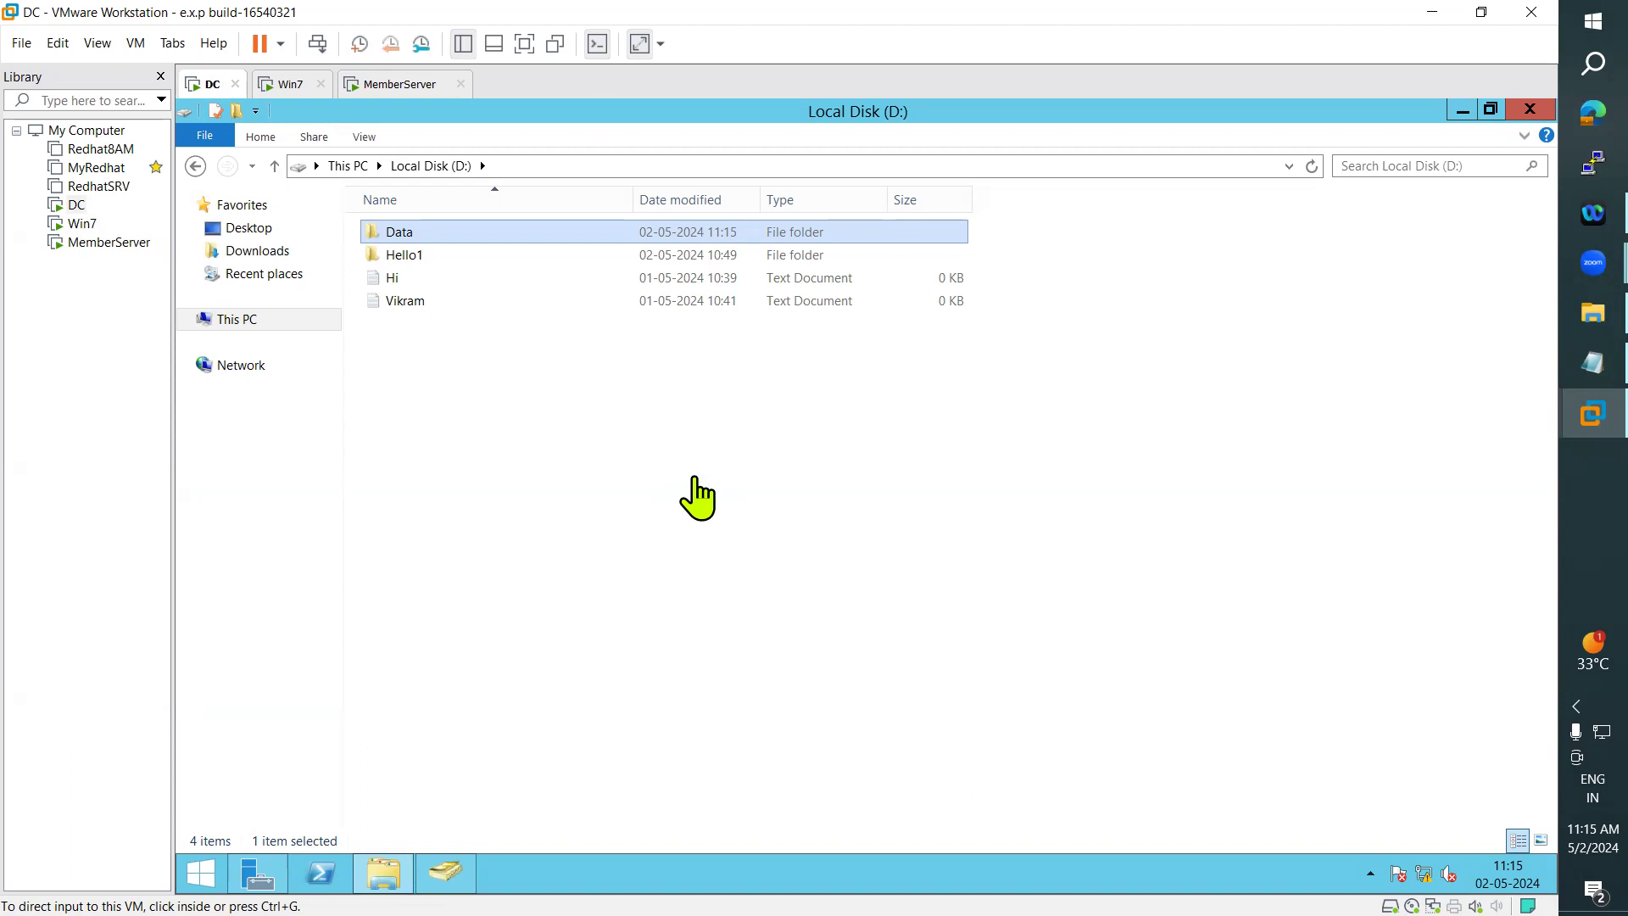
double_click(412, 232)
click(291, 84)
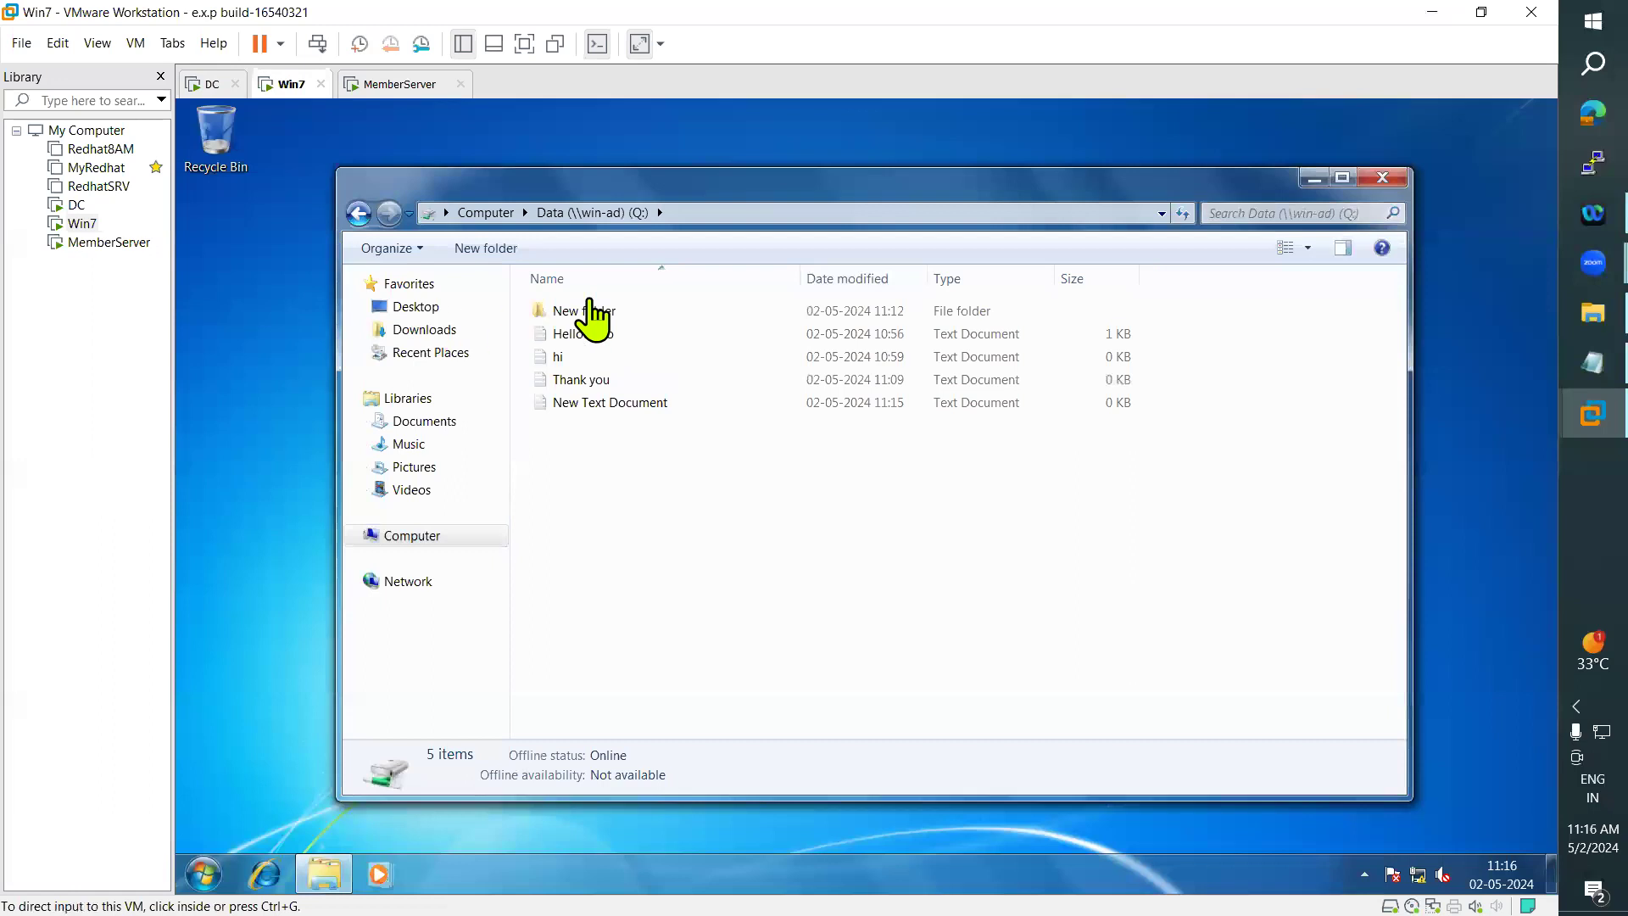
key(super)
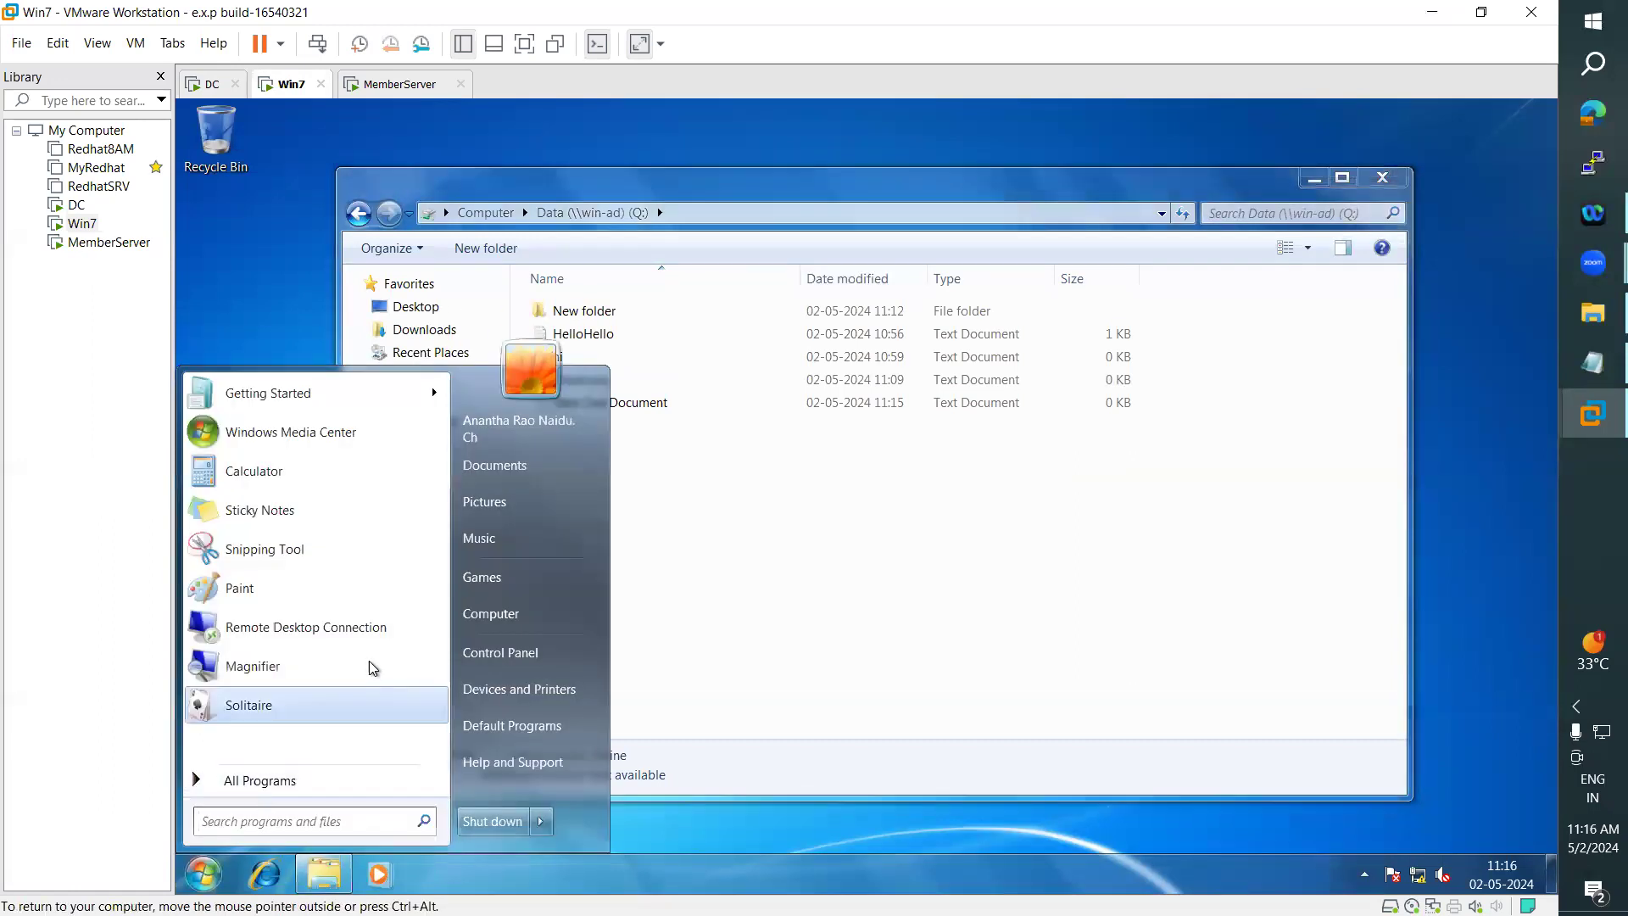
click(752, 498)
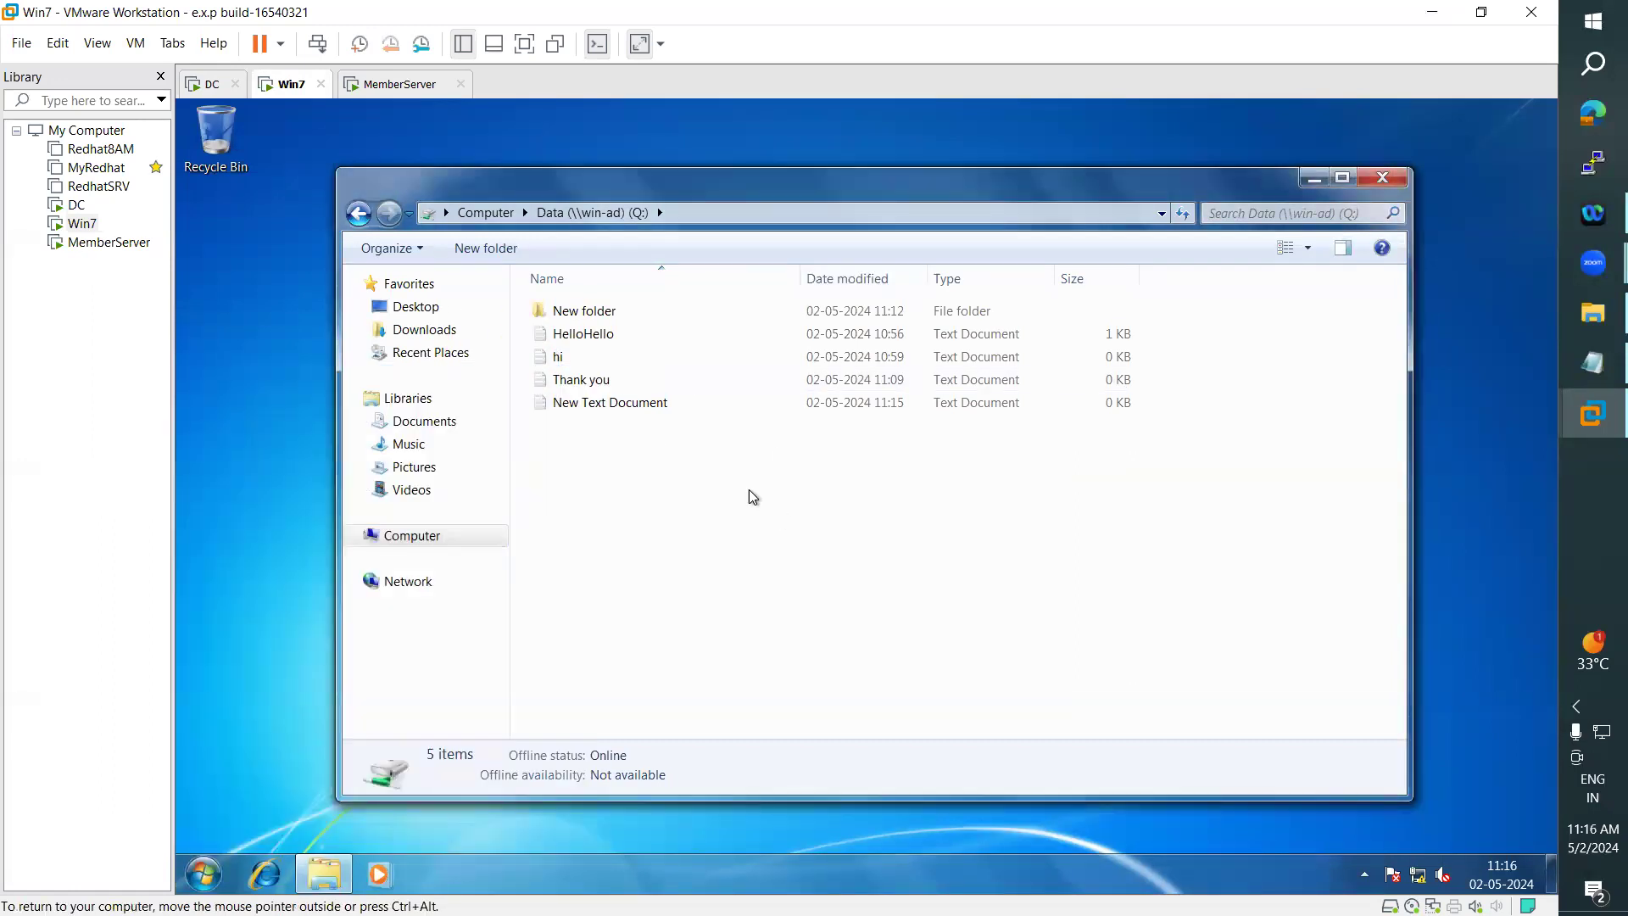
click(378, 84)
click(222, 872)
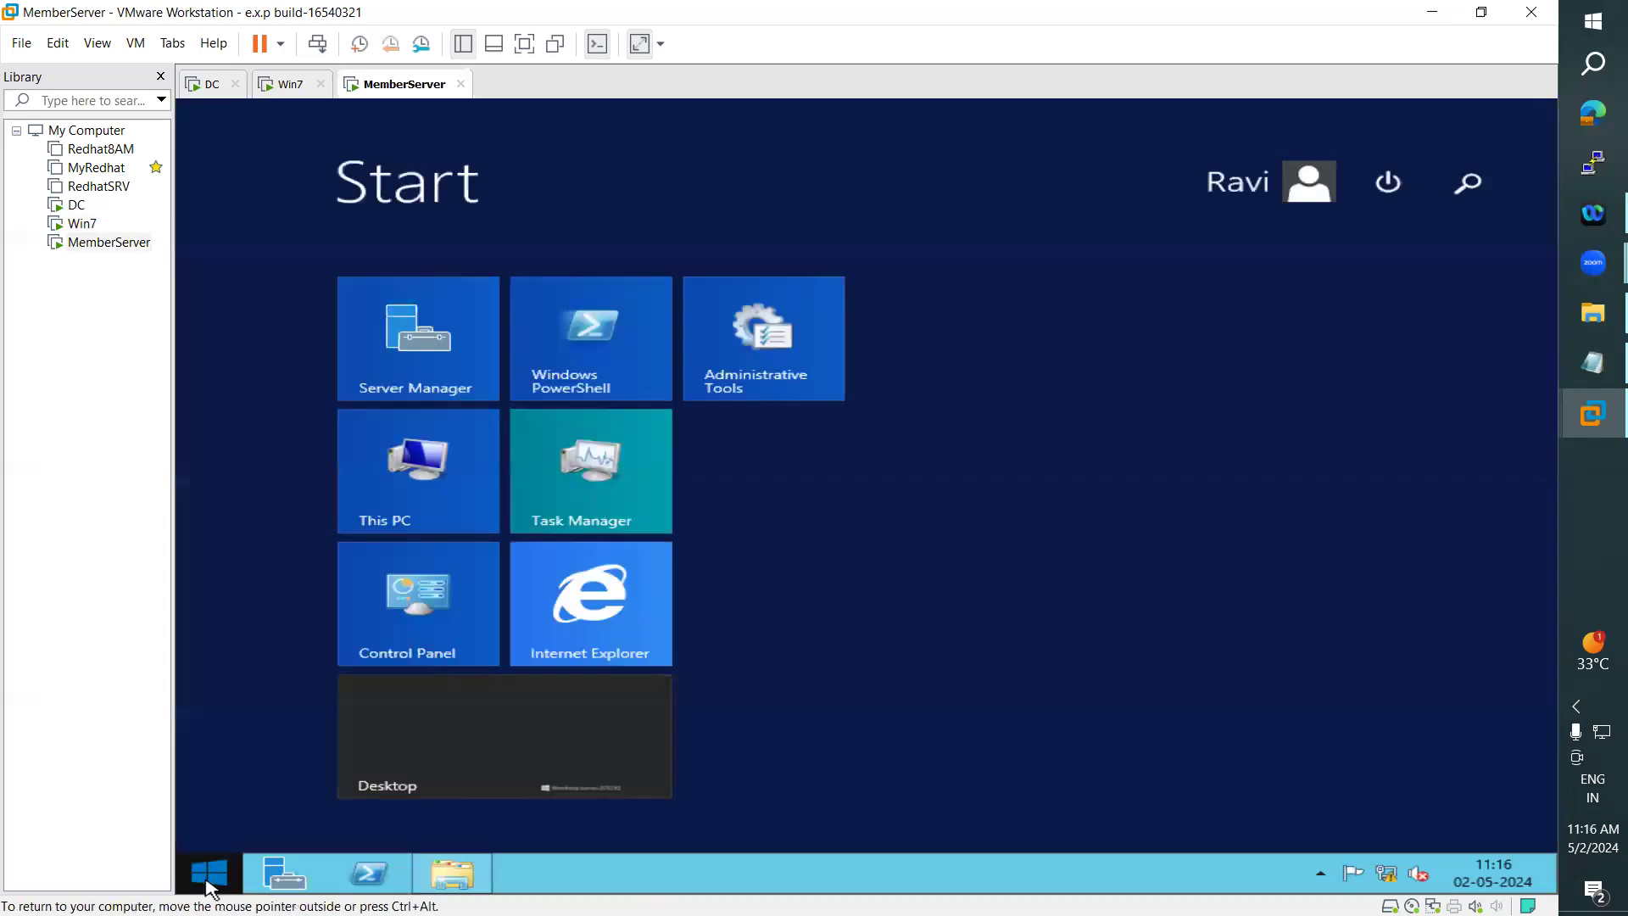
click(571, 763)
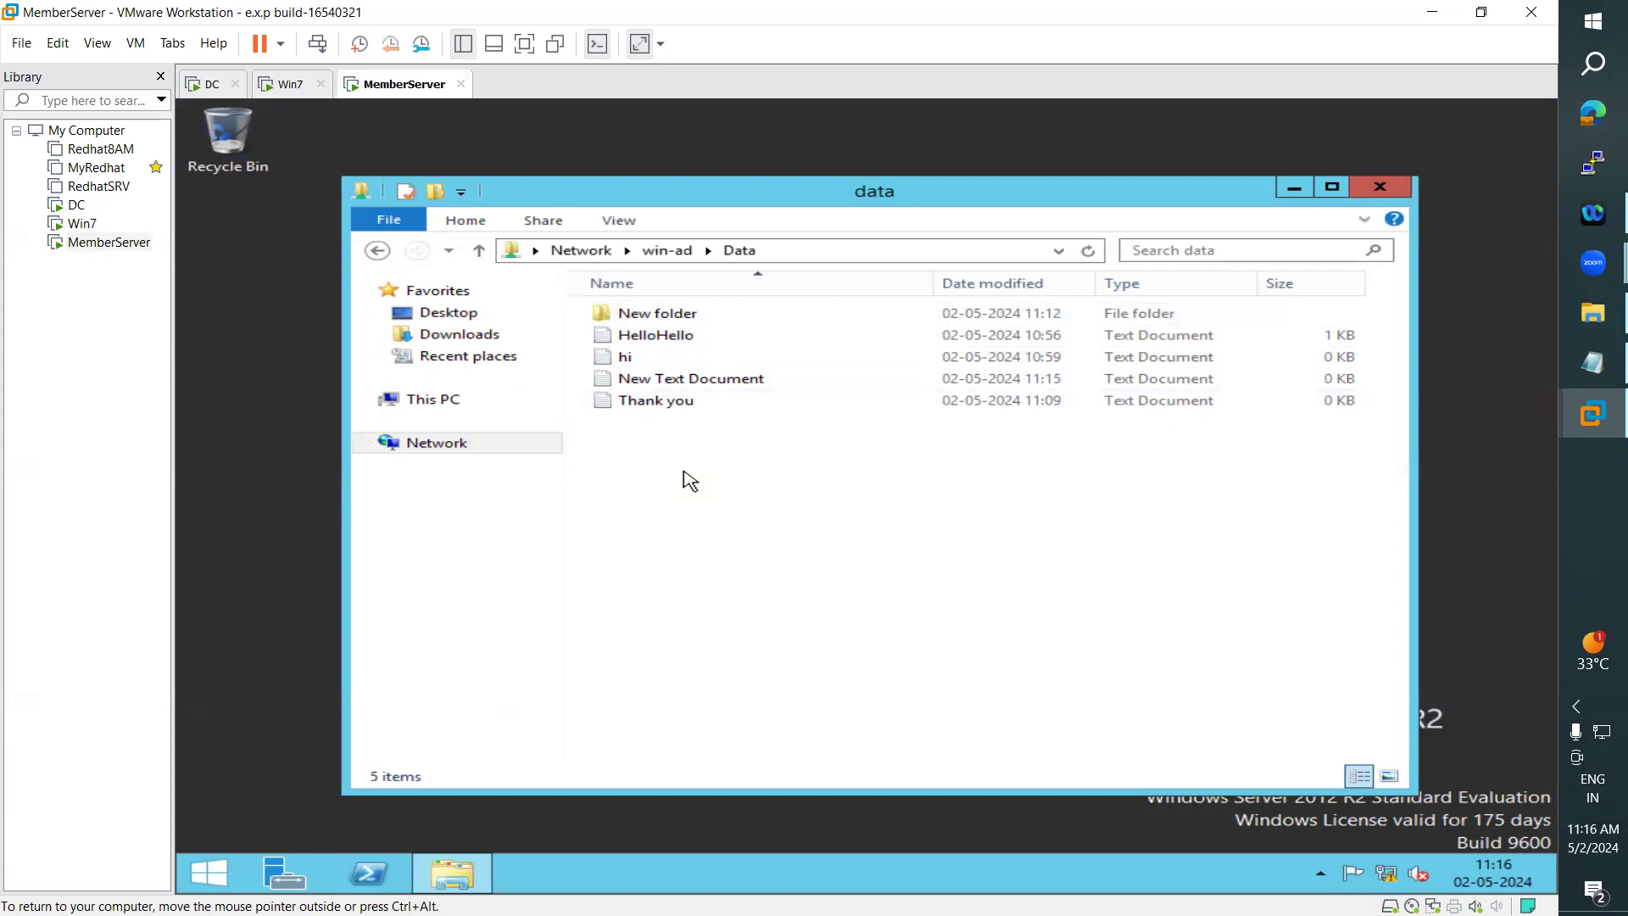
- Compare the contents and item counts of the shared Data folder on MemberServer, Win7 and the DC
drag(734, 483, 623, 299)
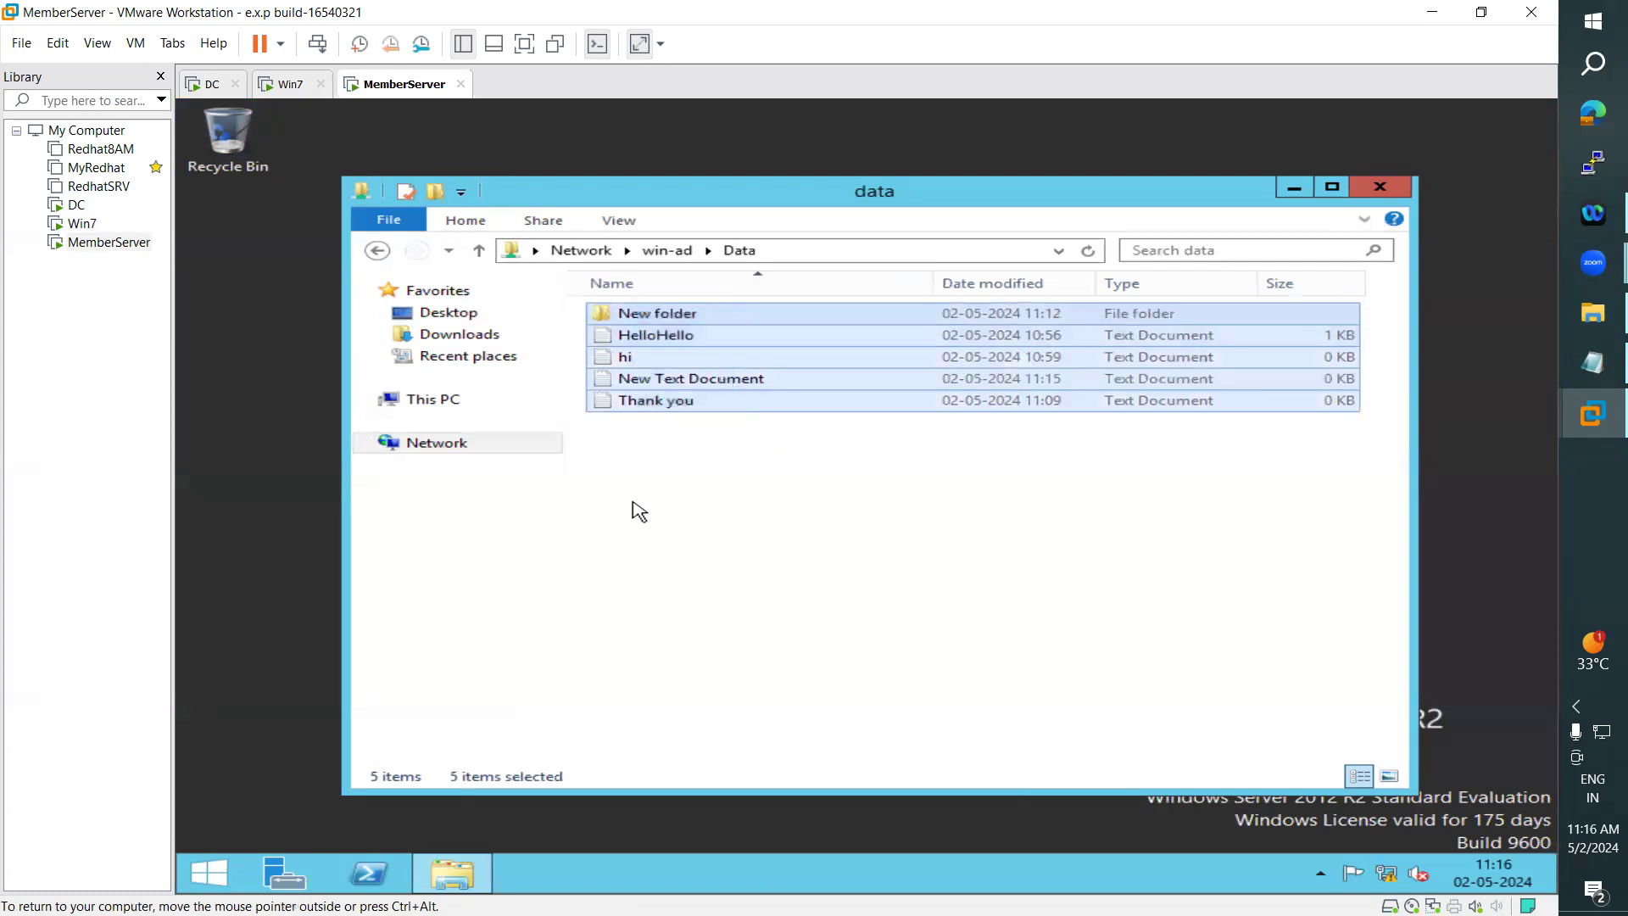
click(287, 88)
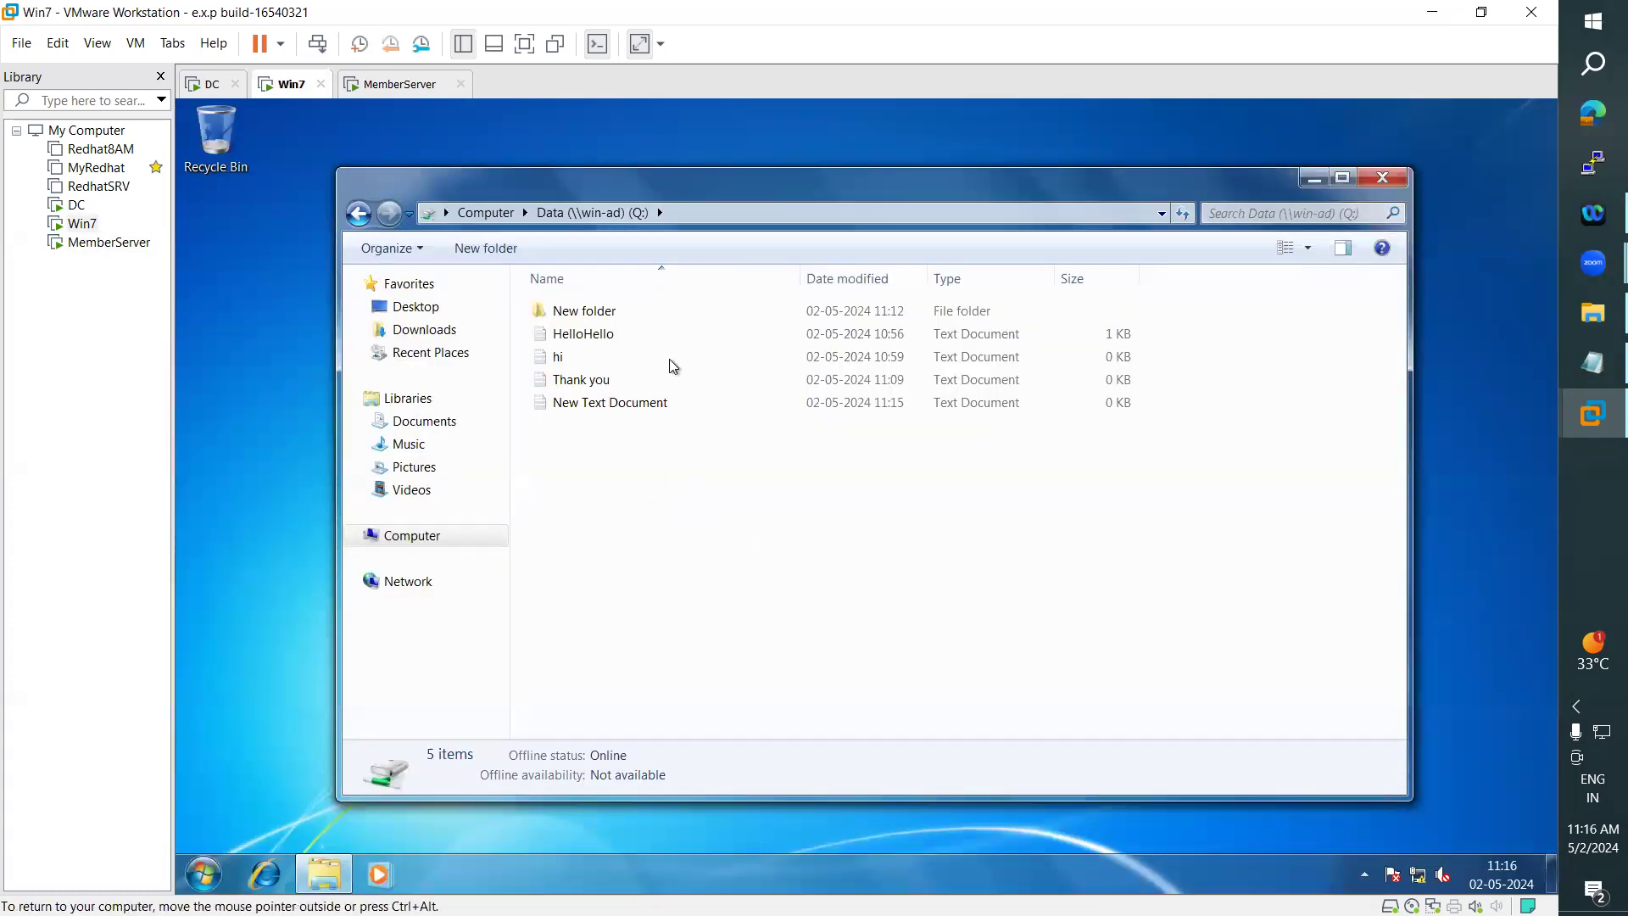
drag(646, 549, 559, 293)
drag(642, 519, 641, 536)
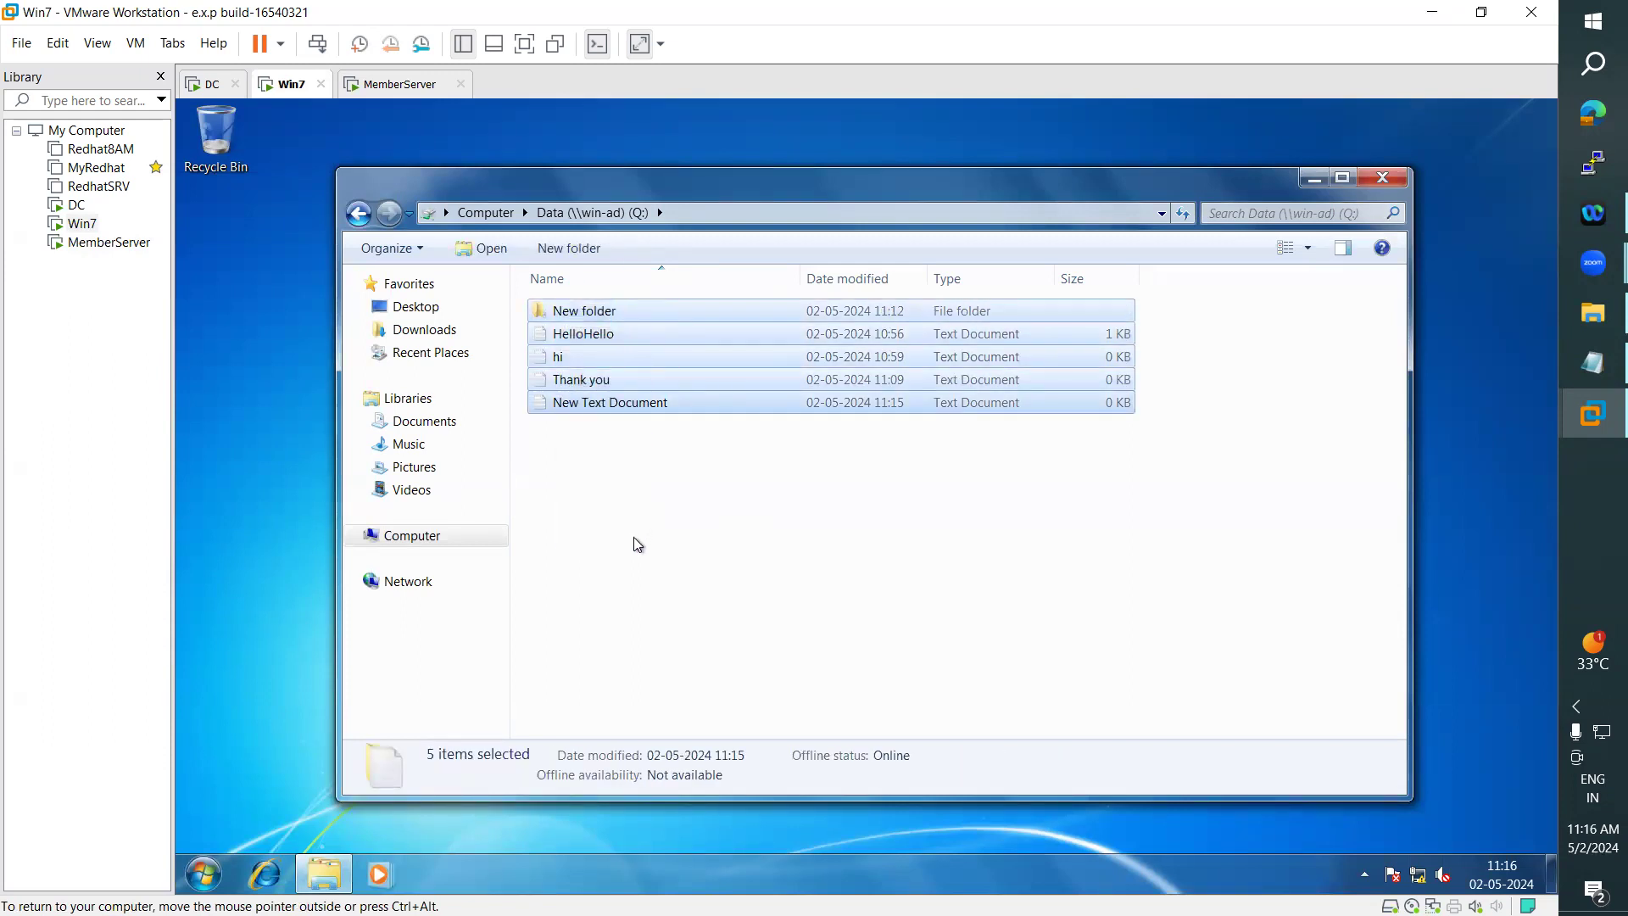
click(635, 537)
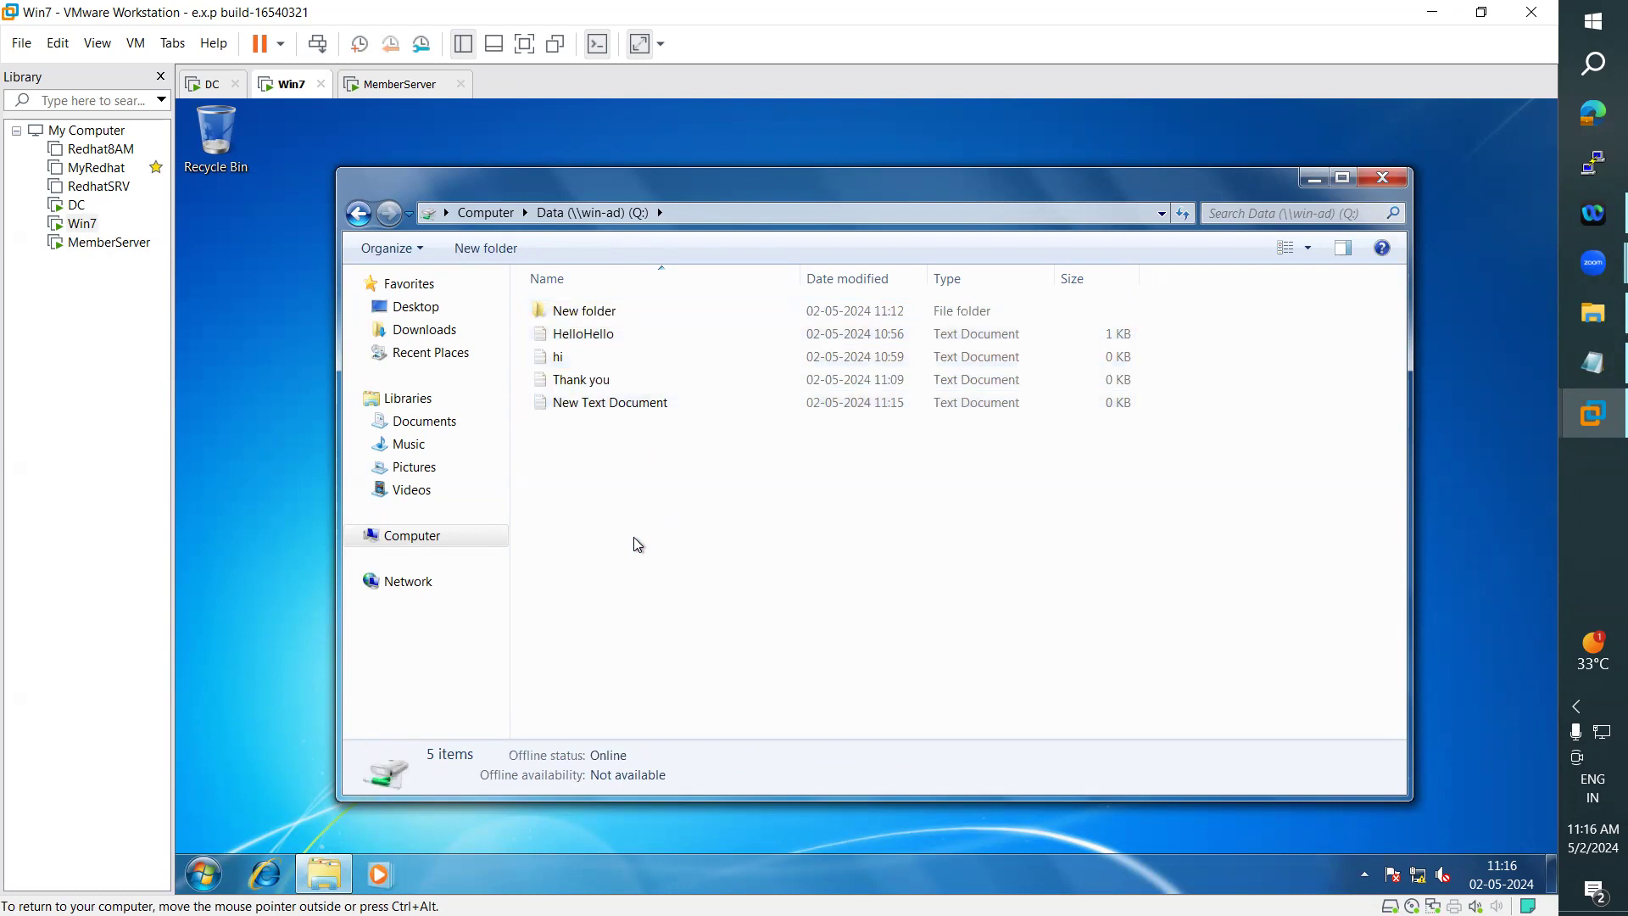
click(208, 84)
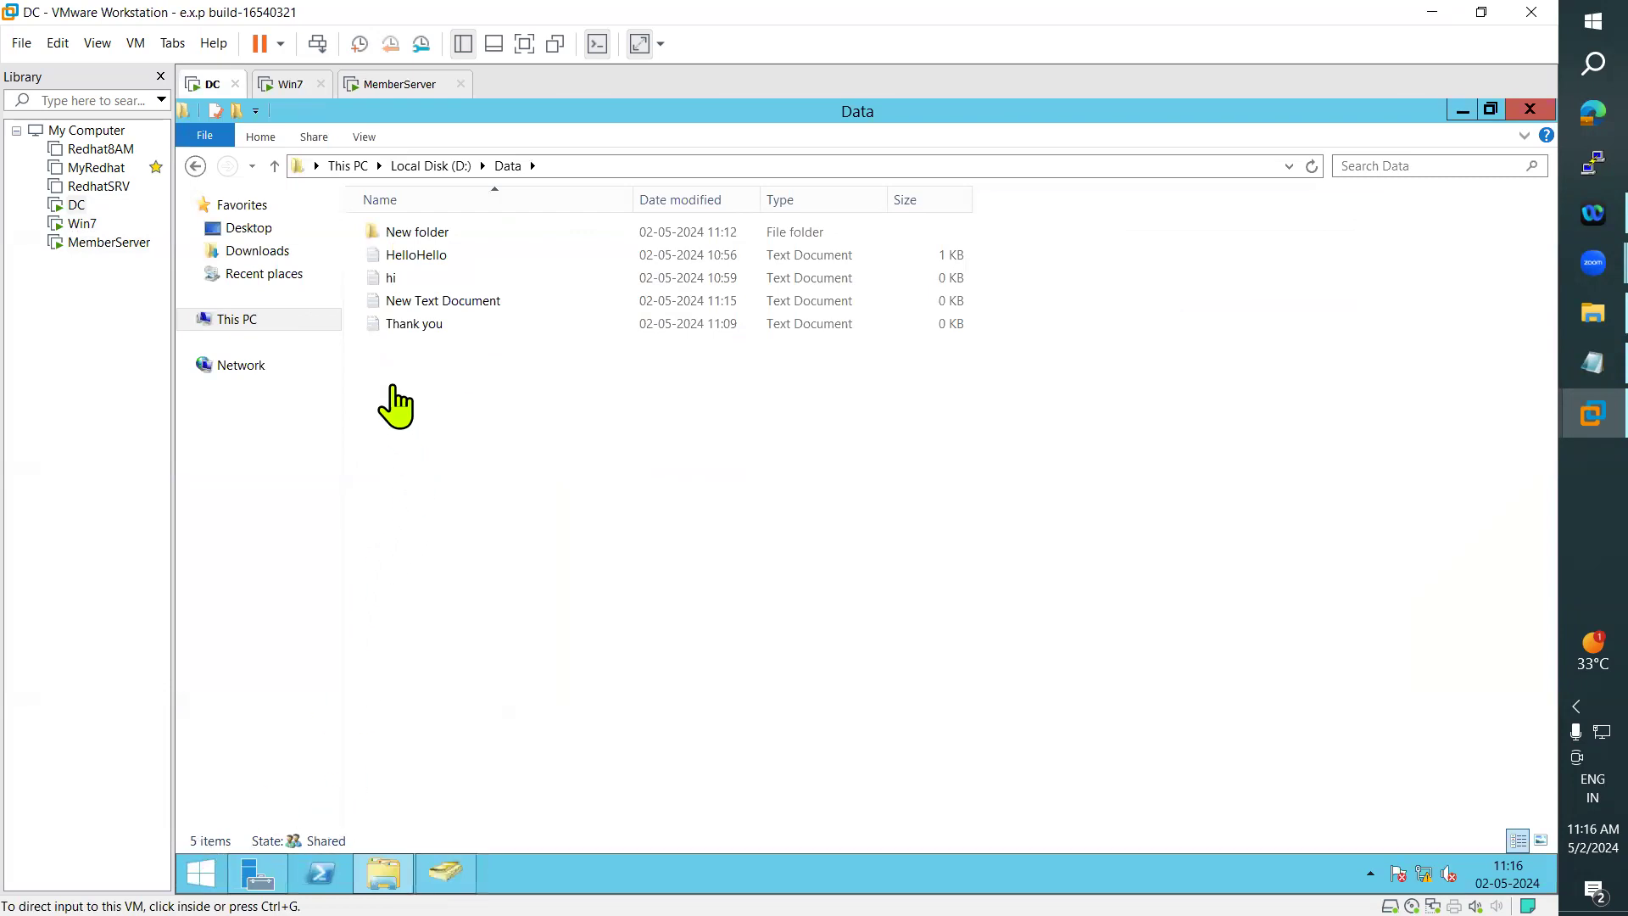
click(291, 84)
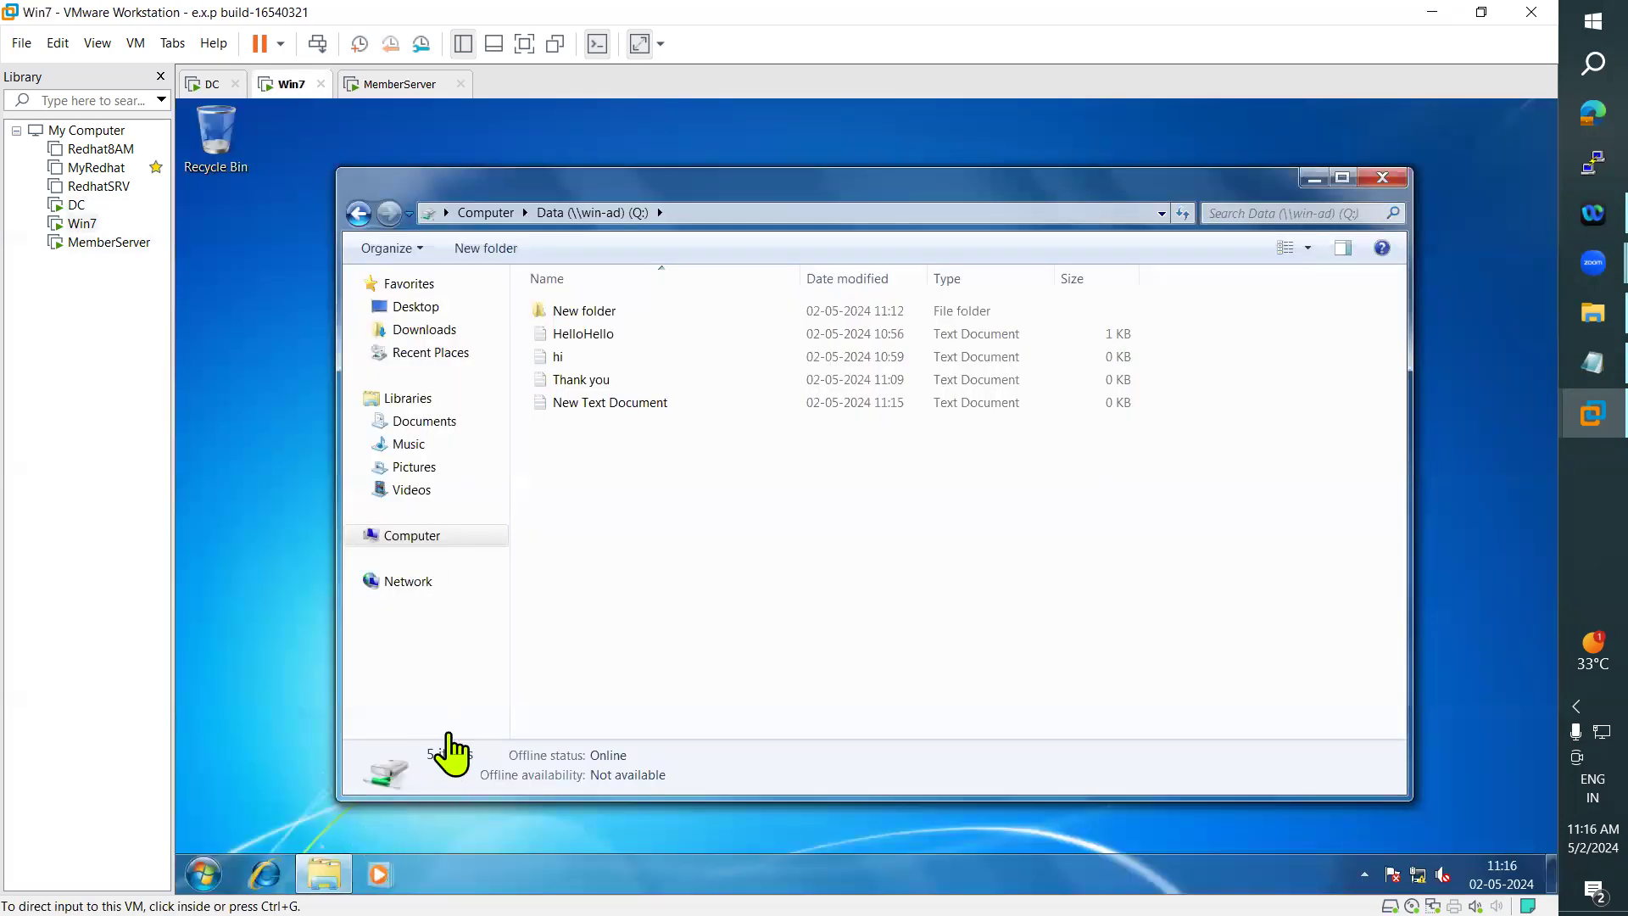
click(387, 84)
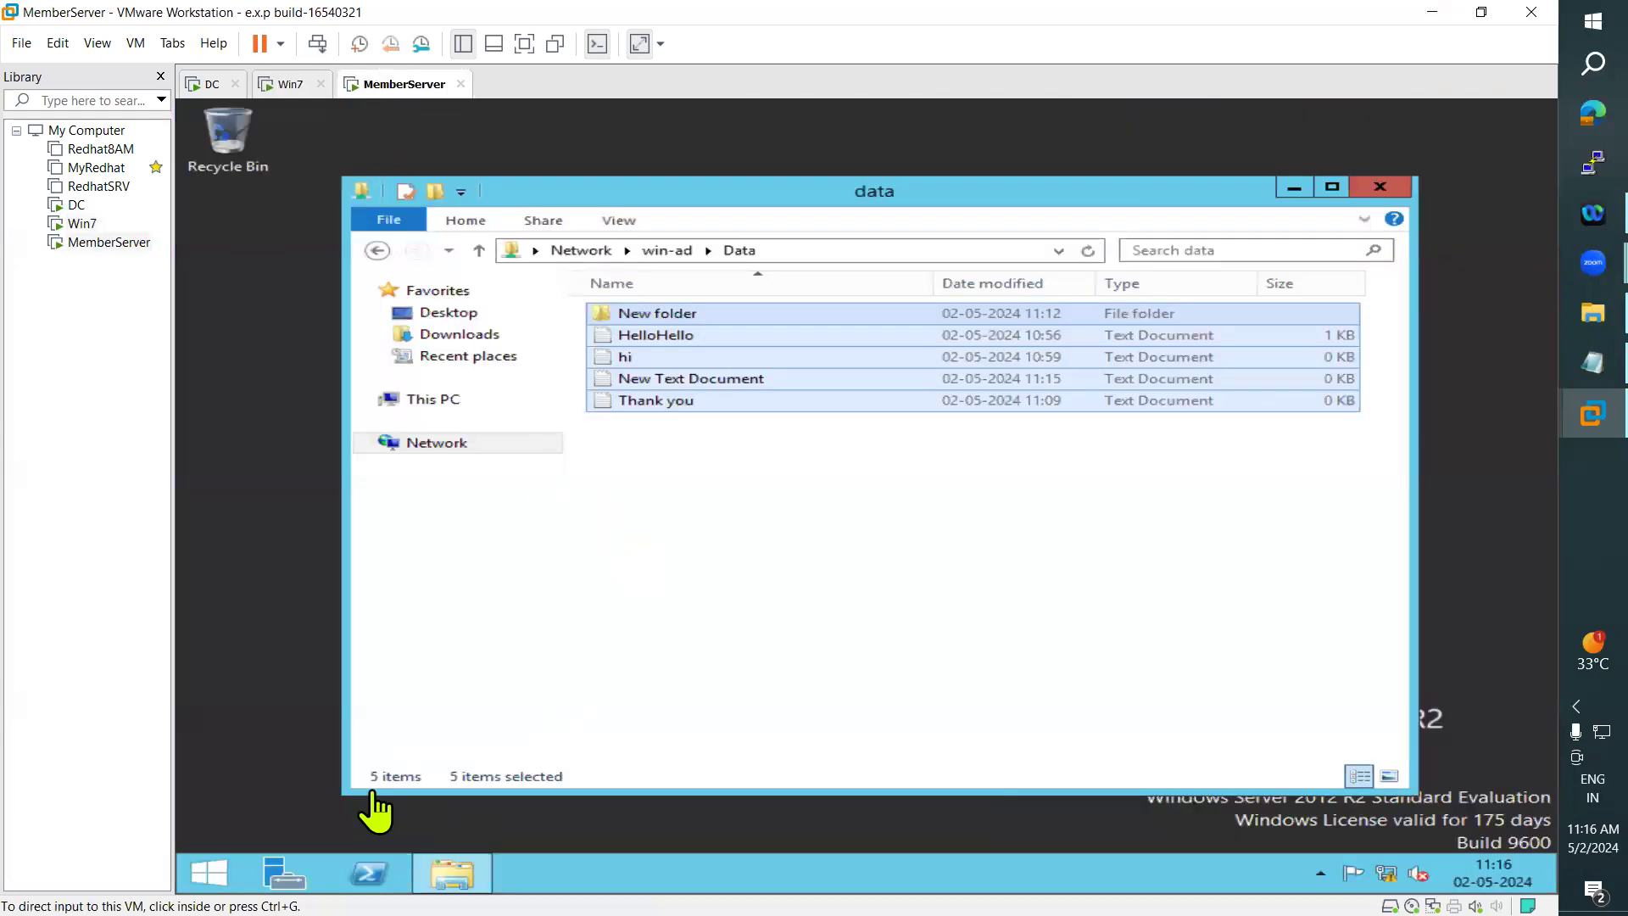
click(212, 84)
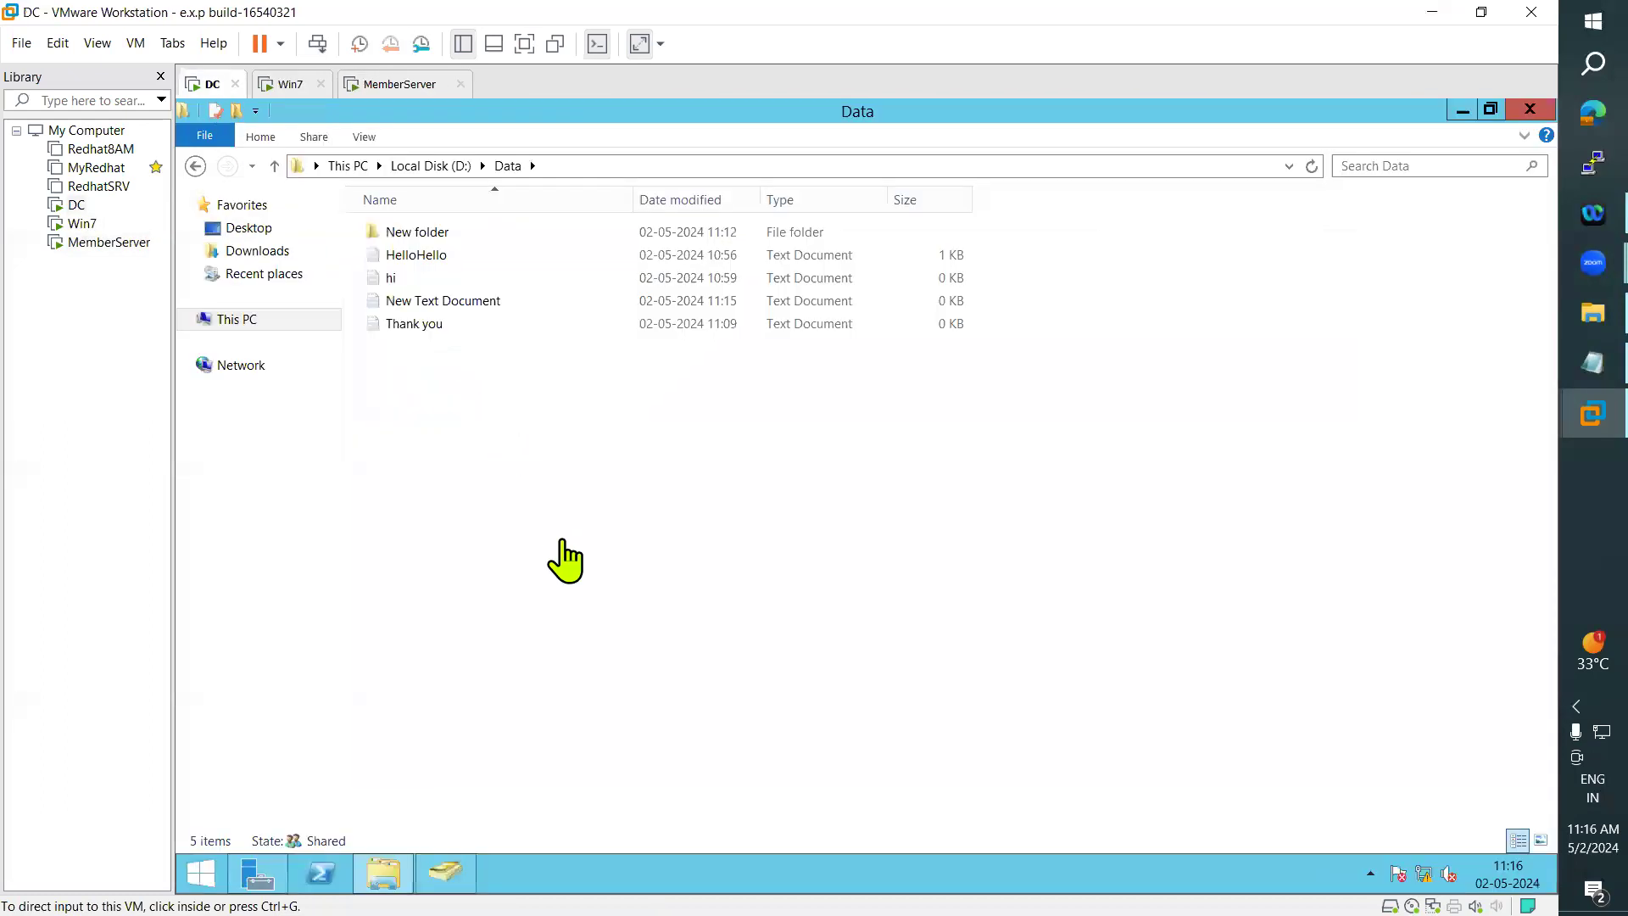
- Pick out the Thank you file in Data on the DC and look for it on Win7 and MemberServer
click(428, 326)
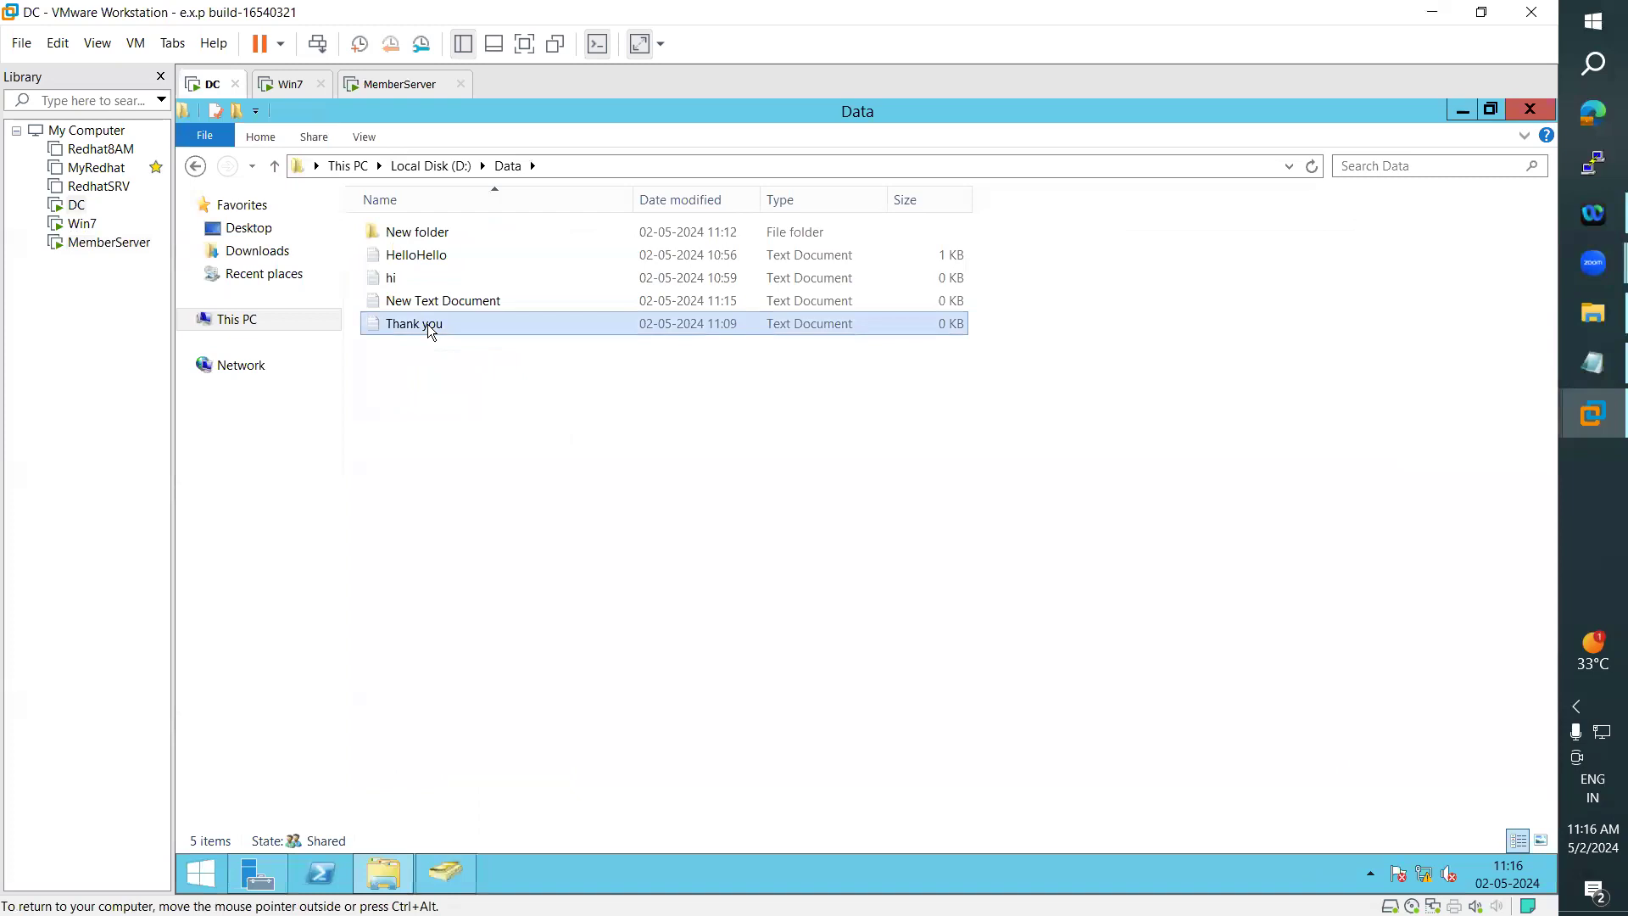
right_click(430, 330)
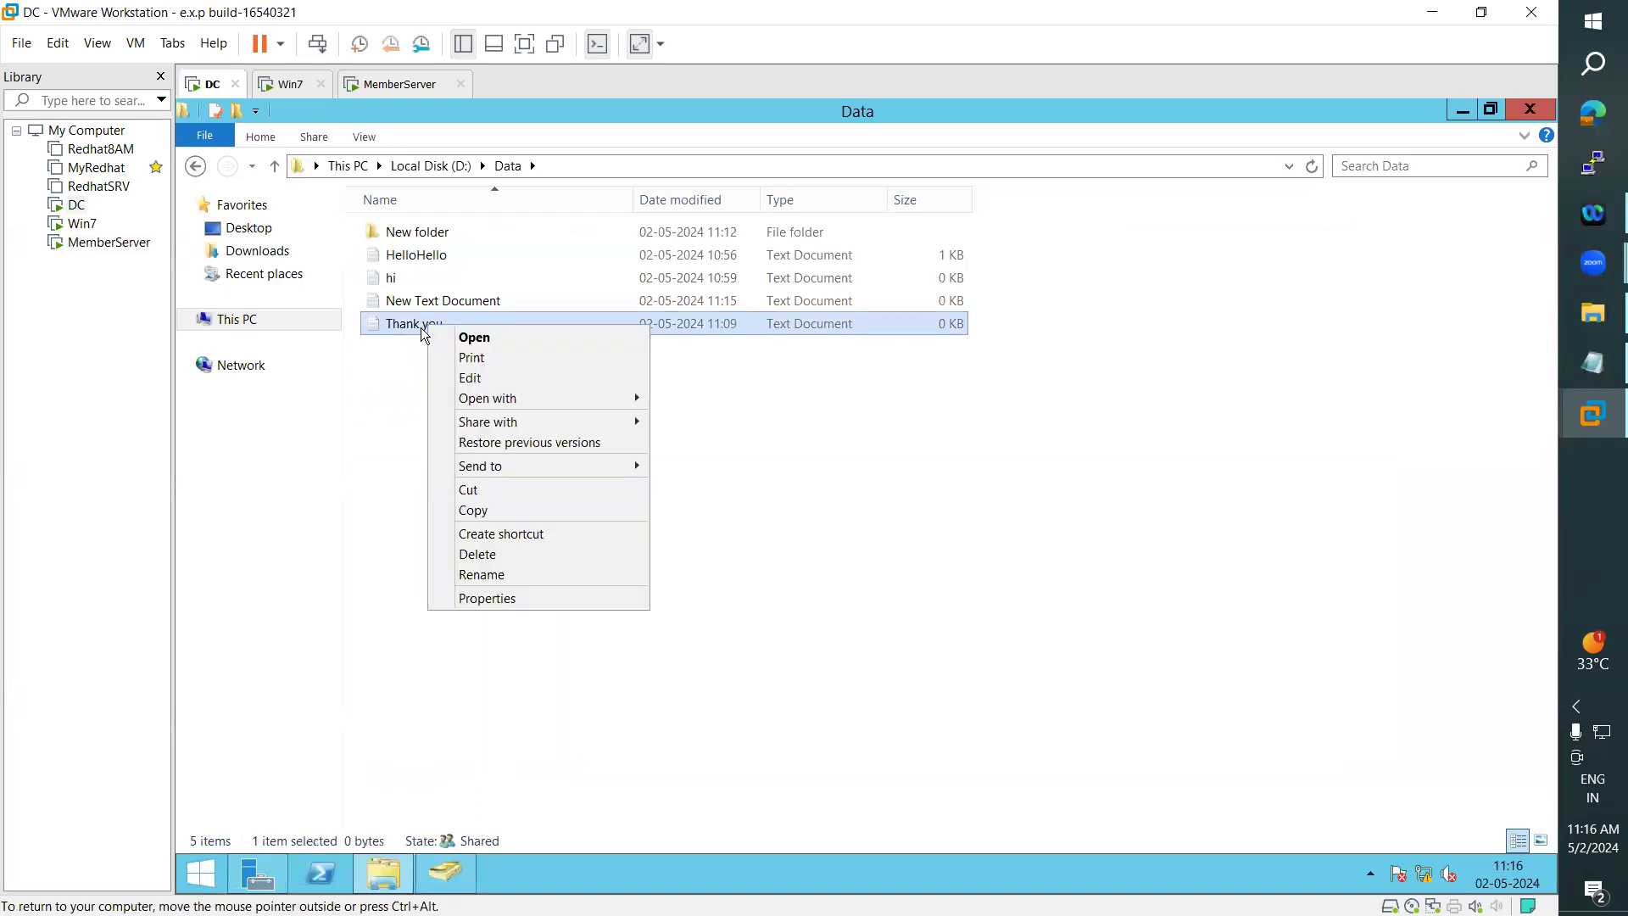
click(292, 85)
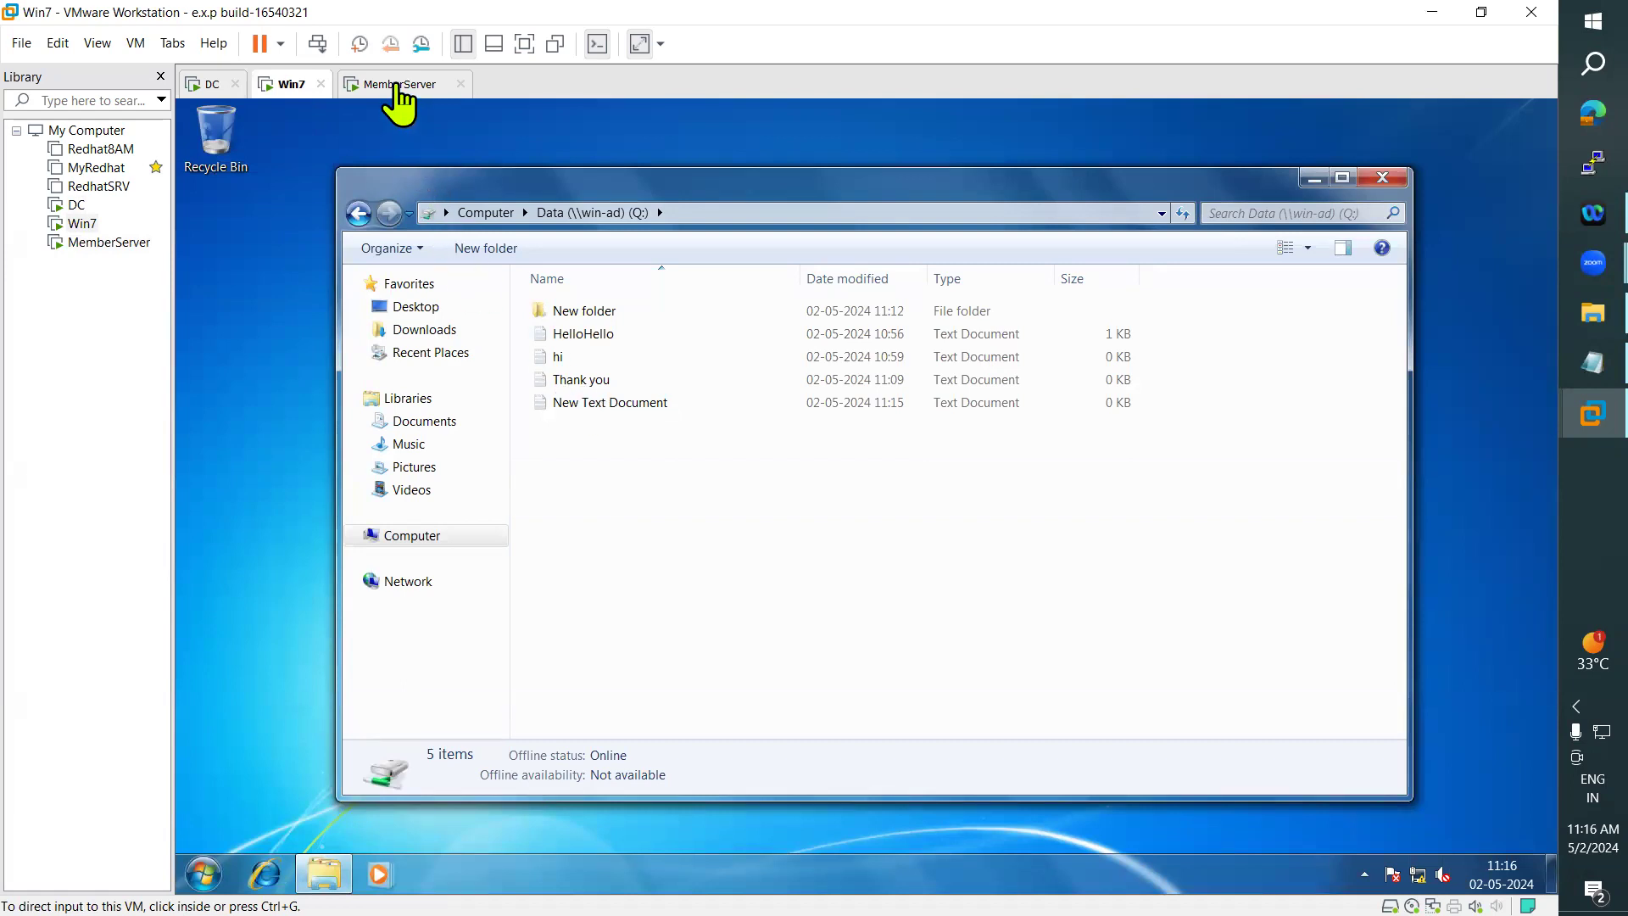
click(397, 84)
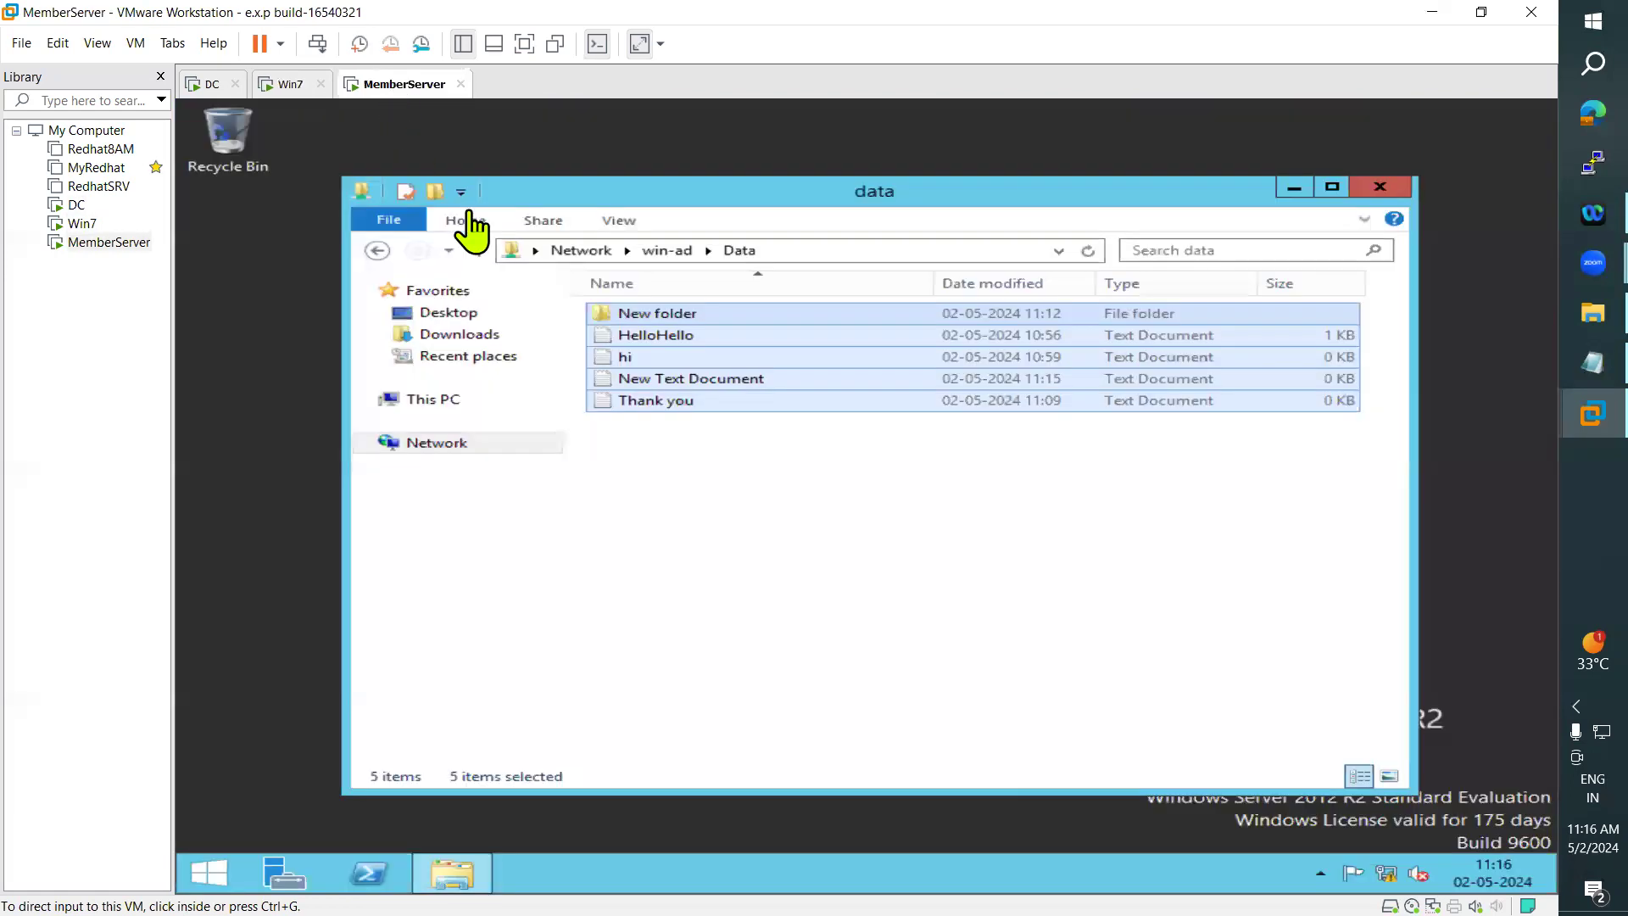
click(674, 428)
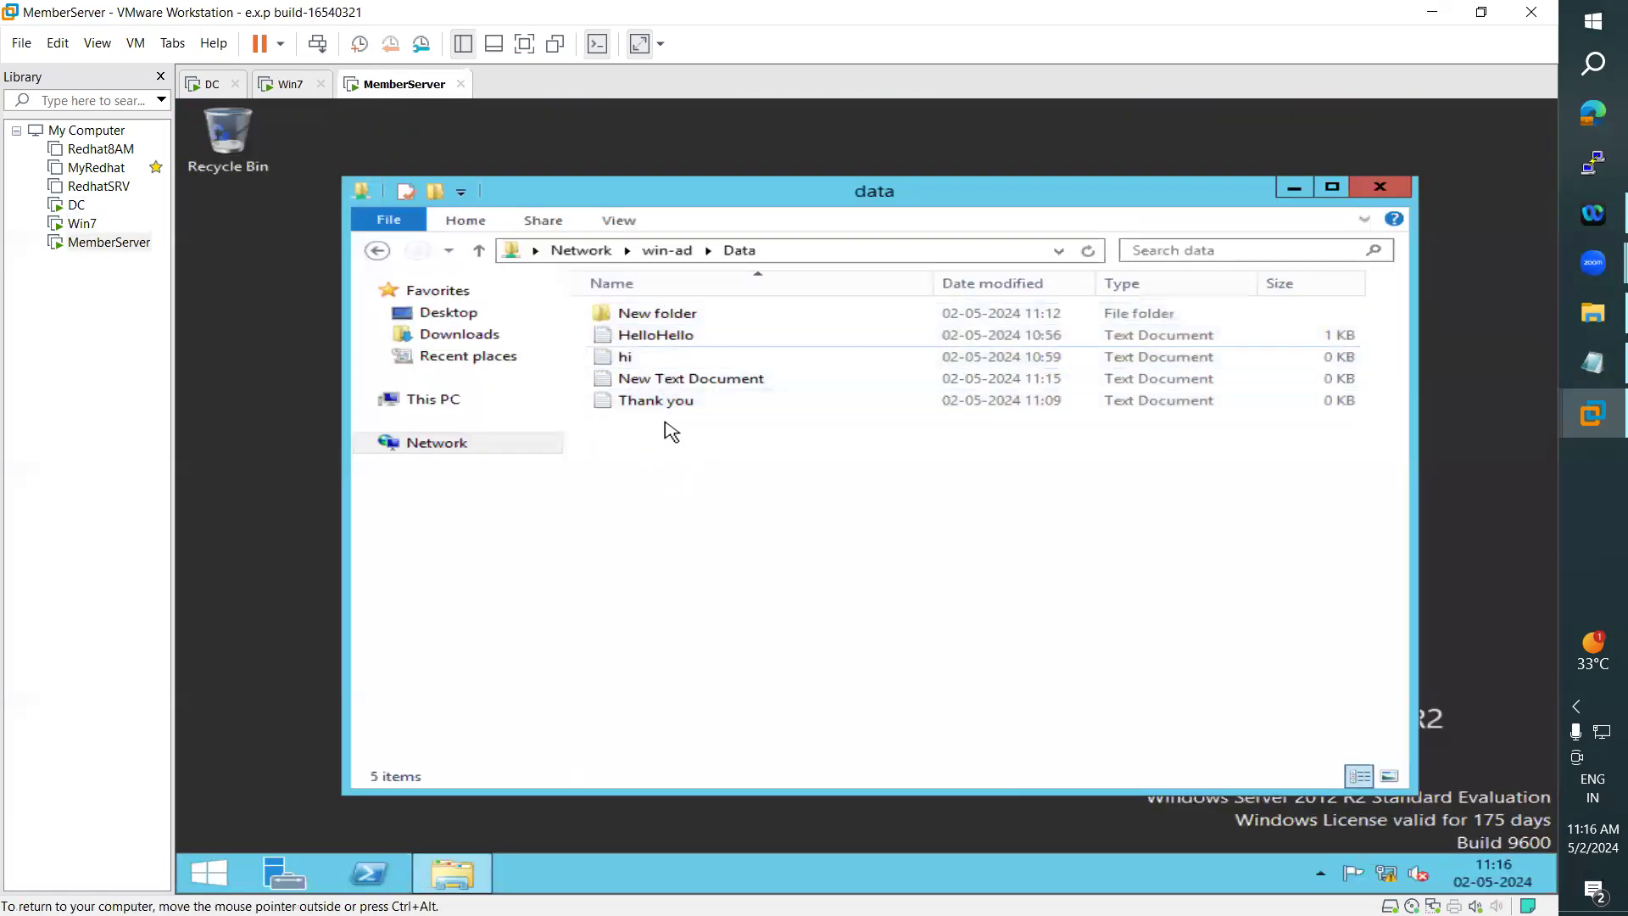
click(287, 84)
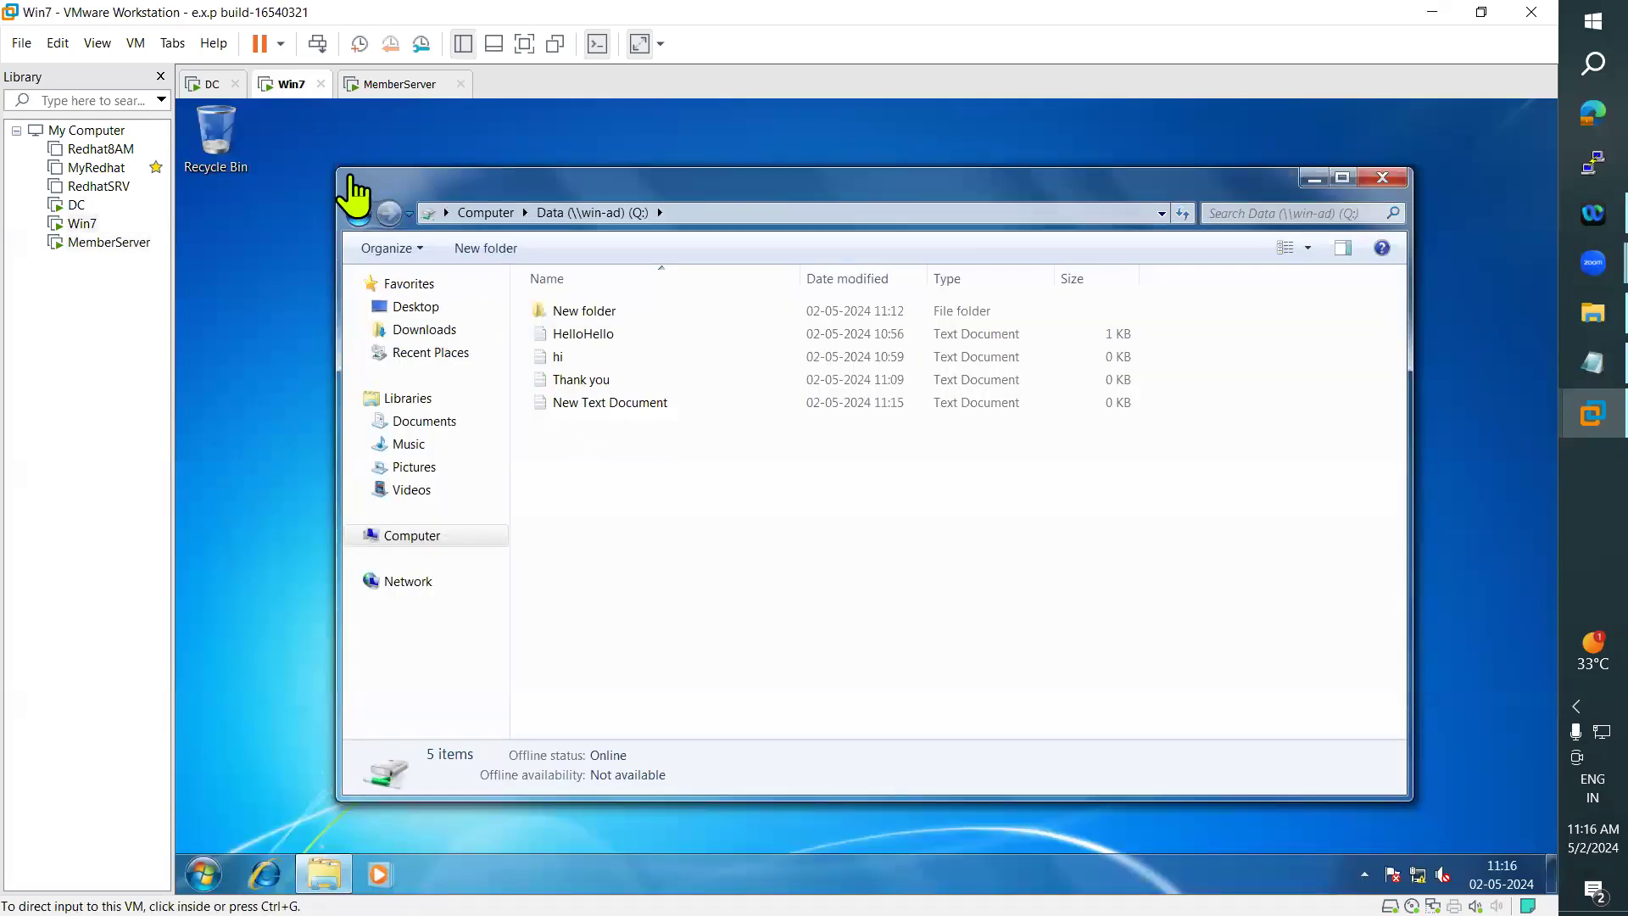
- On the DC, deny Full control on the Thank you file in Data for the domain user signed in on Win7
click(208, 85)
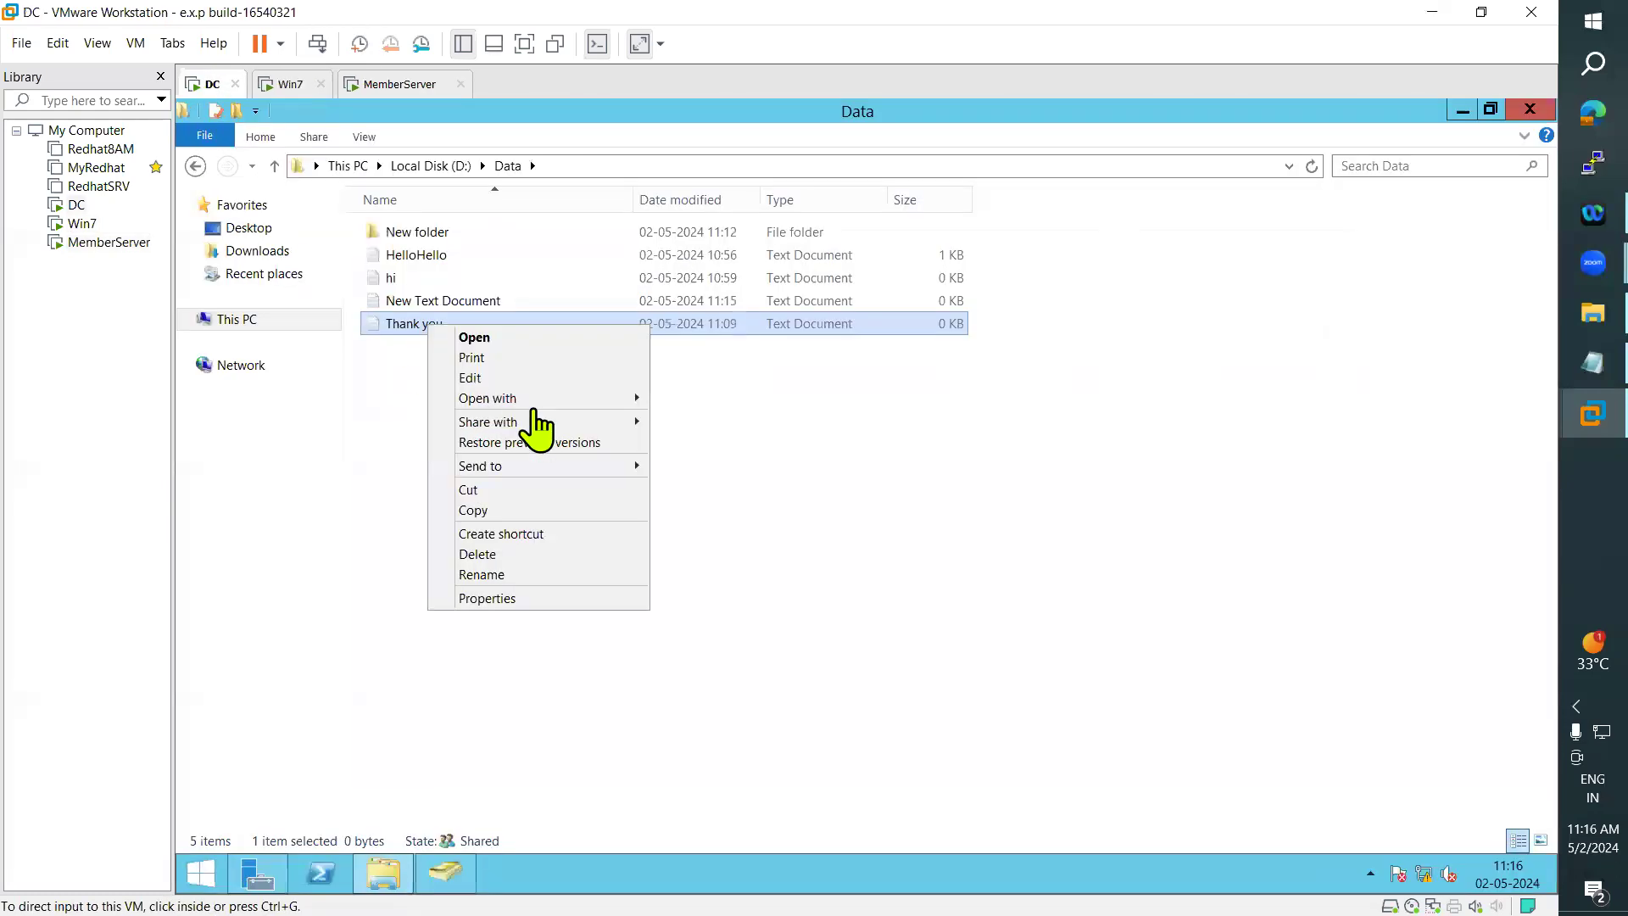
click(490, 599)
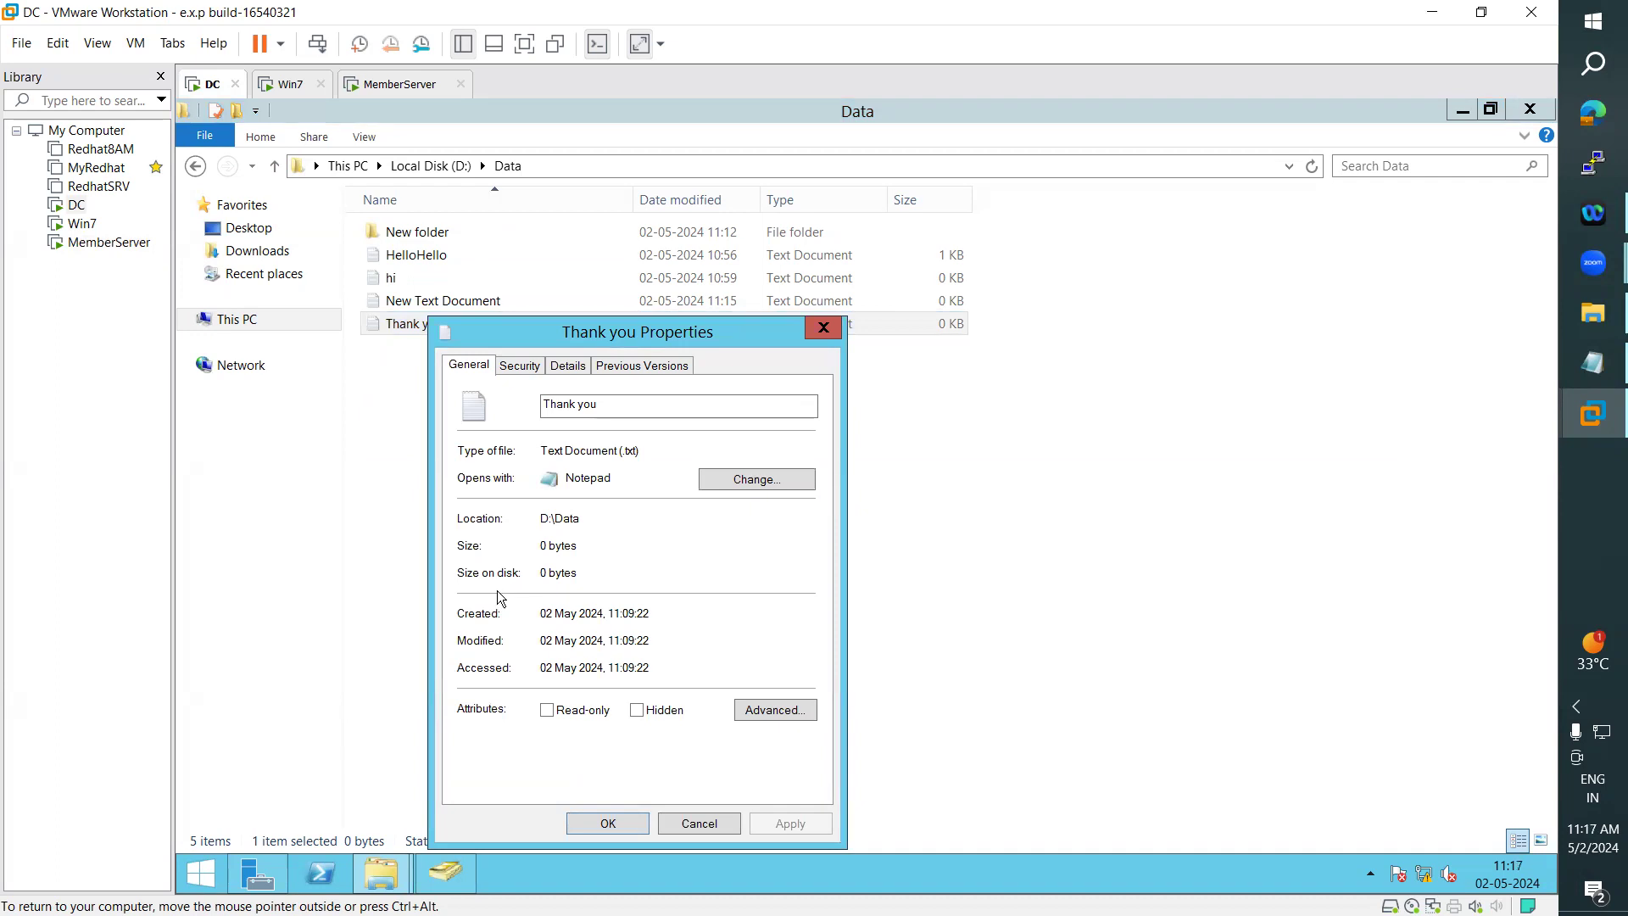
click(535, 371)
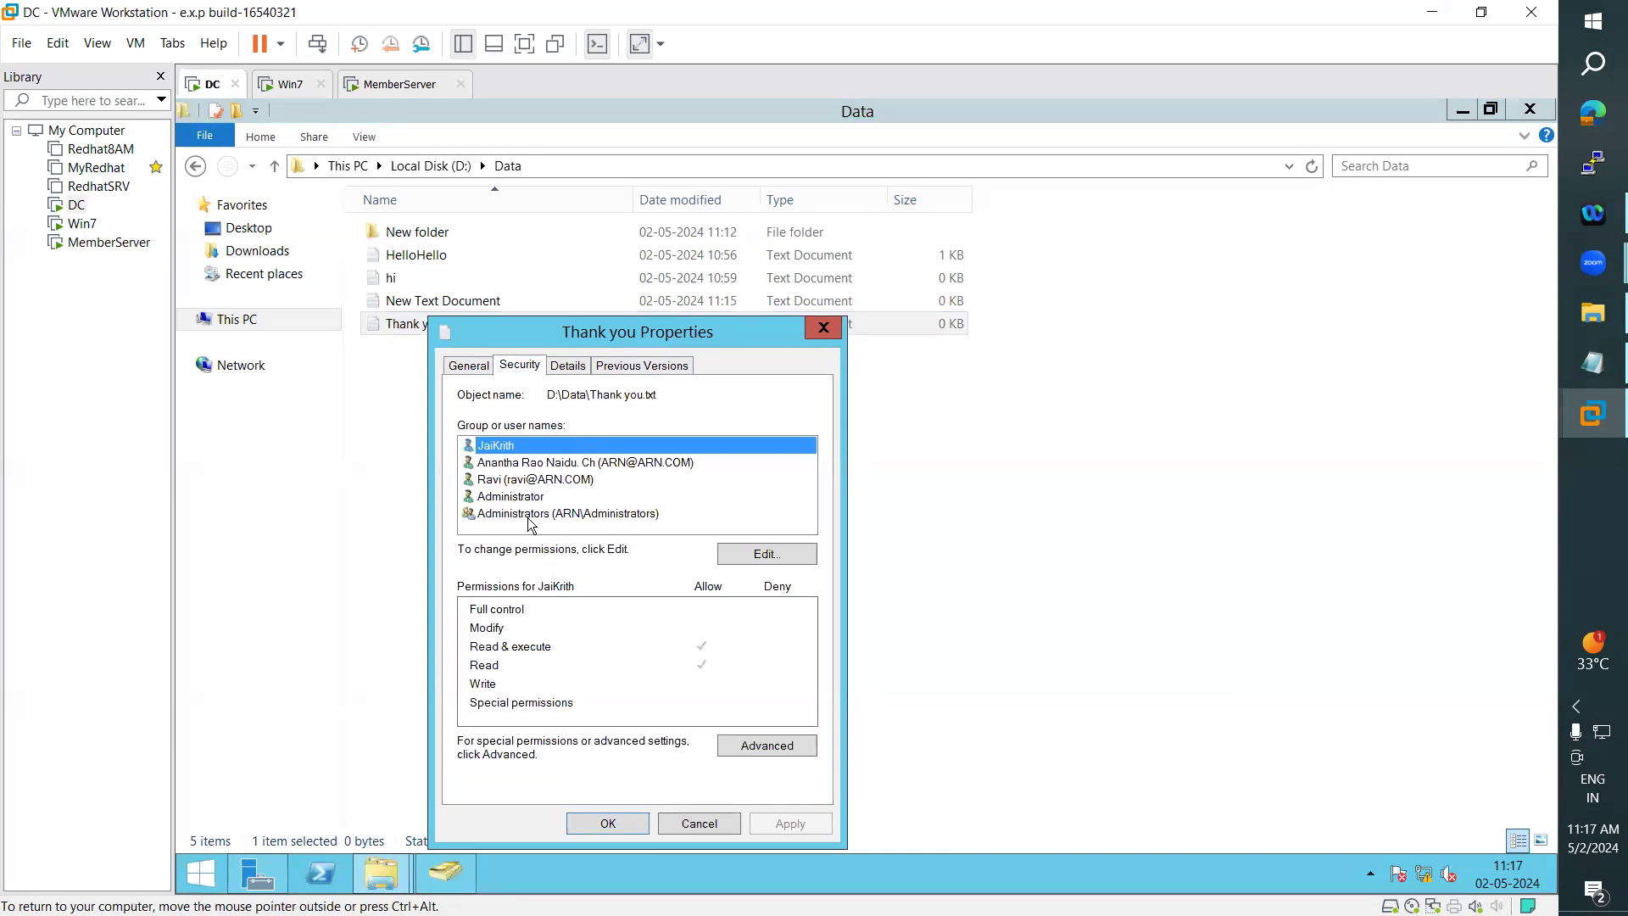
click(541, 464)
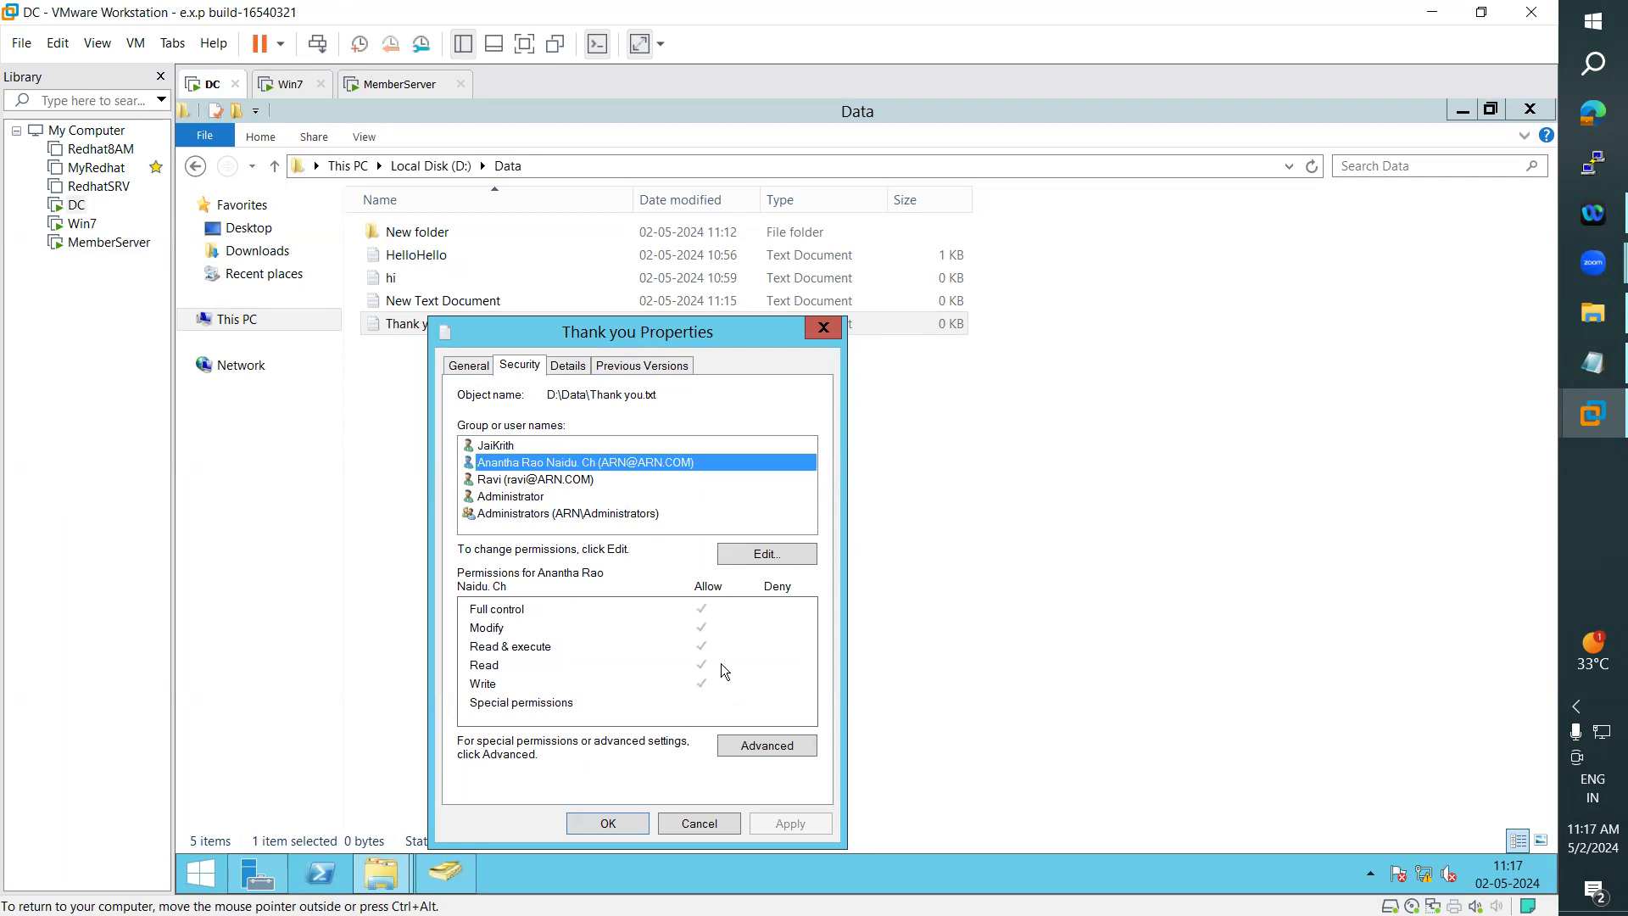
click(780, 560)
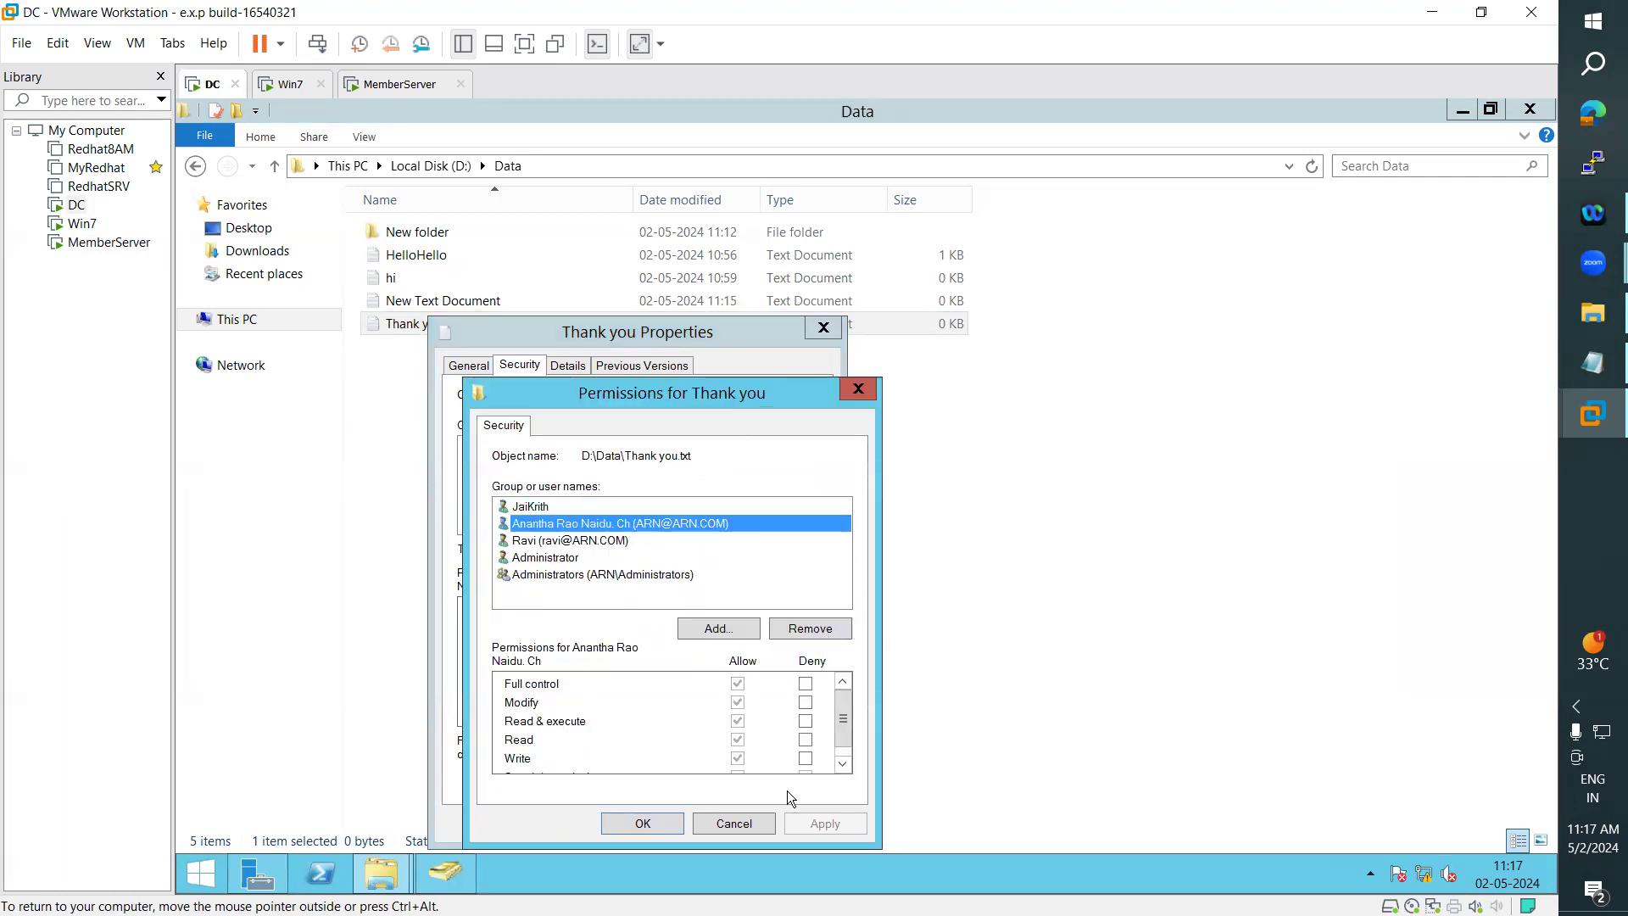
click(805, 684)
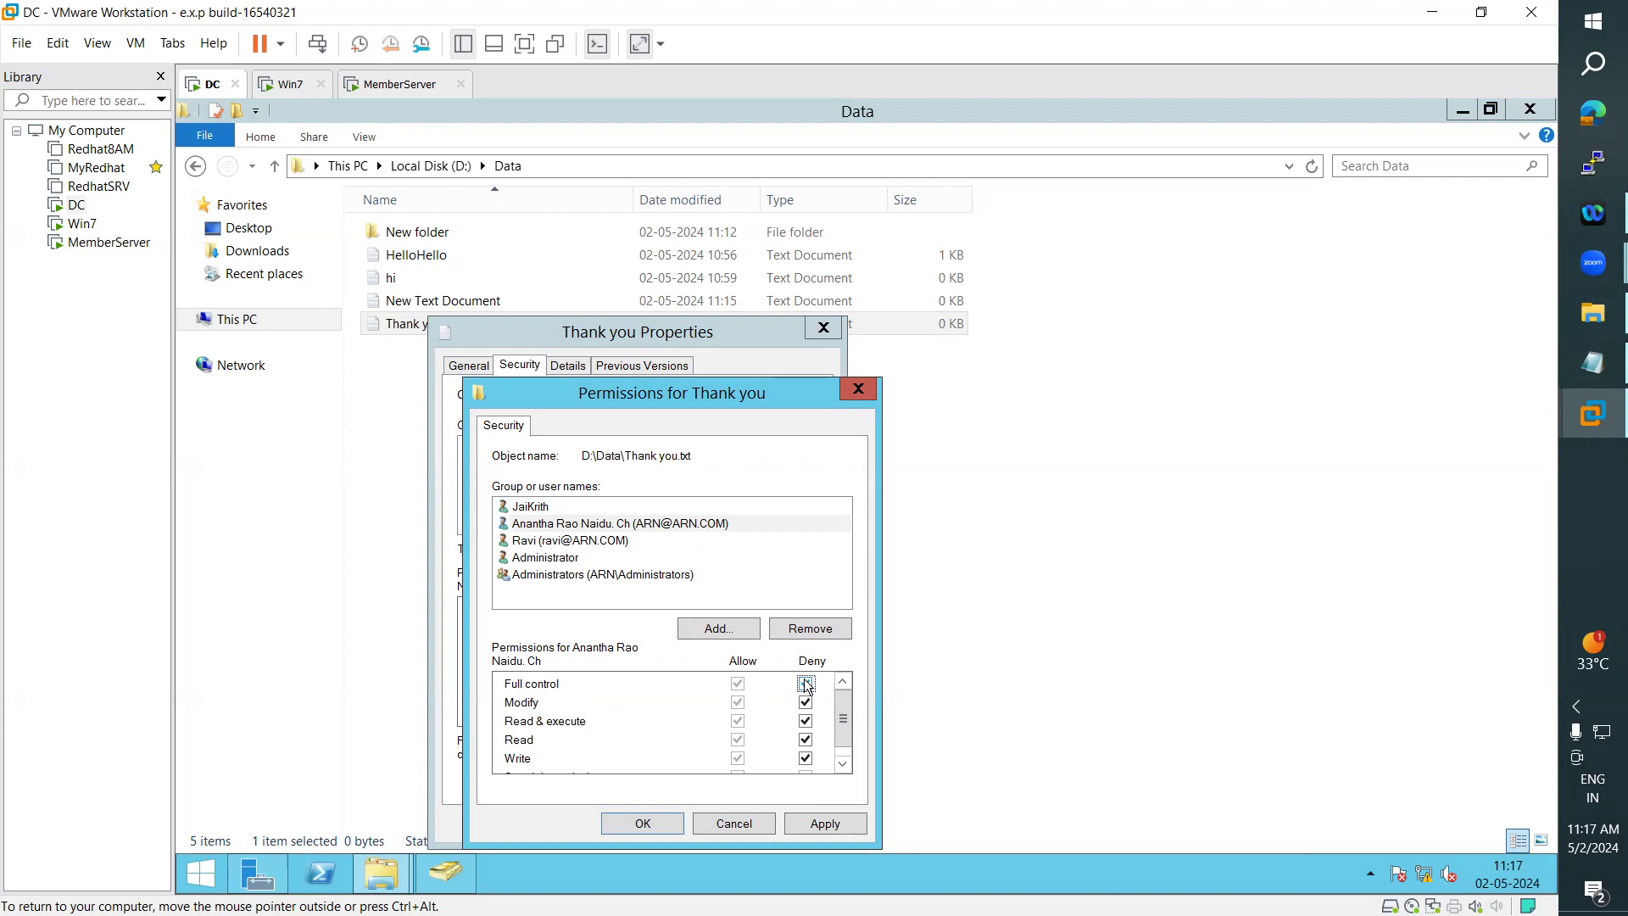
click(845, 823)
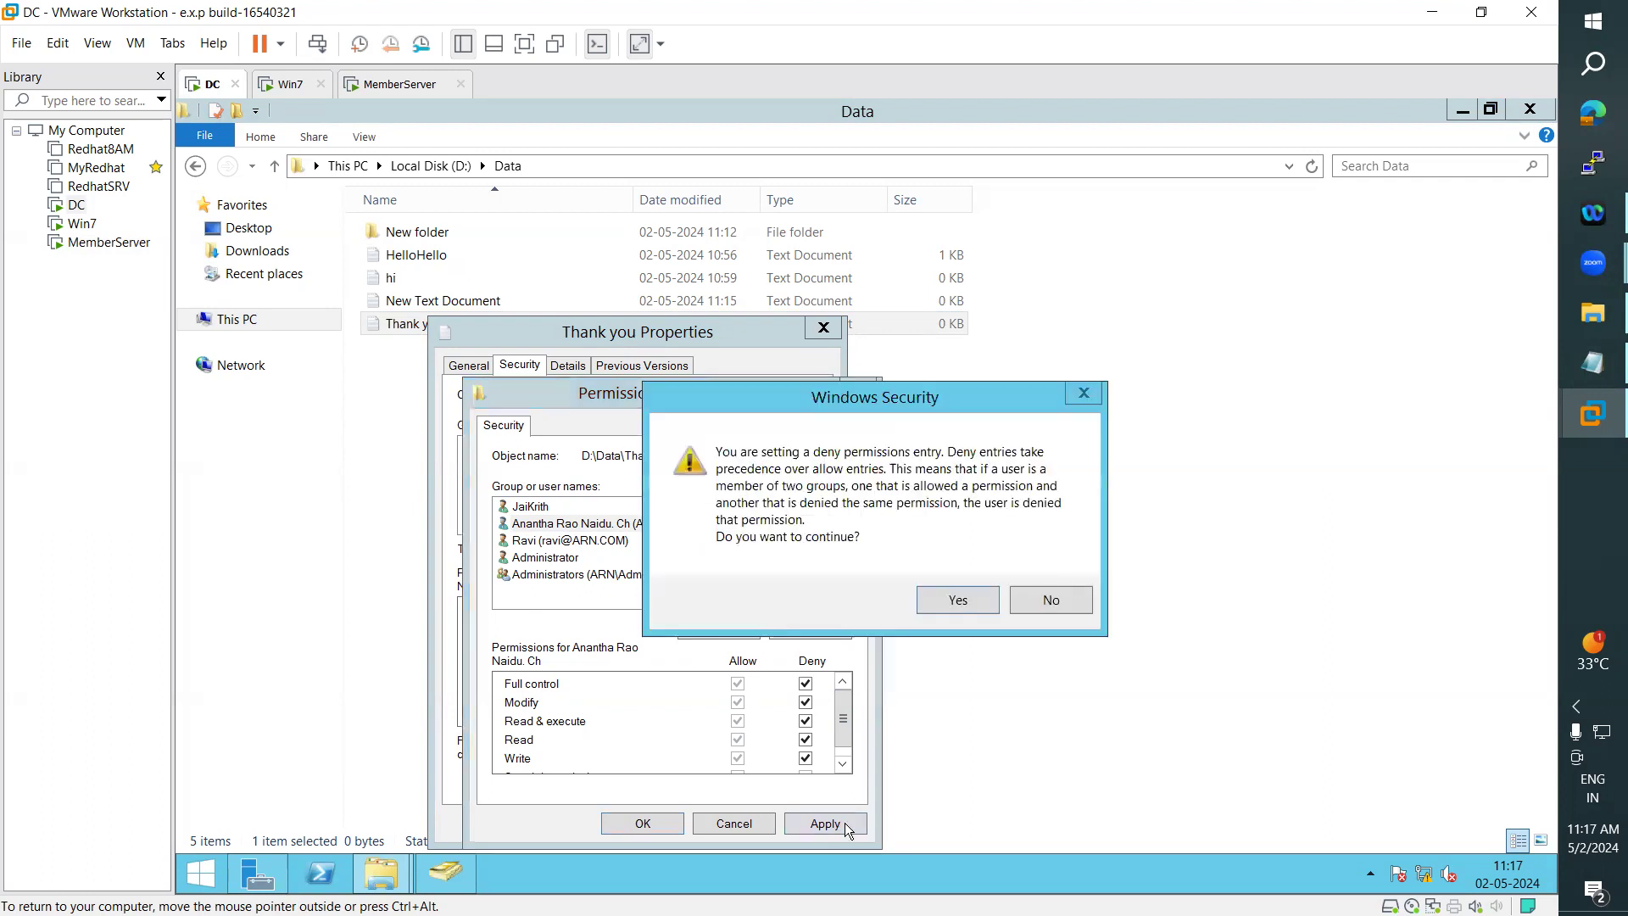
click(960, 602)
click(669, 824)
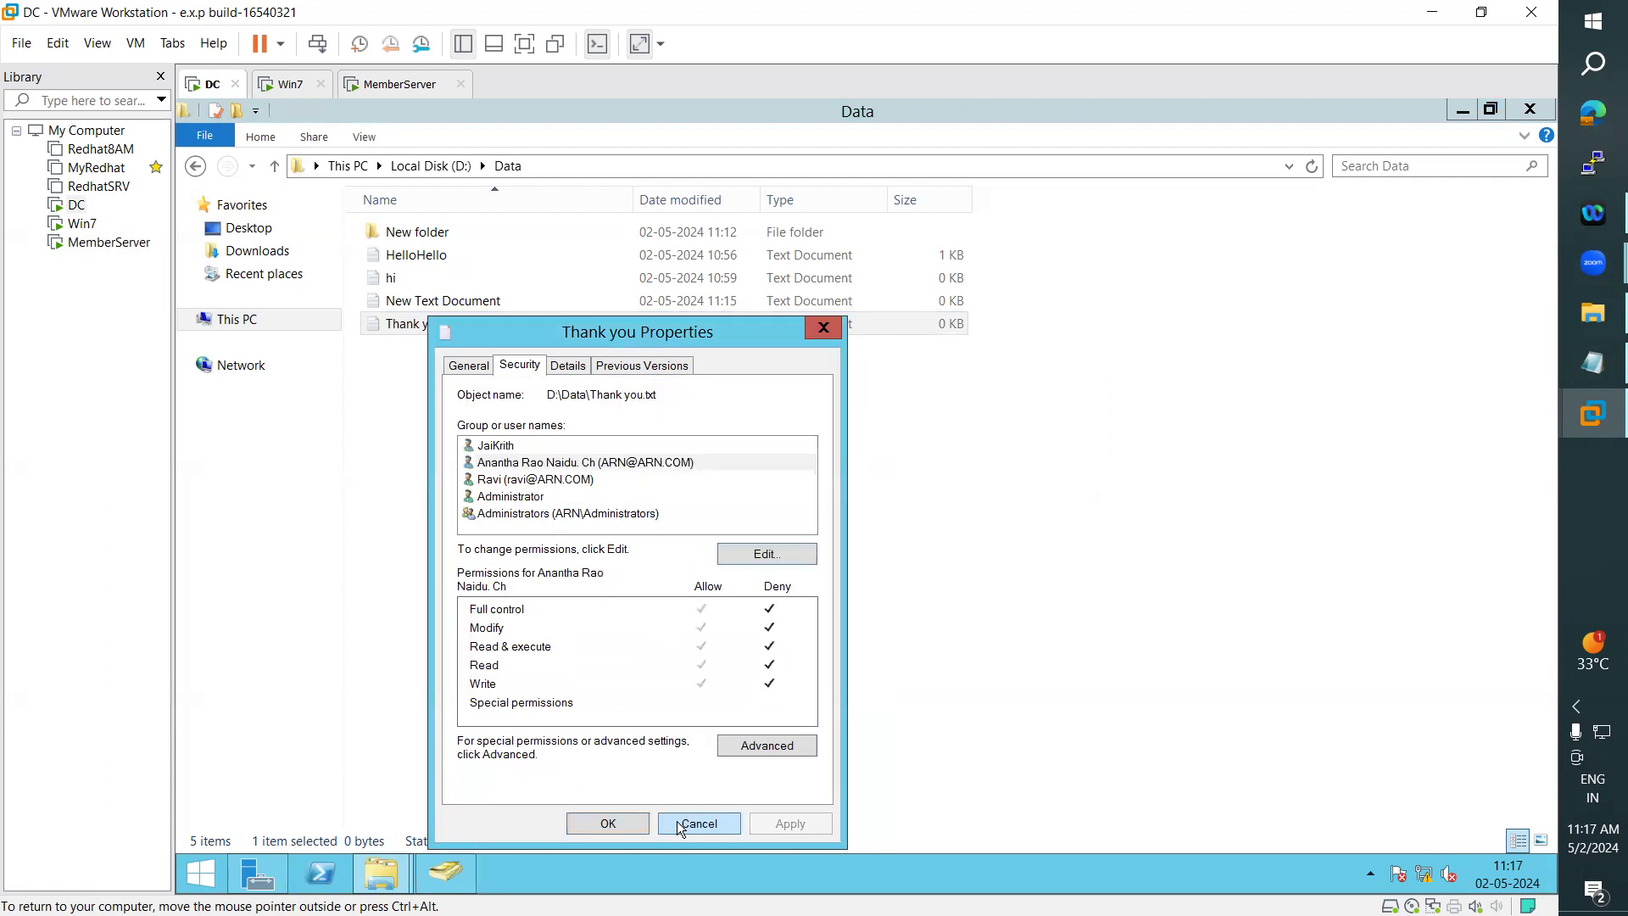
click(609, 824)
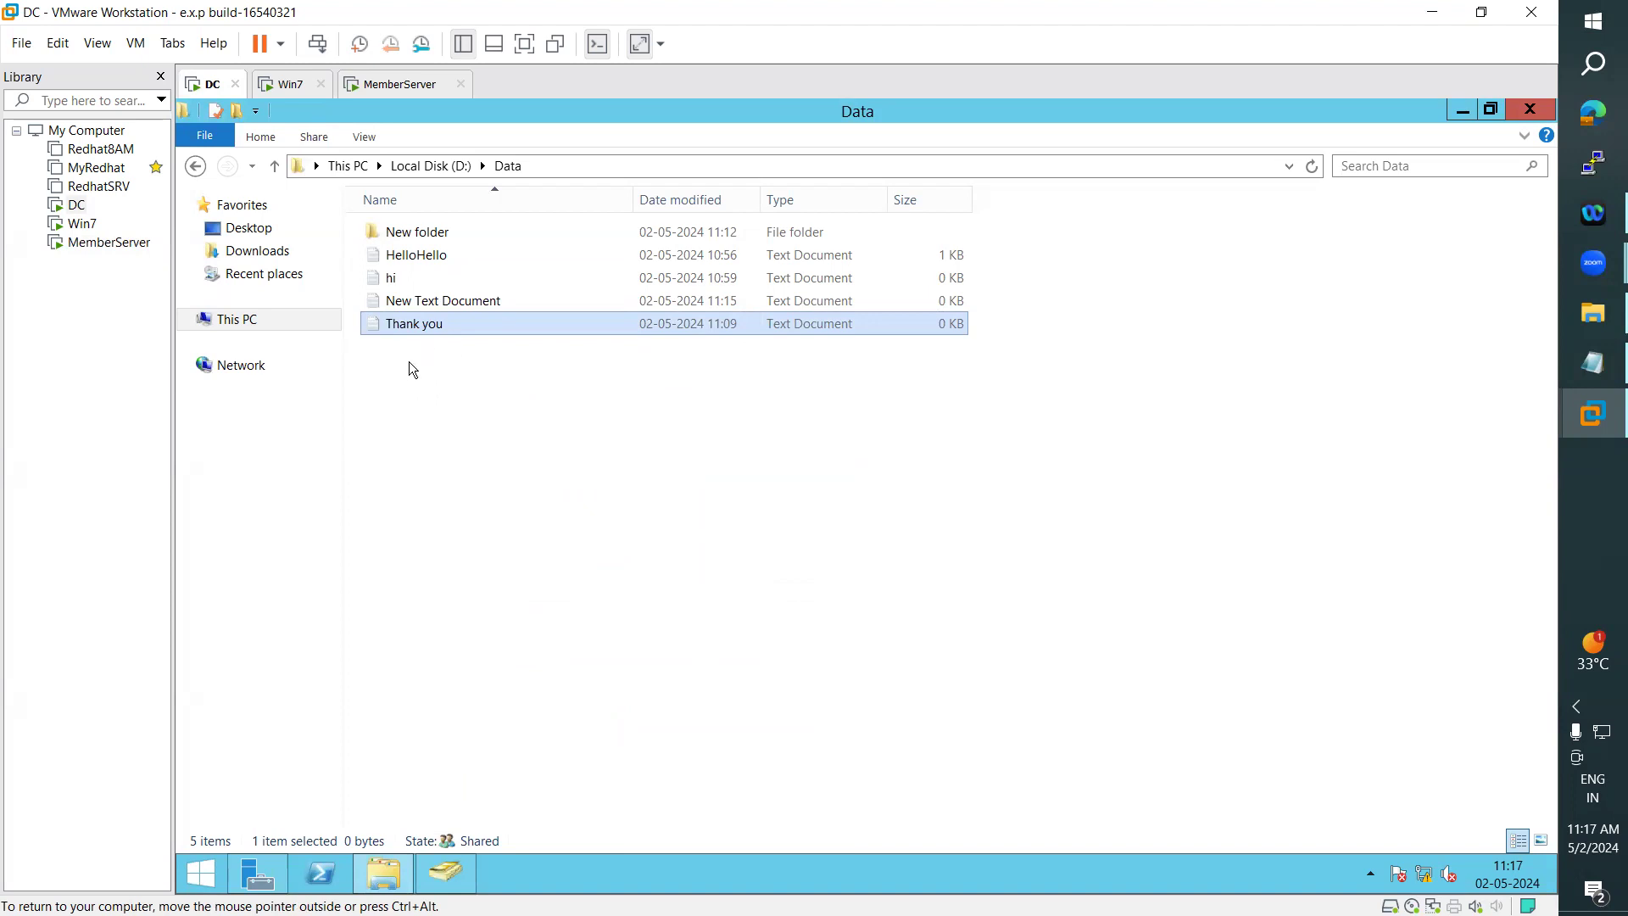
- Refresh the Data folder on the DC and on Win7, checking which user is signed in on Win7
click(416, 454)
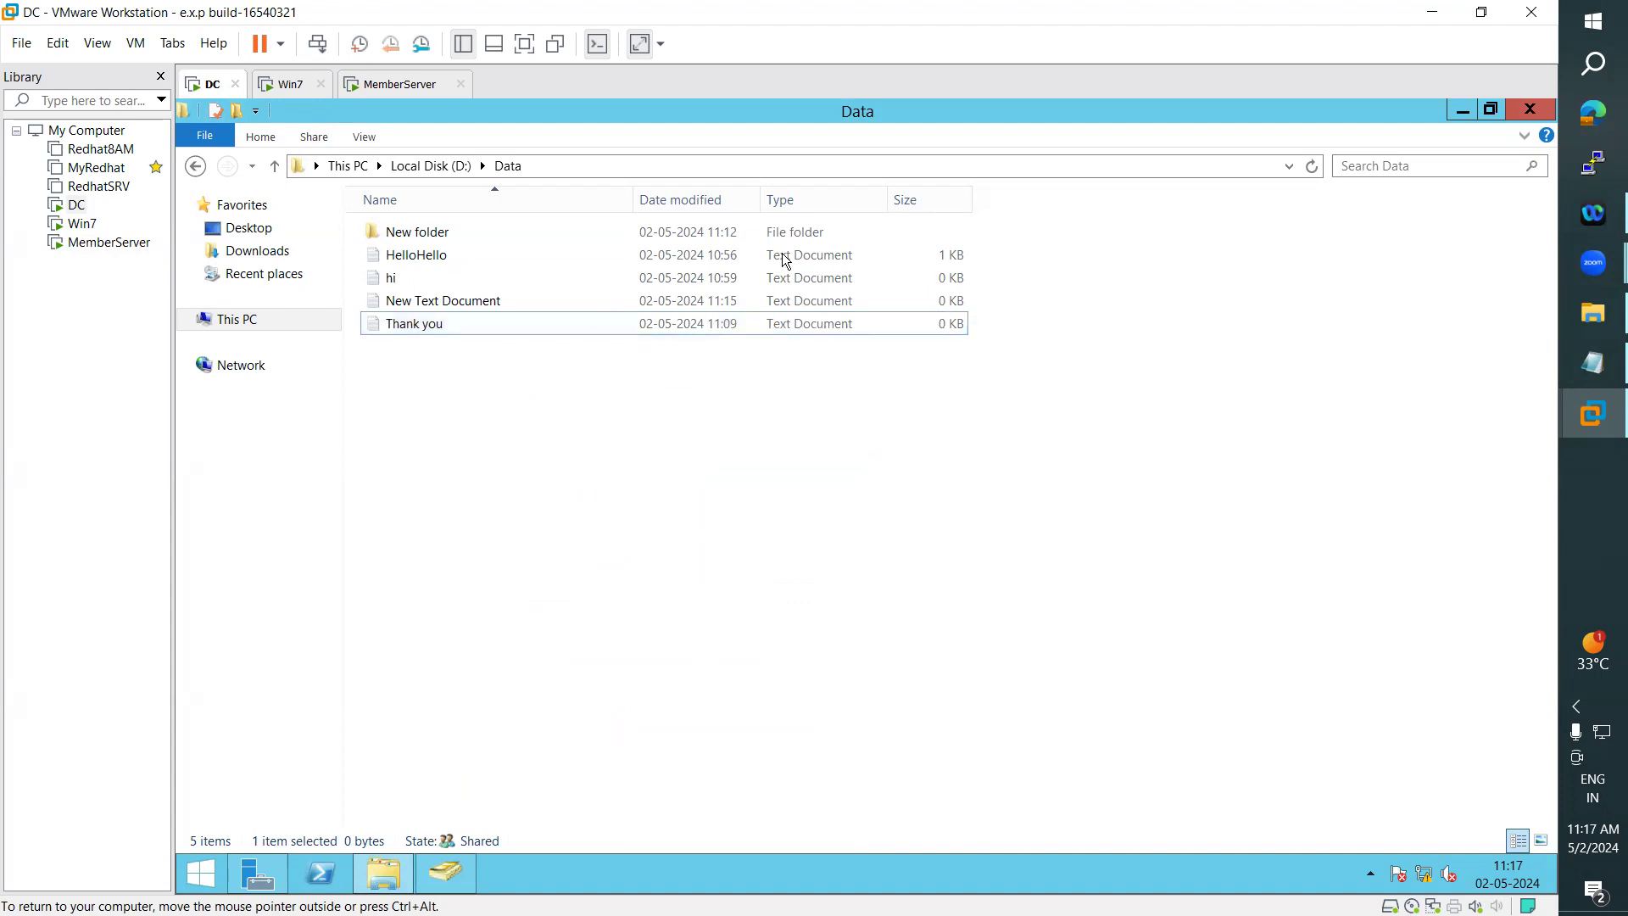
click(1312, 168)
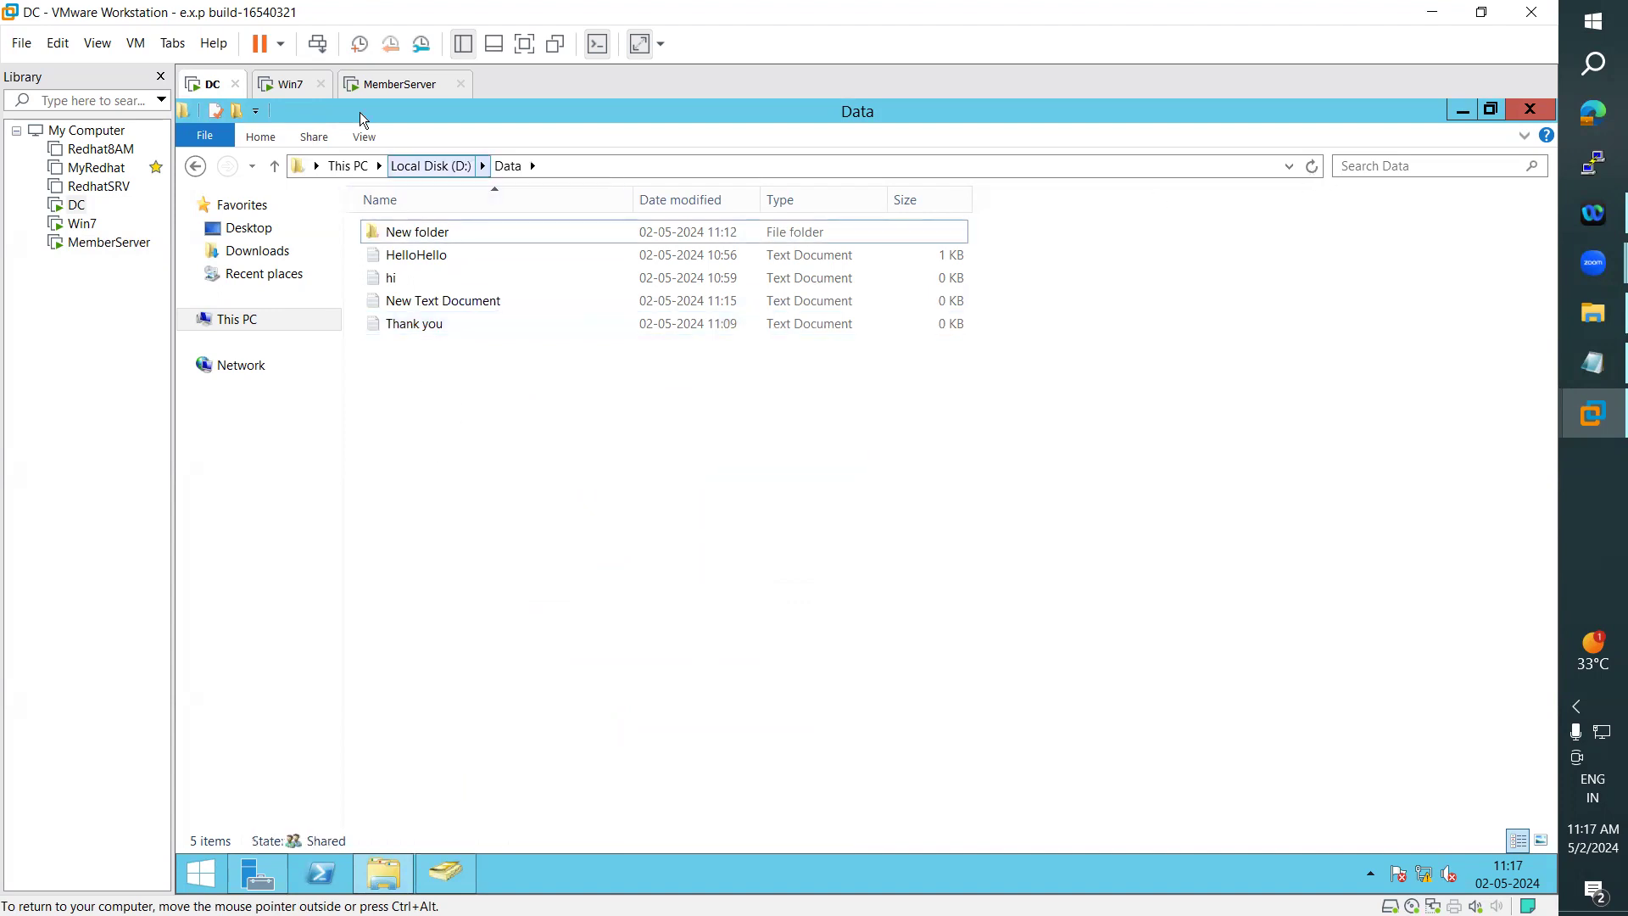
click(288, 84)
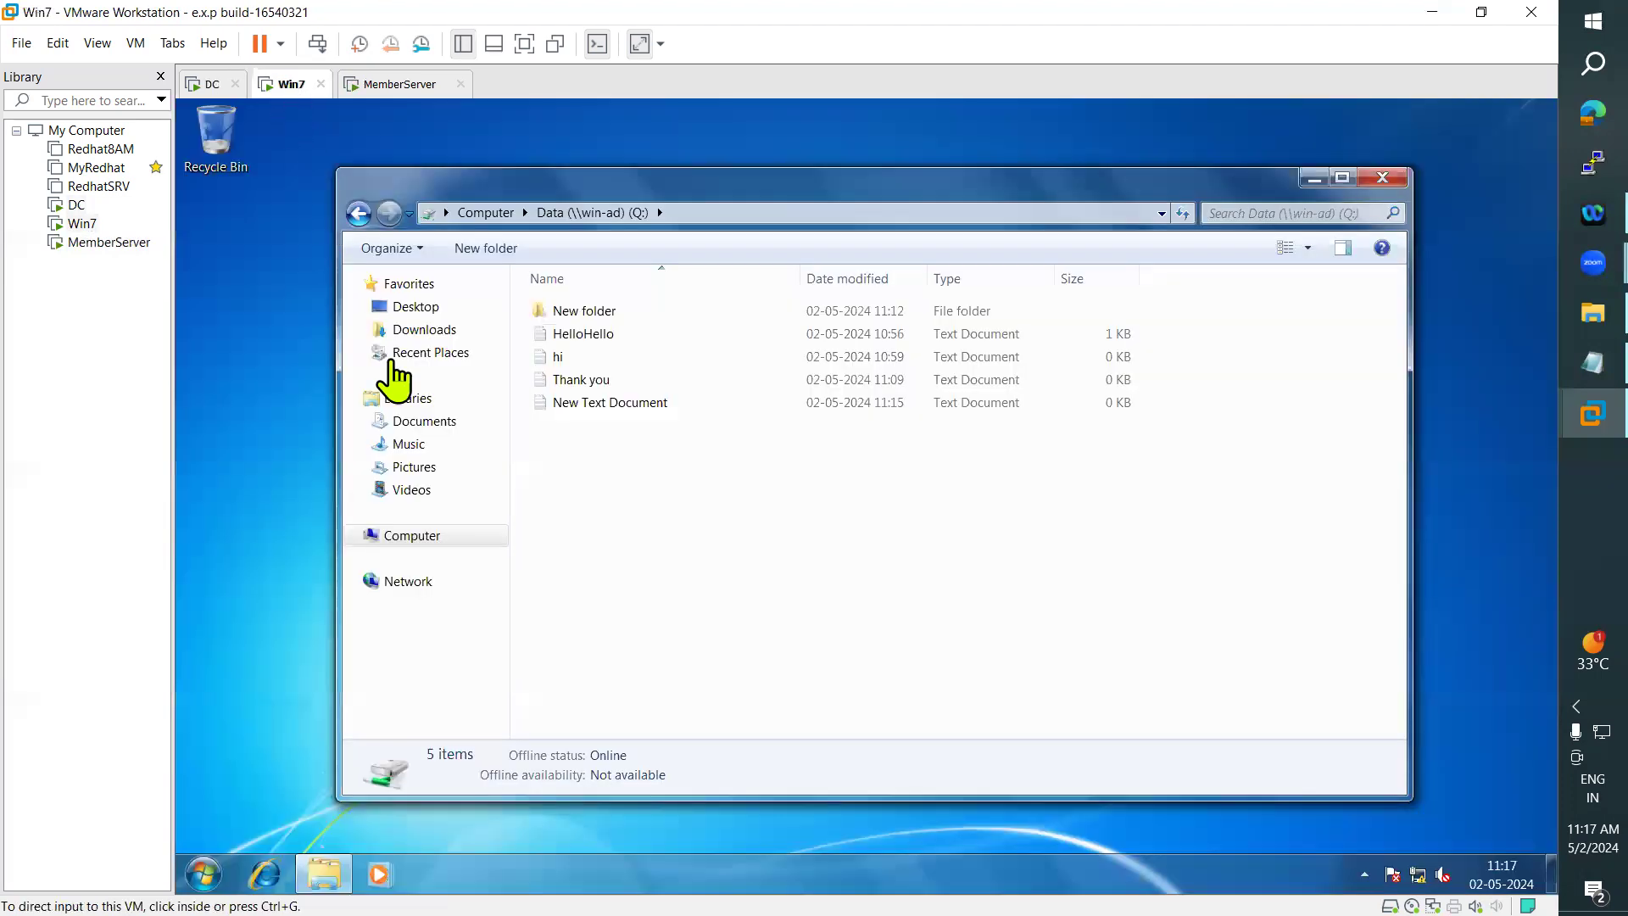
click(202, 874)
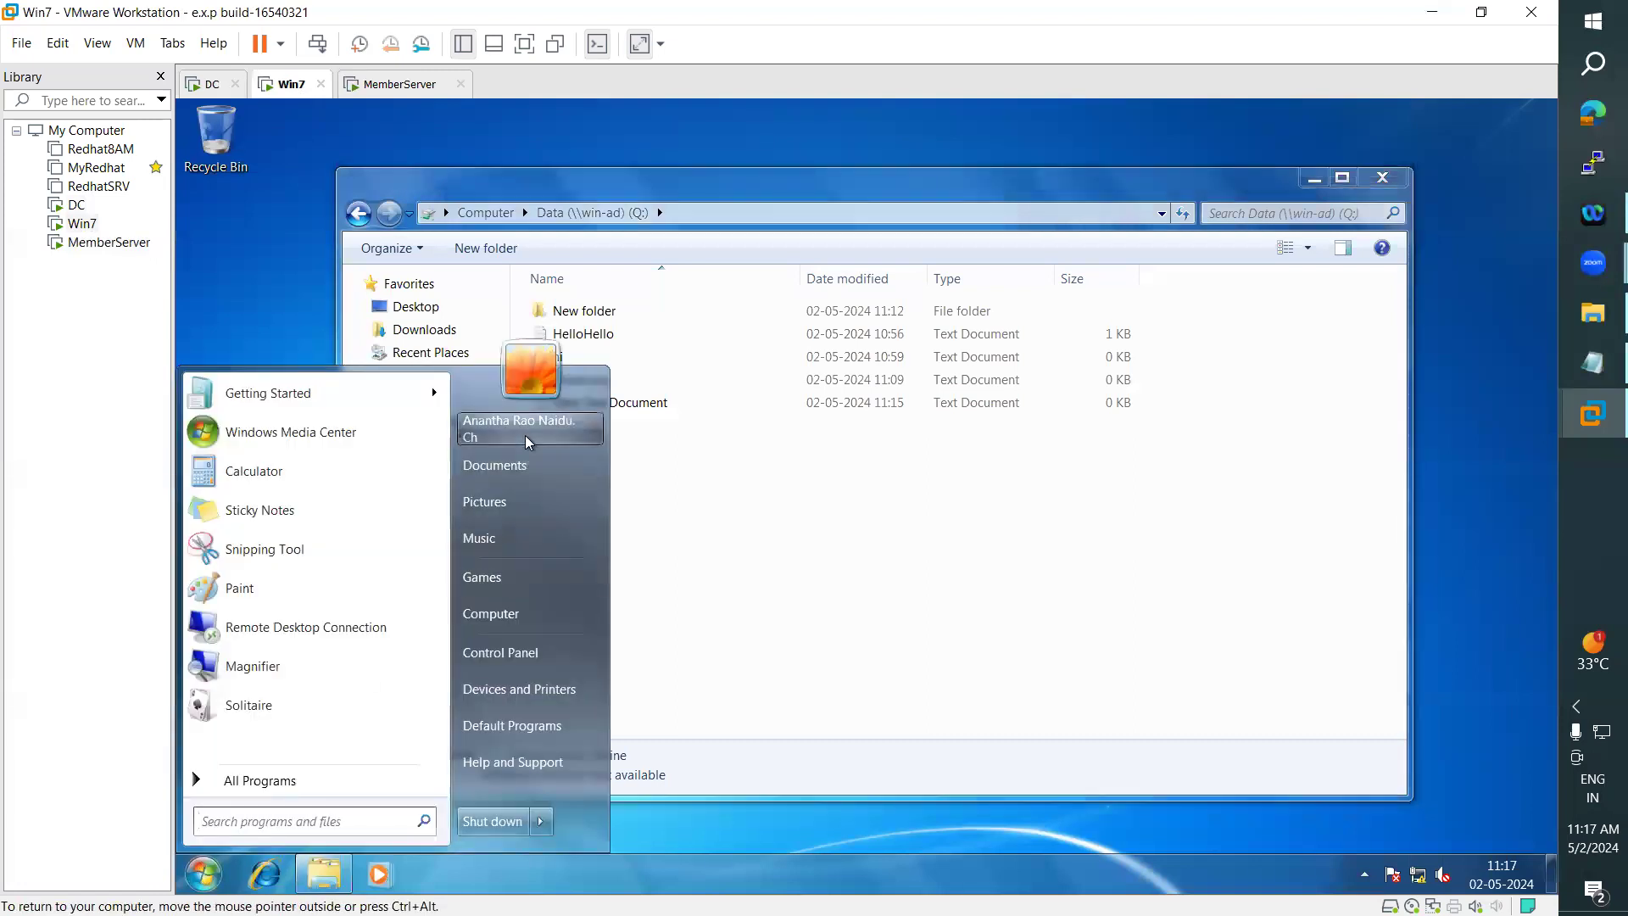
click(800, 556)
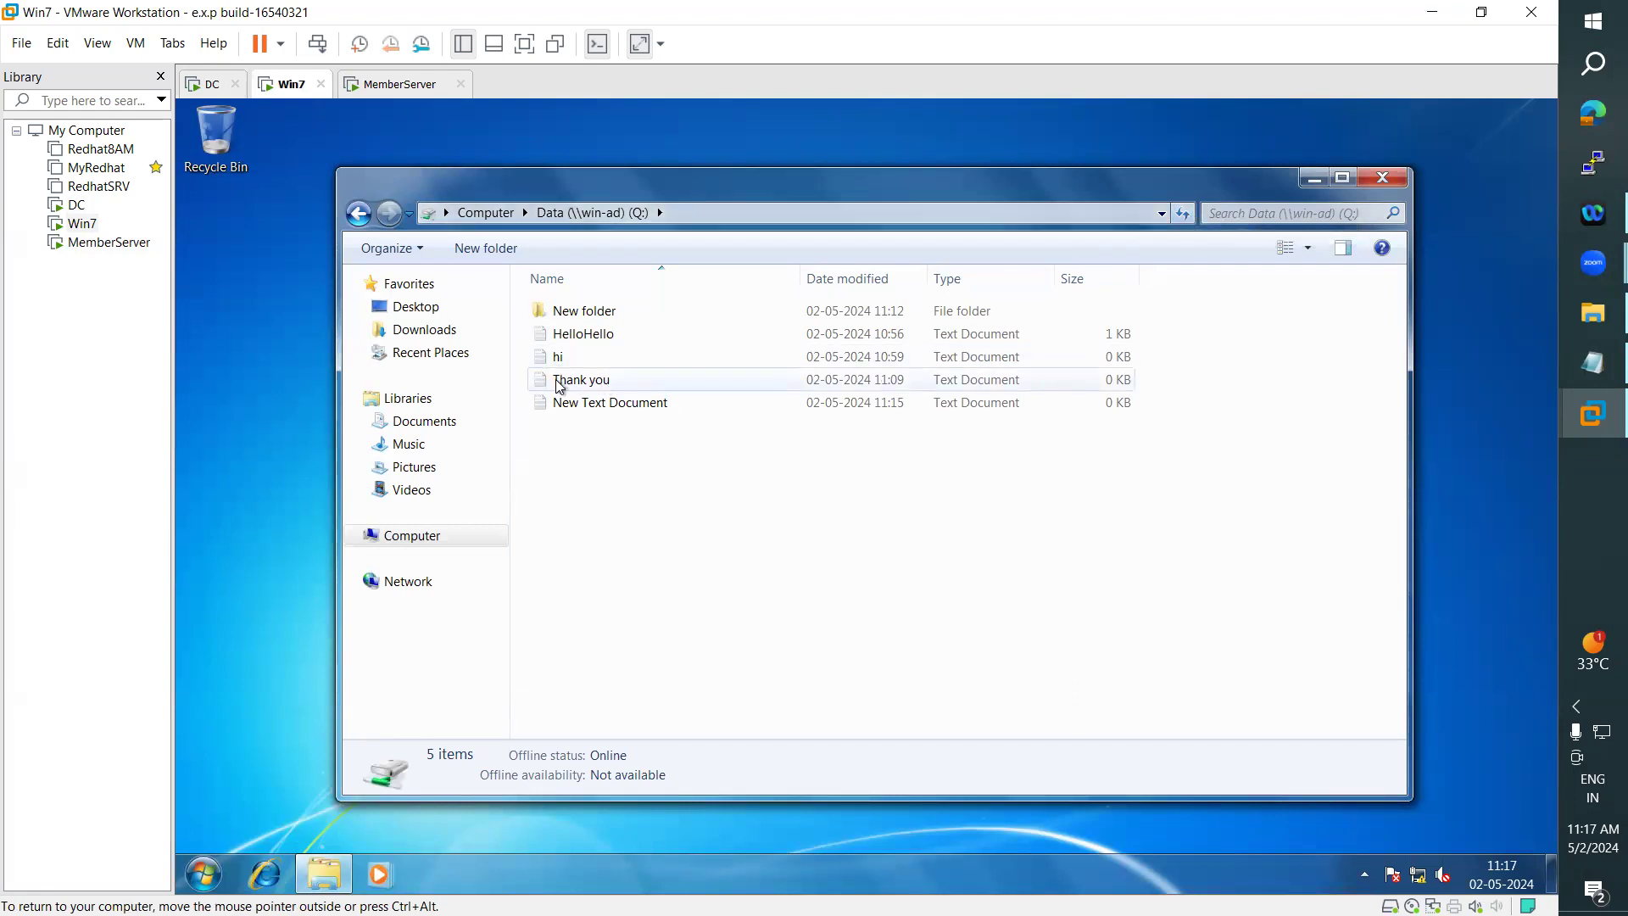
click(1185, 214)
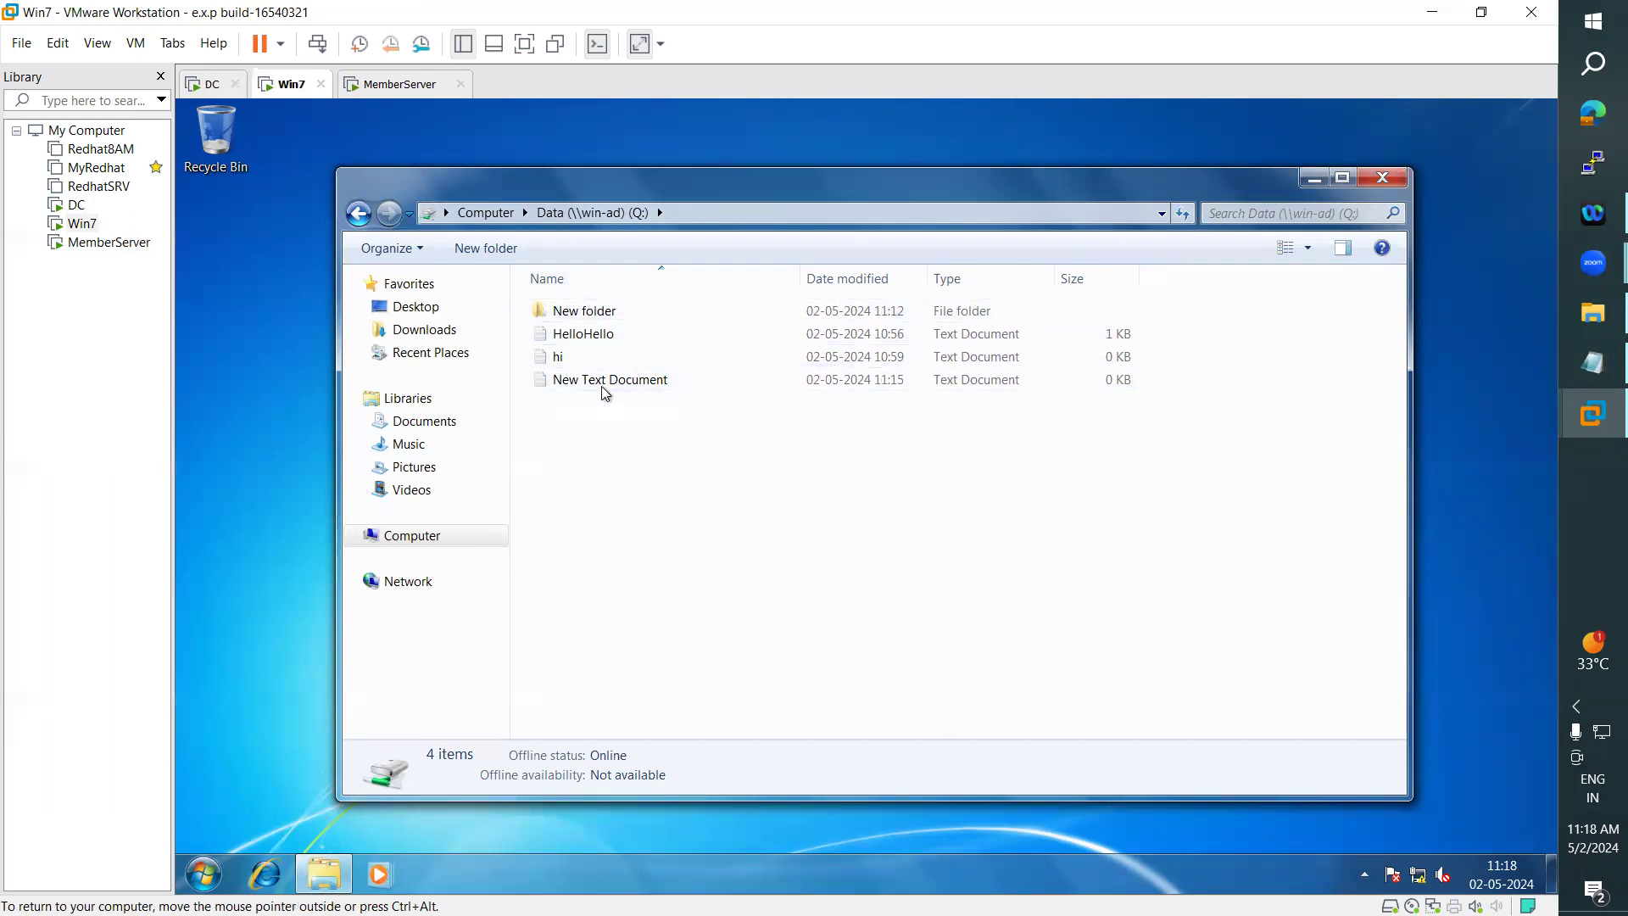
- Refresh the shared Data folder on MemberServer, check the signed-in user and pick out the Thank you file
click(369, 85)
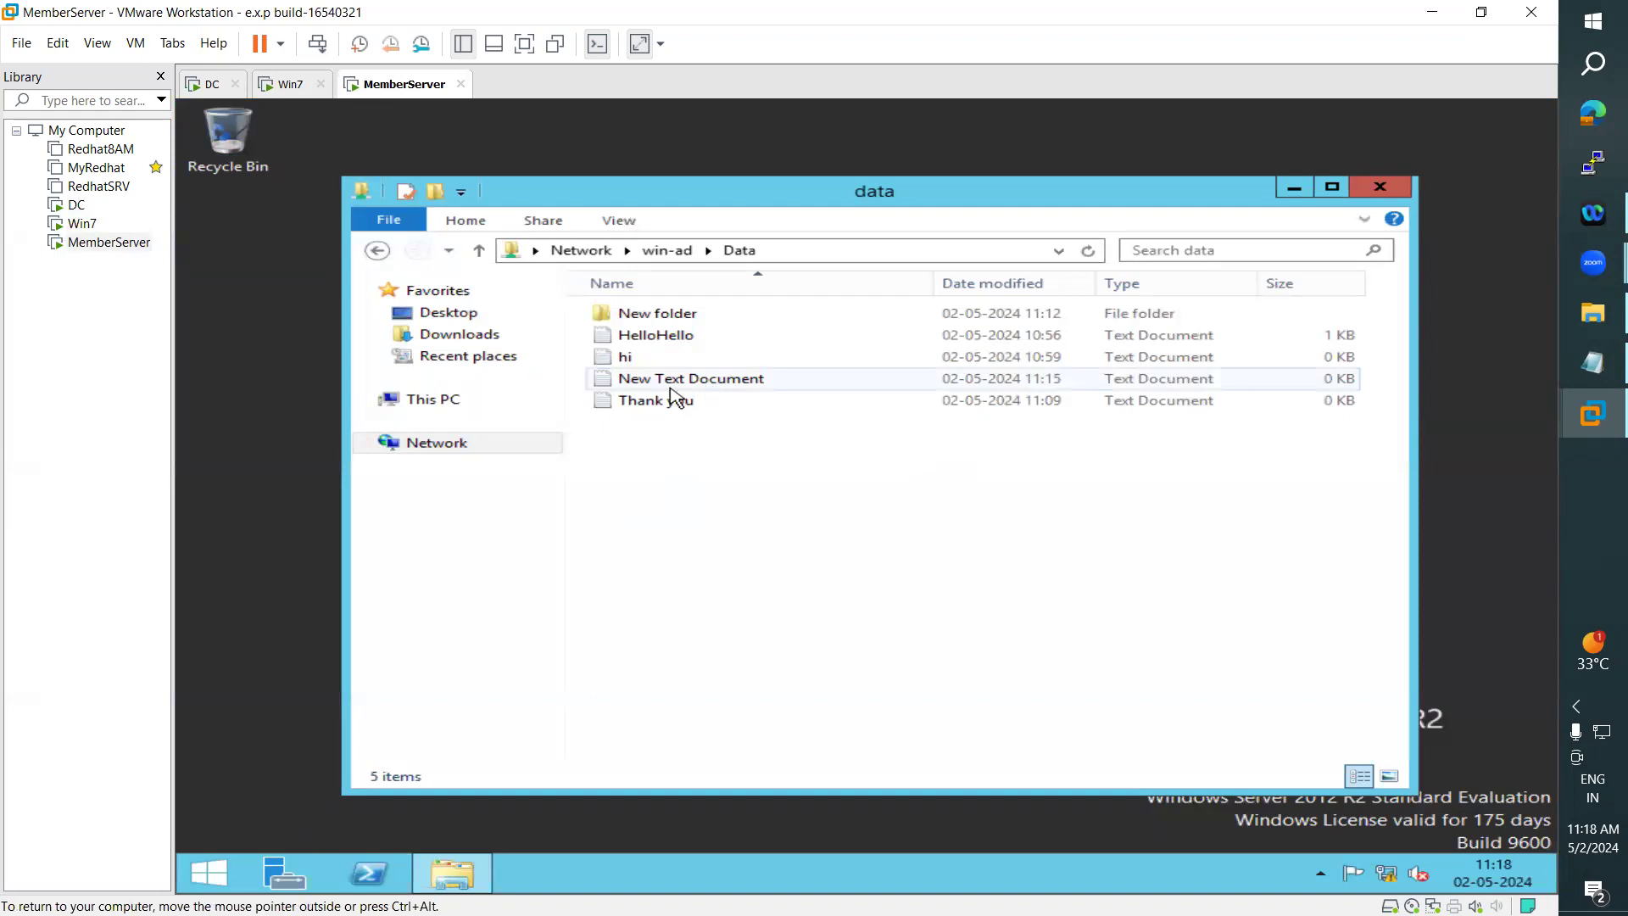
click(1089, 251)
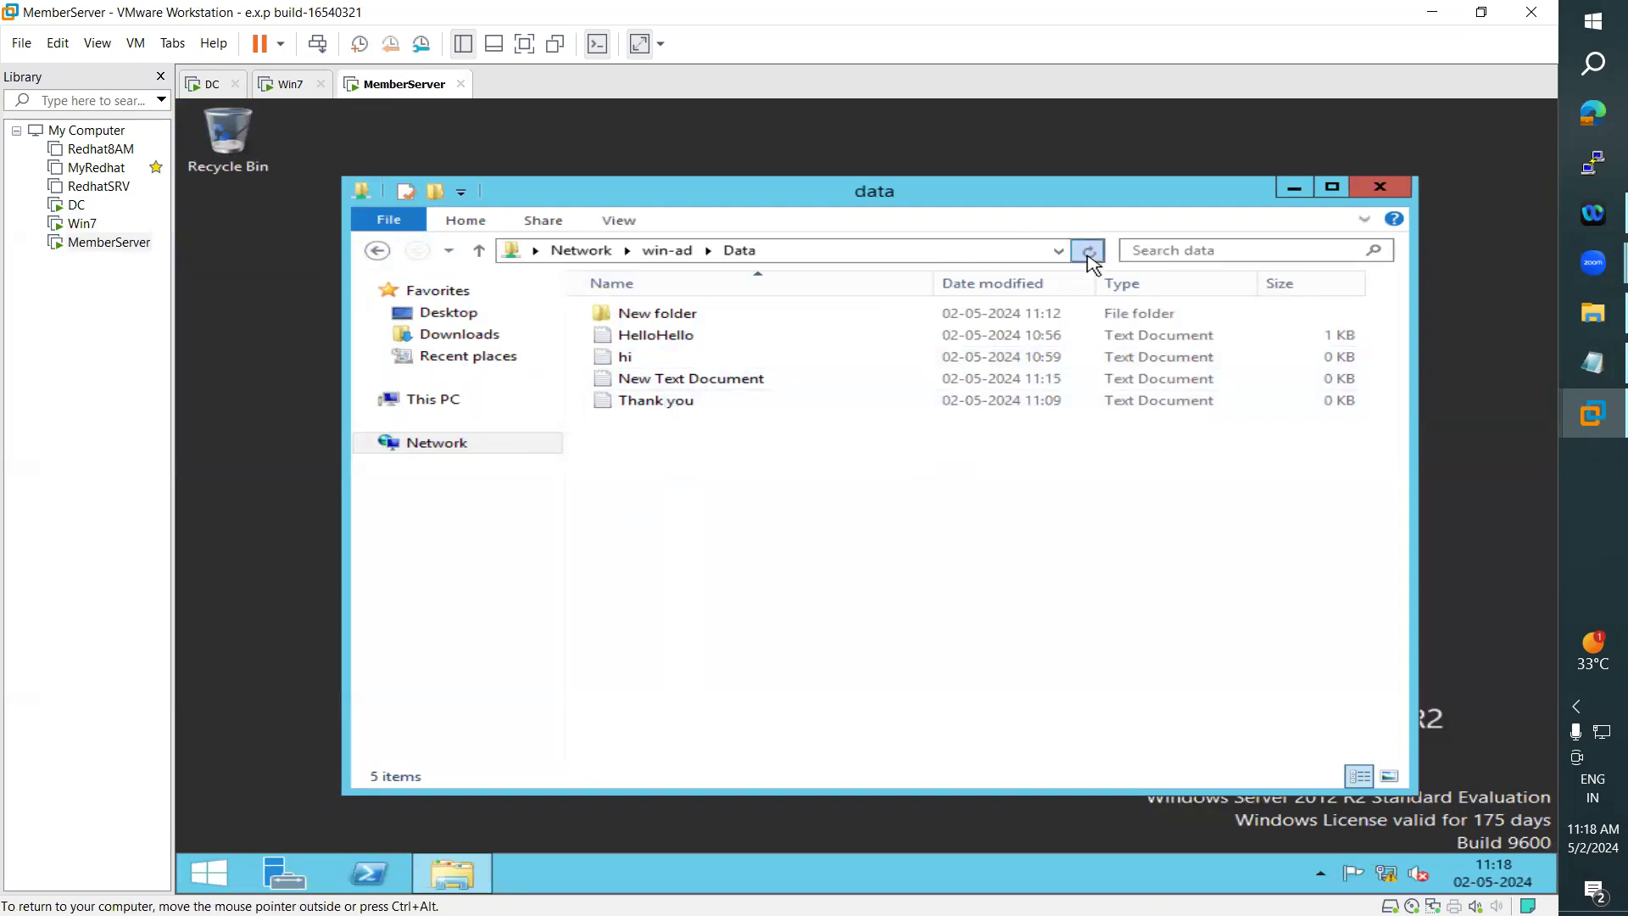
click(209, 882)
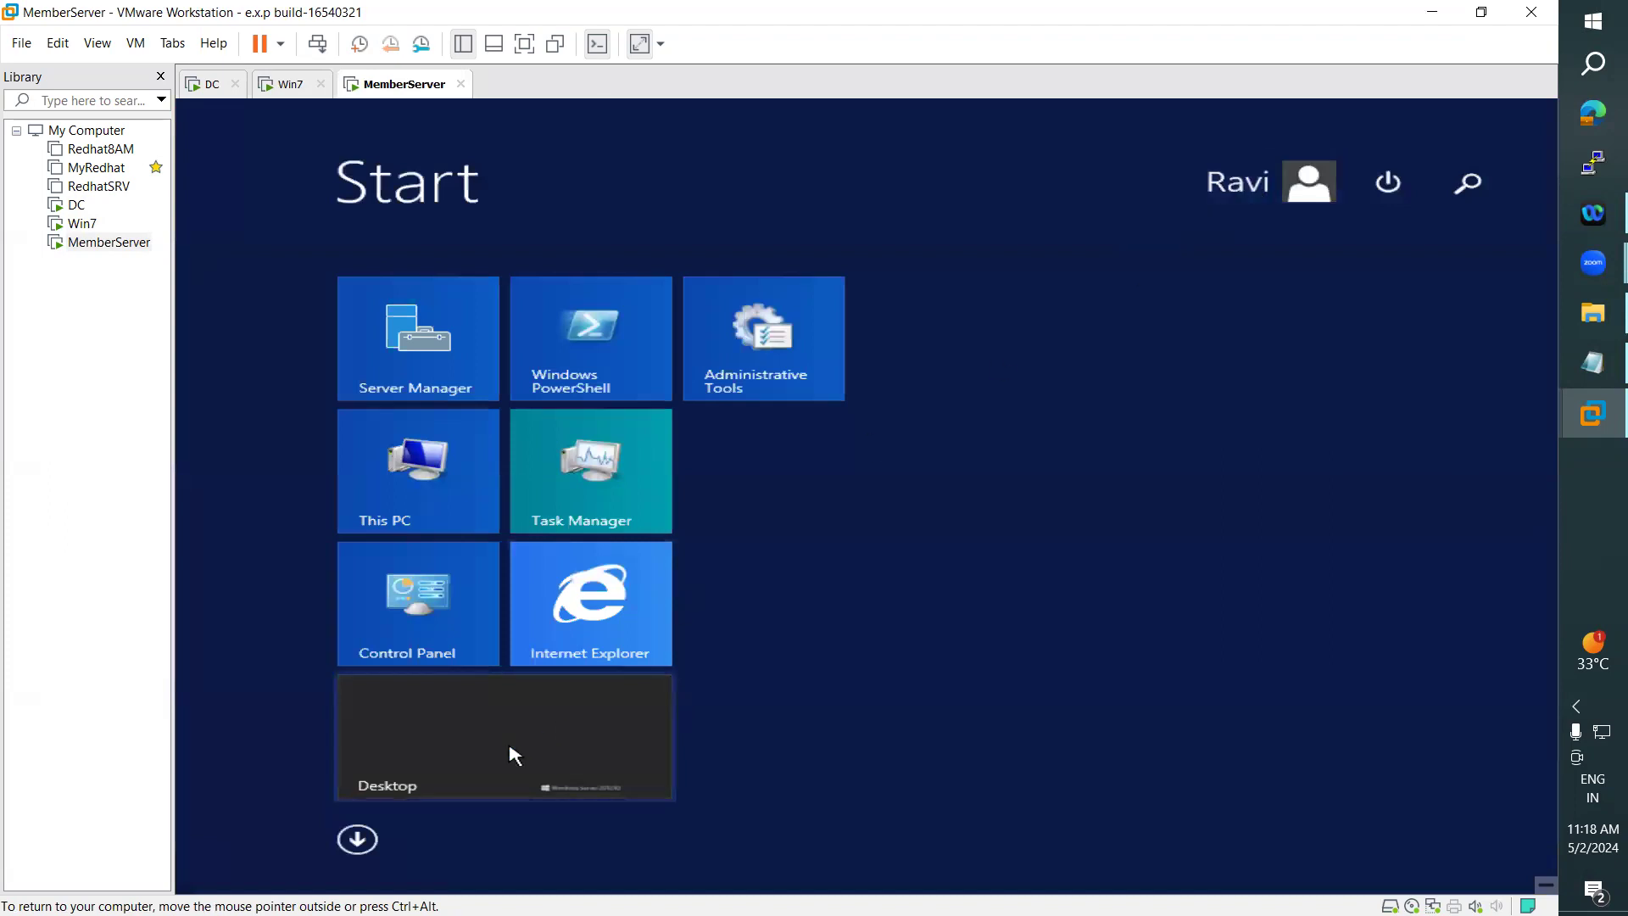
click(515, 755)
click(683, 411)
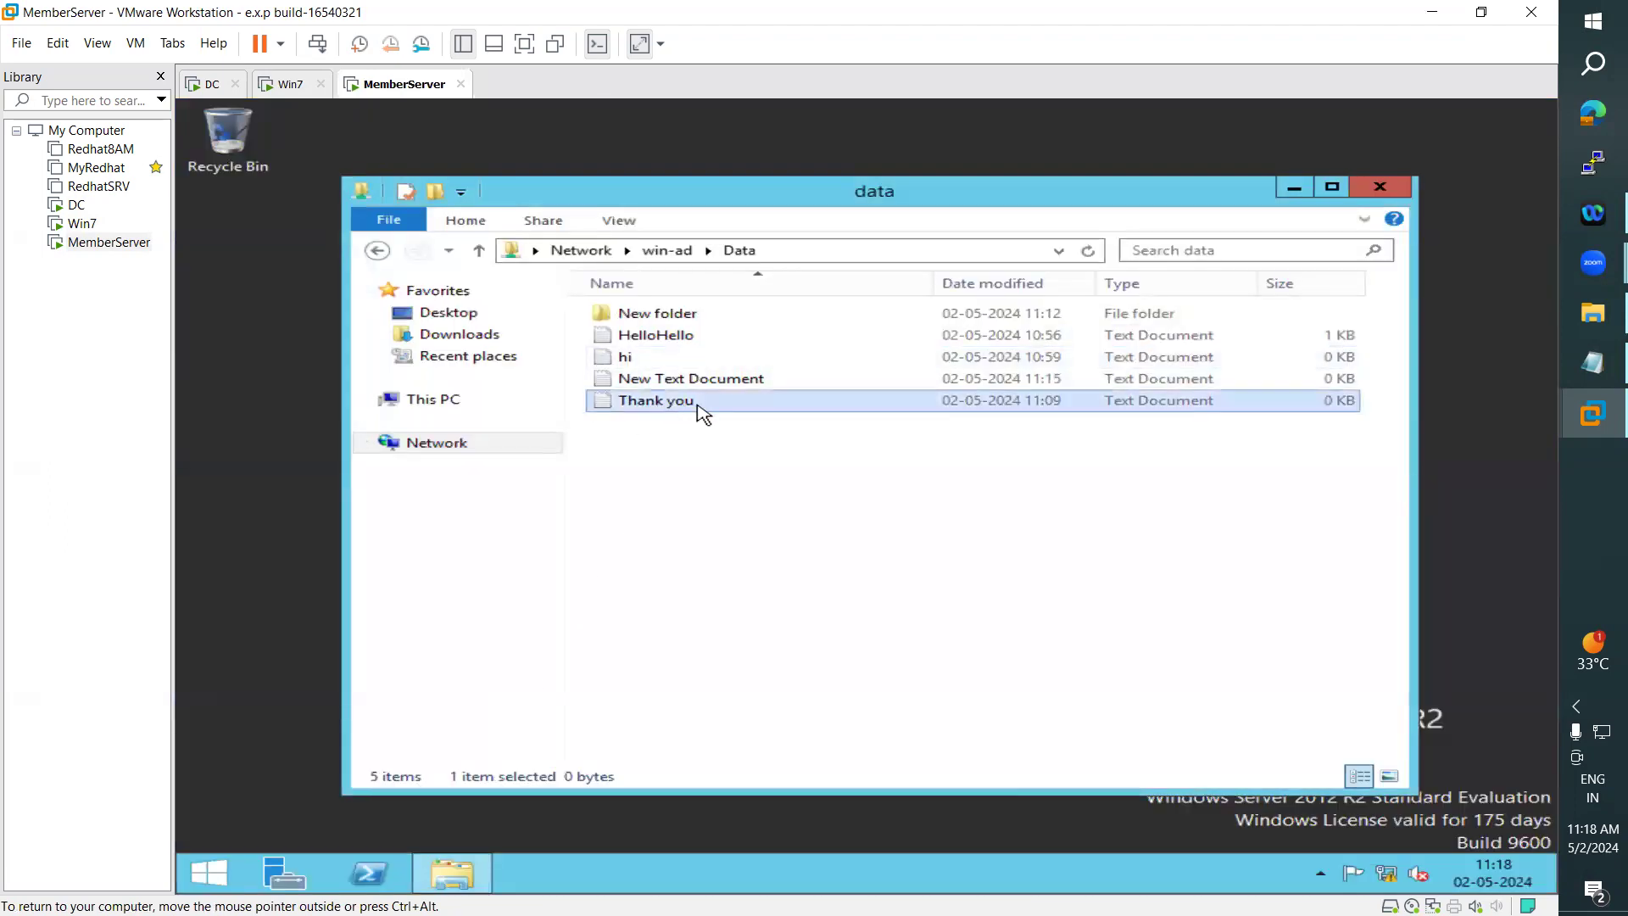
- Check the signed-in account on the DC and on Win7 while comparing their Data folders
click(212, 85)
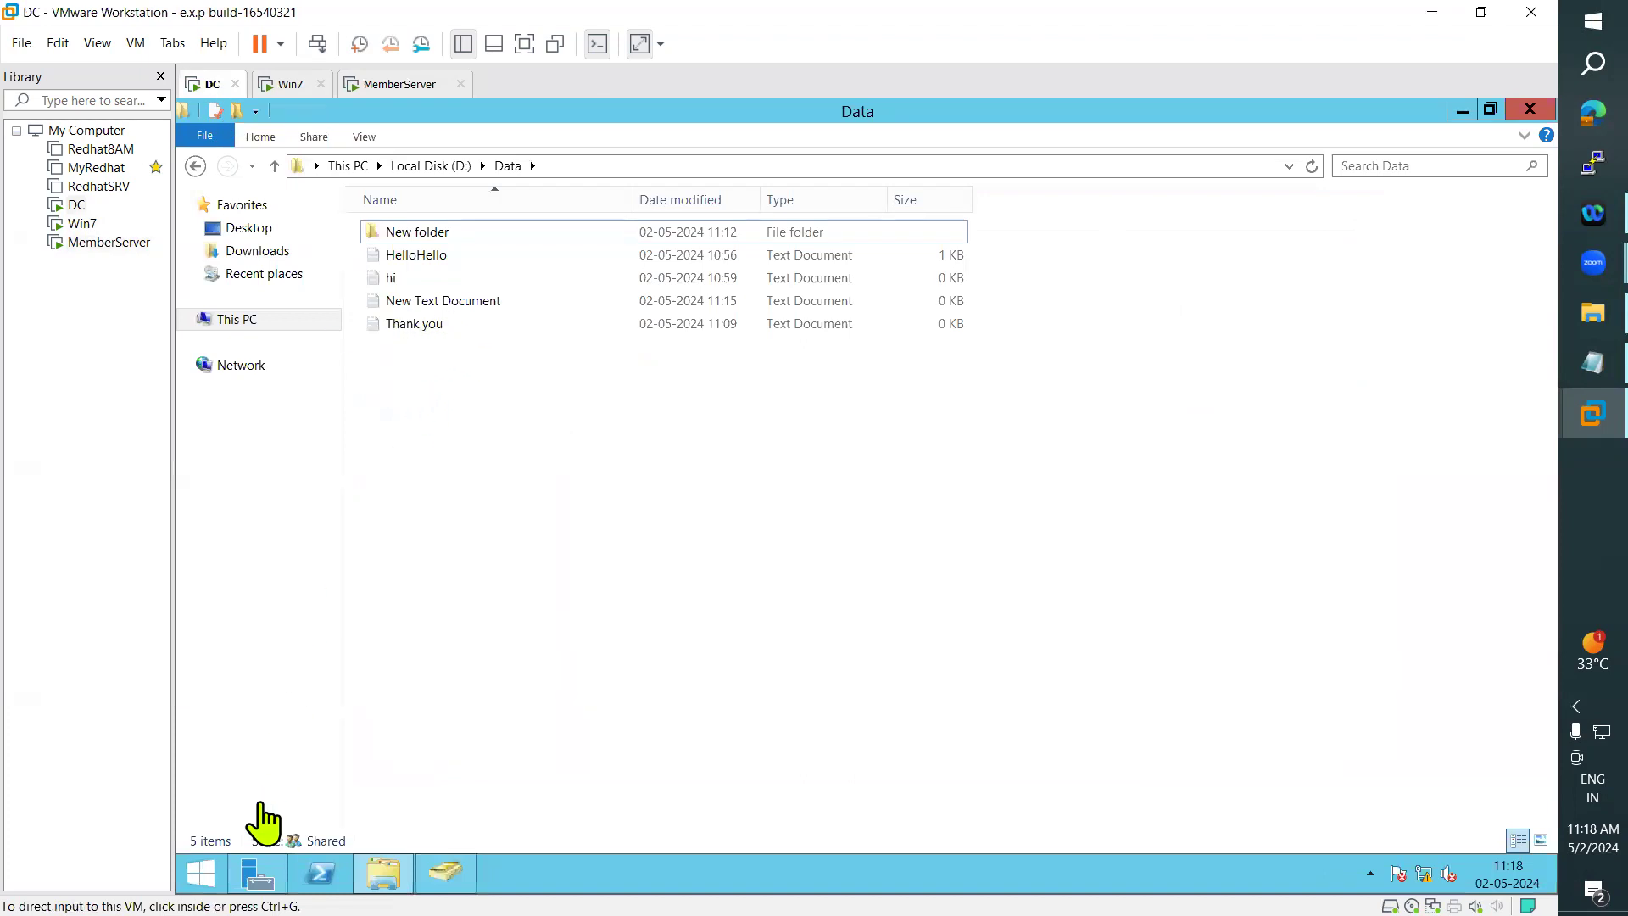
click(201, 873)
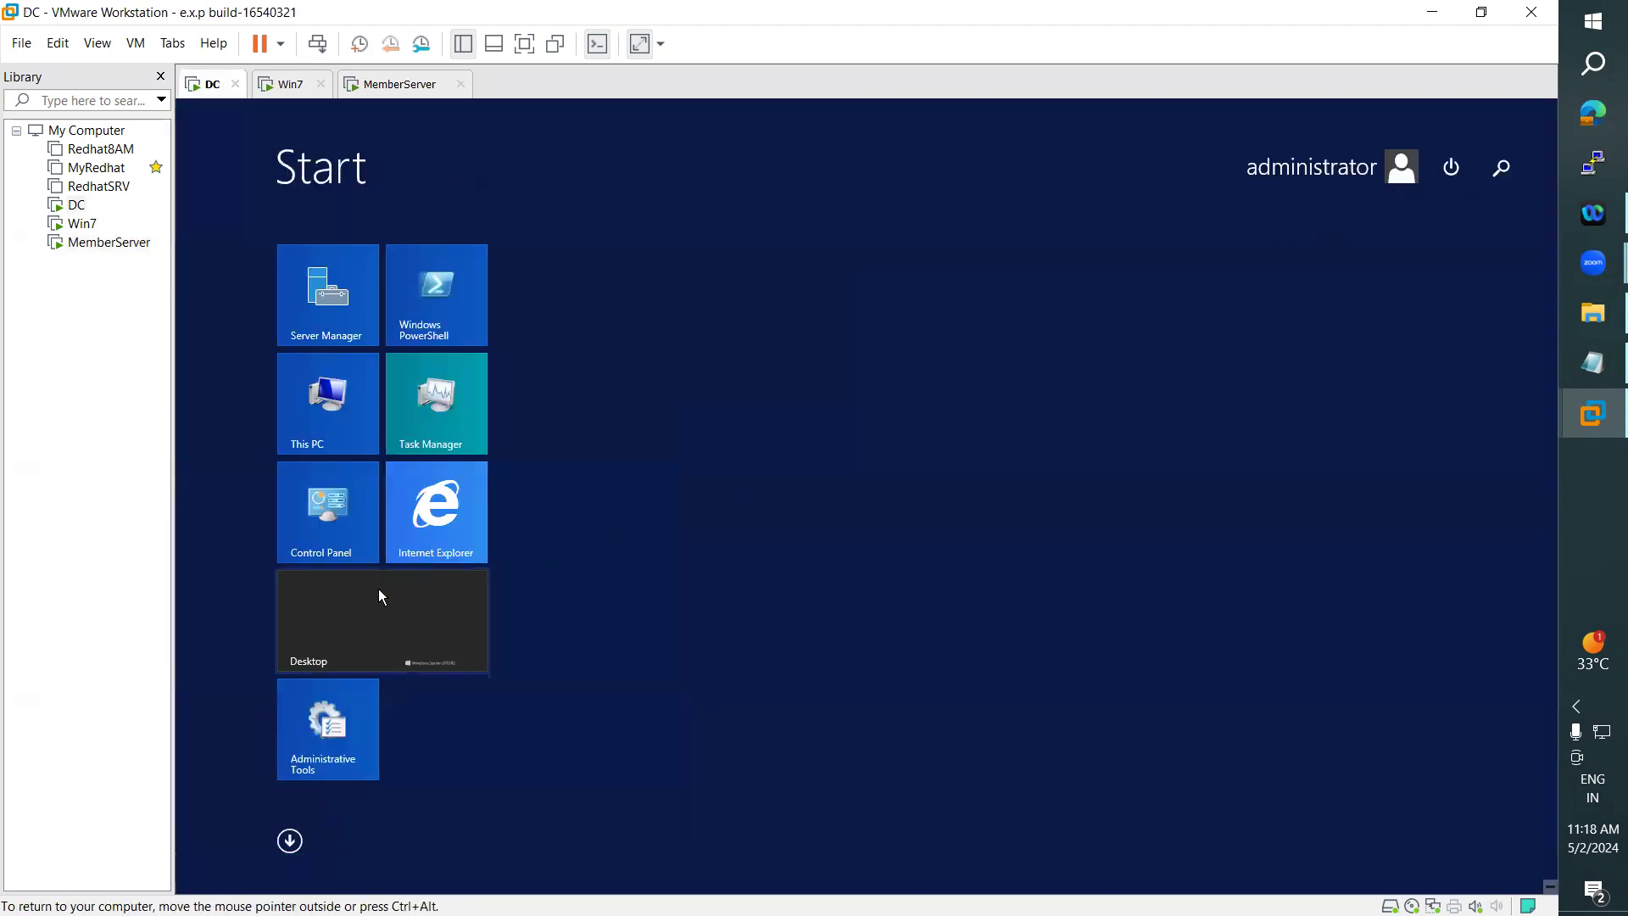
click(382, 597)
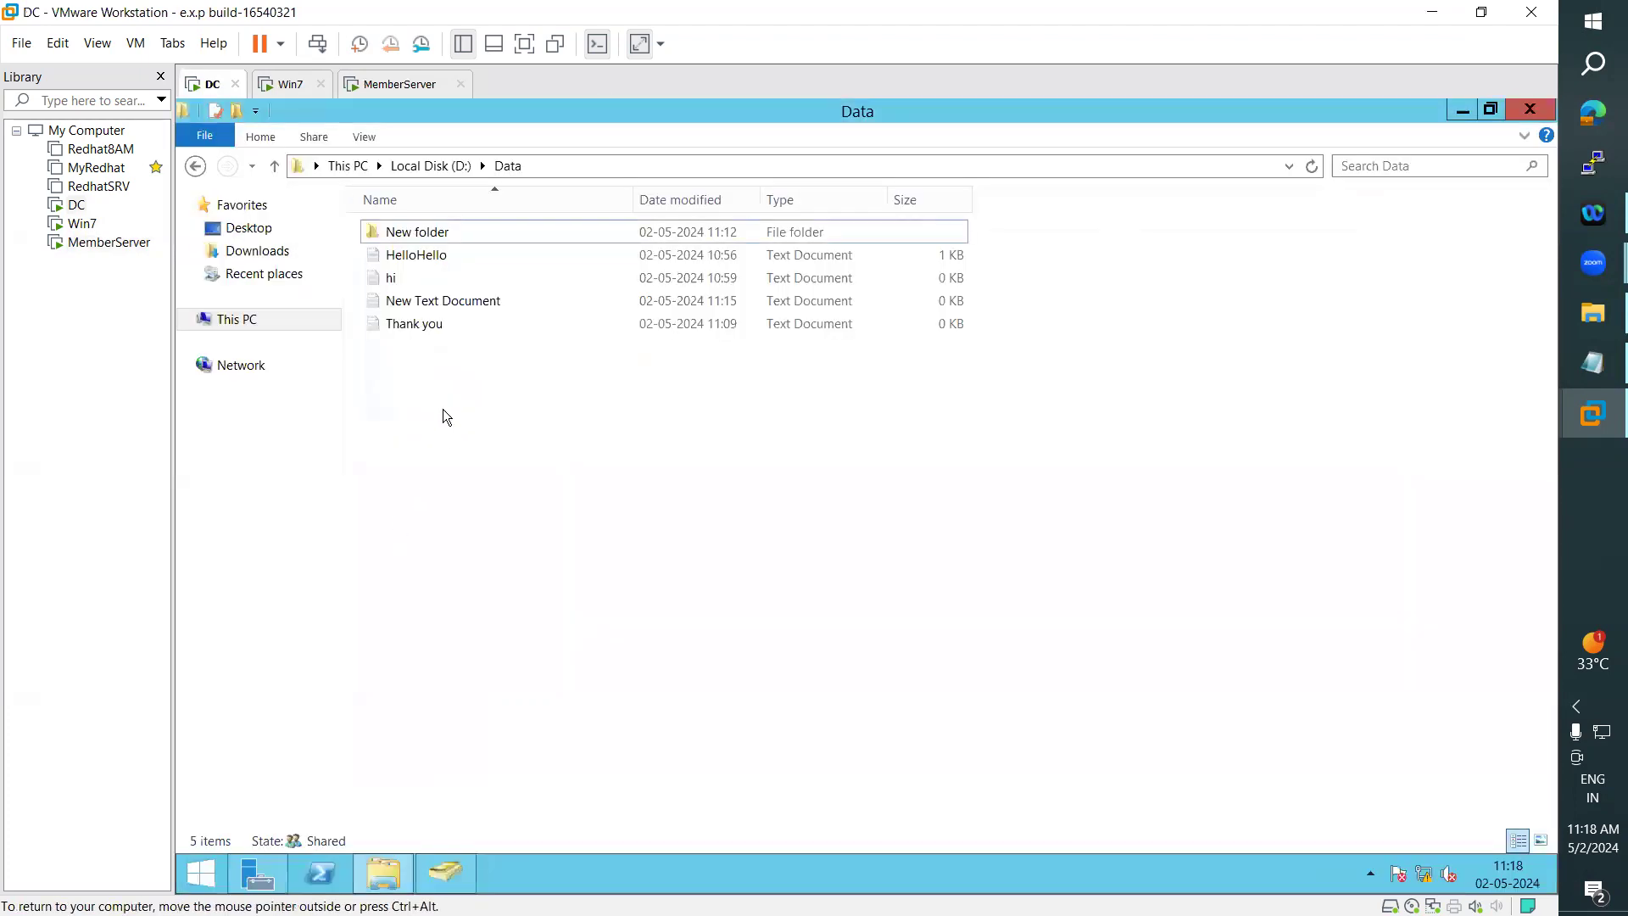
click(291, 87)
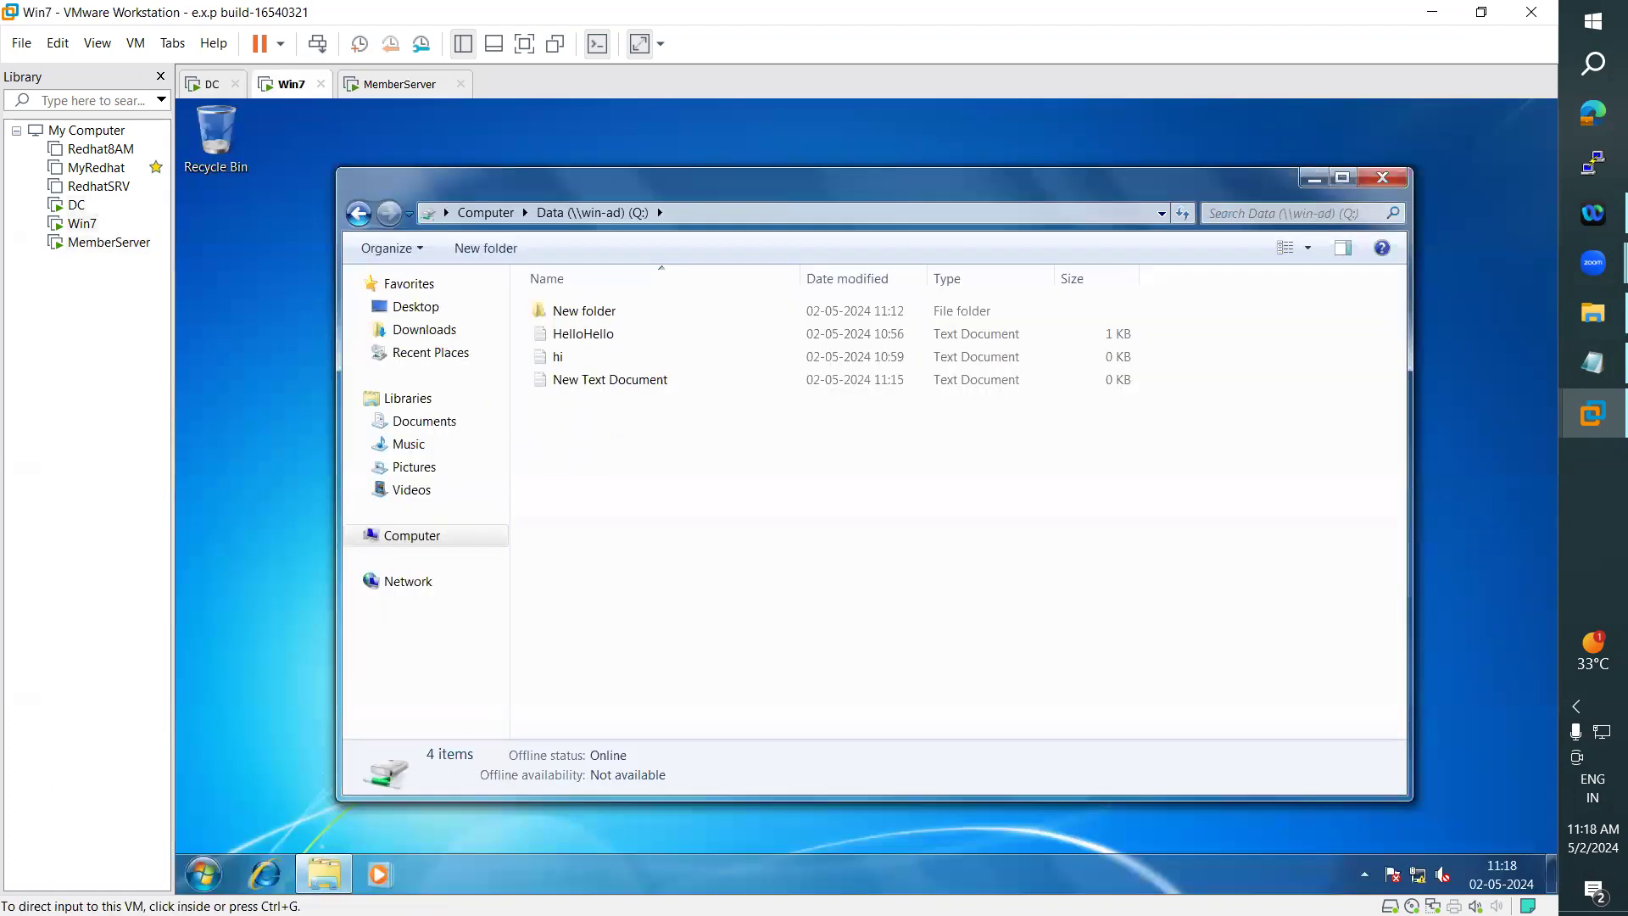
key(super)
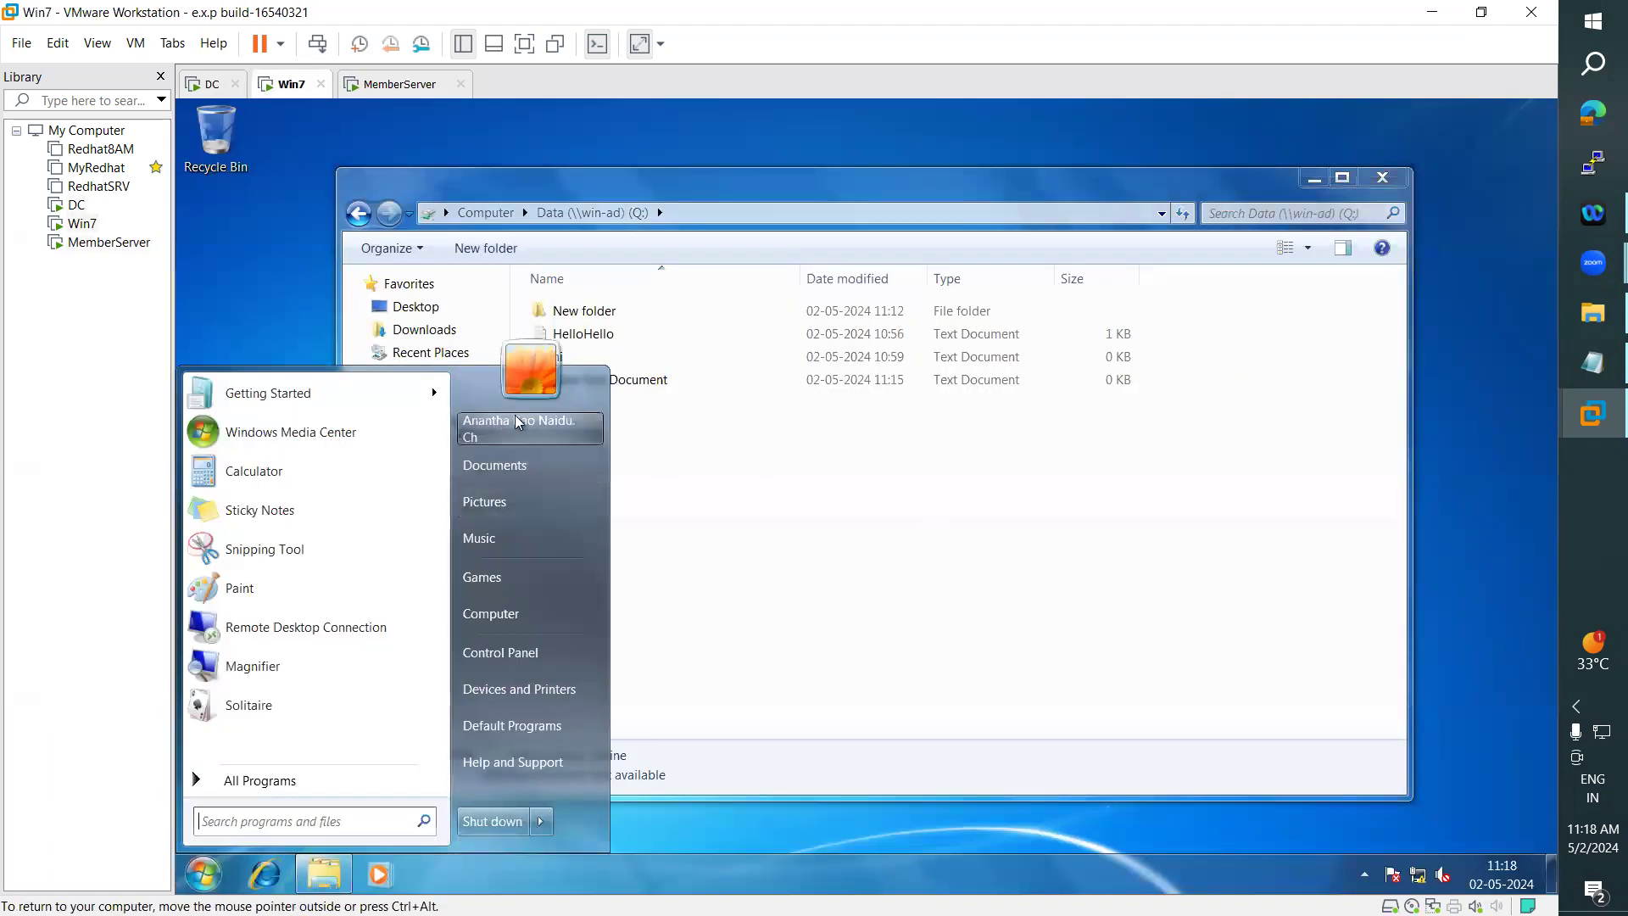
click(795, 483)
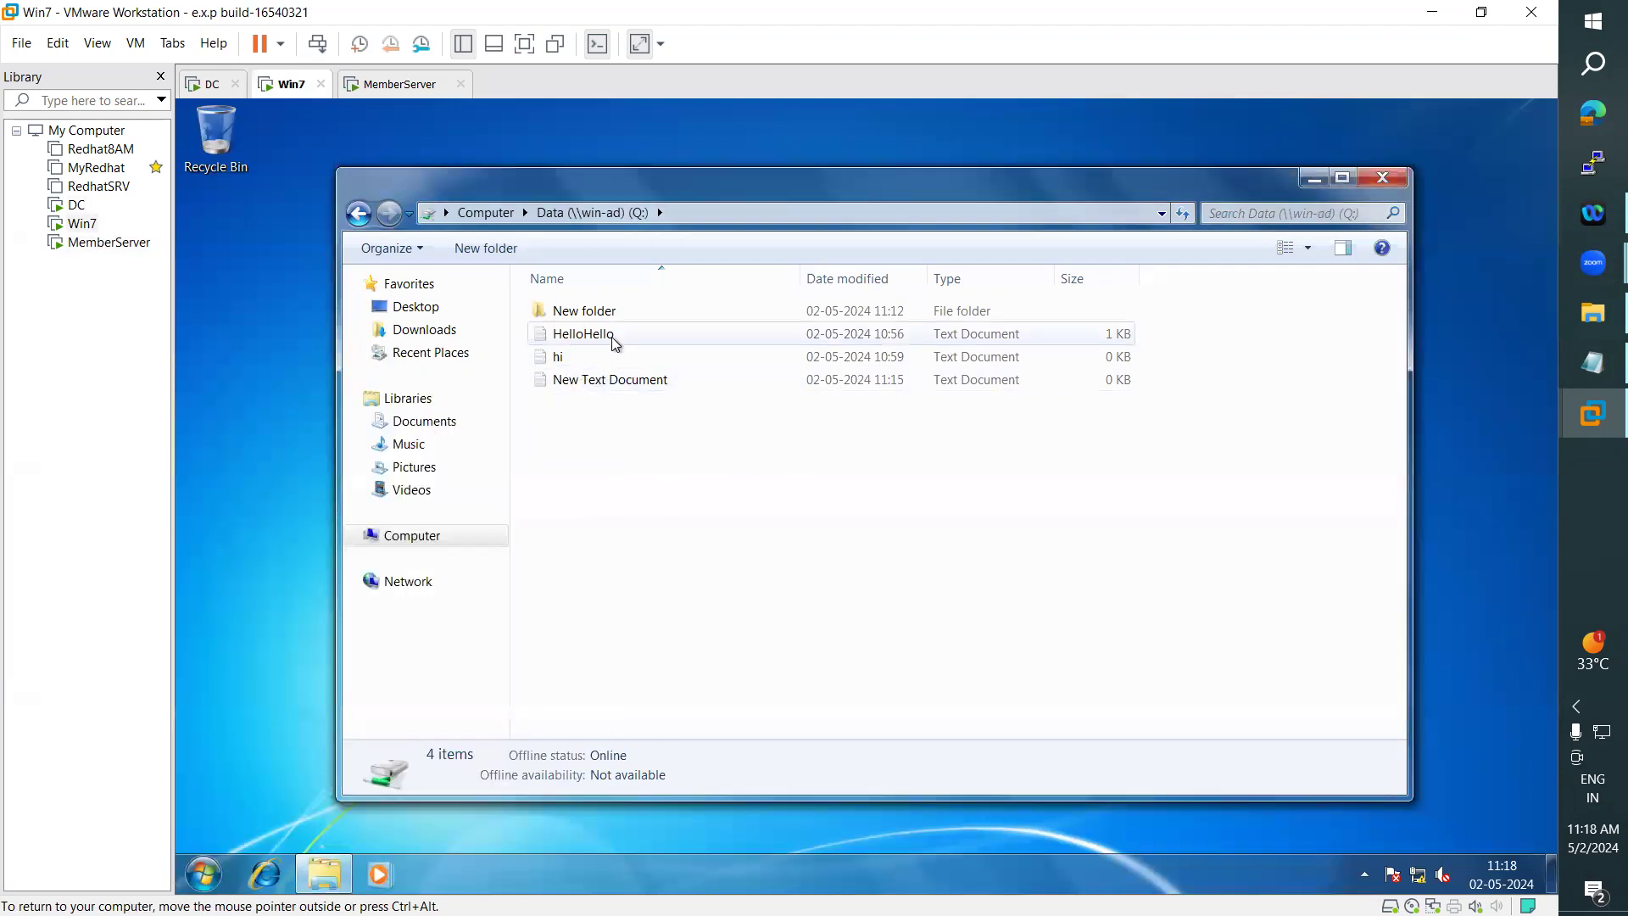
- Review the security and details properties of the Thank you file on the DC, then close them
click(206, 84)
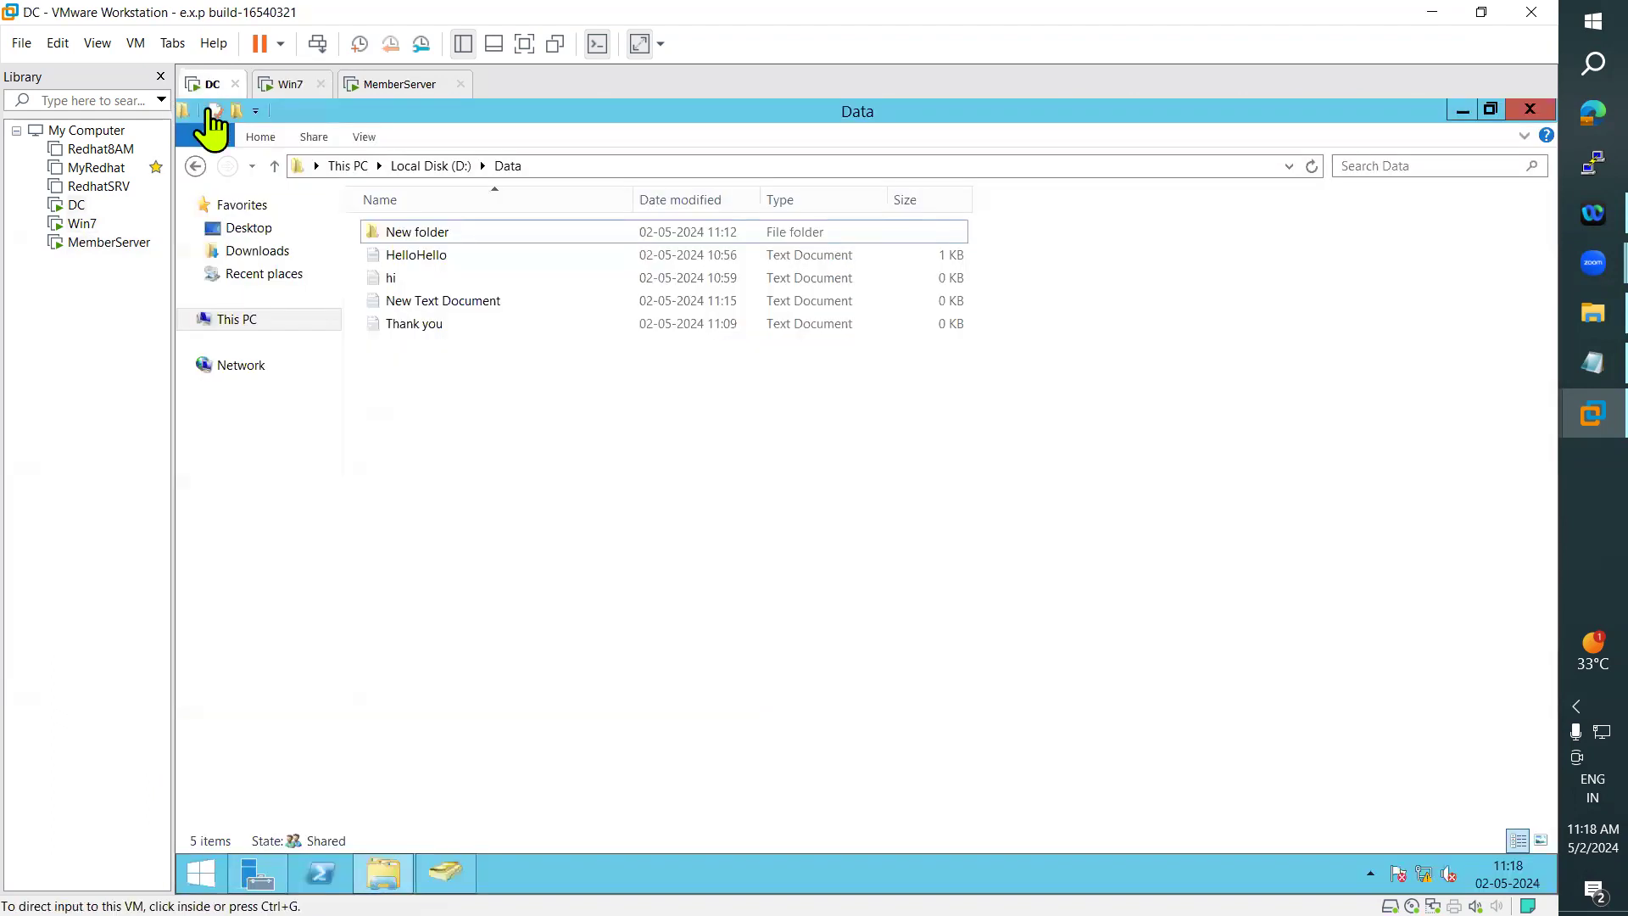
right_click(422, 320)
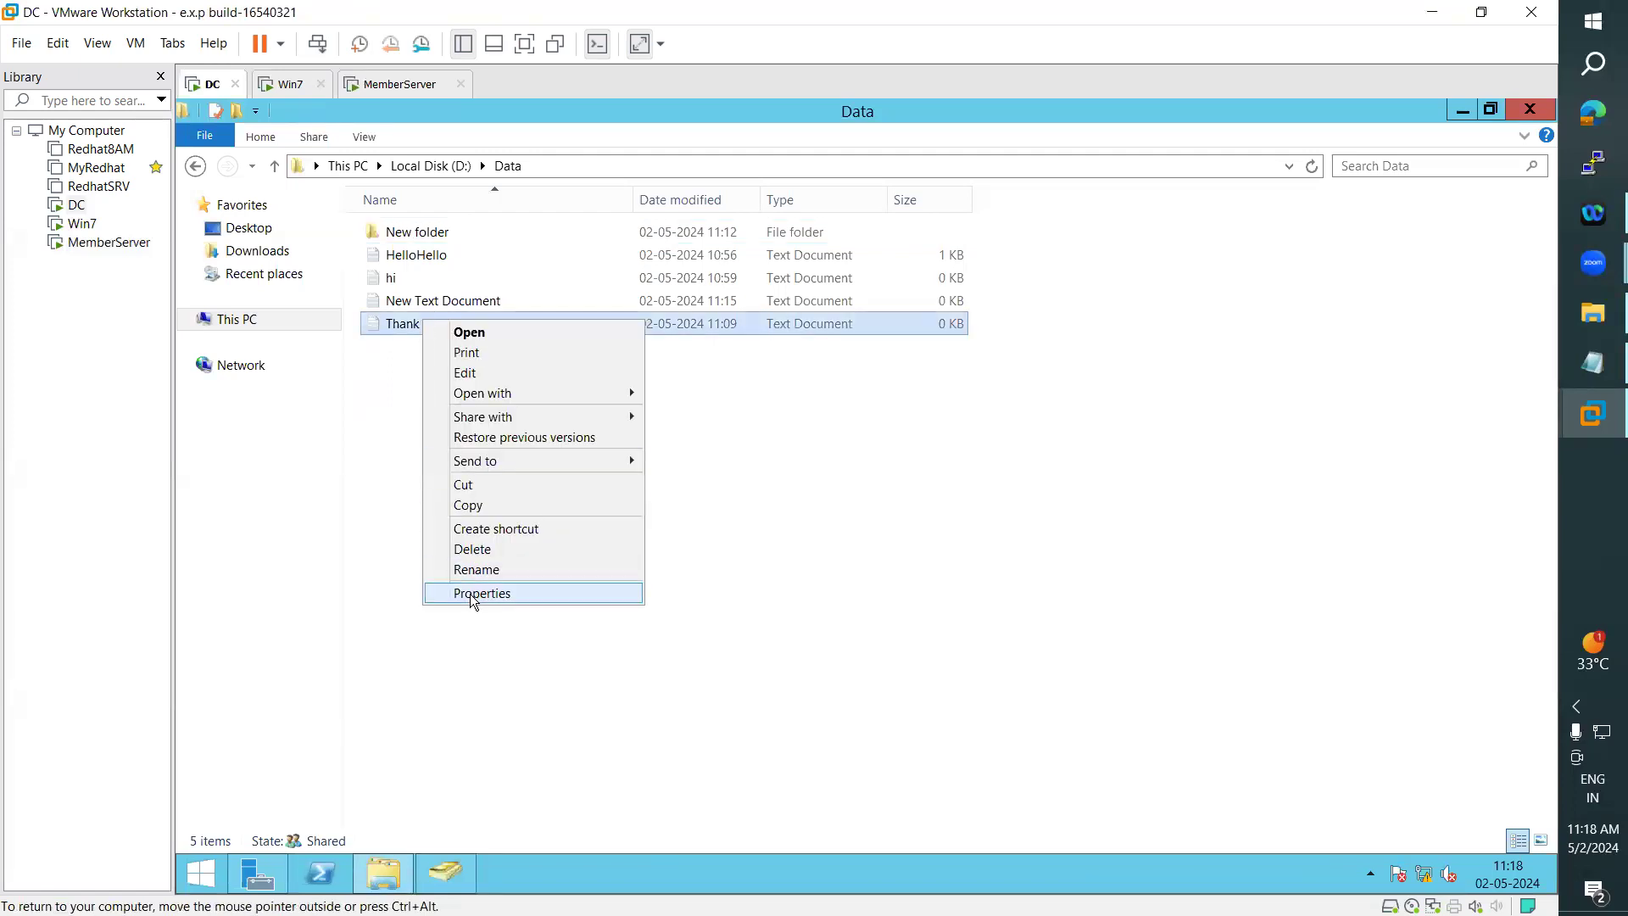
click(473, 594)
drag(659, 331, 954, 258)
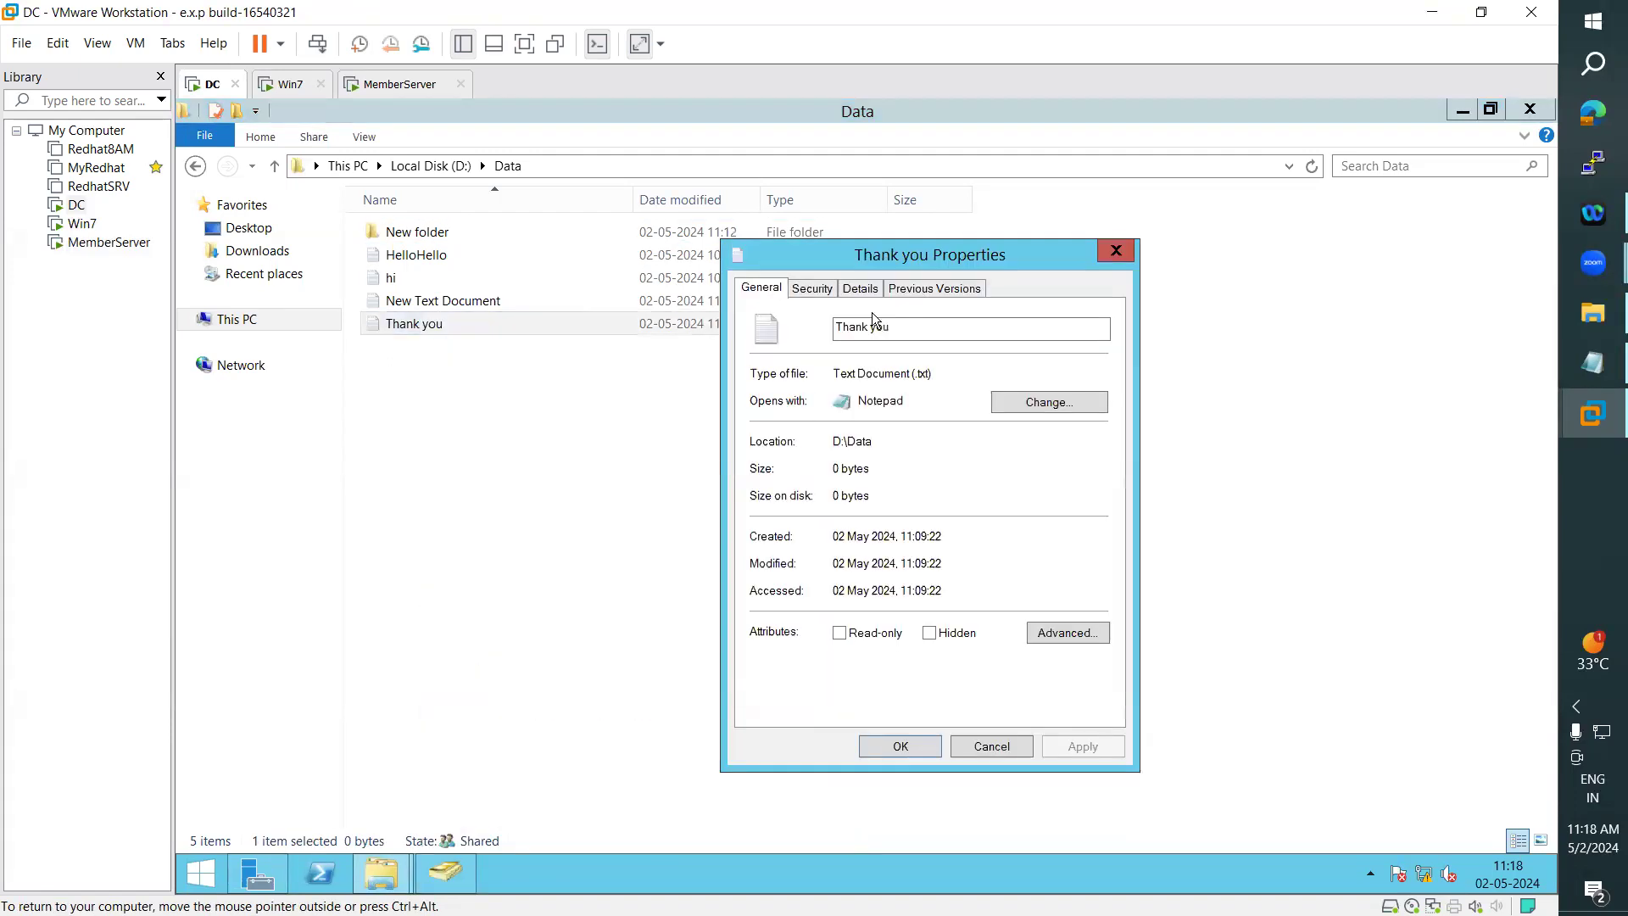
click(837, 288)
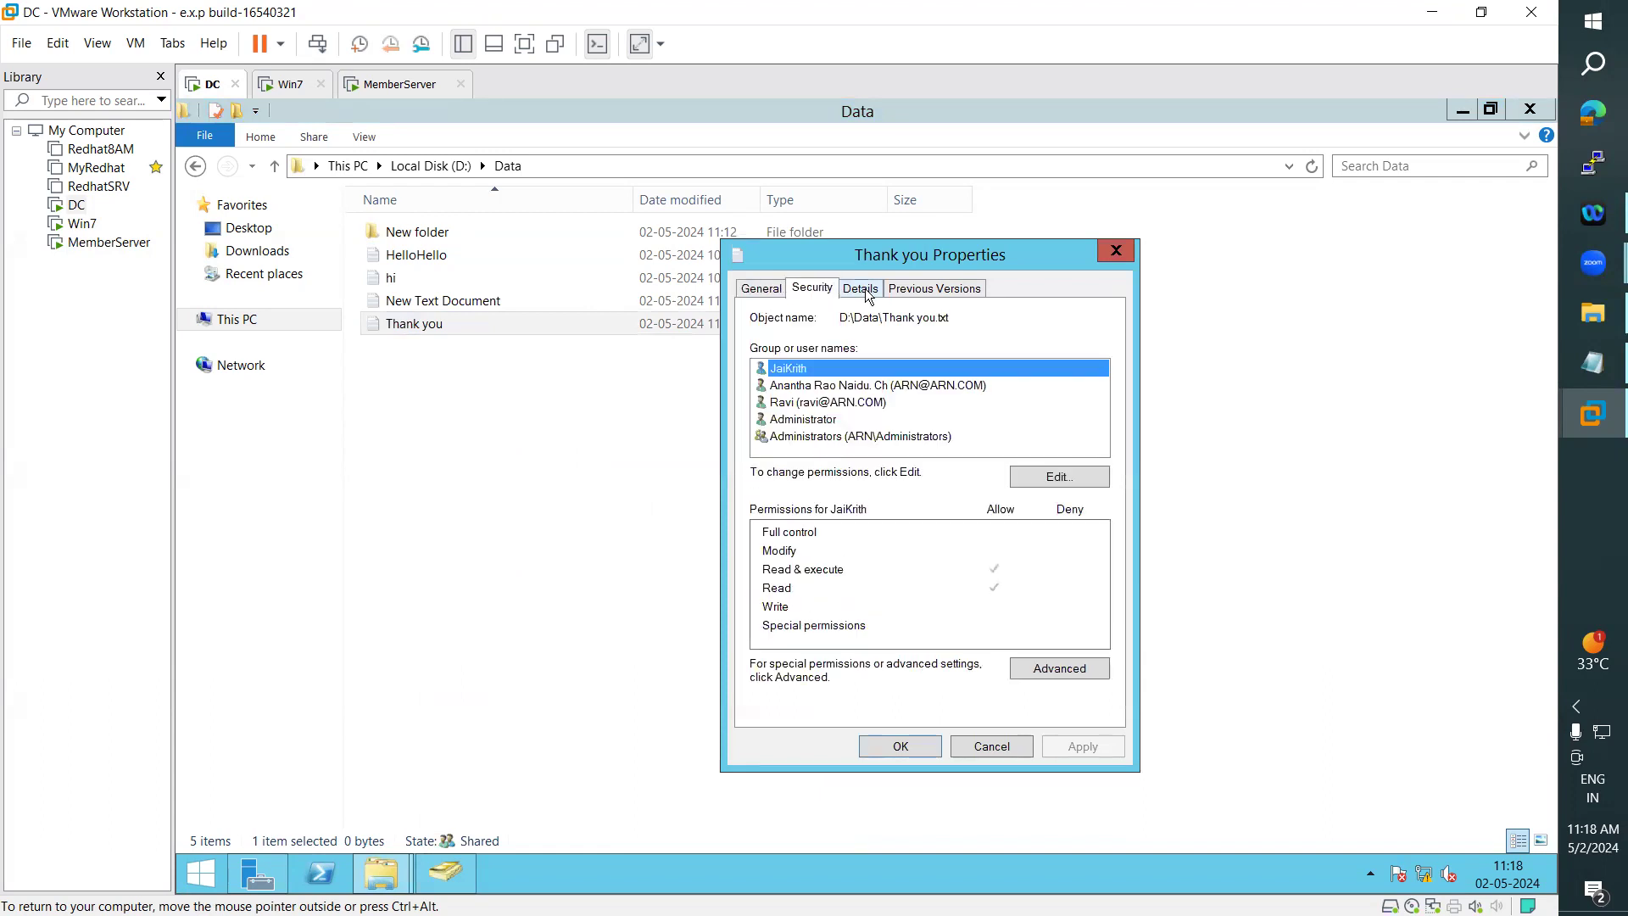
click(861, 288)
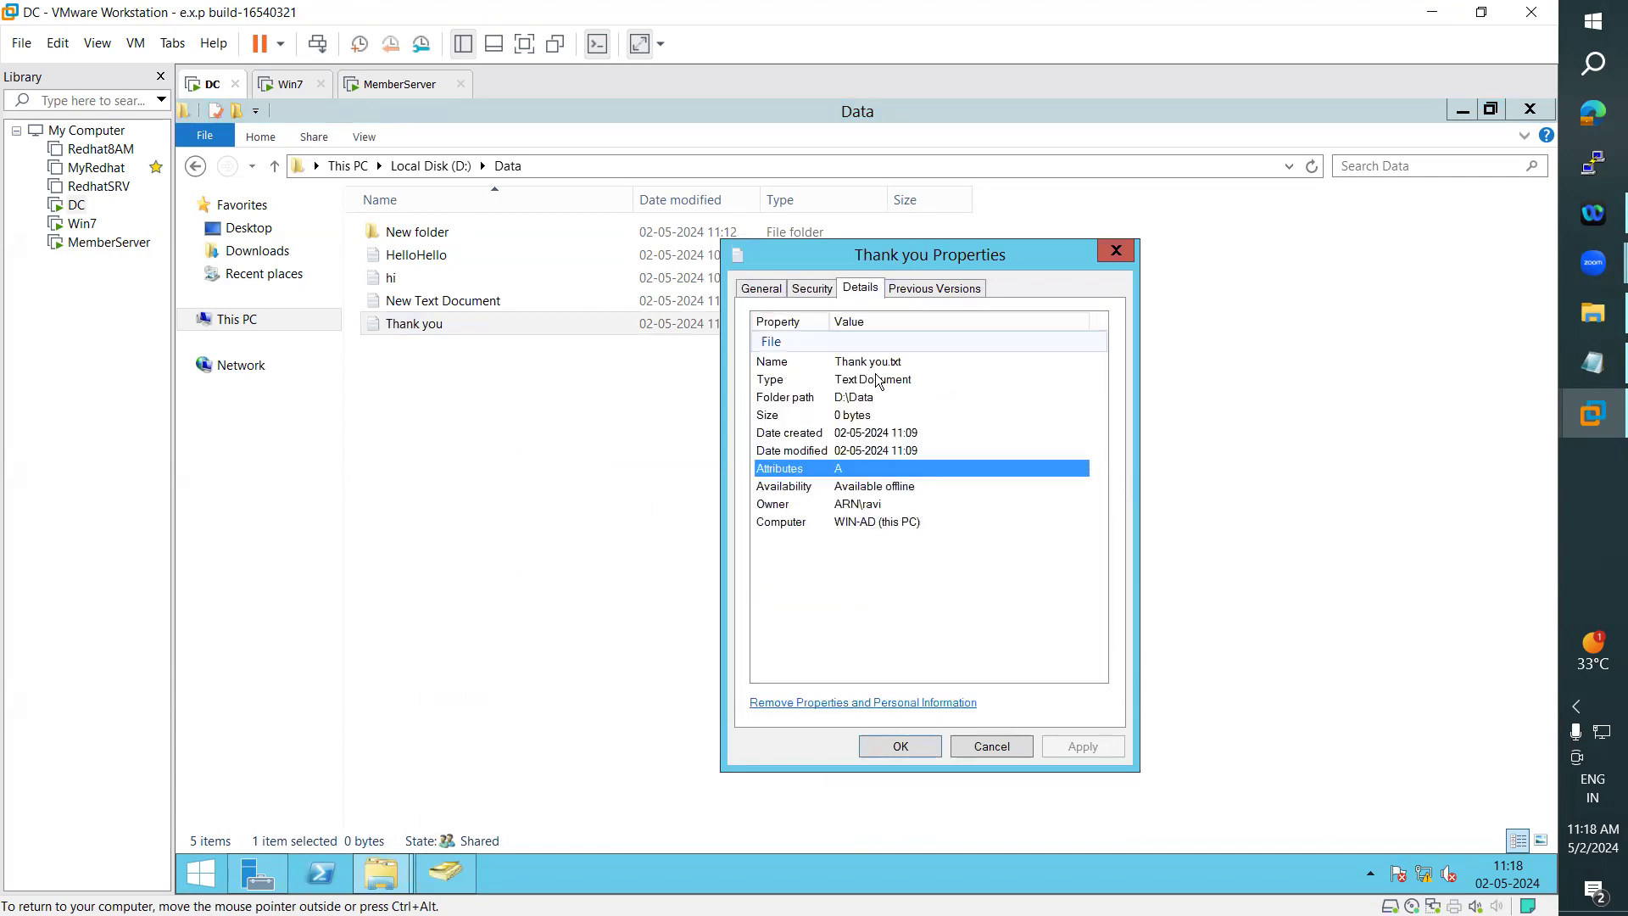
click(819, 293)
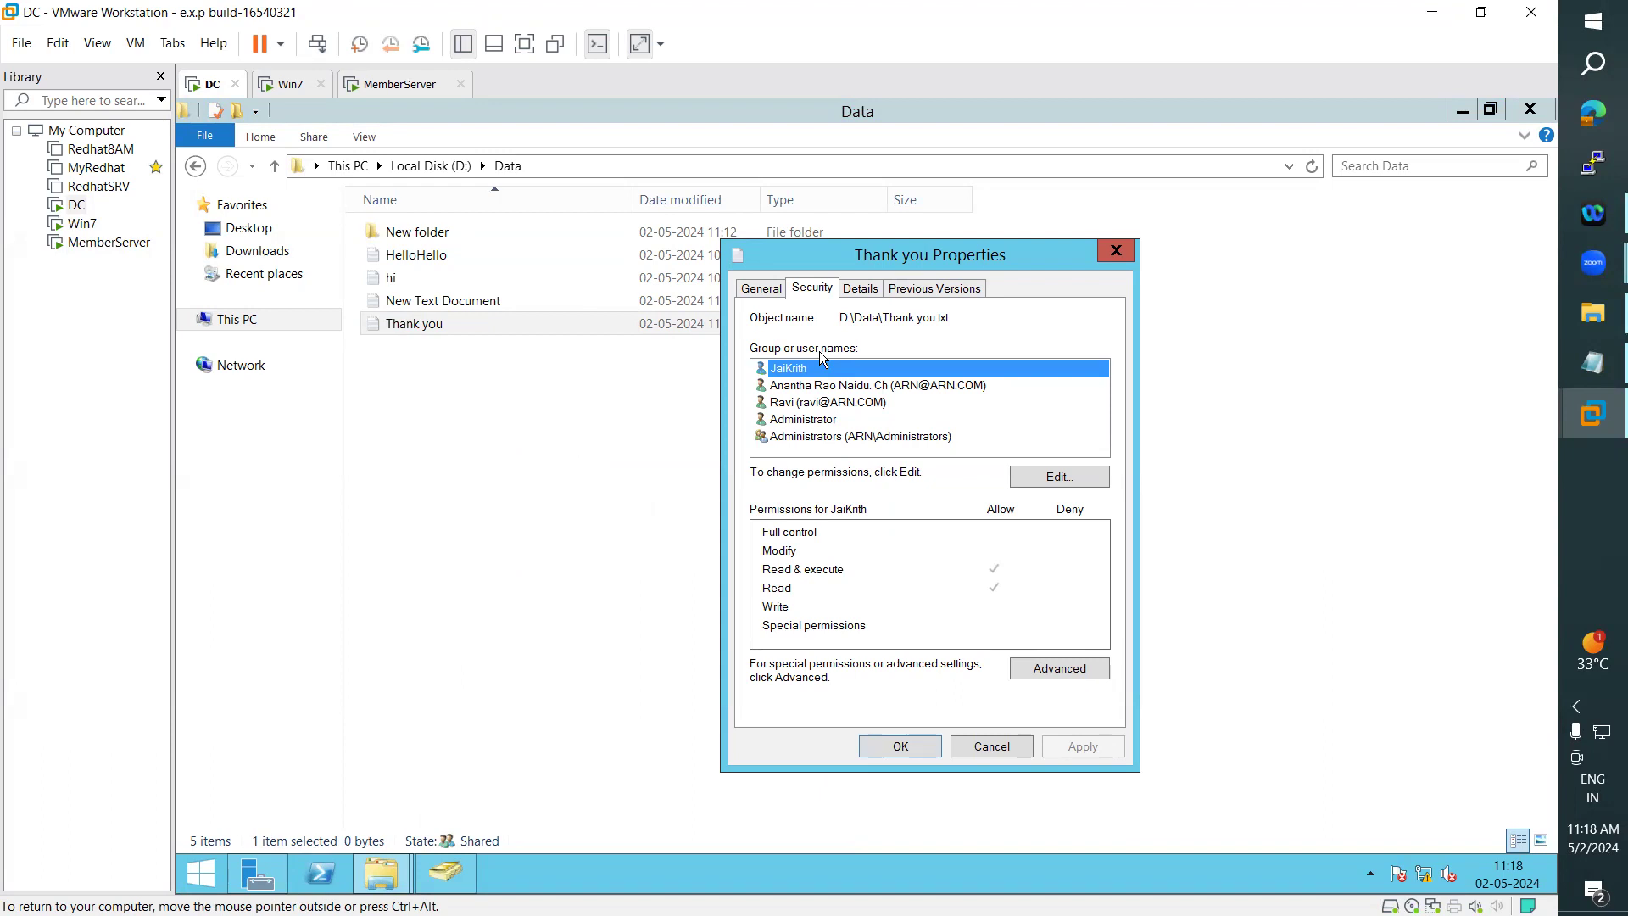
click(1117, 252)
- Check the Data folder on Win7 again and log off the current user there
click(302, 85)
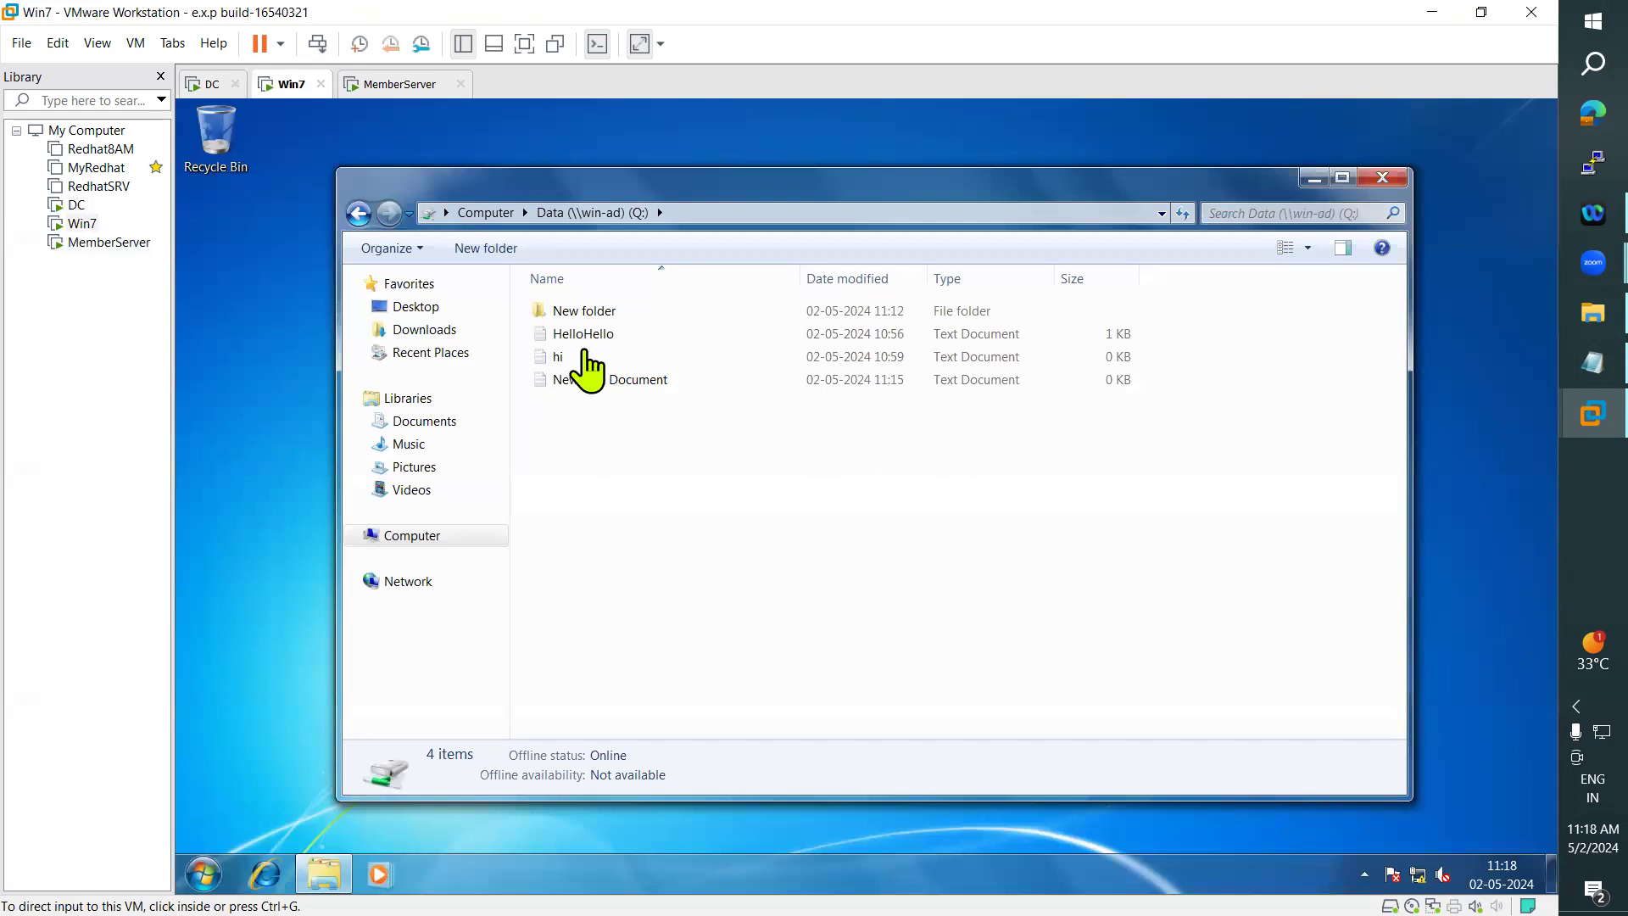
click(210, 874)
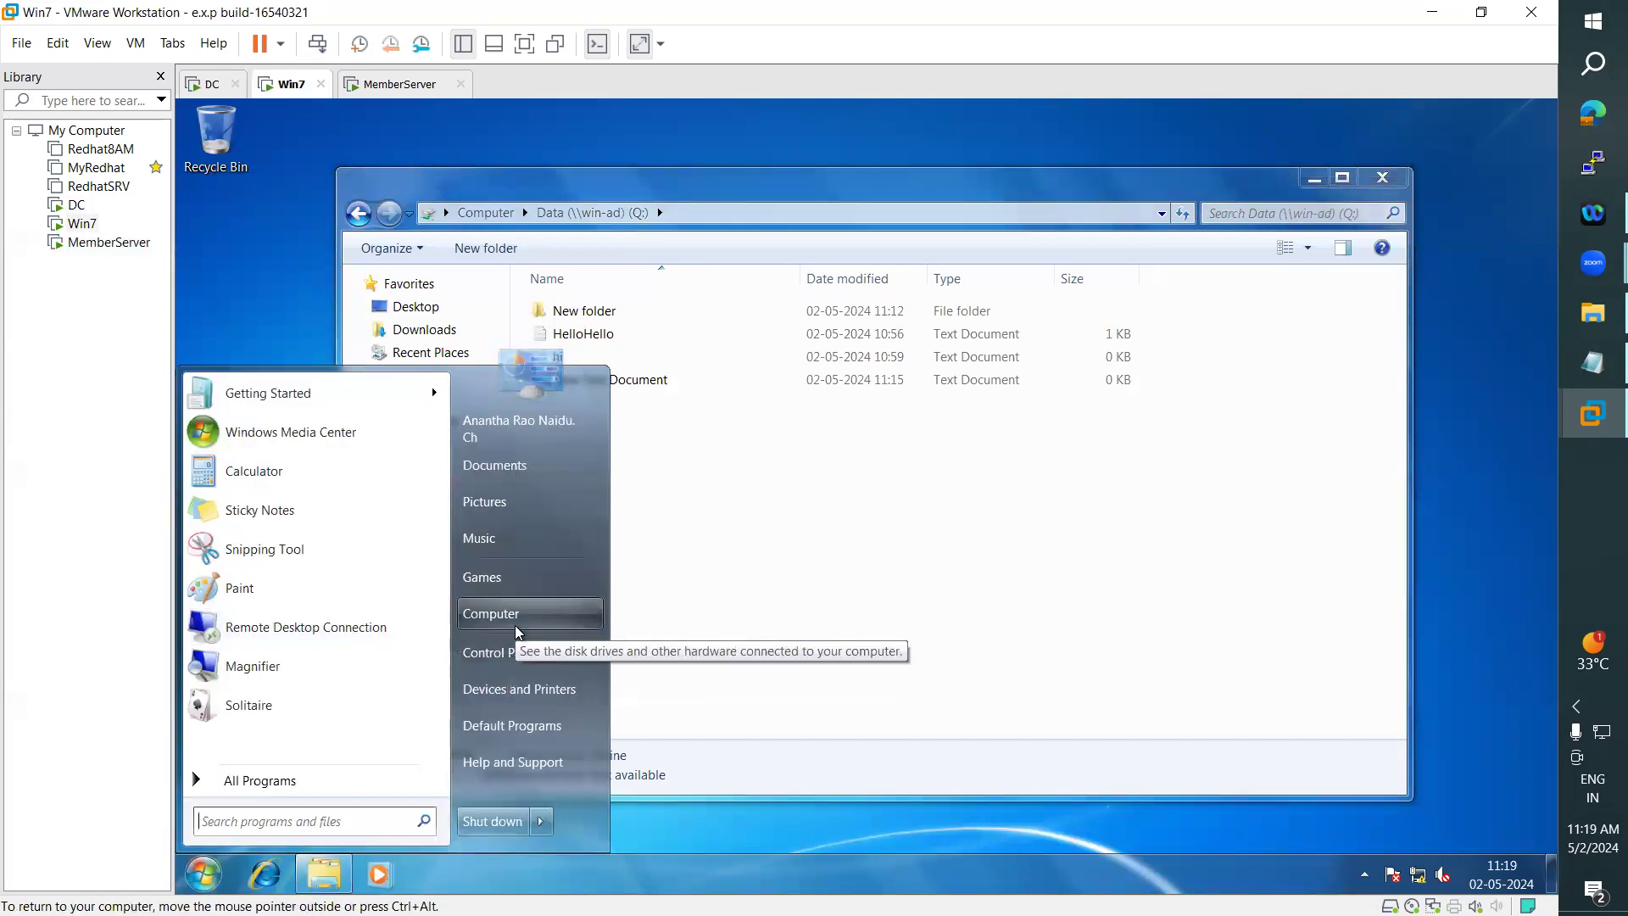
mouse_move(540, 823)
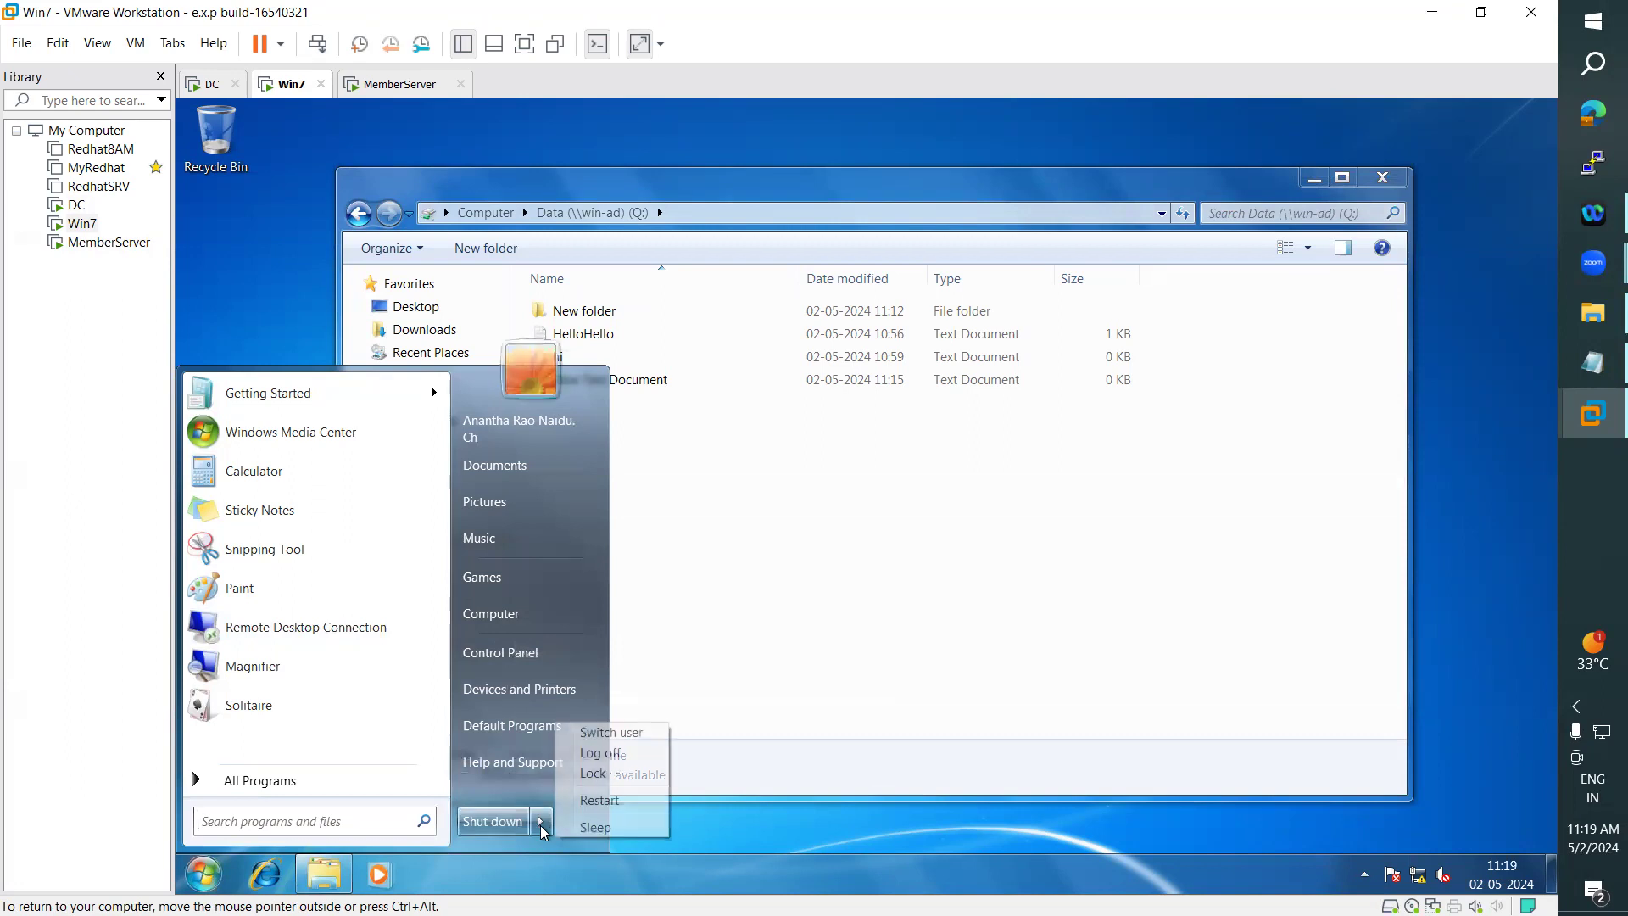
click(607, 754)
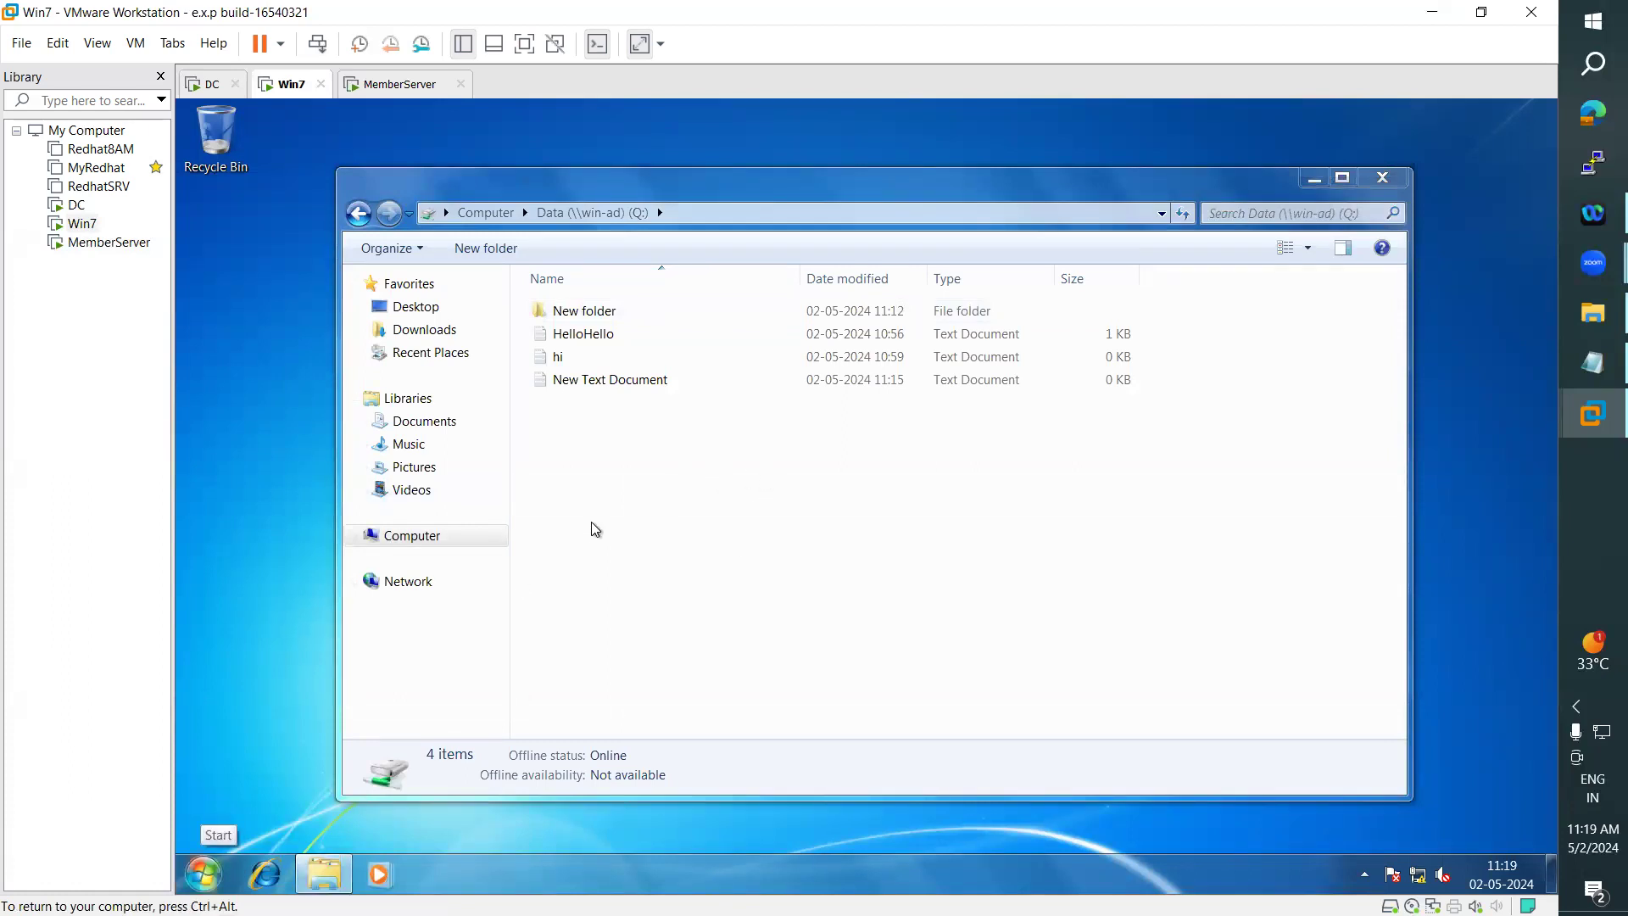
- Compare the Data folder contents on MemberServer and the DC, and check the Win7 logon screen
key(ctrl+alt+Insert)
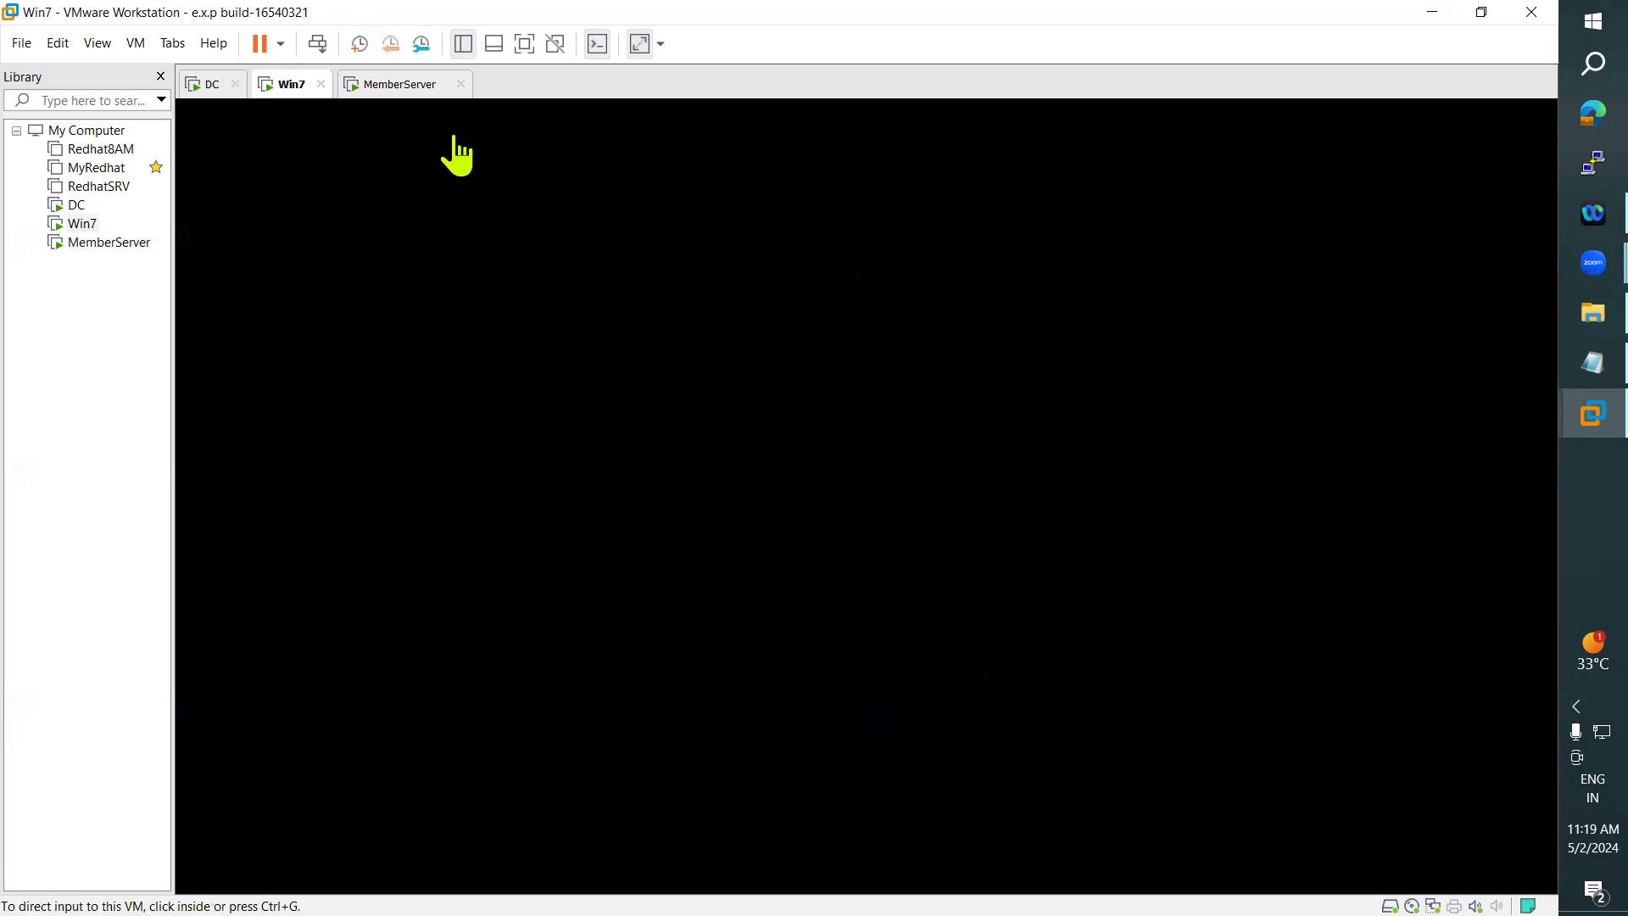
click(395, 84)
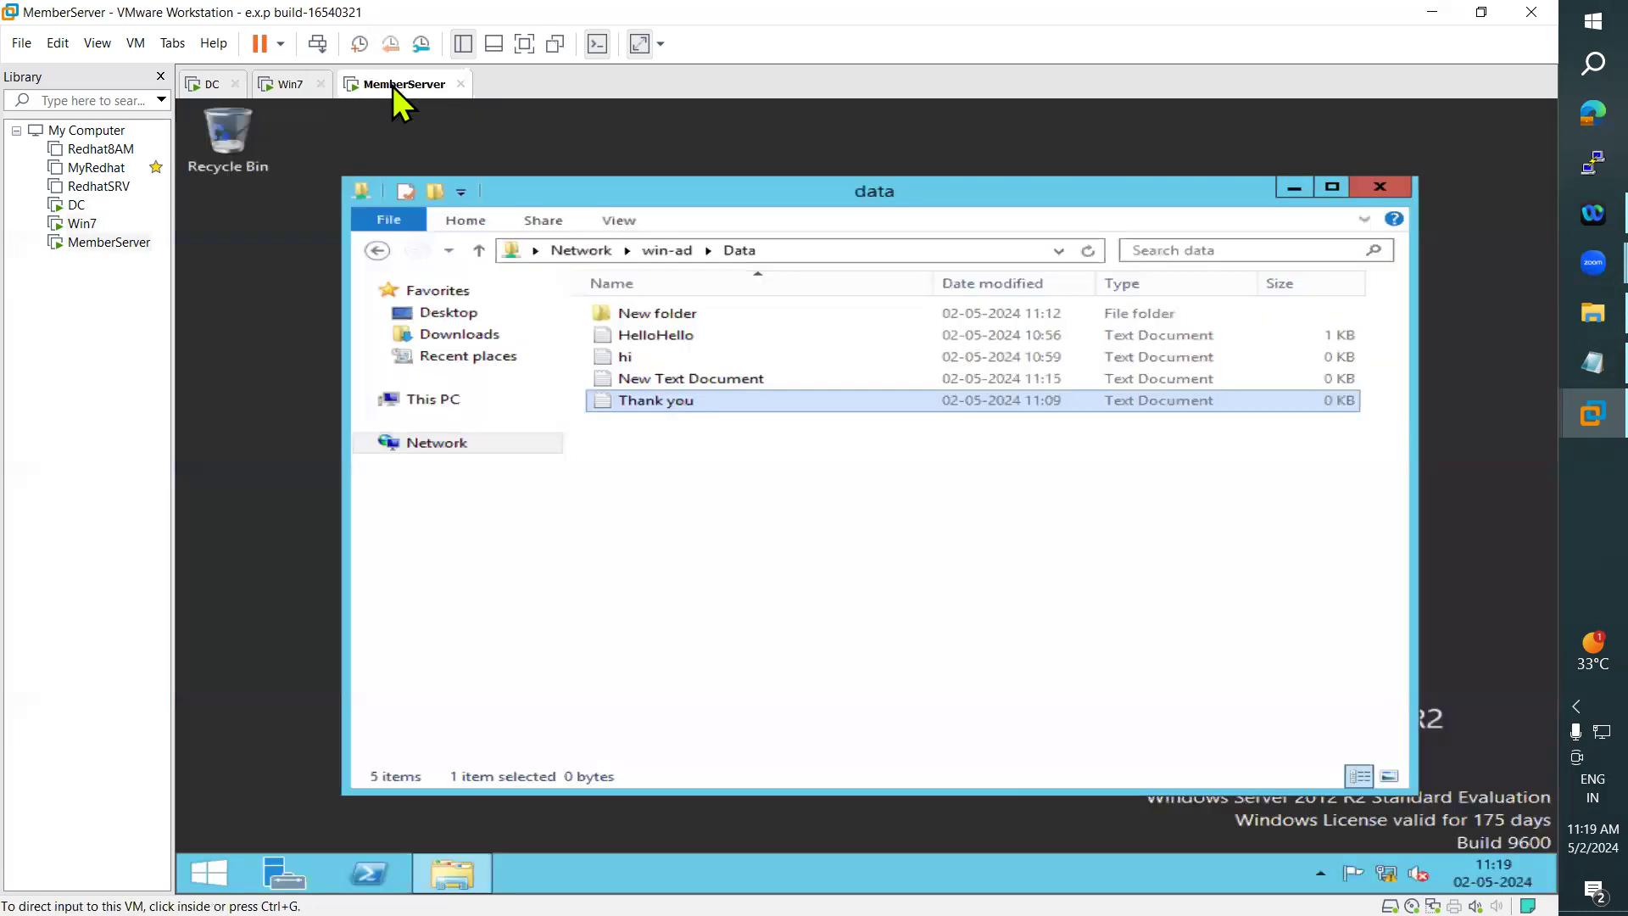
click(208, 85)
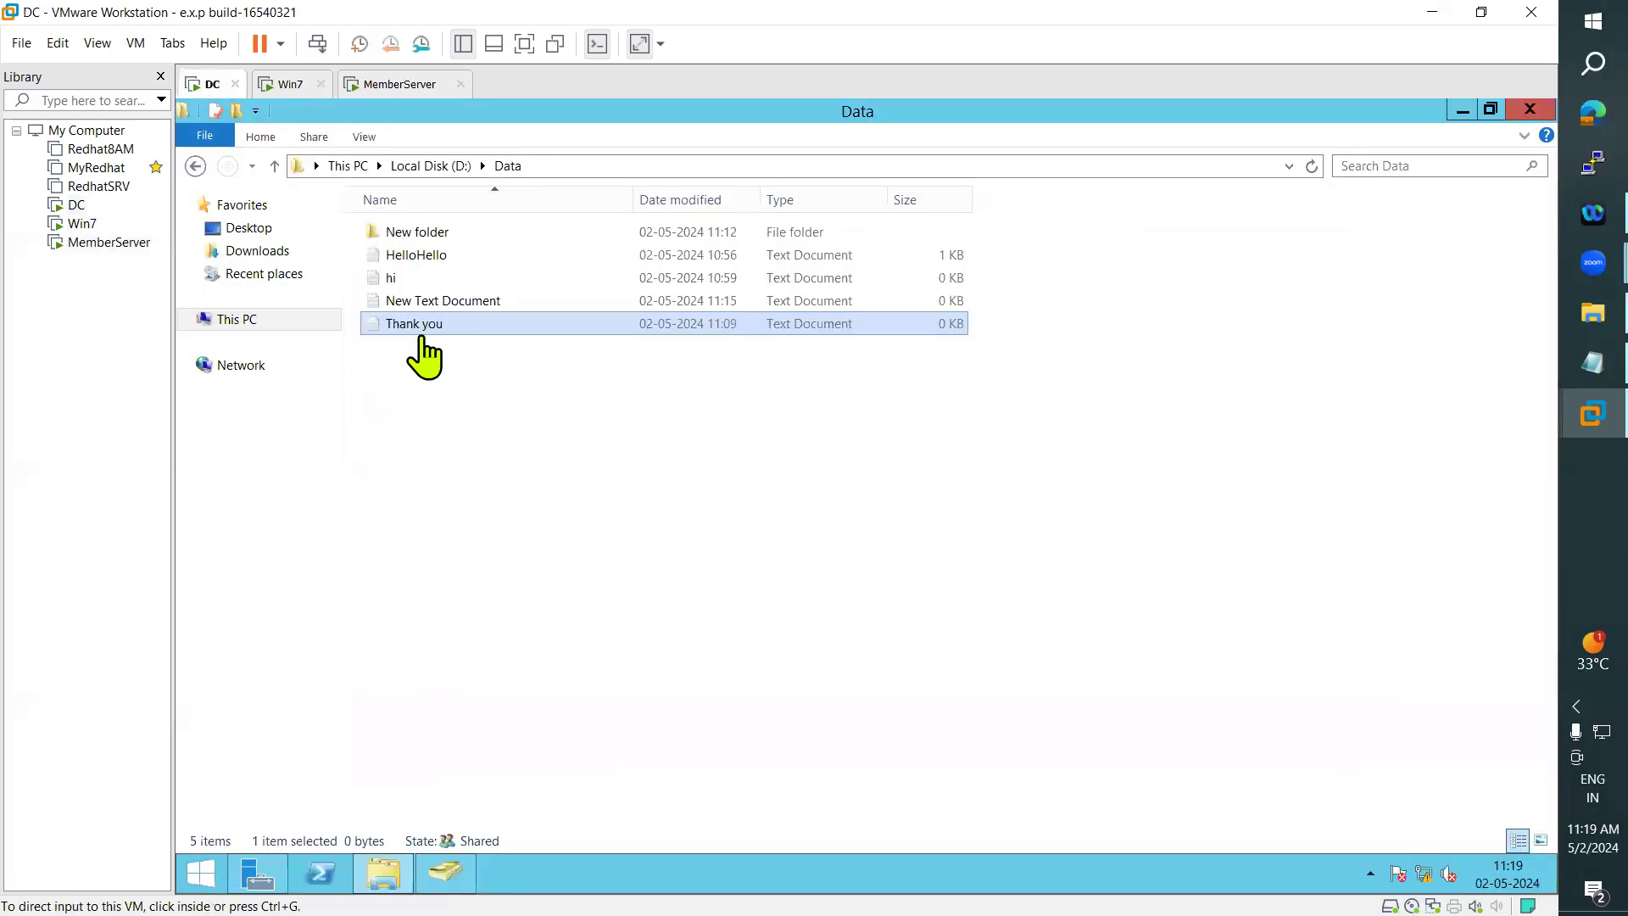
click(293, 88)
click(388, 85)
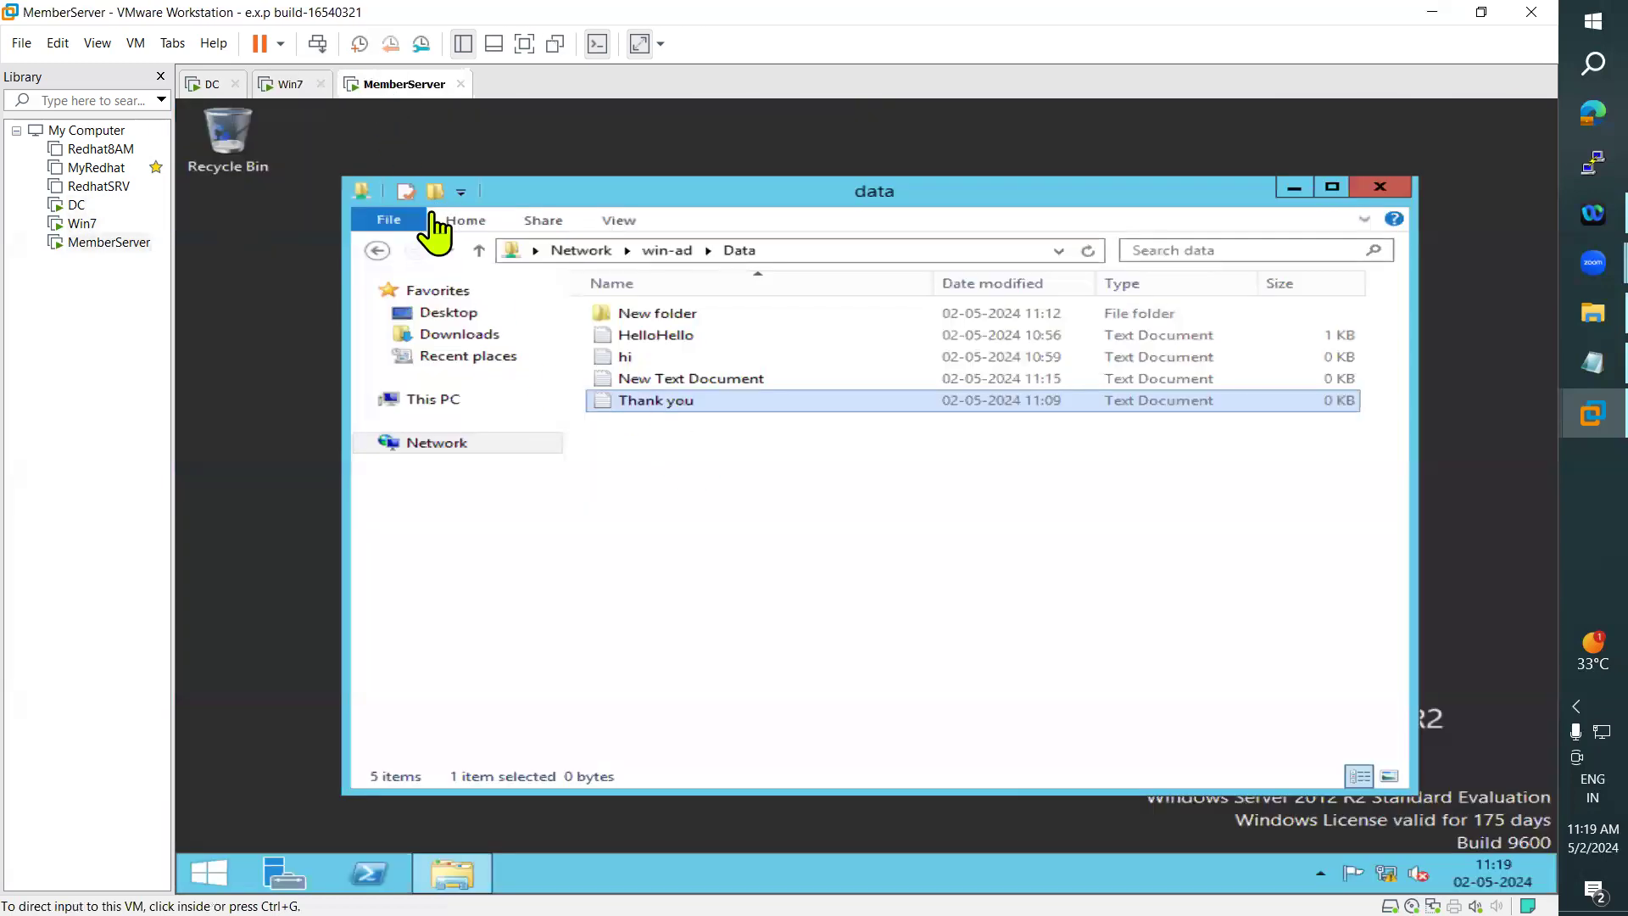
click(204, 85)
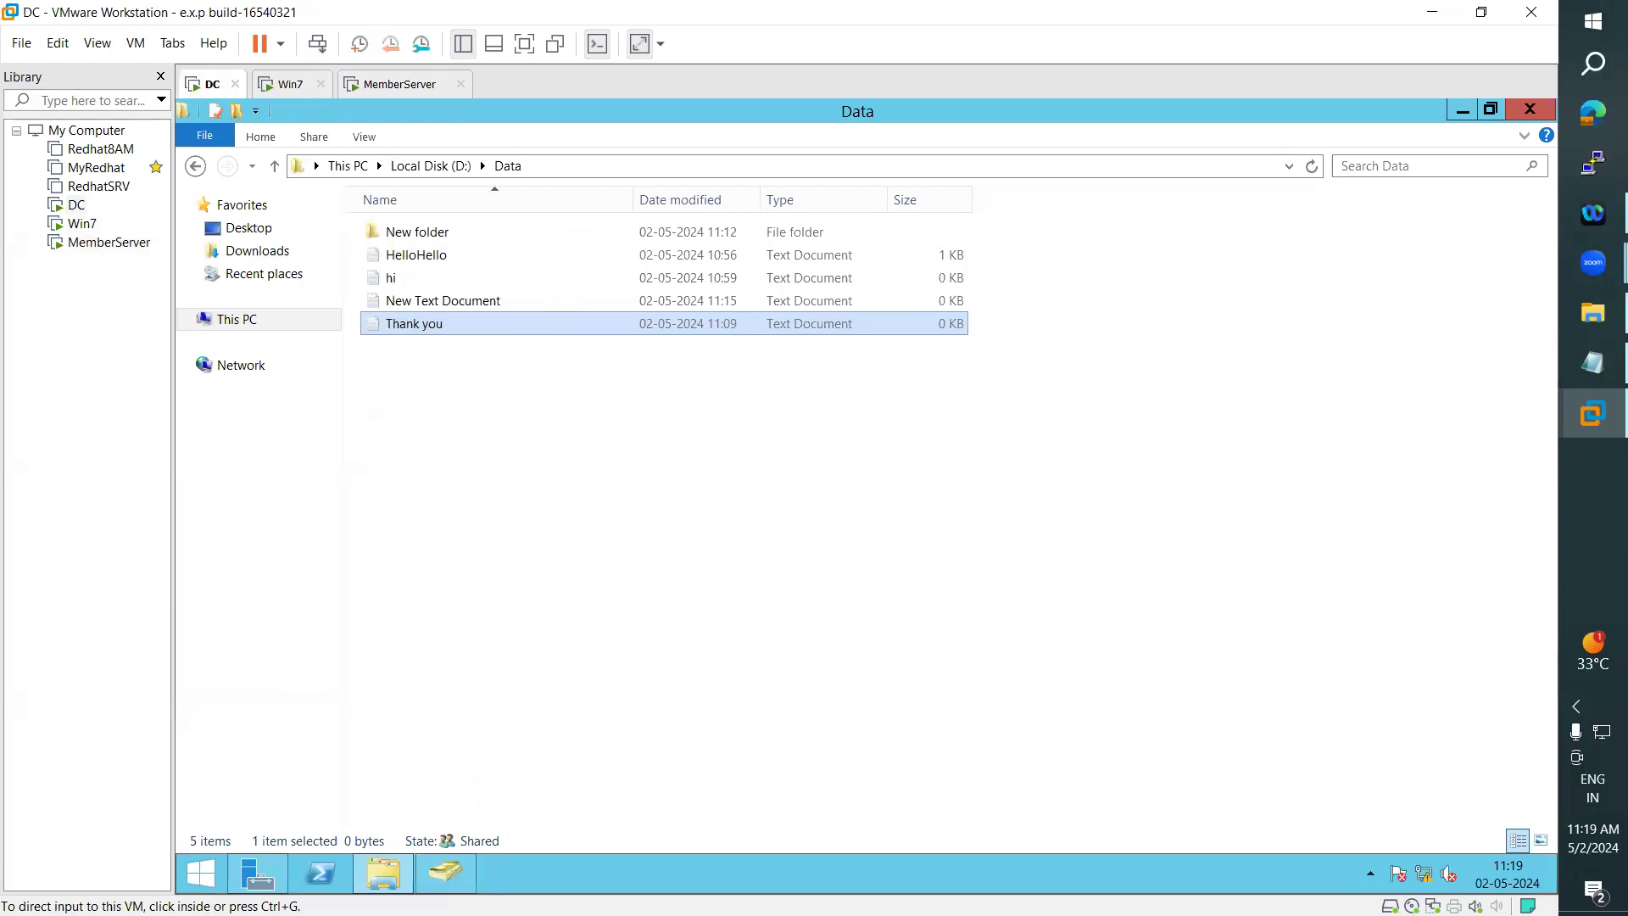
click(287, 85)
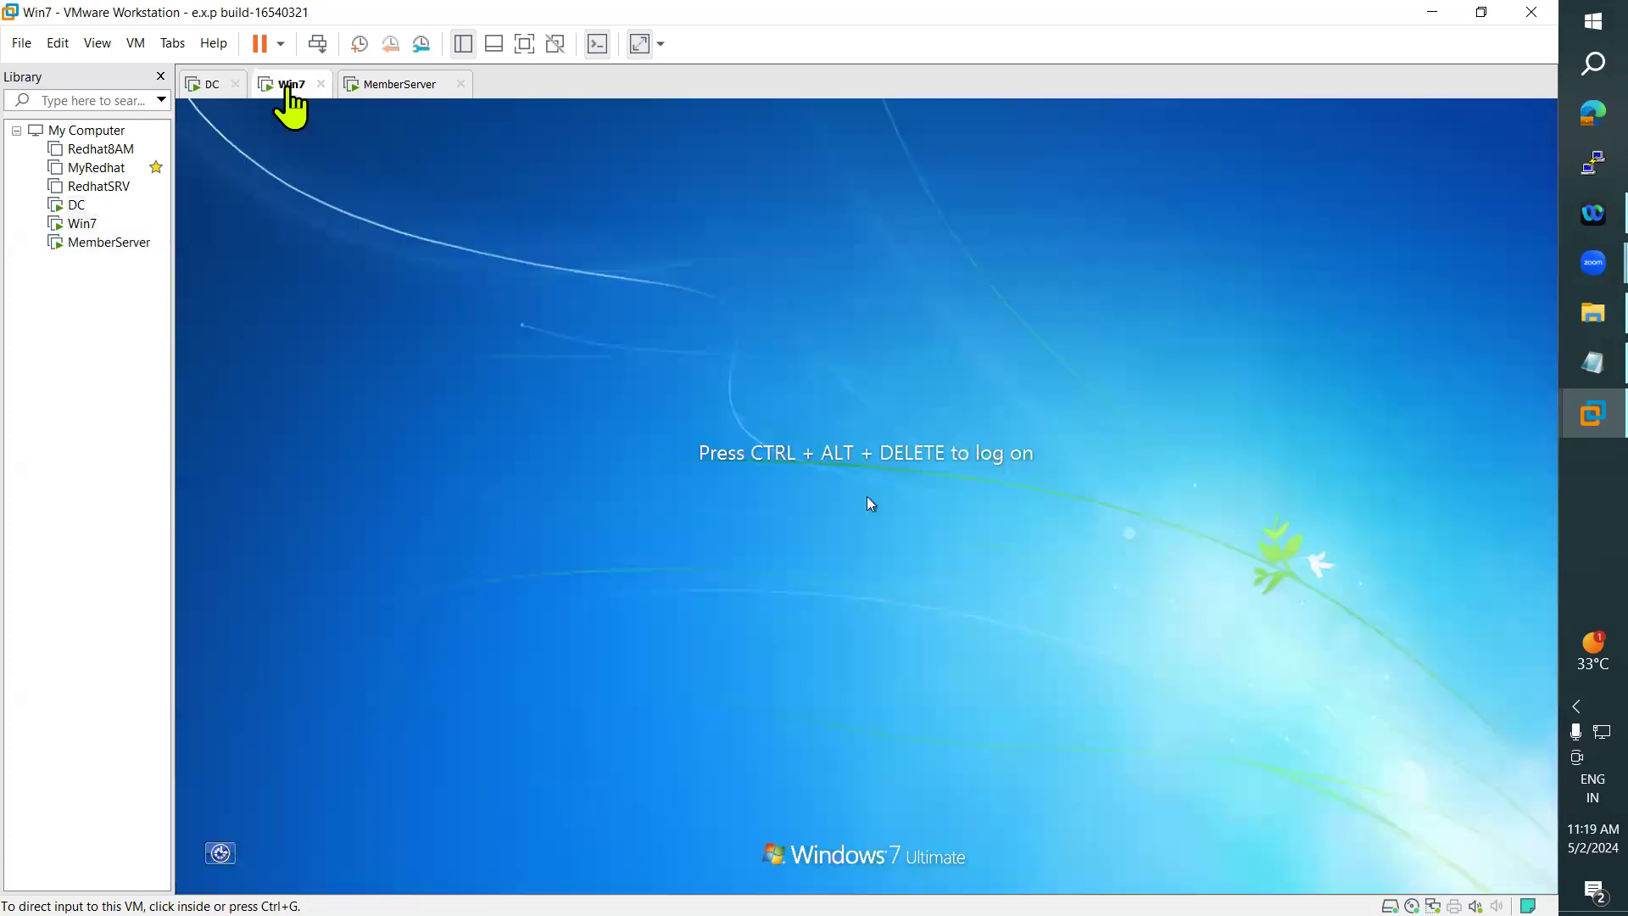
click(202, 85)
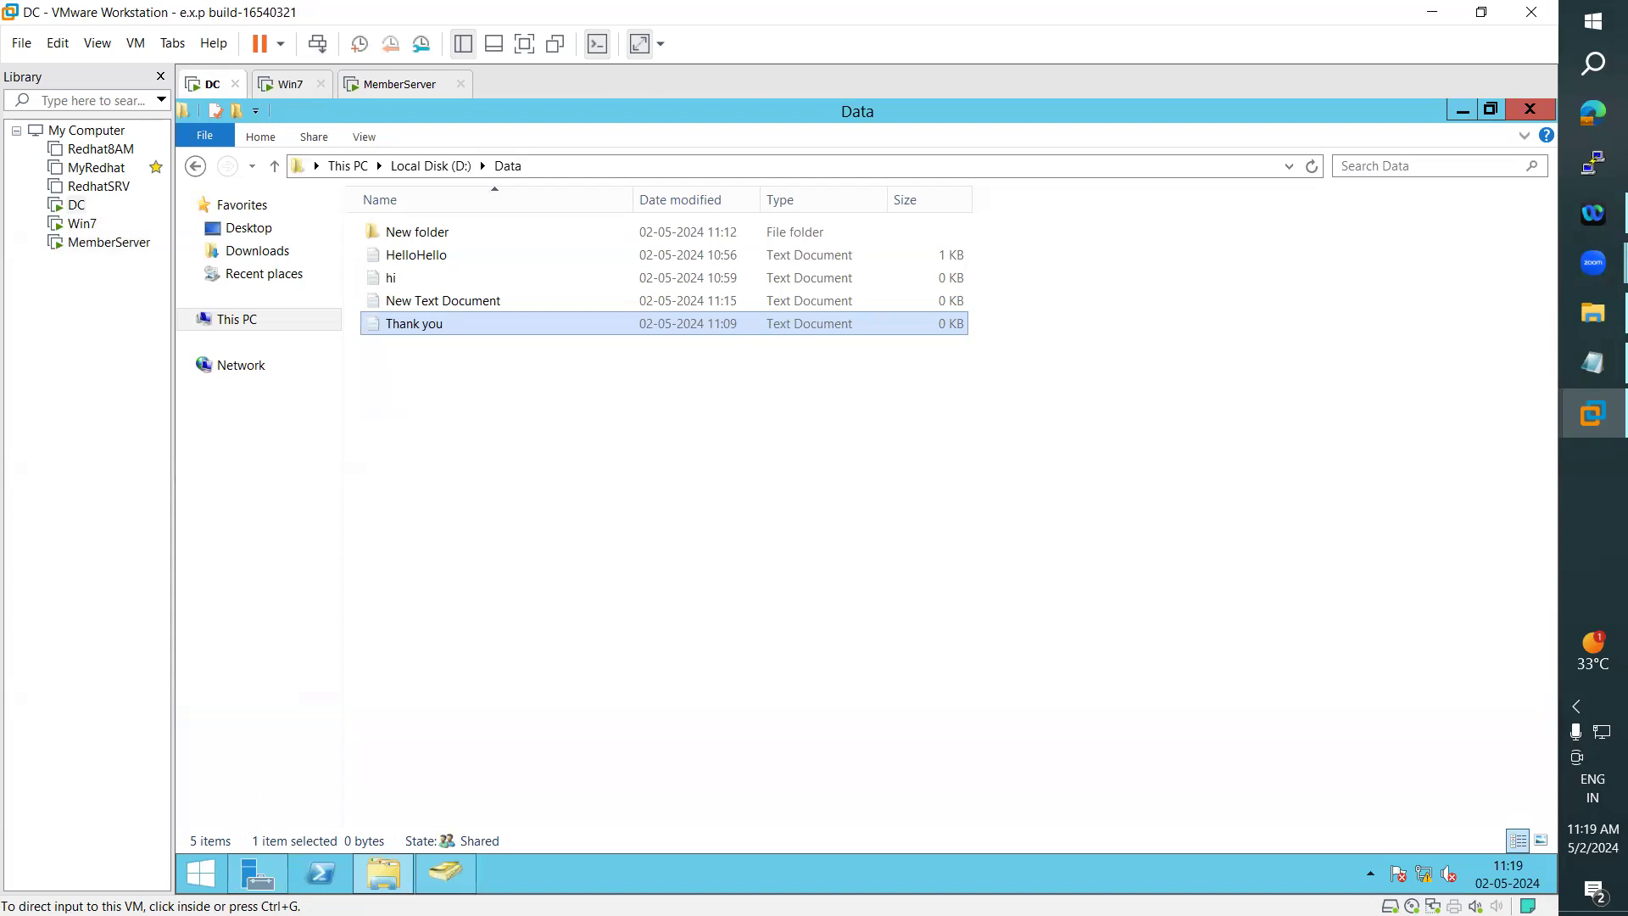
- Close Active Directory Users and Computers and the Data folder on the DC, and sign out the administrator
click(445, 871)
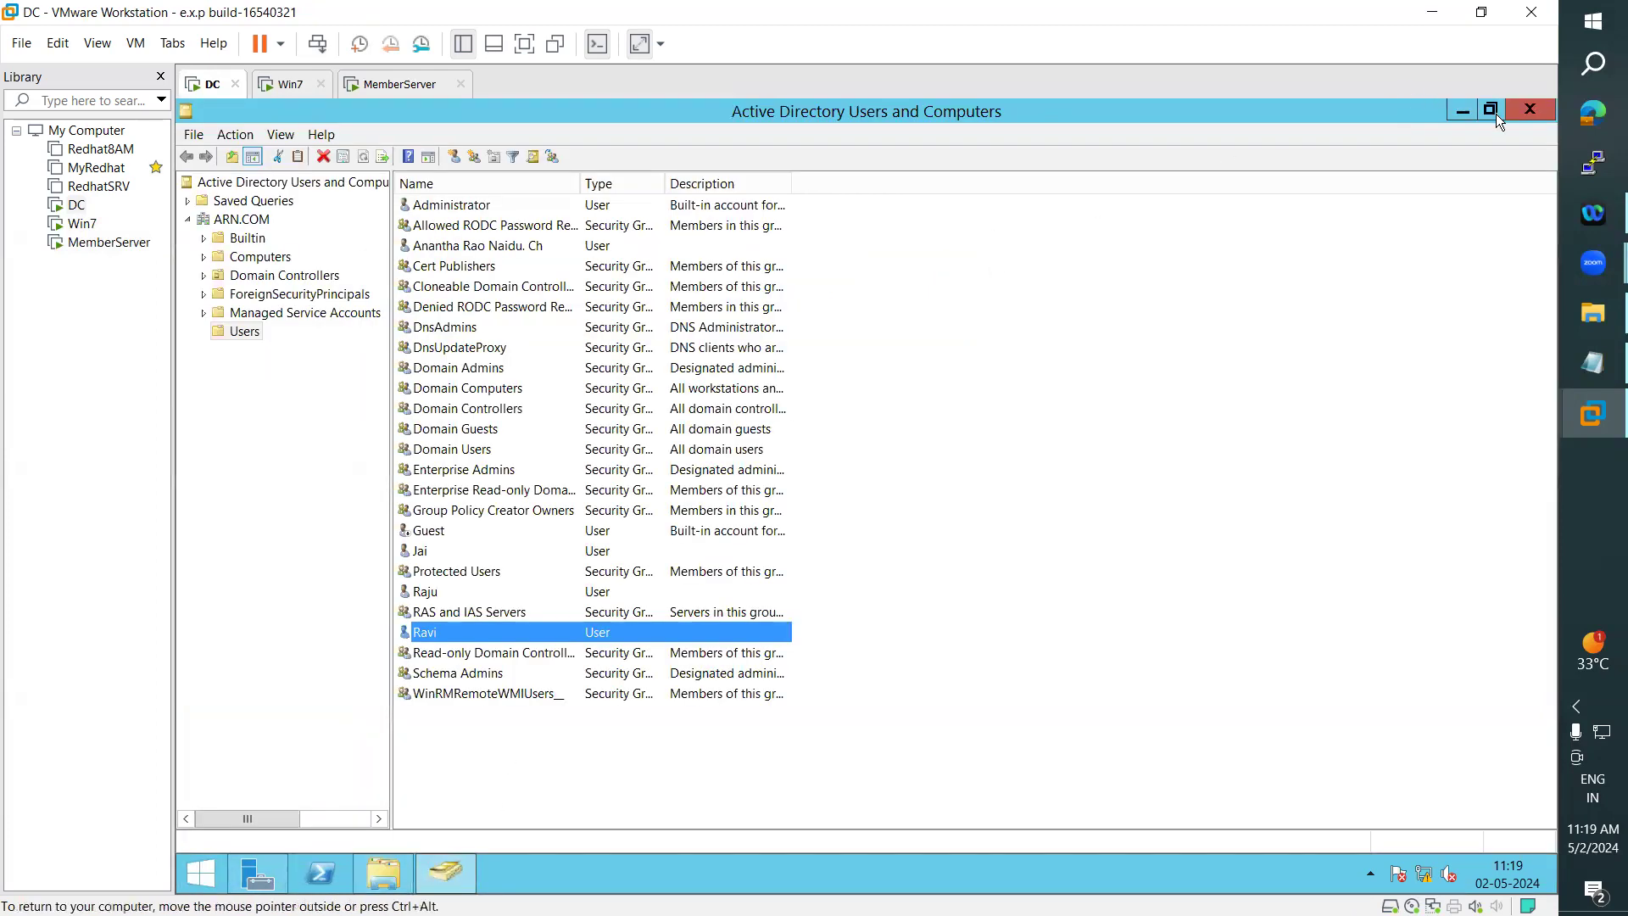
click(1526, 112)
click(1532, 112)
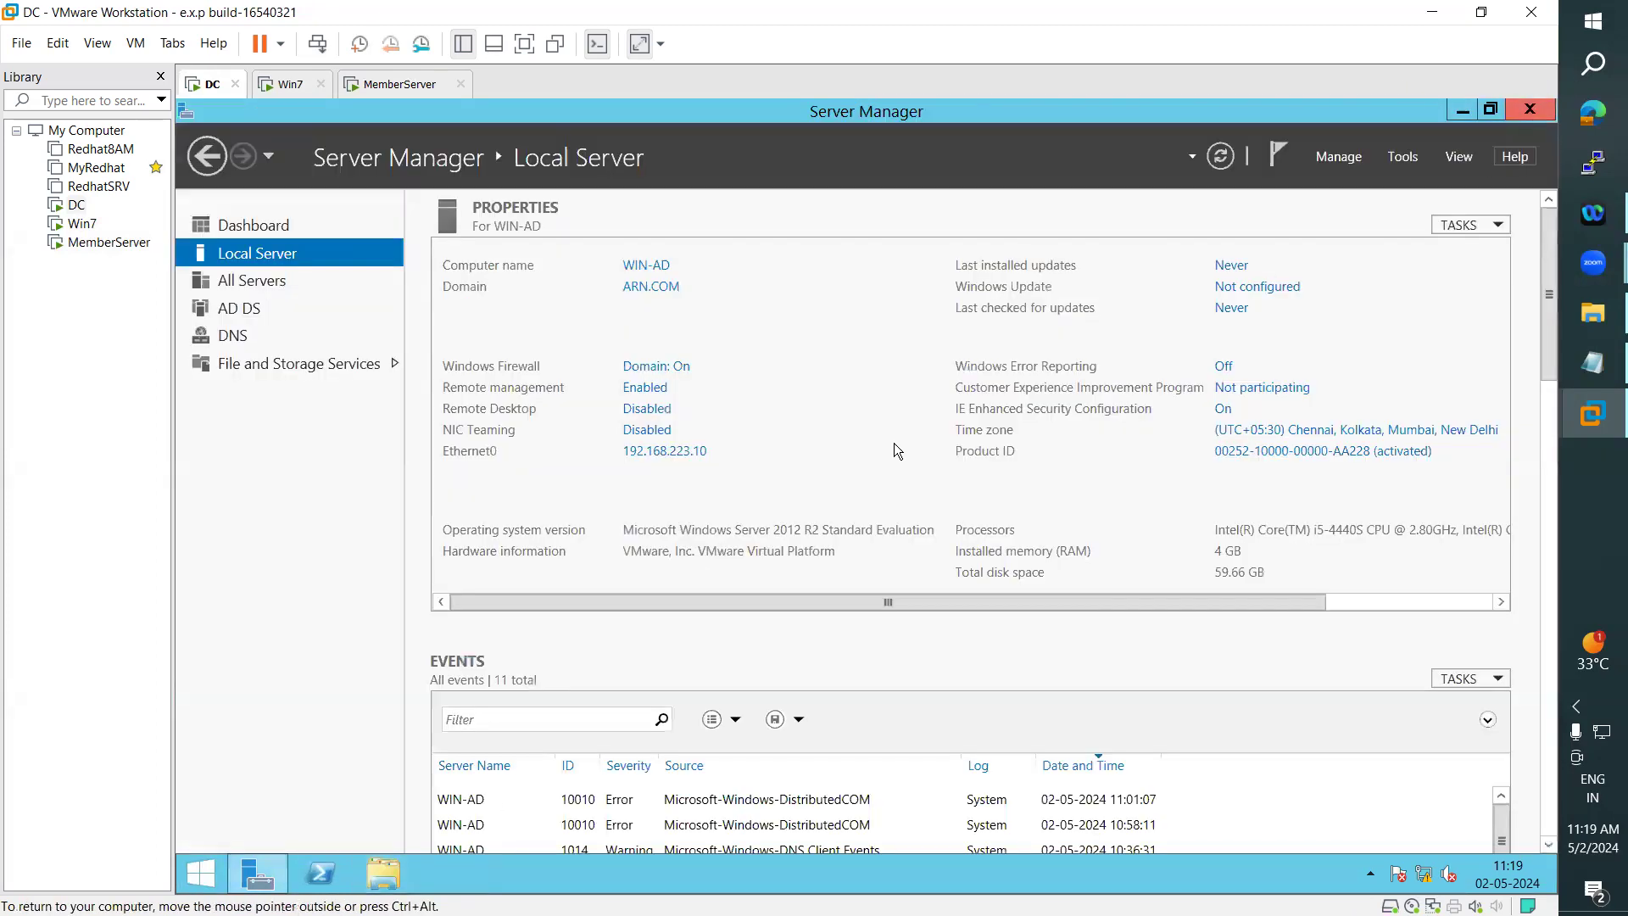
click(201, 873)
click(1348, 166)
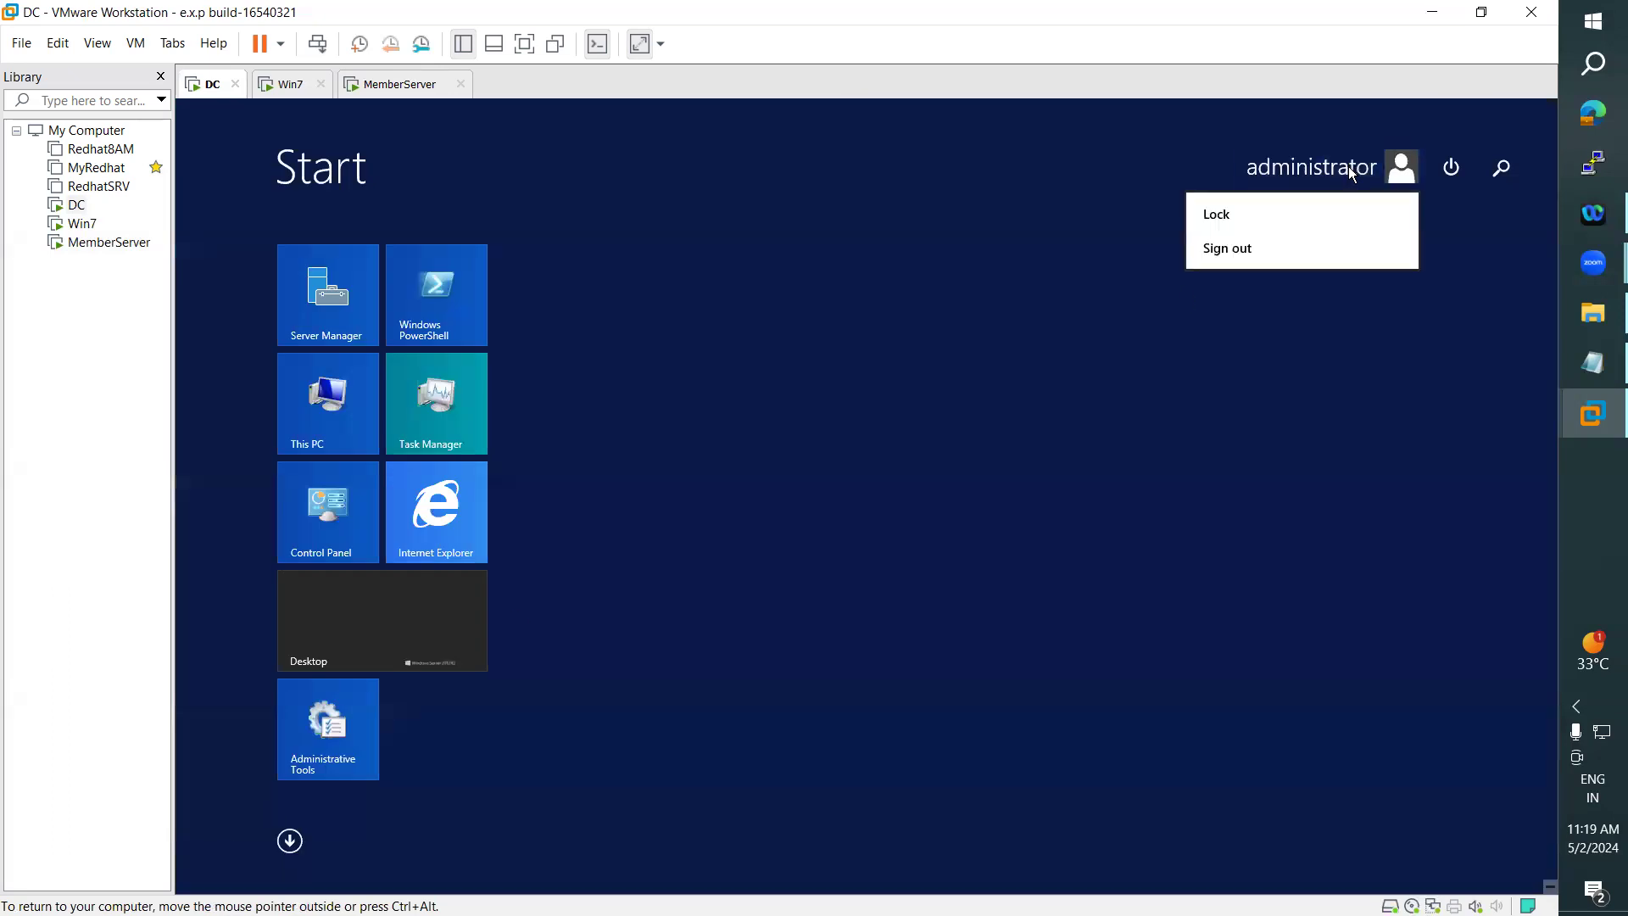
click(1221, 252)
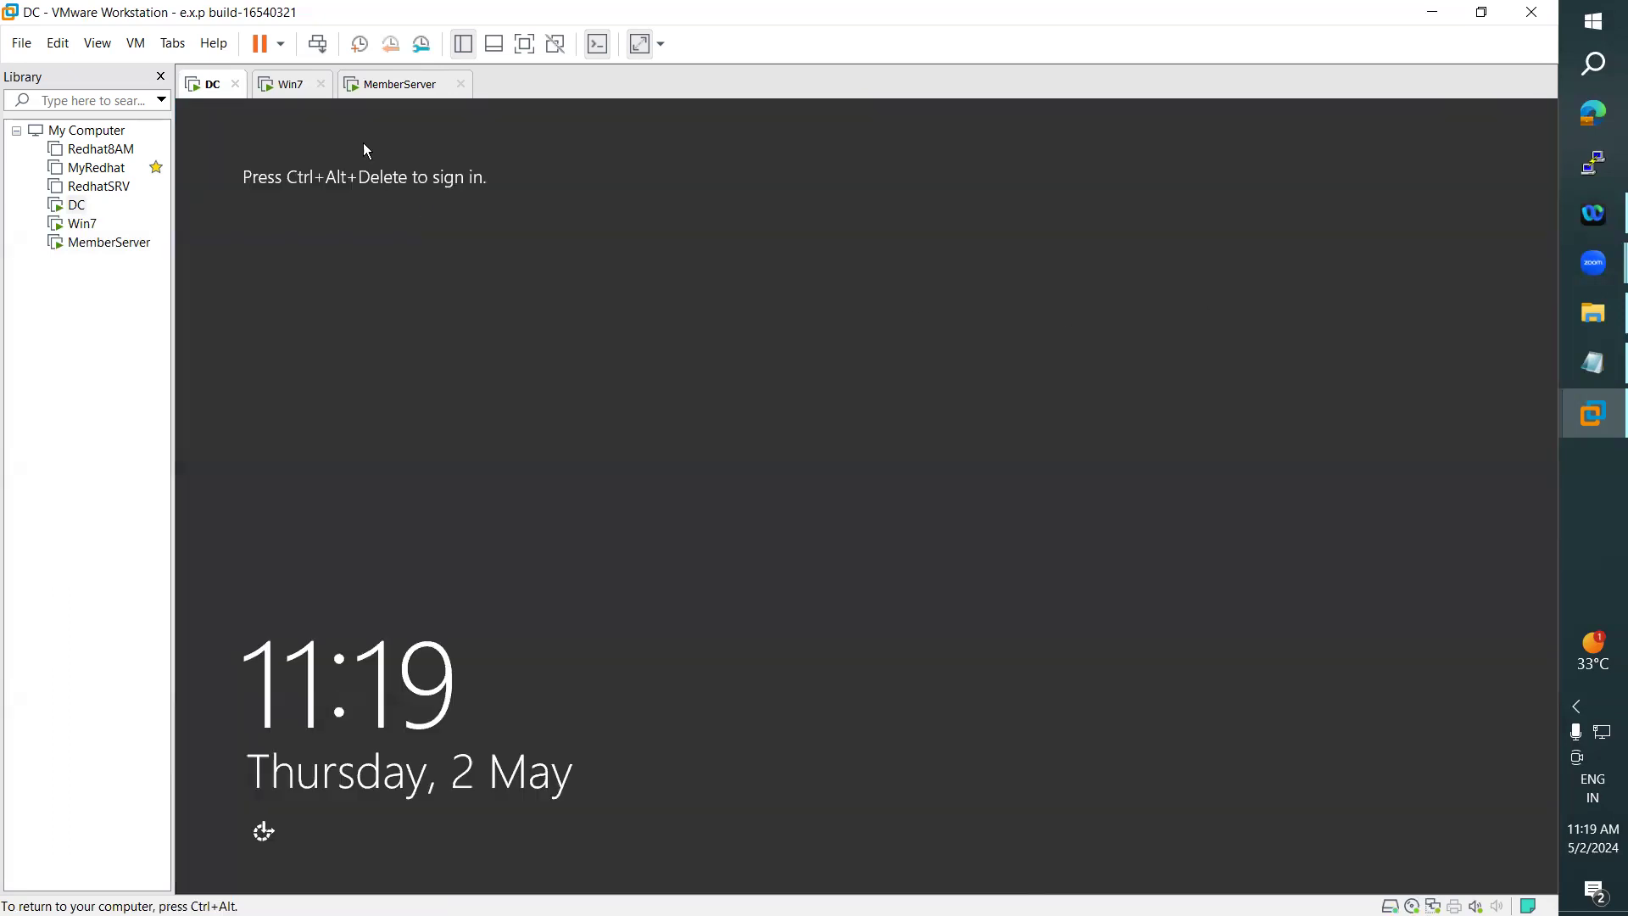
- Sign in to the DC as the other domain user arn, entering the account password
click(136, 43)
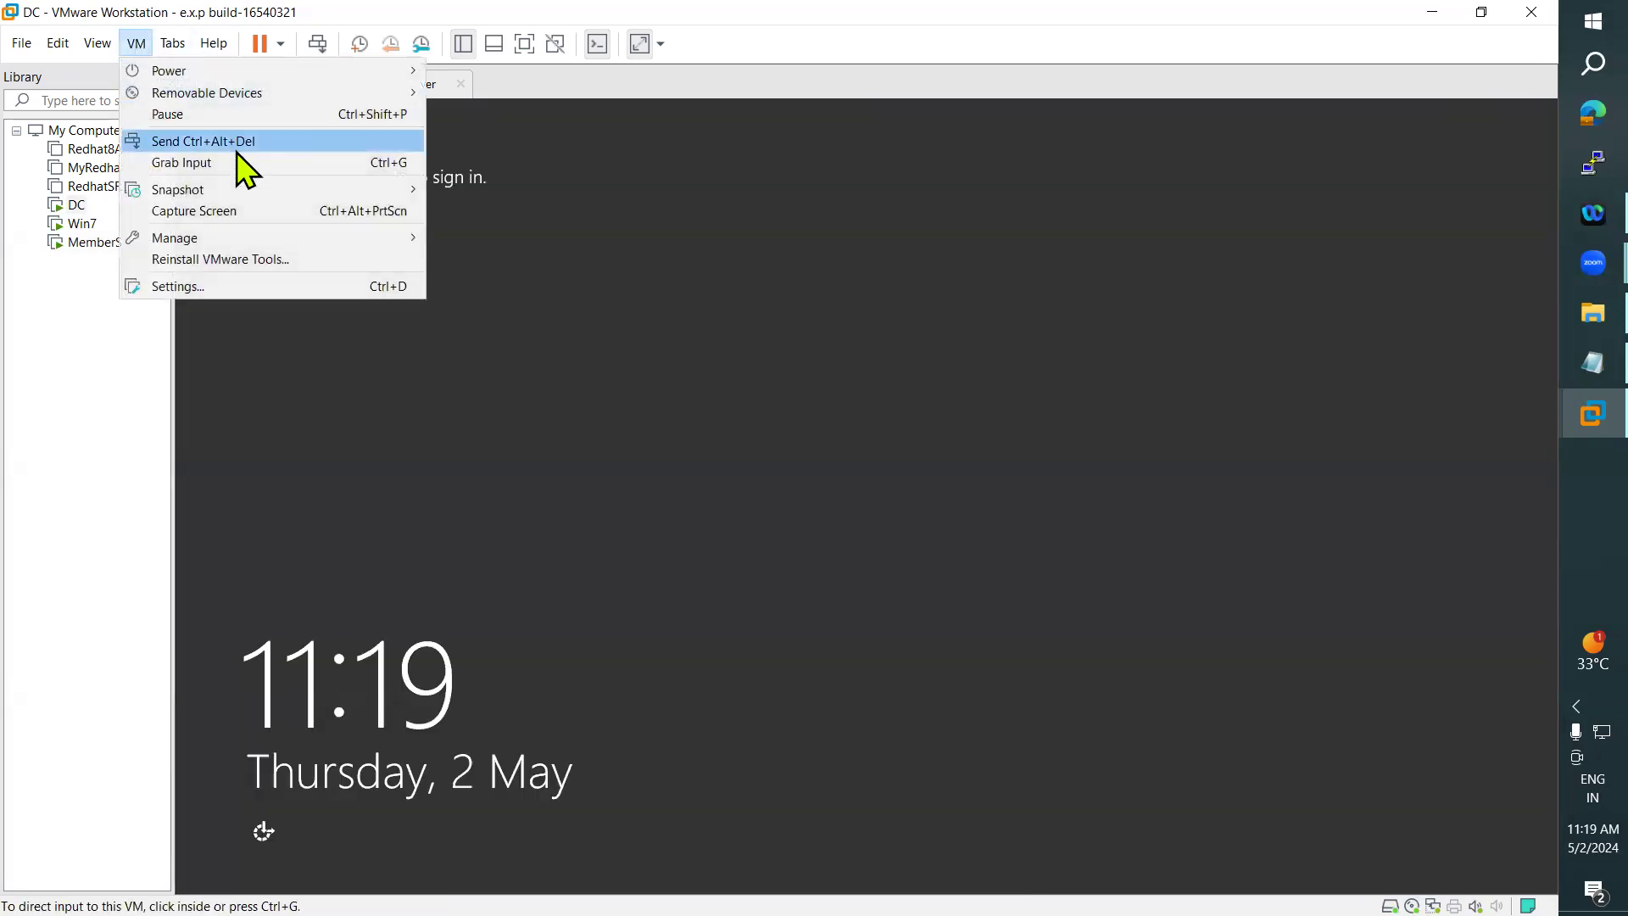
click(234, 141)
click(763, 425)
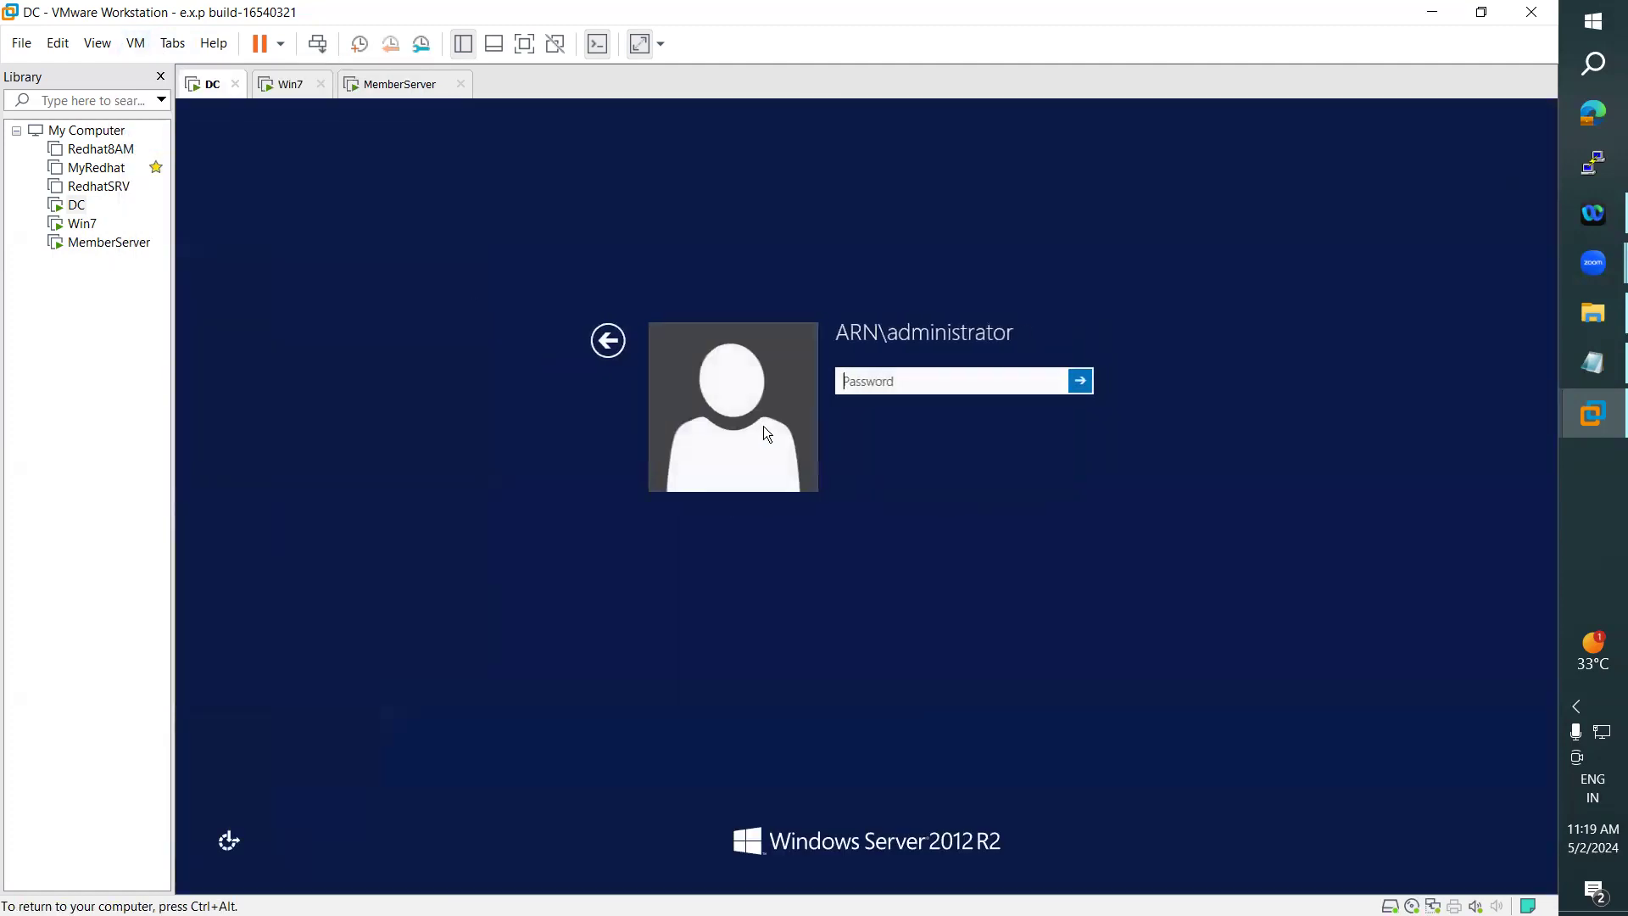
click(626, 358)
click(972, 408)
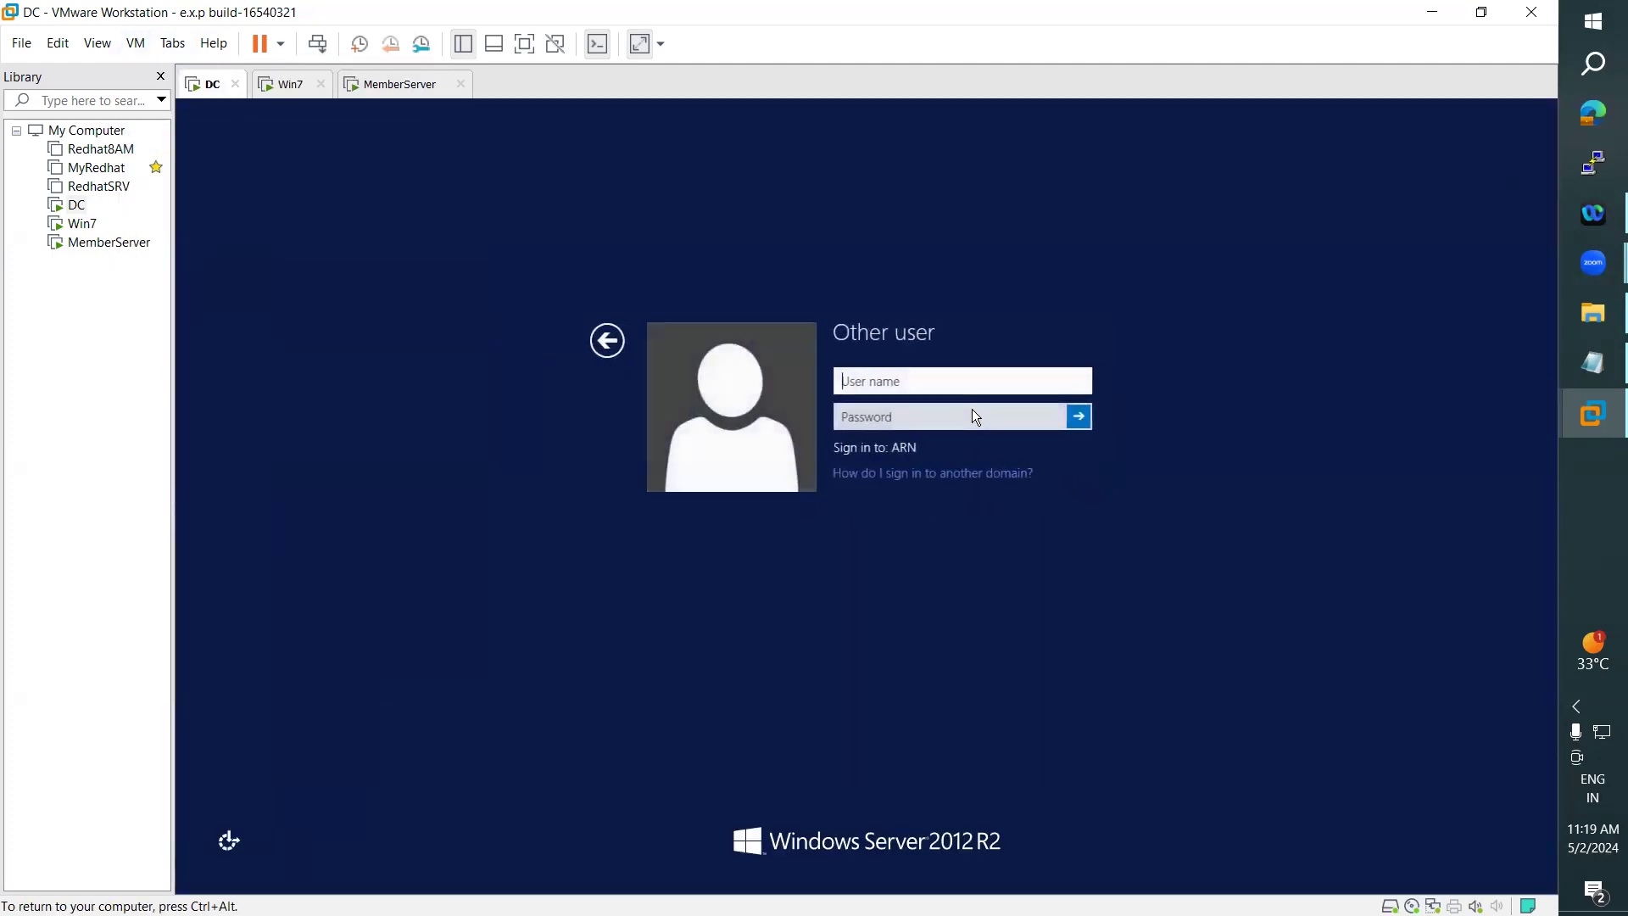
text(arn)
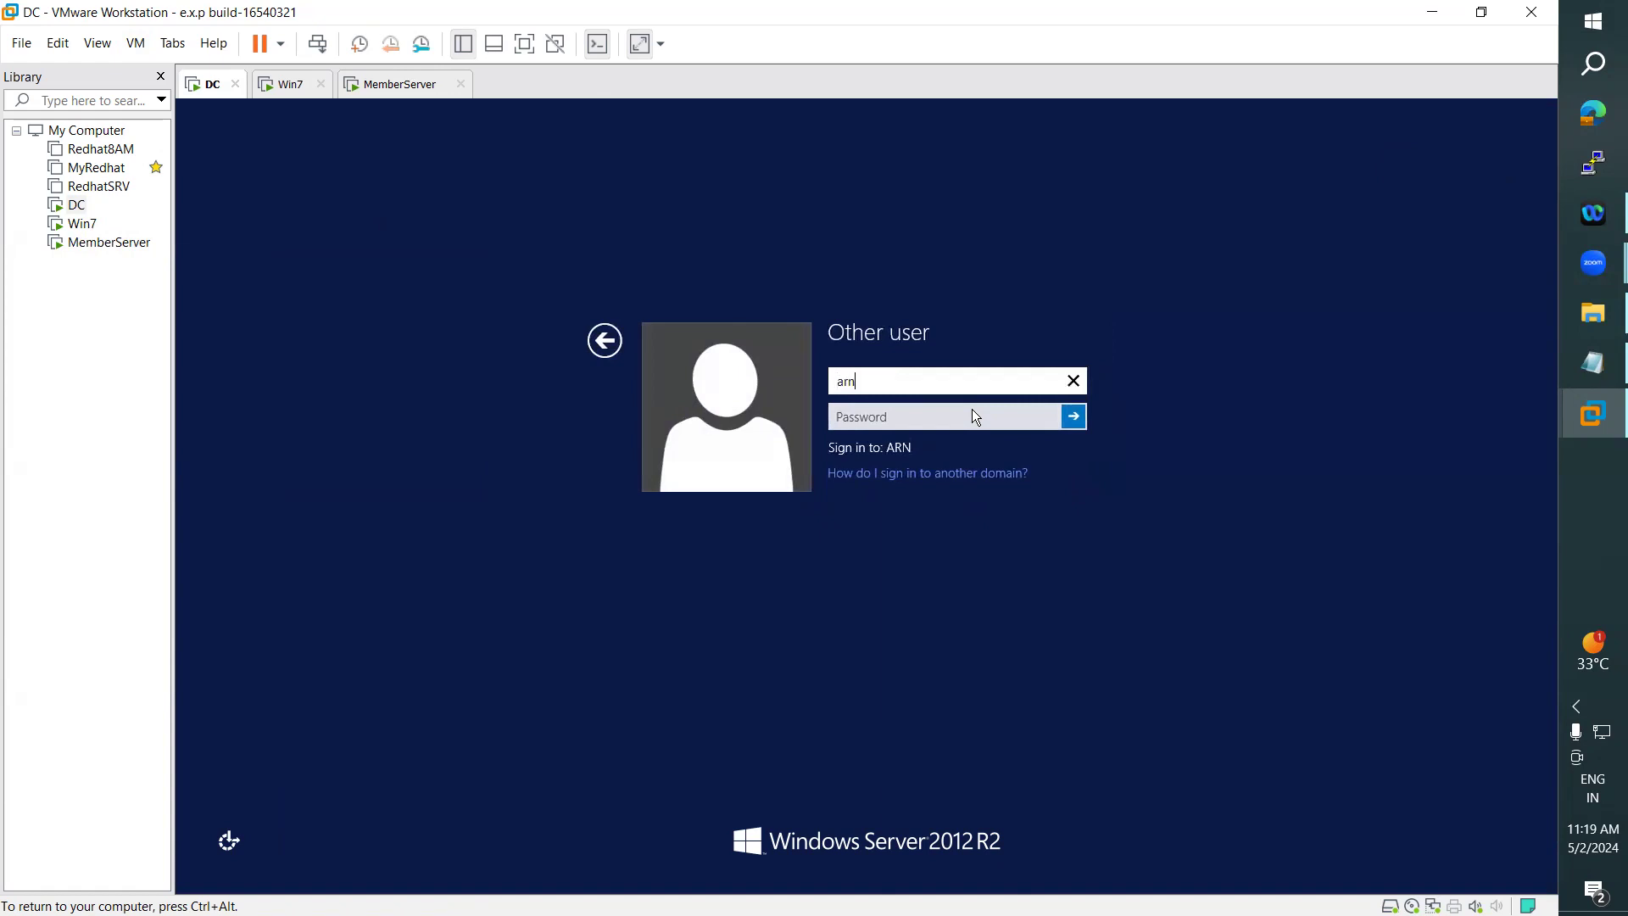
key(Tab)
text(•••••••••)
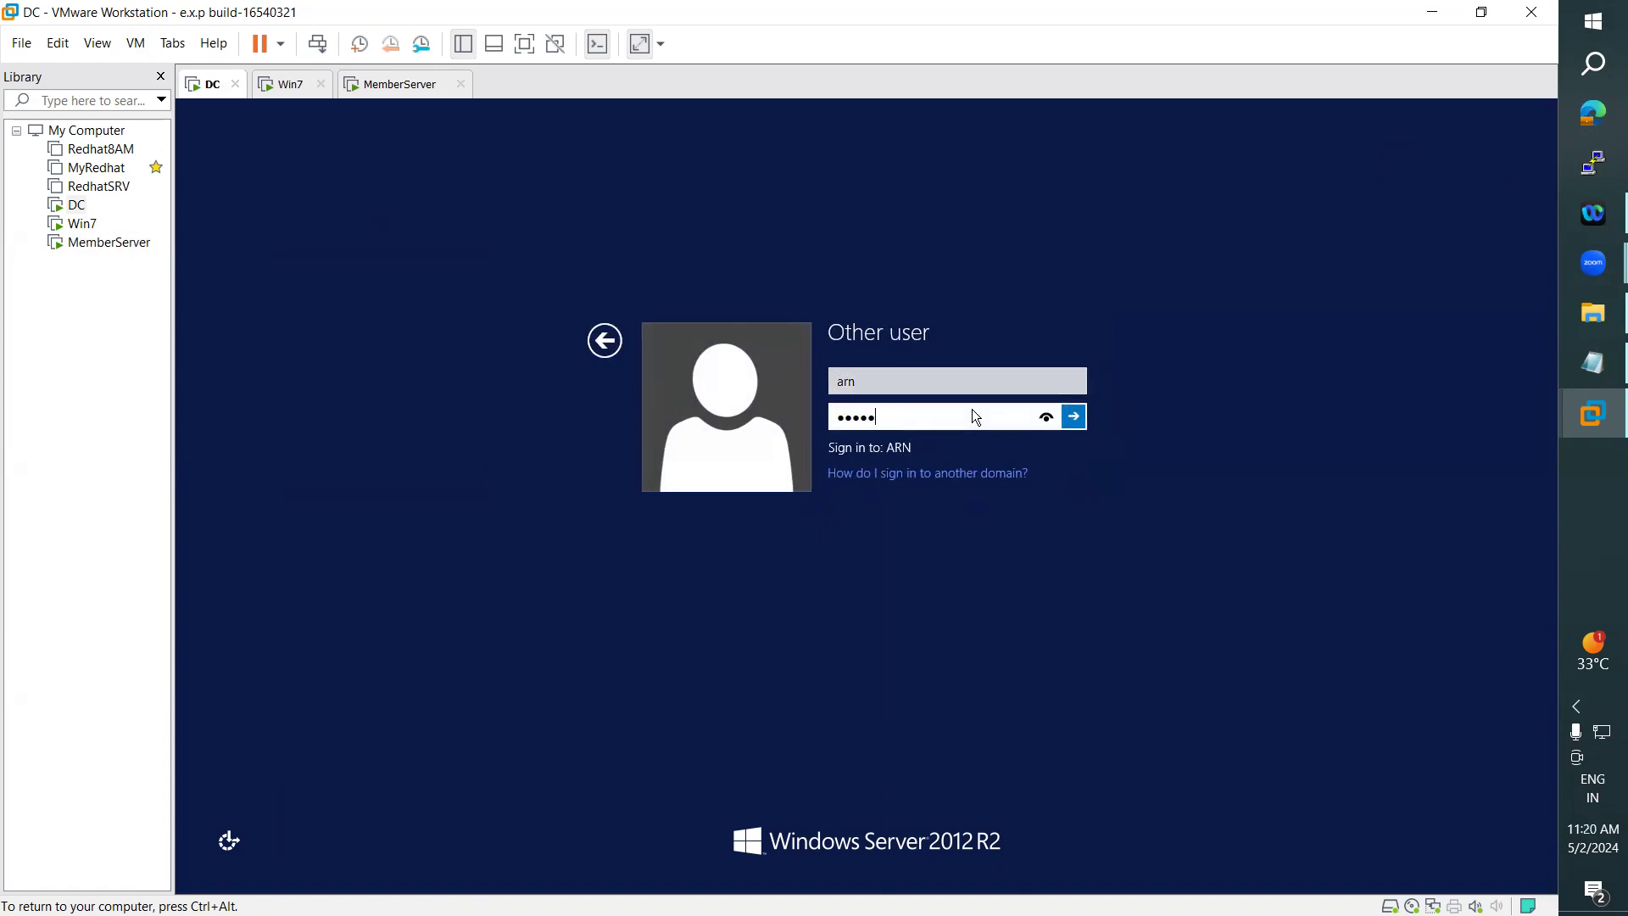
key(Return)
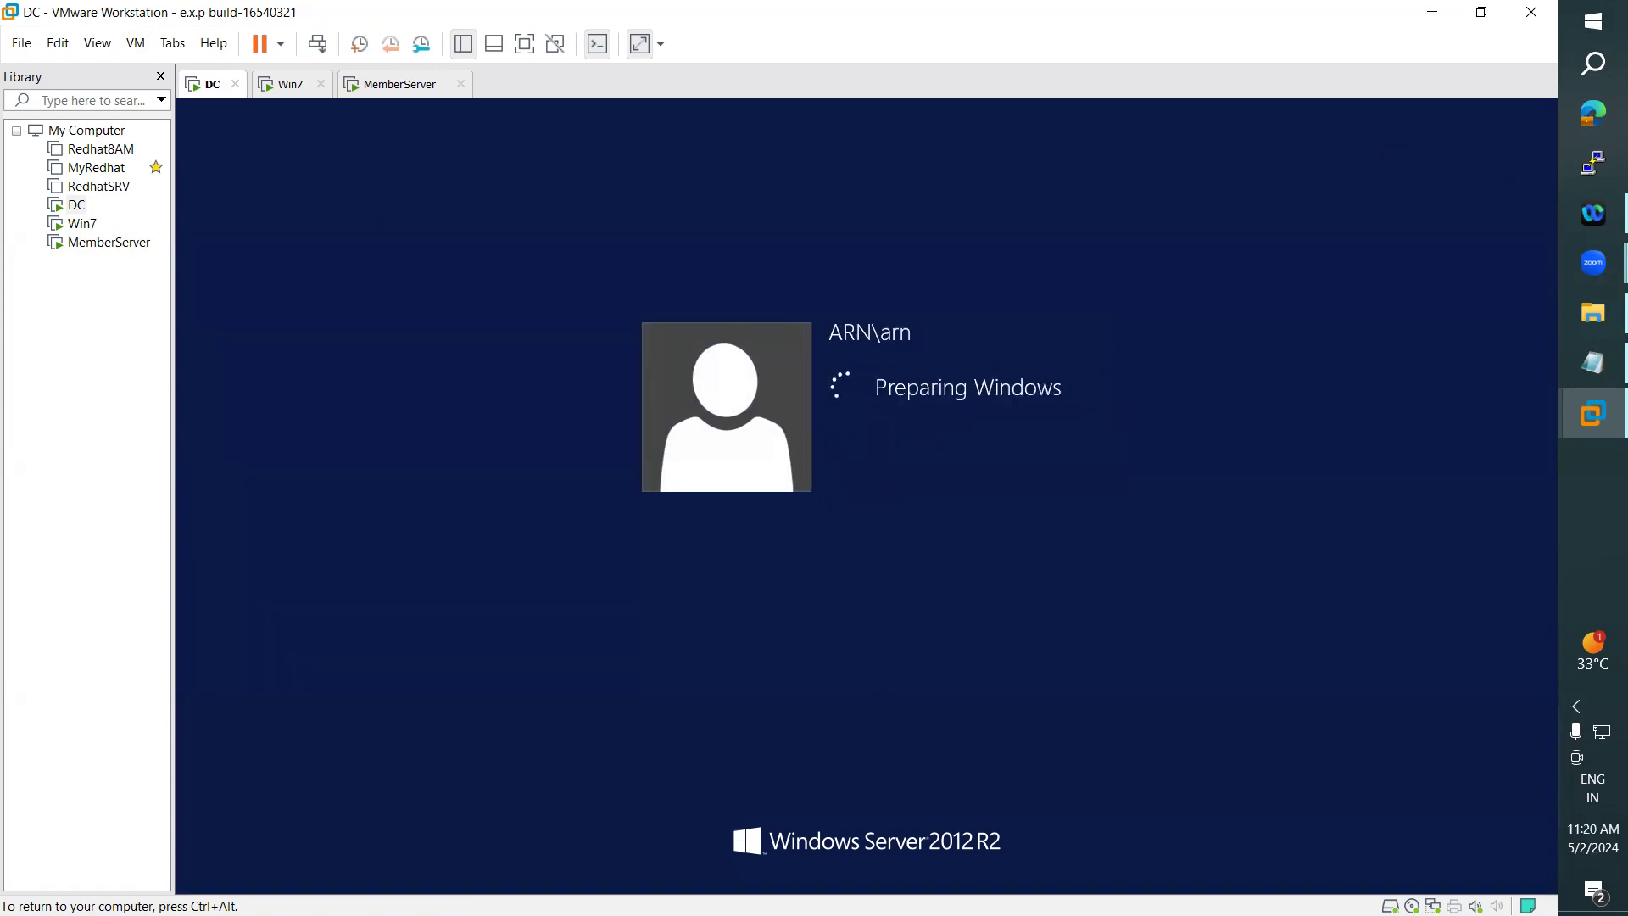
- Open the Data folder on Local Disk (D:) of the DC, refresh it and check the signed-in account
click(383, 882)
double_click(712, 407)
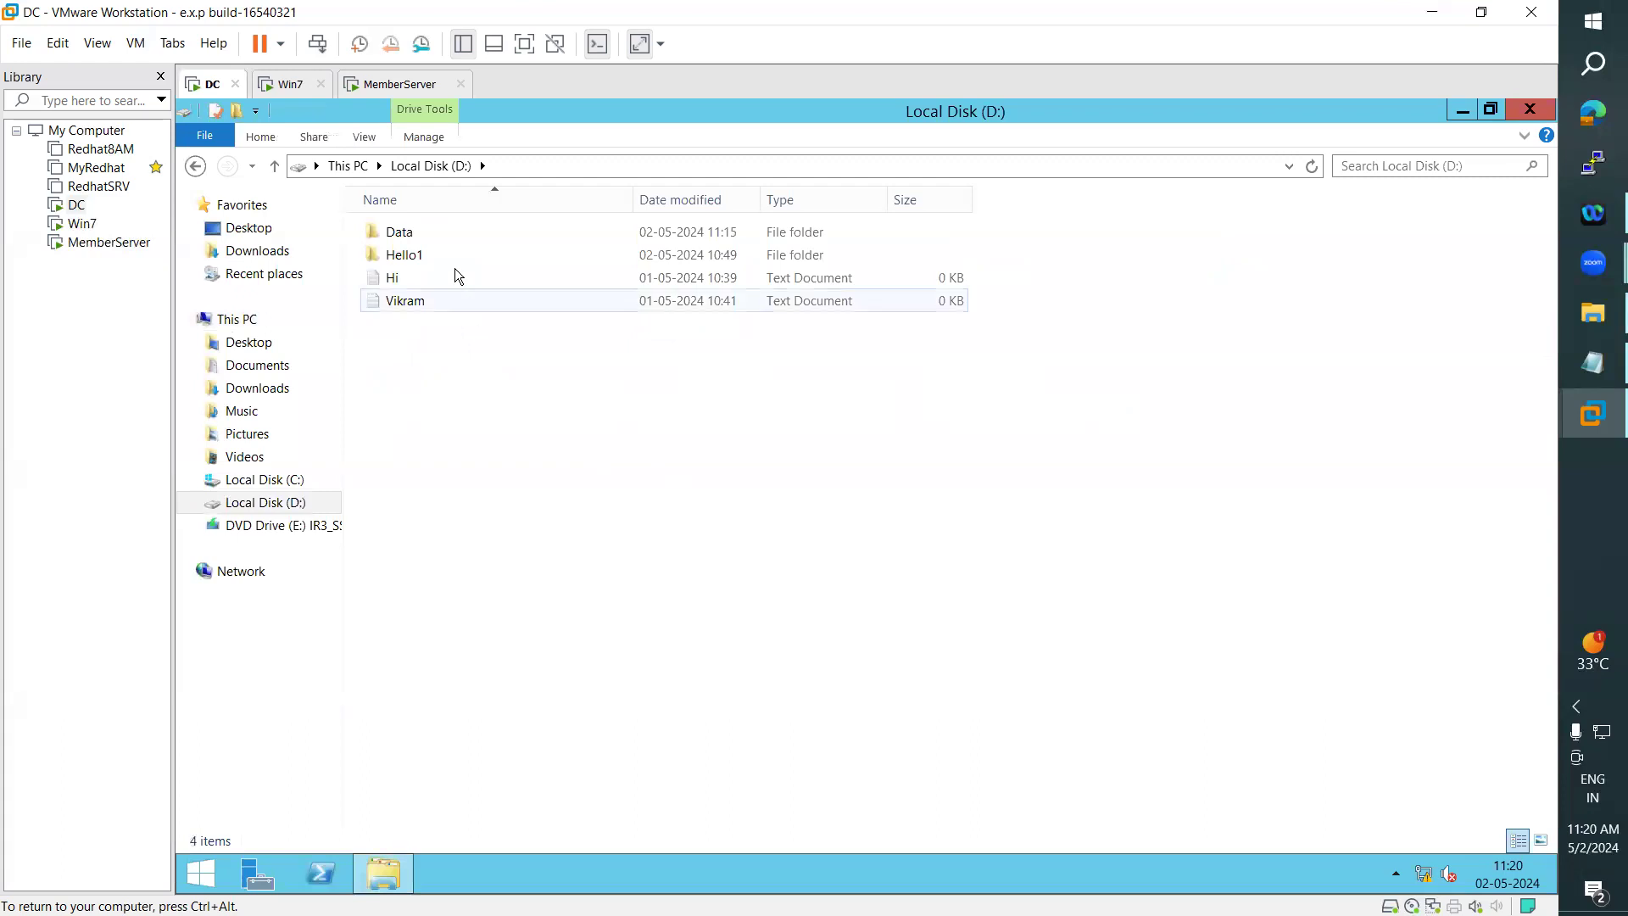
double_click(407, 231)
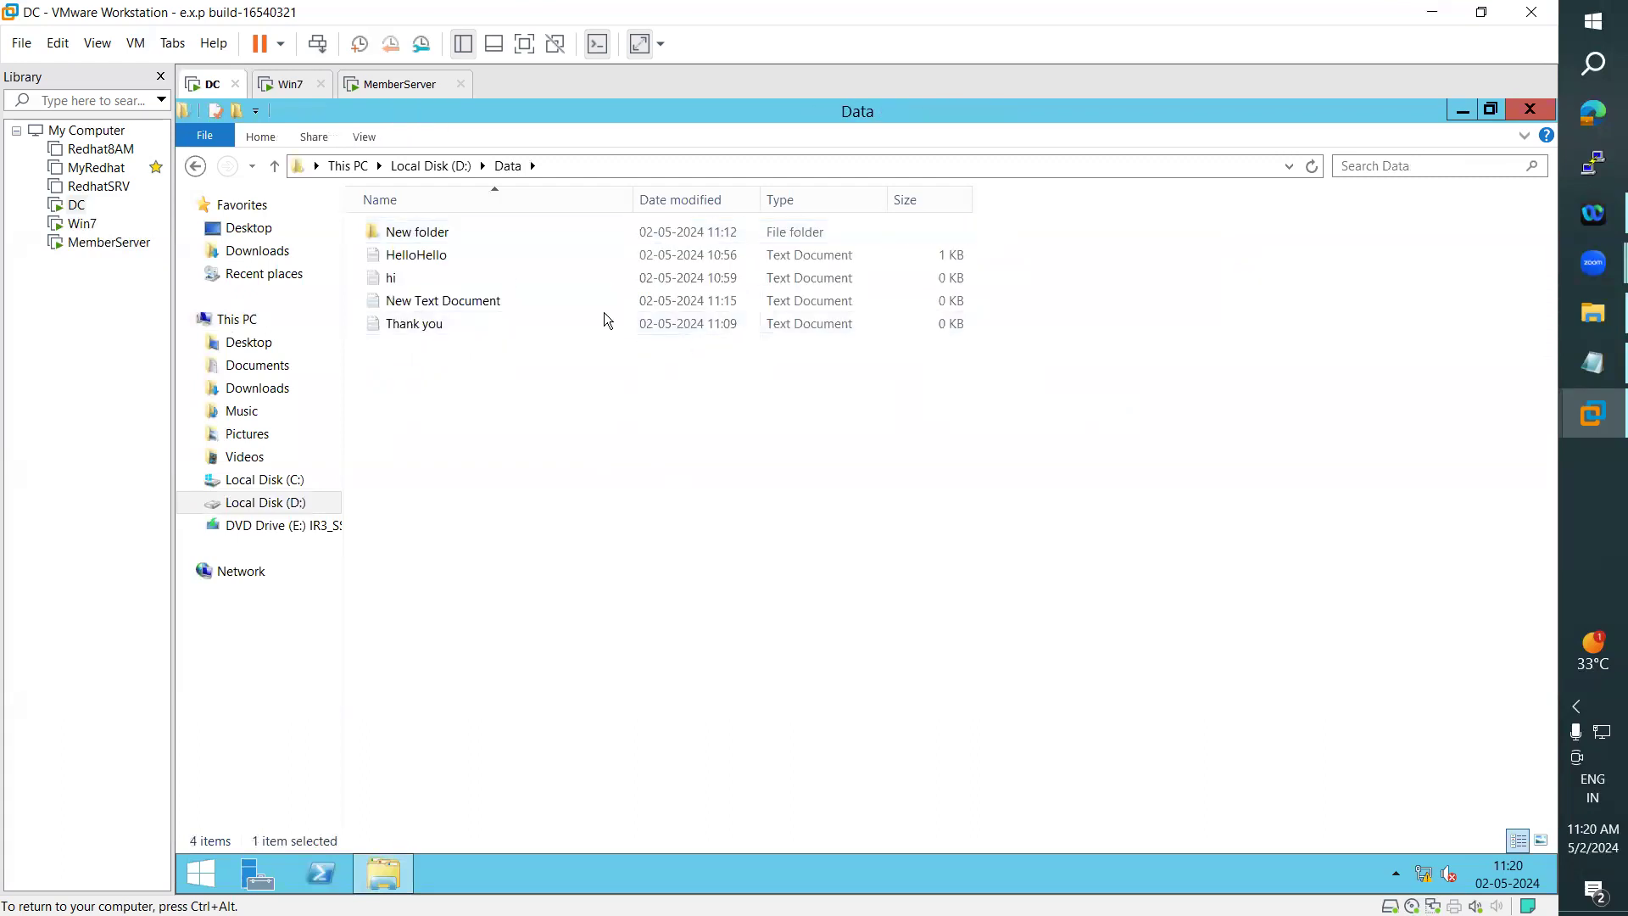
click(1313, 166)
click(197, 875)
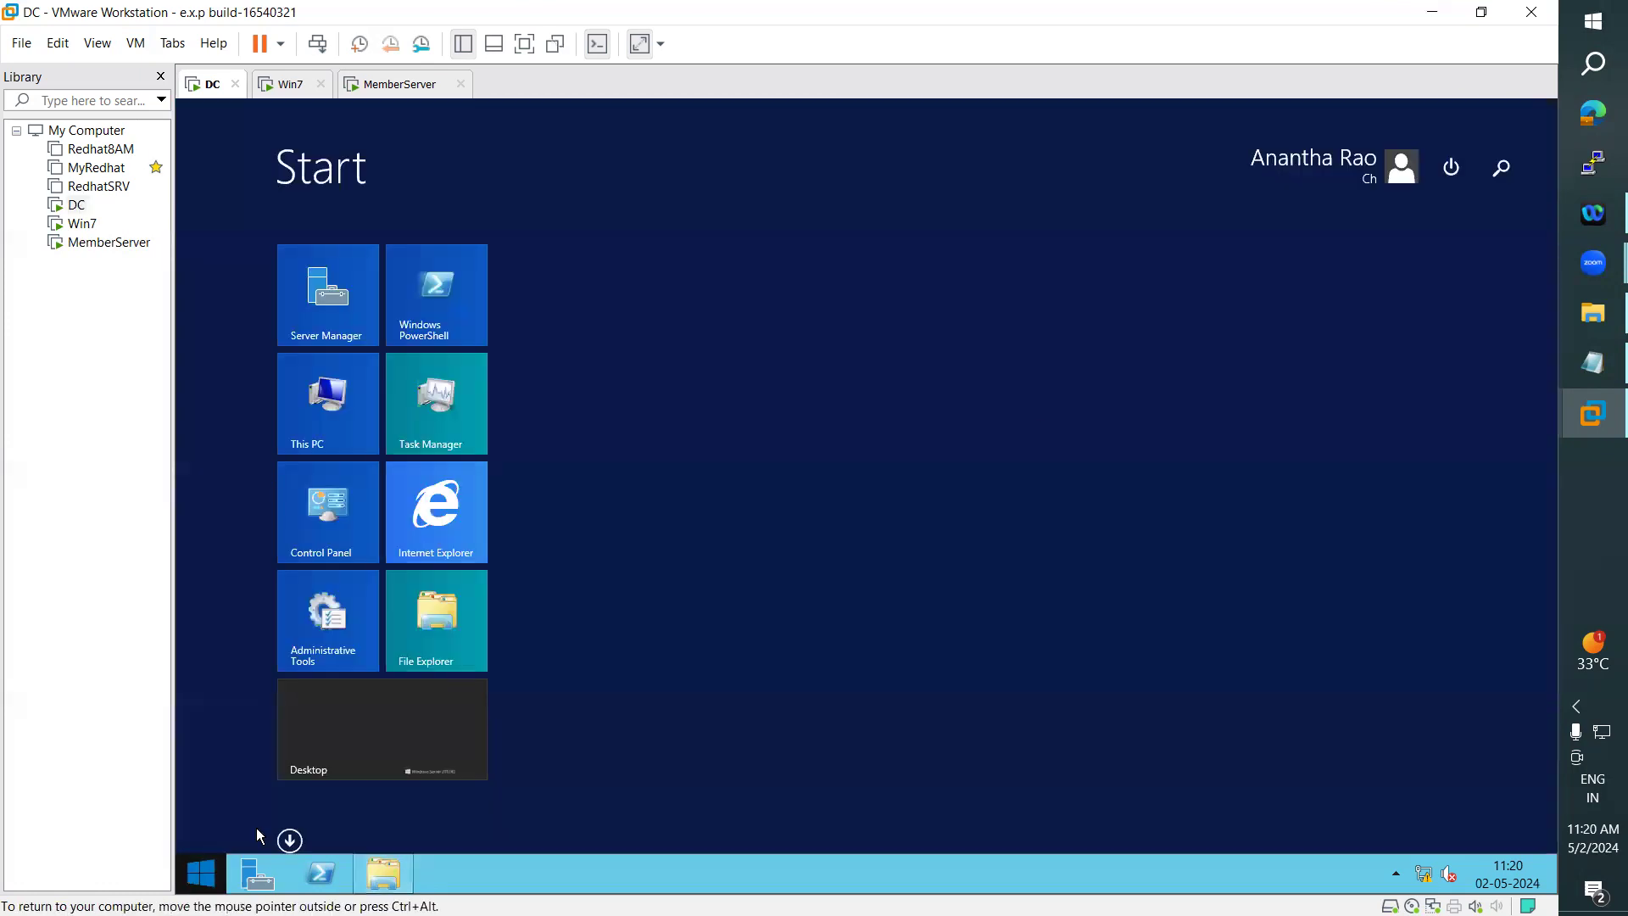
click(415, 755)
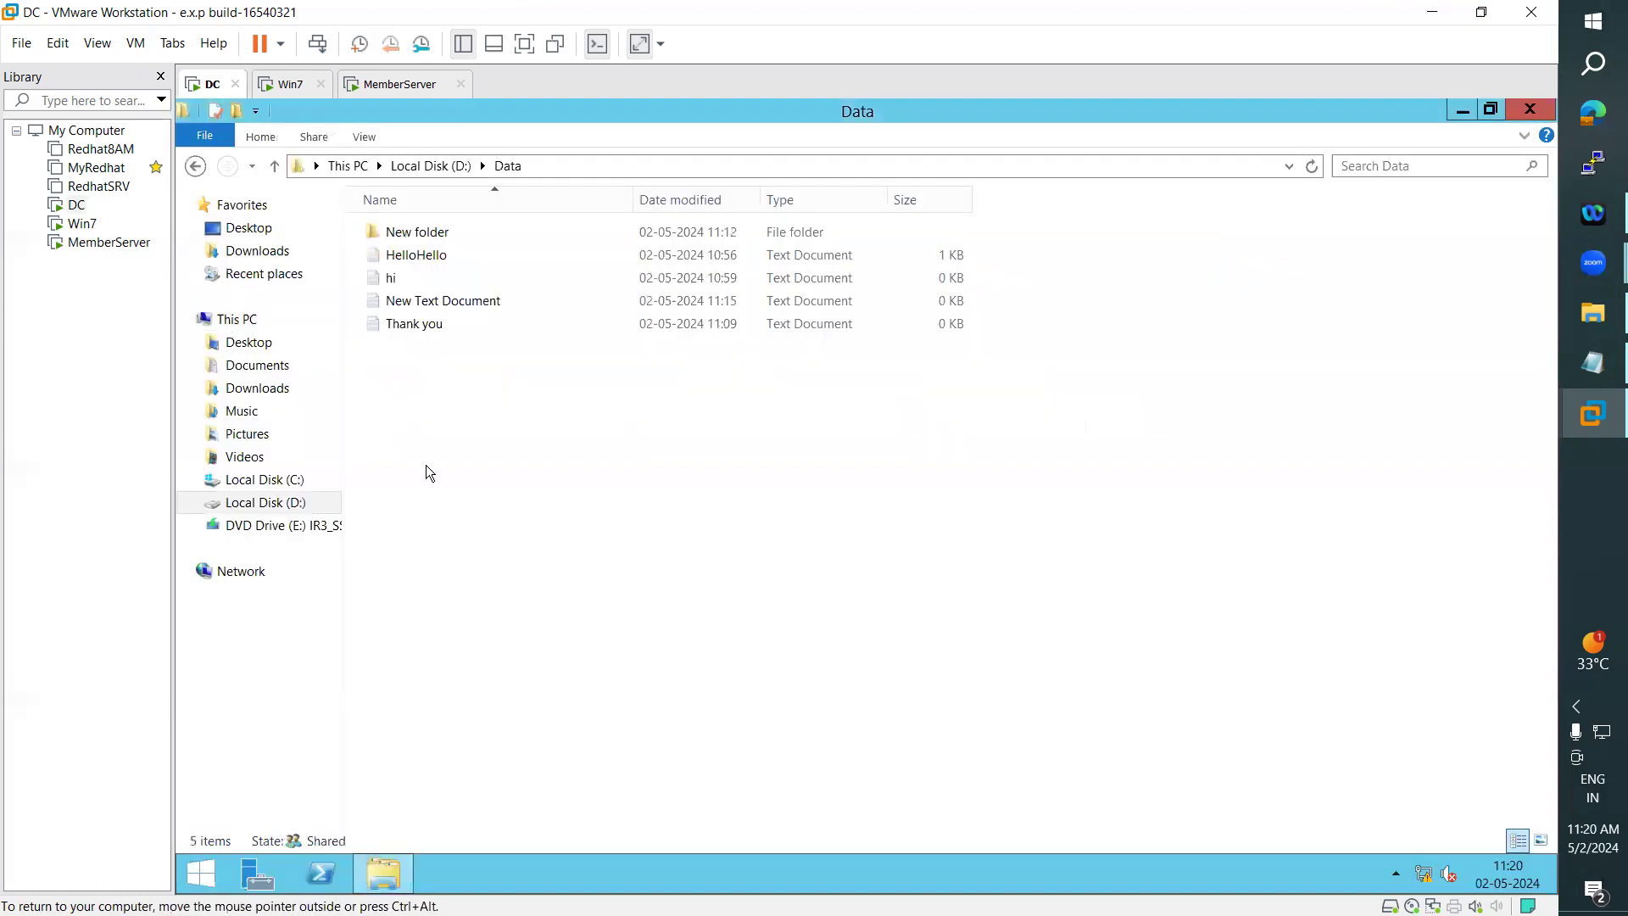
- Review the security properties of the Thank you file as the arn user, then close them
click(405, 329)
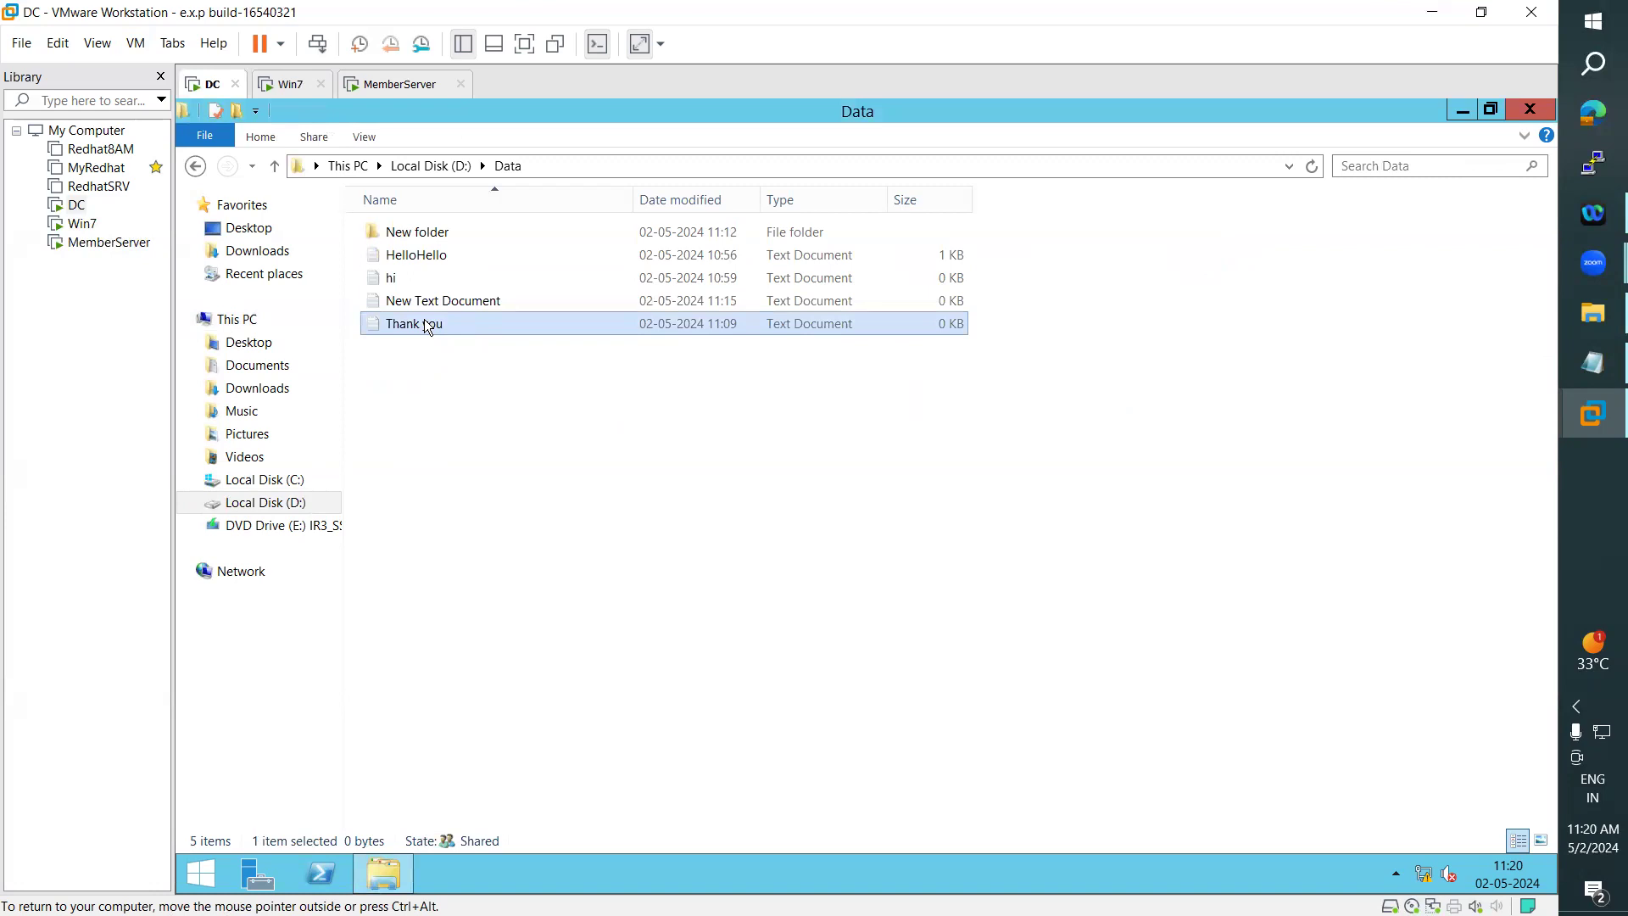
right_click(425, 324)
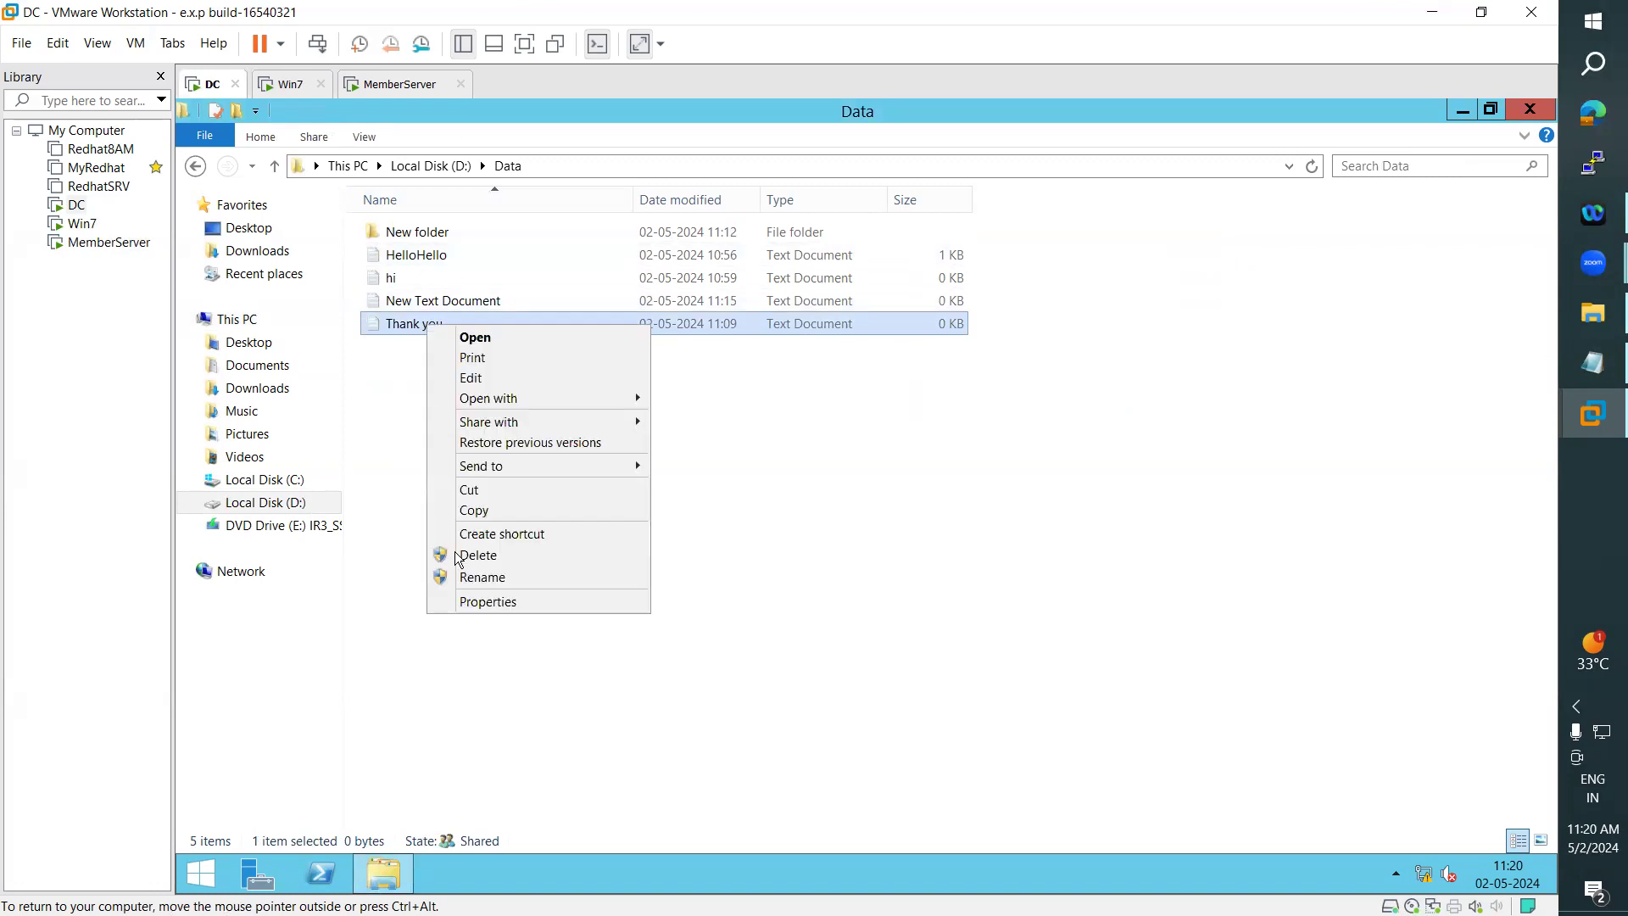
click(482, 604)
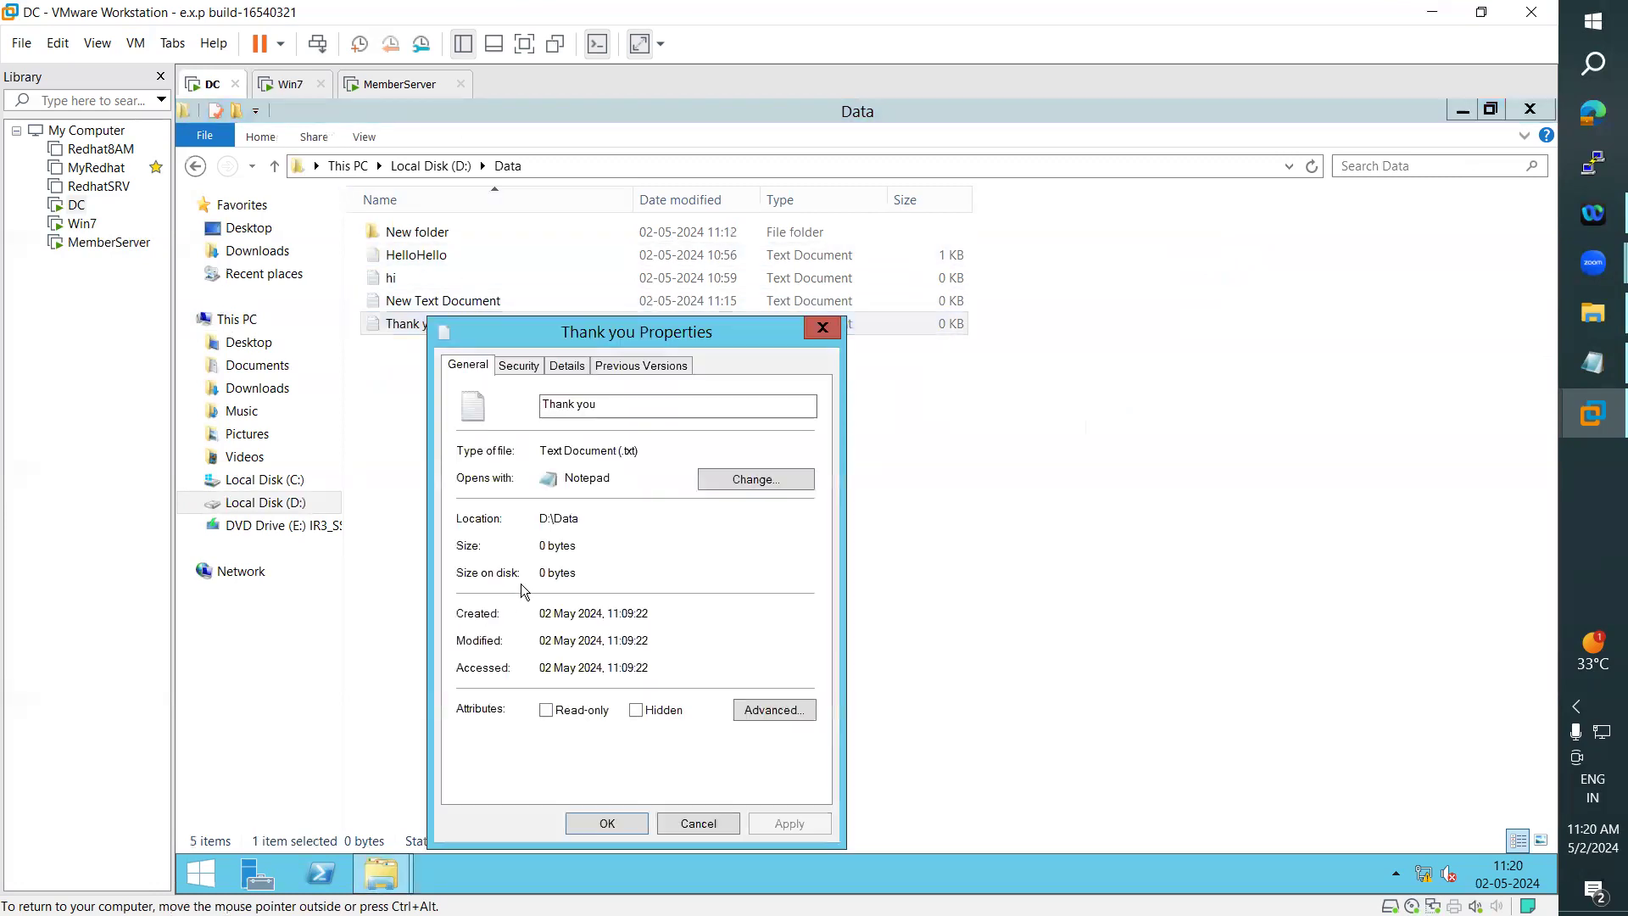
click(518, 367)
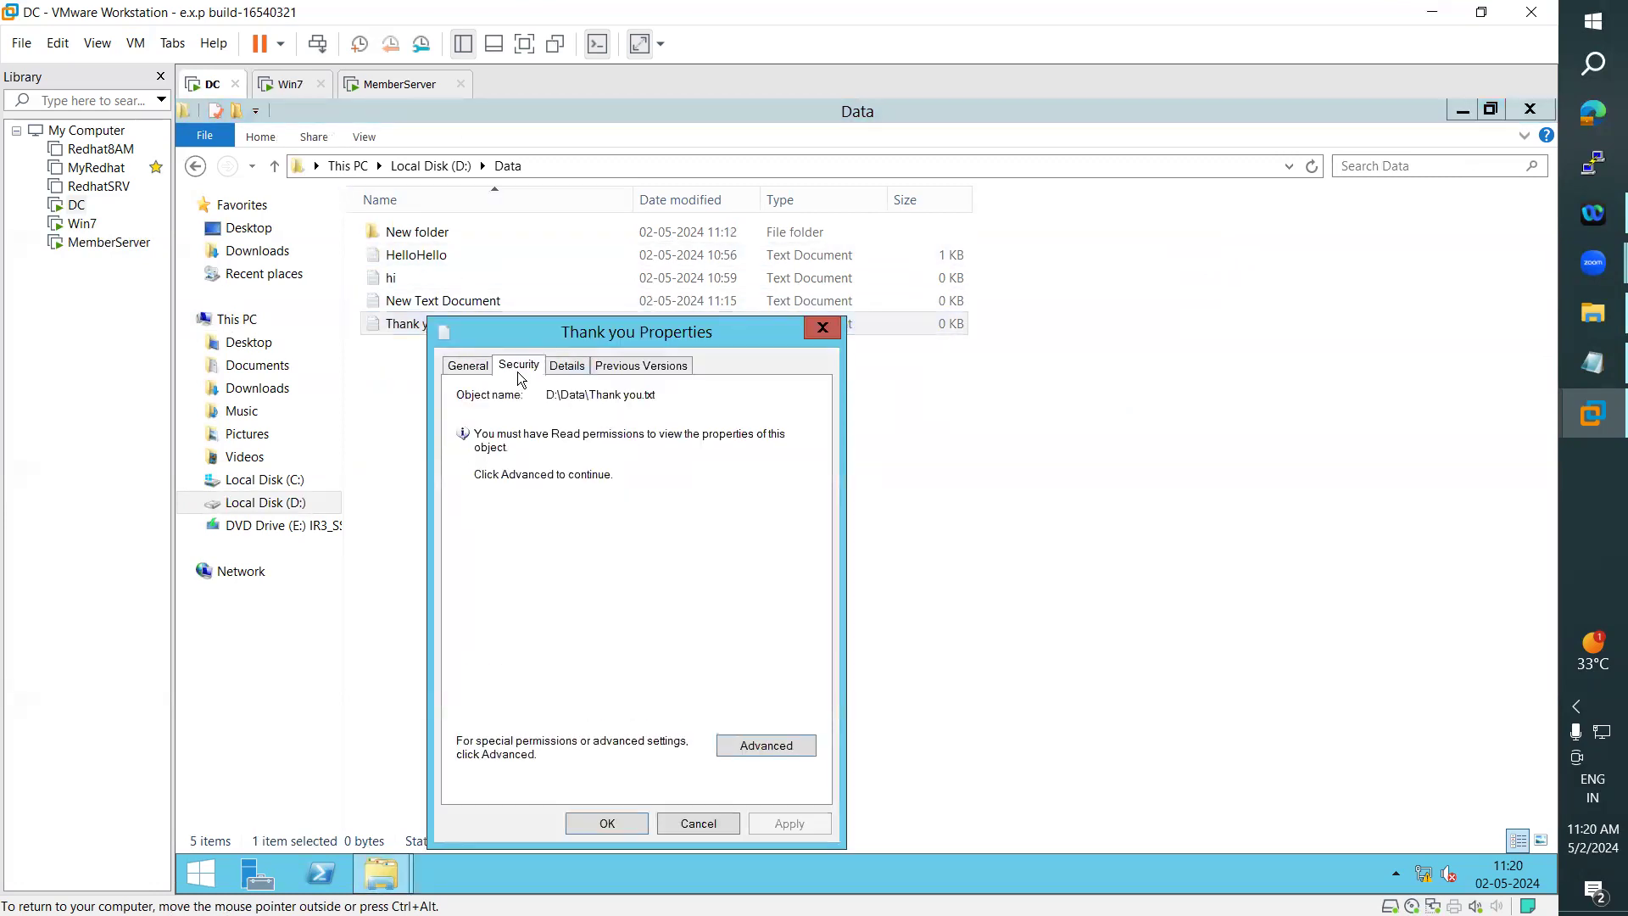
click(823, 329)
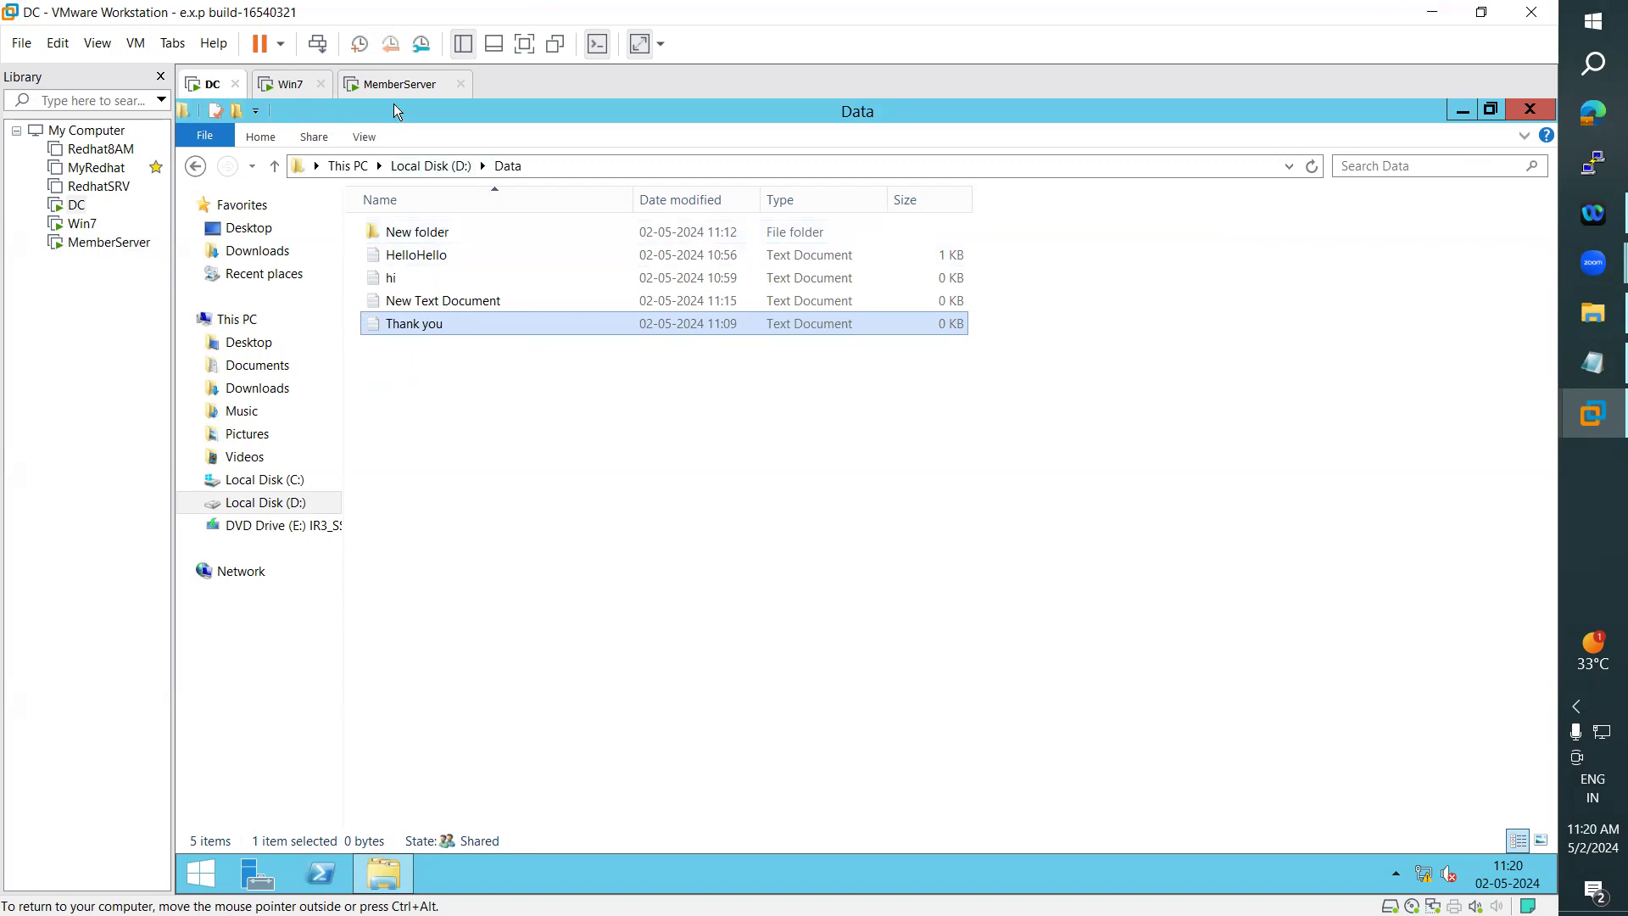
- Sign the arn user out of the DC
click(212, 870)
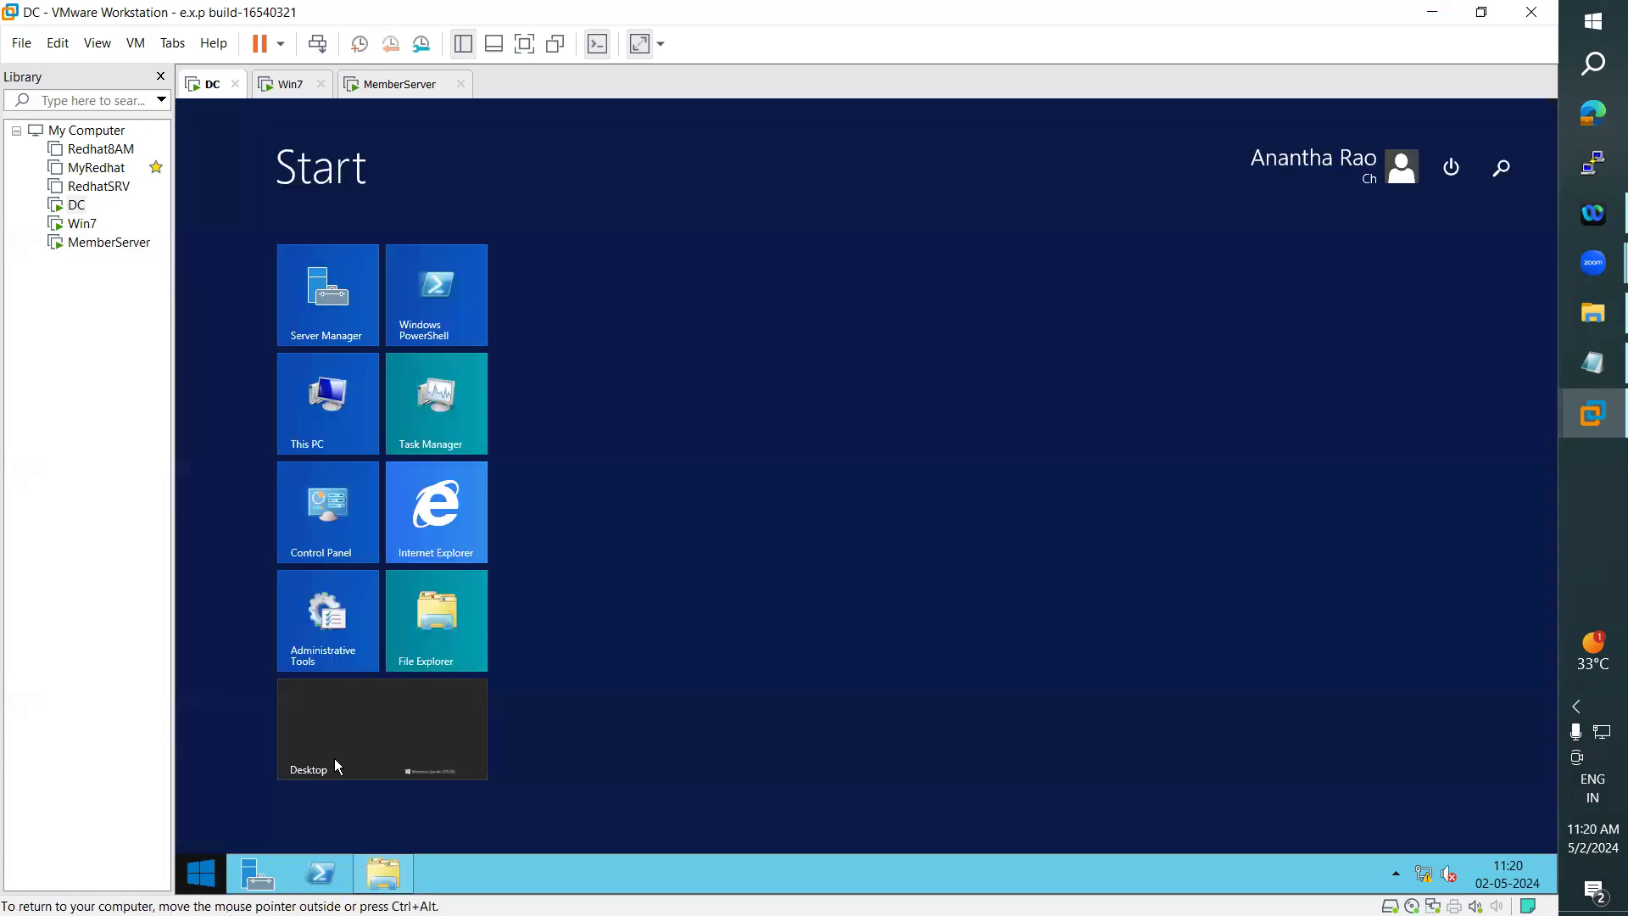
click(1366, 176)
click(1231, 251)
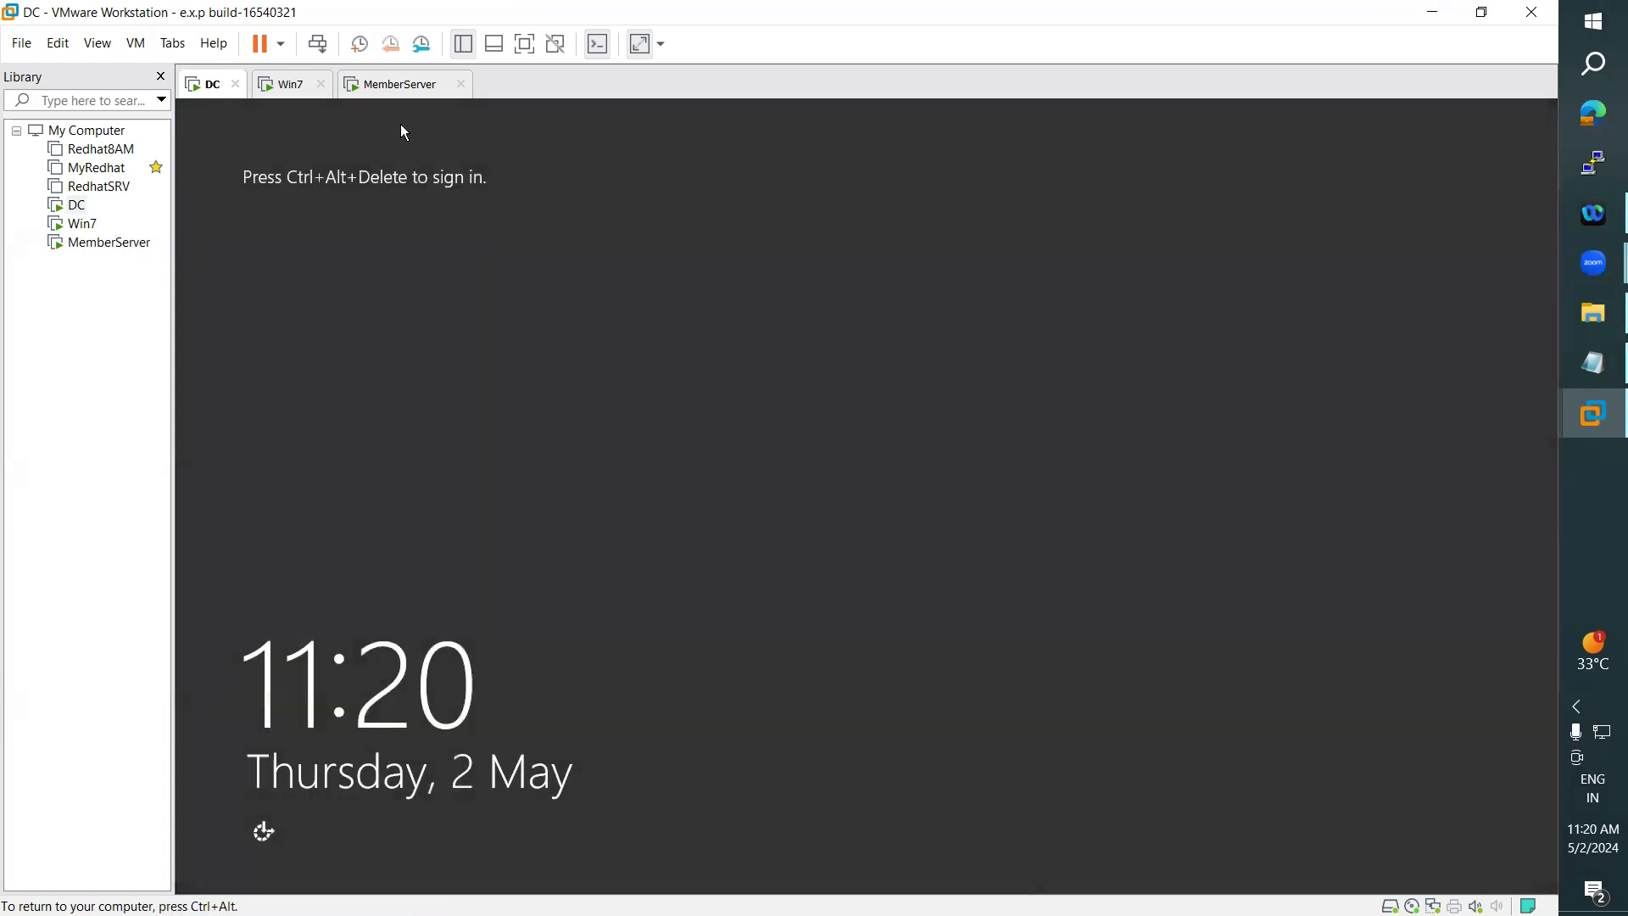
- Log on to Win7 as ARN\ARN with the account password
click(284, 97)
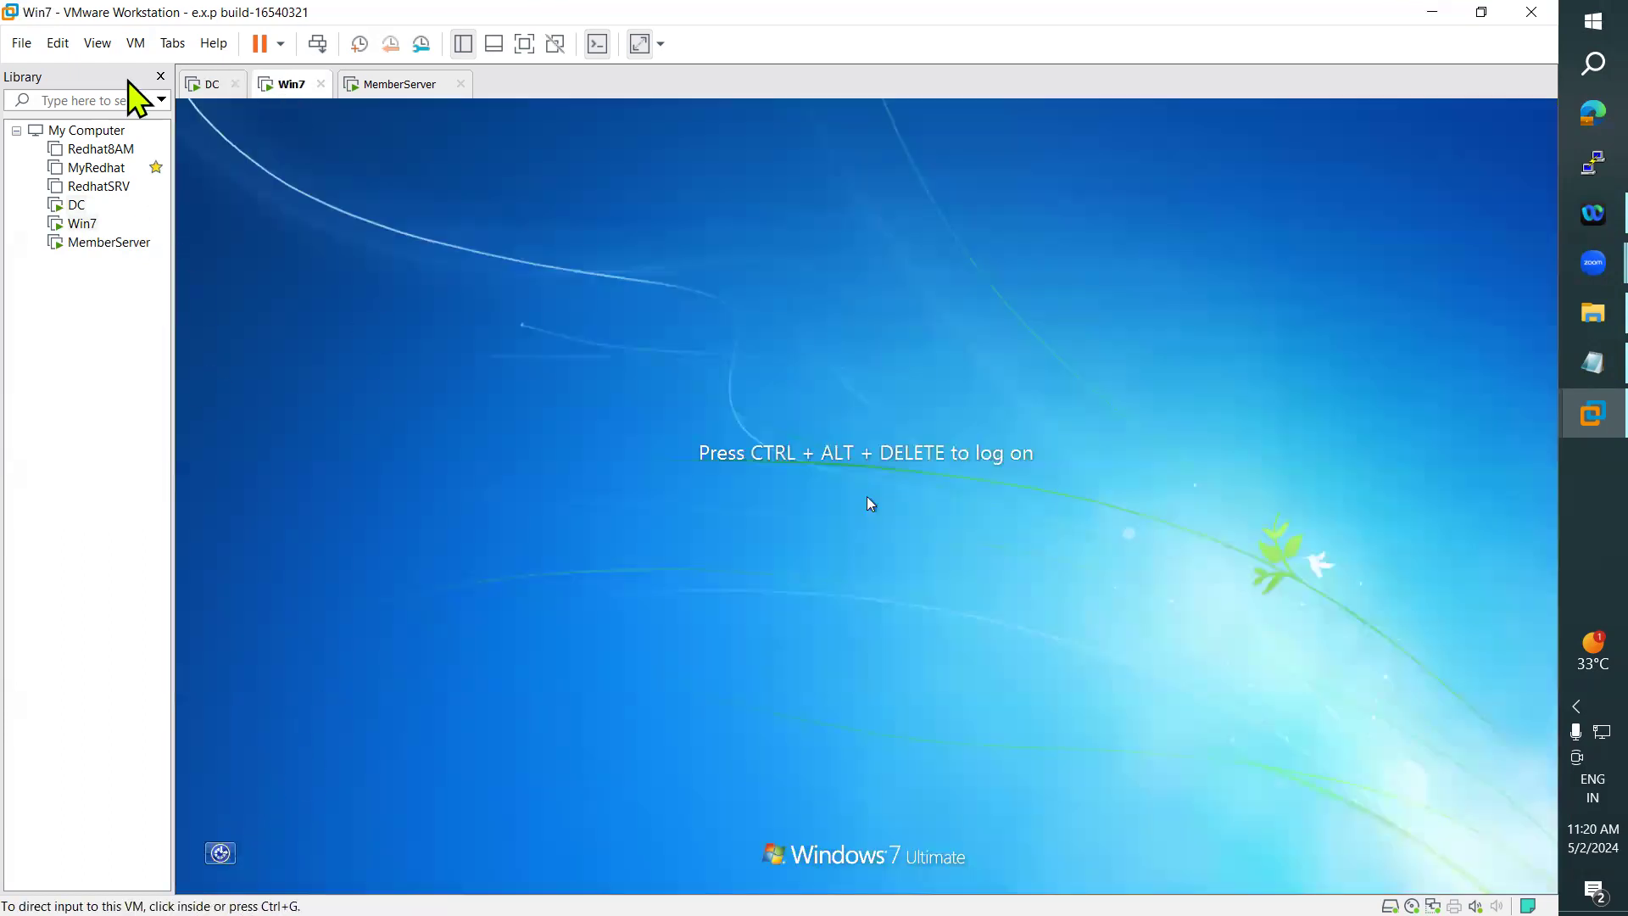
click(136, 43)
click(195, 137)
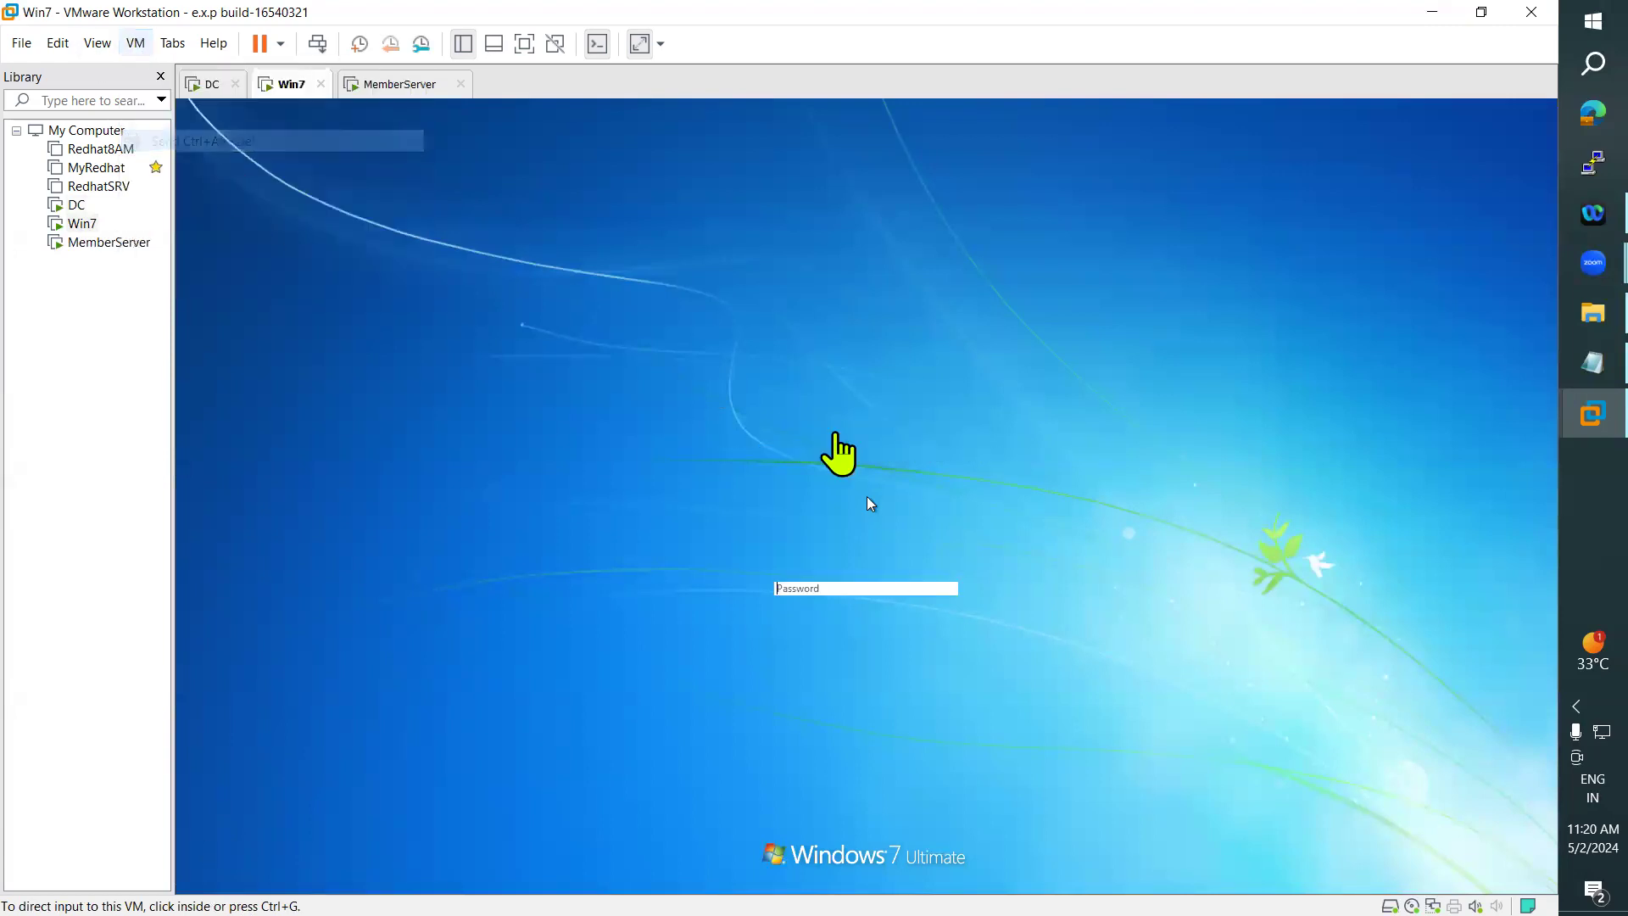
click(818, 588)
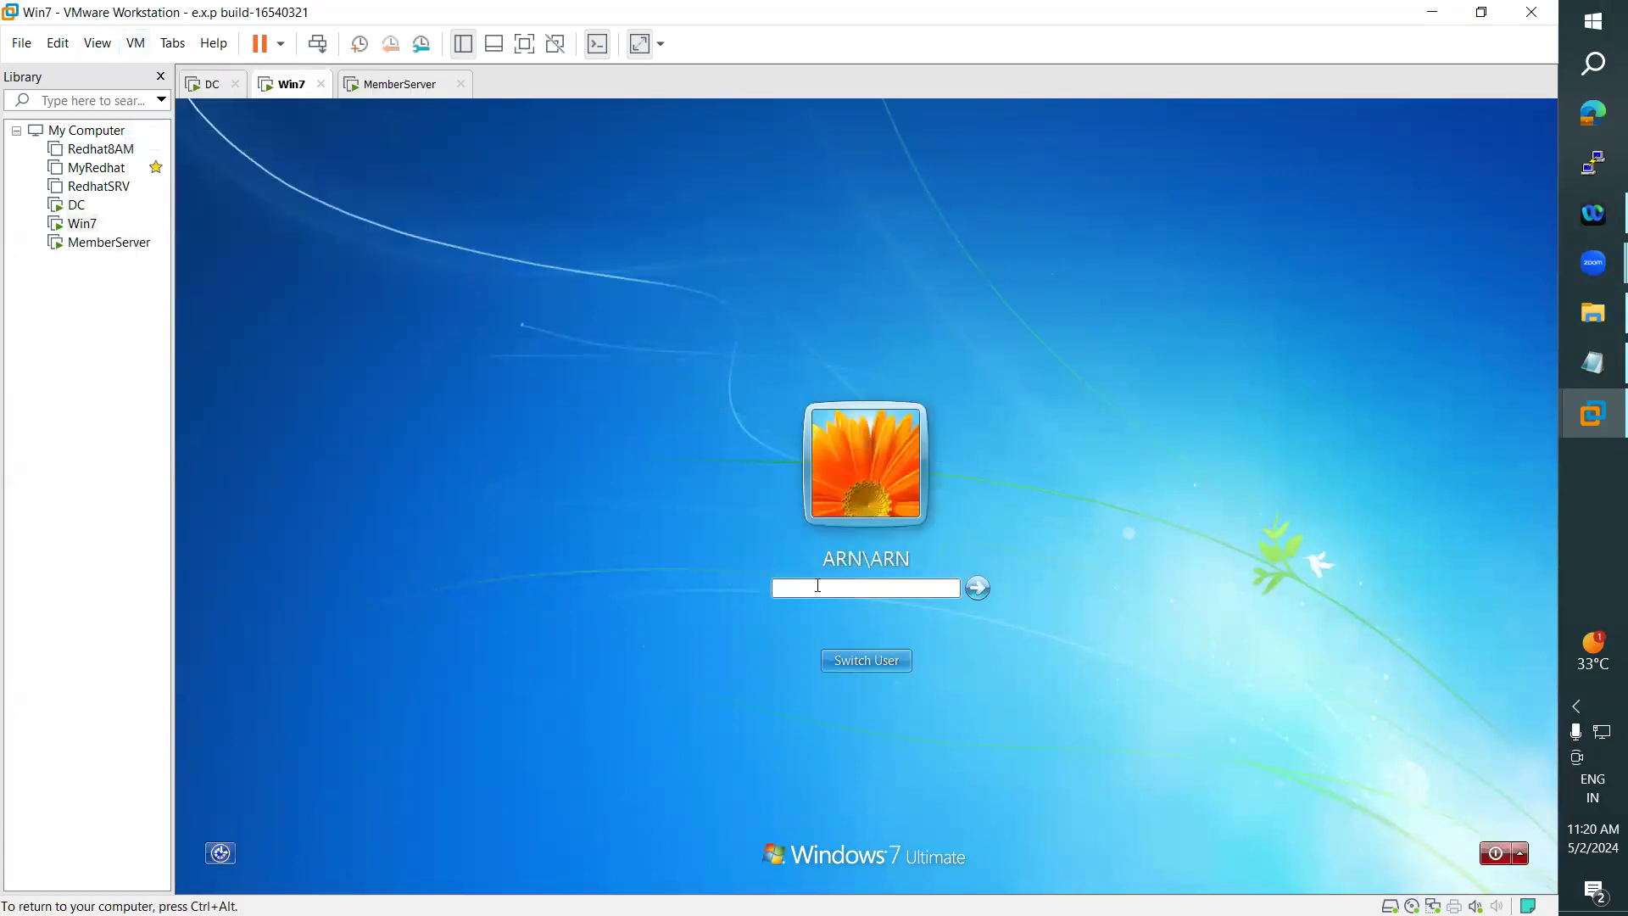
key(Return)
key(ctrl+alt)
- Switch to MemberServer and sign out its current user
click(404, 88)
click(209, 872)
click(1255, 183)
click(1101, 289)
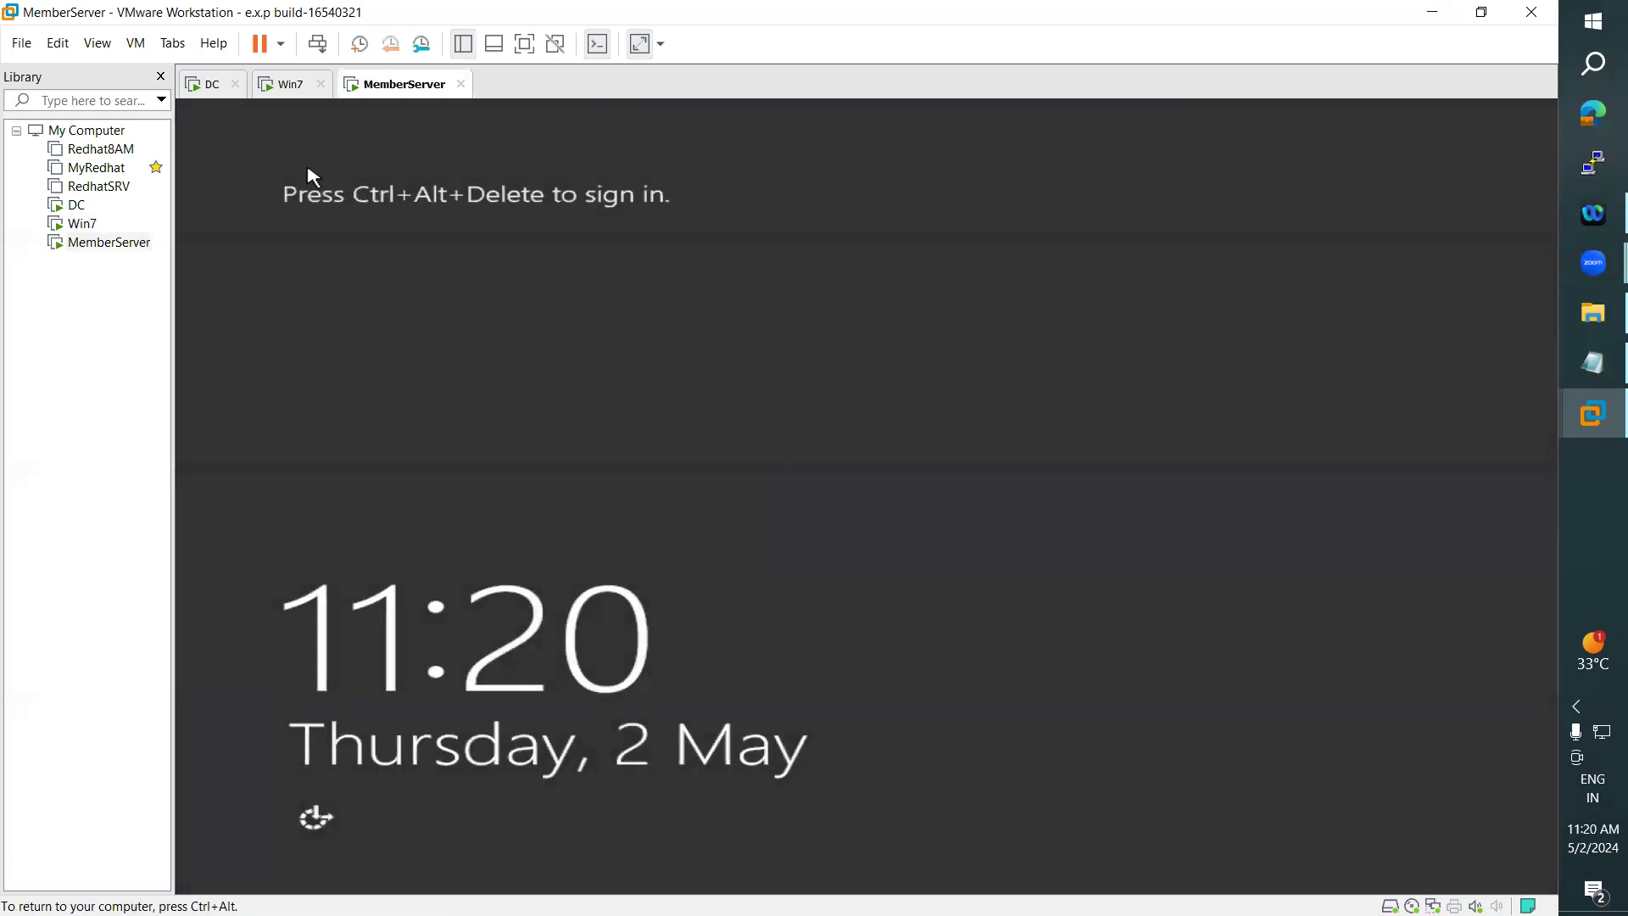
- Sign in to MemberServer as arn with the account password and dismiss the Shutdown Event Tracker
key(ctrl+alt)
click(136, 43)
click(216, 141)
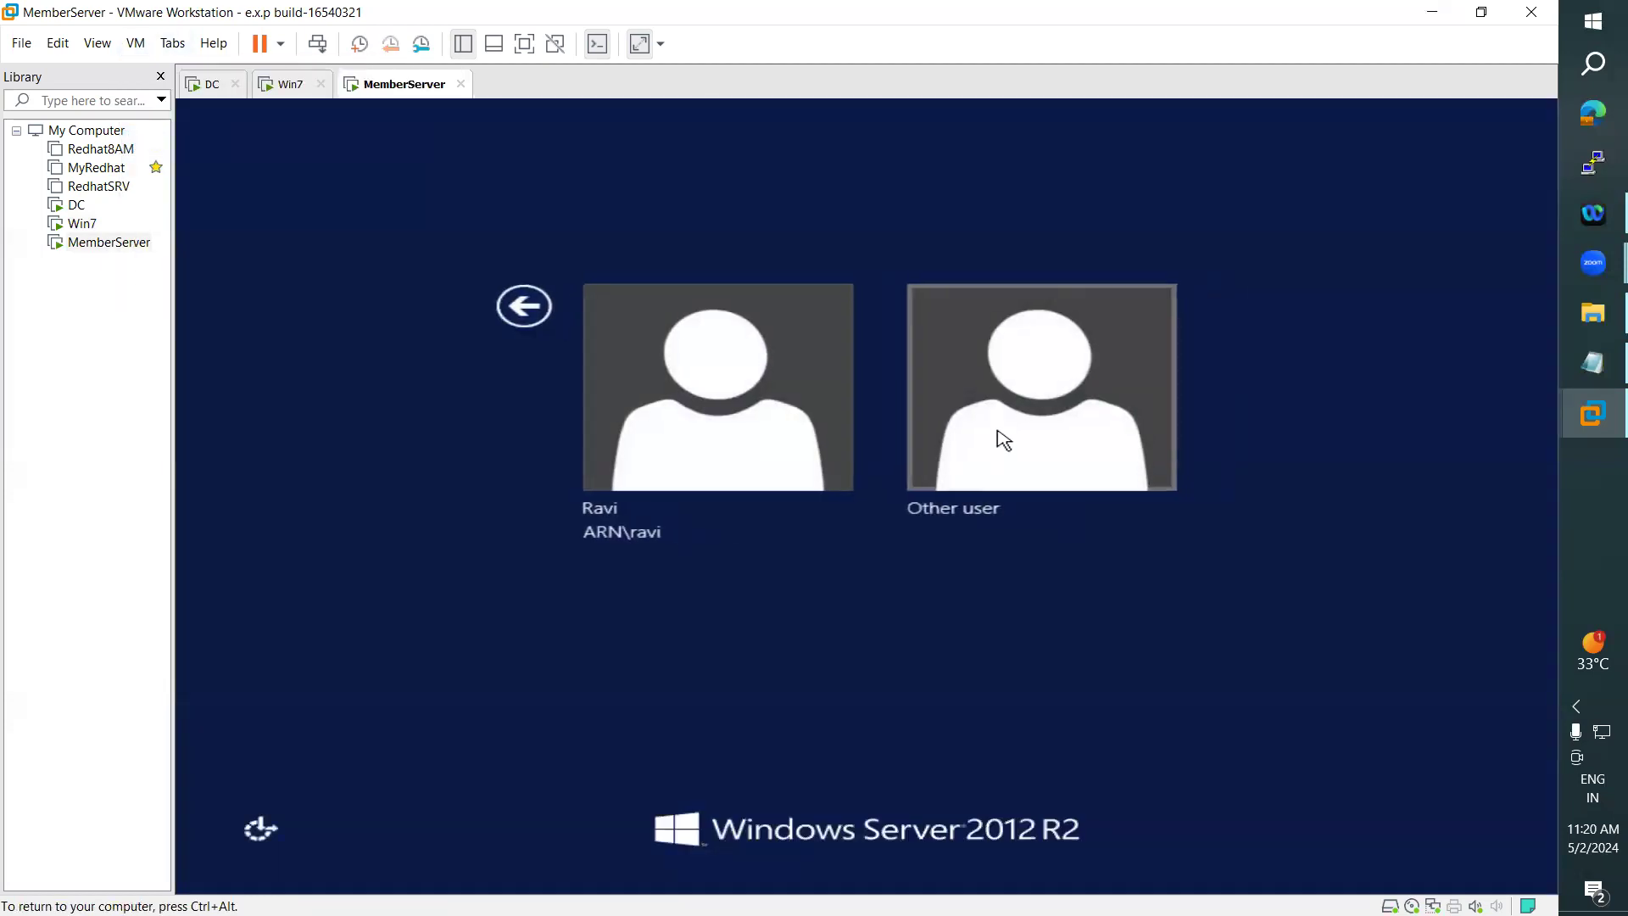
click(1006, 435)
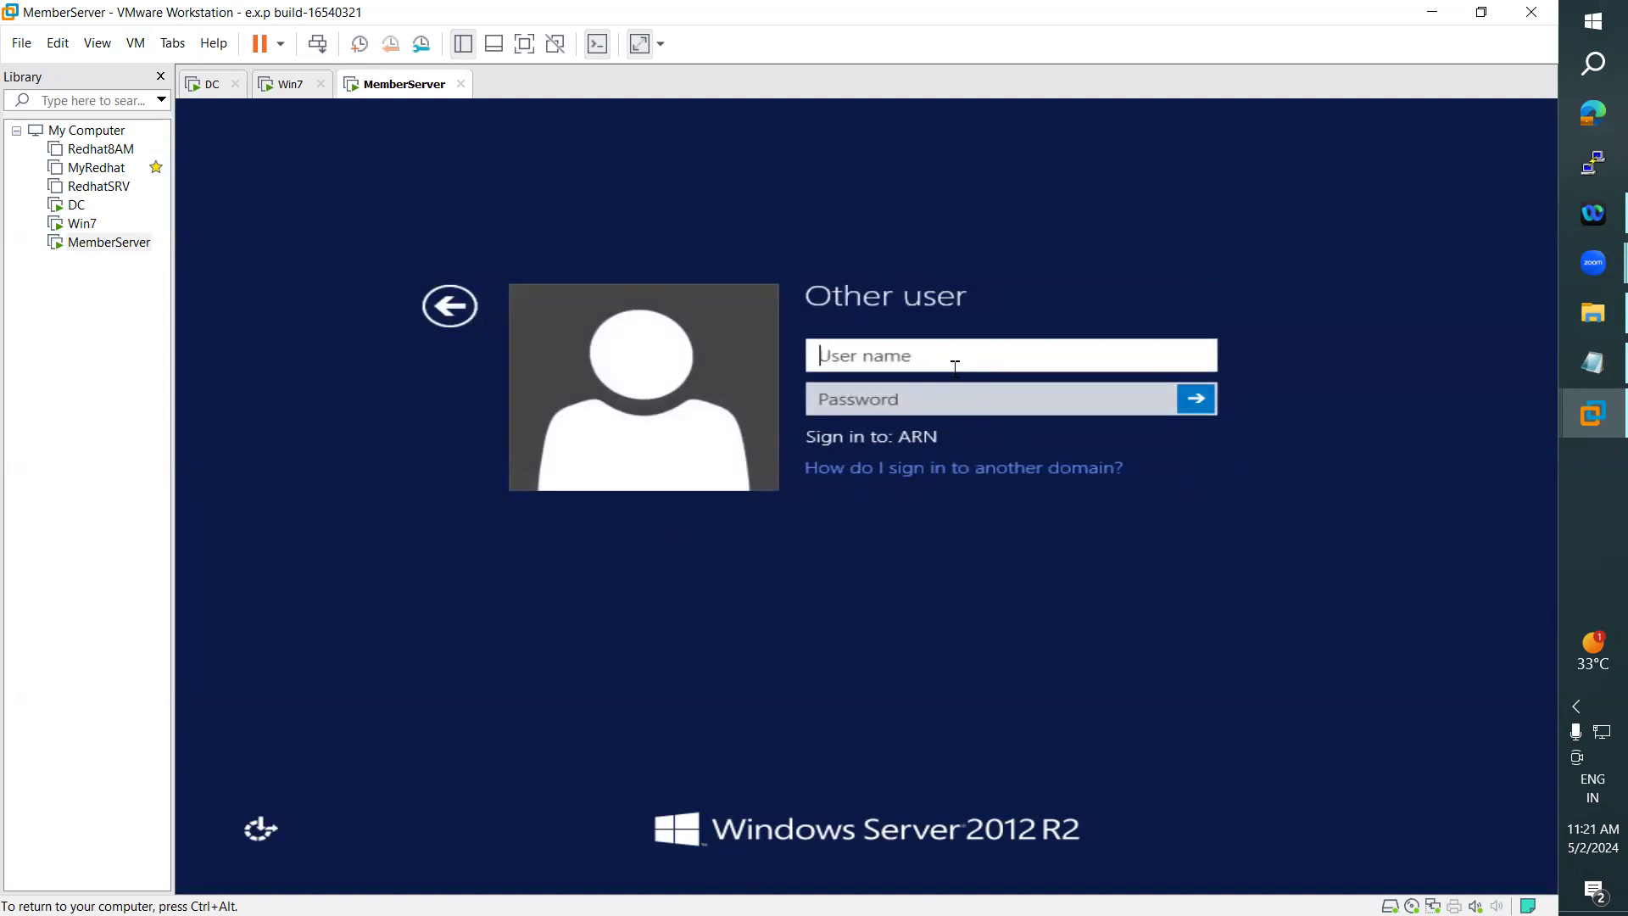
text(arn)
key(Tab)
text(********)
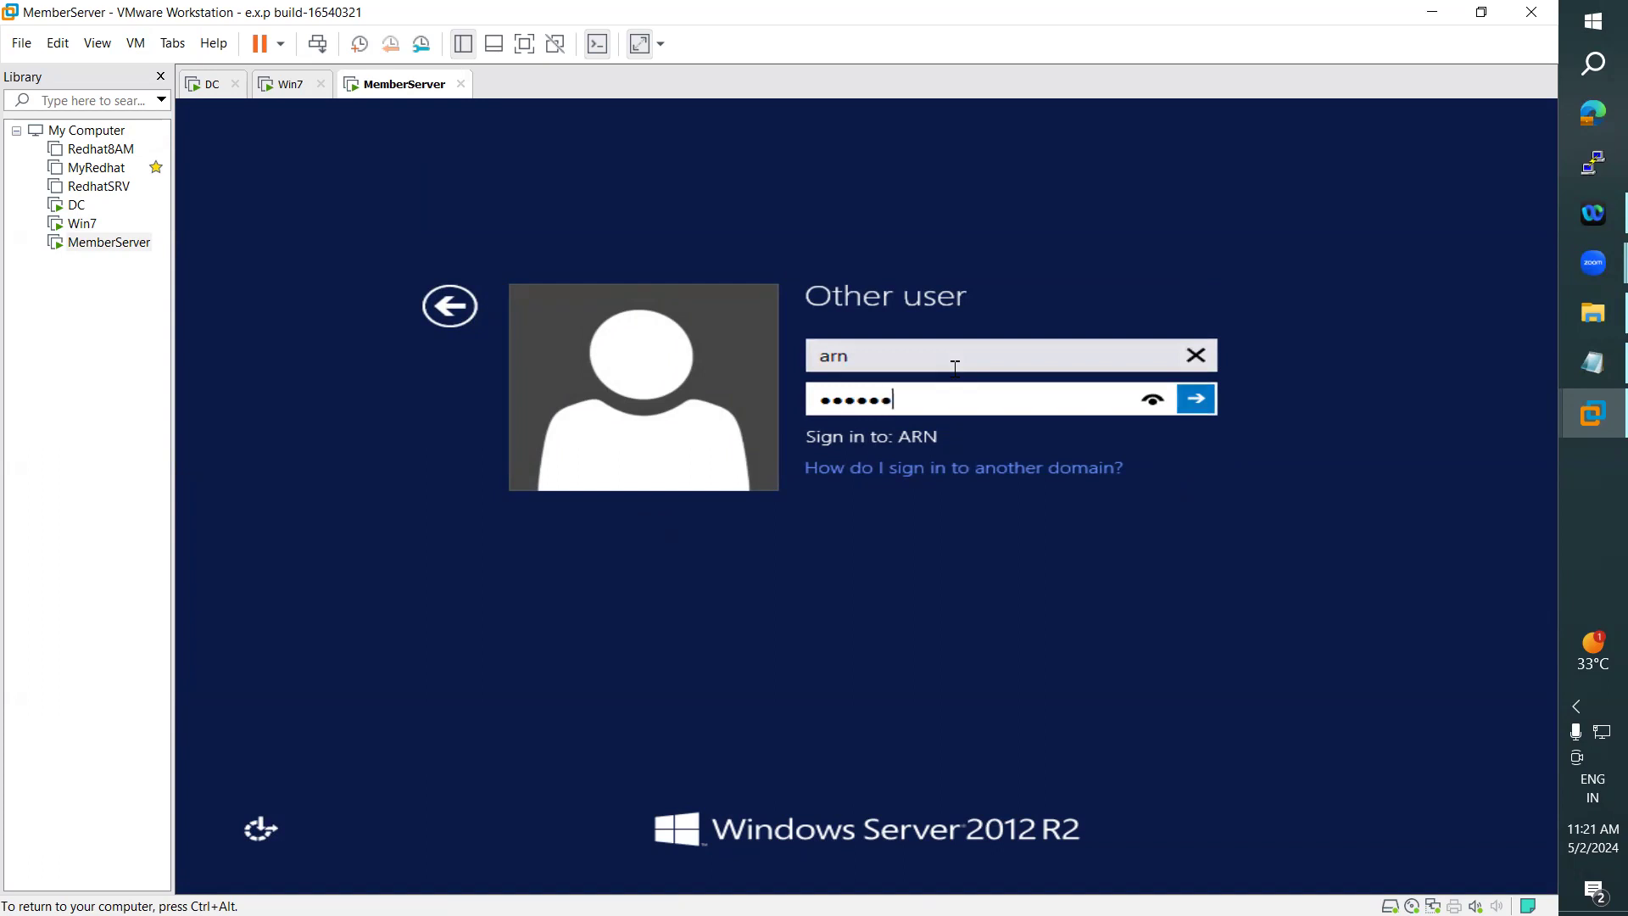
key(Return)
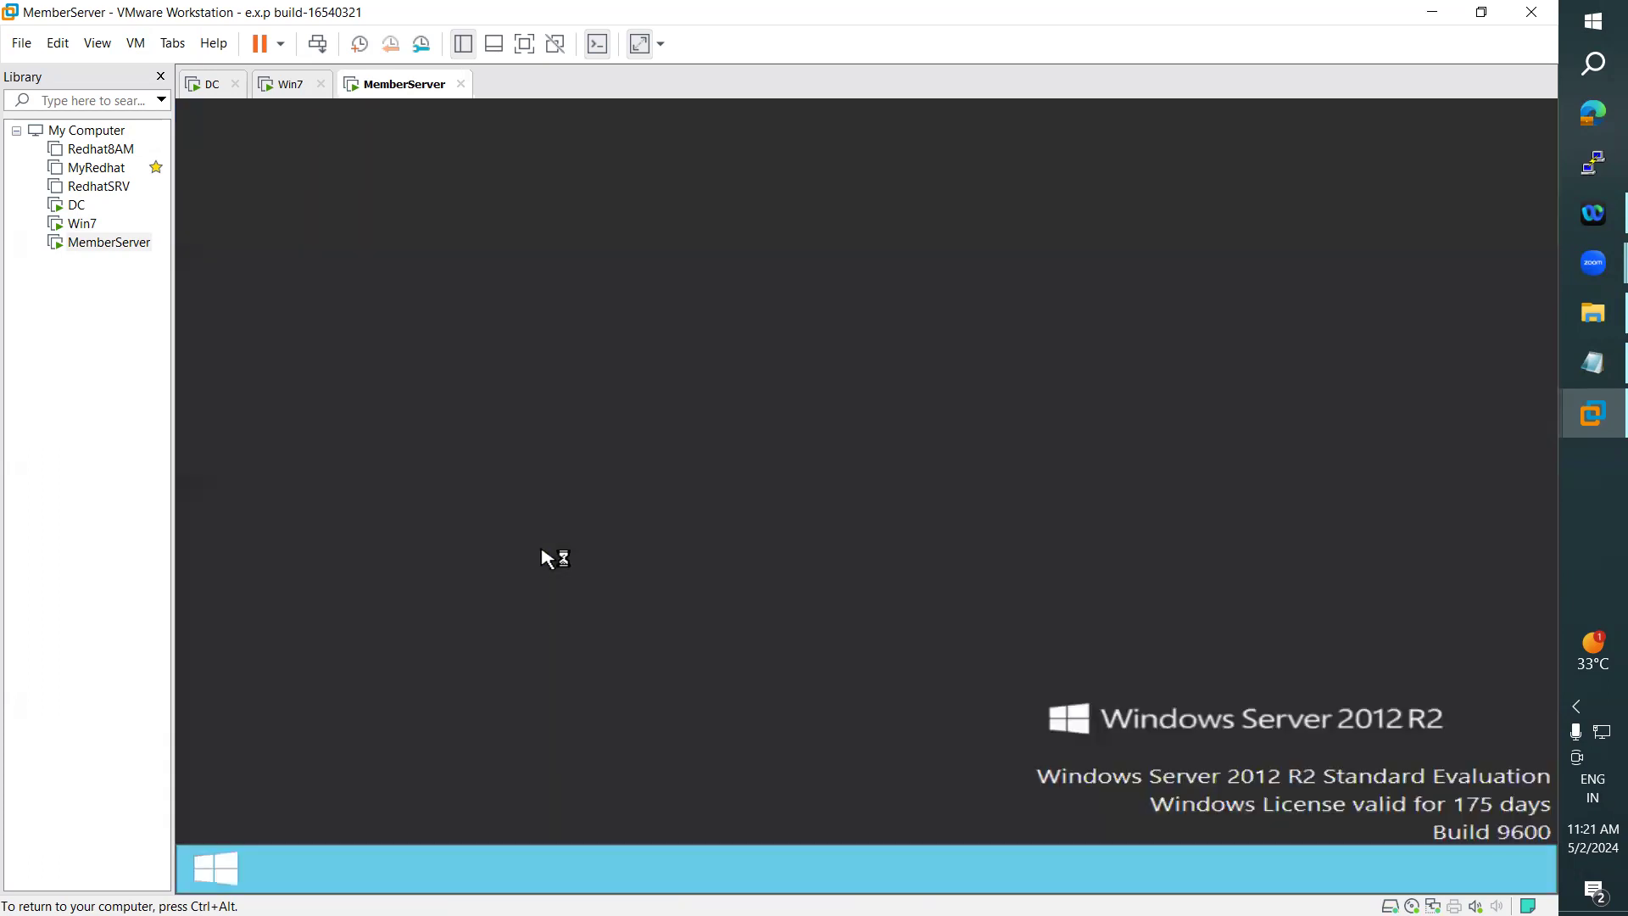
click(1016, 666)
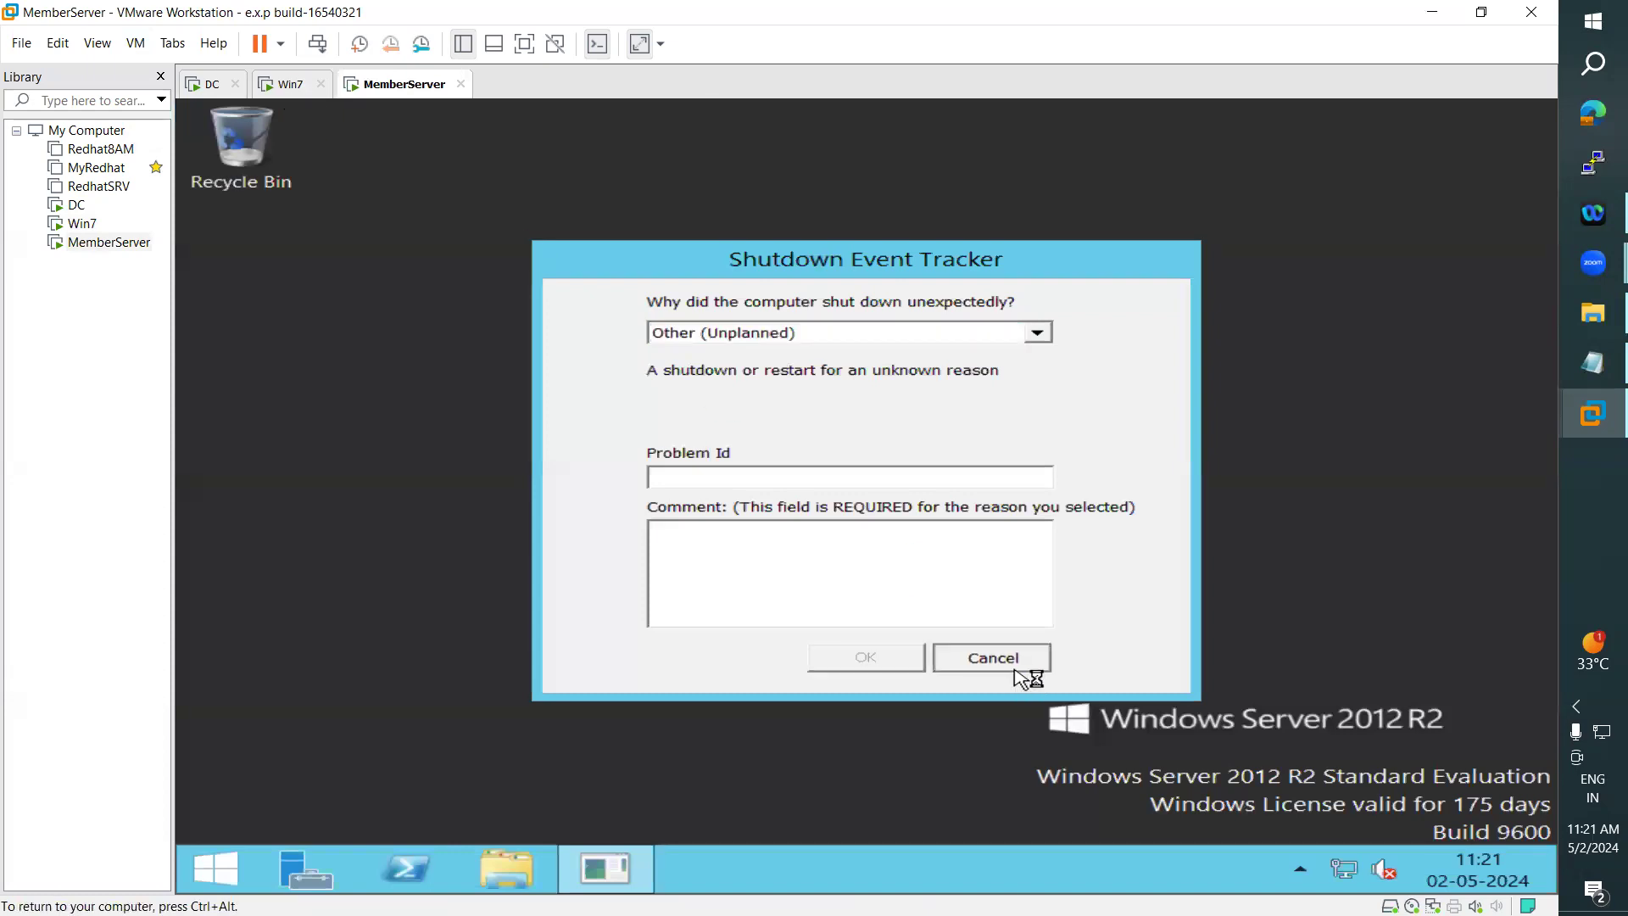
- Open the shared folder \\win-ad\Data on MemberServer and maximize its window to check which files are listed
click(295, 88)
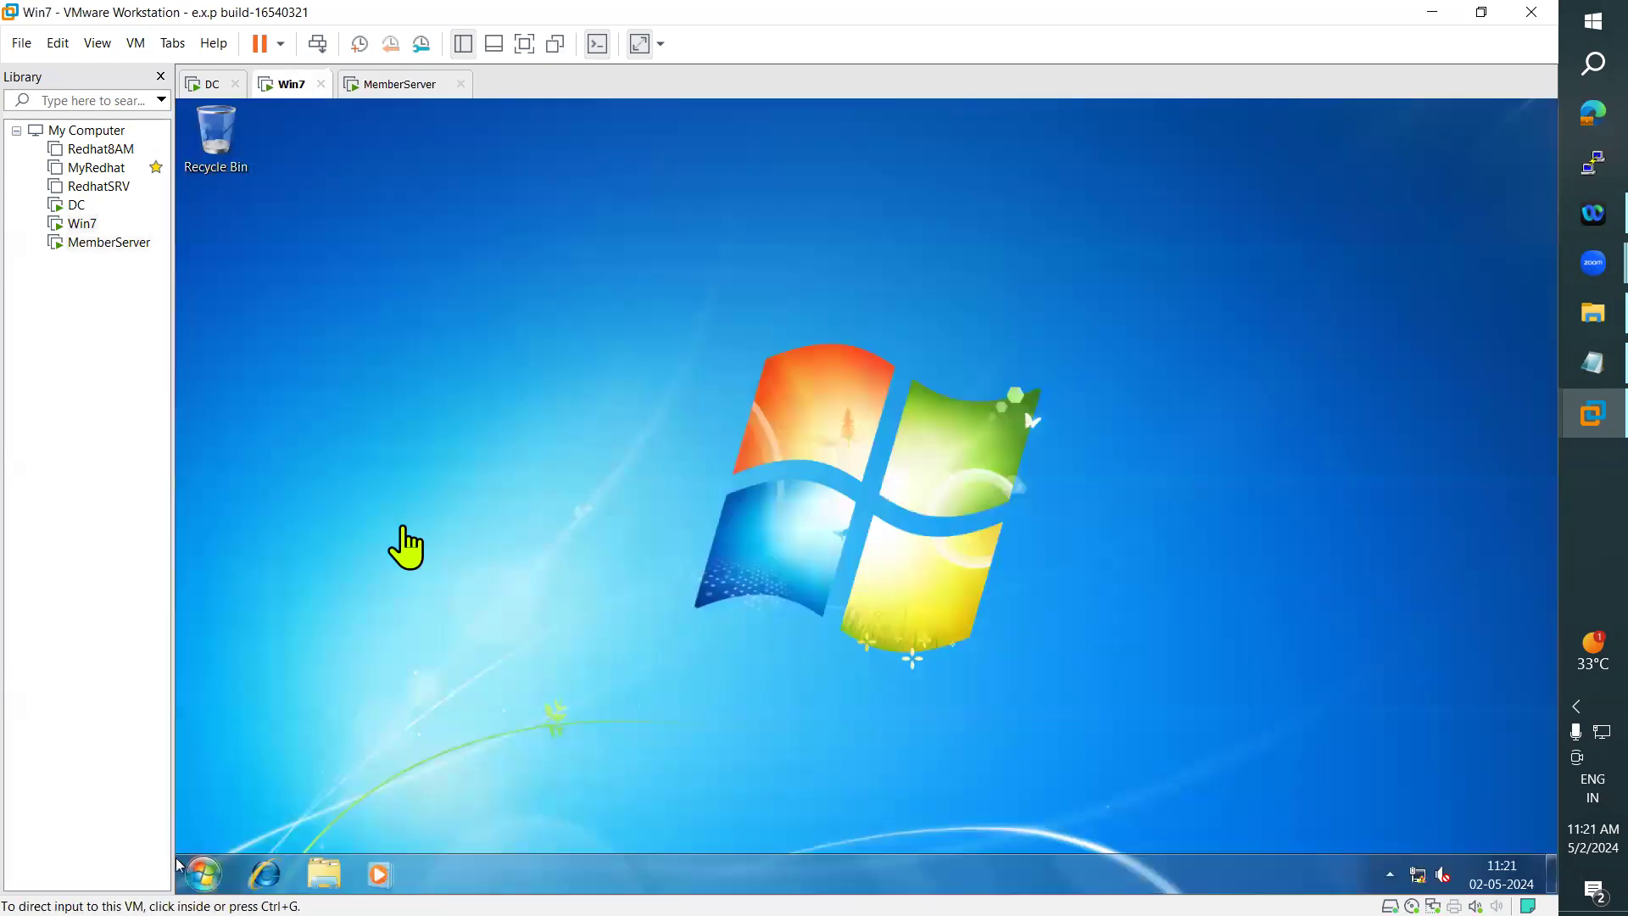
click(386, 87)
click(506, 868)
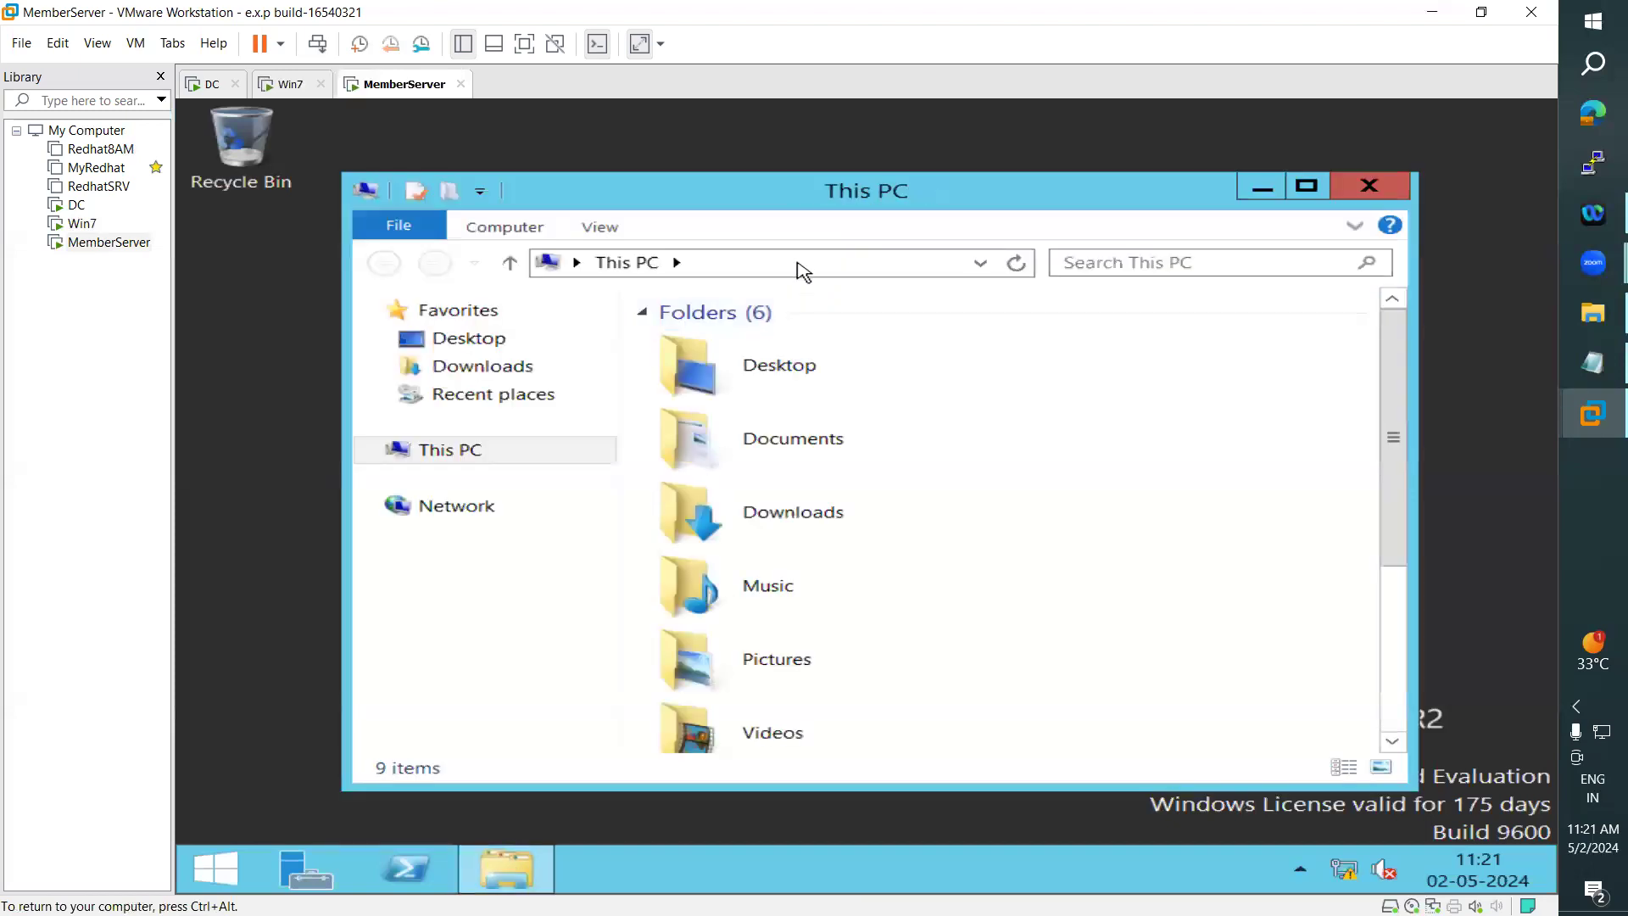
click(799, 264)
text(\\win)
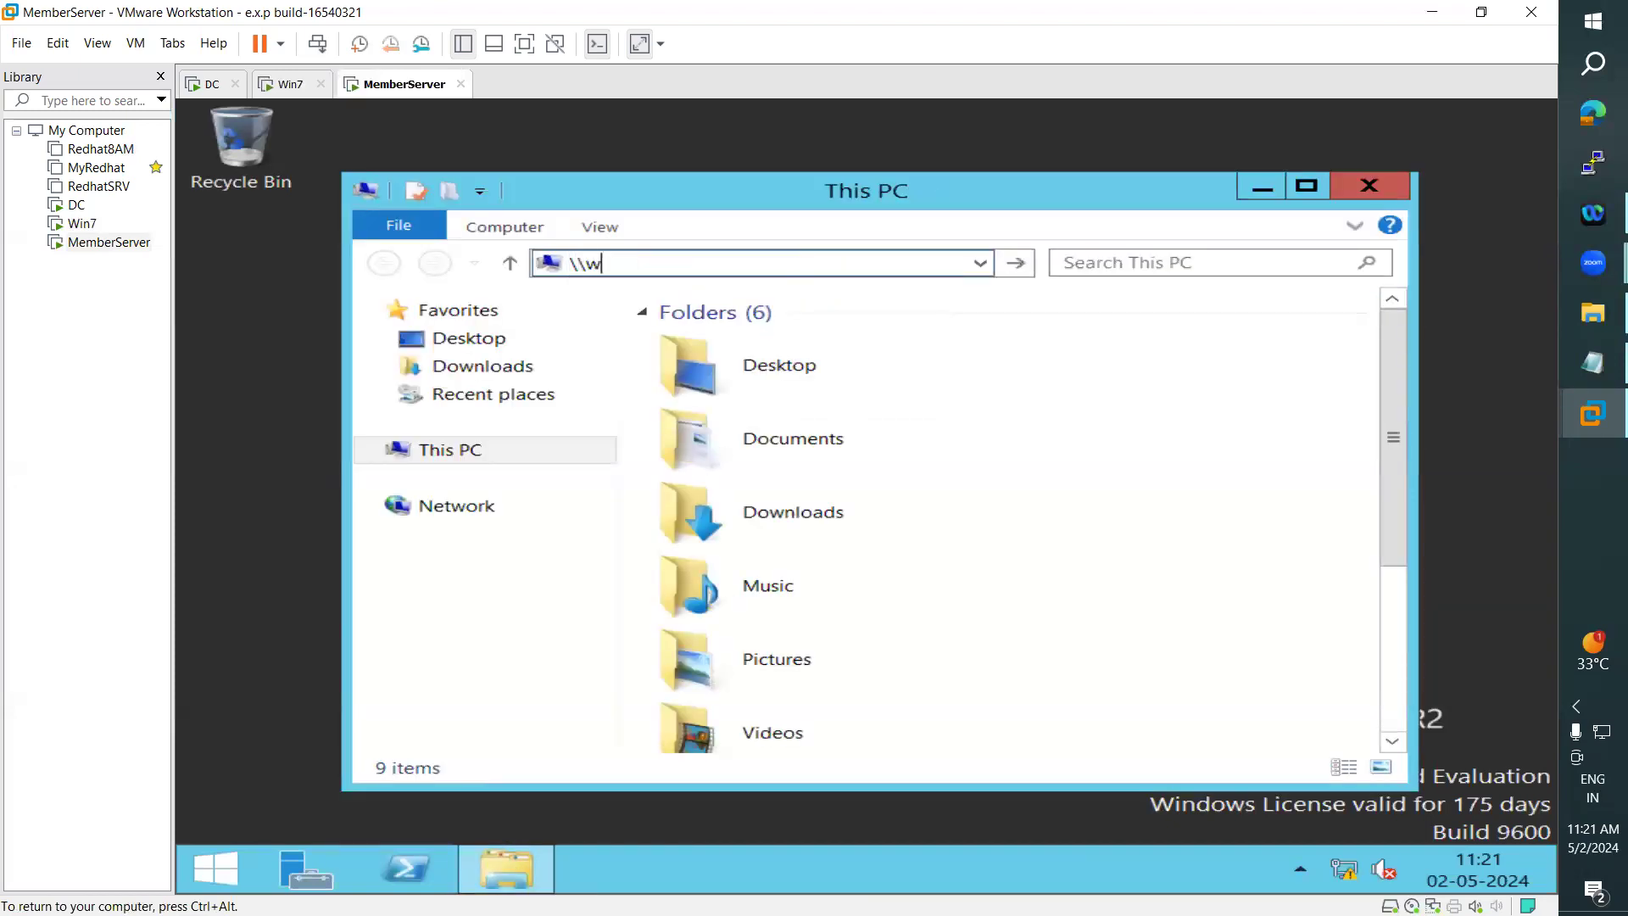
click(797, 264)
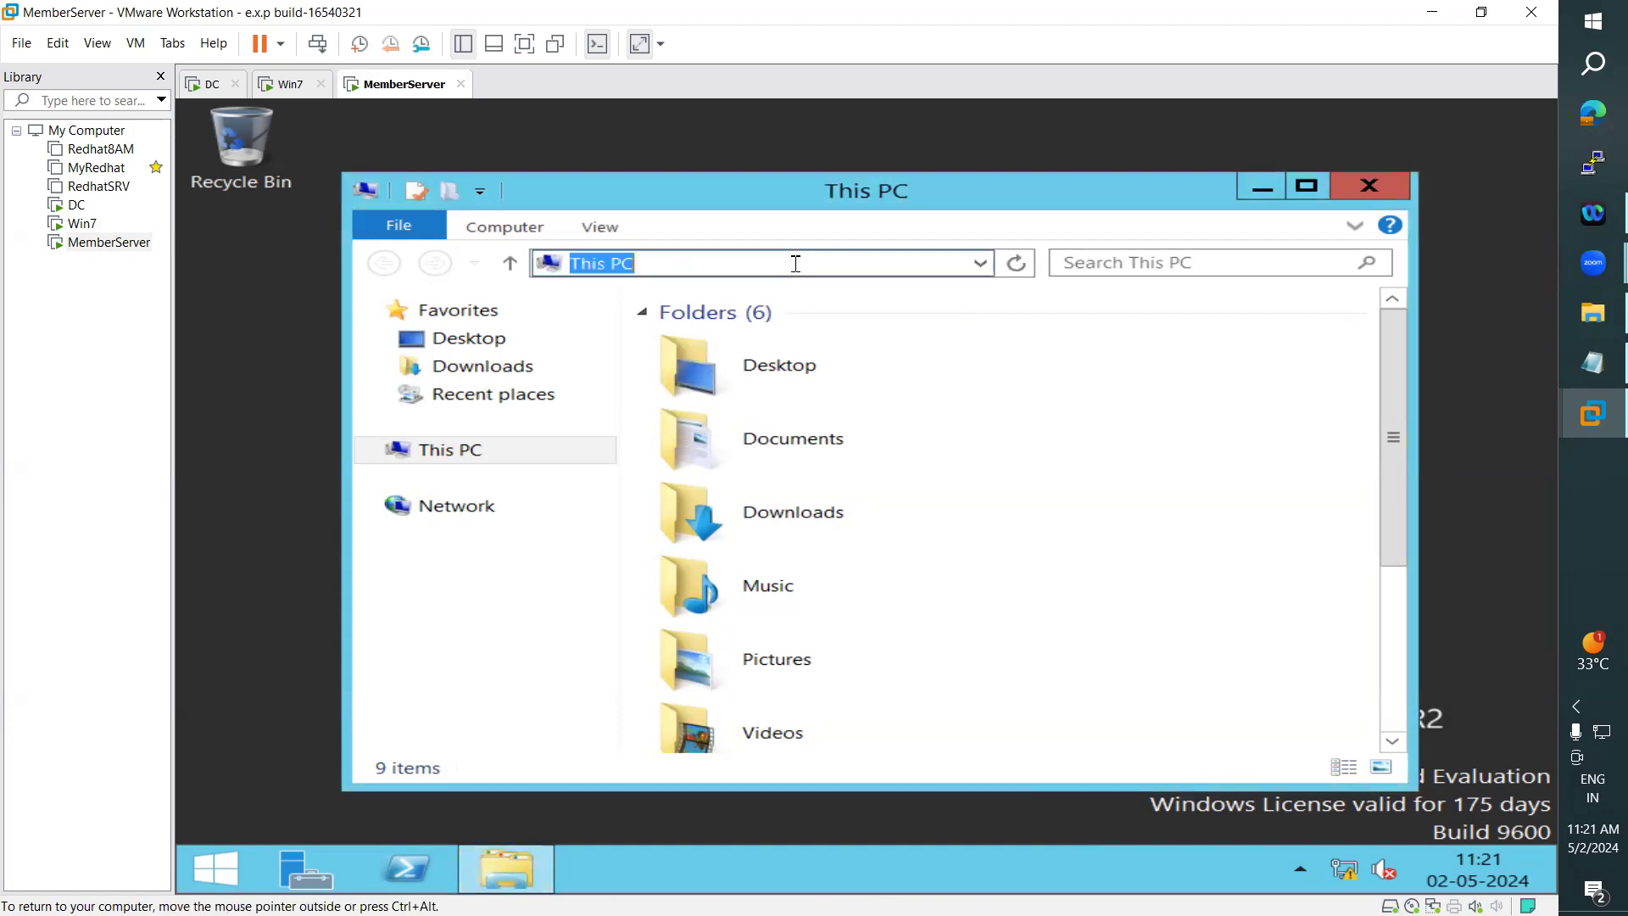
text(\\)
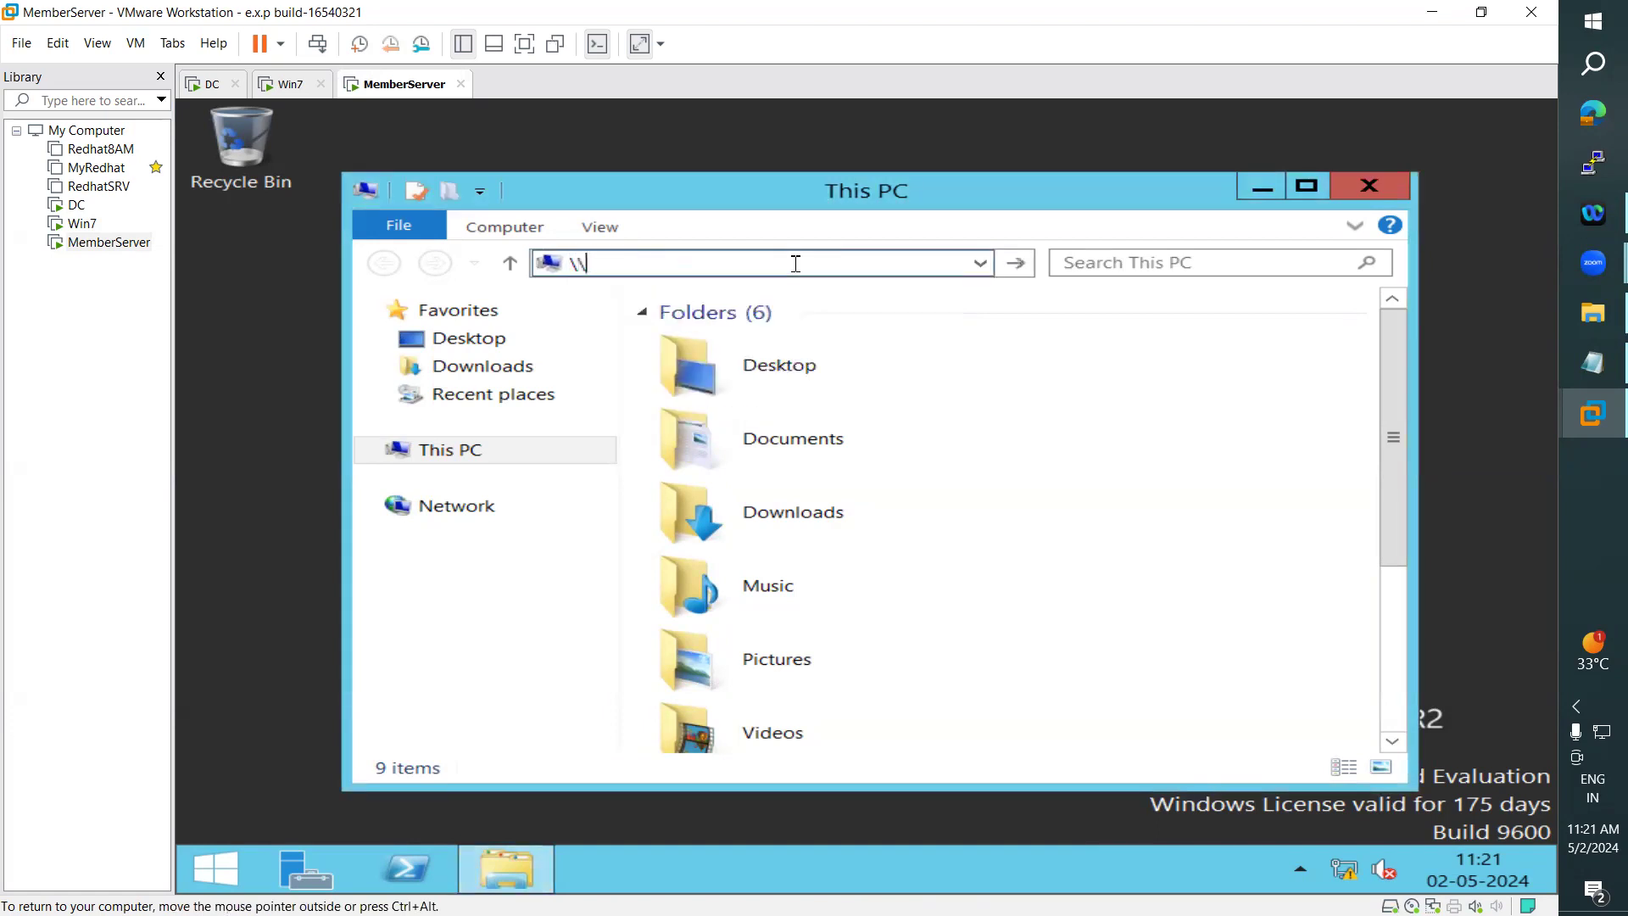
text(win-ad\)
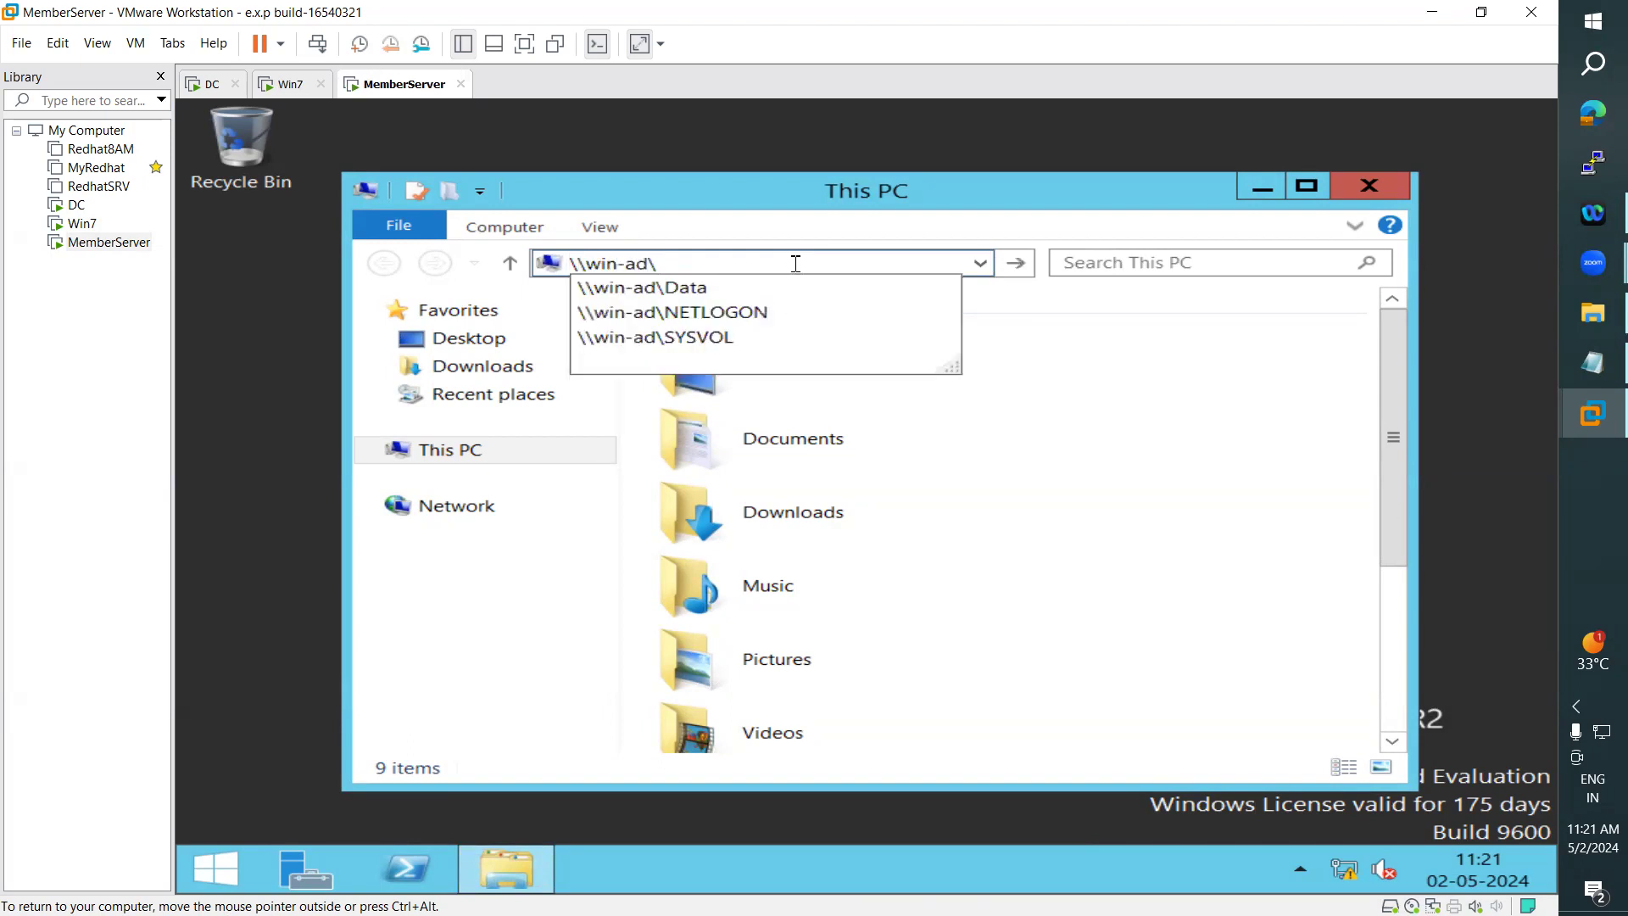
click(700, 294)
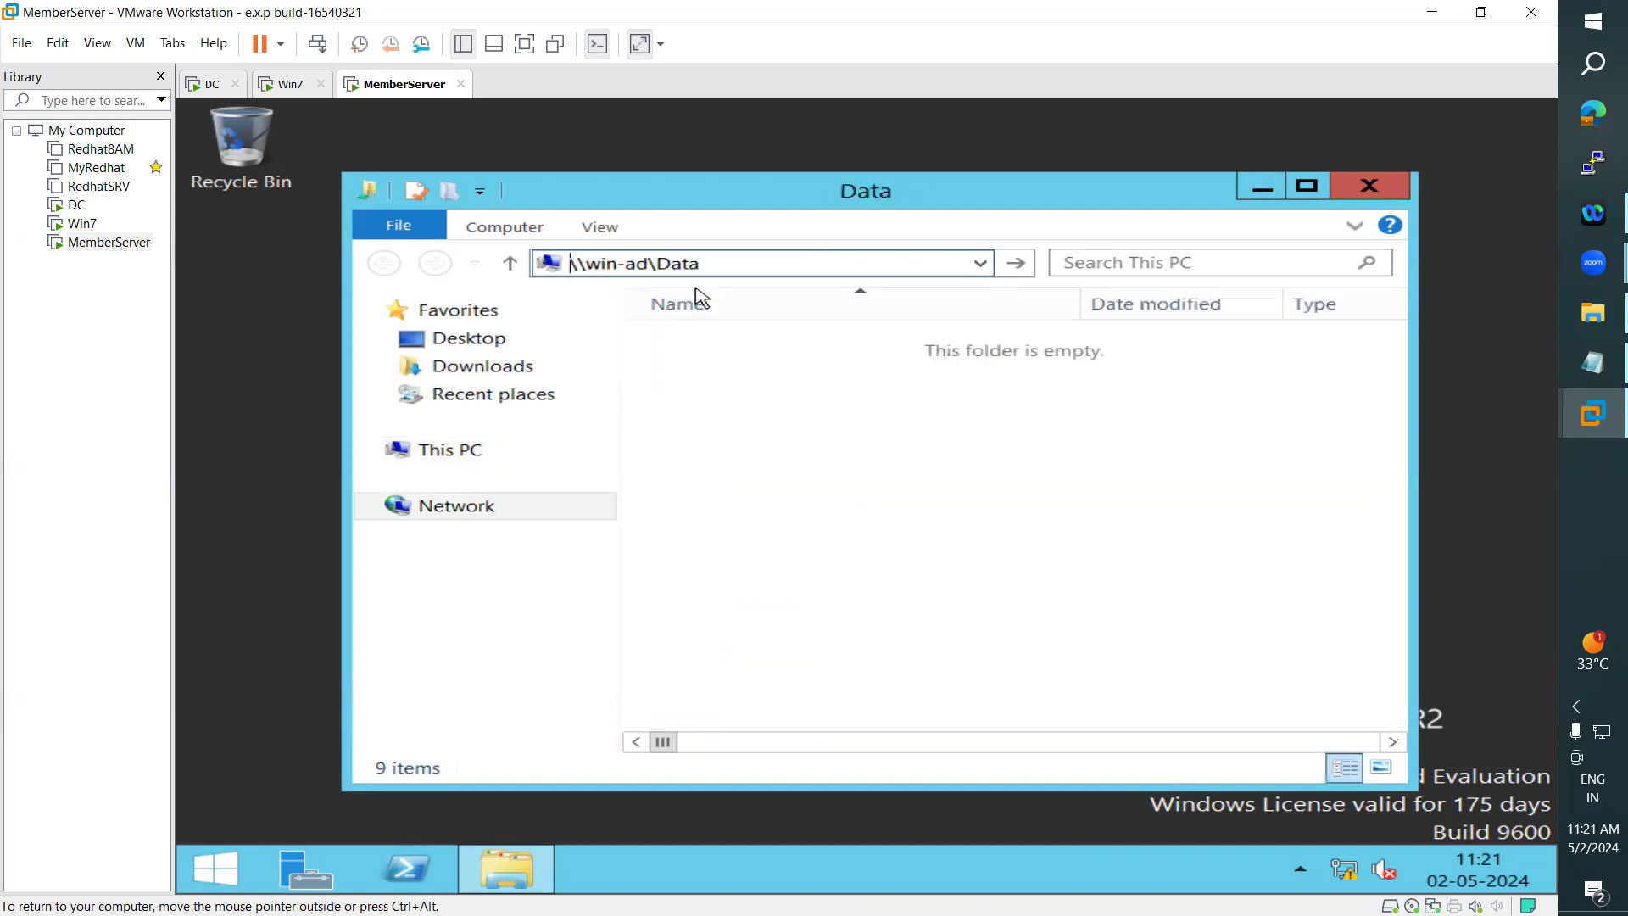
click(770, 315)
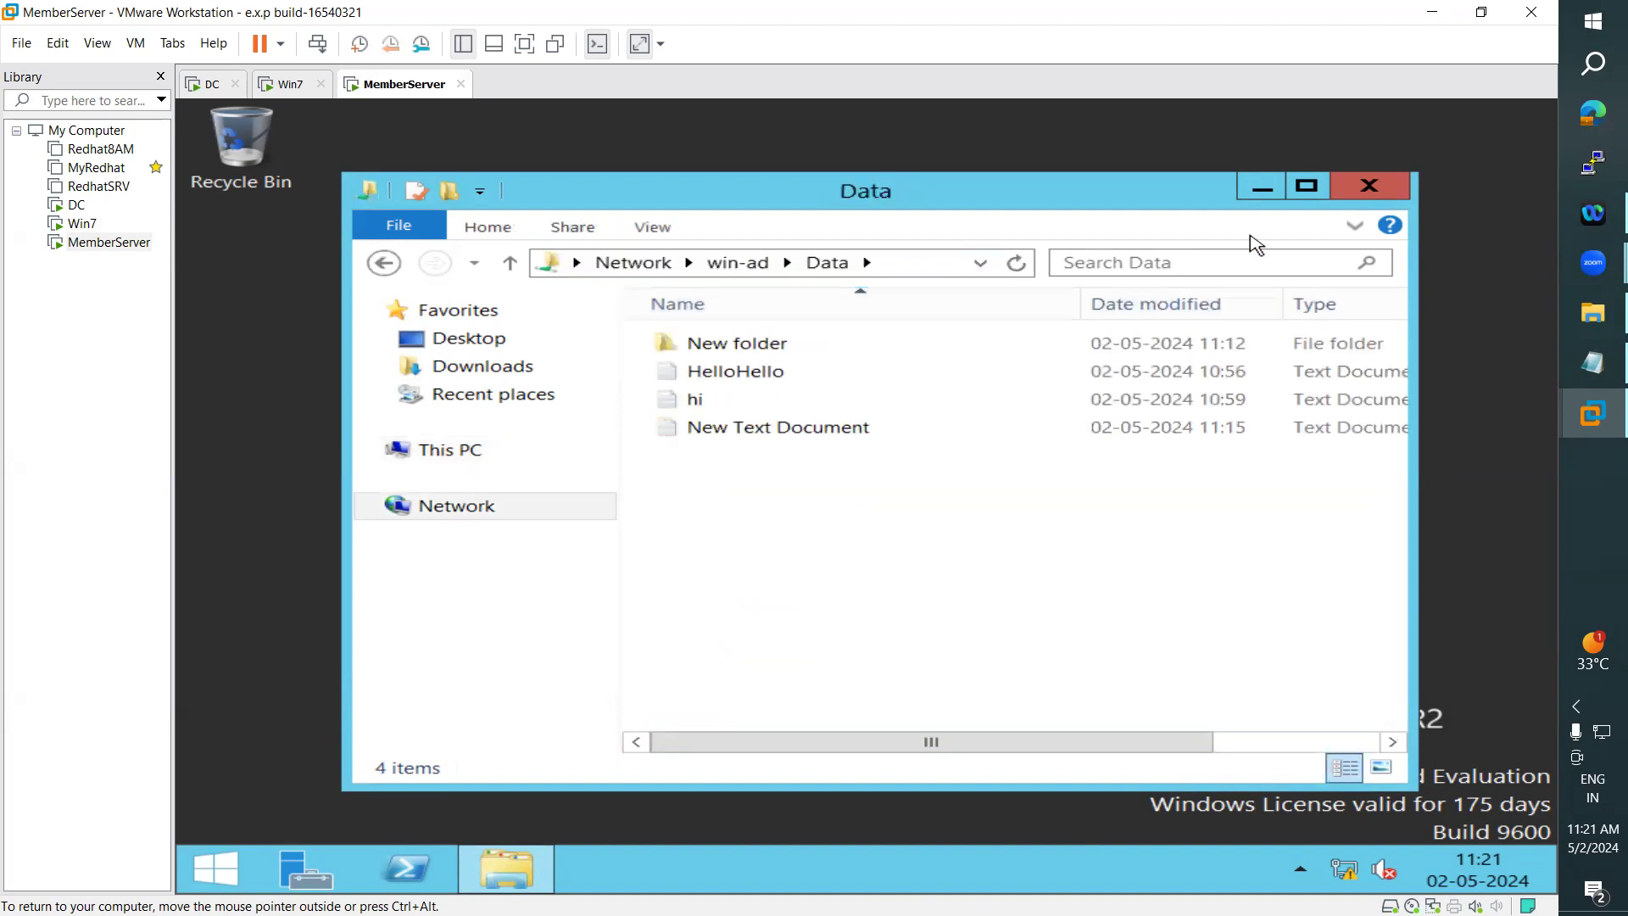
click(1306, 186)
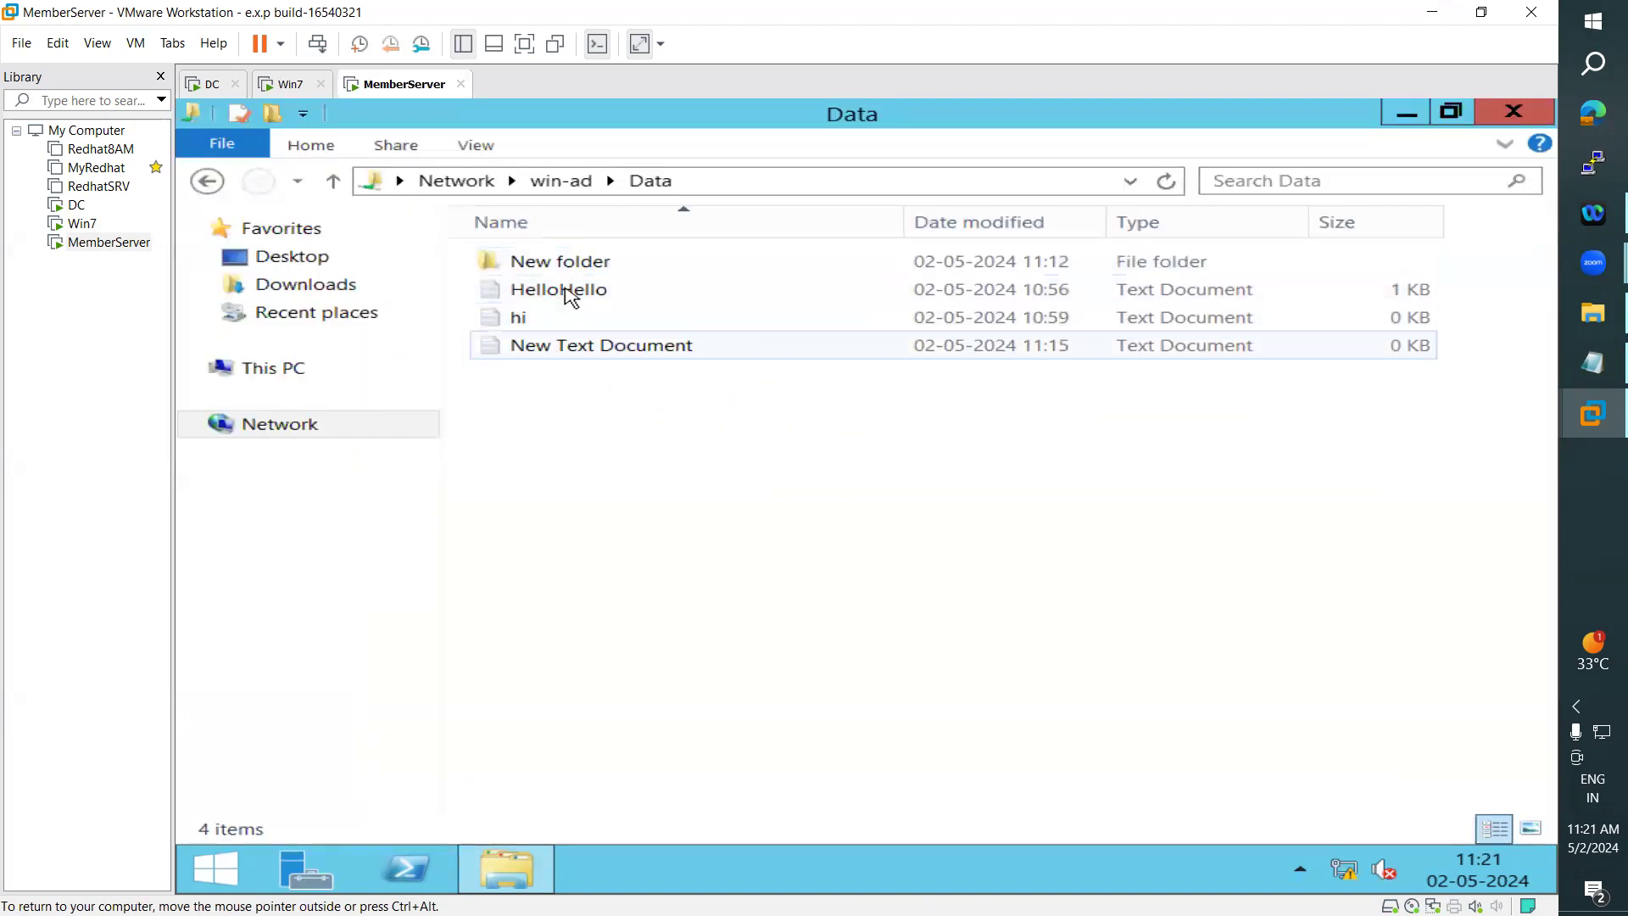
- Switch to Win7 and open the mapped data (\\win-ad) (Q:) network drive to check its files
click(284, 84)
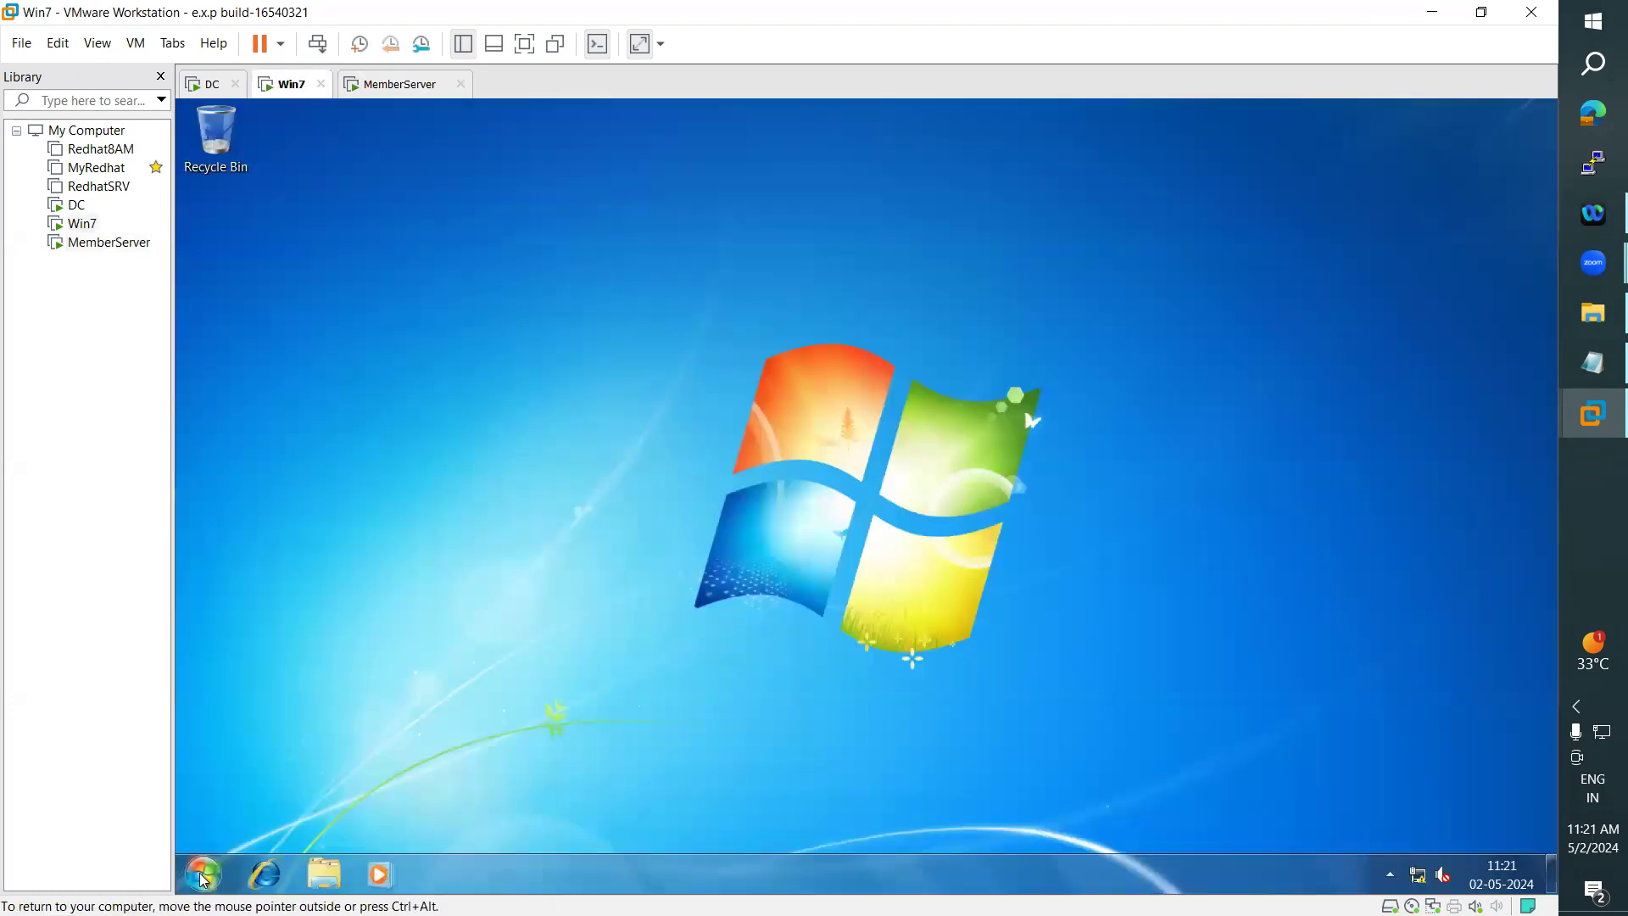
click(204, 874)
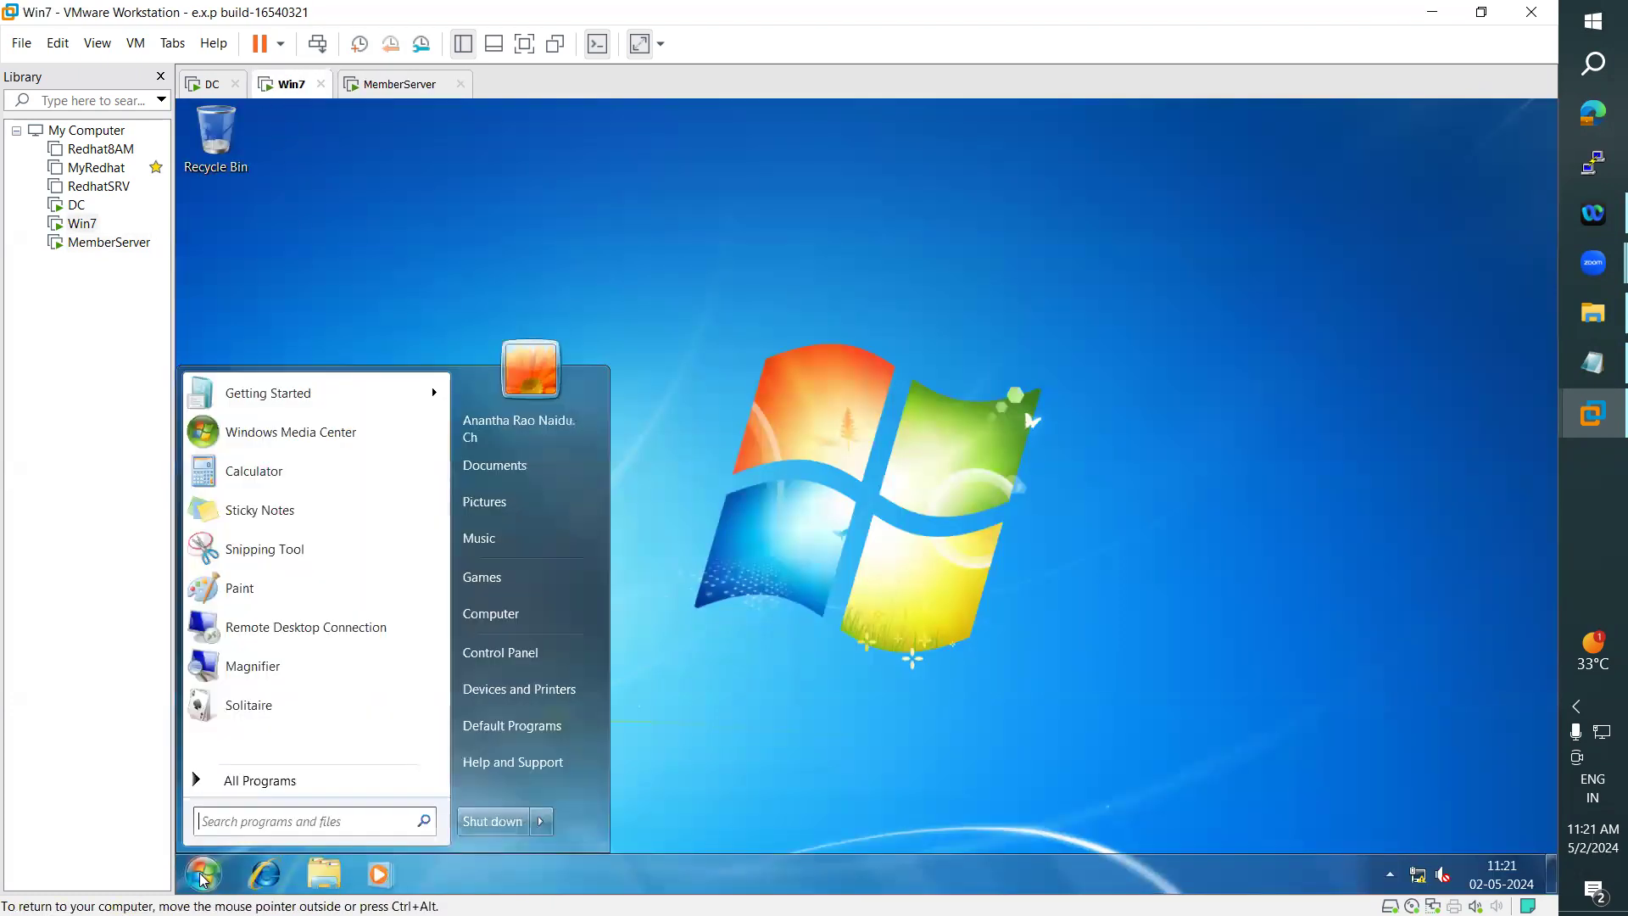
click(525, 620)
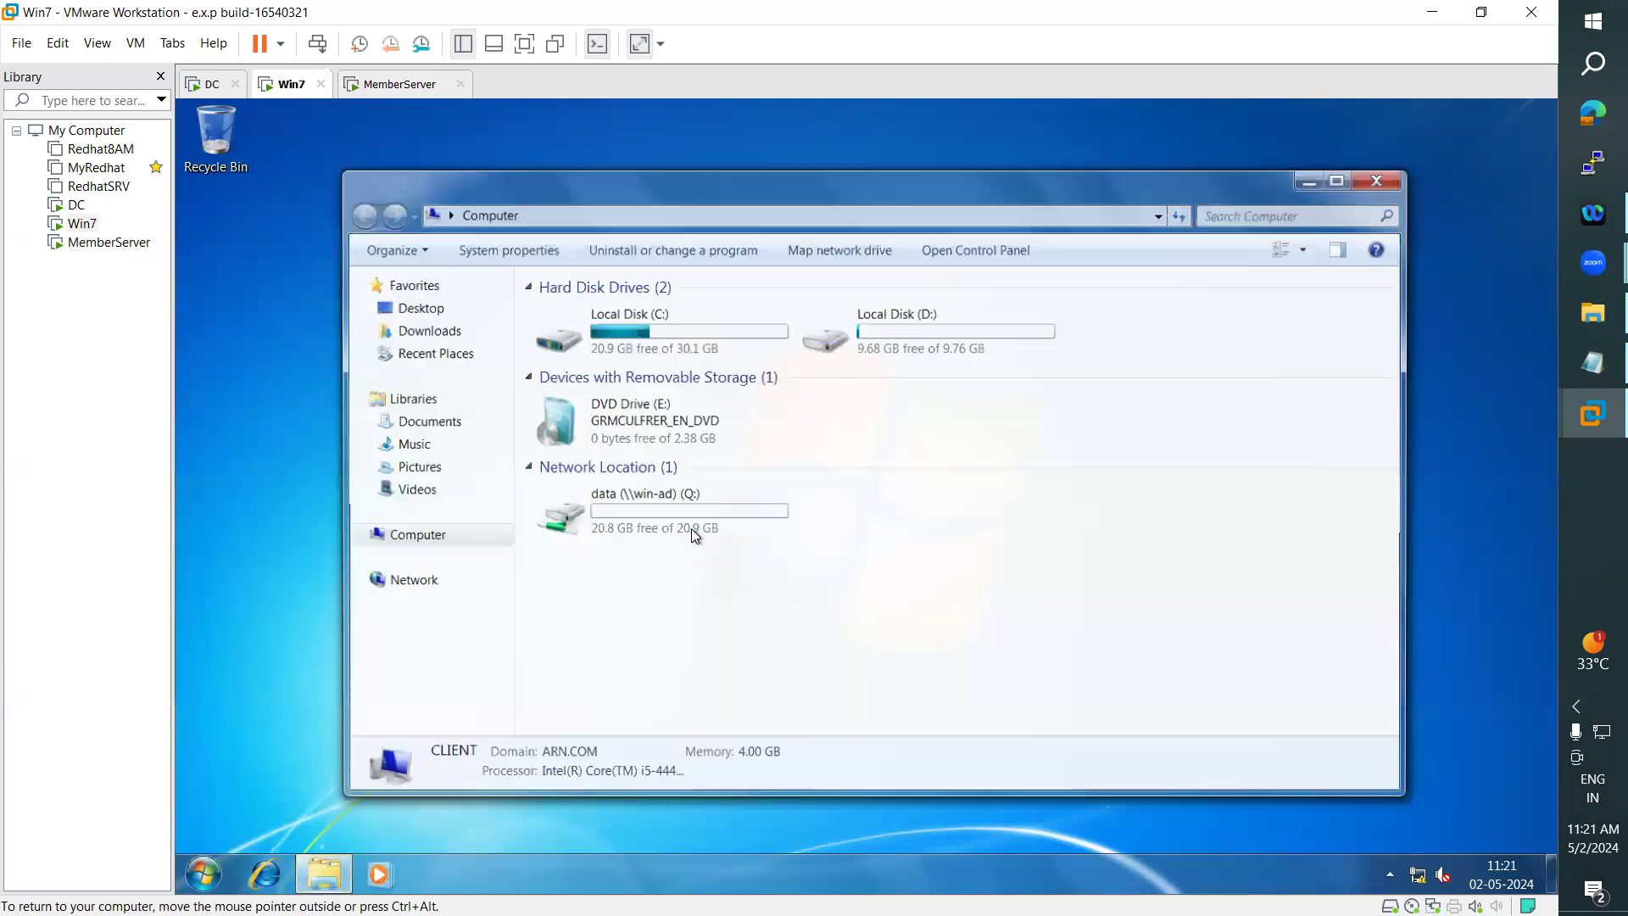
double_click(704, 498)
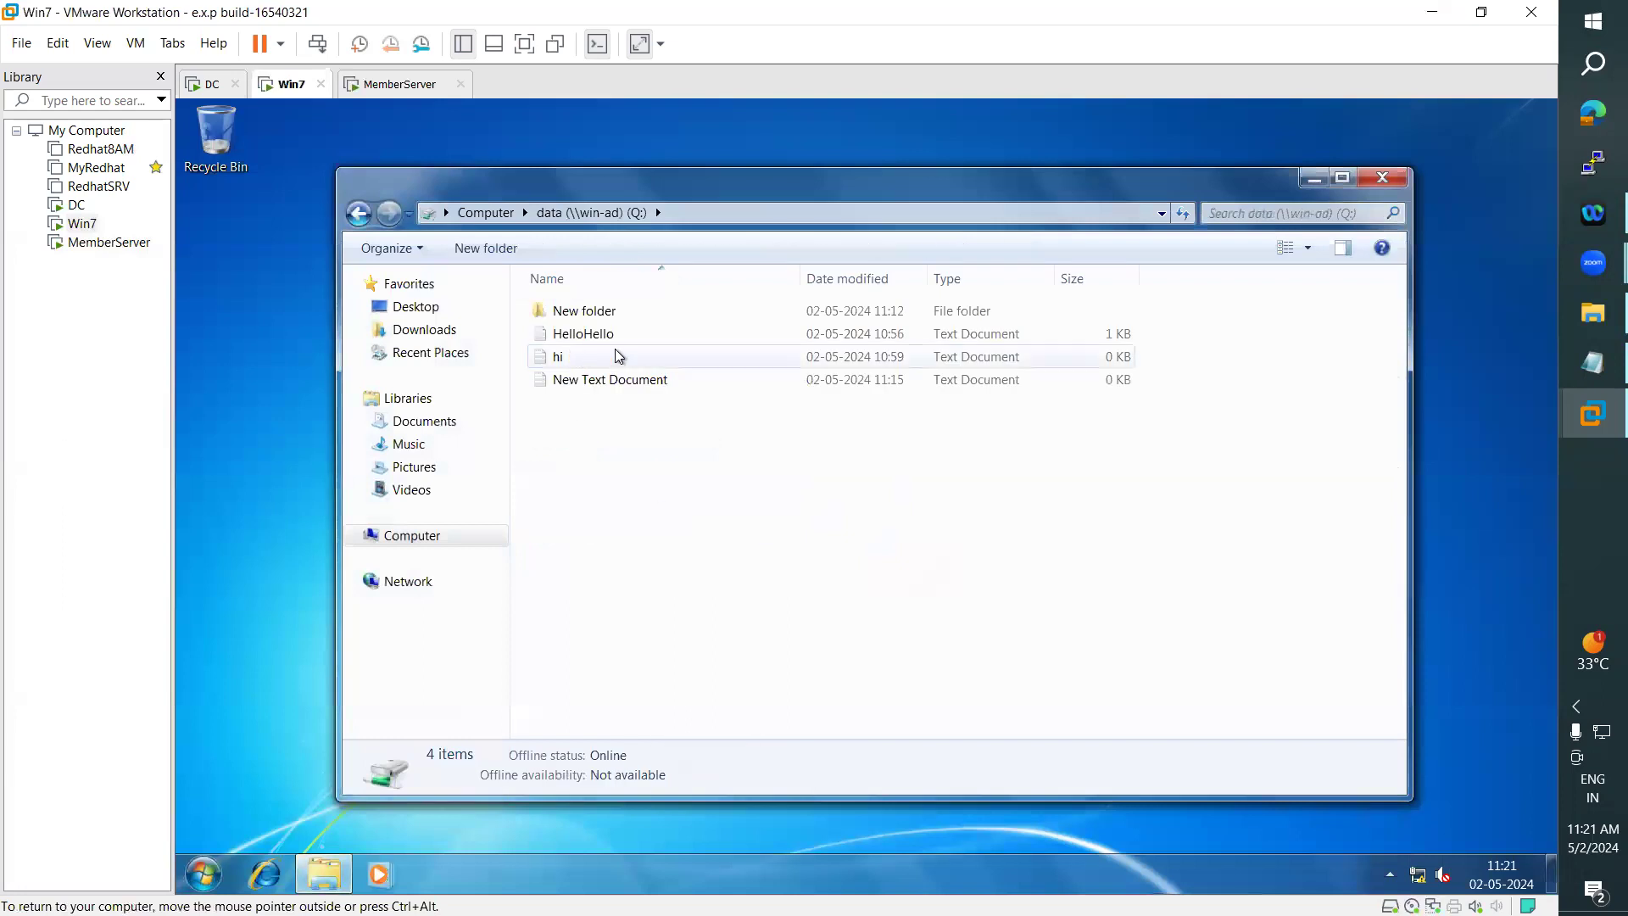
- Switch to the DC and sign in as administrator with the account password
click(208, 82)
click(135, 43)
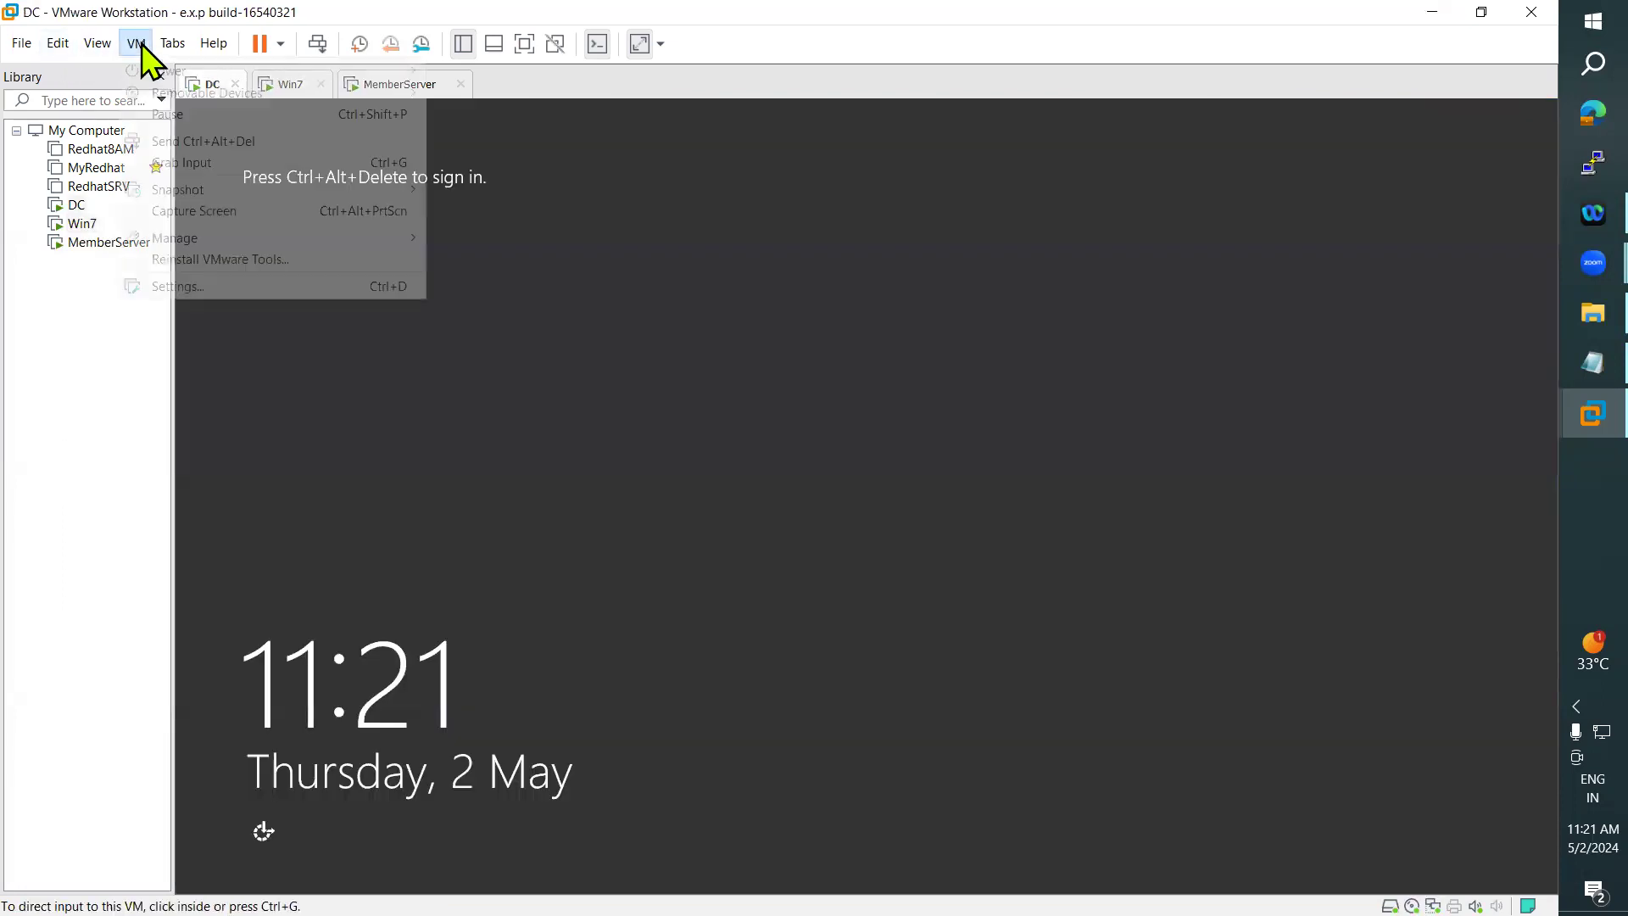
click(246, 141)
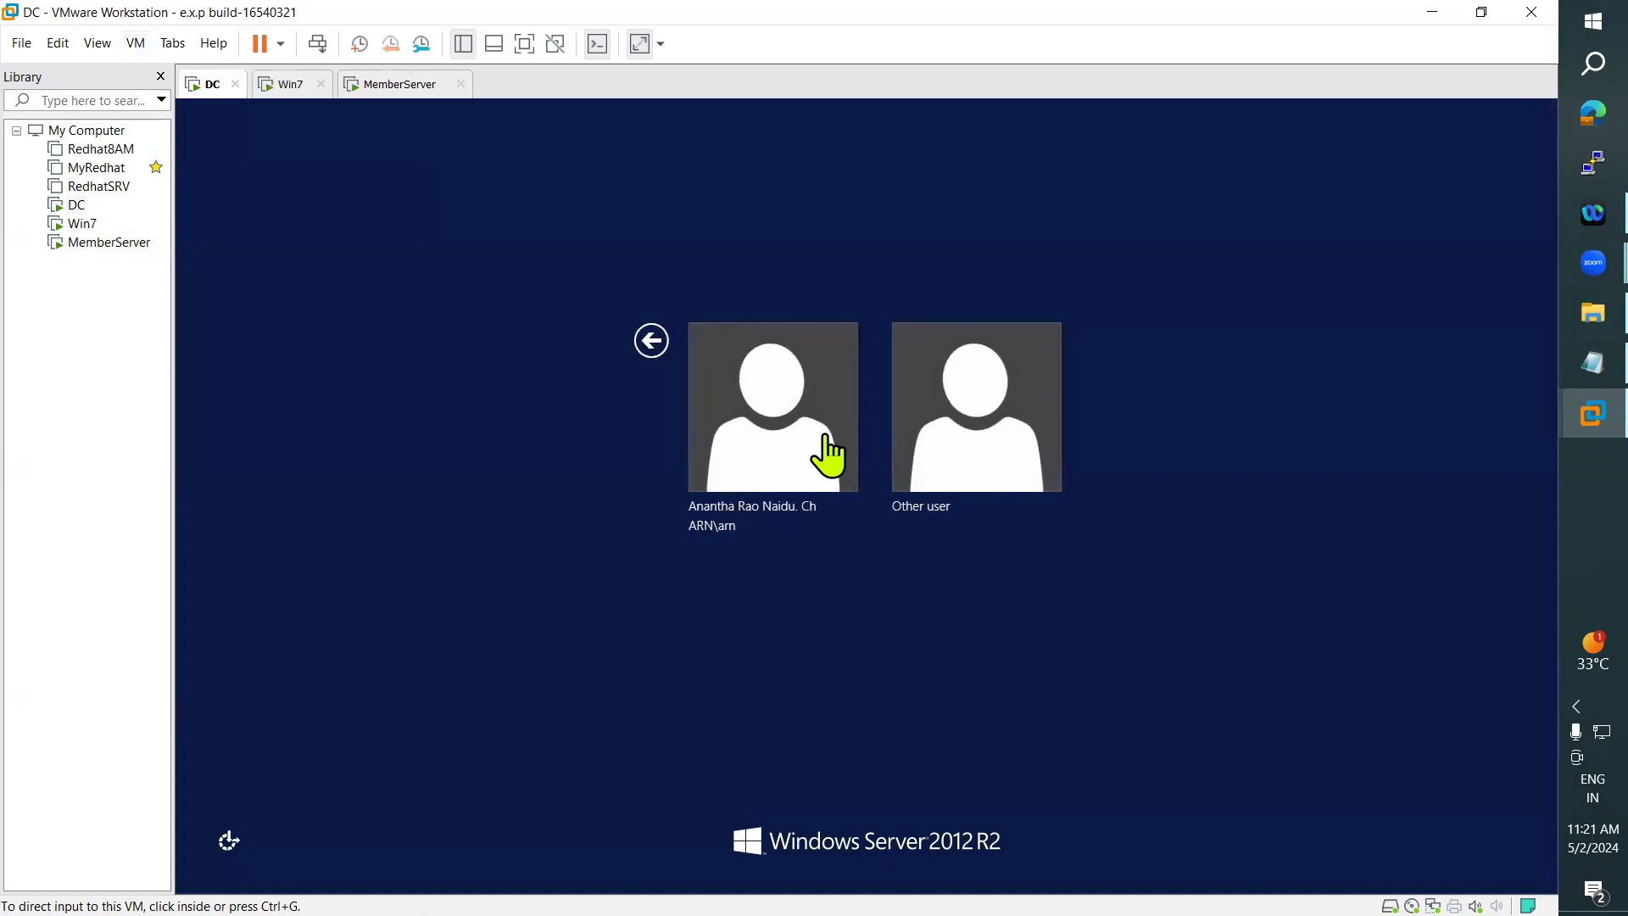
click(887, 455)
click(972, 441)
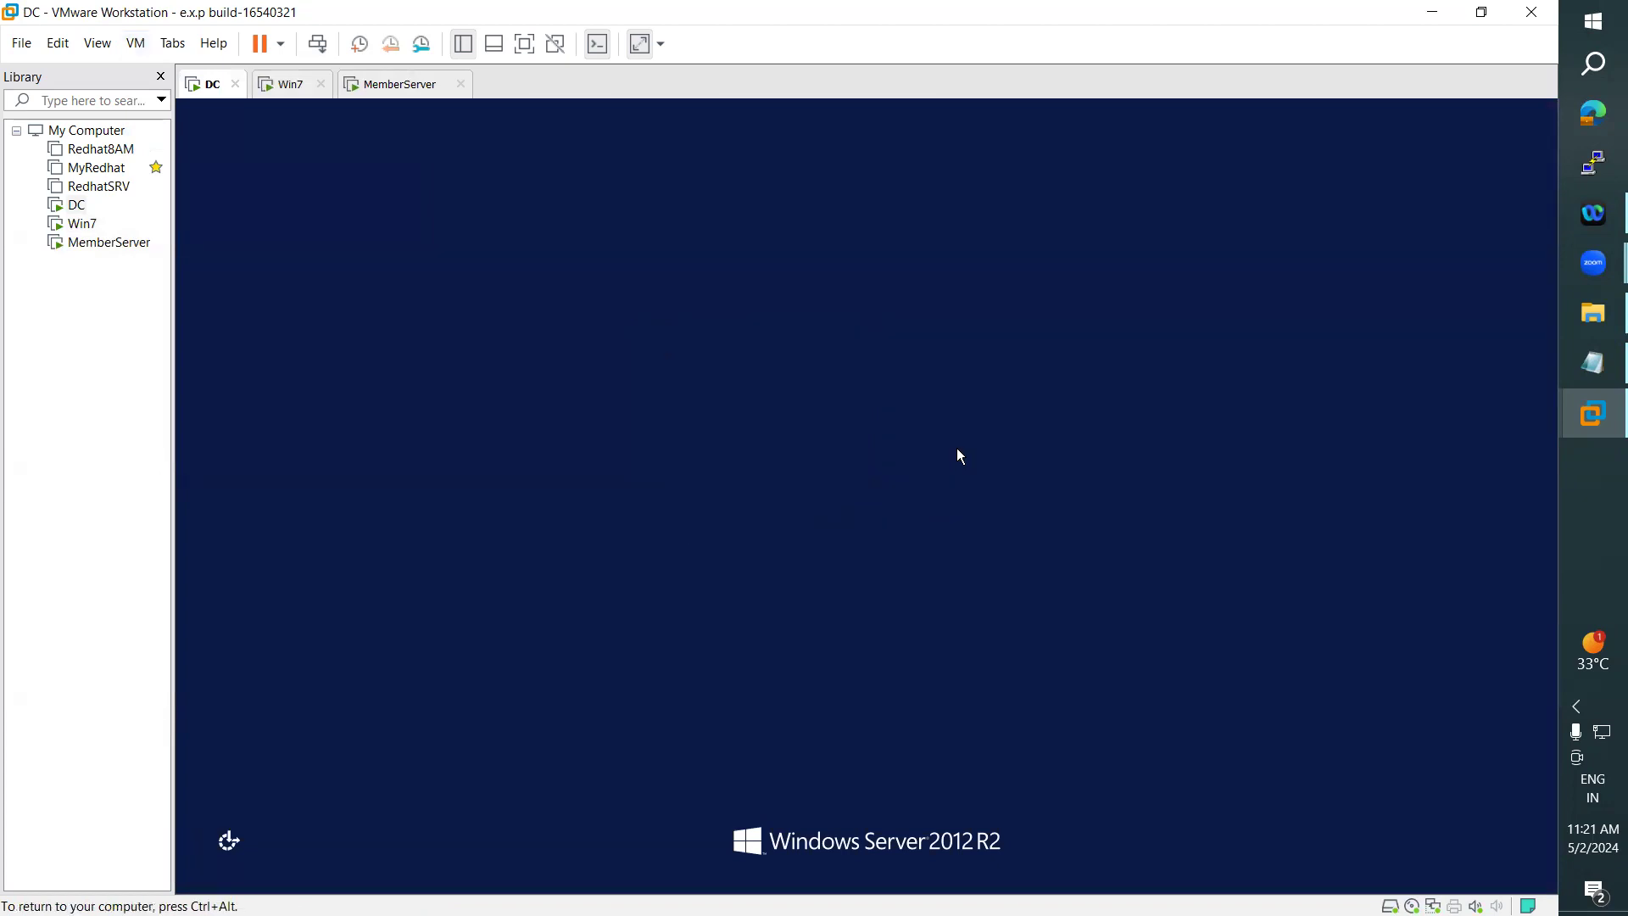
text(administrator)
key(Tab)
text(P)
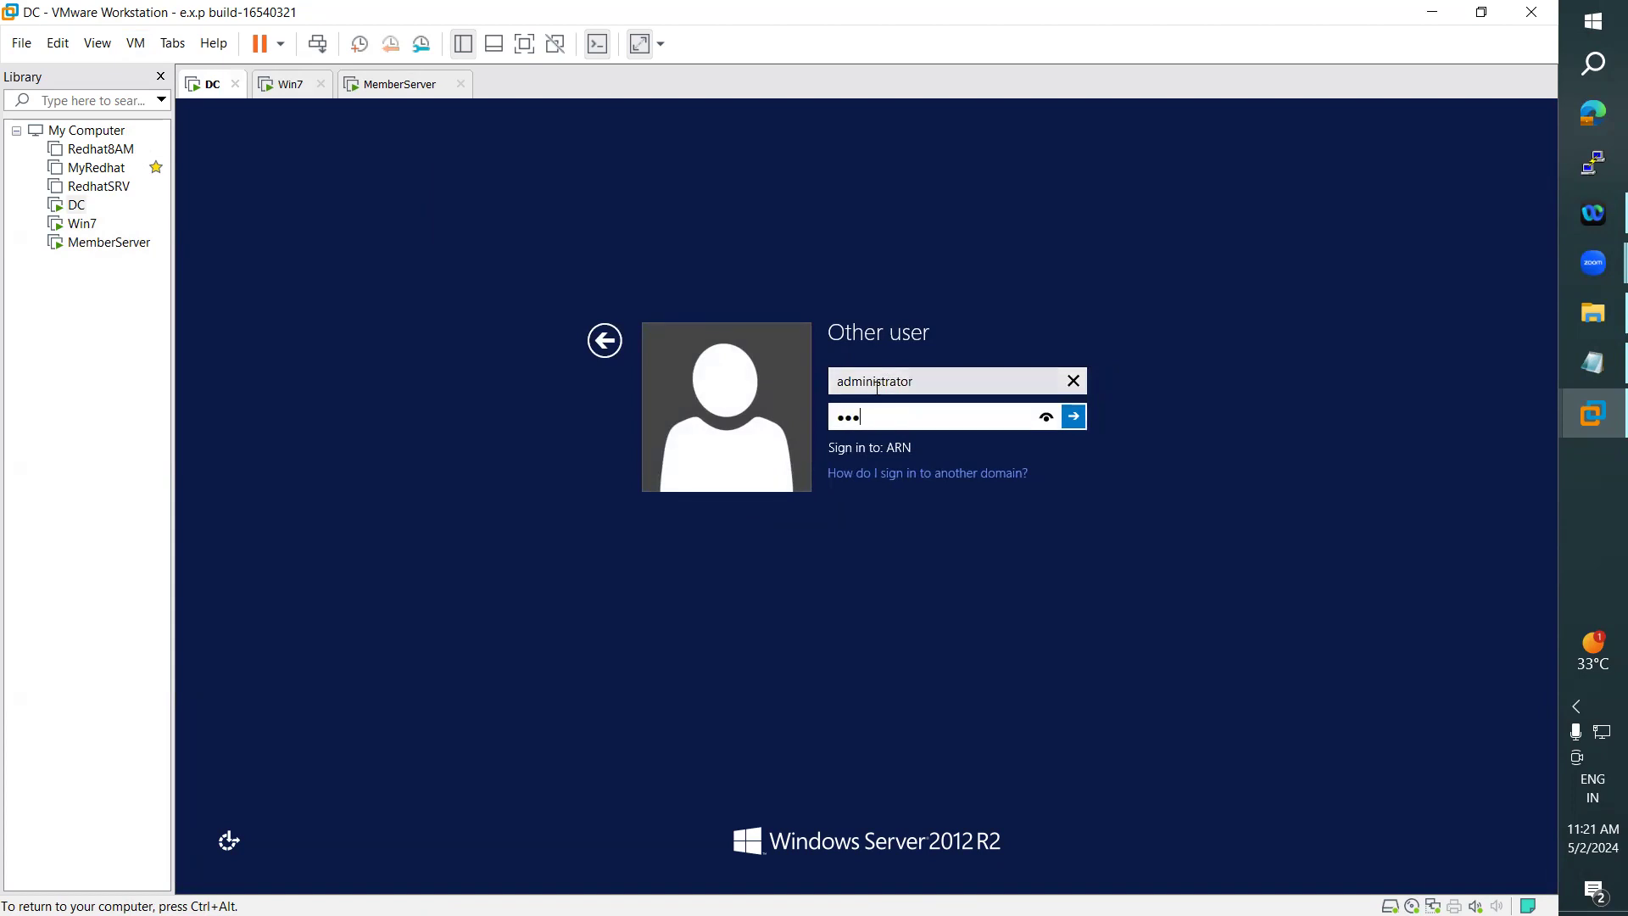
key(Return)
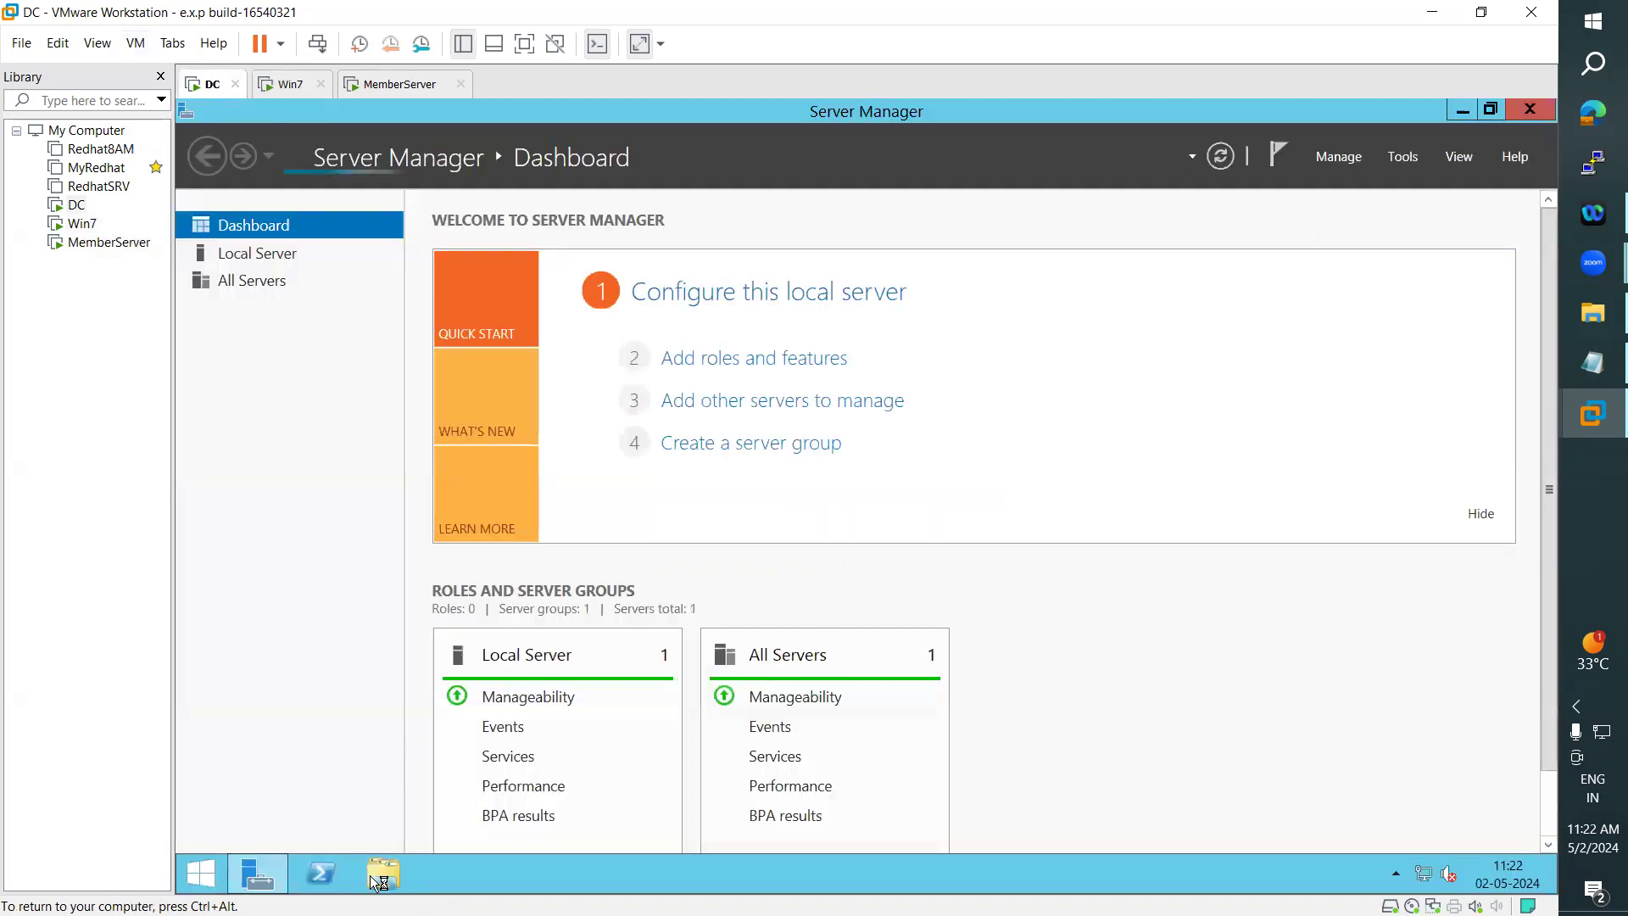
- Open the security properties of the Thank you file in D:\Data on the DC
click(382, 877)
double_click(670, 408)
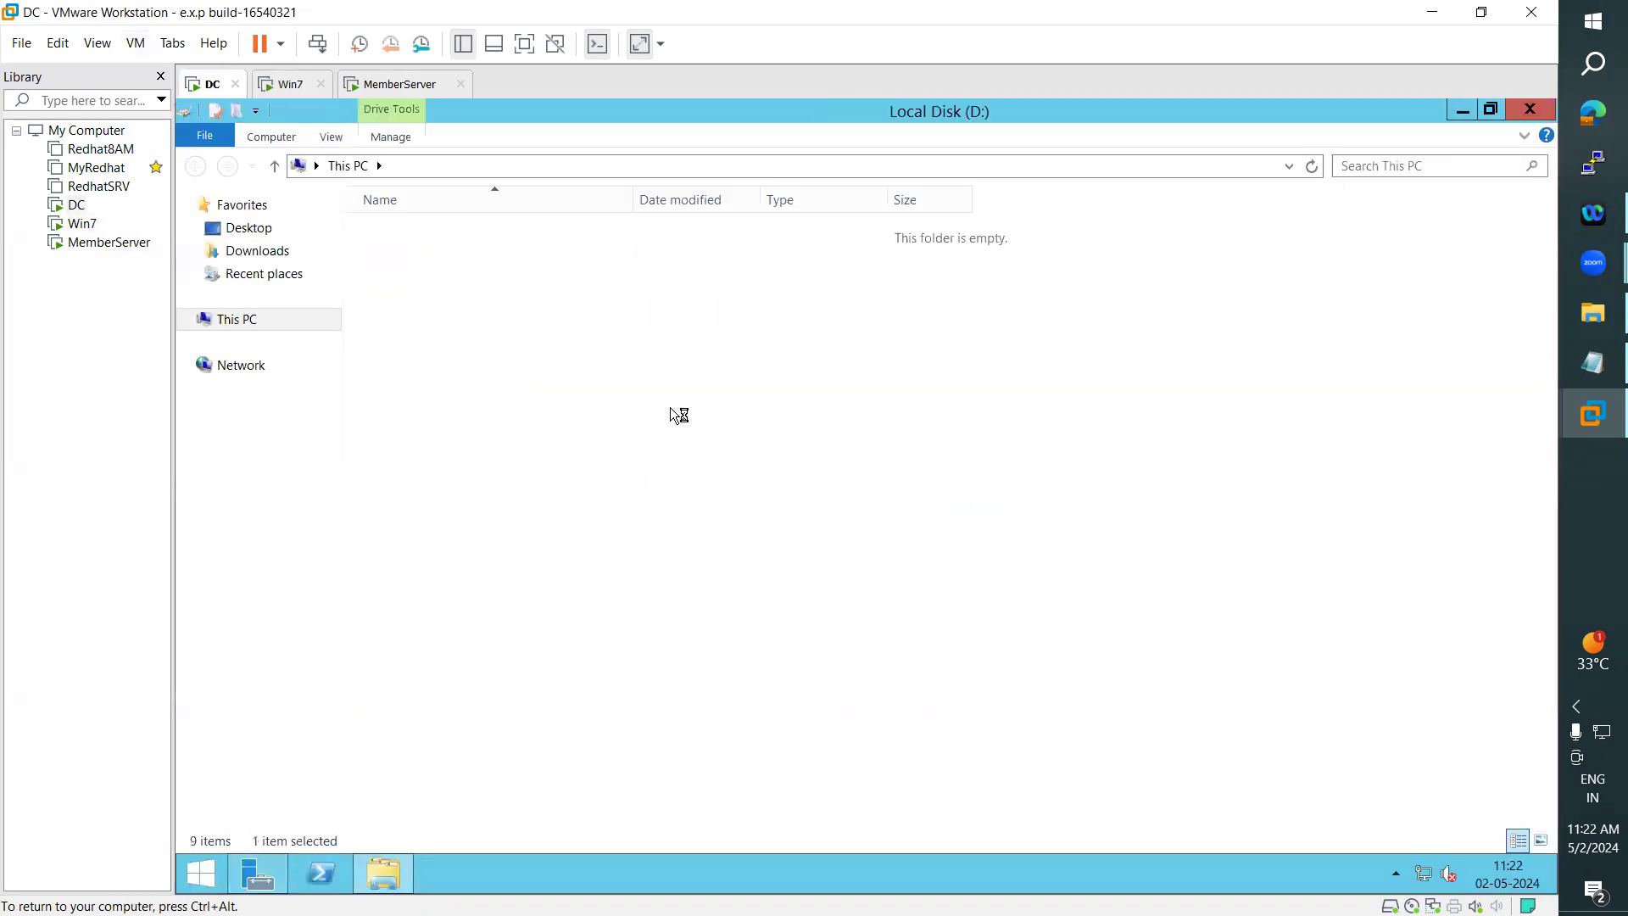
double_click(396, 232)
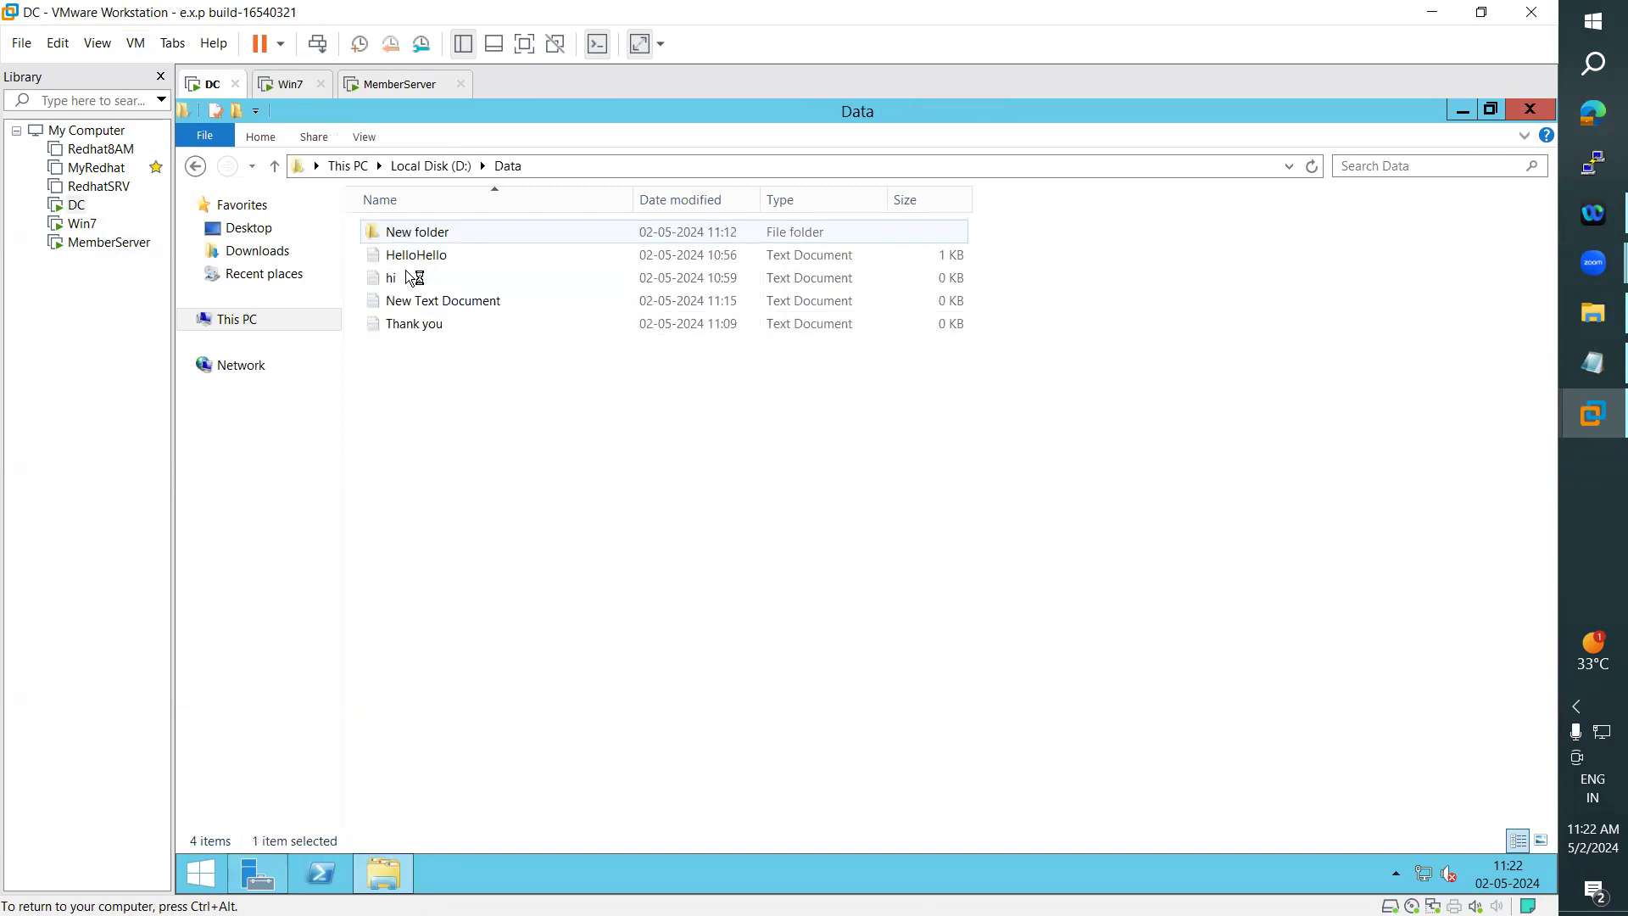
right_click(407, 331)
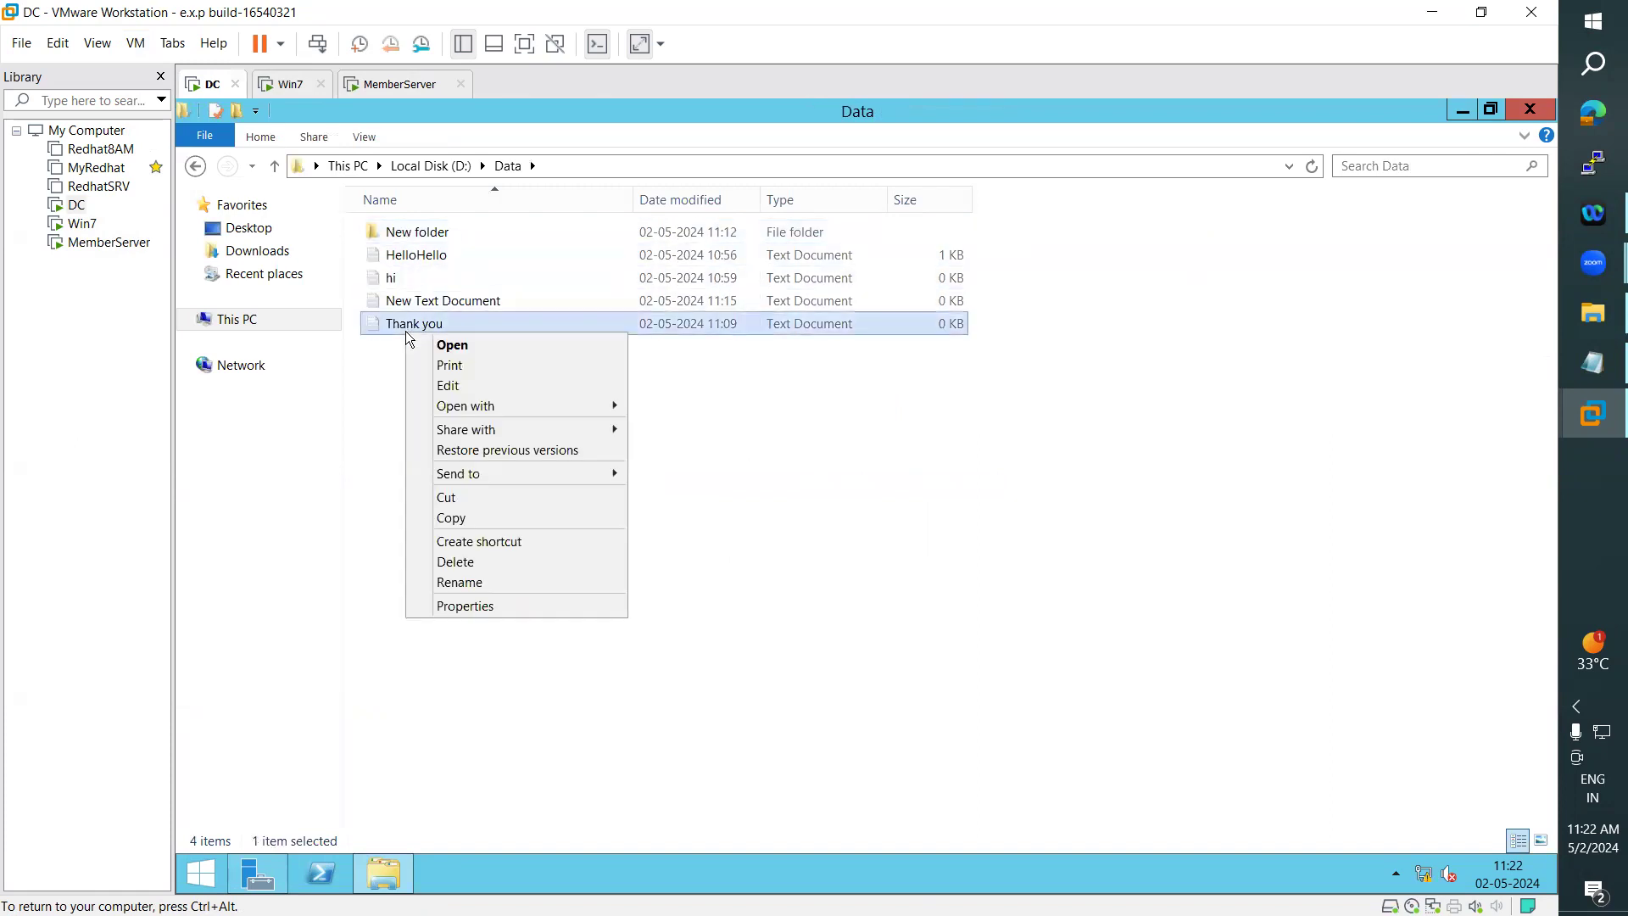
click(458, 607)
click(497, 366)
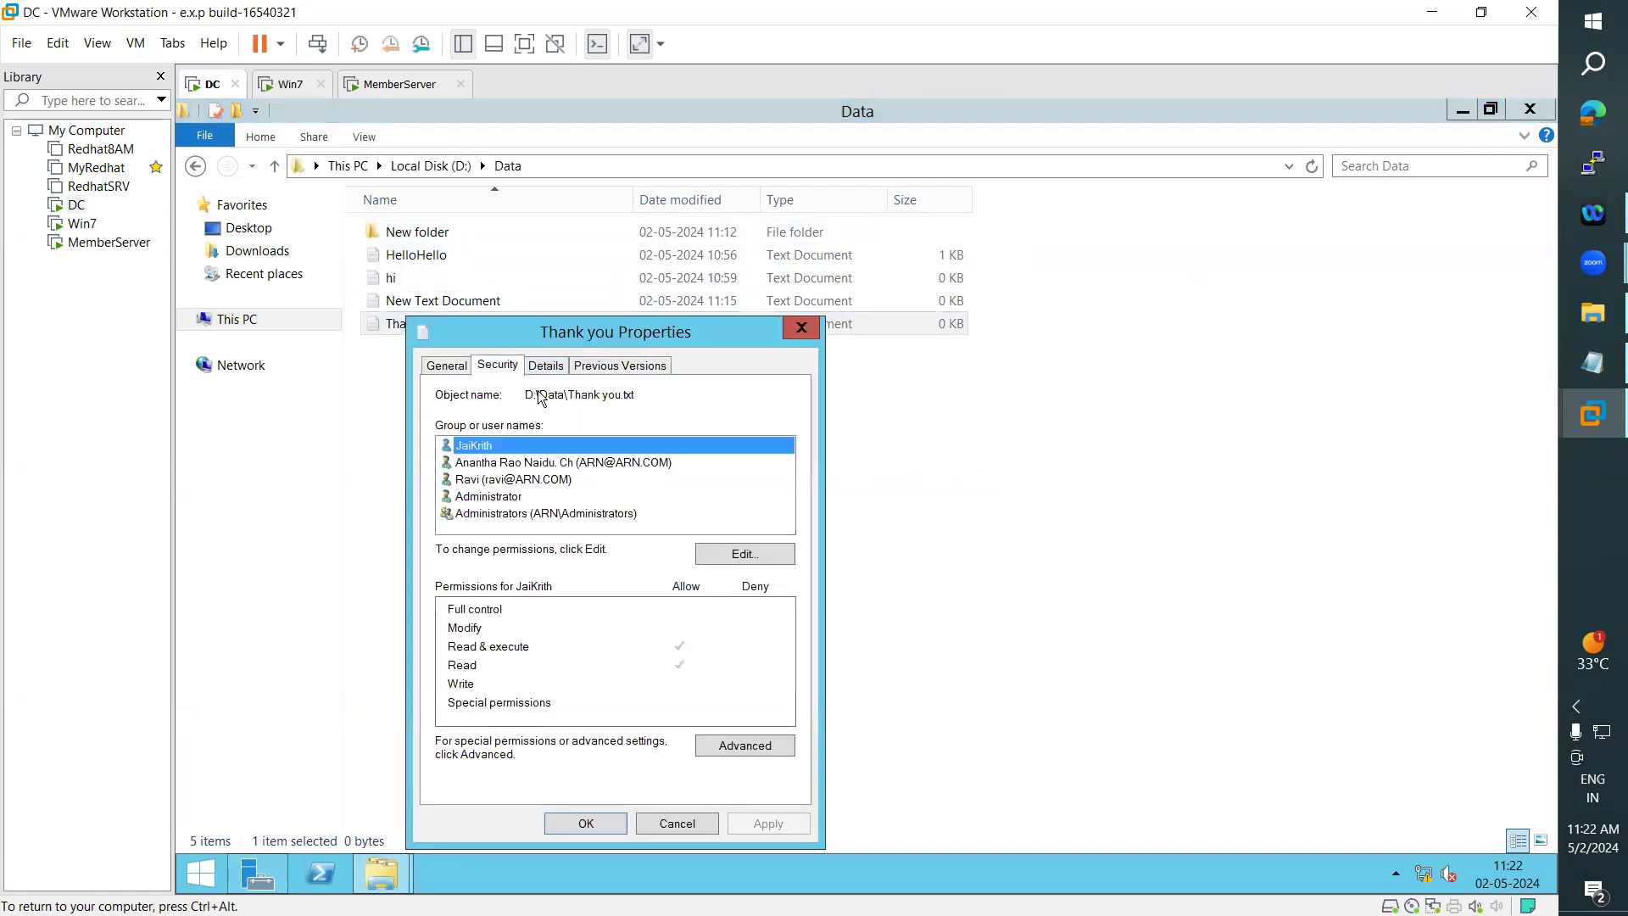
- Clear all of the arn user's Deny permissions on the Thank you file, apply the change and close the properties
click(735, 555)
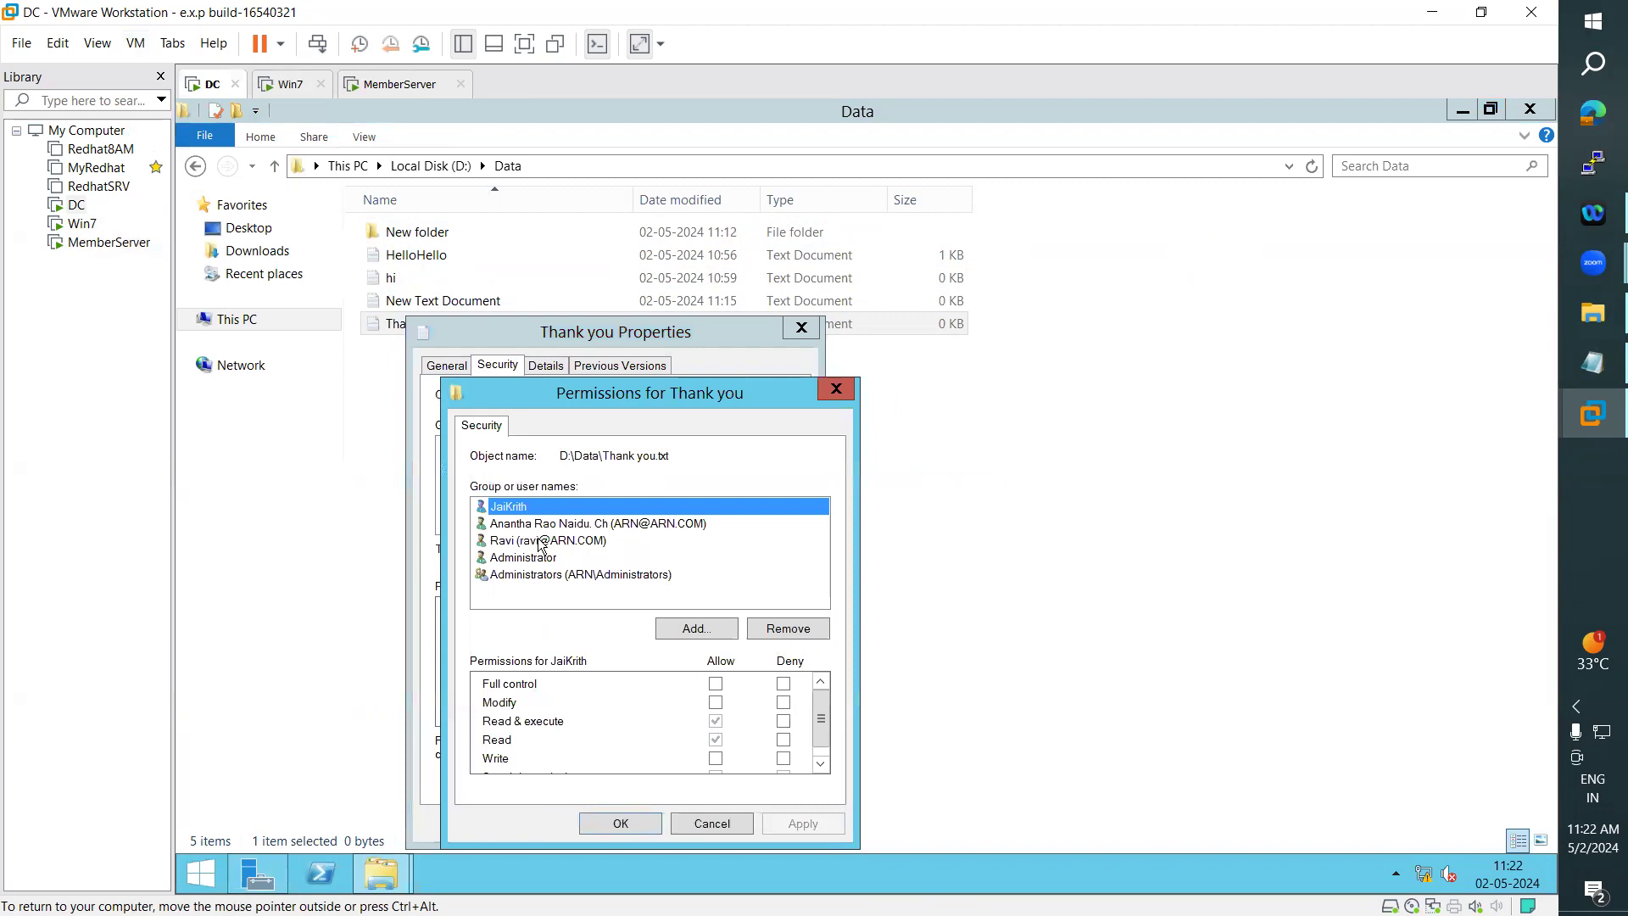
click(537, 525)
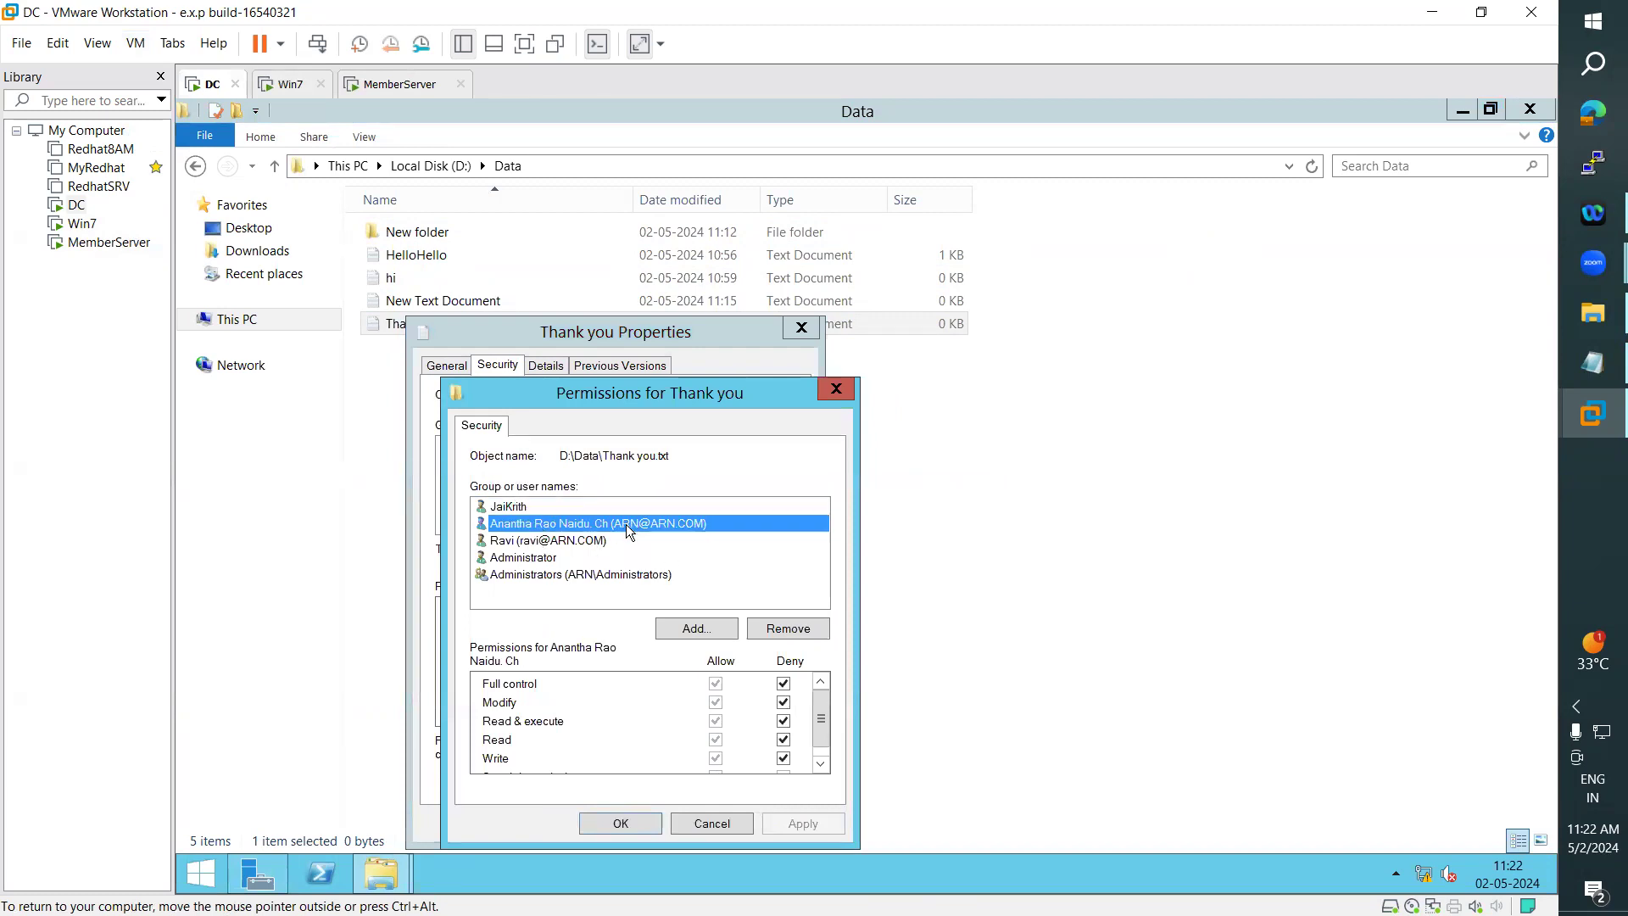
click(783, 684)
click(784, 702)
click(784, 720)
click(784, 739)
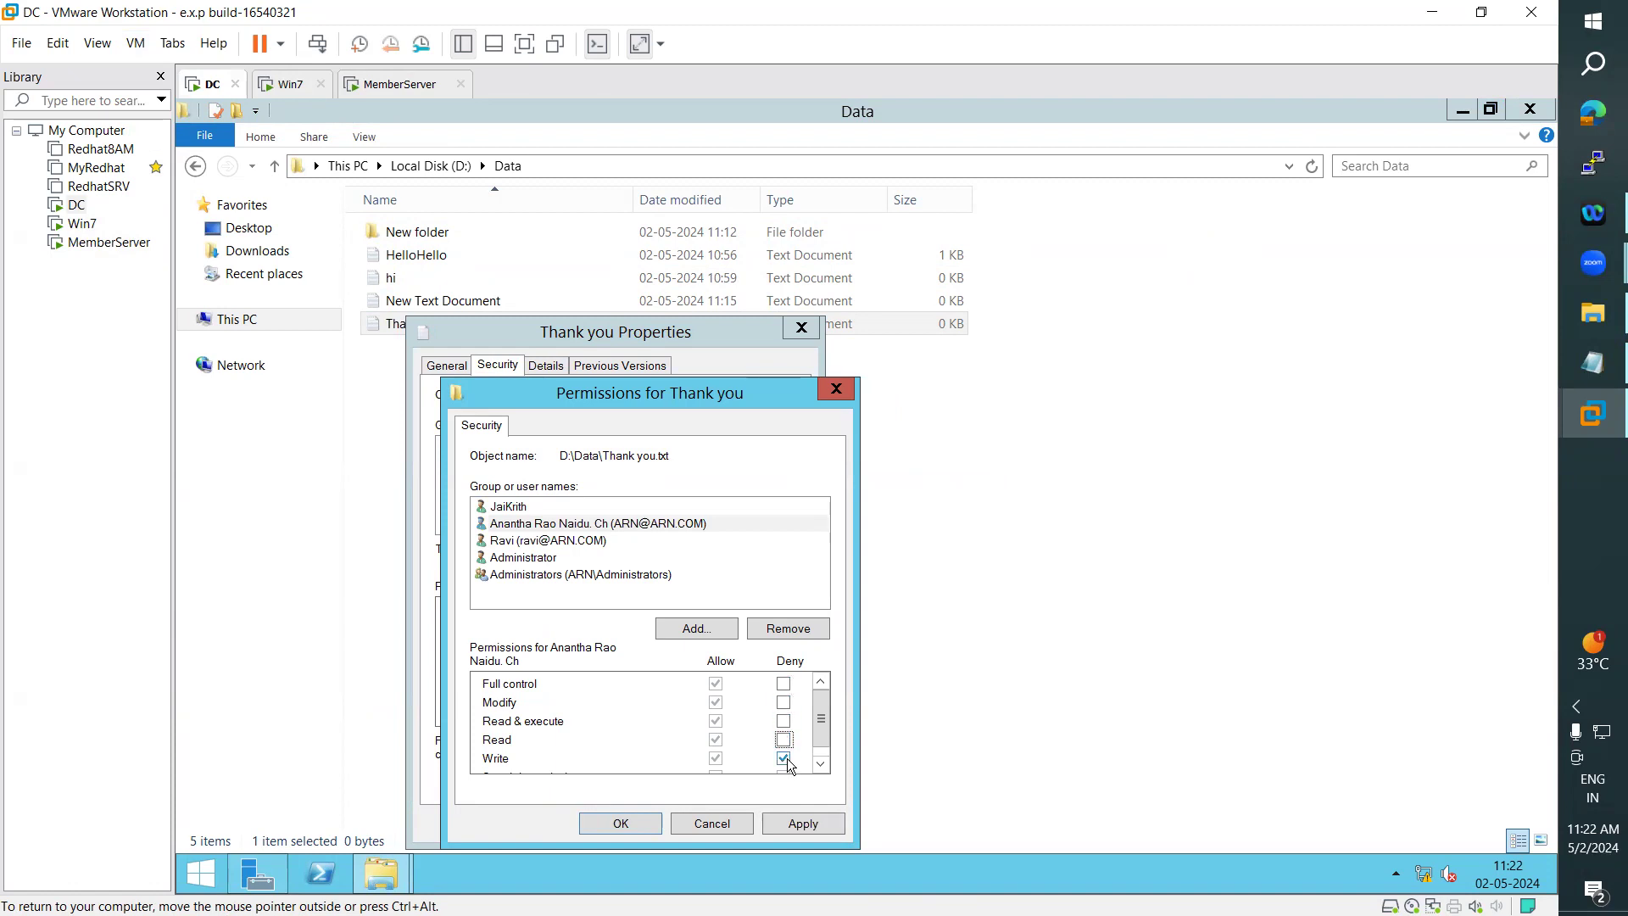
click(784, 758)
click(802, 823)
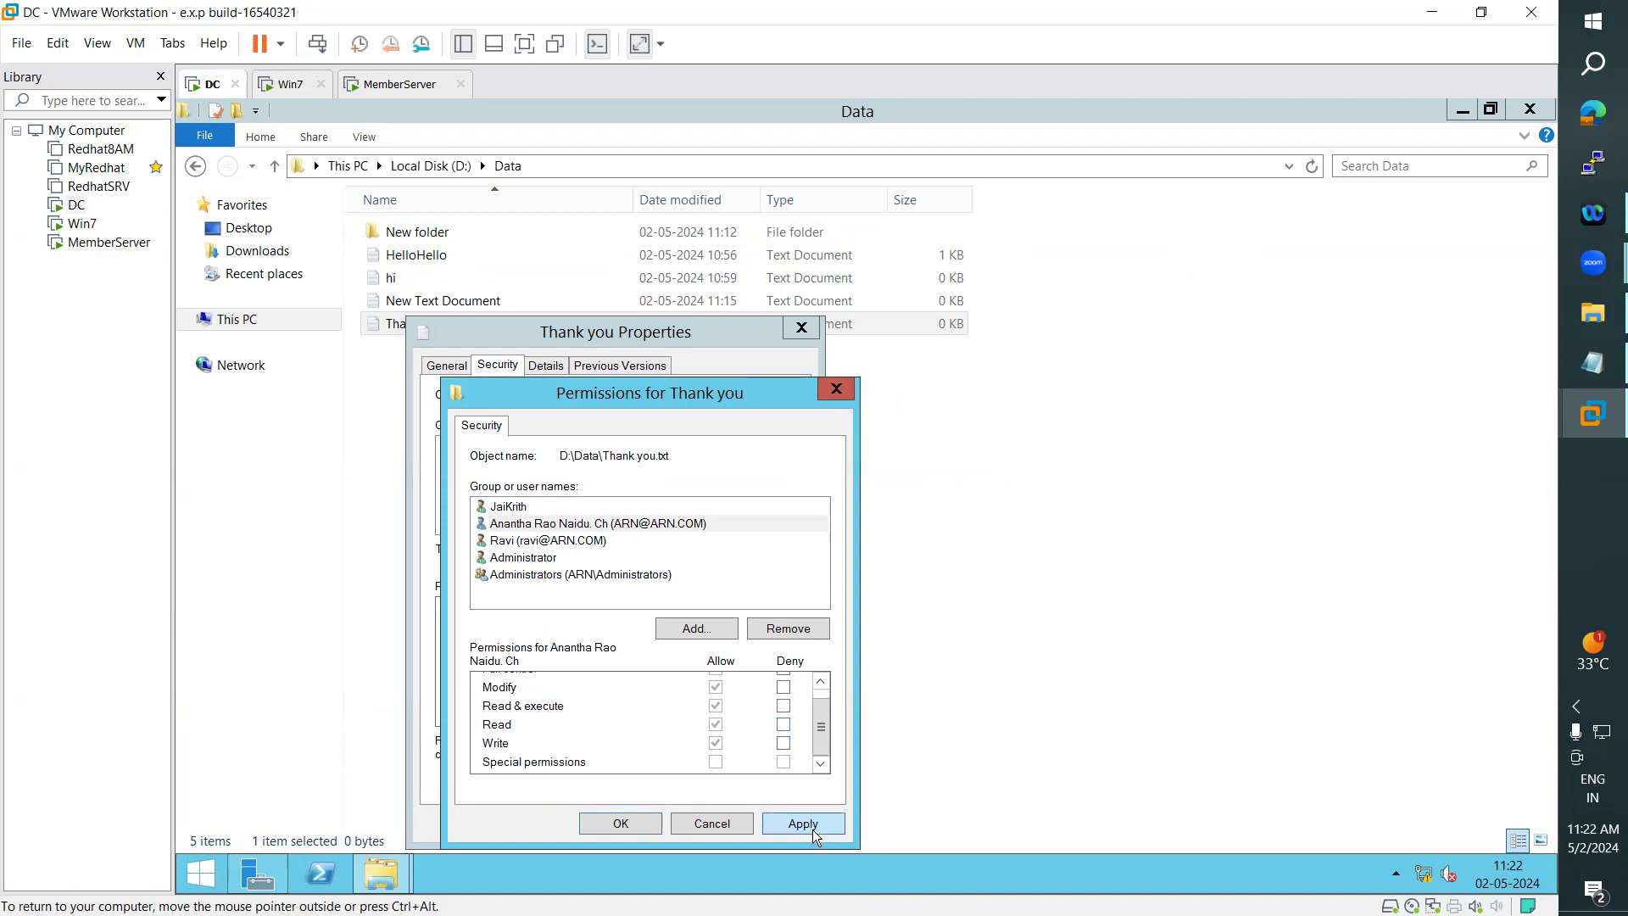
click(621, 824)
click(580, 821)
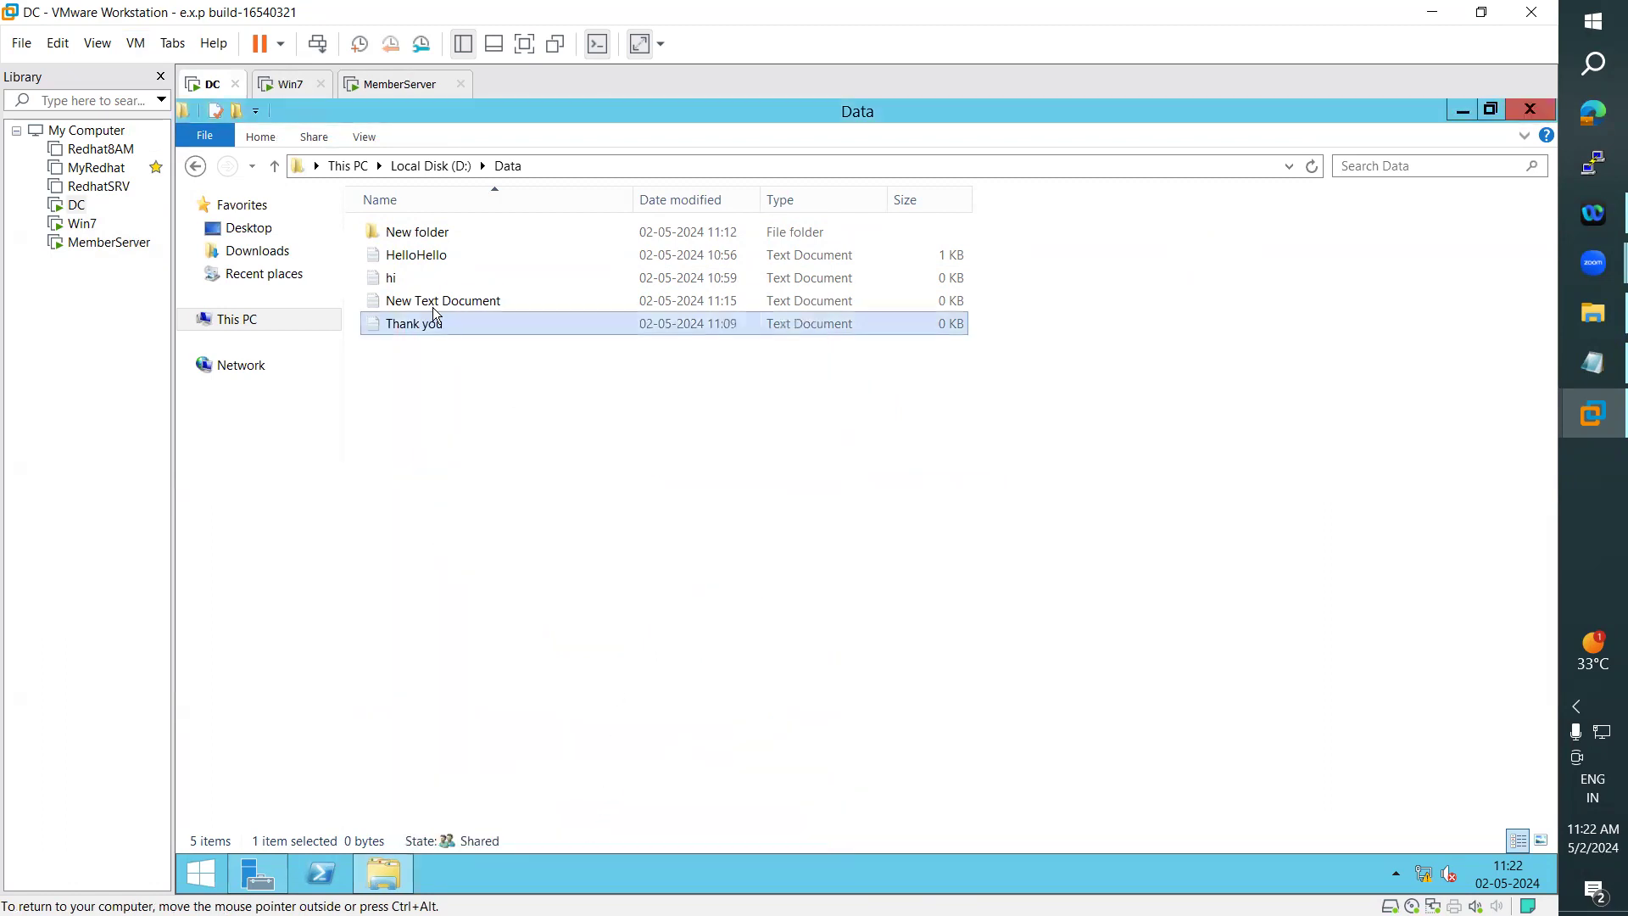
- Refresh the mapped Q: drive on Win7 to recheck its files, then switch to MemberServer
click(289, 85)
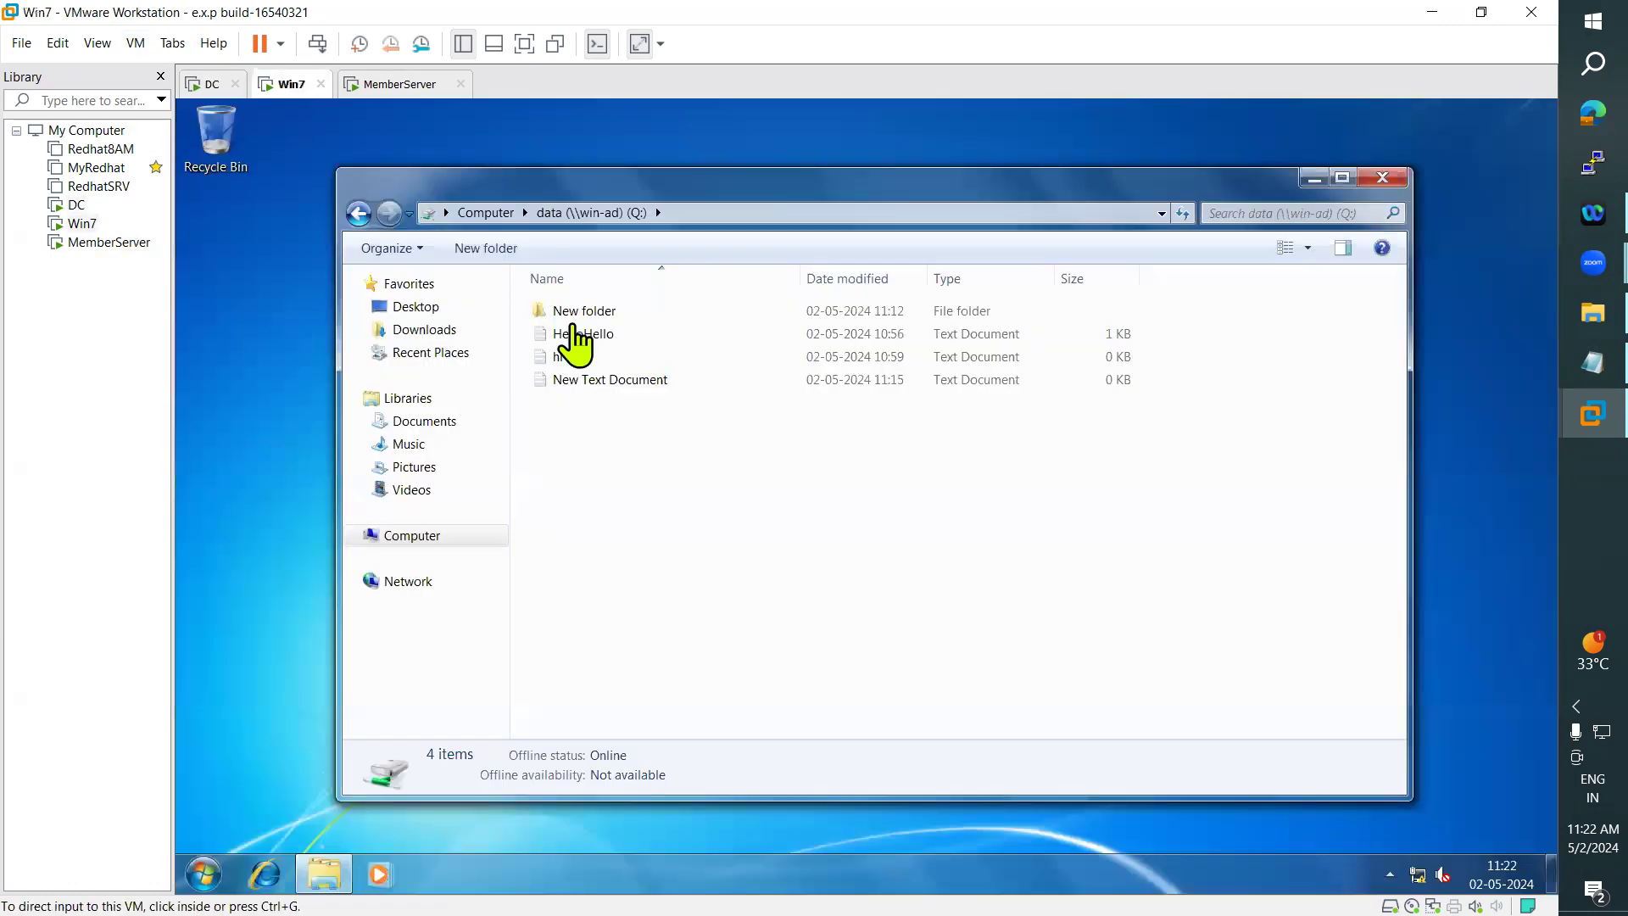
click(1185, 216)
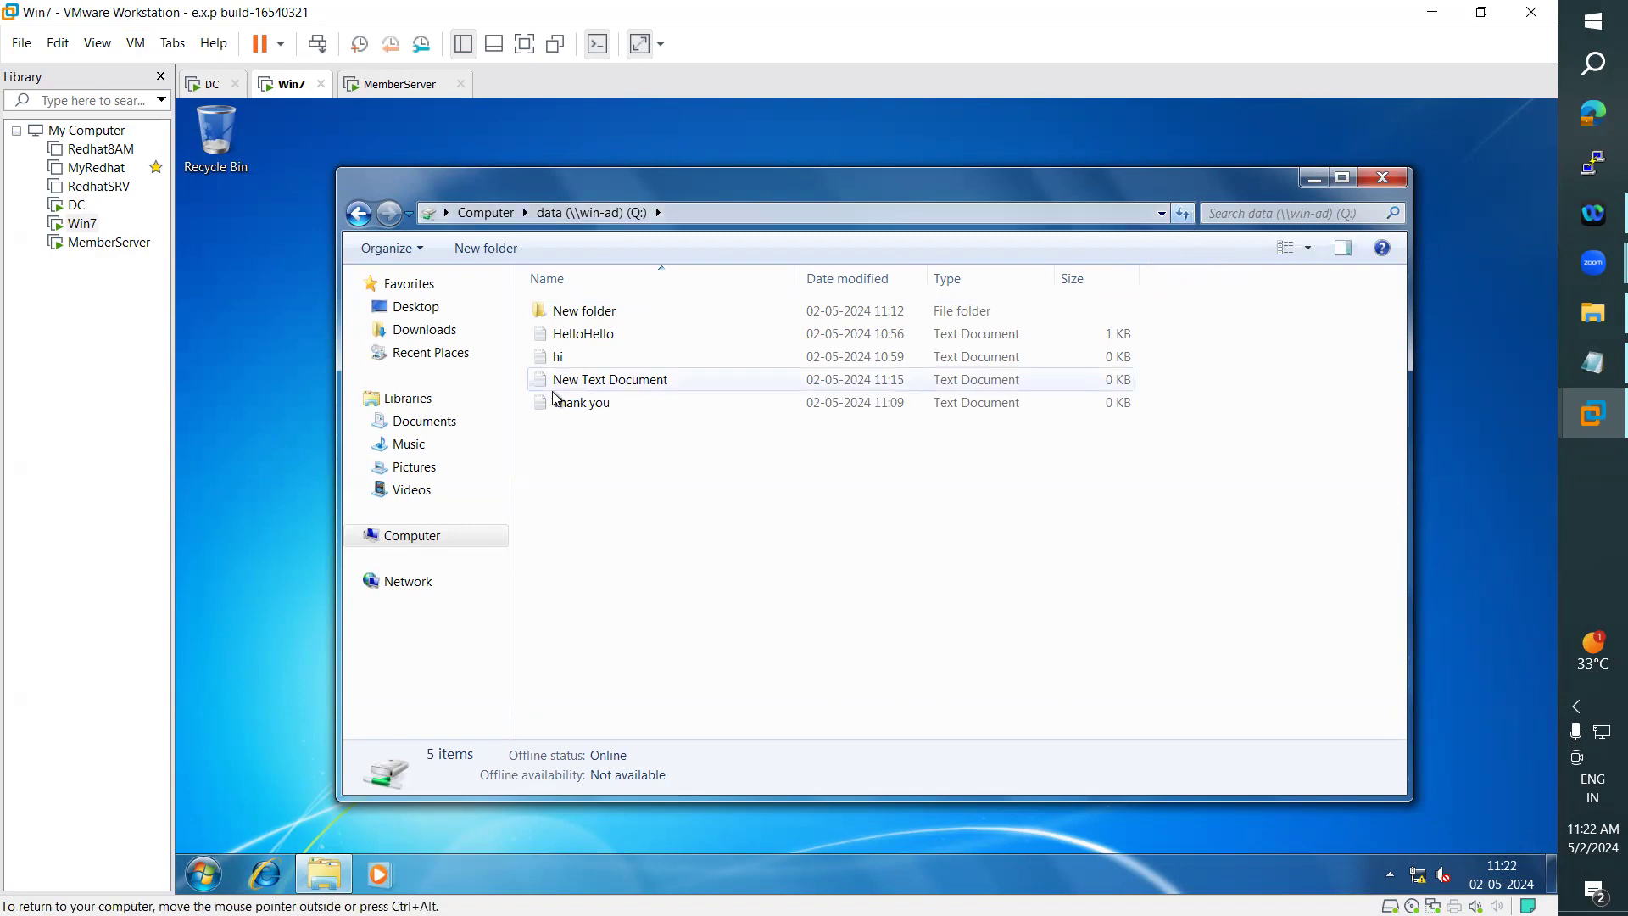
click(370, 90)
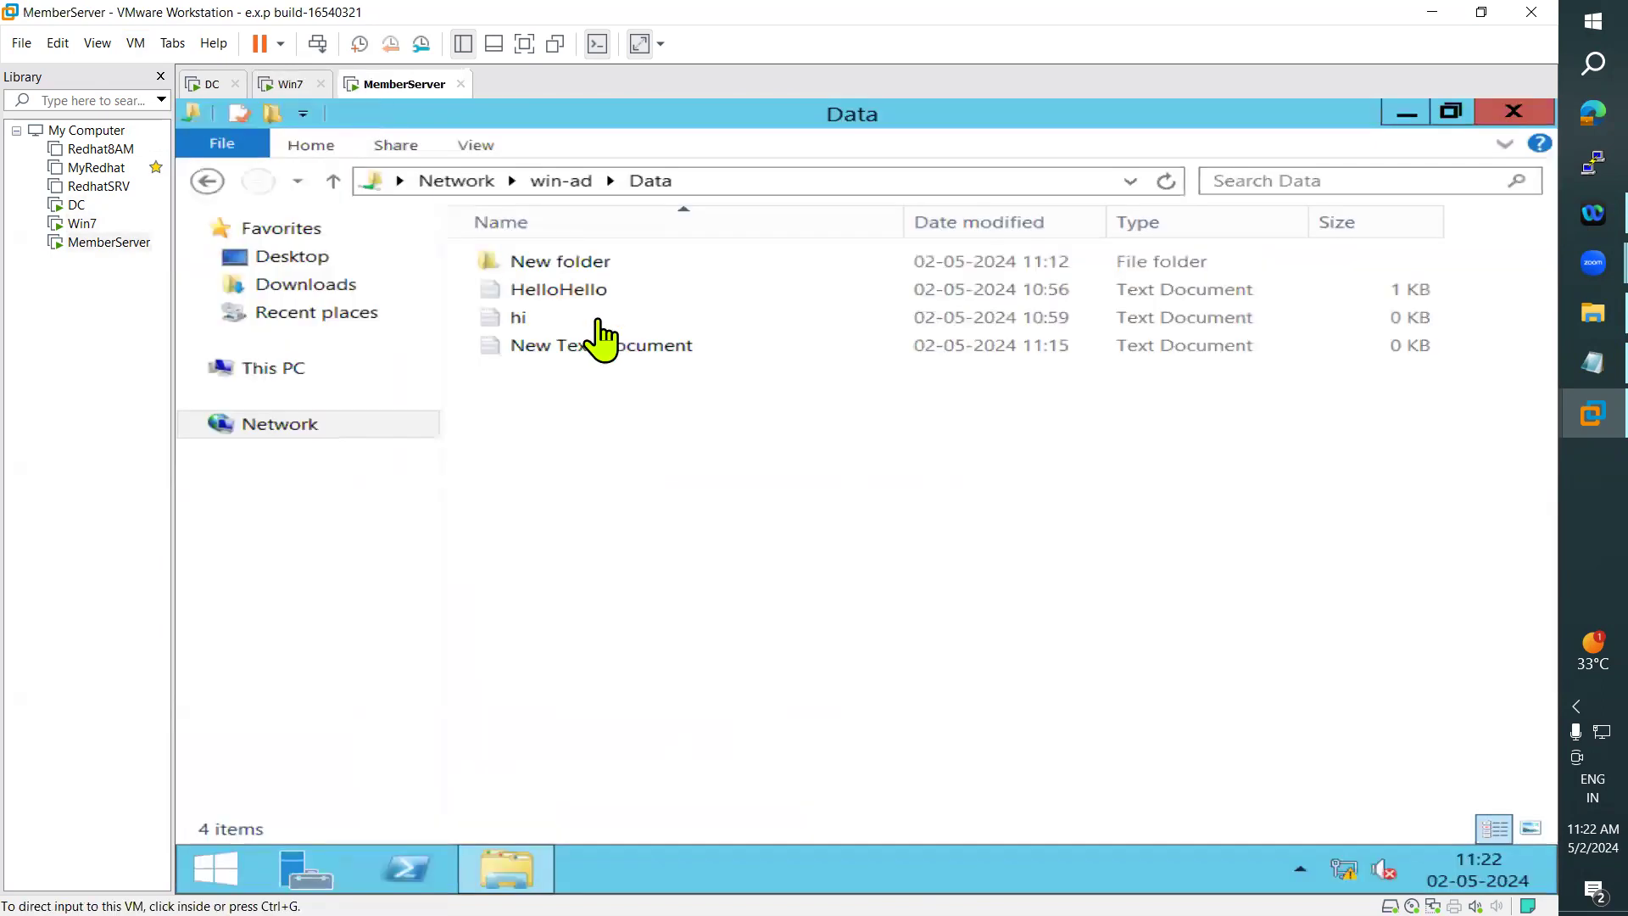
- Refresh the Data share on win-ad to recheck its files, and highlight the "4: Access Based Enumeration:" heading in the Notepad notes
click(1168, 181)
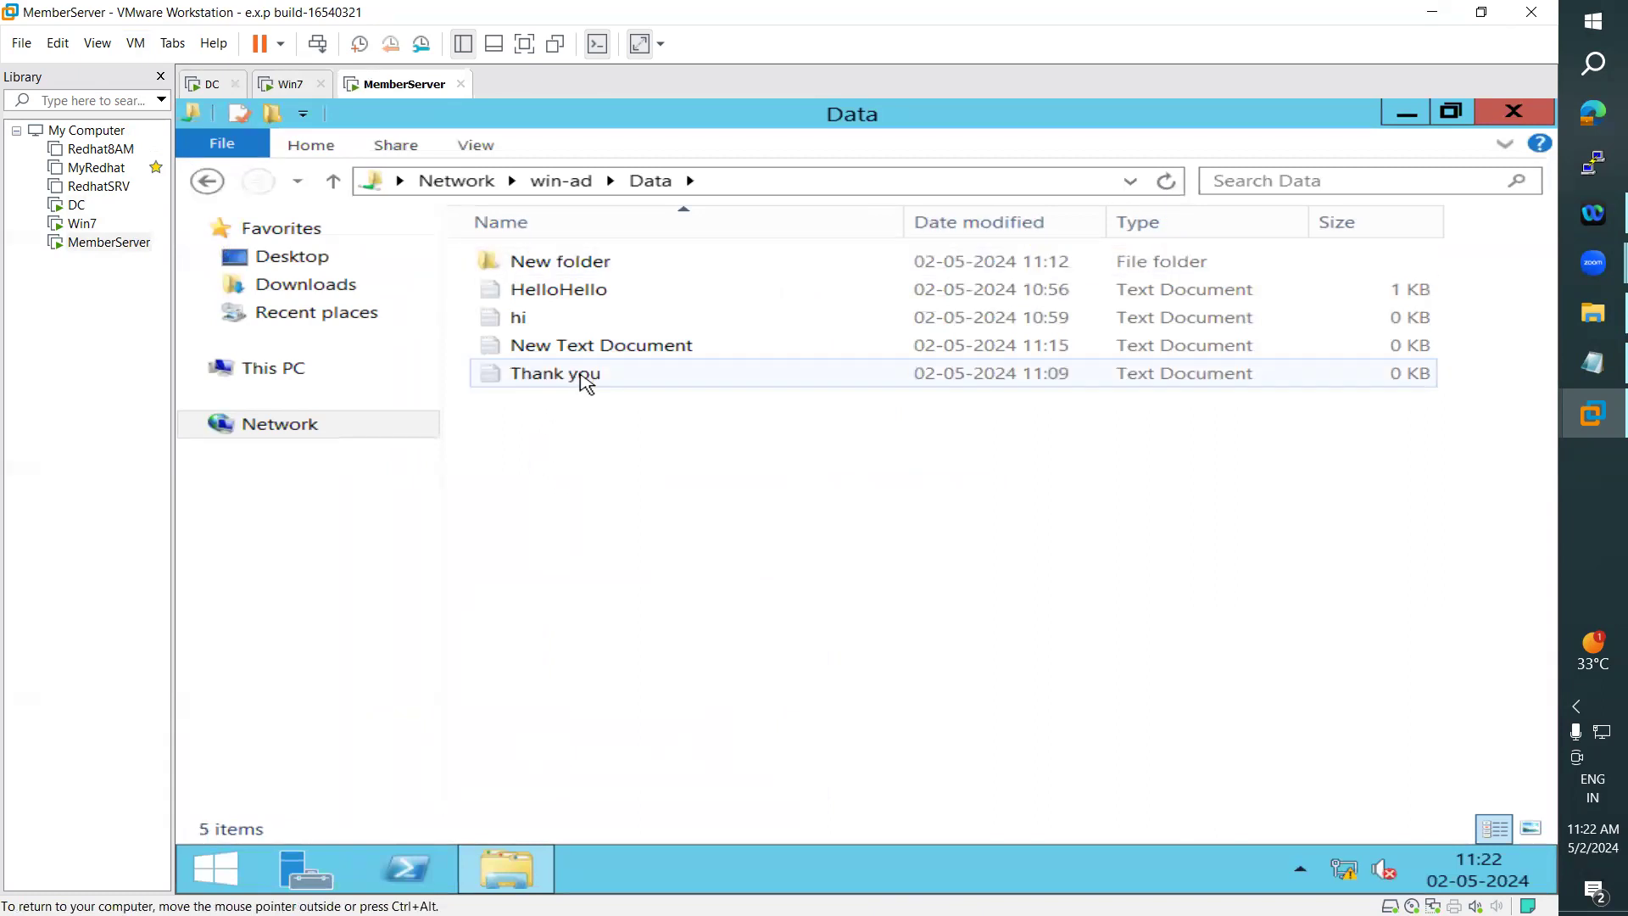
click(1592, 363)
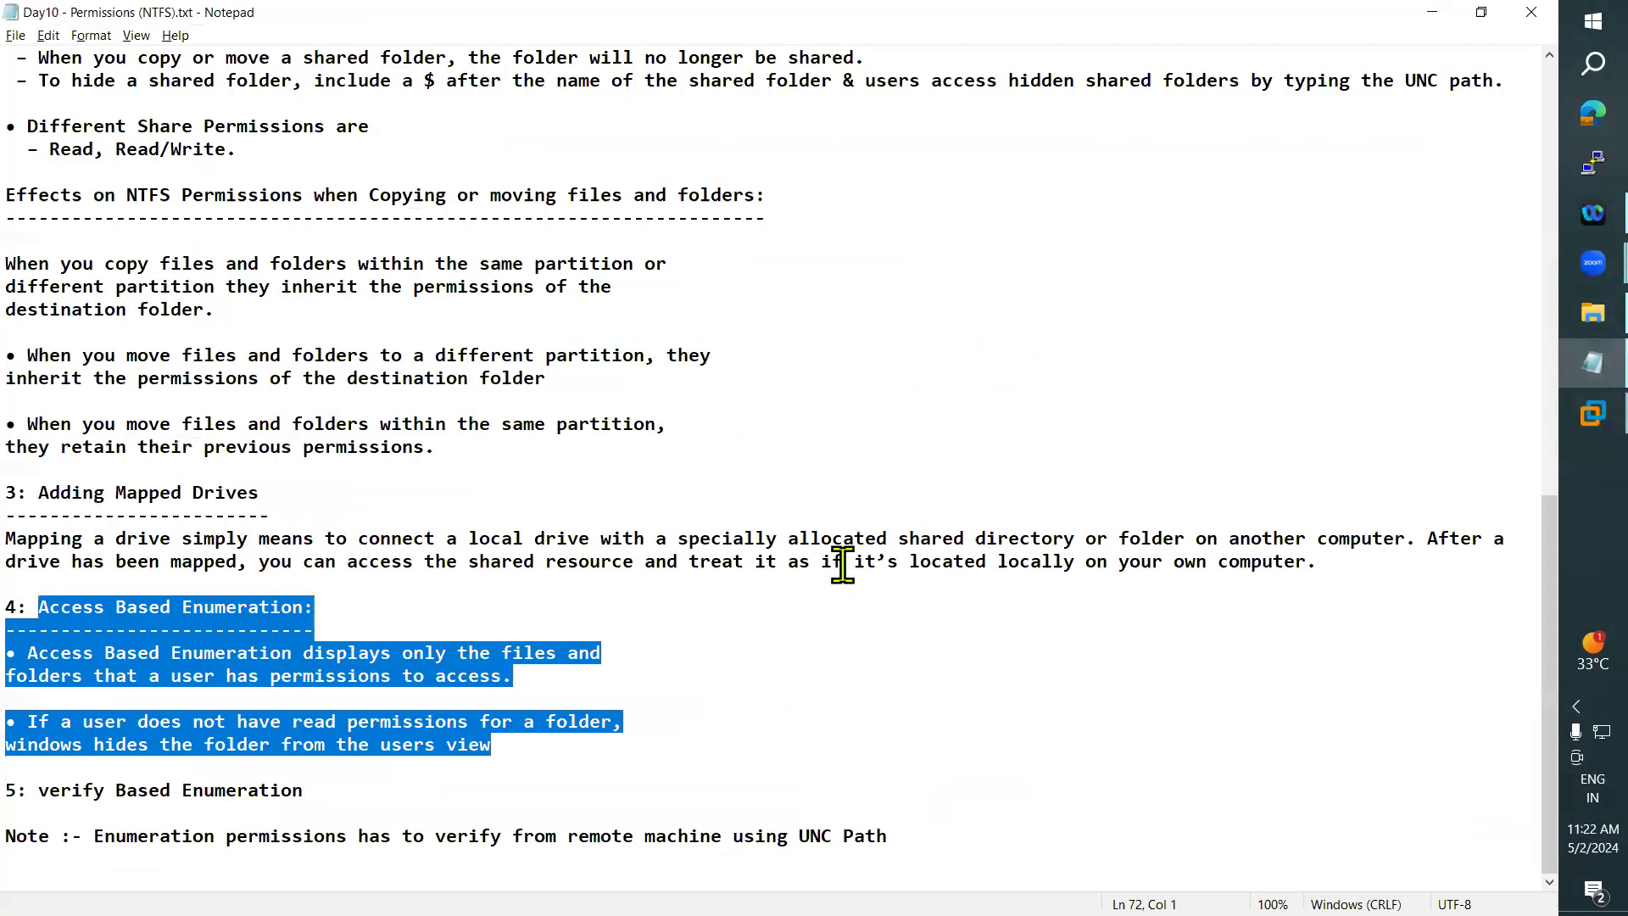
click(243, 654)
drag(310, 607, 34, 611)
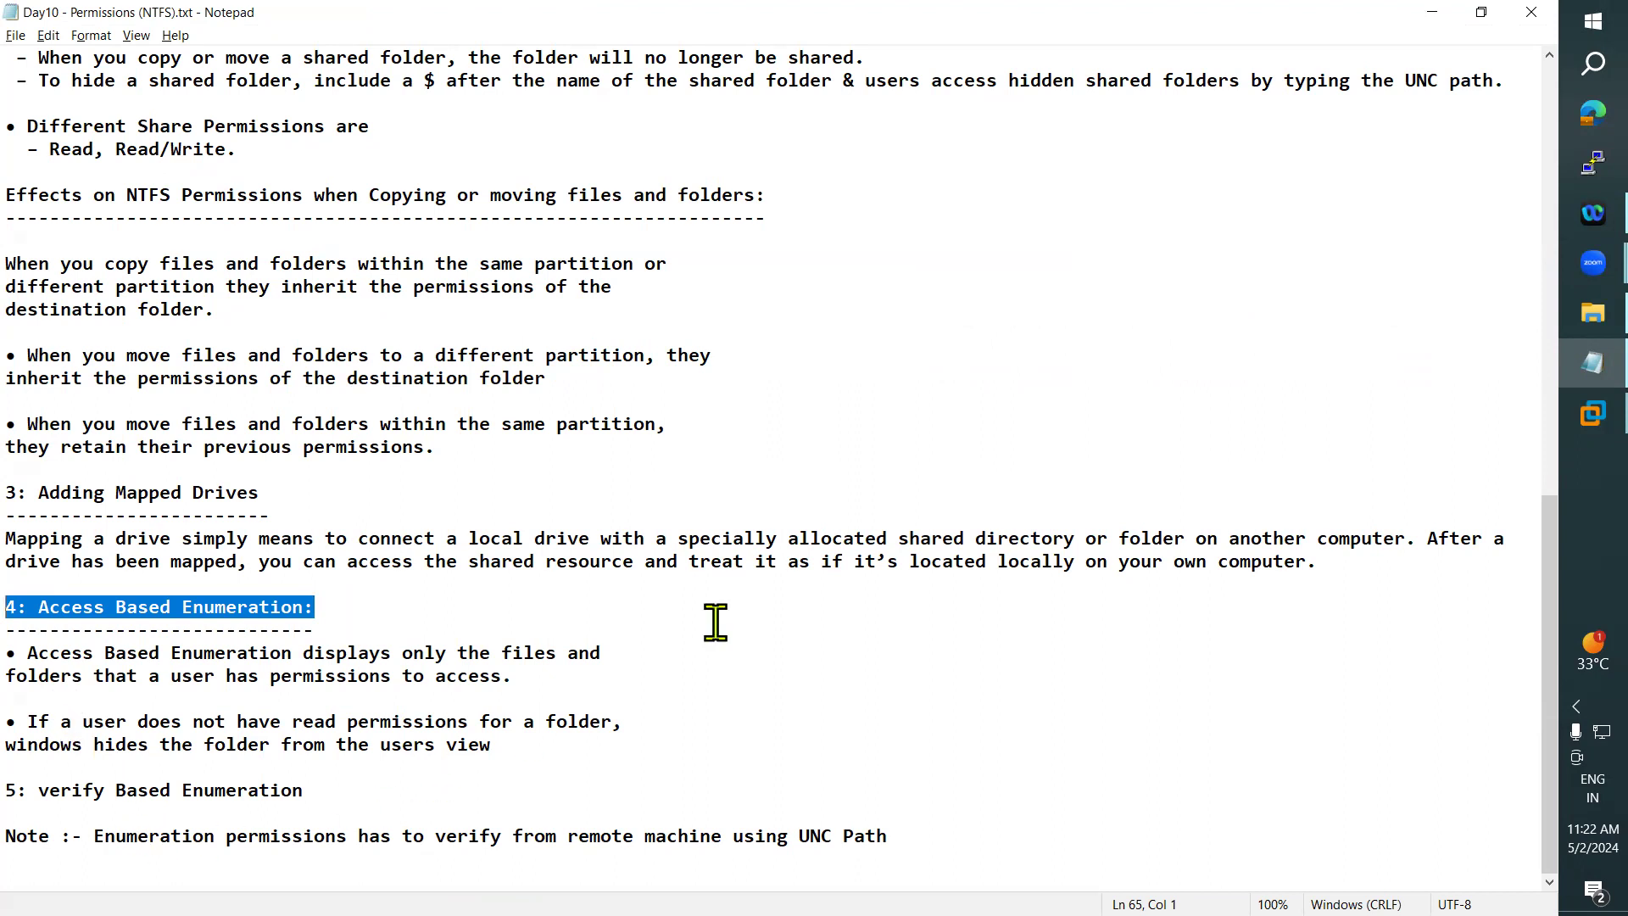
click(1419, 6)
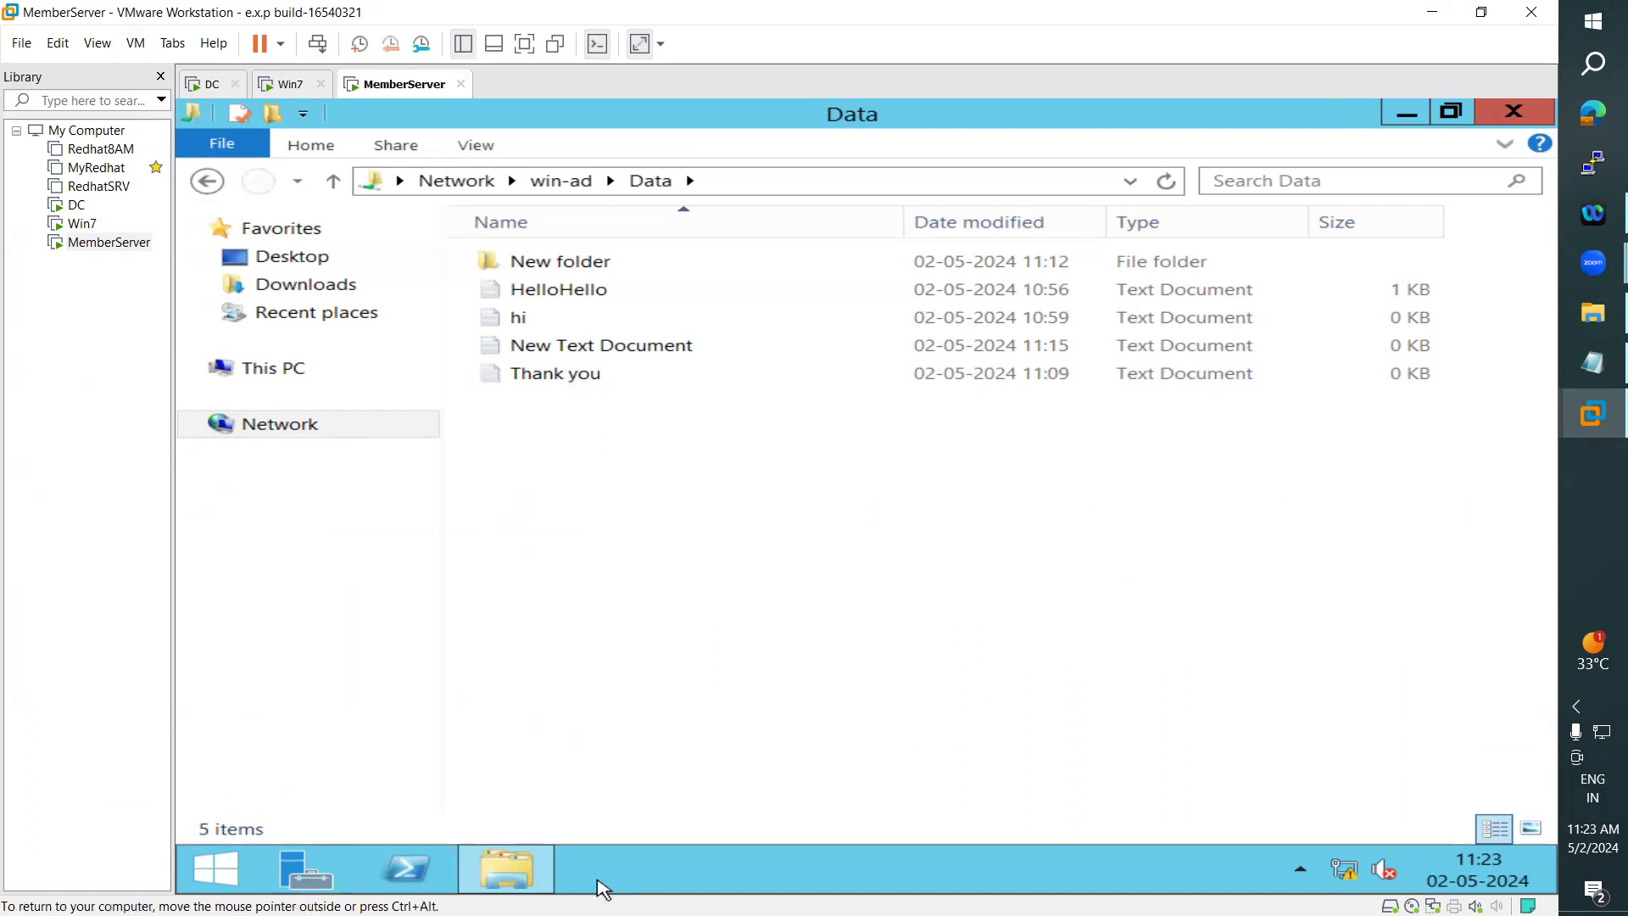
key(ctrl+alt)
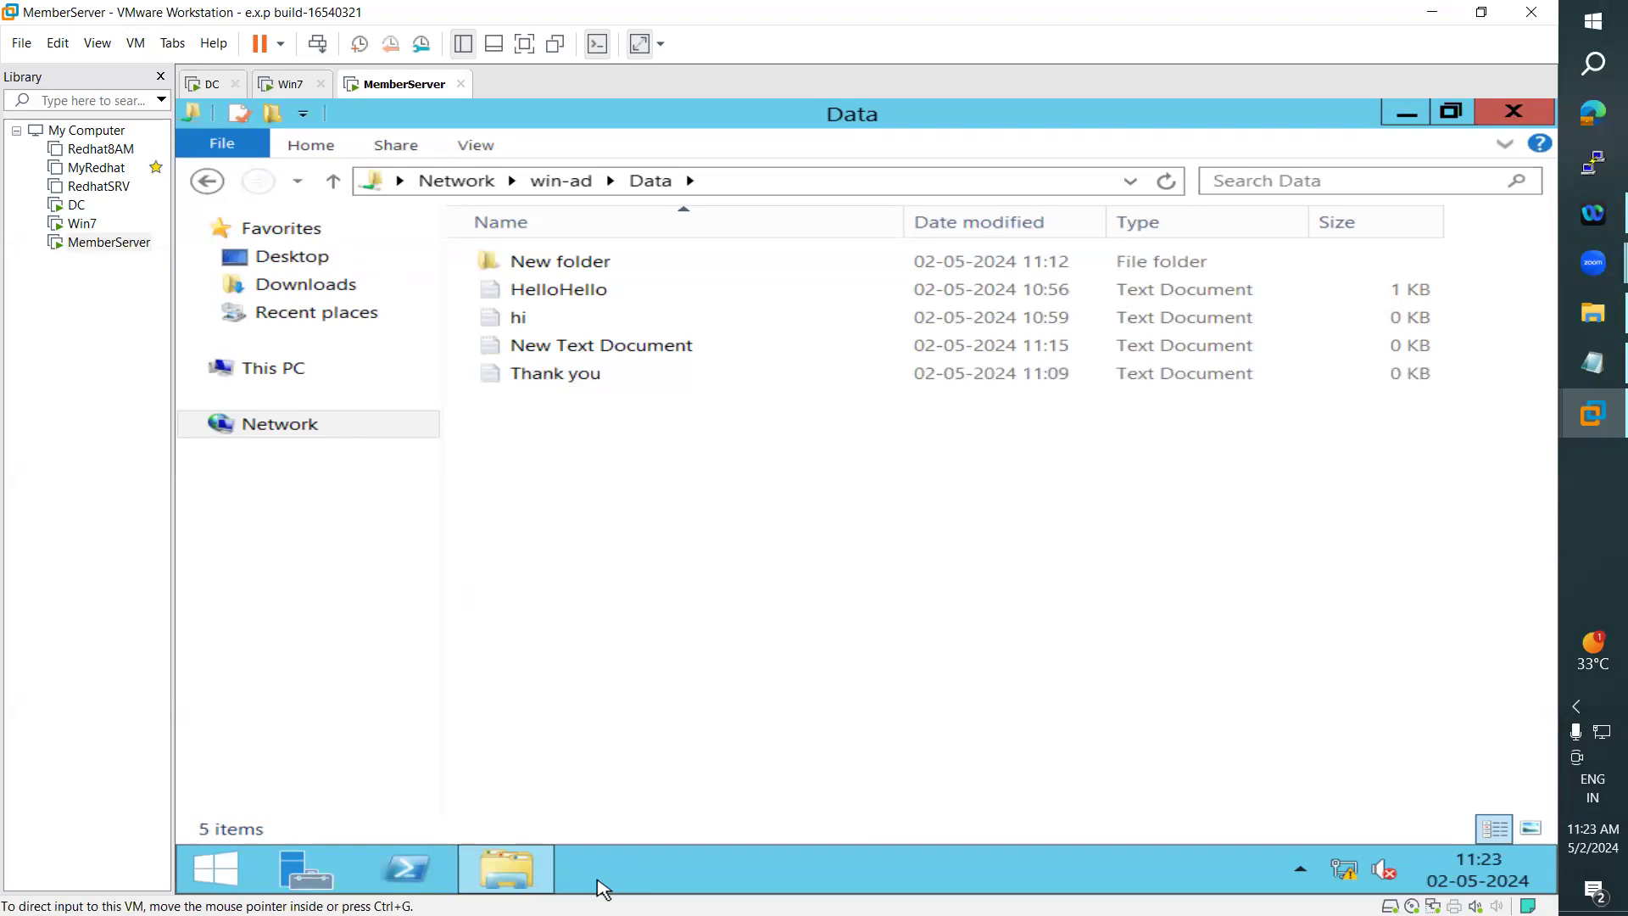
click(597, 881)
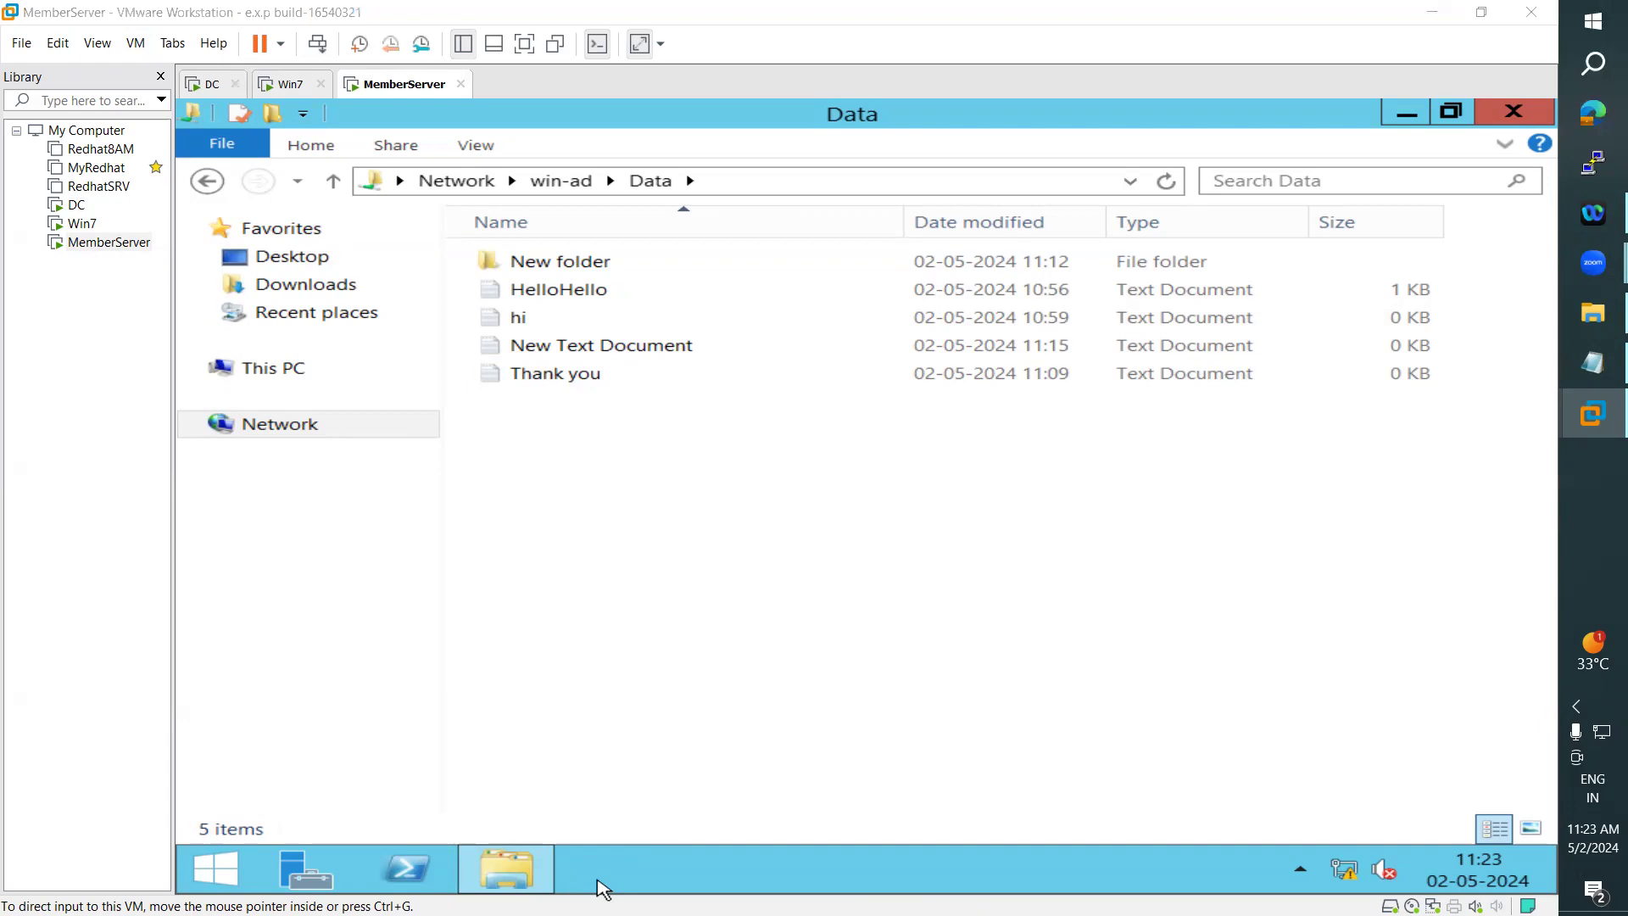